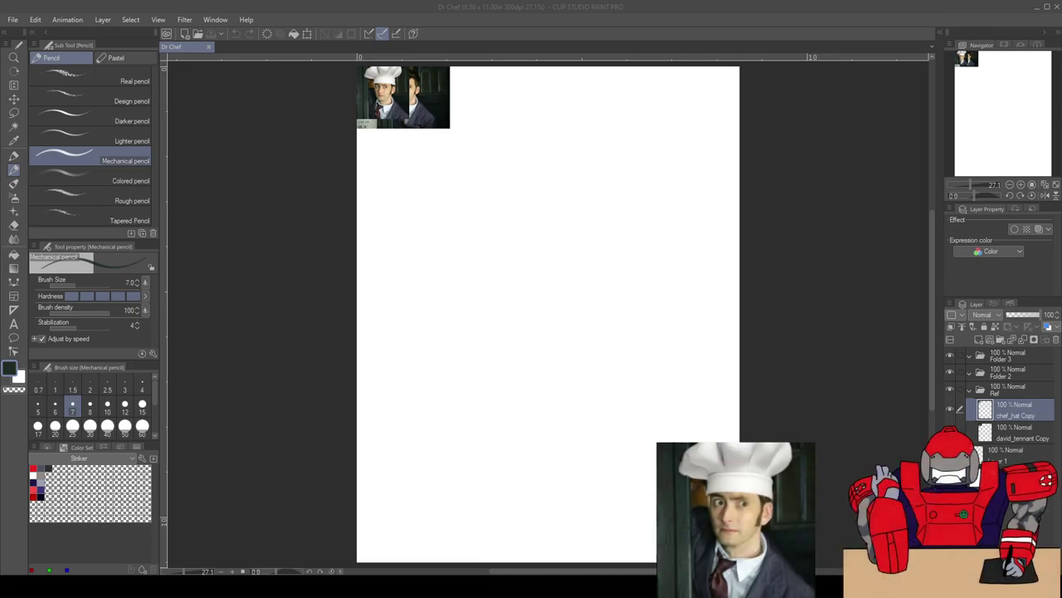
# Step: Shift the chef_hat Copy layer right and slightly up with a transformation until its face overlaps the same face in the photo beneath
pyautogui.scroll(4, 401, 166)
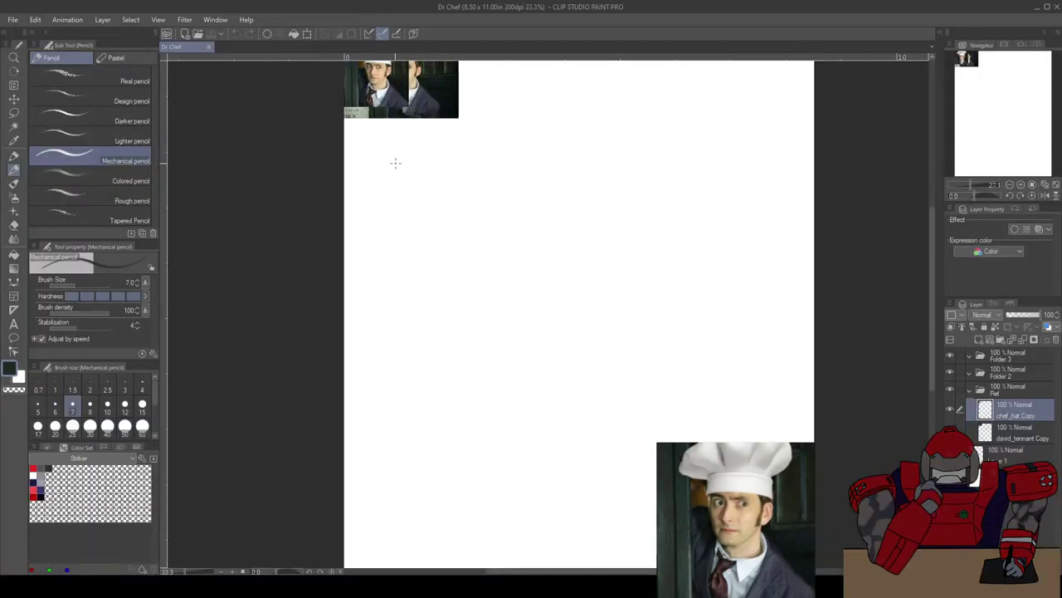
pyautogui.moveTo(408, 185); pyautogui.dragTo(517, 400)
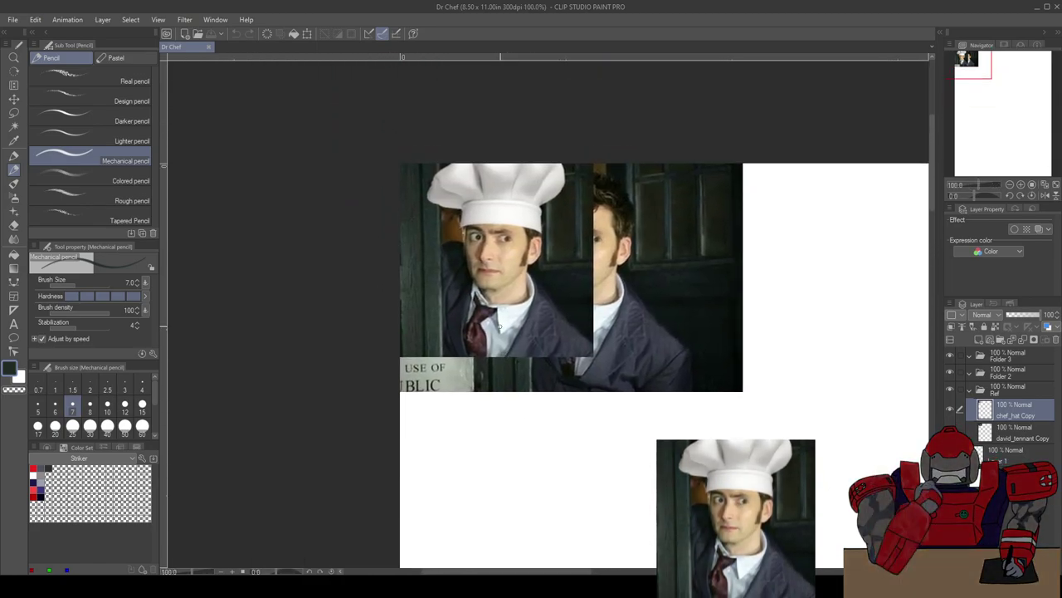
pyautogui.scroll(1, 490, 321)
pyautogui.moveTo(493, 309); pyautogui.dragTo(404, 313)
pyautogui.scroll(-2, 404, 312)
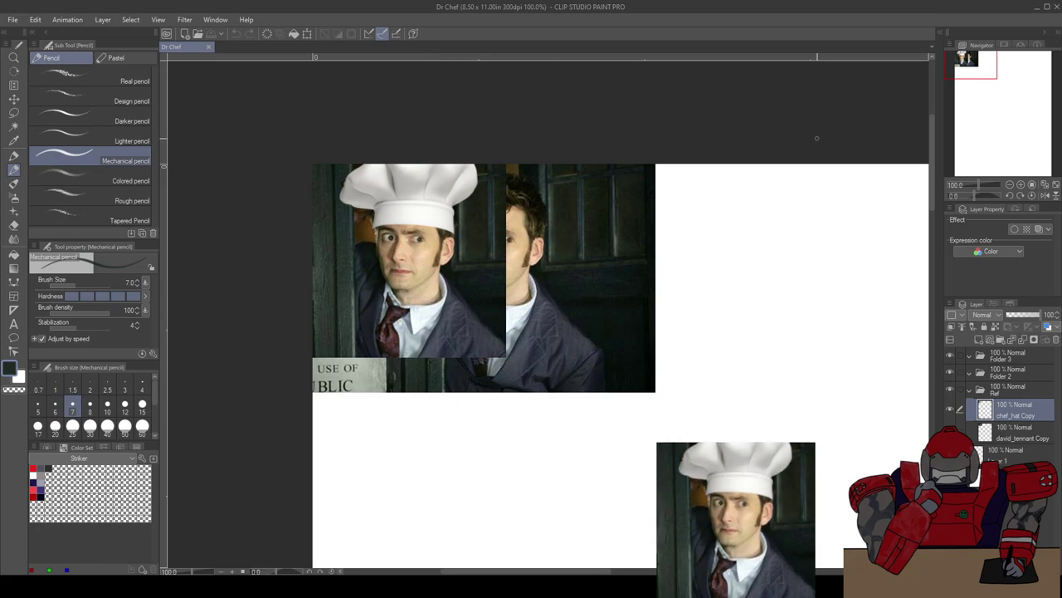
pyautogui.hotkey('ctrl', 't')
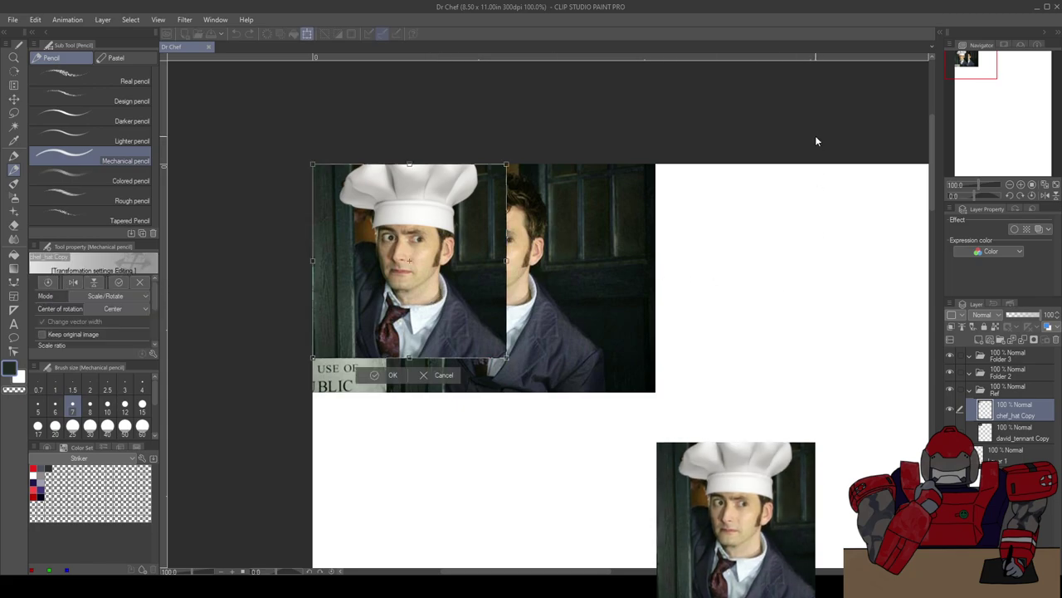
pyautogui.press('Right')
pyautogui.press('Right')
pyautogui.press('Right')
pyautogui.press('Right')
pyautogui.press('Right')
pyautogui.press('Right')
pyautogui.press('Right')
pyautogui.press('Right')
pyautogui.press('Right')
pyautogui.press('Right')
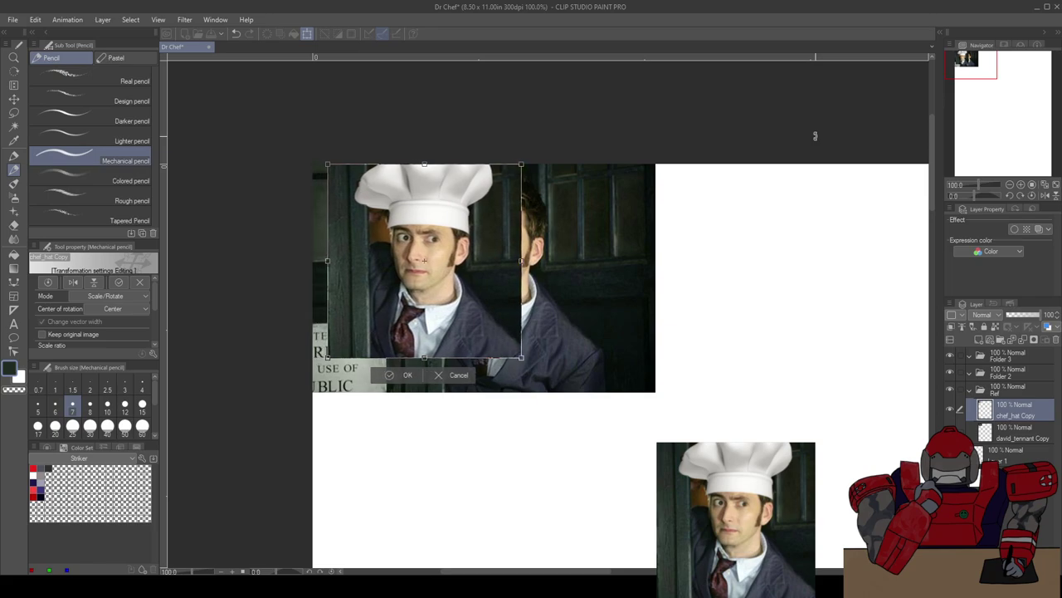
pyautogui.press('Right')
pyautogui.press('Right')
pyautogui.press('Right')
pyautogui.press('Right')
pyautogui.press('Right')
pyautogui.press('Right')
pyautogui.press('Right')
pyautogui.press('Right')
pyautogui.press('Right')
pyautogui.press('Right')
pyautogui.press('Right')
pyautogui.press('Right')
pyautogui.press('Right')
pyautogui.press('Right')
pyautogui.press('Right')
pyautogui.press('Right')
pyautogui.press('Right')
pyautogui.press('Right')
pyautogui.press('Right')
pyautogui.press('Right')
pyautogui.press('Right')
pyautogui.press('Right')
pyautogui.press('Right')
pyautogui.press('Right')
pyautogui.press('Right')
pyautogui.press('Right')
pyautogui.press('Right')
pyautogui.press('Right')
pyautogui.press('Right')
pyautogui.press('Right')
pyautogui.press('Right')
pyautogui.press('Right')
pyautogui.press('Right')
pyautogui.press('Right')
pyautogui.press('Right')
pyautogui.press('Right')
pyautogui.press('Right')
pyautogui.press('Right')
pyautogui.press('Right')
pyautogui.press('Right')
pyautogui.press('Right')
pyautogui.press('Right')
pyautogui.press('Right')
pyautogui.press('Right')
pyautogui.press('Right')
pyautogui.press('Right')
pyautogui.press('Right')
pyautogui.press('Right')
pyautogui.press('Right')
pyautogui.press('Right')
pyautogui.press('Right')
pyautogui.press('Right')
pyautogui.press('Right')
pyautogui.press('Left')
pyautogui.press('Left')
pyautogui.press('Left')
pyautogui.press('Up')
pyautogui.press('Up')
pyautogui.press('Left')
pyautogui.press('Up')
pyautogui.press('Down')
pyautogui.press('Up')
pyautogui.press('Down')
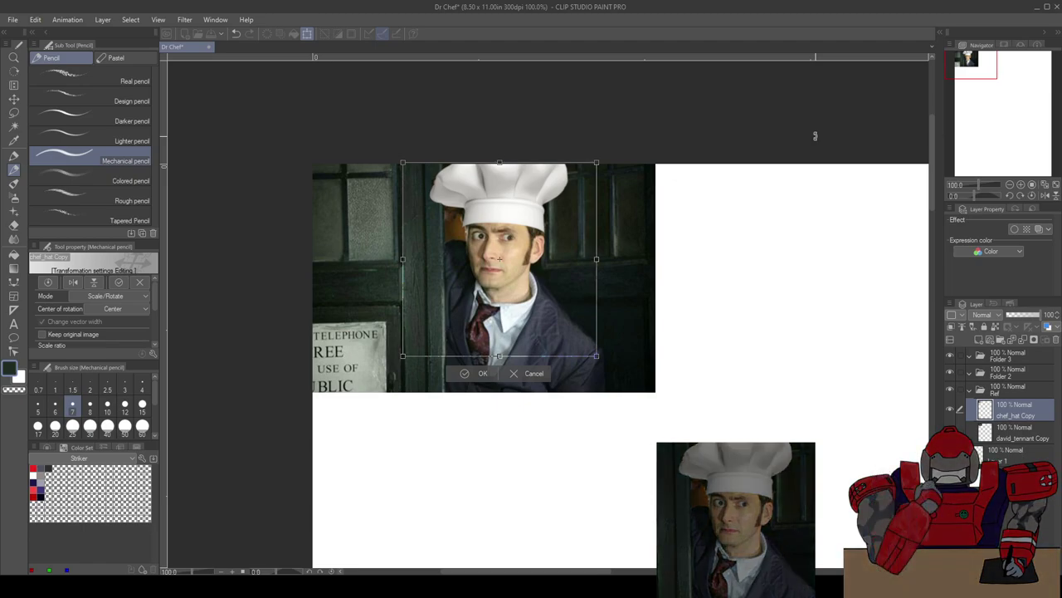
pyautogui.click(477, 372)
# Step: Fine-tune the chef_hat Copy layer with a small nudge to the right to match the face in the underlying photo
pyautogui.scroll(3, 475, 371)
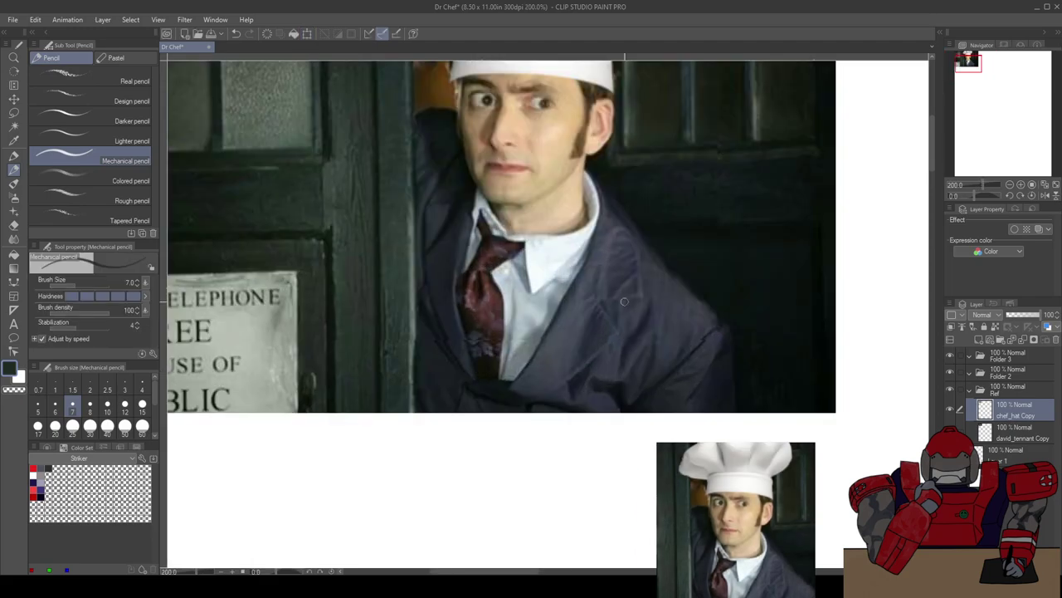
pyautogui.moveTo(626, 261); pyautogui.dragTo(562, 304)
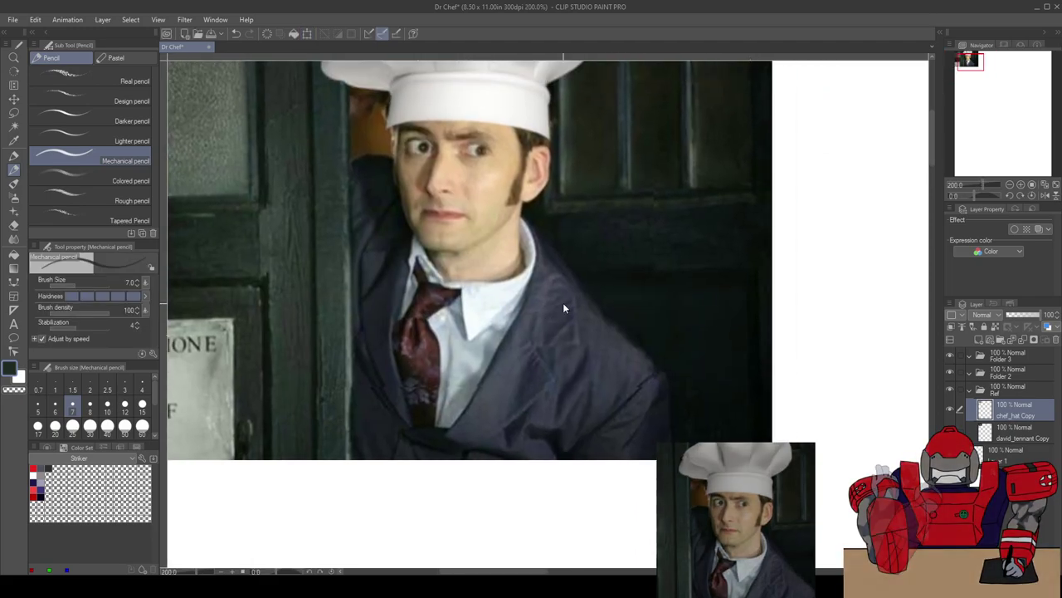
pyautogui.hotkey('ctrl', 't')
pyautogui.press('Right')
pyautogui.press('Right')
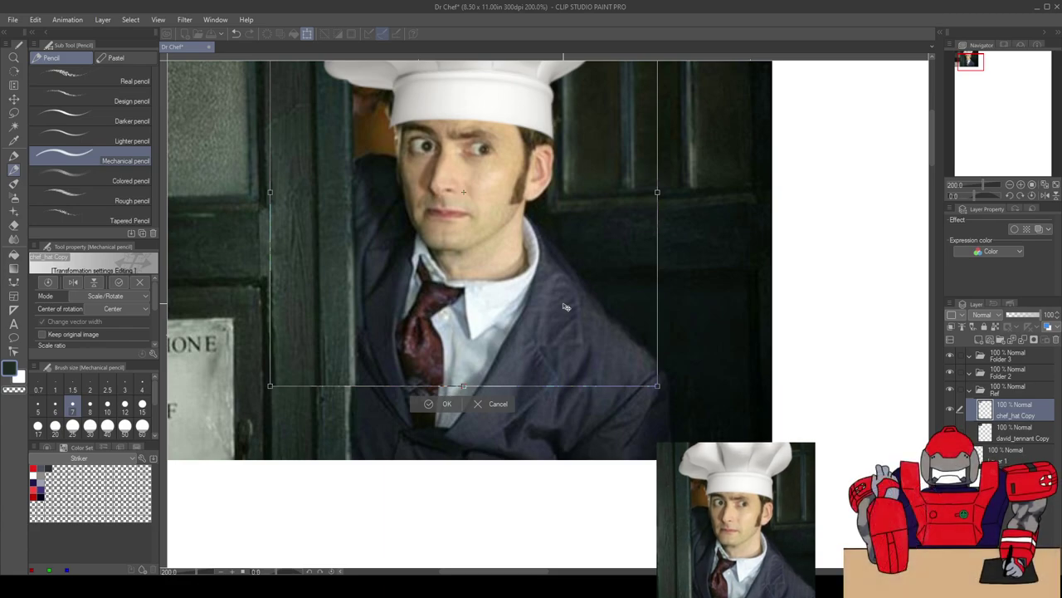
pyautogui.press('space')
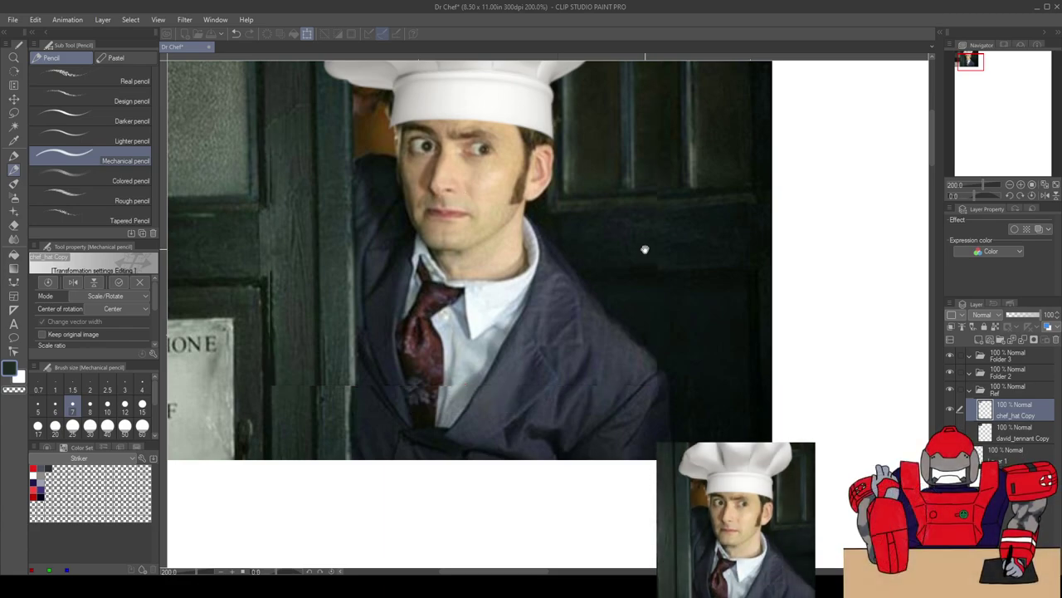
pyautogui.moveTo(644, 249); pyautogui.dragTo(647, 299)
pyautogui.scroll(2, 648, 298)
pyautogui.hotkey('ctrl', 't')
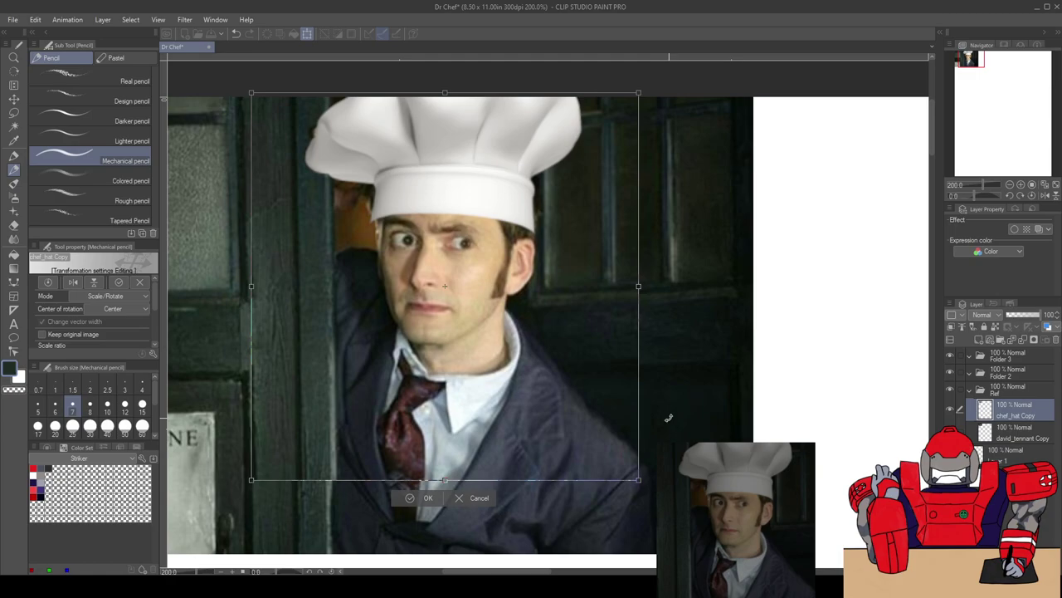
pyautogui.scroll(-1, 669, 417)
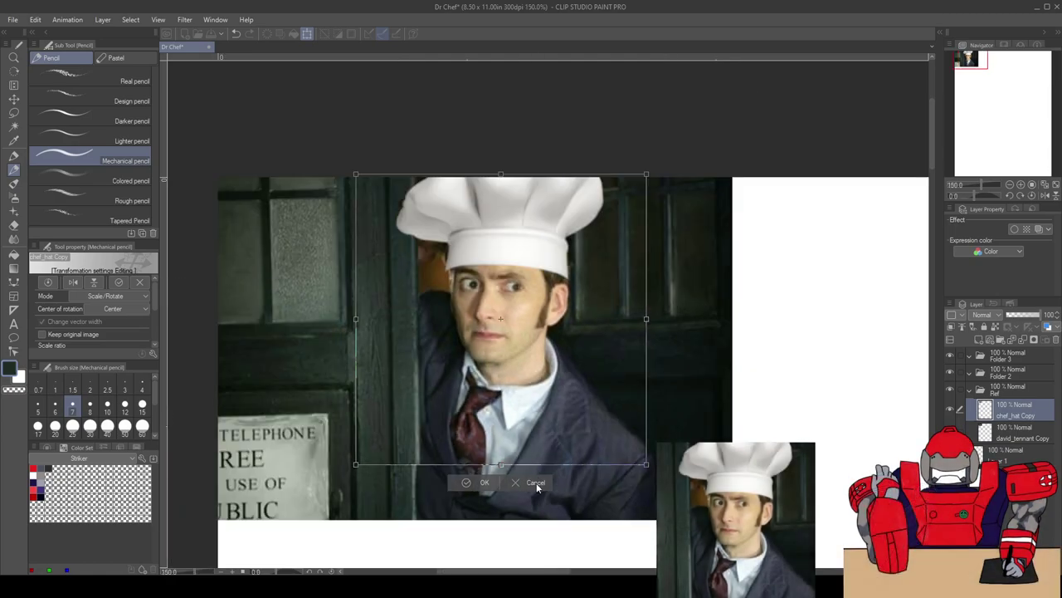
pyautogui.press('Return')
# Step: Move the chef_hat Copy layer to the right of the bareheaded face so both reference pictures sit side by side
pyautogui.hotkey('ctrl', 't')
pyautogui.moveTo(491, 322); pyautogui.dragTo(765, 330)
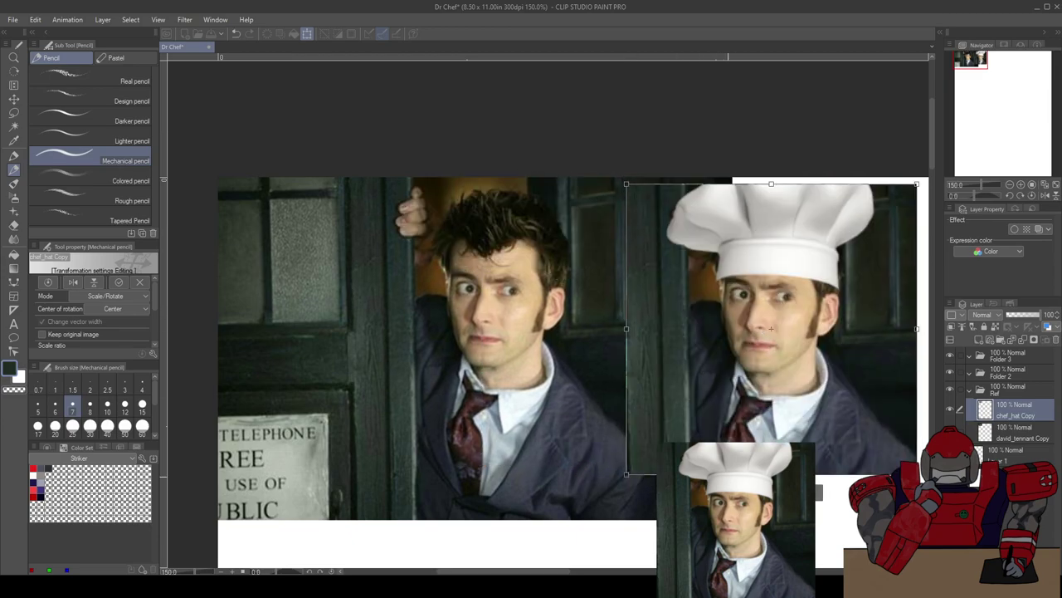
pyautogui.press('Return')
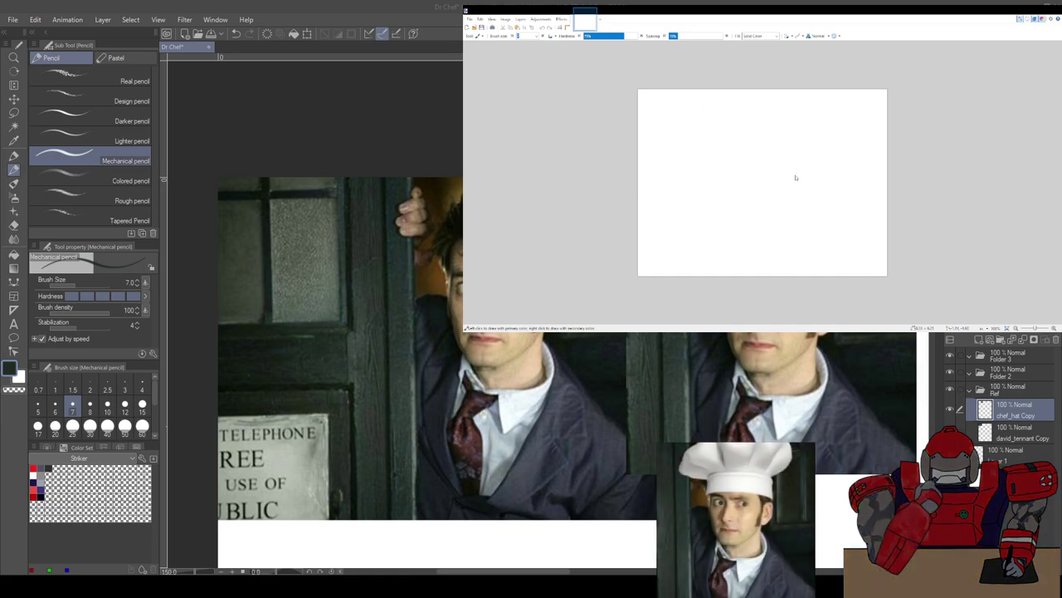
# Step: In paint.net, replace the blank image with the tilted chef hat picture and delete its white background using the Magic Wand at a lower tolerance
pyautogui.hotkey('ctrl', 'w')
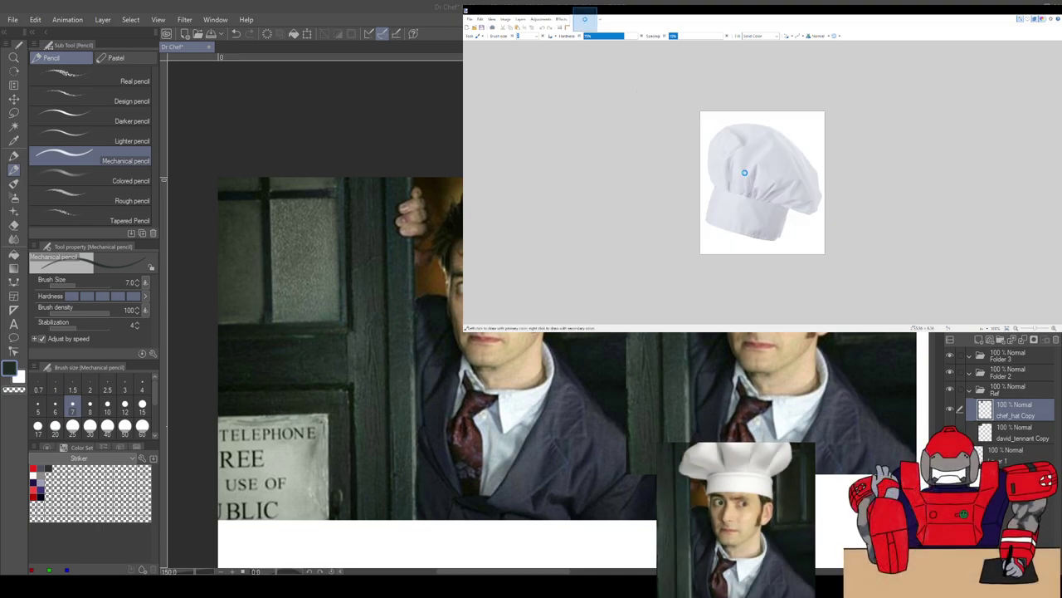
pyautogui.hotkey('ctrl', 'alt', 'v')
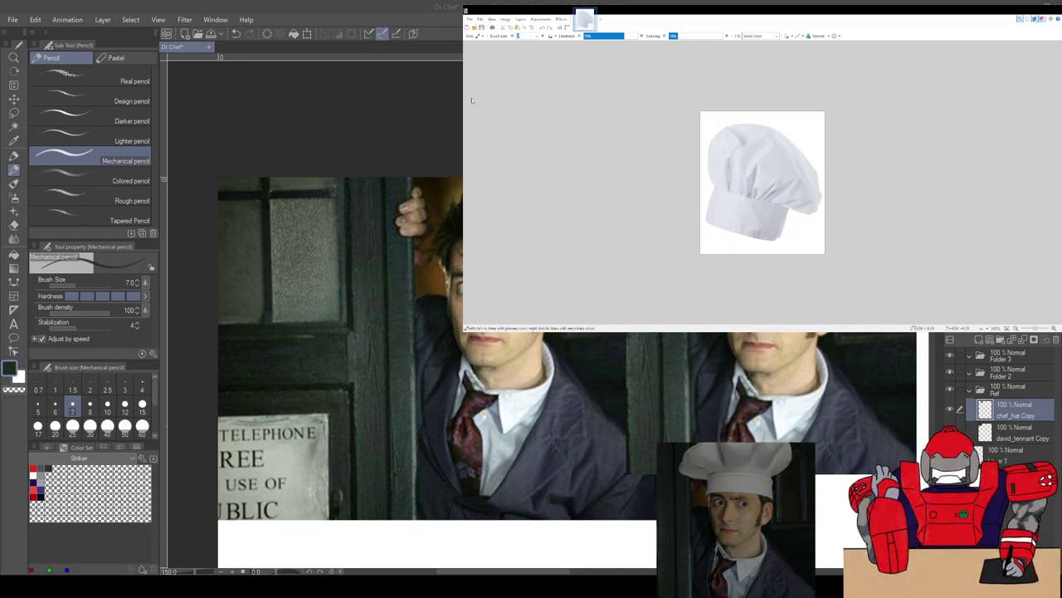
pyautogui.click(468, 80)
pyautogui.click(703, 119)
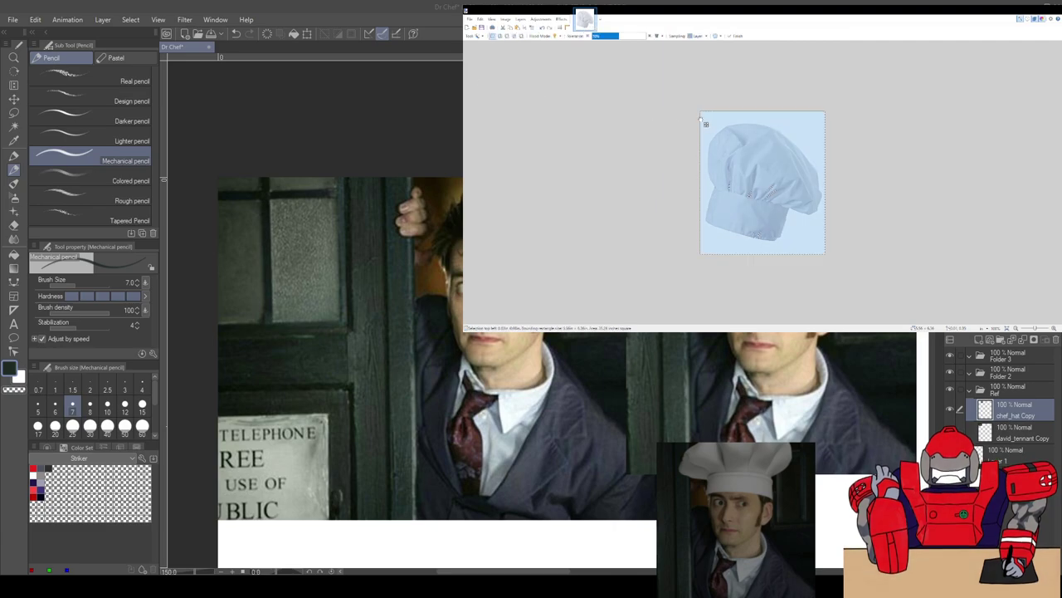
pyautogui.click(648, 120)
pyautogui.click(709, 127)
pyautogui.moveTo(618, 37); pyautogui.dragTo(606, 42)
pyautogui.press('Delete')
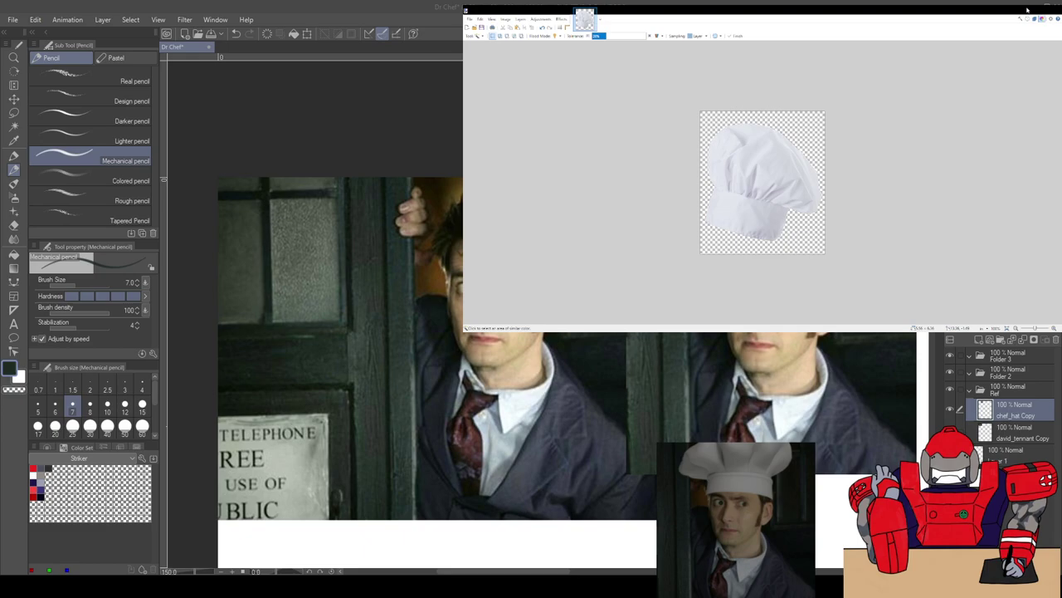
pyautogui.click(1027, 10)
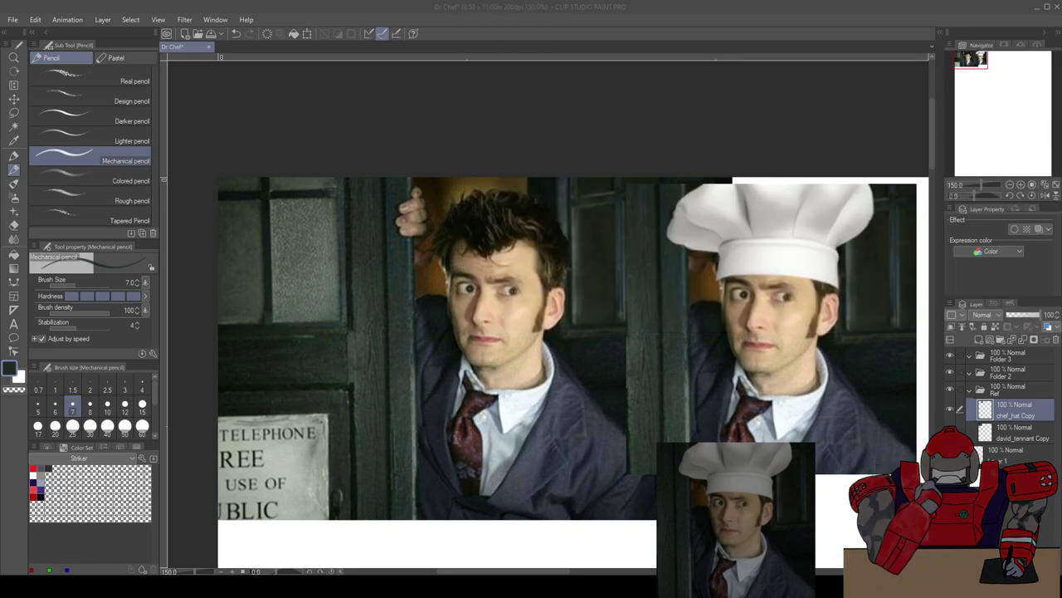
# Step: Open chef-hat-png-30007.png in Clip Studio Paint, copy the entire image and paste it into the Dr Chef document
pyautogui.click(414, 562)
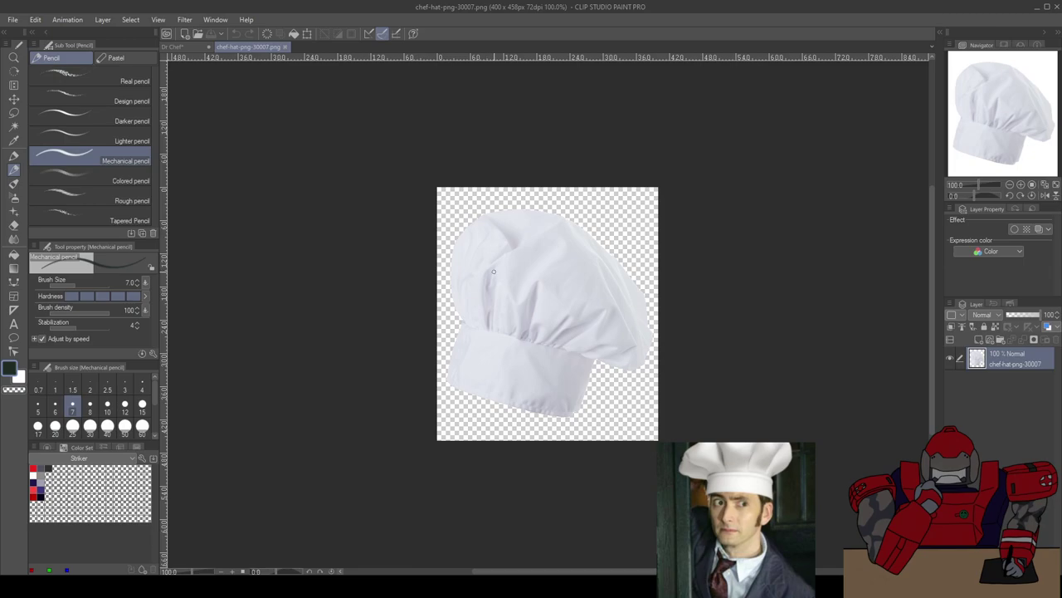
pyautogui.hotkey('ctrl', 'a')
pyautogui.click(41, 20)
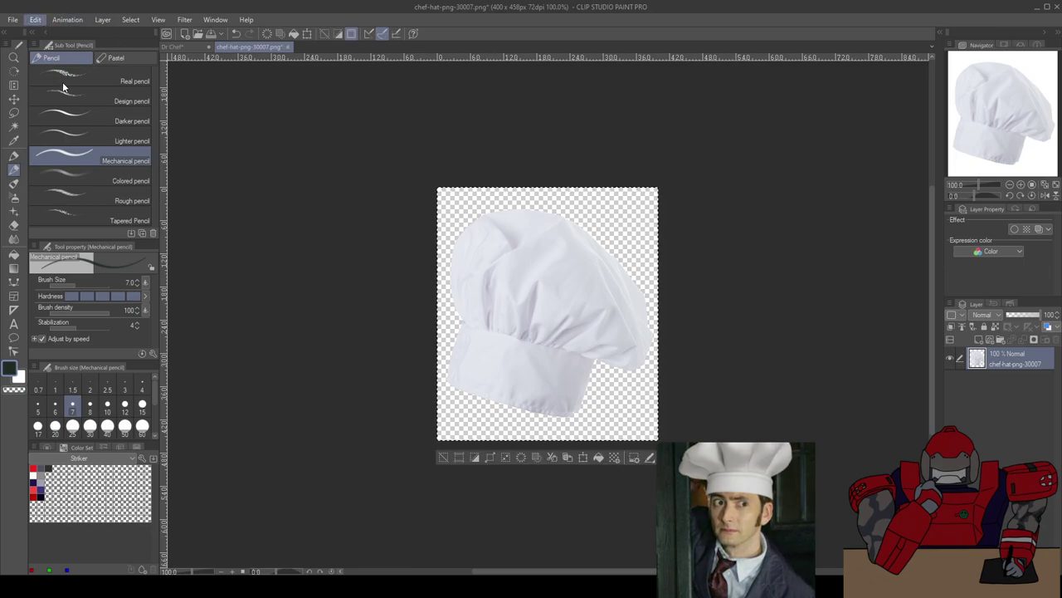
pyautogui.click(63, 86)
pyautogui.click(174, 47)
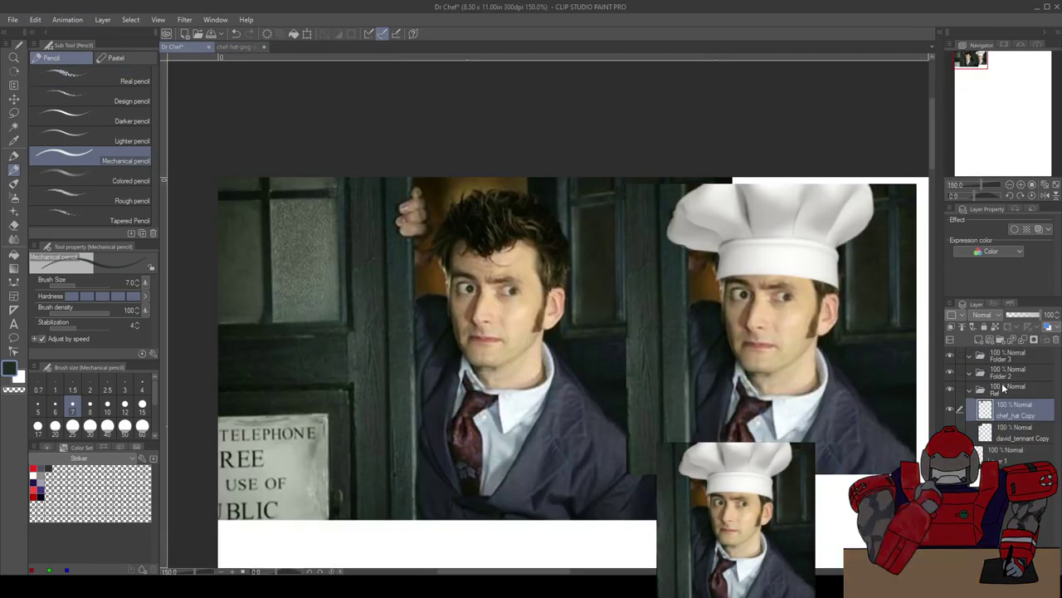
pyautogui.hotkey('ctrl', 'v')
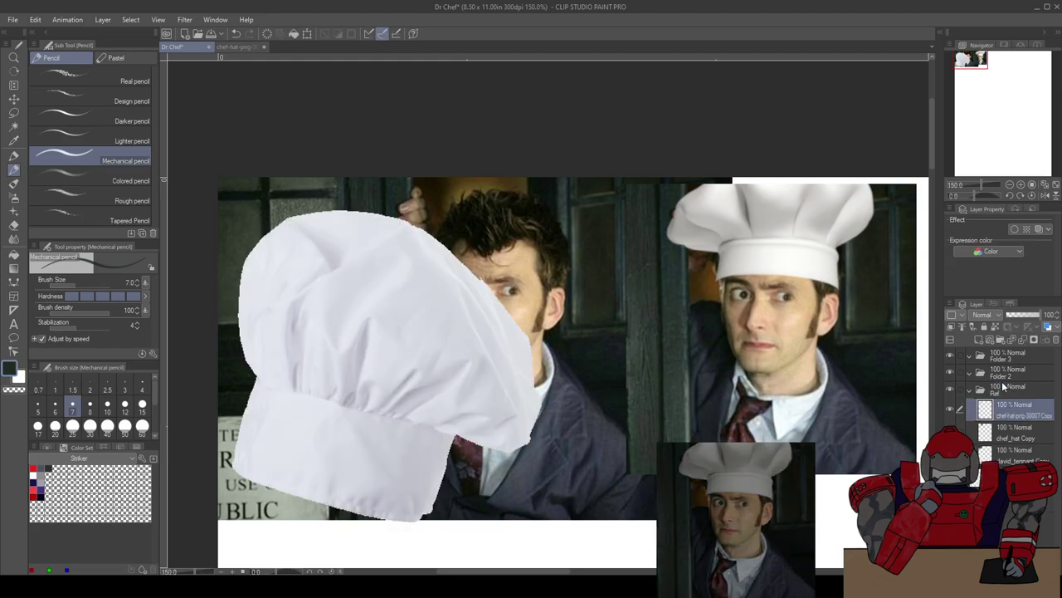
# Step: Try to scale down the pasted tilted hat, widen and rotate it, and place it over the bareheaded man's hair
pyautogui.hotkey('ctrl', 't')
pyautogui.moveTo(527, 260); pyautogui.dragTo(508, 333)
pyautogui.moveTo(390, 147); pyautogui.dragTo(523, 283)
pyautogui.moveTo(586, 333); pyautogui.dragTo(541, 170)
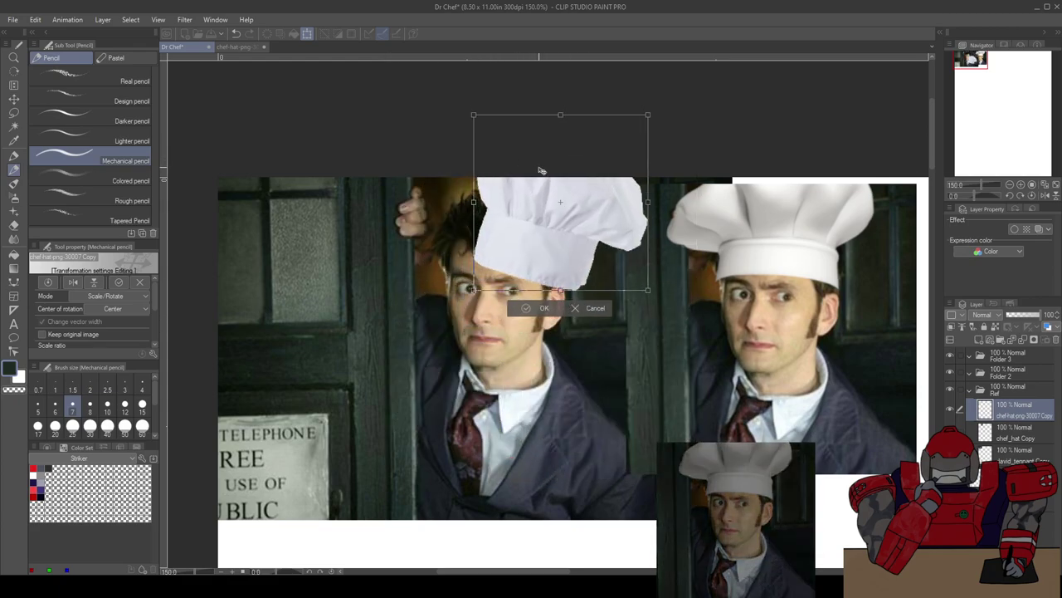
pyautogui.moveTo(475, 203); pyautogui.dragTo(422, 204)
pyautogui.moveTo(484, 251); pyautogui.dragTo(498, 220)
pyautogui.moveTo(711, 292); pyautogui.dragTo(724, 273)
pyautogui.moveTo(591, 262)
pyautogui.mouseDown()
pyautogui.moveTo(564, 259)
pyautogui.moveTo(574, 259)
pyautogui.mouseUp()
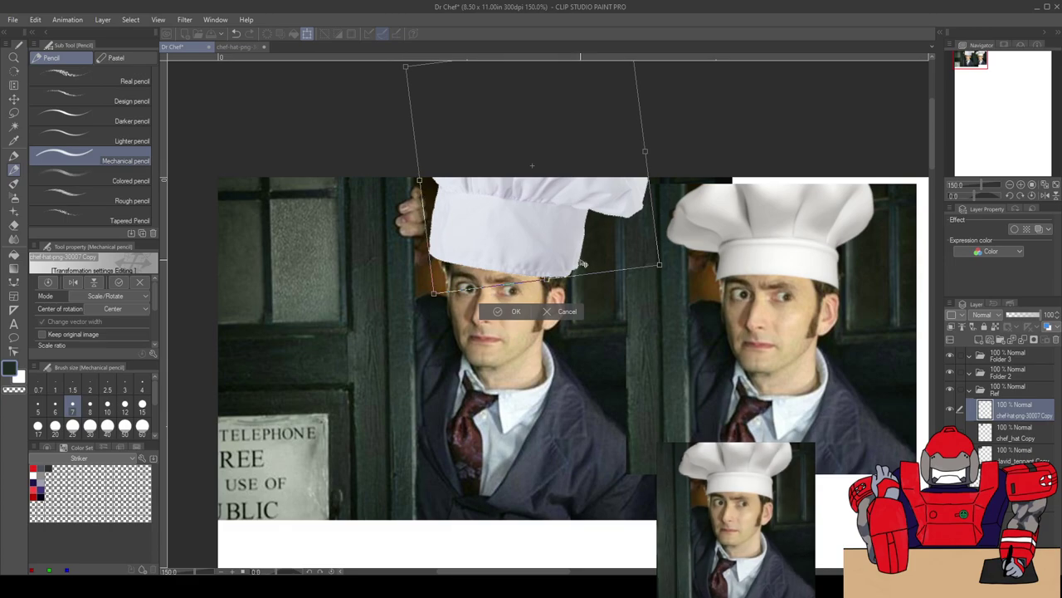
# Step: Try to refine the hat's size and tilt on the head, then discard the transformation and undo the hat's paste
pyautogui.moveTo(660, 265); pyautogui.dragTo(640, 252)
pyautogui.moveTo(567, 229); pyautogui.dragTo(572, 261)
pyautogui.moveTo(707, 264); pyautogui.dragTo(699, 279)
pyautogui.moveTo(569, 269); pyautogui.dragTo(592, 259)
pyautogui.moveTo(449, 183); pyautogui.dragTo(427, 181)
pyautogui.moveTo(545, 245); pyautogui.dragTo(552, 233)
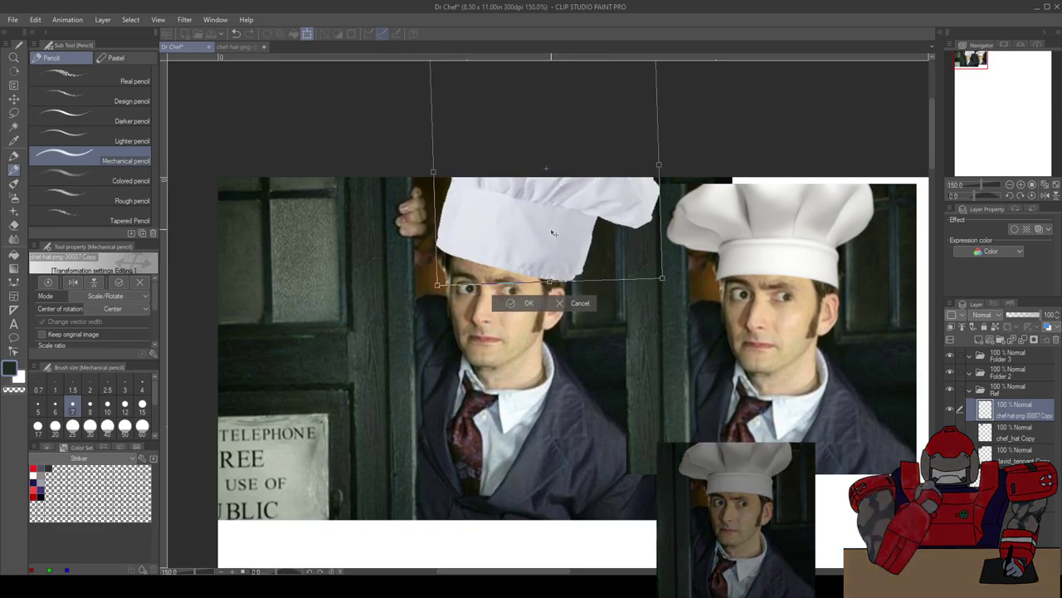
pyautogui.click(574, 307)
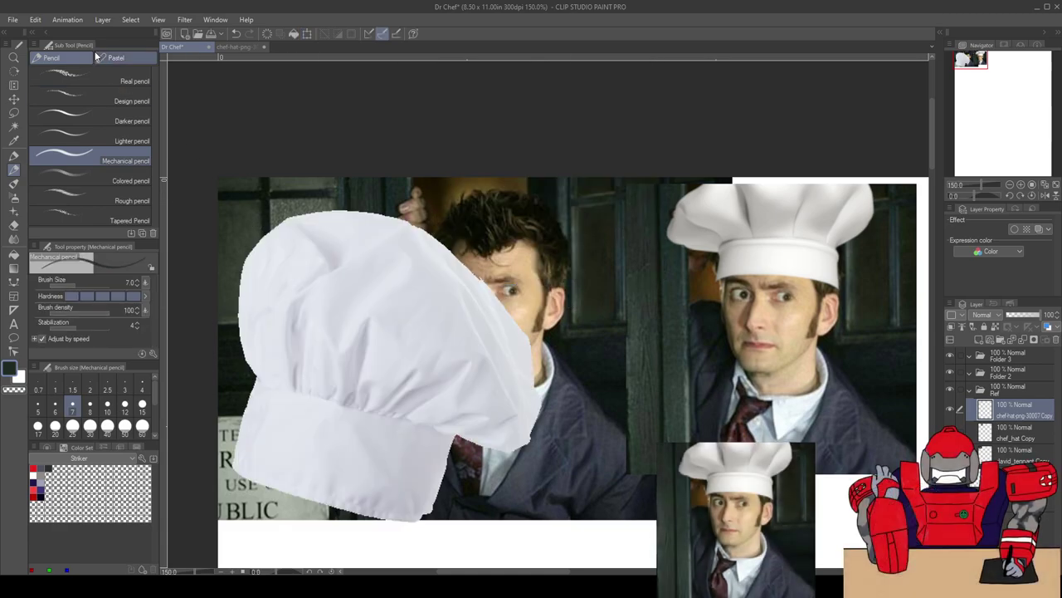
pyautogui.click(236, 34)
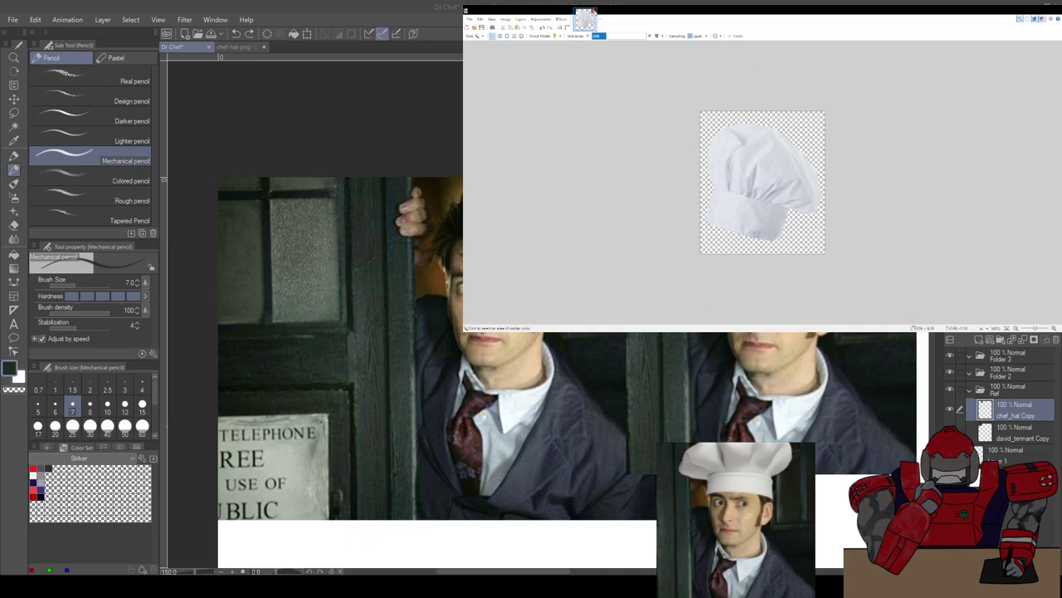
# Step: In paint.net, close the tilted hat image and open the upright chef hat picture chef-hat-png-30010, leaving nothing selected
pyautogui.click(592, 13)
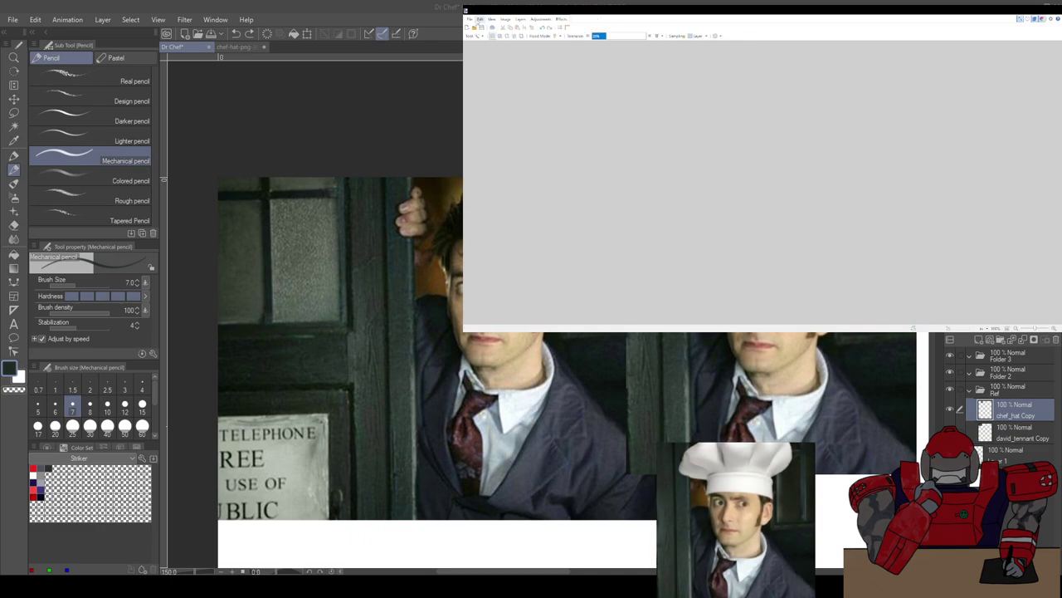
pyautogui.click(482, 35)
pyautogui.doubleClick(759, 203)
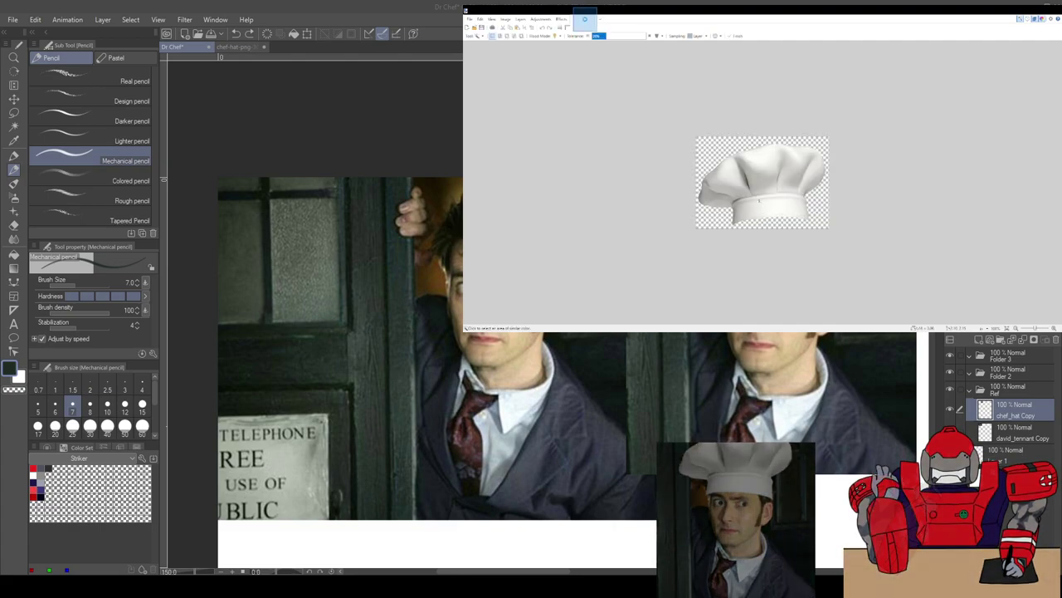
pyautogui.hotkey('ctrl', 'a')
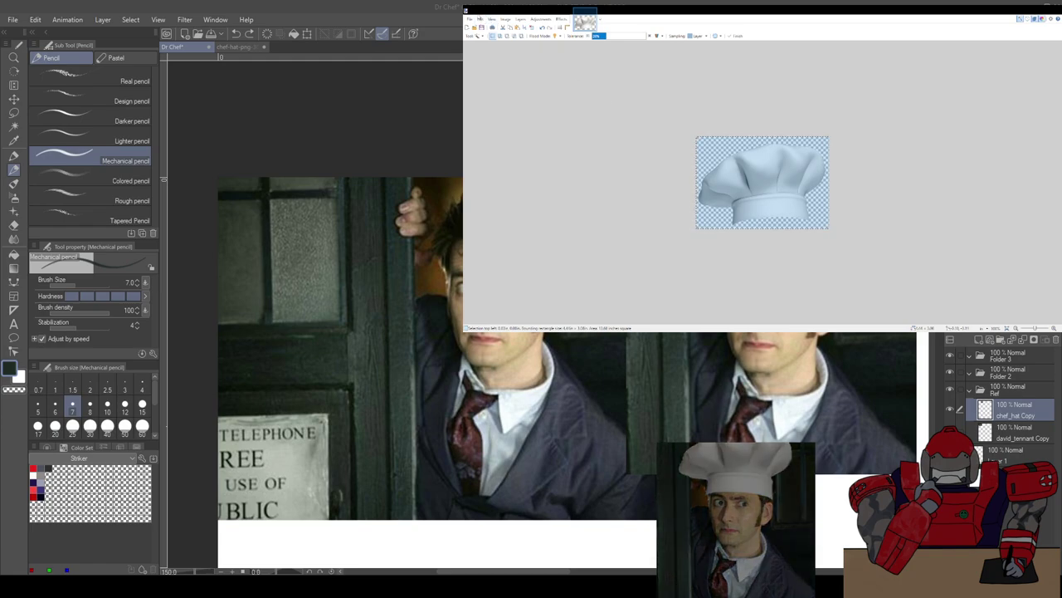
pyautogui.hotkey('ctrl', 'd')
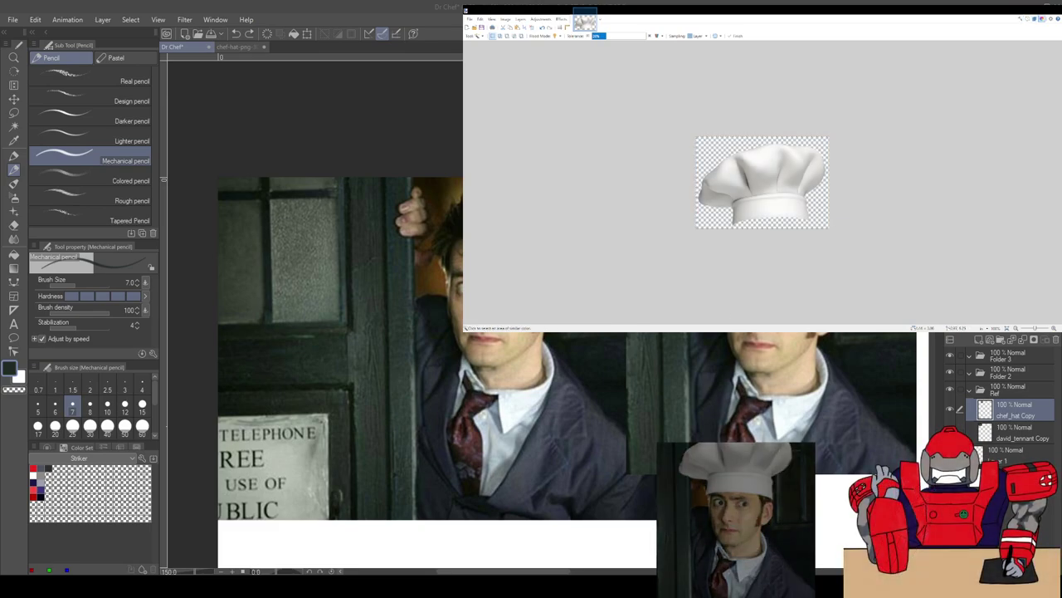
# Step: Switch to Clip Studio Paint and paste the copied chef-hat-png-30010 image into the Dr Chef document as a new layer
pyautogui.hotkey('alt', 'Tab')
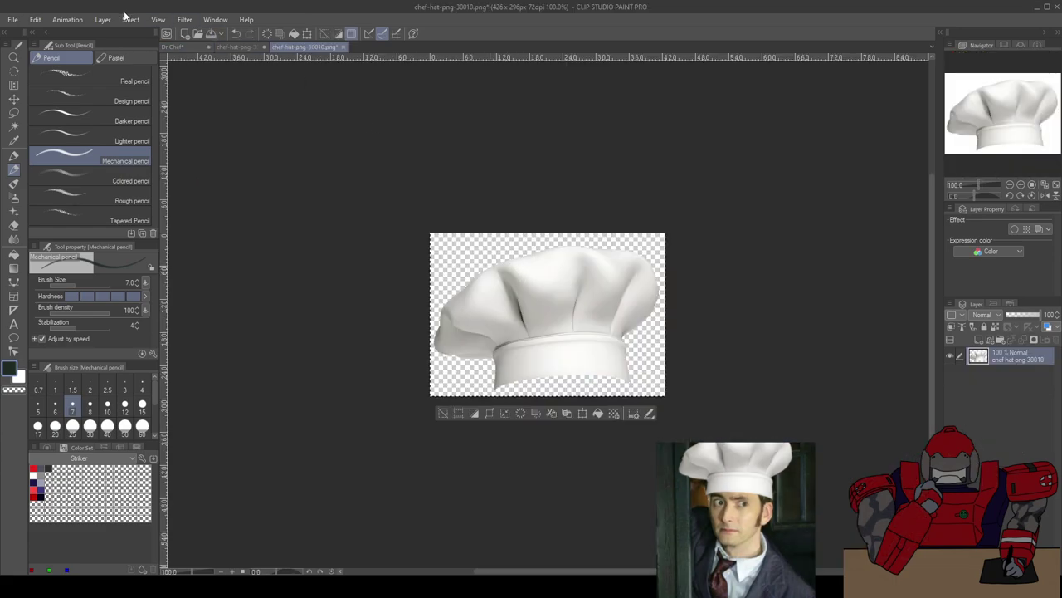
pyautogui.click(186, 47)
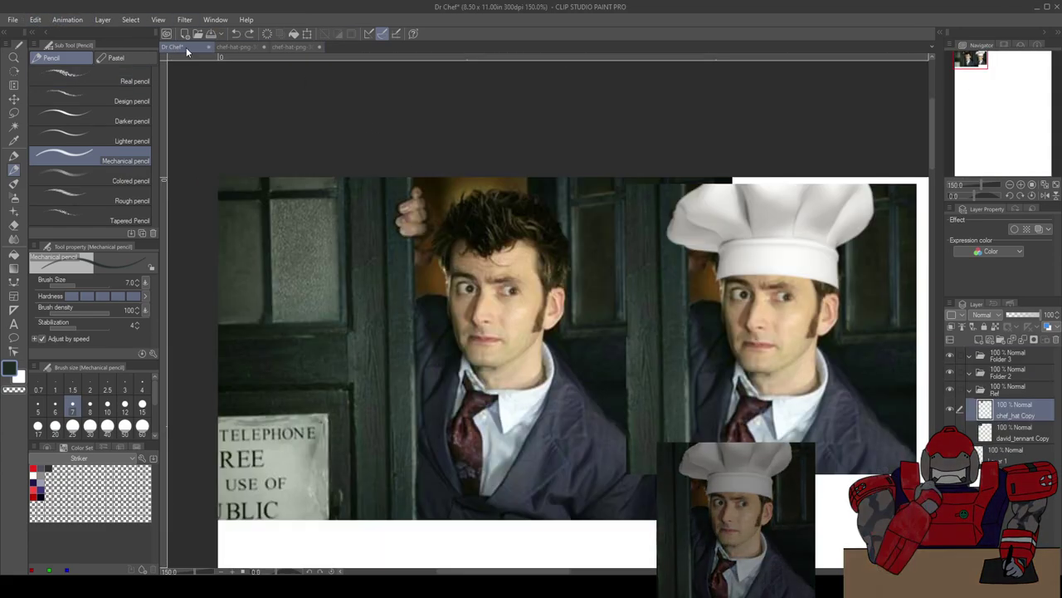
pyautogui.hotkey('ctrl', 'v')
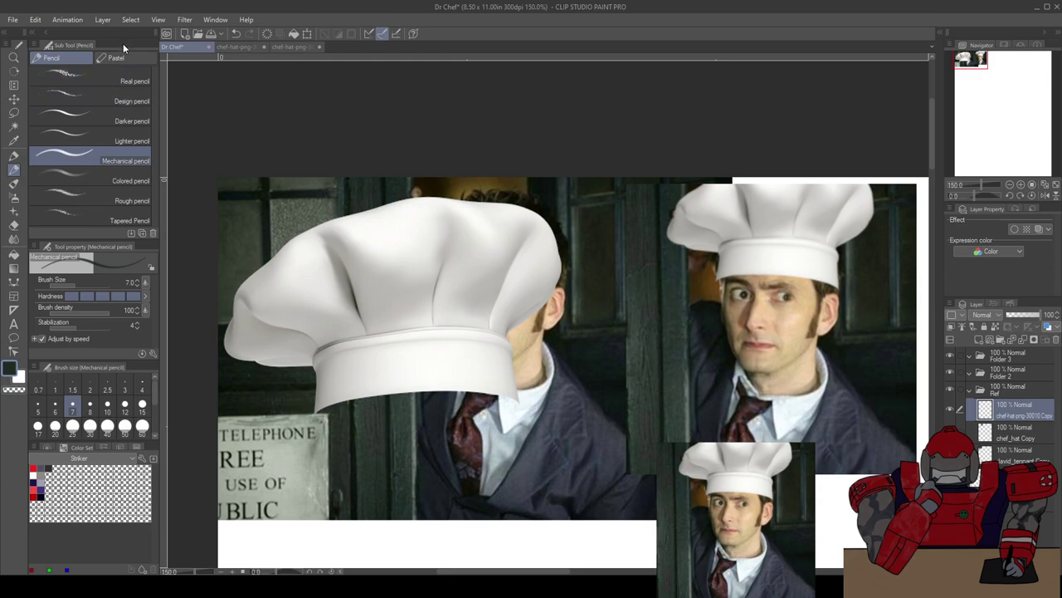
# Step: Flip the pasted upright hat horizontally, scale it down, tilt it clockwise, and place it over the bareheaded man's hair
pyautogui.hotkey('ctrl', 't')
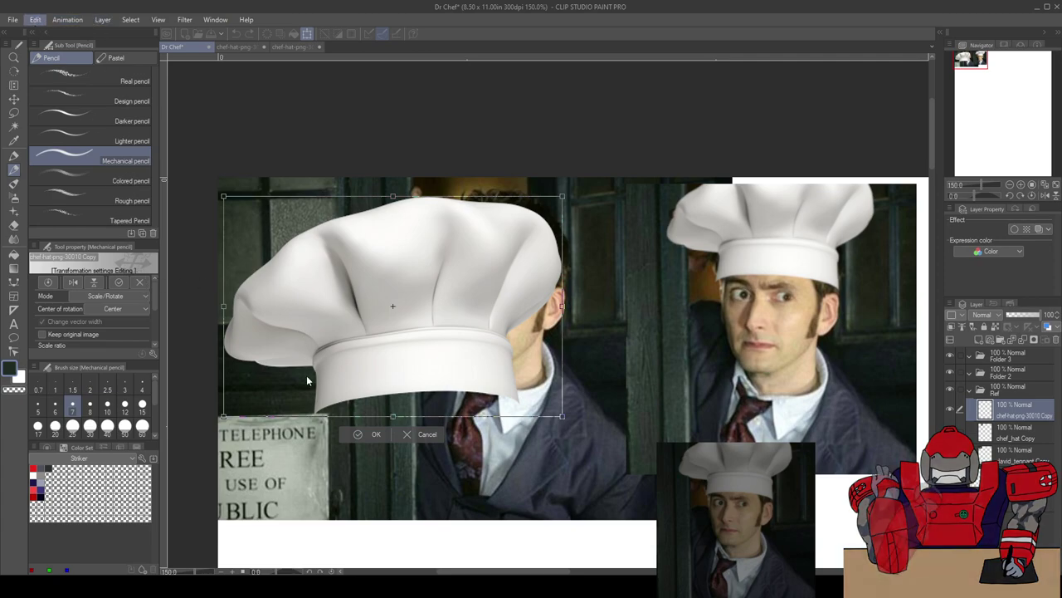
pyautogui.press('h')
pyautogui.moveTo(444, 360); pyautogui.dragTo(589, 255)
pyautogui.moveTo(775, 313); pyautogui.dragTo(760, 342)
pyautogui.moveTo(719, 114); pyautogui.dragTo(565, 158)
pyautogui.moveTo(498, 254); pyautogui.dragTo(572, 239)
pyautogui.moveTo(654, 186); pyautogui.dragTo(658, 204)
pyautogui.moveTo(443, 197); pyautogui.dragTo(420, 190)
pyautogui.moveTo(650, 239); pyautogui.dragTo(651, 221)
pyautogui.moveTo(559, 233); pyautogui.dragTo(570, 223)
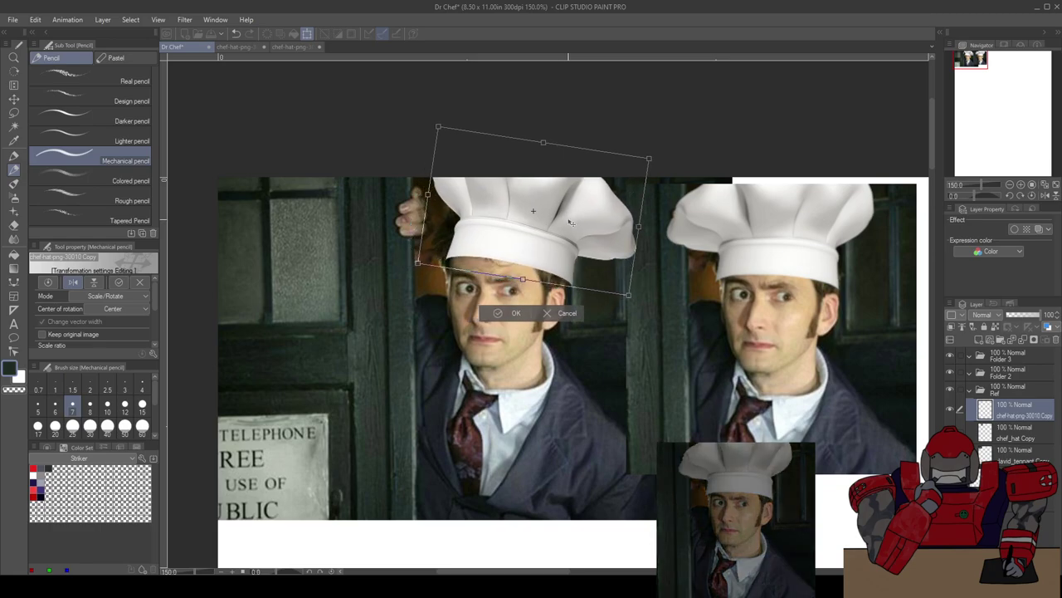
# Step: Fine-tune the hat's size, tilt and position on the head, apply the transformation, and move its layer out of the Ref folder above all folders
pyautogui.moveTo(433, 122); pyautogui.dragTo(416, 118)
pyautogui.moveTo(562, 165); pyautogui.dragTo(558, 171)
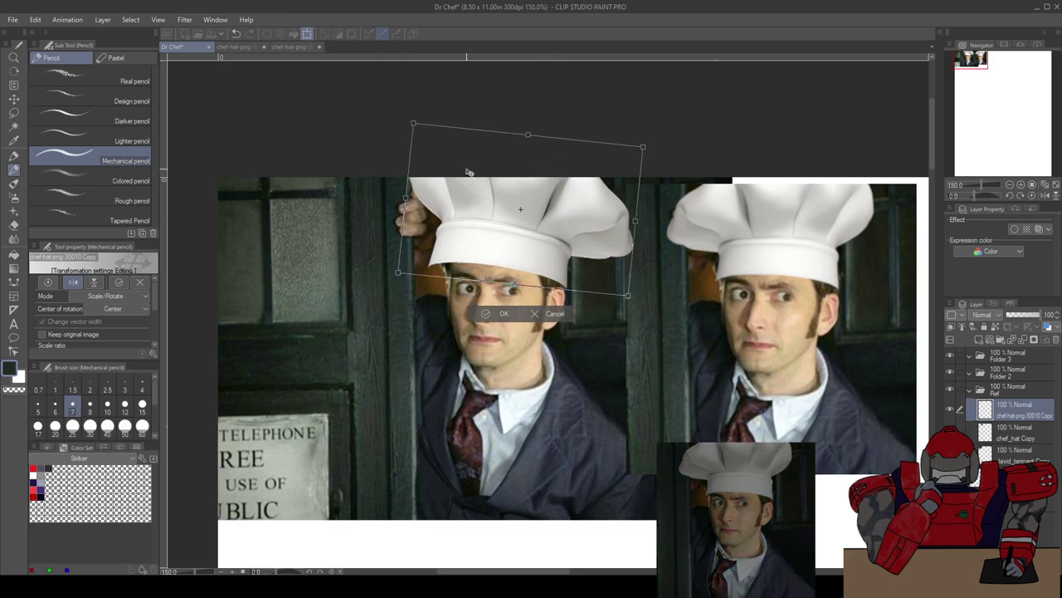
pyautogui.moveTo(414, 124); pyautogui.dragTo(425, 132)
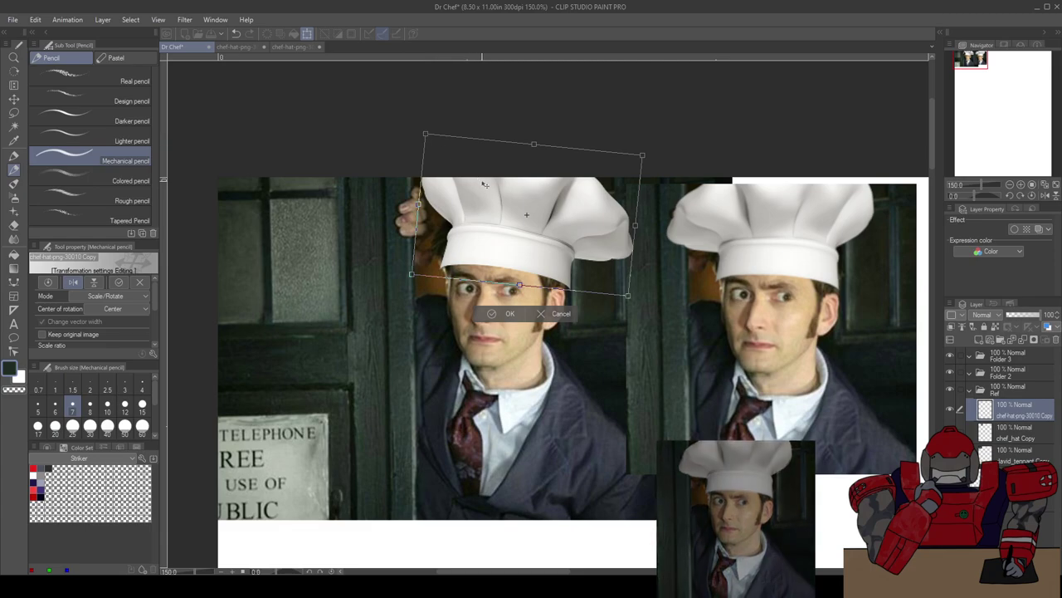
pyautogui.moveTo(487, 192); pyautogui.dragTo(482, 190)
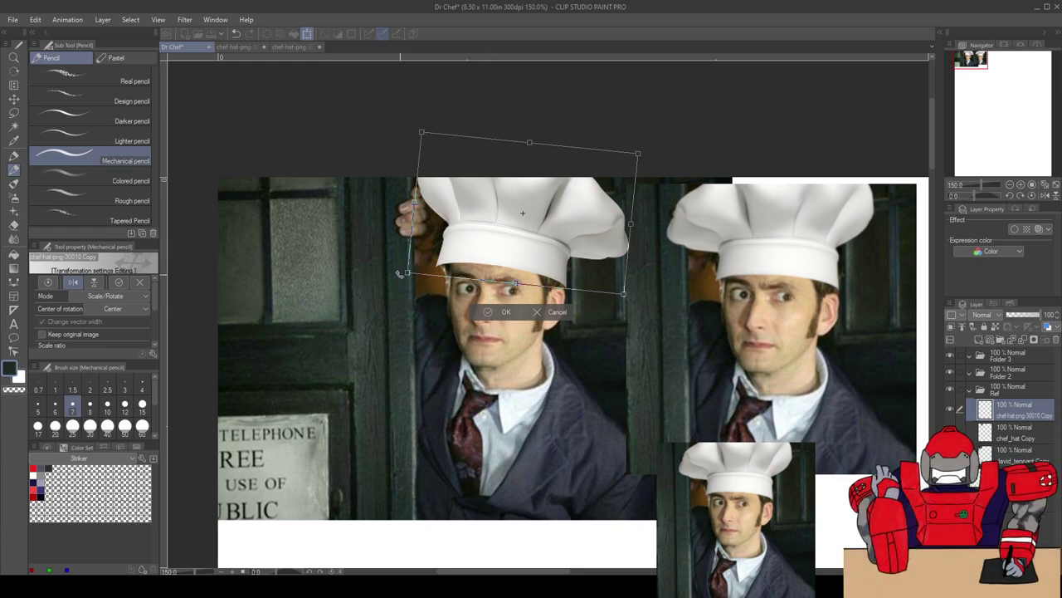
pyautogui.moveTo(413, 202); pyautogui.dragTo(418, 203)
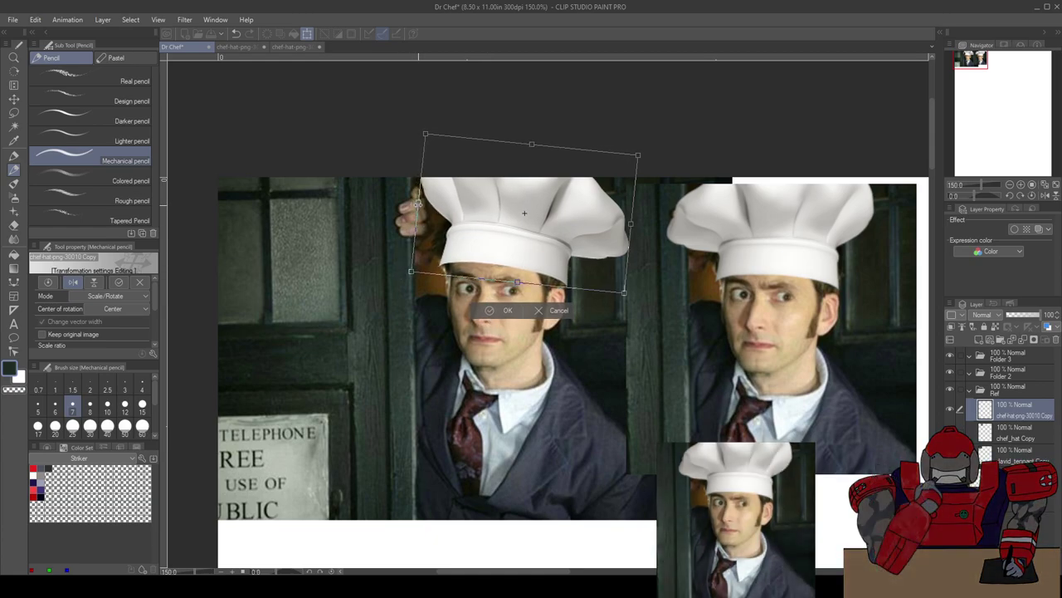
pyautogui.moveTo(657, 244); pyautogui.dragTo(606, 259)
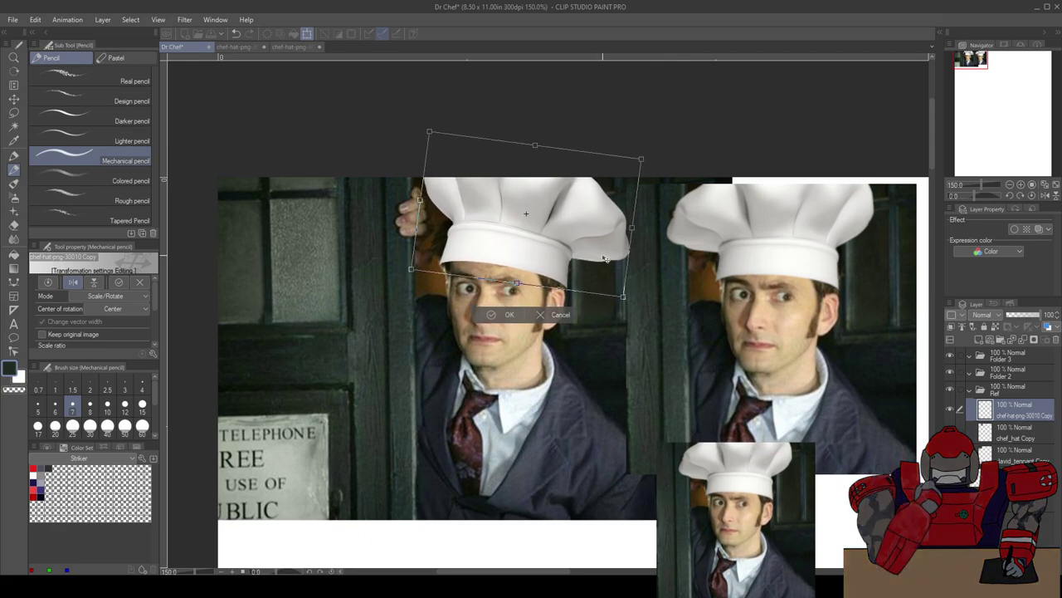
pyautogui.click(489, 315)
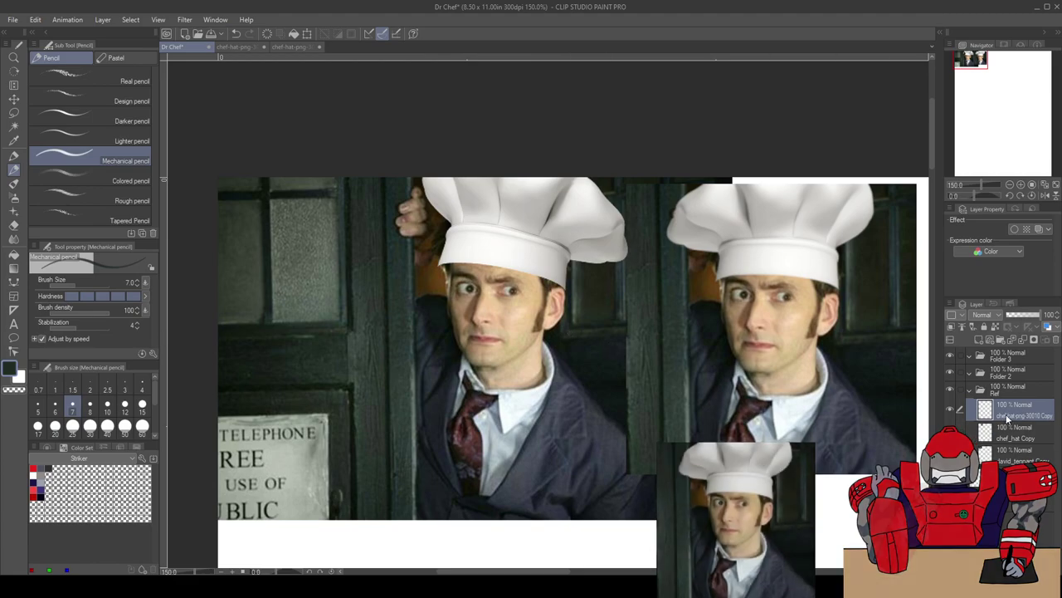
pyautogui.moveTo(1006, 419); pyautogui.dragTo(1009, 349)
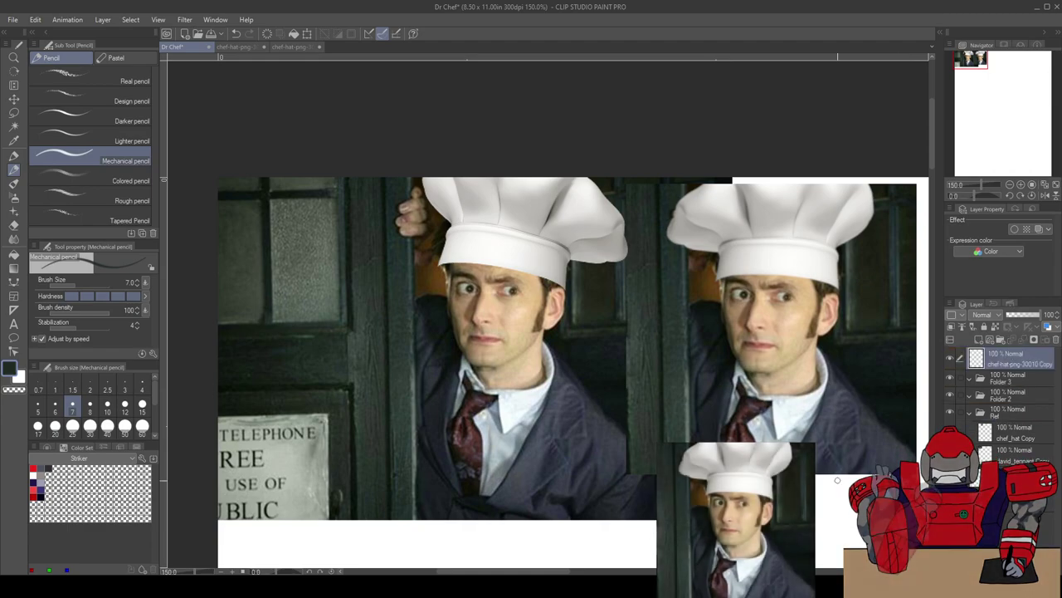
# Step: Try to paint over the hair sticking out beside the hat band with sampled background brown on the hat layer
pyautogui.scroll(3, 435, 311)
pyautogui.moveTo(442, 226); pyautogui.dragTo(479, 397)
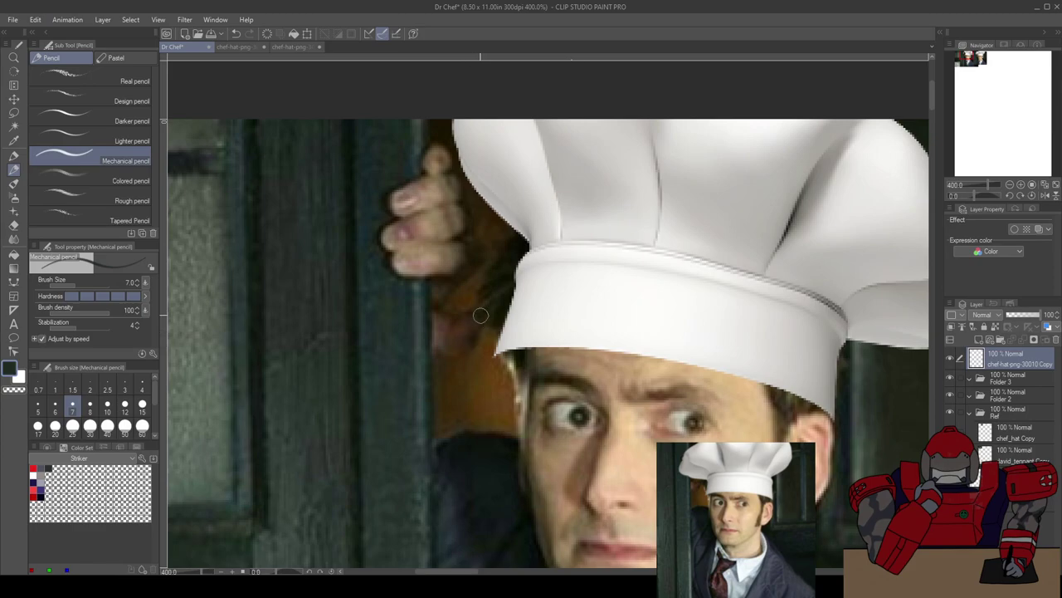
pyautogui.press('i')
pyautogui.keyDown('alt'); pyautogui.click(467, 289); pyautogui.keyUp('alt')
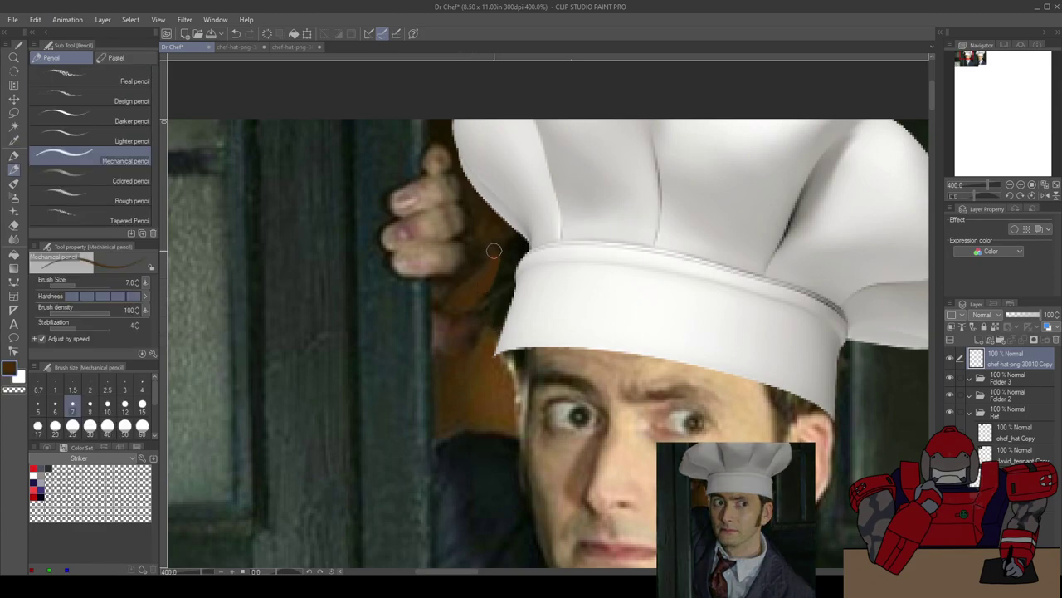
pyautogui.press('i')
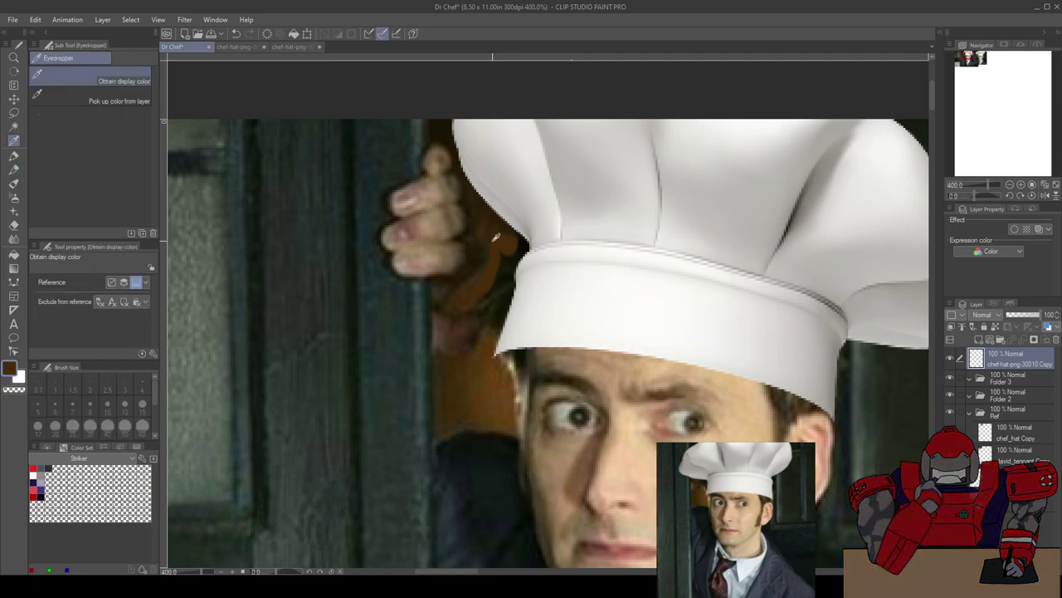
pyautogui.press('p')
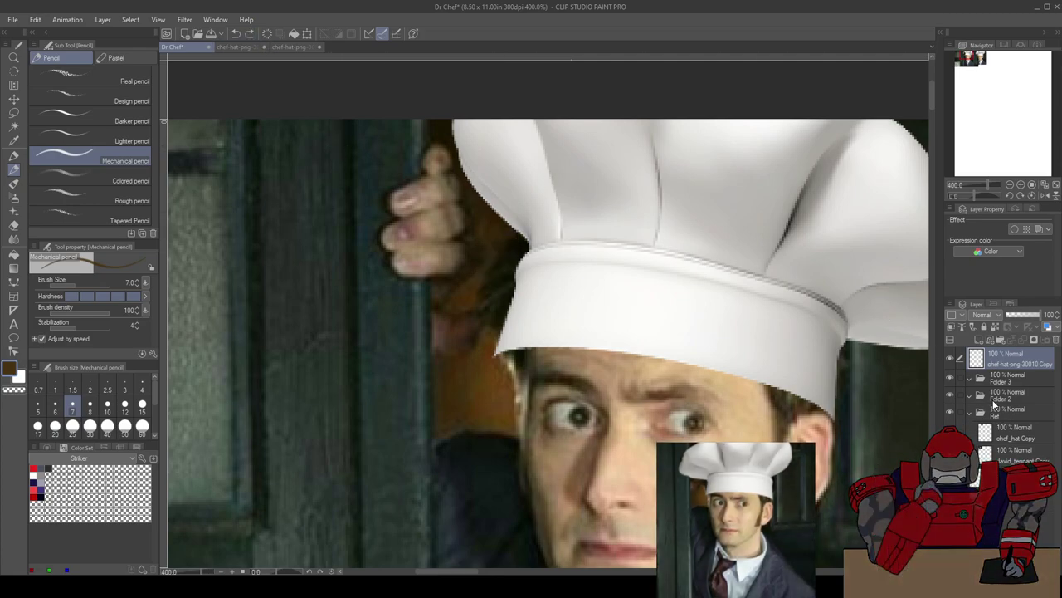
# Step: Rename Folder 2 as Sketch, Folder 3 as Colors and the hat layer as Hat, and add a folder named Lines above Colors
pyautogui.click(1002, 396)
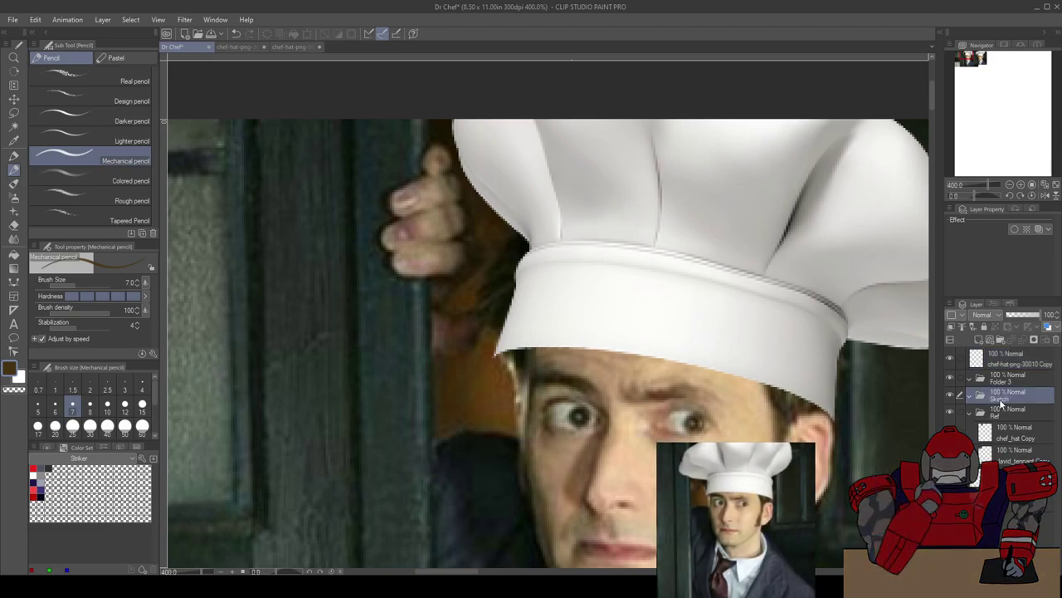
pyautogui.click(1005, 382)
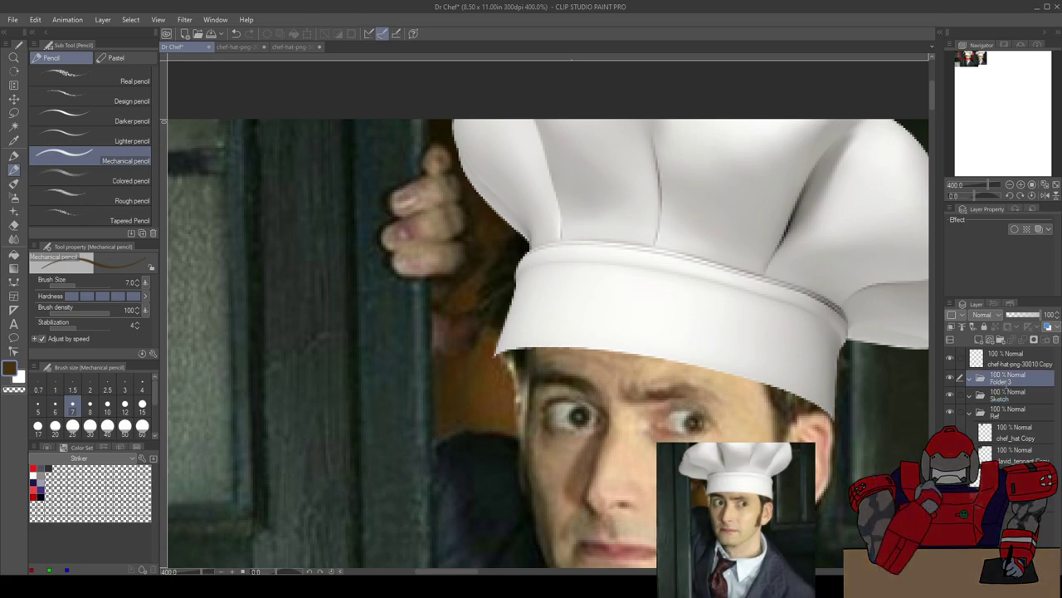
pyautogui.write('Colors')
pyautogui.press('Return')
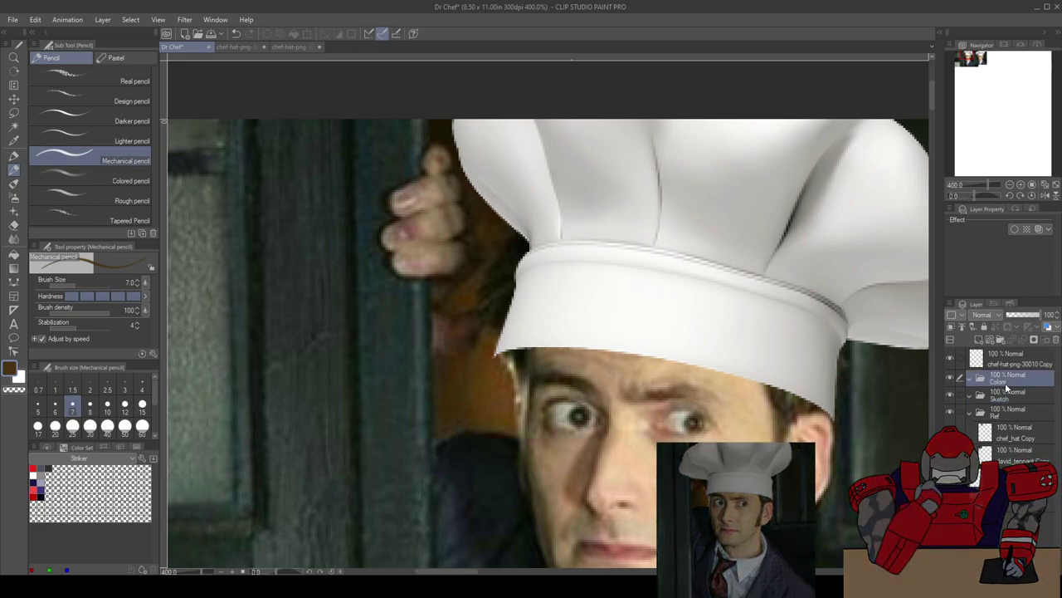
pyautogui.click(1002, 342)
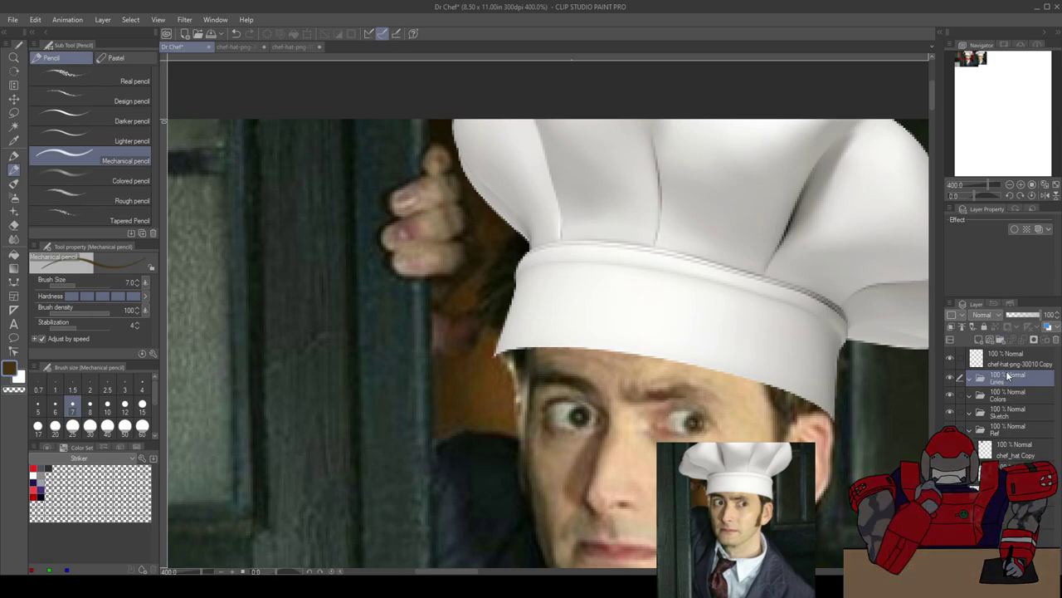
pyautogui.click(1009, 359)
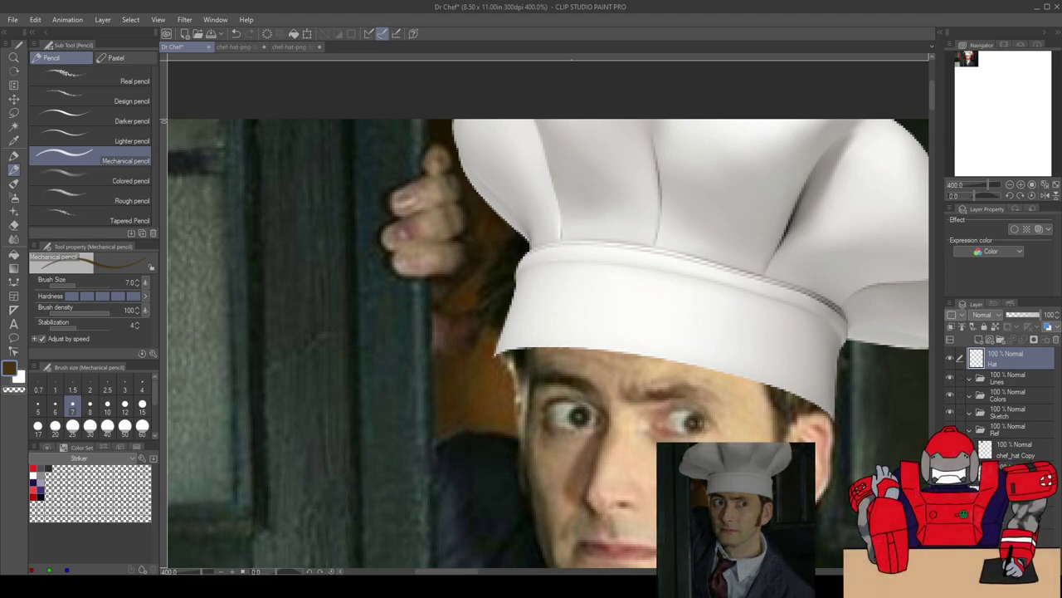
# Step: Collapse the Ref folder, and place Layer 2 and Layer 3 inside the Colors folder with the layer beneath them selected
pyautogui.click(971, 432)
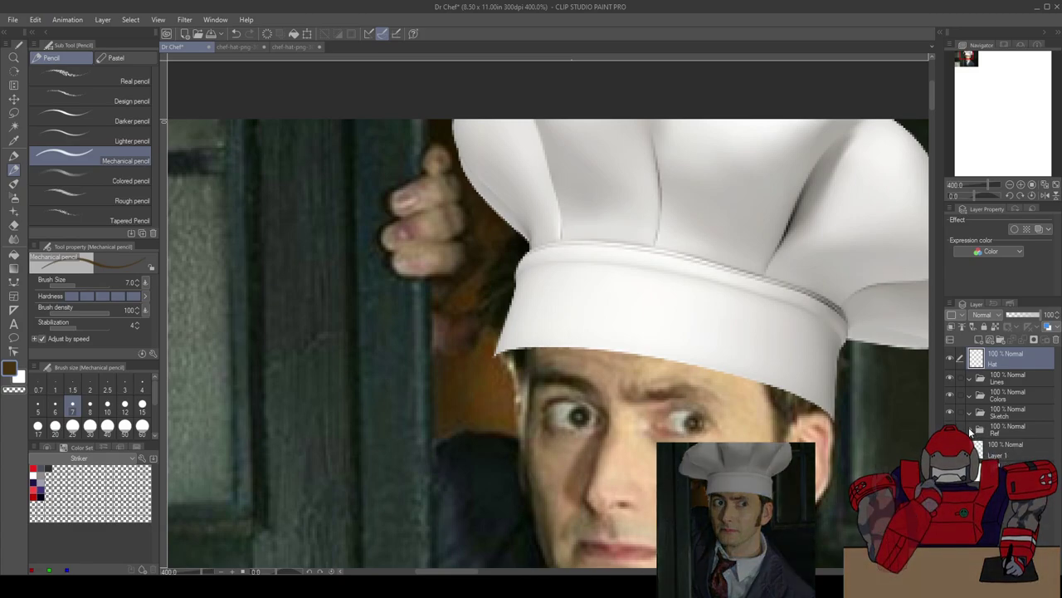
pyautogui.click(1005, 398)
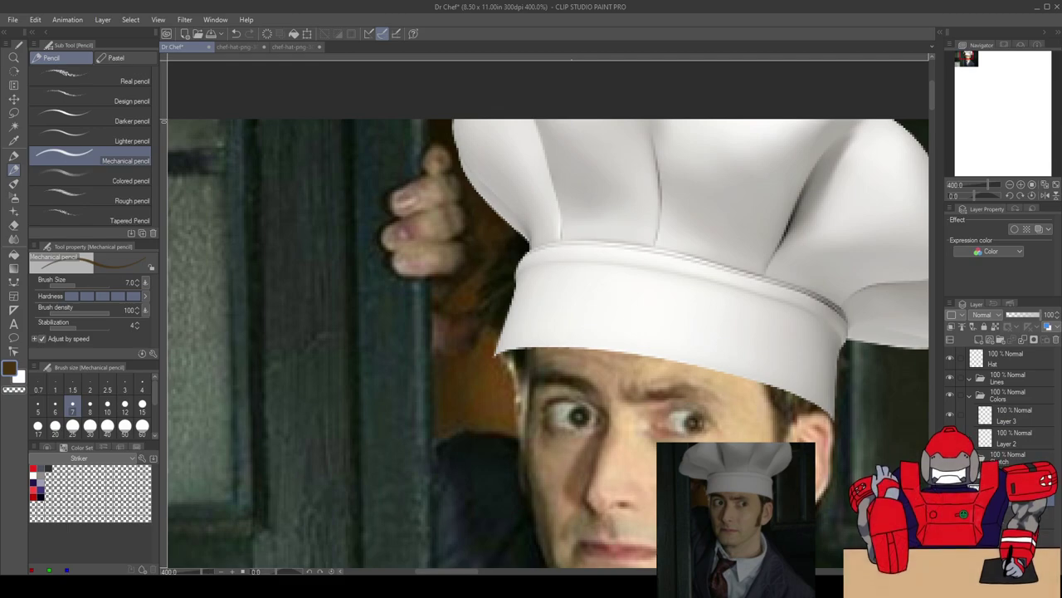
pyautogui.click(1018, 452)
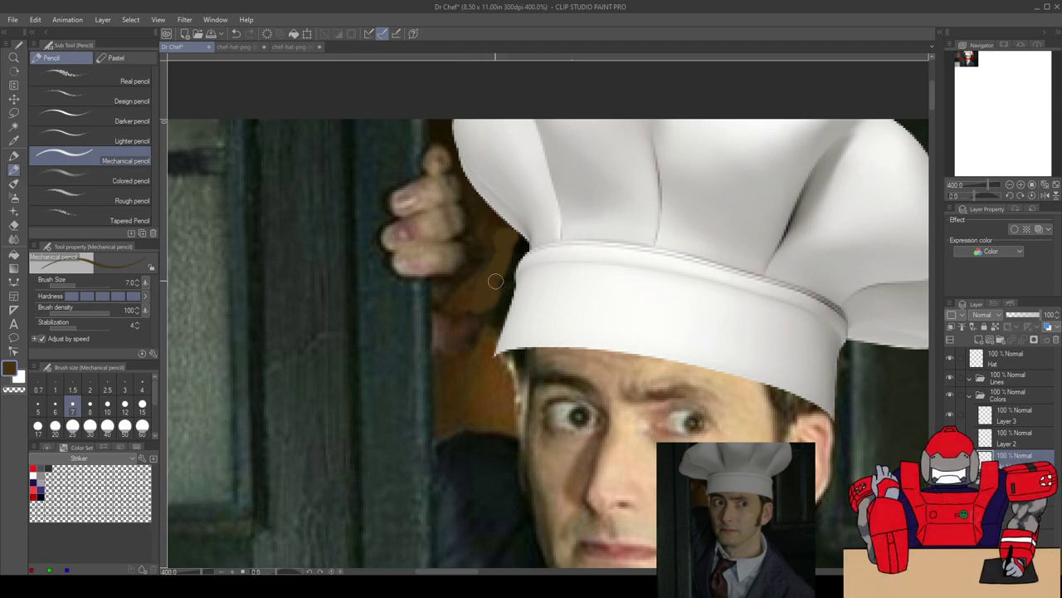
# Step: Cover the hair sticking out beside the hat band with Mechanical pencil strokes in dark and orange browns sampled from the background
pyautogui.keyDown('alt'); pyautogui.click(498, 219); pyautogui.keyUp('alt')
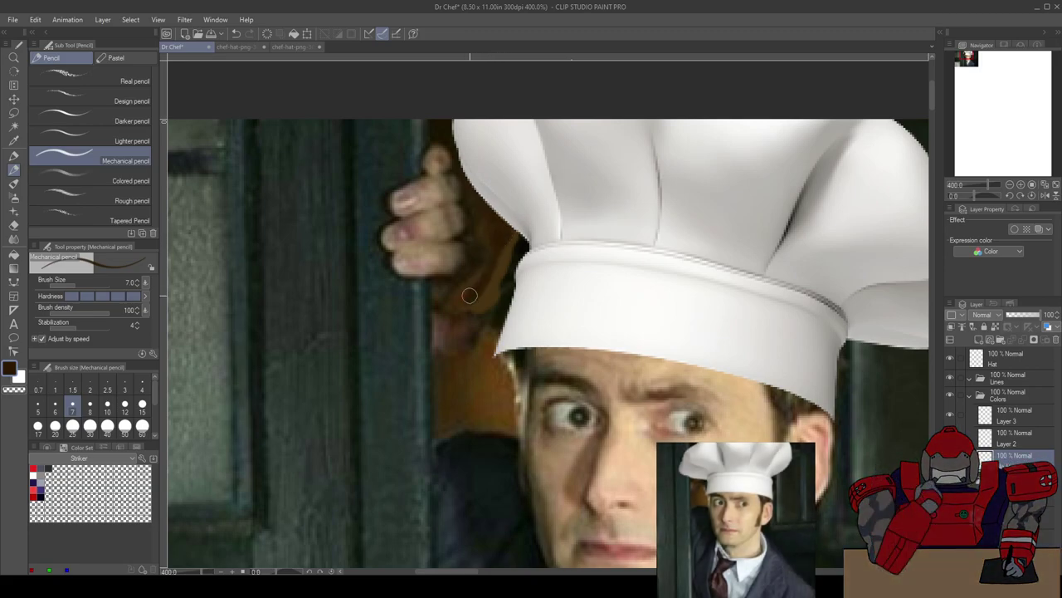
pyautogui.keyDown('alt'); pyautogui.click(494, 343); pyautogui.keyUp('alt')
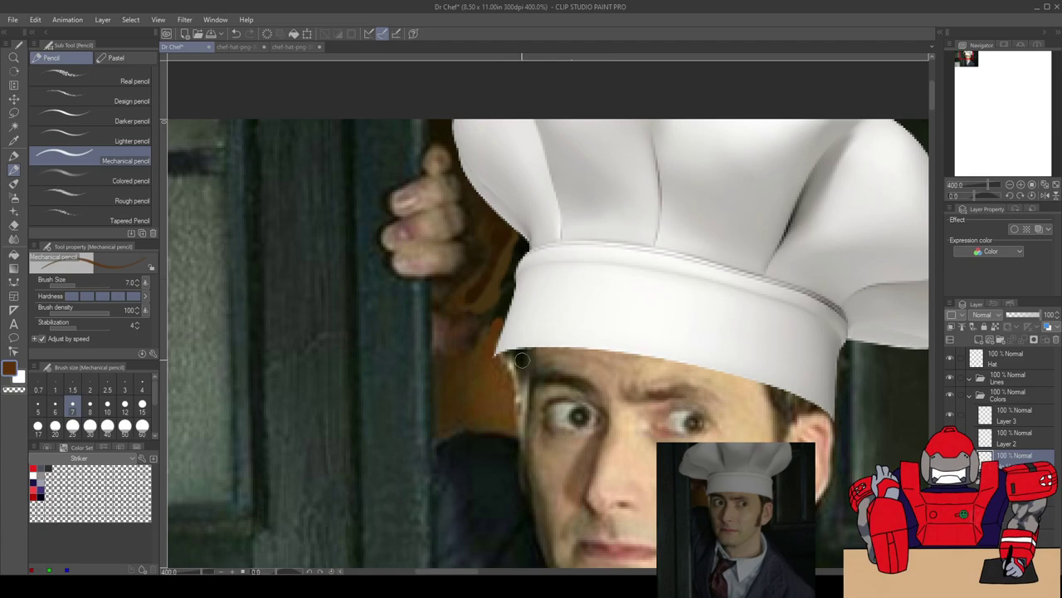
pyautogui.keyDown('alt'); pyautogui.click(501, 384); pyautogui.keyUp('alt')
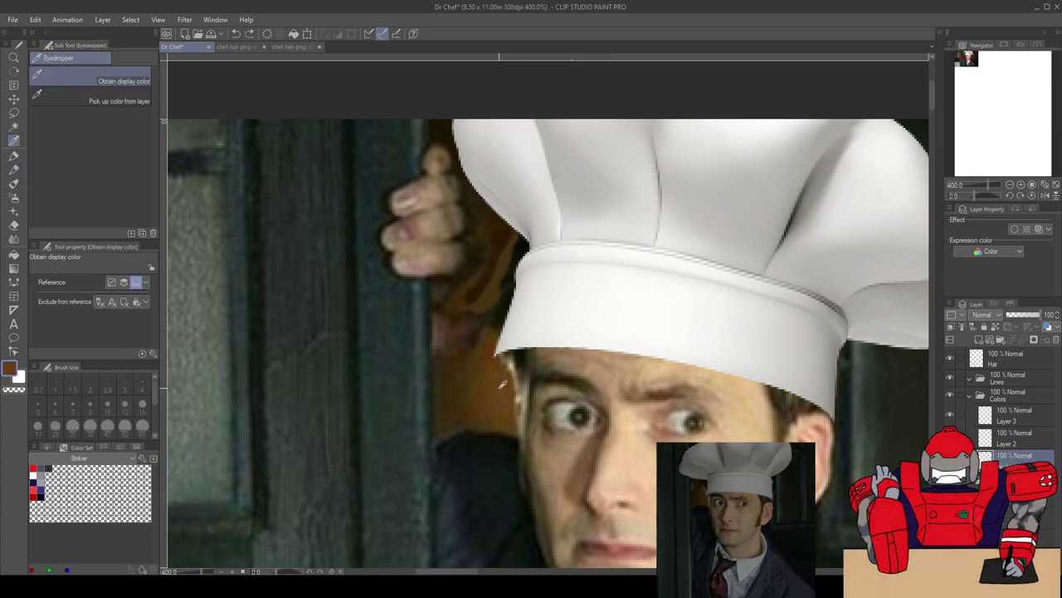
pyautogui.press('alt')
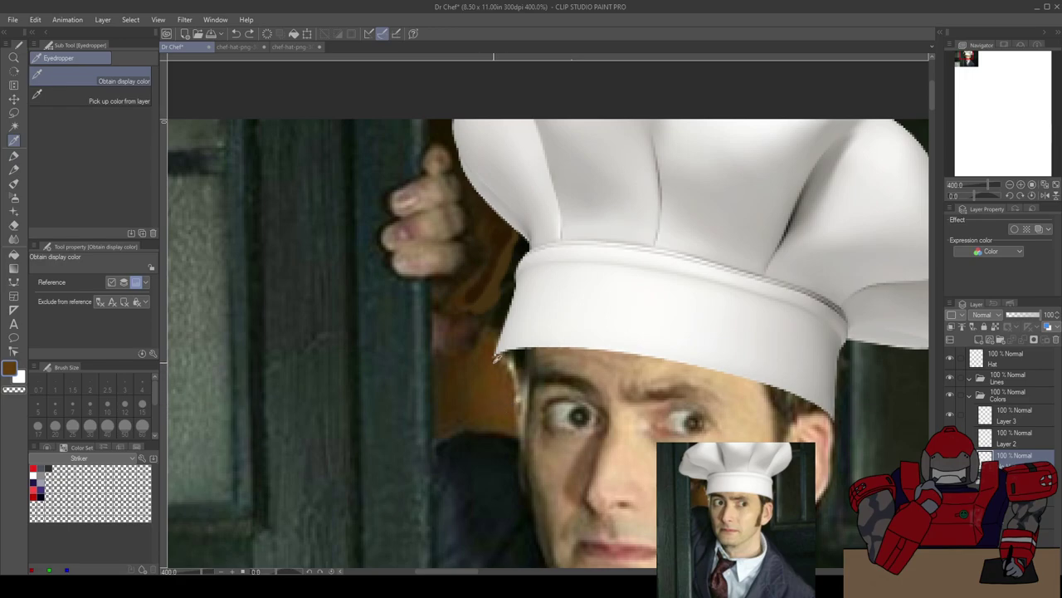
pyautogui.press('p')
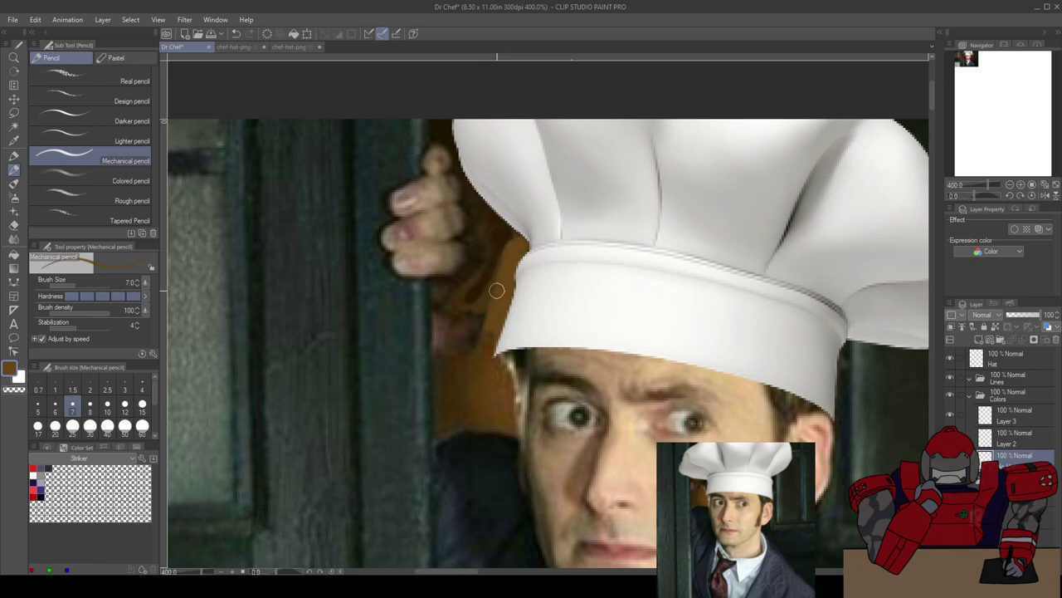
# Step: Sample darker browns nearby and add shading strokes to the painted background between the hand and the hat band
pyautogui.scroll(-5, 489, 346)
pyautogui.scroll(5, 483, 385)
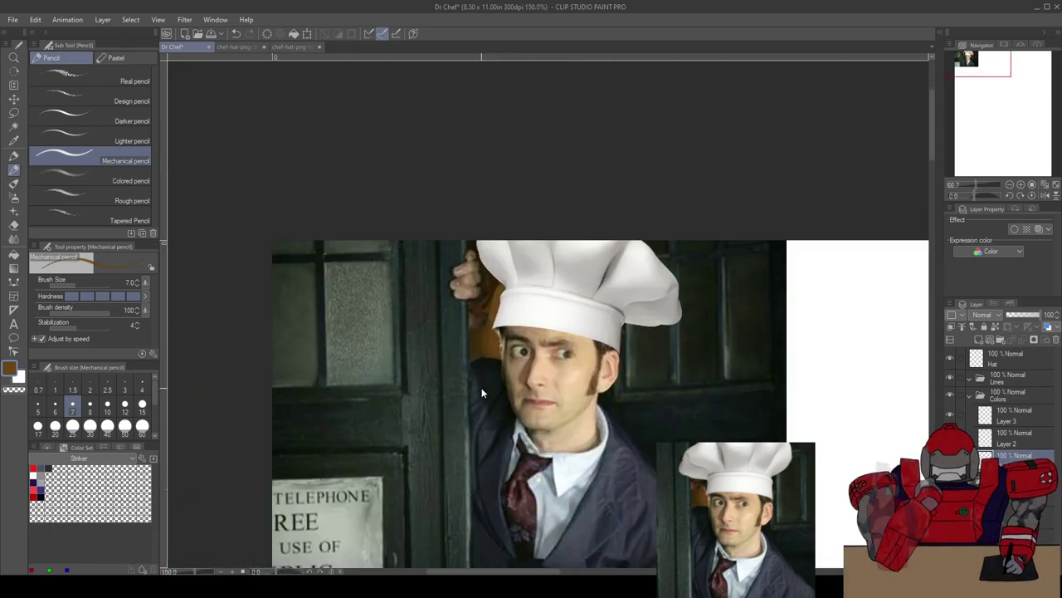
pyautogui.moveTo(504, 255); pyautogui.dragTo(480, 359)
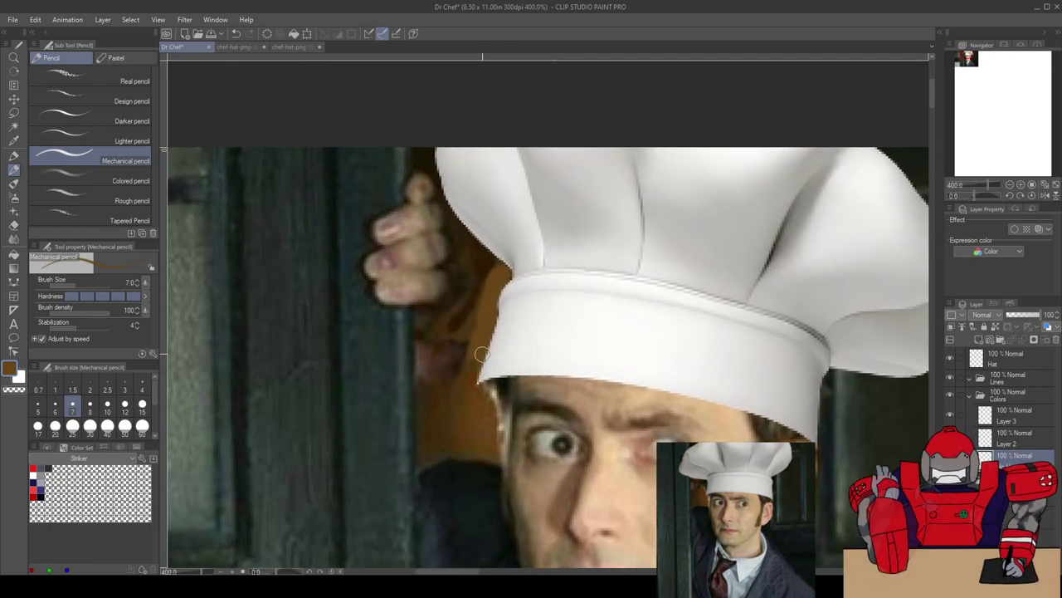
pyautogui.press('alt')
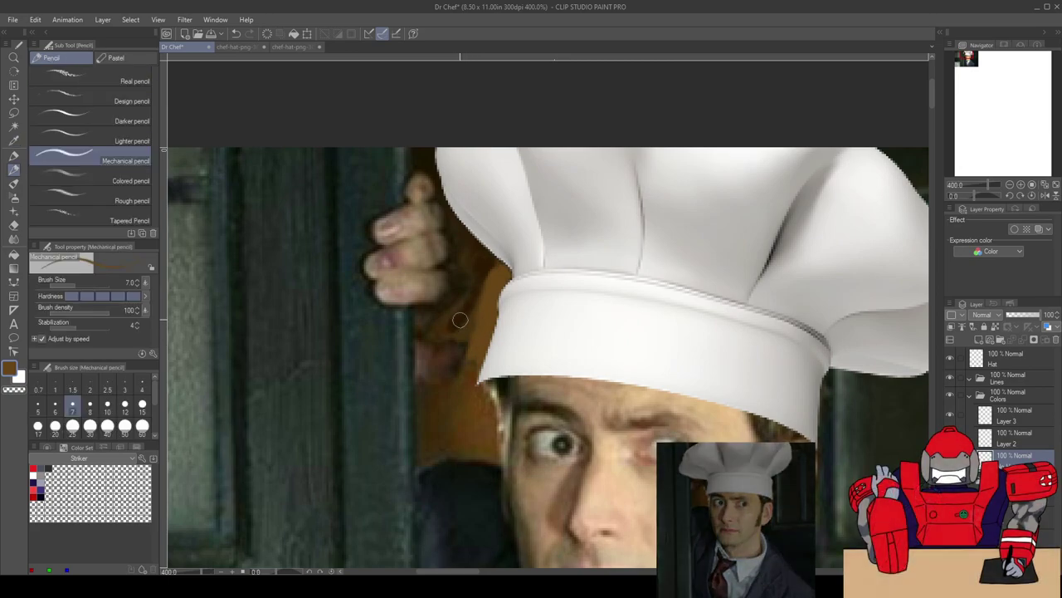
pyautogui.keyDown('alt'); pyautogui.click(467, 318); pyautogui.keyUp('alt')
pyautogui.keyDown('alt'); pyautogui.click(472, 310); pyautogui.keyUp('alt')
pyautogui.press('p')
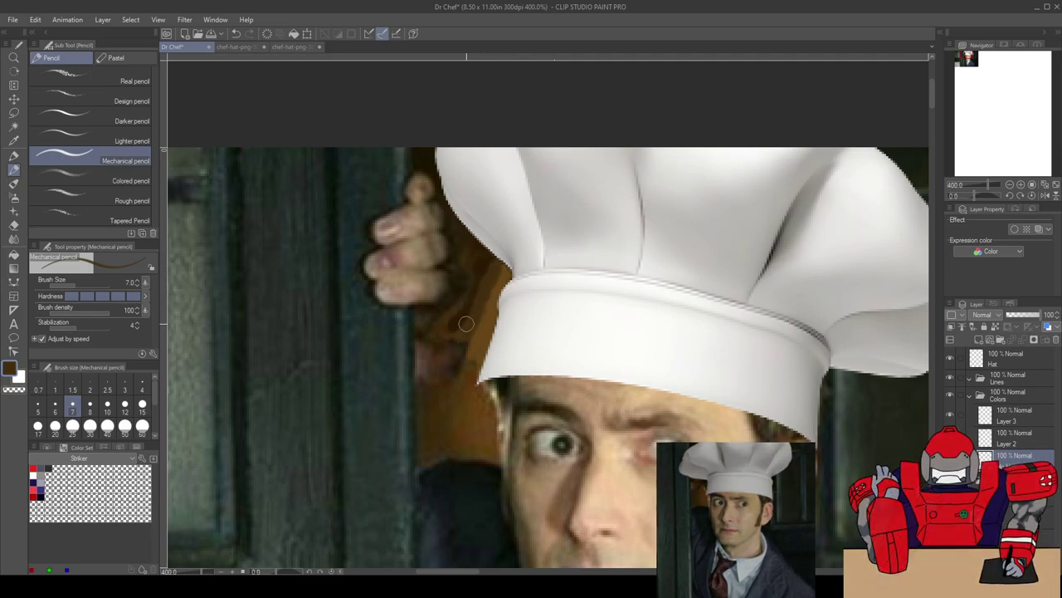
pyautogui.press('i')
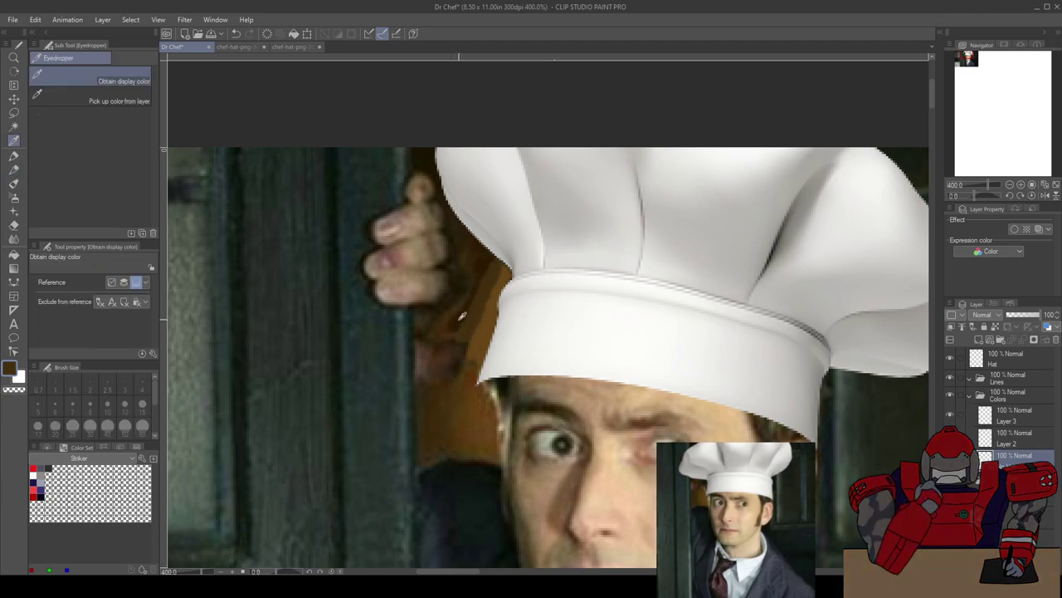
pyautogui.keyDown('alt'); pyautogui.click(462, 316); pyautogui.keyUp('alt')
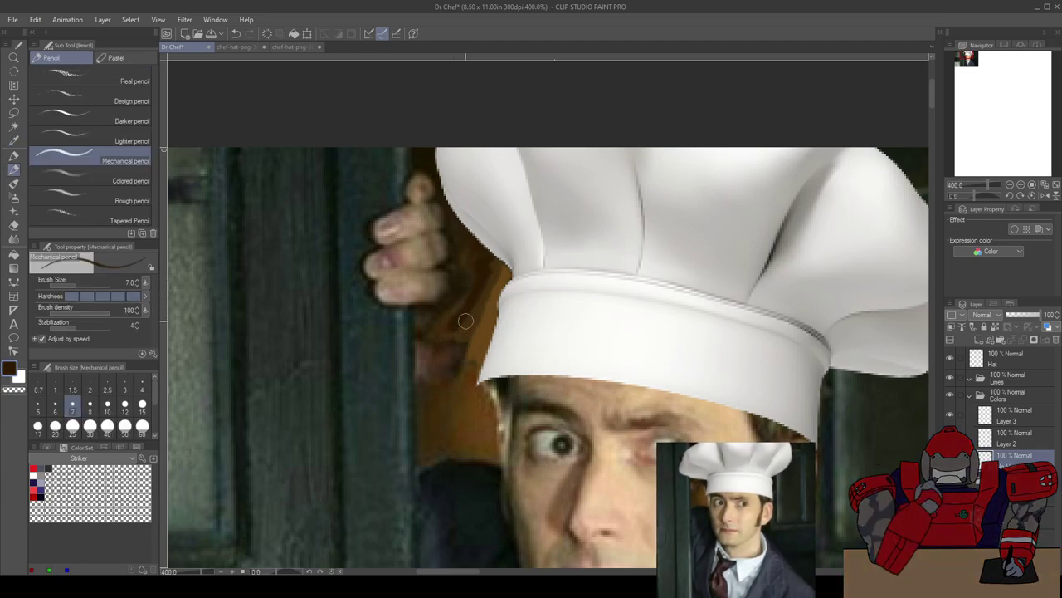
pyautogui.press('p')
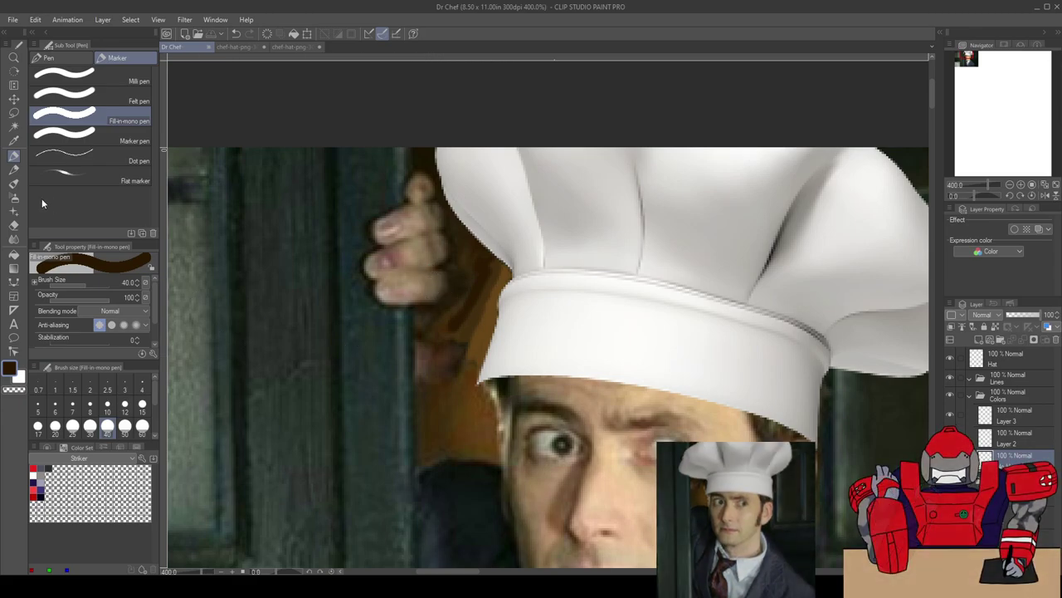
# Step: Smudge the painted brown and orange background between the hand and the hat band with the Finger tip blend tool at size 10
pyautogui.click(14, 239)
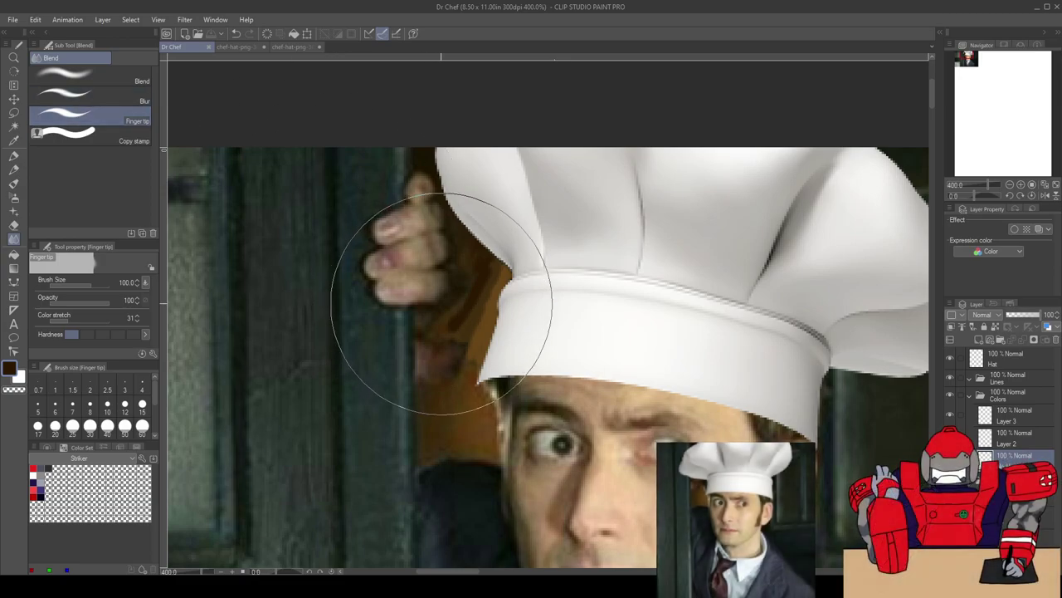
pyautogui.click(107, 405)
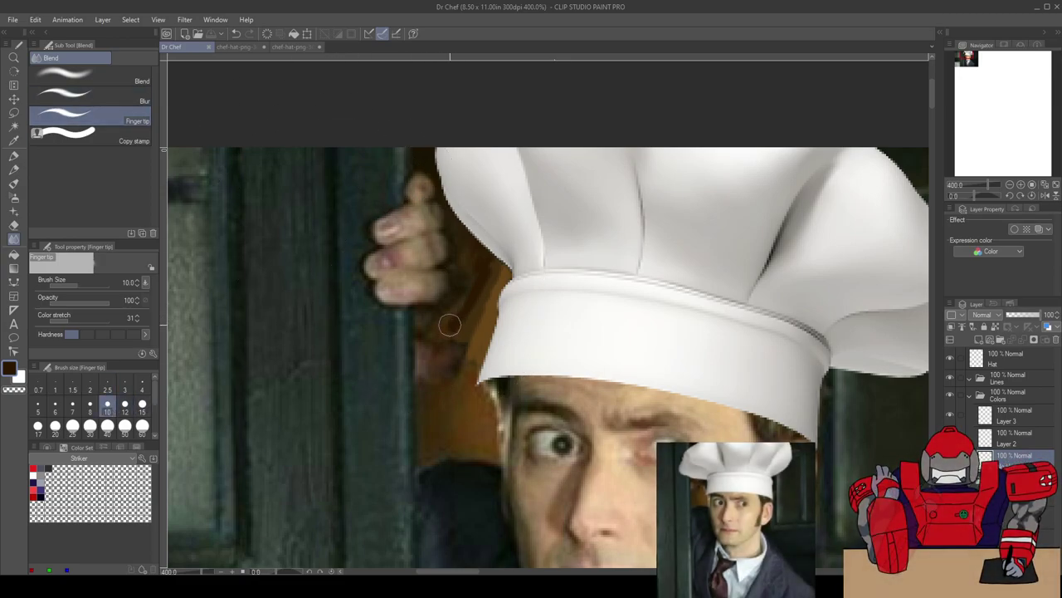
pyautogui.moveTo(467, 332); pyautogui.dragTo(474, 298)
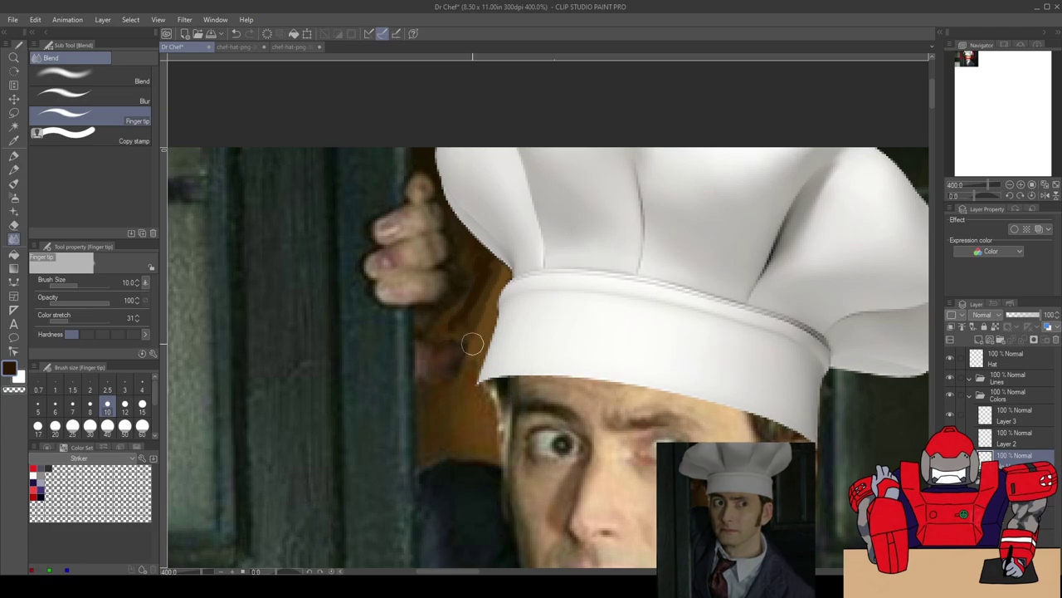
pyautogui.moveTo(477, 343)
pyautogui.mouseDown()
pyautogui.moveTo(476, 317)
pyautogui.moveTo(458, 339)
pyautogui.moveTo(465, 312)
pyautogui.moveTo(478, 315)
pyautogui.moveTo(475, 359)
pyautogui.moveTo(493, 252)
pyautogui.moveTo(466, 333)
pyautogui.mouseUp()
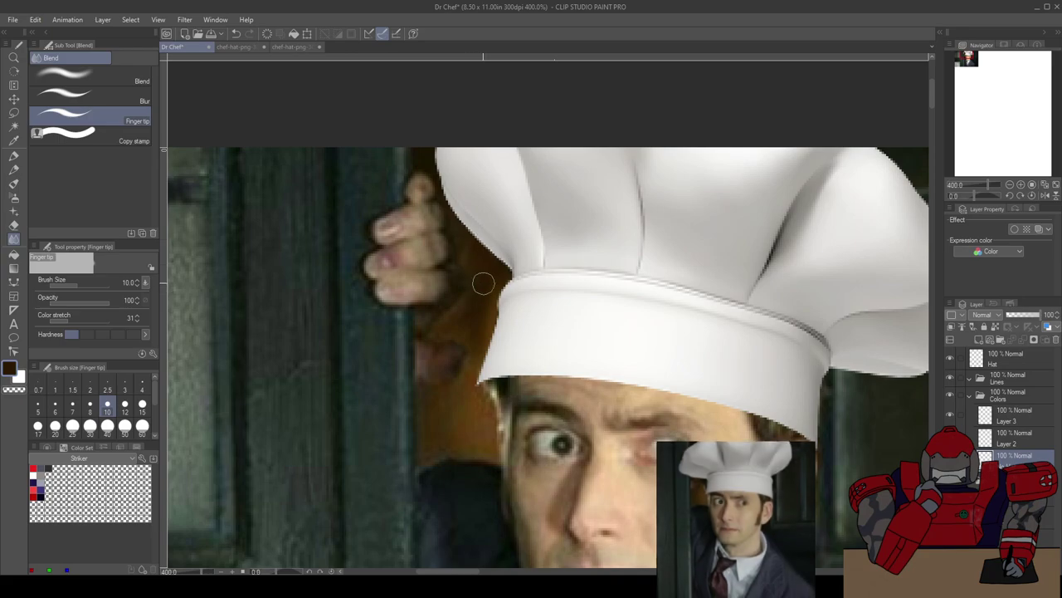
# Step: Examine the blended background between the hand and the hat band, both close up and in the whole picture
pyautogui.scroll(-2, 478, 340)
pyautogui.scroll(-3, 470, 380)
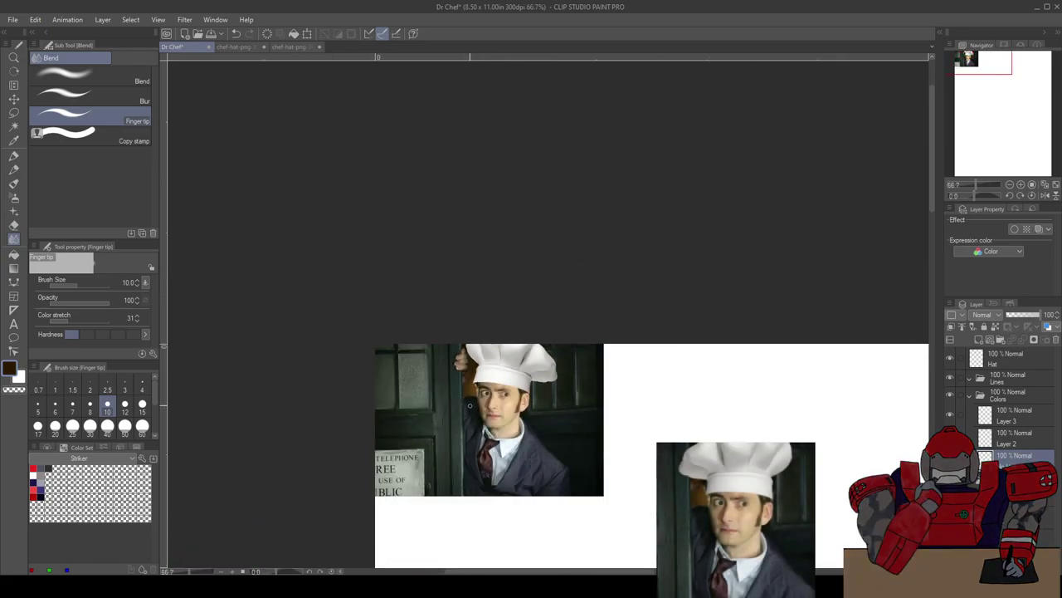
pyautogui.scroll(3, 470, 399)
pyautogui.scroll(2, 473, 332)
pyautogui.scroll(2, 468, 340)
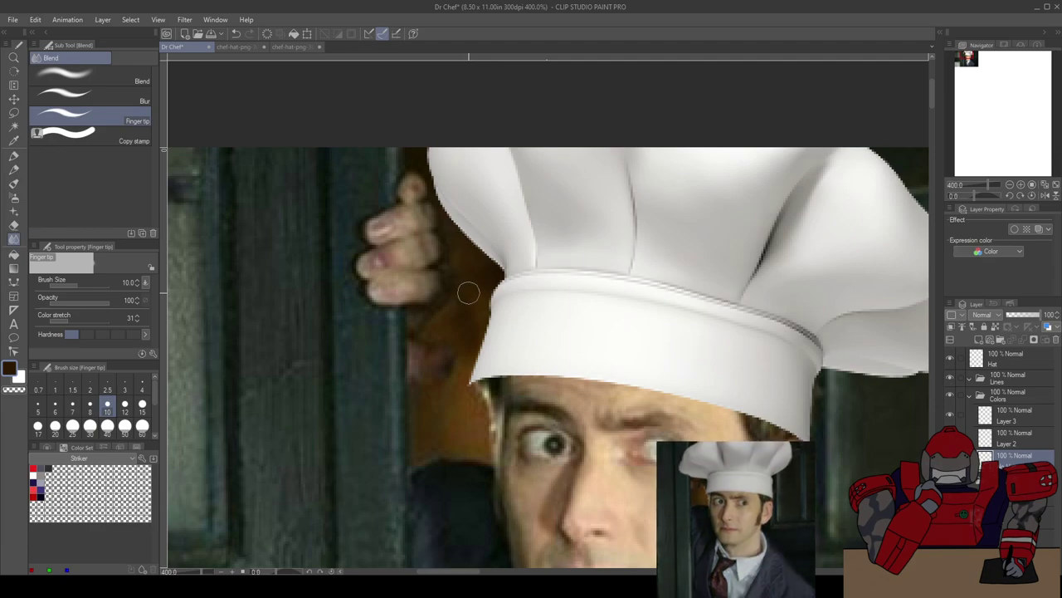
pyautogui.scroll(-7, 479, 347)
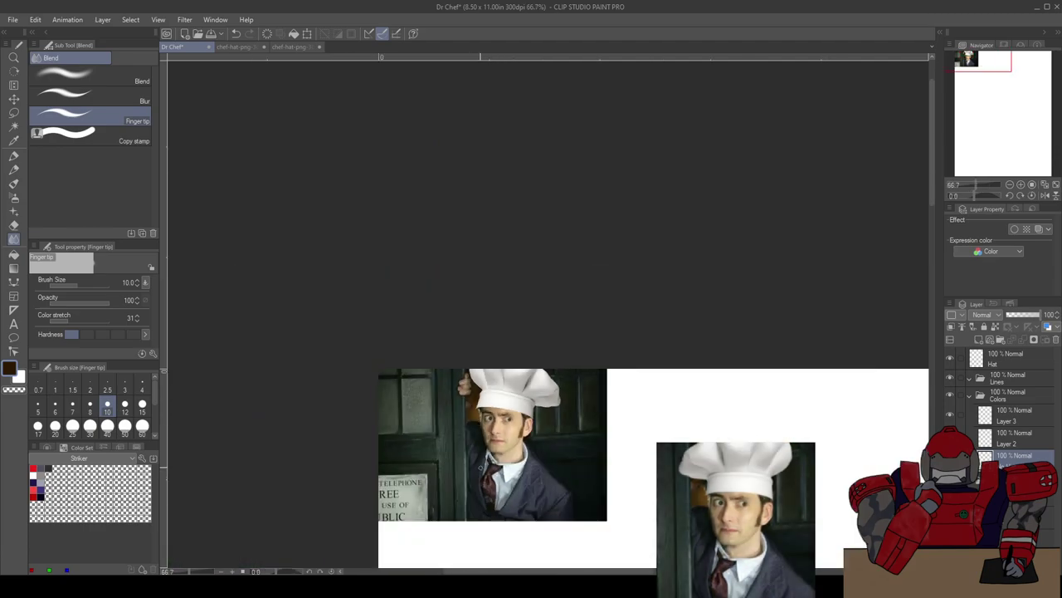
pyautogui.moveTo(480, 441); pyautogui.dragTo(494, 429)
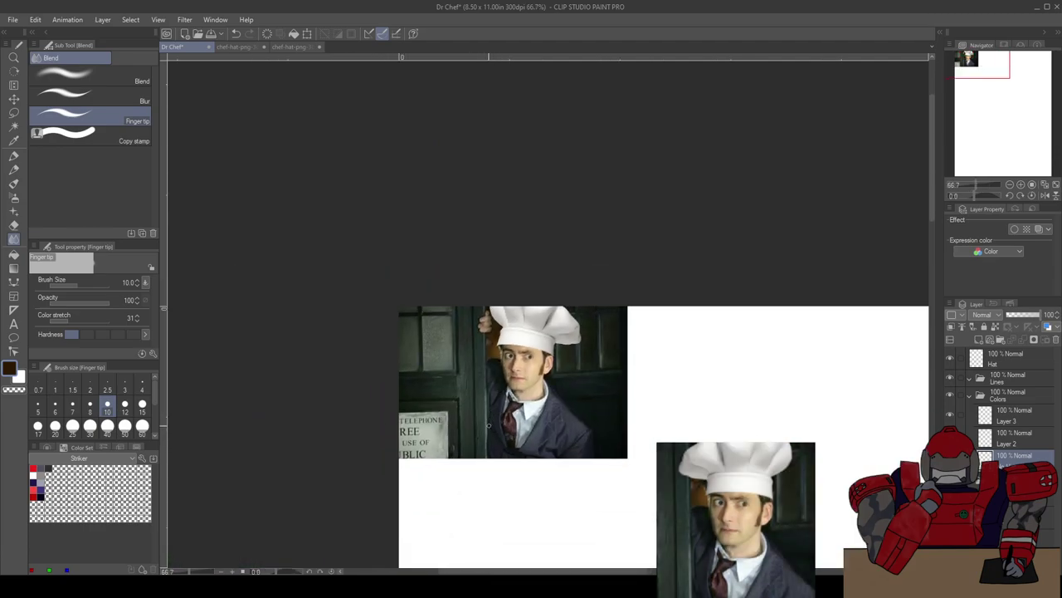
pyautogui.scroll(1, 489, 425)
pyautogui.scroll(1, 489, 435)
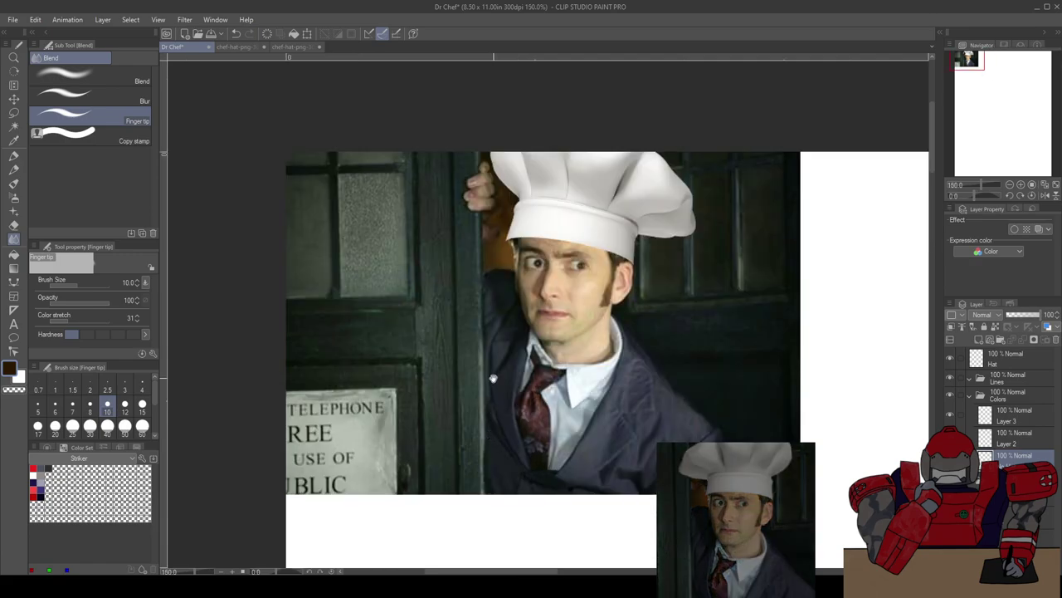
pyautogui.scroll(1, 493, 385)
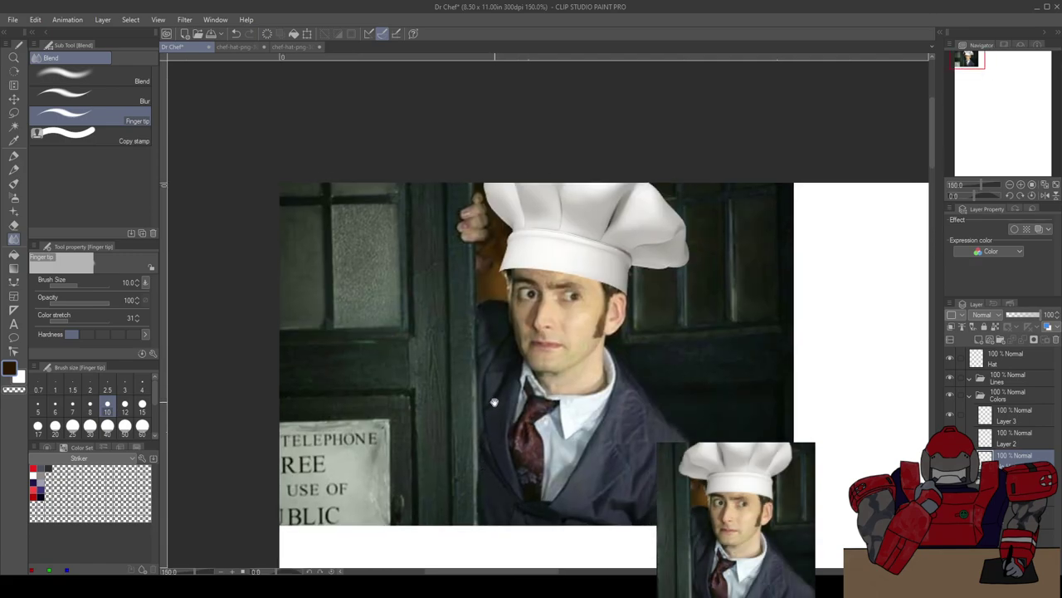
pyautogui.scroll(5, 493, 402)
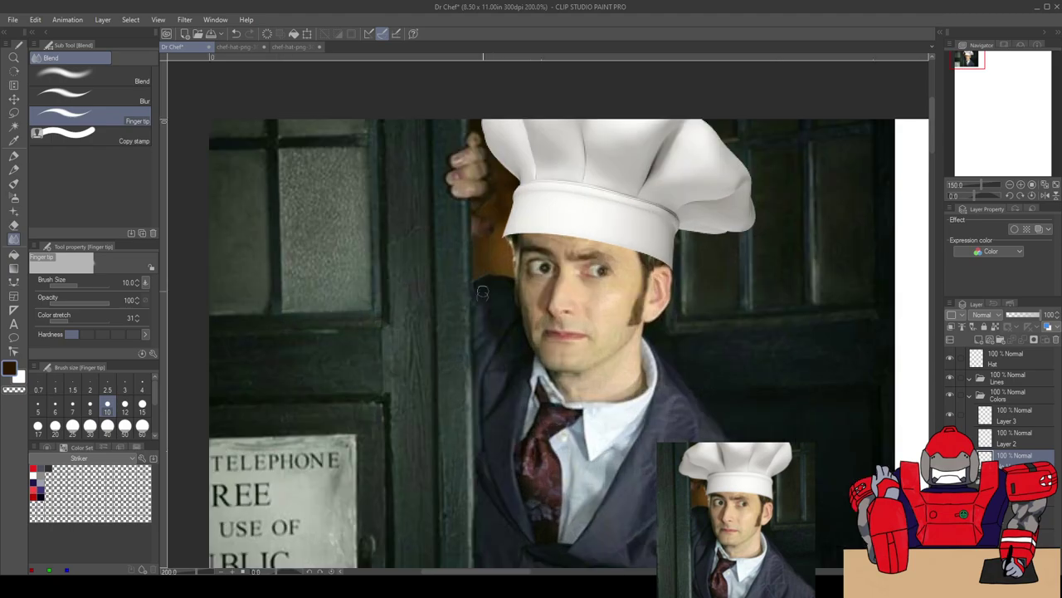
pyautogui.scroll(-2, 490, 315)
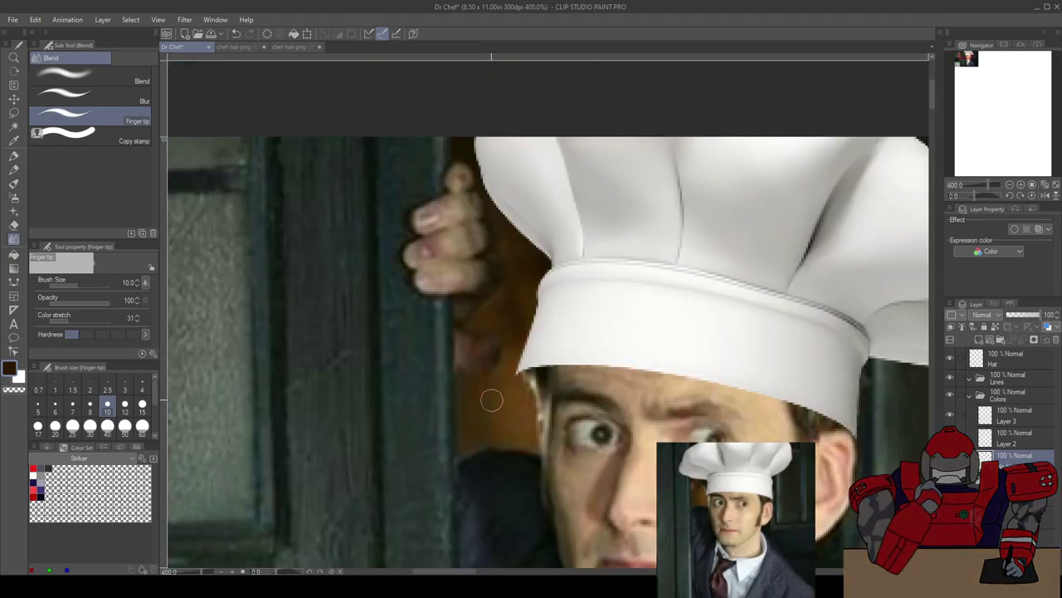
# Step: Switch to the Hard eraser at size 7 and check the retouched area beside the hat
pyautogui.press('e')
pyautogui.click(73, 404)
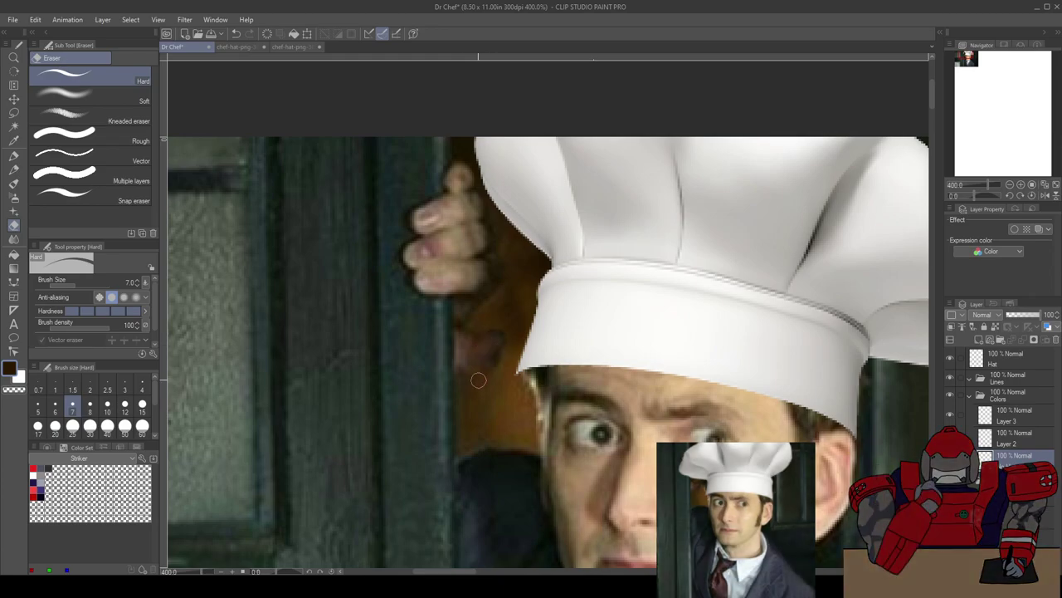
pyautogui.scroll(-2, 485, 388)
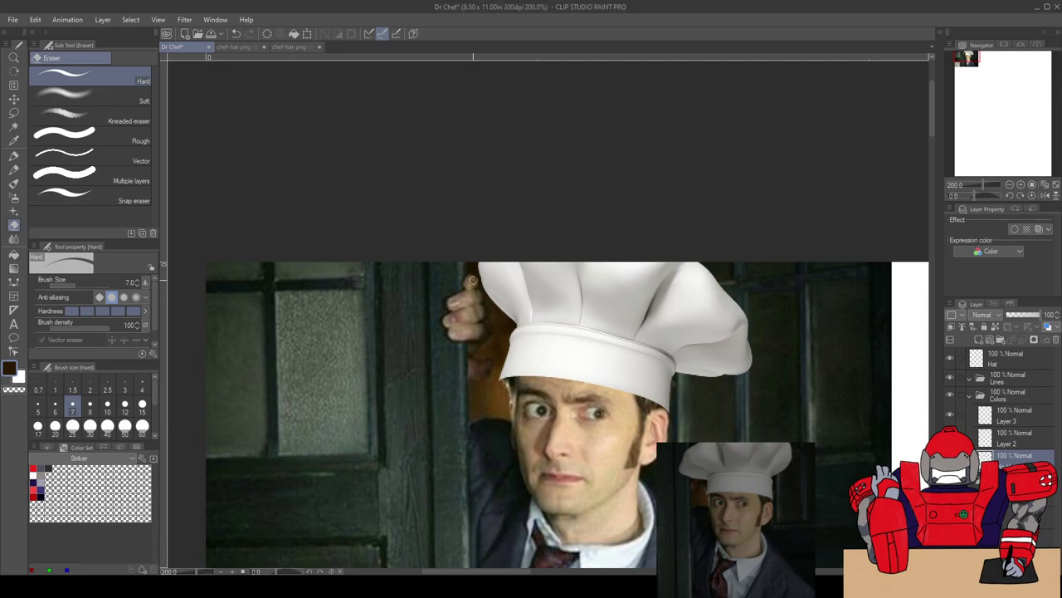
pyautogui.scroll(-1, 474, 280)
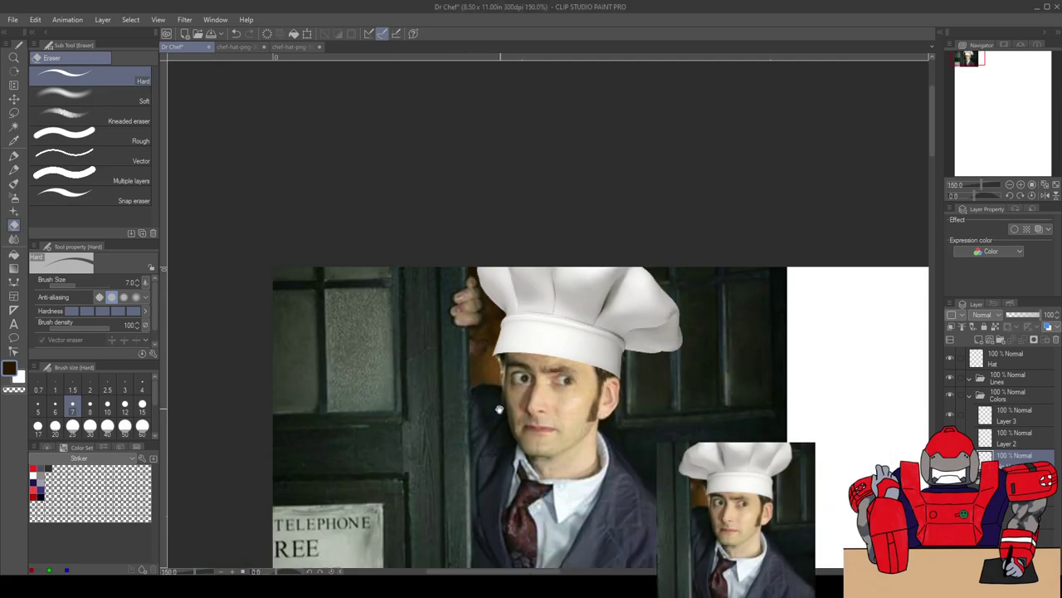
pyautogui.moveTo(506, 405); pyautogui.dragTo(487, 361)
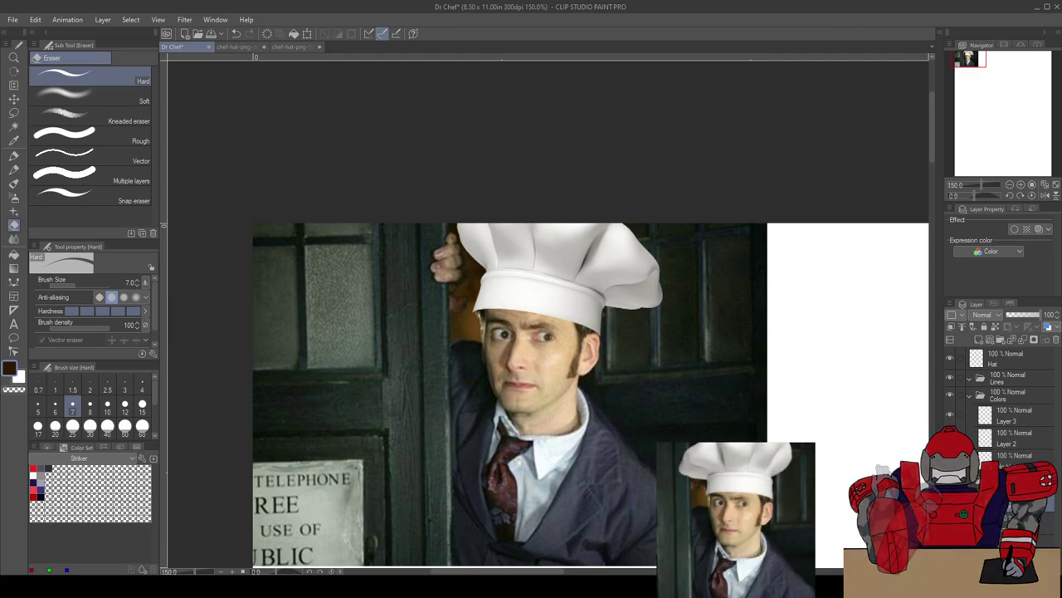
# Step: Delete Layer 2 and Layer 3 from the Colors folder and select a layer in the Sketch folder
pyautogui.click(1004, 446)
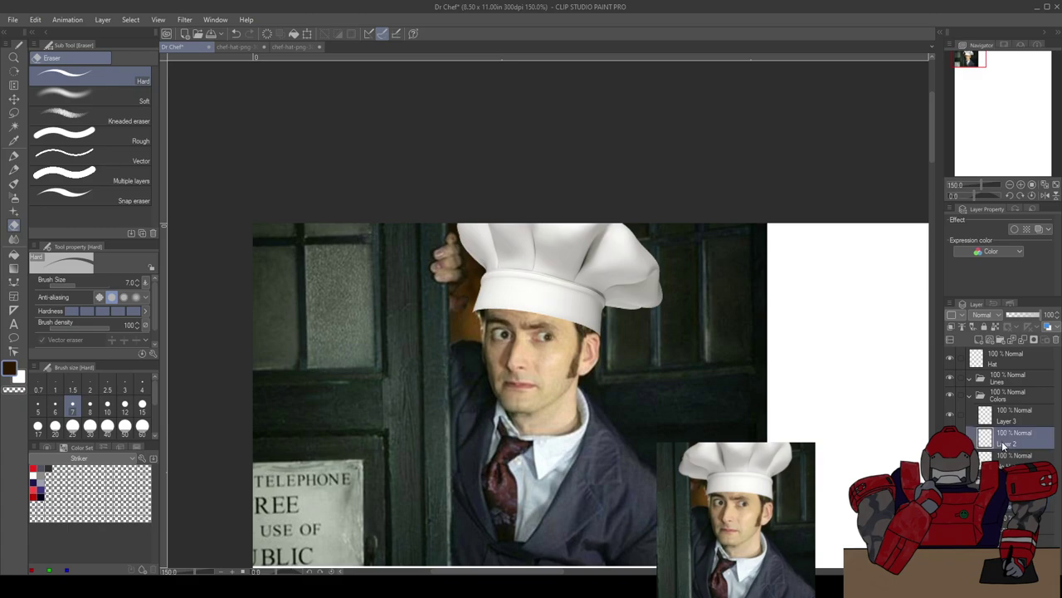
pyautogui.click(1008, 422)
pyautogui.keyDown('ctrl'); pyautogui.click(1007, 446); pyautogui.keyUp('ctrl')
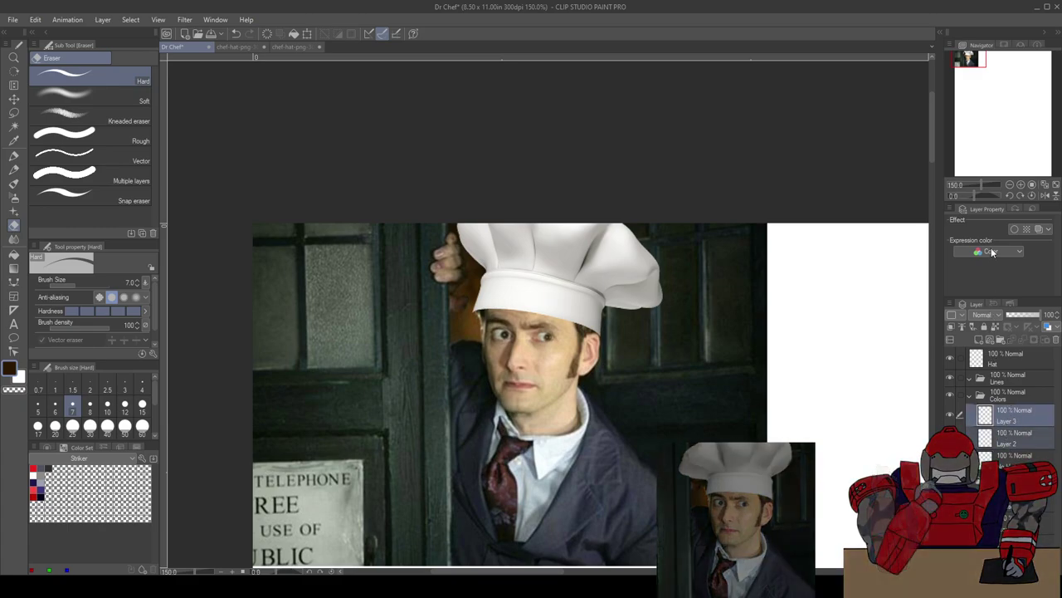
pyautogui.click(1055, 339)
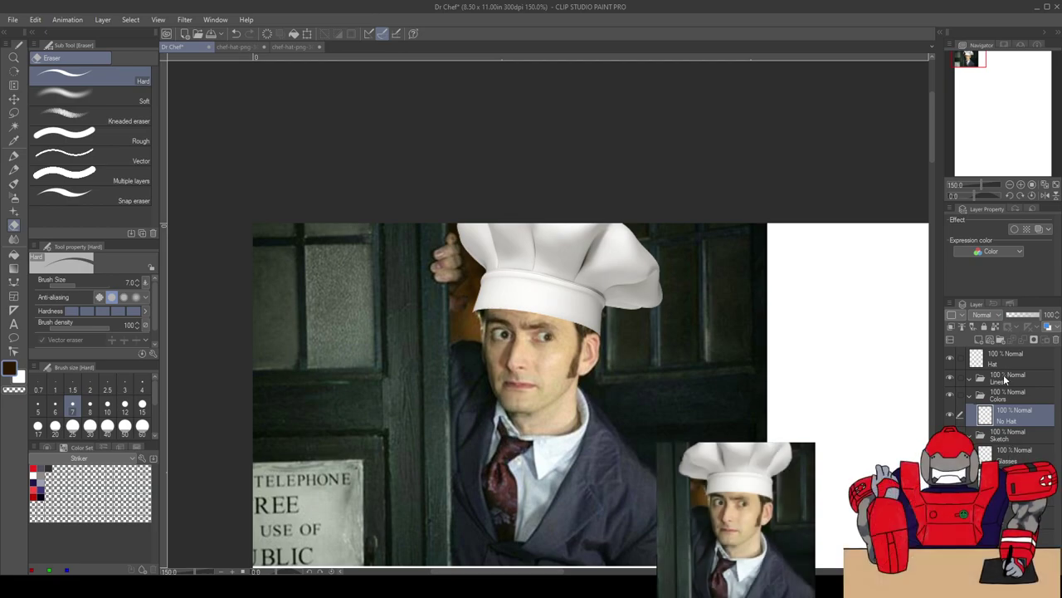
pyautogui.click(1000, 439)
pyautogui.click(1000, 455)
pyautogui.click(999, 474)
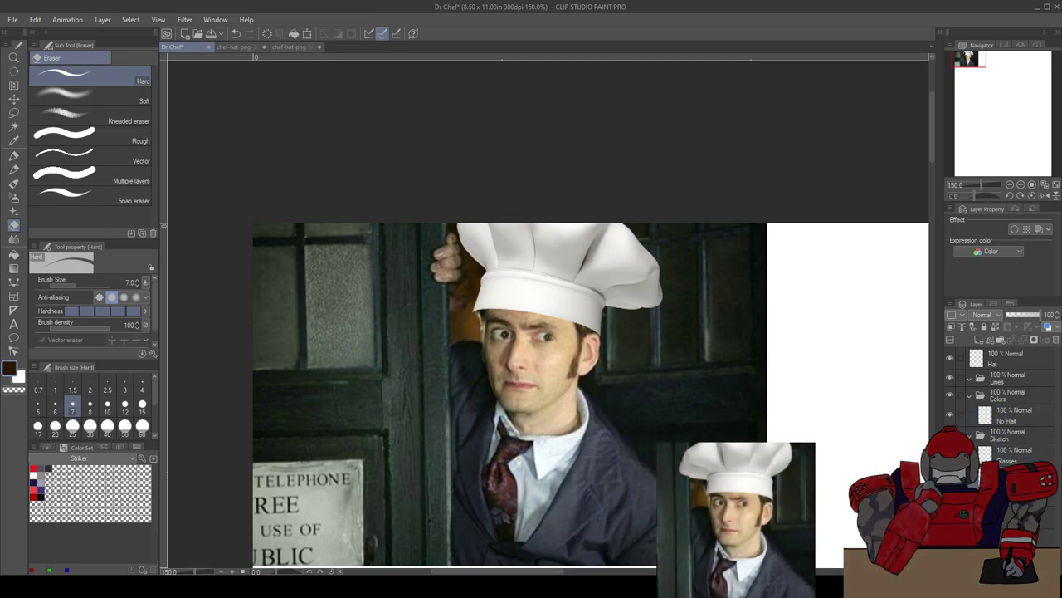
# Step: Switch the color set from Striker to WBPL
pyautogui.hotkey('ctrl', '+')
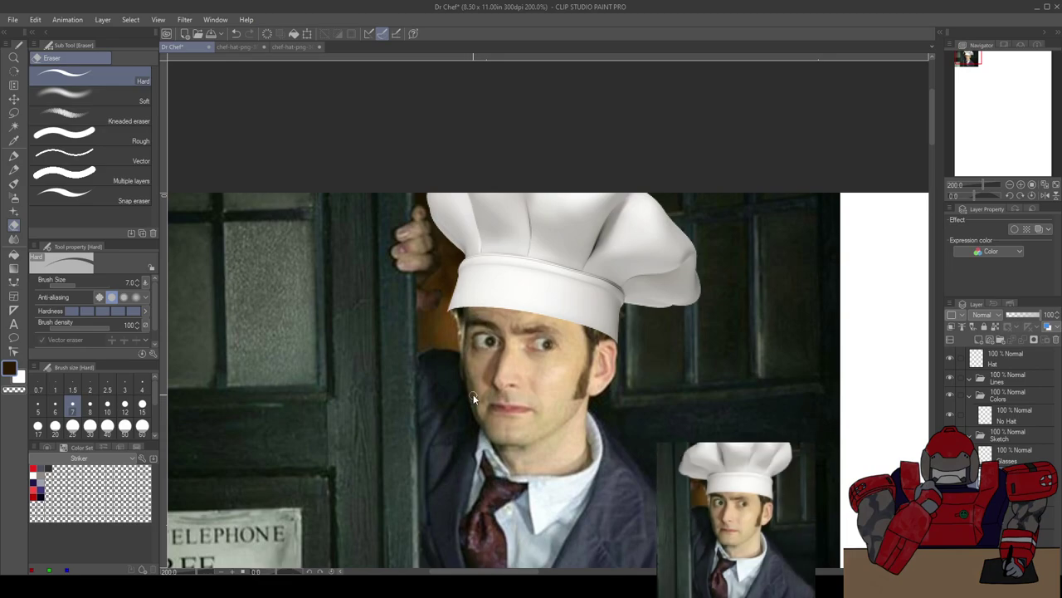
pyautogui.scroll(2, 473, 395)
pyautogui.moveTo(487, 371); pyautogui.dragTo(479, 311)
pyautogui.scroll(-2, 481, 322)
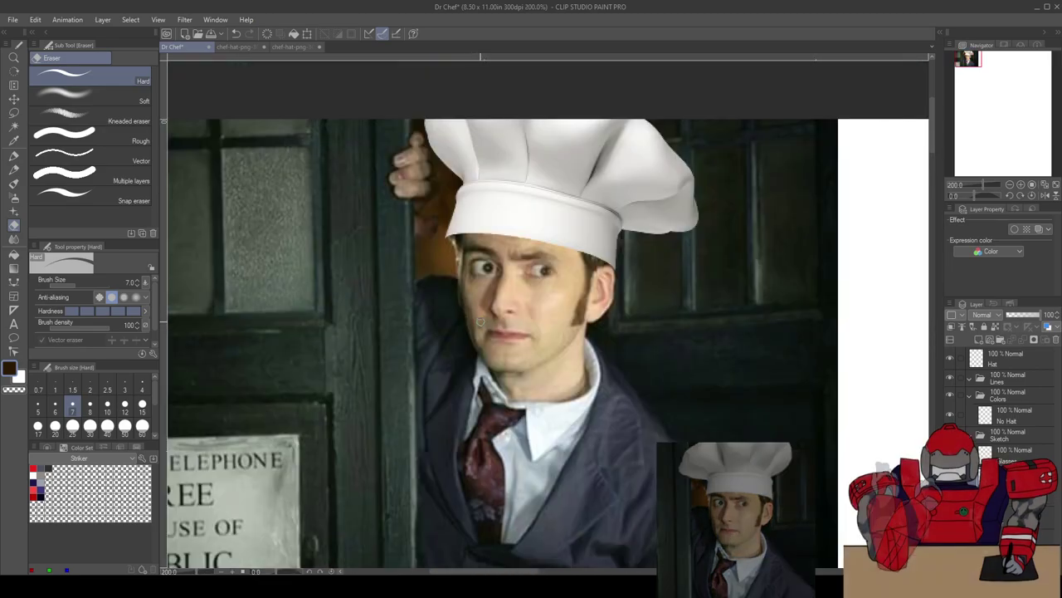
pyautogui.click(112, 296)
pyautogui.click(105, 306)
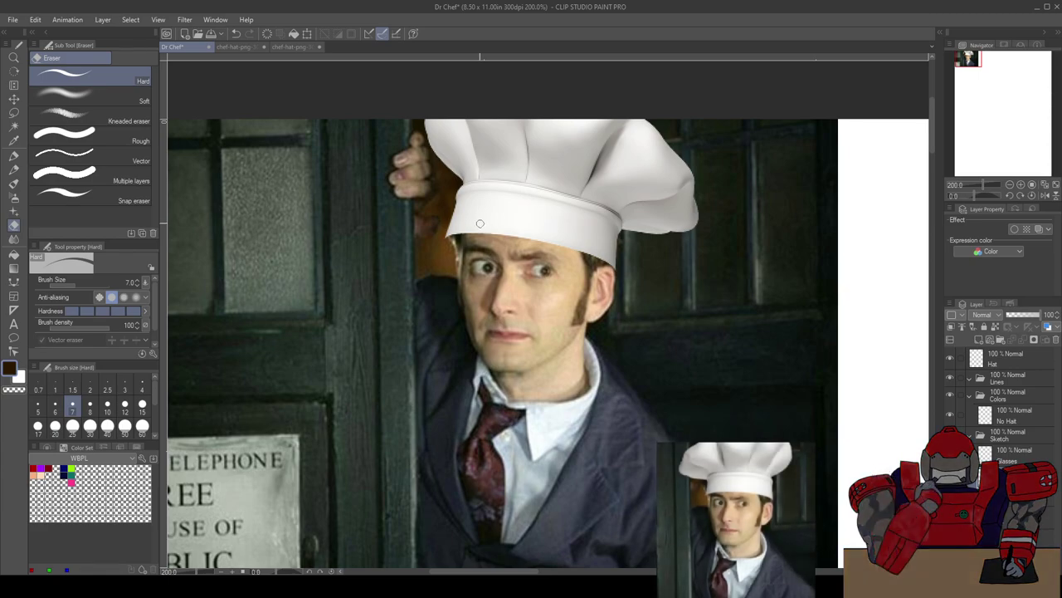
# Step: Switch to the Mechanical pencil and choose black as the drawing color for sketching on the man's face
pyautogui.scroll(-2, 443, 315)
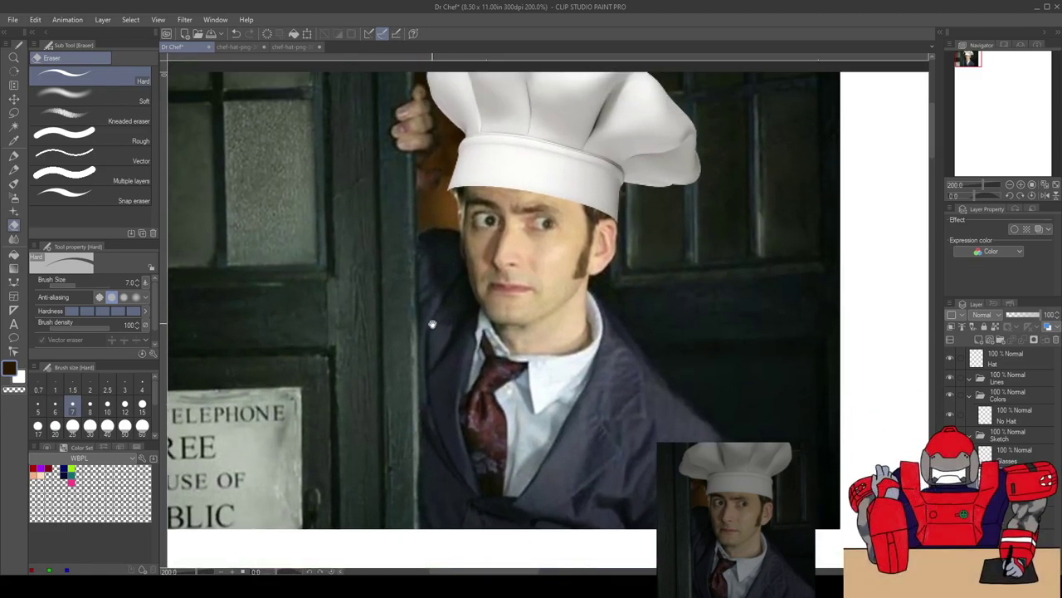
pyautogui.scroll(1, 431, 316)
pyautogui.scroll(2, 497, 267)
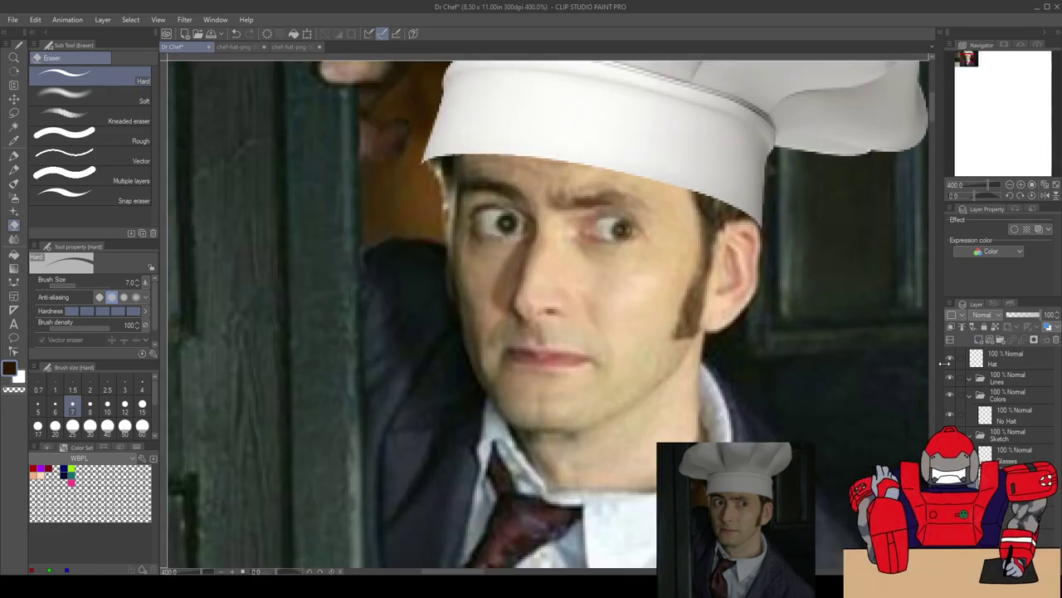
pyautogui.press('p')
pyautogui.press('p')
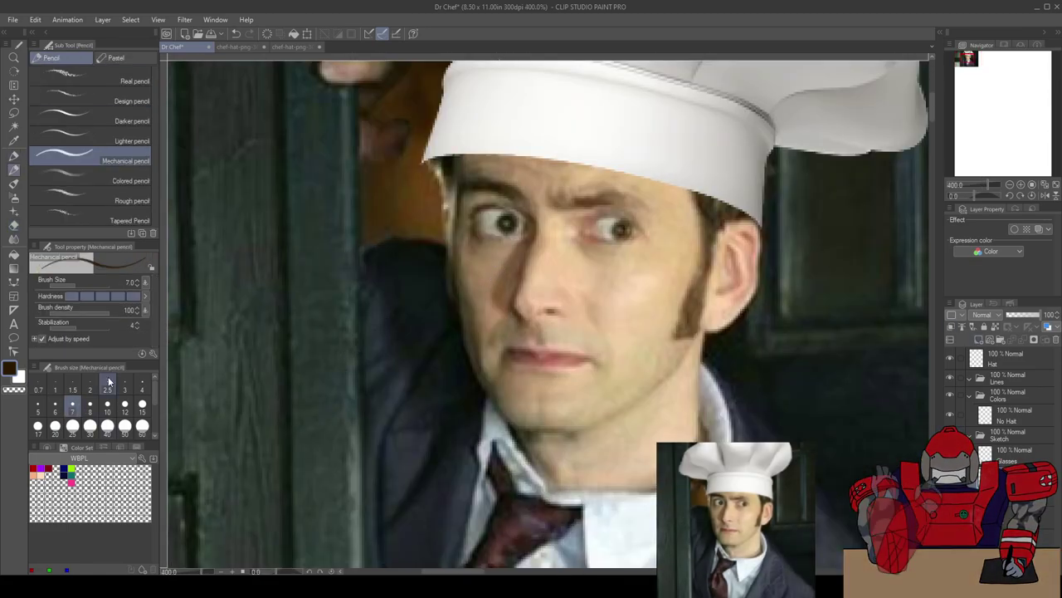
pyautogui.click(48, 447)
pyautogui.click(73, 525)
pyautogui.moveTo(73, 525); pyautogui.dragTo(63, 538)
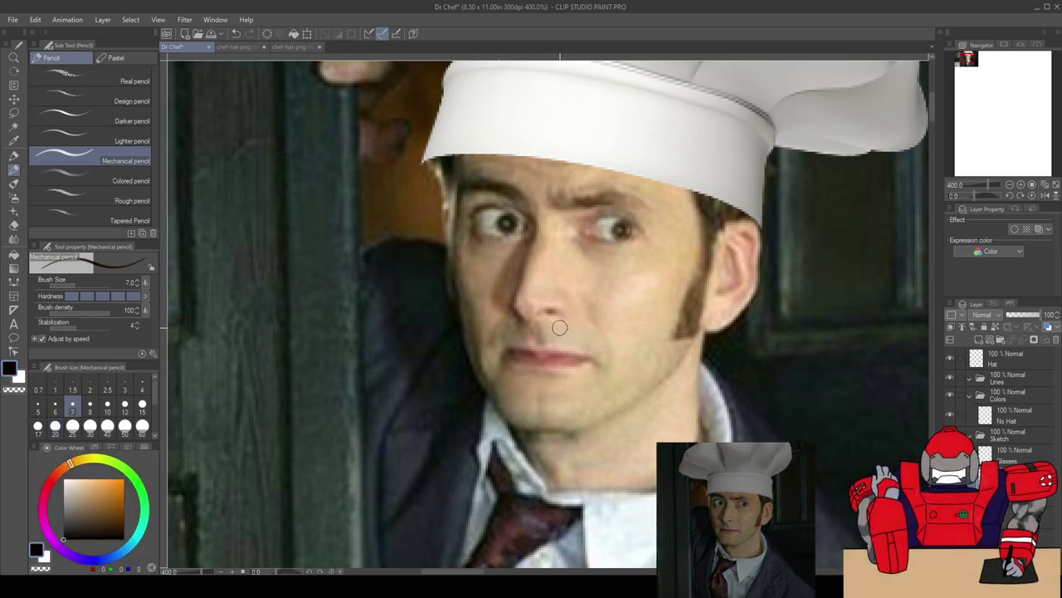
pyautogui.moveTo(571, 326); pyautogui.dragTo(602, 343)
pyautogui.hotkey('ctrl', 'z')
pyautogui.hotkey('ctrl', 'z')
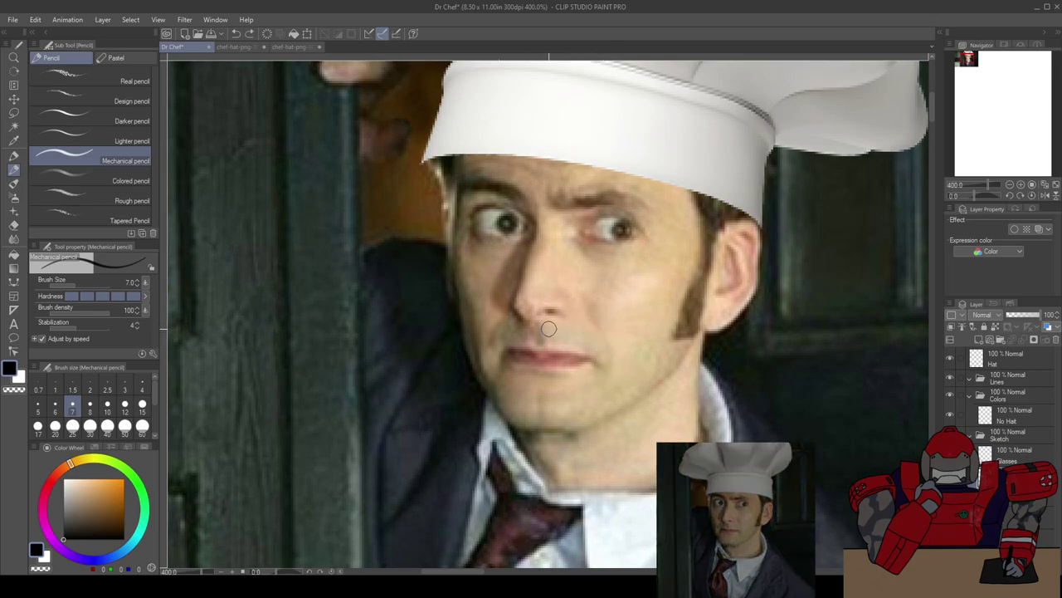
pyautogui.moveTo(548, 337); pyautogui.dragTo(602, 362)
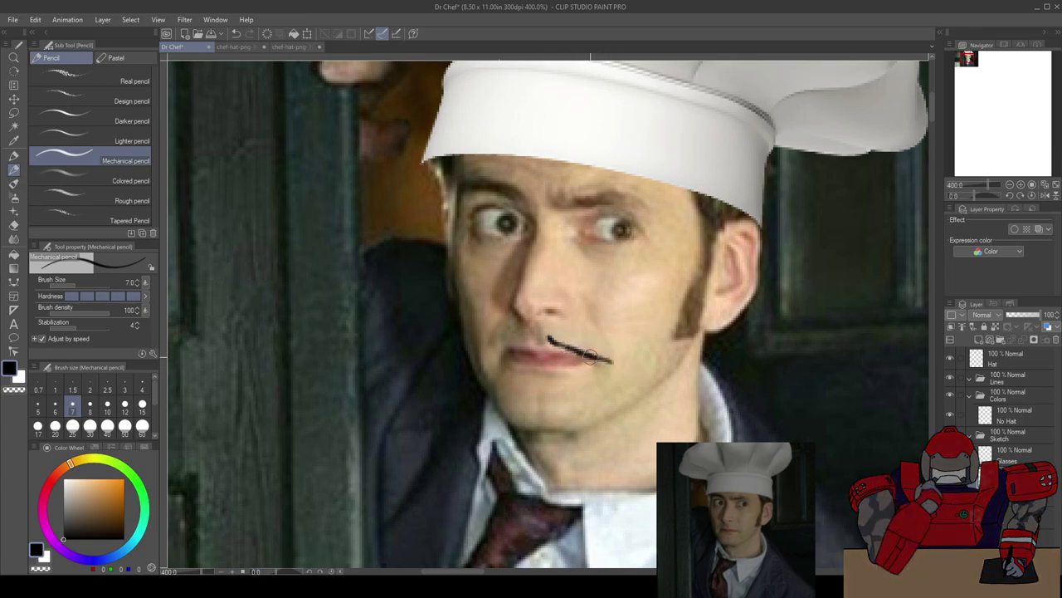
pyautogui.hotkey('ctrl', 'z')
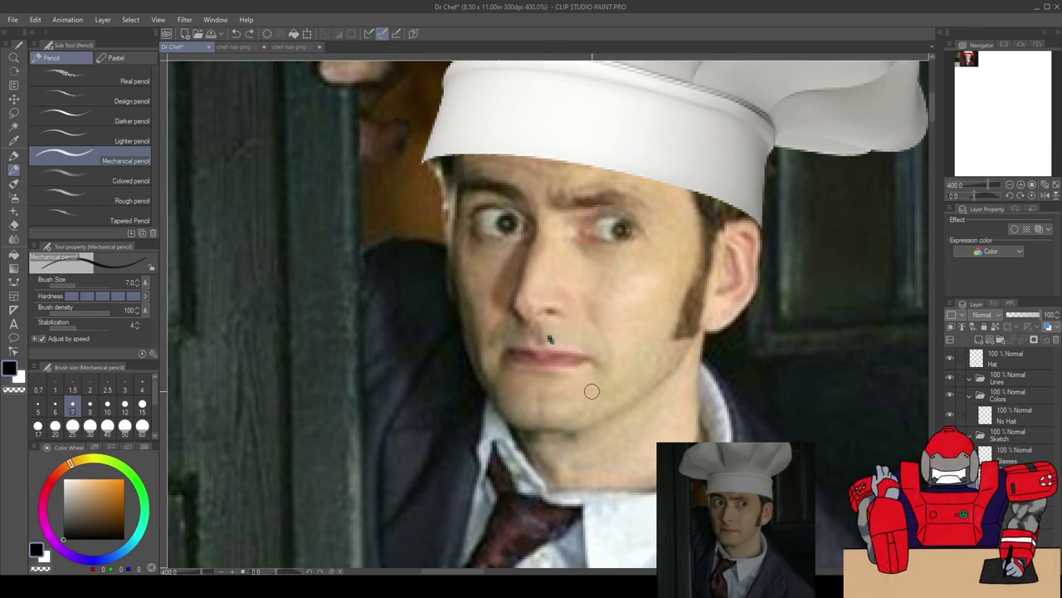
# Step: On the Glasses layer, draw a thick black line across the man's brows from one side of the face to the ear
pyautogui.click(1010, 455)
pyautogui.moveTo(726, 228); pyautogui.dragTo(648, 206)
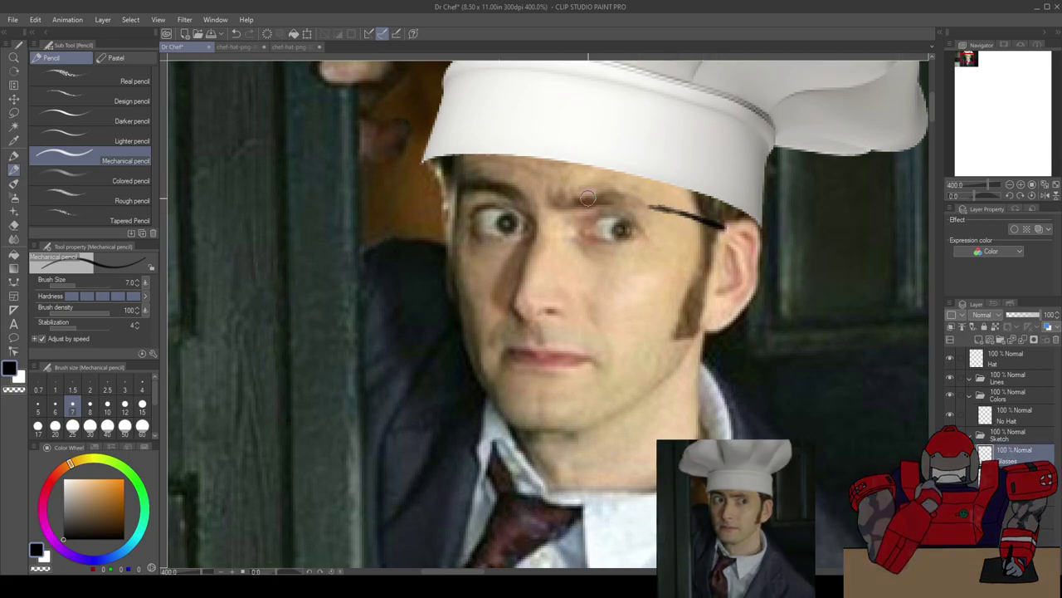
pyautogui.moveTo(643, 207)
pyautogui.mouseDown()
pyautogui.moveTo(460, 198)
pyautogui.moveTo(630, 202)
pyautogui.moveTo(709, 225)
pyautogui.moveTo(673, 214)
pyautogui.mouseUp()
pyautogui.moveTo(518, 199); pyautogui.dragTo(444, 205)
pyautogui.hotkey('ctrl', 'z')
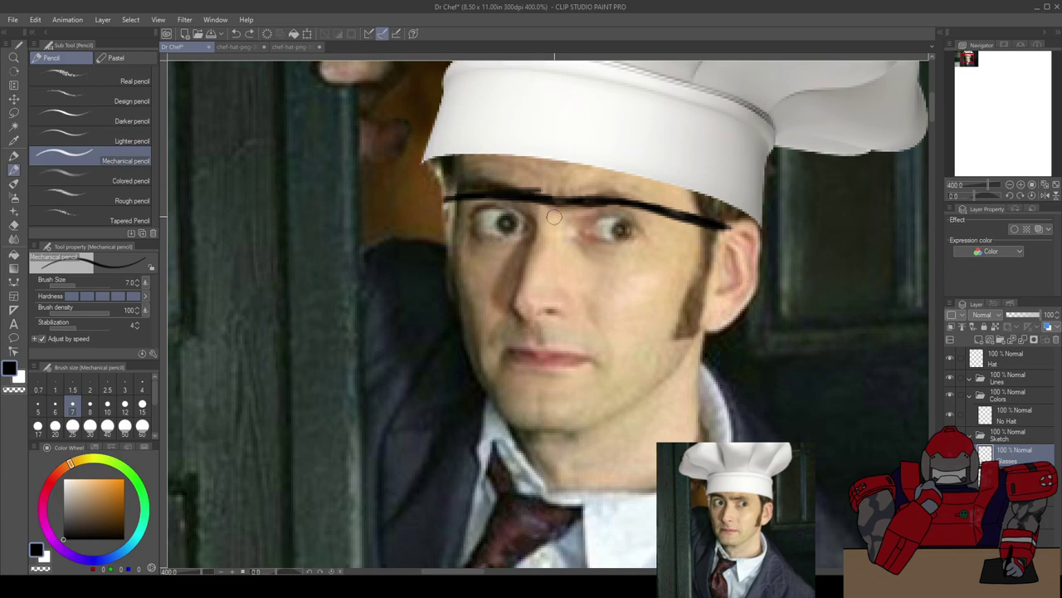
# Step: Outline a drooping mustache in black between the man's nose and upper lip with its ends beyond the mouth corners
pyautogui.moveTo(558, 330); pyautogui.dragTo(581, 342)
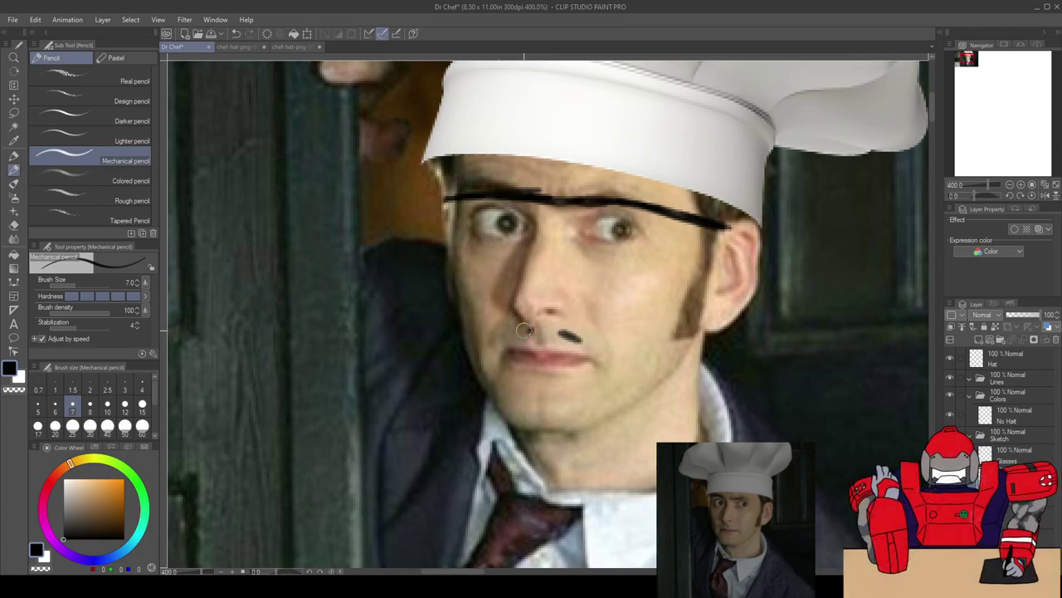
pyautogui.hotkey('ctrl', 'z')
pyautogui.moveTo(580, 324)
pyautogui.mouseDown()
pyautogui.moveTo(552, 320)
pyautogui.moveTo(587, 326)
pyautogui.moveTo(614, 357)
pyautogui.moveTo(546, 344)
pyautogui.mouseUp()
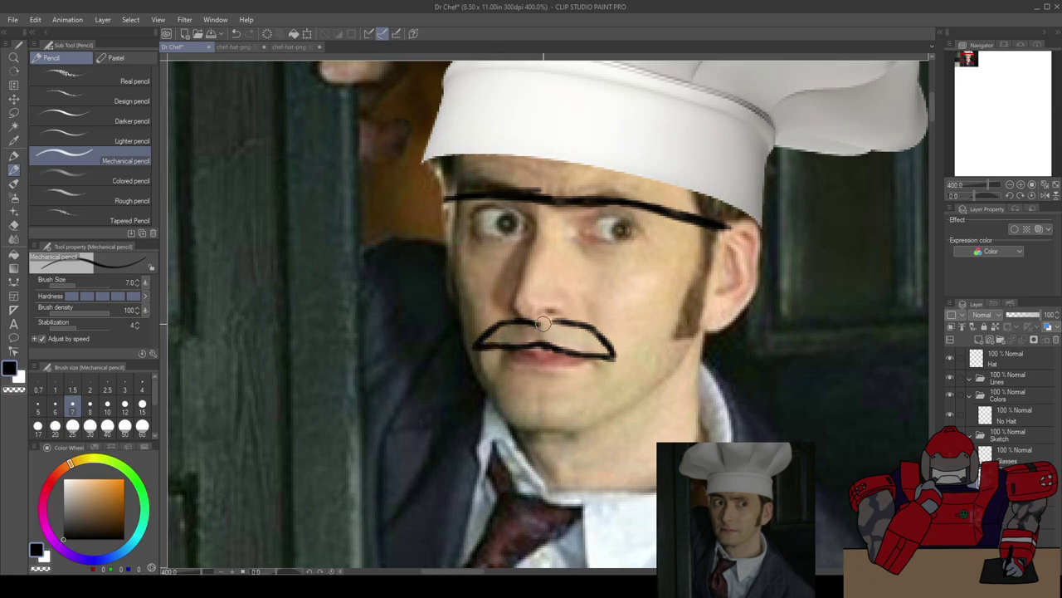
pyautogui.moveTo(617, 351); pyautogui.dragTo(524, 343)
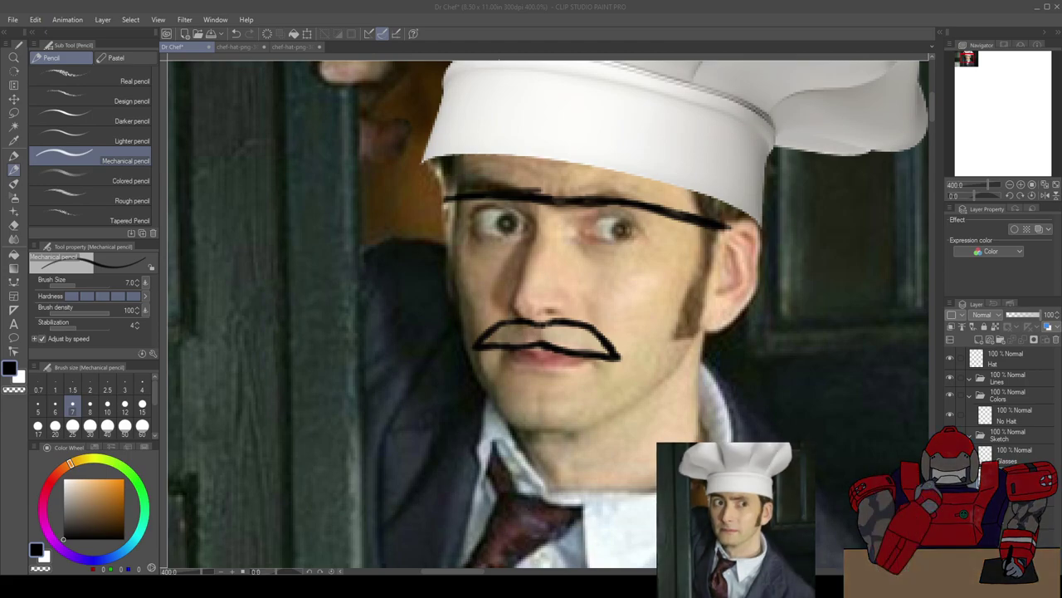
# Step: Erase the pointed outer ends of the mustache outline and redraw them shorter and rounder in black with the Mechanical pencil
pyautogui.click(643, 6)
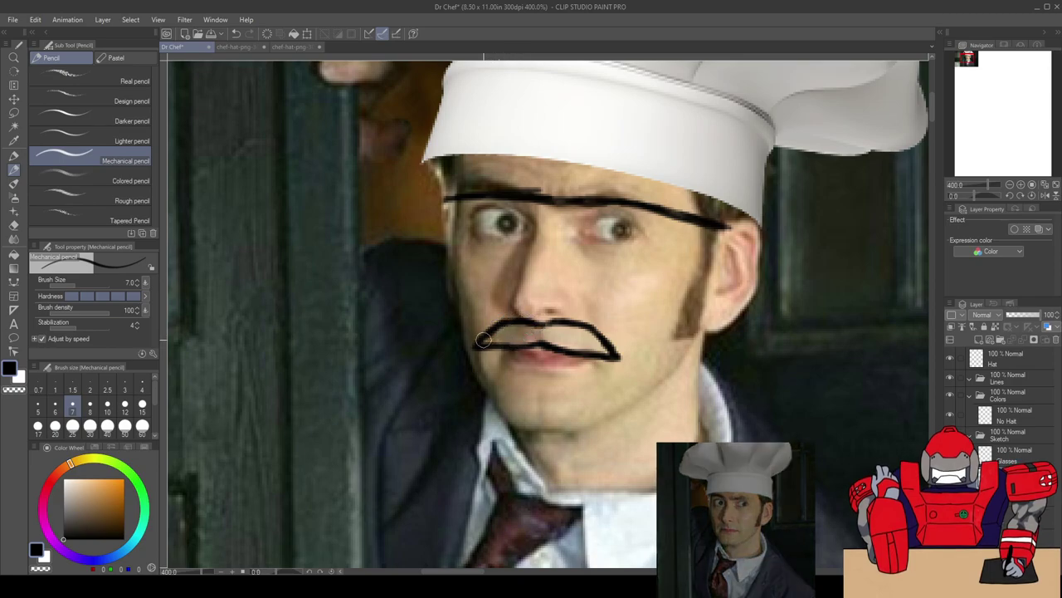
pyautogui.moveTo(480, 346); pyautogui.dragTo(534, 347)
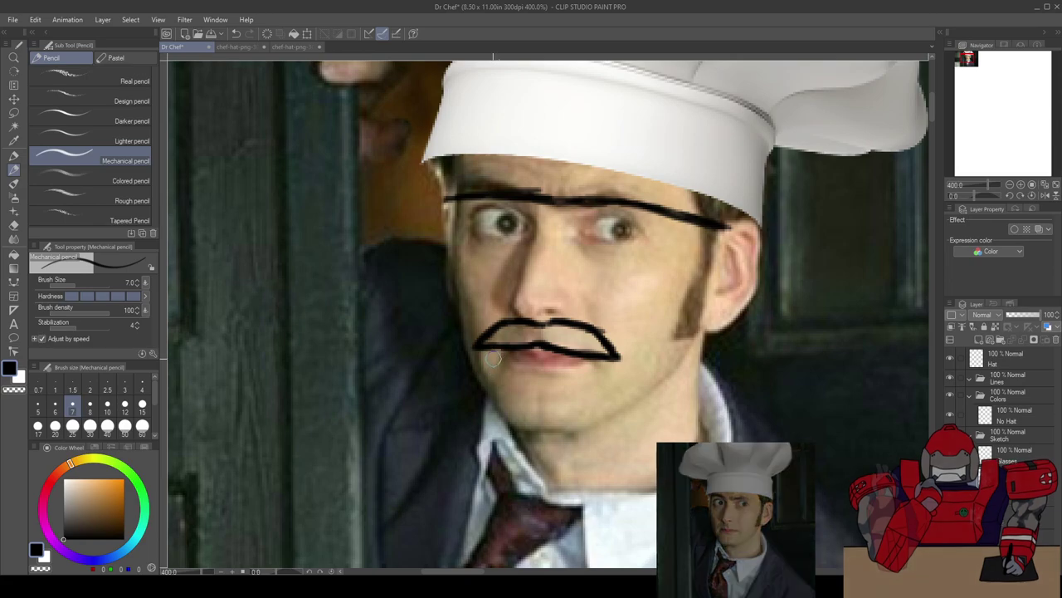
pyautogui.scroll(3, 573, 325)
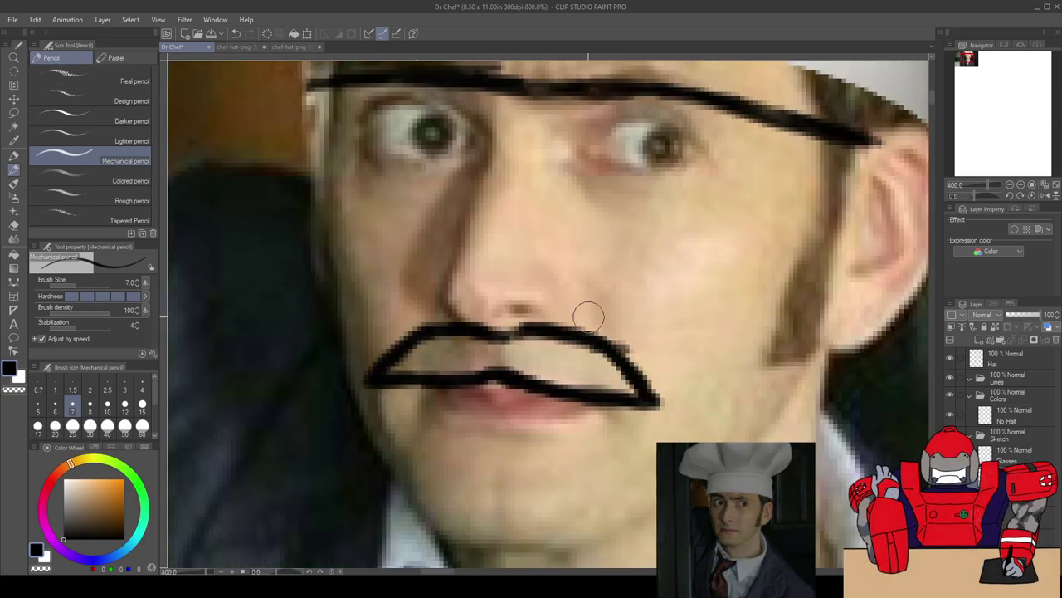
pyautogui.press('e')
pyautogui.moveTo(641, 400)
pyautogui.mouseDown()
pyautogui.moveTo(636, 373)
pyautogui.moveTo(630, 393)
pyautogui.mouseUp()
pyautogui.press('p')
pyautogui.moveTo(621, 344)
pyautogui.mouseDown()
pyautogui.moveTo(636, 373)
pyautogui.moveTo(587, 391)
pyautogui.moveTo(639, 403)
pyautogui.moveTo(629, 380)
pyautogui.mouseUp()
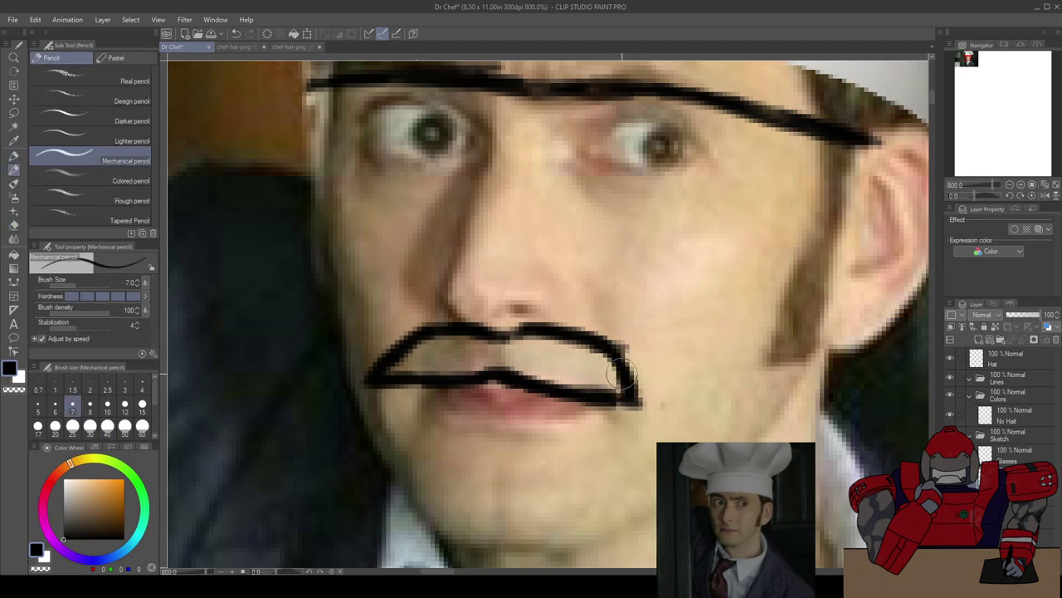
pyautogui.press('e')
pyautogui.moveTo(365, 369)
pyautogui.mouseDown()
pyautogui.moveTo(384, 378)
pyautogui.moveTo(388, 365)
pyautogui.moveTo(382, 386)
pyautogui.moveTo(411, 390)
pyautogui.moveTo(395, 350)
pyautogui.mouseUp()
pyautogui.press('p')
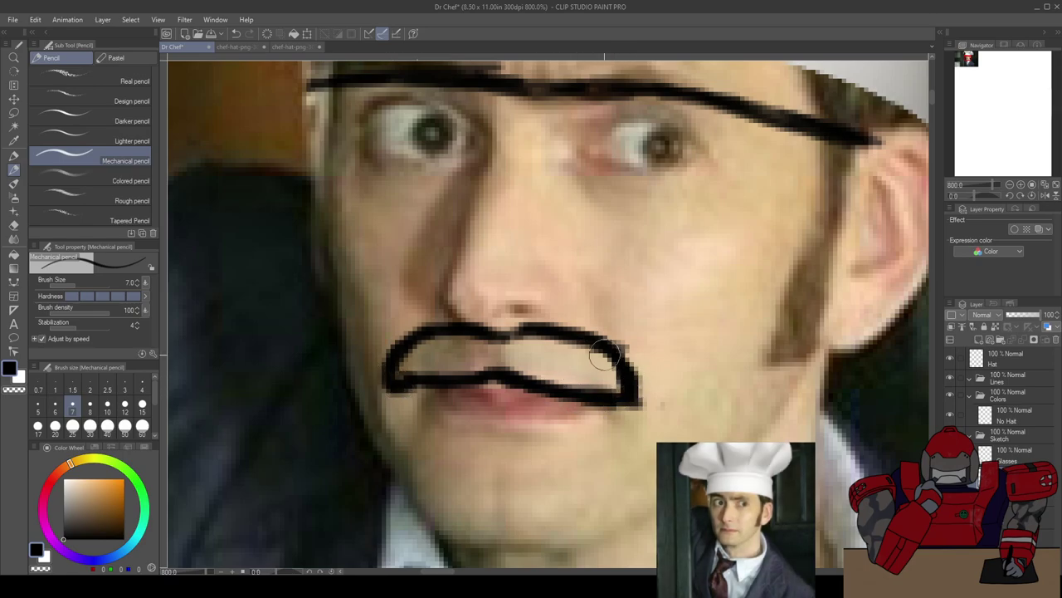
# Step: Rework the mustache end nearer the visible ear by erasing its outer curve and redrawing it in black
pyautogui.press('e')
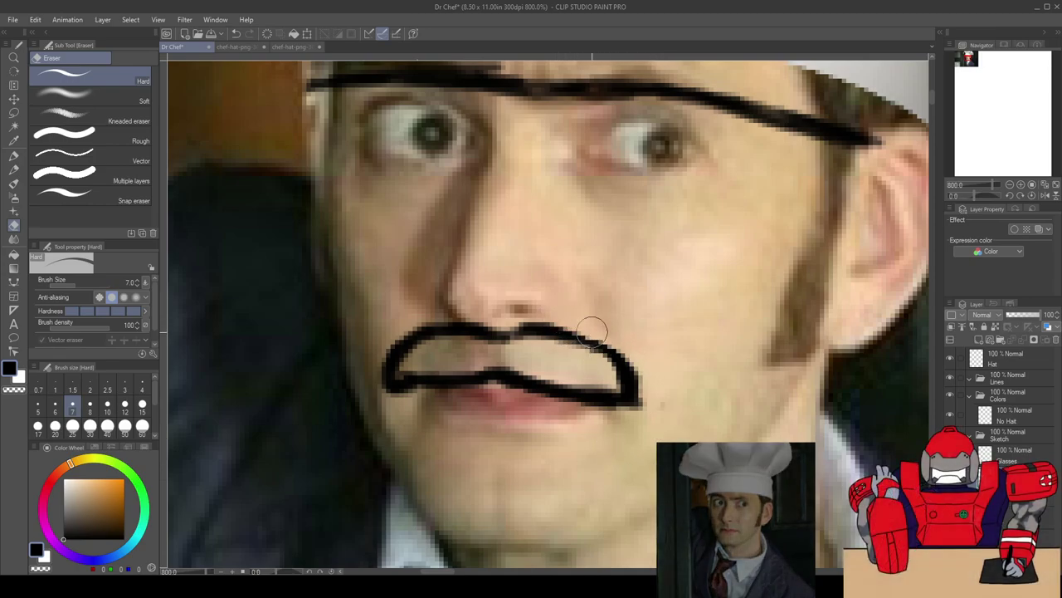
pyautogui.press('p')
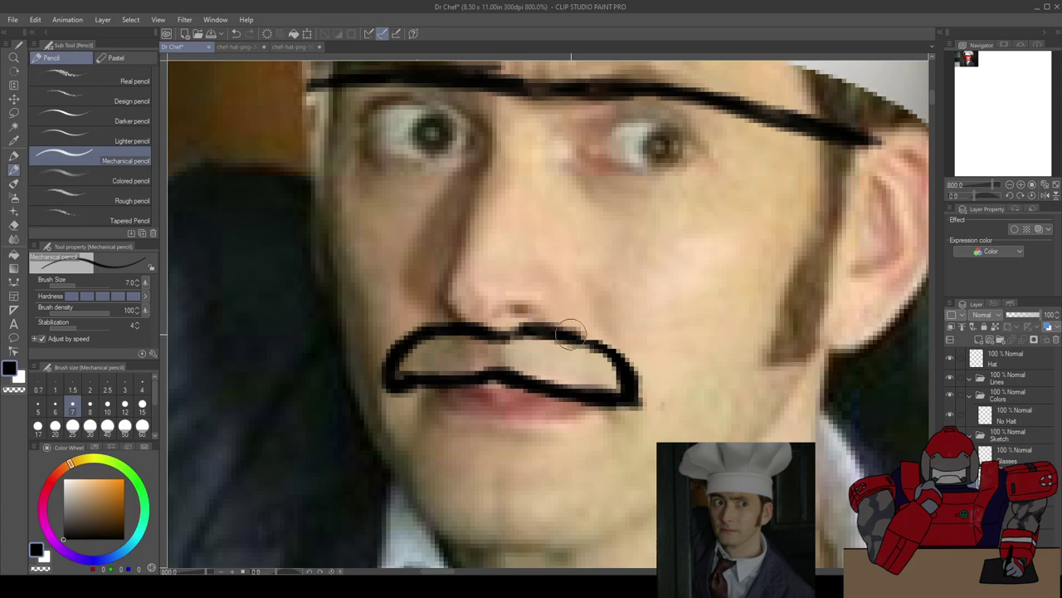
pyautogui.moveTo(571, 334); pyautogui.dragTo(639, 378)
pyautogui.press('e')
pyautogui.moveTo(555, 324)
pyautogui.mouseDown()
pyautogui.moveTo(654, 375)
pyautogui.moveTo(542, 331)
pyautogui.moveTo(541, 317)
pyautogui.moveTo(531, 332)
pyautogui.moveTo(589, 342)
pyautogui.moveTo(616, 367)
pyautogui.mouseUp()
pyautogui.press('p')
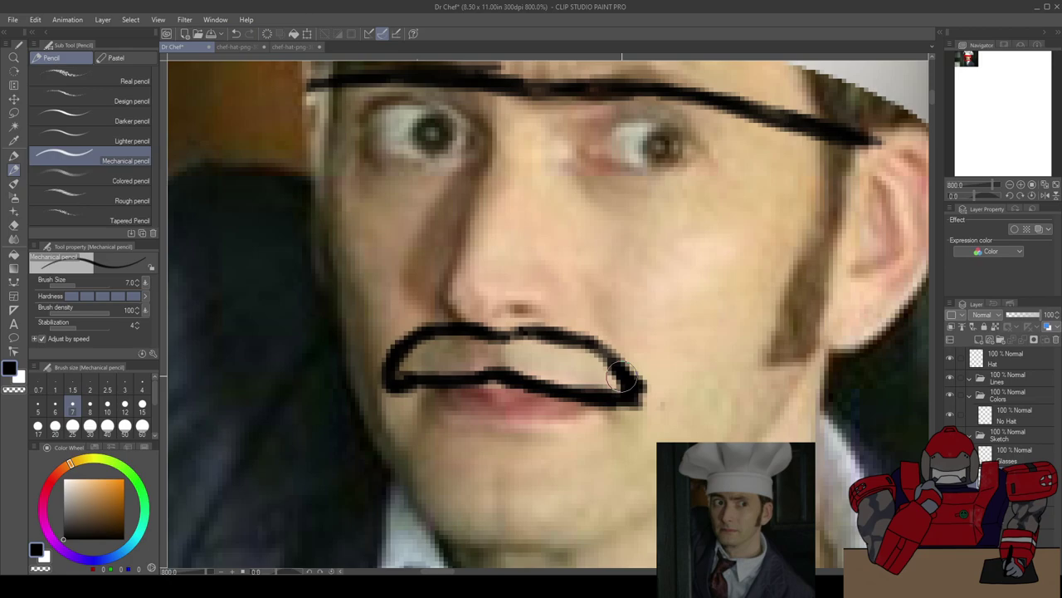
pyautogui.press('e')
pyautogui.moveTo(610, 357)
pyautogui.mouseDown()
pyautogui.moveTo(636, 387)
pyautogui.moveTo(614, 402)
pyautogui.mouseUp()
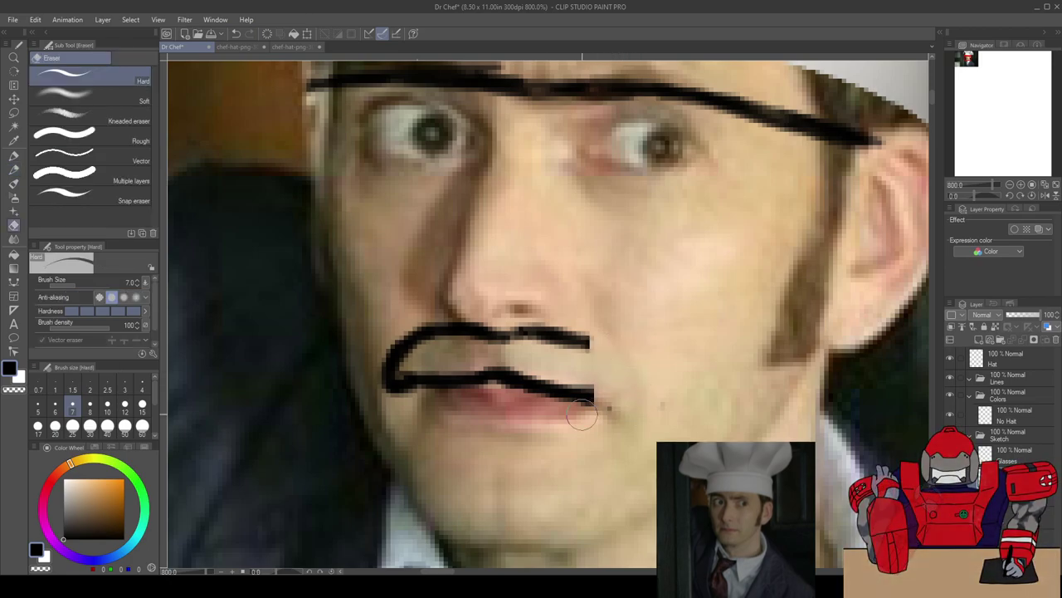
pyautogui.click(124, 427)
pyautogui.moveTo(521, 365)
pyautogui.mouseDown()
pyautogui.moveTo(502, 388)
pyautogui.moveTo(386, 389)
pyautogui.mouseUp()
pyautogui.press('p')
pyautogui.click(107, 407)
pyautogui.moveTo(590, 336); pyautogui.dragTo(636, 339)
pyautogui.hotkey('ctrl', 'z')
pyautogui.press('p')
pyautogui.hotkey('ctrl', 'z')
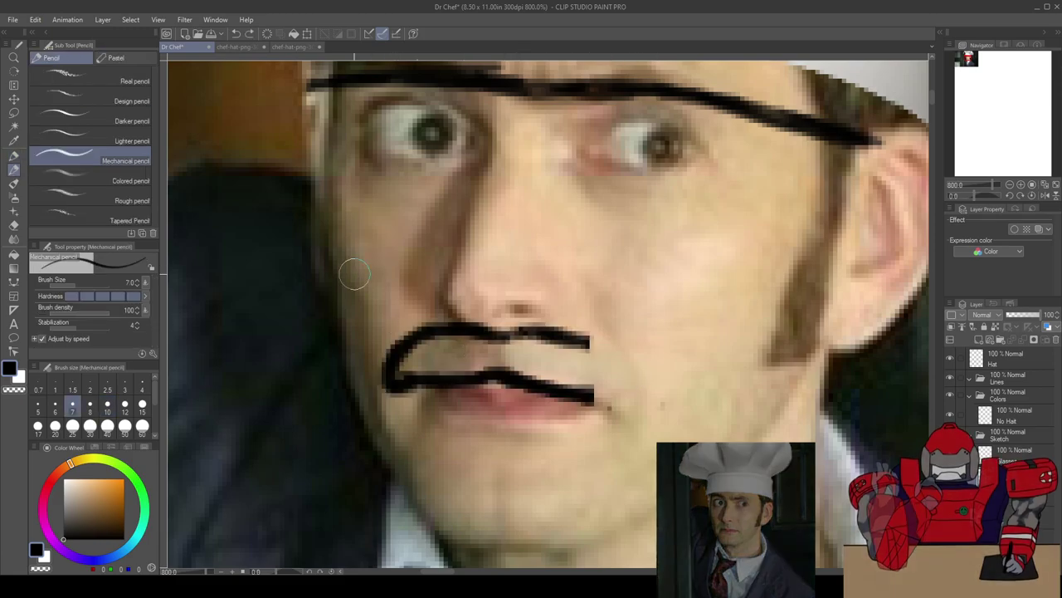
pyautogui.hotkey('ctrl', 'z')
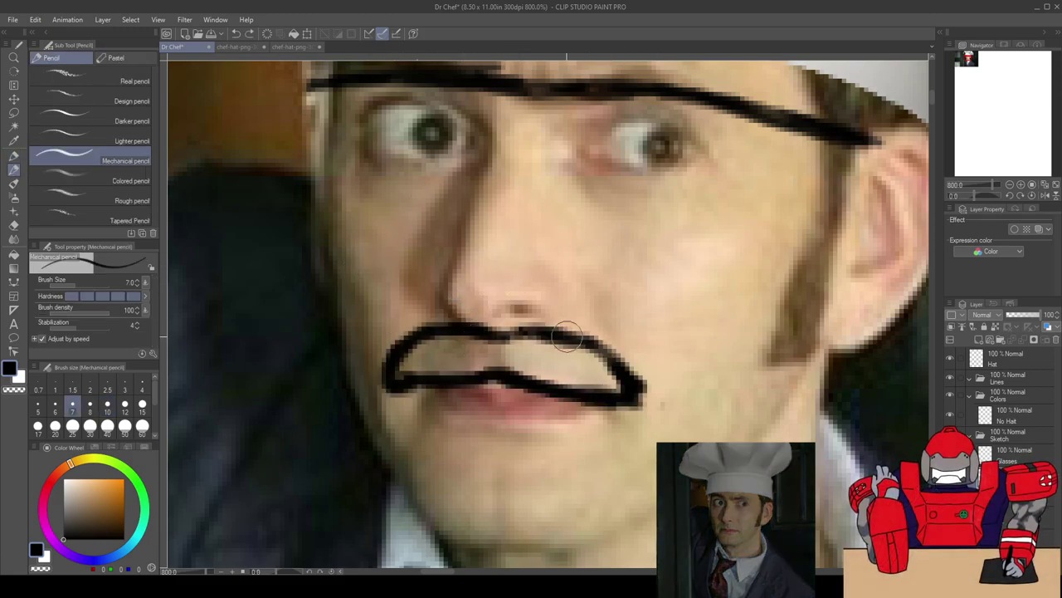
# Step: Try sketching long drooping whiskers from the mustache down past the jaw, with sideburns running up to the ear
pyautogui.moveTo(530, 315)
pyautogui.mouseDown()
pyautogui.moveTo(619, 288)
pyautogui.moveTo(668, 330)
pyautogui.moveTo(690, 404)
pyautogui.moveTo(660, 515)
pyautogui.moveTo(631, 497)
pyautogui.moveTo(555, 365)
pyautogui.mouseUp()
pyautogui.moveTo(436, 341)
pyautogui.mouseDown()
pyautogui.moveTo(325, 436)
pyautogui.moveTo(309, 465)
pyautogui.mouseUp()
pyautogui.moveTo(413, 263)
pyautogui.mouseDown()
pyautogui.moveTo(308, 369)
pyautogui.moveTo(291, 506)
pyautogui.mouseUp()
pyautogui.moveTo(315, 412); pyautogui.dragTo(458, 340)
pyautogui.moveTo(779, 92); pyautogui.dragTo(719, 273)
pyautogui.moveTo(734, 214)
pyautogui.mouseDown()
pyautogui.moveTo(668, 312)
pyautogui.moveTo(778, 147)
pyautogui.mouseUp()
pyautogui.moveTo(693, 411)
pyautogui.mouseDown()
pyautogui.moveTo(768, 330)
pyautogui.moveTo(818, 224)
pyautogui.moveTo(816, 93)
pyautogui.mouseUp()
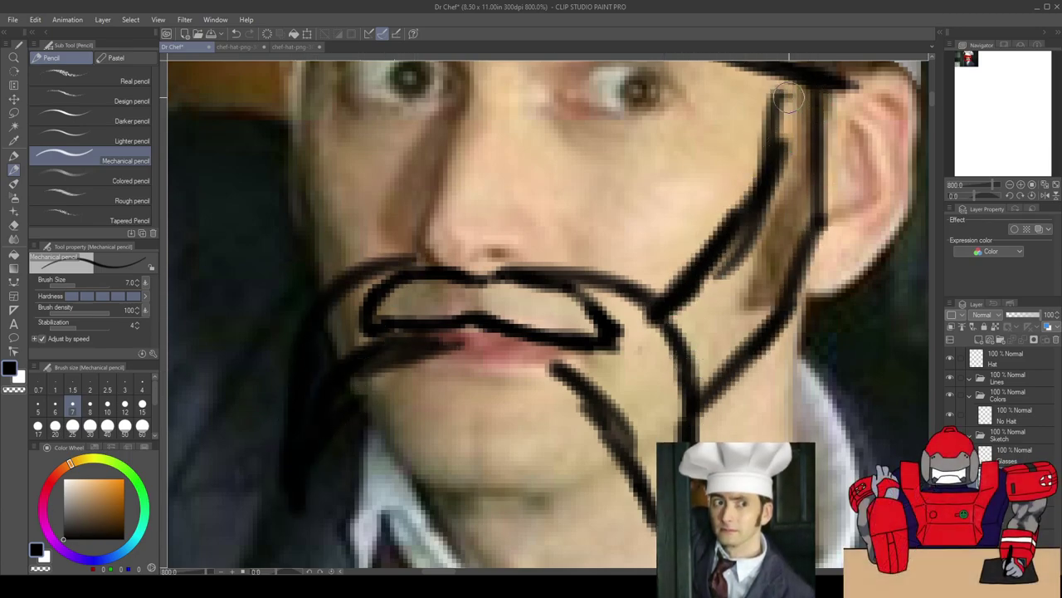
# Step: Try sketching two rounded glasses lenses under the brow line with diagonal glare strokes, plus a line down the far cheek
pyautogui.scroll(3, 656, 271)
pyautogui.moveTo(528, 191); pyautogui.dragTo(521, 328)
pyautogui.moveTo(715, 178); pyautogui.dragTo(572, 332)
pyautogui.moveTo(465, 188)
pyautogui.mouseDown()
pyautogui.moveTo(469, 208)
pyautogui.moveTo(234, 312)
pyautogui.mouseUp()
pyautogui.moveTo(310, 176); pyautogui.dragTo(333, 337)
pyautogui.moveTo(442, 176); pyautogui.dragTo(380, 292)
pyautogui.moveTo(400, 186); pyautogui.dragTo(355, 319)
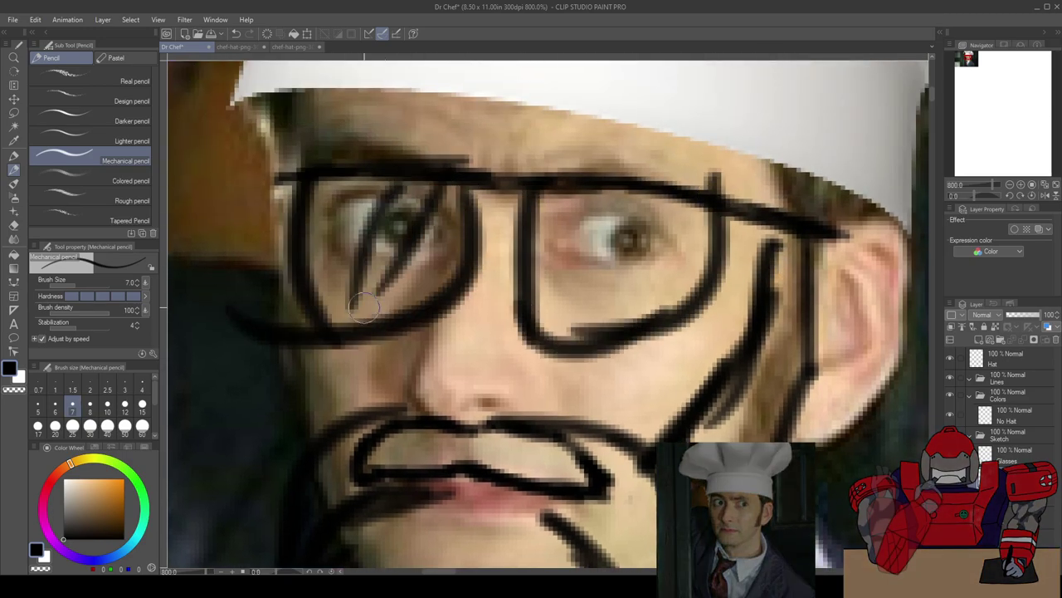
pyautogui.moveTo(668, 162); pyautogui.dragTo(596, 281)
pyautogui.moveTo(685, 201); pyautogui.dragTo(628, 317)
pyautogui.scroll(-3, 531, 434)
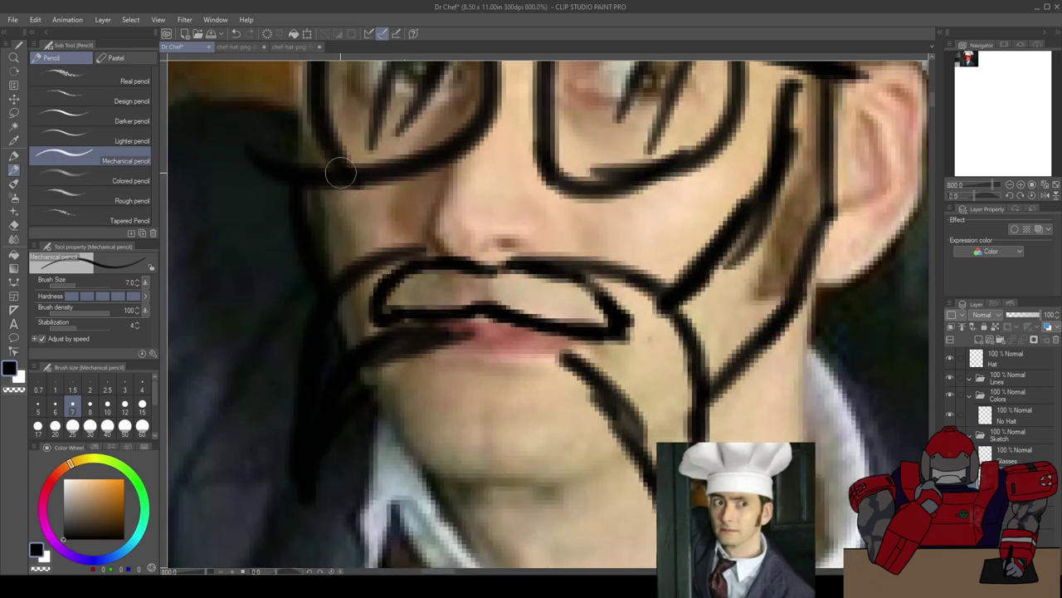
pyautogui.moveTo(342, 176); pyautogui.dragTo(375, 275)
# Step: Undo the whisker, sideburn and lens strokes, leaving only the brow line and the small mustache outline
pyautogui.scroll(-4, 441, 397)
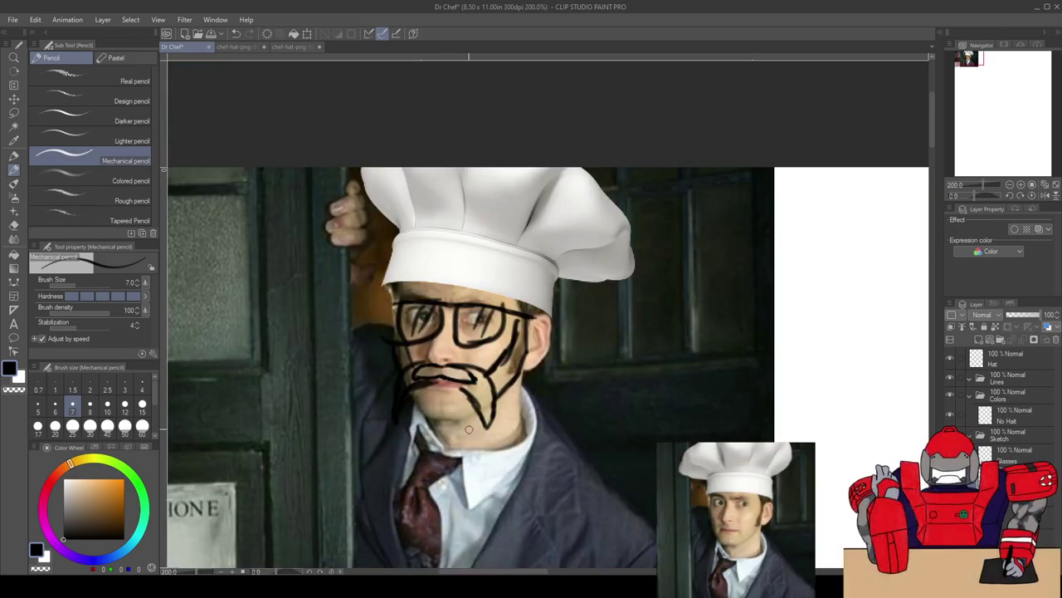
pyautogui.scroll(4, 453, 412)
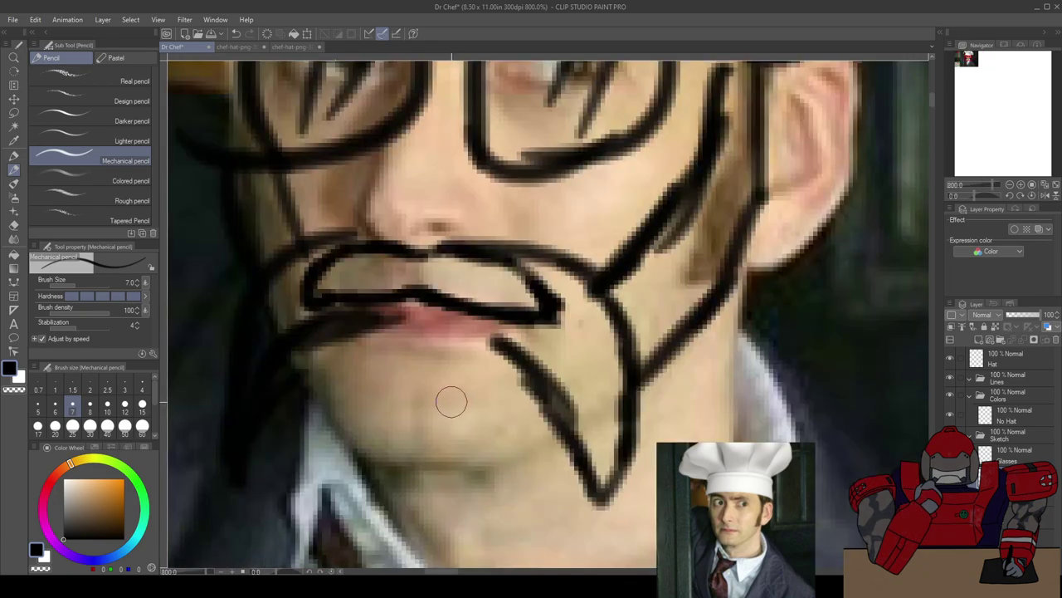
pyautogui.scroll(-4, 448, 405)
pyautogui.hotkey('ctrl', 'z')
pyautogui.hotkey('ctrl', 'z')
pyautogui.hotkey('ctrl', 'z')
pyautogui.hotkey('ctrl', 'z')
pyautogui.hotkey('ctrl', 'z')
pyautogui.hotkey('ctrl', 'z')
pyautogui.scroll(2, 453, 422)
pyautogui.hotkey('ctrl', 'z')
pyautogui.hotkey('ctrl', 'z')
pyautogui.hotkey('ctrl', 'z')
pyautogui.hotkey('ctrl', 'z')
pyautogui.hotkey('ctrl', 'z')
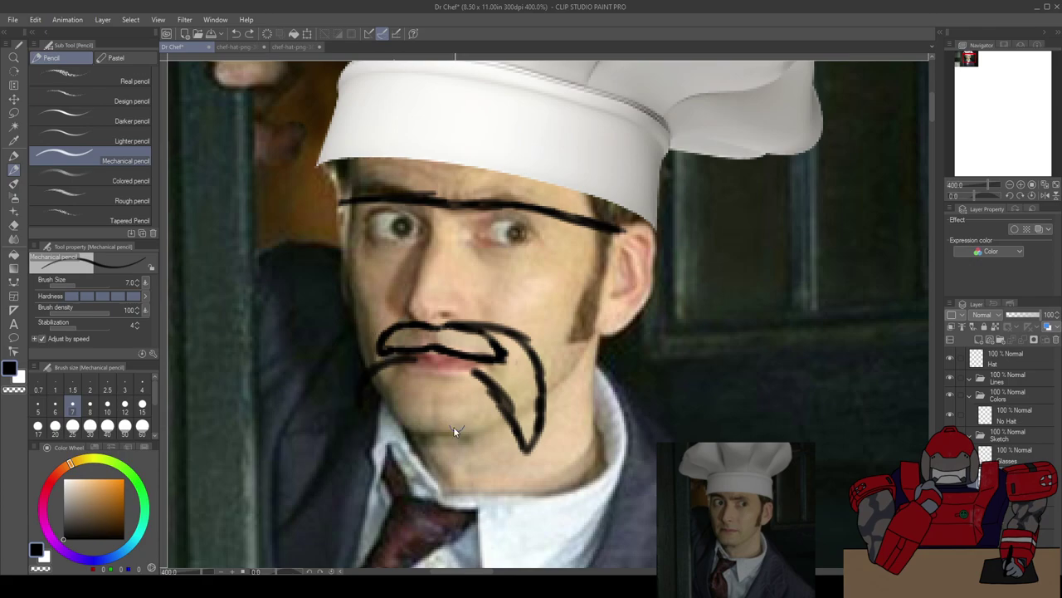
pyautogui.hotkey('ctrl', 'z')
pyautogui.hotkey('ctrl', 'z')
pyautogui.hotkey('ctrl', 'z')
pyautogui.hotkey('ctrl', 'z')
pyautogui.hotkey('ctrl', 'z')
pyautogui.hotkey('ctrl', 'z')
pyautogui.hotkey('ctrl', 'z')
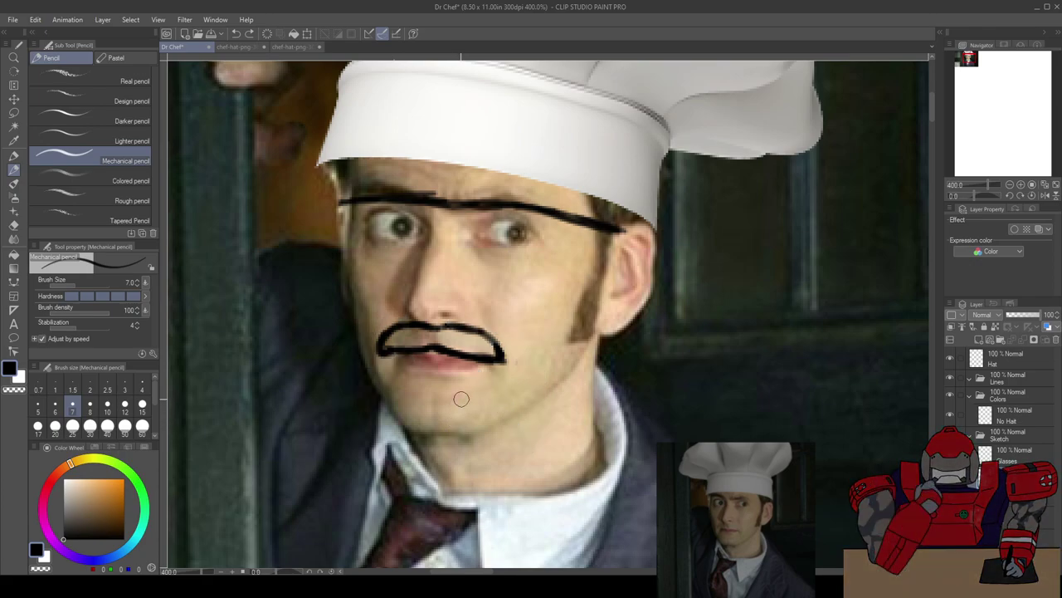
pyautogui.scroll(1, 453, 347)
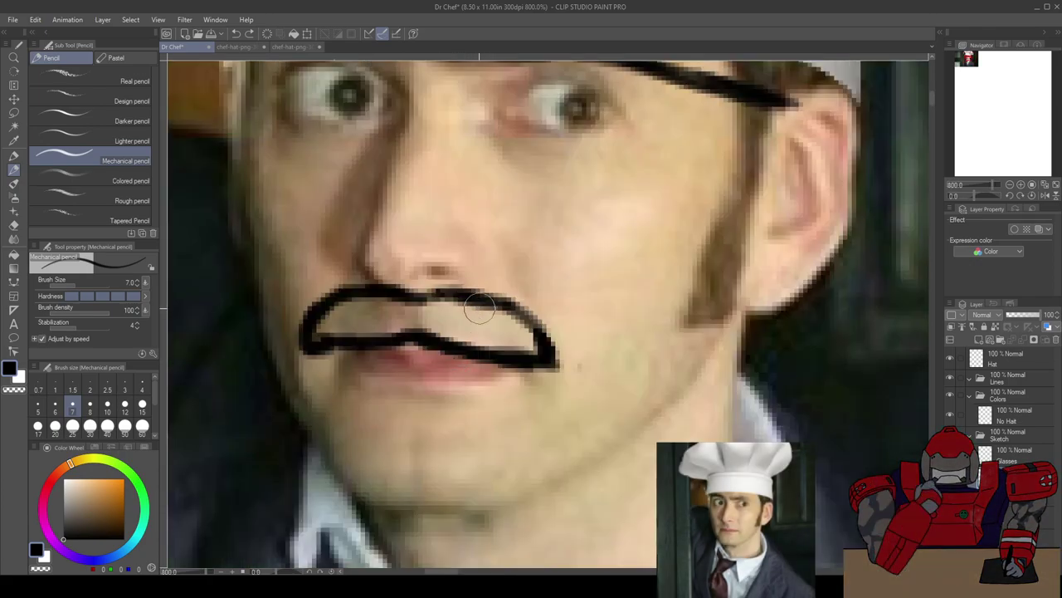
pyautogui.press('e')
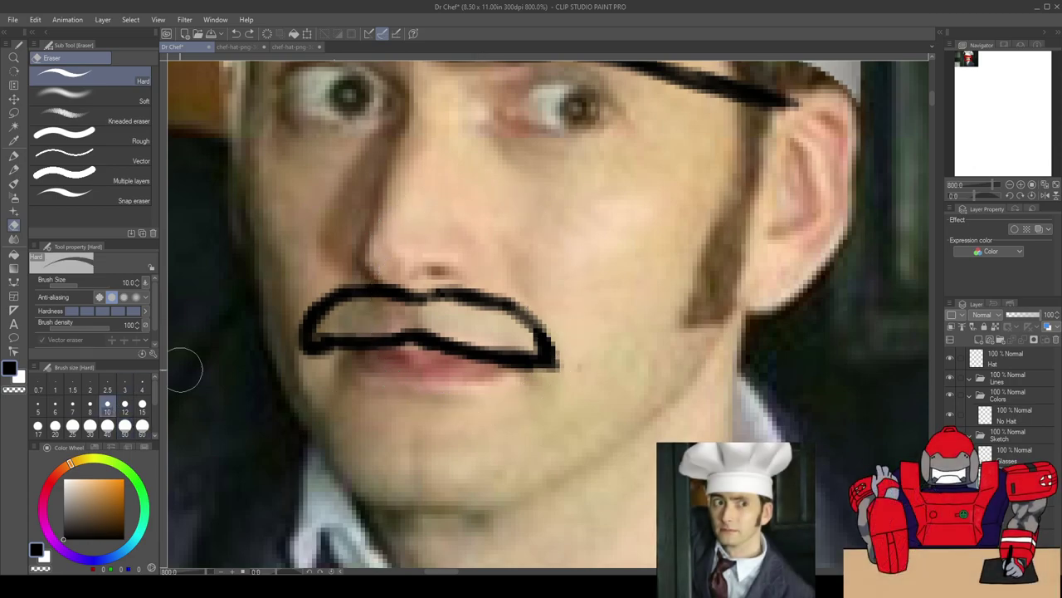
pyautogui.press('p')
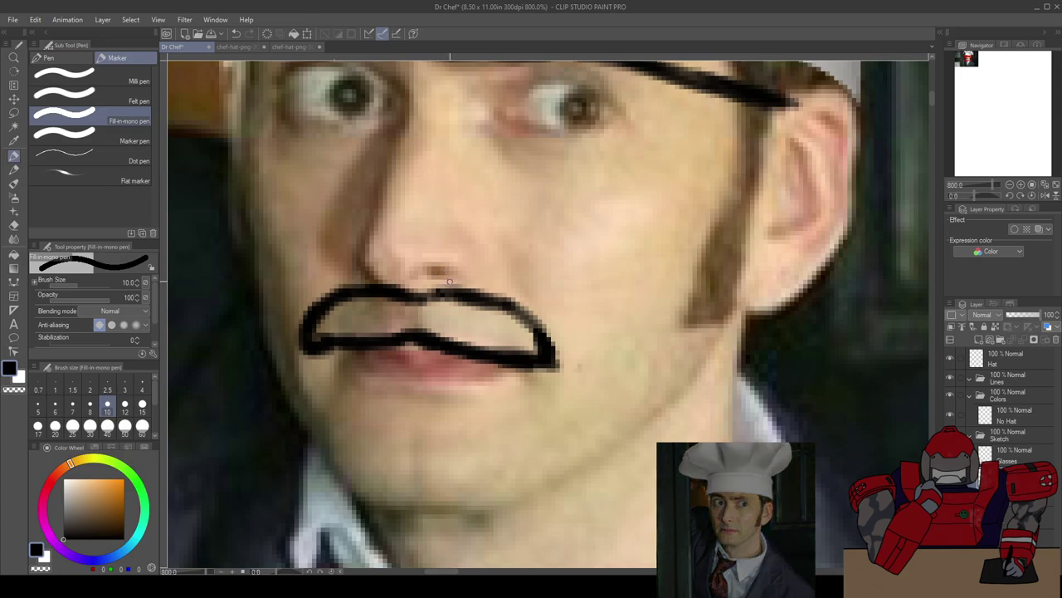
pyautogui.moveTo(459, 280); pyautogui.dragTo(579, 357)
pyautogui.hotkey('ctrl', 'z')
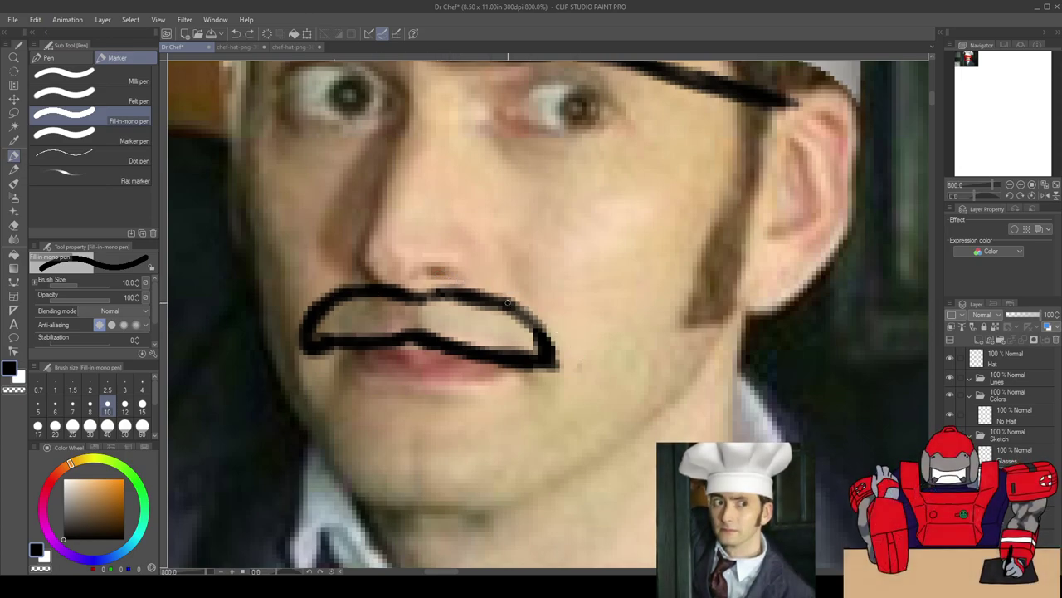
# Step: Erase the whole mustache outline above the mouth and return to the Mechanical pencil
pyautogui.press('e')
pyautogui.moveTo(451, 301)
pyautogui.mouseDown()
pyautogui.moveTo(556, 360)
pyautogui.moveTo(445, 280)
pyautogui.moveTo(539, 336)
pyautogui.moveTo(479, 315)
pyautogui.moveTo(487, 341)
pyautogui.moveTo(264, 341)
pyautogui.moveTo(386, 297)
pyautogui.moveTo(437, 332)
pyautogui.mouseUp()
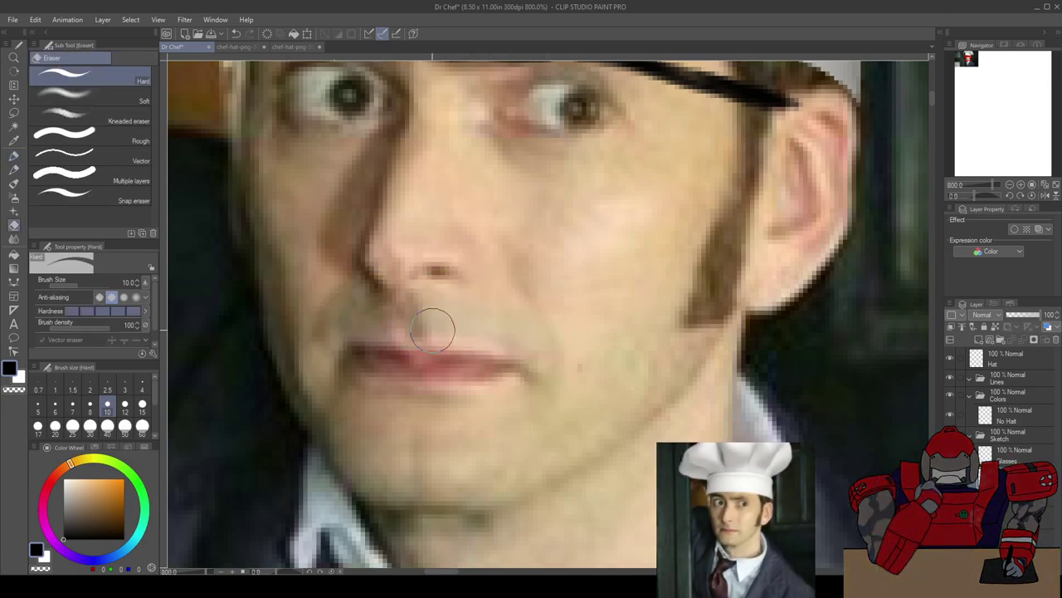
pyautogui.press('p')
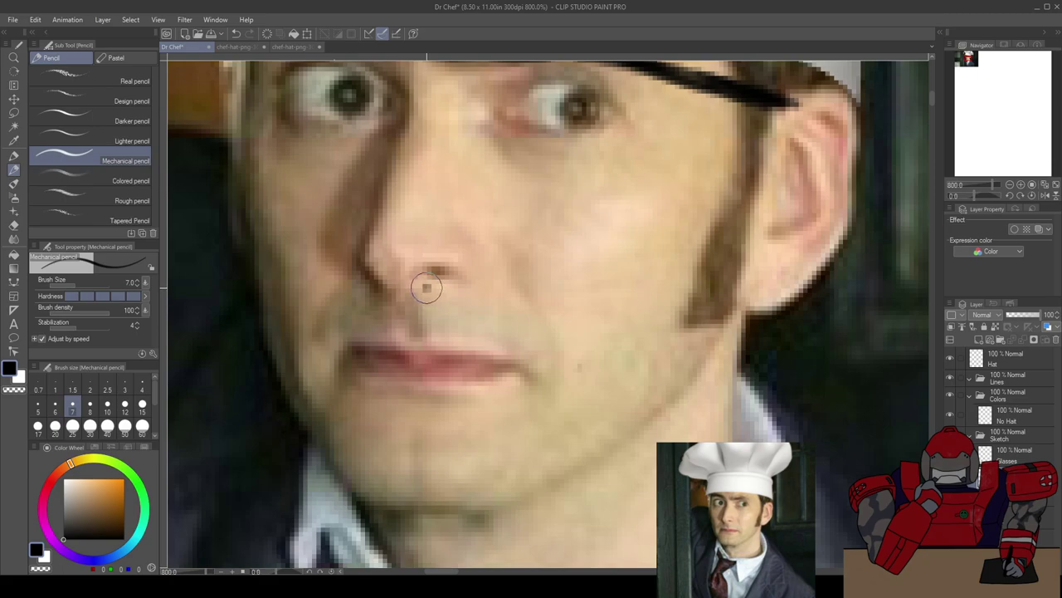
# Step: Redraw the mustache outline in black with two arched halves joined under the nose, a lower edge along the lip and drooping ends
pyautogui.moveTo(426, 287)
pyautogui.mouseDown()
pyautogui.moveTo(455, 282)
pyautogui.moveTo(540, 309)
pyautogui.mouseUp()
pyautogui.hotkey('ctrl', 'z')
pyautogui.moveTo(430, 289)
pyautogui.mouseDown()
pyautogui.moveTo(477, 286)
pyautogui.moveTo(534, 325)
pyautogui.mouseUp()
pyautogui.moveTo(499, 289); pyautogui.dragTo(553, 359)
pyautogui.moveTo(523, 314); pyautogui.dragTo(553, 356)
pyautogui.hotkey('ctrl', 'z')
pyautogui.hotkey('ctrl', 'z')
pyautogui.hotkey('ctrl', 'z')
pyautogui.moveTo(428, 291)
pyautogui.mouseDown()
pyautogui.moveTo(529, 307)
pyautogui.moveTo(560, 367)
pyautogui.moveTo(517, 354)
pyautogui.moveTo(526, 354)
pyautogui.moveTo(390, 342)
pyautogui.moveTo(336, 294)
pyautogui.moveTo(297, 368)
pyautogui.mouseUp()
pyautogui.moveTo(398, 339)
pyautogui.mouseDown()
pyautogui.moveTo(335, 356)
pyautogui.moveTo(297, 378)
pyautogui.mouseUp()
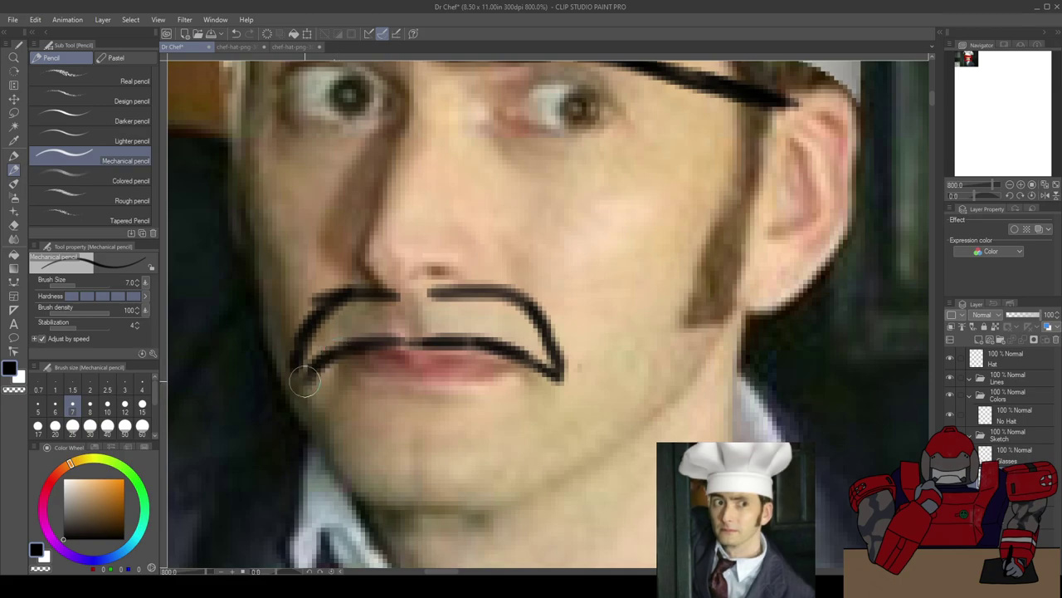
pyautogui.moveTo(521, 295); pyautogui.dragTo(554, 328)
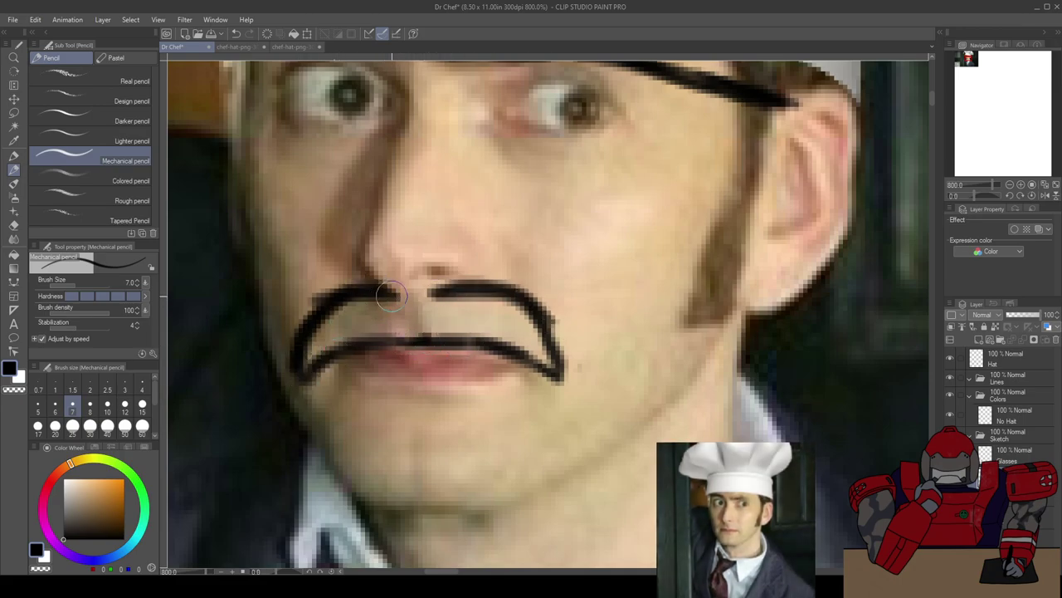
pyautogui.moveTo(388, 295); pyautogui.dragTo(441, 292)
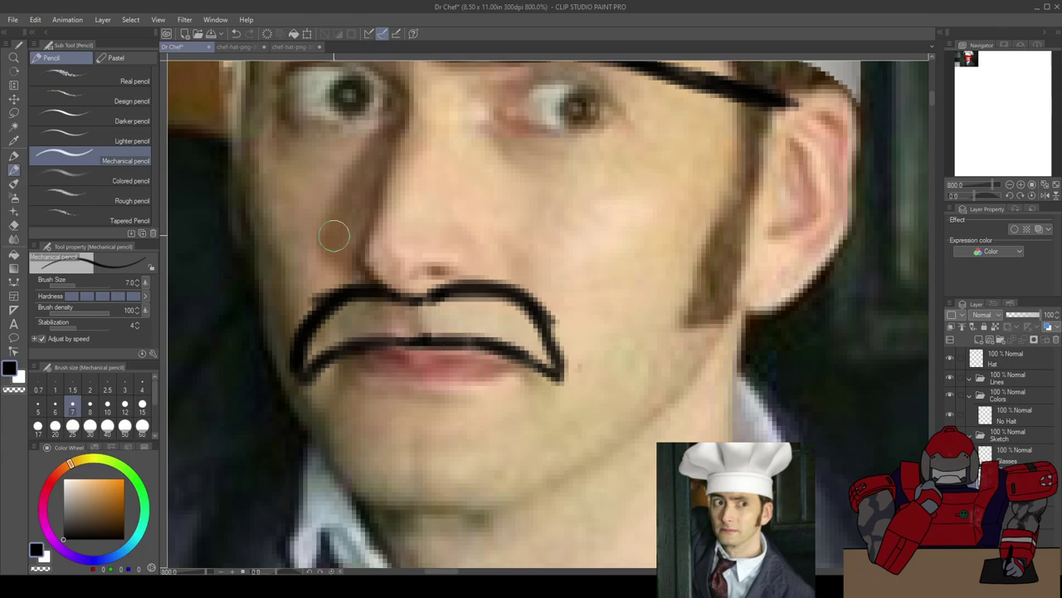
# Step: Try sketching a small square goatee on the chin in black with the Mechanical pencil, and undo it
pyautogui.press('e')
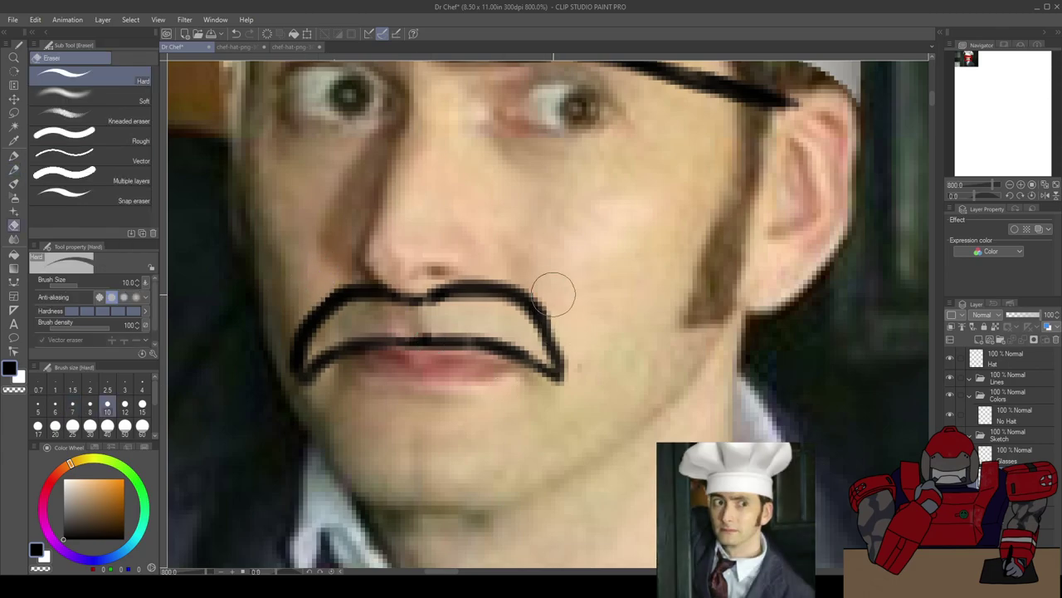
pyautogui.scroll(-2, 382, 286)
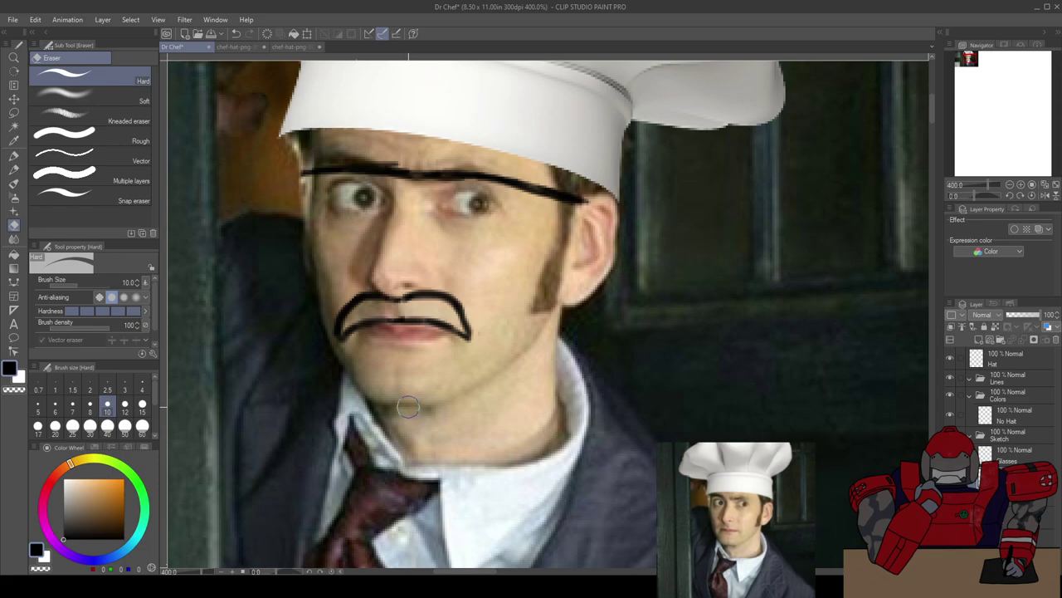
pyautogui.scroll(2, 412, 405)
pyautogui.scroll(-2, 410, 384)
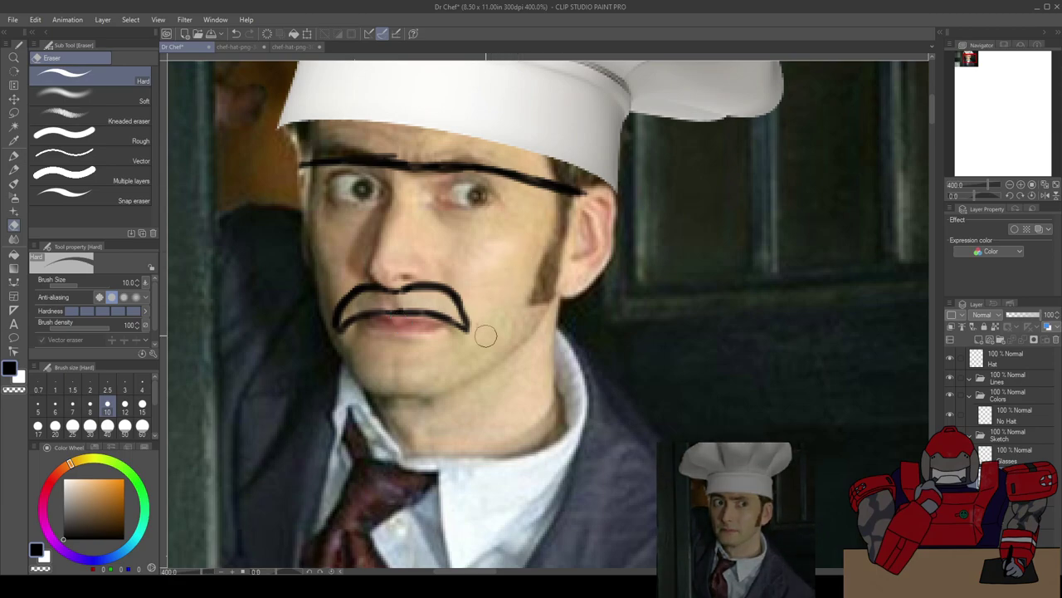
pyautogui.press('p')
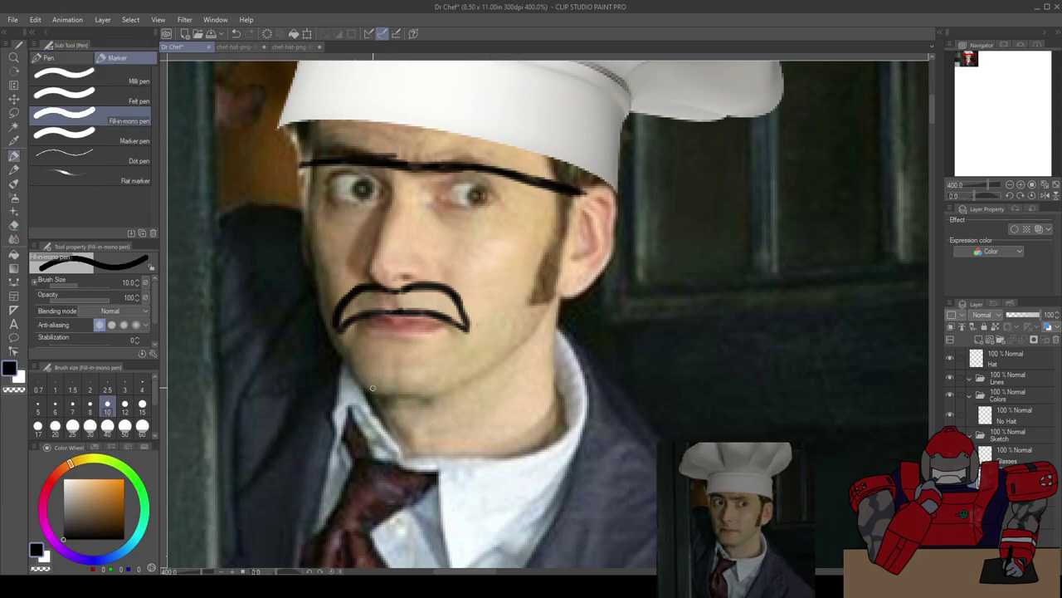
pyautogui.moveTo(385, 367)
pyautogui.mouseDown()
pyautogui.moveTo(387, 384)
pyautogui.moveTo(407, 374)
pyautogui.moveTo(417, 397)
pyautogui.mouseUp()
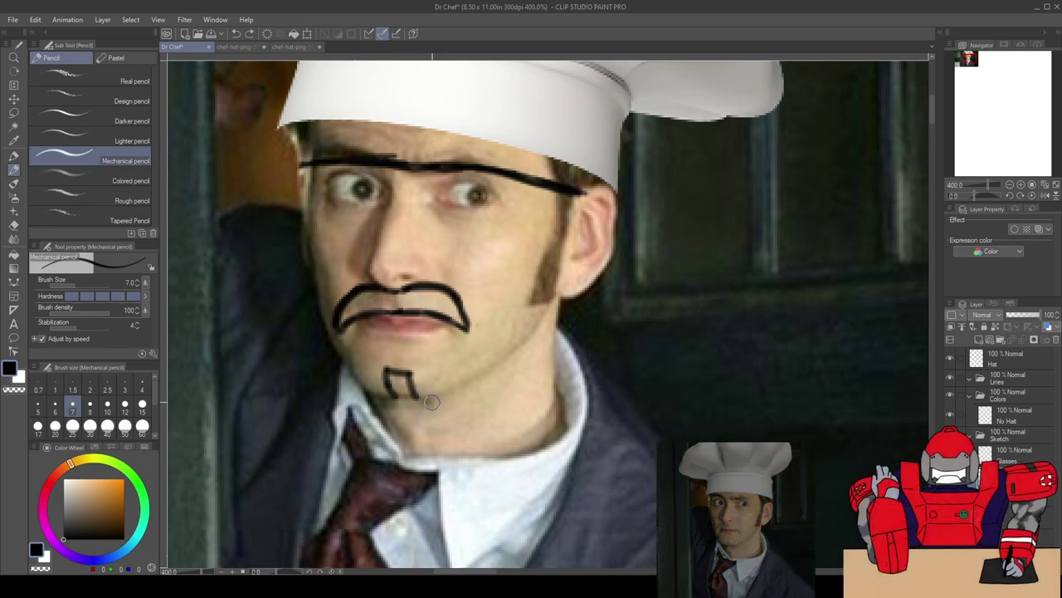
pyautogui.hotkey('ctrl', 'z')
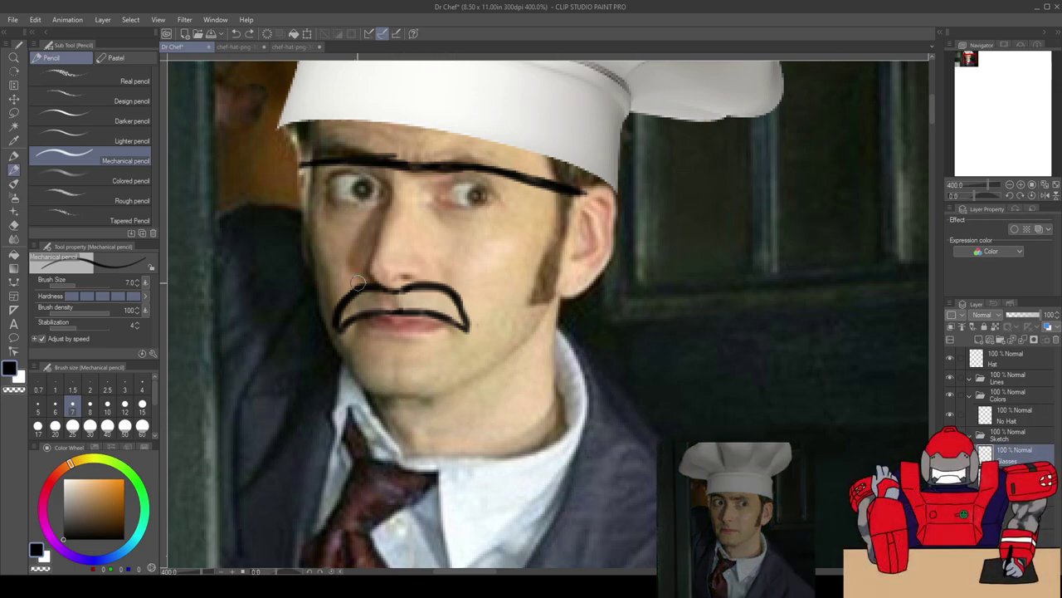
# Step: Erase the thick black line across the man's brows on the Glasses layer, keeping the mustache
pyautogui.press('e')
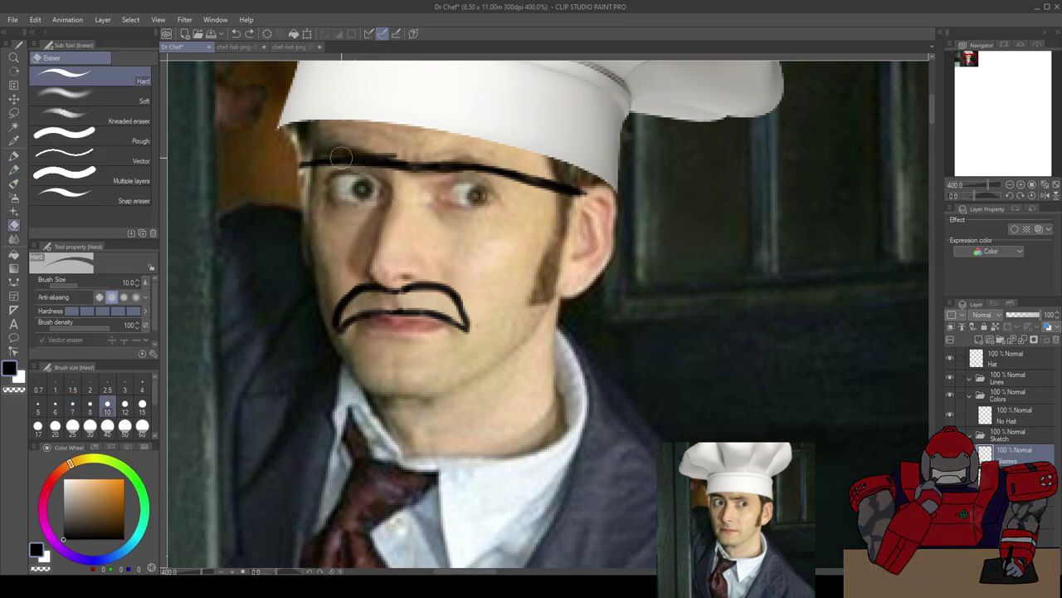
pyautogui.moveTo(305, 176)
pyautogui.mouseDown()
pyautogui.moveTo(450, 161)
pyautogui.moveTo(530, 175)
pyautogui.moveTo(585, 192)
pyautogui.mouseUp()
pyautogui.press('p')
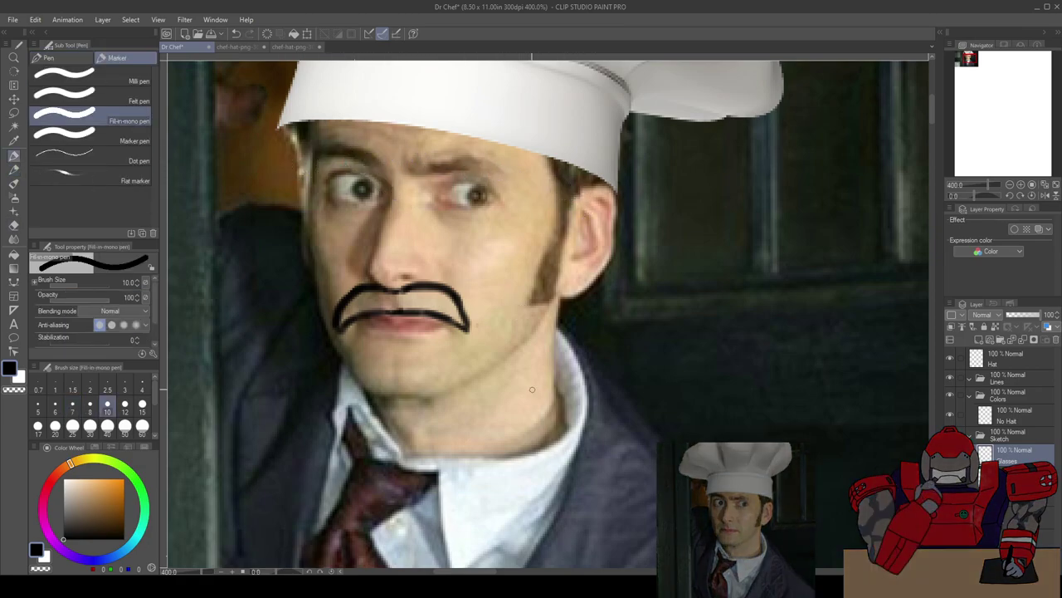
# Step: Try short hooked test strokes on the neck with the Fill-in-mono pen, and undo them
pyautogui.moveTo(521, 405)
pyautogui.mouseDown()
pyautogui.moveTo(518, 439)
pyautogui.moveTo(523, 408)
pyautogui.moveTo(547, 406)
pyautogui.moveTo(508, 419)
pyautogui.moveTo(538, 408)
pyautogui.mouseUp()
pyautogui.hotkey('ctrl', 'z')
pyautogui.hotkey('ctrl', 'z')
pyautogui.hotkey('ctrl', 'z')
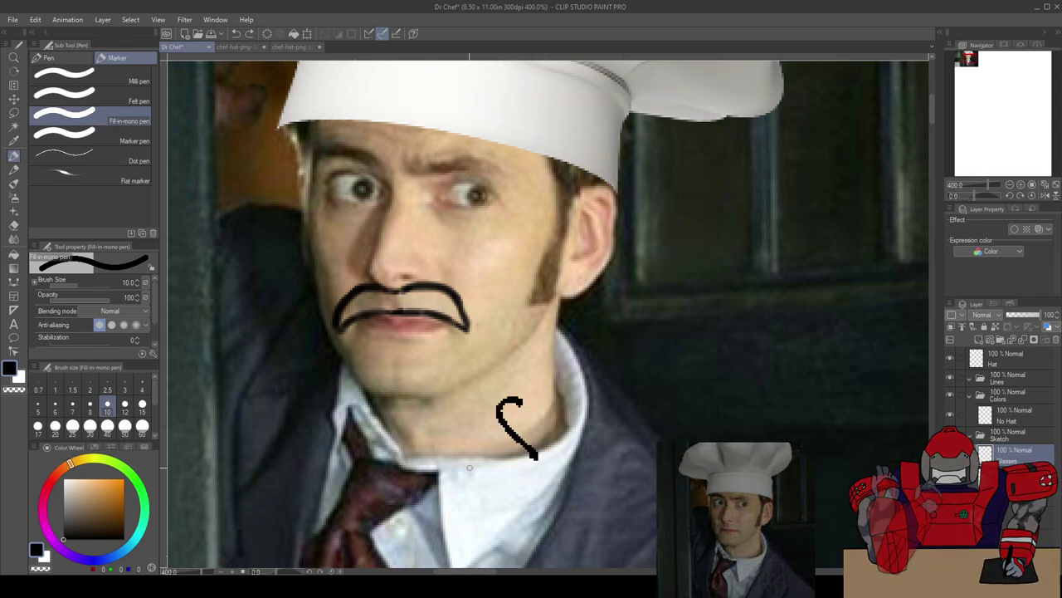
pyautogui.hotkey('ctrl', 'z')
# Step: Doodle a small figure with face and arms on the neck using the Mechanical pencil, and remove it with the Hard eraser
pyautogui.press('p')
pyautogui.moveTo(522, 411)
pyautogui.mouseDown()
pyautogui.moveTo(515, 456)
pyautogui.moveTo(512, 407)
pyautogui.moveTo(542, 447)
pyautogui.moveTo(511, 429)
pyautogui.moveTo(538, 420)
pyautogui.mouseUp()
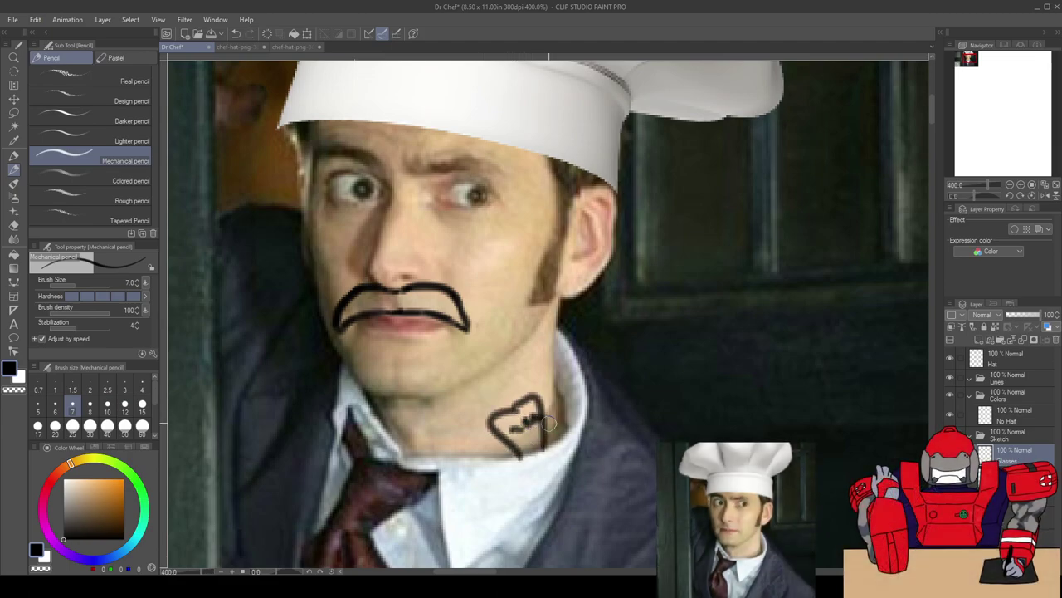
pyautogui.moveTo(475, 413); pyautogui.dragTo(479, 420)
pyautogui.moveTo(538, 435); pyautogui.dragTo(553, 450)
pyautogui.press('e')
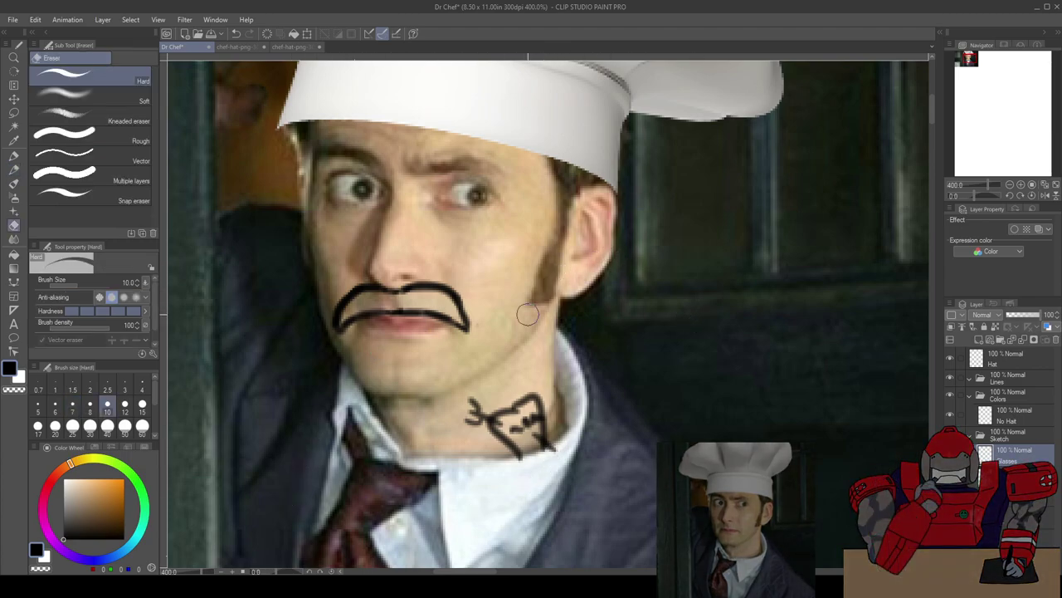
pyautogui.moveTo(474, 400)
pyautogui.mouseDown()
pyautogui.moveTo(500, 450)
pyautogui.moveTo(512, 389)
pyautogui.moveTo(532, 447)
pyautogui.moveTo(541, 413)
pyautogui.mouseUp()
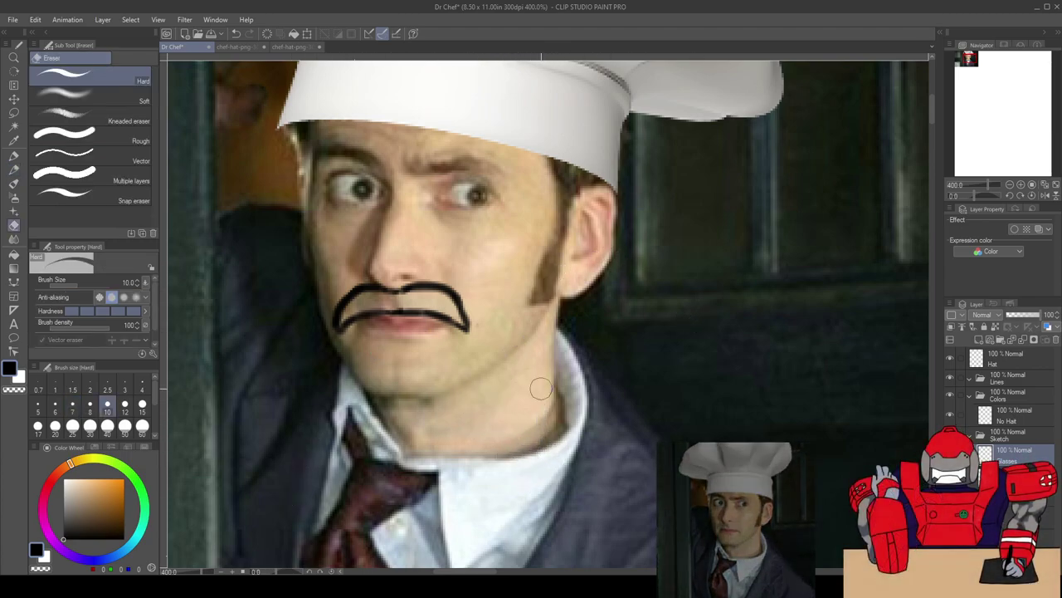
# Step: Try Mechanical pencil strokes for the glasses' lens and temple arm beside the eye nearest the visible ear, and undo them
pyautogui.press('p')
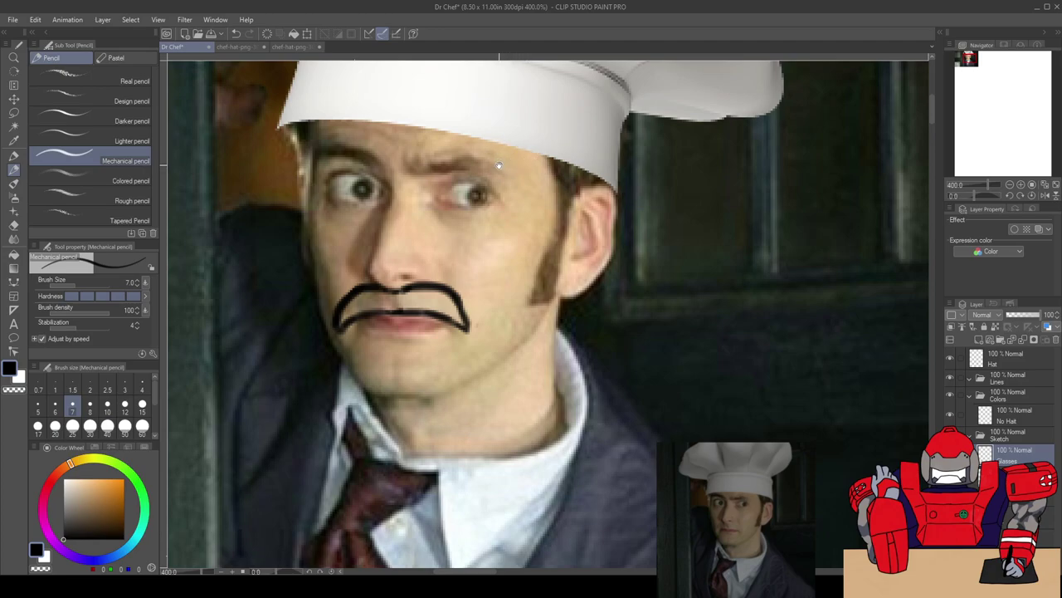
pyautogui.moveTo(498, 163); pyautogui.dragTo(533, 242)
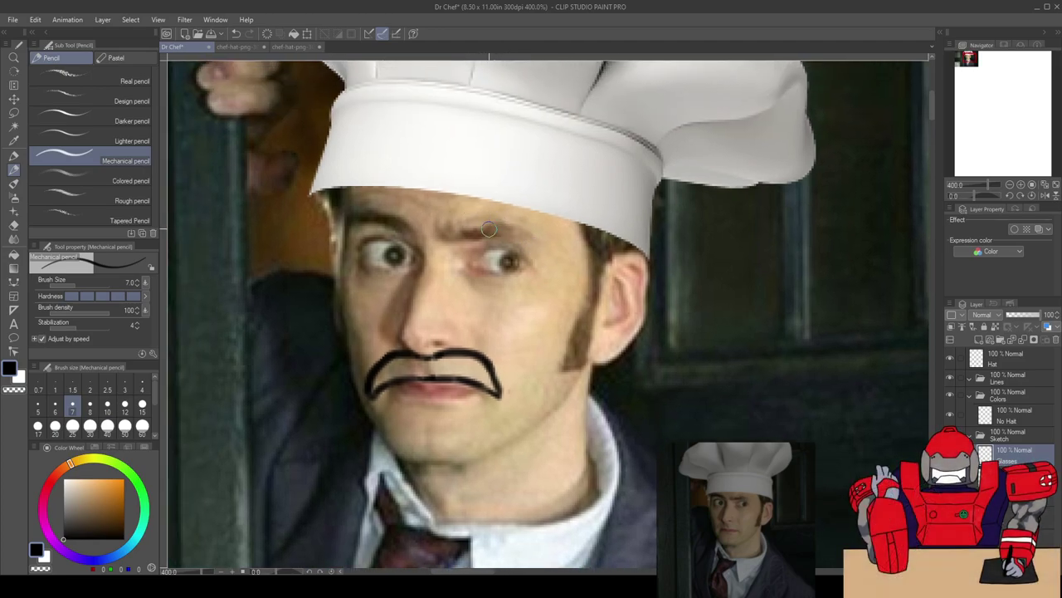
pyautogui.moveTo(611, 265)
pyautogui.mouseDown()
pyautogui.moveTo(532, 231)
pyautogui.moveTo(530, 250)
pyautogui.mouseUp()
pyautogui.moveTo(531, 251); pyautogui.dragTo(609, 275)
pyautogui.hotkey('ctrl', 'z')
pyautogui.hotkey('ctrl', 'z')
pyautogui.hotkey('ctrl', 'z')
pyautogui.hotkey('ctrl', 'z')
pyautogui.hotkey('ctrl', 'z')
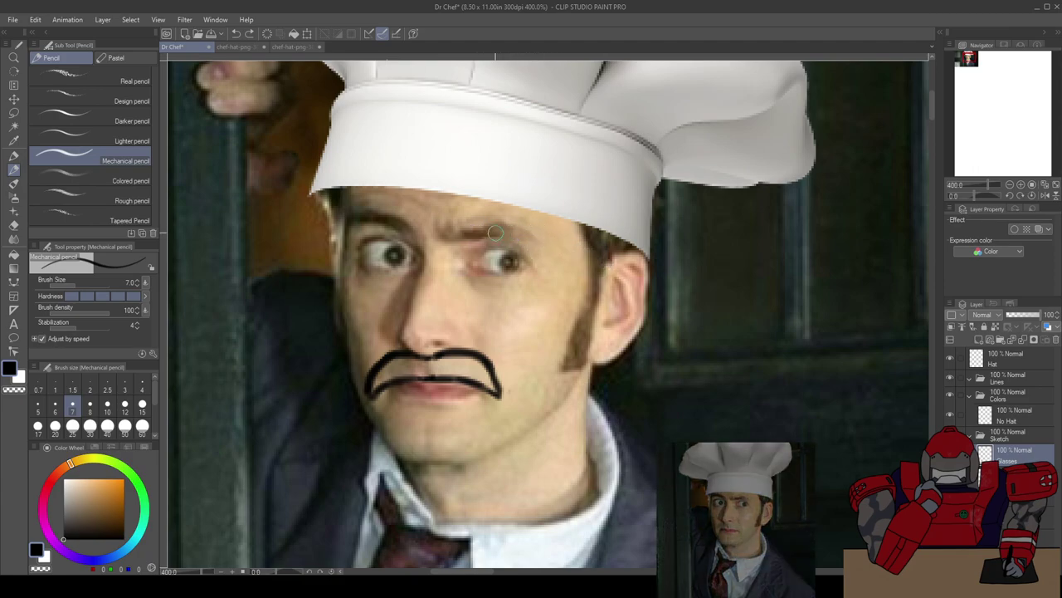
# Step: Try sketching a large round lens around the eye nearest the visible ear, and undo it
pyautogui.moveTo(501, 229)
pyautogui.mouseDown()
pyautogui.moveTo(530, 239)
pyautogui.moveTo(449, 267)
pyautogui.moveTo(503, 231)
pyautogui.moveTo(469, 241)
pyautogui.moveTo(490, 311)
pyautogui.mouseUp()
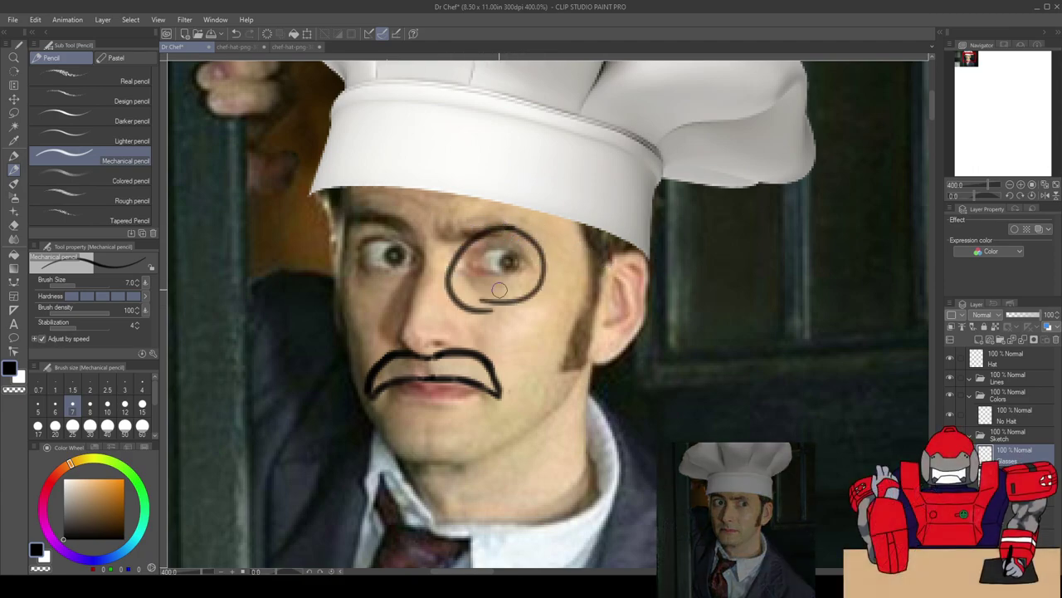
pyautogui.moveTo(378, 212); pyautogui.dragTo(379, 214)
pyautogui.moveTo(544, 264)
pyautogui.mouseDown()
pyautogui.moveTo(543, 302)
pyautogui.moveTo(584, 293)
pyautogui.moveTo(555, 265)
pyautogui.moveTo(484, 236)
pyautogui.moveTo(447, 242)
pyautogui.moveTo(450, 280)
pyautogui.moveTo(505, 289)
pyautogui.moveTo(540, 277)
pyautogui.moveTo(536, 245)
pyautogui.moveTo(533, 284)
pyautogui.moveTo(527, 241)
pyautogui.moveTo(444, 241)
pyautogui.moveTo(448, 271)
pyautogui.moveTo(481, 292)
pyautogui.mouseUp()
pyautogui.hotkey('ctrl', 'z')
pyautogui.hotkey('ctrl', 'z')
pyautogui.hotkey('ctrl', 'z')
pyautogui.hotkey('ctrl', 'z')
pyautogui.hotkey('ctrl', 'z')
pyautogui.hotkey('ctrl', 'z')
# Step: Try sketching separate rounded rectangular lens frames around both eyes, and undo them
pyautogui.moveTo(407, 233)
pyautogui.mouseDown()
pyautogui.moveTo(359, 233)
pyautogui.moveTo(347, 247)
pyautogui.moveTo(351, 274)
pyautogui.moveTo(410, 281)
pyautogui.moveTo(419, 267)
pyautogui.moveTo(387, 283)
pyautogui.moveTo(343, 273)
pyautogui.moveTo(353, 245)
pyautogui.moveTo(430, 253)
pyautogui.mouseUp()
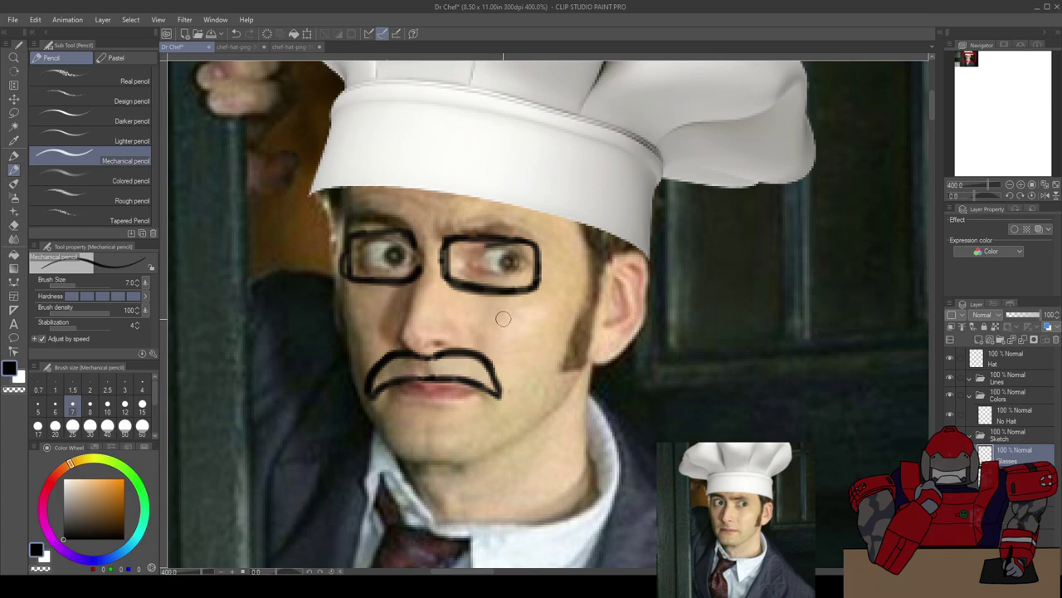
pyautogui.hotkey('ctrl', 'z')
pyautogui.hotkey('ctrl', 'z')
pyautogui.hotkey('ctrl', 'z')
pyautogui.hotkey('ctrl', 'z')
pyautogui.hotkey('ctrl', 'z')
pyautogui.hotkey('ctrl', 'z')
pyautogui.hotkey('ctrl', 'z')
pyautogui.hotkey('ctrl', 'z')
pyautogui.hotkey('ctrl', 'z')
pyautogui.hotkey('ctrl', 'z')
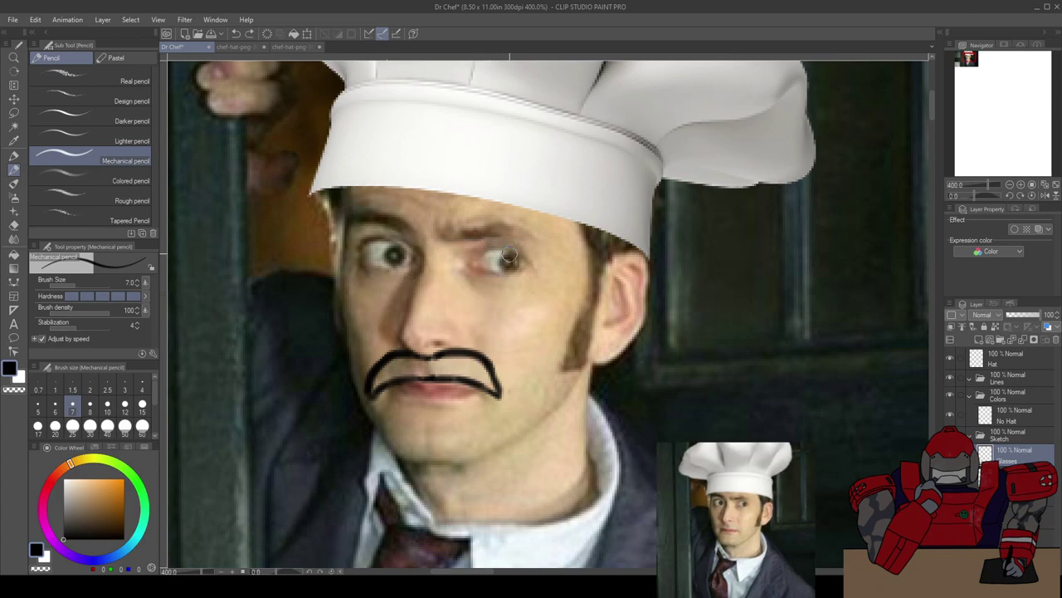
# Step: Try several black temple-arm lines between the eye and the visible ear, and undo them
pyautogui.scroll(2, 520, 239)
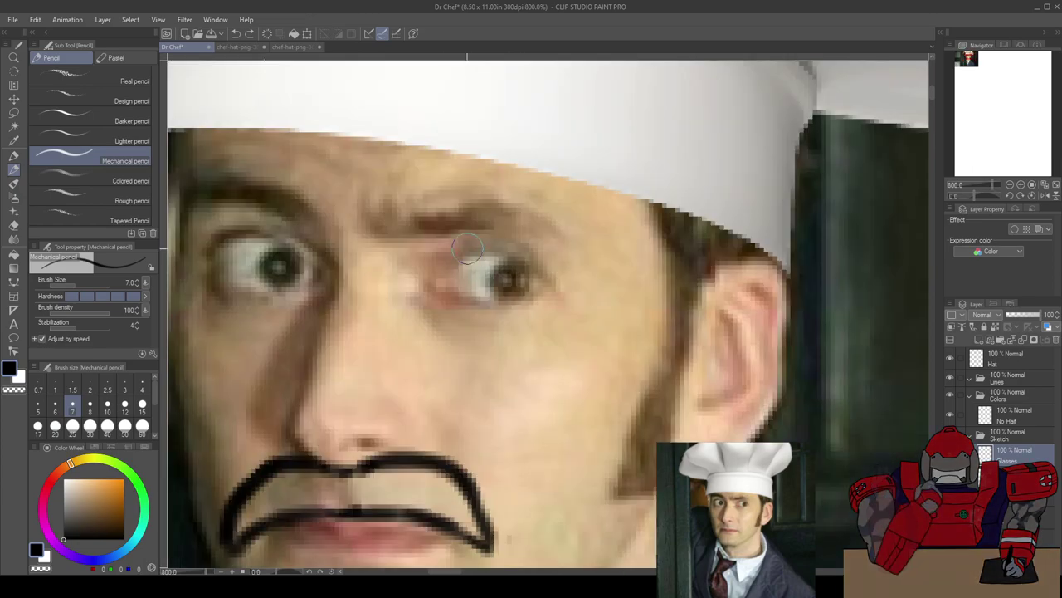
pyautogui.scroll(-2, 448, 241)
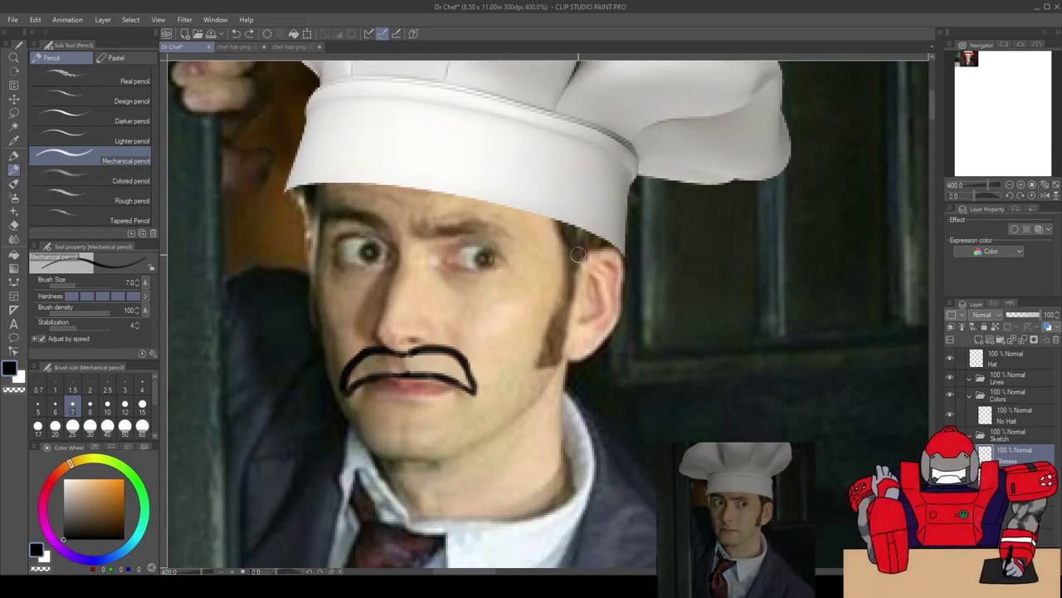
pyautogui.moveTo(584, 256); pyautogui.dragTo(522, 242)
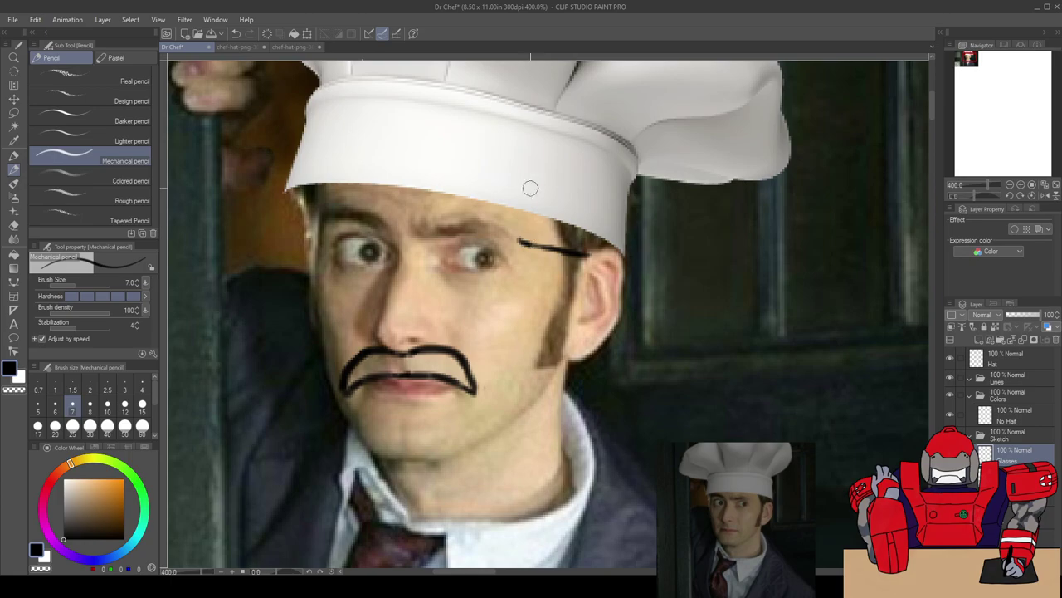
pyautogui.hotkey('ctrl', 'z')
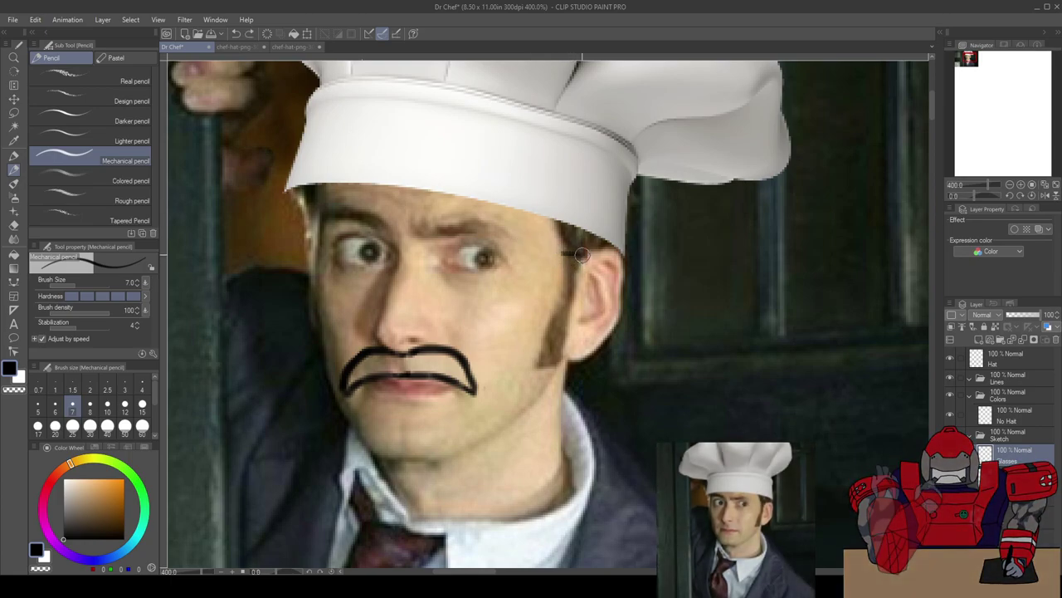
pyautogui.moveTo(575, 252)
pyautogui.mouseDown()
pyautogui.moveTo(535, 240)
pyautogui.moveTo(578, 265)
pyautogui.moveTo(550, 260)
pyautogui.mouseUp()
pyautogui.hotkey('ctrl', 'z')
pyautogui.hotkey('ctrl', 'z')
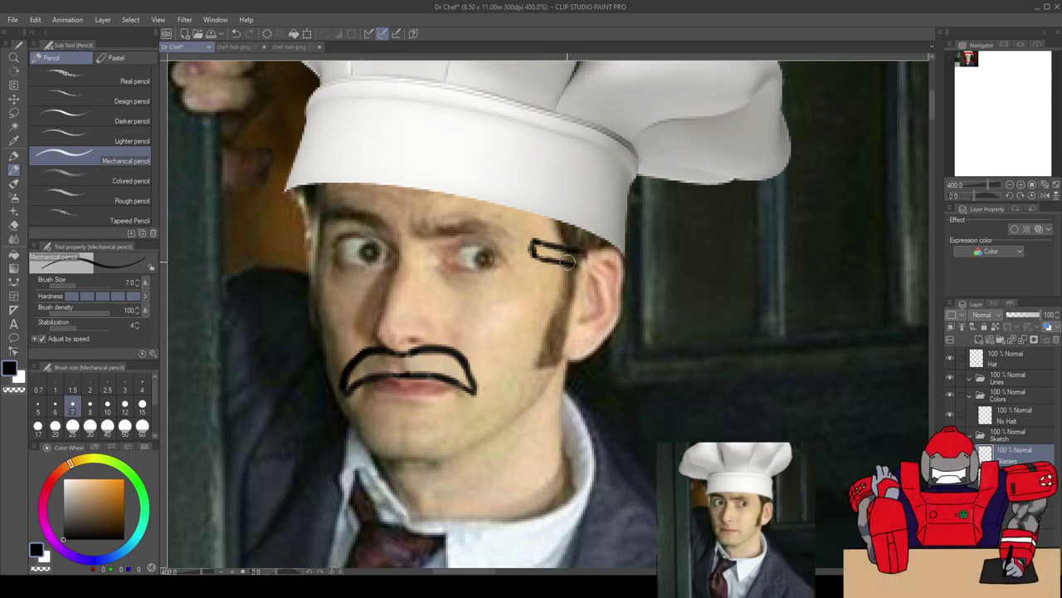
pyautogui.hotkey('ctrl', 'z')
pyautogui.hotkey('ctrl', 'z')
pyautogui.hotkey('ctrl', 'z')
pyautogui.hotkey('ctrl', 'z')
pyautogui.moveTo(584, 252)
pyautogui.mouseDown()
pyautogui.moveTo(536, 246)
pyautogui.moveTo(595, 258)
pyautogui.mouseUp()
pyautogui.hotkey('ctrl', 'z')
pyautogui.hotkey('ctrl', 'z')
pyautogui.hotkey('ctrl', 'z')
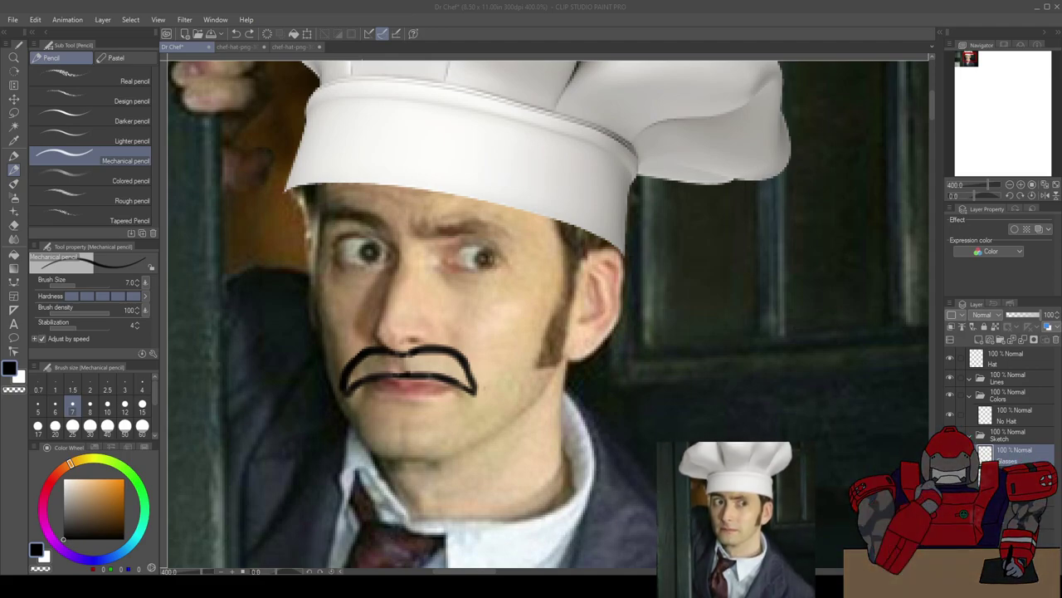
# Step: Sketch thick black rectangular glasses frames around both eyes with the Mechanical pencil, joined by a short bridge over the nose
pyautogui.hotkey('alt', 'Tab')
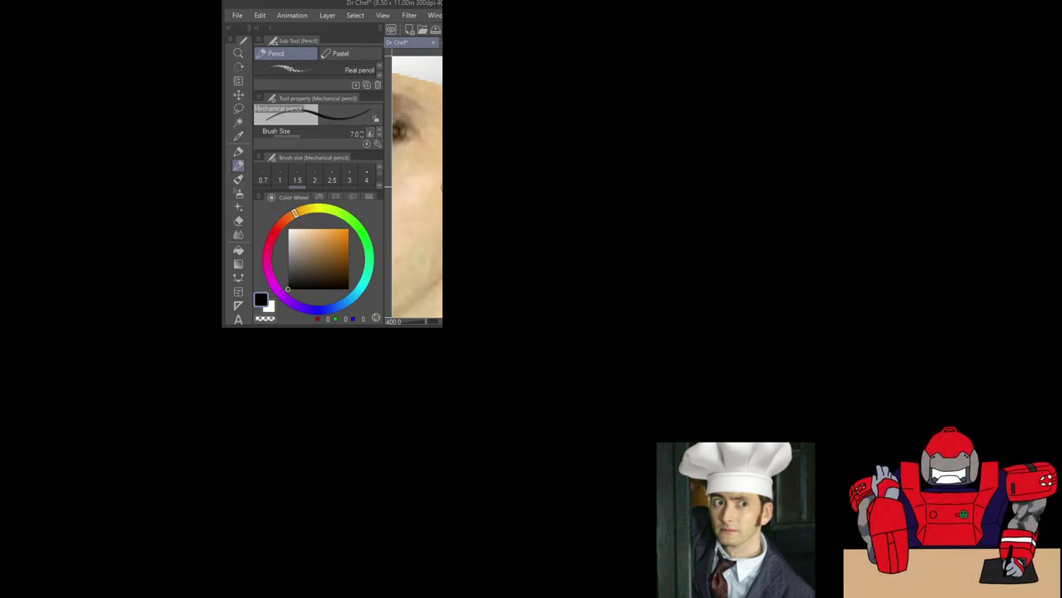
pyautogui.moveTo(512, 235)
pyautogui.mouseDown()
pyautogui.moveTo(479, 227)
pyautogui.moveTo(502, 236)
pyautogui.moveTo(445, 230)
pyautogui.moveTo(428, 240)
pyautogui.moveTo(338, 220)
pyautogui.moveTo(317, 238)
pyautogui.mouseUp()
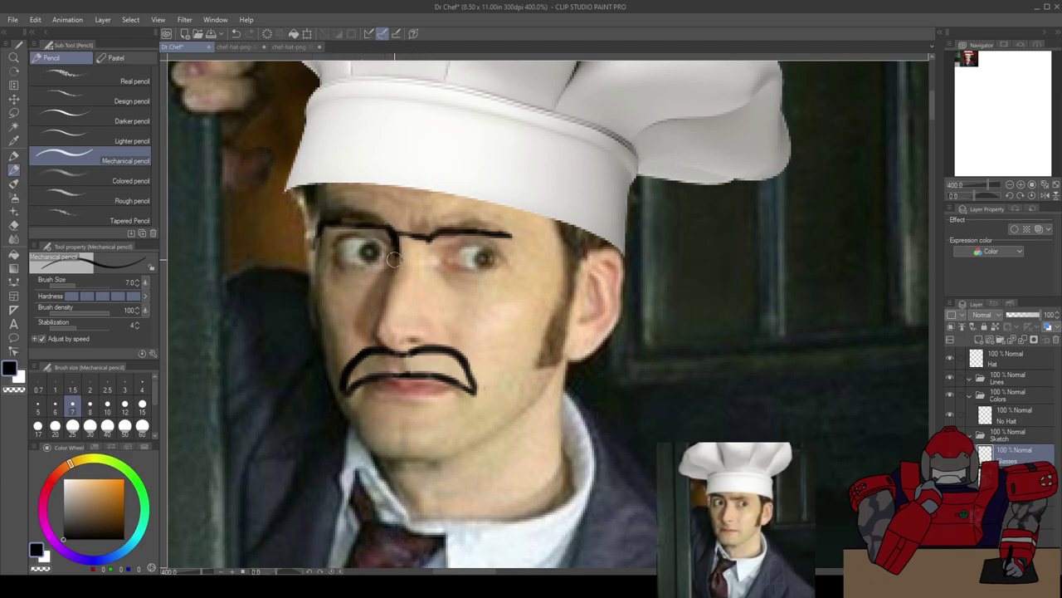
pyautogui.moveTo(388, 268)
pyautogui.mouseDown()
pyautogui.moveTo(318, 264)
pyautogui.moveTo(319, 233)
pyautogui.moveTo(316, 252)
pyautogui.moveTo(319, 227)
pyautogui.moveTo(375, 226)
pyautogui.moveTo(392, 238)
pyautogui.moveTo(388, 266)
pyautogui.moveTo(317, 259)
pyautogui.mouseUp()
pyautogui.moveTo(397, 240); pyautogui.dragTo(428, 239)
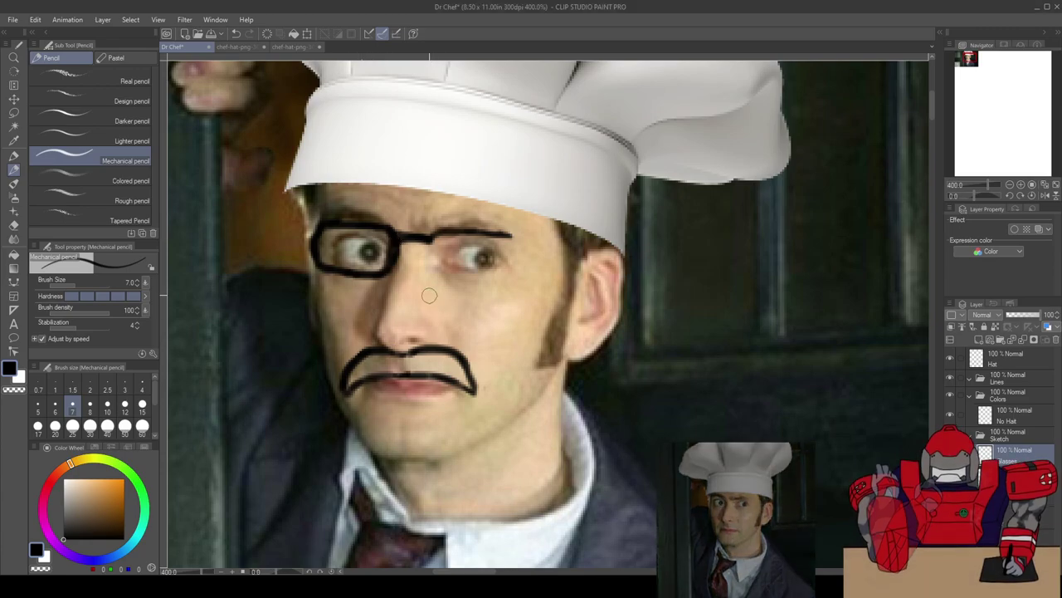
pyautogui.moveTo(391, 247)
pyautogui.mouseDown()
pyautogui.moveTo(432, 245)
pyautogui.moveTo(436, 277)
pyautogui.moveTo(499, 289)
pyautogui.mouseUp()
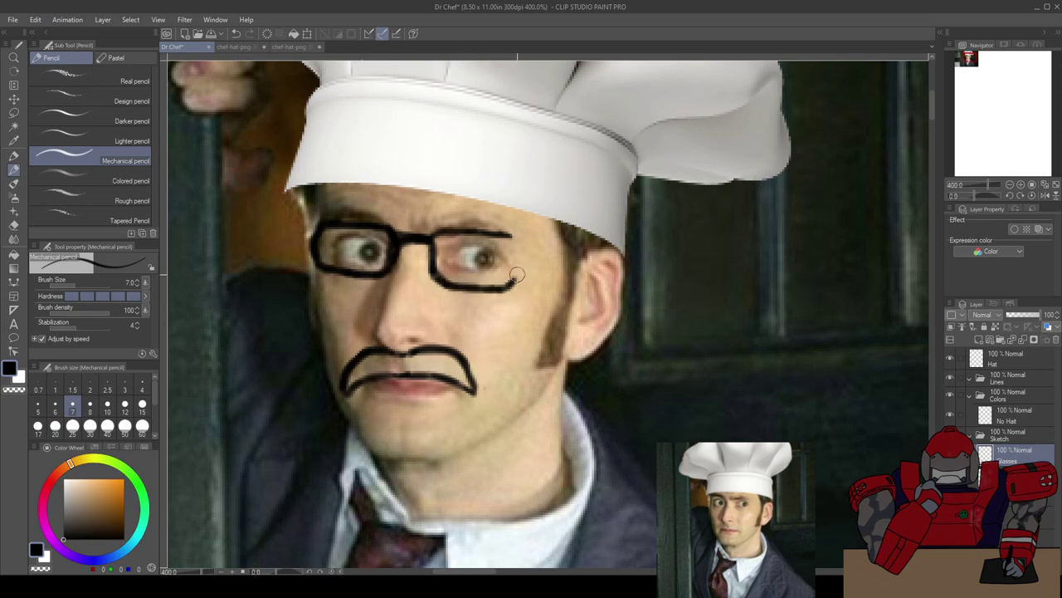
pyautogui.moveTo(508, 234)
pyautogui.mouseDown()
pyautogui.moveTo(433, 238)
pyautogui.moveTo(473, 229)
pyautogui.moveTo(513, 238)
pyautogui.moveTo(508, 280)
pyautogui.mouseUp()
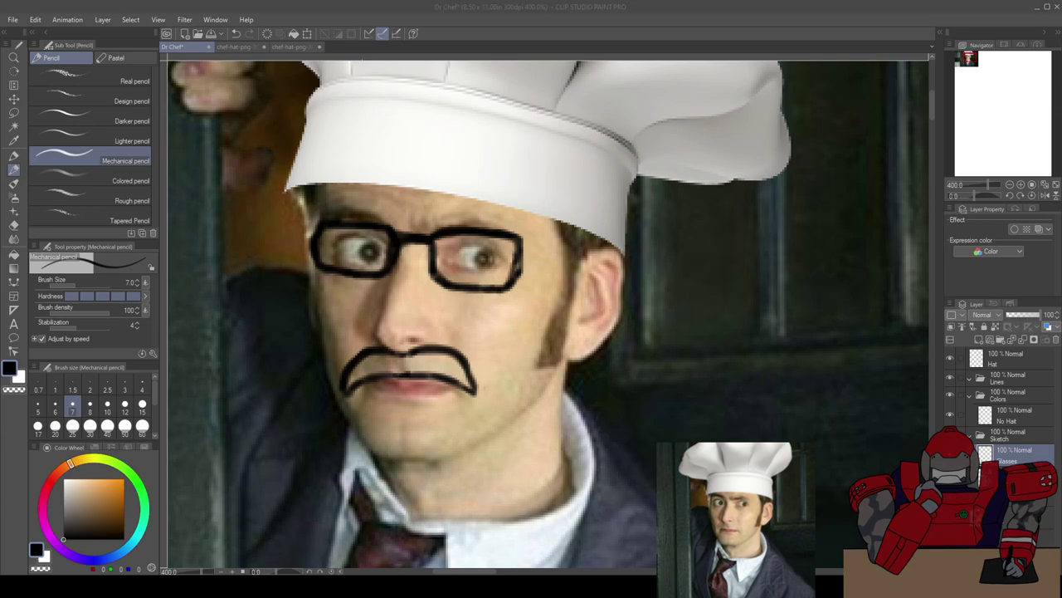
# Step: Draw the glasses' temple arm as two parallel black lines from the lens frame to the visible ear
pyautogui.moveTo(522, 239); pyautogui.dragTo(590, 253)
pyautogui.moveTo(519, 253); pyautogui.dragTo(578, 265)
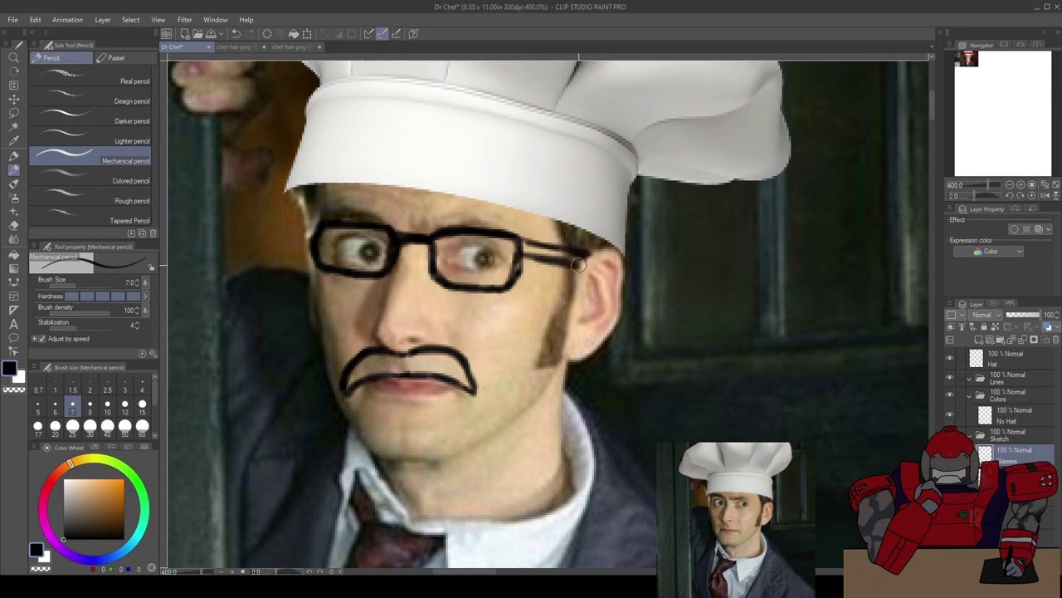
pyautogui.moveTo(525, 239); pyautogui.dragTo(581, 250)
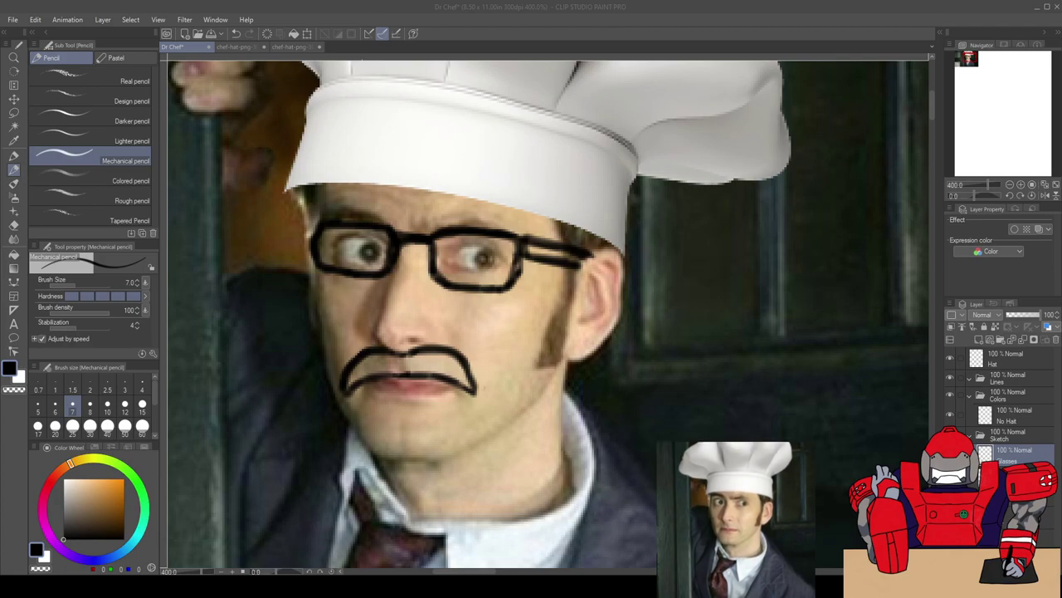
# Step: Try a slanted black stroke across the cheek below the temple arm, and undo it
pyautogui.click(492, 418)
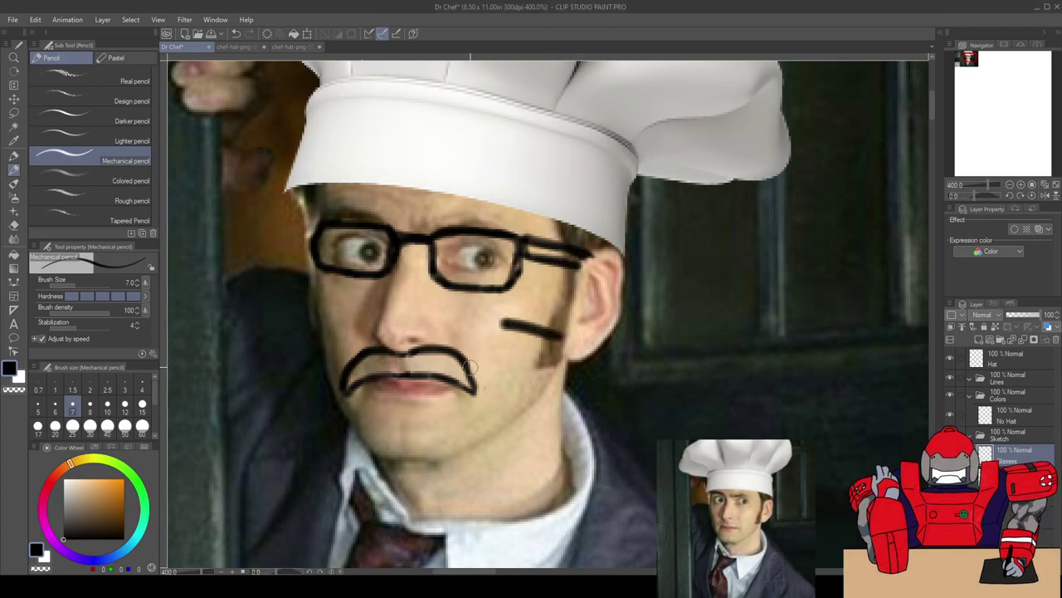
pyautogui.moveTo(558, 340); pyautogui.dragTo(513, 329)
pyautogui.hotkey('ctrl', 'z')
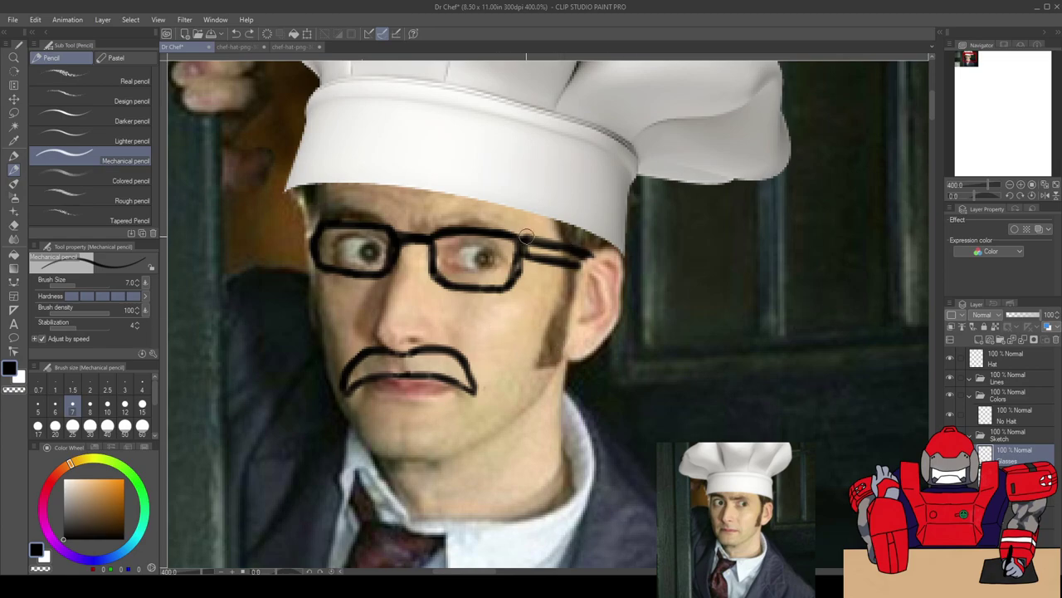
# Step: Reinforce the temple arm's upper line and add a small hinge mark at the frame's opposite outer corner
pyautogui.moveTo(585, 253); pyautogui.dragTo(524, 246)
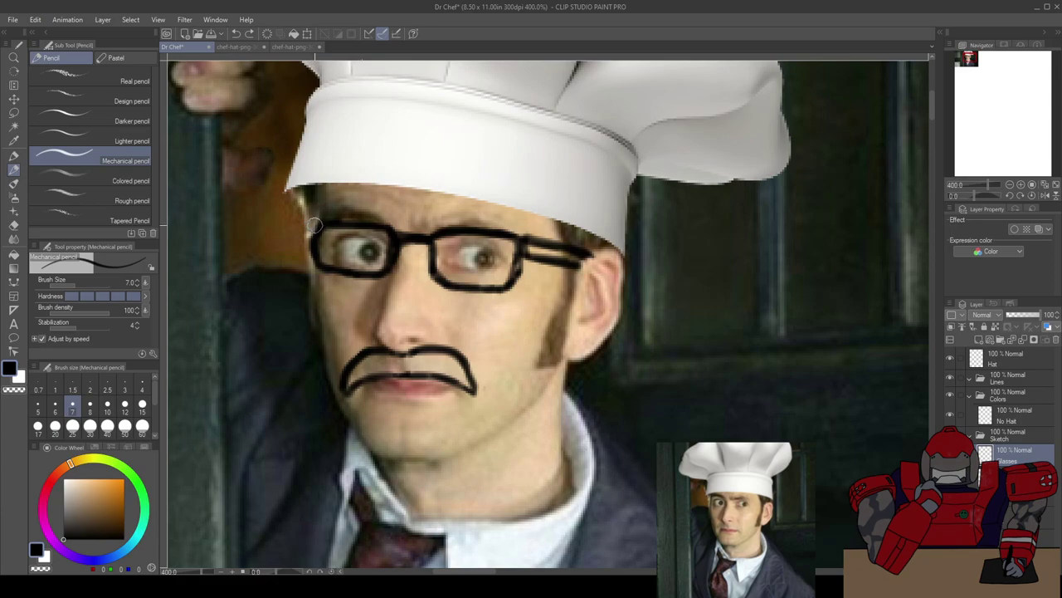
pyautogui.moveTo(310, 227); pyautogui.dragTo(307, 244)
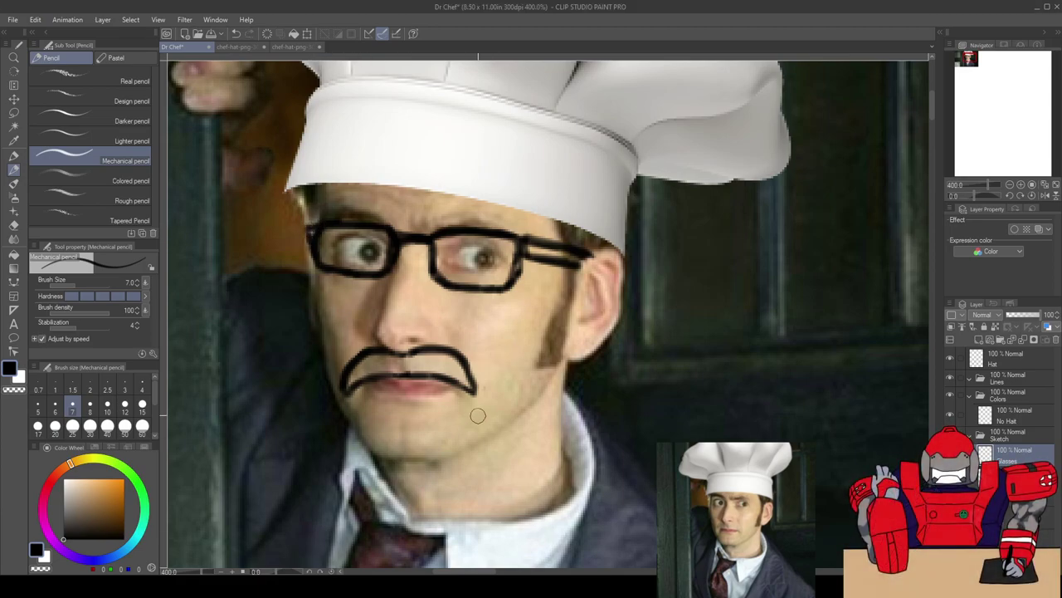
# Step: Try a small filled black half-mustache shape on the cheek, and undo it
pyautogui.moveTo(552, 377); pyautogui.dragTo(508, 375)
pyautogui.hotkey('ctrl', 'z')
pyautogui.moveTo(485, 332); pyautogui.dragTo(518, 333)
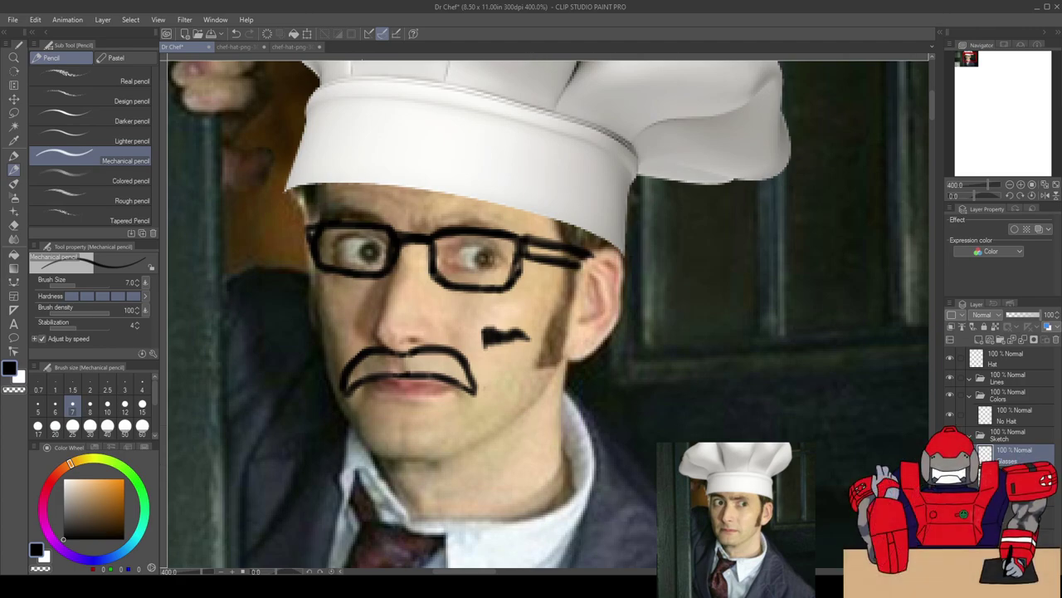
pyautogui.hotkey('ctrl', 'z')
pyautogui.hotkey('ctrl', 'z')
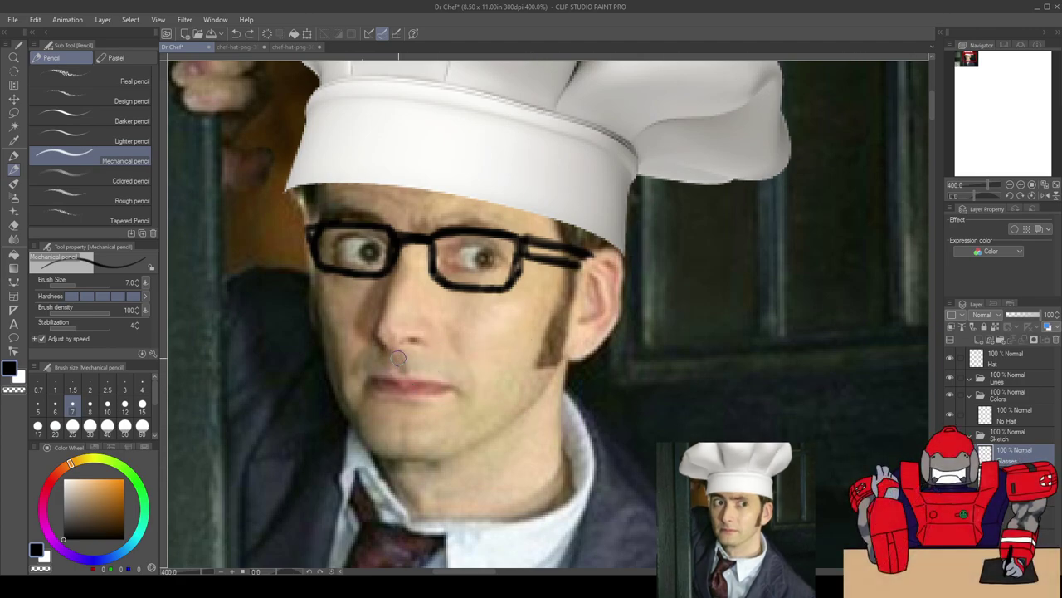
# Step: With the mustache outline hidden, paint a thin solid black mustache in two wavy halves above the upper lip
pyautogui.moveTo(411, 355)
pyautogui.mouseDown()
pyautogui.moveTo(411, 378)
pyautogui.moveTo(456, 370)
pyautogui.mouseUp()
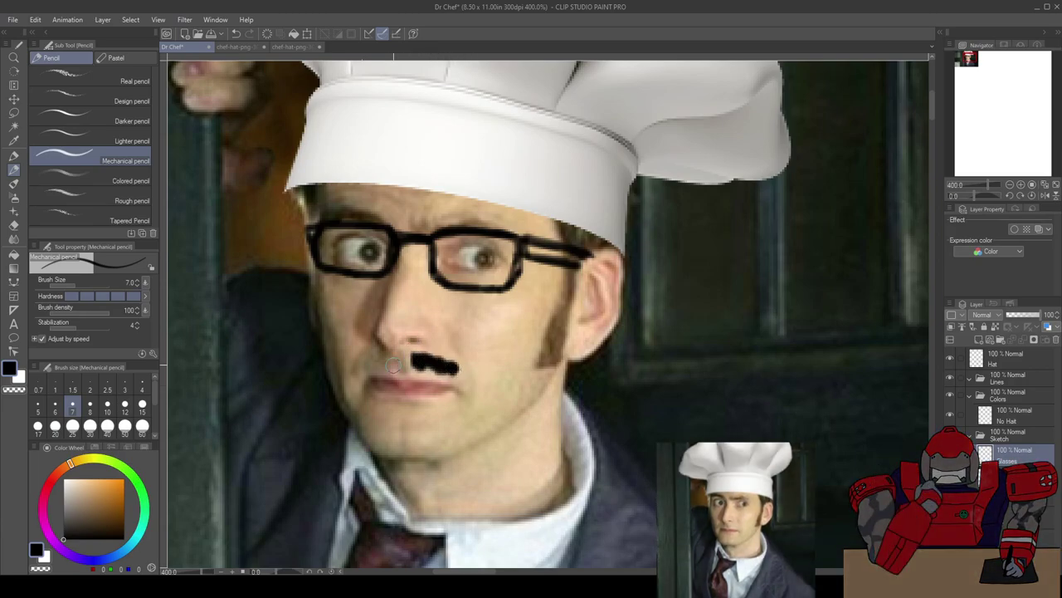
pyautogui.moveTo(381, 365); pyautogui.dragTo(356, 366)
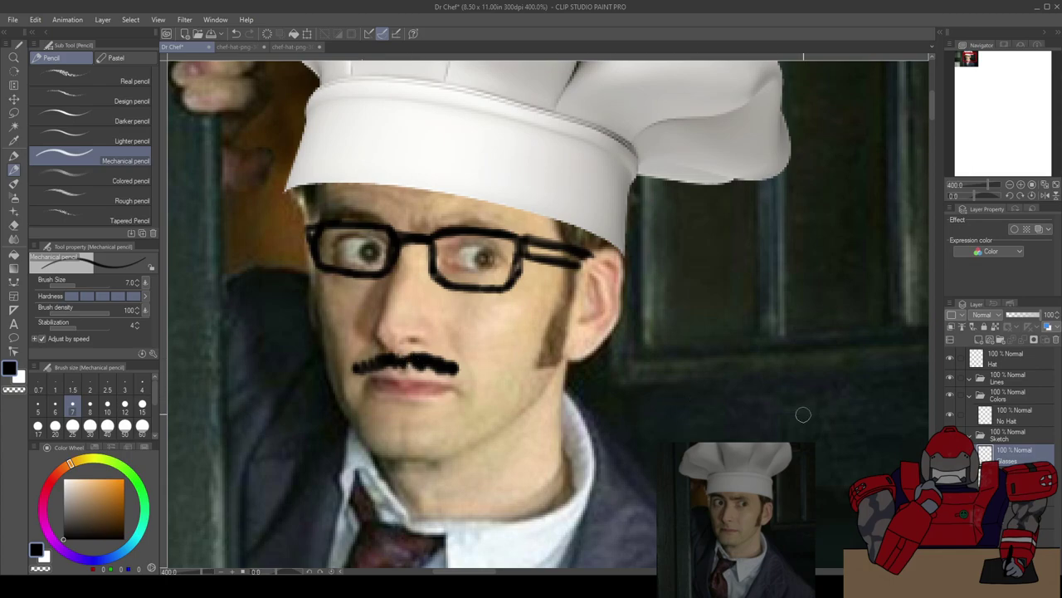
# Step: Show and hide the outlined mustache to compare it with the solid black one
pyautogui.click(949, 475)
pyautogui.click(949, 474)
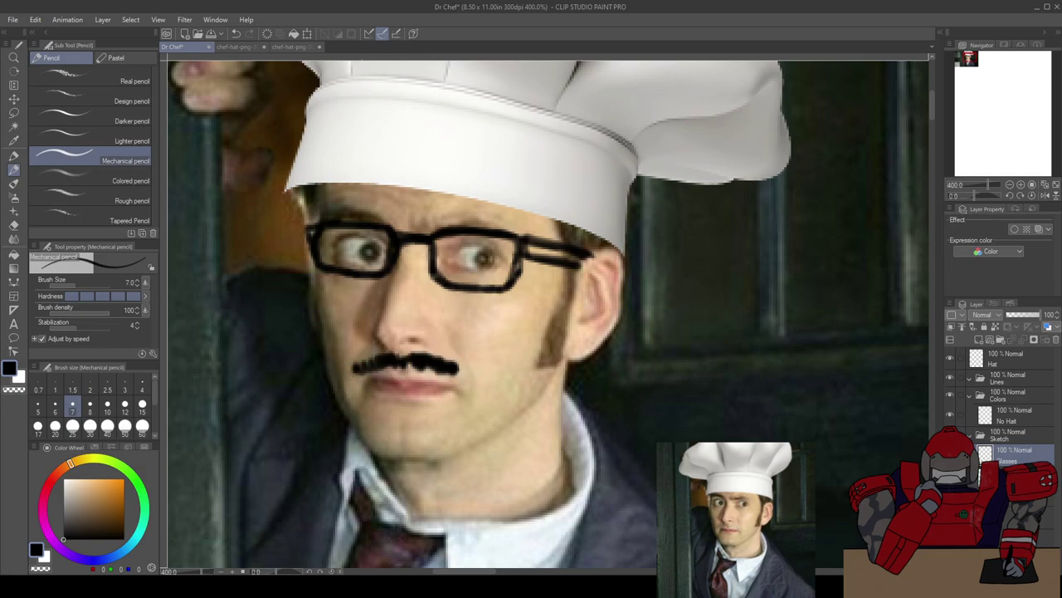
pyautogui.hotkey('ctrl', 'z')
pyautogui.hotkey('ctrl', 'y')
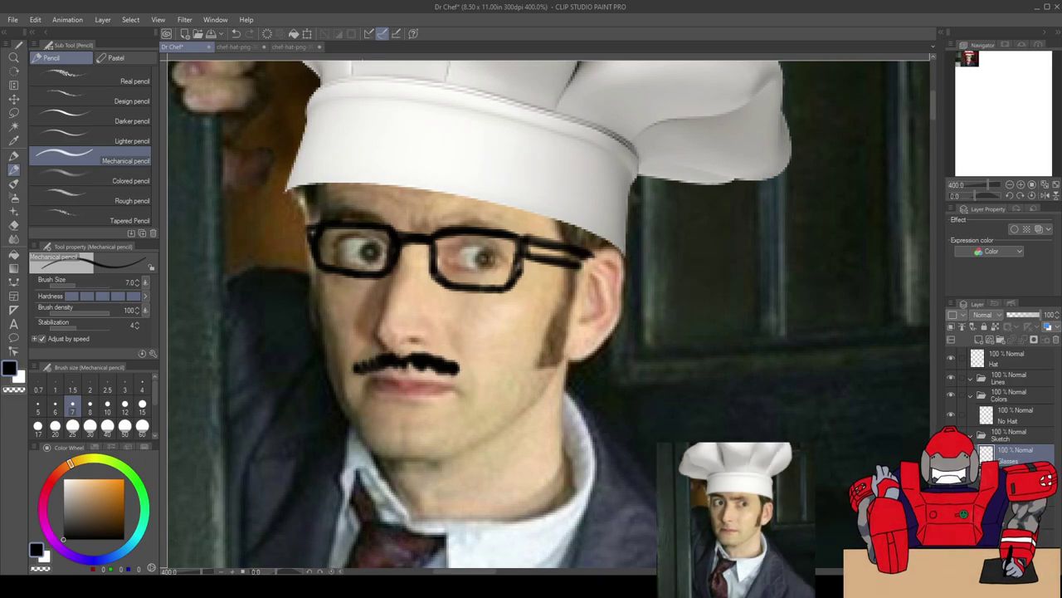
pyautogui.hotkey('ctrl', 'z')
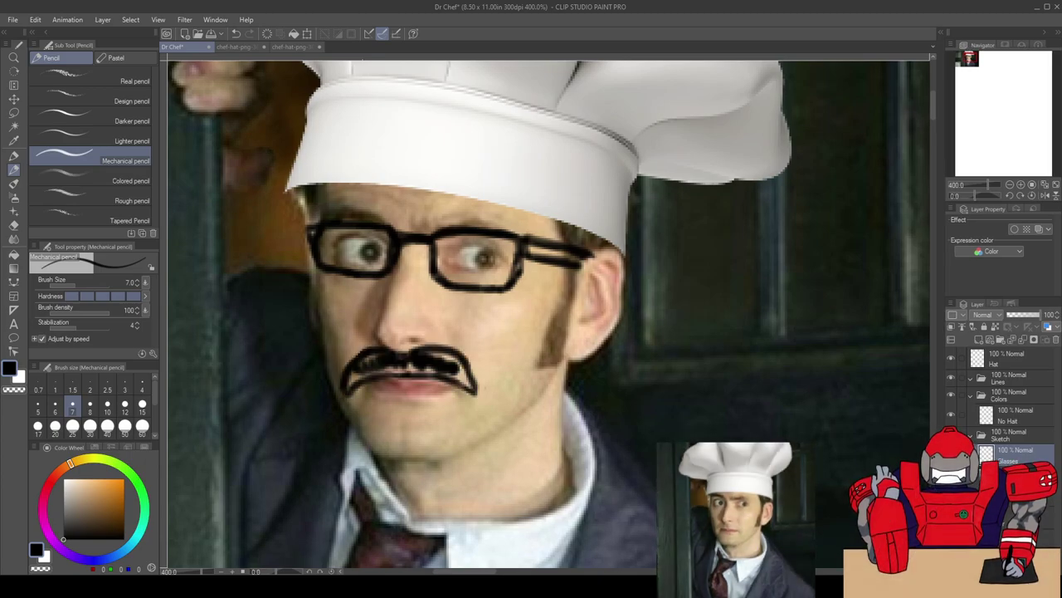
pyautogui.hotkey('ctrl', 'y')
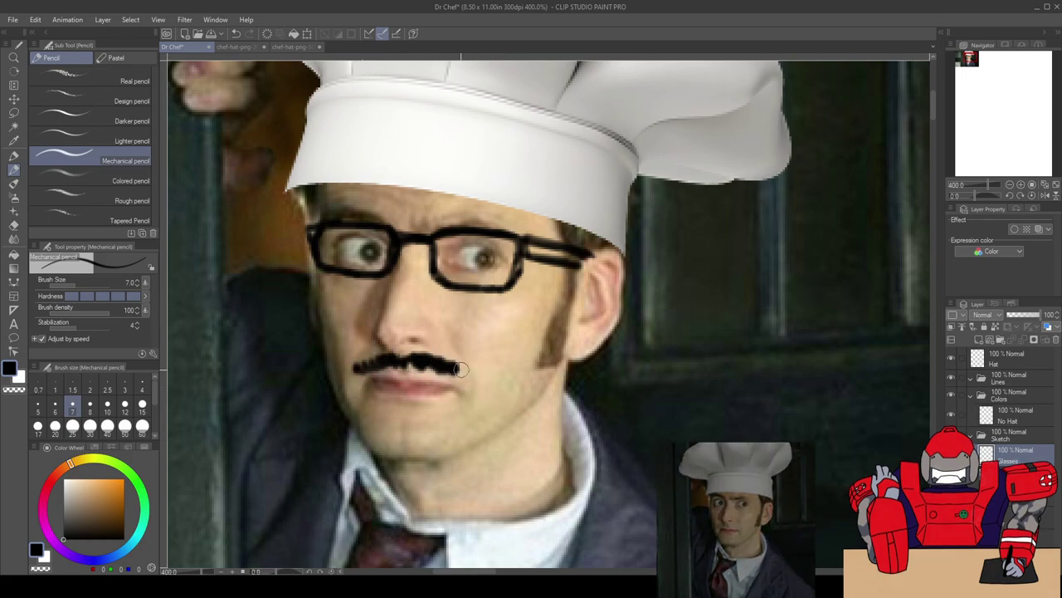
# Step: Try a curled black half-mustache with a thick end beside the chin, and undo its strokes
pyautogui.moveTo(519, 393)
pyautogui.mouseDown()
pyautogui.moveTo(513, 407)
pyautogui.moveTo(474, 390)
pyautogui.moveTo(433, 408)
pyautogui.mouseUp()
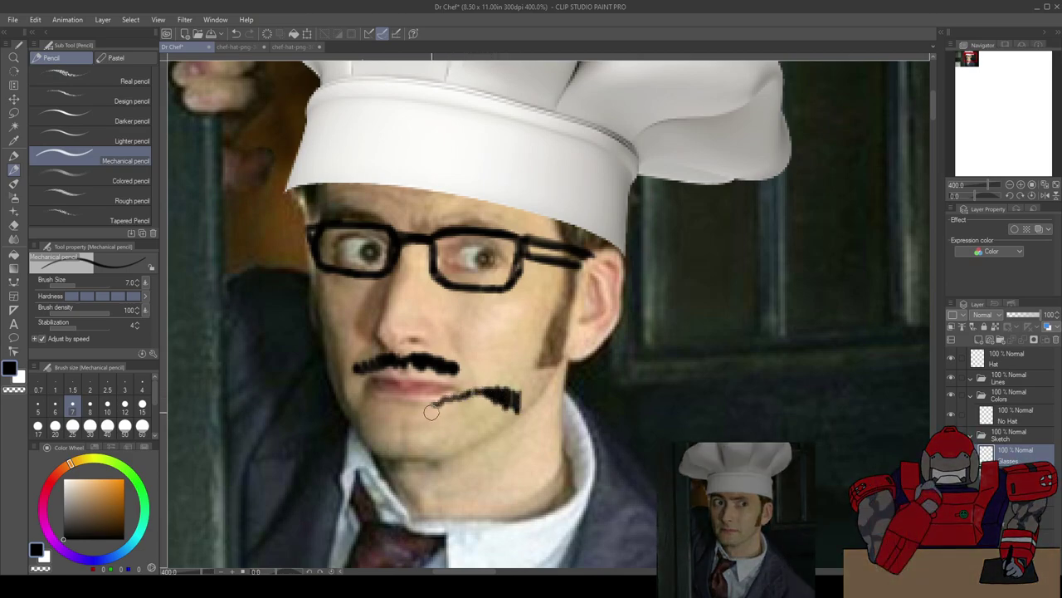
pyautogui.hotkey('ctrl', 'z')
pyautogui.hotkey('ctrl', 'z')
pyautogui.hotkey('ctrl', 'z')
pyautogui.hotkey('ctrl', 'z')
pyautogui.hotkey('ctrl', 'z')
pyautogui.hotkey('ctrl', 'z')
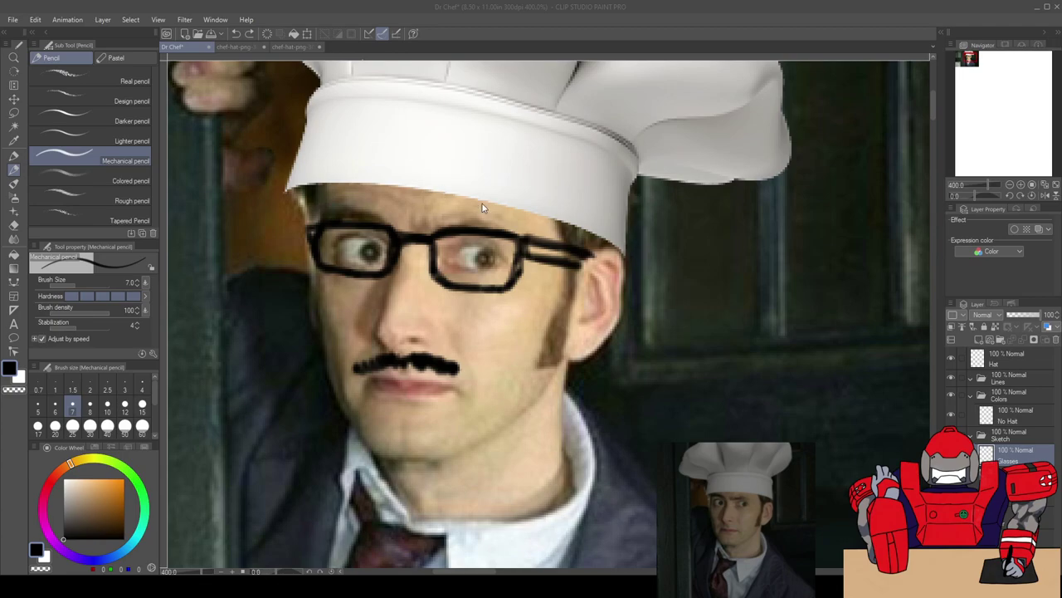
# Step: Open groucho.png, copy the whole image and paste it into the Dr Chef document
pyautogui.doubleClick(473, 310)
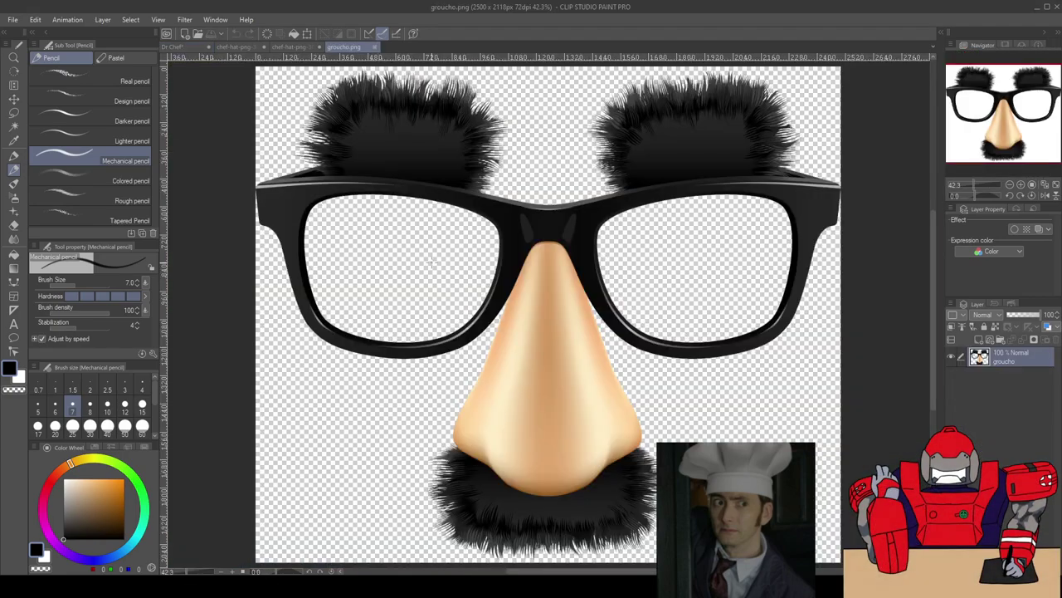
pyautogui.hotkey('ctrl', 'a')
pyautogui.click(35, 19)
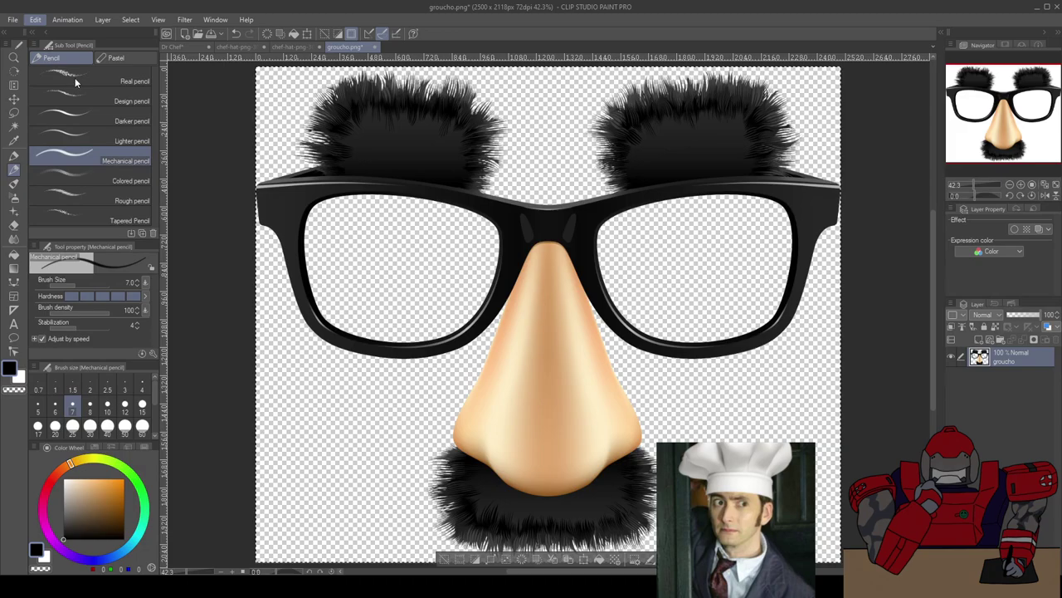
pyautogui.click(174, 47)
pyautogui.hotkey('ctrl', 'v')
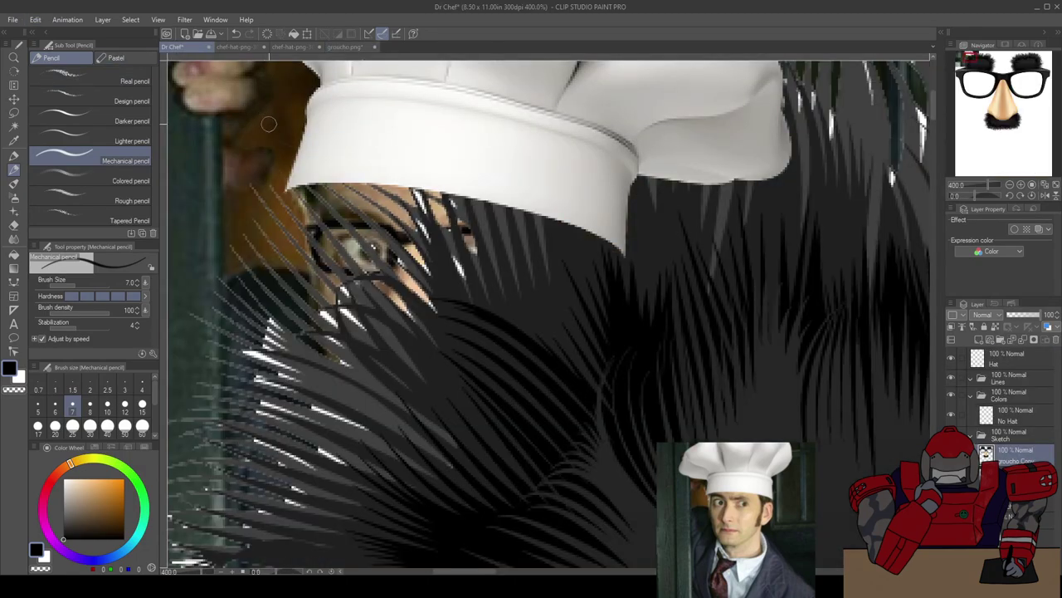
# Step: Scale the pasted Groucho disguise down and bring it towards the man's head
pyautogui.scroll(-4, 382, 216)
pyautogui.hotkey('ctrl', 't')
pyautogui.moveTo(200, 151); pyautogui.dragTo(639, 522)
pyautogui.moveTo(655, 531); pyautogui.dragTo(656, 485)
pyautogui.moveTo(683, 521); pyautogui.dragTo(281, 186)
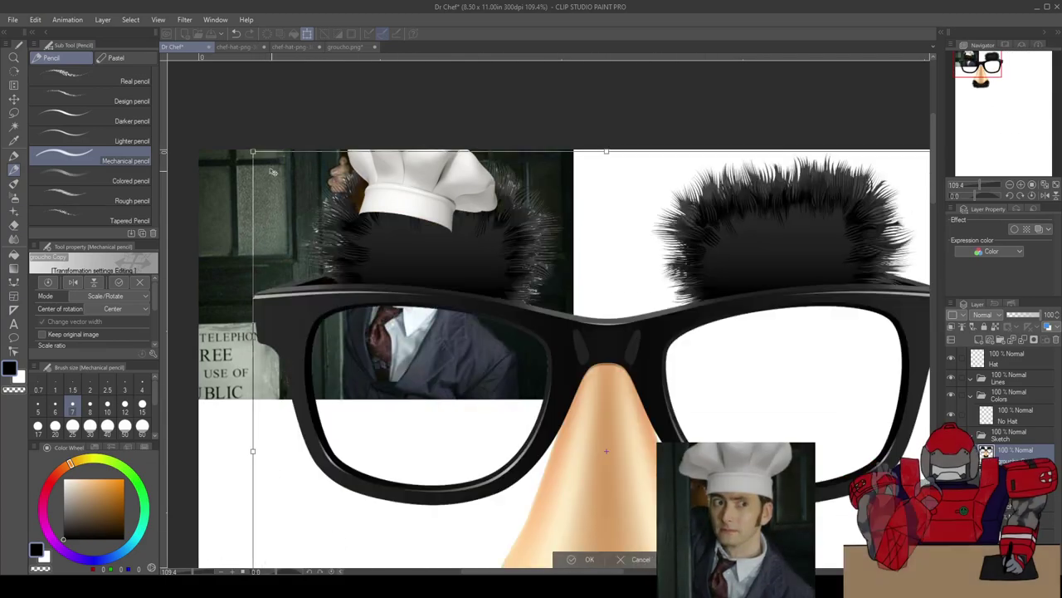
pyautogui.moveTo(252, 152); pyautogui.dragTo(638, 478)
# Step: Resize and position the Groucho disguise so its glasses, nose and mustache fit over the man's face, and apply the transform
pyautogui.moveTo(361, 153); pyautogui.dragTo(377, 235)
pyautogui.moveTo(394, 274); pyautogui.dragTo(351, 227)
pyautogui.moveTo(333, 188); pyautogui.dragTo(370, 224)
pyautogui.moveTo(398, 258); pyautogui.dragTo(376, 235)
pyautogui.moveTo(347, 196); pyautogui.dragTo(355, 204)
pyautogui.moveTo(380, 237); pyautogui.dragTo(376, 238)
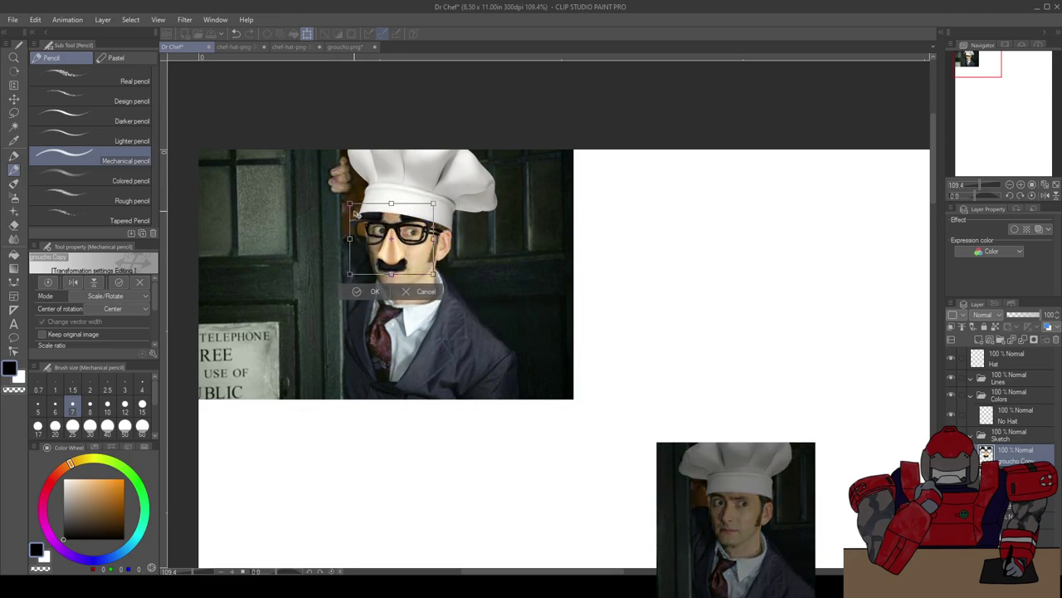
pyautogui.moveTo(349, 204); pyautogui.dragTo(357, 210)
pyautogui.moveTo(393, 240); pyautogui.dragTo(390, 234)
pyautogui.moveTo(354, 268); pyautogui.dragTo(356, 265)
pyautogui.click(366, 284)
pyautogui.scroll(3, 374, 332)
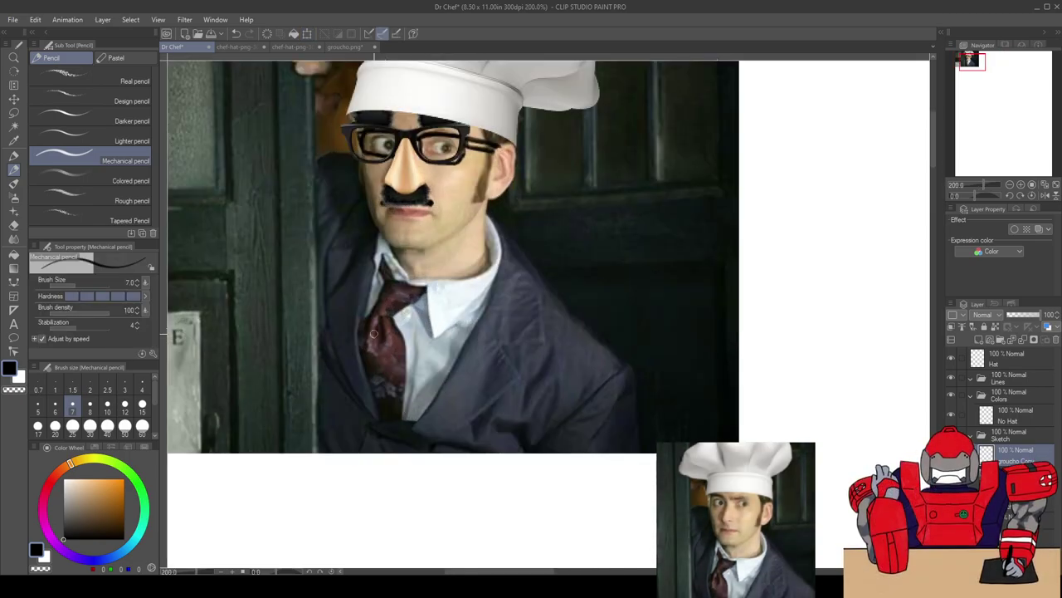
pyautogui.moveTo(374, 333); pyautogui.dragTo(389, 408)
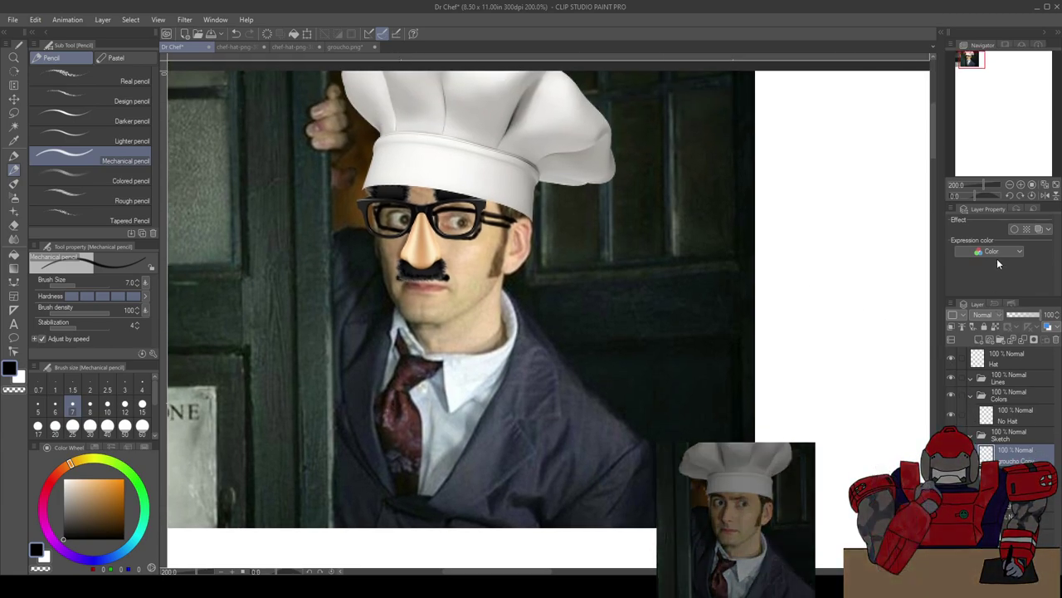
# Step: Undo the pasted Groucho disguise, comparing the face with and without it
pyautogui.hotkey('ctrl', 'z')
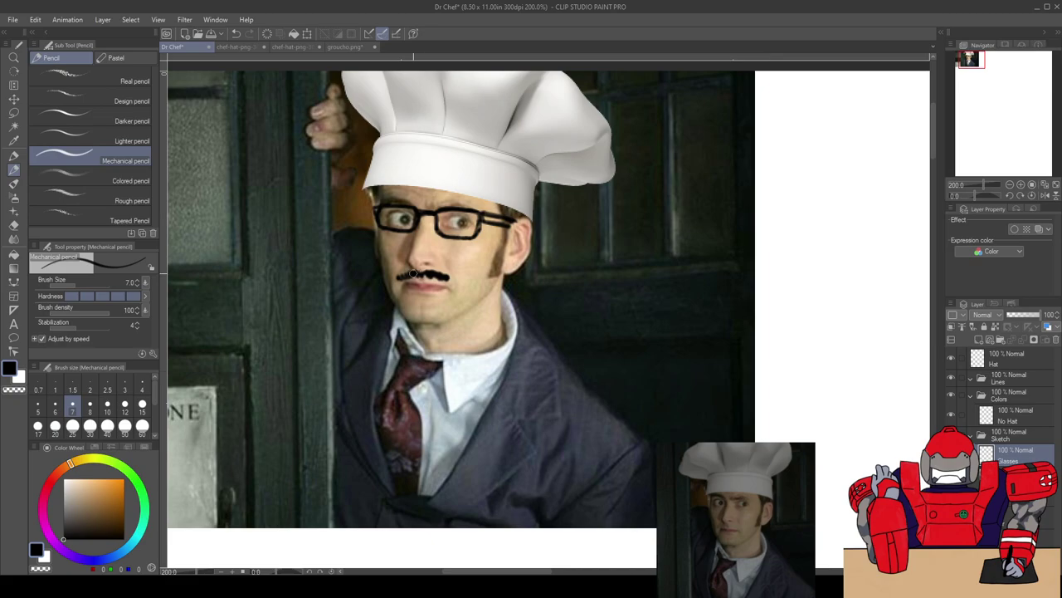
pyautogui.scroll(2, 408, 281)
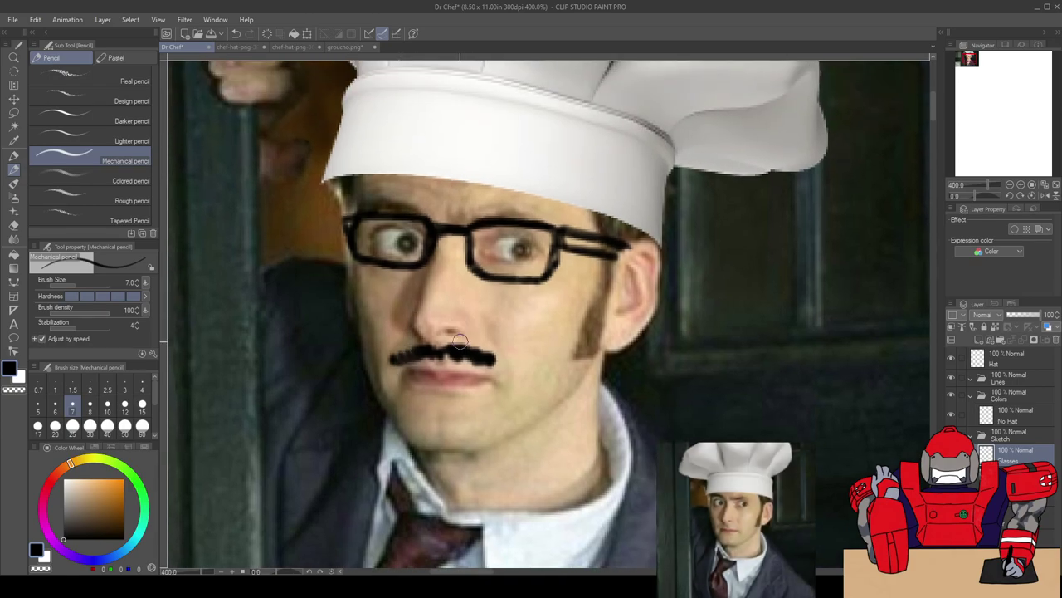
pyautogui.hotkey('ctrl', 'y')
pyautogui.hotkey('ctrl', 'z')
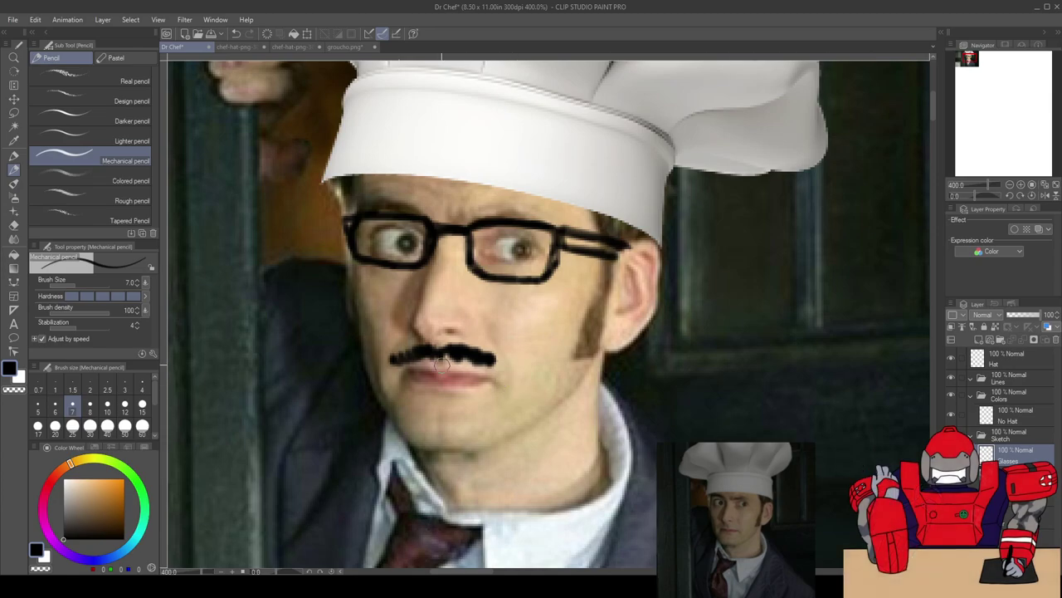
# Step: Erase the solid black mustache above the upper lip with the Hard eraser at size 10 and show the outlined mustache again
pyautogui.press('e')
pyautogui.moveTo(390, 357); pyautogui.dragTo(498, 360)
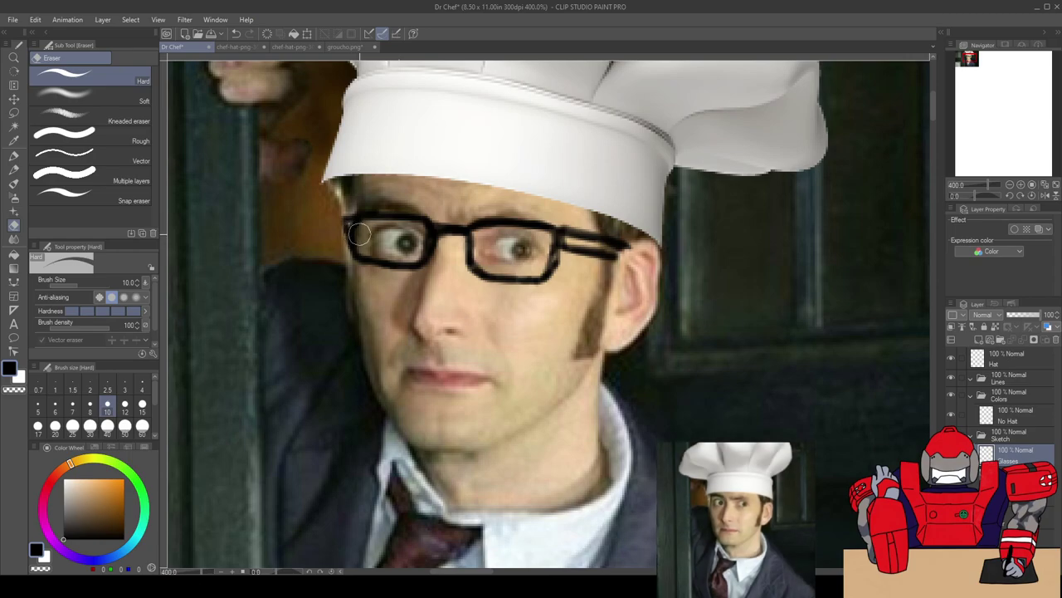
pyautogui.scroll(-3, 390, 224)
pyautogui.scroll(1, 390, 224)
pyautogui.scroll(-2, 390, 224)
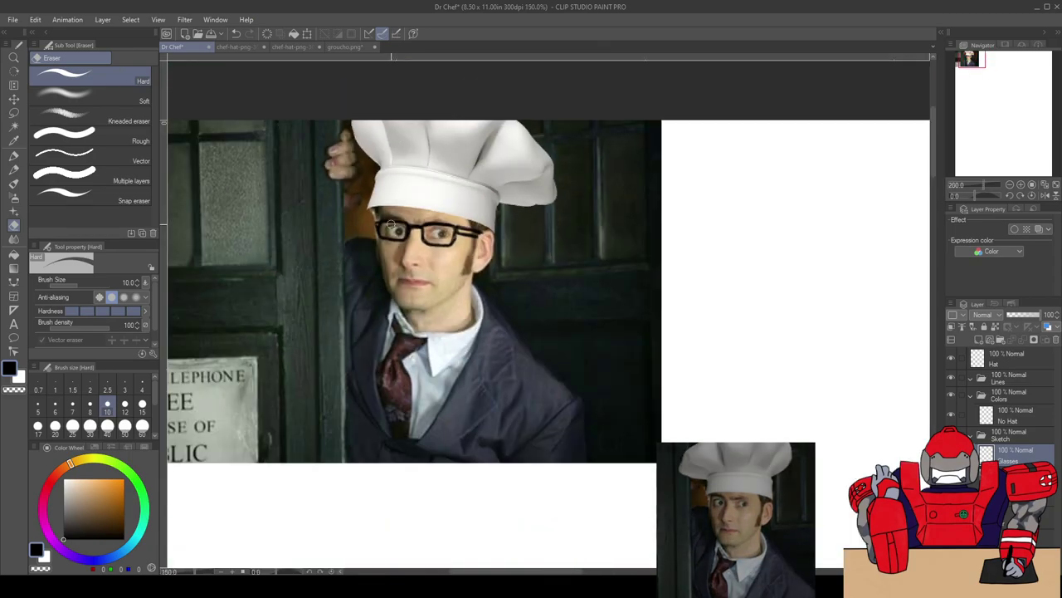
pyautogui.scroll(4, 392, 228)
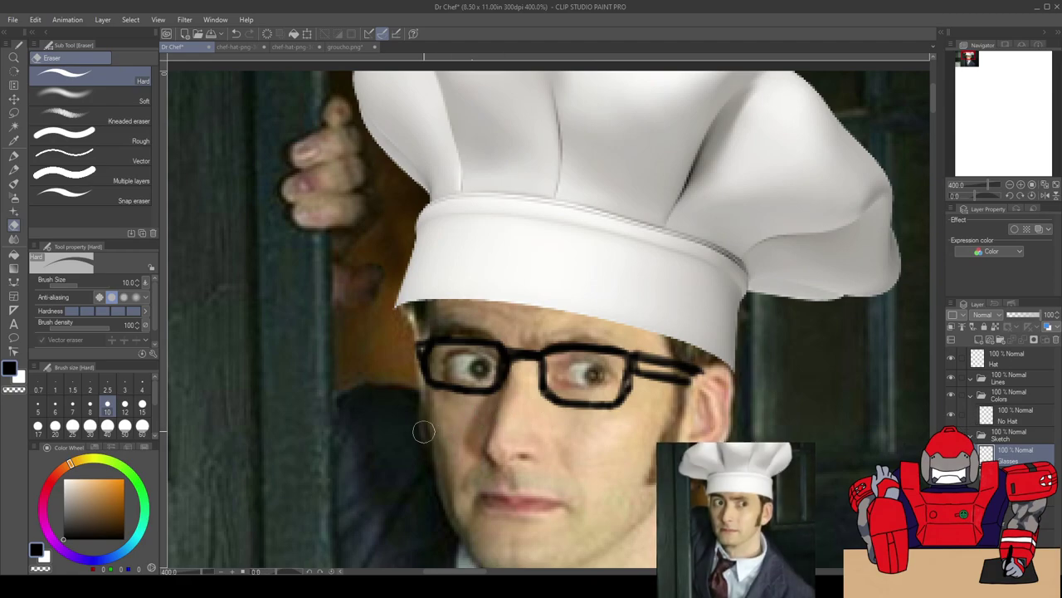
pyautogui.scroll(-2, 425, 433)
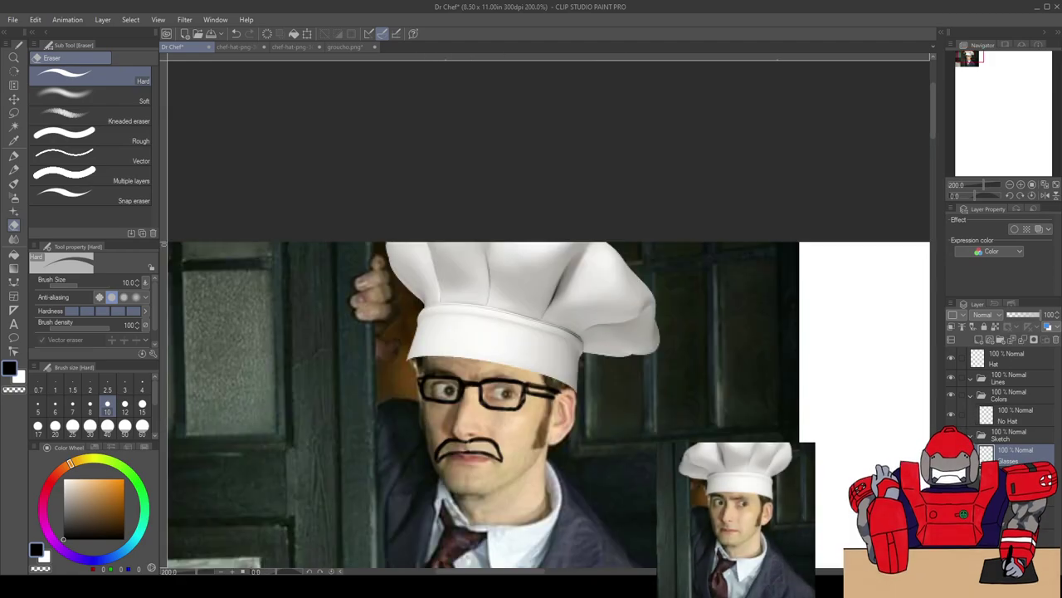
# Step: Lock the sketch layer's transparent pixels and set the drawing colour to a medium blue with RGB 8, 74, 157
pyautogui.click(995, 327)
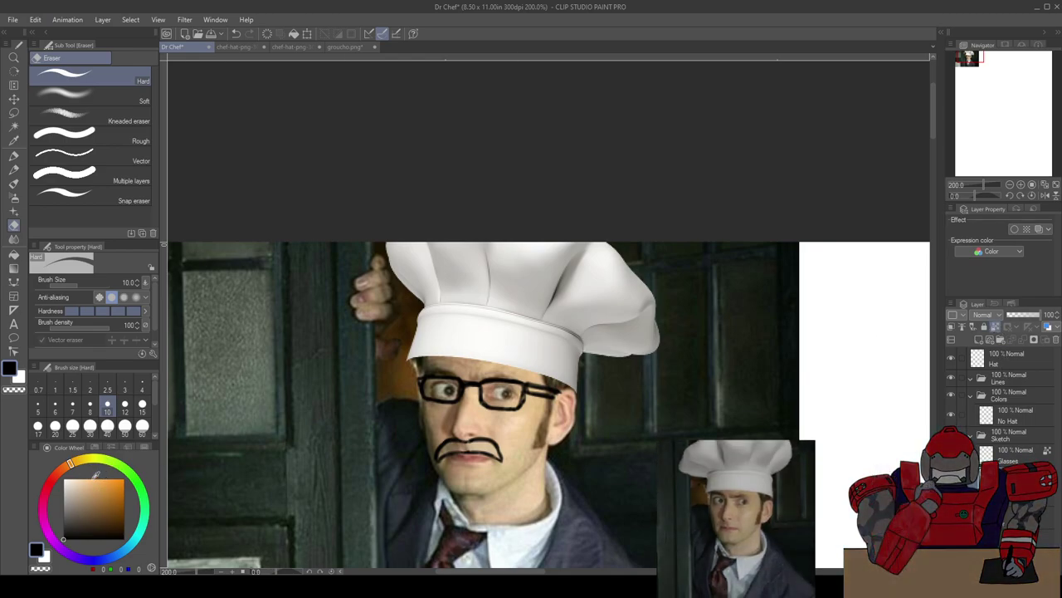
pyautogui.click(122, 556)
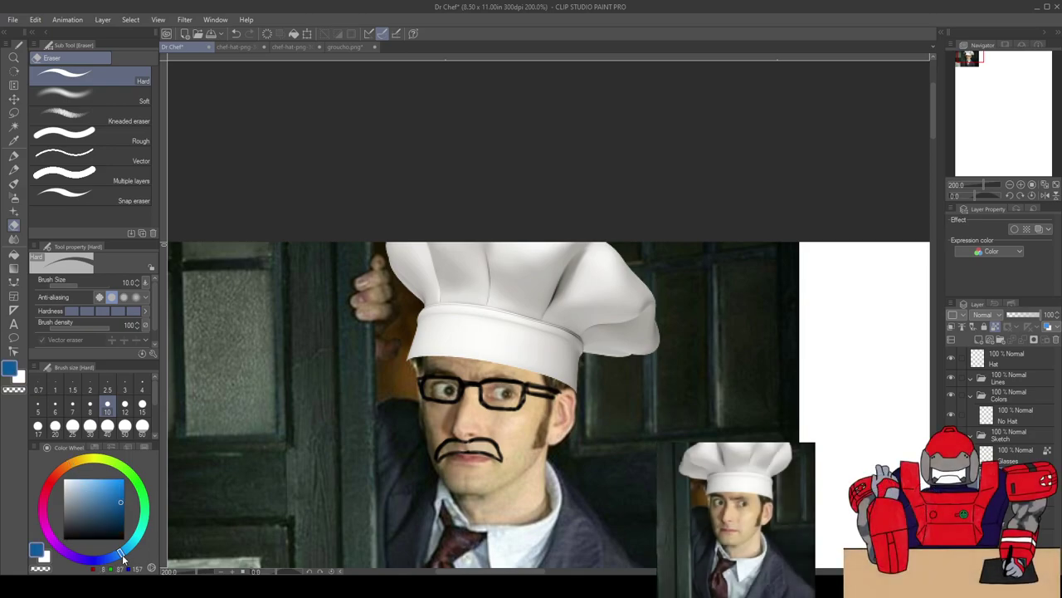
pyautogui.scroll(3, 353, 461)
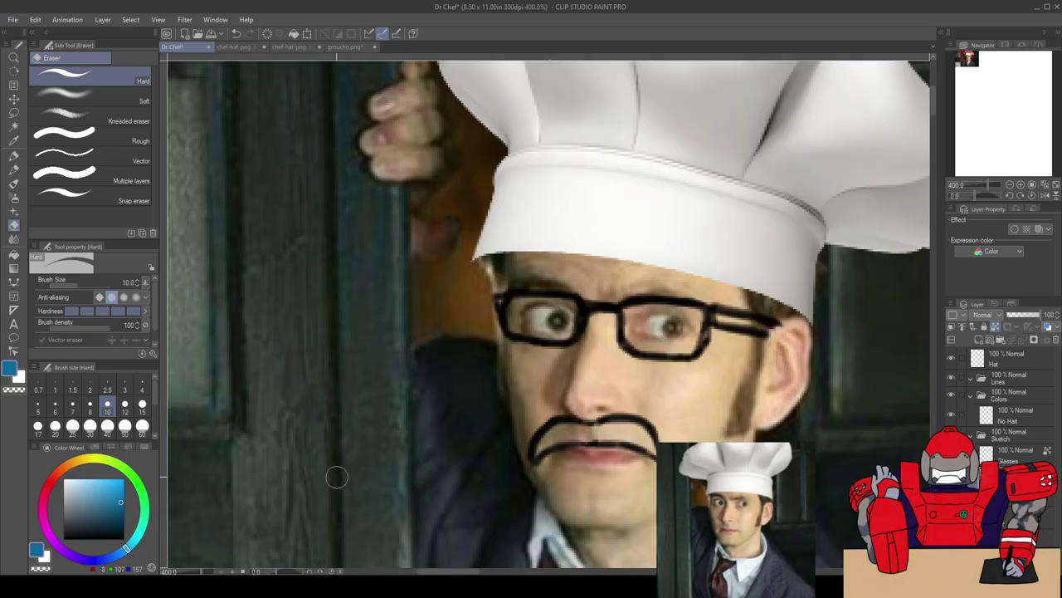
pyautogui.scroll(-2, 370, 467)
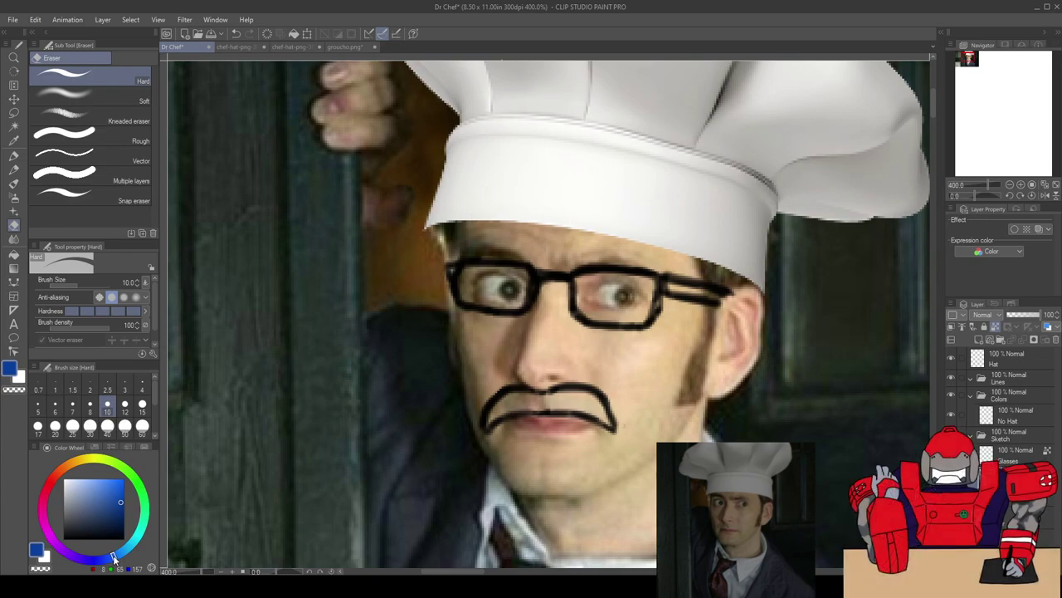
pyautogui.scroll(-2, 369, 467)
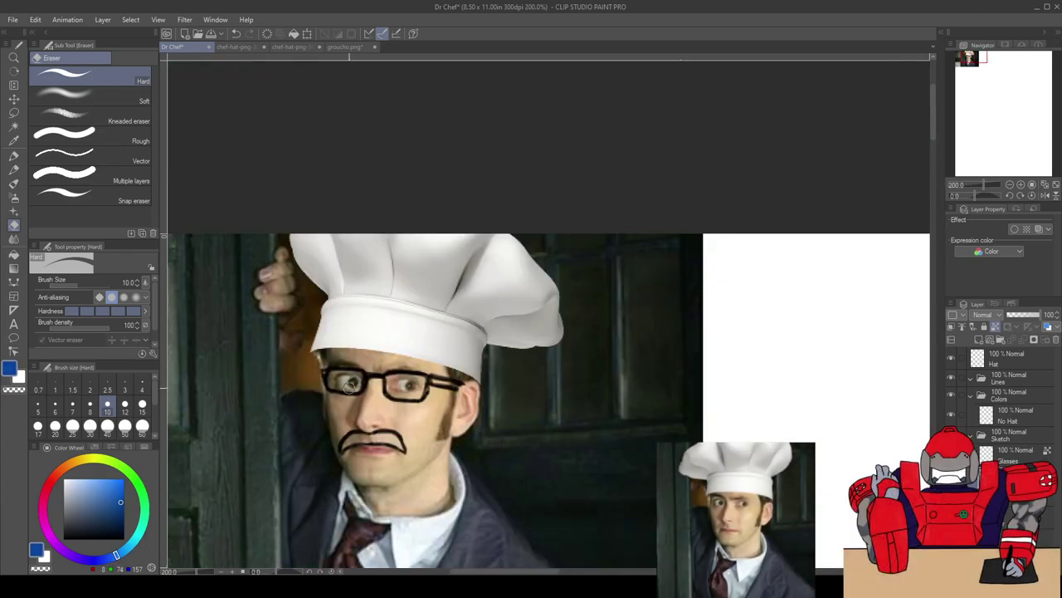
pyautogui.moveTo(369, 352); pyautogui.dragTo(393, 331)
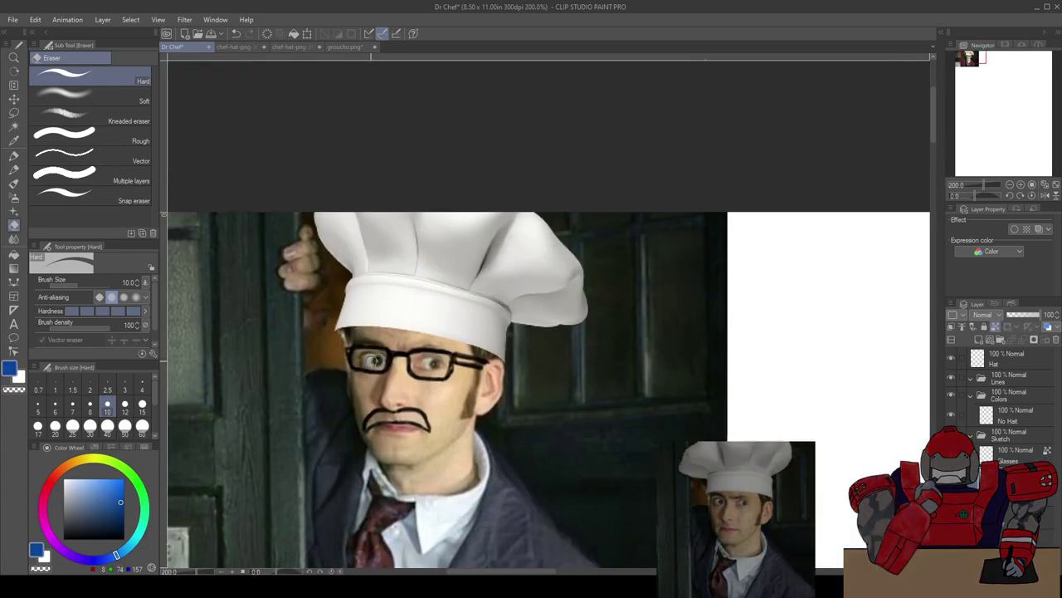
# Step: Recolour the mustache outline and the glasses sketch blue with the Fill-in-mono pen at size 25
pyautogui.press('p')
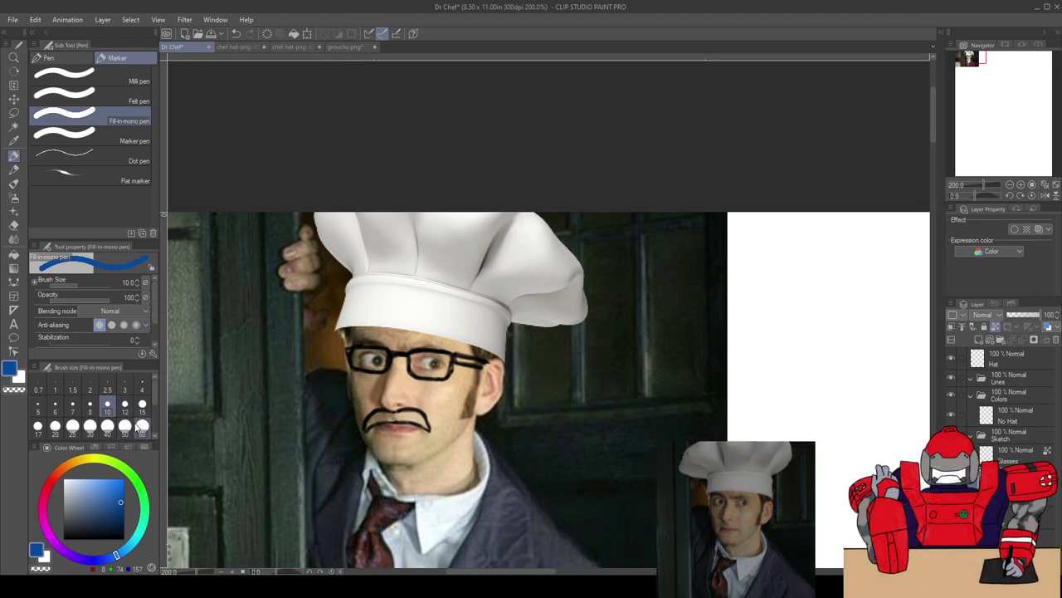
pyautogui.click(72, 426)
pyautogui.moveTo(380, 419)
pyautogui.mouseDown()
pyautogui.moveTo(415, 428)
pyautogui.moveTo(422, 417)
pyautogui.mouseUp()
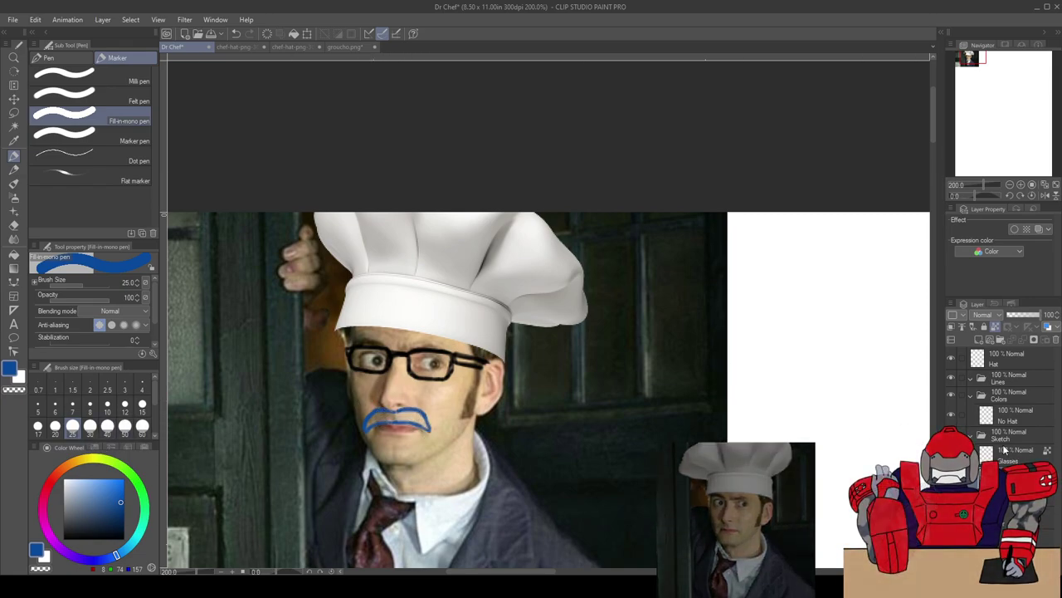
pyautogui.moveTo(351, 365); pyautogui.dragTo(381, 374)
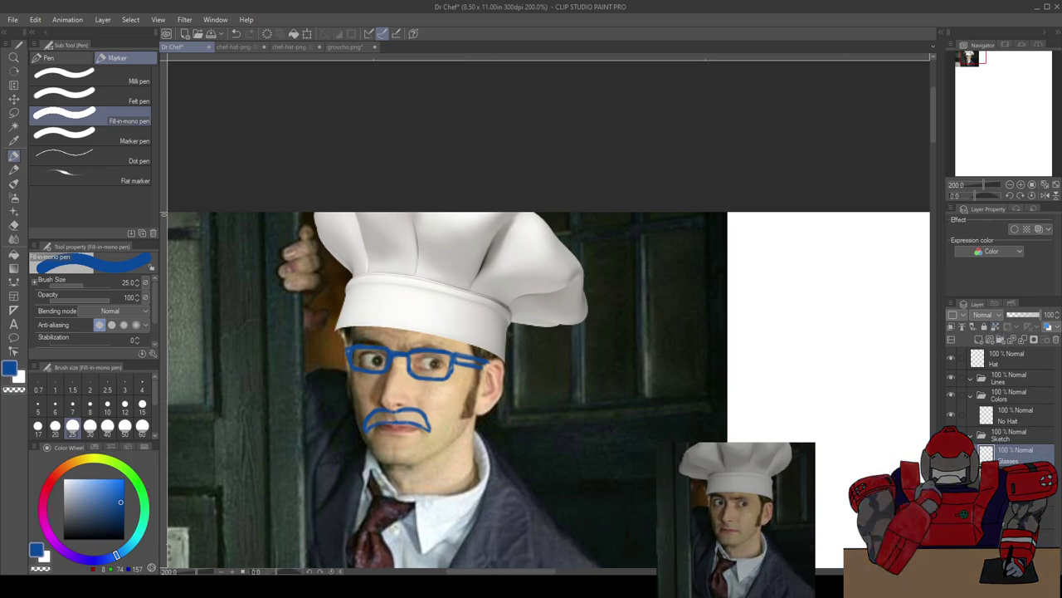
pyautogui.click(996, 326)
# Step: Add two new layers inside the Lines folder and name them Stache 1 and Stache 2
pyautogui.click(1024, 415)
pyautogui.click(1022, 365)
pyautogui.click(1020, 380)
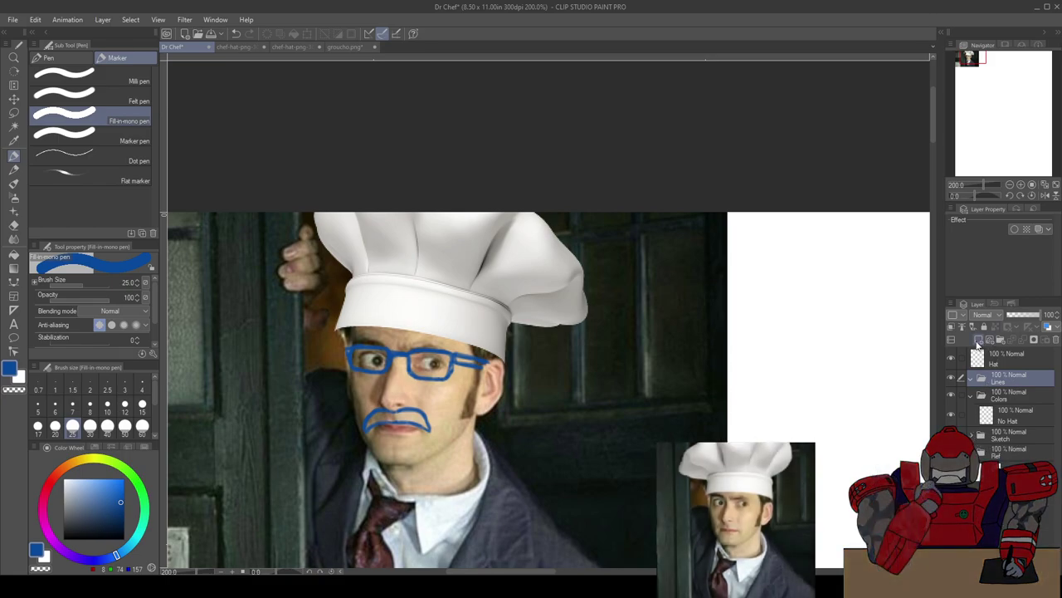
pyautogui.click(978, 340)
pyautogui.click(978, 340)
pyautogui.click(1012, 425)
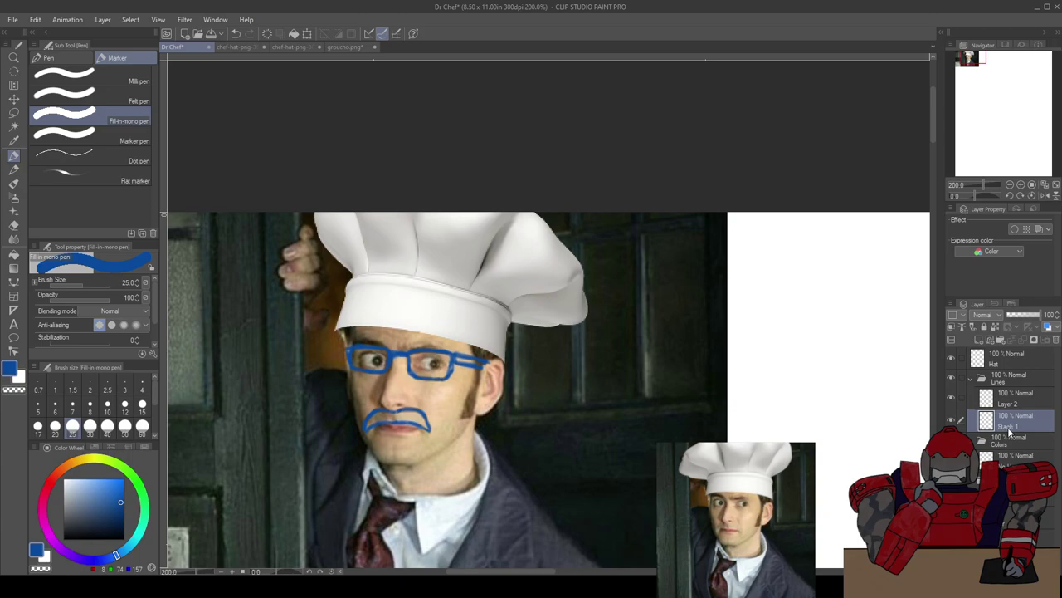
pyautogui.click(1008, 404)
pyautogui.press('e')
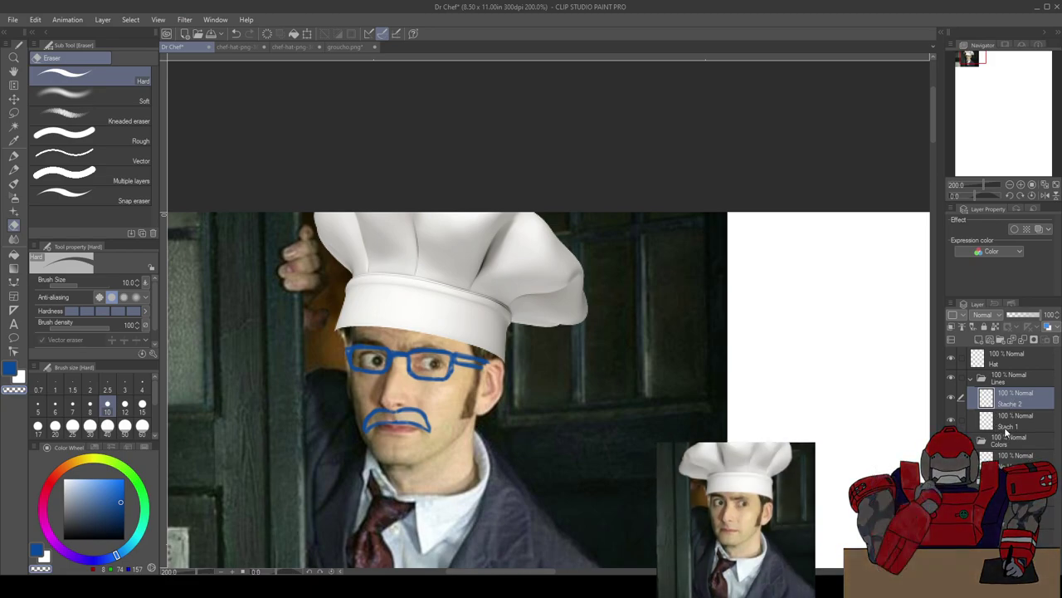
pyautogui.click(1006, 427)
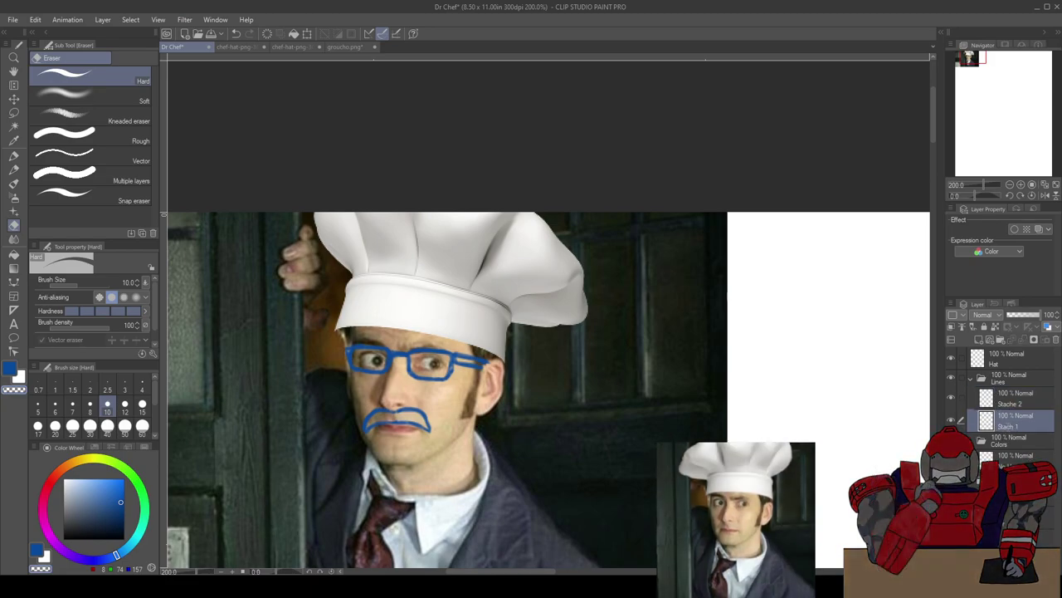
pyautogui.press('Return')
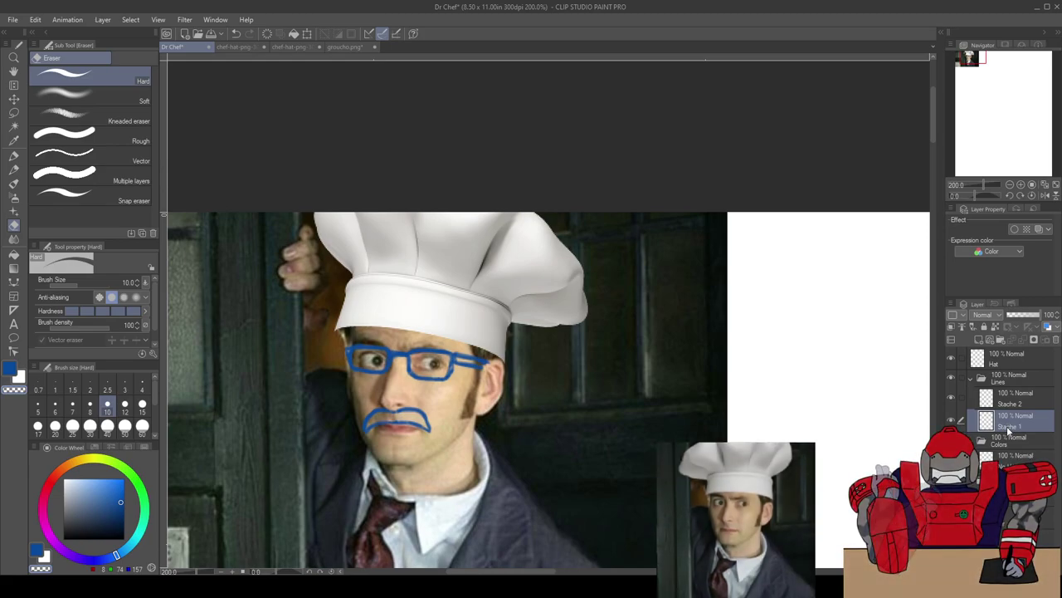
# Step: Add a layer named Glases above Stache 2 in the Lines folder, and make Stache 1 the active layer
pyautogui.click(979, 341)
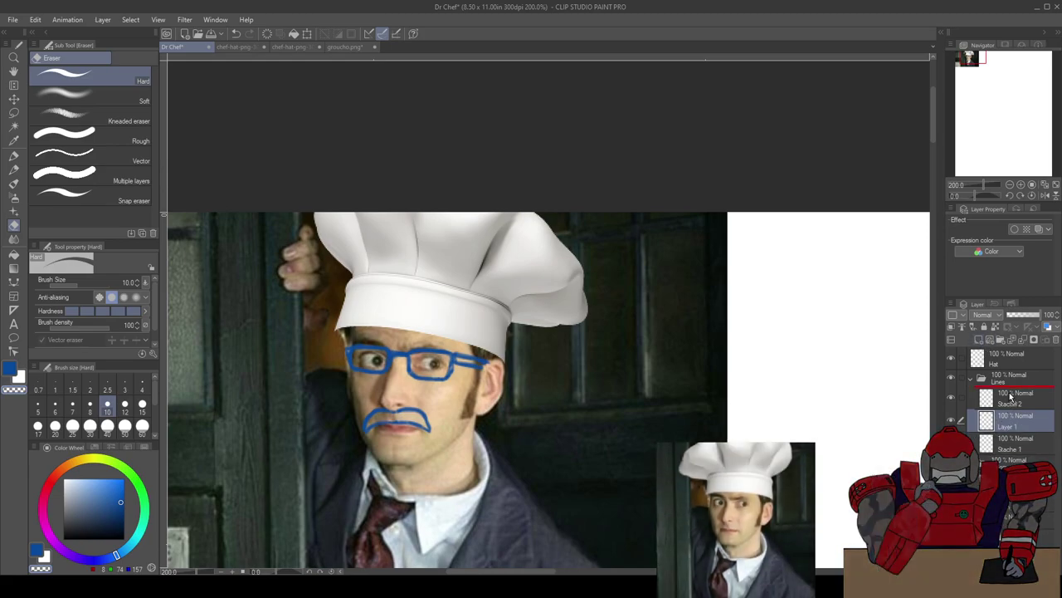
pyautogui.moveTo(1010, 397); pyautogui.dragTo(1010, 397)
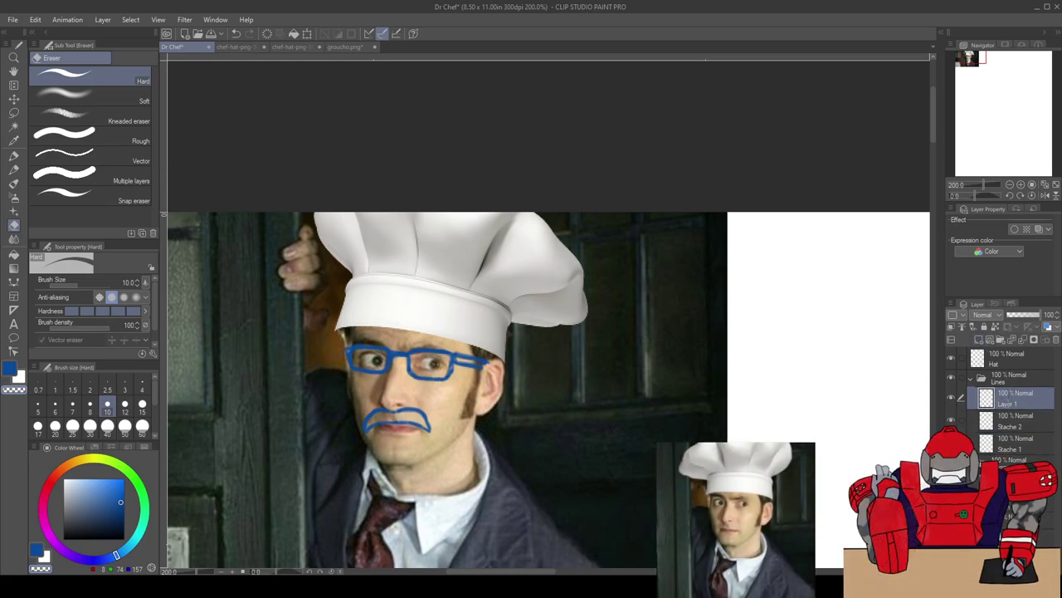
pyautogui.click(1010, 449)
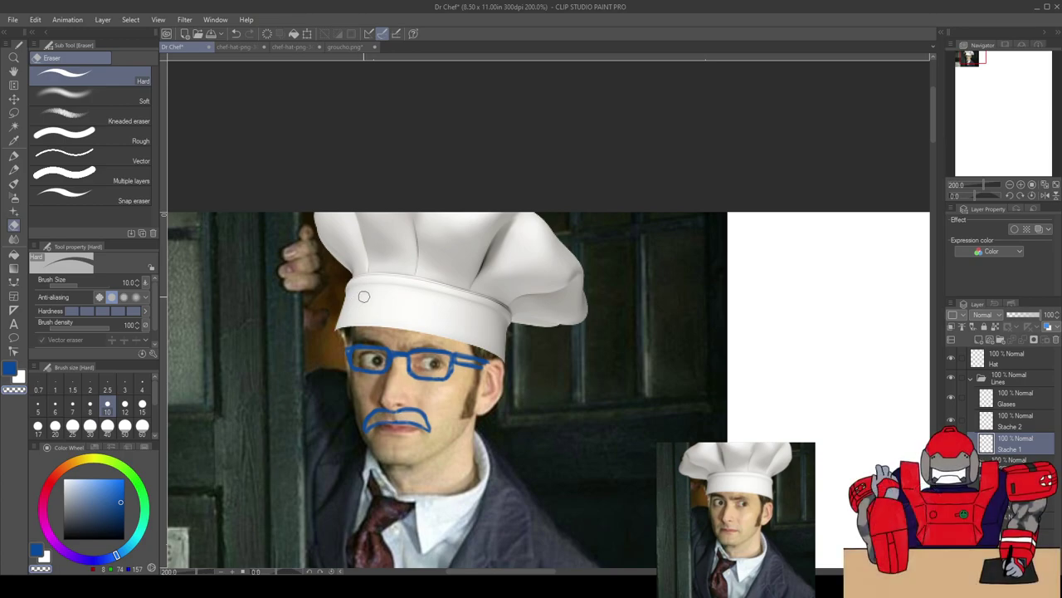
pyautogui.scroll(2, 356, 299)
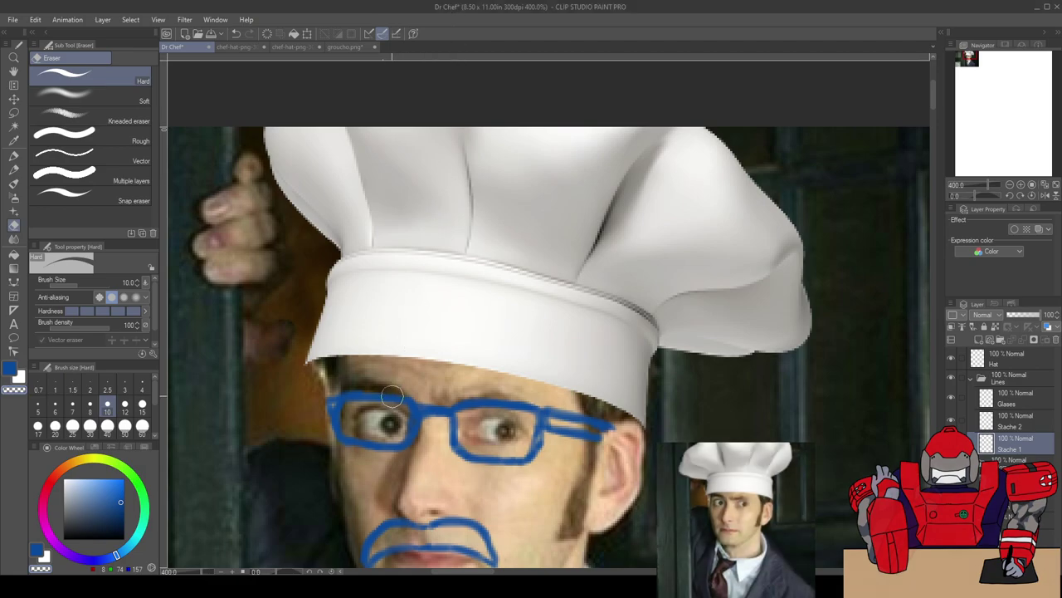
pyautogui.scroll(-2, 393, 399)
pyautogui.scroll(4, 405, 469)
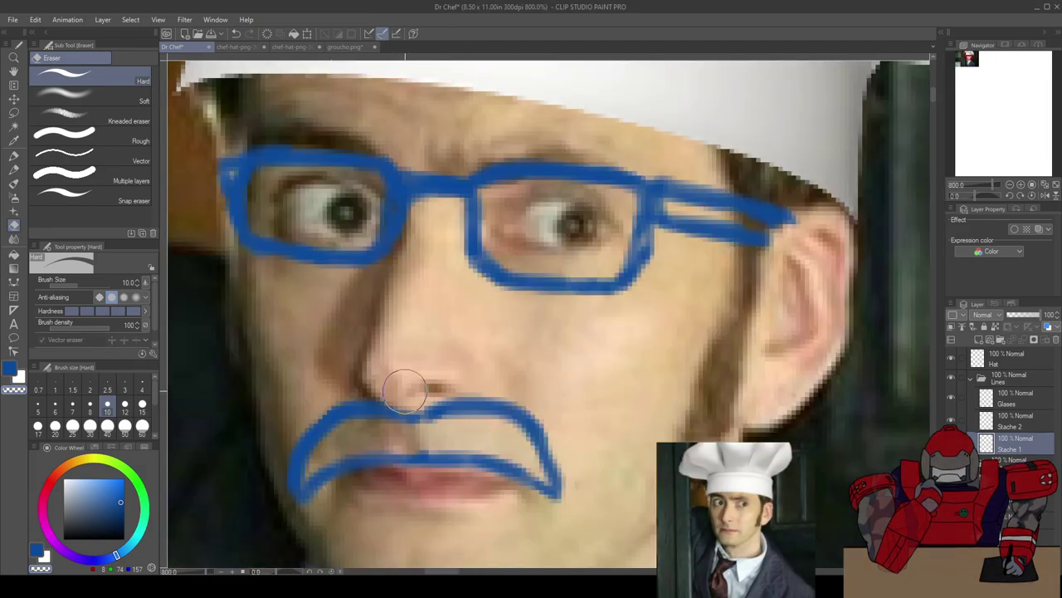
# Step: Set the drawing colour to a light orange-brown with RGB 191, 133, 89
pyautogui.scroll(-2, 404, 390)
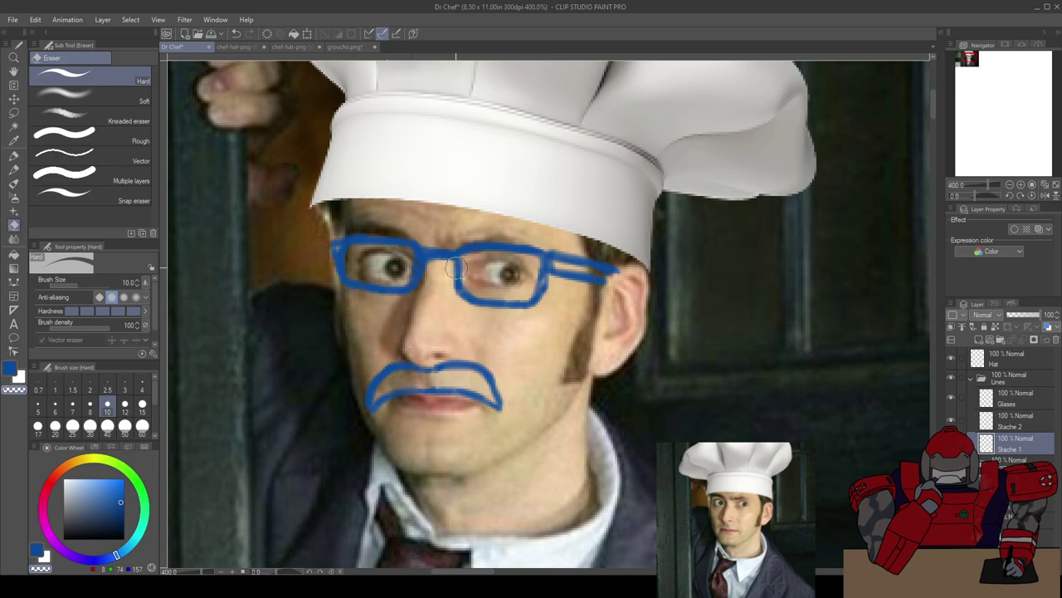
pyautogui.moveTo(56, 479)
pyautogui.mouseDown()
pyautogui.moveTo(85, 460)
pyautogui.moveTo(60, 468)
pyautogui.mouseUp()
pyautogui.moveTo(103, 503); pyautogui.dragTo(103, 506)
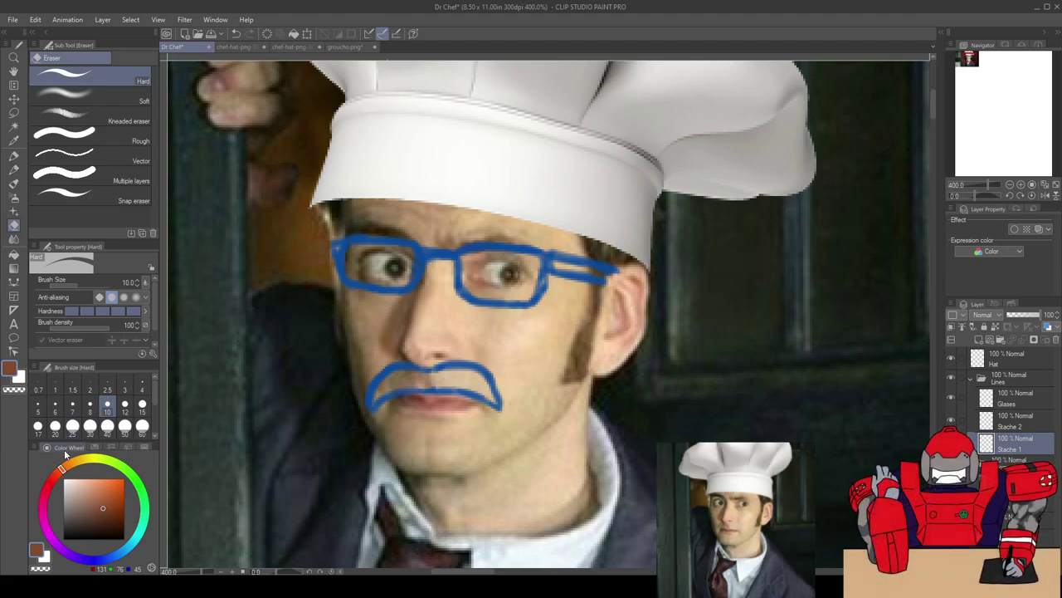
pyautogui.moveTo(61, 470); pyautogui.dragTo(65, 465)
pyautogui.click(100, 502)
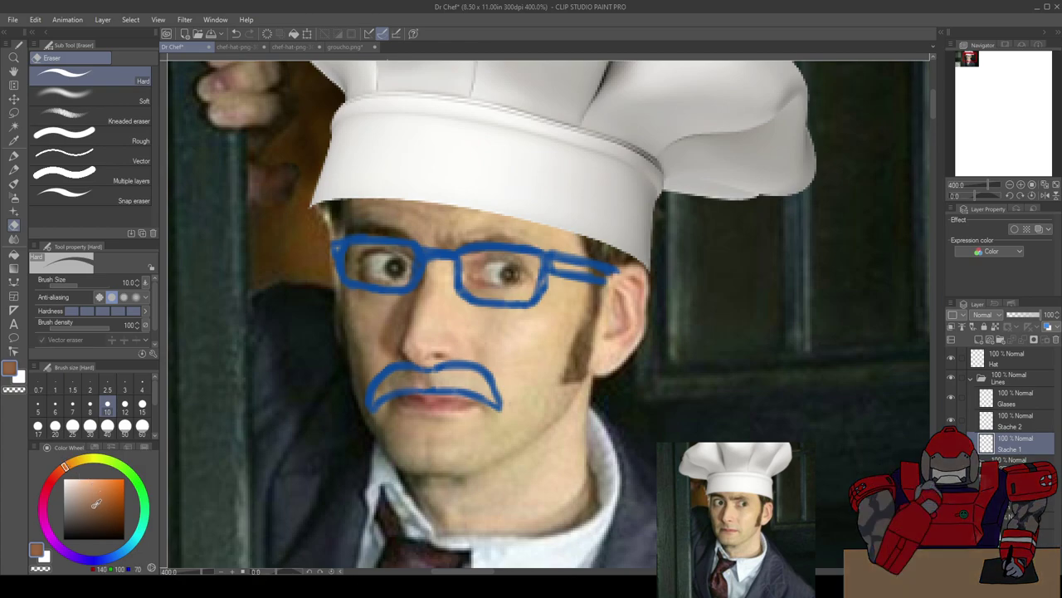
pyautogui.moveTo(95, 506); pyautogui.dragTo(96, 505)
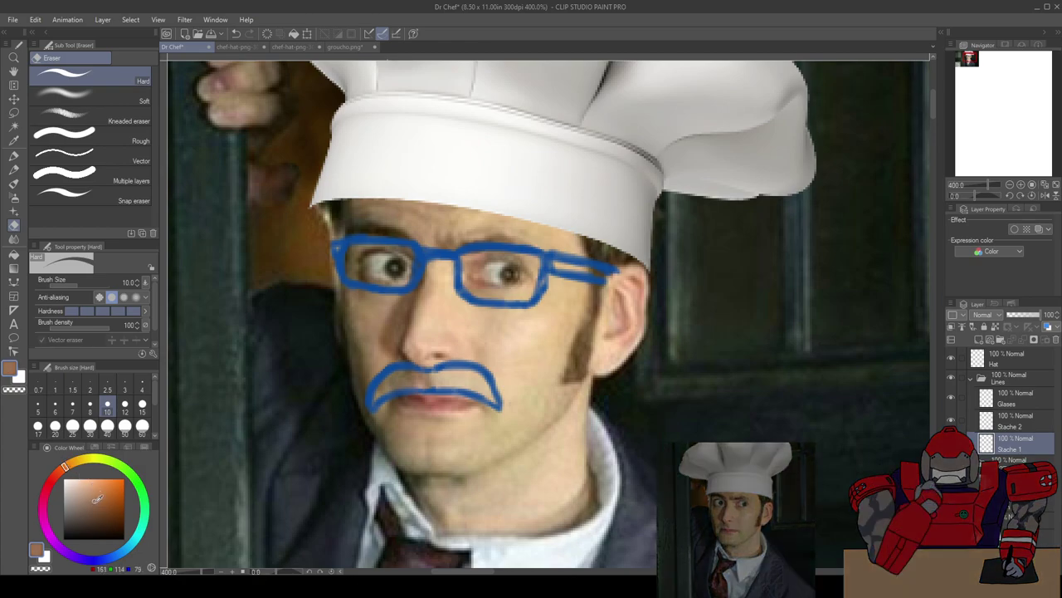
pyautogui.click(92, 499)
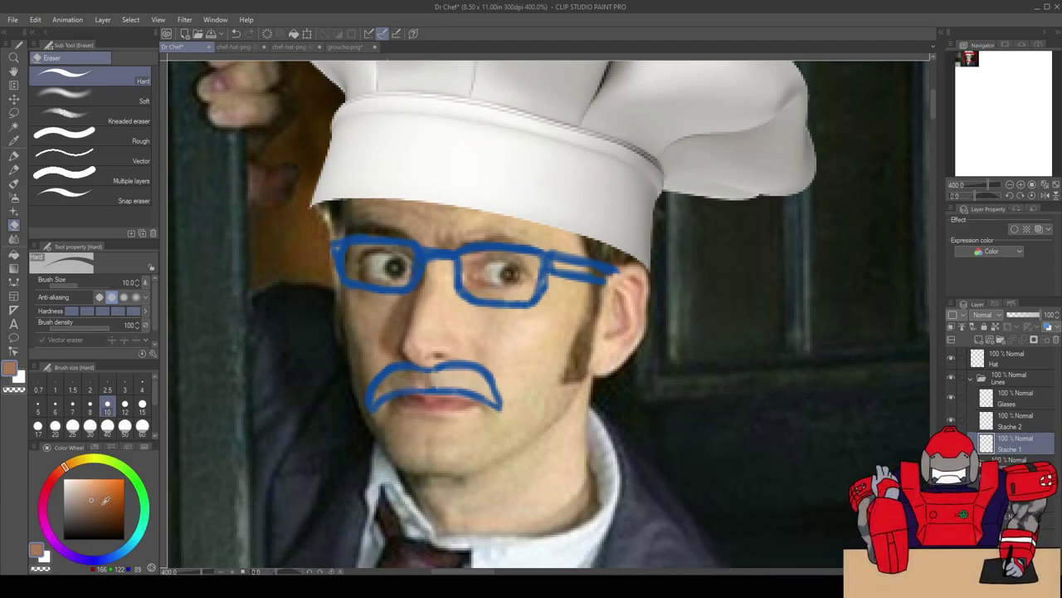
pyautogui.click(93, 492)
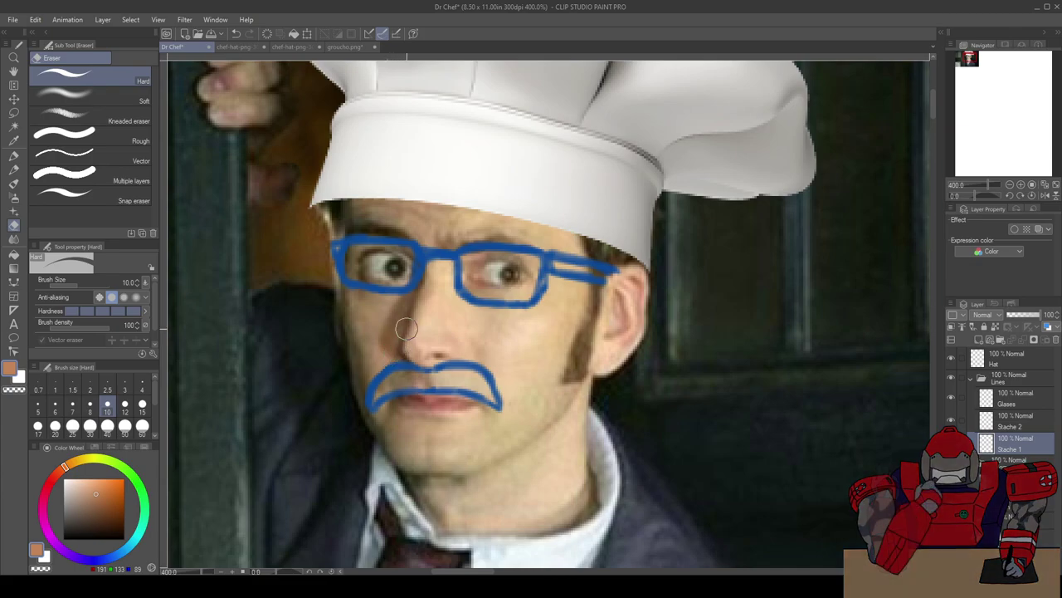
# Step: Try a test stroke with the Textured pen at size 15 beside the face and undo it
pyautogui.press('p')
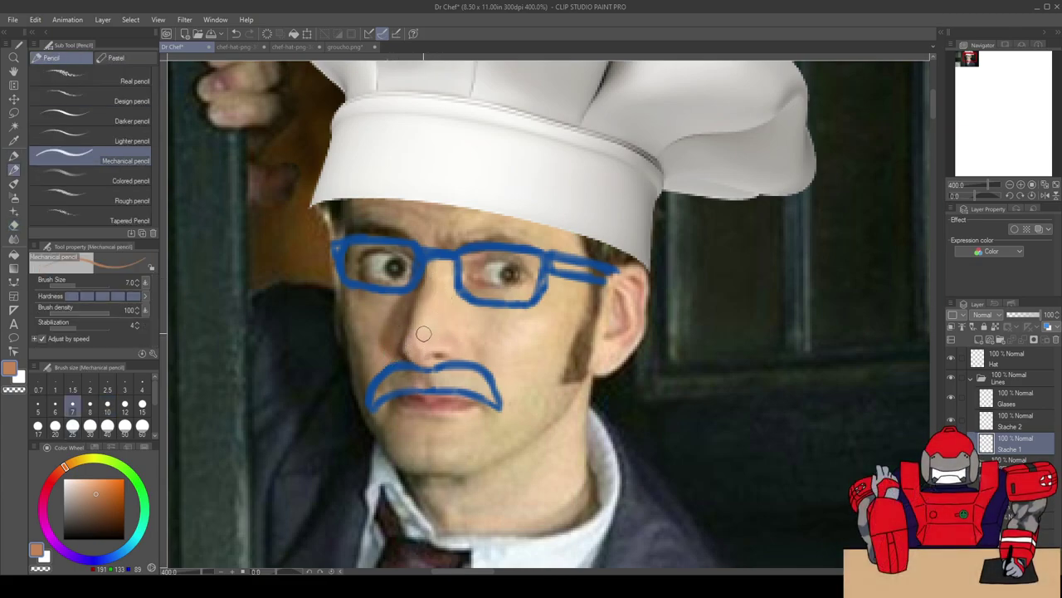
pyautogui.press('p')
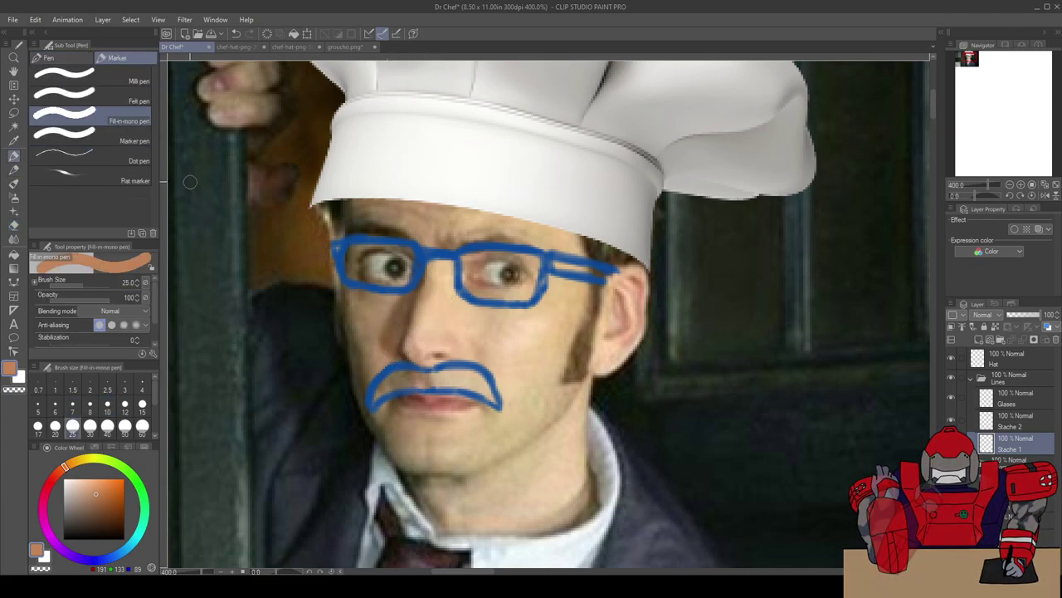
pyautogui.click(48, 58)
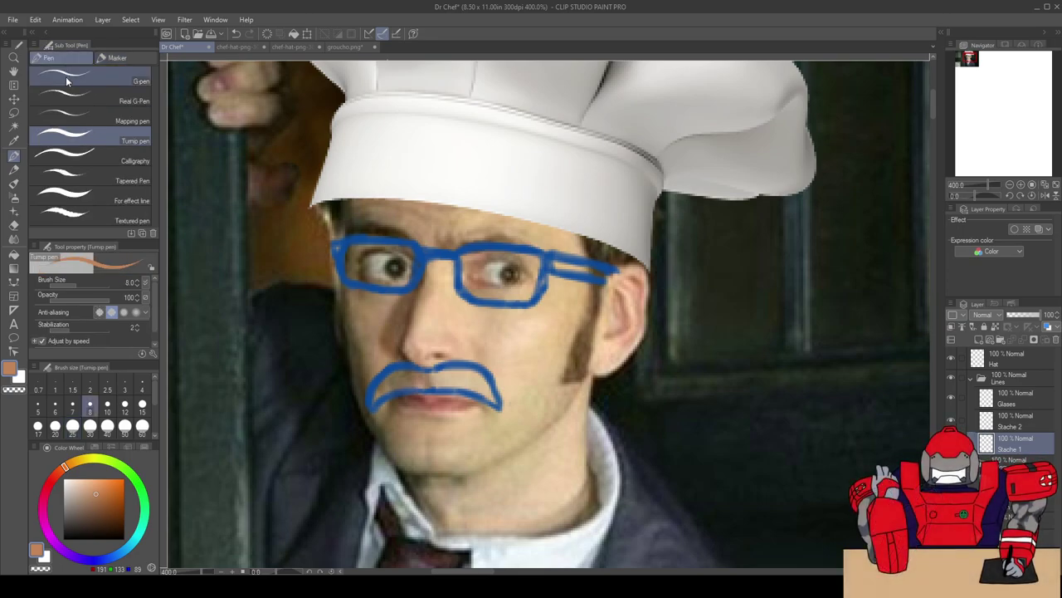
pyautogui.click(108, 213)
pyautogui.moveTo(347, 314)
pyautogui.mouseDown()
pyautogui.moveTo(313, 349)
pyautogui.moveTo(286, 425)
pyautogui.mouseUp()
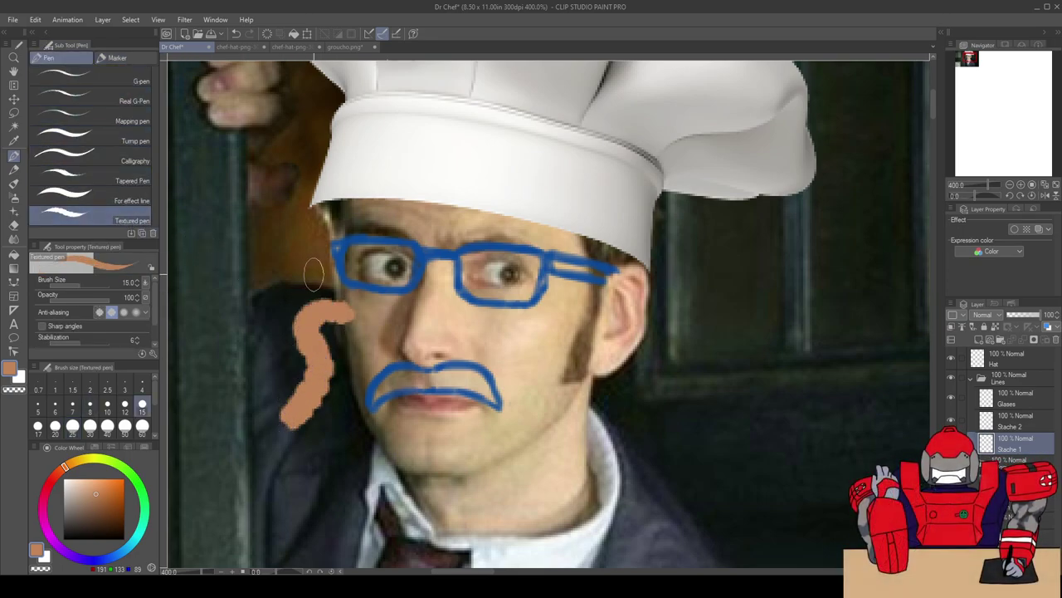
pyautogui.hotkey('ctrl', 'z')
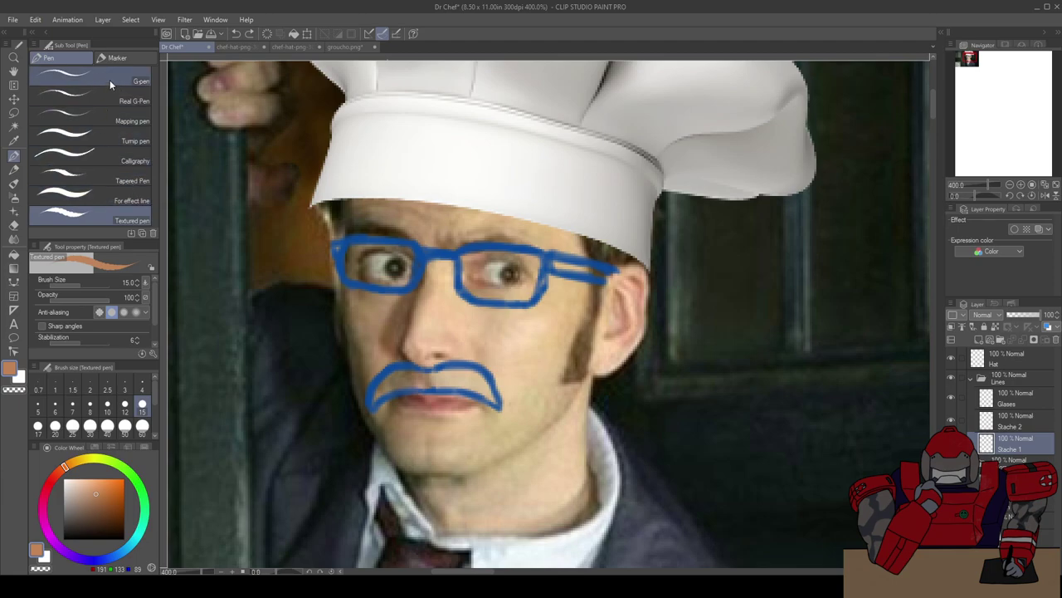
# Step: Try two short Tapered Pen strokes beside the face, undo them, and keep the Glases layer name intact
pyautogui.click(115, 58)
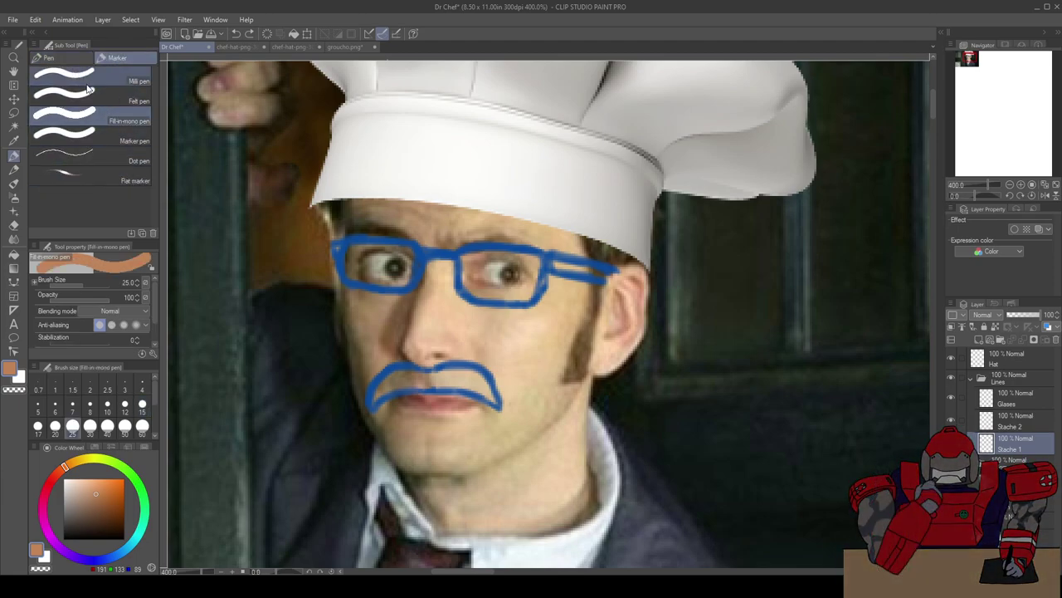
pyautogui.press('p')
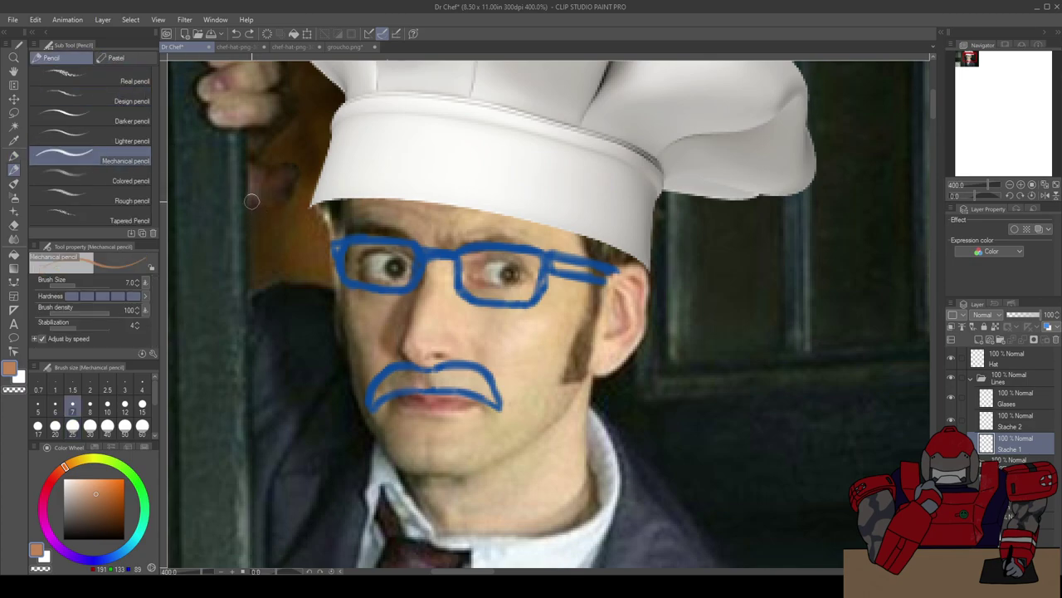
pyautogui.press('p')
pyautogui.click(45, 59)
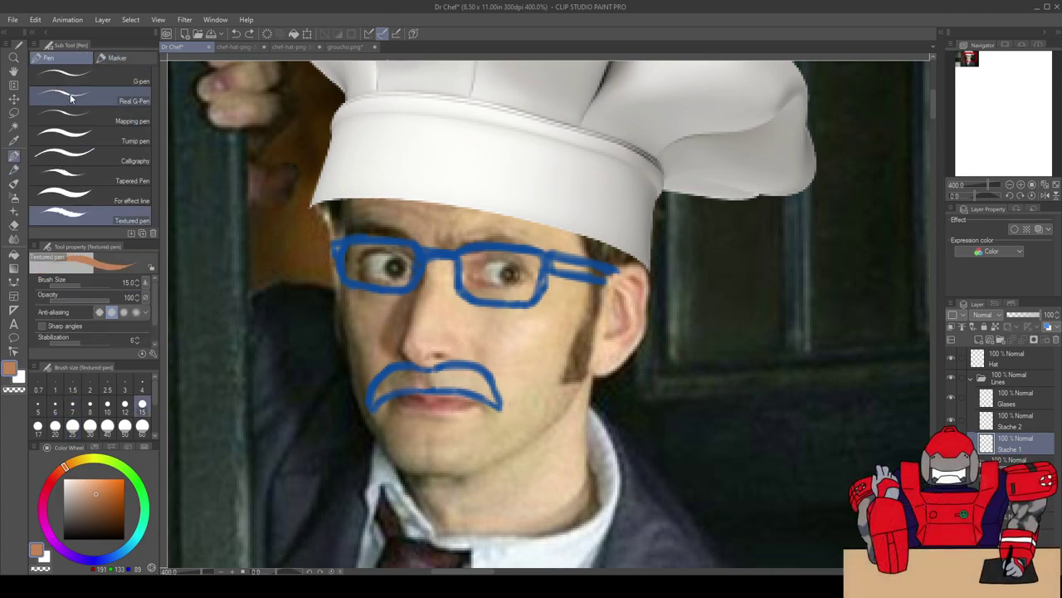
pyautogui.click(106, 178)
pyautogui.moveTo(336, 317); pyautogui.dragTo(303, 322)
pyautogui.moveTo(294, 342); pyautogui.dragTo(293, 394)
pyautogui.press('p')
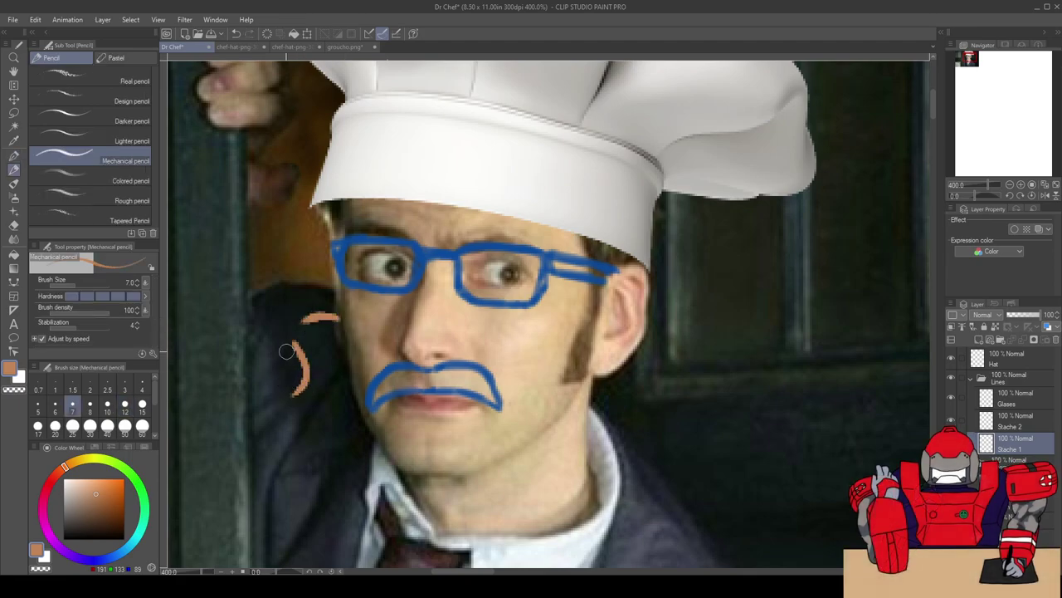
pyautogui.hotkey('ctrl', 'z')
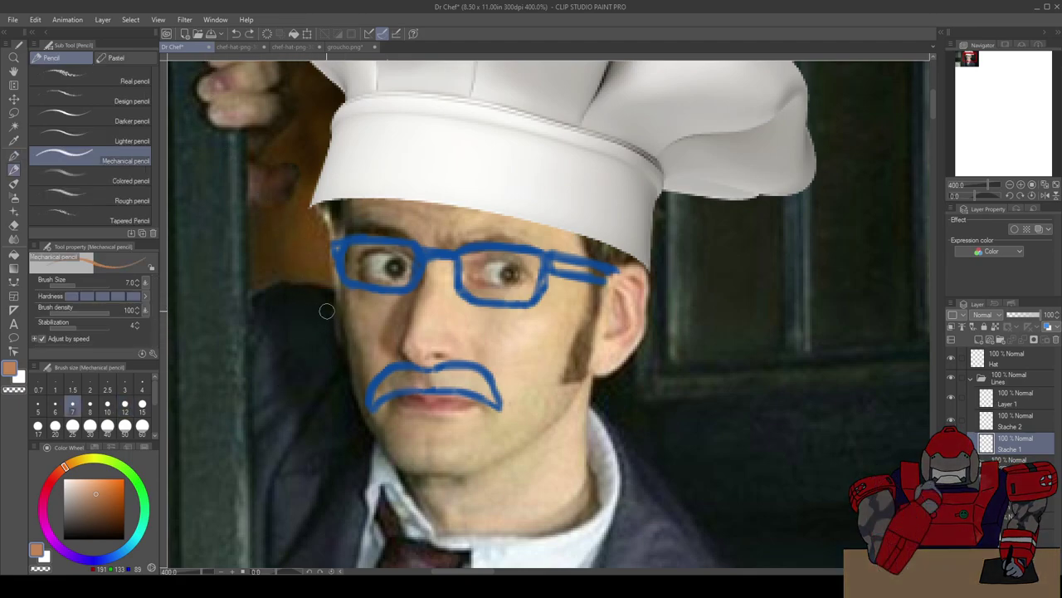
pyautogui.click(240, 34)
# Step: Try one stroke with the Mechanical pencil and one with the Tapered Pen beside the face, undoing each
pyautogui.moveTo(337, 324)
pyautogui.mouseDown()
pyautogui.moveTo(303, 331)
pyautogui.moveTo(275, 413)
pyautogui.mouseUp()
pyautogui.hotkey('ctrl', 'z')
pyautogui.press('p')
pyautogui.moveTo(324, 309)
pyautogui.mouseDown()
pyautogui.moveTo(315, 370)
pyautogui.moveTo(273, 439)
pyautogui.mouseUp()
pyautogui.hotkey('ctrl', 'z')
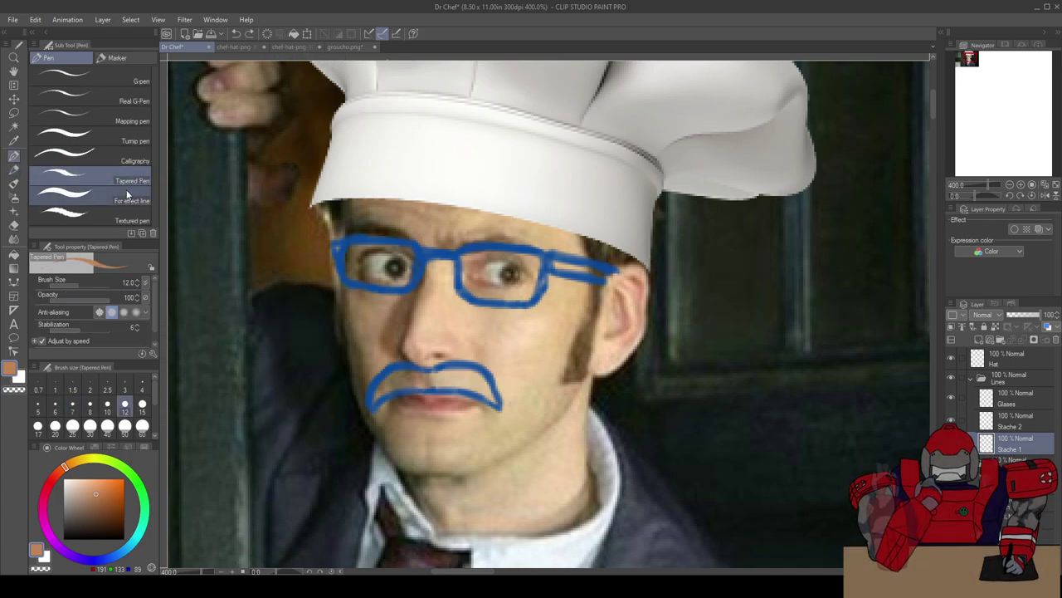
# Step: Try one stroke each with the Calligraphy and For effect line pens beside the face, undoing both
pyautogui.click(105, 151)
pyautogui.moveTo(365, 322)
pyautogui.mouseDown()
pyautogui.moveTo(317, 331)
pyautogui.moveTo(264, 412)
pyautogui.mouseUp()
pyautogui.hotkey('ctrl', 'z')
pyautogui.click(91, 200)
pyautogui.moveTo(331, 314); pyautogui.dragTo(259, 392)
pyautogui.hotkey('ctrl', 'z')
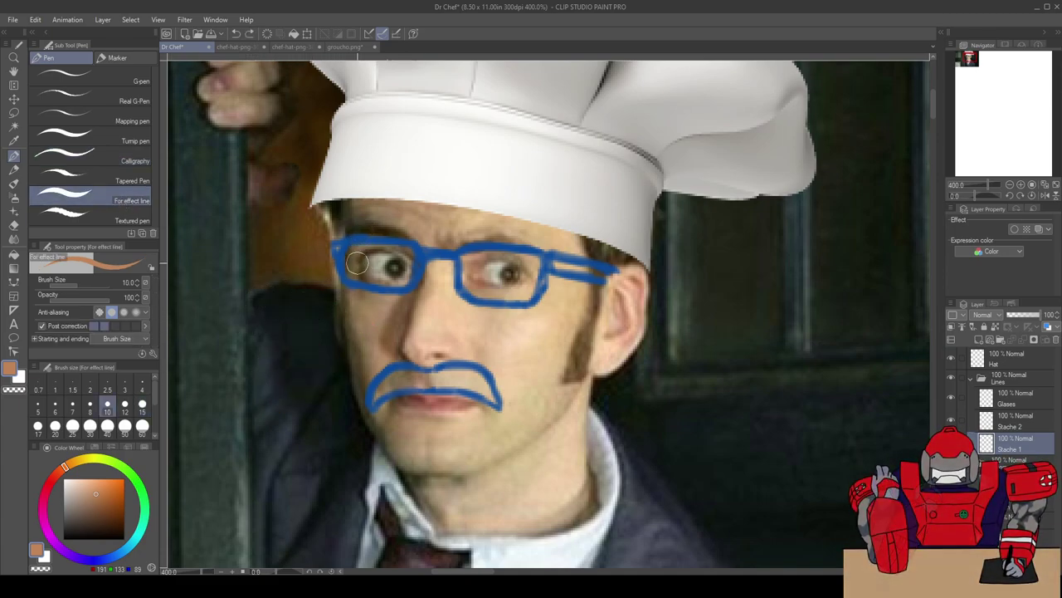
# Step: Try inking the mustache's upper right curve with the For effect line pen at sizes 2.5 and 4, undoing each stroke
pyautogui.click(107, 390)
pyautogui.scroll(2, 378, 340)
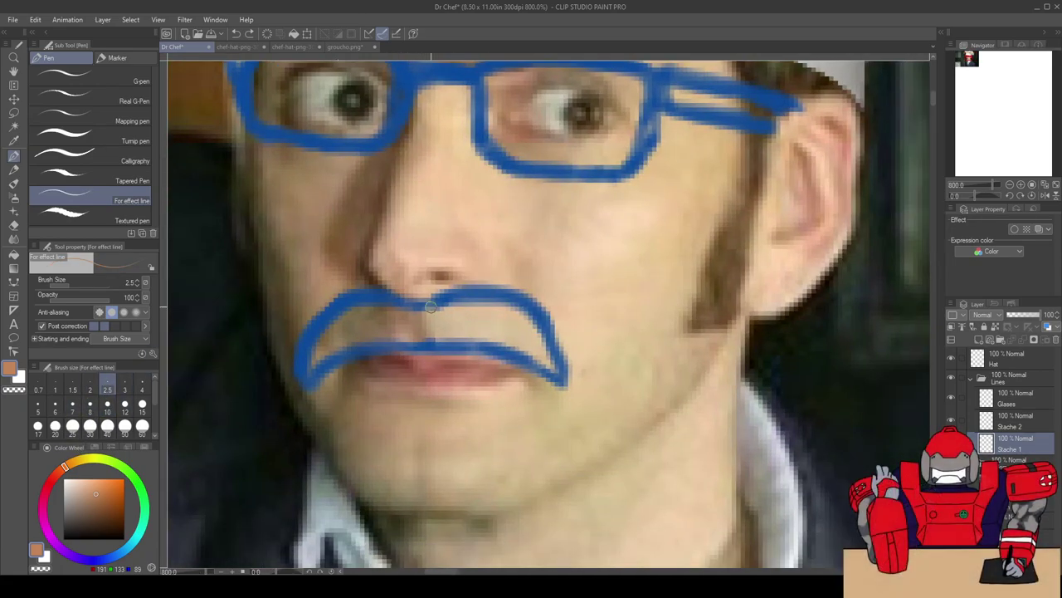
pyautogui.moveTo(431, 306)
pyautogui.mouseDown()
pyautogui.moveTo(468, 290)
pyautogui.moveTo(536, 326)
pyautogui.moveTo(557, 374)
pyautogui.mouseUp()
pyautogui.hotkey('ctrl', 'z')
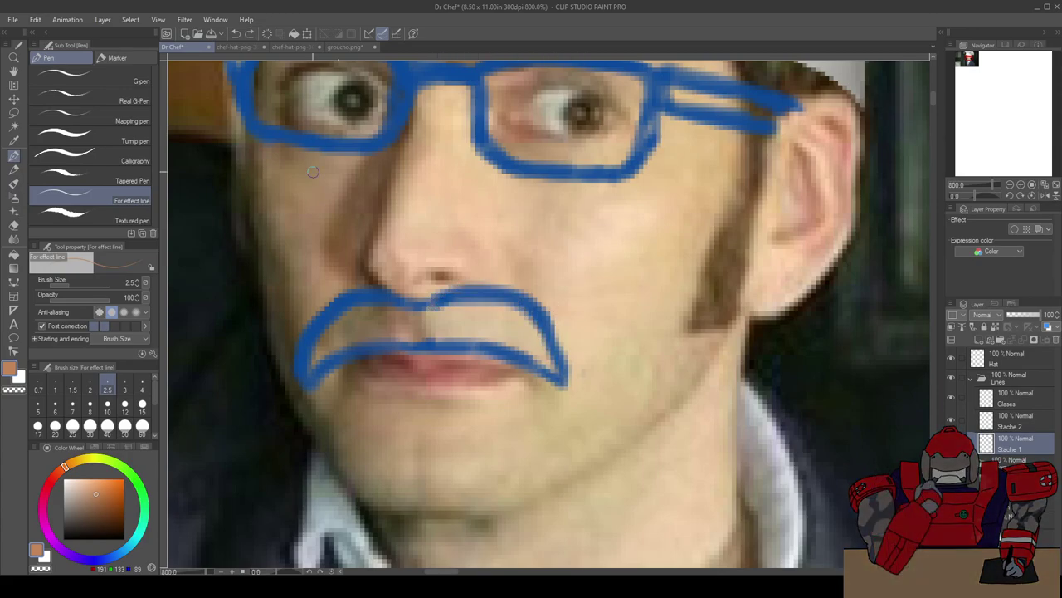
pyautogui.click(141, 392)
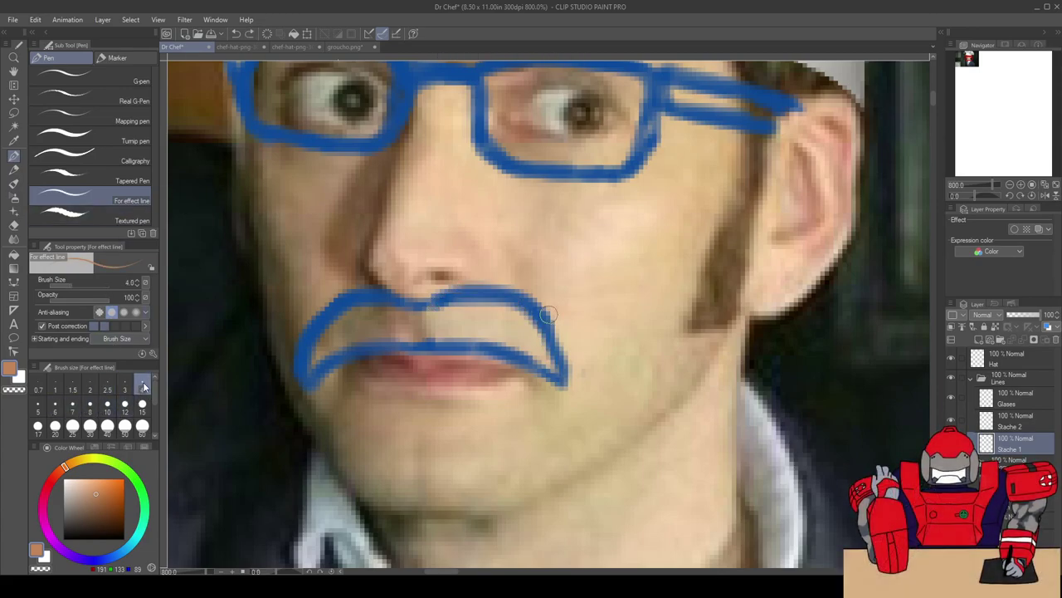
pyautogui.moveTo(446, 296)
pyautogui.mouseDown()
pyautogui.moveTo(509, 291)
pyautogui.moveTo(552, 332)
pyautogui.moveTo(580, 385)
pyautogui.mouseUp()
pyautogui.hotkey('ctrl', 'z')
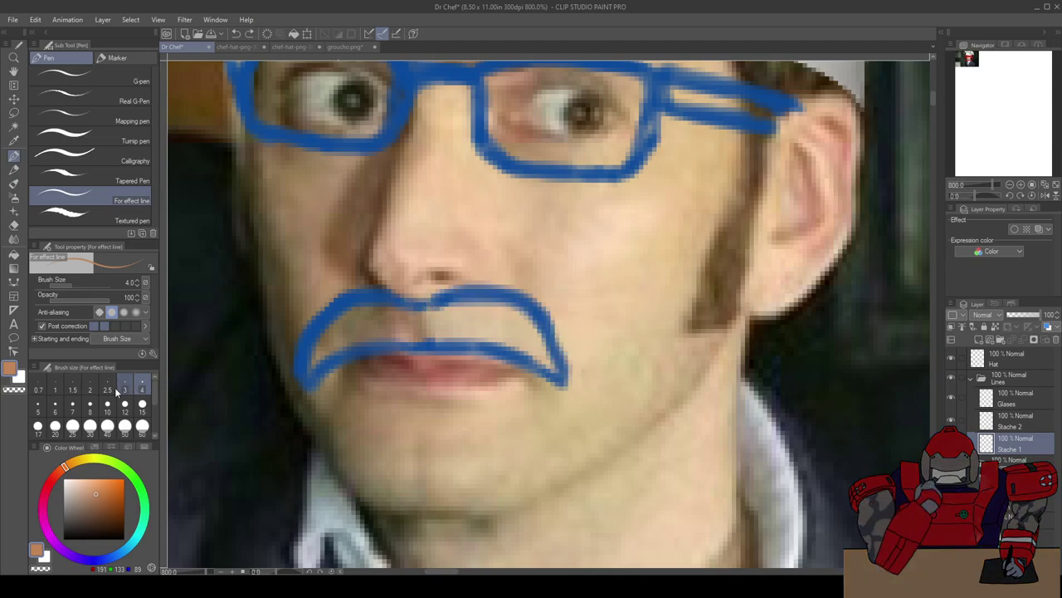
# Step: Set the For effect line pen to size 5, try the mustache's upper right curve twice, and undo both strokes
pyautogui.click(37, 406)
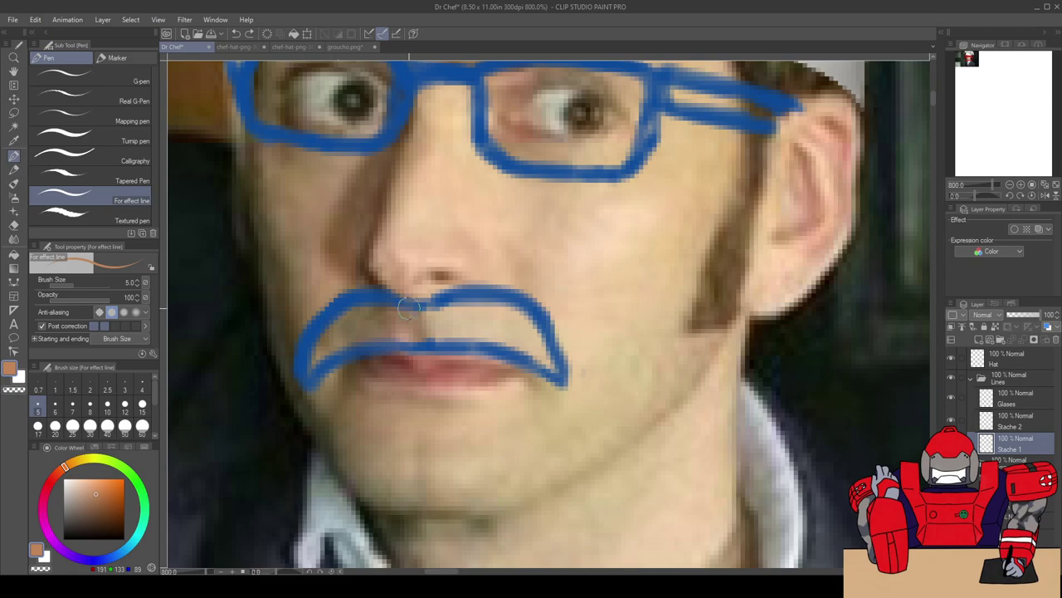
pyautogui.moveTo(427, 308)
pyautogui.mouseDown()
pyautogui.moveTo(489, 290)
pyautogui.moveTo(520, 303)
pyautogui.moveTo(583, 388)
pyautogui.mouseUp()
pyautogui.hotkey('ctrl', 'z')
pyautogui.moveTo(418, 314)
pyautogui.mouseDown()
pyautogui.moveTo(495, 293)
pyautogui.moveTo(530, 308)
pyautogui.moveTo(586, 390)
pyautogui.mouseUp()
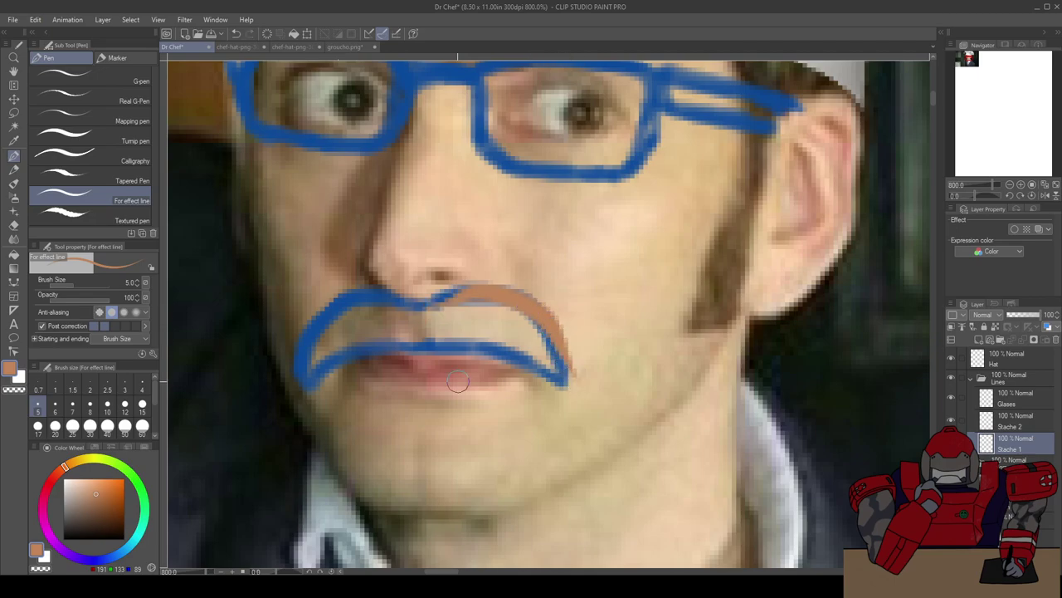
pyautogui.hotkey('ctrl', 'z')
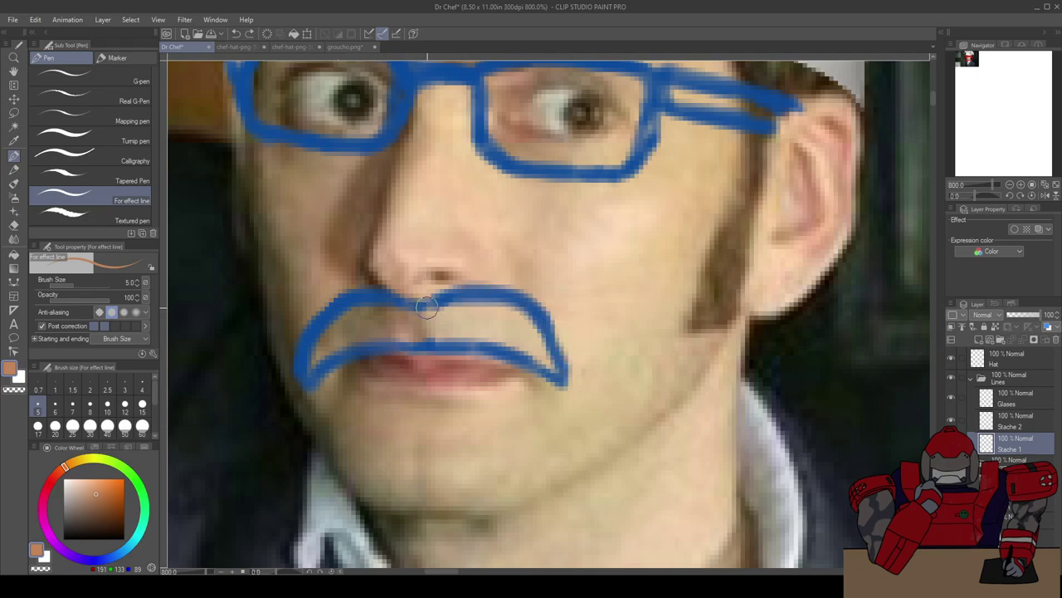
# Step: Ink the mustache's upper right curve at size 5 and try its upper left curve repeatedly, undoing the left strokes
pyautogui.moveTo(413, 314)
pyautogui.mouseDown()
pyautogui.moveTo(480, 293)
pyautogui.moveTo(519, 307)
pyautogui.moveTo(544, 321)
pyautogui.moveTo(567, 383)
pyautogui.mouseUp()
pyautogui.moveTo(428, 307)
pyautogui.mouseDown()
pyautogui.moveTo(366, 299)
pyautogui.moveTo(331, 311)
pyautogui.moveTo(305, 375)
pyautogui.mouseUp()
pyautogui.hotkey('ctrl', 'z')
pyautogui.hotkey('ctrl', 'z')
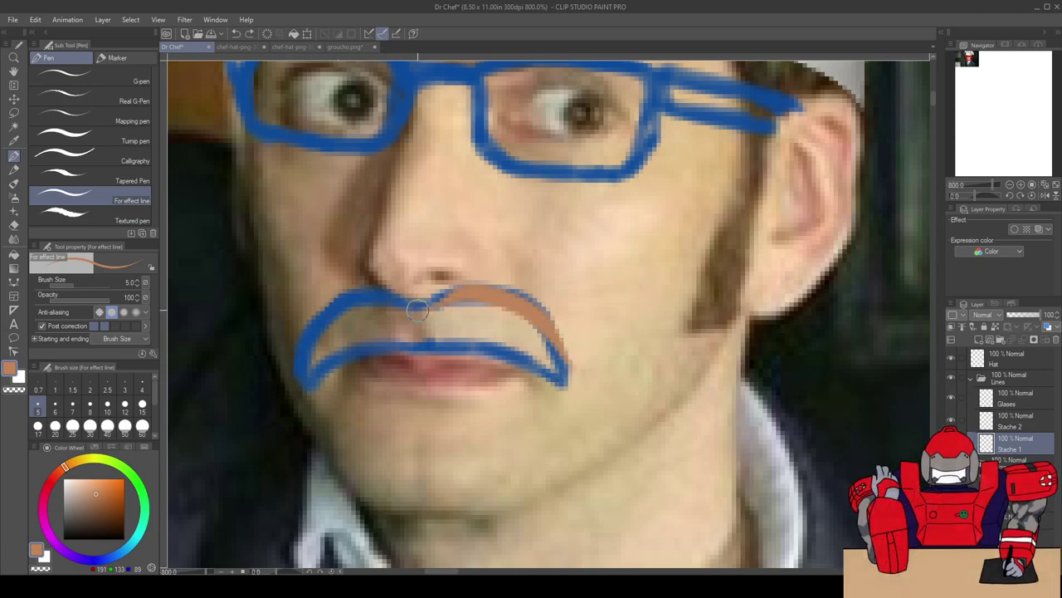
pyautogui.moveTo(412, 307)
pyautogui.mouseDown()
pyautogui.moveTo(343, 302)
pyautogui.moveTo(314, 317)
pyautogui.moveTo(277, 373)
pyautogui.mouseUp()
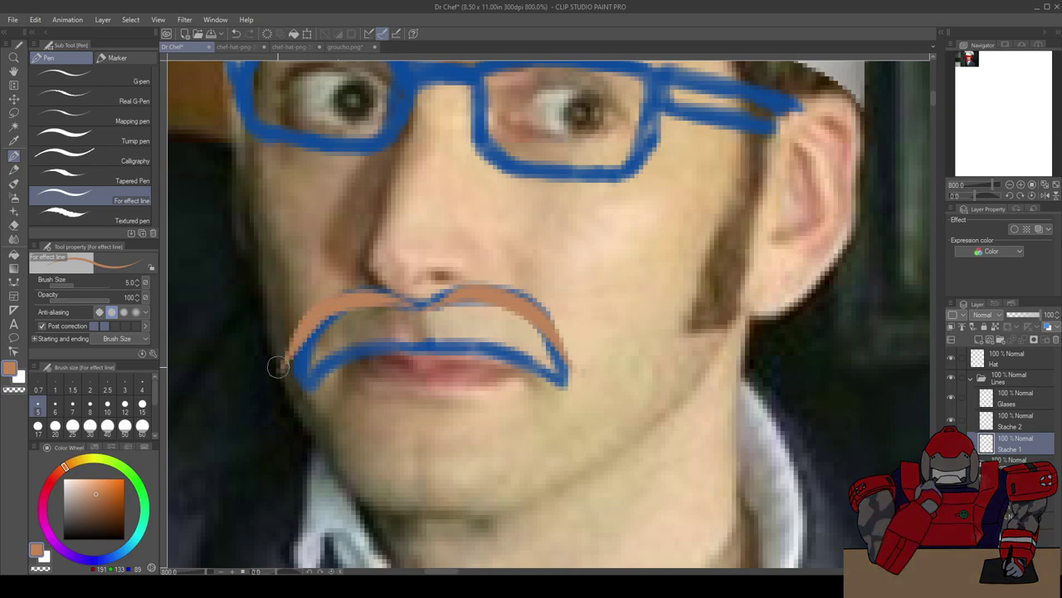
pyautogui.hotkey('ctrl', 'z')
pyautogui.moveTo(422, 307)
pyautogui.mouseDown()
pyautogui.moveTo(326, 313)
pyautogui.moveTo(287, 378)
pyautogui.mouseUp()
pyautogui.moveTo(421, 306)
pyautogui.mouseDown()
pyautogui.moveTo(331, 308)
pyautogui.moveTo(293, 357)
pyautogui.mouseUp()
pyautogui.hotkey('ctrl', 'z')
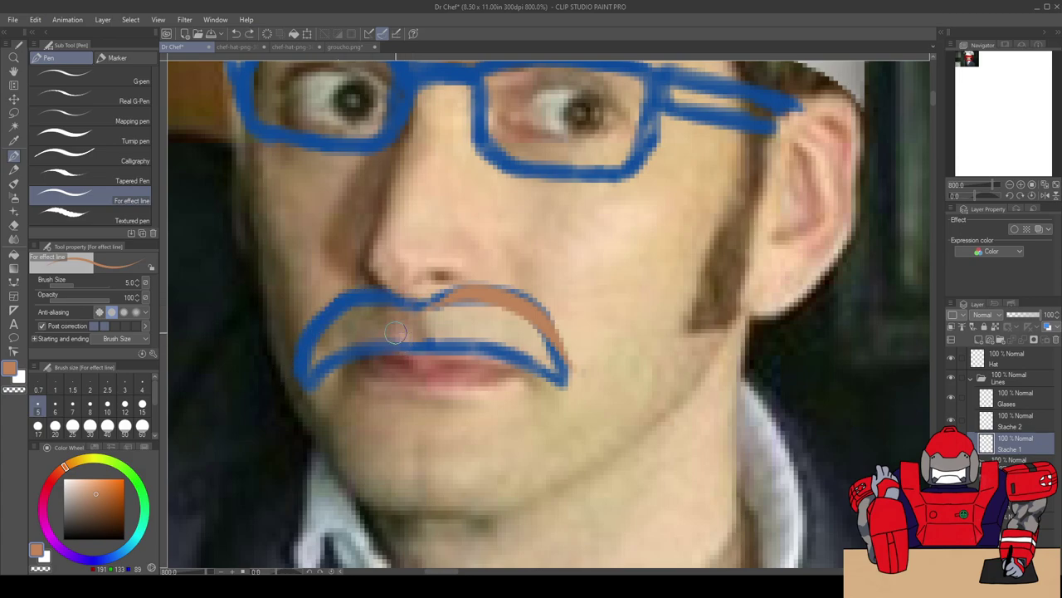
# Step: Try inking the left half of the mustache, including its lower edge, and undo all the mustache strokes
pyautogui.moveTo(425, 305)
pyautogui.mouseDown()
pyautogui.moveTo(357, 292)
pyautogui.moveTo(297, 365)
pyautogui.moveTo(316, 336)
pyautogui.moveTo(298, 364)
pyautogui.moveTo(420, 344)
pyautogui.mouseUp()
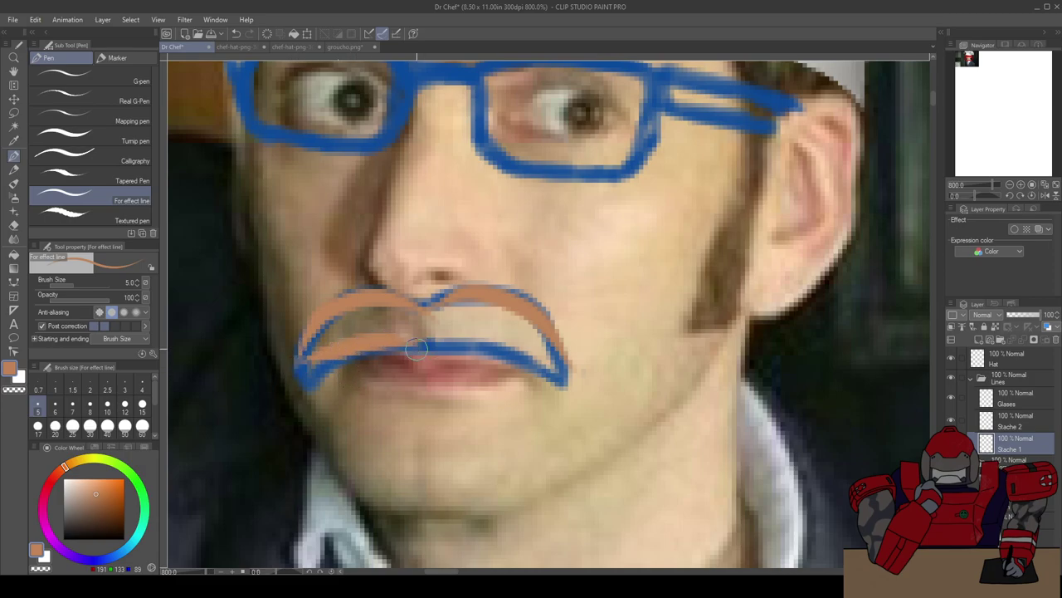
pyautogui.hotkey('ctrl', 'z')
pyautogui.moveTo(275, 391)
pyautogui.mouseDown()
pyautogui.moveTo(385, 342)
pyautogui.moveTo(427, 345)
pyautogui.moveTo(349, 346)
pyautogui.moveTo(291, 384)
pyautogui.mouseUp()
pyautogui.hotkey('ctrl', 'z')
pyautogui.hotkey('ctrl', 'z')
pyautogui.hotkey('ctrl', 'z')
pyautogui.hotkey('ctrl', 'z')
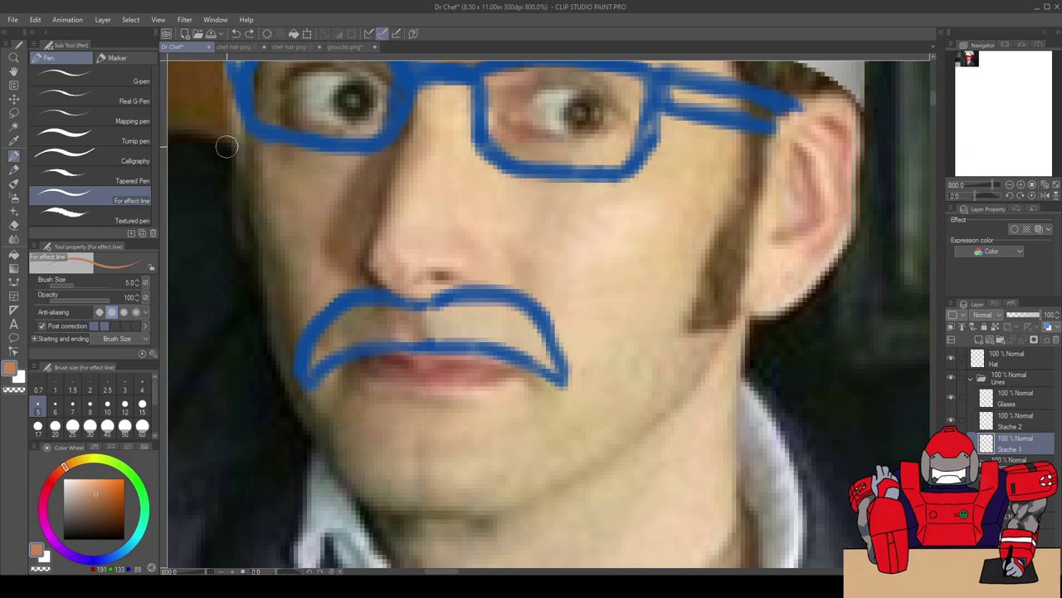
# Step: Try a test stroke with the Turnip pen on the cheek and undo it
pyautogui.click(107, 143)
pyautogui.moveTo(289, 242)
pyautogui.mouseDown()
pyautogui.moveTo(253, 260)
pyautogui.moveTo(249, 314)
pyautogui.mouseUp()
pyautogui.hotkey('ctrl', 'z')
# Step: Try several strokes with the Mapping pen at size 5 on the cheek, undoing each one
pyautogui.click(108, 125)
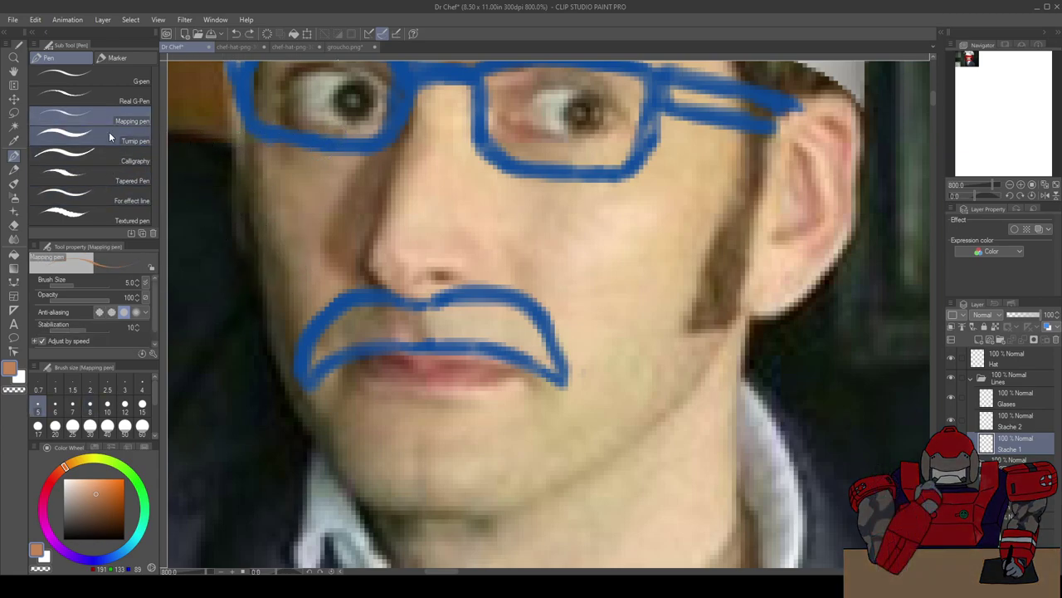
pyautogui.moveTo(300, 206); pyautogui.dragTo(266, 278)
pyautogui.hotkey('ctrl', 'z')
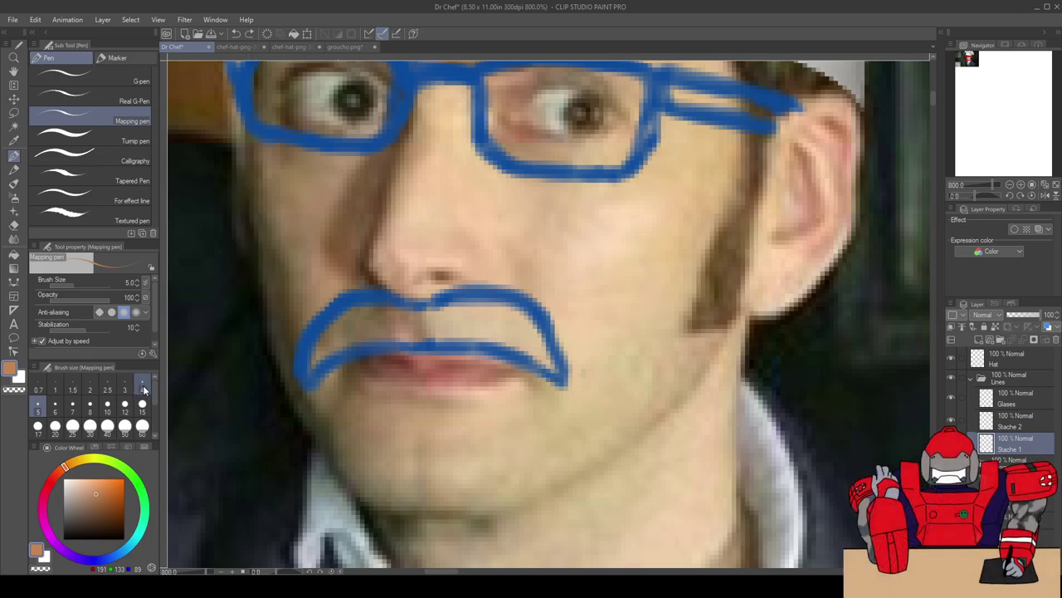
pyautogui.moveTo(315, 202); pyautogui.dragTo(280, 288)
pyautogui.hotkey('ctrl', 'z')
pyautogui.moveTo(315, 255); pyautogui.dragTo(243, 301)
pyautogui.hotkey('ctrl', 'z')
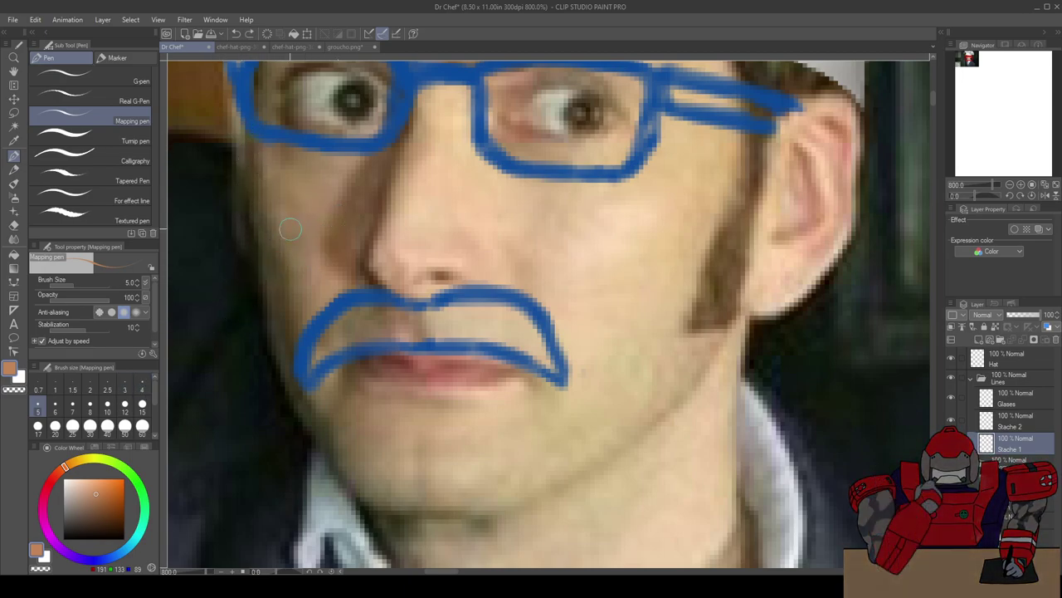
# Step: Set the drawing colour to a darker orange-brown with RGB 175, 111, 62, and undo a test stroke on the cheek
pyautogui.click(103, 496)
pyautogui.moveTo(271, 262); pyautogui.dragTo(230, 341)
pyautogui.hotkey('ctrl', 'z')
# Step: Switch to the Calligraphy pen at size 15 and draw a curved test stroke beside the mustache sketch, across the jaw
pyautogui.click(133, 162)
pyautogui.moveTo(330, 229)
pyautogui.mouseDown()
pyautogui.moveTo(292, 233)
pyautogui.moveTo(264, 296)
pyautogui.moveTo(218, 316)
pyautogui.mouseUp()
pyautogui.hotkey('ctrl', 'z')
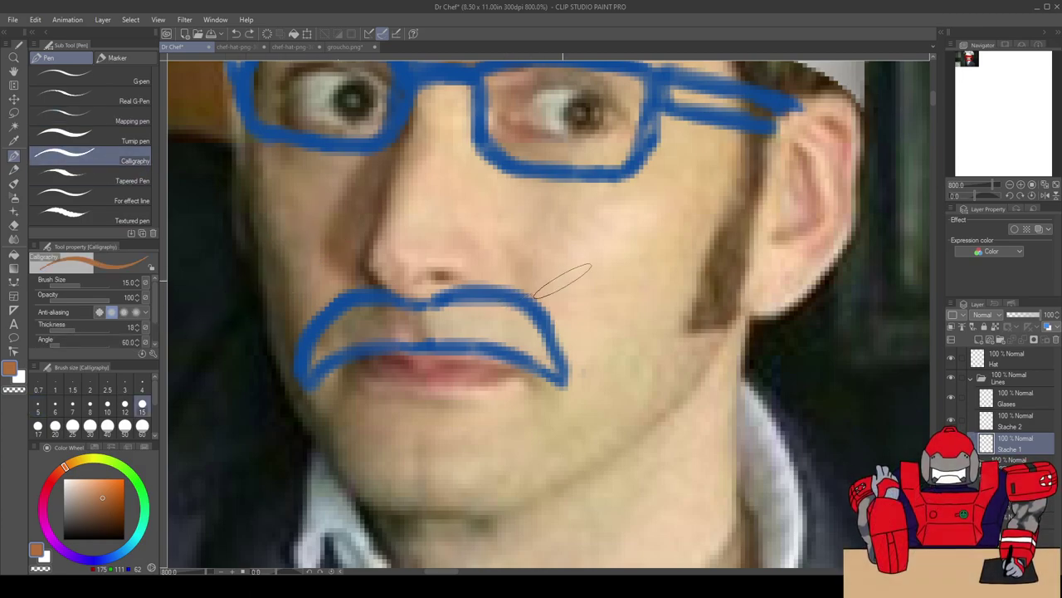
pyautogui.moveTo(614, 324)
pyautogui.mouseDown()
pyautogui.moveTo(685, 311)
pyautogui.moveTo(783, 388)
pyautogui.moveTo(825, 383)
pyautogui.mouseUp()
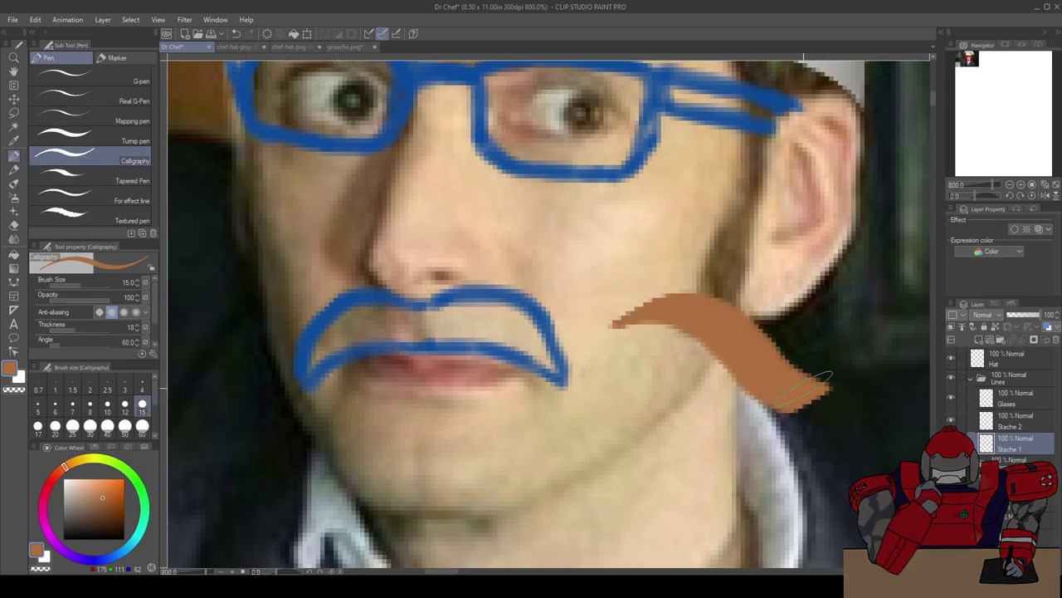
# Step: Try wavy and mustache-shaped test strokes with the Calligraphy pen at size 15 over the cheek and chin, and undo them all
pyautogui.hotkey('ctrl', 'z')
pyautogui.moveTo(624, 299)
pyautogui.mouseDown()
pyautogui.moveTo(651, 273)
pyautogui.moveTo(678, 354)
pyautogui.moveTo(788, 342)
pyautogui.mouseUp()
pyautogui.moveTo(619, 439)
pyautogui.mouseDown()
pyautogui.moveTo(515, 472)
pyautogui.moveTo(488, 507)
pyautogui.mouseUp()
pyautogui.moveTo(636, 445)
pyautogui.mouseDown()
pyautogui.moveTo(692, 429)
pyautogui.moveTo(741, 486)
pyautogui.mouseUp()
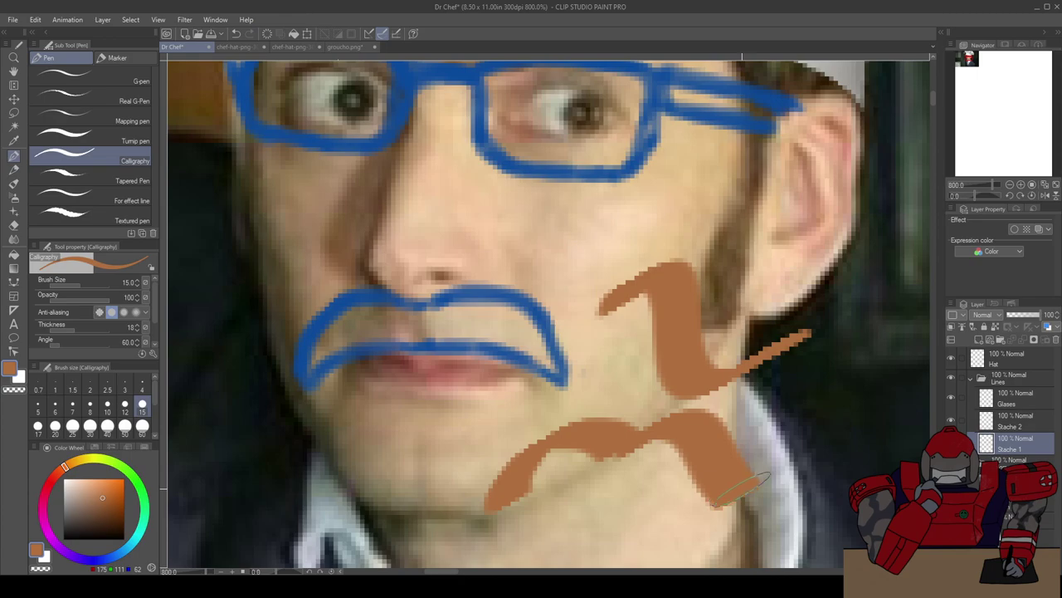
pyautogui.hotkey('ctrl', 'z')
pyautogui.hotkey('ctrl', 'z')
pyautogui.moveTo(581, 448)
pyautogui.mouseDown()
pyautogui.moveTo(514, 441)
pyautogui.moveTo(372, 511)
pyautogui.moveTo(408, 534)
pyautogui.moveTo(479, 532)
pyautogui.moveTo(543, 486)
pyautogui.moveTo(561, 459)
pyautogui.moveTo(634, 442)
pyautogui.moveTo(677, 490)
pyautogui.moveTo(747, 508)
pyautogui.moveTo(683, 542)
pyautogui.moveTo(586, 528)
pyautogui.moveTo(542, 479)
pyautogui.mouseUp()
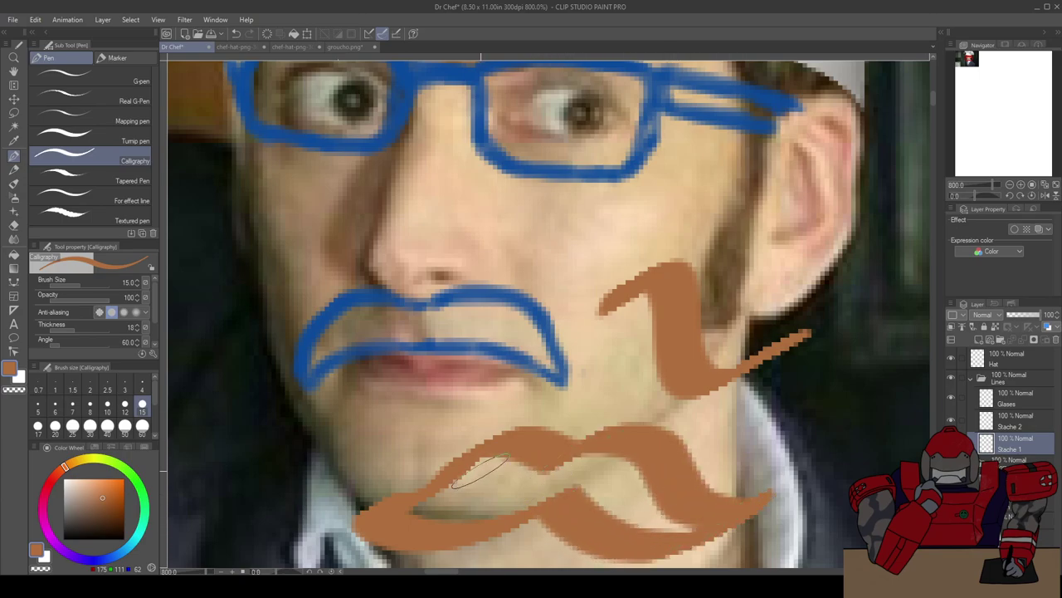
pyautogui.hotkey('ctrl', 'z')
pyautogui.hotkey('ctrl', 'z')
pyautogui.hotkey('ctrl', 'z')
pyautogui.hotkey('ctrl', 'z')
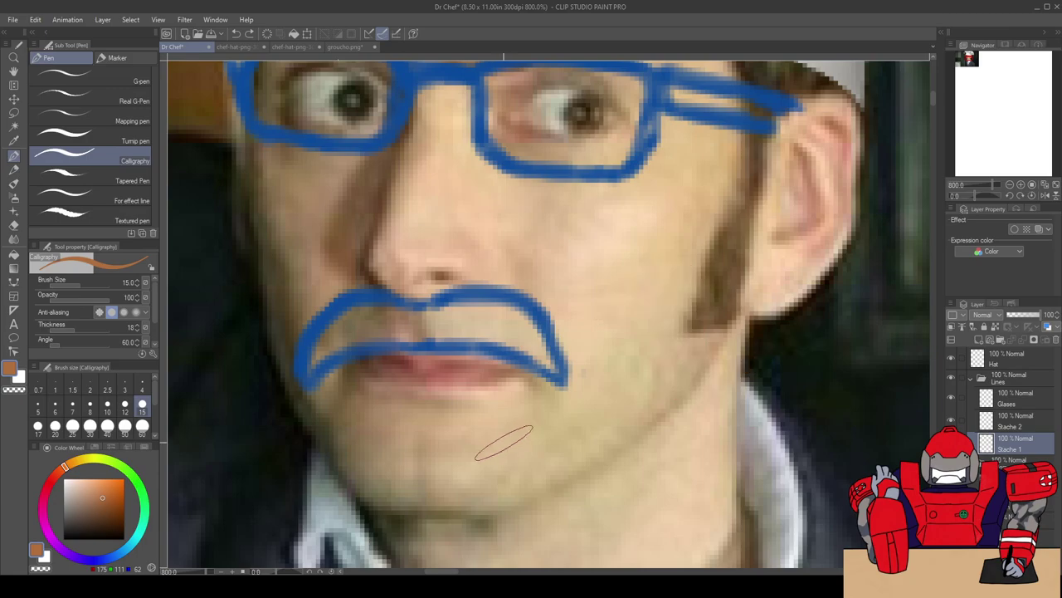
# Step: Set the Calligraphy pen to size 4 and trace the mustache sketch's outline in orange-brown on the Stache 1 layer, redoing its left curve
pyautogui.click(142, 388)
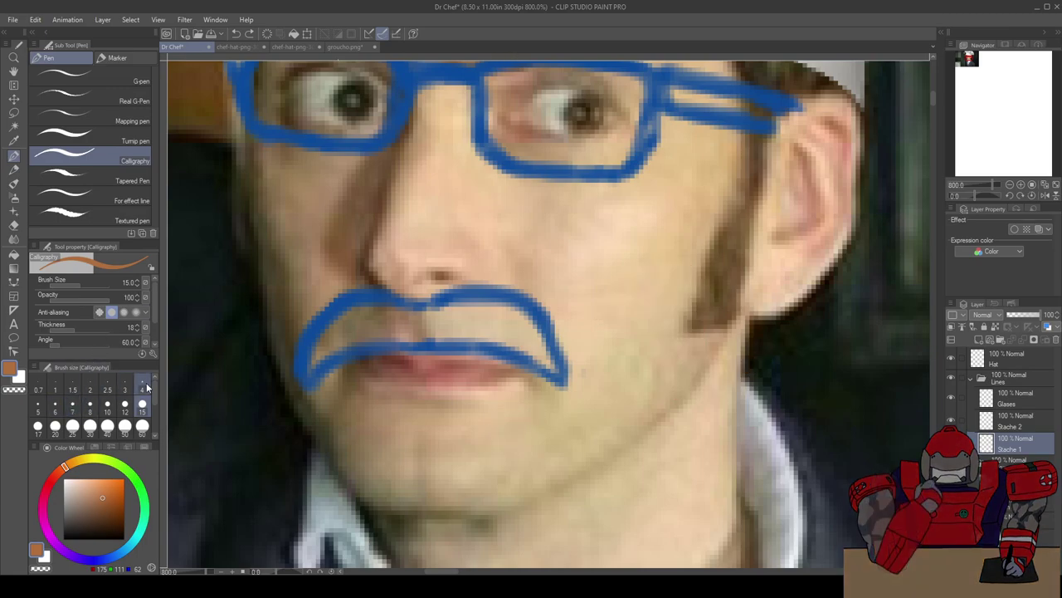
pyautogui.moveTo(433, 301); pyautogui.dragTo(470, 286)
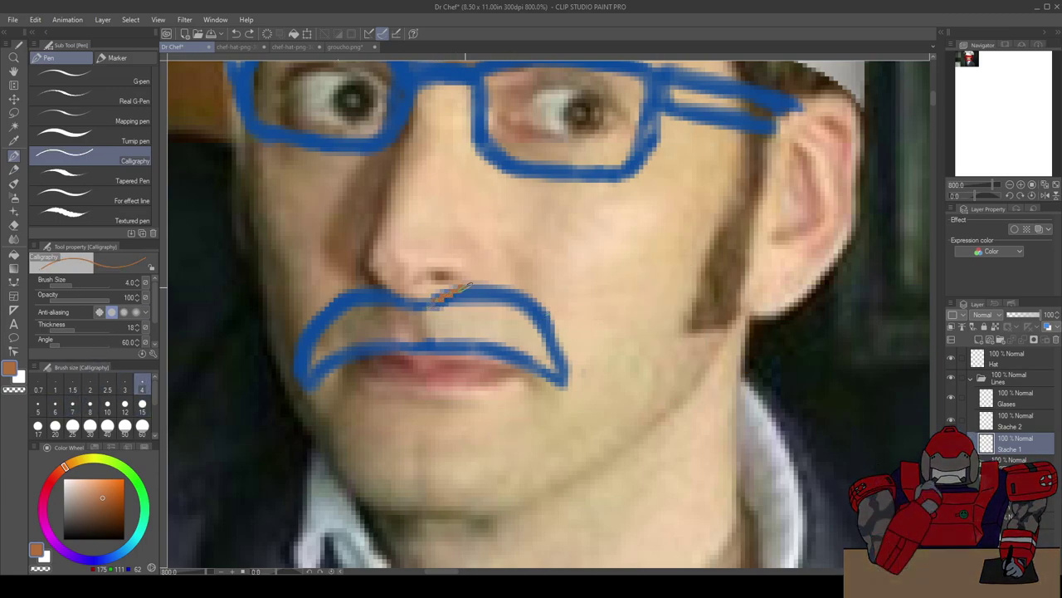
pyautogui.moveTo(579, 376); pyautogui.dragTo(579, 376)
pyautogui.moveTo(508, 293); pyautogui.dragTo(553, 334)
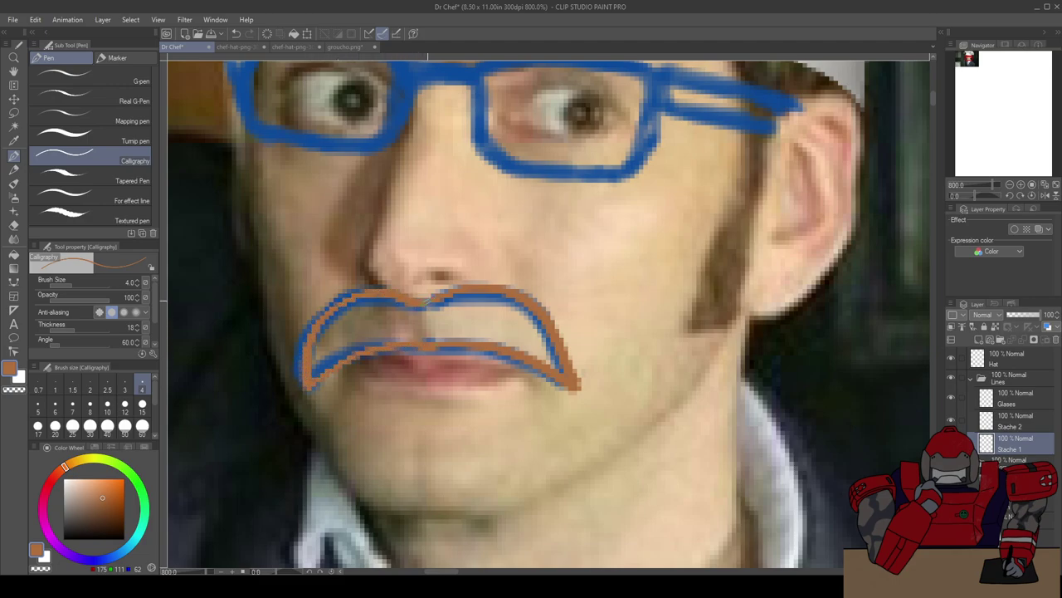
pyautogui.moveTo(298, 357); pyautogui.dragTo(427, 296)
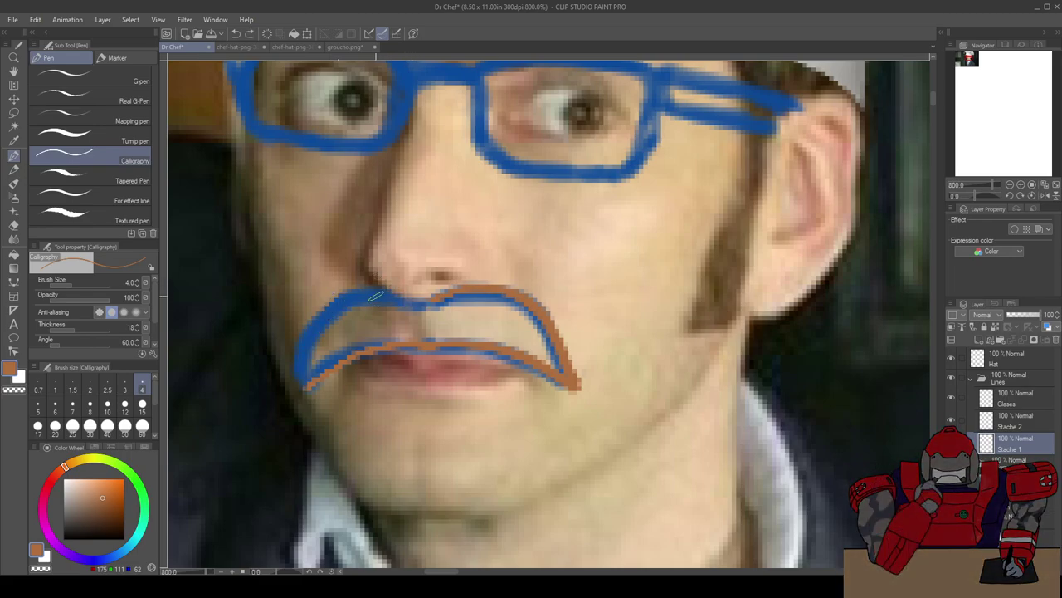
pyautogui.moveTo(304, 338); pyautogui.dragTo(286, 391)
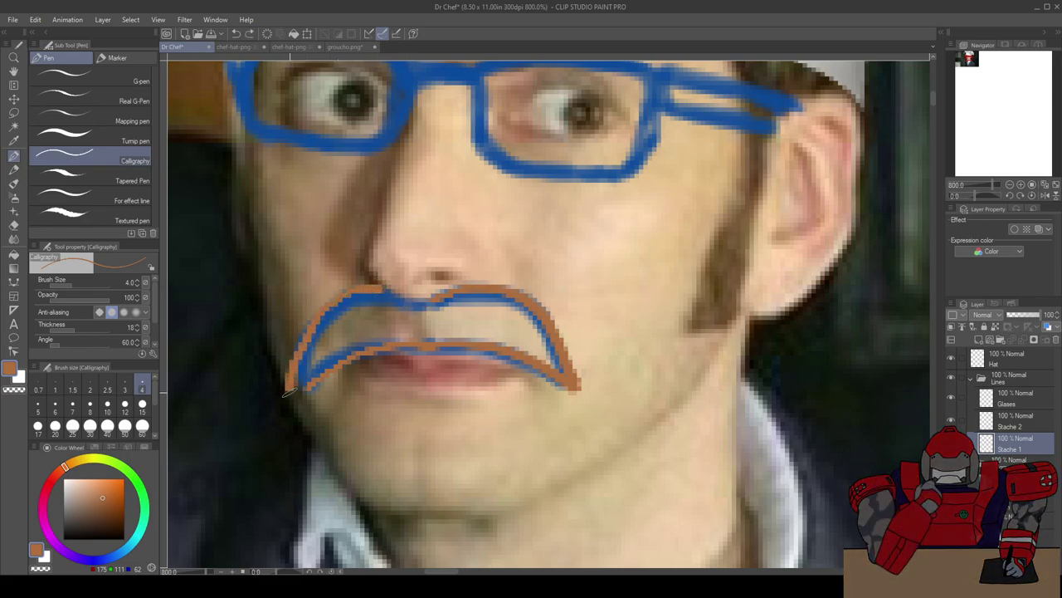
pyautogui.hotkey('ctrl', 'z')
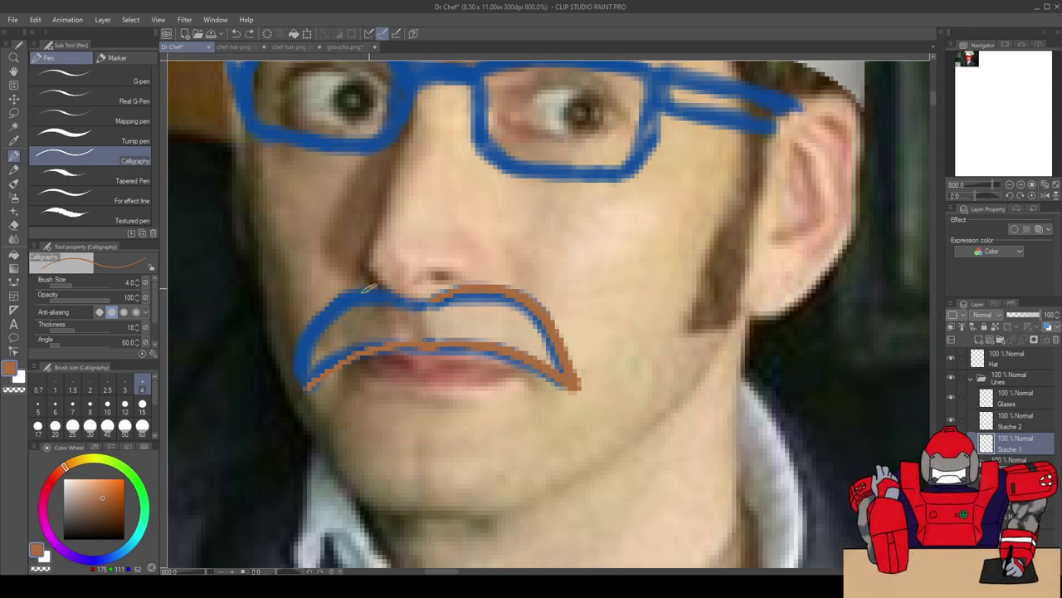
pyautogui.moveTo(339, 294)
pyautogui.mouseDown()
pyautogui.moveTo(318, 313)
pyautogui.moveTo(297, 373)
pyautogui.mouseUp()
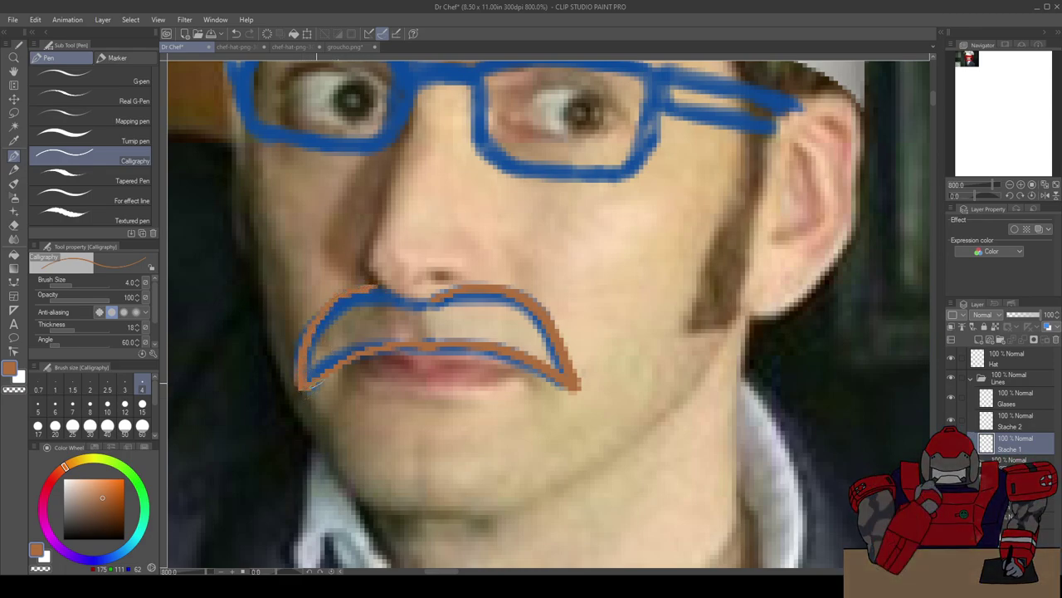
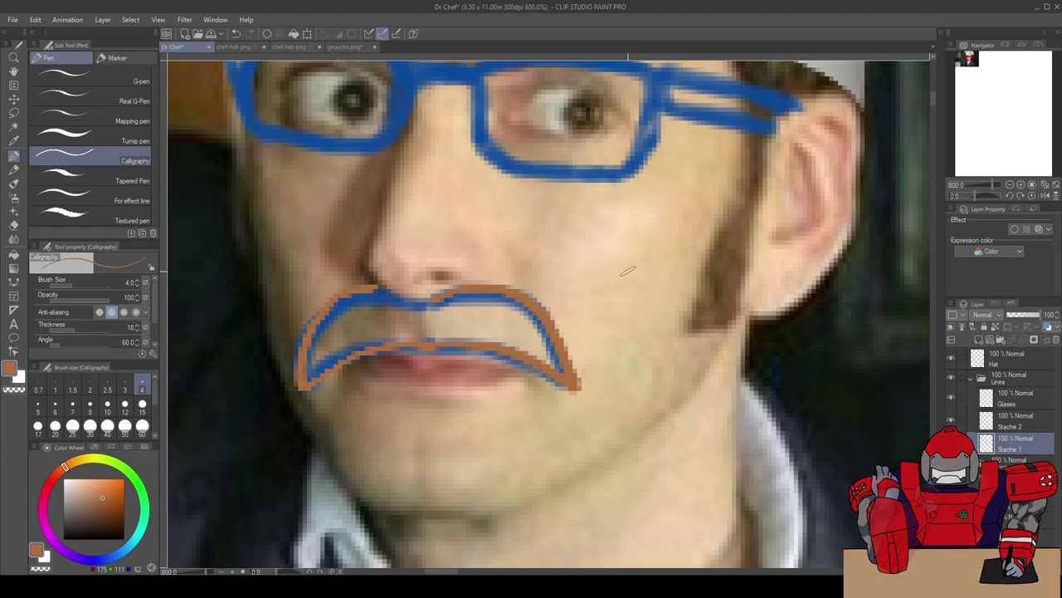
# Step: Try drawing a bushy, hatched mustache between the cheek and the ear, and remove it
pyautogui.moveTo(683, 250)
pyautogui.mouseDown()
pyautogui.moveTo(824, 351)
pyautogui.moveTo(819, 372)
pyautogui.moveTo(710, 354)
pyautogui.moveTo(618, 361)
pyautogui.mouseUp()
pyautogui.moveTo(653, 255)
pyautogui.mouseDown()
pyautogui.moveTo(606, 305)
pyautogui.moveTo(598, 353)
pyautogui.mouseUp()
pyautogui.hotkey('ctrl', 'z')
pyautogui.moveTo(655, 255)
pyautogui.mouseDown()
pyautogui.moveTo(595, 324)
pyautogui.moveTo(597, 365)
pyautogui.moveTo(623, 341)
pyautogui.moveTo(611, 352)
pyautogui.moveTo(618, 306)
pyautogui.moveTo(640, 329)
pyautogui.moveTo(677, 288)
pyautogui.moveTo(696, 337)
pyautogui.moveTo(736, 291)
pyautogui.moveTo(762, 346)
pyautogui.moveTo(782, 303)
pyautogui.moveTo(804, 347)
pyautogui.moveTo(696, 271)
pyautogui.mouseUp()
pyautogui.moveTo(631, 304)
pyautogui.mouseDown()
pyautogui.moveTo(765, 287)
pyautogui.moveTo(777, 339)
pyautogui.mouseUp()
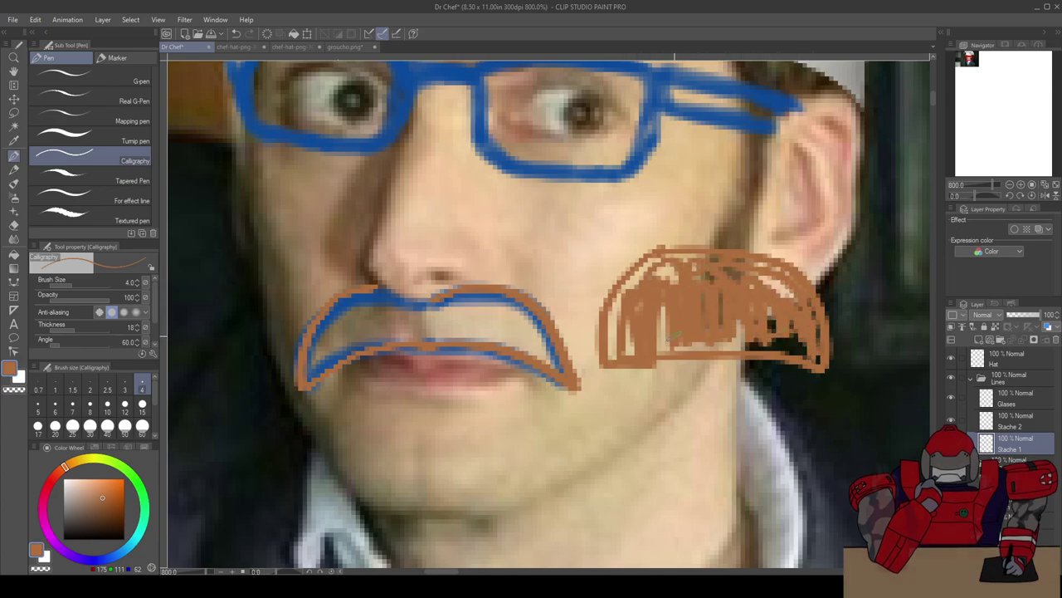
pyautogui.moveTo(669, 330); pyautogui.dragTo(659, 342)
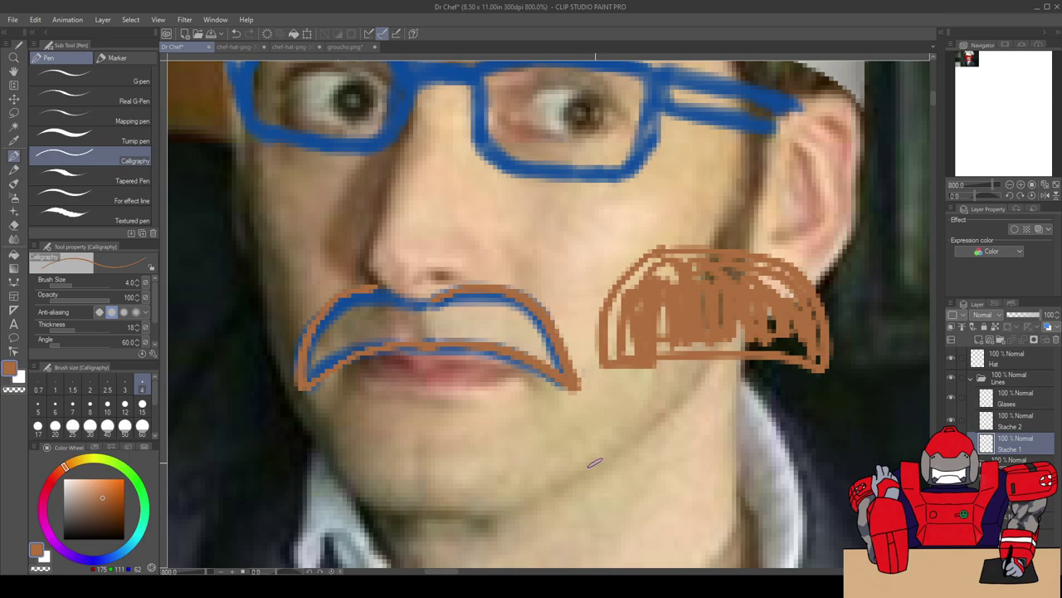
pyautogui.press('Delete')
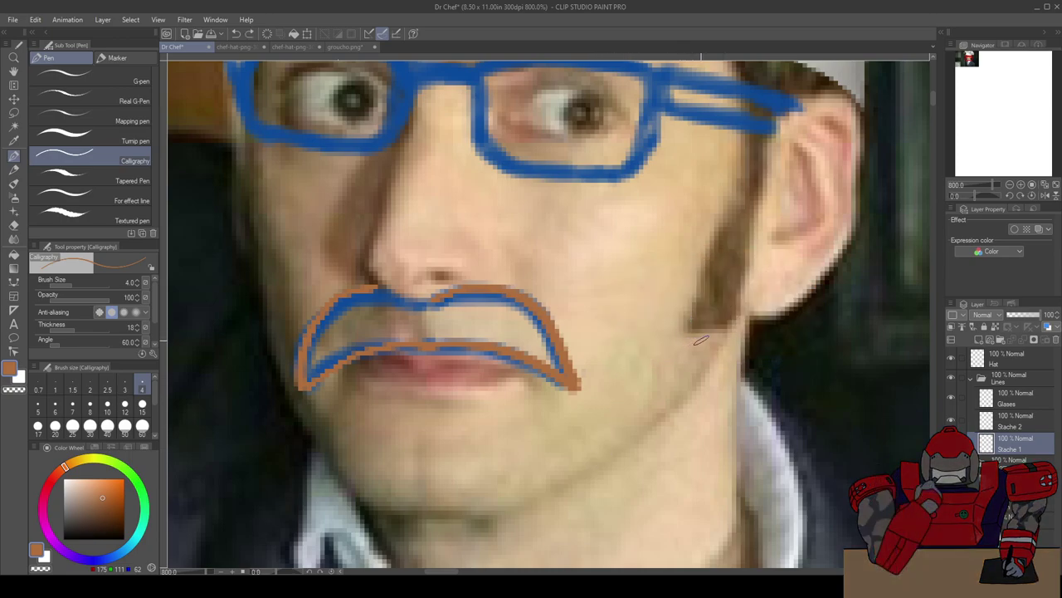
# Step: Try a curved mustache outline with a central dip just below the ear, and undo its strokes
pyautogui.moveTo(655, 376)
pyautogui.mouseDown()
pyautogui.moveTo(690, 349)
pyautogui.moveTo(781, 338)
pyautogui.moveTo(844, 369)
pyautogui.moveTo(875, 411)
pyautogui.moveTo(859, 314)
pyautogui.moveTo(782, 272)
pyautogui.mouseUp()
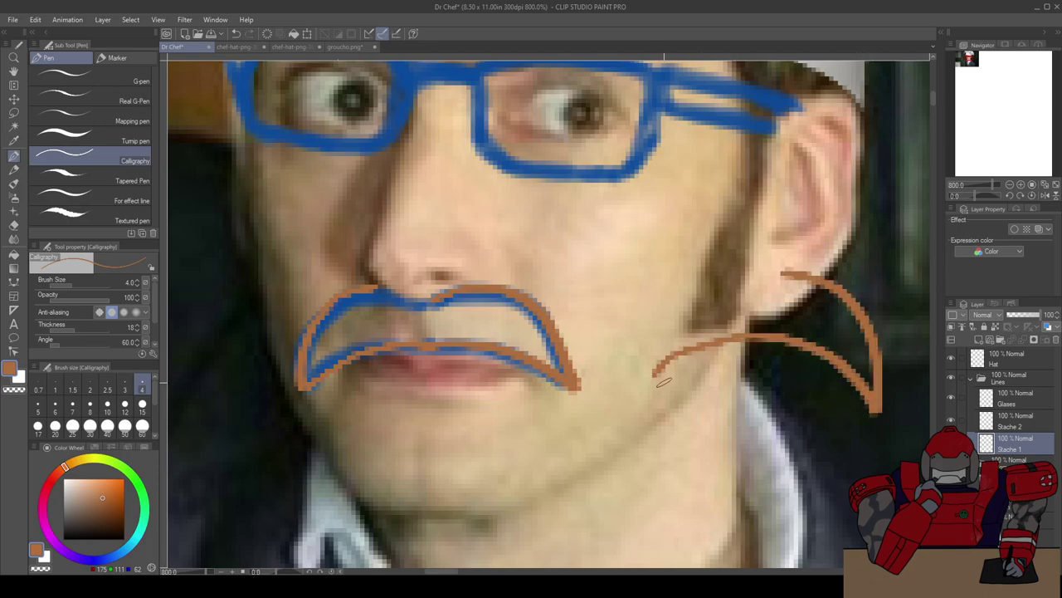
pyautogui.moveTo(654, 367)
pyautogui.mouseDown()
pyautogui.moveTo(654, 305)
pyautogui.moveTo(698, 274)
pyautogui.moveTo(731, 268)
pyautogui.moveTo(745, 289)
pyautogui.moveTo(792, 247)
pyautogui.mouseUp()
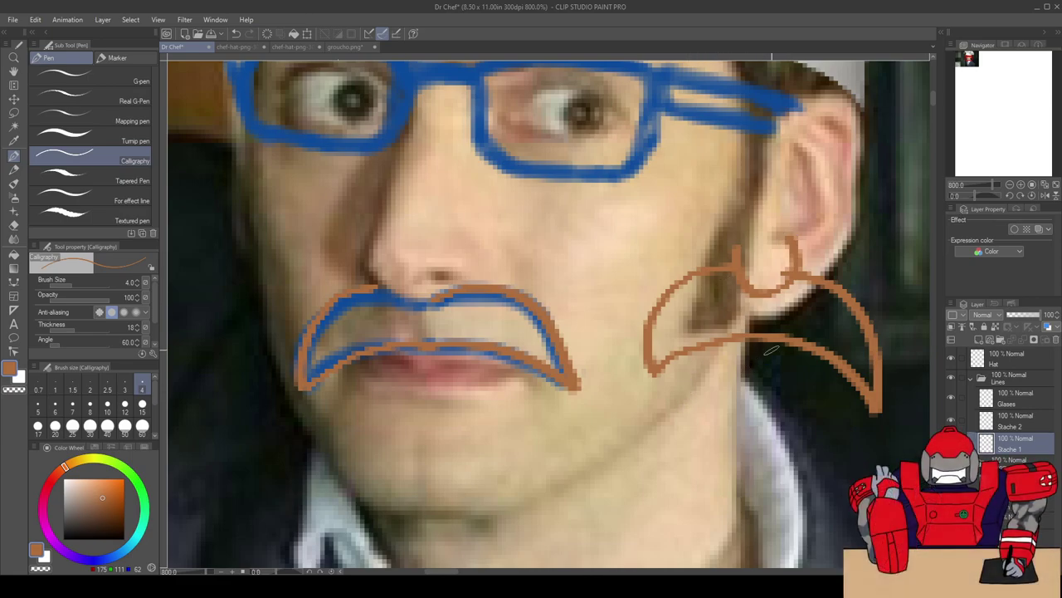
pyautogui.hotkey('ctrl', 'z')
pyautogui.hotkey('ctrl', 'z')
pyautogui.hotkey('ctrl', 'z')
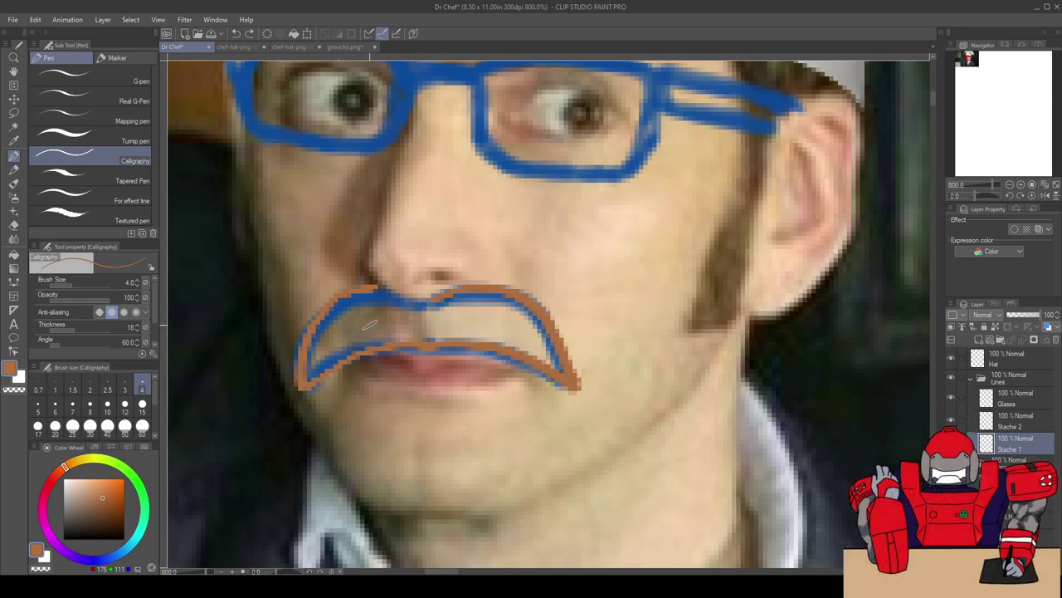
# Step: Clear the traced mustache outline from the Stache 1 layer and make Stache 2 the active layer
pyautogui.moveTo(428, 259); pyautogui.dragTo(426, 321)
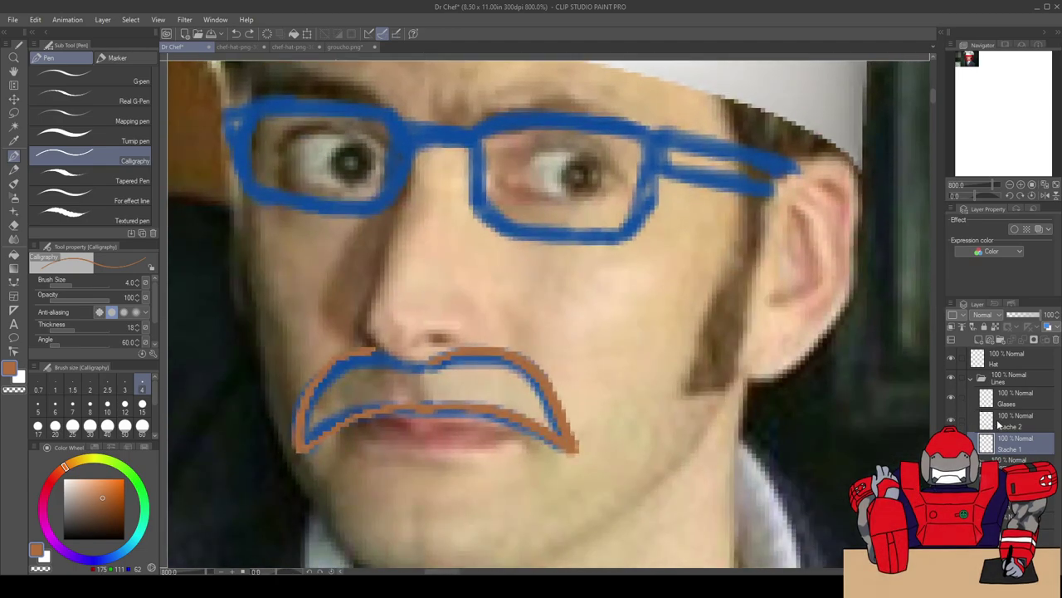
pyautogui.press('Delete')
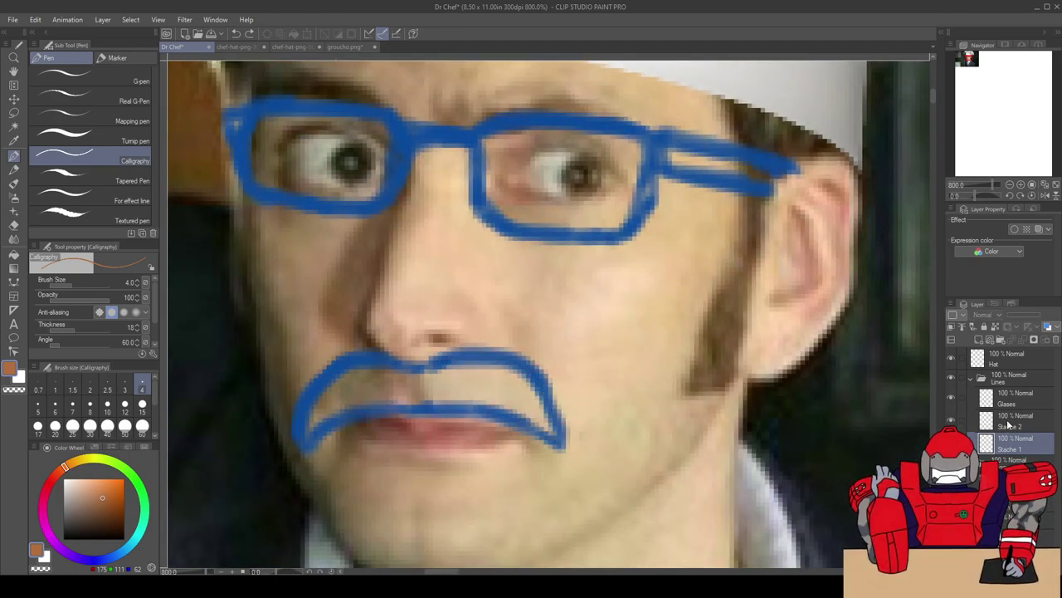
pyautogui.click(1008, 425)
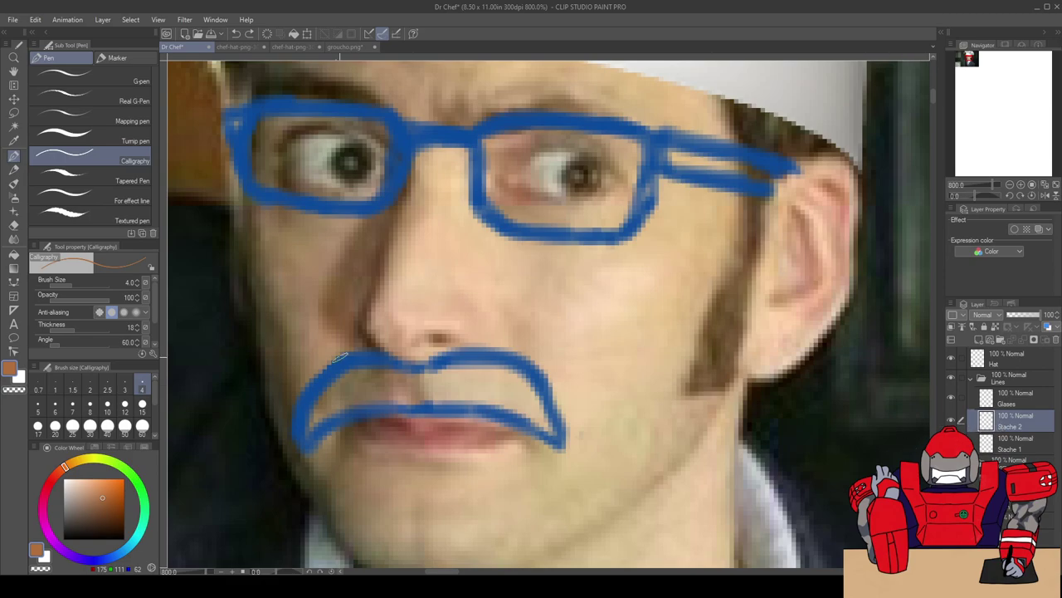
# Step: Try two test strokes with the Tapered Pen at size 12 on the cheek, and undo them
pyautogui.click(96, 179)
pyautogui.moveTo(636, 304)
pyautogui.mouseDown()
pyautogui.moveTo(636, 355)
pyautogui.moveTo(626, 301)
pyautogui.moveTo(616, 410)
pyautogui.mouseUp()
pyautogui.moveTo(611, 341)
pyautogui.mouseDown()
pyautogui.moveTo(607, 395)
pyautogui.moveTo(588, 337)
pyautogui.moveTo(574, 363)
pyautogui.moveTo(561, 318)
pyautogui.mouseUp()
pyautogui.hotkey('ctrl', 'z')
pyautogui.hotkey('ctrl', 'z')
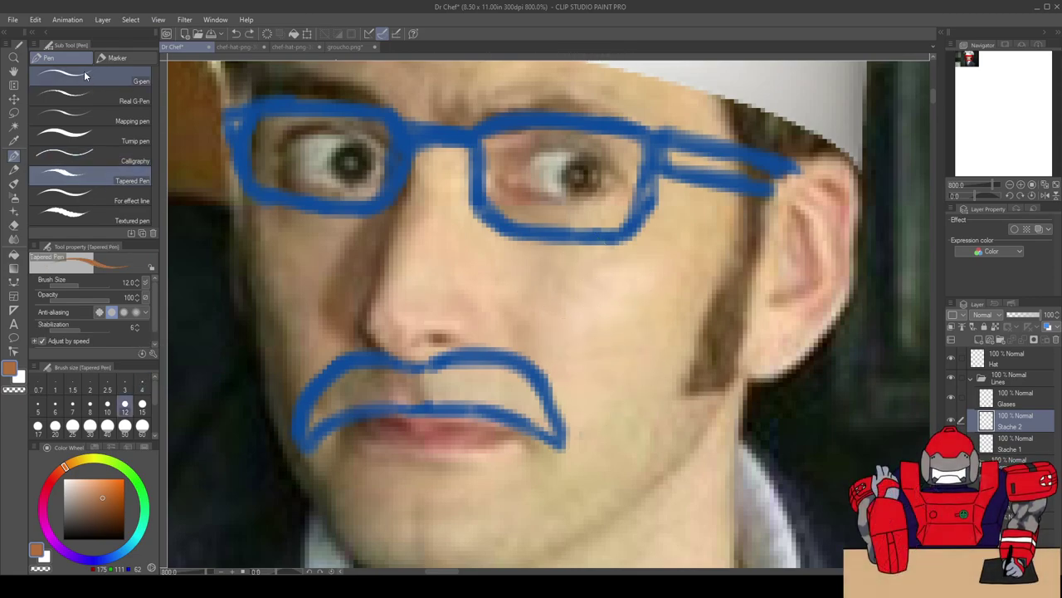
# Step: Try the Pastel brush at size 25 and the Crayon brush at size 15 on the cheek, undoing the test strokes
pyautogui.press('p')
pyautogui.click(116, 58)
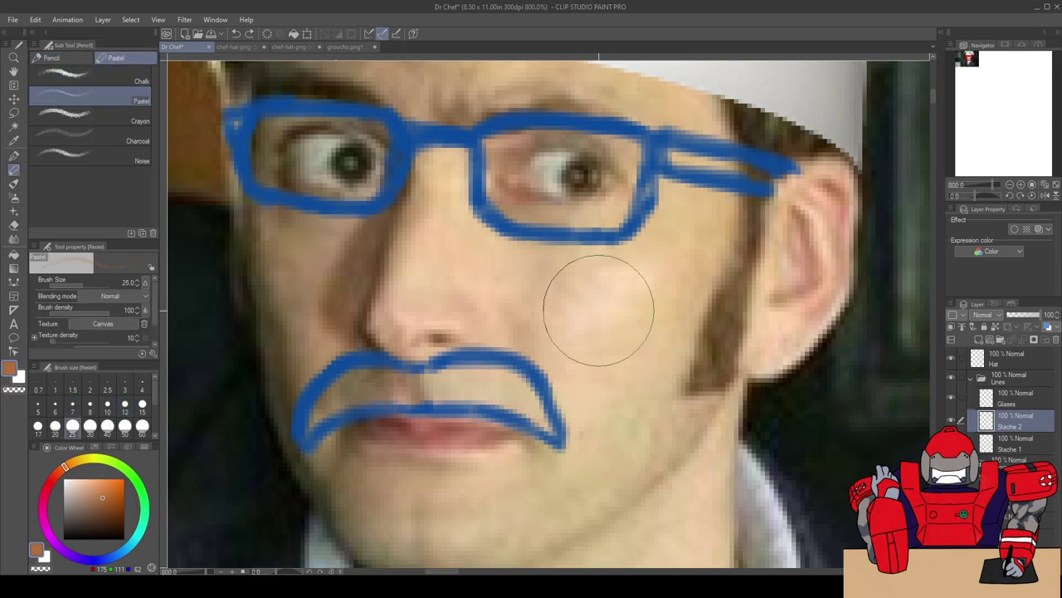
pyautogui.moveTo(669, 351)
pyautogui.mouseDown()
pyautogui.moveTo(623, 353)
pyautogui.moveTo(598, 340)
pyautogui.mouseUp()
pyautogui.hotkey('ctrl', 'z')
pyautogui.click(117, 120)
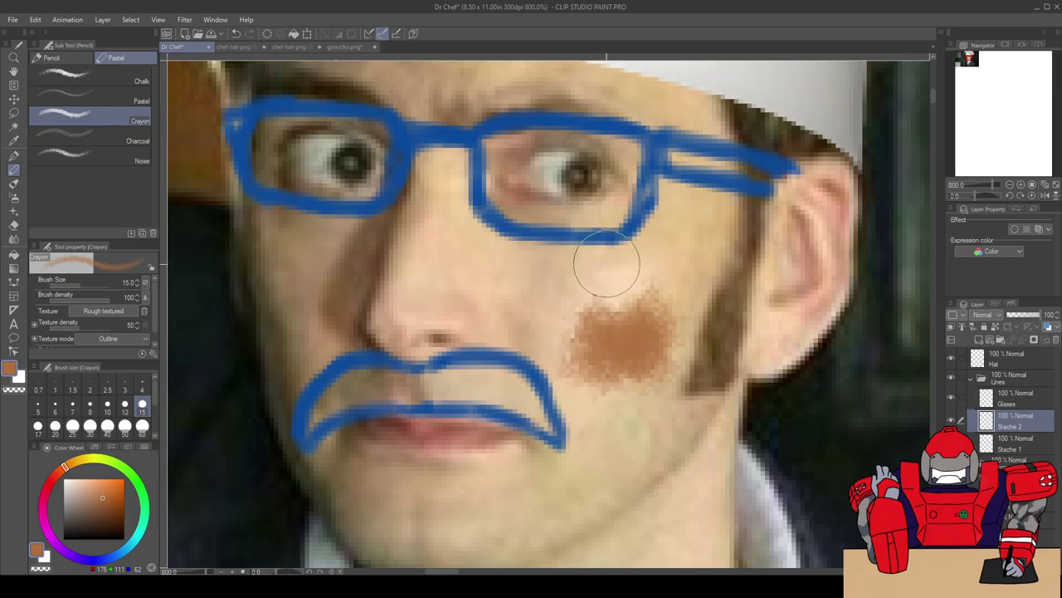
pyautogui.hotkey('ctrl', 'z')
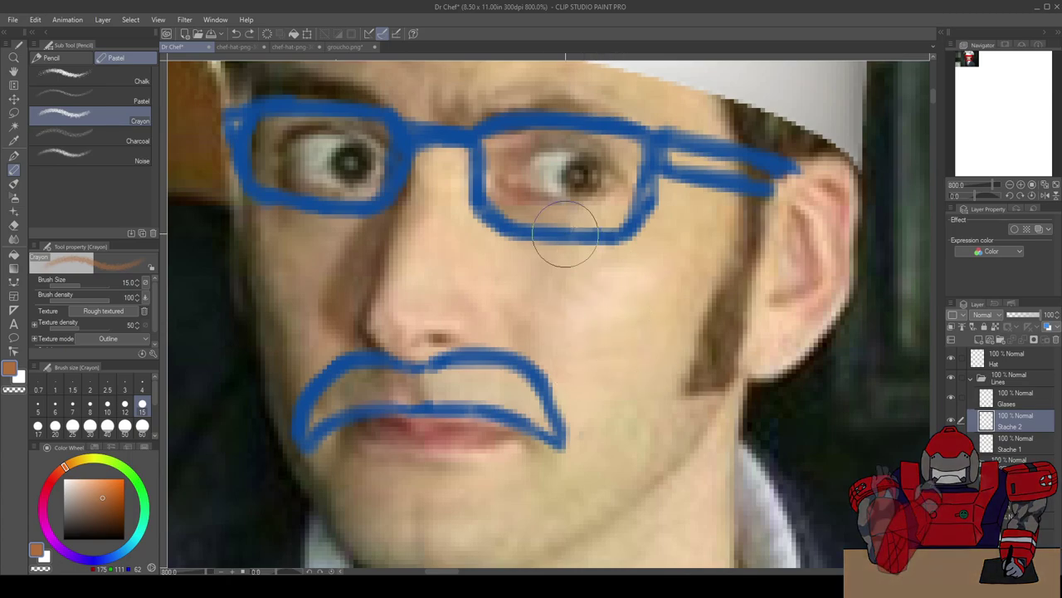
# Step: Try the Charcoal brush and the Noise brush at size 50 on the cheek, undoing each test stroke
pyautogui.click(93, 140)
pyautogui.moveTo(668, 327)
pyautogui.mouseDown()
pyautogui.moveTo(660, 361)
pyautogui.moveTo(632, 341)
pyautogui.moveTo(631, 417)
pyautogui.moveTo(642, 391)
pyautogui.moveTo(665, 399)
pyautogui.moveTo(675, 332)
pyautogui.mouseUp()
pyautogui.hotkey('ctrl', 'z')
pyautogui.click(93, 157)
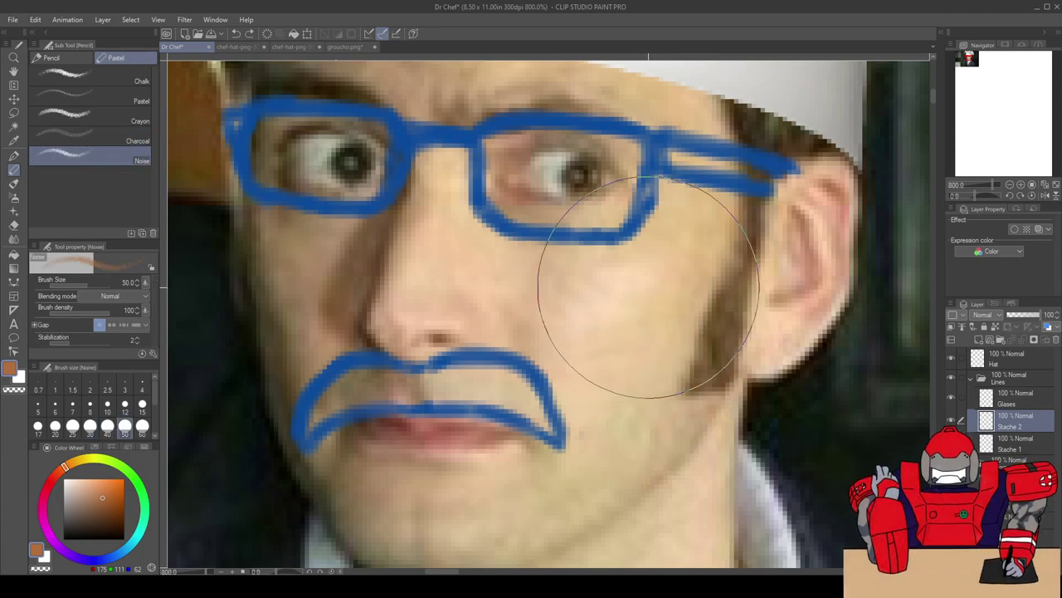
pyautogui.moveTo(628, 308)
pyautogui.mouseDown()
pyautogui.moveTo(654, 314)
pyautogui.moveTo(649, 338)
pyautogui.moveTo(598, 380)
pyautogui.mouseUp()
pyautogui.hotkey('ctrl', 'z')
# Step: Try scribbled patches with the Chalk brush at size 25 on the cheek, undoing each one
pyautogui.click(93, 81)
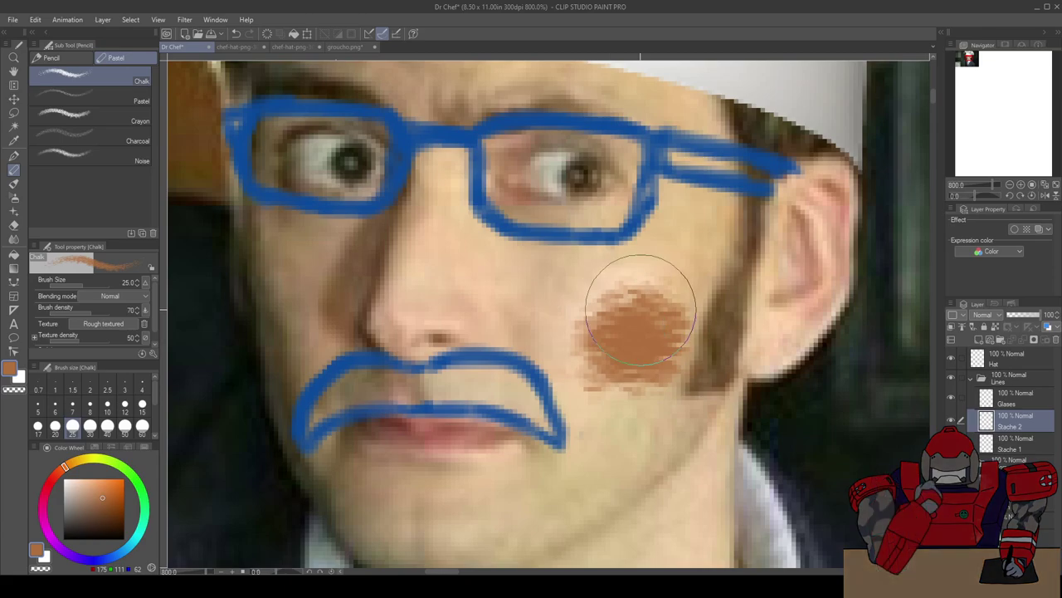
pyautogui.hotkey('ctrl', 'z')
pyautogui.moveTo(640, 327)
pyautogui.mouseDown()
pyautogui.moveTo(651, 397)
pyautogui.moveTo(650, 314)
pyautogui.moveTo(644, 395)
pyautogui.moveTo(623, 434)
pyautogui.mouseUp()
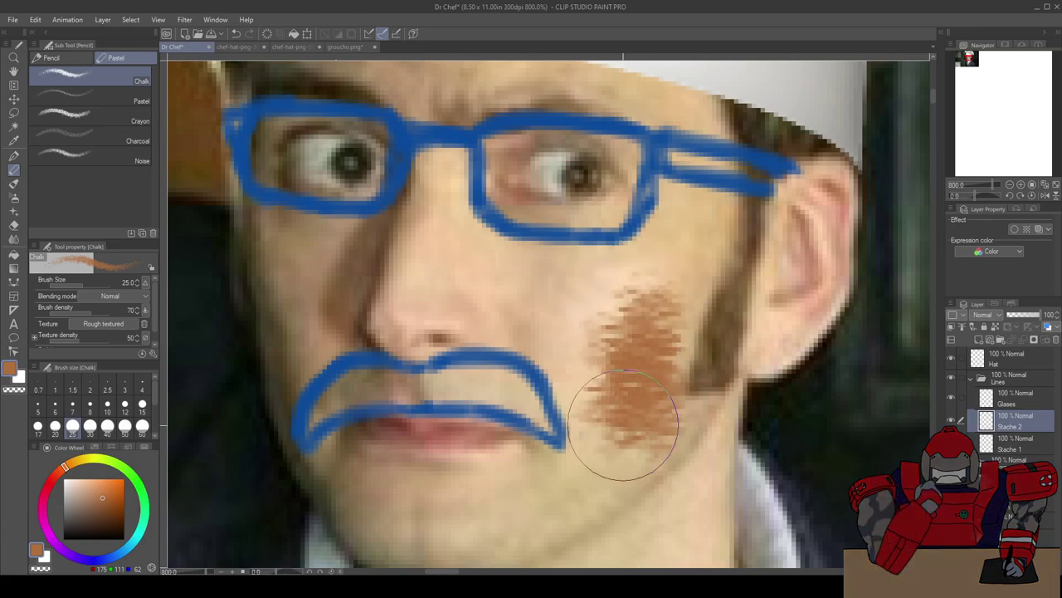
pyautogui.hotkey('ctrl', 'z')
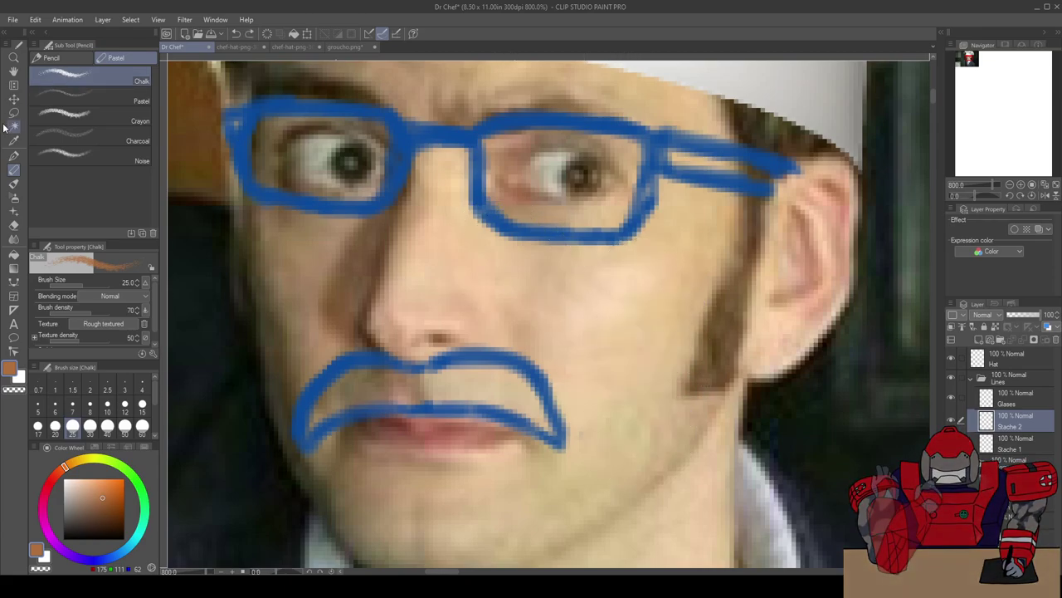
# Step: Try a test stroke with the Real pencil at size 10 on the cheek, and undo it
pyautogui.click(51, 57)
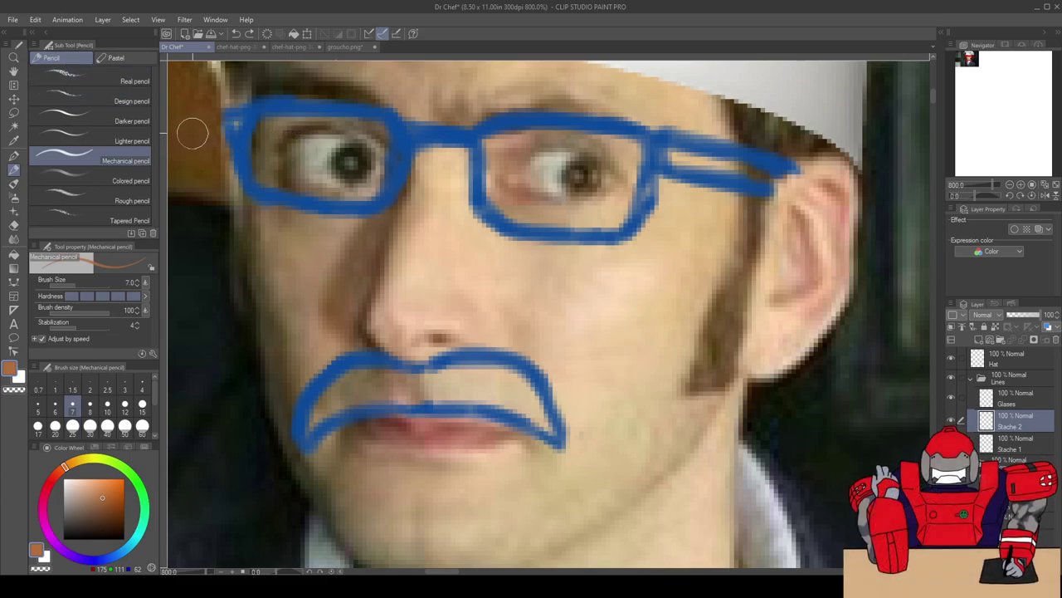
pyautogui.click(125, 80)
pyautogui.moveTo(659, 308)
pyautogui.mouseDown()
pyautogui.moveTo(641, 334)
pyautogui.moveTo(636, 390)
pyautogui.mouseUp()
pyautogui.hotkey('ctrl', 'z')
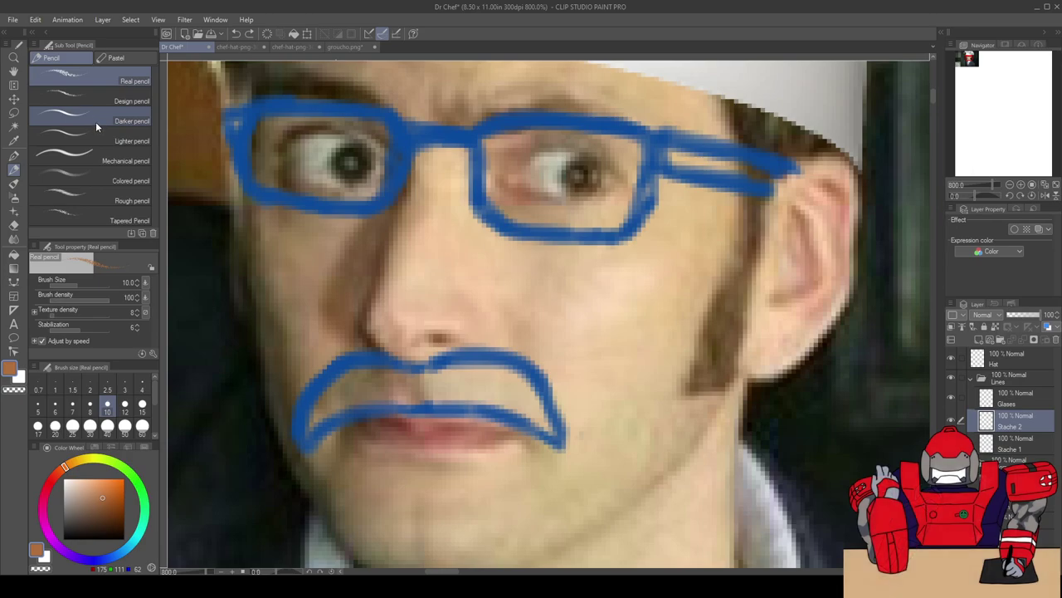
# Step: Switch to the Design pencil at size 4 and try several strokes on the cheek, undoing them all
pyautogui.click(117, 102)
pyautogui.moveTo(626, 301)
pyautogui.mouseDown()
pyautogui.moveTo(627, 414)
pyautogui.moveTo(636, 341)
pyautogui.moveTo(639, 405)
pyautogui.mouseUp()
pyautogui.moveTo(647, 337); pyautogui.dragTo(647, 418)
pyautogui.hotkey('ctrl', 'z')
pyautogui.hotkey('ctrl', 'z')
pyautogui.hotkey('ctrl', 'z')
pyautogui.hotkey('ctrl', 'z')
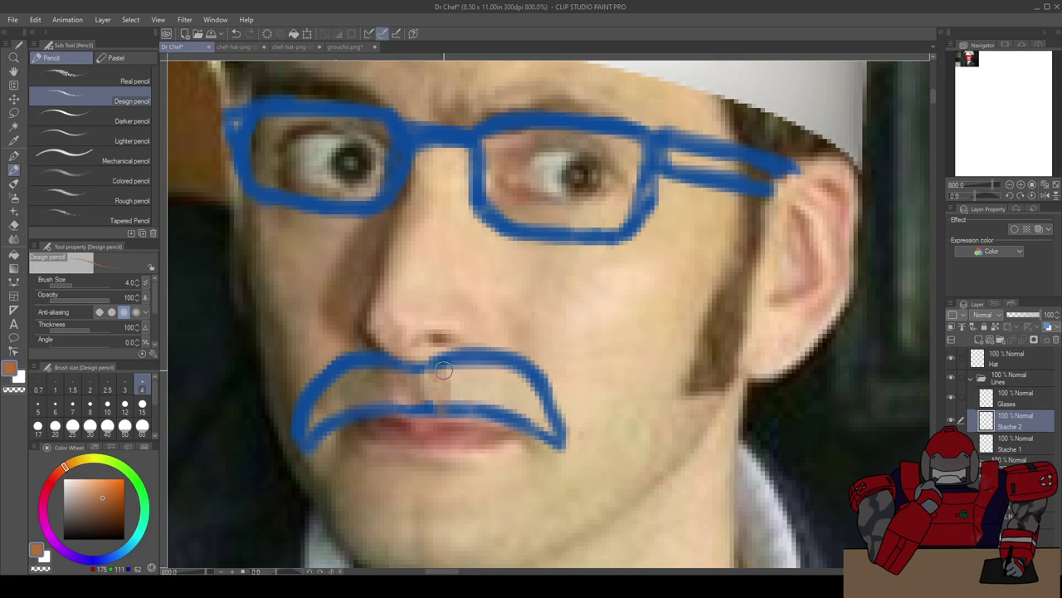
# Step: Shade the whole mustache shape inside the blue sketch in orange-brown with the Design pencil on the Stache 2 layer
pyautogui.moveTo(461, 373)
pyautogui.mouseDown()
pyautogui.moveTo(480, 419)
pyautogui.moveTo(478, 356)
pyautogui.moveTo(525, 432)
pyautogui.moveTo(525, 387)
pyautogui.moveTo(558, 438)
pyautogui.mouseUp()
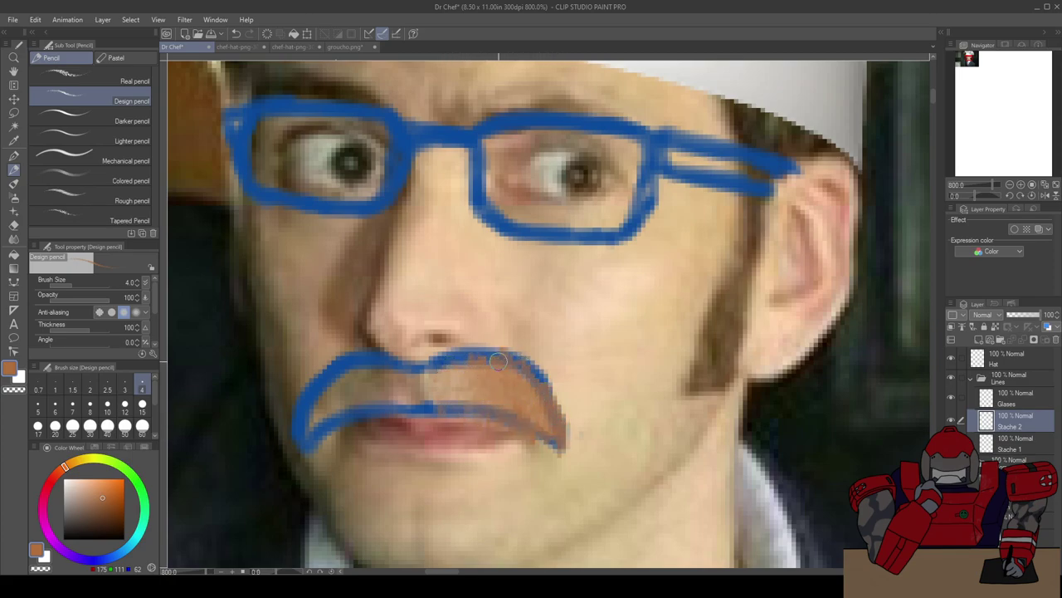
pyautogui.moveTo(494, 390)
pyautogui.mouseDown()
pyautogui.moveTo(466, 367)
pyautogui.moveTo(469, 406)
pyautogui.moveTo(440, 389)
pyautogui.mouseUp()
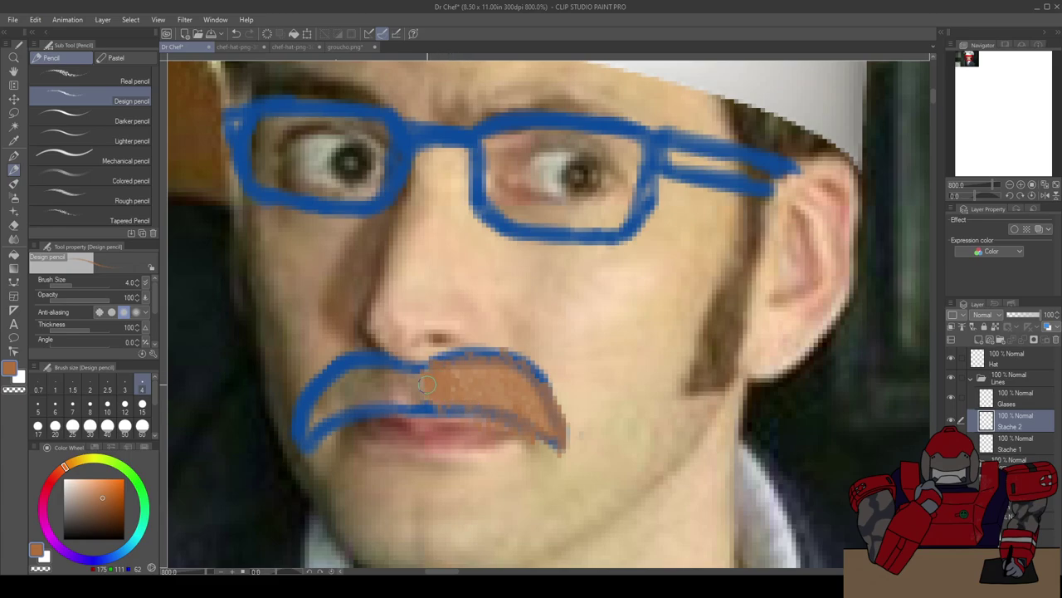
pyautogui.moveTo(408, 399)
pyautogui.mouseDown()
pyautogui.moveTo(381, 372)
pyautogui.moveTo(366, 408)
pyautogui.moveTo(362, 378)
pyautogui.moveTo(345, 412)
pyautogui.moveTo(336, 386)
pyautogui.moveTo(300, 425)
pyautogui.mouseUp()
pyautogui.moveTo(316, 389)
pyautogui.mouseDown()
pyautogui.moveTo(329, 419)
pyautogui.moveTo(354, 376)
pyautogui.moveTo(401, 383)
pyautogui.mouseUp()
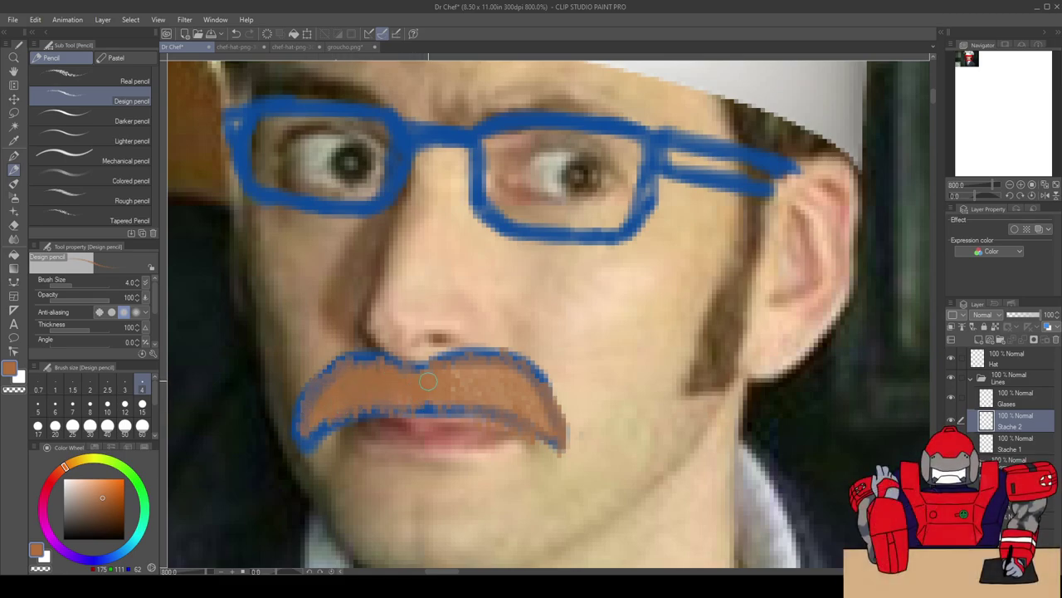
pyautogui.scroll(-3, 452, 362)
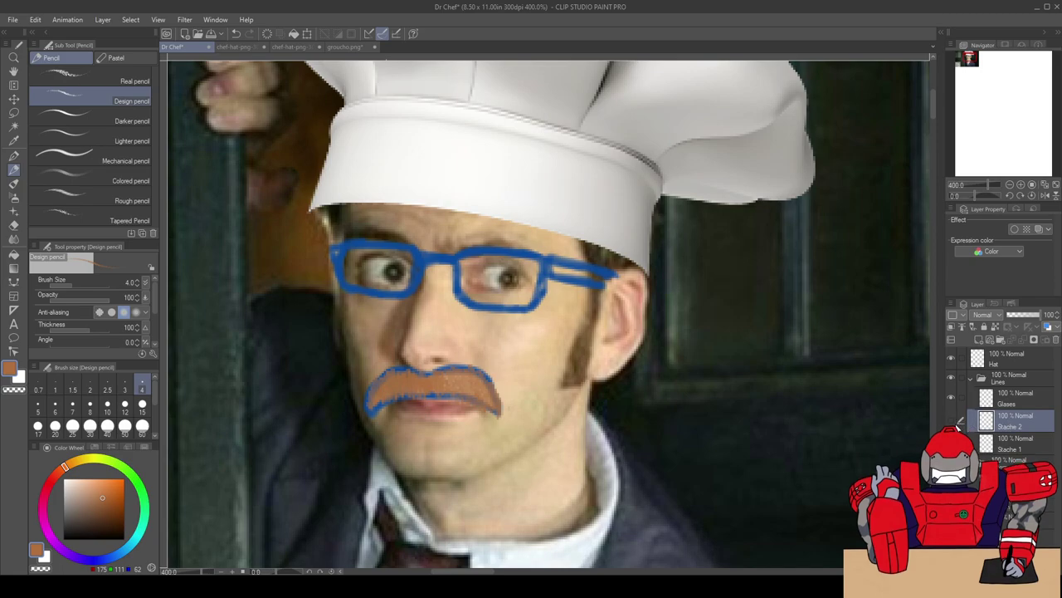
# Step: Hide the Stache 2 layer and make the glasses line layer active
pyautogui.click(958, 420)
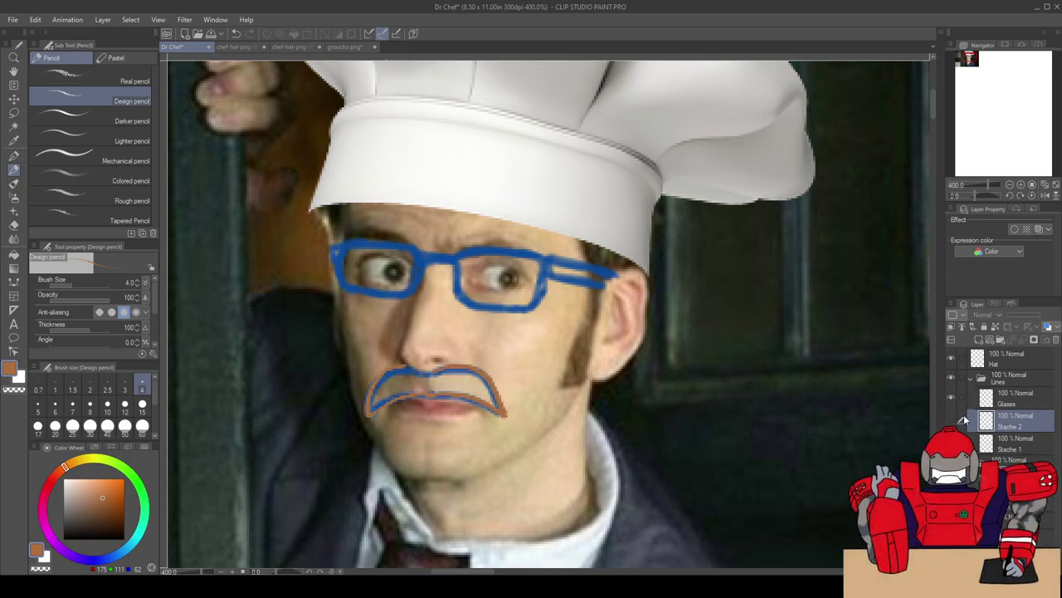
pyautogui.click(995, 403)
pyautogui.scroll(2, 499, 206)
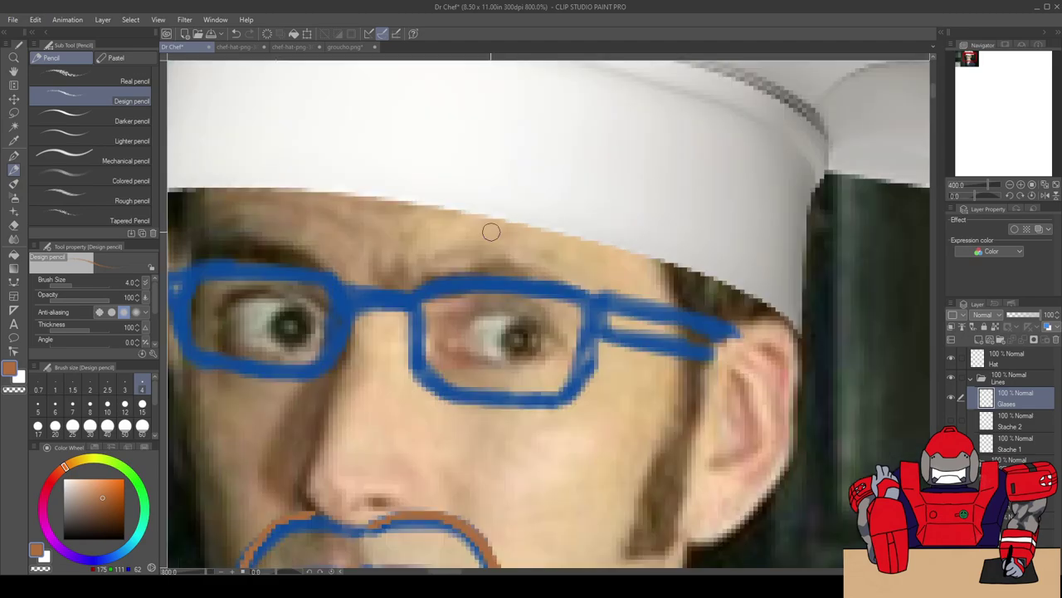
pyautogui.scroll(-2, 496, 257)
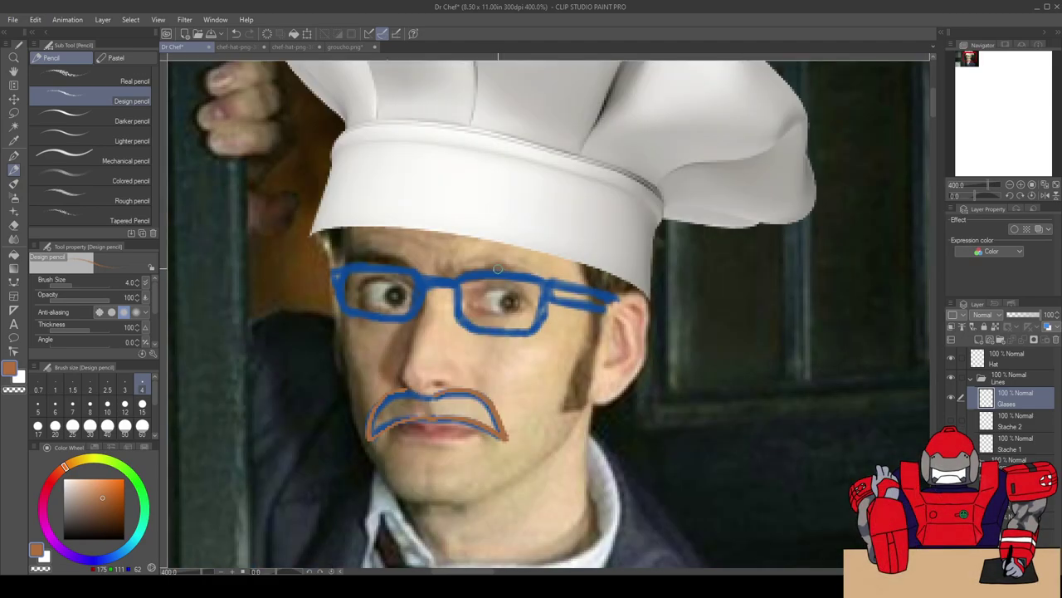
# Step: Switch from the pencil to the Tapered Pen and set the drawing colour to a very dark brown
pyautogui.press('p')
pyautogui.press('p')
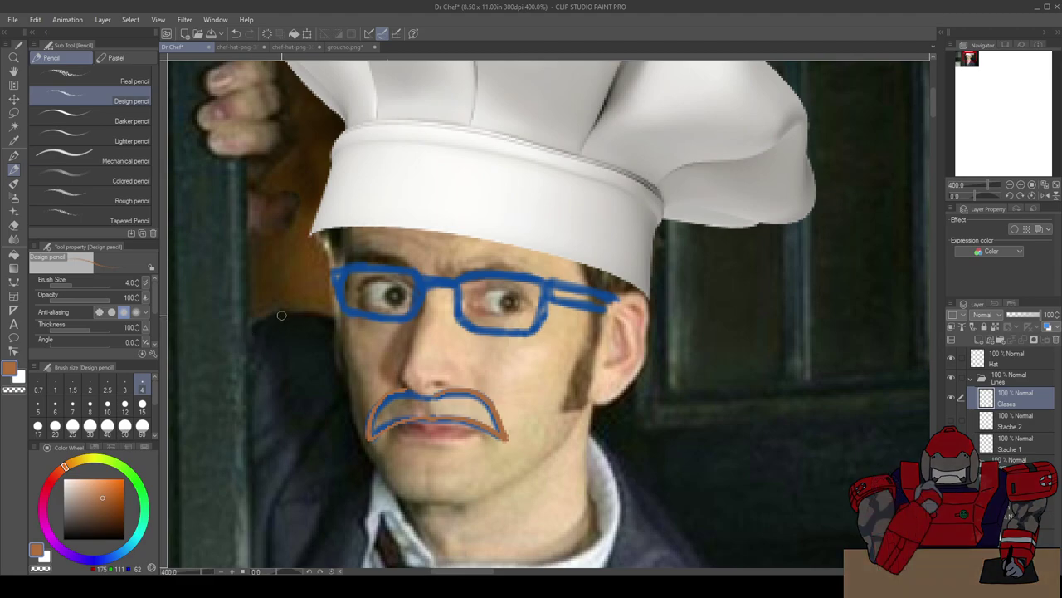
pyautogui.press('p')
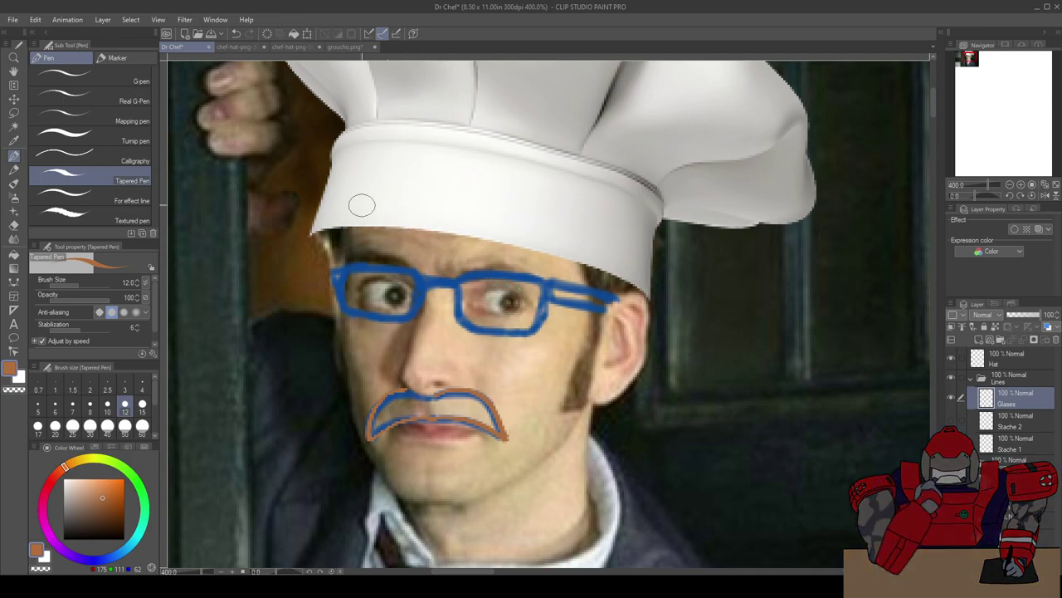
pyautogui.click(111, 504)
pyautogui.moveTo(111, 504)
pyautogui.mouseDown()
pyautogui.moveTo(125, 524)
pyautogui.moveTo(141, 523)
pyautogui.mouseUp()
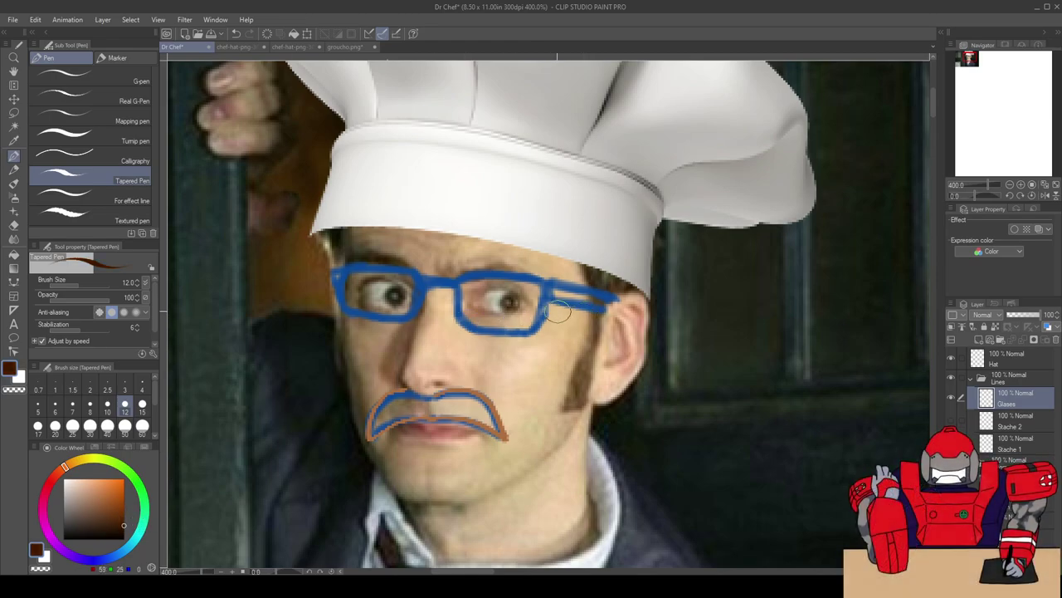
# Step: Try several strokes with the Tapered Pen at size 12 around the ear, undoing each one
pyautogui.scroll(3, 573, 311)
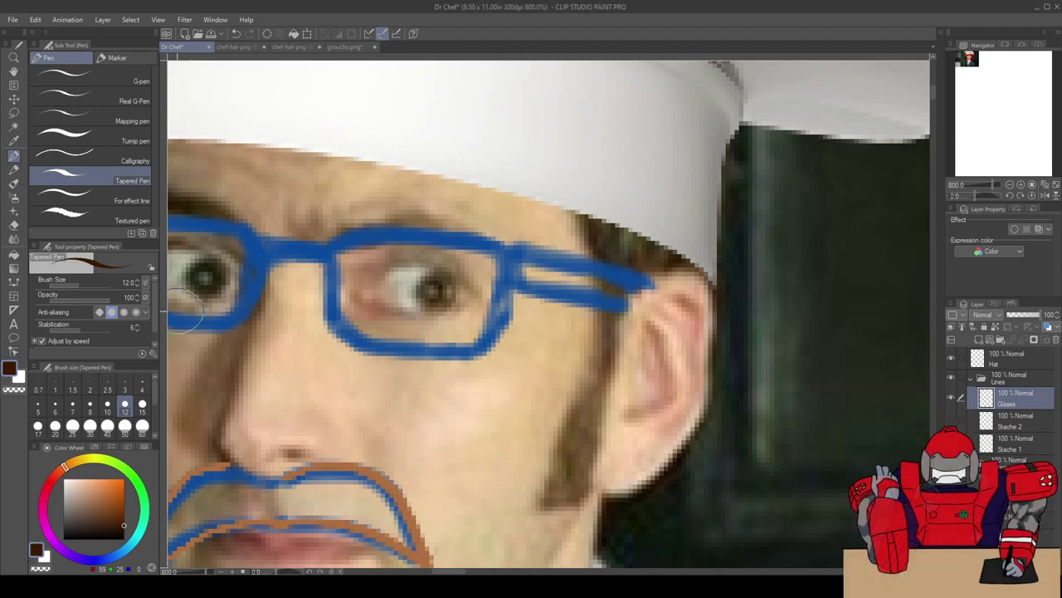
pyautogui.press('p')
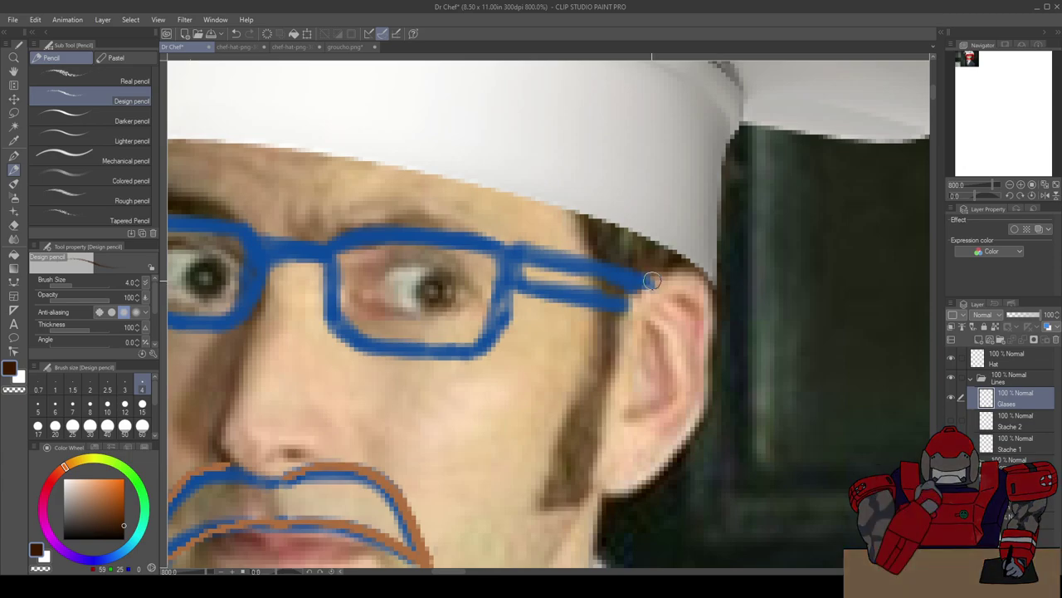
pyautogui.press('p')
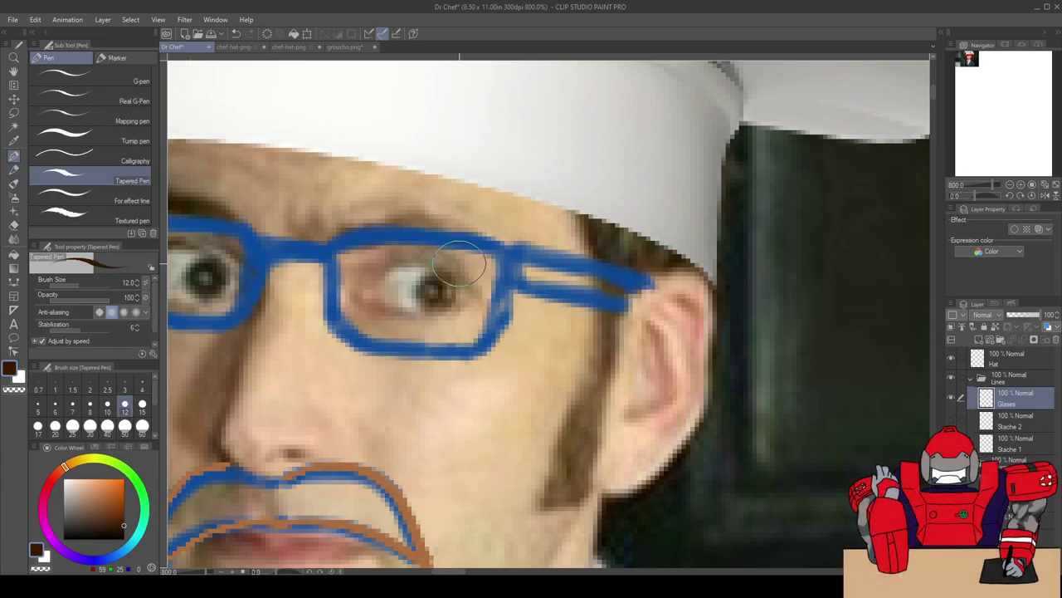
pyautogui.moveTo(705, 384); pyautogui.dragTo(581, 359)
pyautogui.hotkey('ctrl', 'z')
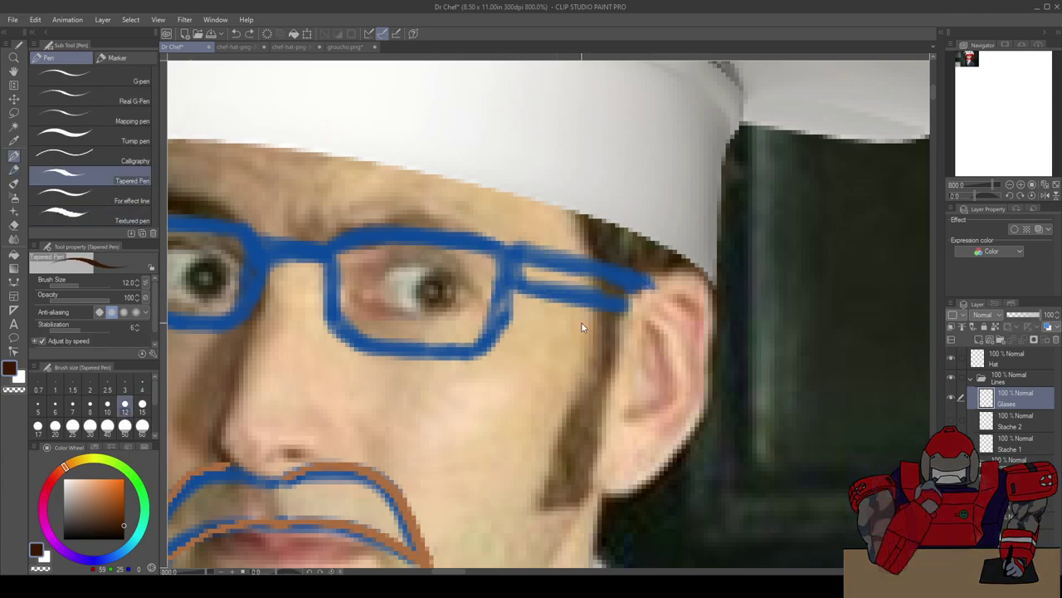
pyautogui.moveTo(763, 467)
pyautogui.mouseDown()
pyautogui.moveTo(722, 424)
pyautogui.moveTo(648, 395)
pyautogui.moveTo(577, 394)
pyautogui.moveTo(630, 391)
pyautogui.moveTo(713, 421)
pyautogui.moveTo(755, 485)
pyautogui.moveTo(702, 433)
pyautogui.moveTo(628, 425)
pyautogui.mouseUp()
pyautogui.hotkey('ctrl', 'z')
pyautogui.moveTo(726, 410)
pyautogui.mouseDown()
pyautogui.moveTo(621, 380)
pyautogui.moveTo(701, 400)
pyautogui.moveTo(759, 435)
pyautogui.mouseUp()
pyautogui.hotkey('ctrl', 'z')
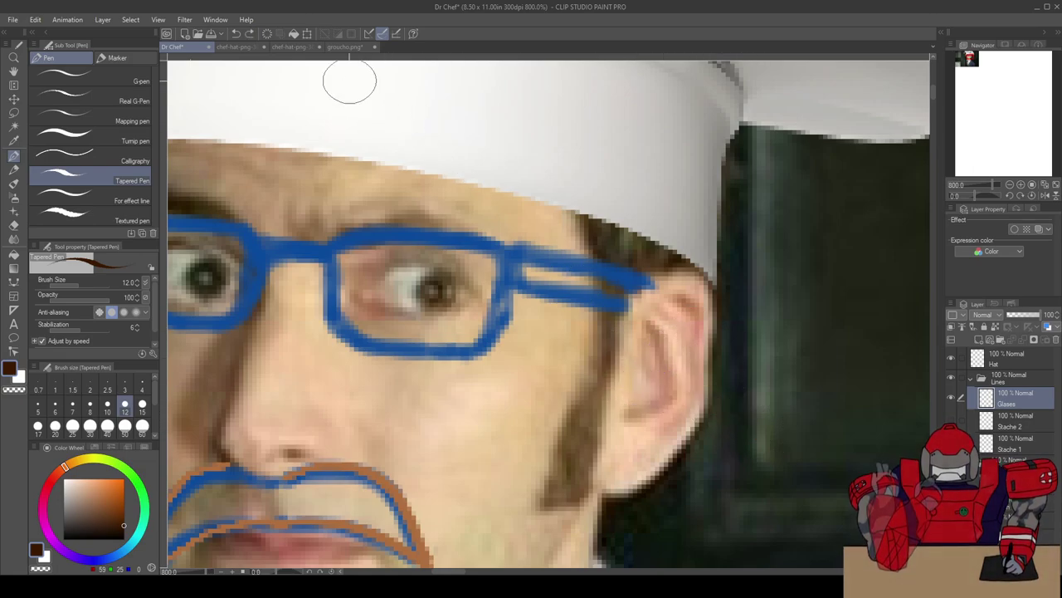
# Step: Try test strokes with the Calligraphy pen at size 4 beside the ear, undoing each one
pyautogui.click(103, 161)
pyautogui.moveTo(804, 400)
pyautogui.mouseDown()
pyautogui.moveTo(696, 354)
pyautogui.moveTo(765, 378)
pyautogui.moveTo(816, 430)
pyautogui.moveTo(773, 384)
pyautogui.moveTo(683, 346)
pyautogui.mouseUp()
pyautogui.hotkey('ctrl', 'z')
pyautogui.moveTo(793, 407)
pyautogui.mouseDown()
pyautogui.moveTo(702, 367)
pyautogui.moveTo(792, 409)
pyautogui.mouseUp()
pyautogui.hotkey('ctrl', 'z')
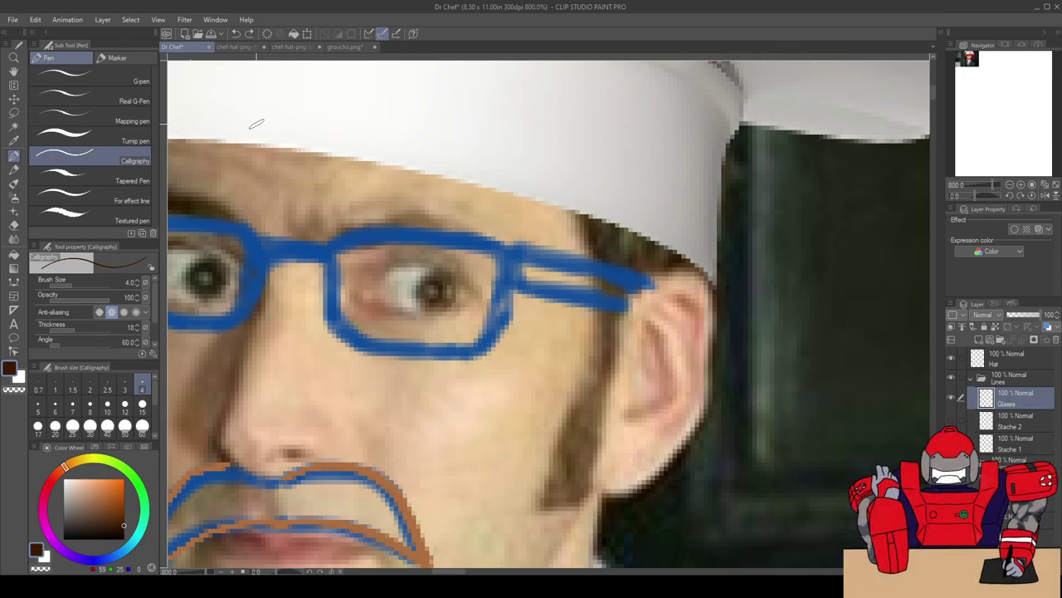
# Step: Try two strokes with the Real G-Pen at size 5 beside the ear, undoing both
pyautogui.click(104, 101)
pyautogui.moveTo(691, 352)
pyautogui.mouseDown()
pyautogui.moveTo(758, 379)
pyautogui.moveTo(793, 412)
pyautogui.mouseUp()
pyautogui.hotkey('ctrl', 'z')
pyautogui.moveTo(695, 362)
pyautogui.mouseDown()
pyautogui.moveTo(751, 379)
pyautogui.moveTo(805, 423)
pyautogui.mouseUp()
pyautogui.hotkey('ctrl', 'z')
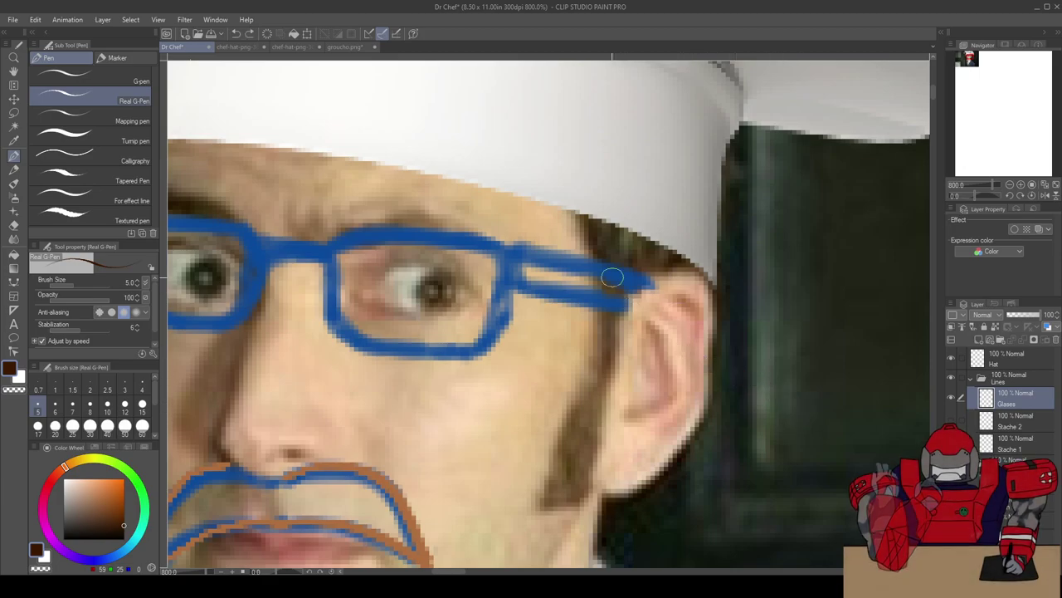
# Step: Try two strokes with the G-pen at size 5 on the dark background behind the ear, and undo them
pyautogui.click(124, 80)
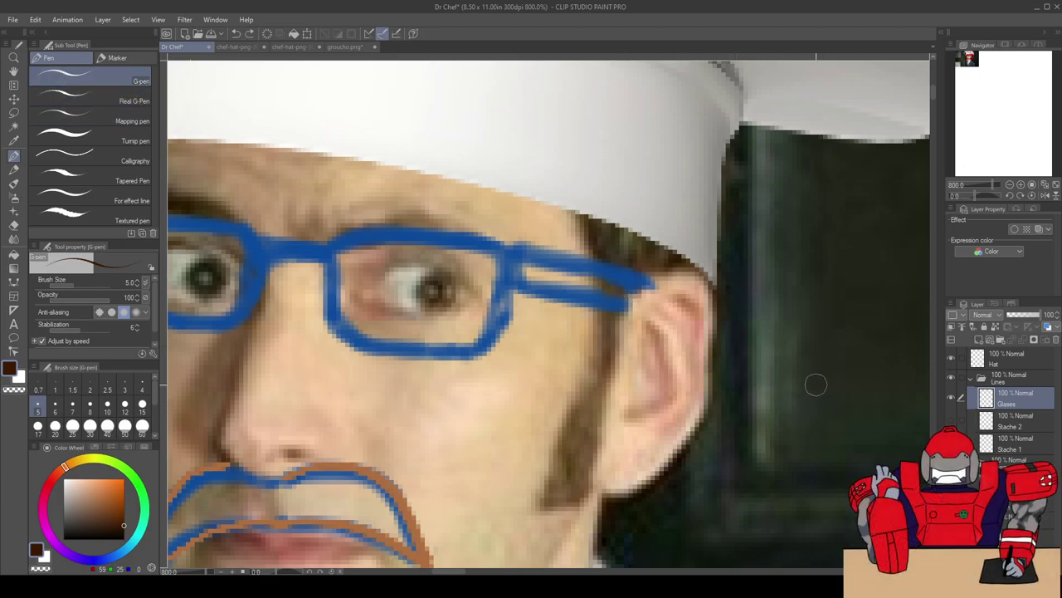
pyautogui.moveTo(813, 381); pyautogui.dragTo(714, 326)
pyautogui.moveTo(769, 417); pyautogui.dragTo(715, 386)
pyautogui.hotkey('ctrl', 'z')
pyautogui.hotkey('ctrl', 'z')
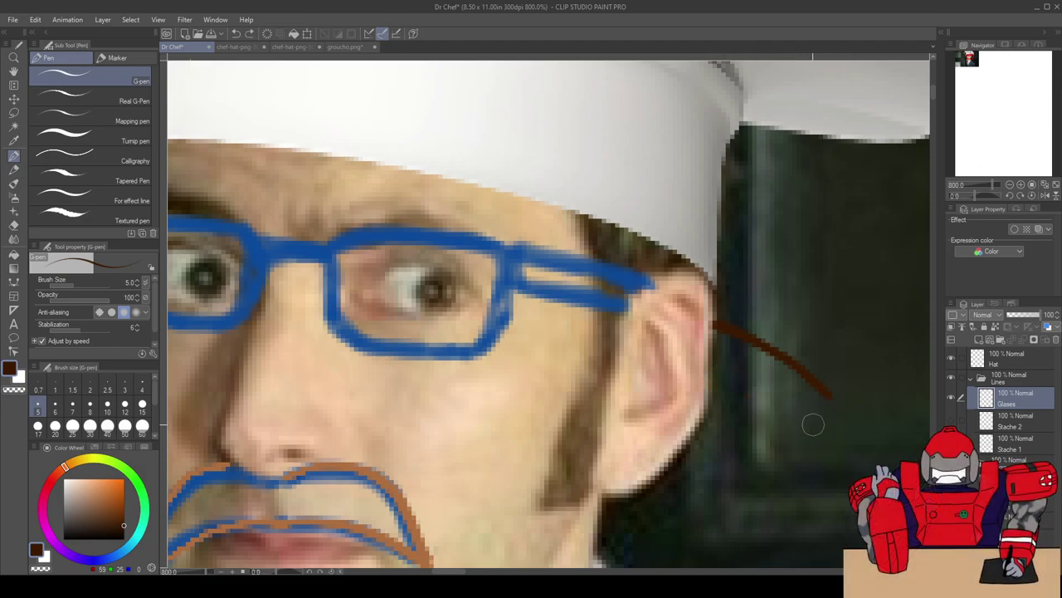
# Step: Try a stroke with the Turnip pen at size 8 behind the ear, and undo it
pyautogui.click(85, 199)
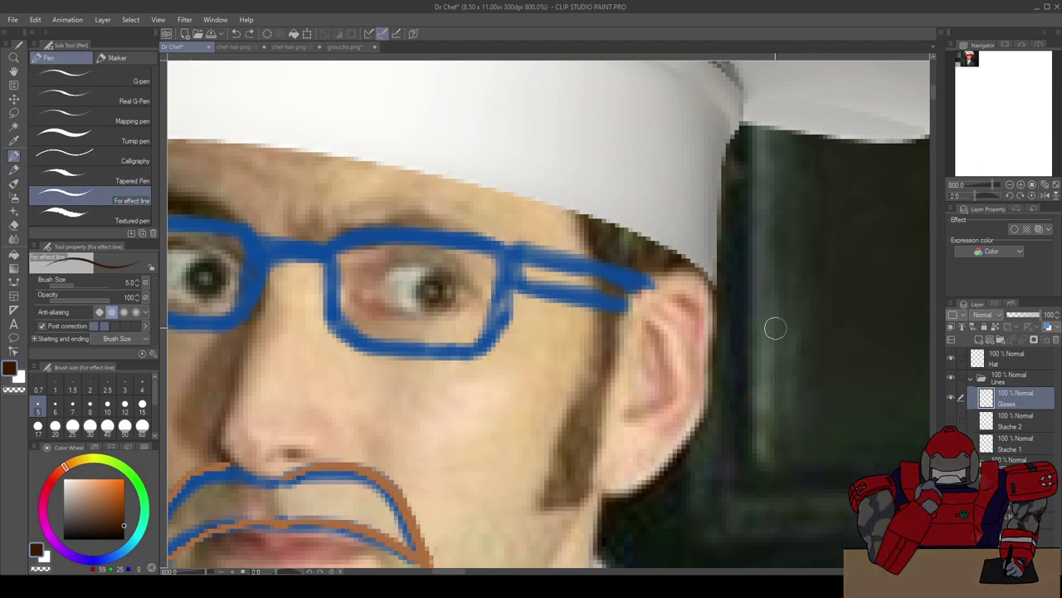
pyautogui.click(80, 146)
pyautogui.moveTo(834, 398); pyautogui.dragTo(716, 330)
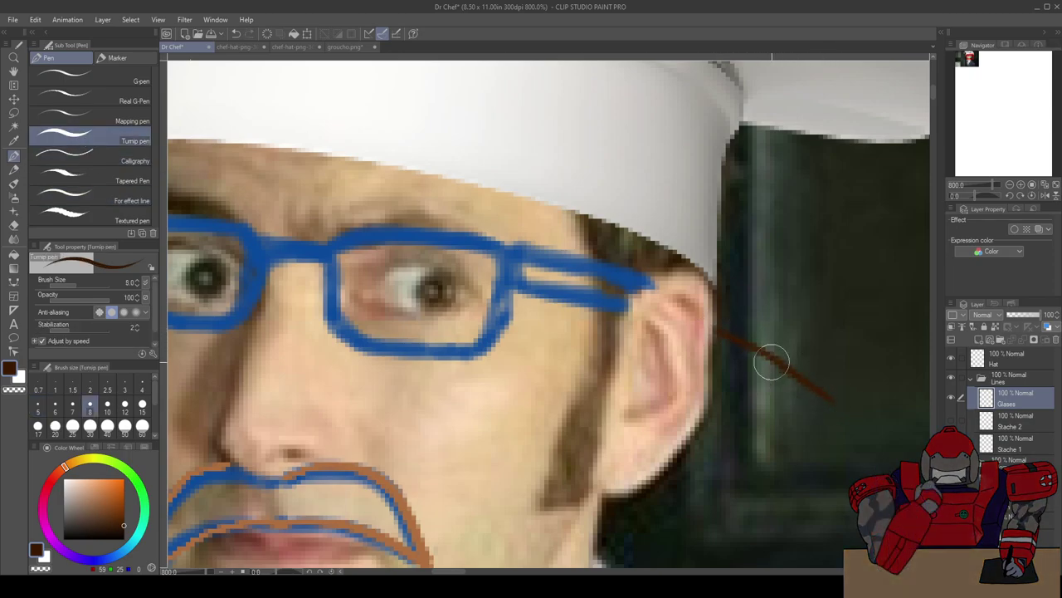
pyautogui.hotkey('ctrl', 'z')
# Step: Compare test strokes of the Mapping pen and the Real G-Pen at size 5 behind the ear, undoing them
pyautogui.click(107, 124)
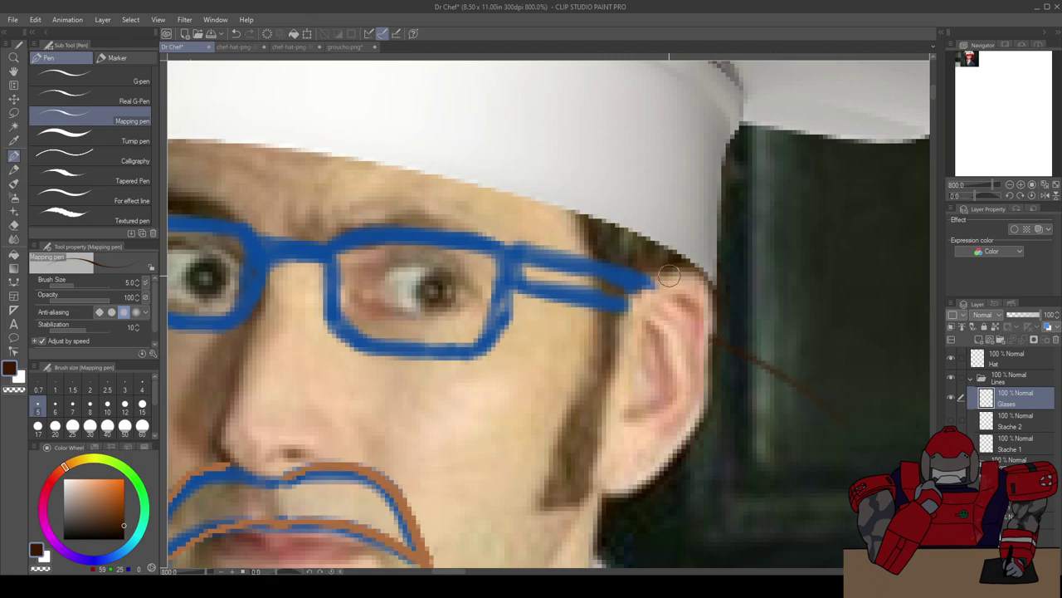
pyautogui.click(92, 99)
pyautogui.moveTo(820, 427); pyautogui.dragTo(675, 343)
pyautogui.hotkey('ctrl', 'z')
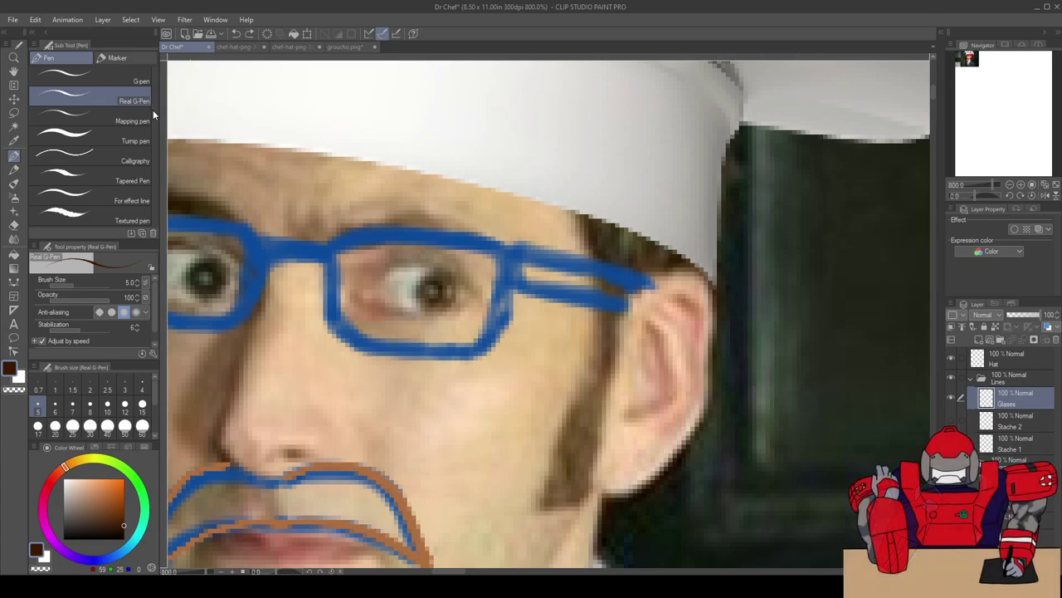
# Step: Switch to the marker brushes and try a Felt pen stroke and a size 50 Milli pen stroke, undoing each
pyautogui.click(117, 59)
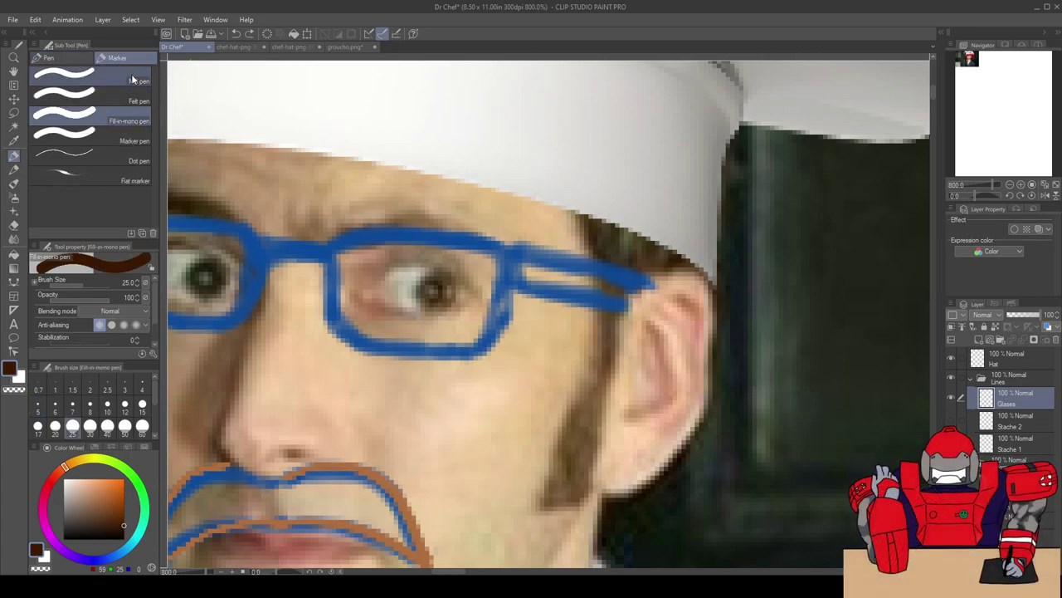
pyautogui.click(102, 96)
pyautogui.moveTo(863, 444); pyautogui.dragTo(721, 337)
pyautogui.hotkey('ctrl', 'z')
pyautogui.click(91, 81)
pyautogui.moveTo(834, 449); pyautogui.dragTo(711, 379)
pyautogui.hotkey('ctrl', 'z')
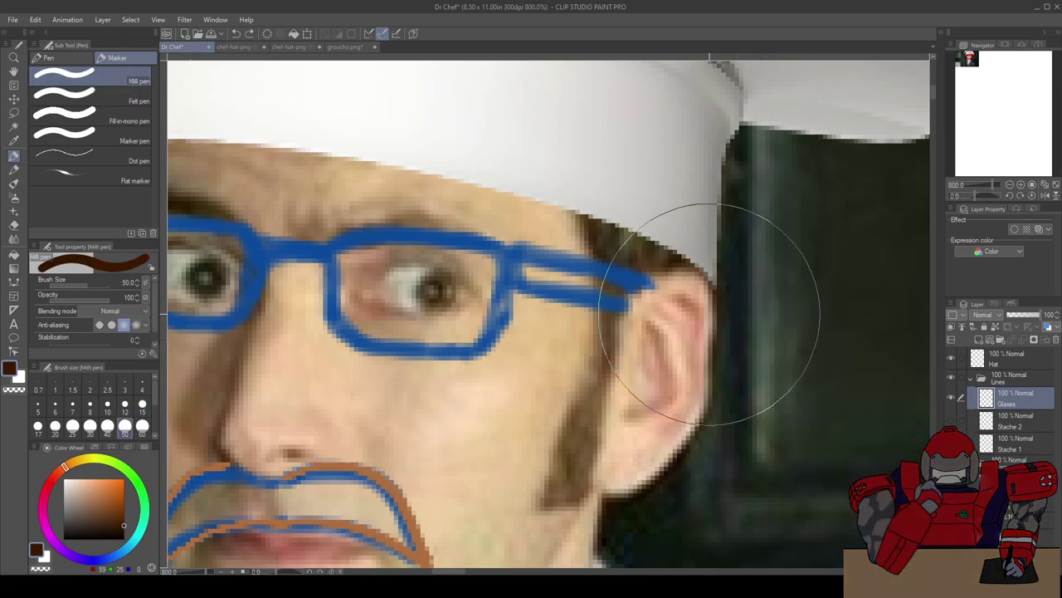
# Step: Reduce the Milli pen to size 8, try three strokes behind the ear, and undo them all
pyautogui.click(107, 405)
pyautogui.moveTo(697, 365)
pyautogui.mouseDown()
pyautogui.moveTo(810, 427)
pyautogui.moveTo(722, 380)
pyautogui.mouseUp()
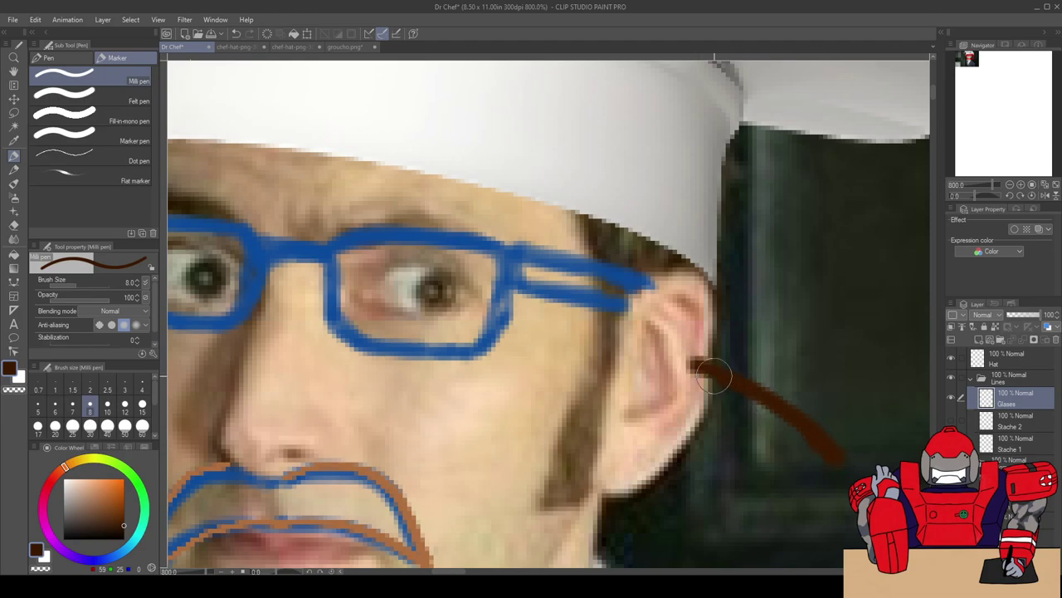
pyautogui.moveTo(729, 326); pyautogui.dragTo(861, 413)
pyautogui.moveTo(732, 294); pyautogui.dragTo(830, 353)
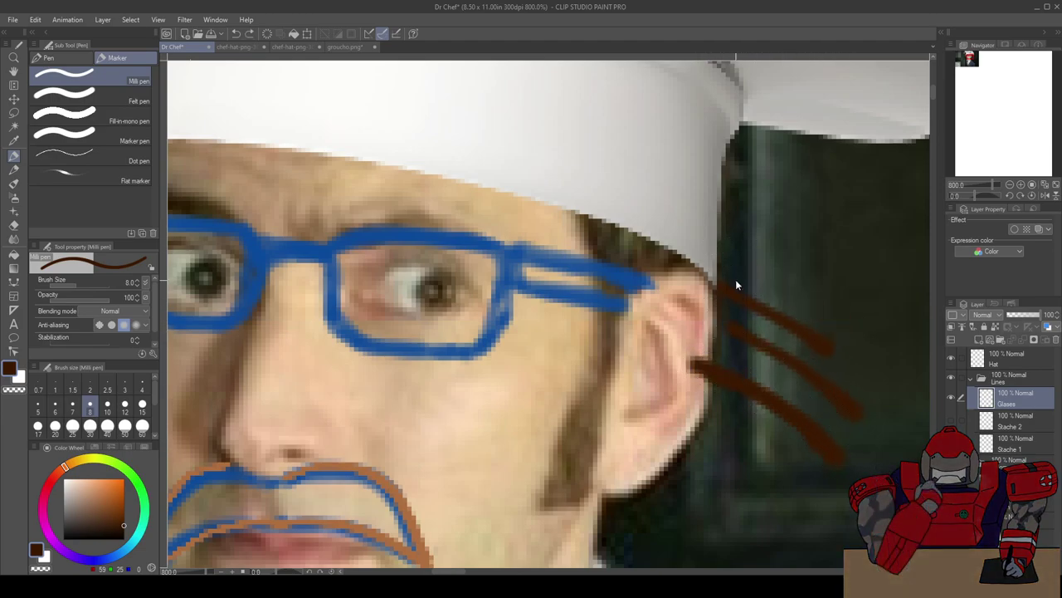
pyautogui.hotkey('ctrl', 'z')
pyautogui.hotkey('ctrl', 'z')
pyautogui.hotkey('ctrl', 'z')
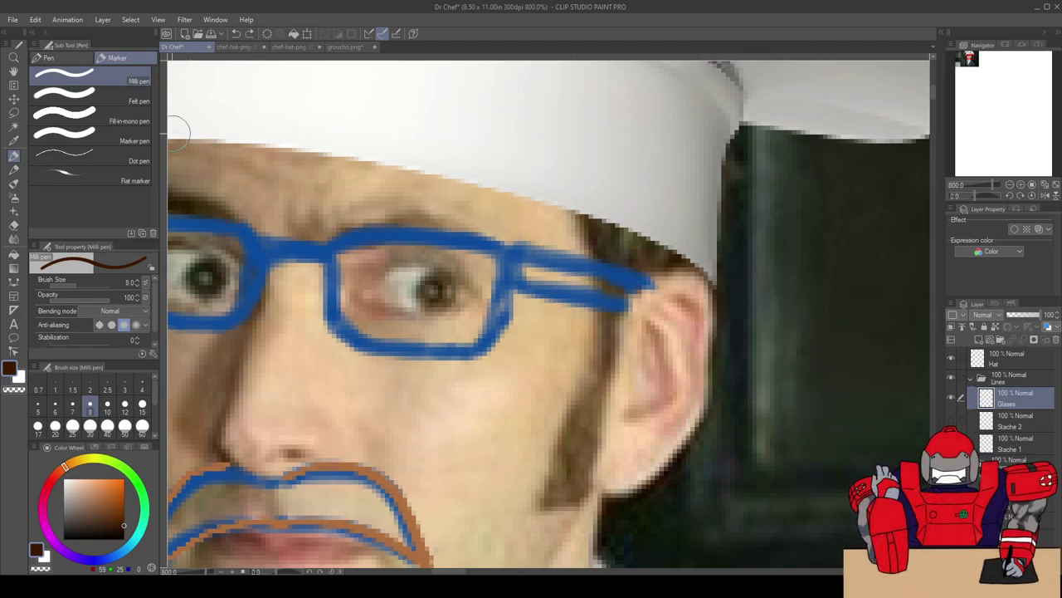
# Step: Try a stroke with the Marker pen at size 15 behind the ear, and undo it
pyautogui.click(95, 139)
pyautogui.moveTo(834, 398); pyautogui.dragTo(701, 314)
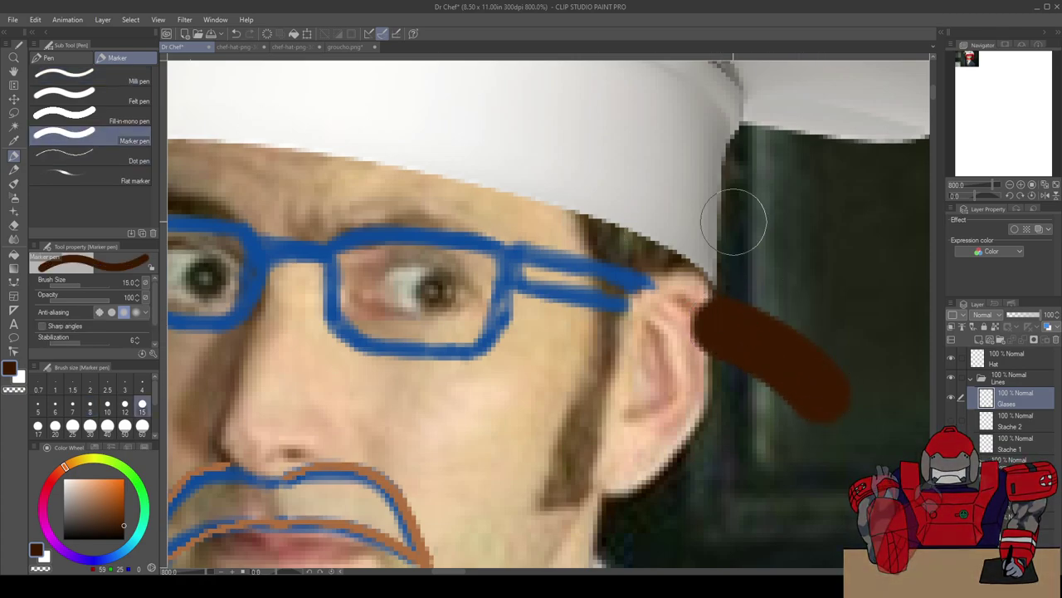
pyautogui.hotkey('ctrl', 'z')
# Step: Reduce the Marker pen to size 3 and try several strokes across the ear and cheek, undoing them all
pyautogui.click(90, 387)
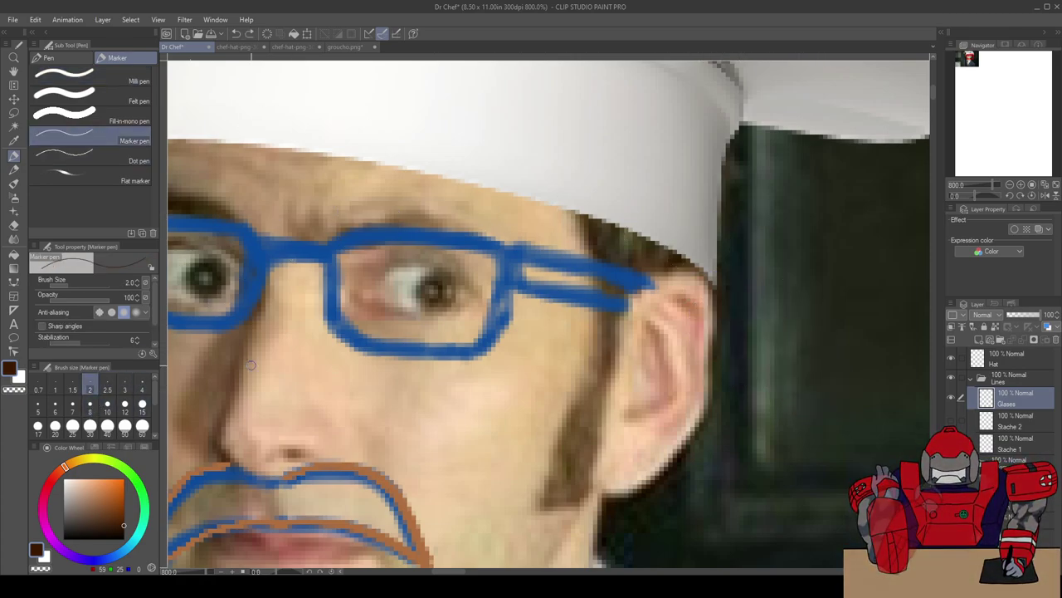
pyautogui.click(125, 389)
pyautogui.moveTo(835, 406)
pyautogui.mouseDown()
pyautogui.moveTo(758, 361)
pyautogui.moveTo(707, 344)
pyautogui.moveTo(835, 407)
pyautogui.moveTo(691, 340)
pyautogui.mouseUp()
pyautogui.hotkey('ctrl', 'z')
pyautogui.hotkey('ctrl', 'z')
pyautogui.moveTo(688, 434); pyautogui.dragTo(554, 379)
pyautogui.moveTo(694, 391); pyautogui.dragTo(572, 340)
pyautogui.hotkey('ctrl', 'z')
pyautogui.hotkey('ctrl', 'z')
pyautogui.hotkey('ctrl', 'z')
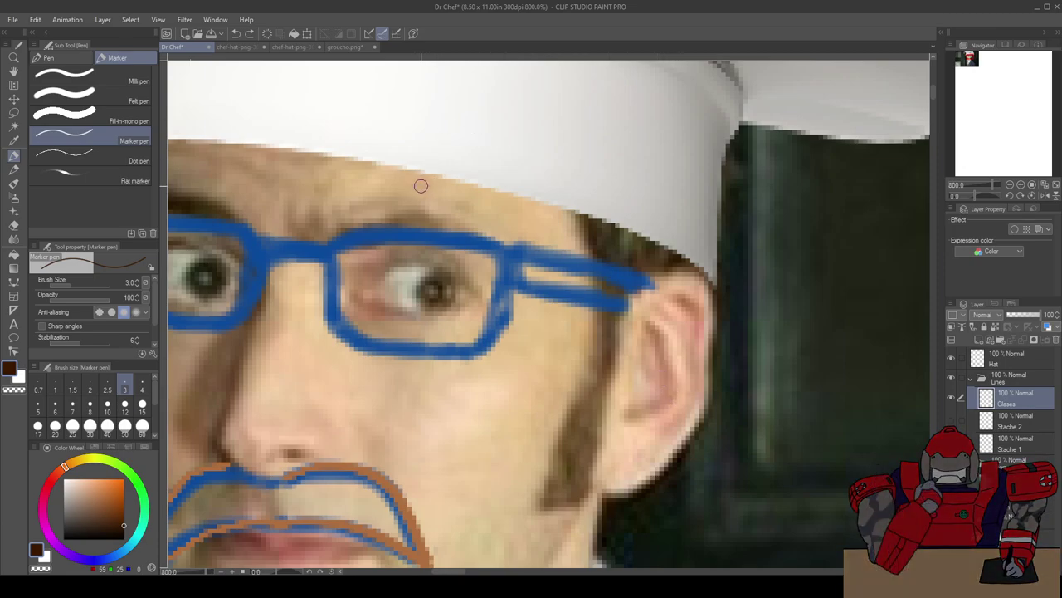
# Step: Try strokes with the Dot pen across the cheek and ear, undoing each one
pyautogui.click(83, 158)
pyautogui.moveTo(686, 433)
pyautogui.mouseDown()
pyautogui.moveTo(641, 404)
pyautogui.moveTo(558, 383)
pyautogui.mouseUp()
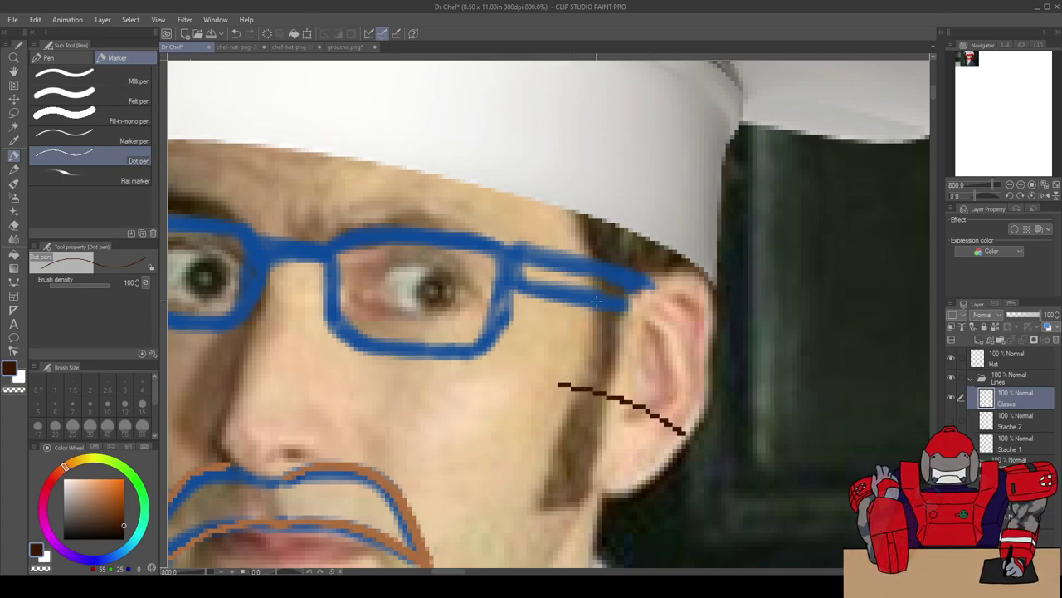
pyautogui.hotkey('ctrl', 'z')
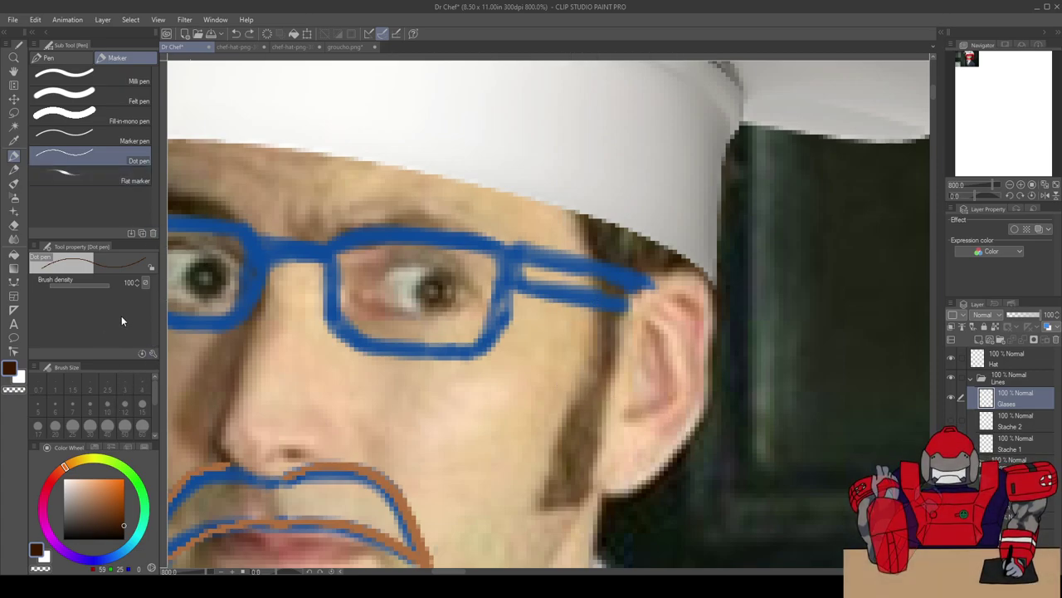
pyautogui.moveTo(552, 406)
pyautogui.mouseDown()
pyautogui.moveTo(352, 399)
pyautogui.moveTo(447, 419)
pyautogui.moveTo(516, 452)
pyautogui.moveTo(587, 428)
pyautogui.mouseUp()
pyautogui.hotkey('ctrl', 'z')
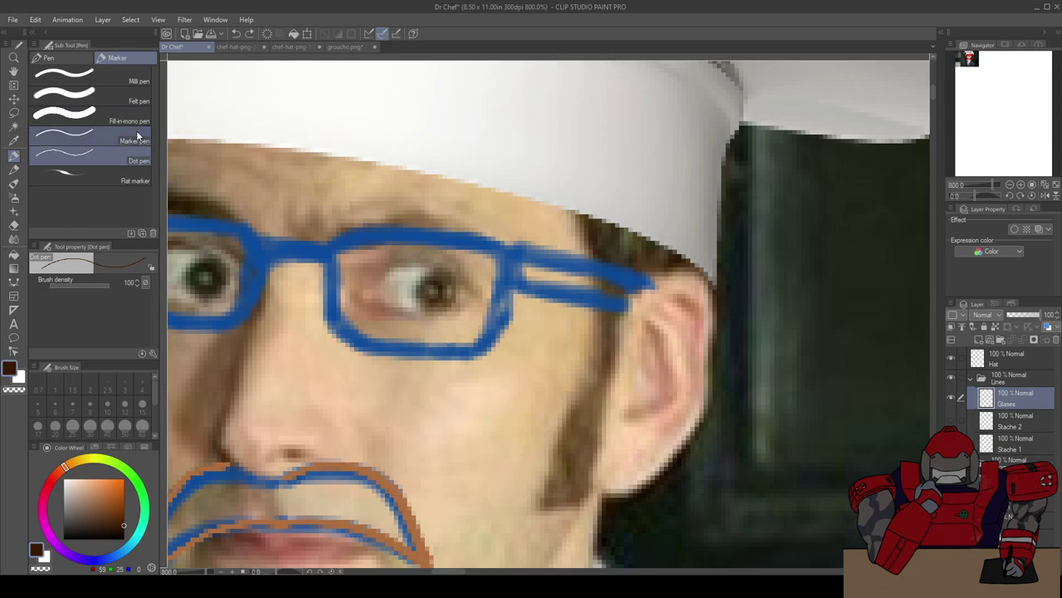
# Step: Try a stroke with the Flat marker at size 50 on the cheek, and undo it
pyautogui.click(125, 178)
pyautogui.moveTo(564, 388)
pyautogui.mouseDown()
pyautogui.moveTo(509, 404)
pyautogui.moveTo(605, 359)
pyautogui.mouseUp()
pyautogui.hotkey('ctrl', 'z')
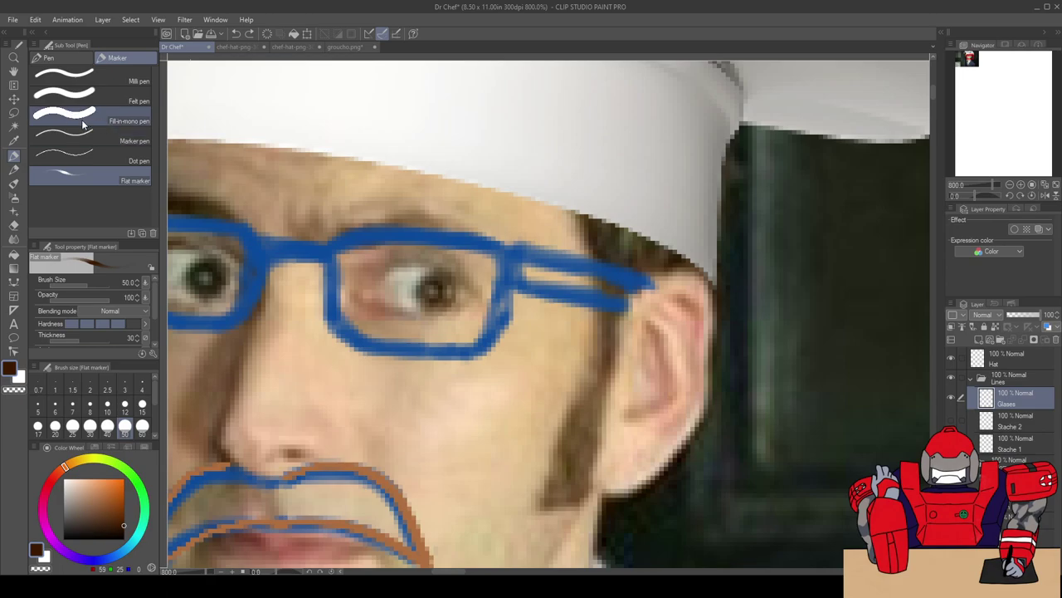
# Step: Return to the Marker pen, increase its brush size to 4, and display the WBPL colour set
pyautogui.click(82, 119)
pyautogui.click(105, 99)
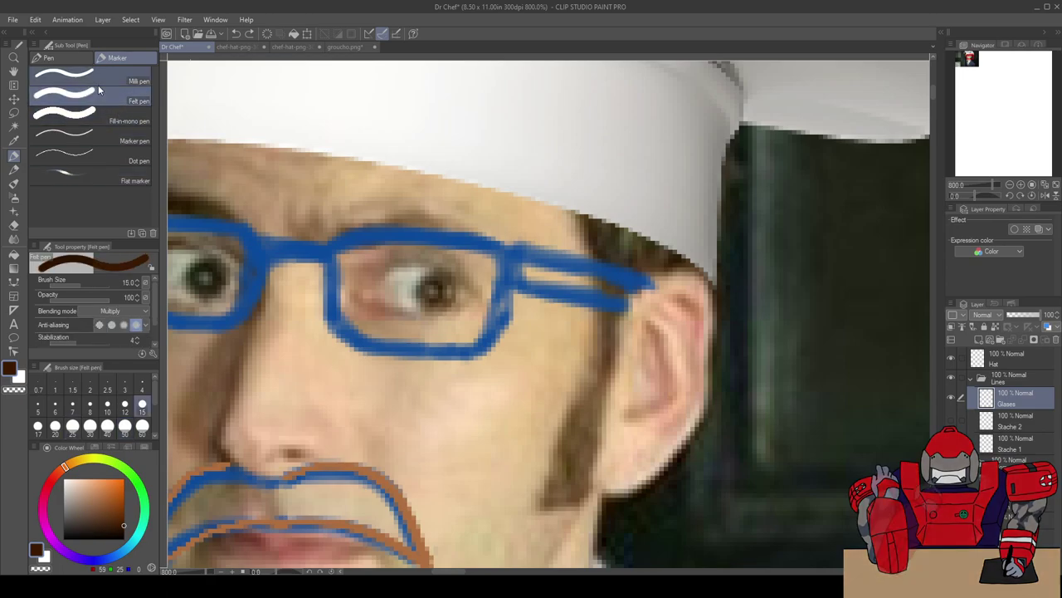
pyautogui.click(110, 143)
pyautogui.moveTo(588, 396)
pyautogui.mouseDown()
pyautogui.moveTo(492, 392)
pyautogui.moveTo(549, 392)
pyautogui.moveTo(612, 417)
pyautogui.mouseUp()
pyautogui.hotkey('ctrl', 'z')
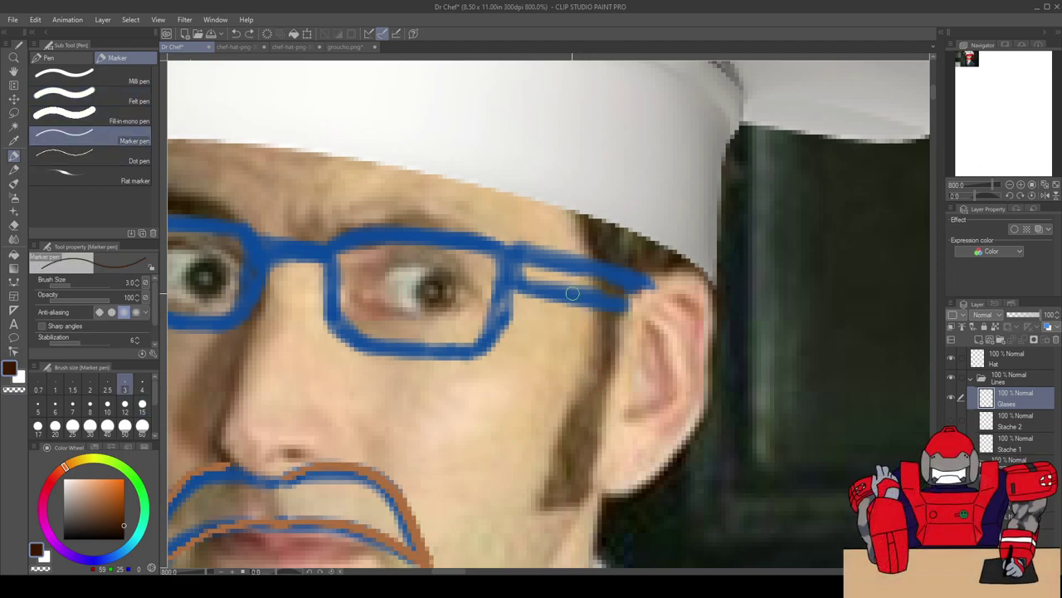
pyautogui.press(']')
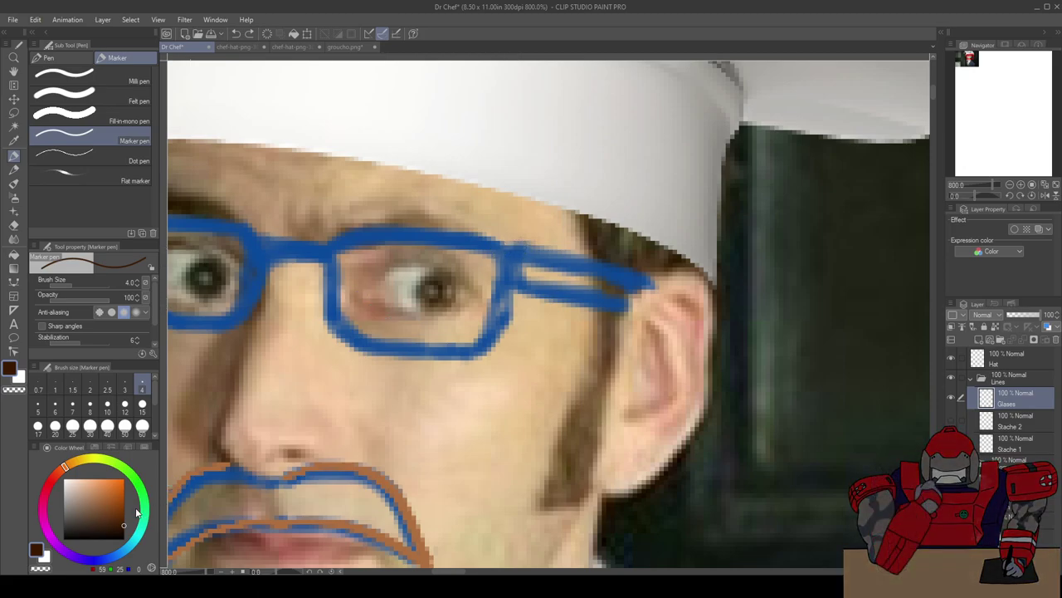
pyautogui.click(96, 453)
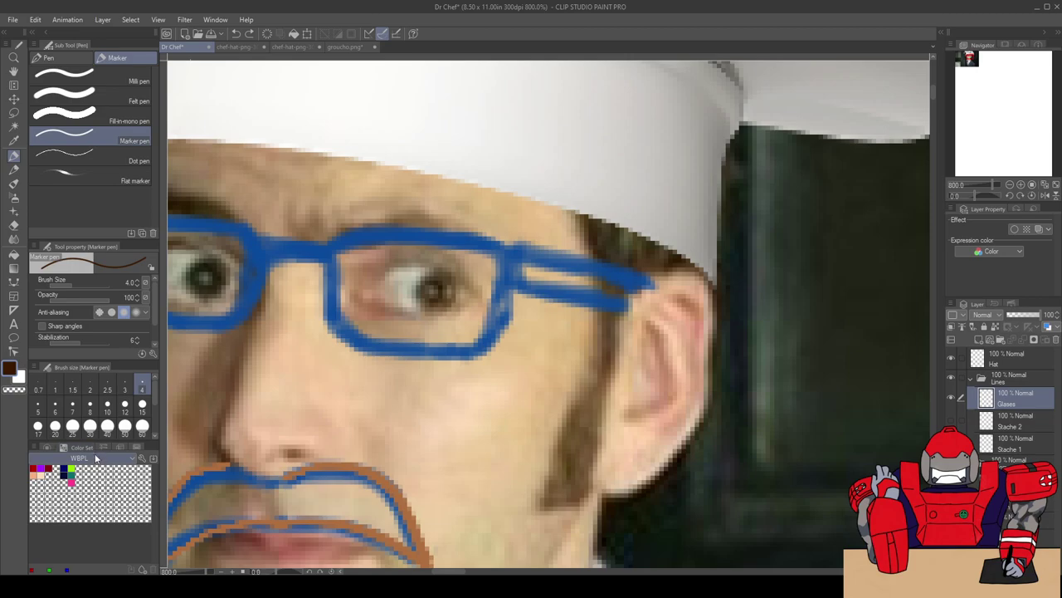
# Step: Show the colour wheel and brighten the drawing colour to a medium brown, RGB 110, 47, 0
pyautogui.click(87, 468)
pyautogui.click(87, 474)
pyautogui.click(46, 448)
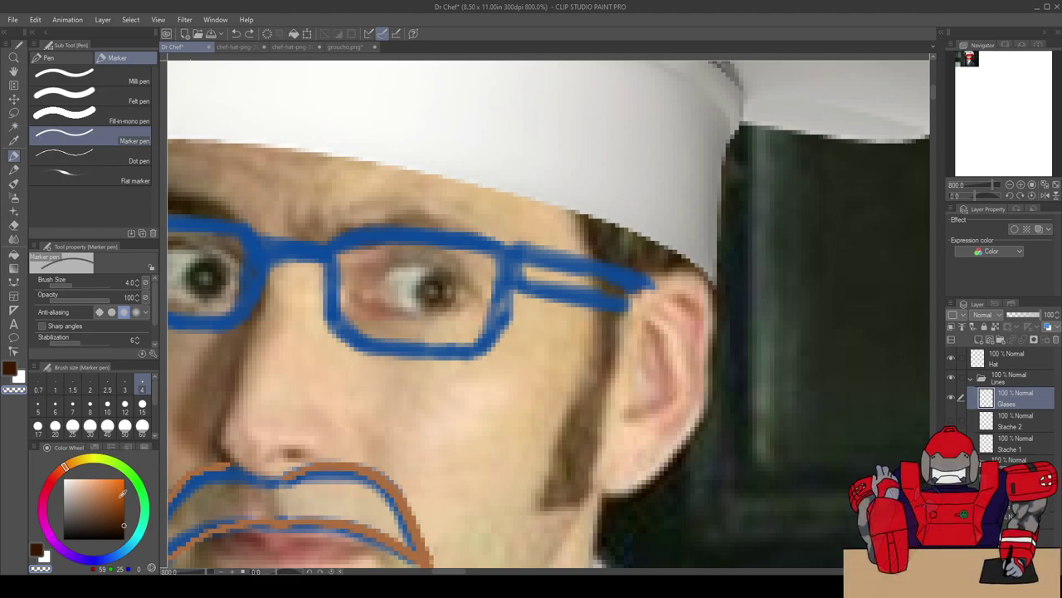
pyautogui.moveTo(120, 515); pyautogui.dragTo(126, 509)
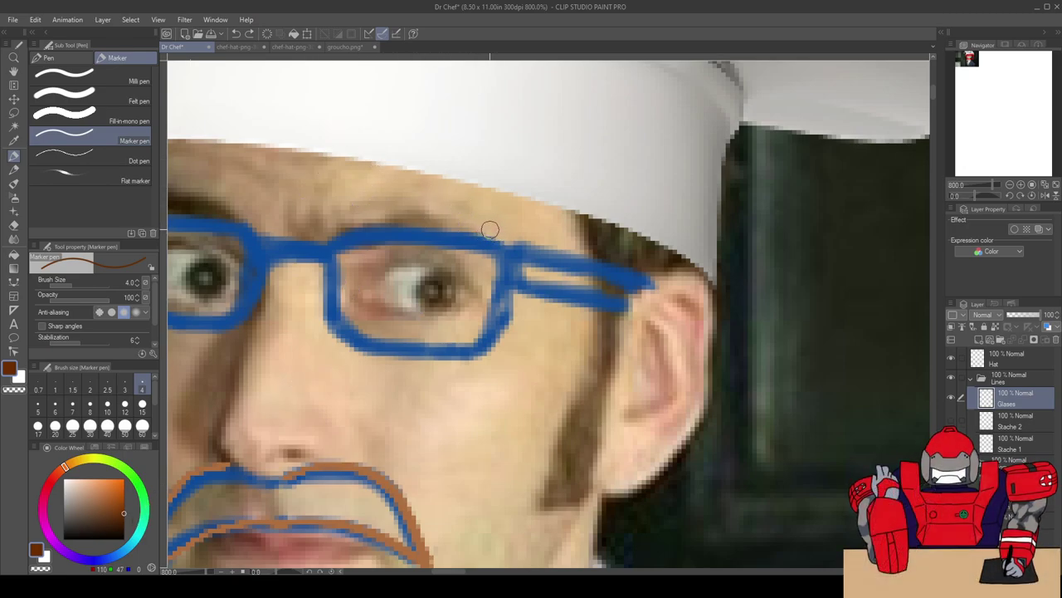
pyautogui.moveTo(488, 229); pyautogui.dragTo(520, 236)
pyautogui.hotkey('ctrl', 'z')
pyautogui.moveTo(496, 234)
pyautogui.mouseDown()
pyautogui.moveTo(510, 236)
pyautogui.moveTo(525, 282)
pyautogui.moveTo(496, 348)
pyautogui.mouseUp()
pyautogui.hotkey('ctrl', 'z')
pyautogui.hotkey('ctrl', 'z')
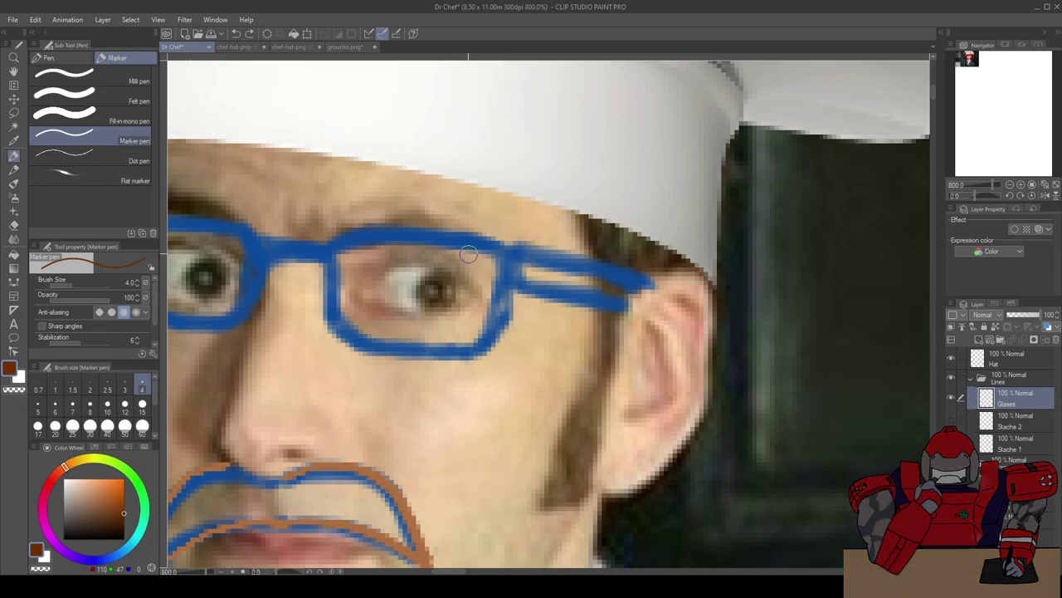
# Step: Trace a closed brown frame around the right-hand lens, following the outside of the blue sketch
pyautogui.moveTo(507, 241); pyautogui.dragTo(320, 228)
pyautogui.moveTo(436, 229)
pyautogui.mouseDown()
pyautogui.moveTo(499, 238)
pyautogui.moveTo(516, 253)
pyautogui.moveTo(508, 310)
pyautogui.moveTo(514, 279)
pyautogui.moveTo(482, 355)
pyautogui.moveTo(379, 356)
pyautogui.moveTo(334, 341)
pyautogui.moveTo(315, 234)
pyautogui.moveTo(374, 226)
pyautogui.mouseUp()
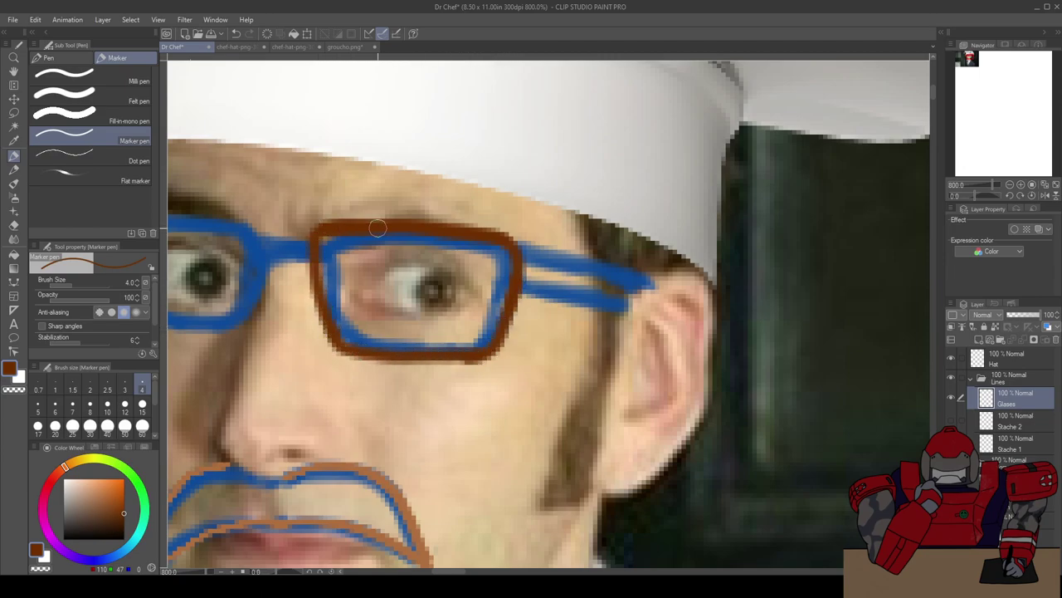
pyautogui.moveTo(475, 232)
pyautogui.mouseDown()
pyautogui.moveTo(517, 261)
pyautogui.moveTo(490, 341)
pyautogui.moveTo(420, 356)
pyautogui.moveTo(335, 346)
pyautogui.moveTo(303, 287)
pyautogui.moveTo(306, 235)
pyautogui.moveTo(326, 341)
pyautogui.moveTo(368, 374)
pyautogui.moveTo(383, 370)
pyautogui.mouseUp()
# Step: Scale the brown right-hand lens frame down slightly from its upper-left corner and apply the transformation
pyautogui.scroll(-4, 342, 374)
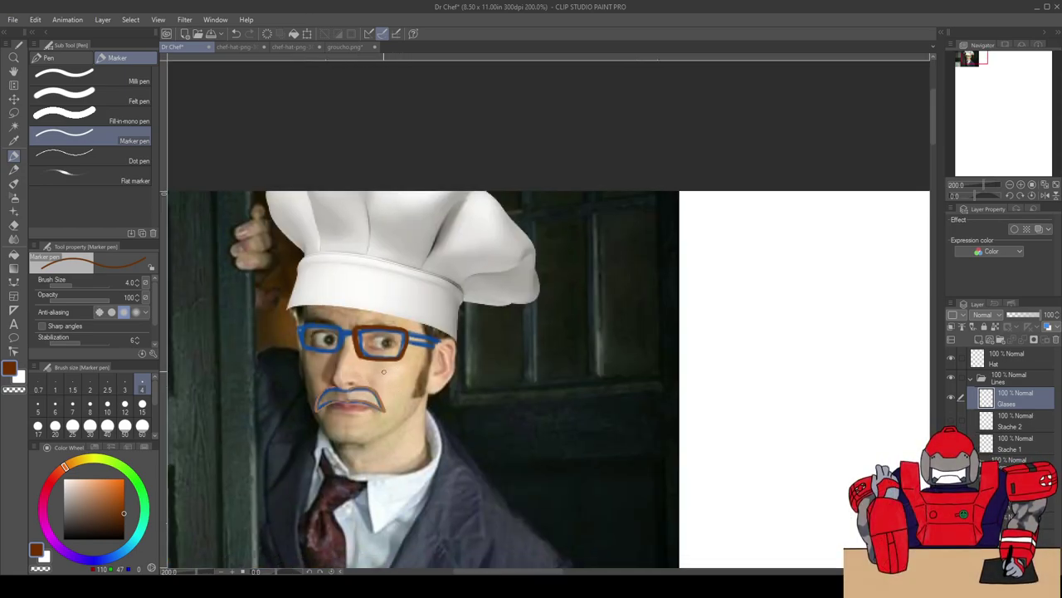
pyautogui.scroll(3, 392, 369)
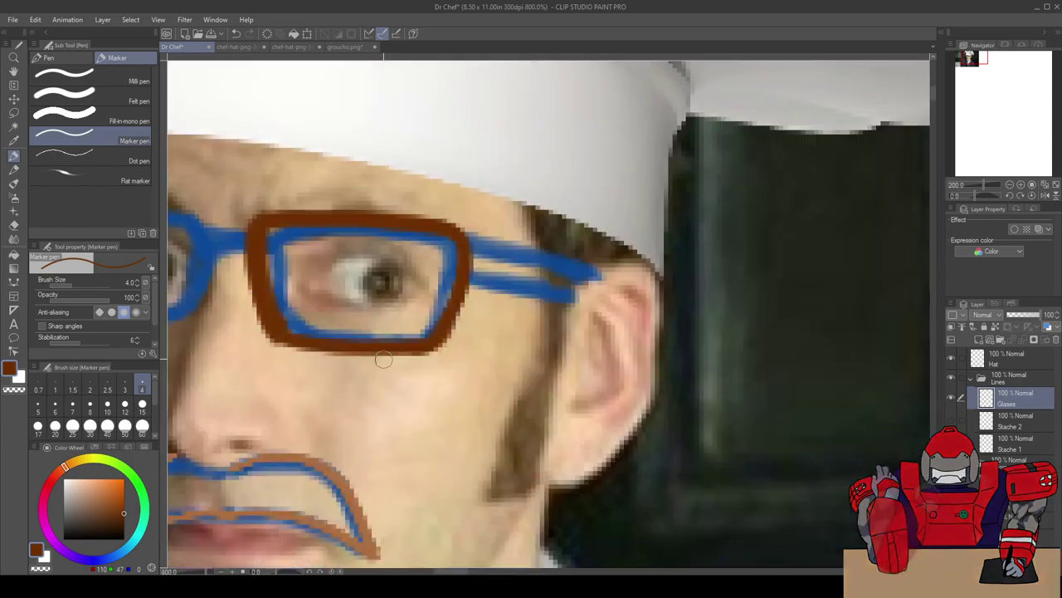
pyautogui.scroll(1, 391, 368)
pyautogui.hotkey('ctrl', 't')
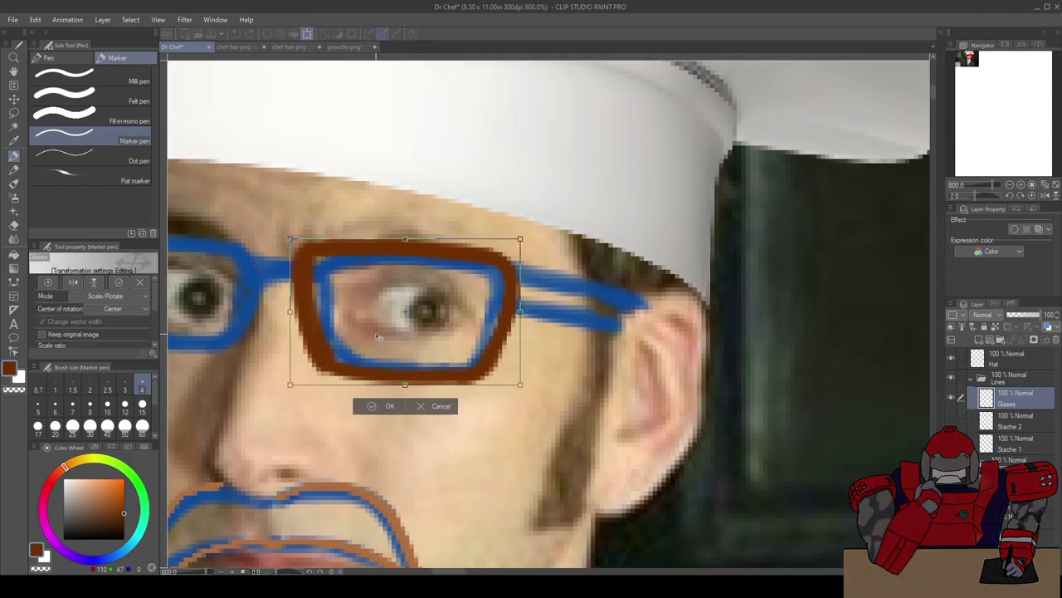
pyautogui.moveTo(288, 237); pyautogui.dragTo(303, 243)
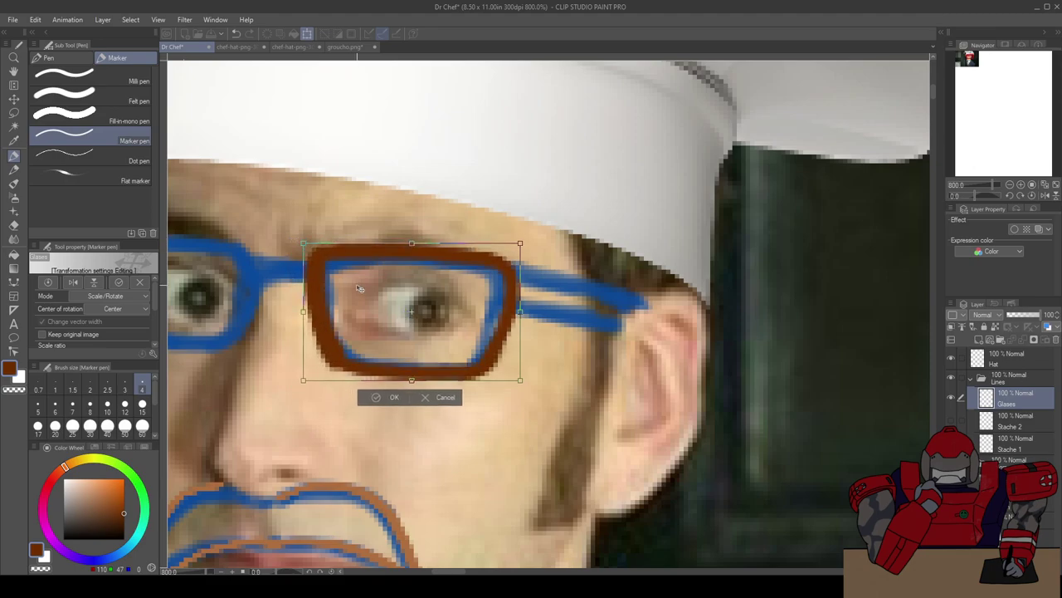
pyautogui.click(375, 398)
# Step: Draw the lower curve of the nose bridge from the right-hand lens frame toward the left-hand lens
pyautogui.scroll(-4, 346, 375)
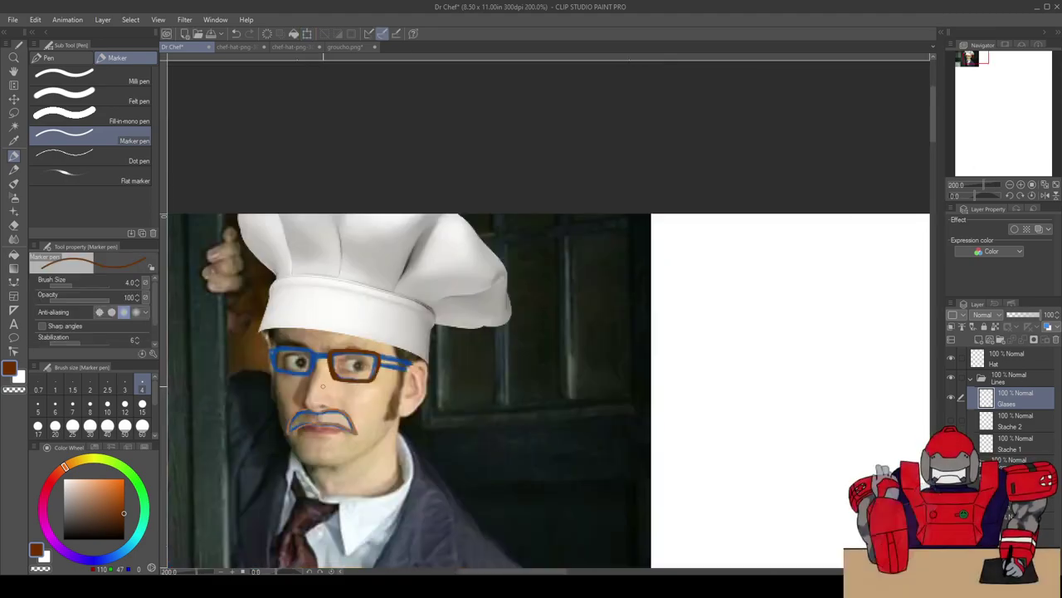
pyautogui.scroll(-1, 309, 400)
pyautogui.scroll(5, 309, 399)
pyautogui.press('p')
pyautogui.press('p')
pyautogui.press('p')
pyautogui.press('p')
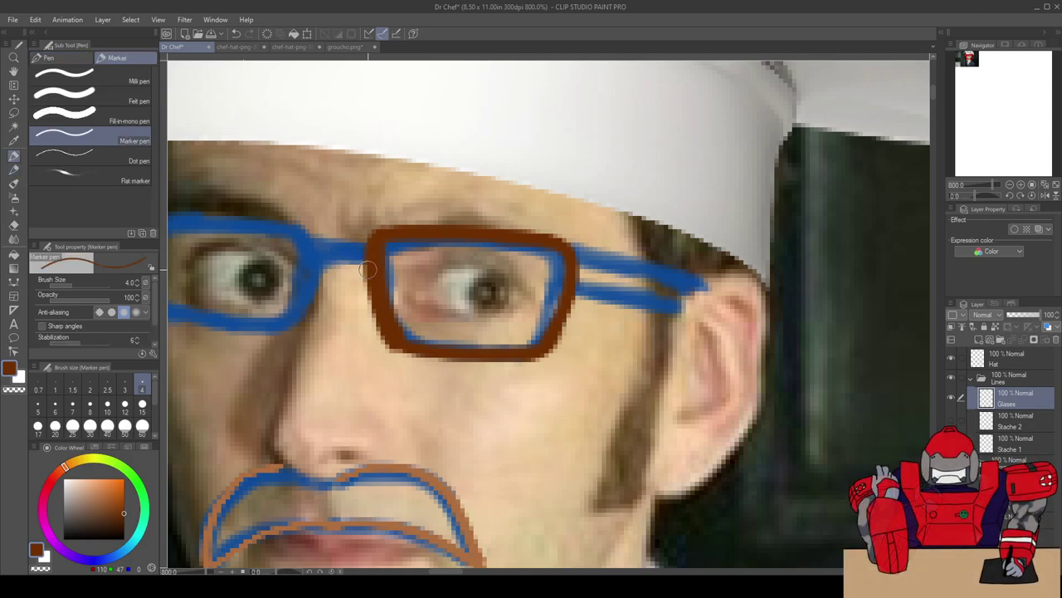
pyautogui.moveTo(370, 268); pyautogui.dragTo(332, 262)
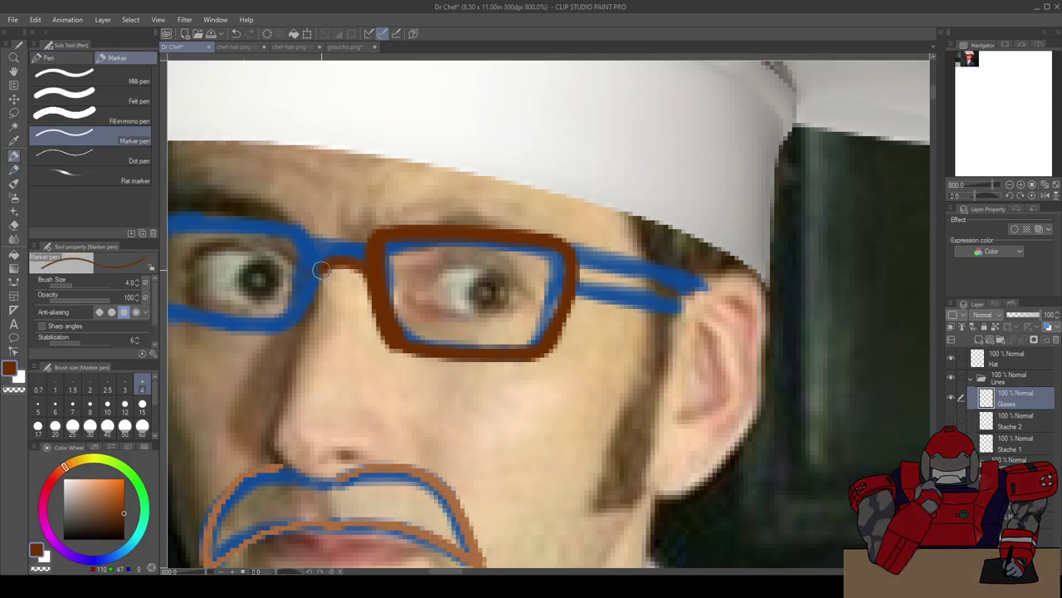
# Step: Try to thicken the nose bridge up to the lens tops and outline the left-hand lens in brown
pyautogui.moveTo(369, 239); pyautogui.dragTo(311, 238)
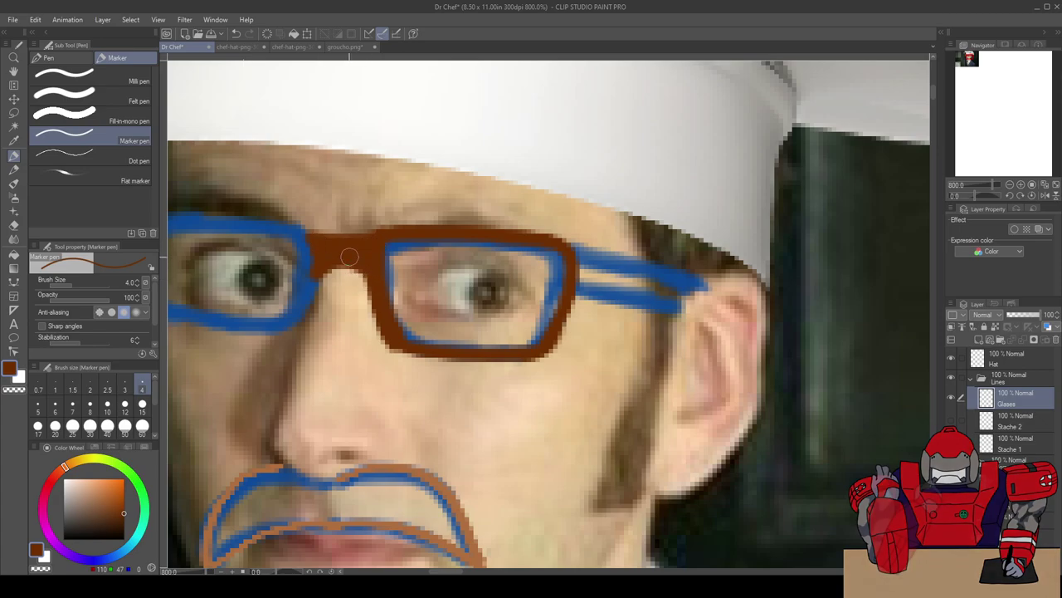
pyautogui.hotkey('ctrl', 'z')
pyautogui.moveTo(370, 276); pyautogui.dragTo(430, 305)
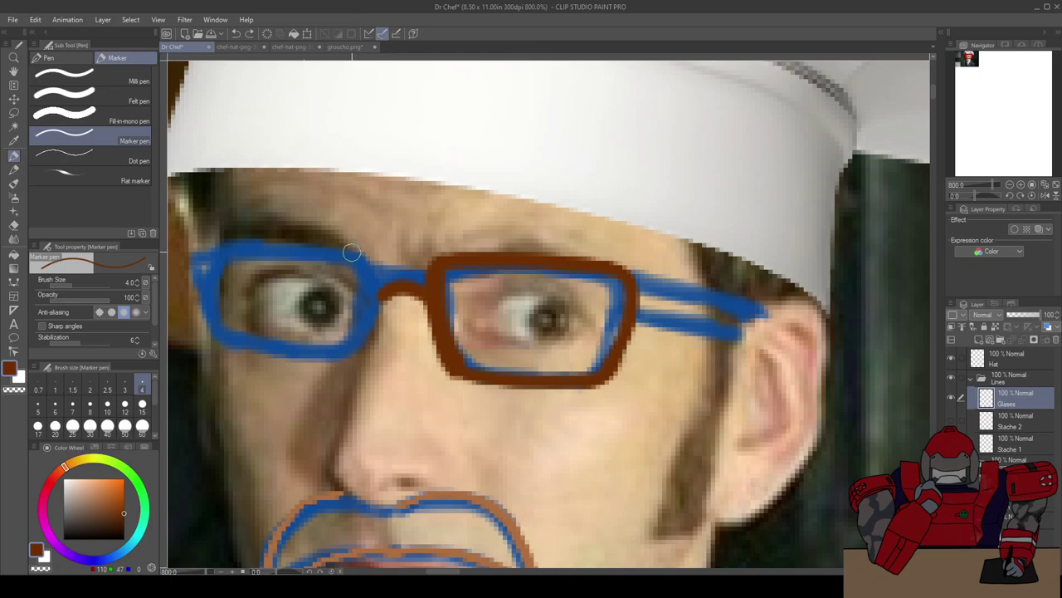
pyautogui.moveTo(433, 262)
pyautogui.mouseDown()
pyautogui.moveTo(379, 260)
pyautogui.moveTo(403, 275)
pyautogui.moveTo(419, 266)
pyautogui.mouseUp()
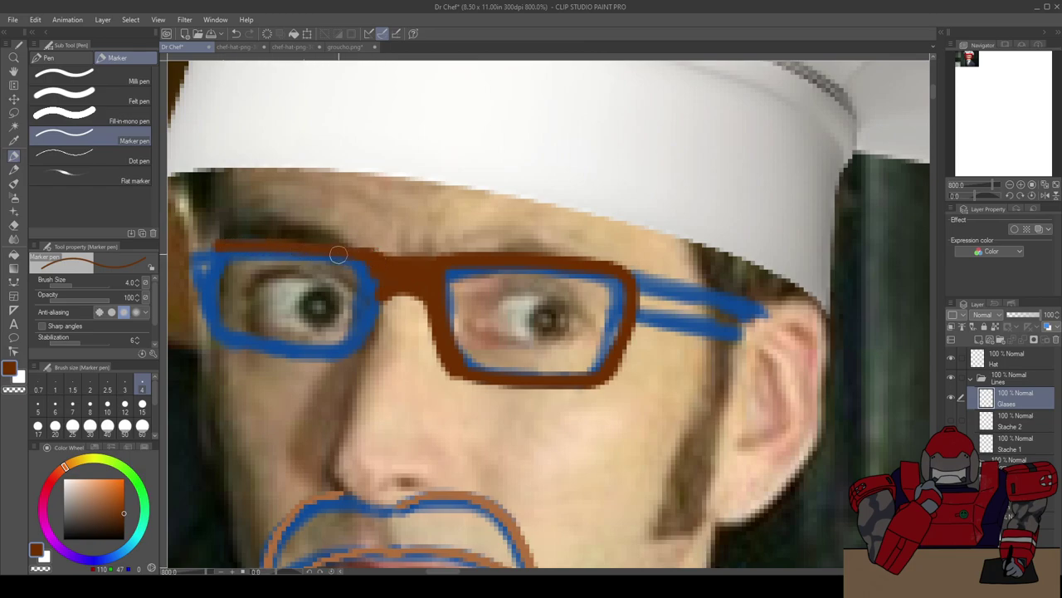
pyautogui.moveTo(214, 245)
pyautogui.mouseDown()
pyautogui.moveTo(203, 335)
pyautogui.moveTo(198, 315)
pyautogui.moveTo(216, 346)
pyautogui.moveTo(332, 361)
pyautogui.mouseUp()
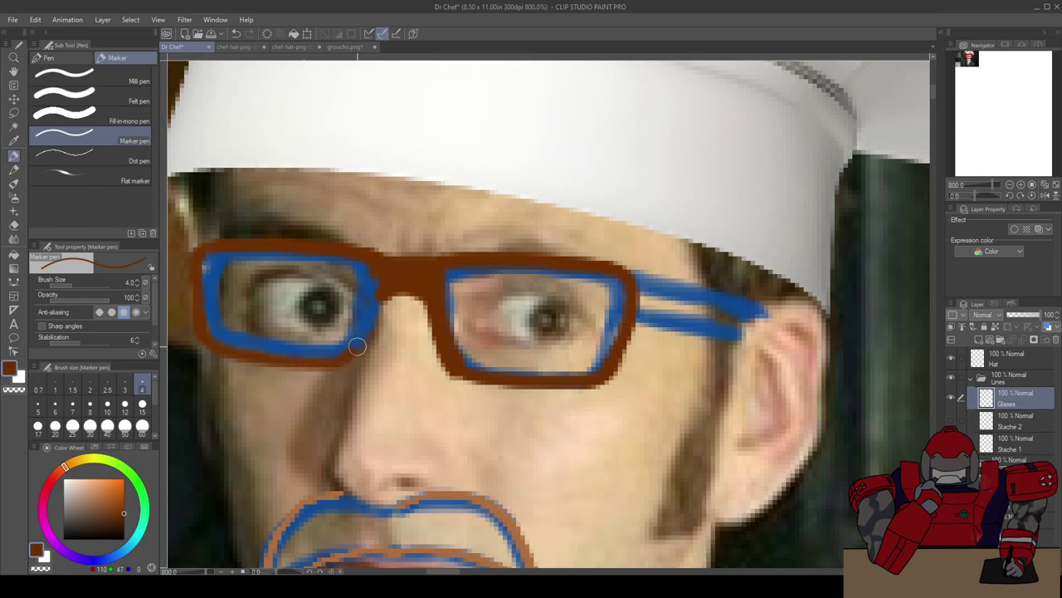
pyautogui.moveTo(311, 367); pyautogui.dragTo(244, 357)
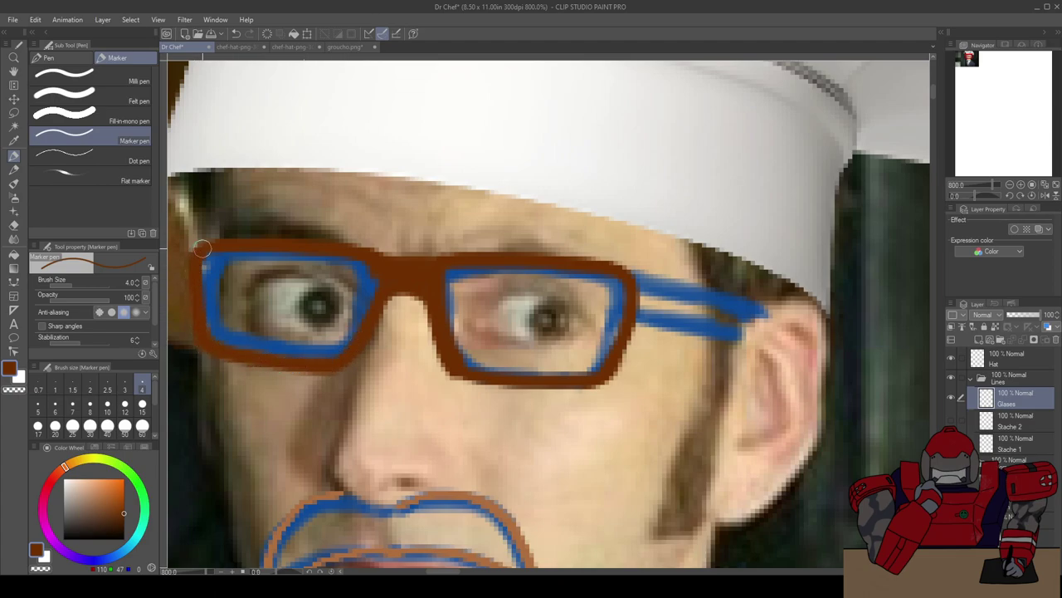
pyautogui.moveTo(354, 249)
pyautogui.mouseDown()
pyautogui.moveTo(366, 280)
pyautogui.moveTo(348, 355)
pyautogui.mouseUp()
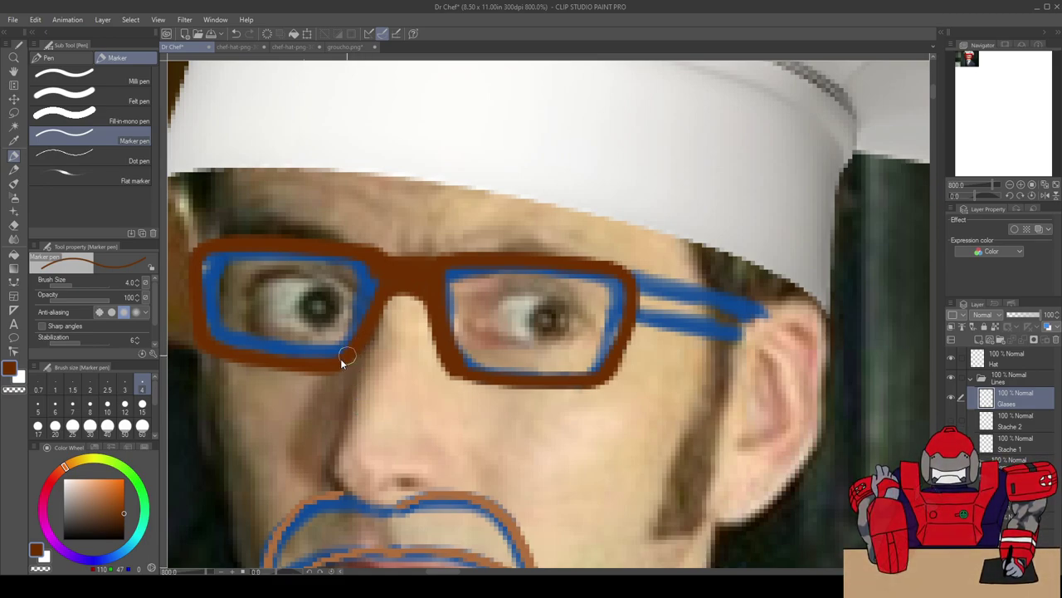
# Step: Undo the left-hand lens outline and the upper bridge strokes, back to the single lower bridge curve
pyautogui.hotkey('ctrl', 'z')
pyautogui.hotkey('ctrl', 'z')
pyautogui.hotkey('ctrl', 'z')
pyautogui.hotkey('ctrl', 'z')
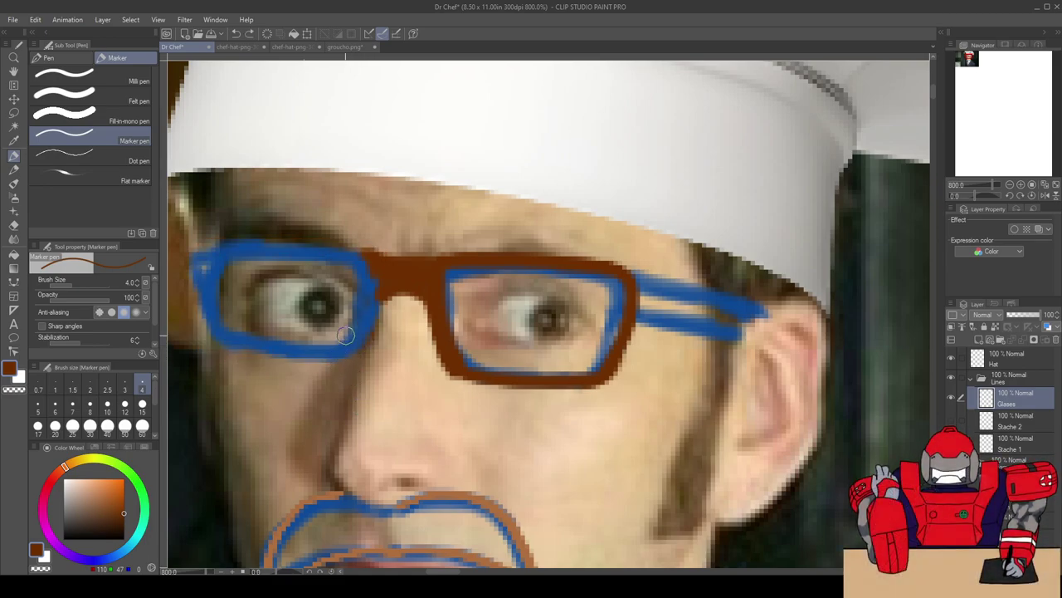
pyautogui.hotkey('ctrl', 'z')
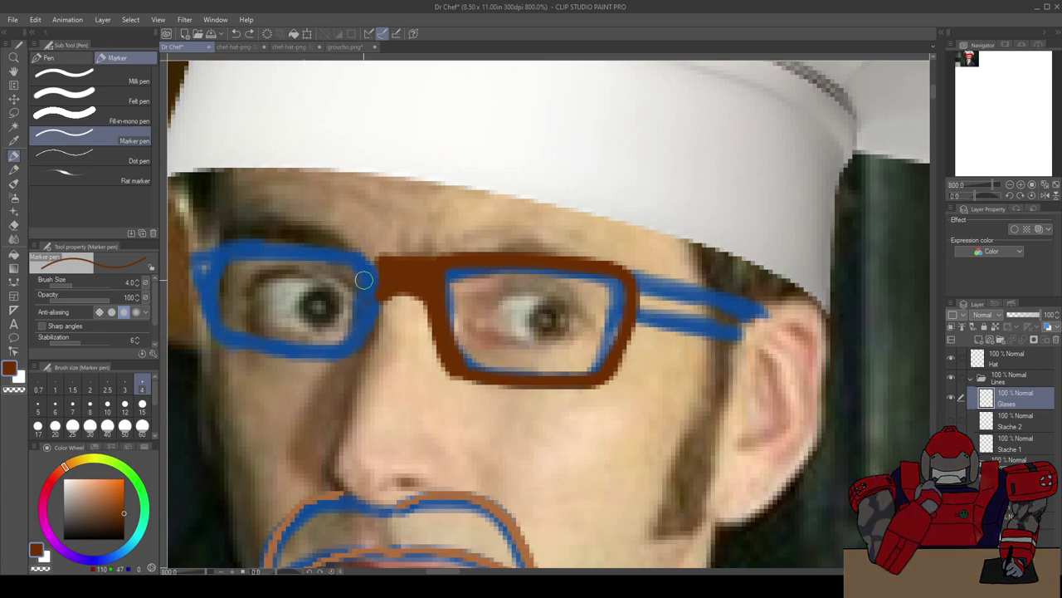
pyautogui.hotkey('ctrl', 'z')
pyautogui.hotkey('ctrl', 'z')
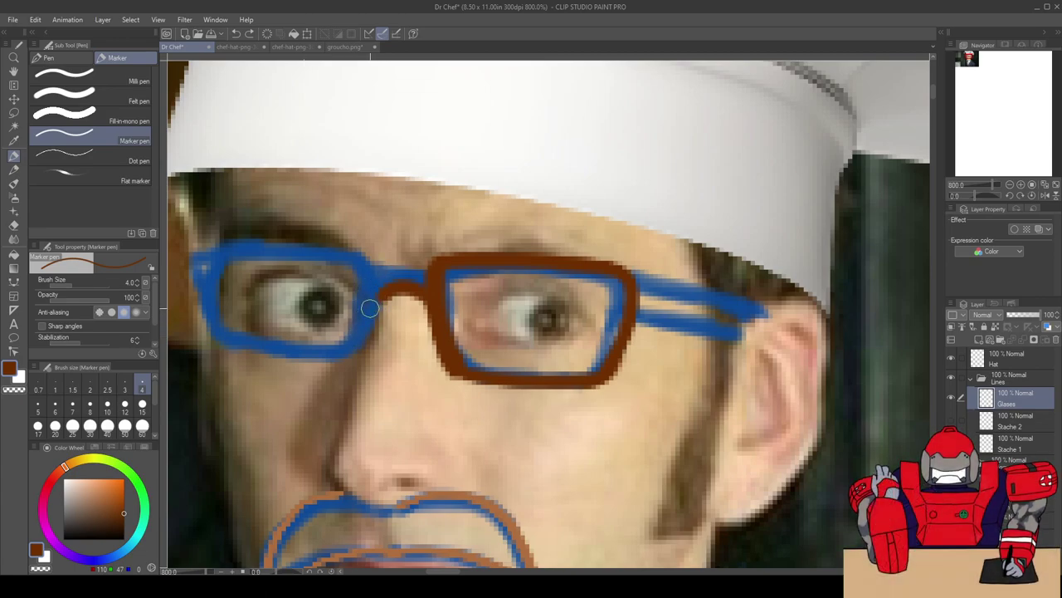
# Step: Outline the left-hand lens in brown around the blue sketch, and hide the blue sketch
pyautogui.moveTo(377, 303)
pyautogui.mouseDown()
pyautogui.moveTo(360, 349)
pyautogui.moveTo(375, 300)
pyautogui.moveTo(355, 365)
pyautogui.moveTo(223, 343)
pyautogui.moveTo(200, 259)
pyautogui.moveTo(214, 244)
pyautogui.moveTo(227, 243)
pyautogui.moveTo(205, 262)
pyautogui.moveTo(221, 244)
pyautogui.moveTo(246, 244)
pyautogui.moveTo(372, 258)
pyautogui.moveTo(373, 297)
pyautogui.mouseUp()
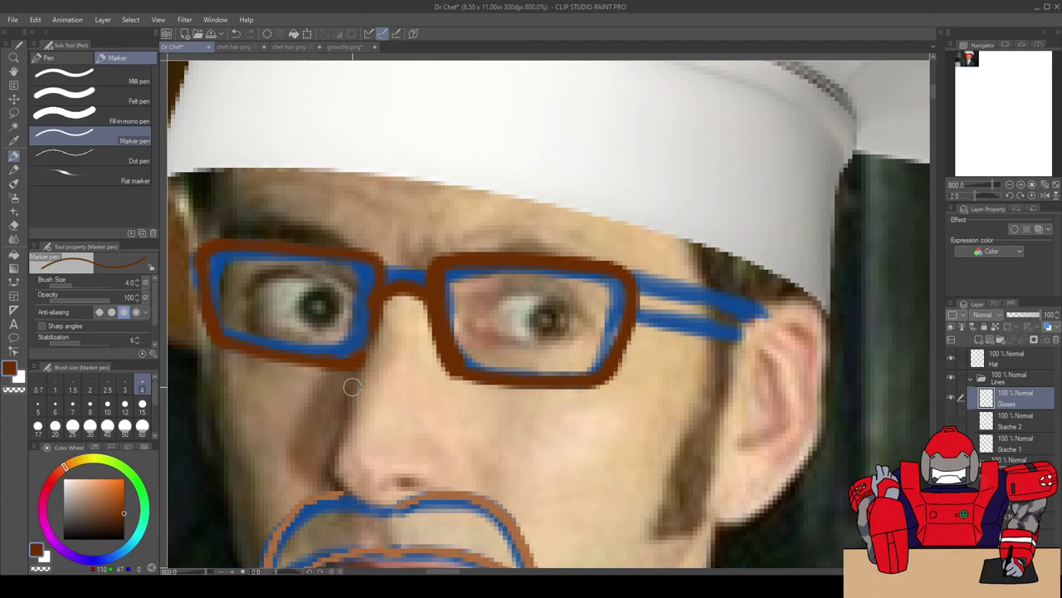
pyautogui.scroll(-2, 352, 387)
pyautogui.scroll(-4, 340, 380)
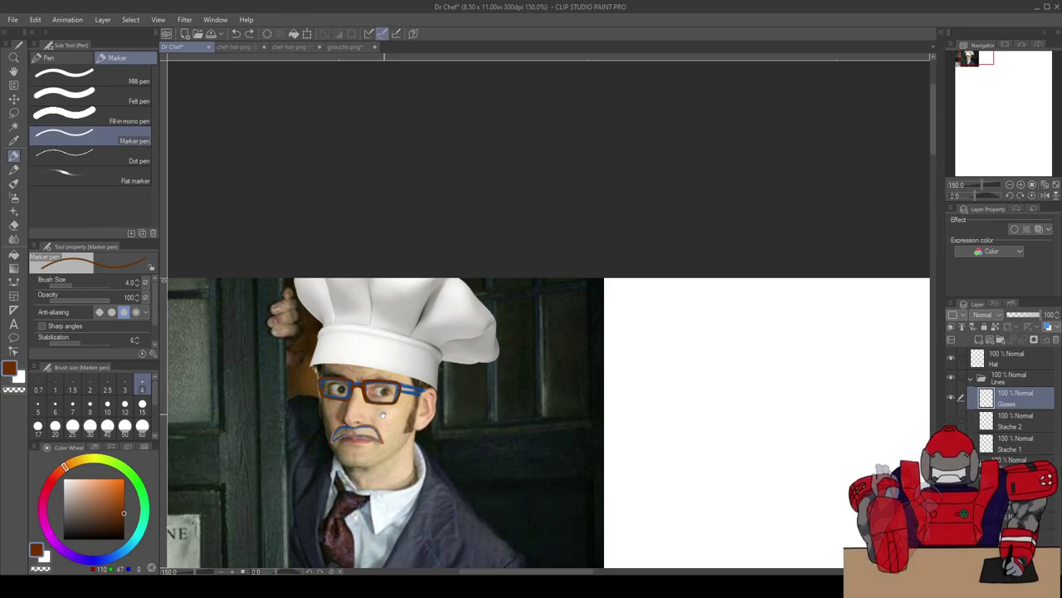
pyautogui.moveTo(387, 411); pyautogui.dragTo(411, 372)
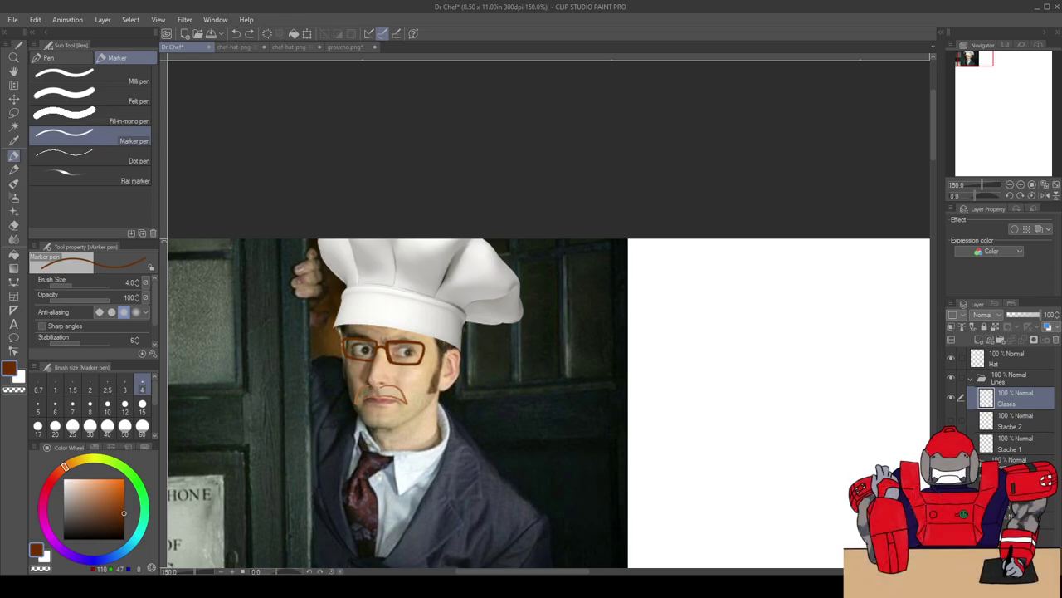
pyautogui.scroll(6, 349, 292)
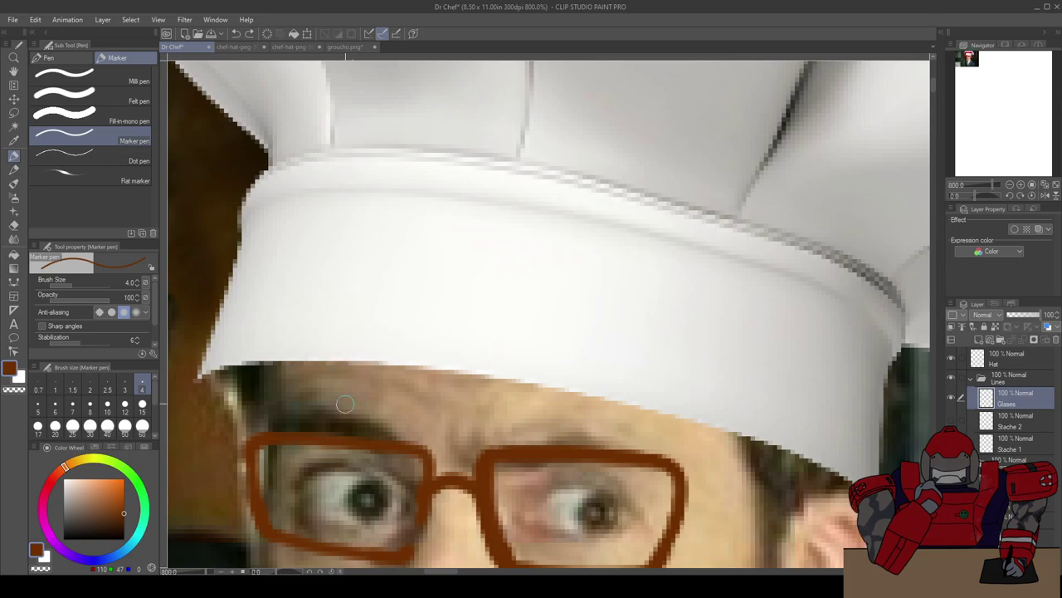
pyautogui.moveTo(360, 464); pyautogui.dragTo(410, 355)
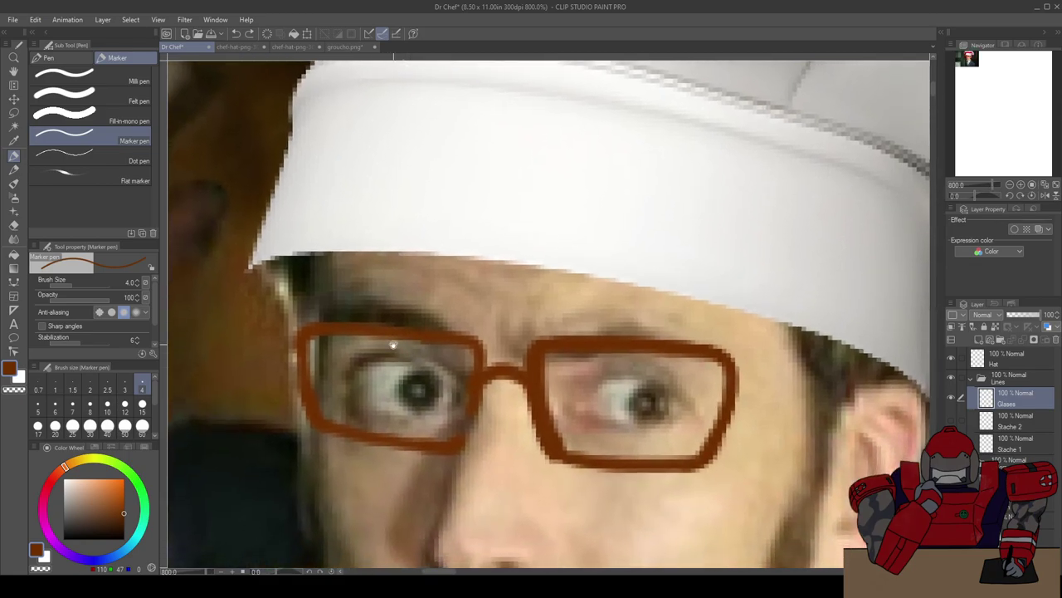
# Step: Lasso the left-hand lens frame, rotate it slightly counterclockwise, and apply the transformation
pyautogui.click(15, 113)
pyautogui.moveTo(316, 438); pyautogui.dragTo(418, 456)
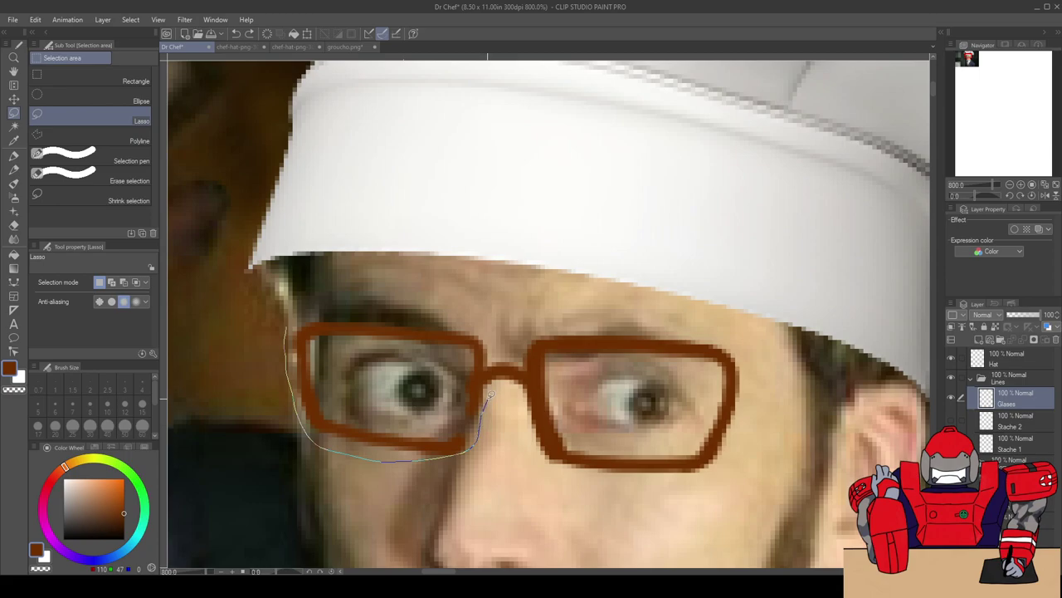
pyautogui.moveTo(490, 396); pyautogui.dragTo(487, 373)
pyautogui.moveTo(496, 335)
pyautogui.mouseDown()
pyautogui.moveTo(465, 315)
pyautogui.moveTo(327, 304)
pyautogui.moveTo(293, 315)
pyautogui.moveTo(286, 341)
pyautogui.mouseUp()
pyautogui.click(423, 482)
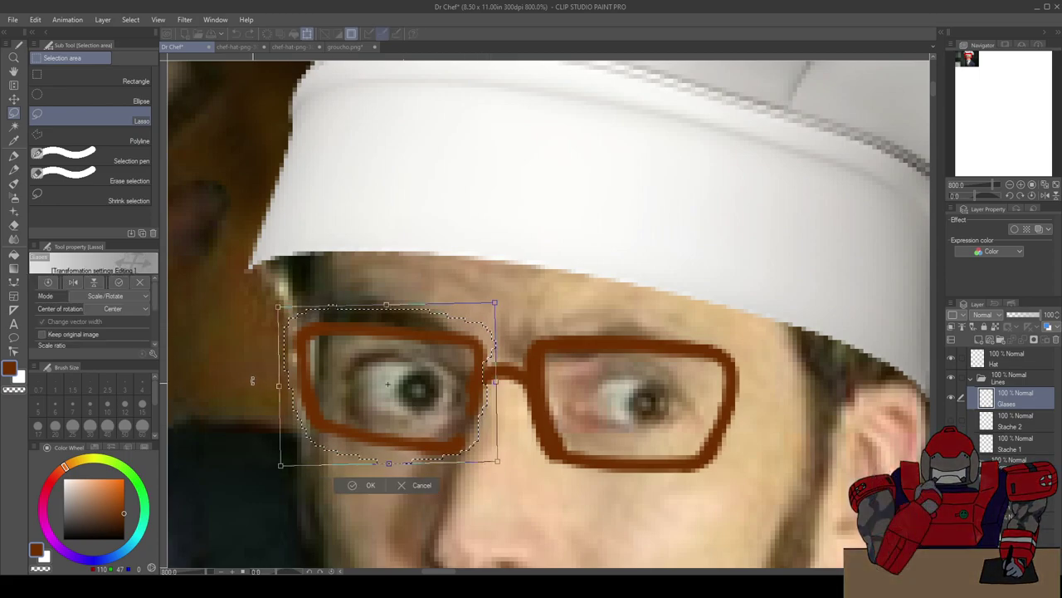
pyautogui.moveTo(247, 376); pyautogui.dragTo(244, 375)
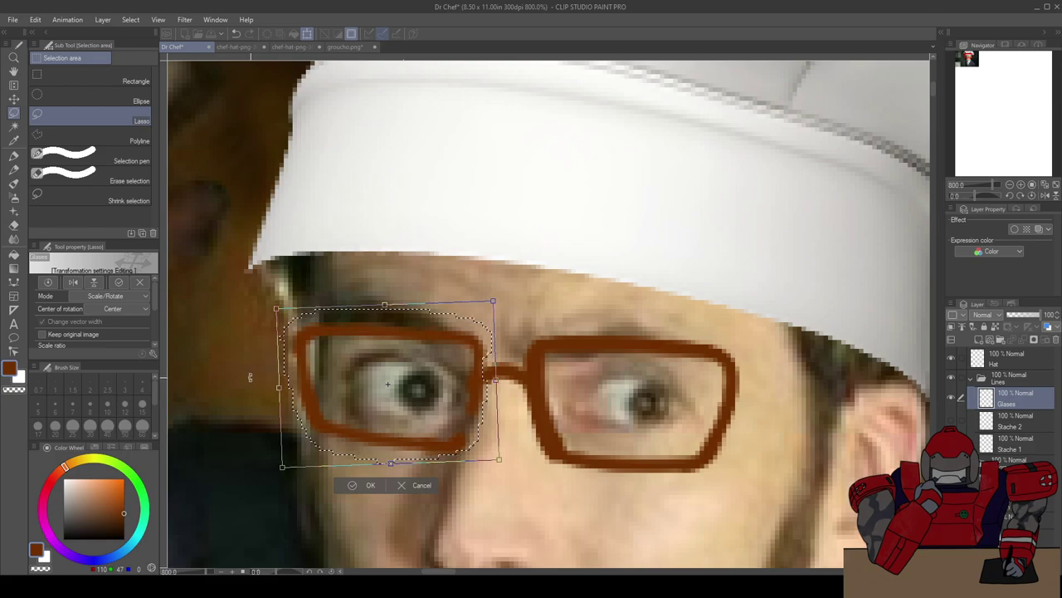
pyautogui.click(352, 485)
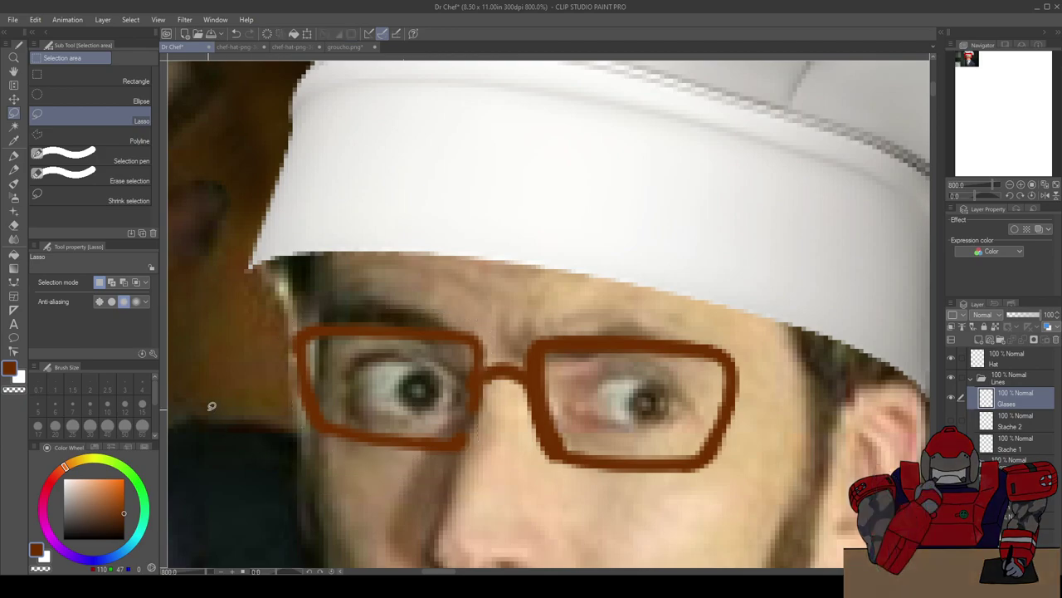
# Step: Return to the Marker pen, close the gap in the left-hand lens's inner edge, and add the bridge's upper line
pyautogui.scroll(-7, 206, 415)
pyautogui.moveTo(227, 491); pyautogui.dragTo(309, 457)
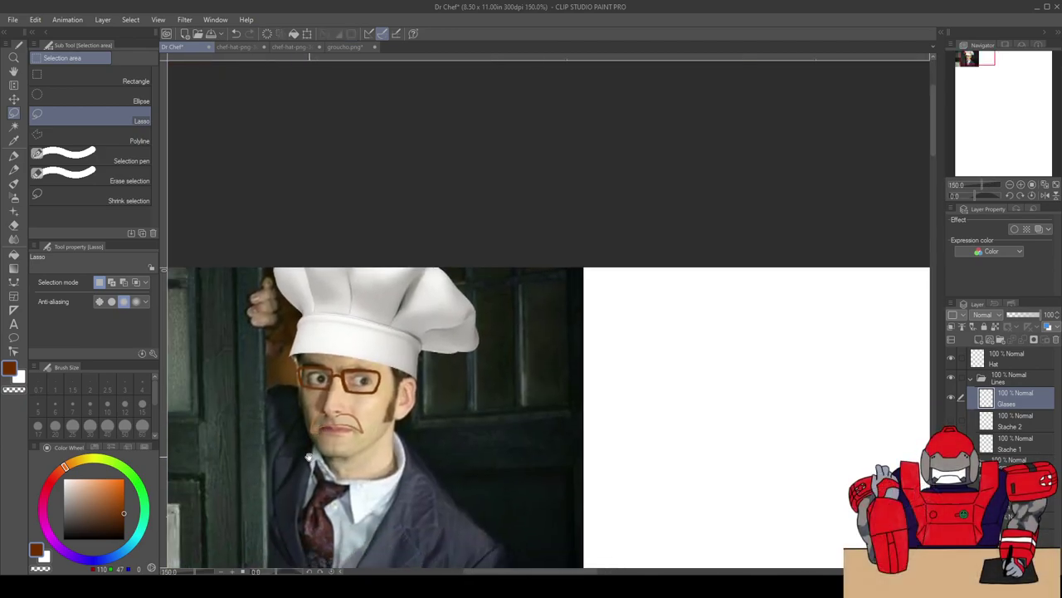
pyautogui.scroll(6, 309, 456)
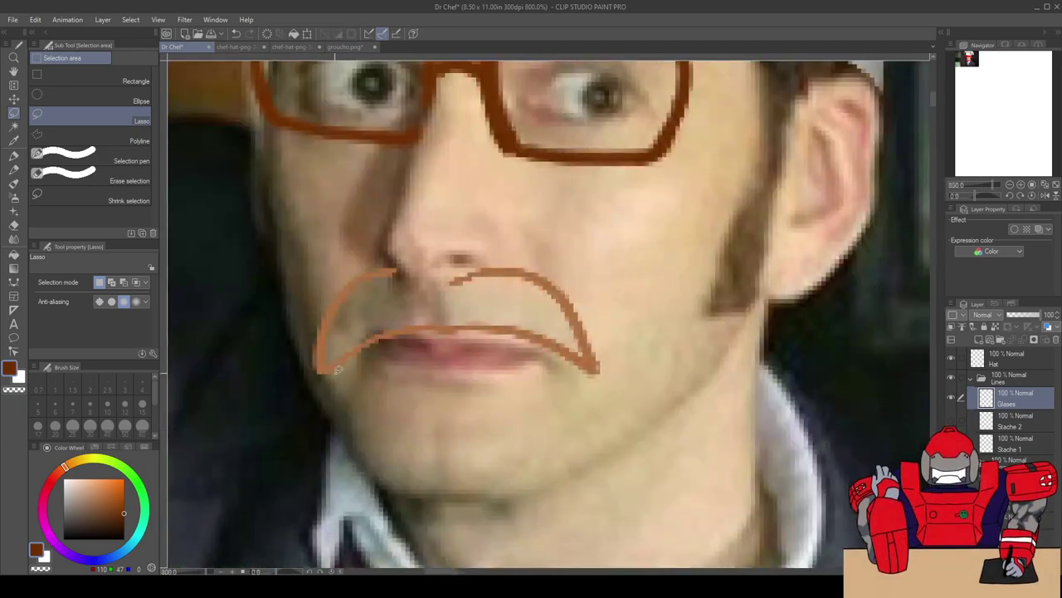
pyautogui.scroll(3, 373, 261)
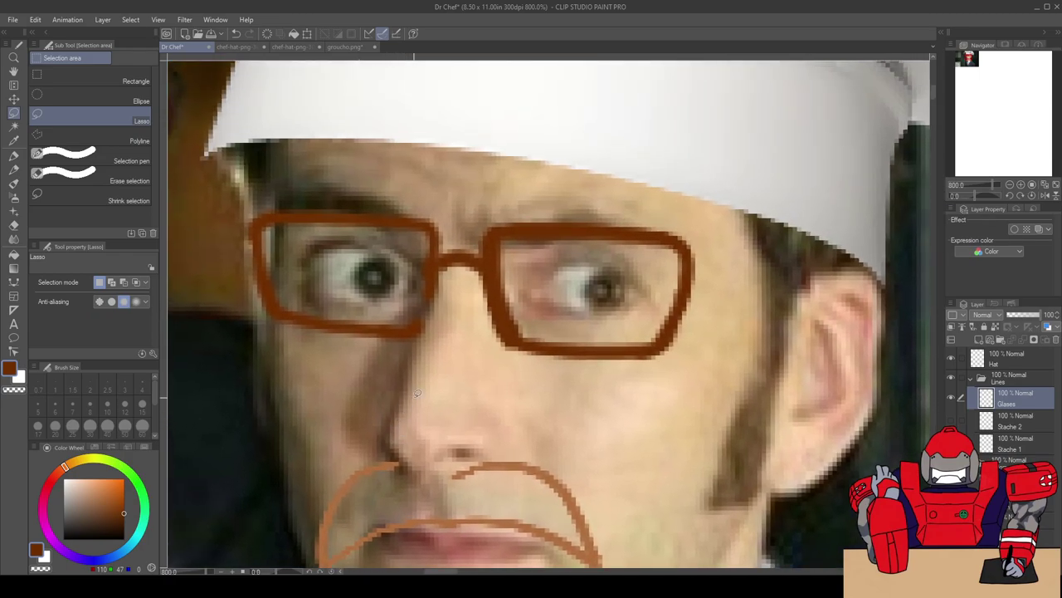
pyautogui.press('p')
pyautogui.press('p')
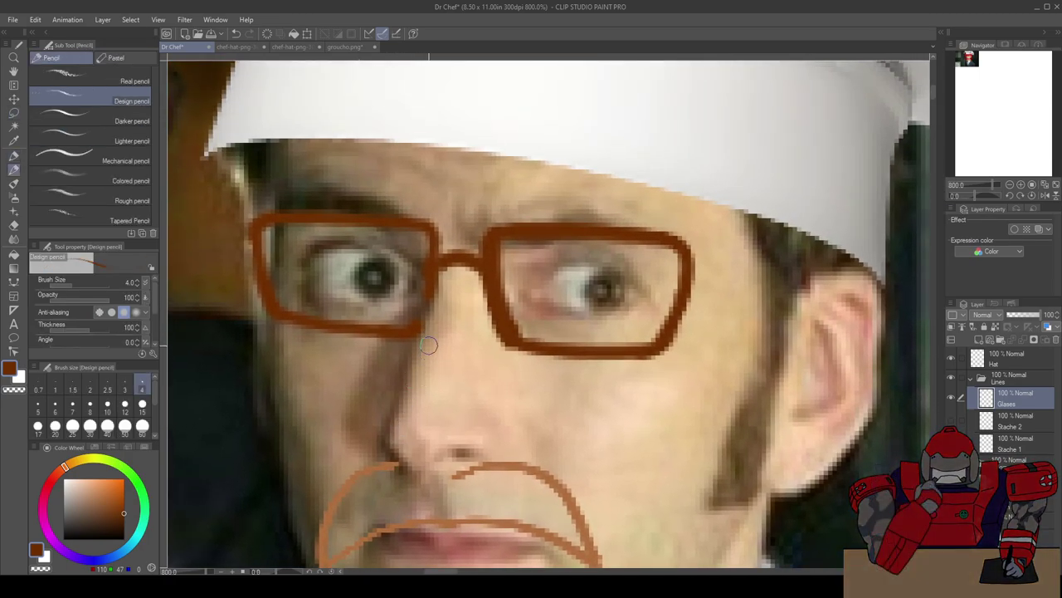
pyautogui.press('p')
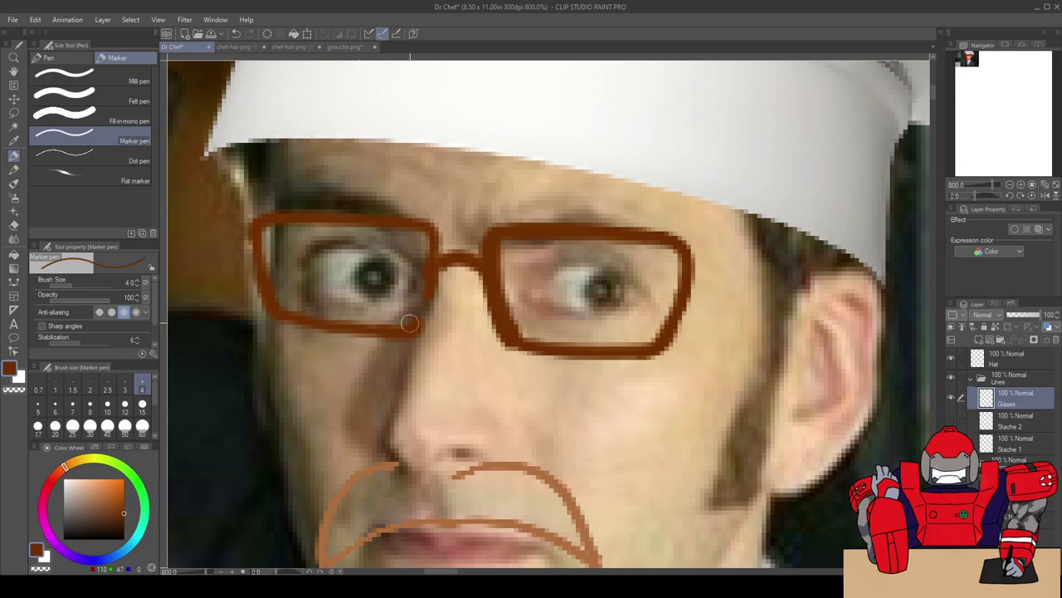
pyautogui.moveTo(432, 292); pyautogui.dragTo(418, 322)
pyautogui.moveTo(486, 238)
pyautogui.mouseDown()
pyautogui.moveTo(436, 234)
pyautogui.moveTo(435, 249)
pyautogui.moveTo(481, 250)
pyautogui.moveTo(432, 253)
pyautogui.mouseUp()
pyautogui.hotkey('ctrl', 'z')
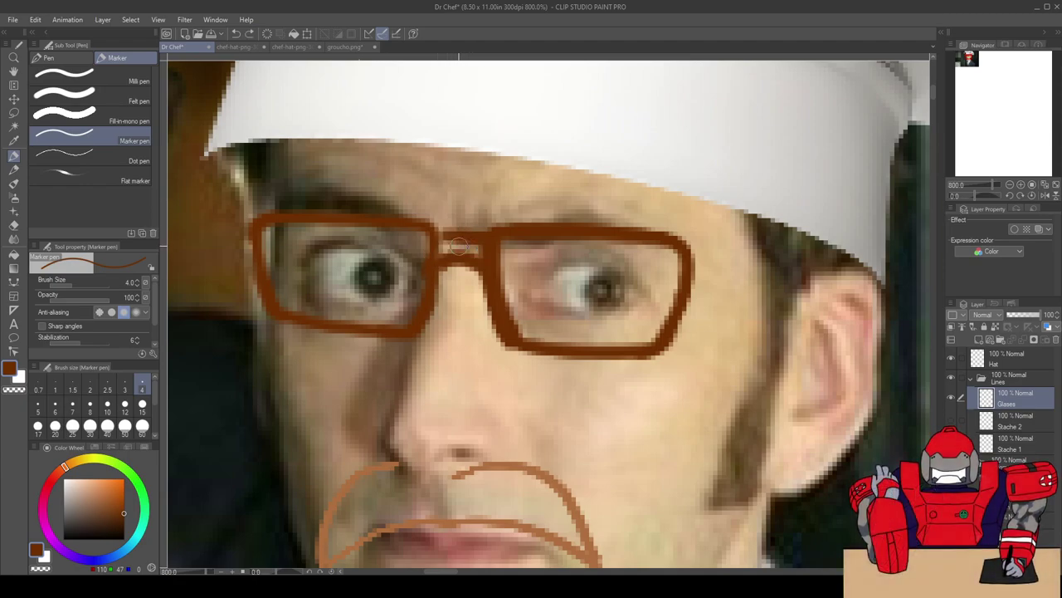
# Step: Draw the glasses' temple arm in brown as two roughly parallel lines from the right-hand lens to the ear
pyautogui.moveTo(442, 247)
pyautogui.mouseDown()
pyautogui.moveTo(451, 251)
pyautogui.moveTo(443, 254)
pyautogui.mouseUp()
pyautogui.hotkey('ctrl', 'z')
pyautogui.moveTo(753, 280); pyautogui.dragTo(569, 263)
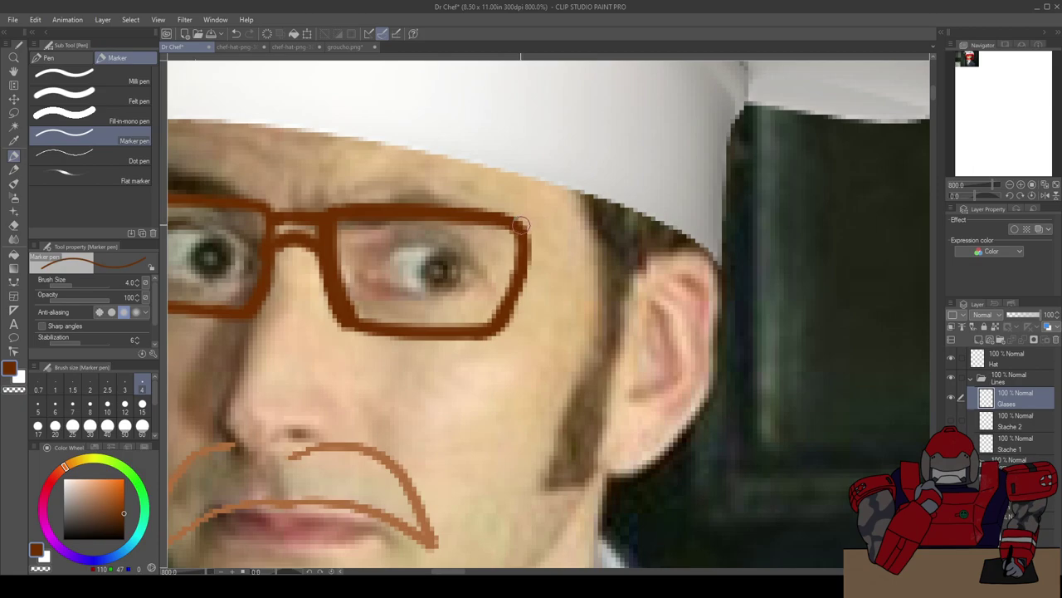
pyautogui.moveTo(521, 224); pyautogui.dragTo(639, 274)
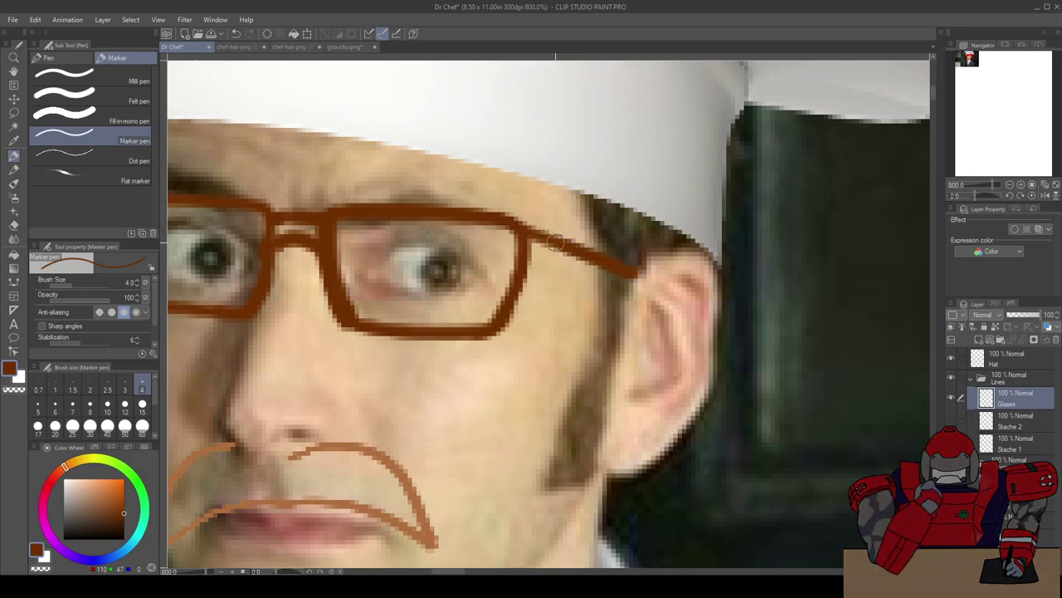
pyautogui.moveTo(524, 267)
pyautogui.mouseDown()
pyautogui.moveTo(627, 293)
pyautogui.moveTo(541, 272)
pyautogui.moveTo(615, 291)
pyautogui.mouseUp()
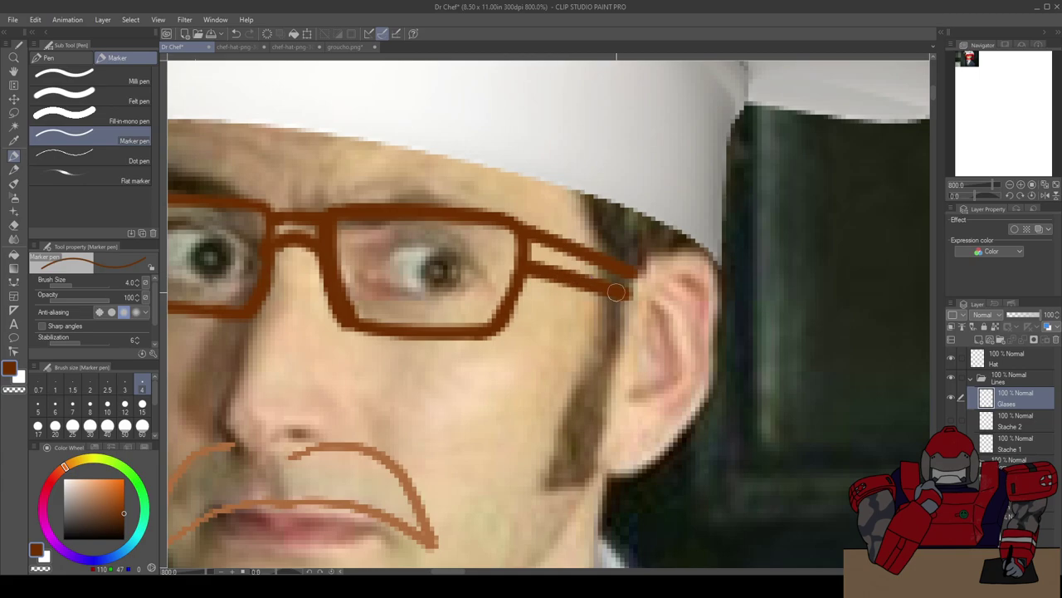
# Step: Examine how the glasses and mustache look on the whole chef composite
pyautogui.scroll(-1, 625, 293)
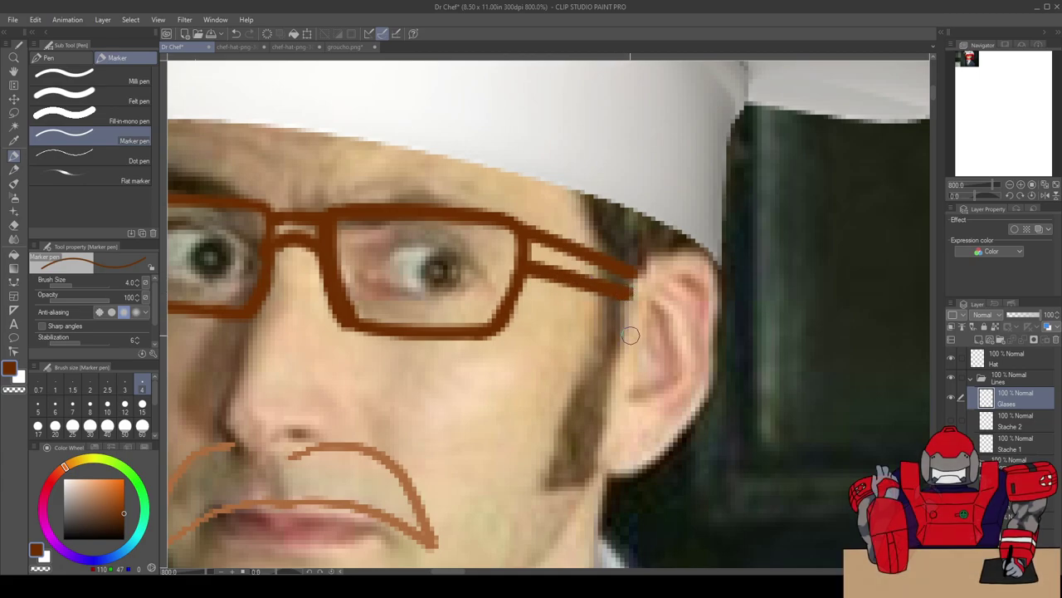
pyautogui.scroll(-2, 460, 321)
pyautogui.scroll(-2, 461, 332)
pyautogui.scroll(-1, 461, 332)
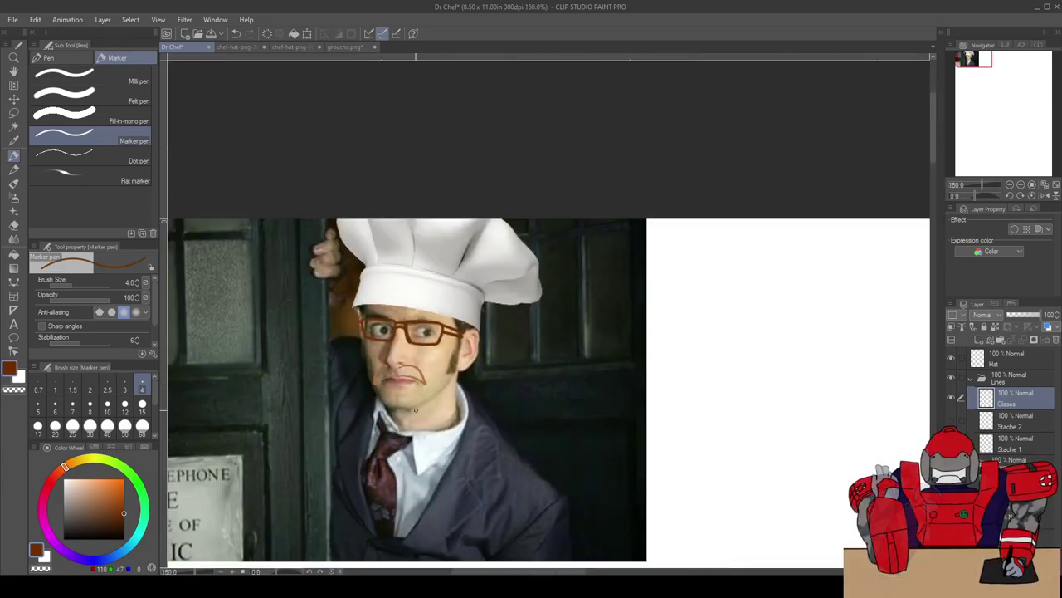
pyautogui.scroll(1, 458, 380)
pyautogui.moveTo(458, 380); pyautogui.dragTo(462, 407)
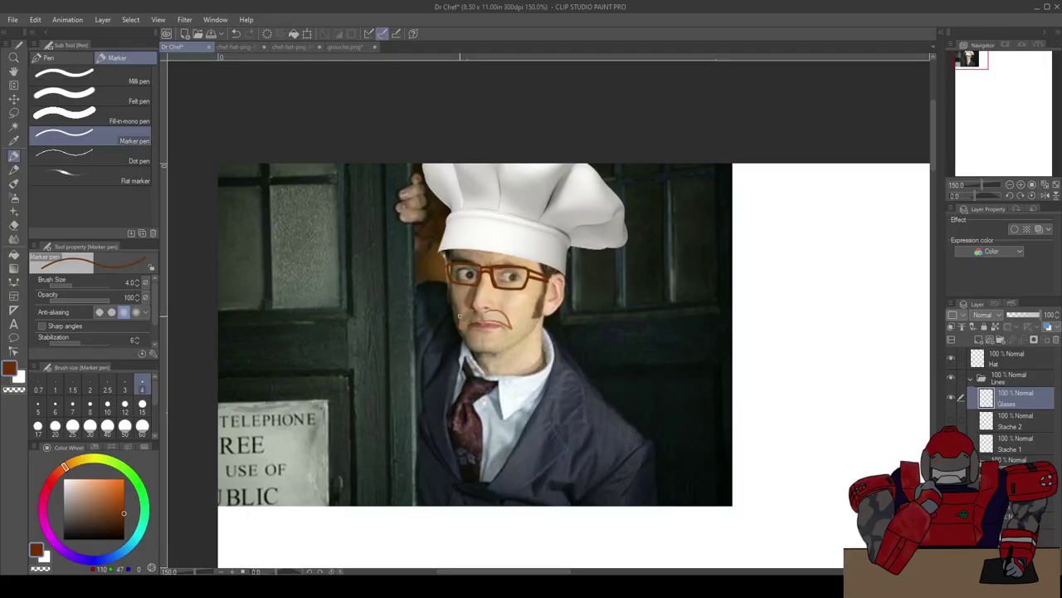
pyautogui.scroll(1, 461, 330)
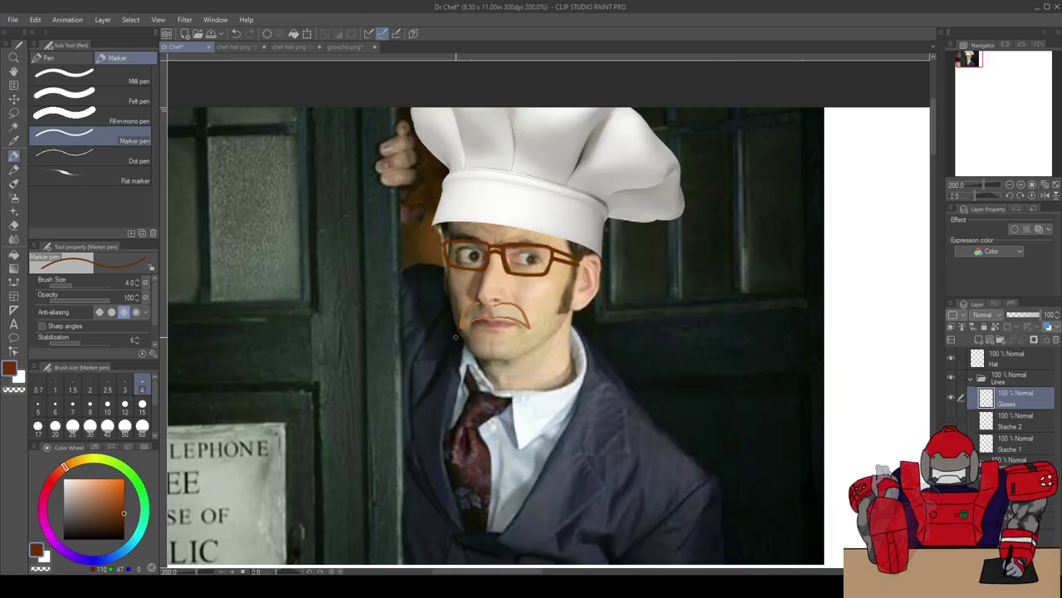
pyautogui.scroll(3, 461, 323)
pyautogui.moveTo(475, 297); pyautogui.dragTo(456, 384)
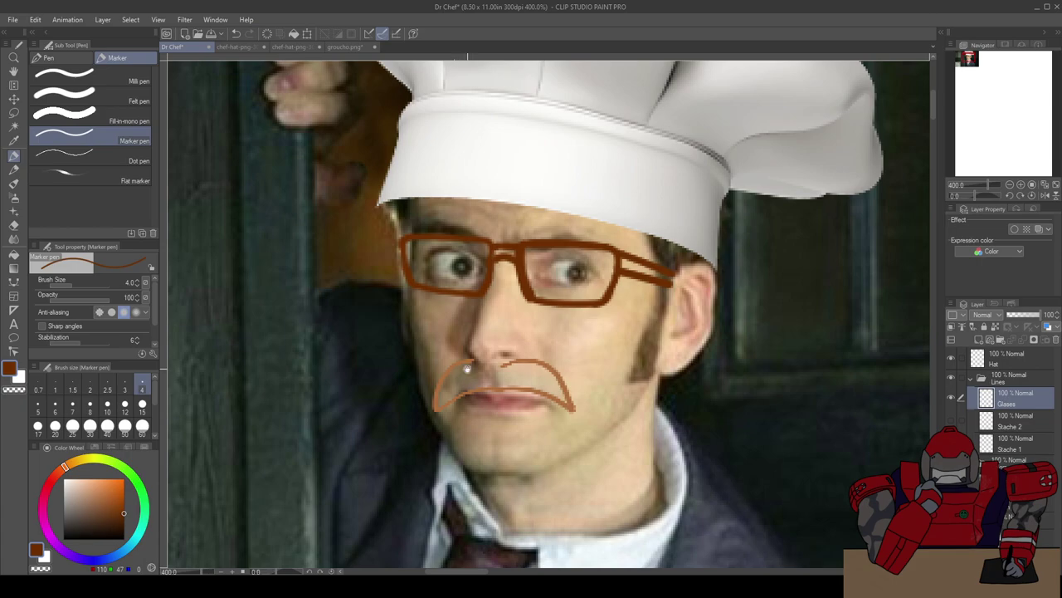
# Step: Collapse the Lines folder and rename the No Hat layer in the Colors folder as "Stache 1"
pyautogui.click(972, 378)
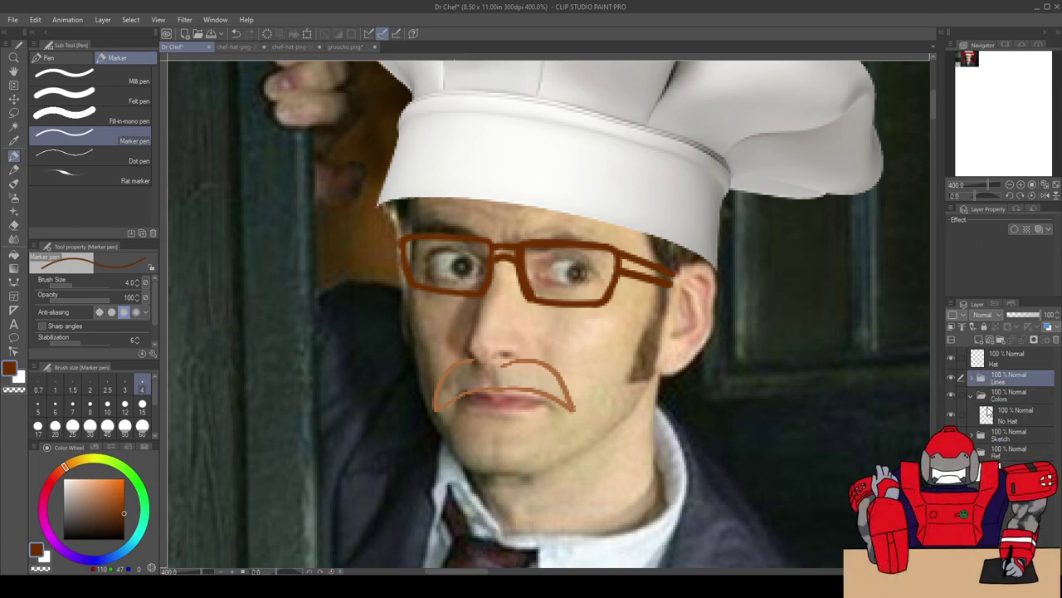
pyautogui.click(986, 411)
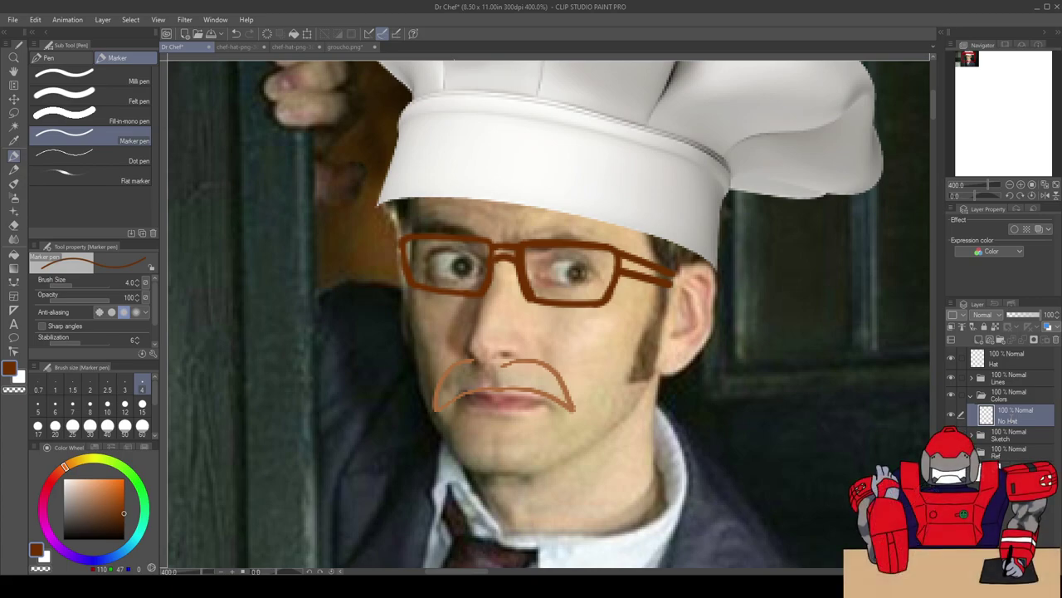
pyautogui.write('Stache 1')
pyautogui.press('Return')
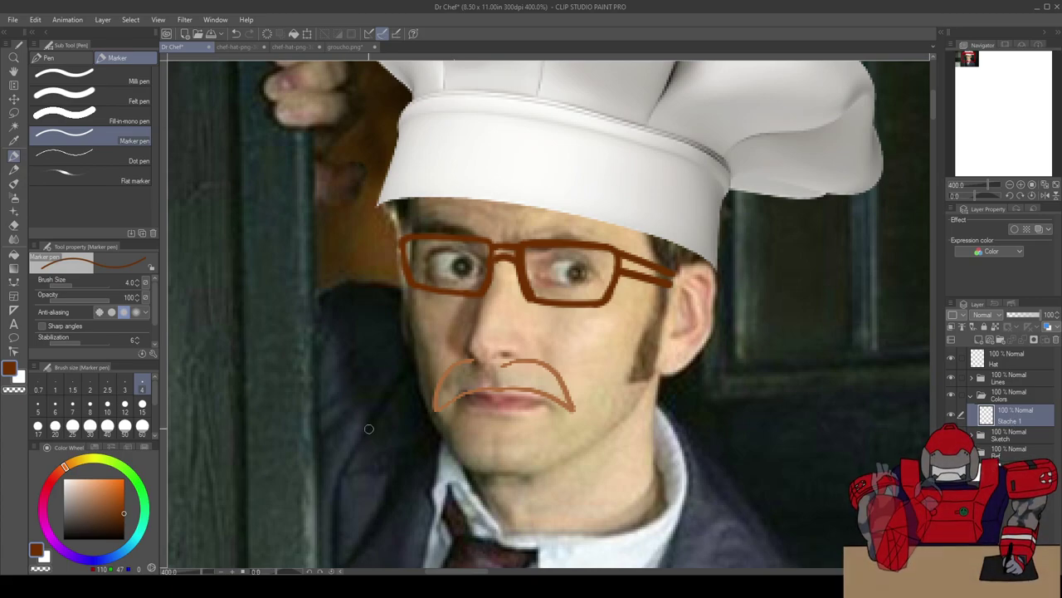
# Step: Store the brown used for the glasses as a new swatch in the WBPL color set
pyautogui.scroll(2, 518, 337)
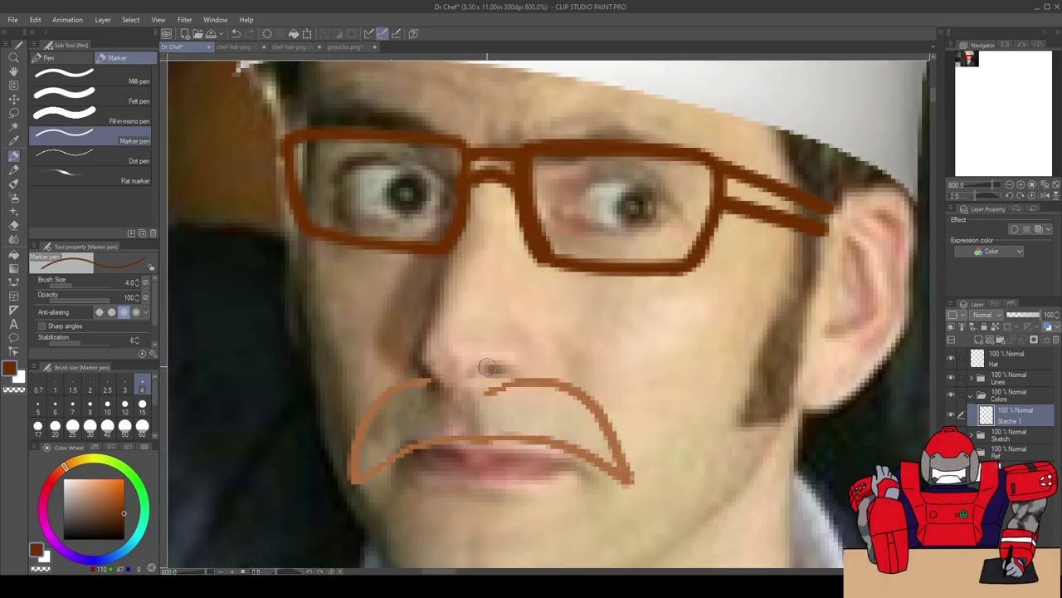
pyautogui.press('i')
pyautogui.press('p')
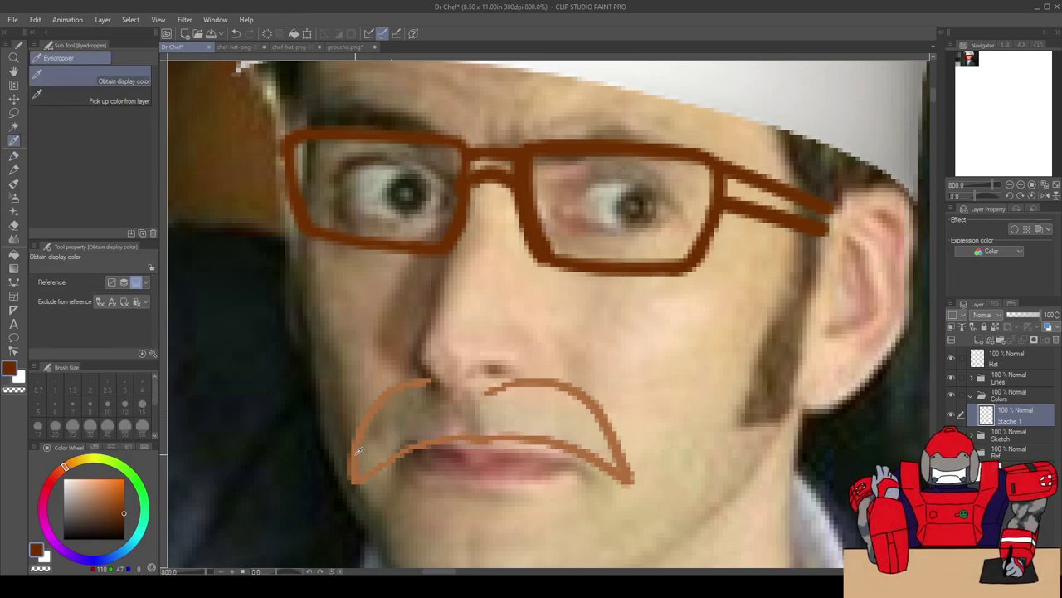
pyautogui.click(100, 449)
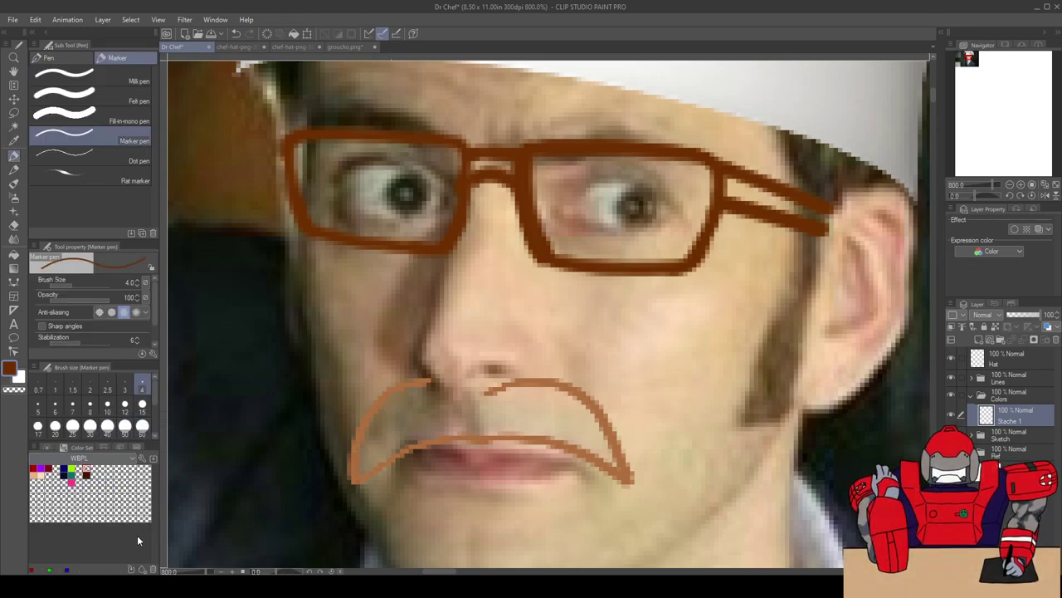
pyautogui.click(95, 469)
pyautogui.click(47, 448)
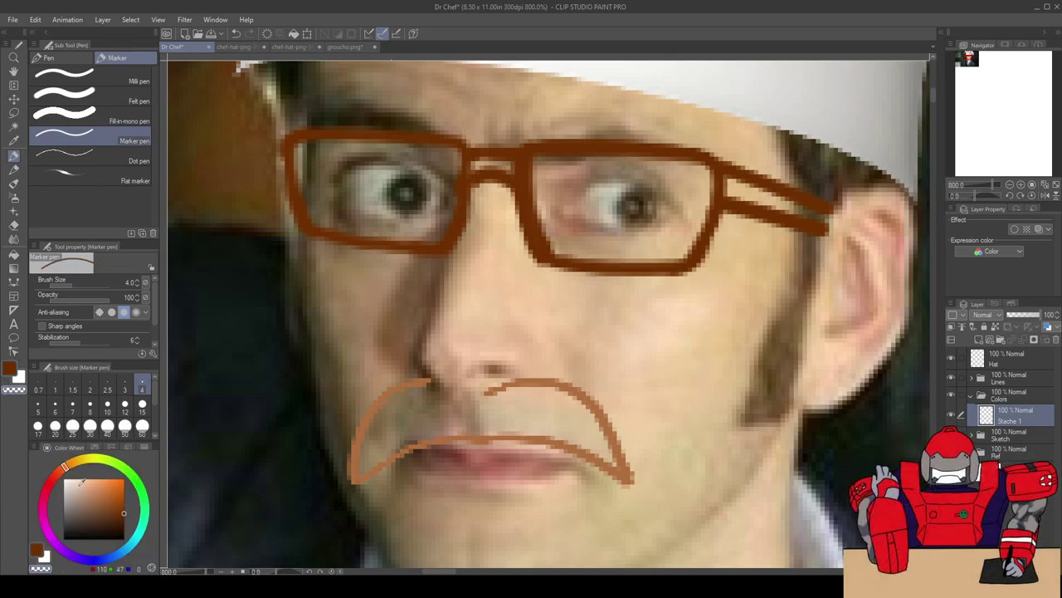
# Step: Sample the light brown from the mustache outline and add it to the WBPL color set
pyautogui.press('i')
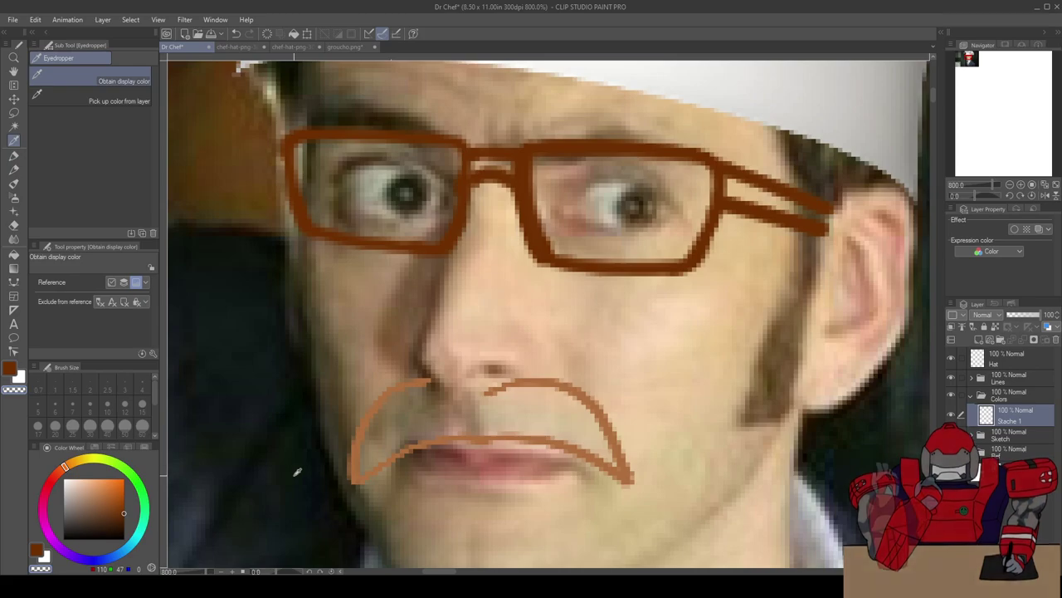
pyautogui.click(358, 445)
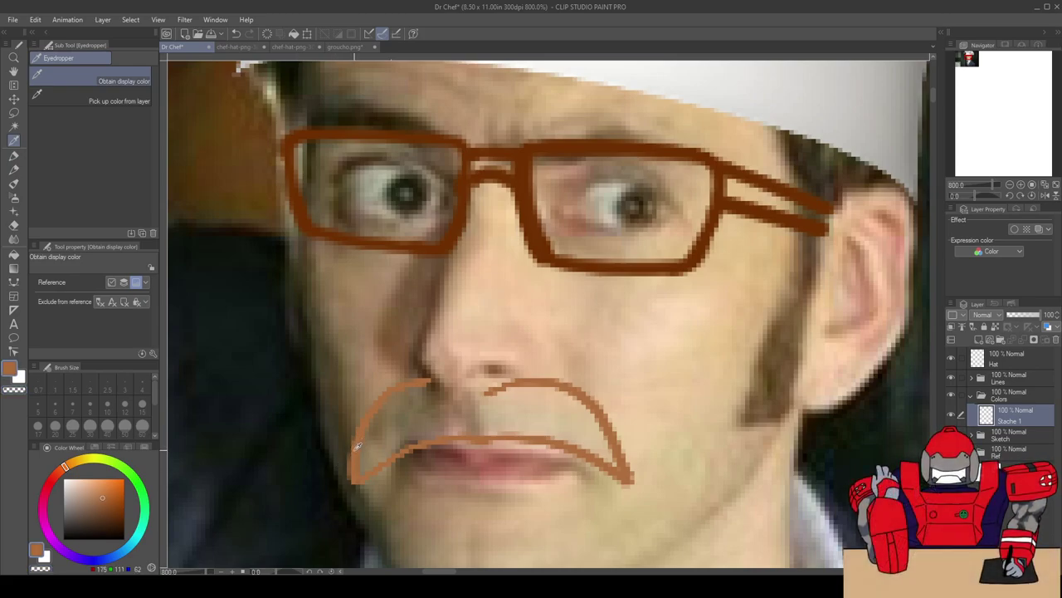
pyautogui.press('p')
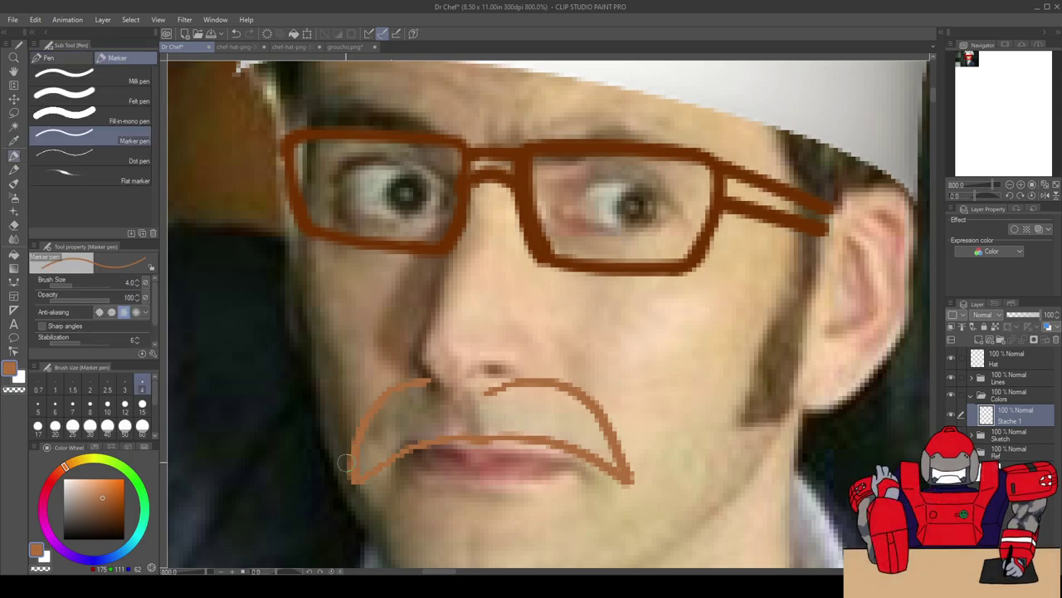
pyautogui.click(107, 447)
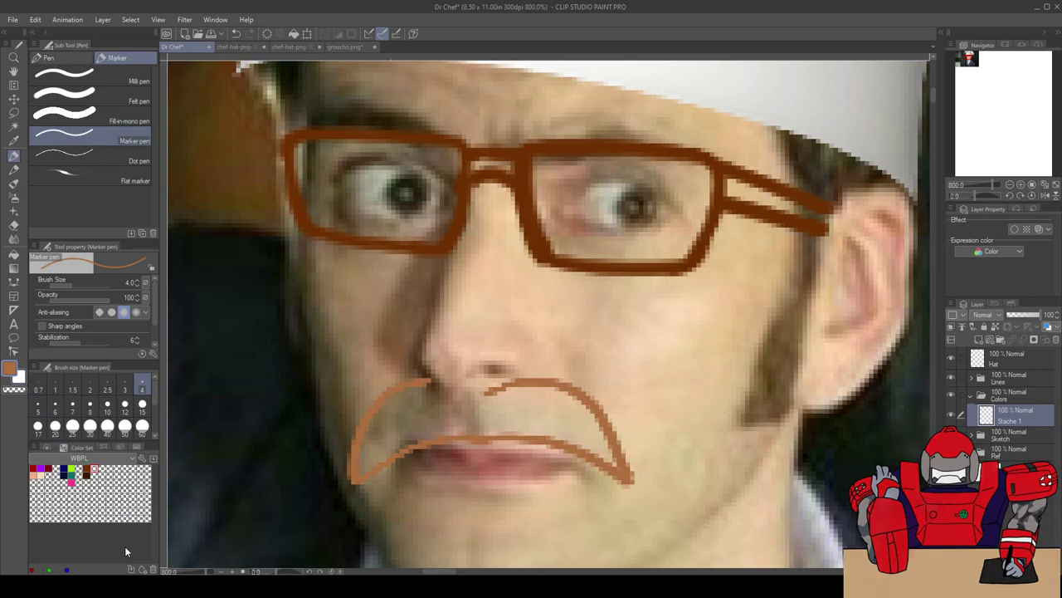
pyautogui.click(93, 470)
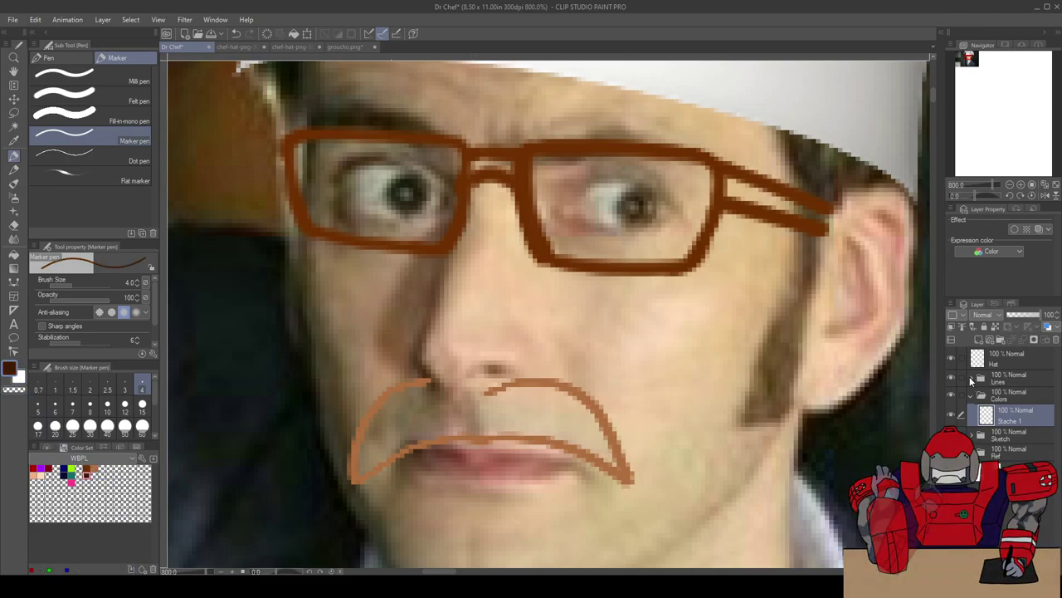
# Step: Select the Glasses layer in the Lines folder and lock its transparent pixels
pyautogui.click(971, 377)
pyautogui.click(954, 401)
pyautogui.click(955, 401)
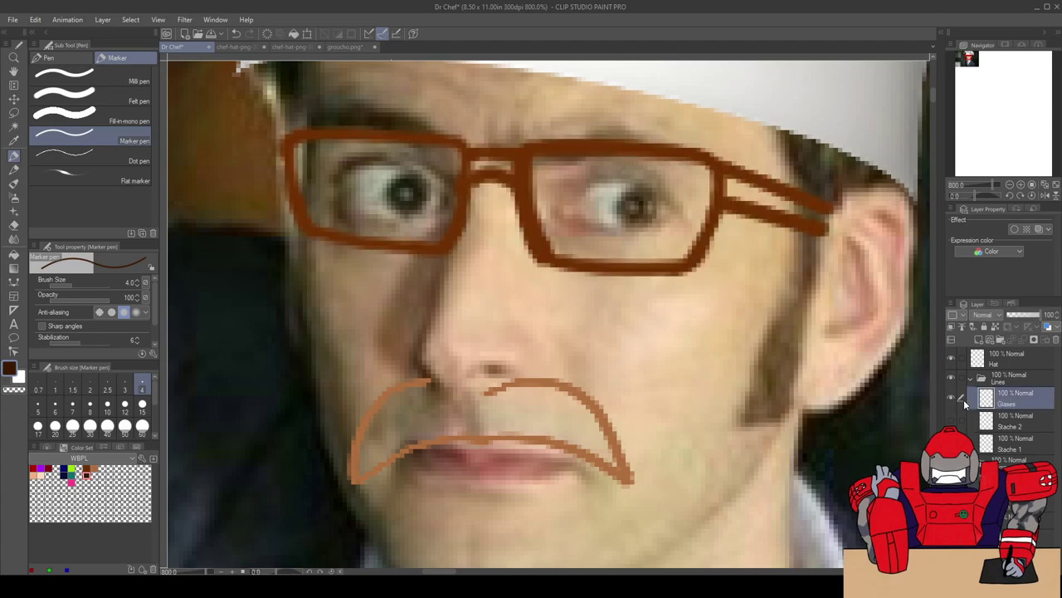
pyautogui.click(997, 327)
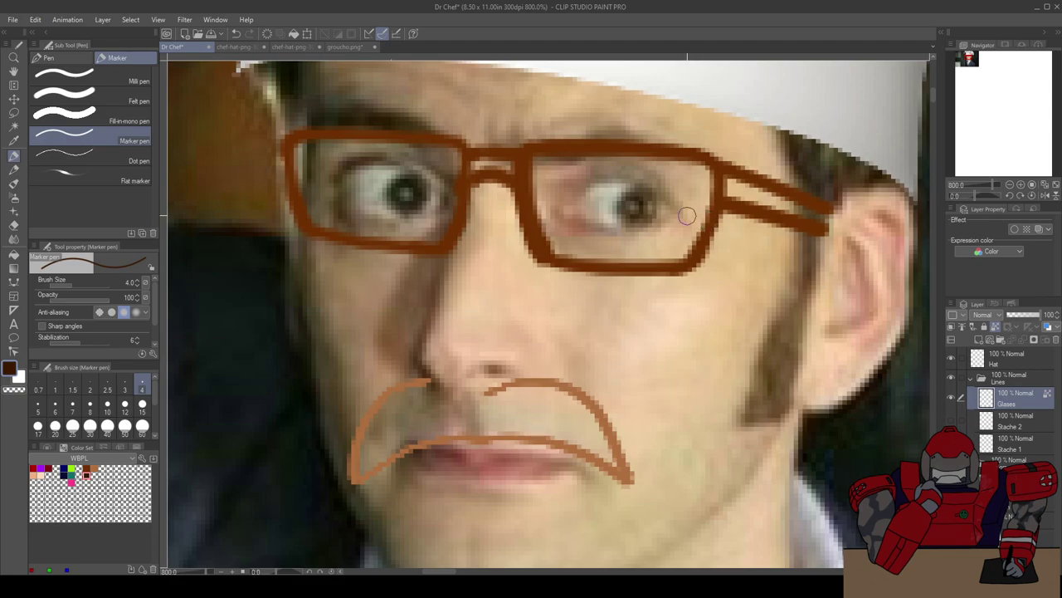
# Step: Recolor the glasses' temple arm dark brown with the Fill-in-mono pen
pyautogui.click(75, 118)
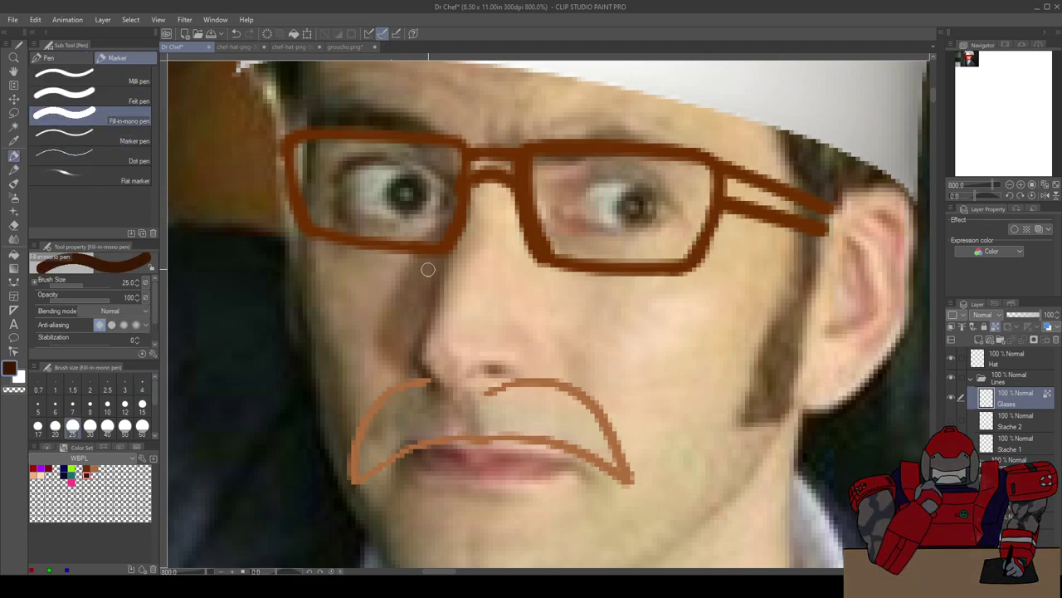
pyautogui.scroll(-2, 550, 268)
pyautogui.moveTo(684, 256)
pyautogui.mouseDown()
pyautogui.moveTo(686, 243)
pyautogui.moveTo(673, 248)
pyautogui.moveTo(659, 227)
pyautogui.mouseUp()
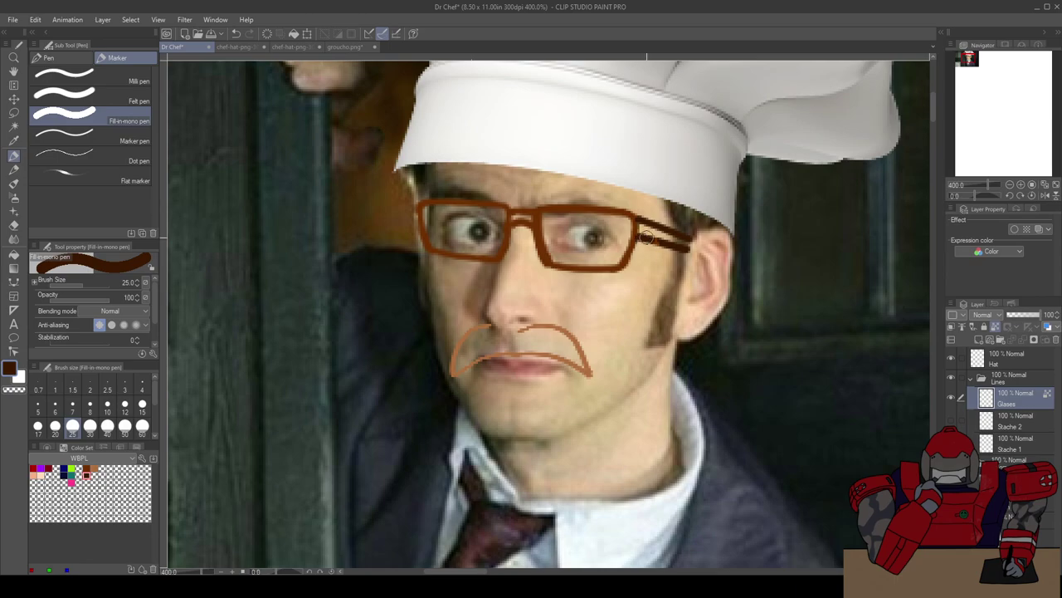
pyautogui.scroll(3, 613, 213)
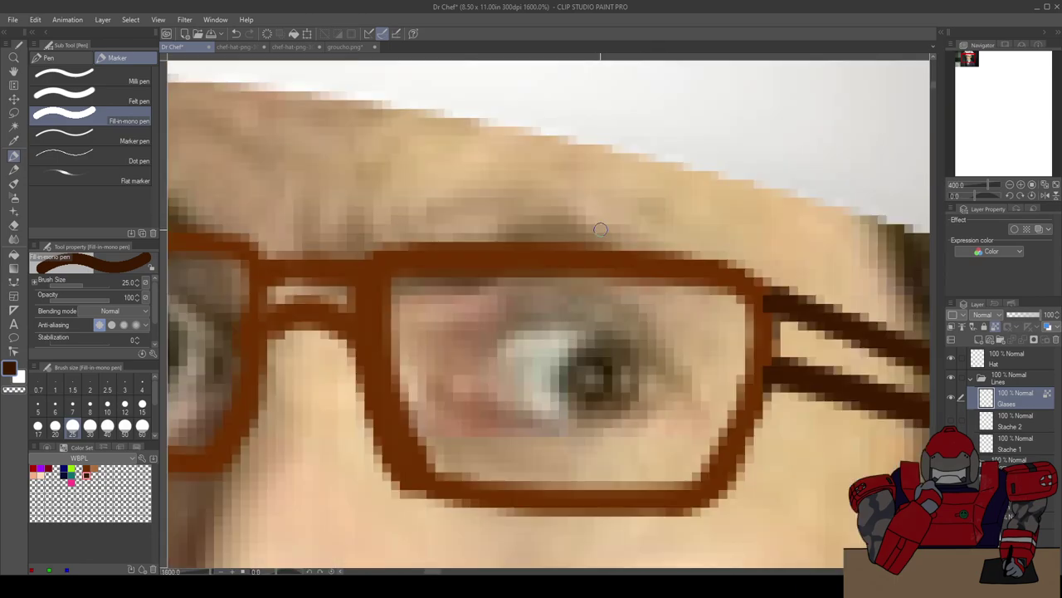
pyautogui.scroll(-3, 614, 240)
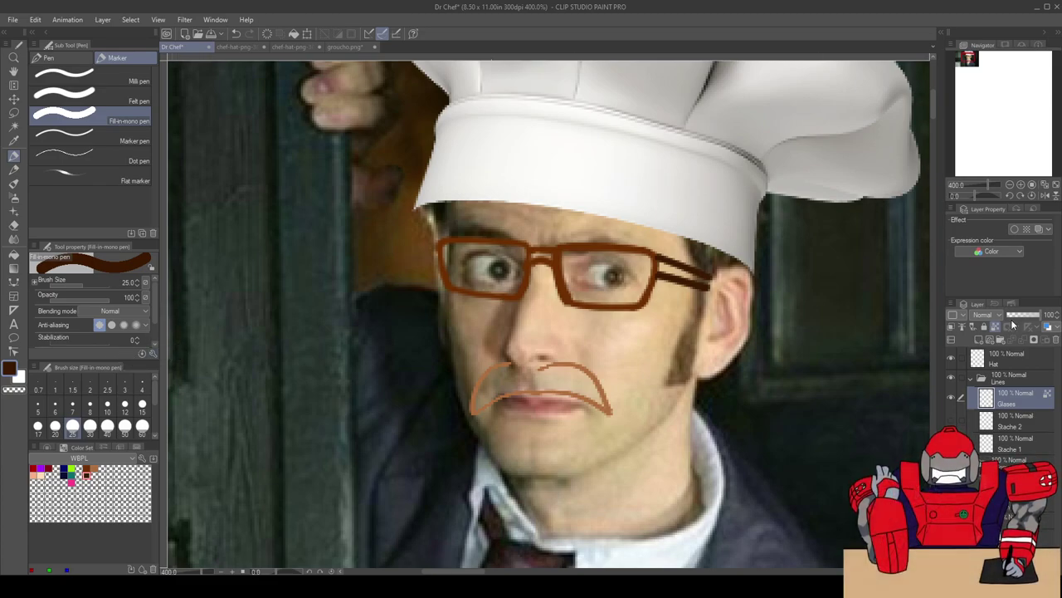
# Step: Collapse the Lines folder, select the Stache 1 layer in the Colors folder, and choose the light brown swatch
pyautogui.click(971, 378)
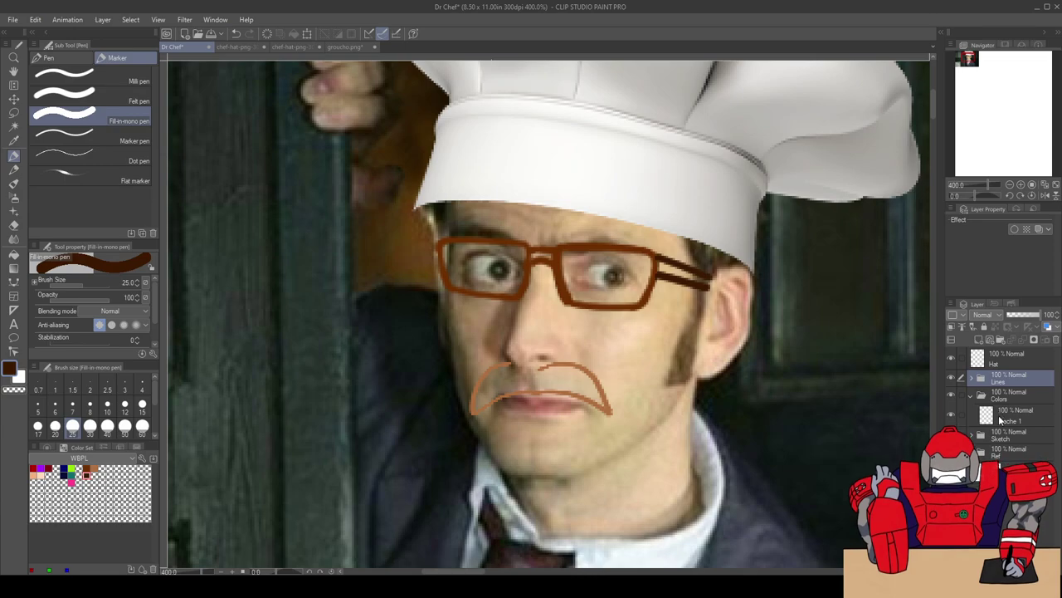
pyautogui.click(1000, 421)
pyautogui.scroll(2, 460, 404)
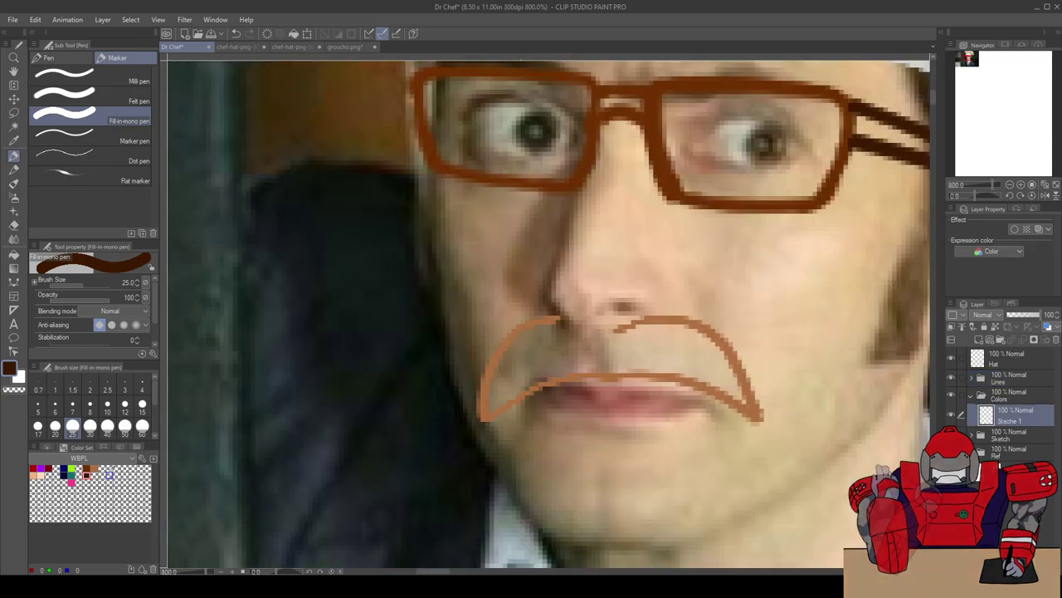
pyautogui.click(95, 469)
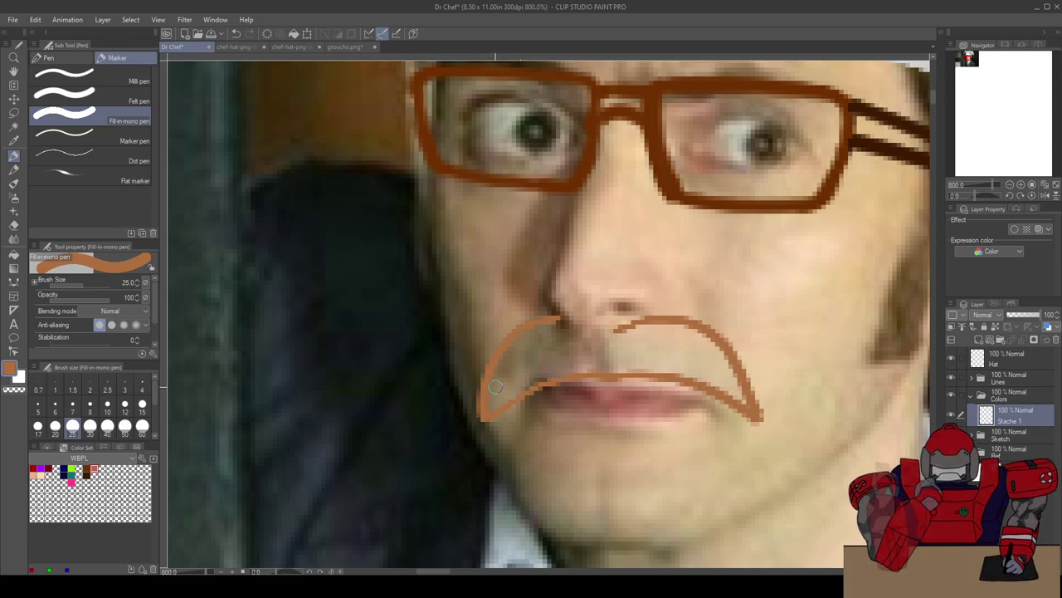
pyautogui.press('p')
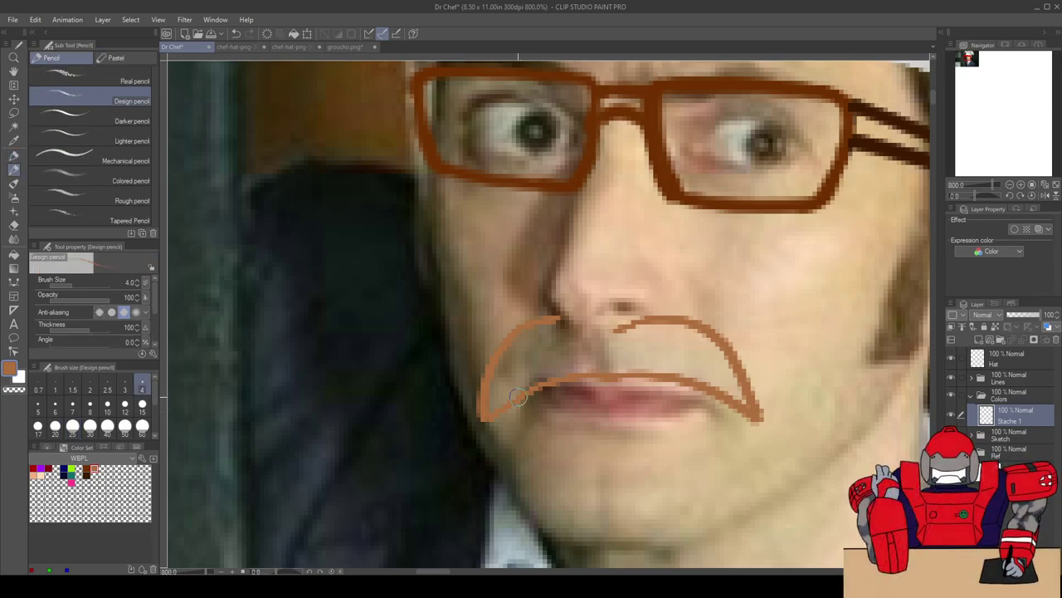
pyautogui.press('p')
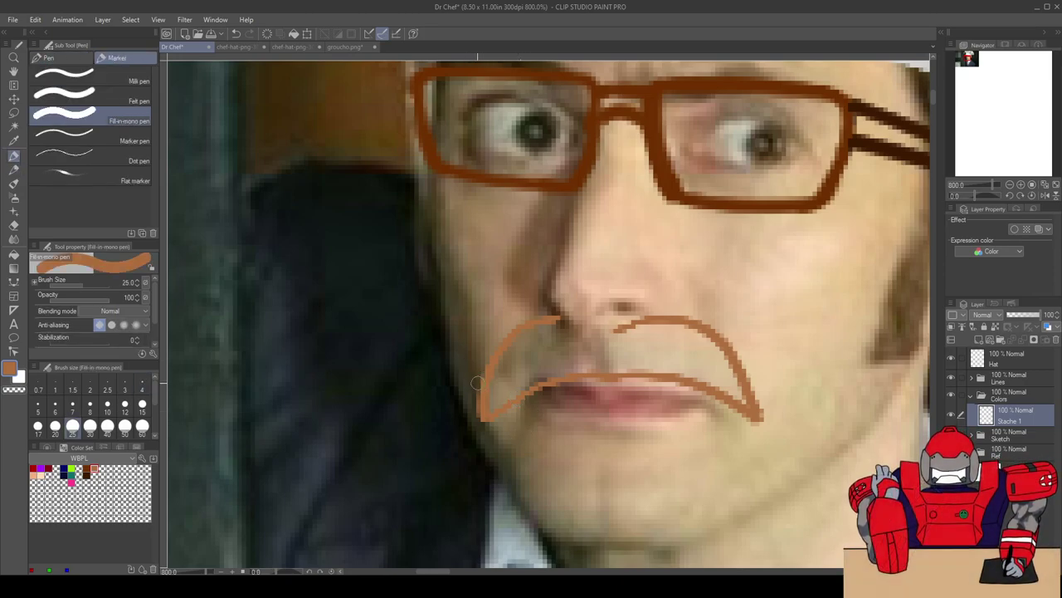
pyautogui.click(79, 98)
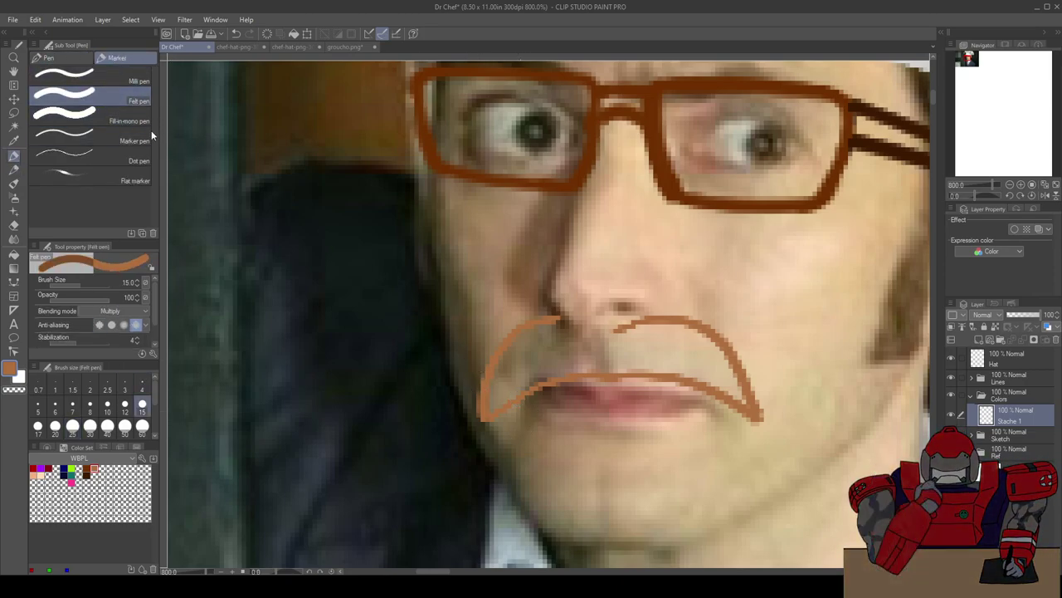
# Step: Fill the left-hand end and upper curve of the mustache light brown with the Oil paint brush at size 6
pyautogui.press('b')
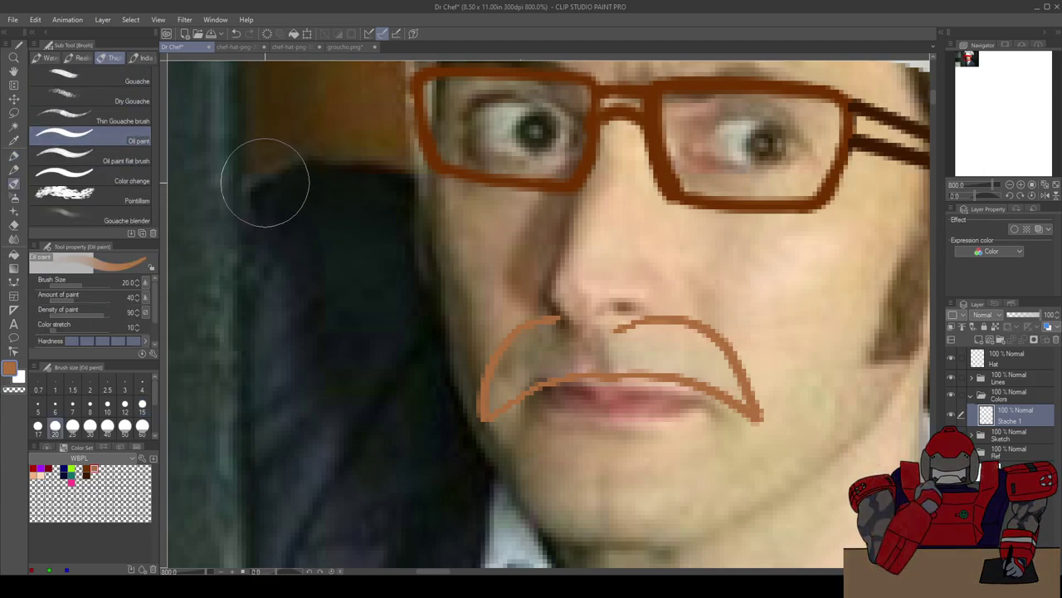
pyautogui.click(124, 407)
pyautogui.click(55, 407)
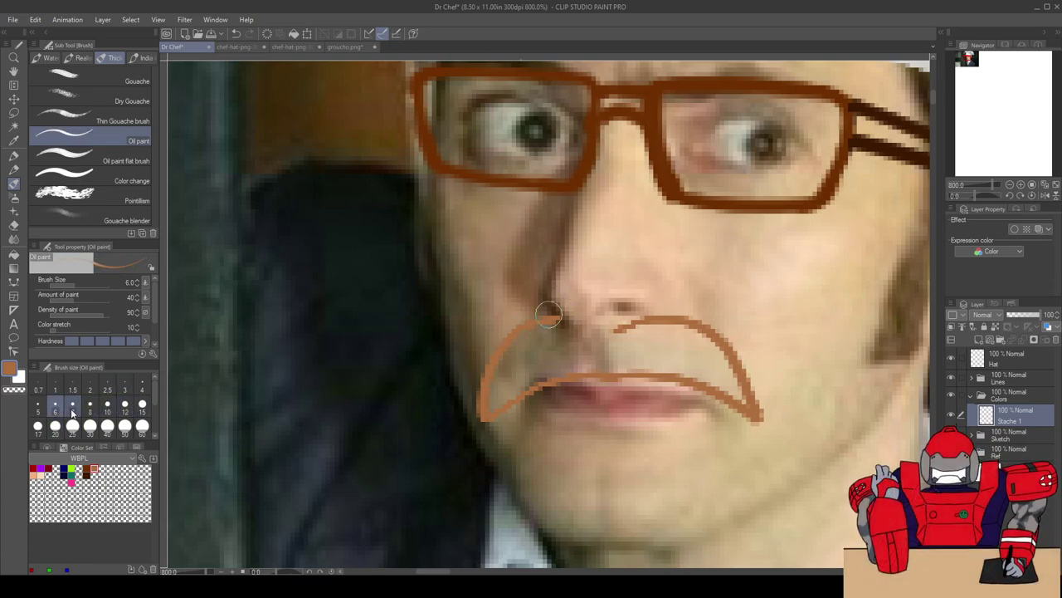
pyautogui.moveTo(504, 381); pyautogui.dragTo(486, 413)
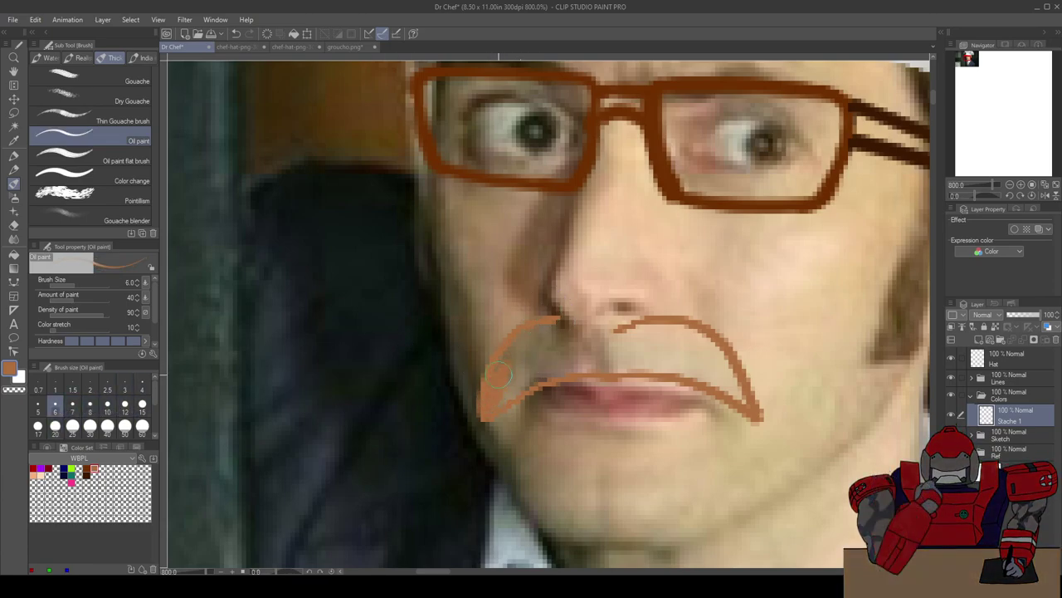
pyautogui.moveTo(502, 370); pyautogui.dragTo(523, 346)
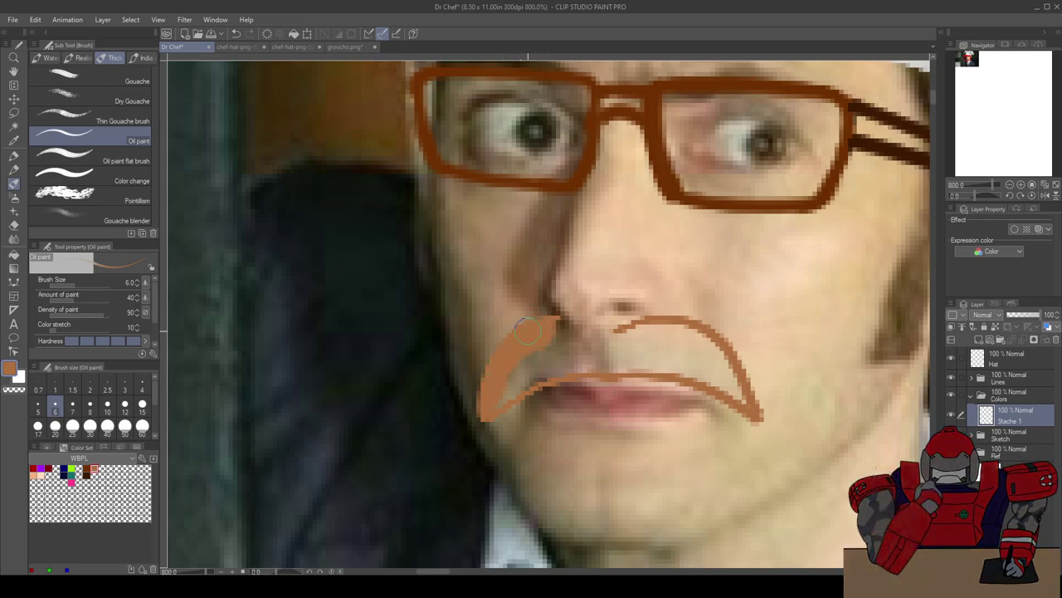
# Step: Undo the last oil paint stroke and fill the moustache outline using the Chalk brush at size 4
pyautogui.hotkey('ctrl', 'z')
pyautogui.press('p')
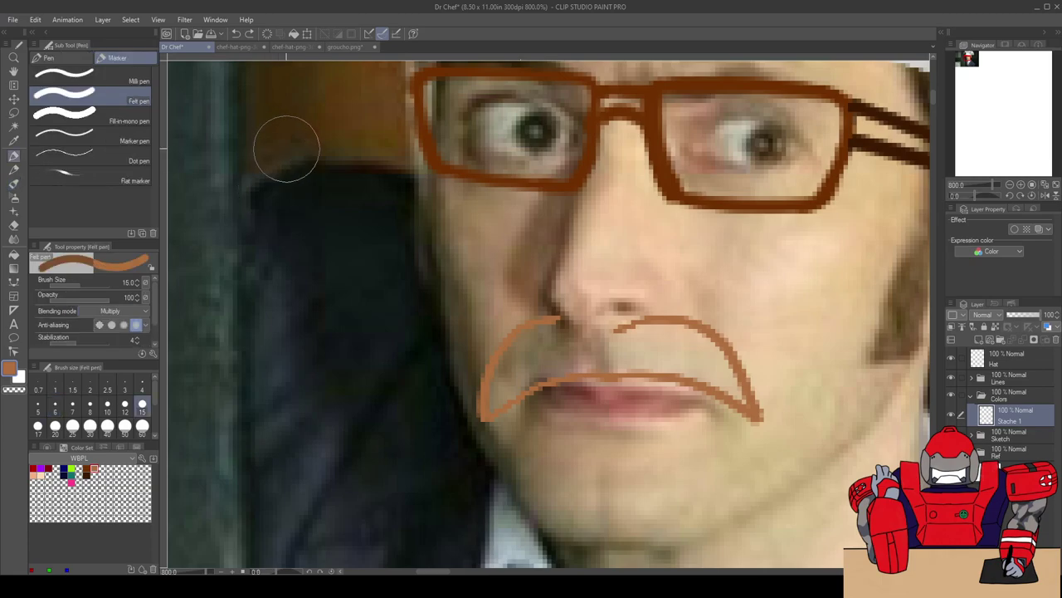
pyautogui.press('p')
pyautogui.click(126, 83)
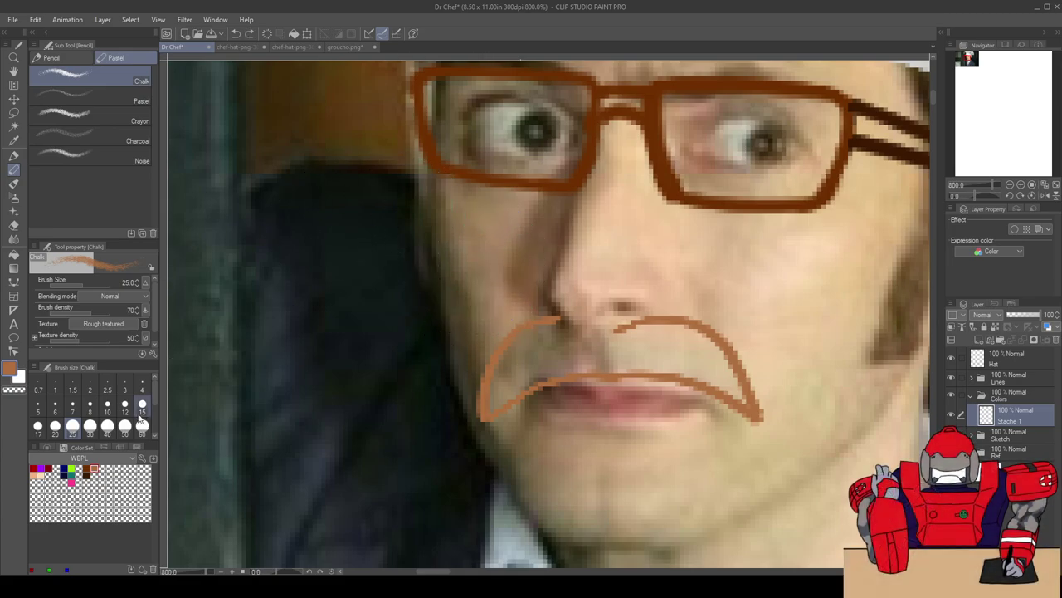
pyautogui.click(142, 387)
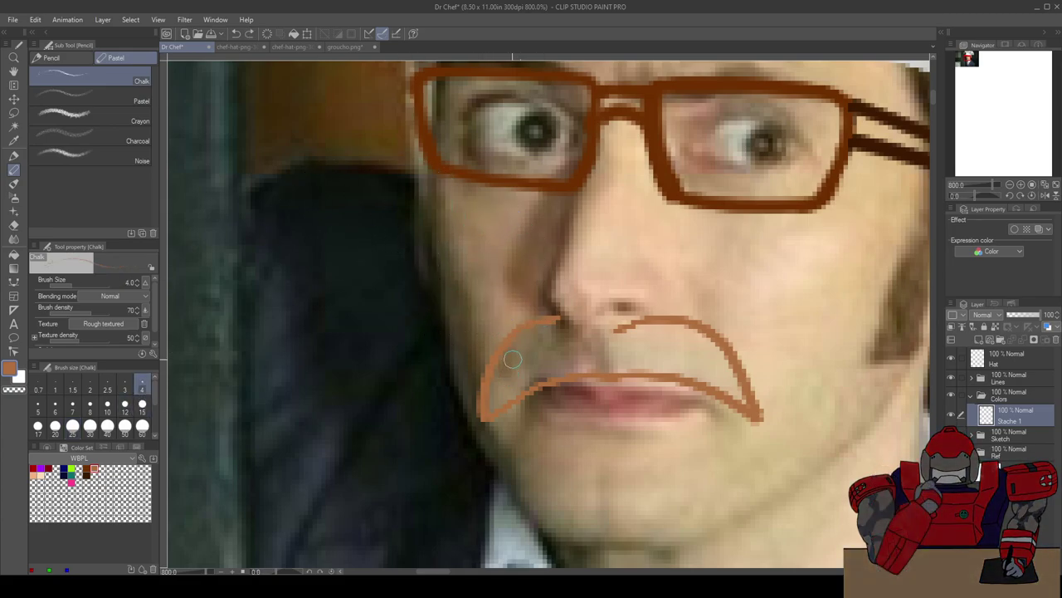
pyautogui.moveTo(503, 361)
pyautogui.mouseDown()
pyautogui.moveTo(497, 390)
pyautogui.moveTo(518, 370)
pyautogui.moveTo(511, 363)
pyautogui.mouseUp()
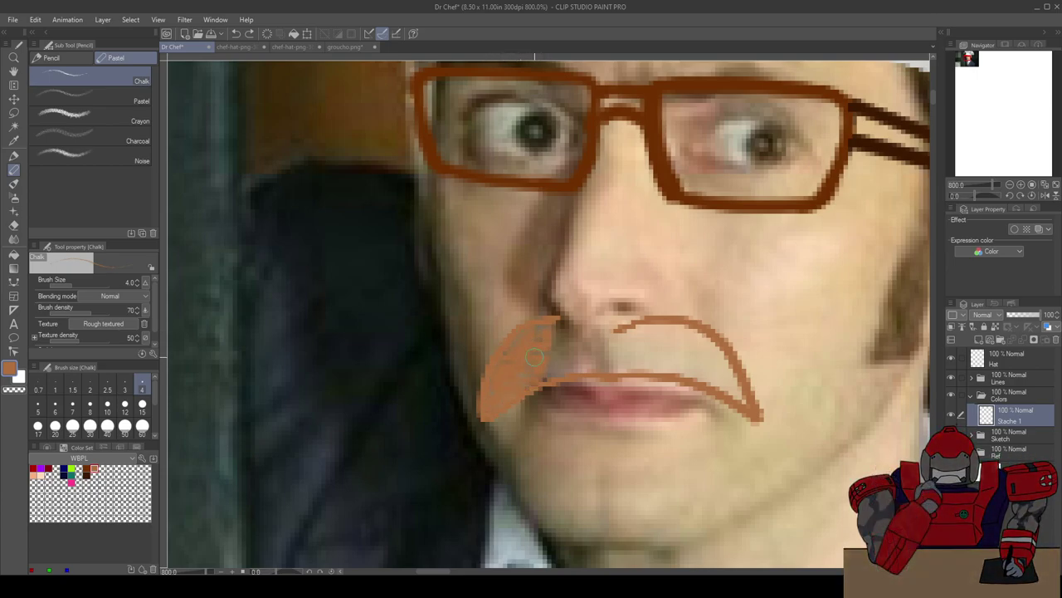
pyautogui.moveTo(546, 362); pyautogui.dragTo(559, 356)
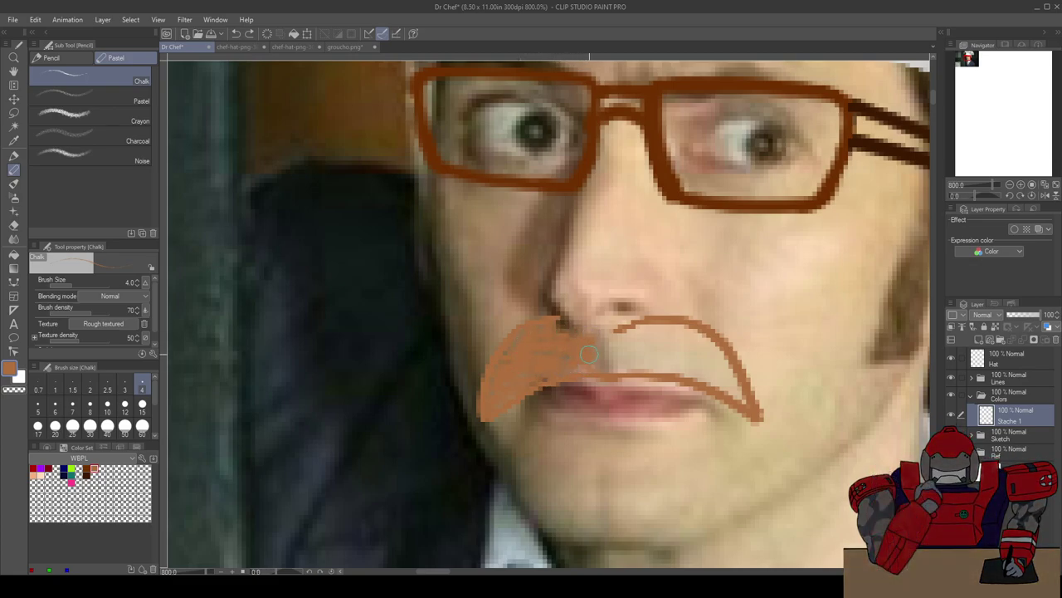
pyautogui.moveTo(611, 363)
pyautogui.mouseDown()
pyautogui.moveTo(612, 328)
pyautogui.moveTo(636, 365)
pyautogui.moveTo(637, 326)
pyautogui.moveTo(649, 370)
pyautogui.moveTo(639, 321)
pyautogui.moveTo(622, 343)
pyautogui.moveTo(630, 370)
pyautogui.moveTo(639, 337)
pyautogui.moveTo(659, 366)
pyautogui.moveTo(656, 328)
pyautogui.moveTo(681, 376)
pyautogui.moveTo(672, 331)
pyautogui.moveTo(705, 385)
pyautogui.moveTo(706, 341)
pyautogui.moveTo(742, 397)
pyautogui.mouseUp()
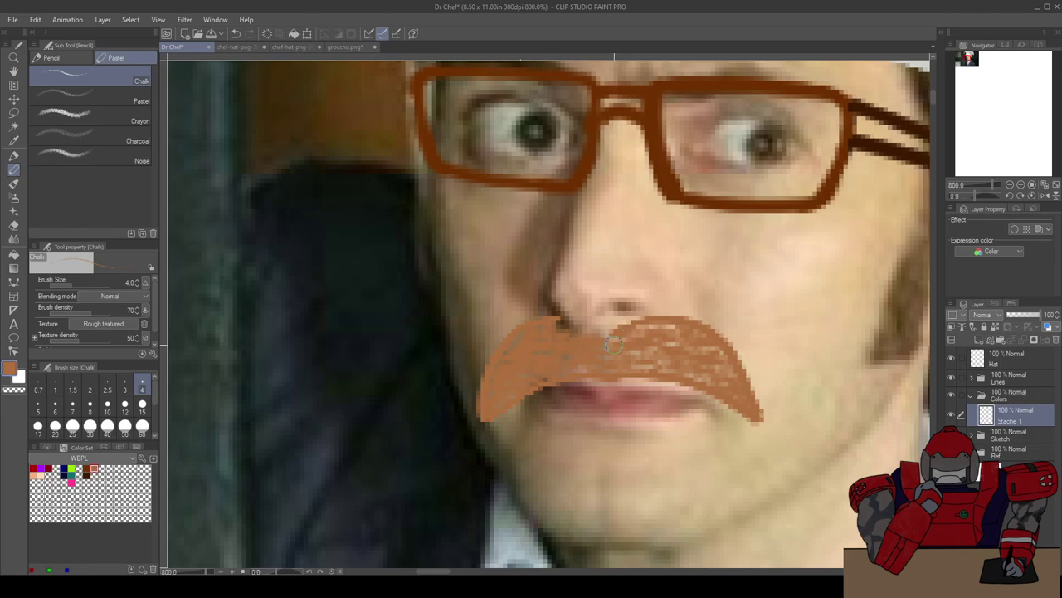
# Step: Expand the Lines layer folder and rework the moustache with chalk strokes for a fuller, rougher hair texture
pyautogui.scroll(-6, 650, 357)
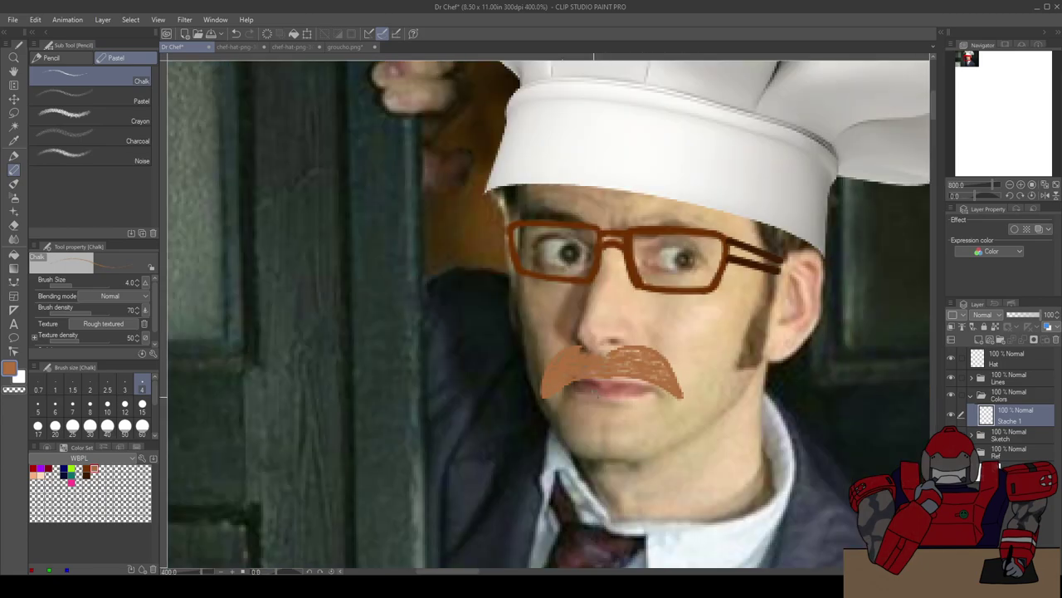
pyautogui.scroll(1, 599, 458)
pyautogui.scroll(1, 600, 459)
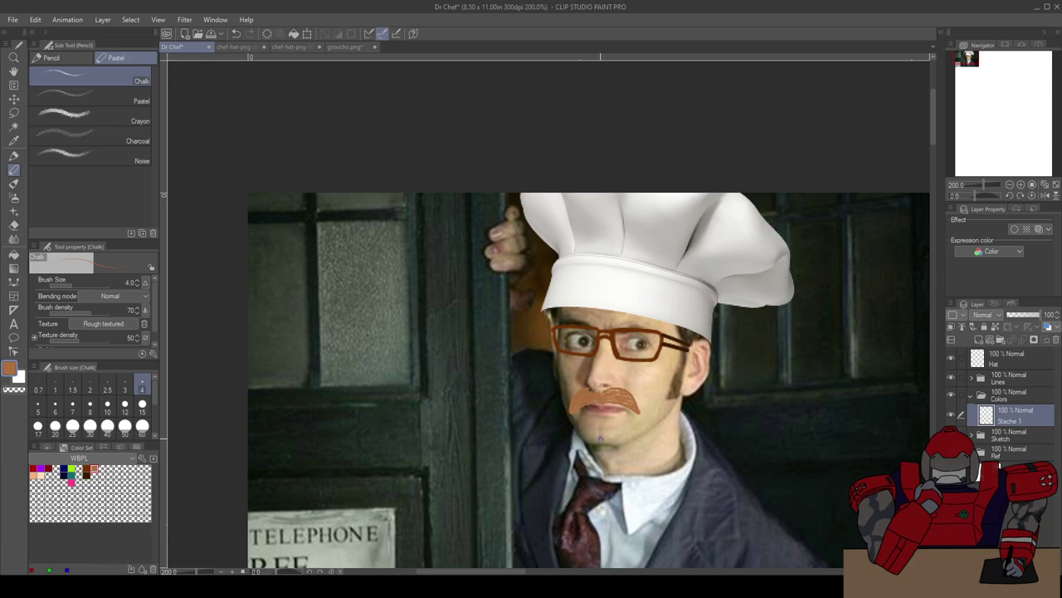
pyautogui.scroll(1, 595, 413)
pyautogui.scroll(-1, 597, 425)
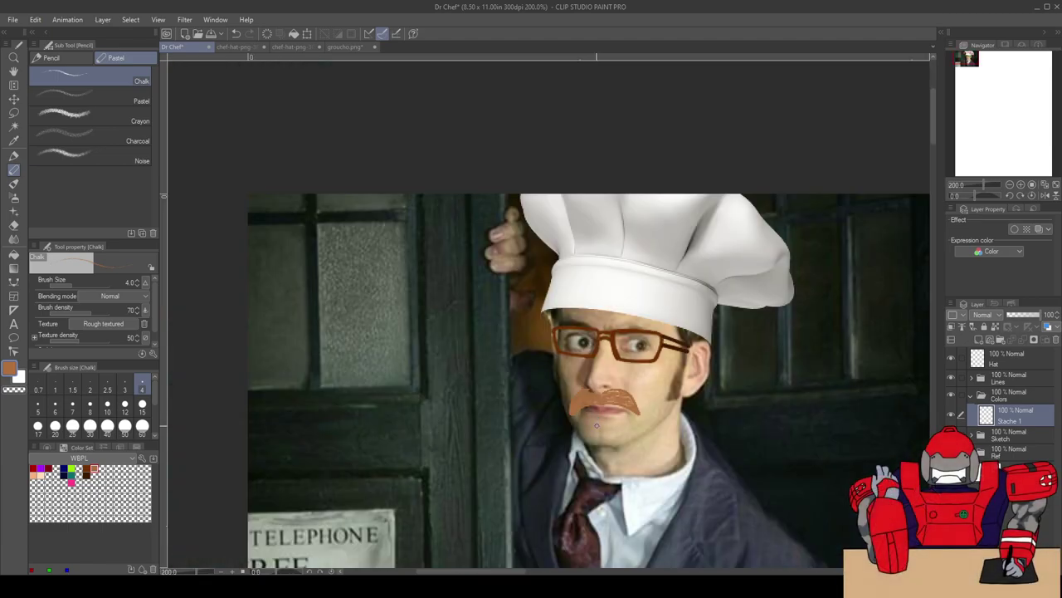
pyautogui.click(972, 378)
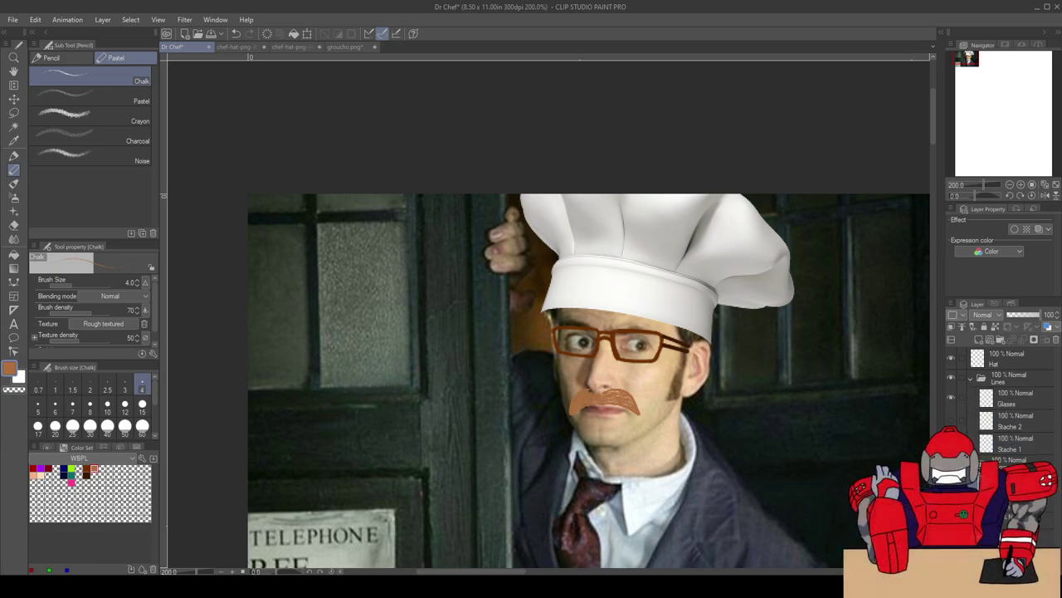
pyautogui.moveTo(604, 393); pyautogui.dragTo(633, 405)
# Step: Compare the moustache before and after the last chalk strokes by undoing and redoing them
pyautogui.hotkey('ctrl', 'z')
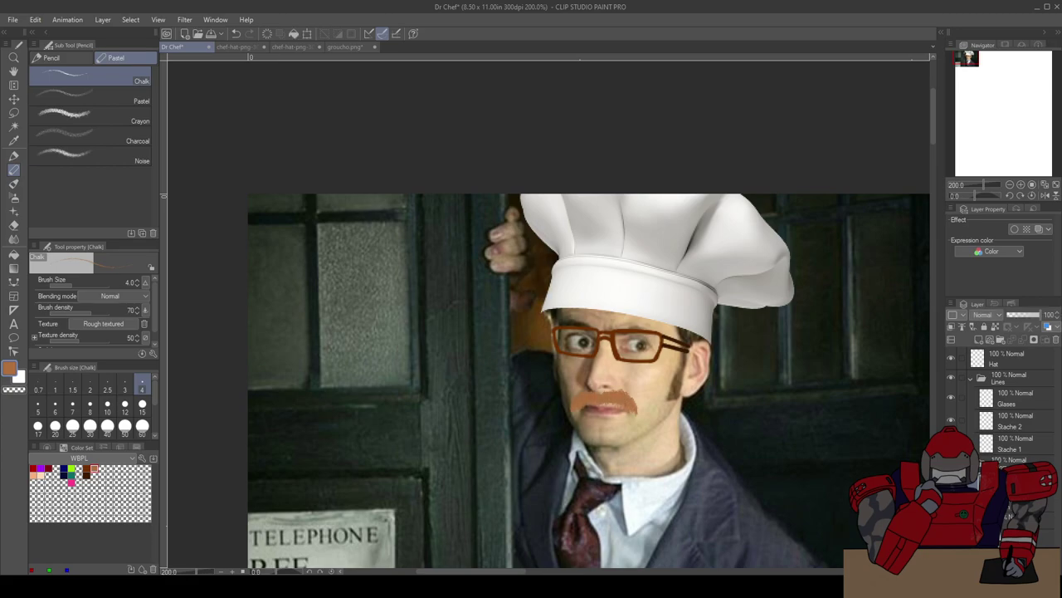
pyautogui.hotkey('ctrl', 'z')
pyautogui.hotkey('ctrl', 'y')
pyautogui.hotkey('ctrl', 'z')
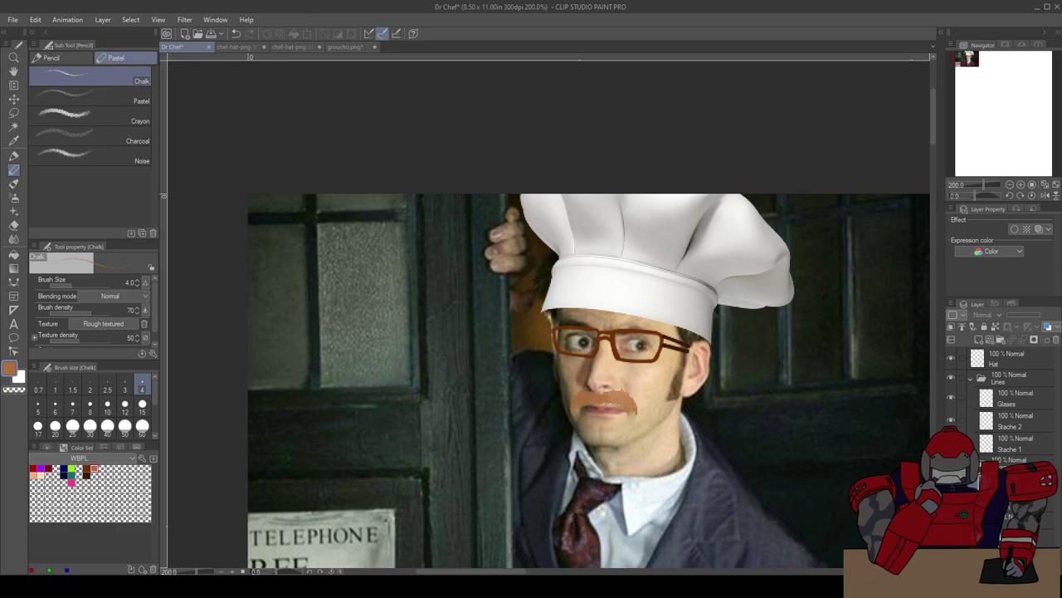
pyautogui.hotkey('ctrl', 'y')
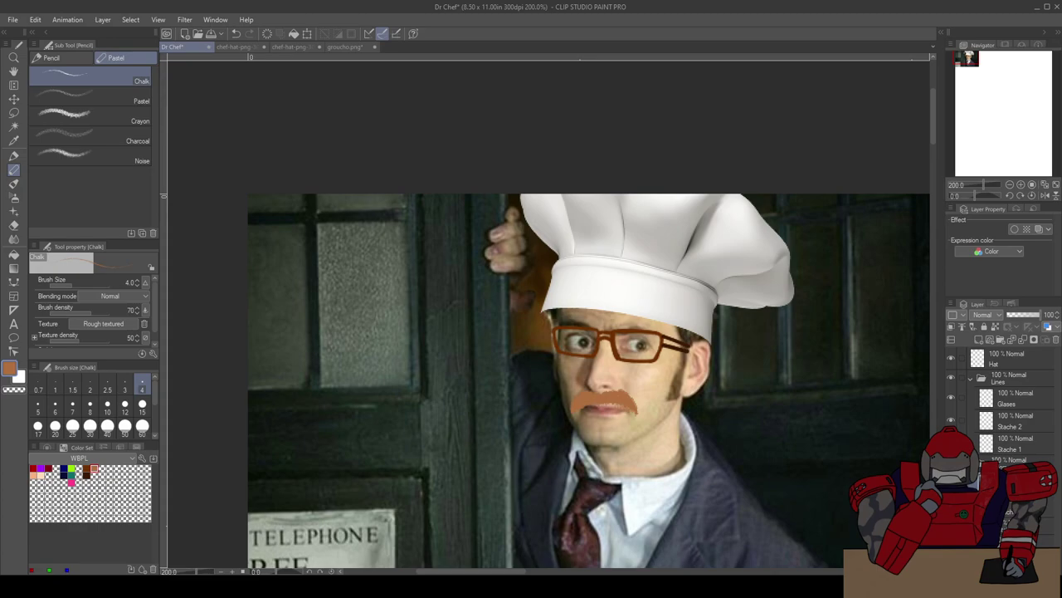
# Step: Place the "The hair stupid" layer directly above the Lines folder and toggle its visibility to check its effect
pyautogui.moveTo(1010, 409); pyautogui.dragTo(1011, 370)
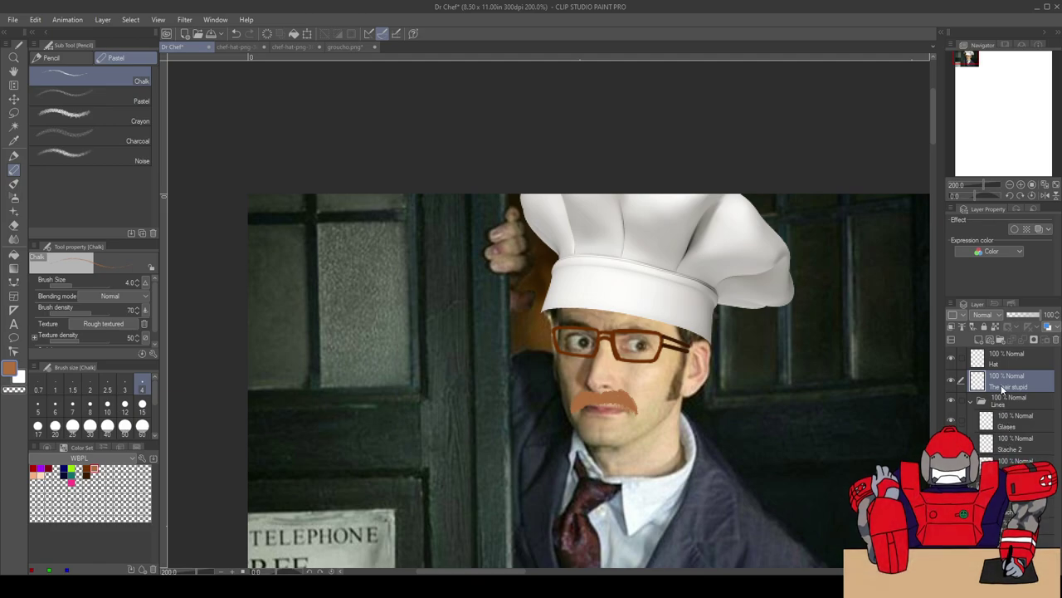
pyautogui.press('e')
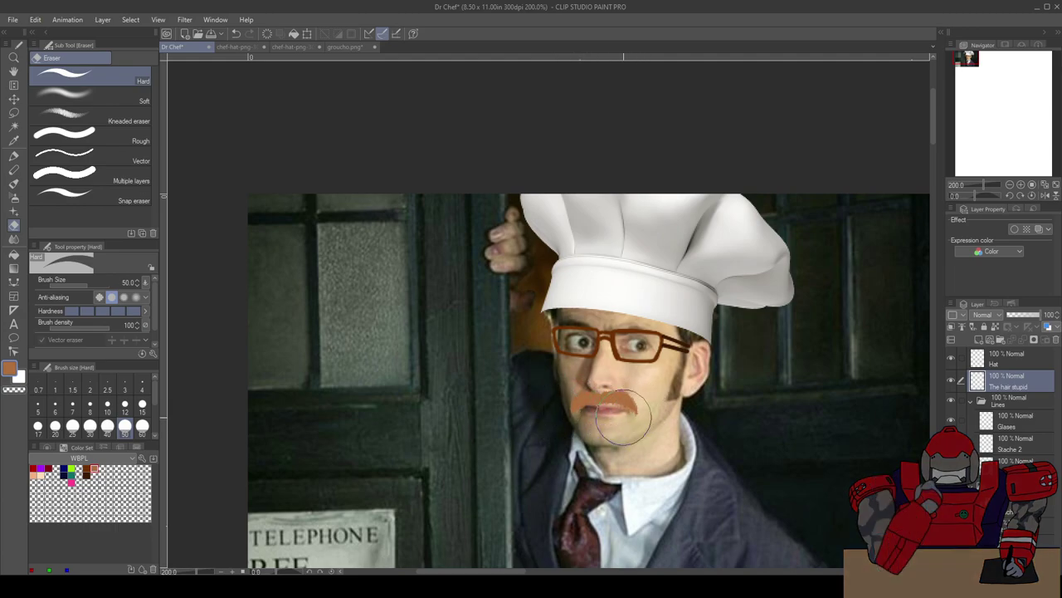
pyautogui.click(950, 381)
pyautogui.click(950, 380)
pyautogui.click(951, 382)
pyautogui.click(951, 381)
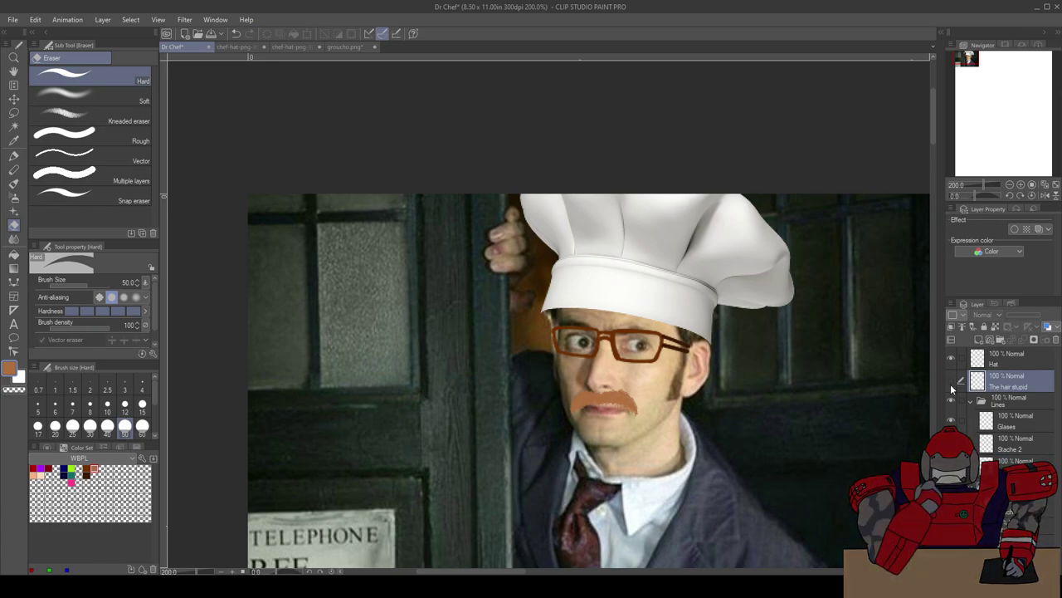
pyautogui.click(950, 384)
pyautogui.click(952, 387)
pyautogui.click(952, 387)
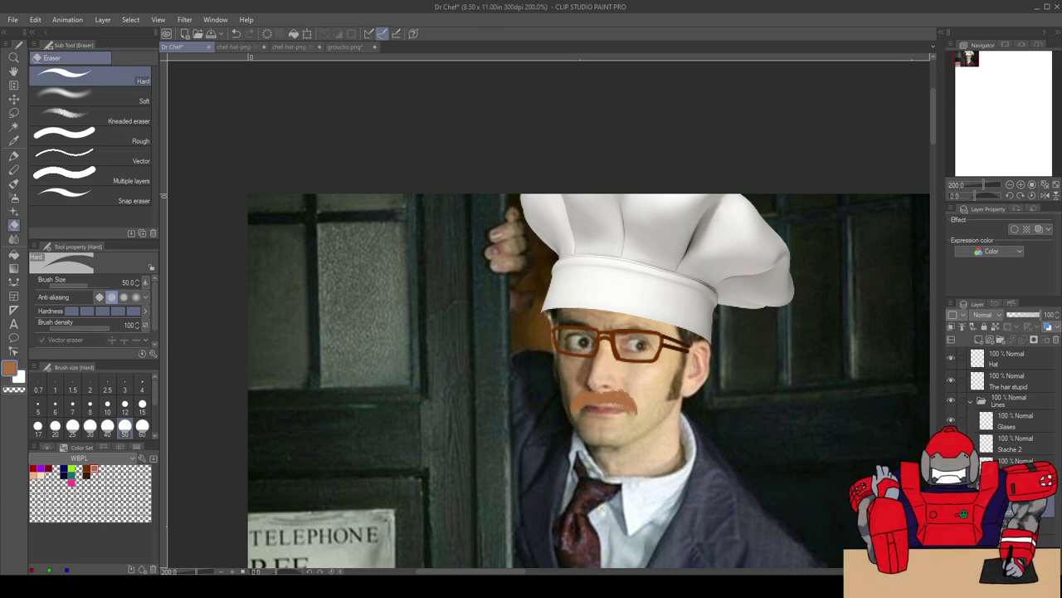
# Step: Examine the moustache texture up close, repeatedly undoing and redoing its last change to compare both versions
pyautogui.hotkey('ctrl', '+')
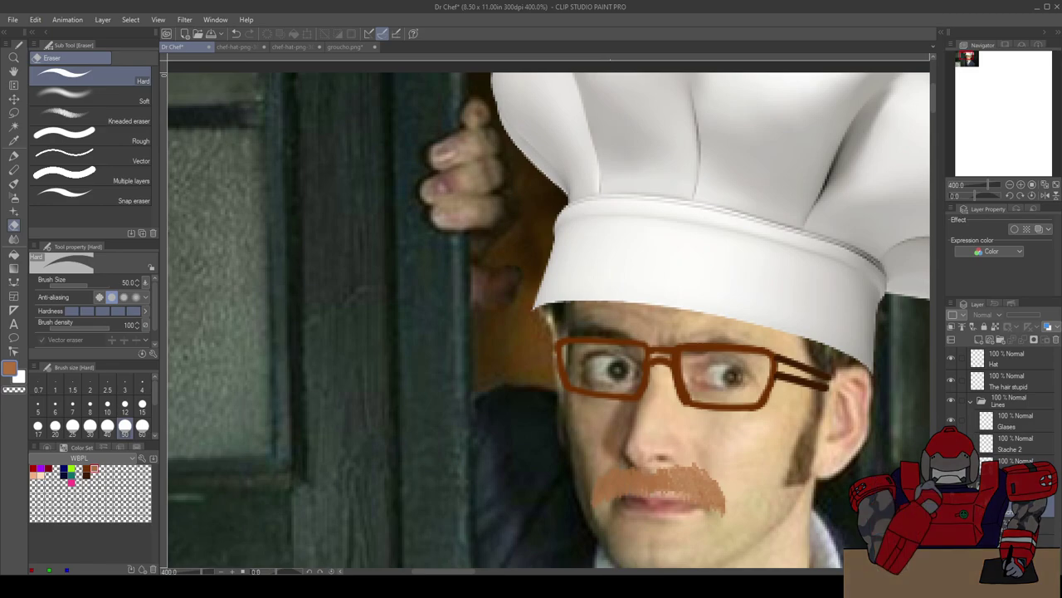
pyautogui.moveTo(780, 455); pyautogui.dragTo(657, 359)
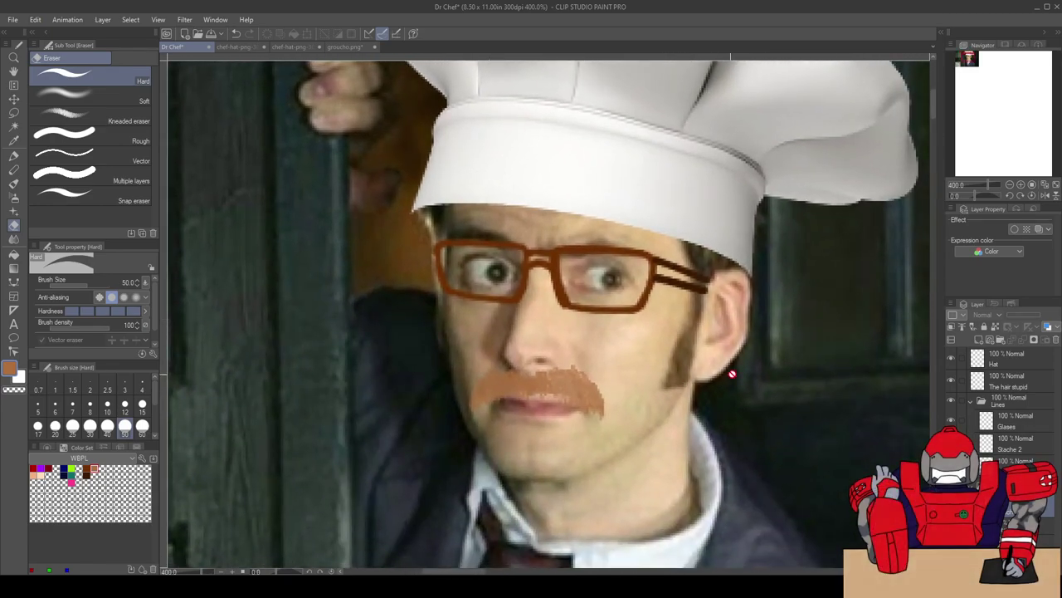
pyautogui.hotkey('ctrl', 'z')
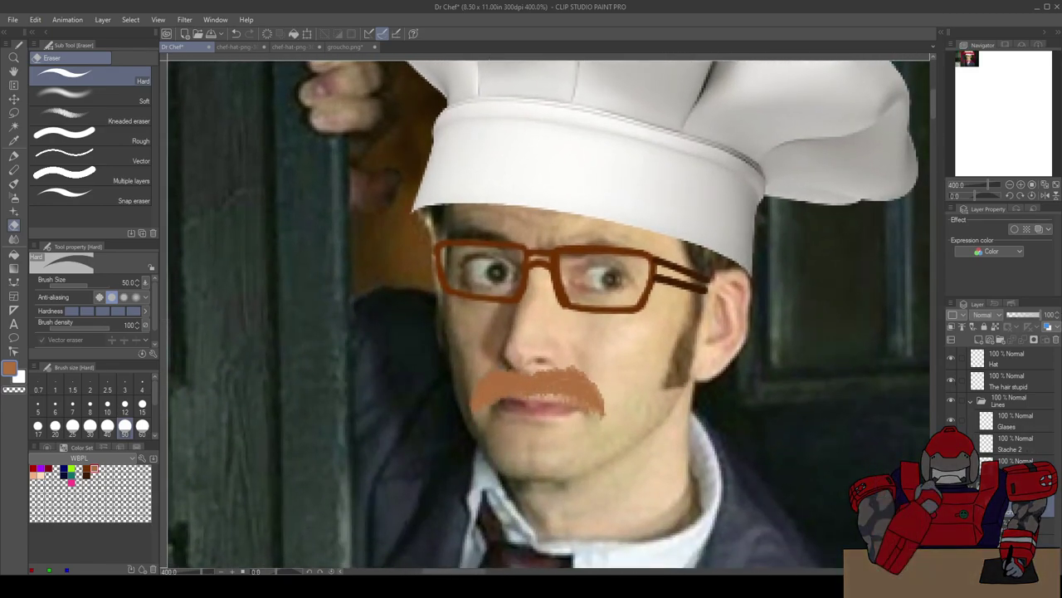
pyautogui.hotkey('ctrl', 'y')
pyautogui.hotkey('ctrl', 'z')
pyautogui.hotkey('ctrl', 'y')
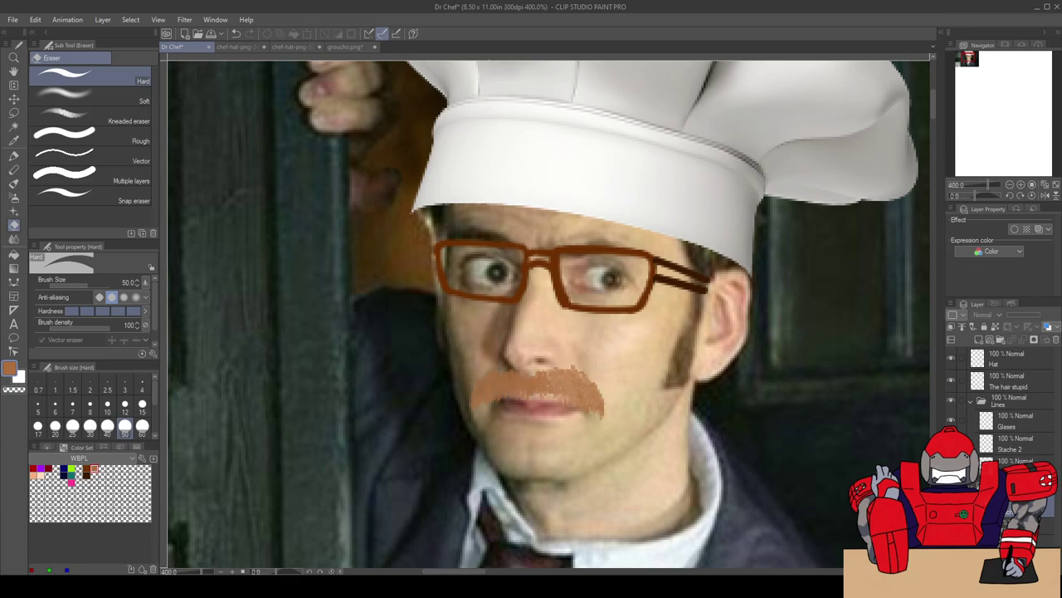
pyautogui.hotkey('ctrl', 'z')
pyautogui.hotkey('ctrl', 'y')
pyautogui.hotkey('ctrl', 'z')
pyautogui.hotkey('ctrl', 'y')
pyautogui.hotkey('ctrl', 'z')
pyautogui.hotkey('ctrl', 'y')
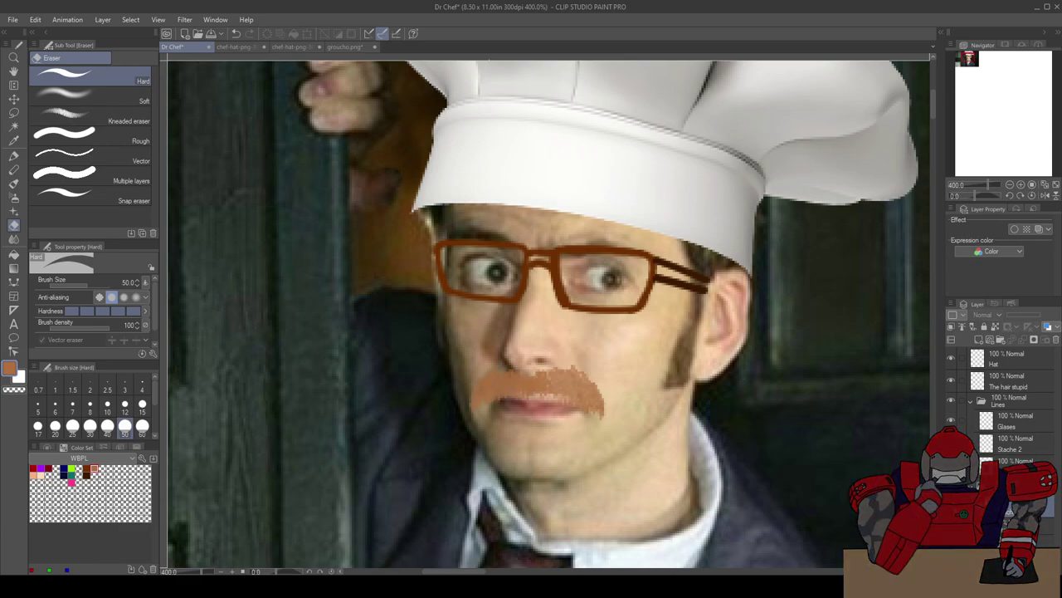
pyautogui.hotkey('ctrl', 'z')
pyautogui.hotkey('ctrl', 'y')
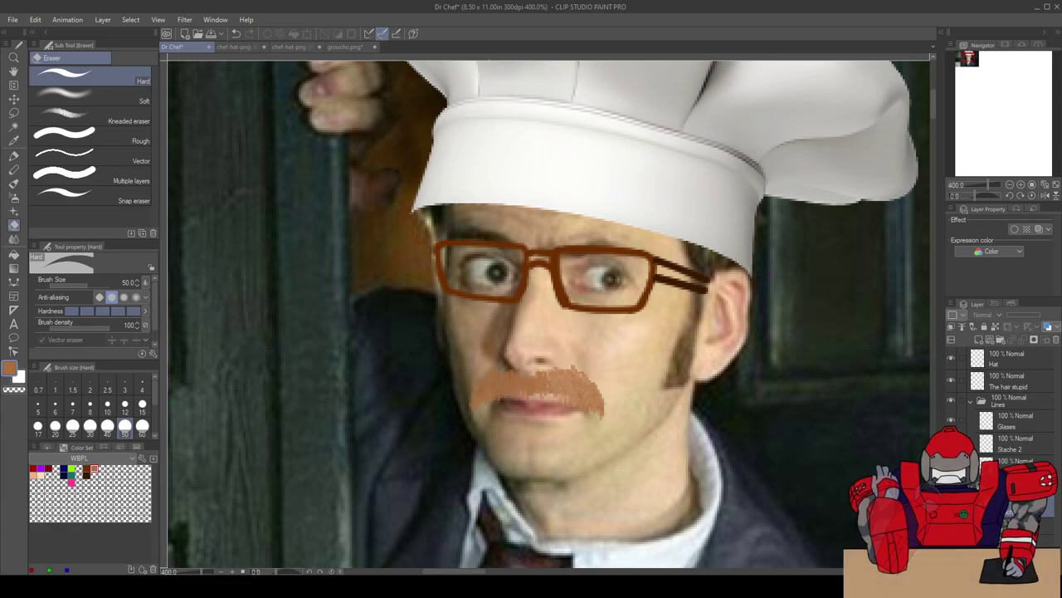
pyautogui.hotkey('shift', 'alt', 'e')
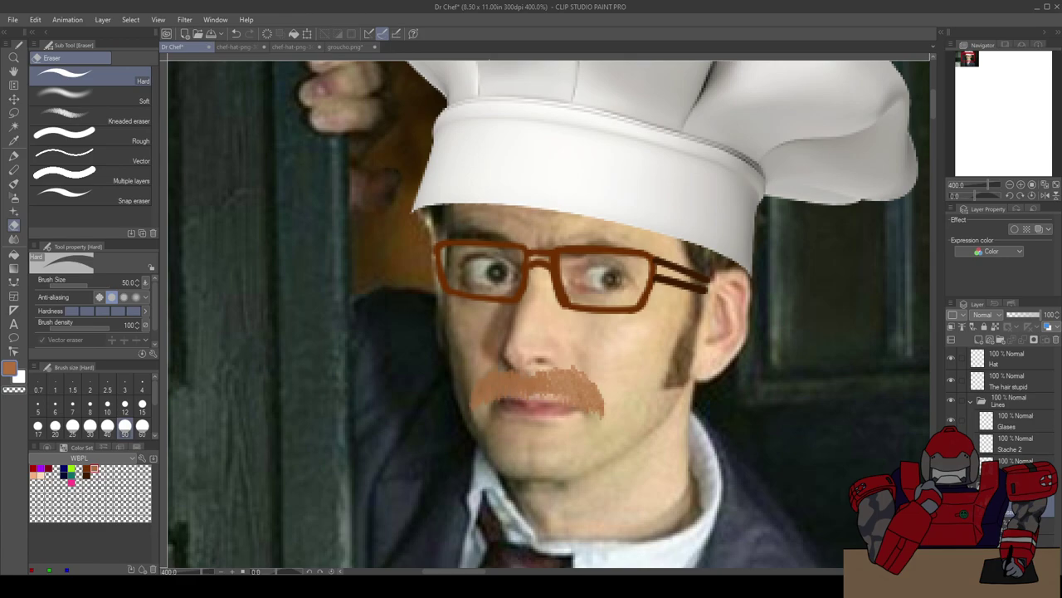
# Step: Fill the gap in the glasses' temple arm with dark brown using the Oil paint brush at size 6
pyautogui.scroll(1, 656, 249)
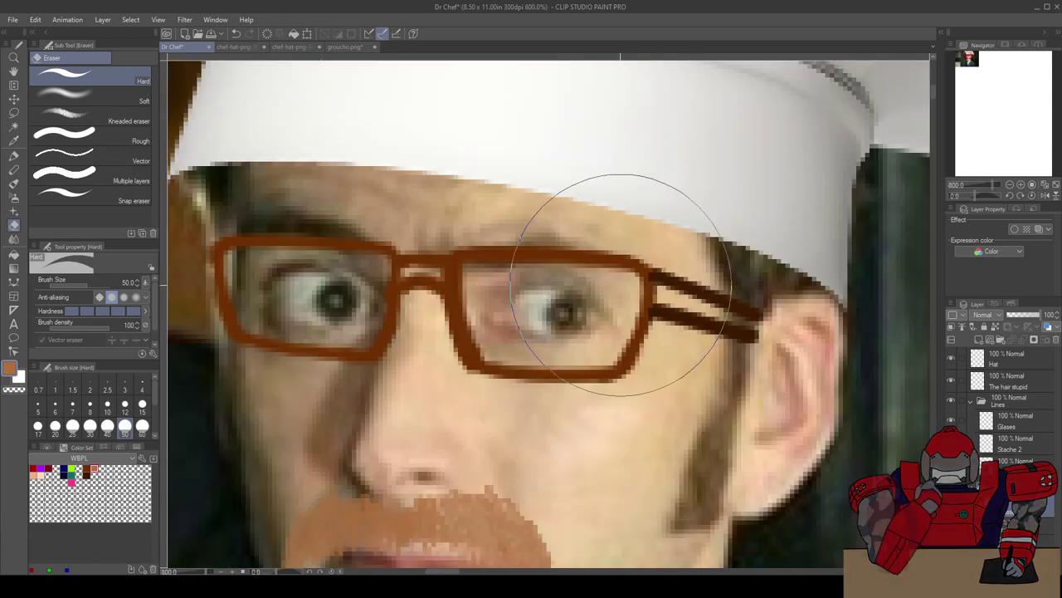
pyautogui.press('p')
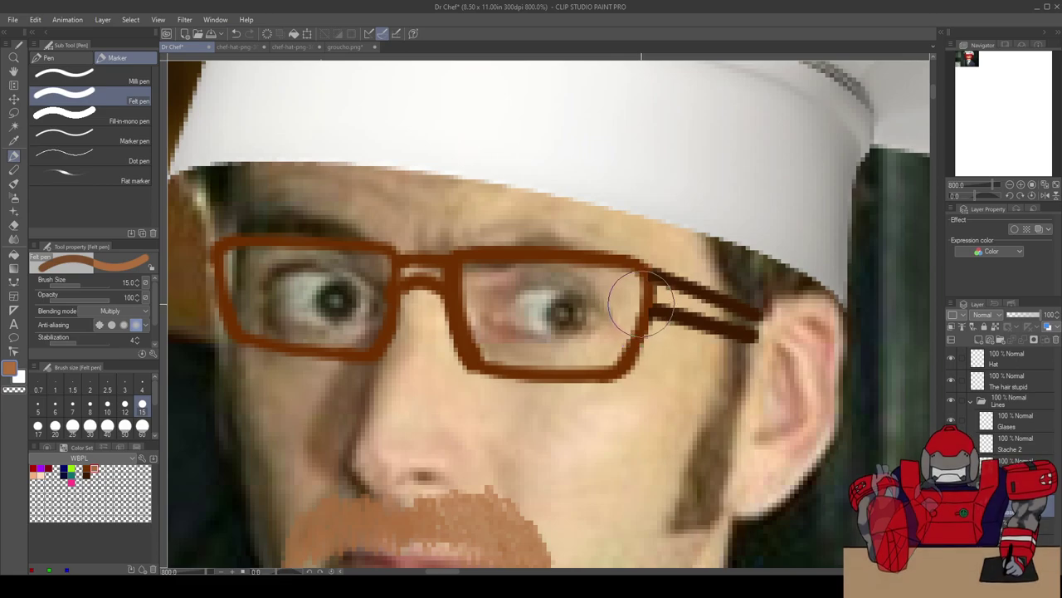
pyautogui.click(86, 470)
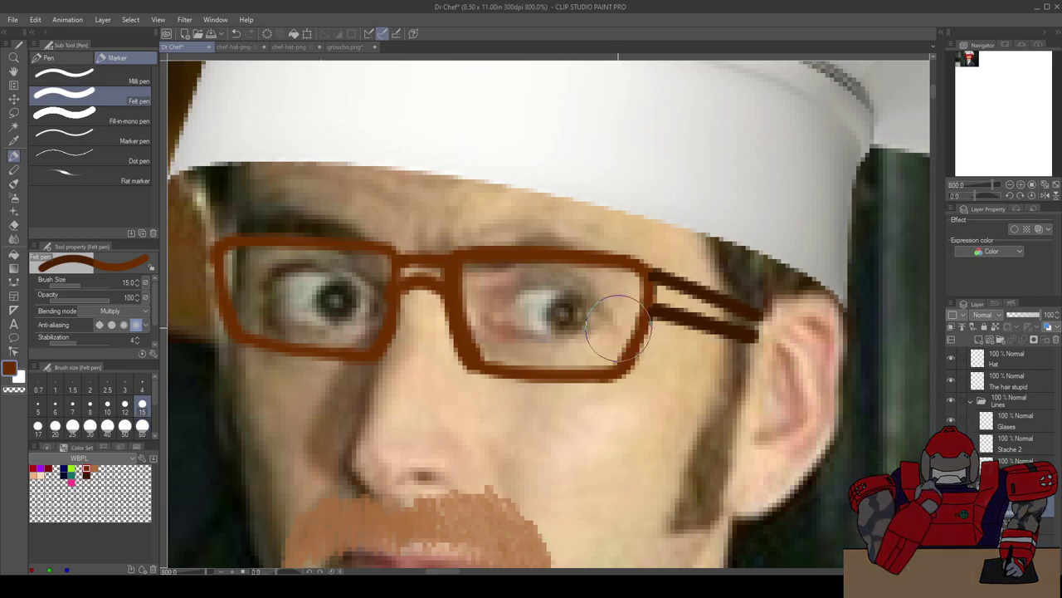
pyautogui.click(86, 477)
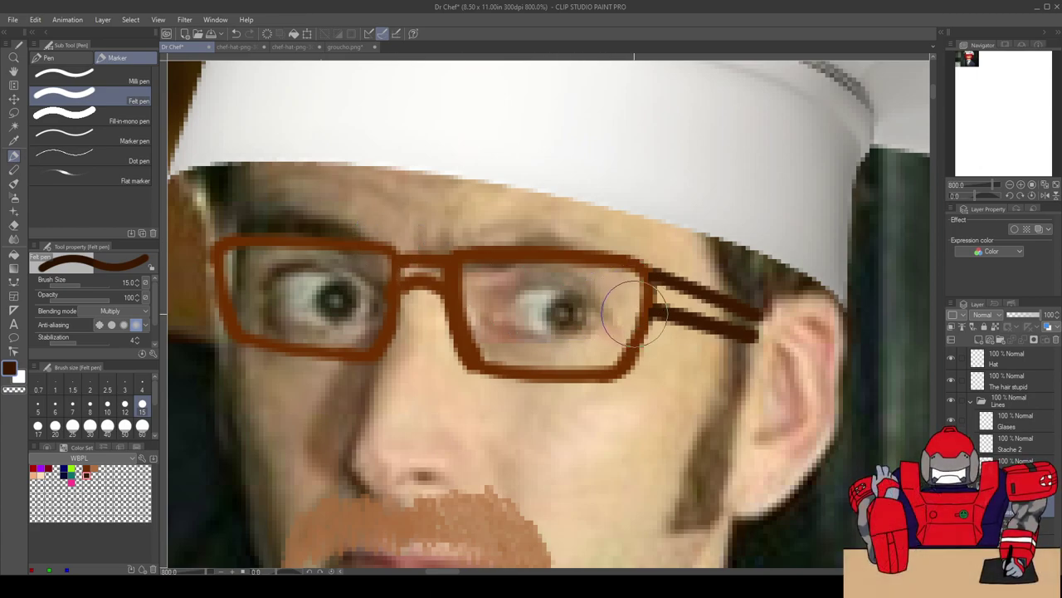
pyautogui.press('b')
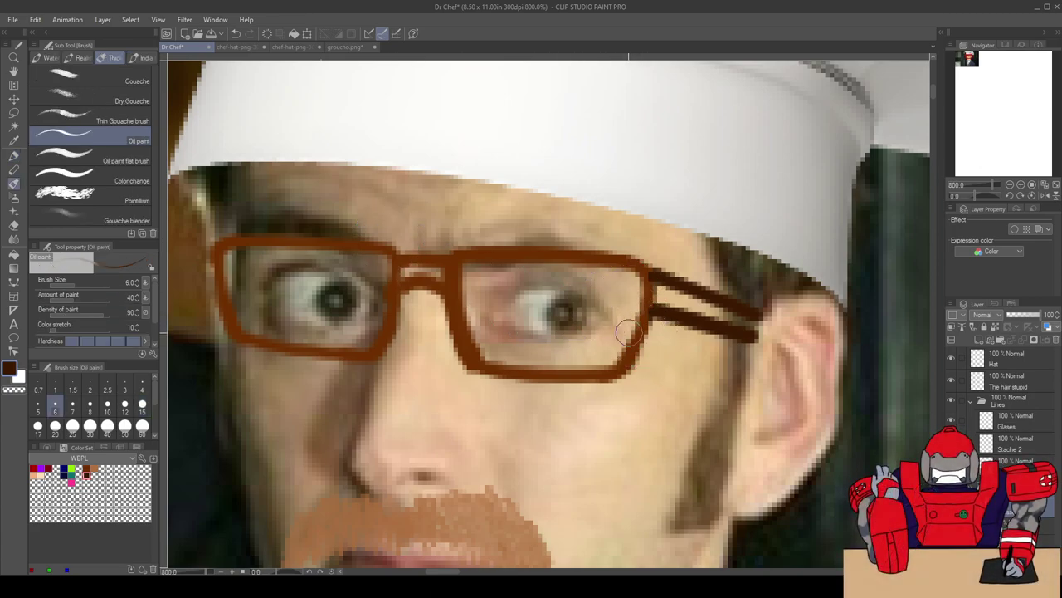
pyautogui.moveTo(748, 326)
pyautogui.mouseDown()
pyautogui.moveTo(663, 291)
pyautogui.moveTo(659, 303)
pyautogui.mouseUp()
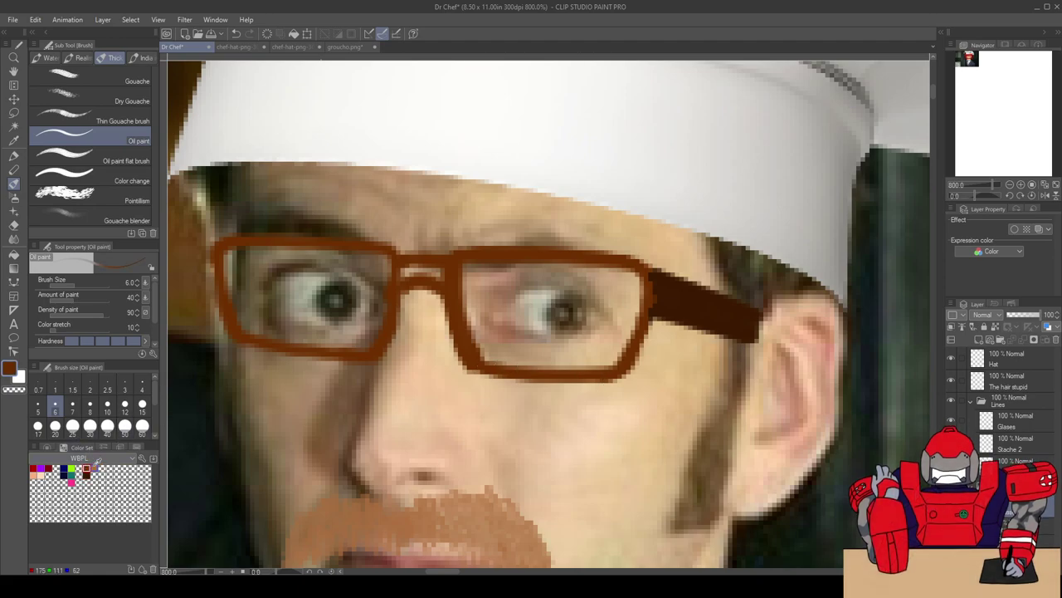
# Step: Fill the glasses' bridge between the two lenses with the frame's reddish brown using the Oil paint brush
pyautogui.moveTo(405, 275)
pyautogui.mouseDown()
pyautogui.moveTo(434, 275)
pyautogui.moveTo(403, 279)
pyautogui.moveTo(428, 274)
pyautogui.moveTo(415, 251)
pyautogui.moveTo(378, 280)
pyautogui.moveTo(419, 273)
pyautogui.mouseUp()
pyautogui.hotkey('ctrl', 'z')
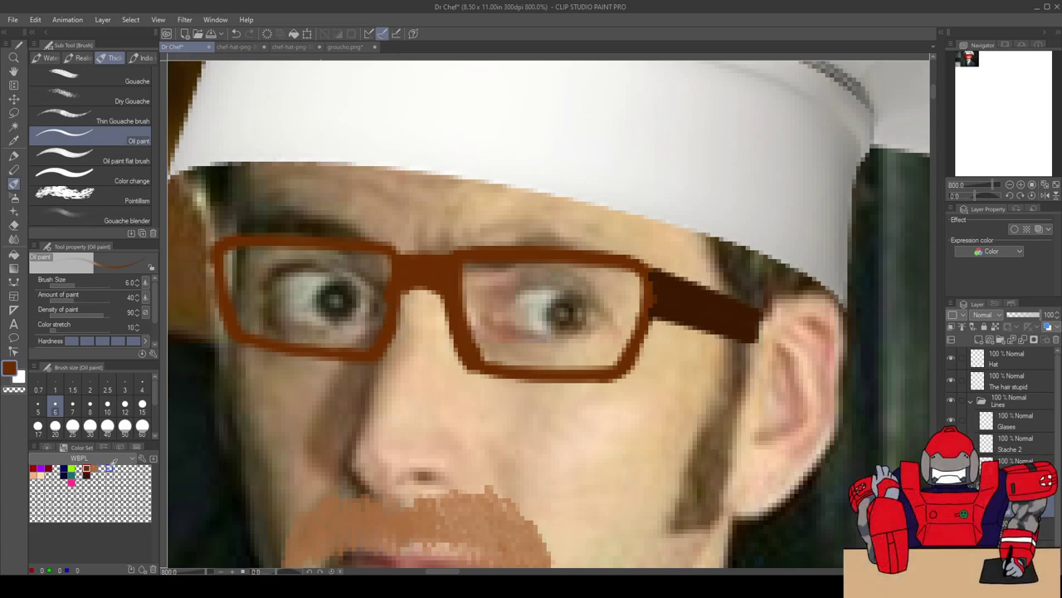
pyautogui.scroll(2, 650, 306)
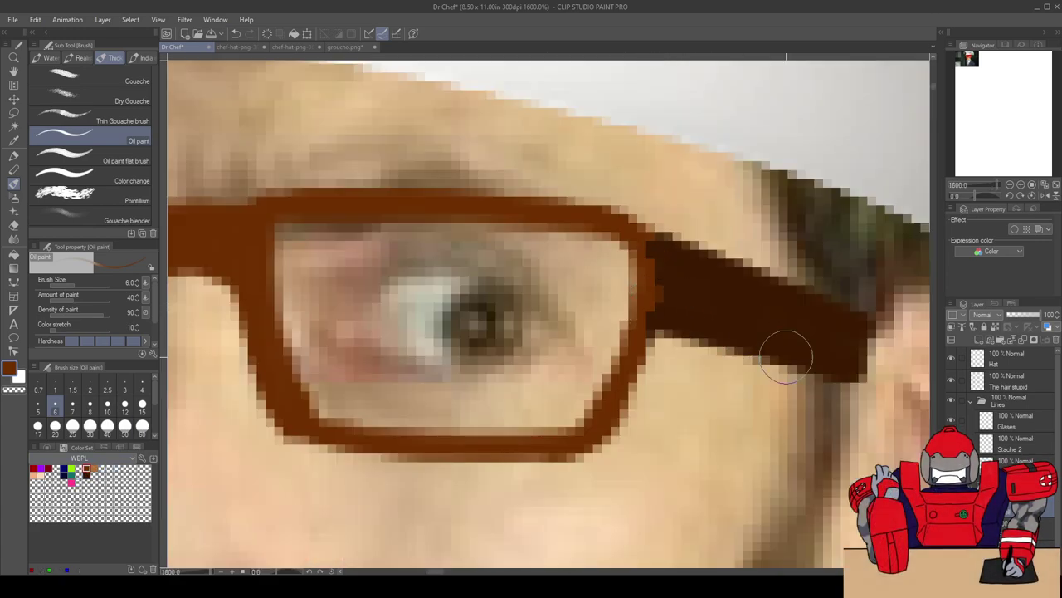
pyautogui.moveTo(775, 332); pyautogui.dragTo(664, 338)
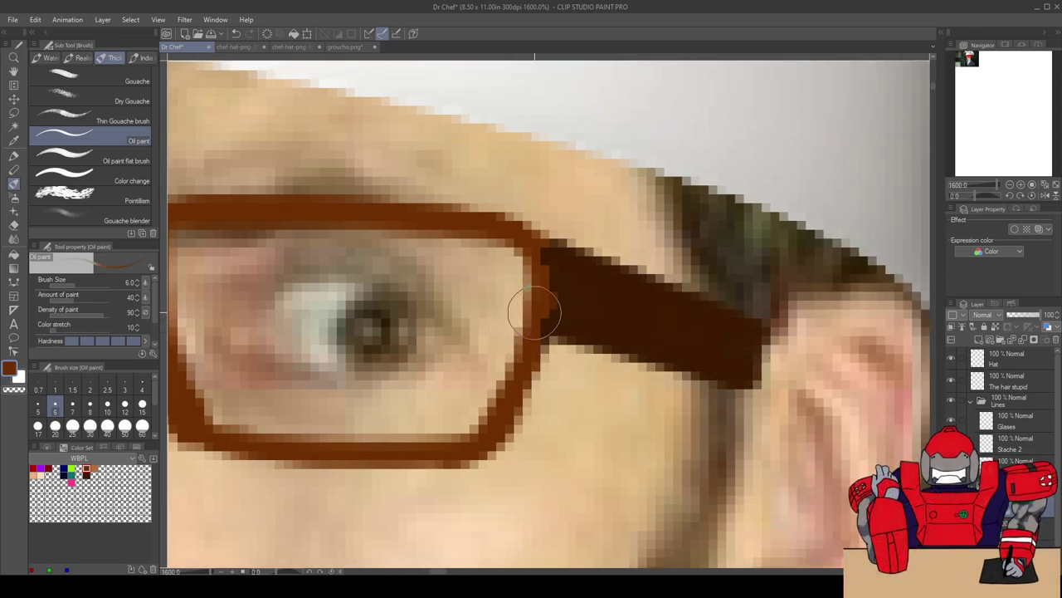
# Step: Switch to the Bit husky India ink brush and bring the whole face back into view
pyautogui.click(140, 58)
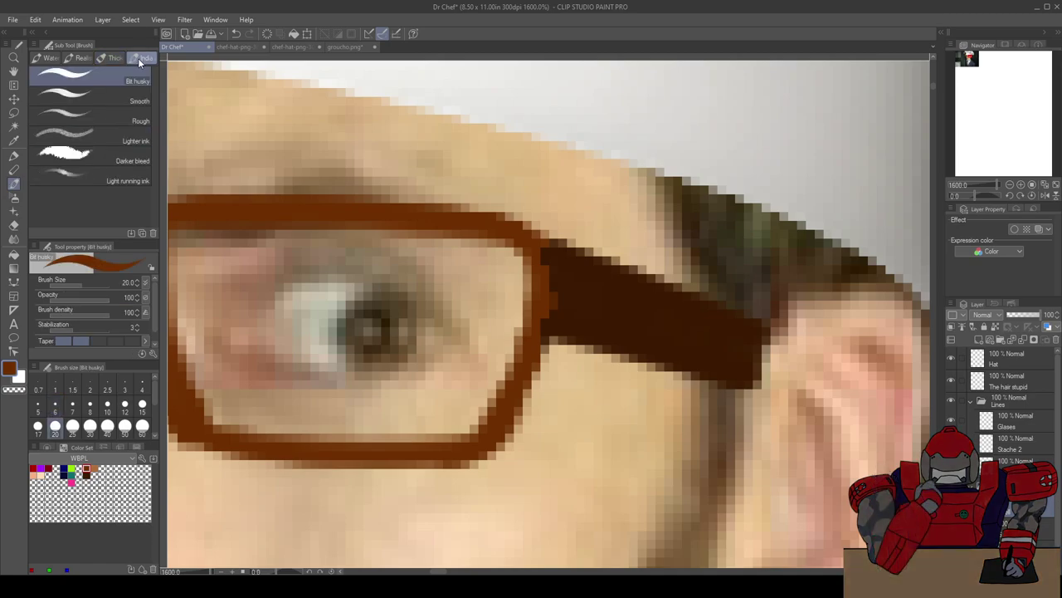
pyautogui.scroll(-2, 490, 137)
pyautogui.scroll(-2, 503, 225)
pyautogui.moveTo(519, 348)
pyautogui.mouseDown()
pyautogui.moveTo(565, 392)
pyautogui.moveTo(616, 390)
pyautogui.mouseUp()
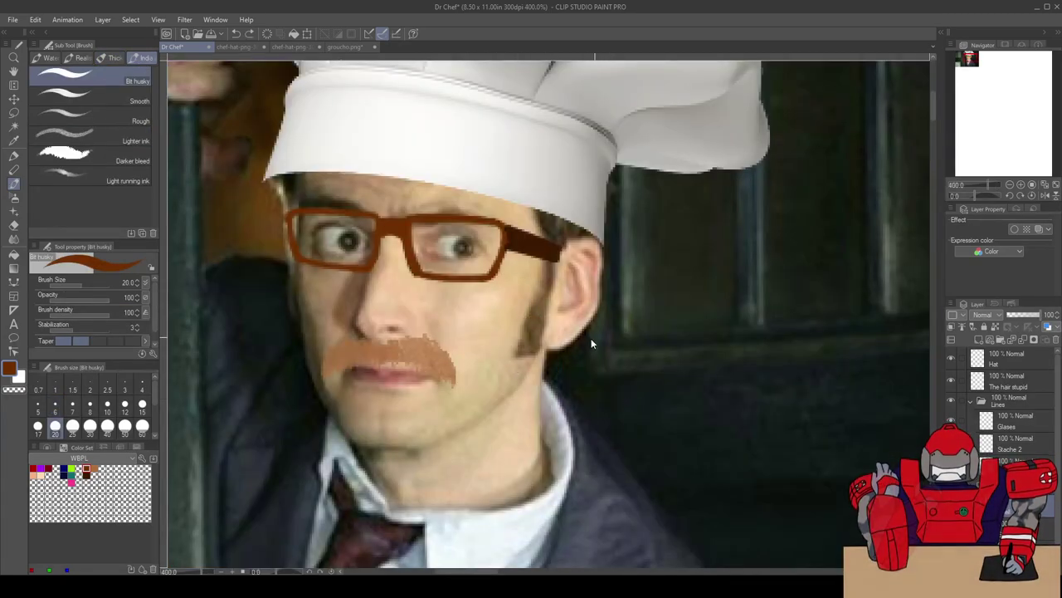
# Step: Try the Bit husky India ink brush with test strokes beside the face, undoing each one
pyautogui.hotkey('ctrl', 'z')
pyautogui.moveTo(523, 344); pyautogui.dragTo(575, 392)
pyautogui.hotkey('ctrl', 'z')
pyautogui.moveTo(652, 390)
pyautogui.mouseDown()
pyautogui.moveTo(612, 394)
pyautogui.moveTo(514, 448)
pyautogui.mouseUp()
pyautogui.hotkey('ctrl', 'z')
# Step: Try the Smooth India ink brush with test strokes over the dark door area, undoing each one
pyautogui.click(128, 99)
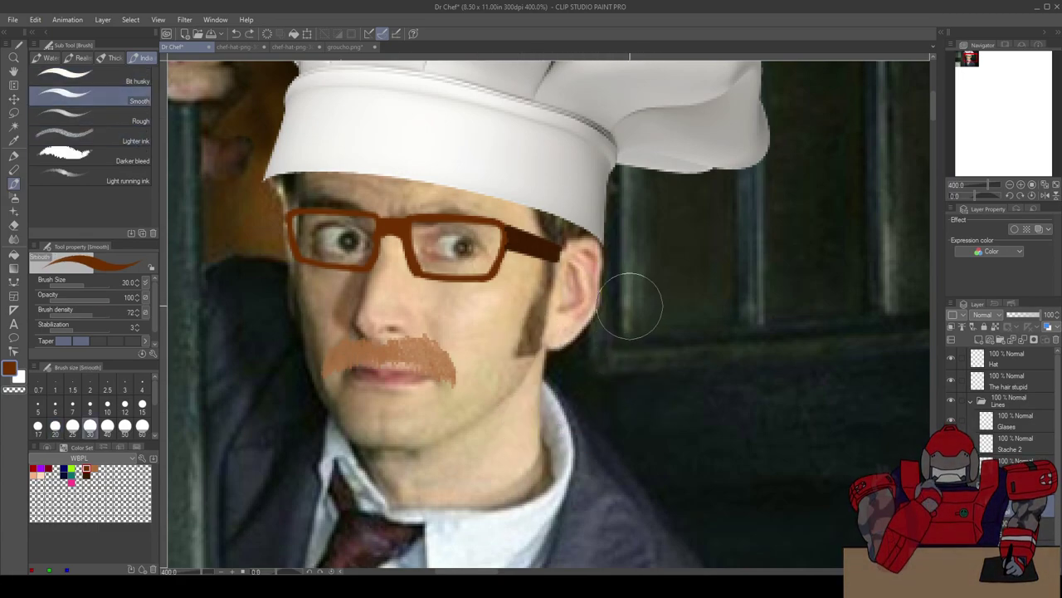
pyautogui.moveTo(628, 306); pyautogui.dragTo(564, 392)
pyautogui.hotkey('ctrl', 'z')
pyautogui.moveTo(678, 357)
pyautogui.mouseDown()
pyautogui.moveTo(730, 397)
pyautogui.moveTo(669, 387)
pyautogui.mouseUp()
pyautogui.hotkey('ctrl', 'z')
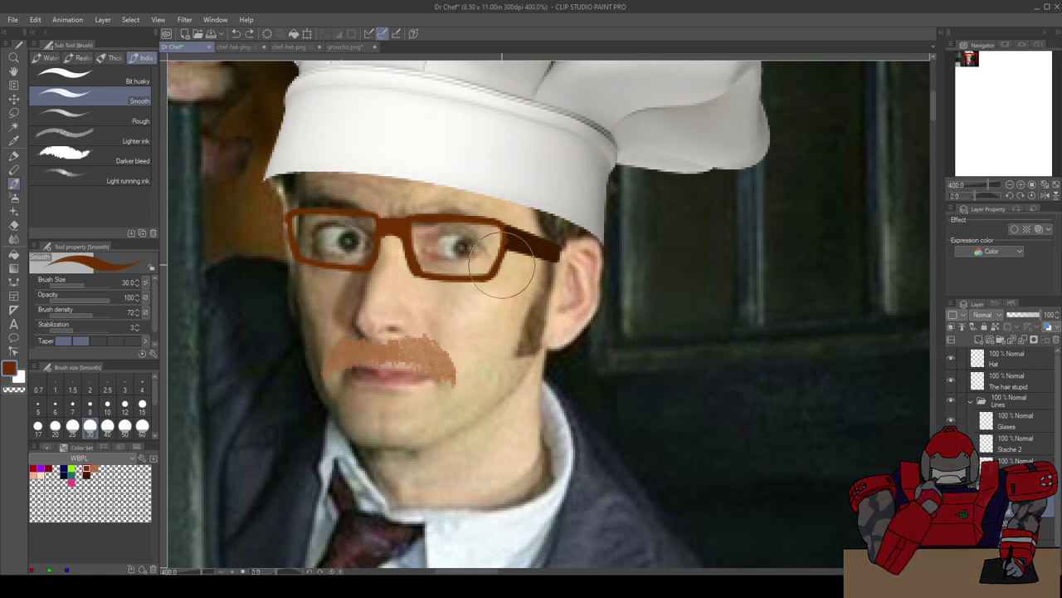
# Step: Try the Opaque watercolor brush with test strokes over the door and jacket, undoing each one
pyautogui.click(46, 57)
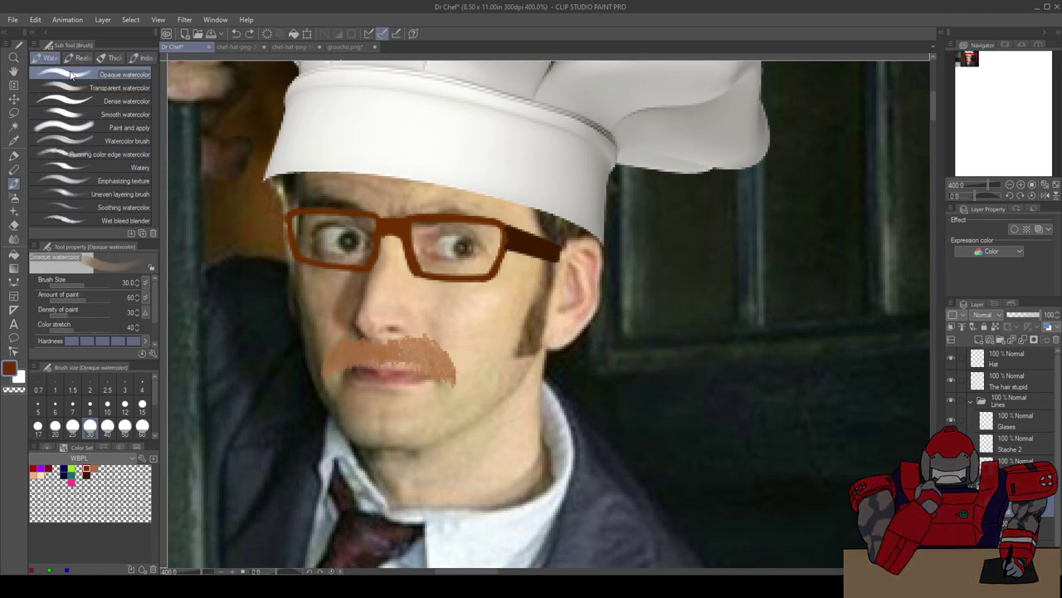
pyautogui.moveTo(700, 343)
pyautogui.mouseDown()
pyautogui.moveTo(666, 360)
pyautogui.moveTo(613, 414)
pyautogui.mouseUp()
pyautogui.hotkey('ctrl', 'z')
pyautogui.moveTo(714, 405); pyautogui.dragTo(592, 434)
pyautogui.hotkey('ctrl', 'z')
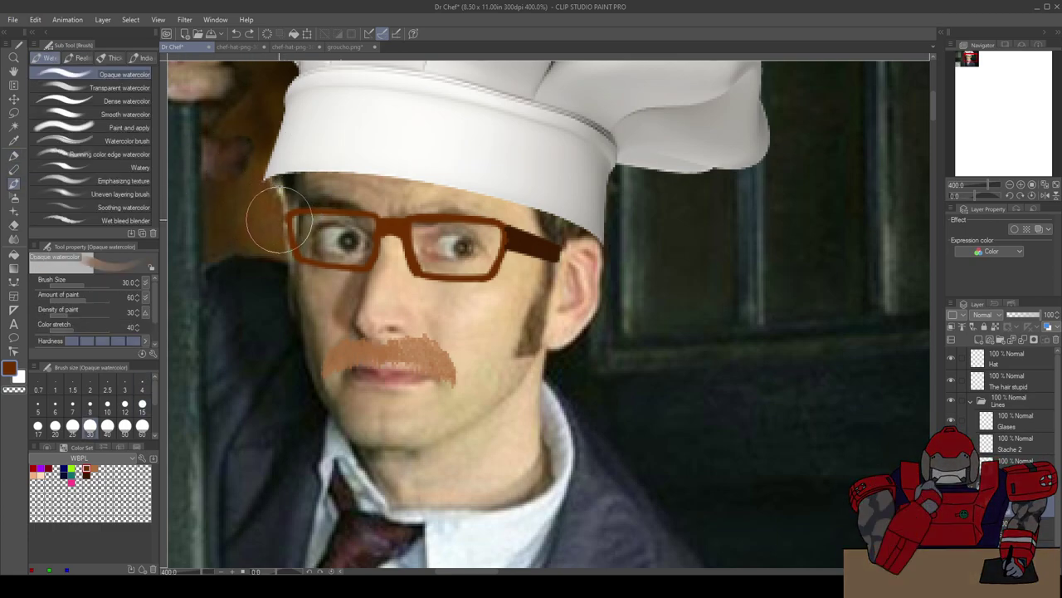
# Step: Try the Sparkle B decoration brush with a stroke from the door across the neck, and undo it
pyautogui.click(79, 58)
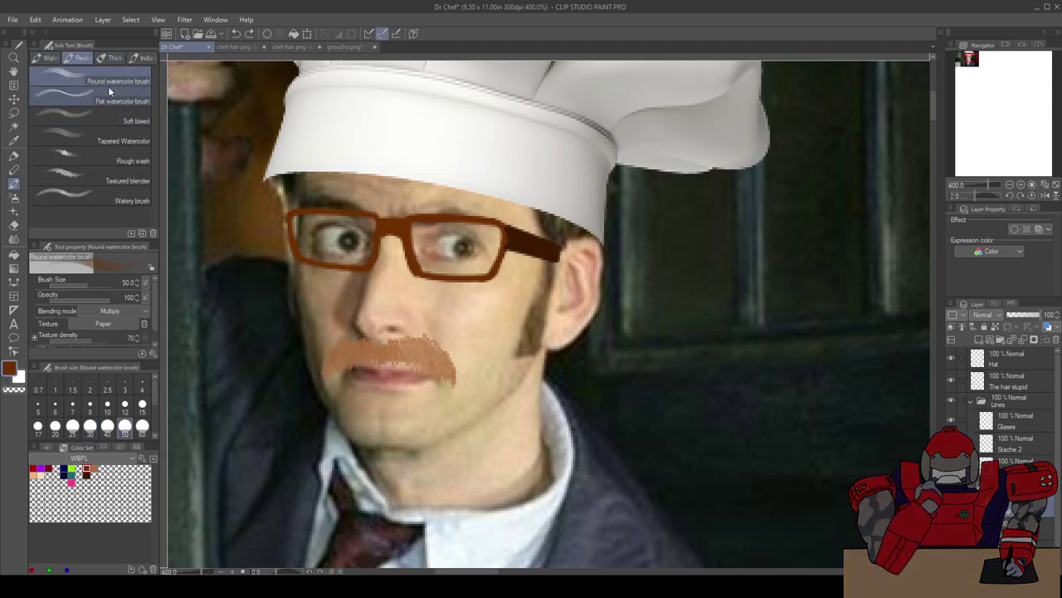
pyautogui.click(108, 58)
pyautogui.press('b')
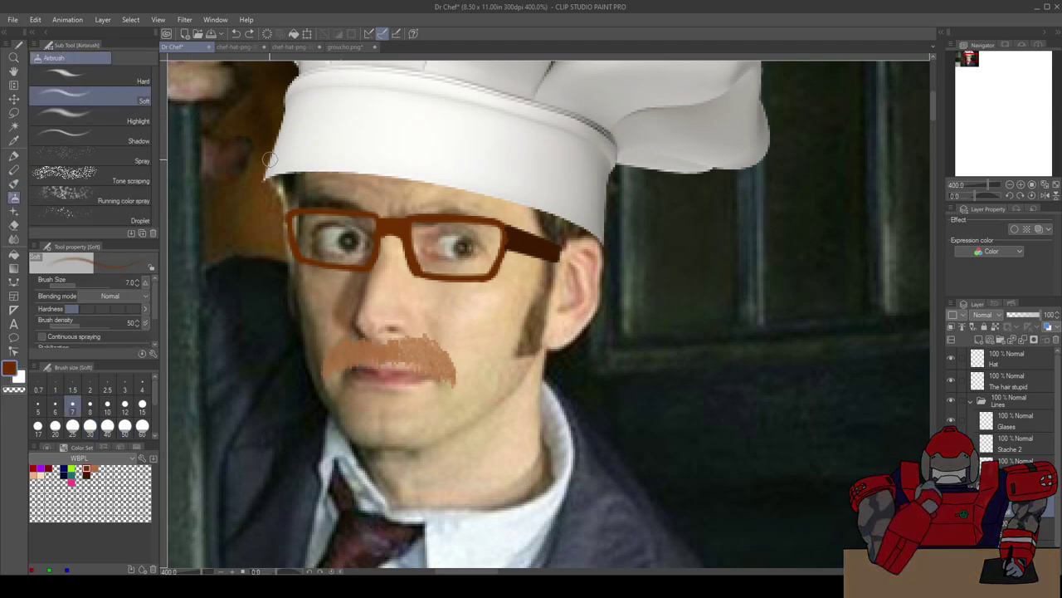
pyautogui.press('b')
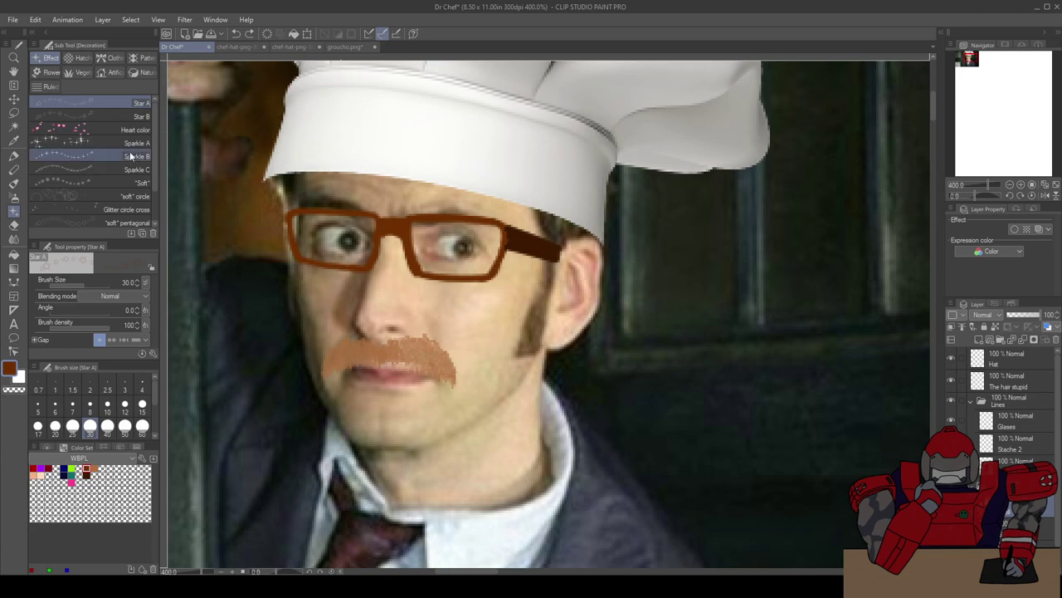
pyautogui.click(81, 156)
pyautogui.moveTo(645, 367)
pyautogui.mouseDown()
pyautogui.moveTo(580, 437)
pyautogui.moveTo(387, 434)
pyautogui.mouseUp()
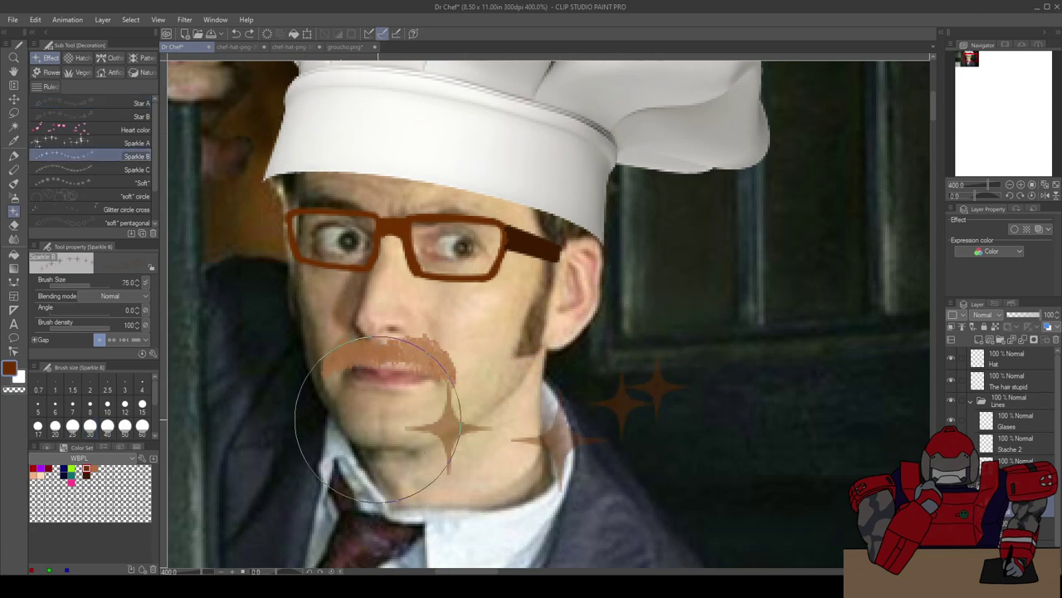
pyautogui.hotkey('ctrl', 'z')
# Step: Stamp pink hearts around the man's head and neck using the Heart color decoration brush at size 2.5
pyautogui.click(88, 128)
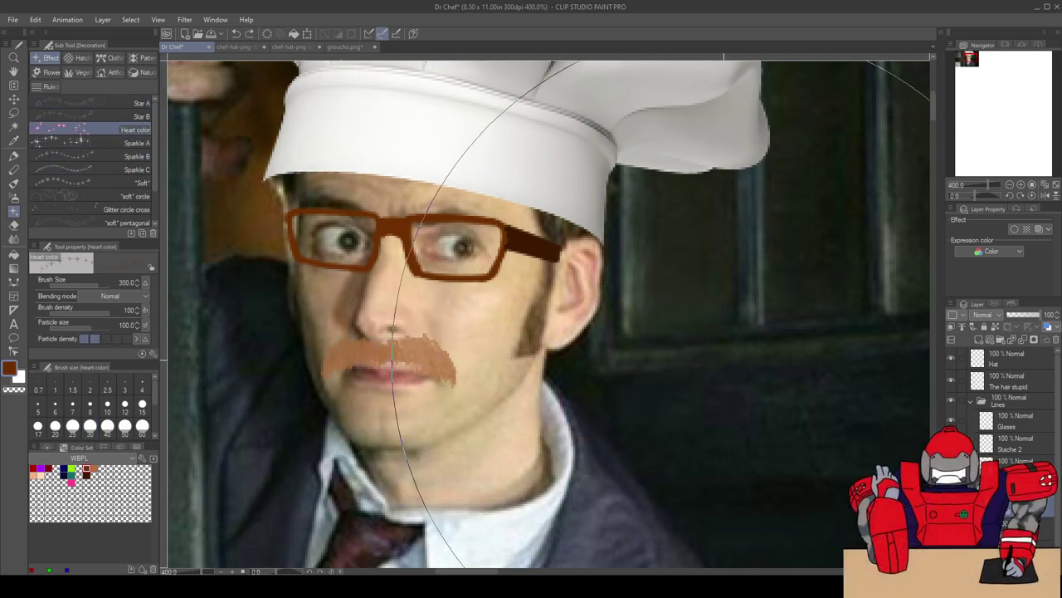
pyautogui.click(720, 357)
pyautogui.hotkey('ctrl', 'z')
pyautogui.click(107, 383)
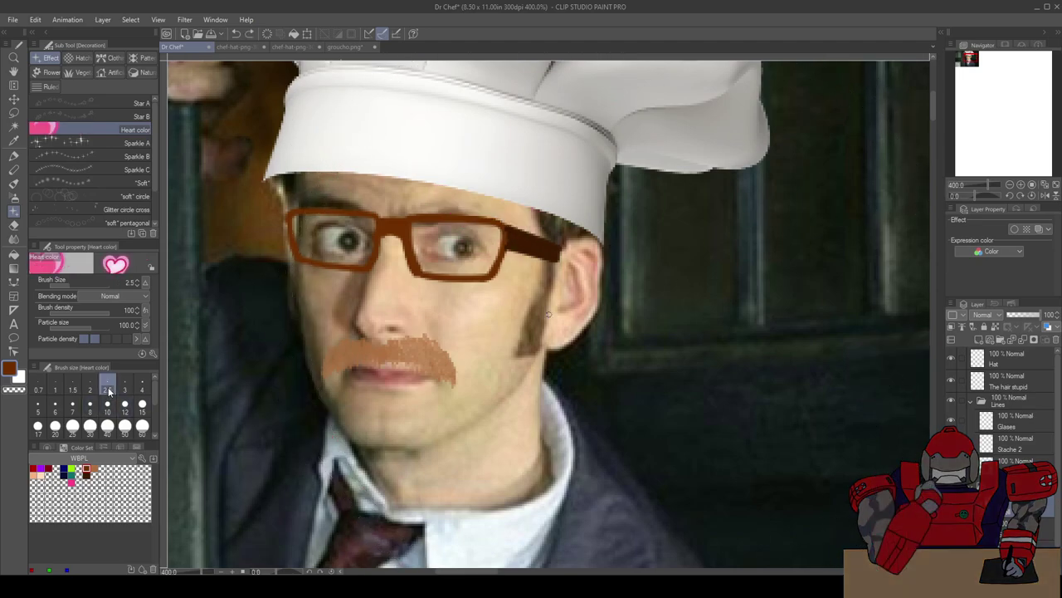
pyautogui.click(753, 348)
pyautogui.click(494, 420)
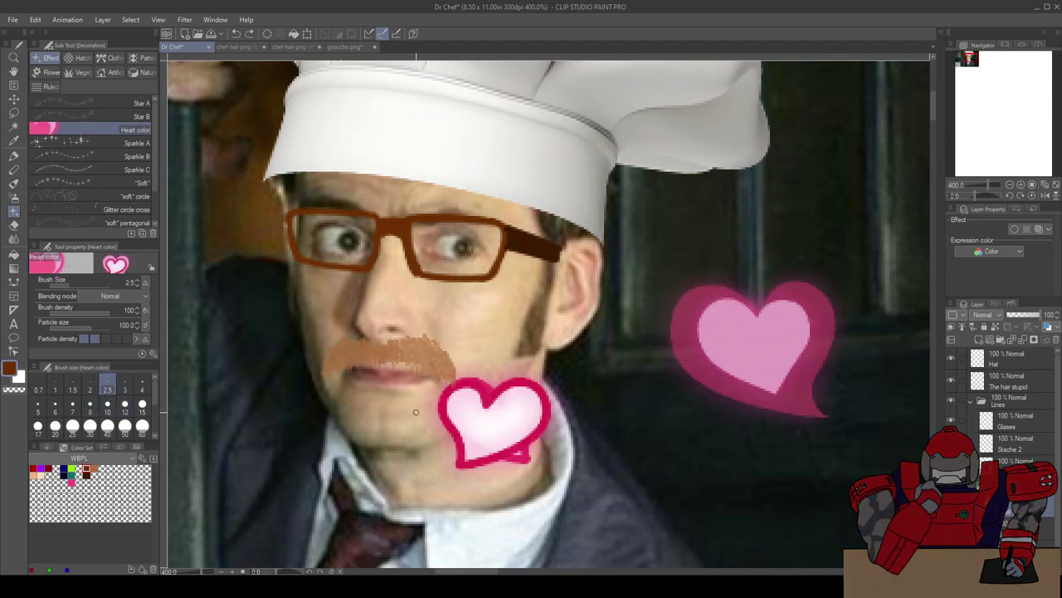
pyautogui.click(224, 330)
pyautogui.scroll(-3, 282, 191)
pyautogui.click(249, 179)
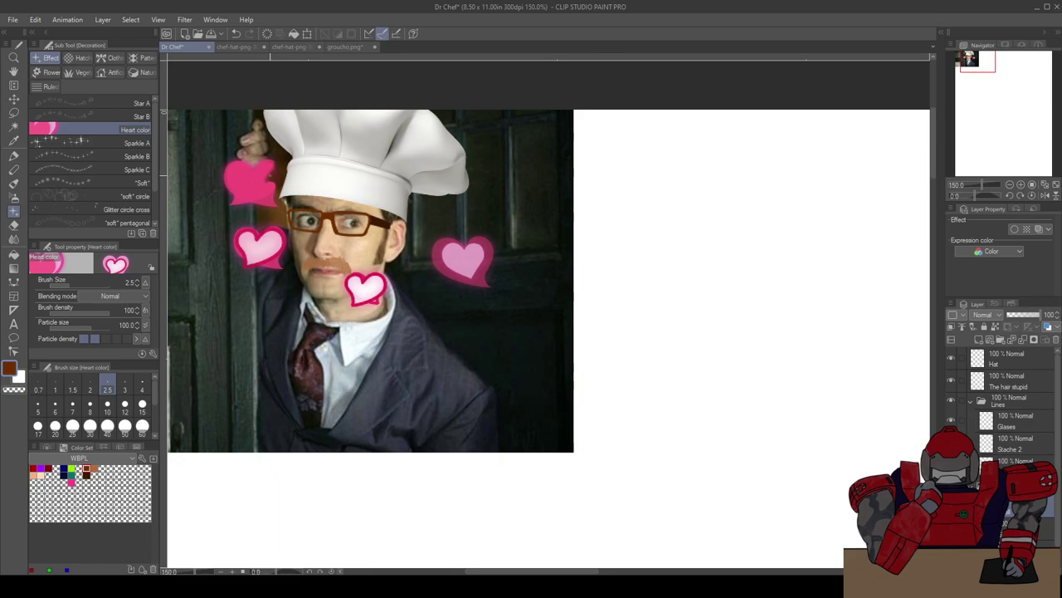
pyautogui.click(470, 208)
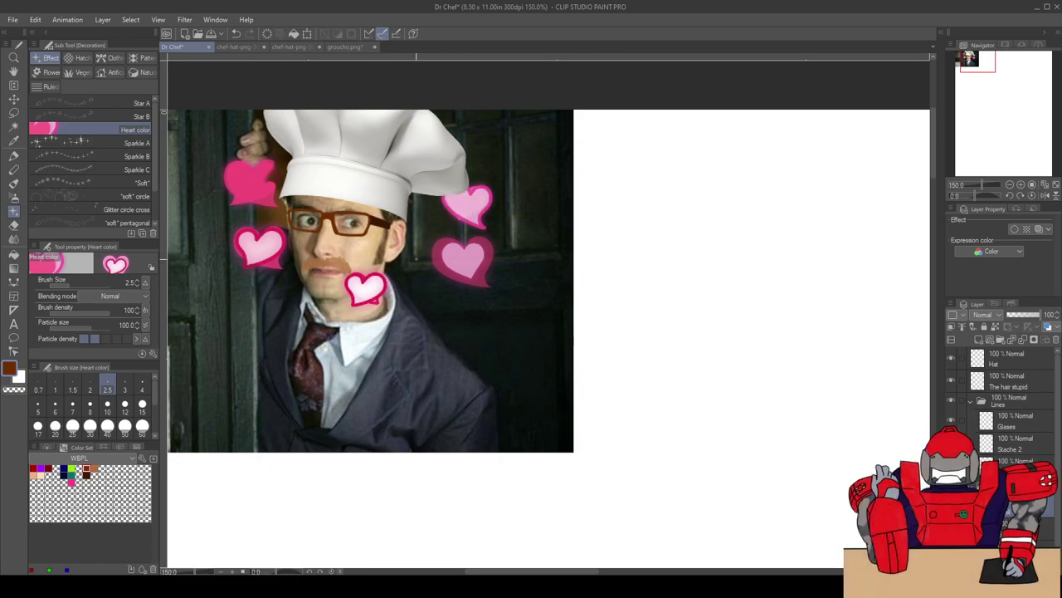
# Step: Undo all the heart stamps around the man
pyautogui.hotkey('ctrl', 'z')
pyautogui.hotkey('ctrl', 'z')
pyautogui.hotkey('ctrl', 'z')
pyautogui.hotkey('ctrl', 'z')
pyautogui.hotkey('ctrl', 'z')
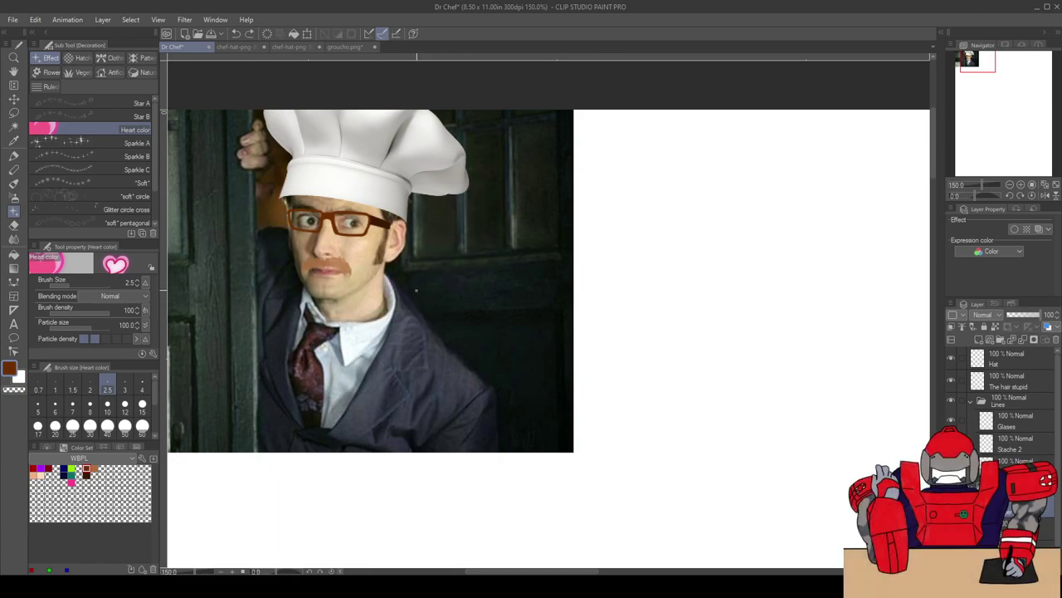
# Step: Select the Star A decoration brush and briefly hide the Hat layer to compare the photo with and without the hat
pyautogui.scroll(1, 416, 290)
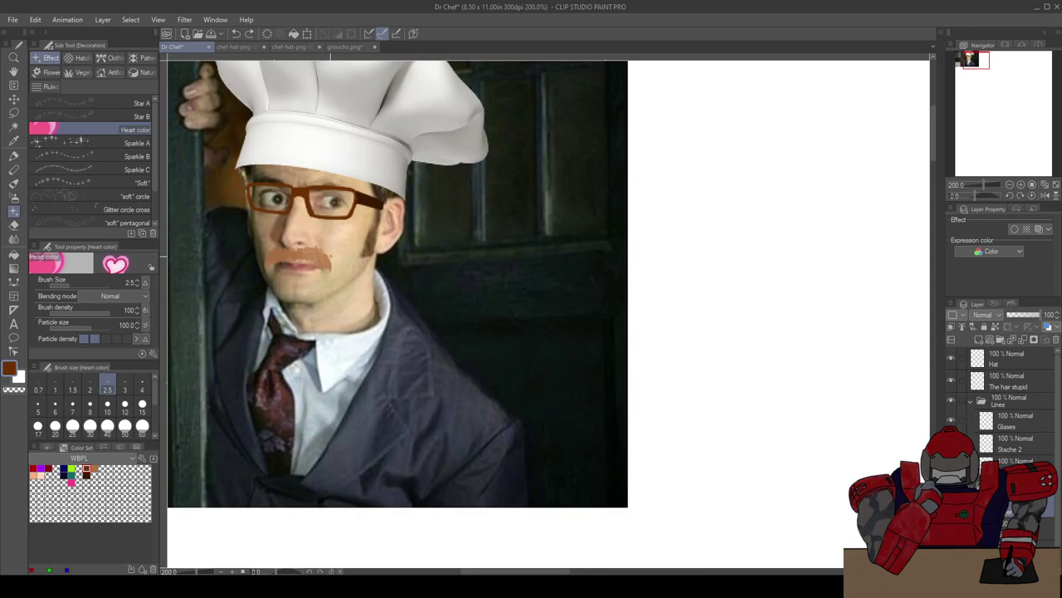
pyautogui.click(126, 104)
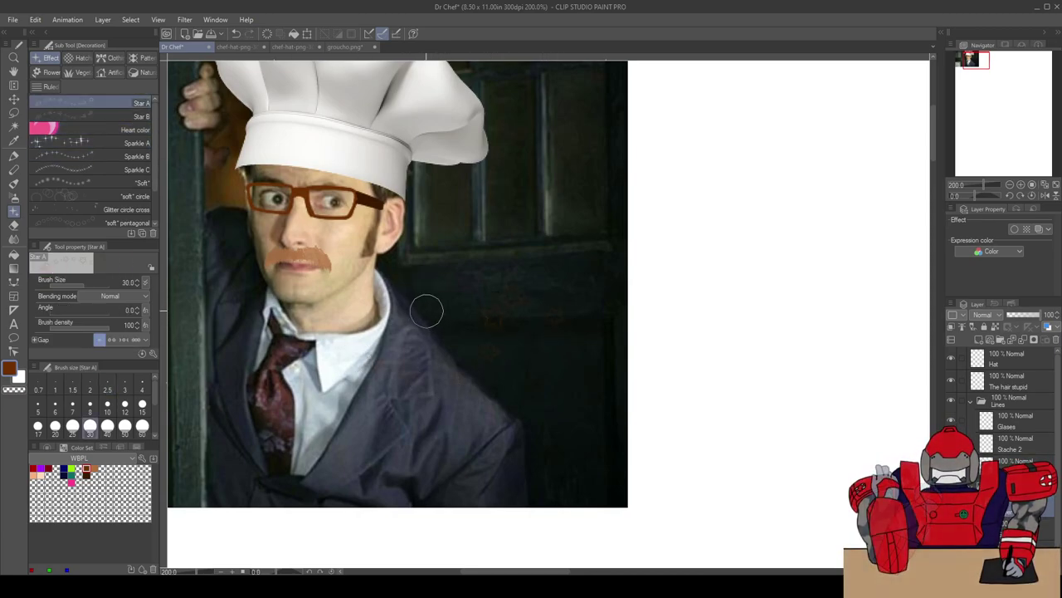
pyautogui.click(952, 360)
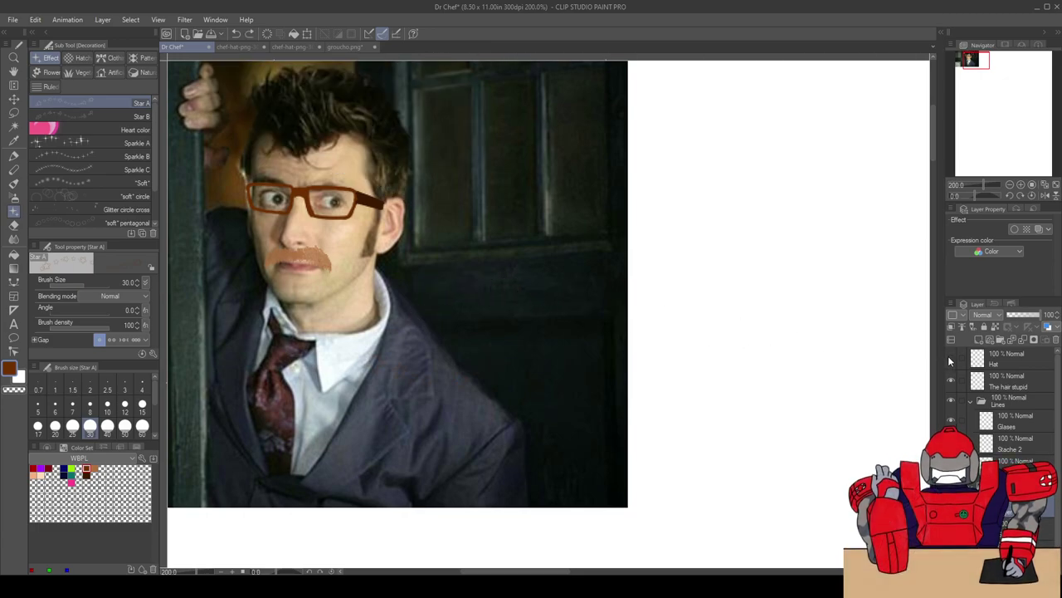
pyautogui.click(951, 359)
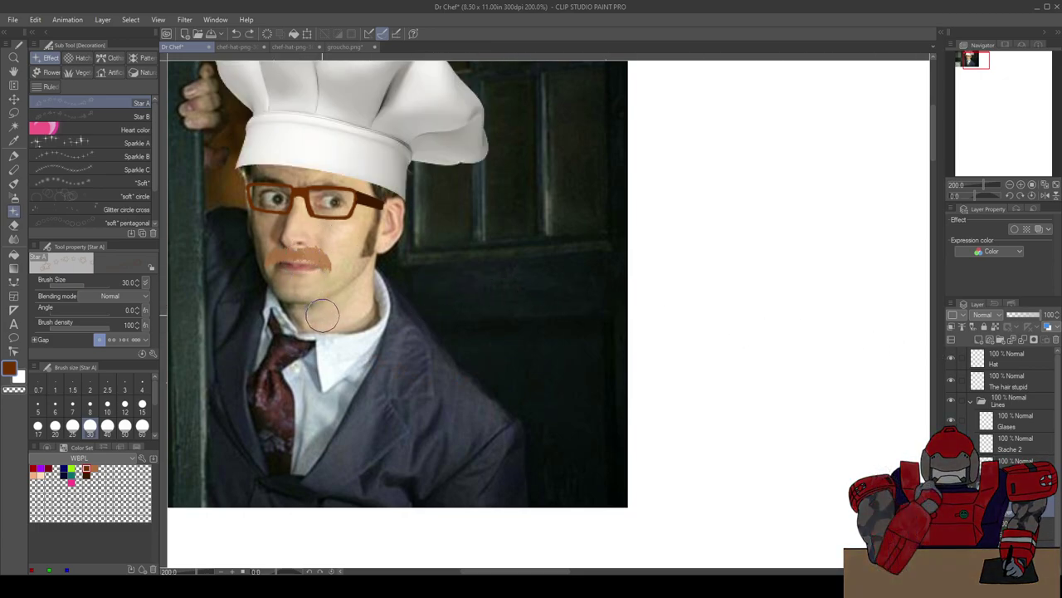
# Step: Try the Gold chain decoration brush at size 30 with a looping stroke over the jacket, and undo it
pyautogui.click(86, 222)
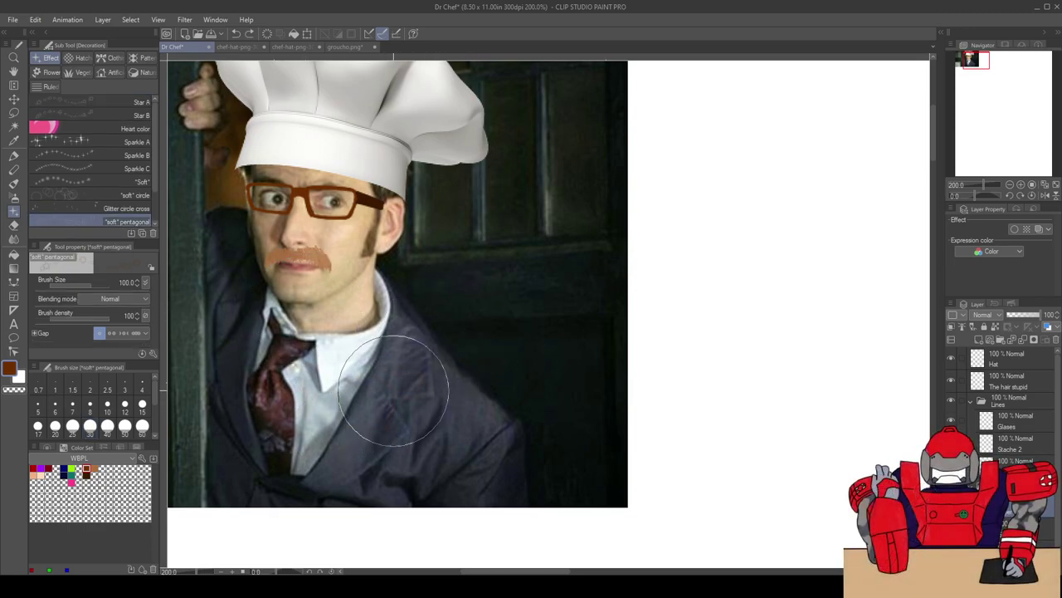
pyautogui.click(81, 60)
pyautogui.click(107, 60)
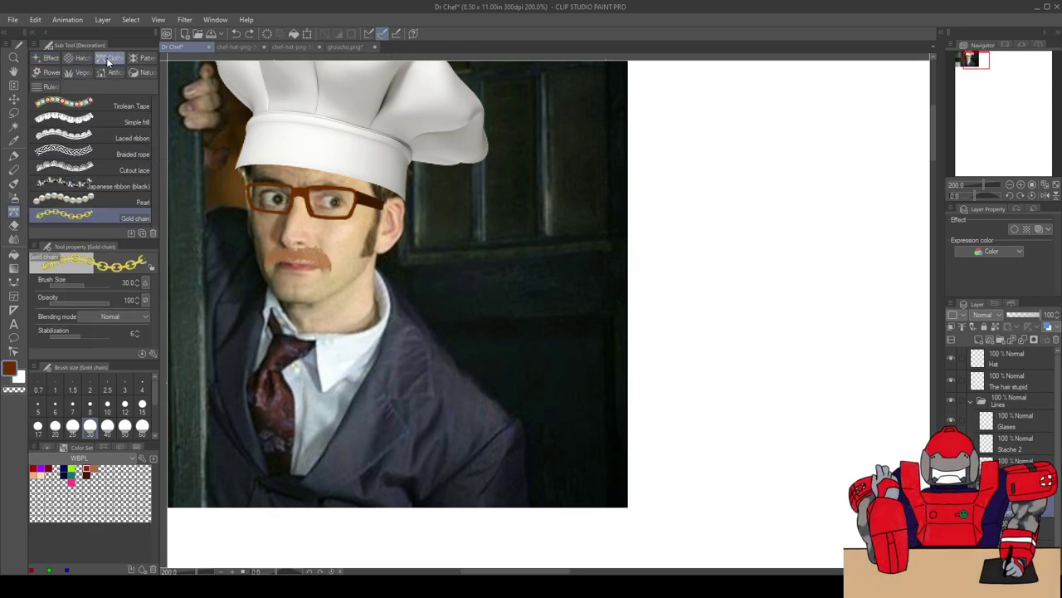
pyautogui.moveTo(477, 309)
pyautogui.mouseDown()
pyautogui.moveTo(451, 311)
pyautogui.moveTo(411, 376)
pyautogui.moveTo(352, 380)
pyautogui.moveTo(310, 358)
pyautogui.moveTo(280, 398)
pyautogui.moveTo(311, 446)
pyautogui.moveTo(379, 465)
pyautogui.moveTo(453, 445)
pyautogui.moveTo(508, 389)
pyautogui.moveTo(501, 322)
pyautogui.mouseUp()
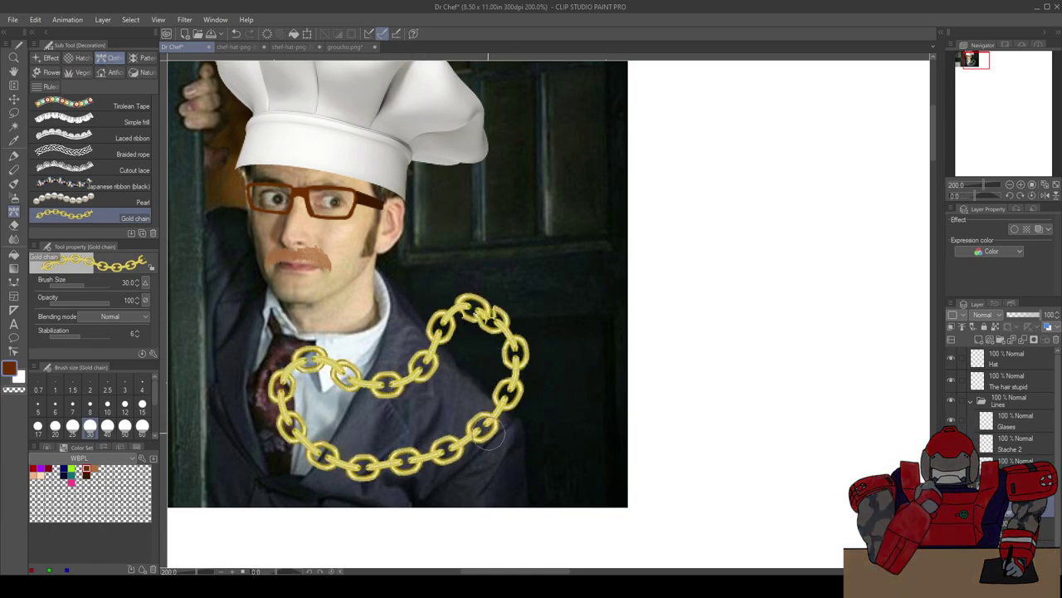
pyautogui.hotkey('ctrl', 'z')
# Step: Draw a gold chain necklace around the man's neck at brush size 30 and trim its end beside the cheek
pyautogui.moveTo(386, 283)
pyautogui.mouseDown()
pyautogui.moveTo(337, 346)
pyautogui.moveTo(292, 348)
pyautogui.moveTo(259, 326)
pyautogui.moveTo(253, 274)
pyautogui.mouseUp()
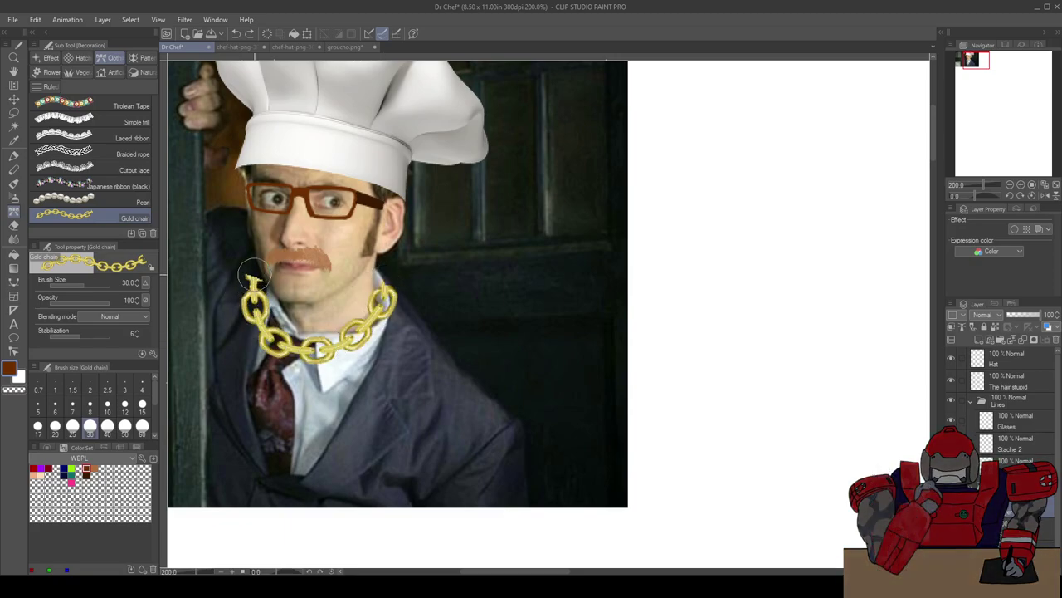
pyautogui.press('e')
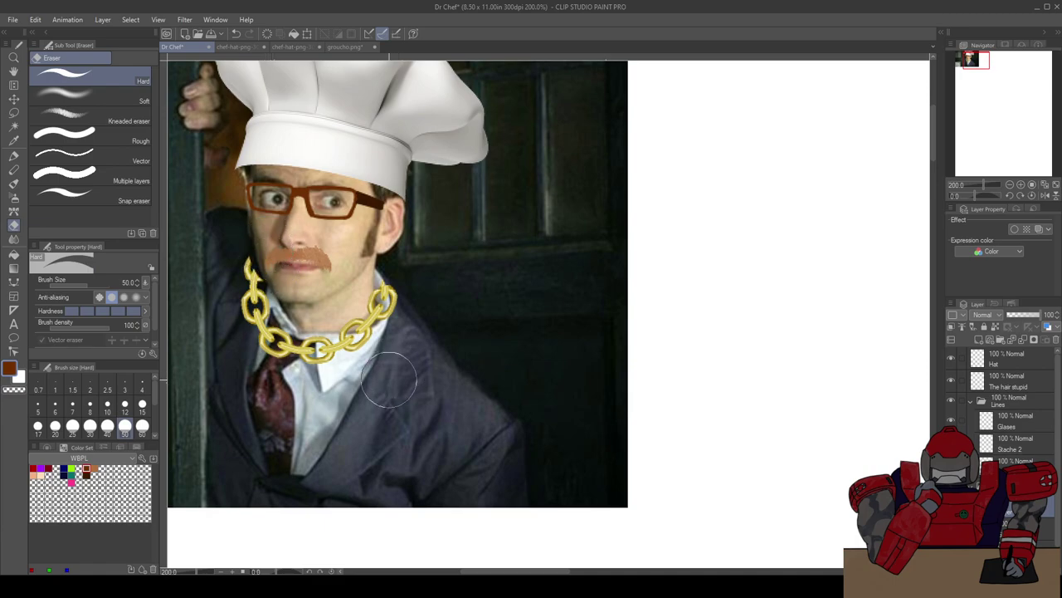
pyautogui.press('b')
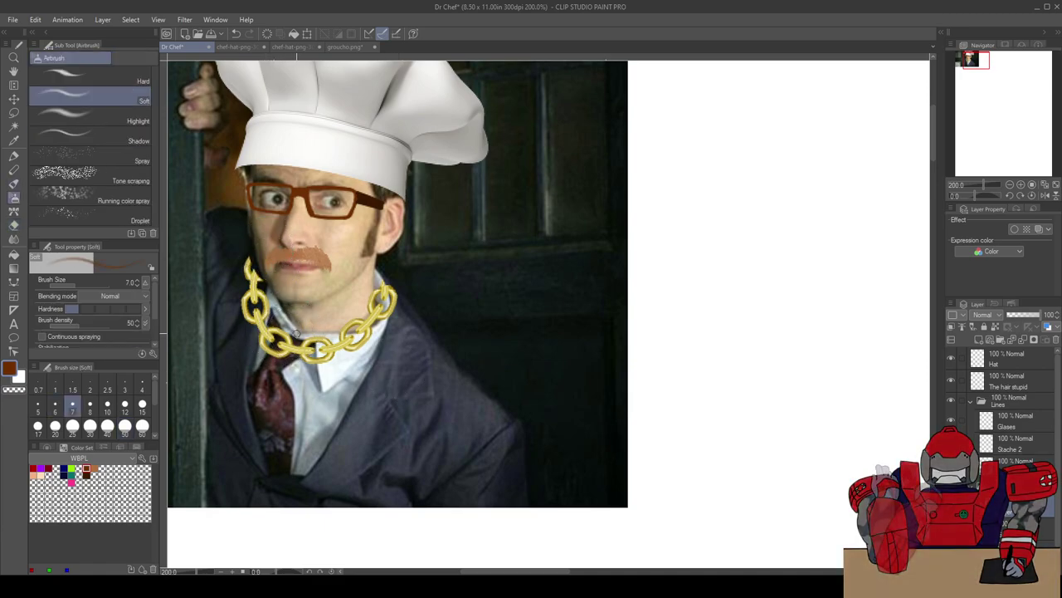
# Step: Try a second, longer gold chain loop hanging over the tie below the necklace, and undo it
pyautogui.scroll(-2, 343, 270)
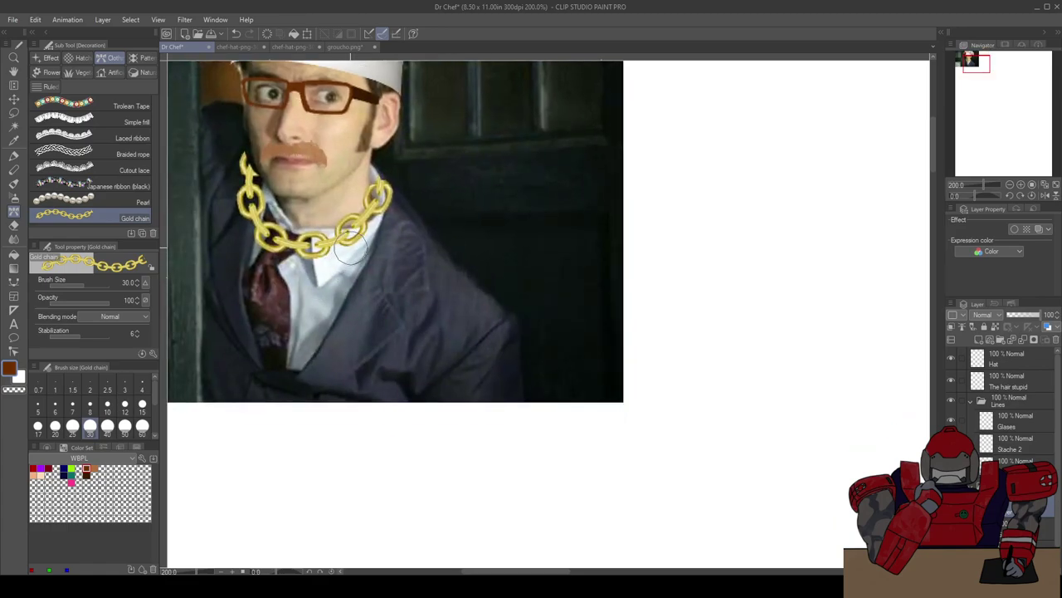
pyautogui.moveTo(359, 245)
pyautogui.mouseDown()
pyautogui.moveTo(351, 335)
pyautogui.moveTo(306, 362)
pyautogui.moveTo(257, 349)
pyautogui.moveTo(229, 306)
pyautogui.moveTo(228, 258)
pyautogui.moveTo(243, 226)
pyautogui.mouseUp()
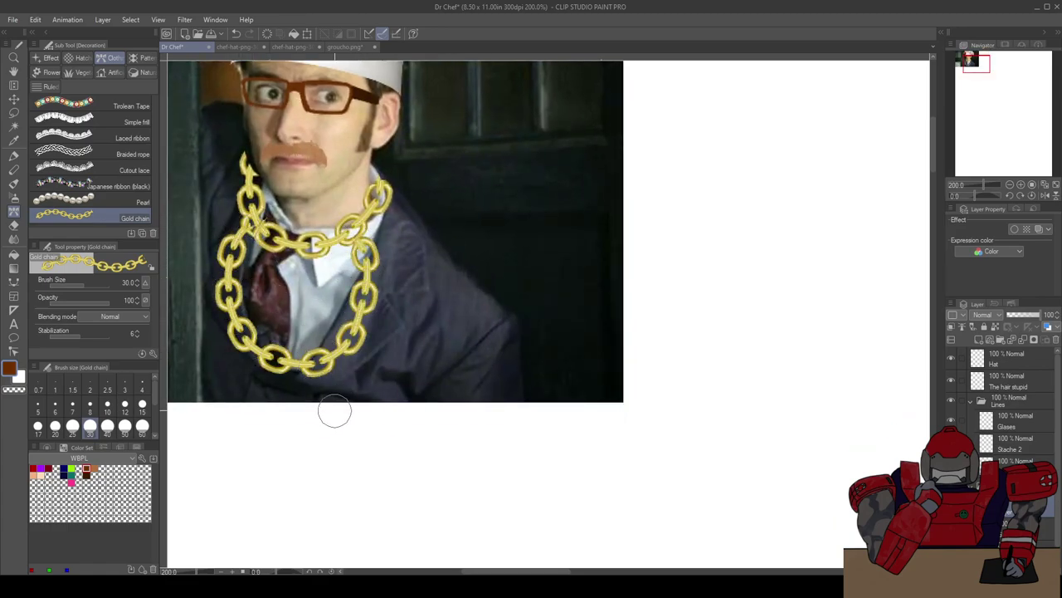
pyautogui.scroll(2, 390, 320)
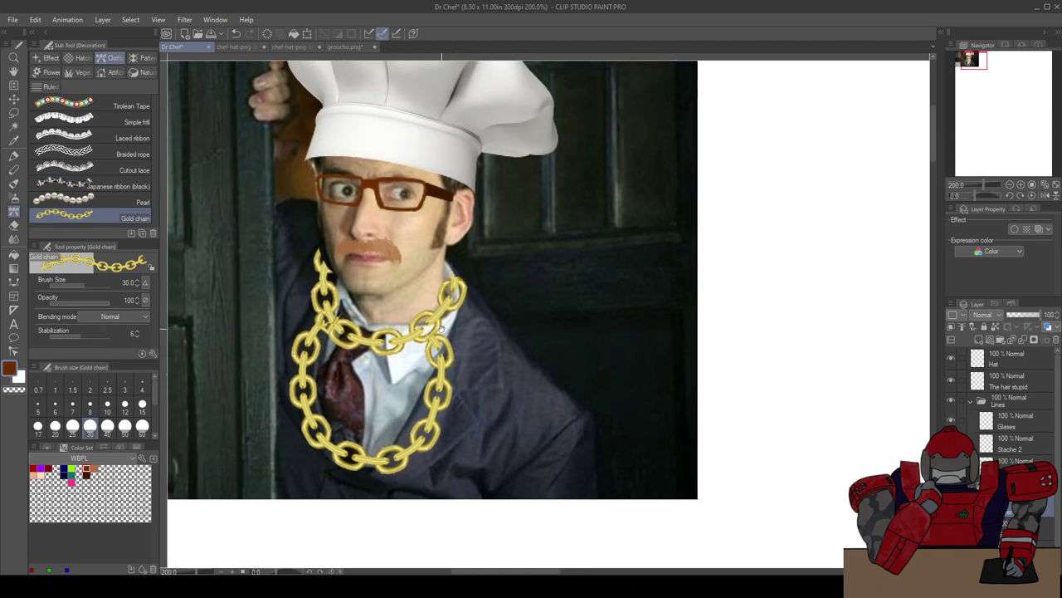
pyautogui.hotkey('ctrl', 'z')
# Step: Draw a pearl string just below the gold chain using the Pearl decoration brush at size 10
pyautogui.click(88, 203)
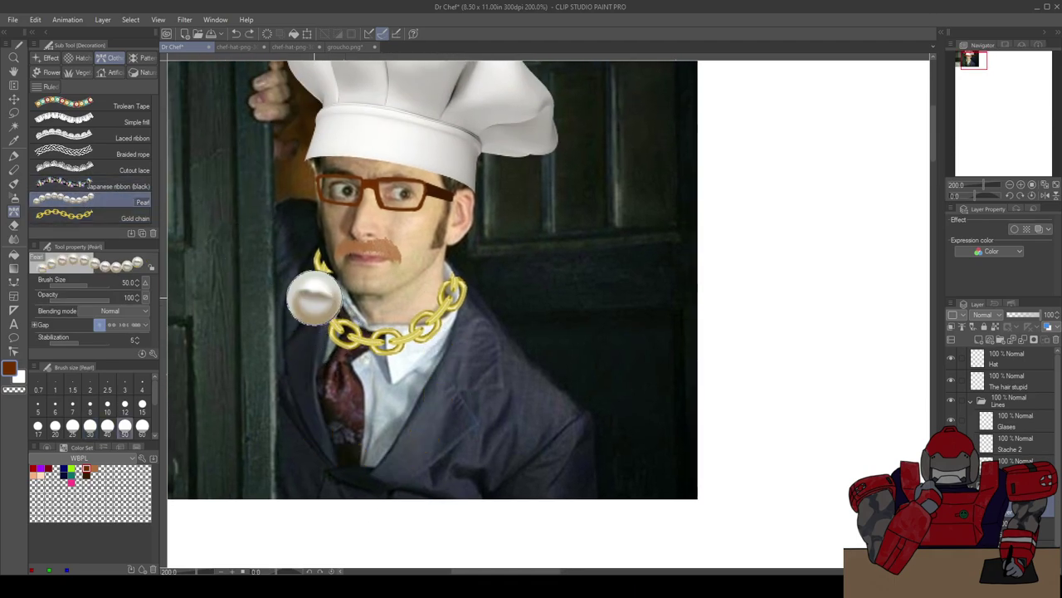
pyautogui.click(107, 405)
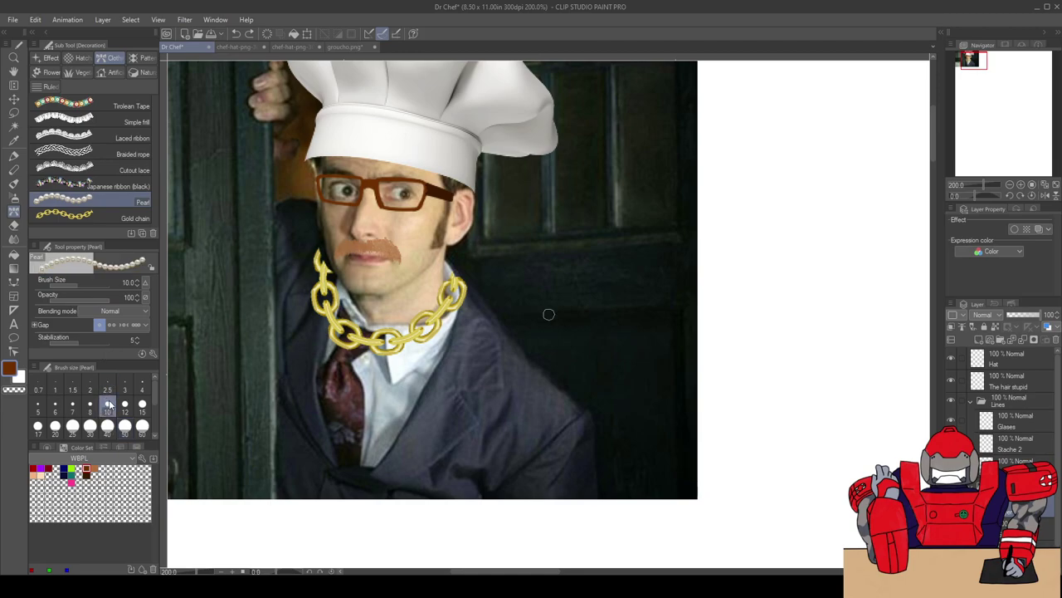
pyautogui.moveTo(311, 313); pyautogui.dragTo(312, 333)
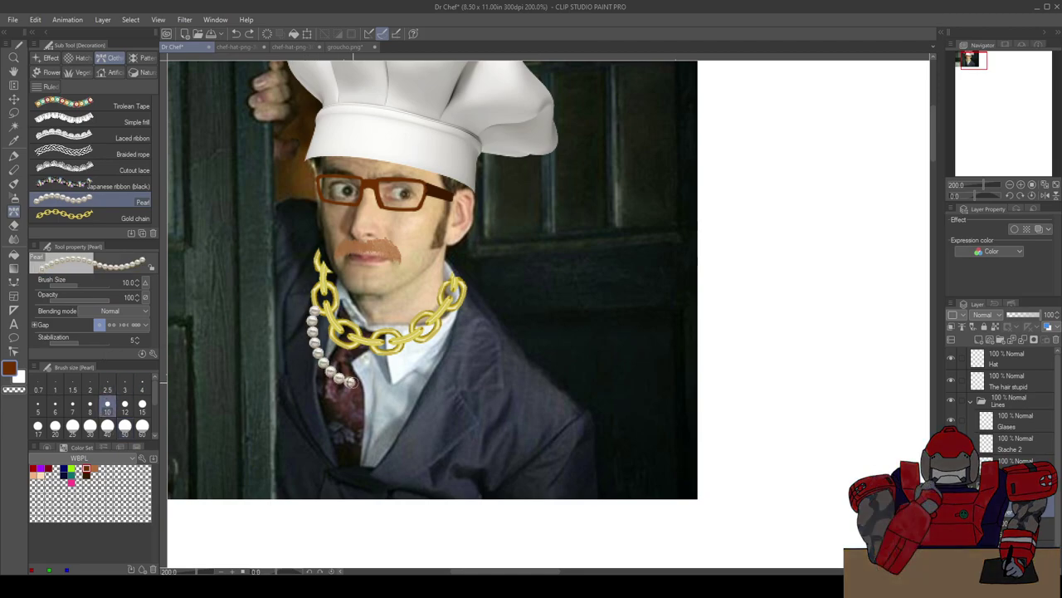
pyautogui.moveTo(411, 365); pyautogui.dragTo(426, 341)
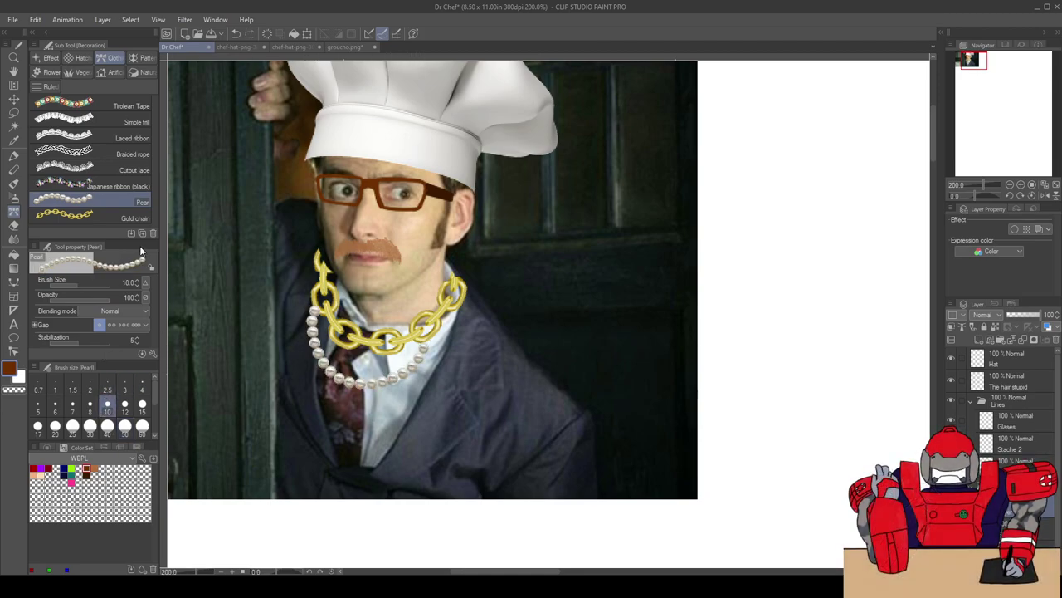
# Step: Draw a flowered ribbon diagonally across the jacket from the shoulder using the Japanese ribbon (black) brush at size 70, redoing it several times
pyautogui.click(91, 188)
pyautogui.moveTo(559, 249)
pyautogui.mouseDown()
pyautogui.moveTo(559, 324)
pyautogui.moveTo(513, 387)
pyautogui.moveTo(491, 374)
pyautogui.moveTo(520, 410)
pyautogui.moveTo(477, 456)
pyautogui.moveTo(440, 531)
pyautogui.mouseUp()
pyautogui.hotkey('ctrl', 'z')
pyautogui.hotkey('ctrl', 'z')
pyautogui.moveTo(527, 384)
pyautogui.mouseDown()
pyautogui.moveTo(456, 486)
pyautogui.moveTo(486, 517)
pyautogui.mouseUp()
pyautogui.hotkey('ctrl', 'z')
pyautogui.moveTo(538, 366)
pyautogui.mouseDown()
pyautogui.moveTo(438, 505)
pyautogui.moveTo(510, 505)
pyautogui.mouseUp()
pyautogui.hotkey('ctrl', 'z')
pyautogui.moveTo(540, 348)
pyautogui.mouseDown()
pyautogui.moveTo(482, 426)
pyautogui.moveTo(421, 556)
pyautogui.mouseUp()
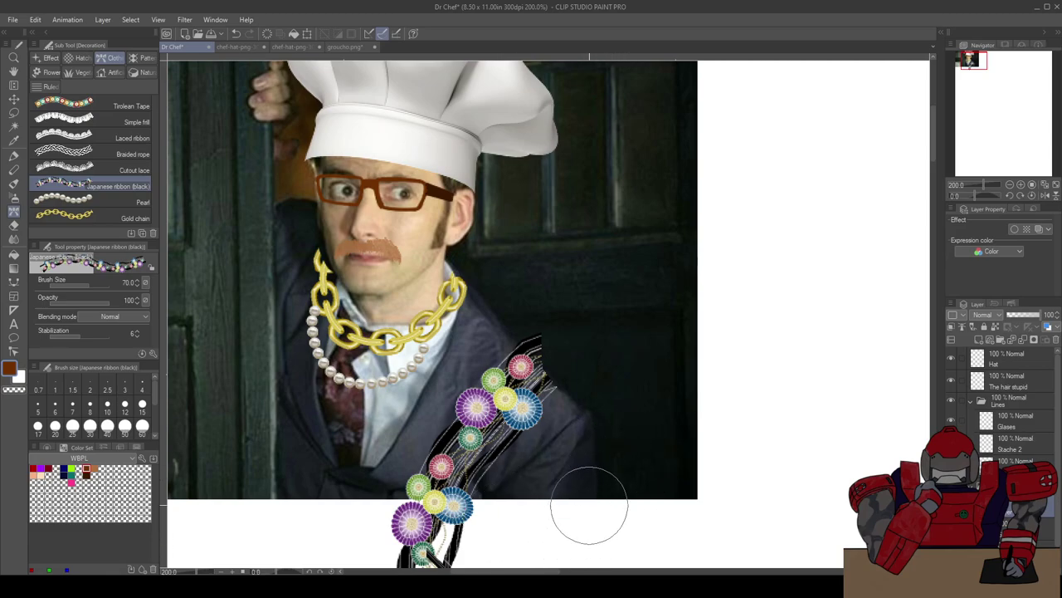
# Step: Trim the ribbon's shoulder end with the Hard eraser, and undo back past the ribbon and the pearl string
pyautogui.press('e')
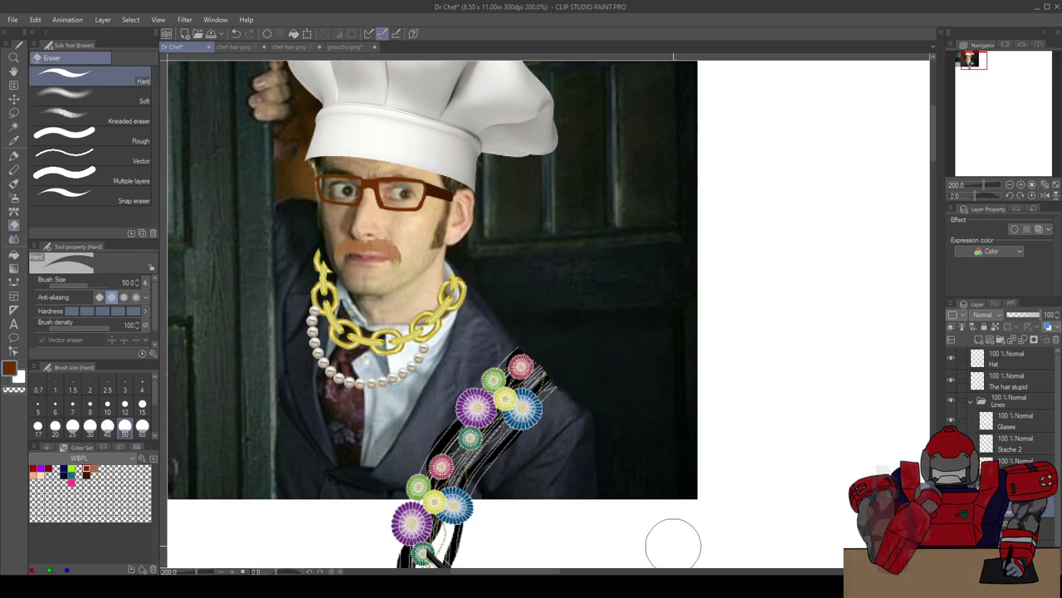
pyautogui.scroll(-3, 689, 515)
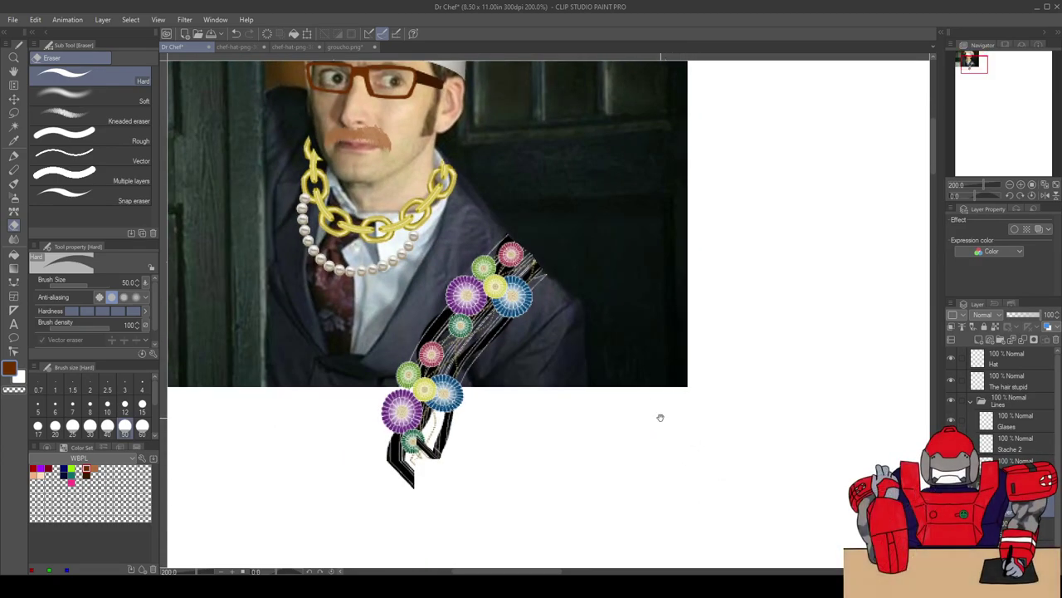
pyautogui.scroll(2, 663, 448)
pyautogui.hotkey('ctrl', 'z')
pyautogui.hotkey('ctrl', 'z')
pyautogui.hotkey('ctrl', 'z')
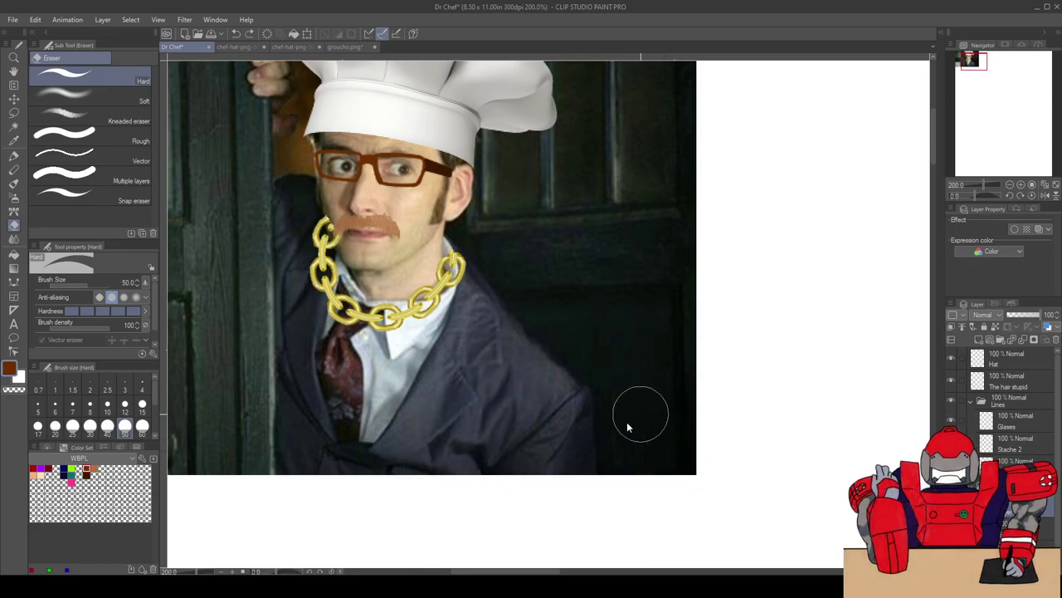
# Step: Try a stroke of the Blurred rainbow decoration brush across the lower part of the jacket, and undo it
pyautogui.moveTo(599, 352); pyautogui.dragTo(640, 425)
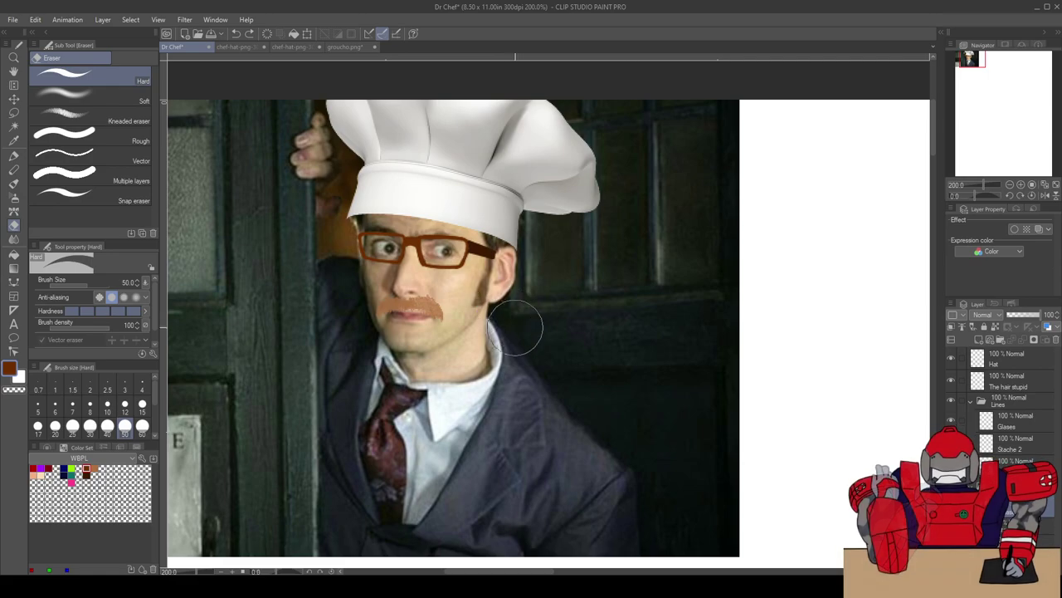
pyautogui.press('b')
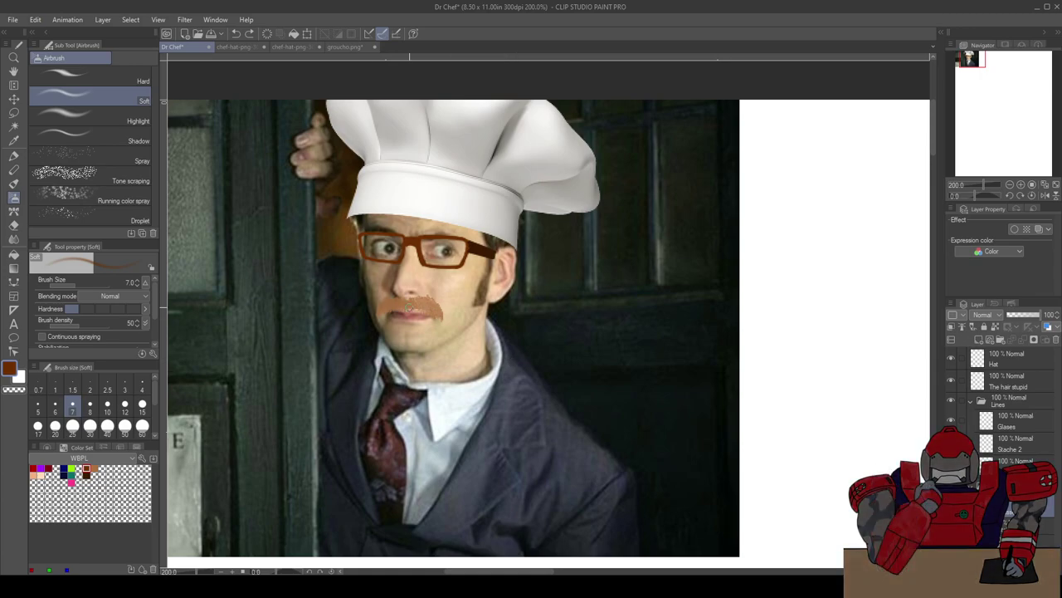
pyautogui.press('b')
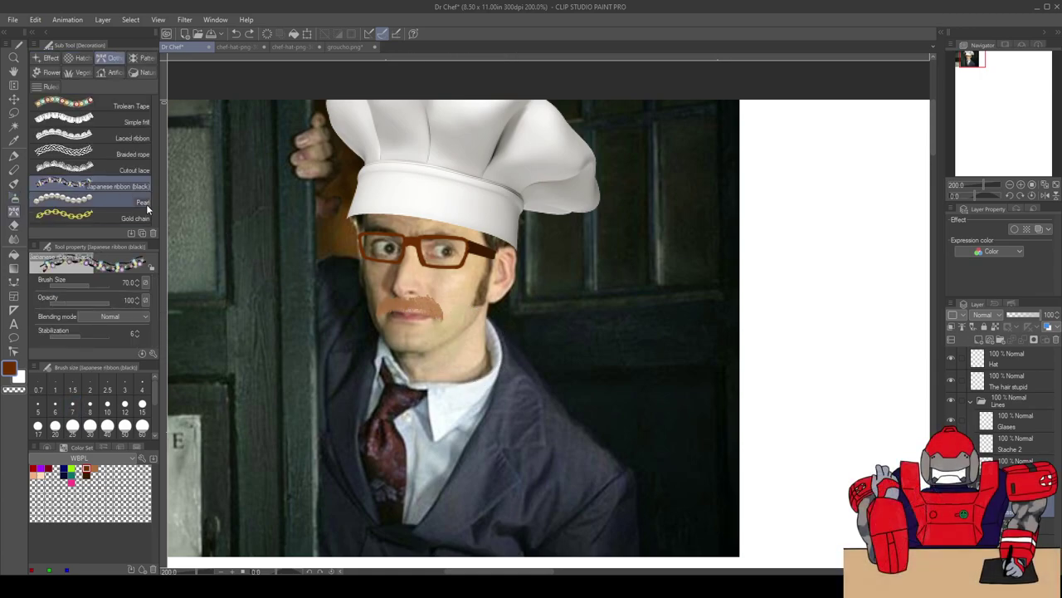
pyautogui.click(139, 59)
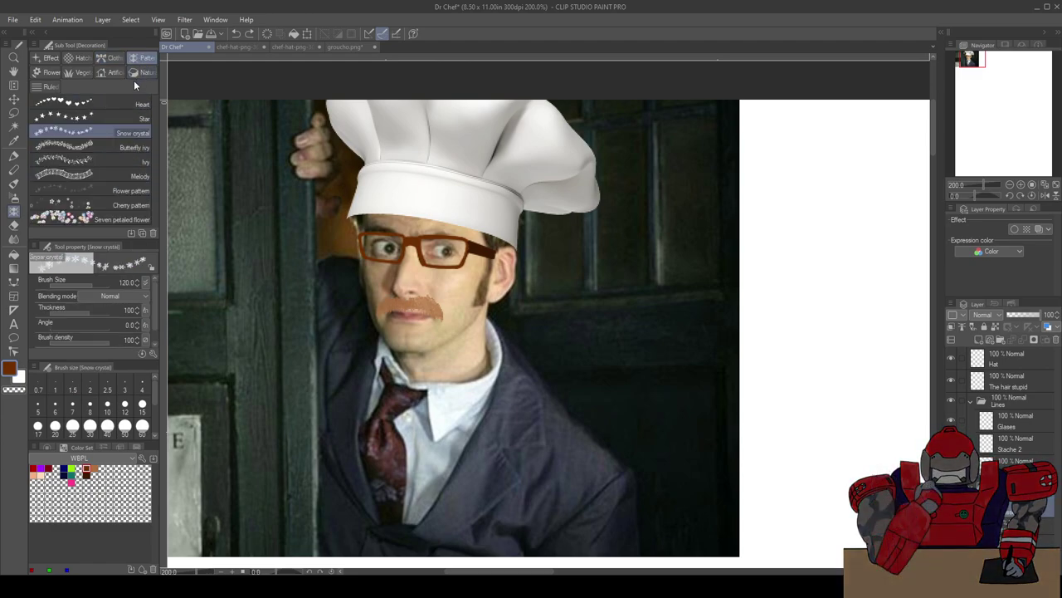
pyautogui.click(142, 73)
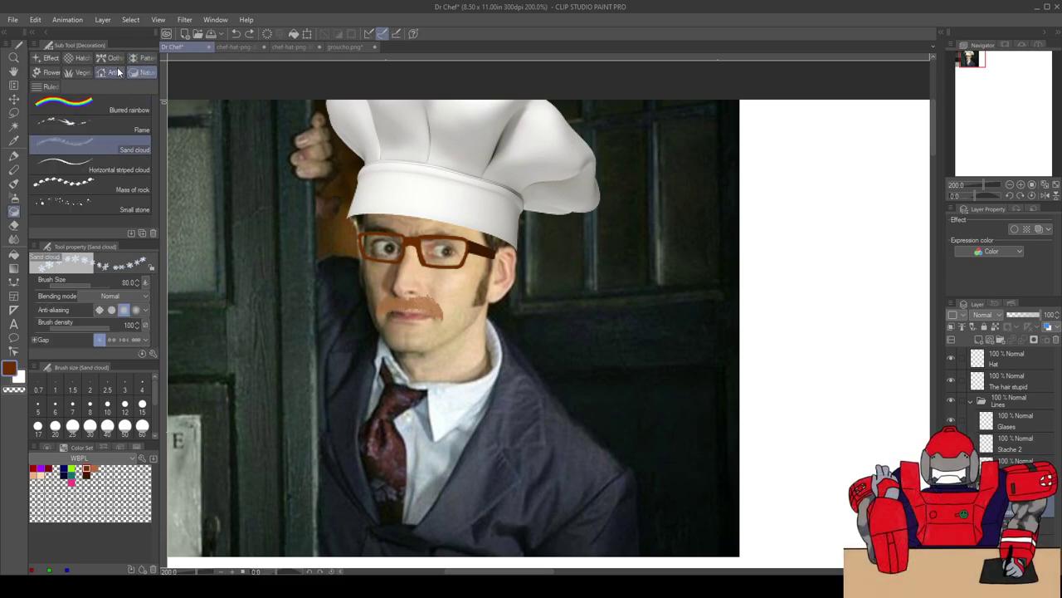
pyautogui.click(83, 105)
pyautogui.moveTo(402, 461)
pyautogui.mouseDown()
pyautogui.moveTo(423, 435)
pyautogui.moveTo(512, 421)
pyautogui.moveTo(565, 457)
pyautogui.moveTo(577, 494)
pyautogui.mouseUp()
pyautogui.hotkey('ctrl', 'z')
# Step: Try brown clouds across the jacket and dark door with the Horizontal striped cloud brush at size 250, and undo them
pyautogui.click(119, 170)
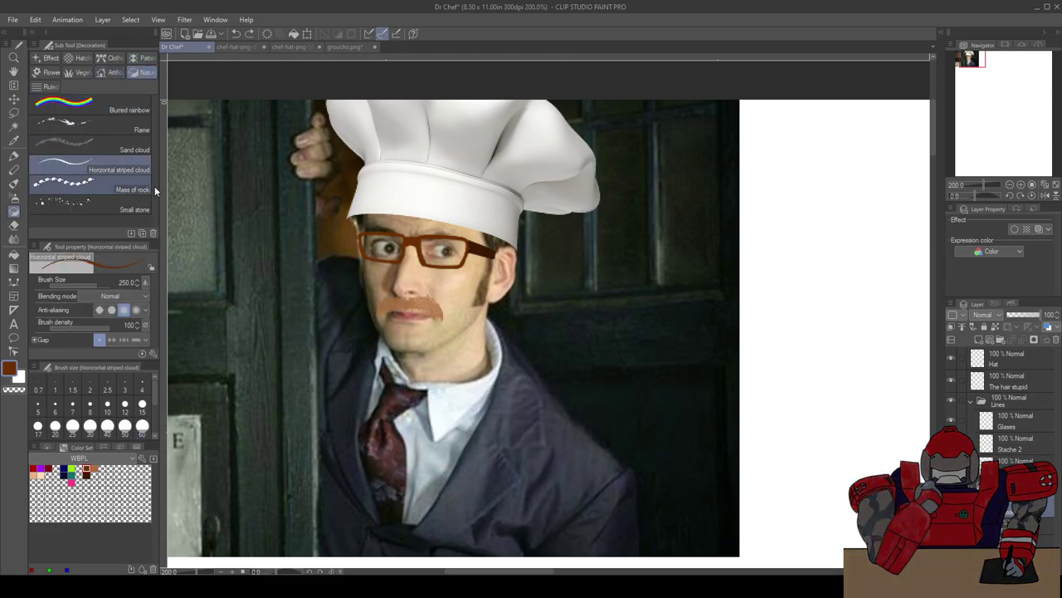
pyautogui.moveTo(357, 444); pyautogui.dragTo(512, 432)
pyautogui.hotkey('ctrl', 'z')
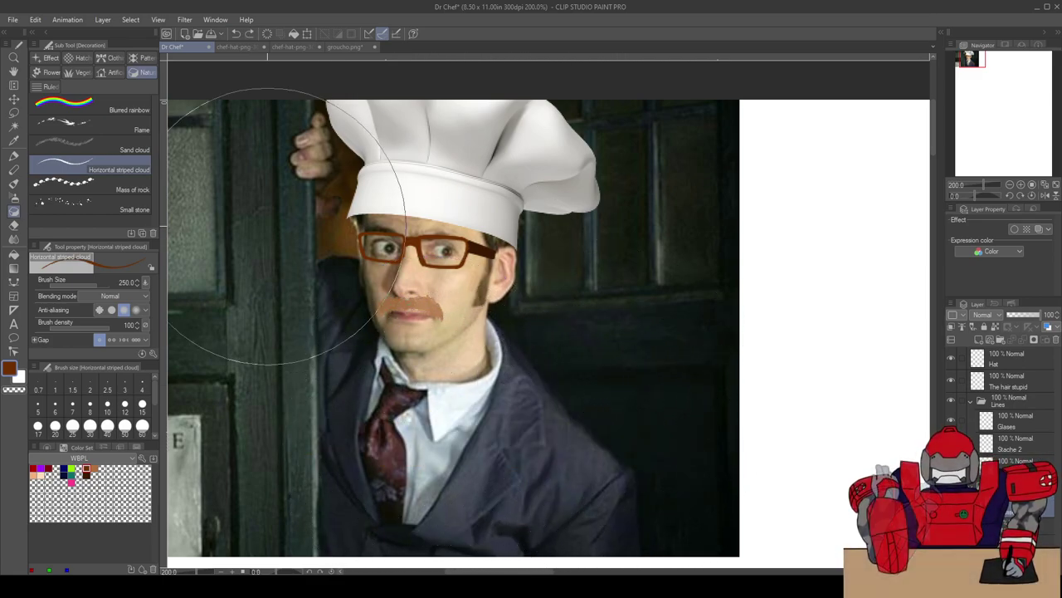
pyautogui.click(83, 185)
pyautogui.click(118, 169)
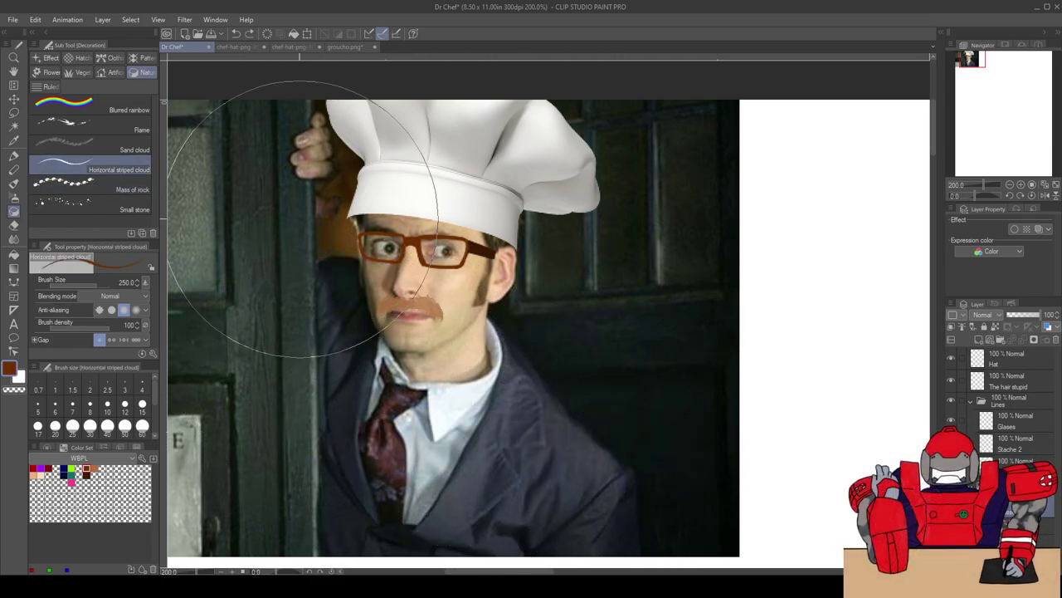
pyautogui.click(622, 296)
pyautogui.click(572, 382)
pyautogui.moveTo(581, 372)
pyautogui.mouseDown()
pyautogui.moveTo(652, 358)
pyautogui.moveTo(594, 449)
pyautogui.moveTo(520, 461)
pyautogui.moveTo(436, 458)
pyautogui.mouseUp()
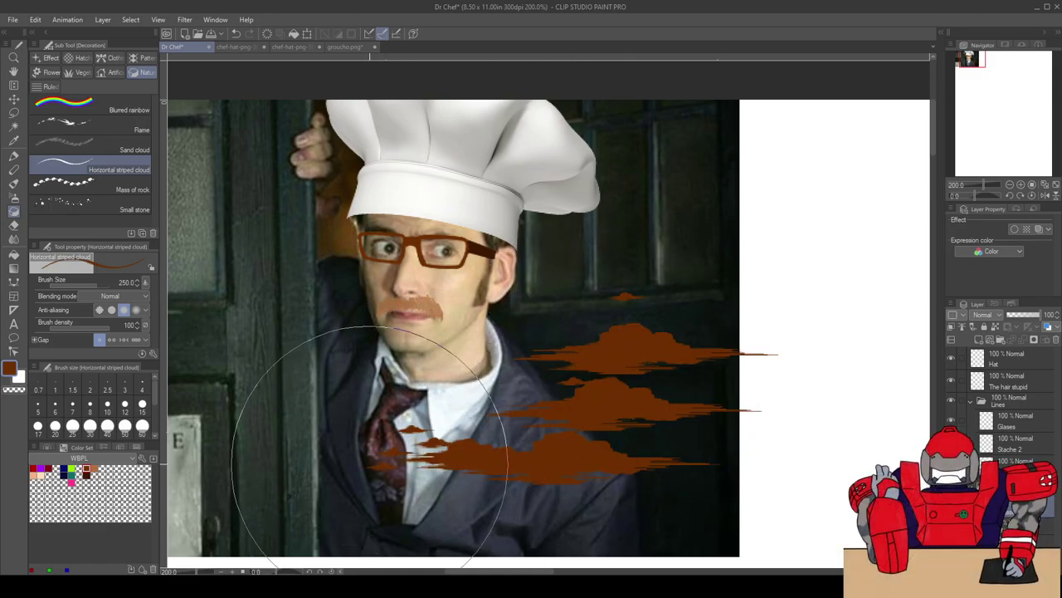
pyautogui.hotkey('ctrl', 'z')
pyautogui.hotkey('ctrl', 'z')
pyautogui.hotkey('ctrl', 'z')
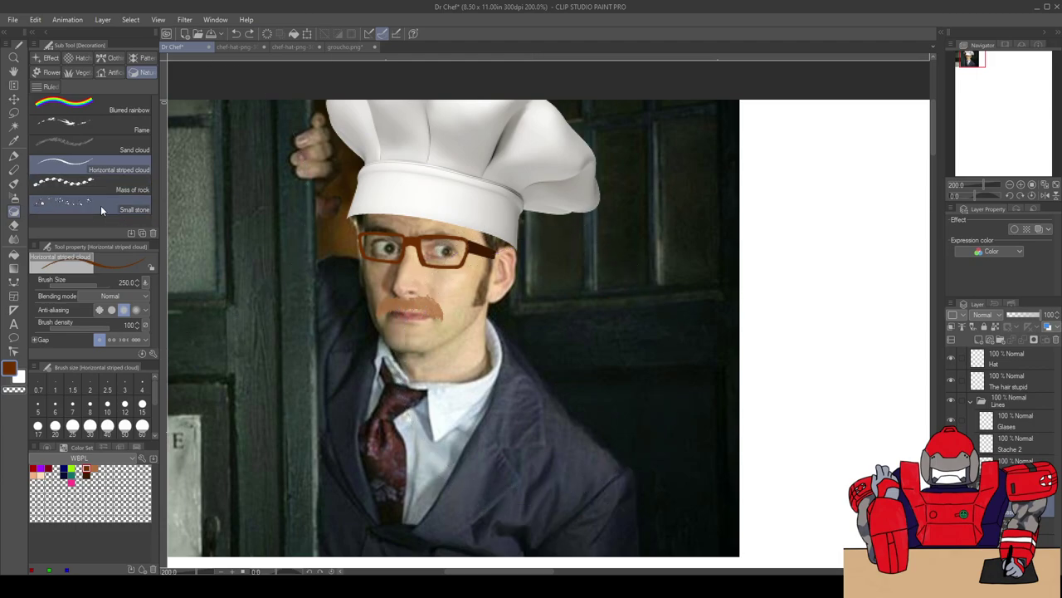
pyautogui.click(100, 205)
pyautogui.click(48, 86)
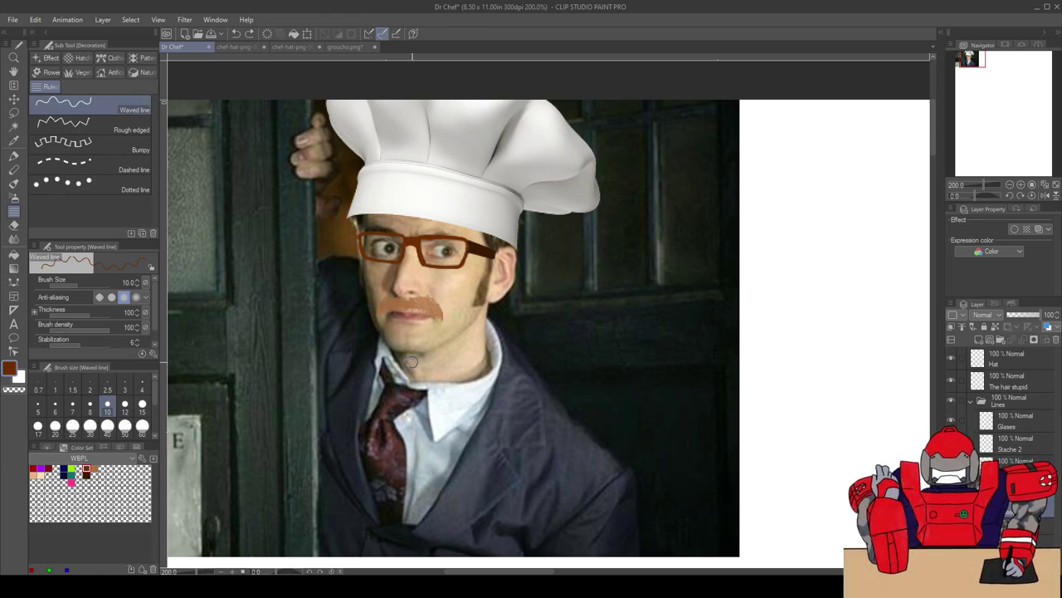
pyautogui.press('p')
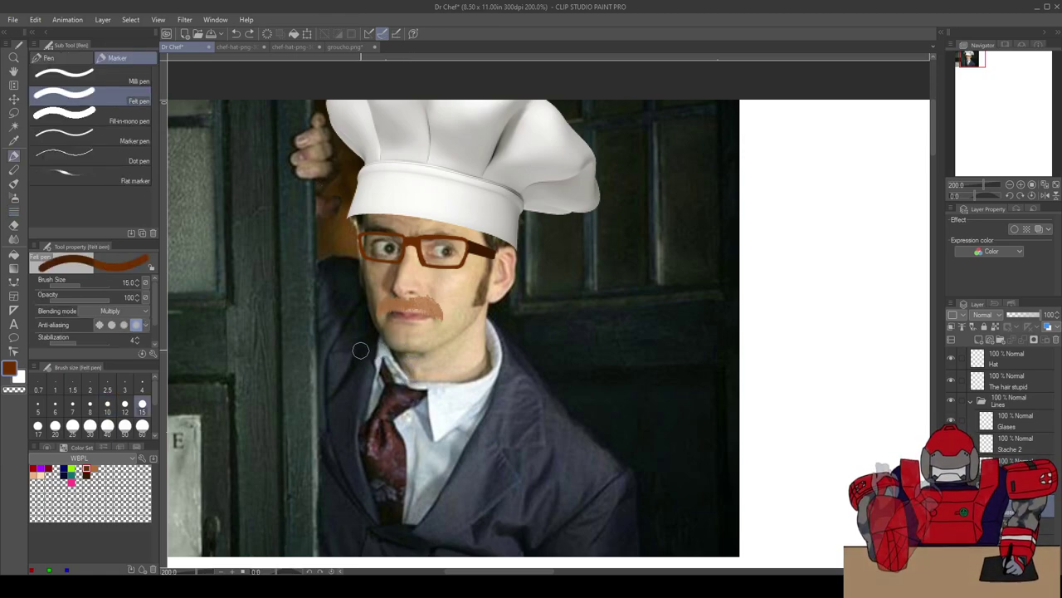
pyautogui.press('p')
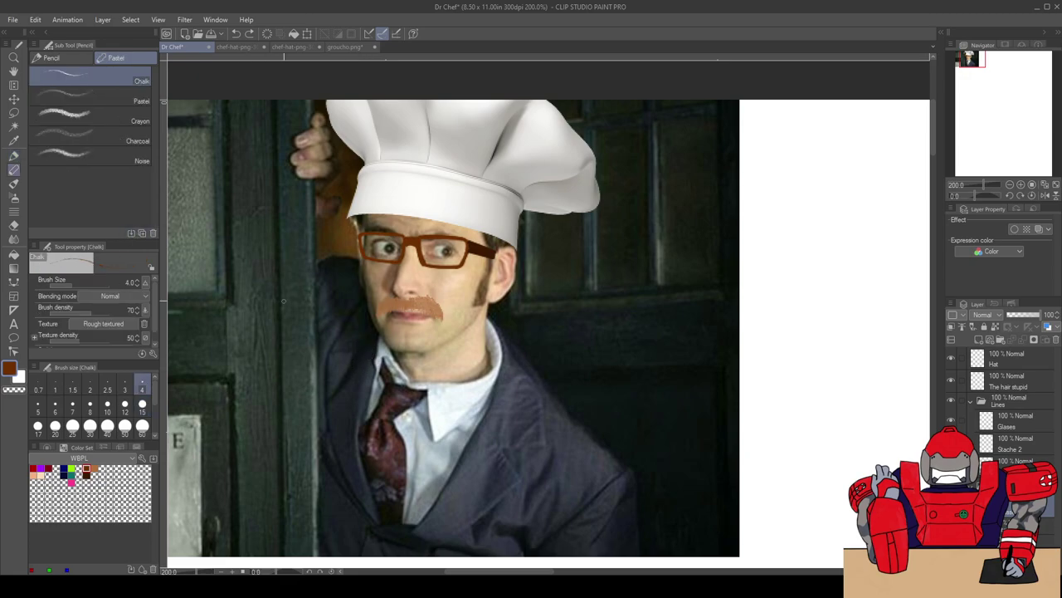
pyautogui.press('b')
pyautogui.press('b')
pyautogui.press('b')
pyautogui.press('b')
pyautogui.press('b')
pyautogui.press('b')
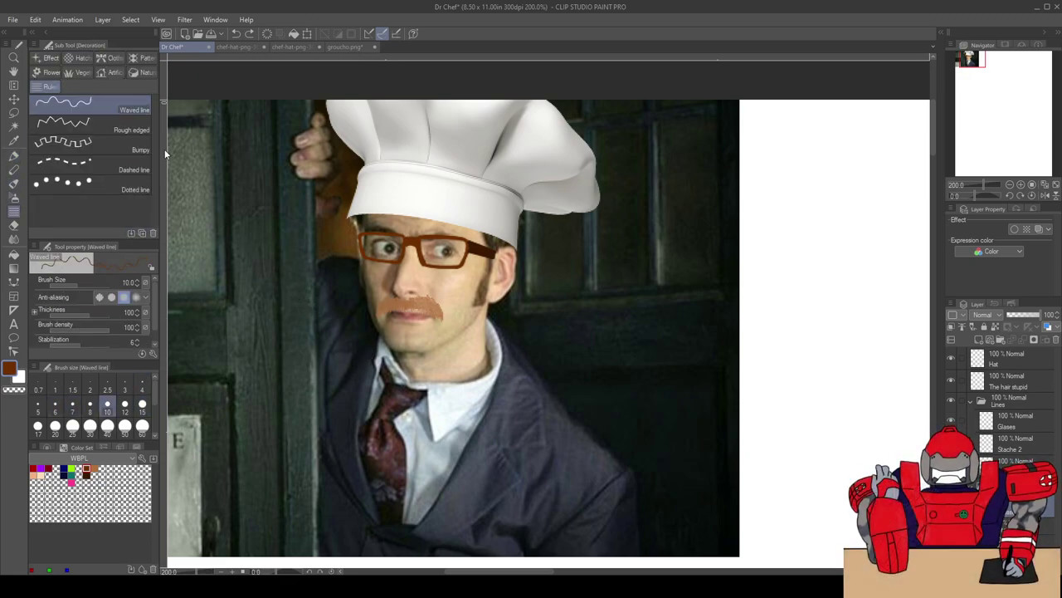
# Step: Try brown flames over the jacket's shoulder and the dark door with the Flame decoration brush at size 100, and undo all strokes
pyautogui.click(143, 72)
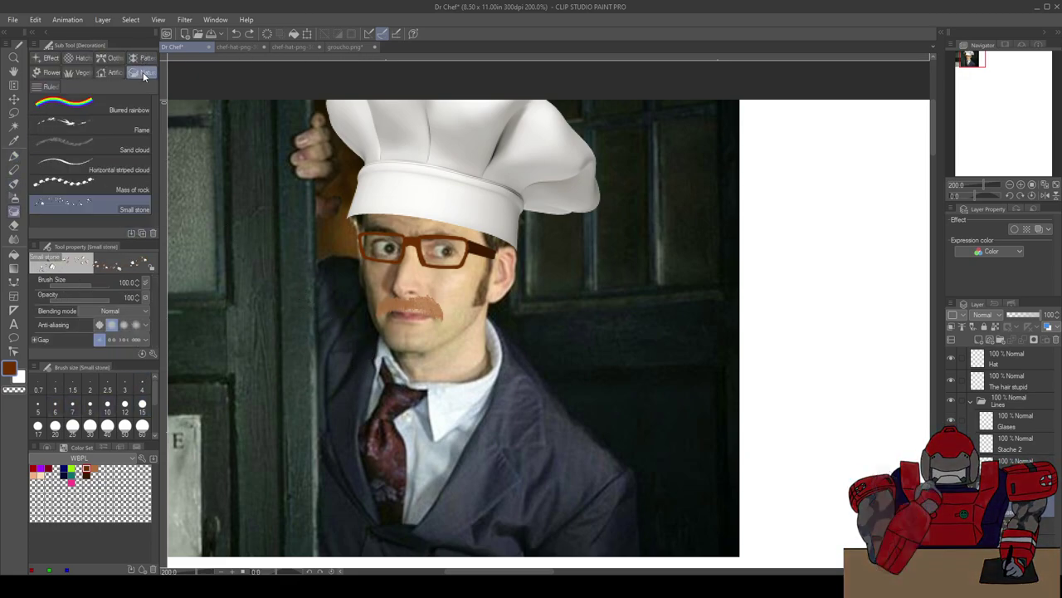
pyautogui.click(117, 131)
pyautogui.moveTo(581, 404)
pyautogui.mouseDown()
pyautogui.moveTo(655, 285)
pyautogui.moveTo(690, 266)
pyautogui.mouseUp()
pyautogui.hotkey('ctrl', 'z')
pyautogui.moveTo(573, 497)
pyautogui.mouseDown()
pyautogui.moveTo(576, 505)
pyautogui.moveTo(593, 373)
pyautogui.moveTo(609, 347)
pyautogui.moveTo(605, 462)
pyautogui.mouseUp()
pyautogui.hotkey('ctrl', 'z')
pyautogui.hotkey('ctrl', 'z')
pyautogui.hotkey('ctrl', 'z')
pyautogui.moveTo(610, 264)
pyautogui.mouseDown()
pyautogui.moveTo(633, 259)
pyautogui.moveTo(612, 407)
pyautogui.moveTo(581, 467)
pyautogui.mouseUp()
pyautogui.moveTo(564, 332)
pyautogui.mouseDown()
pyautogui.moveTo(547, 490)
pyautogui.moveTo(506, 479)
pyautogui.moveTo(542, 327)
pyautogui.moveTo(572, 294)
pyautogui.moveTo(599, 309)
pyautogui.moveTo(641, 454)
pyautogui.mouseUp()
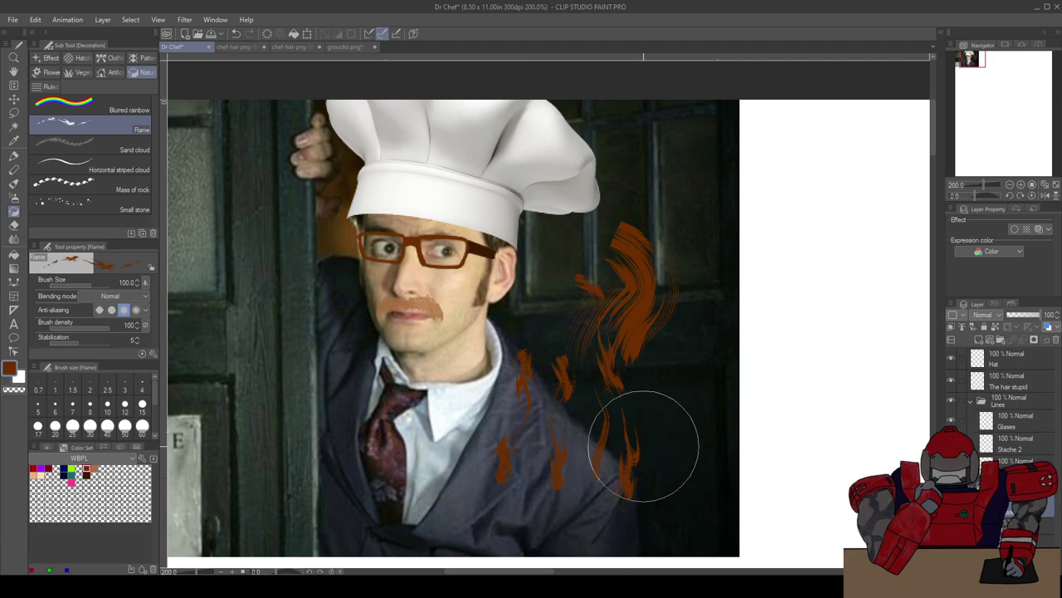
pyautogui.hotkey('ctrl', 'z')
pyautogui.hotkey('ctrl', 'z')
pyautogui.hotkey('ctrl', 'z')
pyautogui.hotkey('ctrl', 'z')
pyautogui.hotkey('ctrl', 'z')
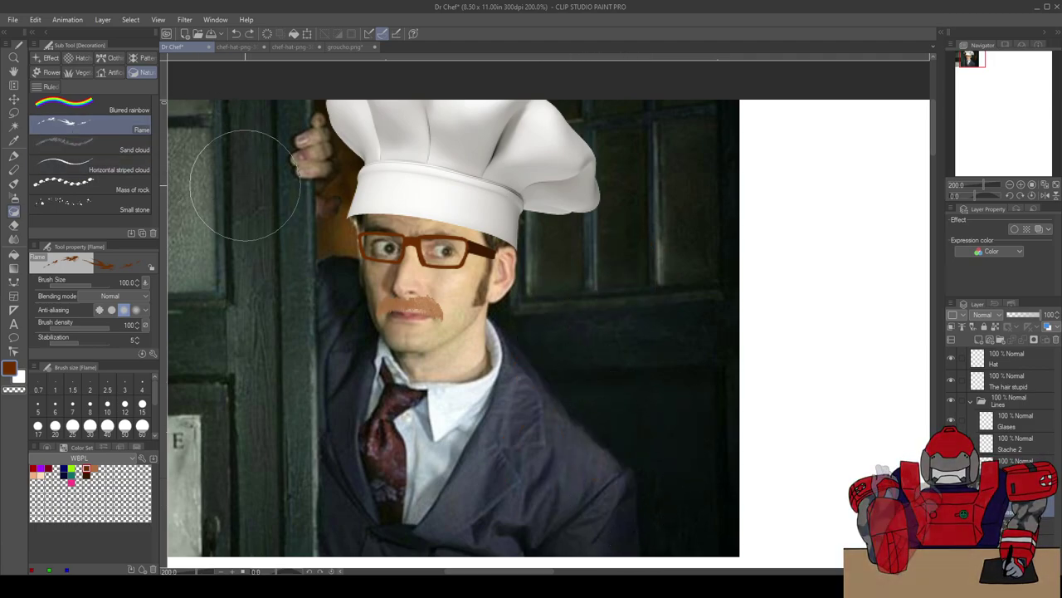
# Step: Try caution tape strips across the dark door beside the man with the KEEPOUT brush at size 30, and undo them
pyautogui.click(109, 72)
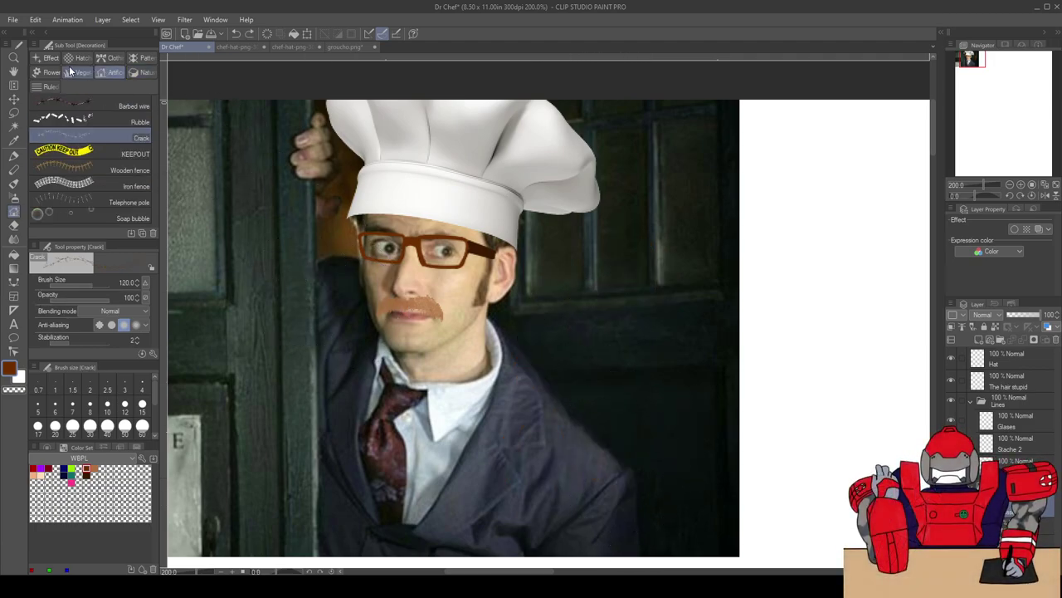
pyautogui.click(96, 152)
pyautogui.moveTo(773, 158); pyautogui.dragTo(521, 332)
pyautogui.hotkey('ctrl', 'z')
pyautogui.moveTo(819, 503)
pyautogui.mouseDown()
pyautogui.moveTo(637, 320)
pyautogui.moveTo(638, 305)
pyautogui.mouseUp()
pyautogui.hotkey('ctrl', 'z')
pyautogui.moveTo(564, 390)
pyautogui.mouseDown()
pyautogui.moveTo(628, 326)
pyautogui.moveTo(757, 236)
pyautogui.mouseUp()
pyautogui.moveTo(510, 225); pyautogui.dragTo(751, 208)
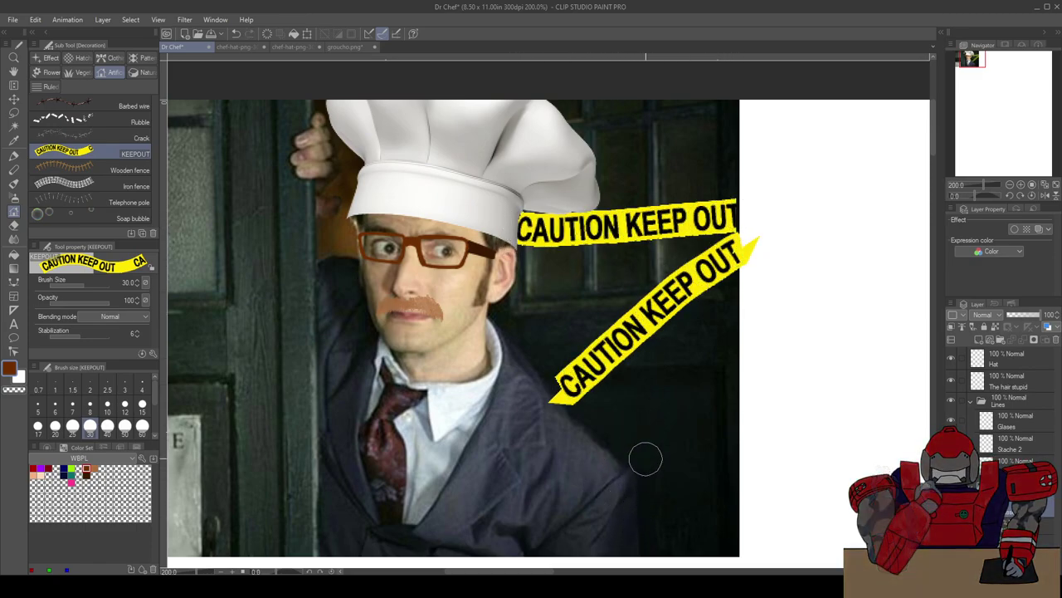
pyautogui.hotkey('ctrl', 'z')
pyautogui.hotkey('ctrl', 'z')
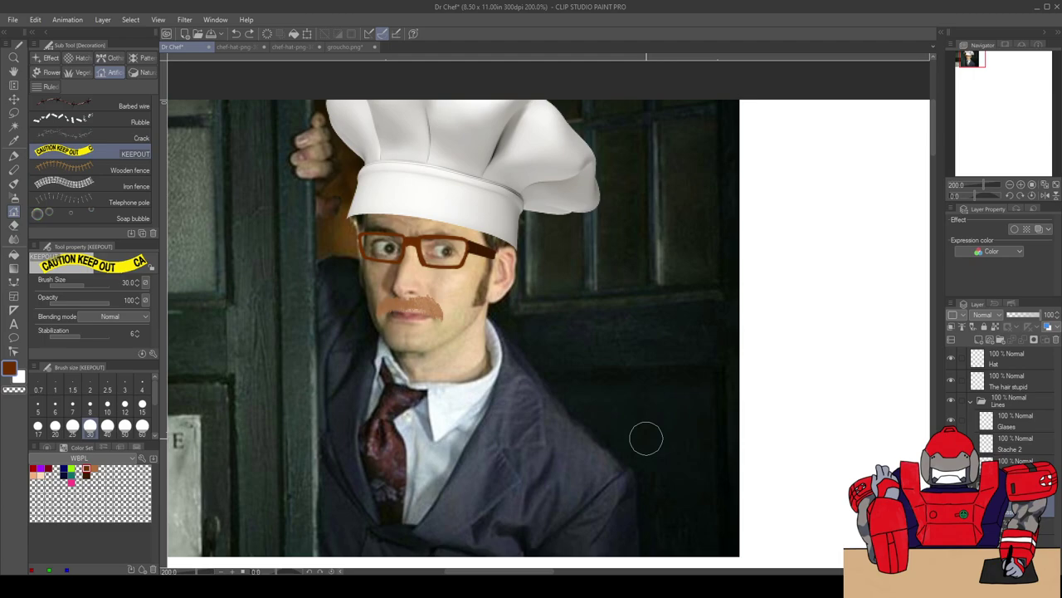
# Step: Switch to the Felt pen and reduce its size to 4, undoing the test marks on and beside the ear
pyautogui.press('p')
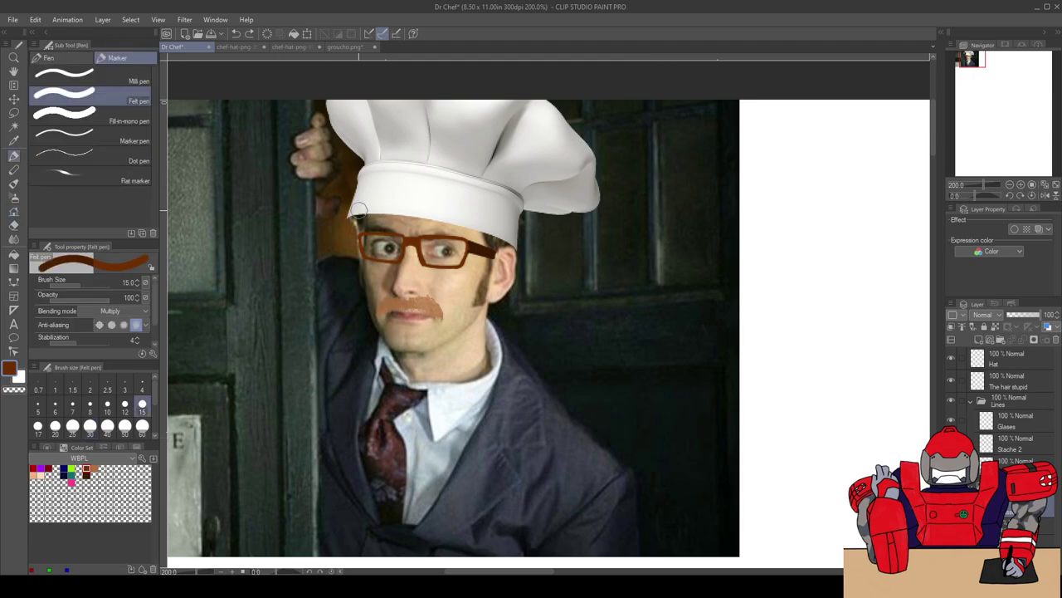
pyautogui.scroll(4, 358, 209)
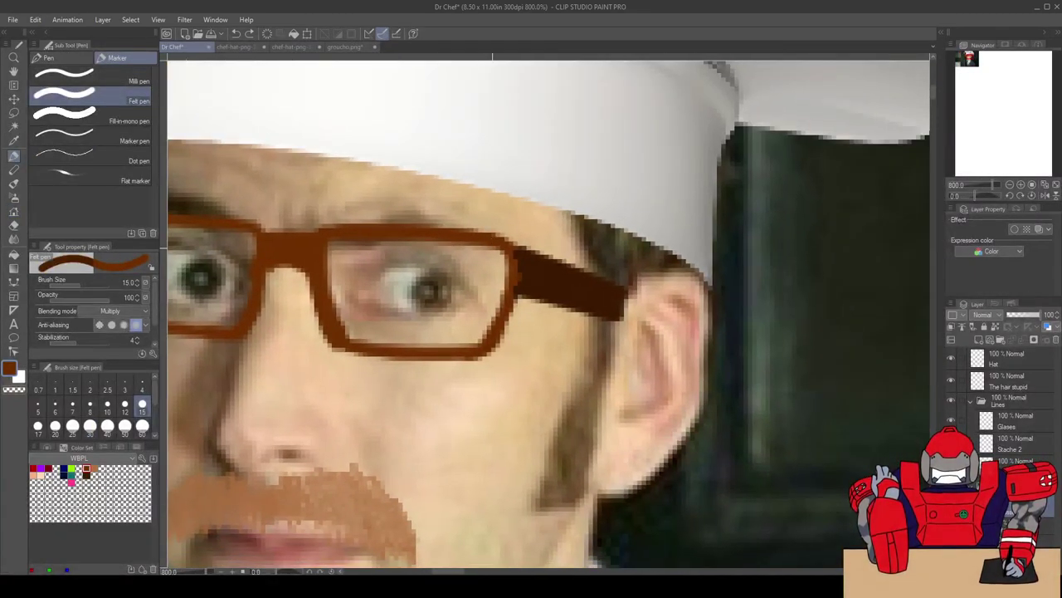
pyautogui.moveTo(713, 369)
pyautogui.mouseDown()
pyautogui.moveTo(723, 373)
pyautogui.moveTo(659, 452)
pyautogui.mouseUp()
pyautogui.hotkey('ctrl', 'z')
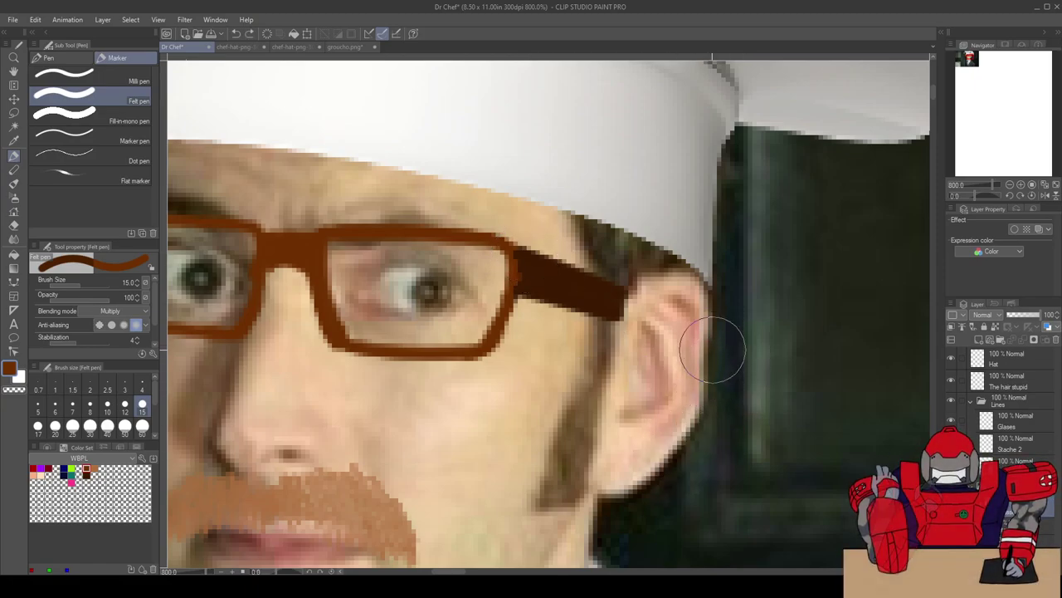
pyautogui.click(729, 368)
pyautogui.click(787, 403)
pyautogui.hotkey('ctrl', 'z')
pyautogui.hotkey('ctrl', 'z')
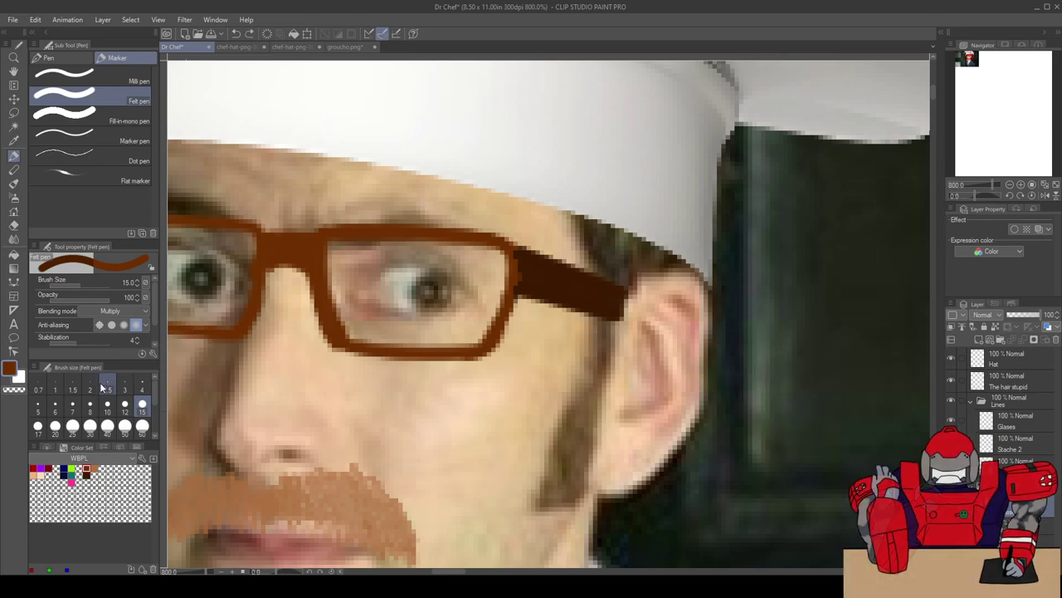
pyautogui.click(89, 405)
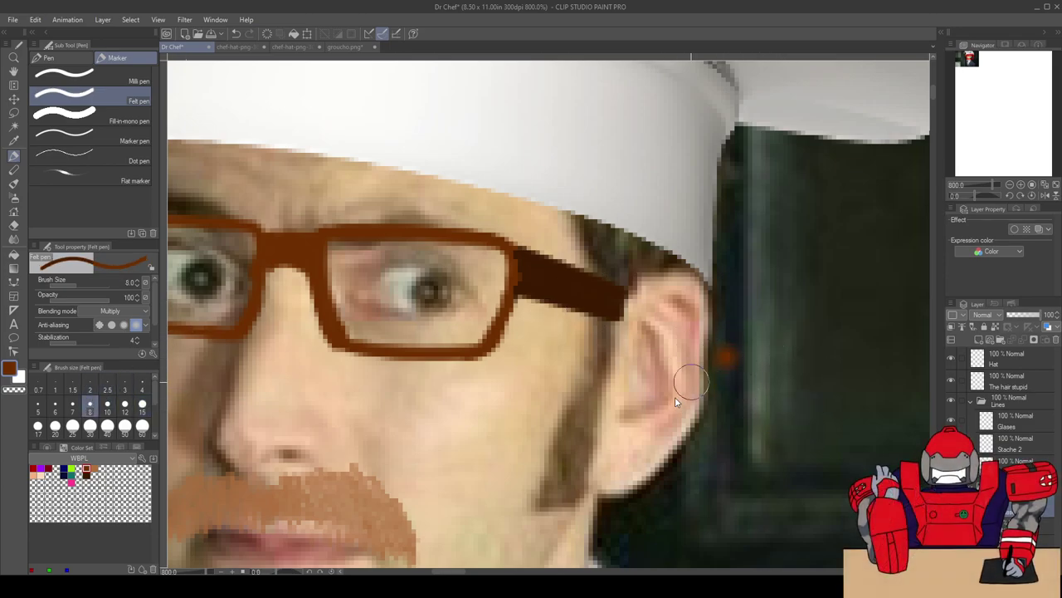
pyautogui.click(142, 389)
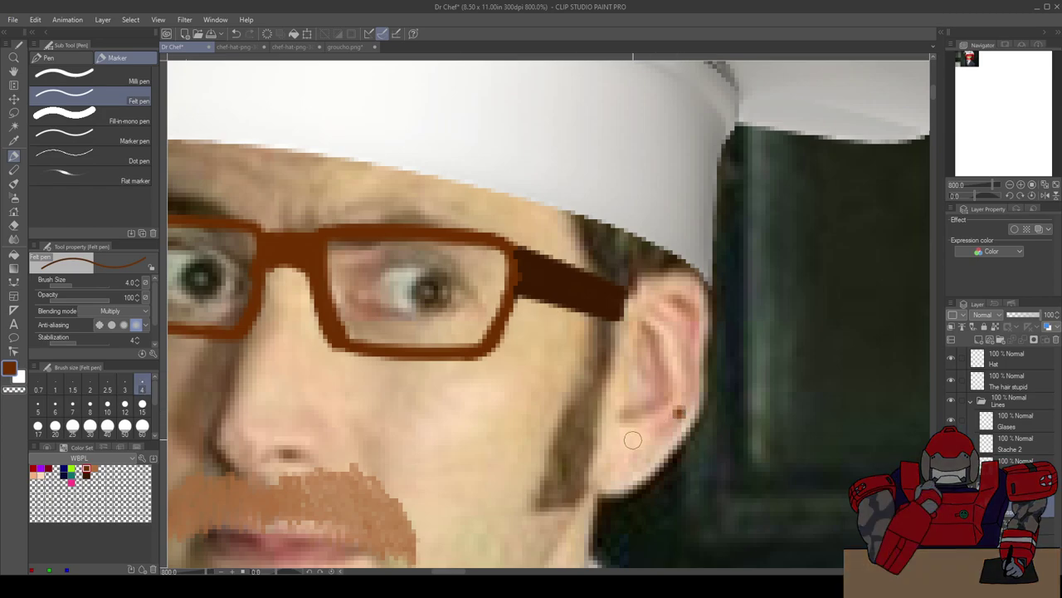
pyautogui.hotkey('ctrl', 'z')
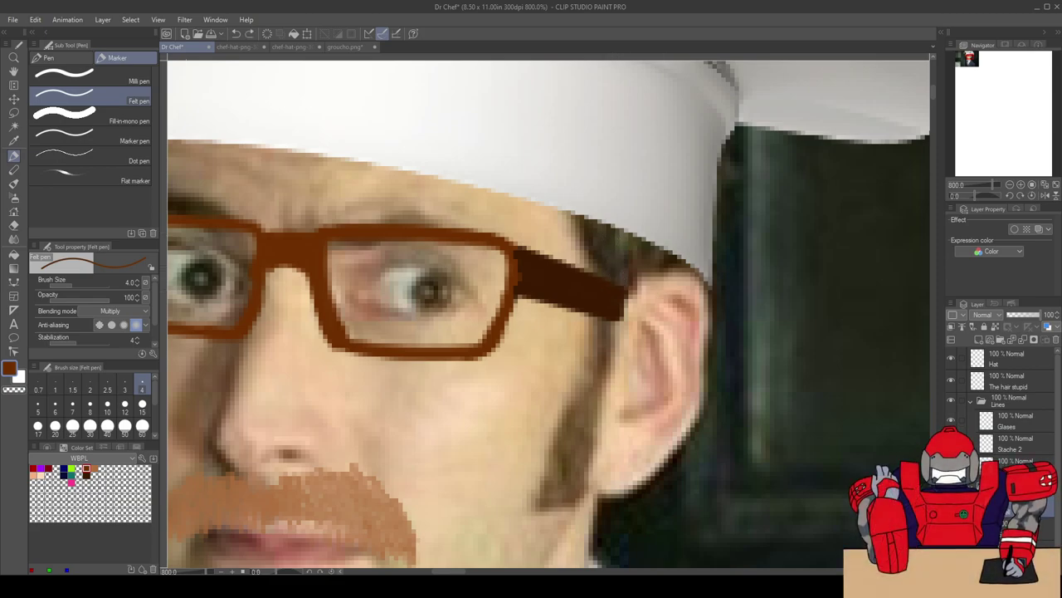
# Step: Move the Shell layer above the Lines folder and paint reddish-brown spots along the glasses' dark temple arm
pyautogui.moveTo(1014, 399); pyautogui.dragTo(1010, 402)
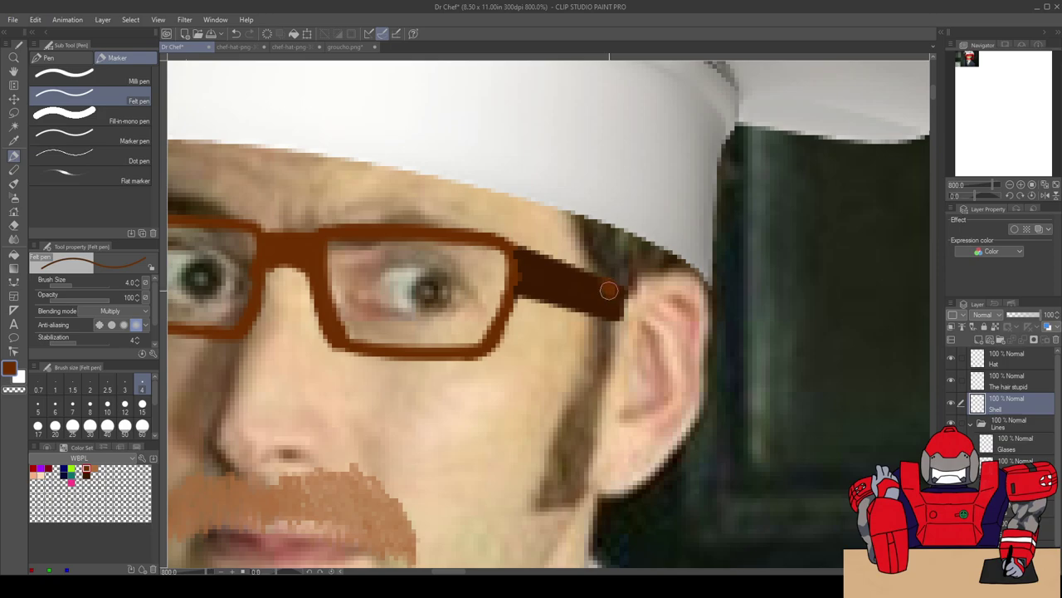
pyautogui.scroll(2, 618, 273)
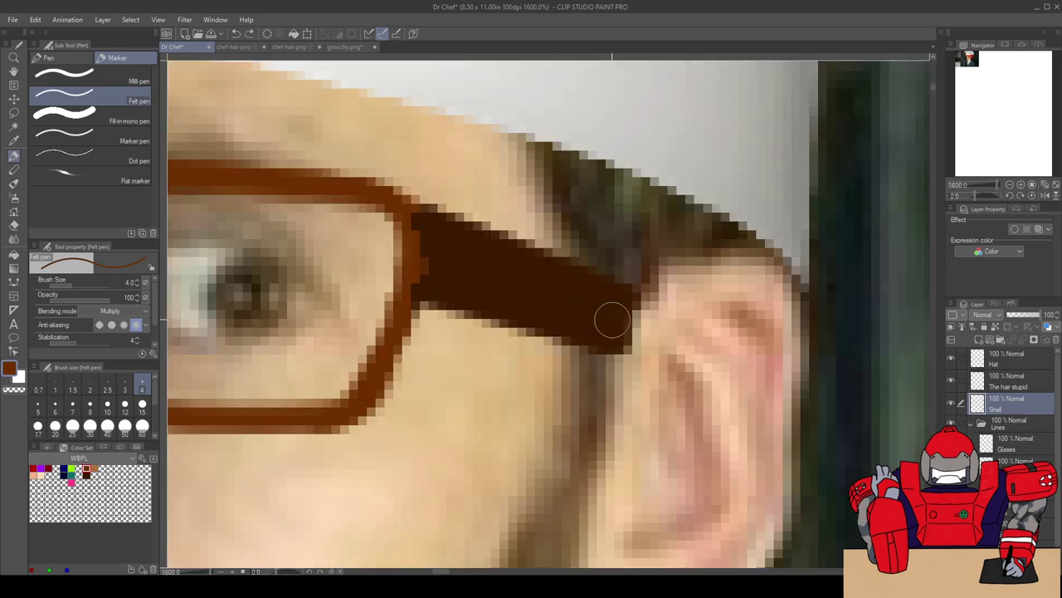
pyautogui.moveTo(603, 287)
pyautogui.mouseDown()
pyautogui.moveTo(579, 280)
pyautogui.moveTo(573, 291)
pyautogui.mouseUp()
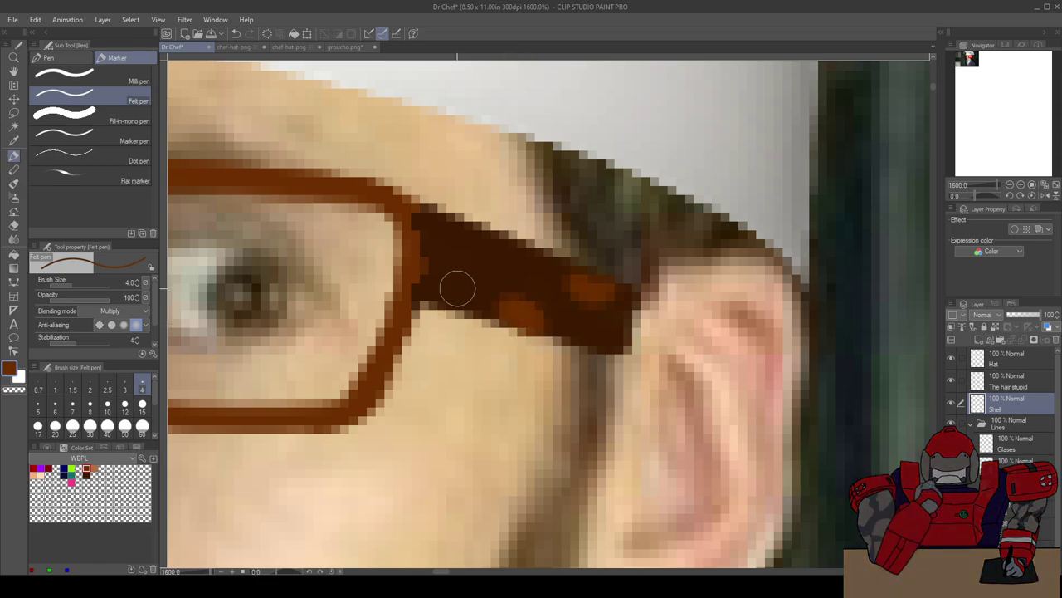
pyautogui.moveTo(525, 273)
pyautogui.mouseDown()
pyautogui.moveTo(494, 255)
pyautogui.moveTo(514, 253)
pyautogui.mouseUp()
pyautogui.moveTo(445, 266); pyautogui.dragTo(452, 287)
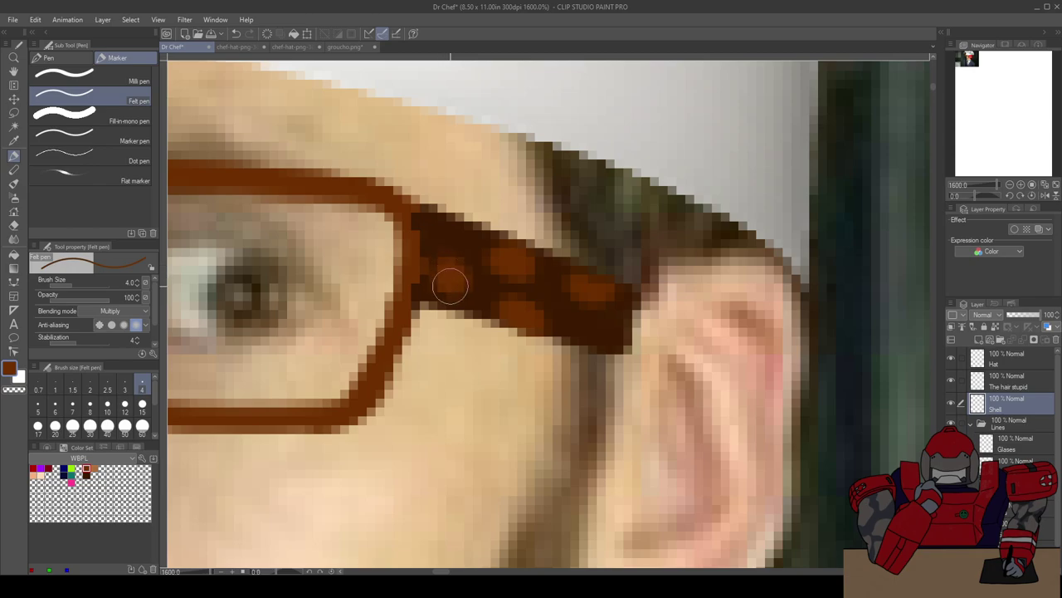
pyautogui.moveTo(457, 247)
pyautogui.mouseDown()
pyautogui.moveTo(444, 229)
pyautogui.moveTo(455, 226)
pyautogui.mouseUp()
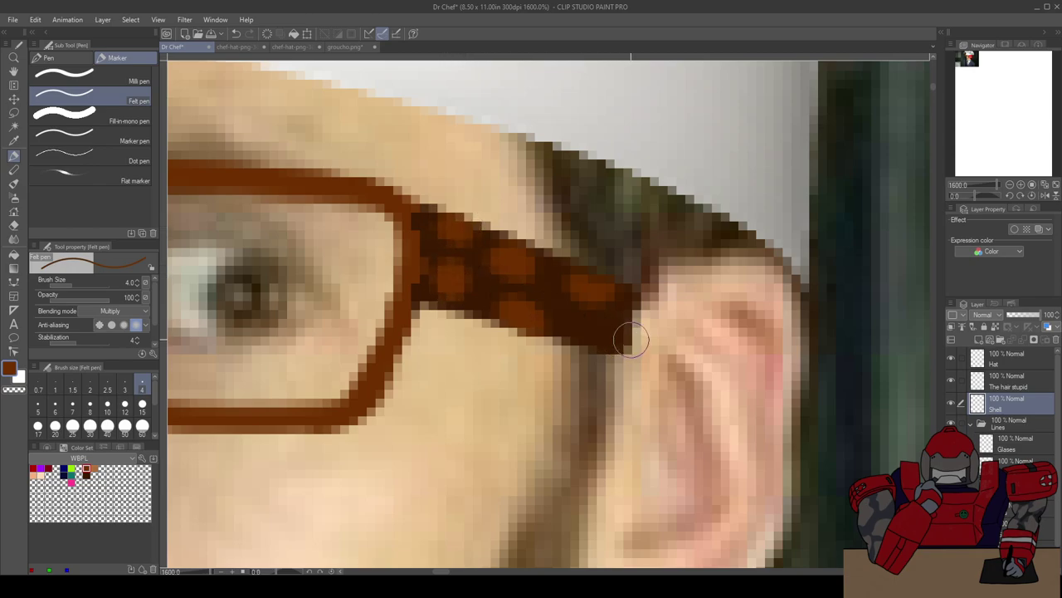
# Step: Undo the two spots nearest the hinge, repaint reddish-brown spots at both ends of the temple arm, and undo the last spot
pyautogui.hotkey('ctrl', 'z')
pyautogui.hotkey('ctrl', 'z')
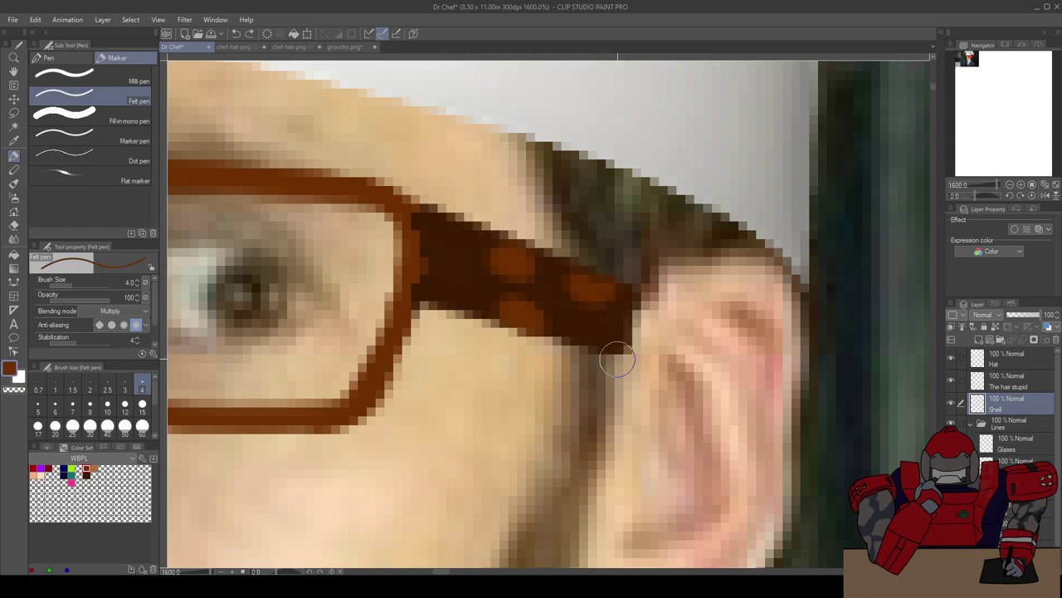
pyautogui.scroll(-5, 606, 335)
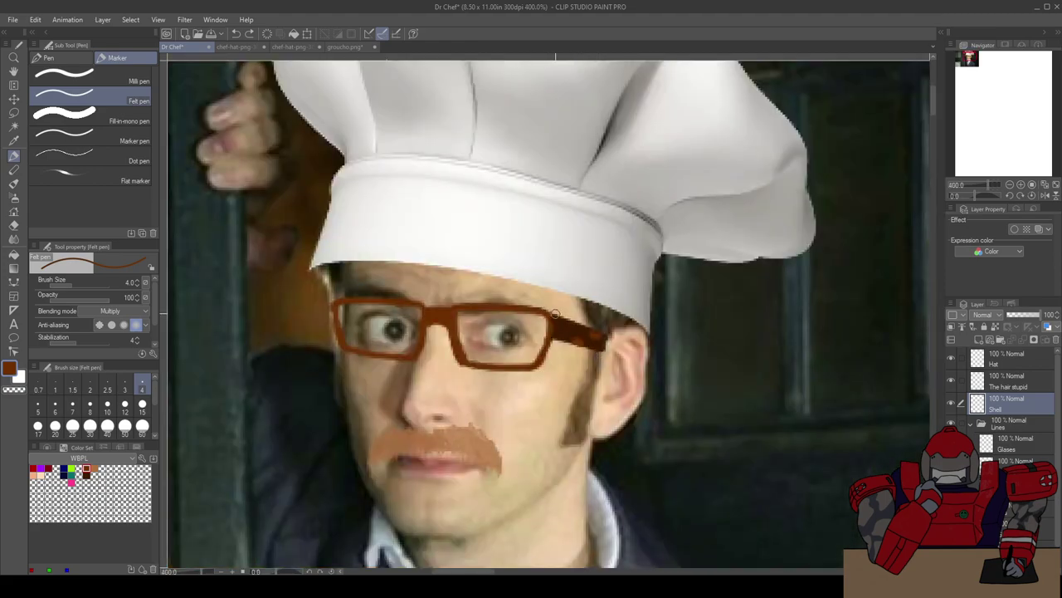
pyautogui.scroll(2, 554, 314)
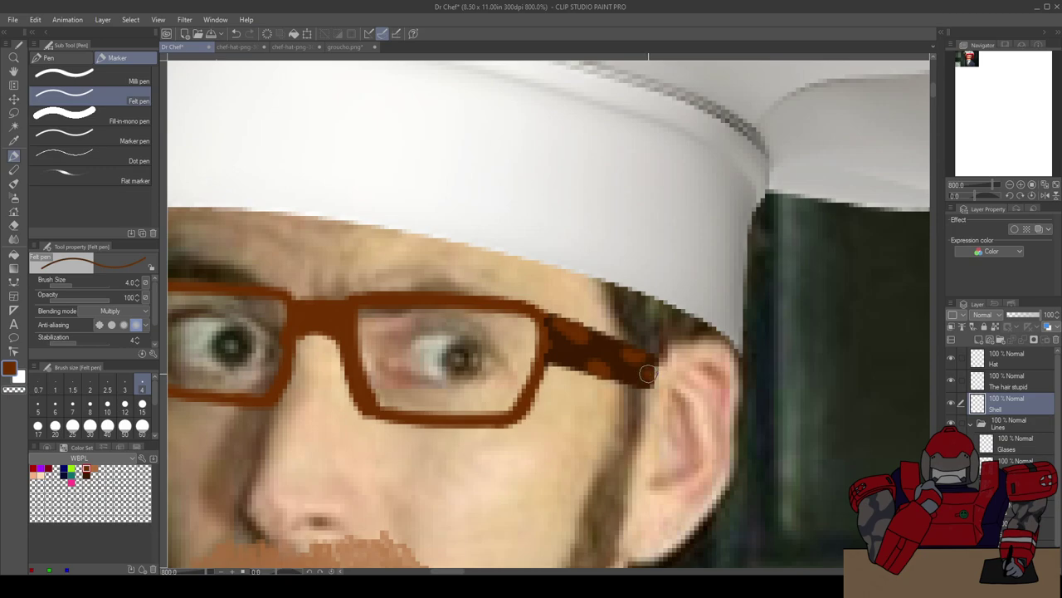
pyautogui.scroll(-4, 618, 432)
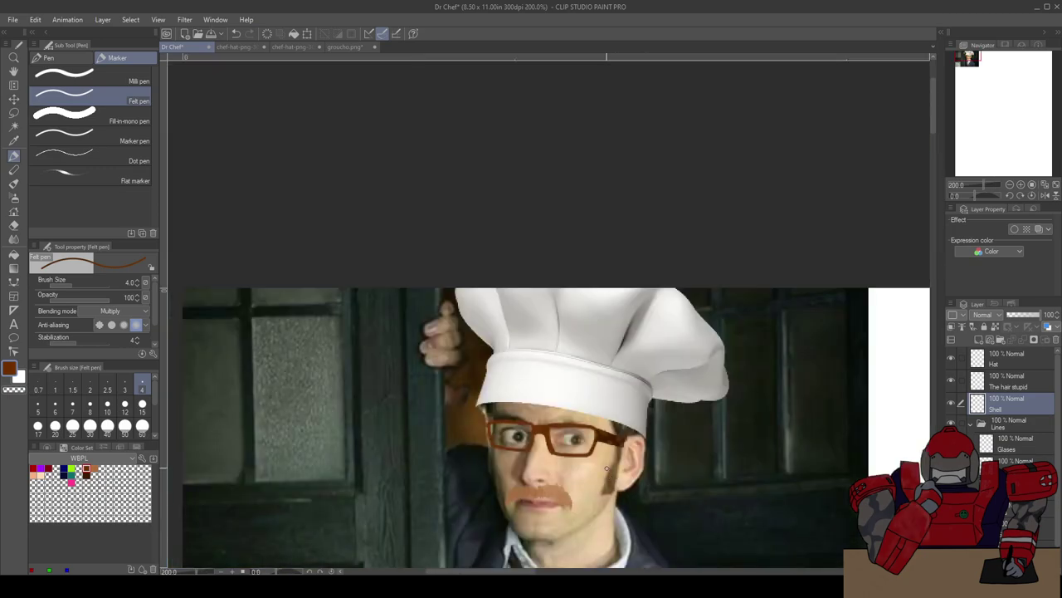
pyautogui.scroll(6, 605, 468)
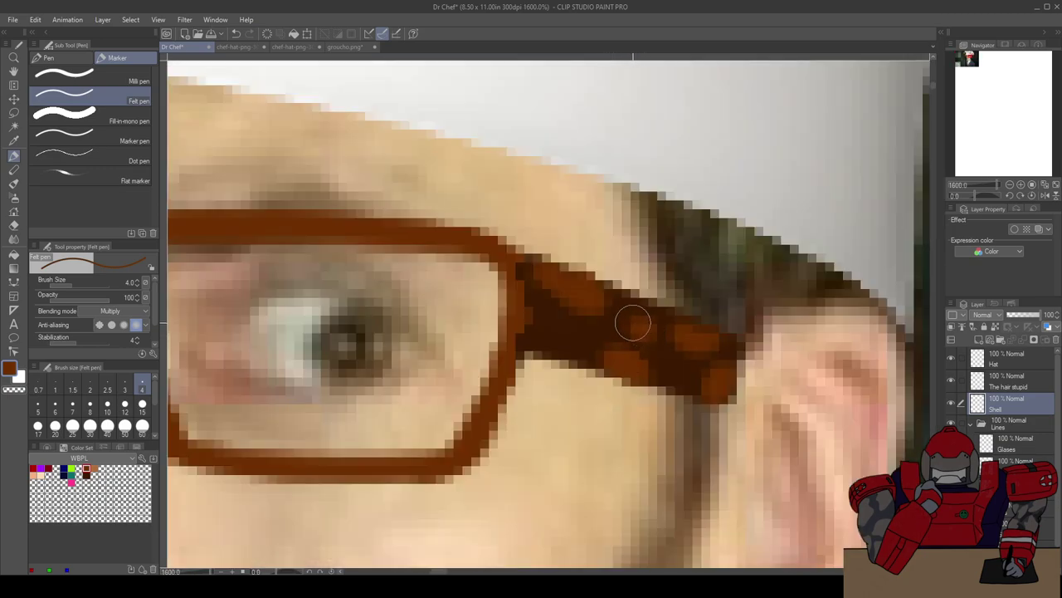
pyautogui.hotkey('ctrl', 'z')
# Step: Paint light brown spots in the dark gaps between the reddish-brown spots on the temple arm
pyautogui.click(94, 468)
pyautogui.moveTo(559, 333)
pyautogui.mouseDown()
pyautogui.moveTo(585, 328)
pyautogui.moveTo(564, 332)
pyautogui.moveTo(572, 320)
pyautogui.mouseUp()
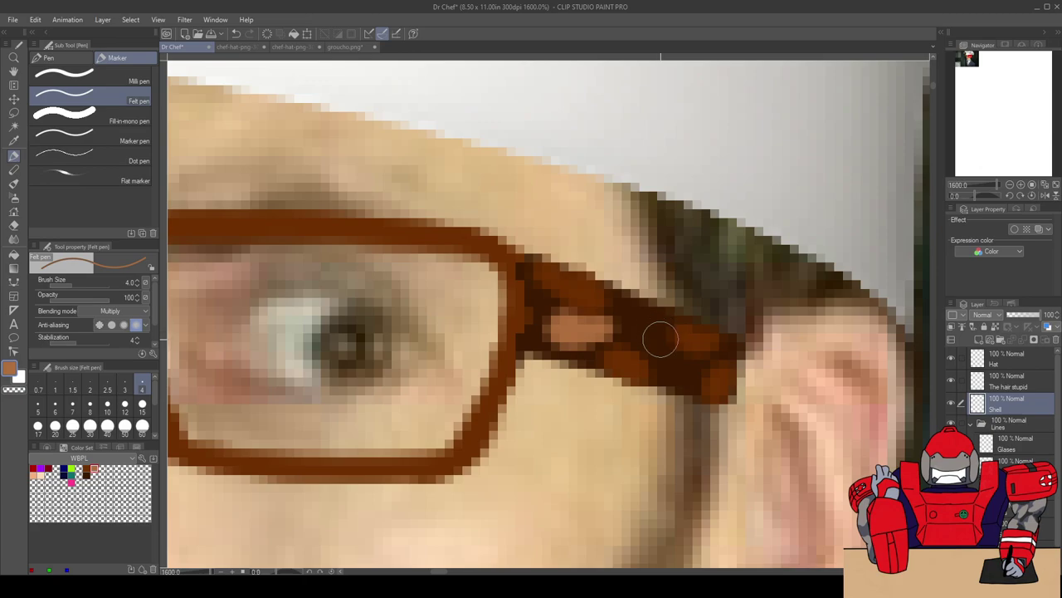
pyautogui.moveTo(649, 334)
pyautogui.mouseDown()
pyautogui.moveTo(647, 319)
pyautogui.moveTo(656, 332)
pyautogui.mouseUp()
pyautogui.moveTo(675, 379); pyautogui.dragTo(681, 382)
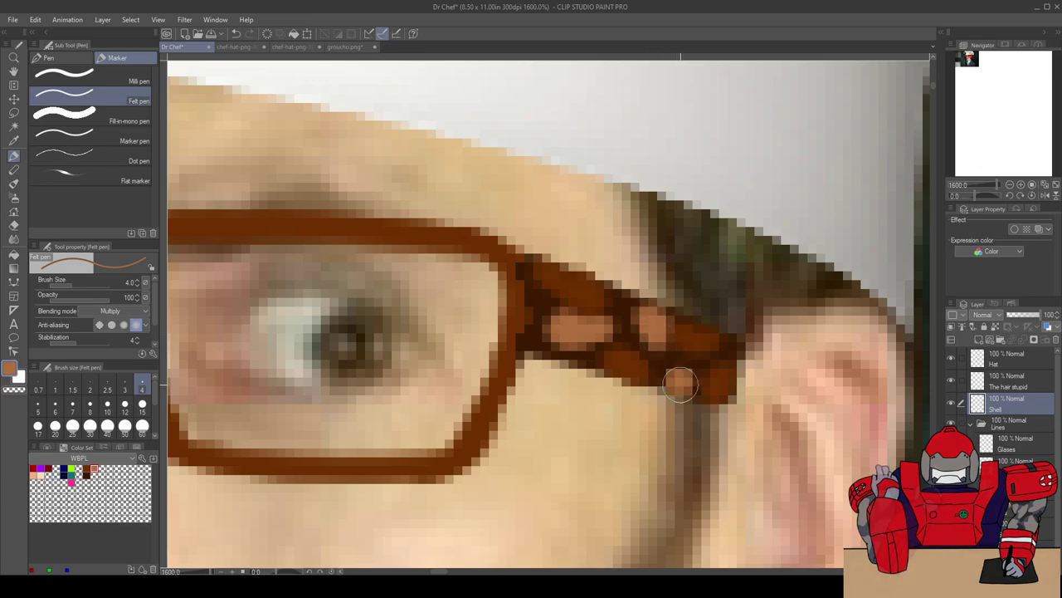
# Step: Compare the temple arm's tortoiseshell pattern from a distance and up close
pyautogui.scroll(-3, 417, 426)
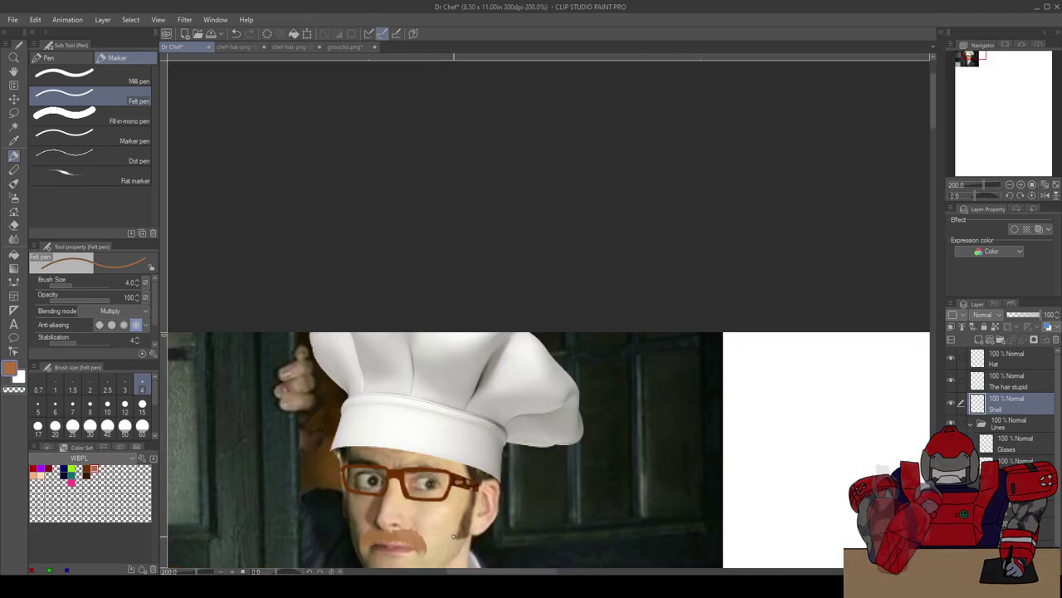
pyautogui.scroll(4, 455, 520)
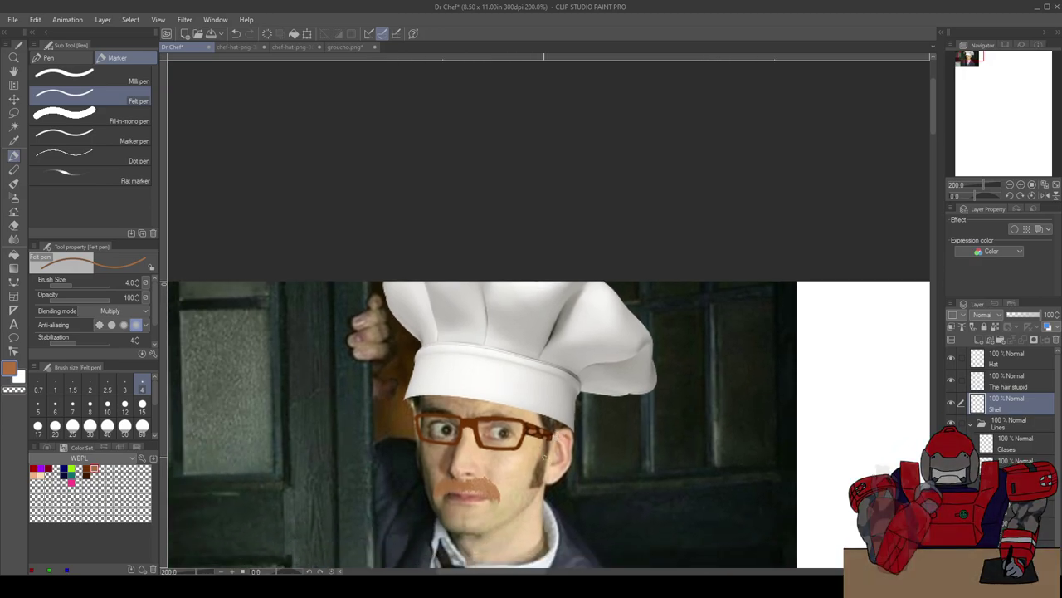
pyautogui.scroll(1, 535, 453)
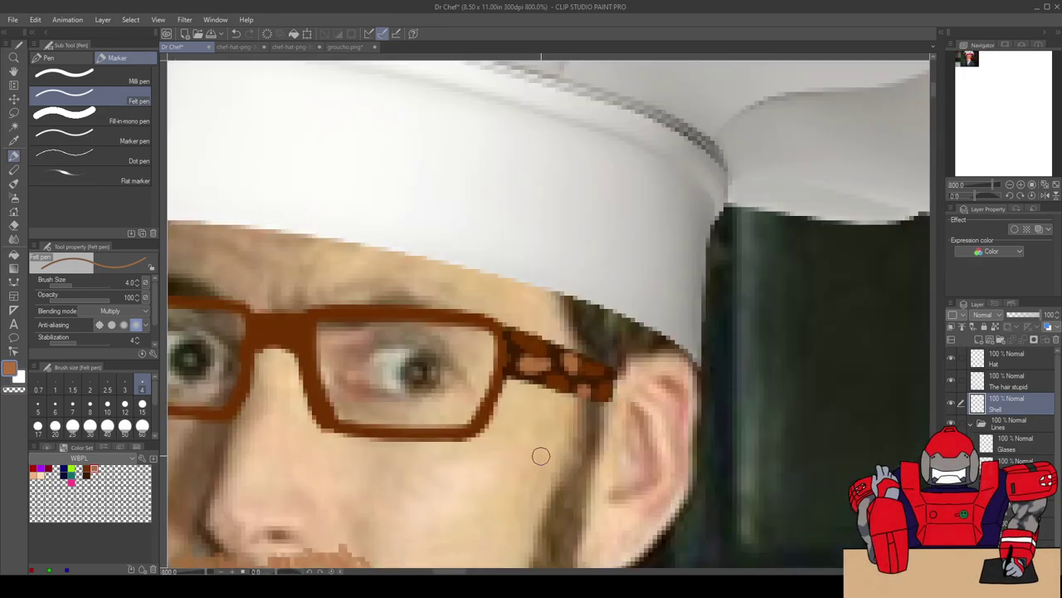
pyautogui.scroll(-1, 507, 432)
pyautogui.scroll(1, 503, 429)
pyautogui.scroll(-1, 492, 407)
pyautogui.scroll(1, 492, 407)
pyautogui.scroll(-1, 492, 407)
pyautogui.scroll(1, 492, 406)
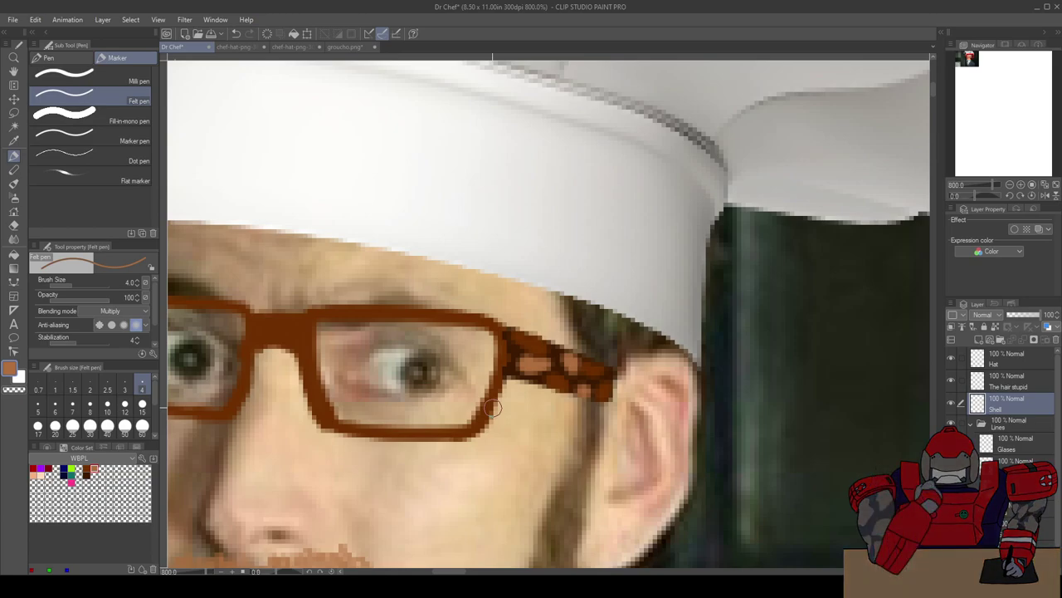
pyautogui.scroll(-1, 492, 407)
pyautogui.scroll(1, 493, 406)
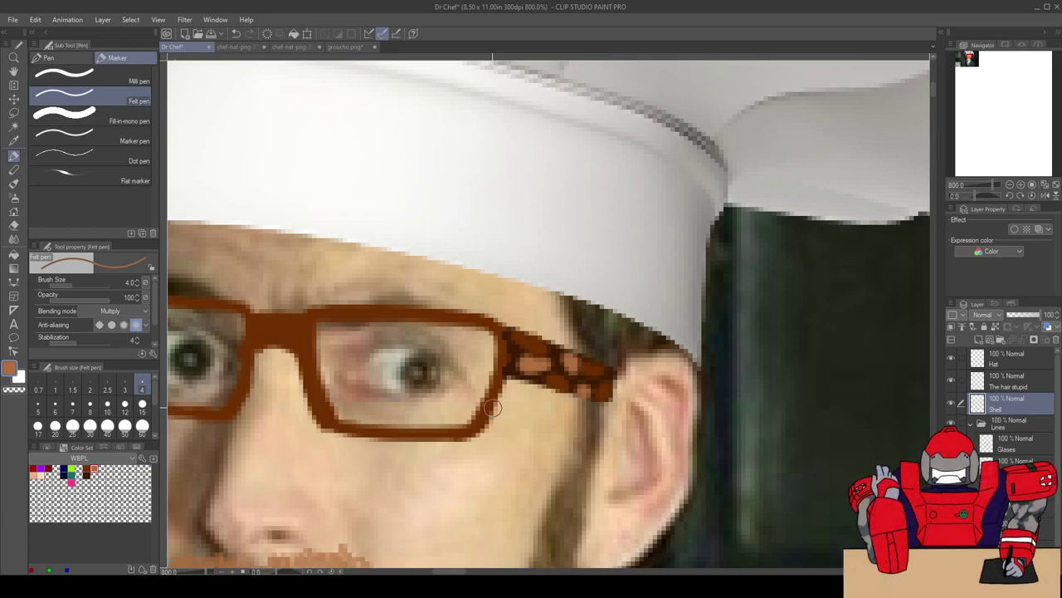
pyautogui.scroll(-1, 492, 406)
pyautogui.scroll(1, 492, 407)
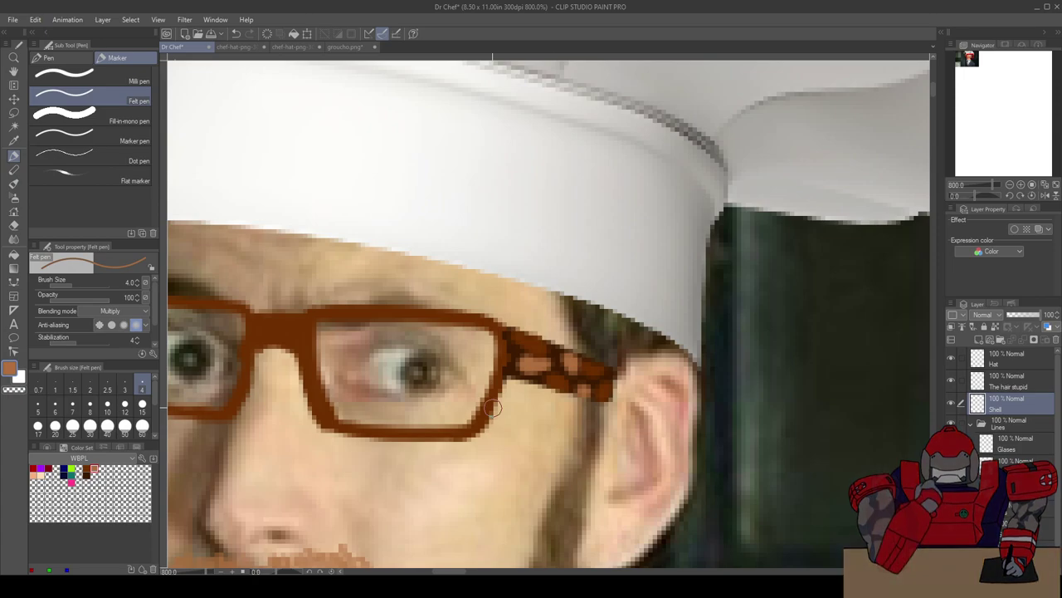
# Step: Paint dark brown spots on the upper outer corner and outer edge of the lens frame beside the temple arm
pyautogui.scroll(1, 535, 300)
pyautogui.moveTo(479, 376); pyautogui.dragTo(612, 303)
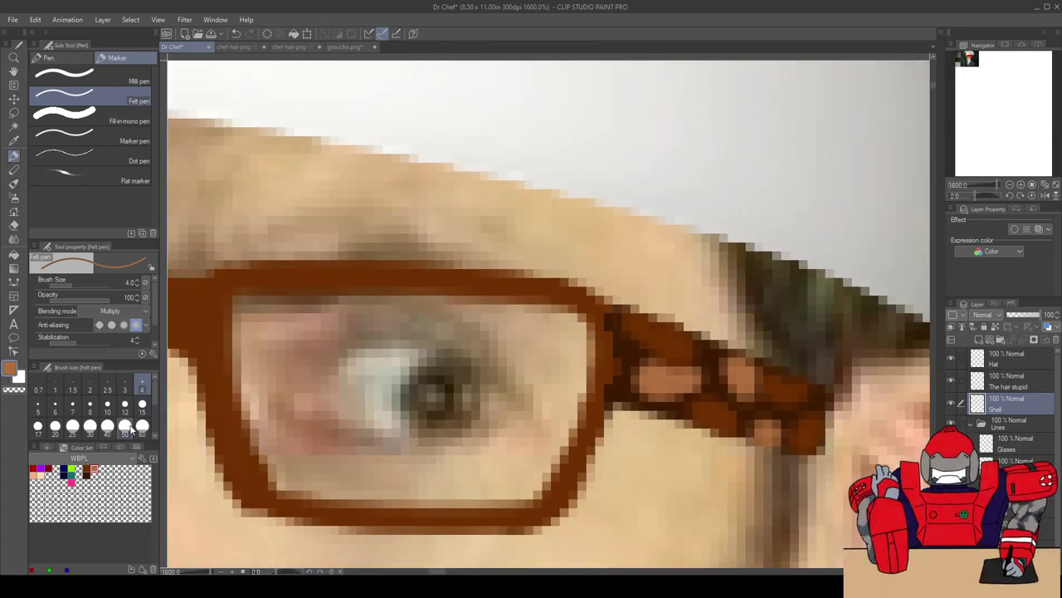
pyautogui.click(87, 474)
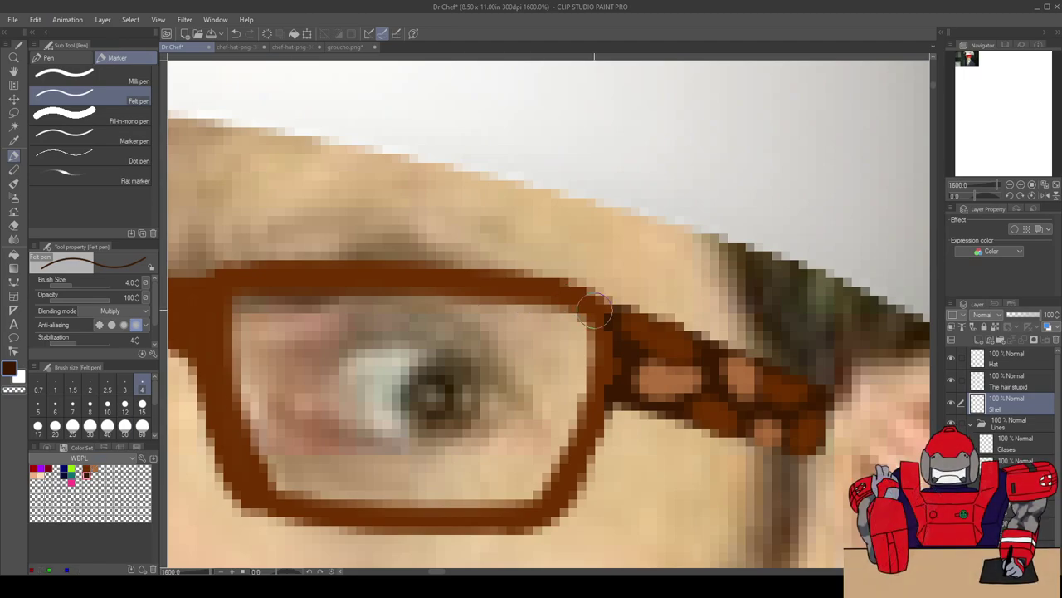
pyautogui.moveTo(586, 300); pyautogui.dragTo(605, 318)
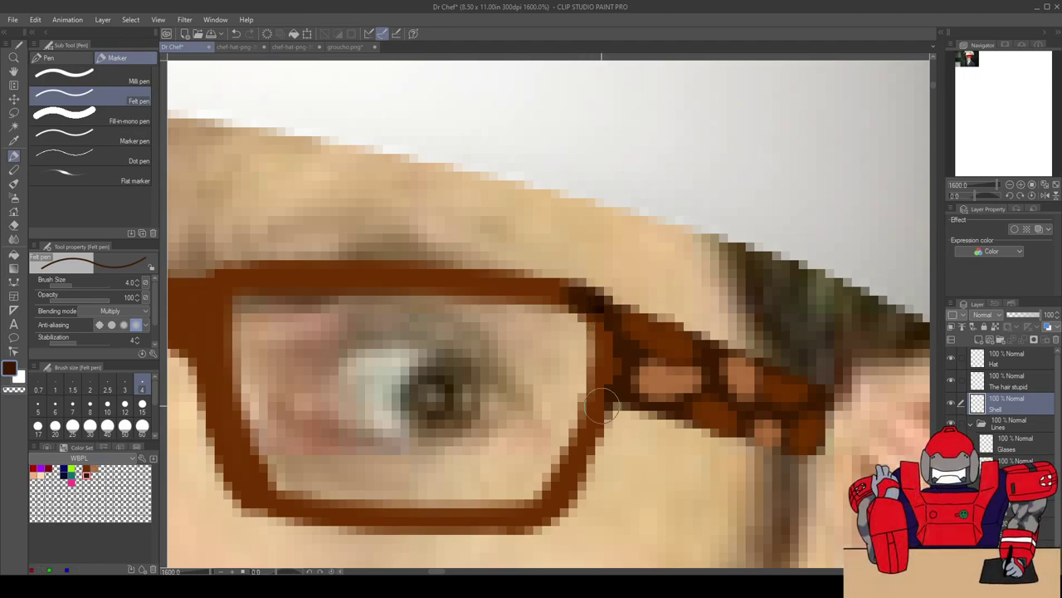
pyautogui.moveTo(596, 412); pyautogui.dragTo(601, 418)
# Step: Try dark brown spots at size 4 on the lower edge of the near lens frame, and undo them
pyautogui.moveTo(513, 534)
pyautogui.mouseDown()
pyautogui.moveTo(517, 526)
pyautogui.moveTo(494, 524)
pyautogui.mouseUp()
pyautogui.hotkey('ctrl', 'z')
pyautogui.click(521, 515)
pyautogui.click(520, 516)
pyautogui.hotkey('ctrl', 'z')
pyautogui.hotkey('ctrl', 'z')
# Step: Reduce the Felt pen size to 3 and paint dark brown spots on the near lens frame's upper, outer and lower edges
pyautogui.click(124, 384)
pyautogui.moveTo(298, 276)
pyautogui.mouseDown()
pyautogui.moveTo(326, 276)
pyautogui.moveTo(285, 279)
pyautogui.mouseUp()
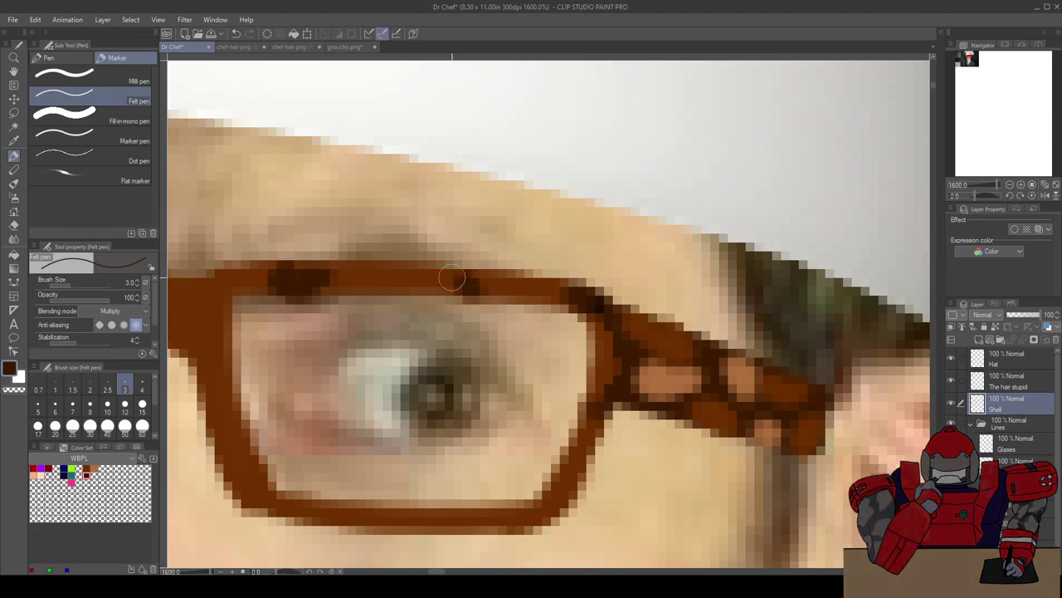
pyautogui.moveTo(412, 278); pyautogui.dragTo(455, 280)
pyautogui.moveTo(572, 450); pyautogui.dragTo(564, 506)
pyautogui.moveTo(391, 510)
pyautogui.mouseDown()
pyautogui.moveTo(417, 519)
pyautogui.moveTo(329, 515)
pyautogui.moveTo(386, 511)
pyautogui.moveTo(350, 503)
pyautogui.moveTo(410, 512)
pyautogui.mouseUp()
# Step: Add dark brown spots to the near lens frame's inner edge and across the bridge of the glasses
pyautogui.scroll(-2, 392, 391)
pyautogui.scroll(2, 410, 415)
pyautogui.moveTo(422, 426)
pyautogui.mouseDown()
pyautogui.moveTo(391, 381)
pyautogui.moveTo(402, 444)
pyautogui.moveTo(389, 405)
pyautogui.mouseUp()
pyautogui.moveTo(382, 246)
pyautogui.mouseDown()
pyautogui.moveTo(349, 248)
pyautogui.moveTo(353, 256)
pyautogui.moveTo(398, 252)
pyautogui.moveTo(373, 268)
pyautogui.mouseUp()
pyautogui.moveTo(305, 293); pyautogui.dragTo(267, 282)
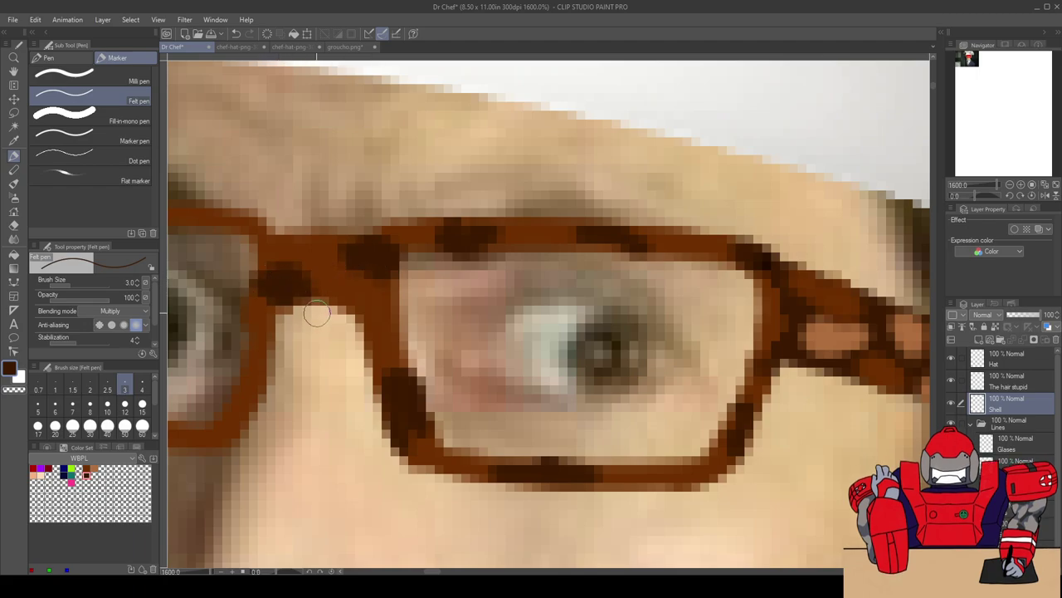
pyautogui.scroll(-2, 307, 297)
pyautogui.moveTo(316, 298)
pyautogui.mouseDown()
pyautogui.moveTo(430, 348)
pyautogui.moveTo(448, 415)
pyautogui.moveTo(452, 387)
pyautogui.mouseUp()
# Step: Paint dark brown spots all around the far lens frame, covering its upper, inner, lower and outer edges
pyautogui.scroll(2, 447, 330)
pyautogui.moveTo(320, 290)
pyautogui.mouseDown()
pyautogui.moveTo(298, 276)
pyautogui.moveTo(312, 280)
pyautogui.moveTo(269, 287)
pyautogui.moveTo(485, 255)
pyautogui.mouseUp()
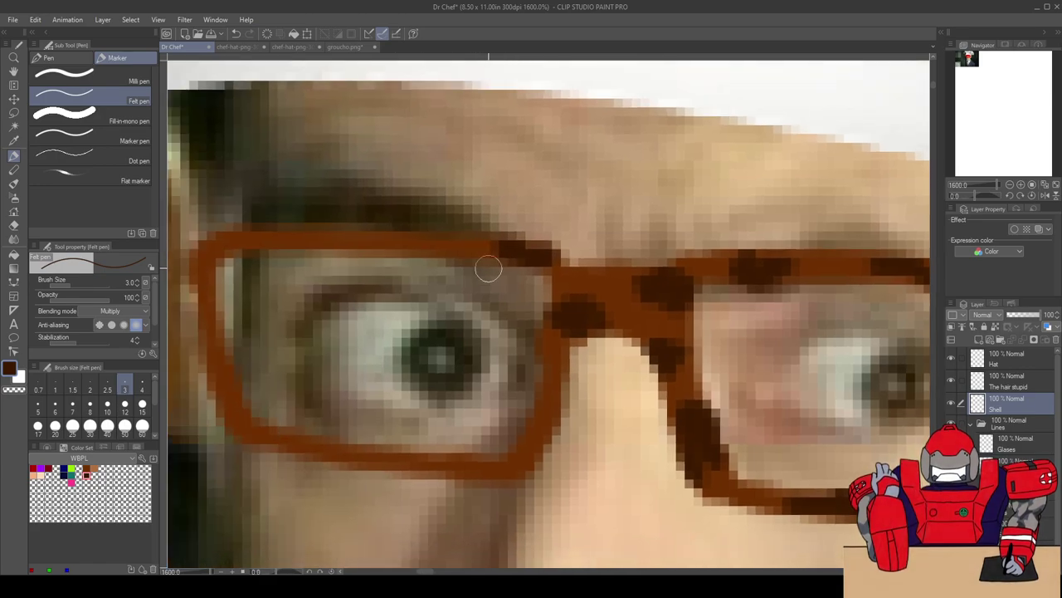
pyautogui.moveTo(524, 435)
pyautogui.mouseDown()
pyautogui.moveTo(531, 443)
pyautogui.moveTo(537, 415)
pyautogui.moveTo(536, 423)
pyautogui.mouseUp()
pyautogui.moveTo(493, 468)
pyautogui.mouseDown()
pyautogui.moveTo(465, 472)
pyautogui.moveTo(510, 478)
pyautogui.mouseUp()
pyautogui.moveTo(303, 438); pyautogui.dragTo(326, 452)
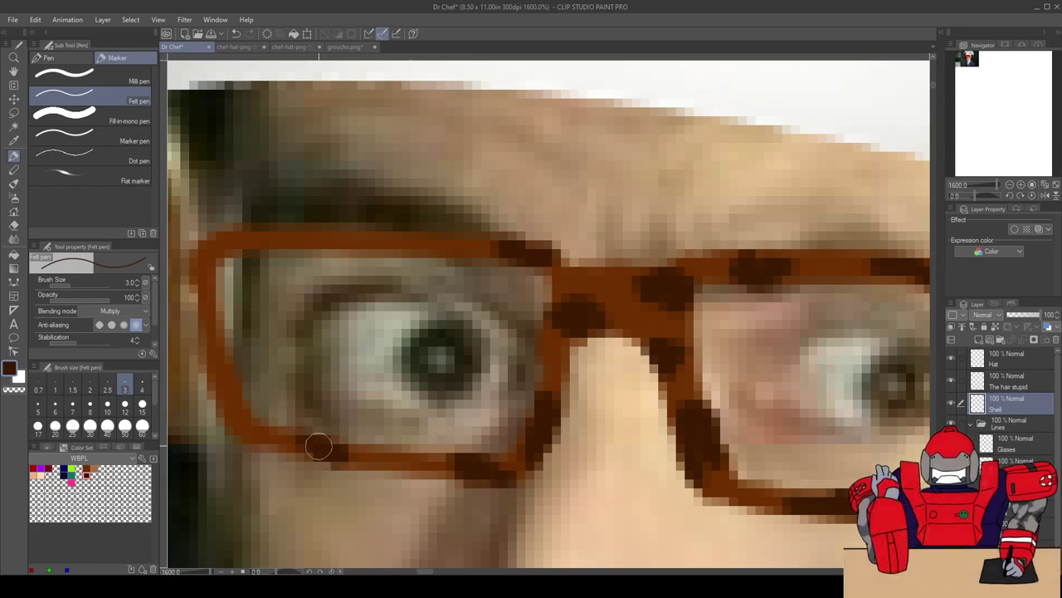
pyautogui.moveTo(384, 242)
pyautogui.mouseDown()
pyautogui.moveTo(367, 238)
pyautogui.moveTo(404, 244)
pyautogui.mouseUp()
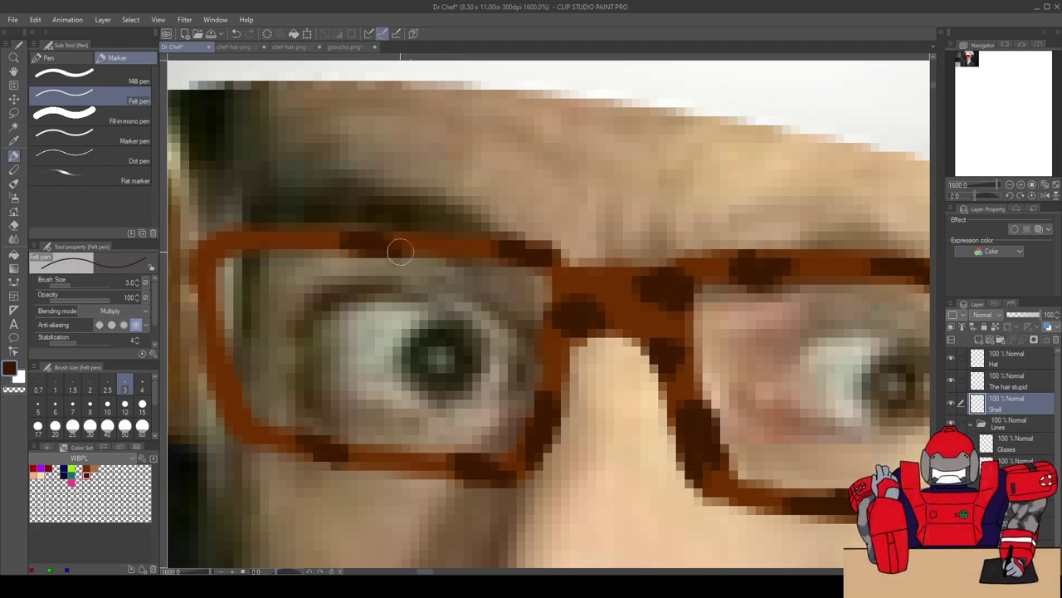
pyautogui.moveTo(266, 232)
pyautogui.mouseDown()
pyautogui.moveTo(251, 244)
pyautogui.moveTo(475, 197)
pyautogui.mouseUp()
pyautogui.moveTo(409, 240)
pyautogui.mouseDown()
pyautogui.moveTo(417, 264)
pyautogui.moveTo(404, 243)
pyautogui.mouseUp()
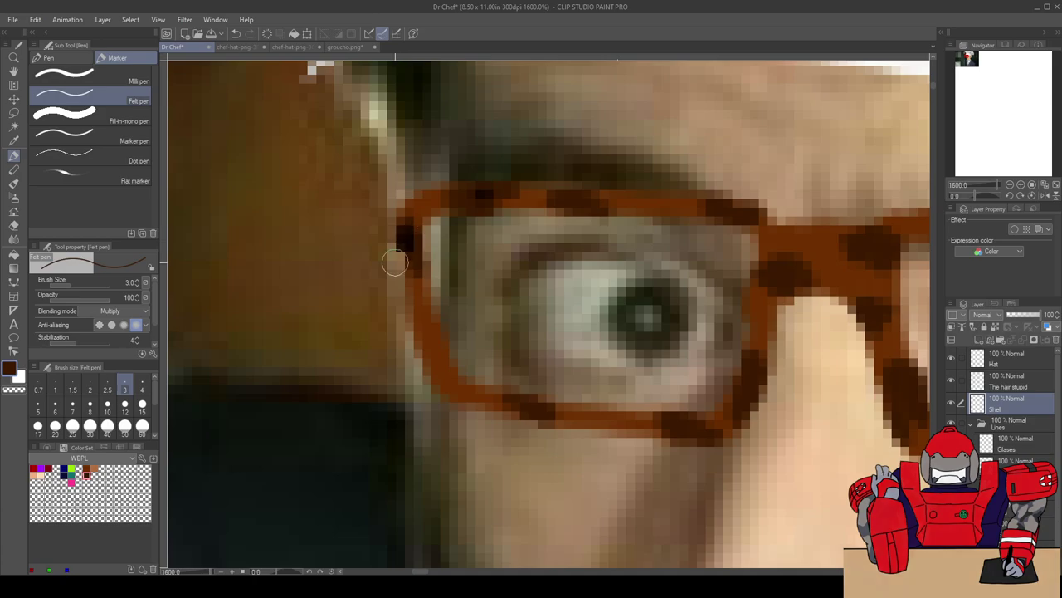
pyautogui.moveTo(417, 322); pyautogui.dragTo(449, 362)
# Step: Darken the spots on the far lens frame and the bridge with a second pass of dark brown
pyautogui.scroll(-4, 496, 462)
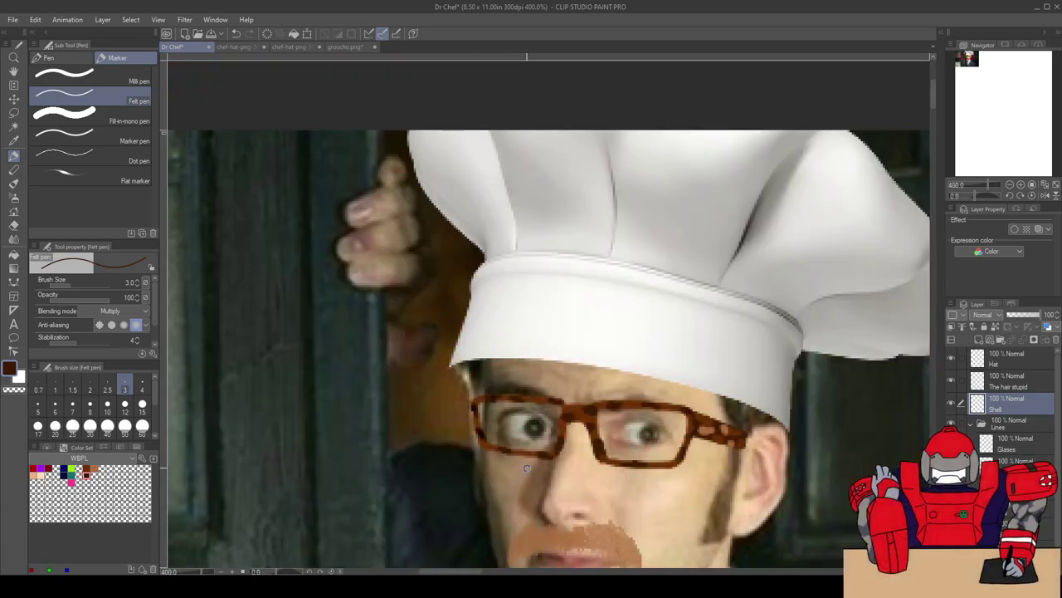
pyautogui.scroll(4, 526, 453)
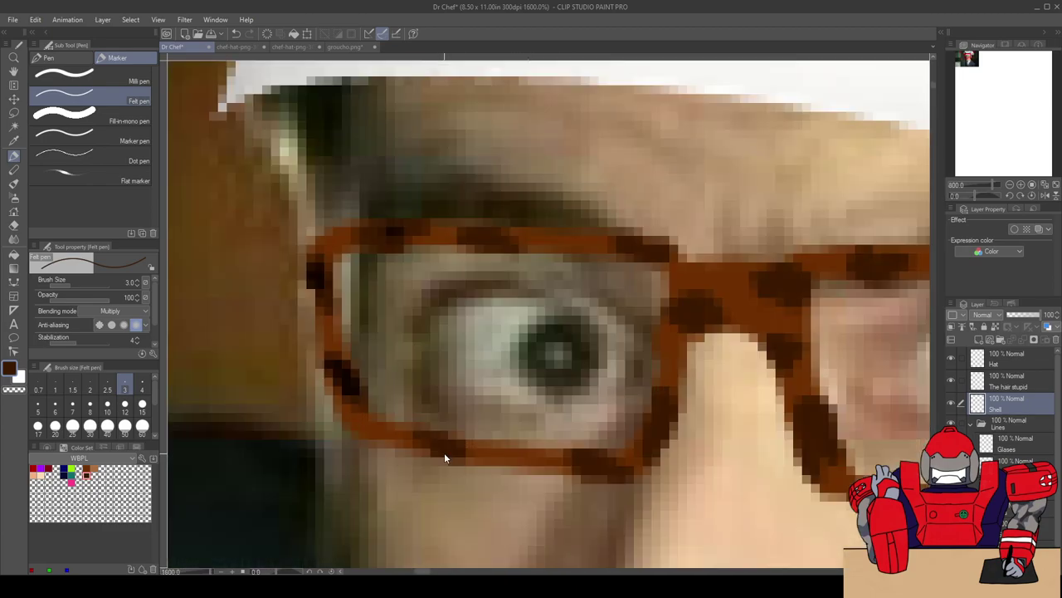
pyautogui.moveTo(426, 437); pyautogui.dragTo(455, 457)
pyautogui.moveTo(578, 470)
pyautogui.mouseDown()
pyautogui.moveTo(603, 472)
pyautogui.moveTo(583, 458)
pyautogui.moveTo(648, 452)
pyautogui.moveTo(664, 413)
pyautogui.mouseUp()
pyautogui.click(696, 314)
pyautogui.click(711, 308)
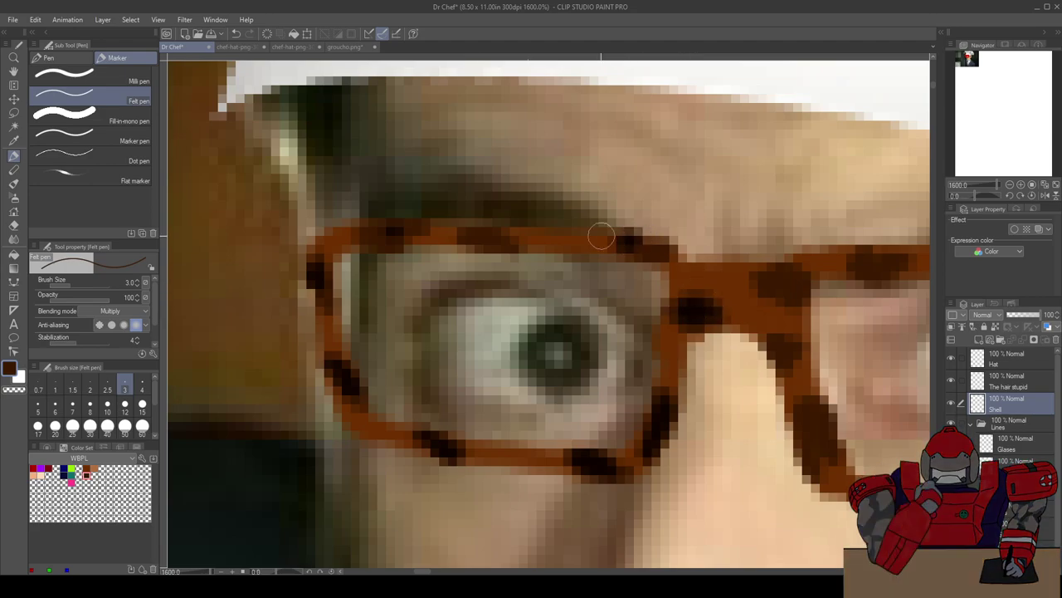
pyautogui.scroll(-4, 614, 239)
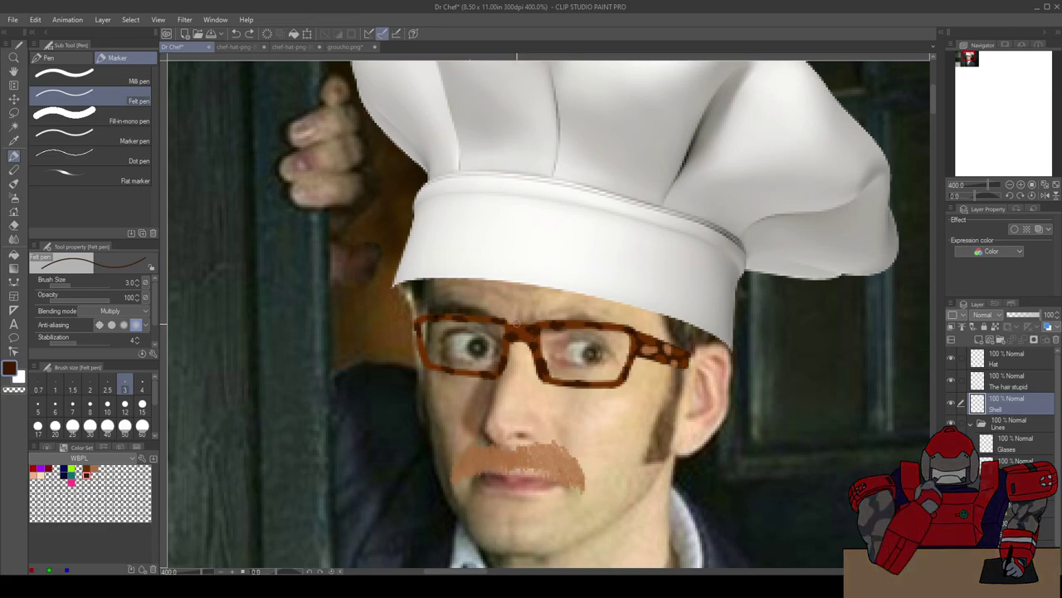
# Step: Paint light brown spots with the Felt pen on the glasses' bridge and around the far lens frame
pyautogui.scroll(2, 428, 349)
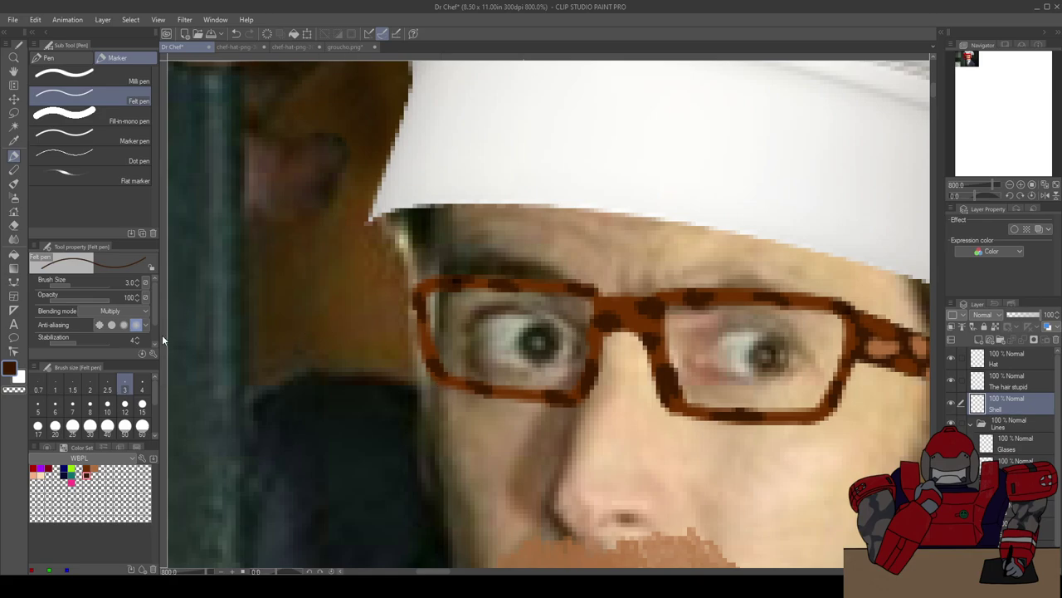
pyautogui.click(97, 470)
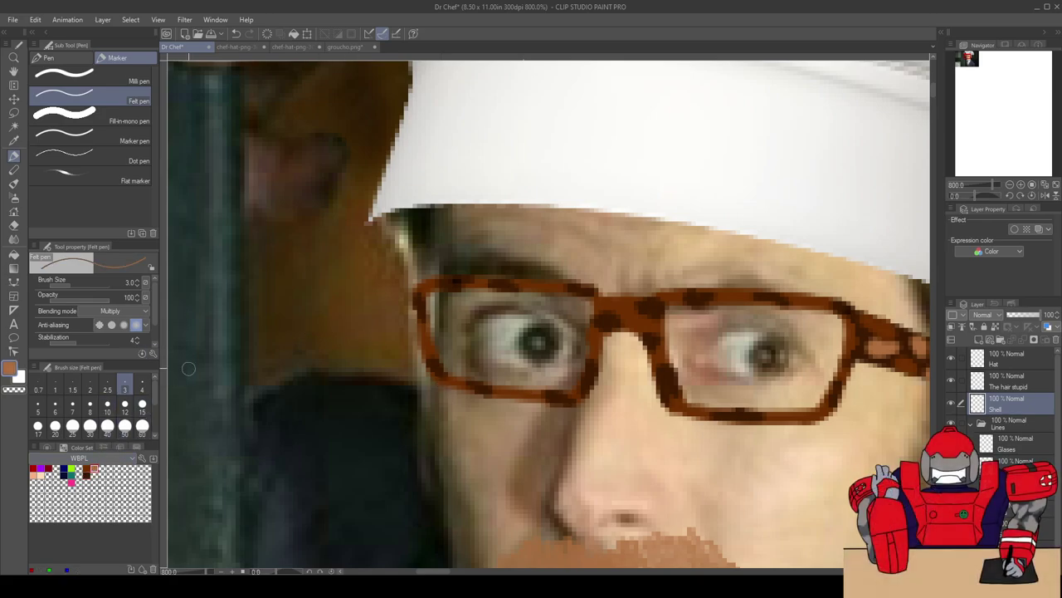
pyautogui.scroll(2, 597, 319)
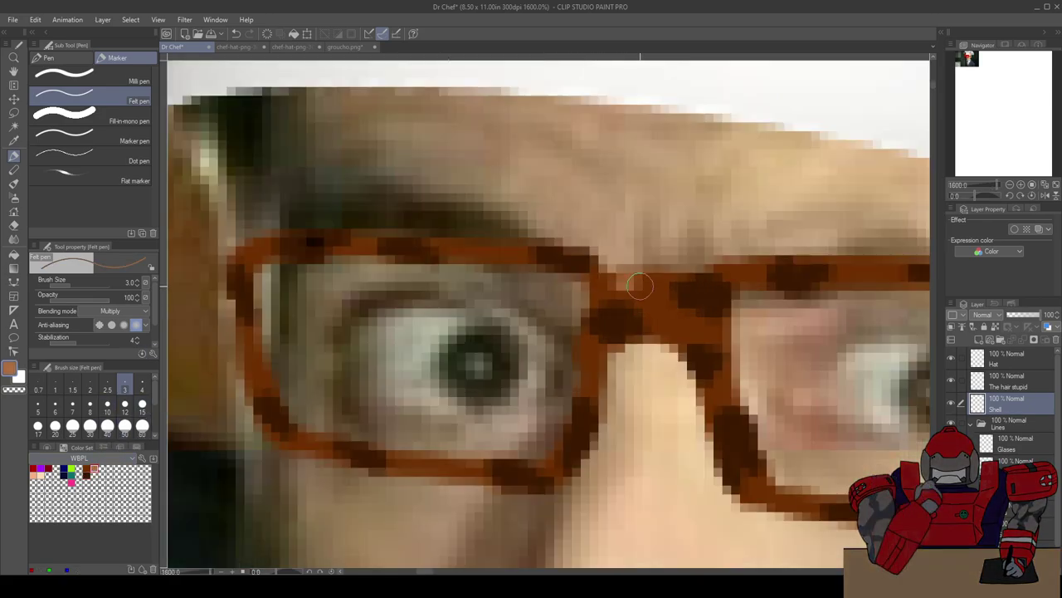
pyautogui.moveTo(648, 281); pyautogui.dragTo(607, 284)
pyautogui.moveTo(594, 375)
pyautogui.mouseDown()
pyautogui.moveTo(589, 355)
pyautogui.moveTo(587, 374)
pyautogui.mouseUp()
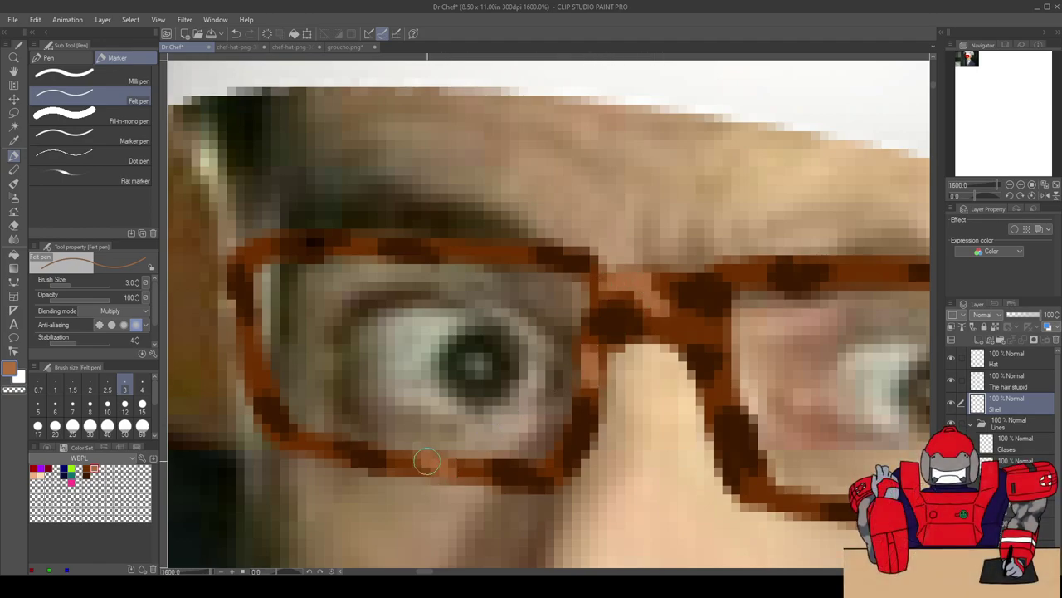
pyautogui.moveTo(466, 250); pyautogui.dragTo(498, 247)
pyautogui.moveTo(286, 258)
pyautogui.mouseDown()
pyautogui.moveTo(250, 262)
pyautogui.moveTo(262, 244)
pyautogui.moveTo(237, 280)
pyautogui.mouseUp()
pyautogui.moveTo(361, 350); pyautogui.dragTo(249, 260)
# Step: Add light brown spots along the near lens frame's lower and upper edges and save the drawing
pyautogui.moveTo(675, 414)
pyautogui.mouseDown()
pyautogui.moveTo(659, 393)
pyautogui.moveTo(654, 405)
pyautogui.mouseUp()
pyautogui.scroll(-6, 653, 404)
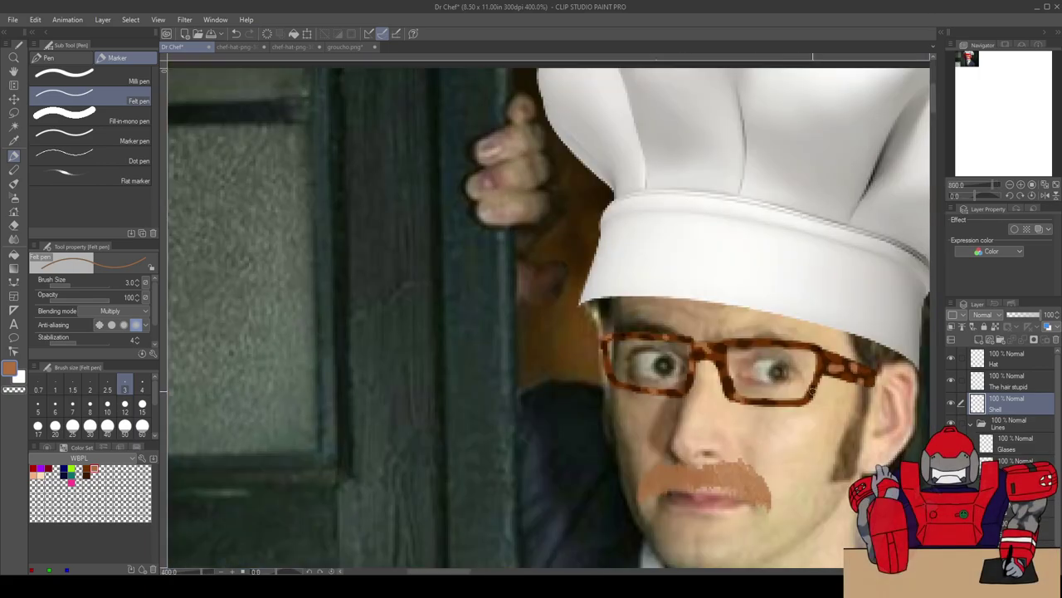
pyautogui.scroll(4, 796, 348)
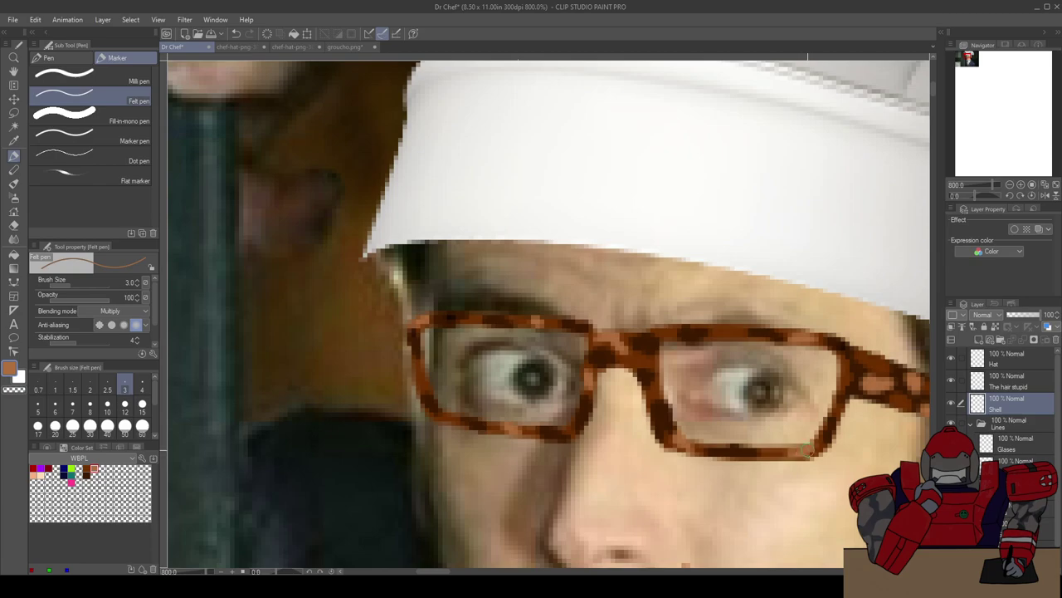
pyautogui.scroll(-3, 836, 384)
pyautogui.scroll(3, 797, 382)
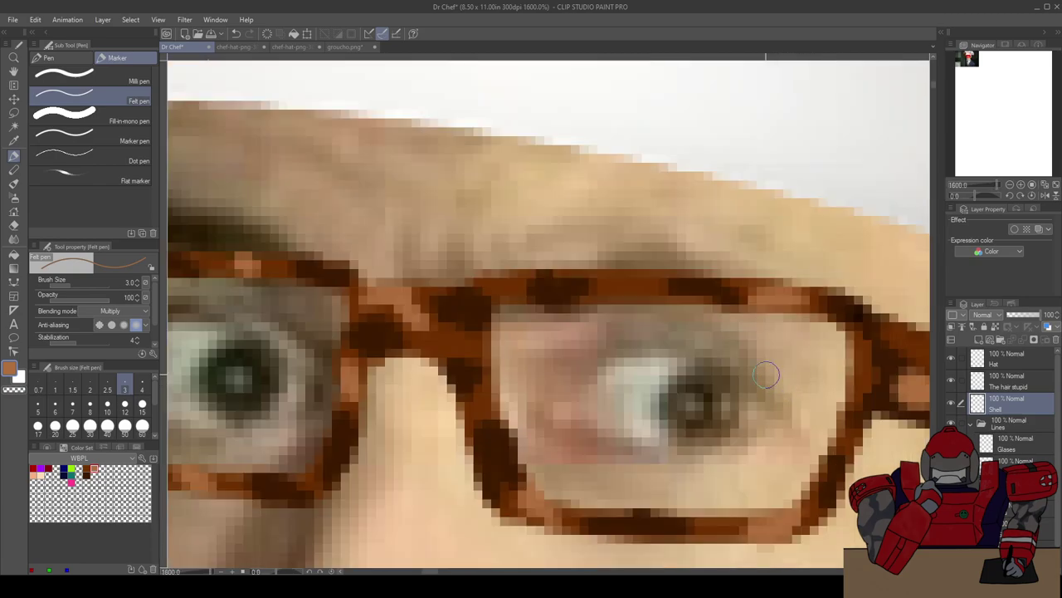
pyautogui.scroll(-5, 771, 379)
pyautogui.scroll(2, 701, 342)
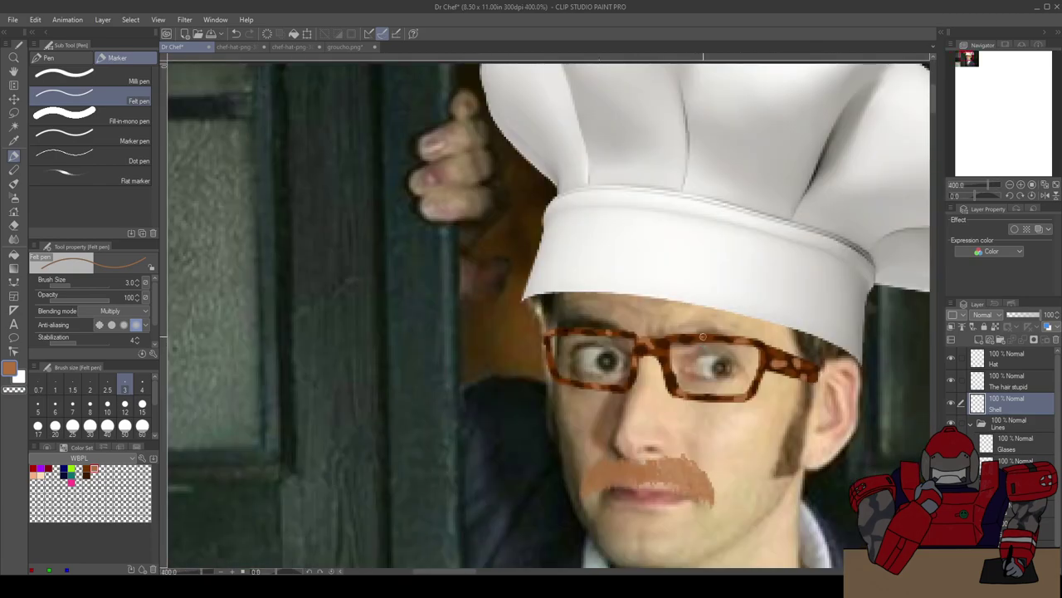
pyautogui.scroll(-2, 697, 378)
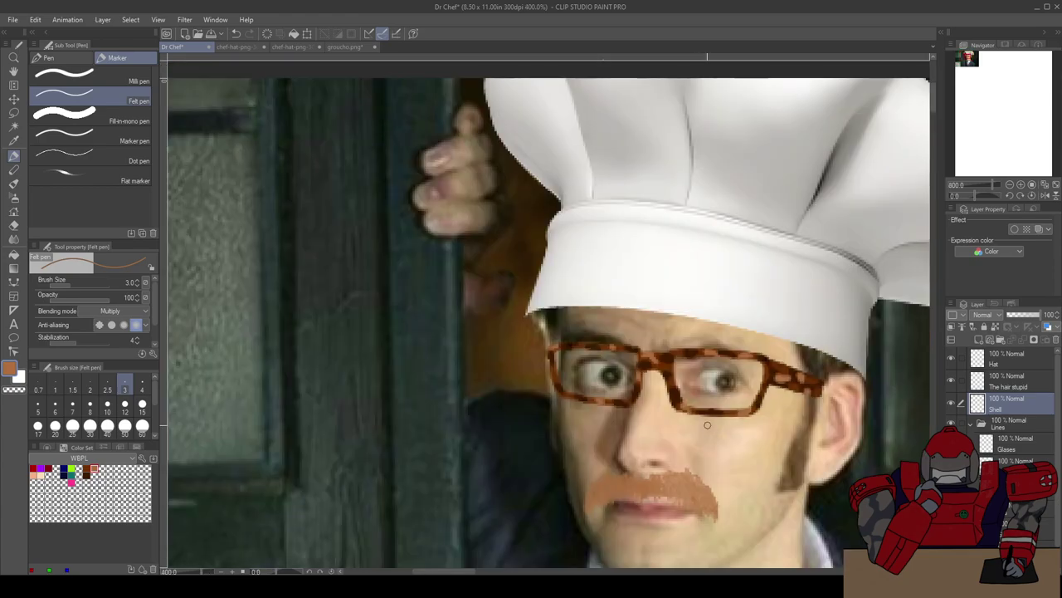
pyautogui.scroll(4, 693, 411)
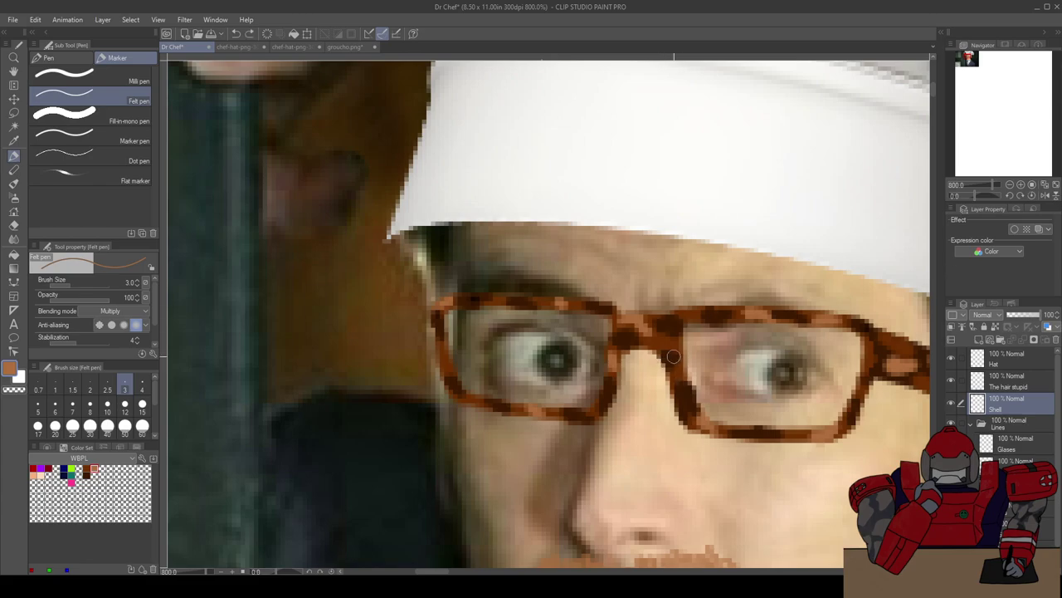
pyautogui.scroll(-4, 674, 375)
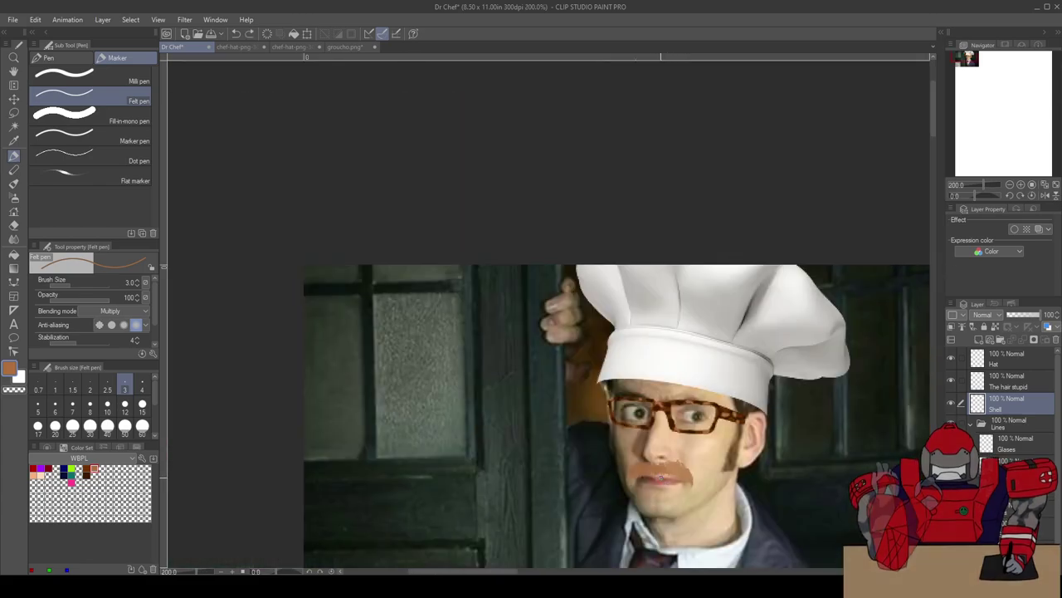
pyautogui.moveTo(661, 504); pyautogui.dragTo(500, 370)
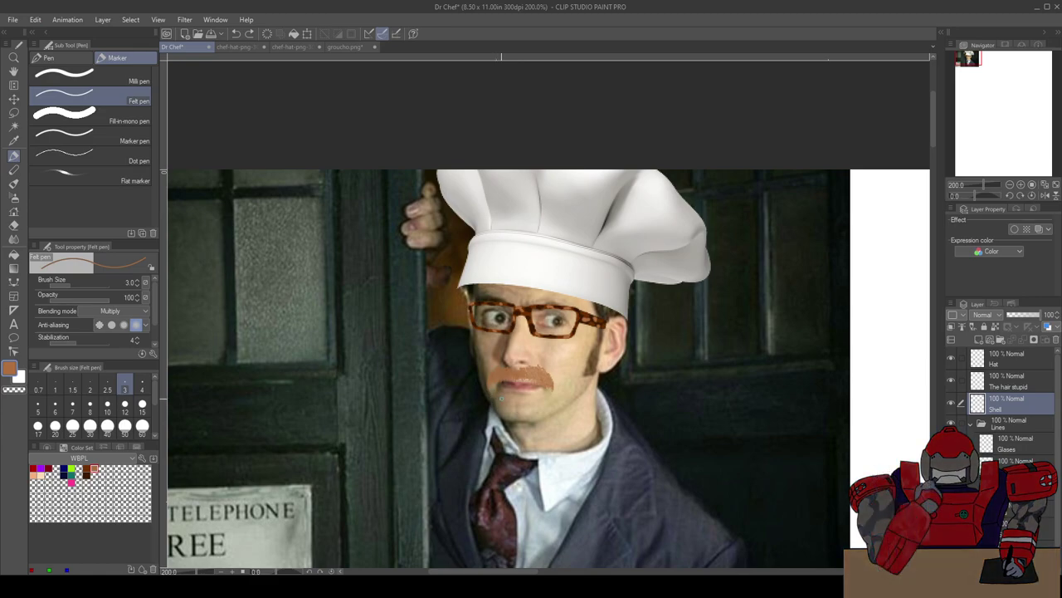
pyautogui.hotkey('ctrl', 's')
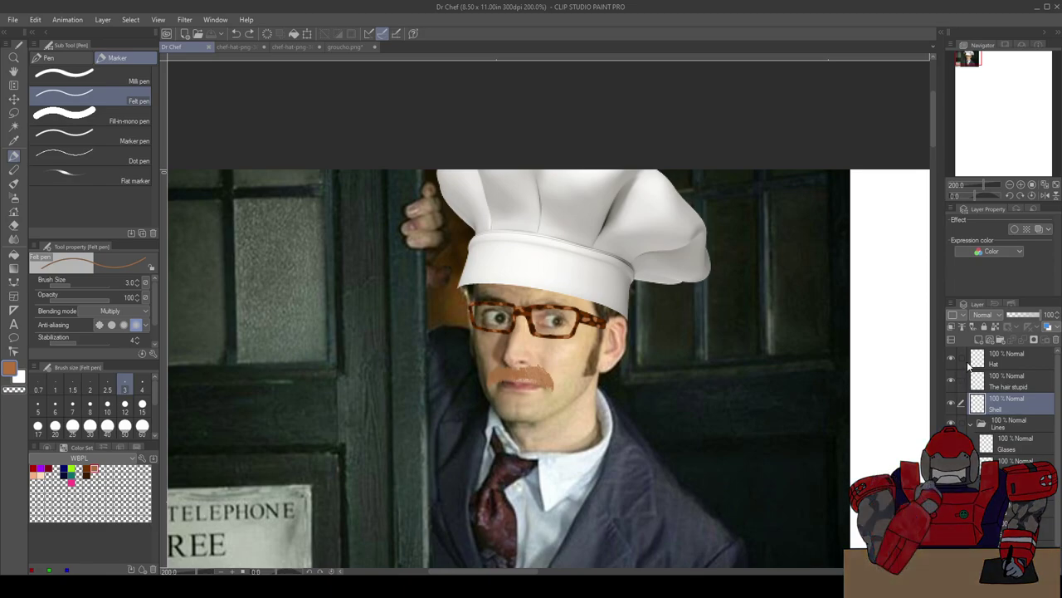
# Step: Create a layer folder at the top of the layer stack and name it "Mostest on top"
pyautogui.click(1000, 340)
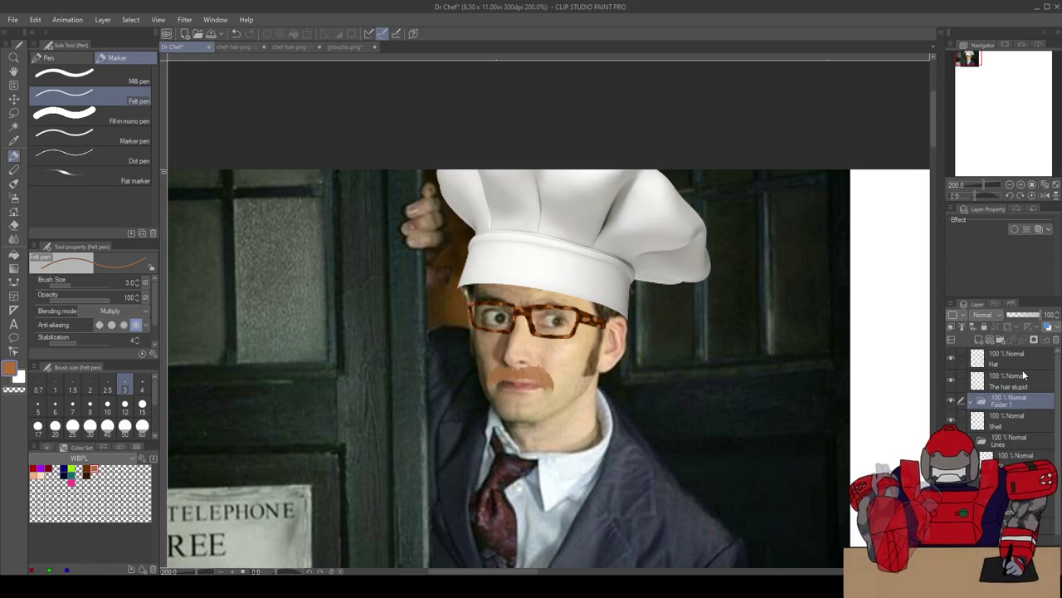
pyautogui.moveTo(1006, 389); pyautogui.dragTo(996, 357)
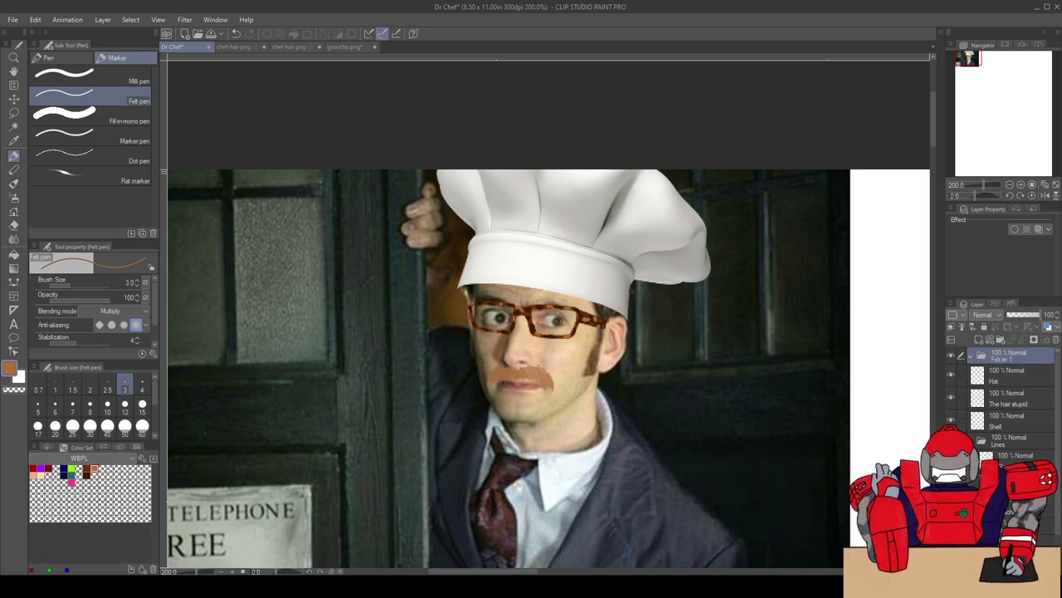
pyautogui.write('Mostest on top')
pyautogui.press('Return')
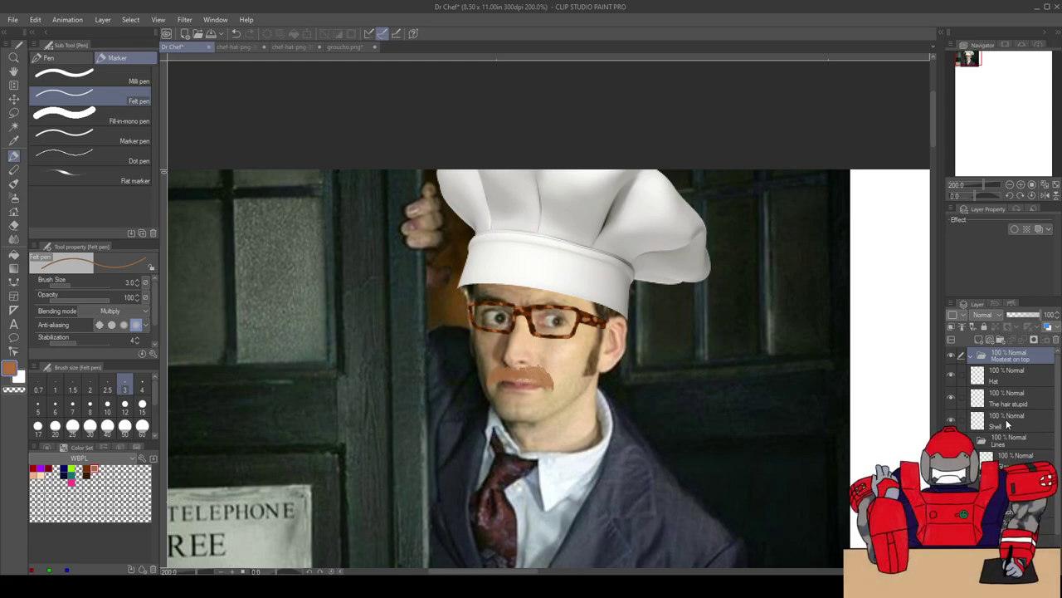
# Step: Move the Hat, The hair stupid and Shell layers into the Mostest on top folder and collapse the layer folders
pyautogui.click(1006, 419)
pyautogui.keyDown('ctrl'); pyautogui.click(1008, 373); pyautogui.keyUp('ctrl')
pyautogui.moveTo(1009, 362); pyautogui.dragTo(1007, 363)
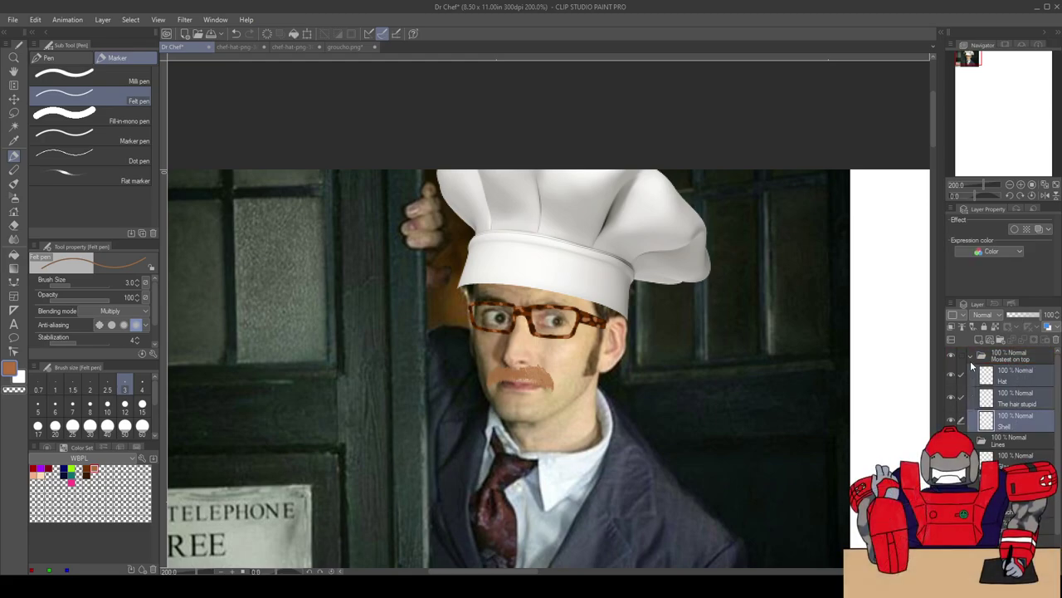
pyautogui.click(975, 356)
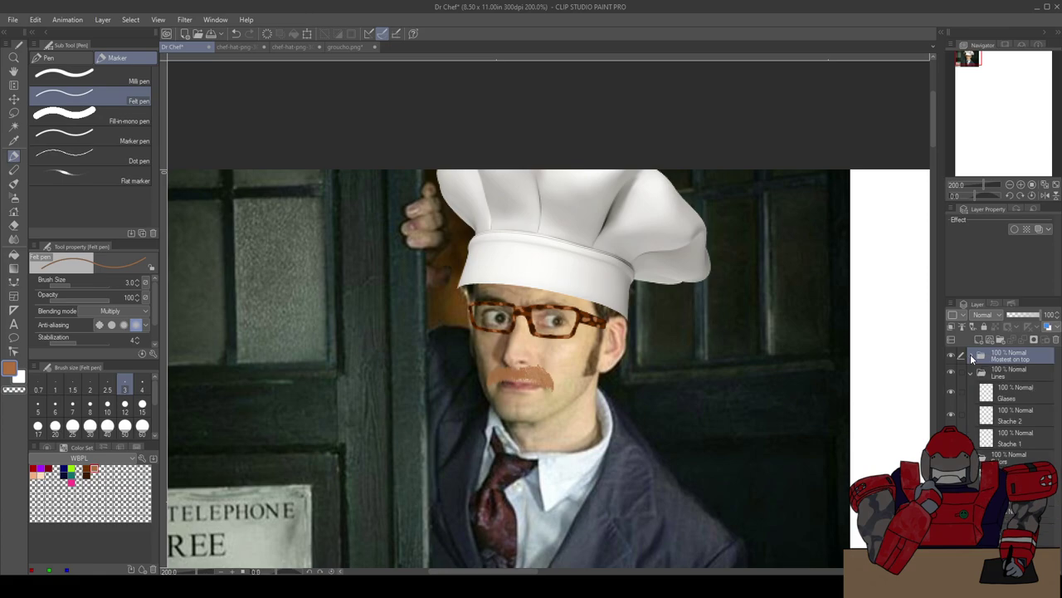
pyautogui.click(953, 356)
pyautogui.click(952, 356)
pyautogui.click(971, 374)
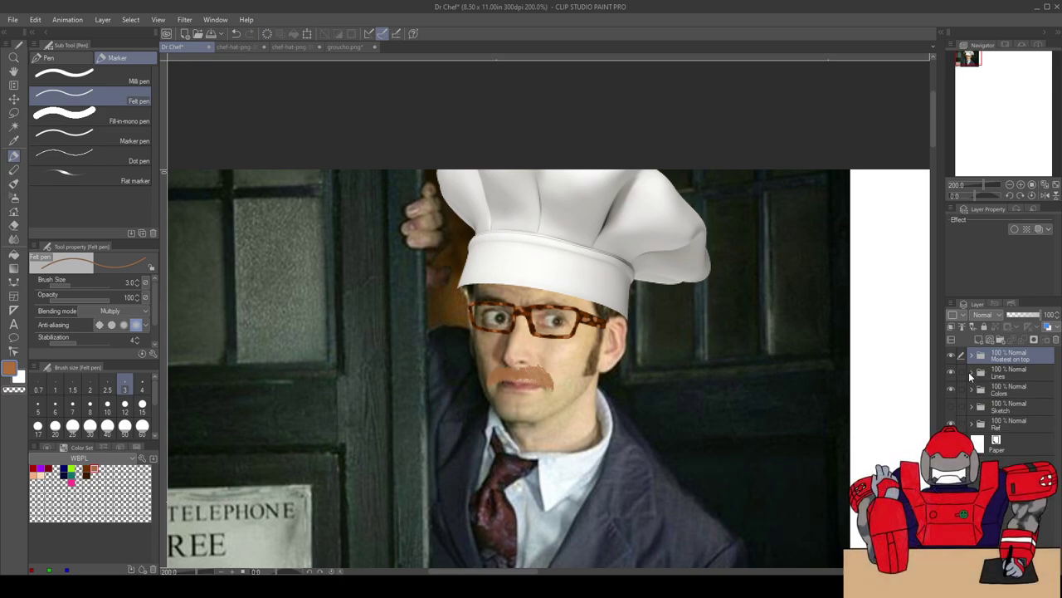
pyautogui.hotkey('ctrl', '-')
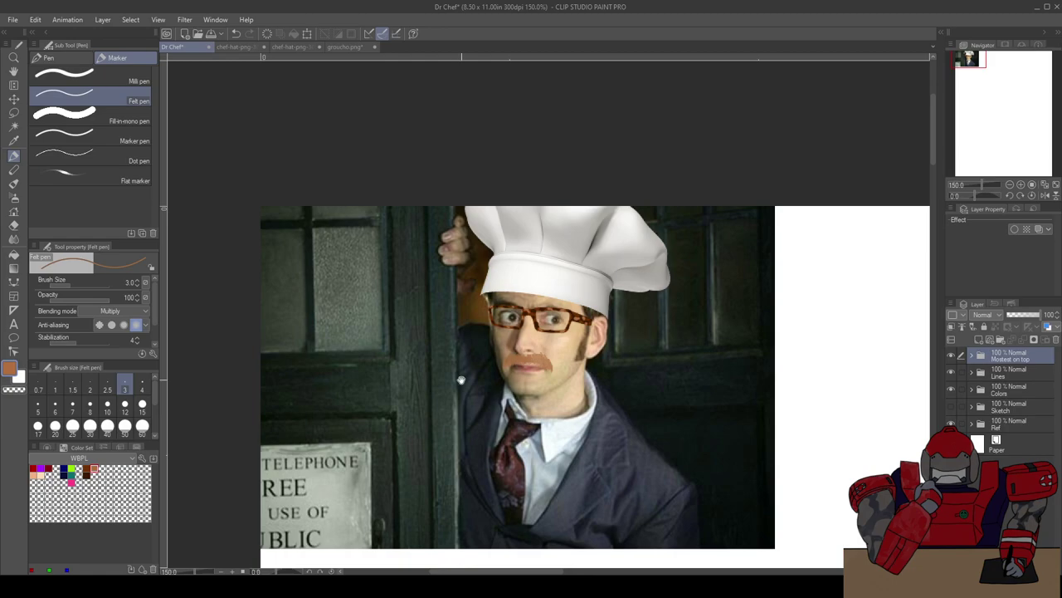
pyautogui.moveTo(461, 382); pyautogui.dragTo(510, 357)
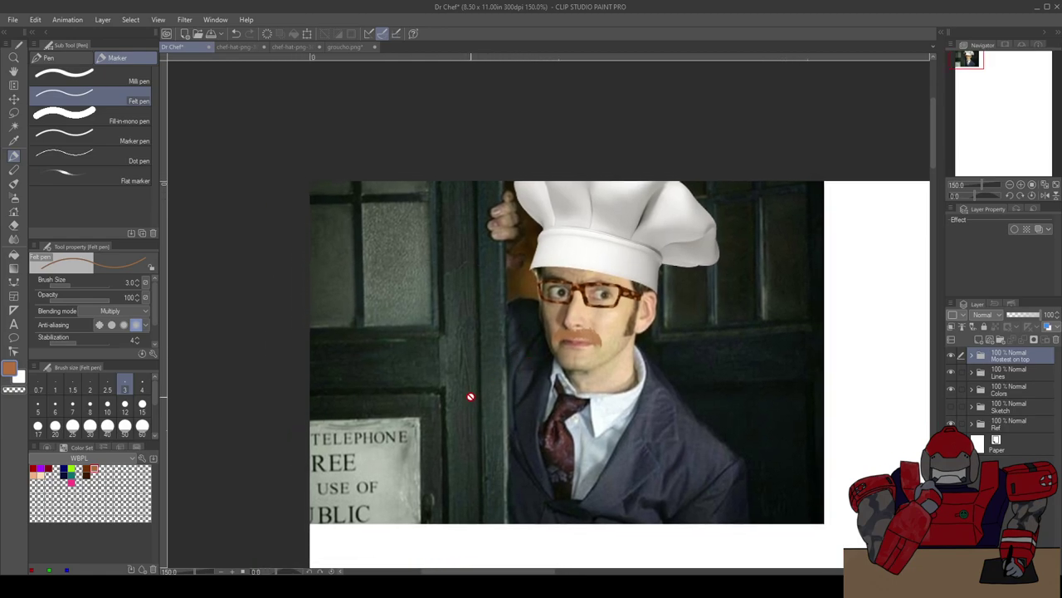
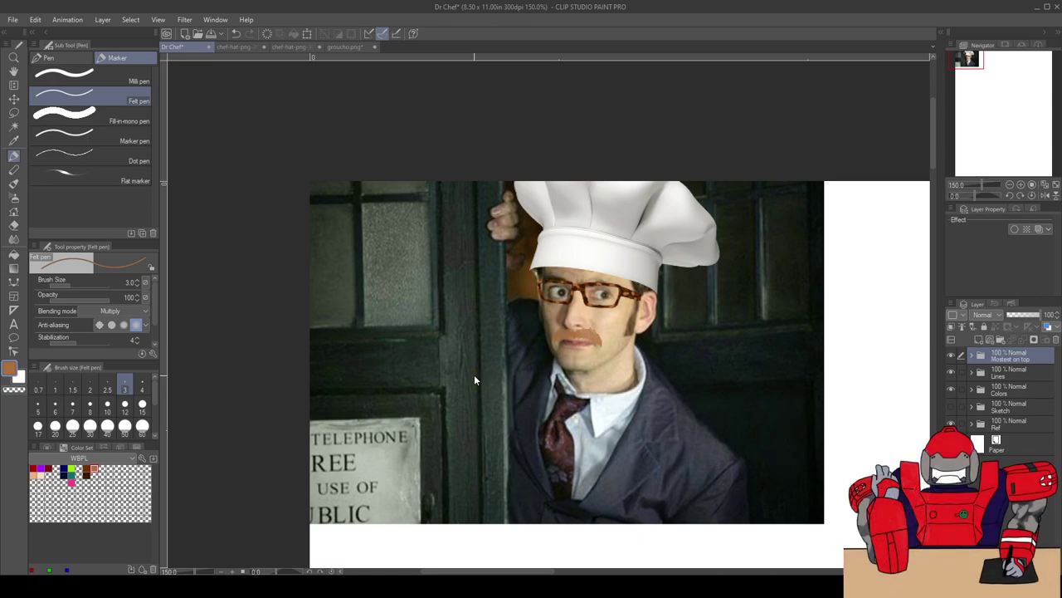
# Step: Make the Stache 2 layer active and set up the Shadow airbrush with dark reddish brown for the moustache
pyautogui.scroll(3, 474, 375)
pyautogui.moveTo(694, 255); pyautogui.dragTo(654, 306)
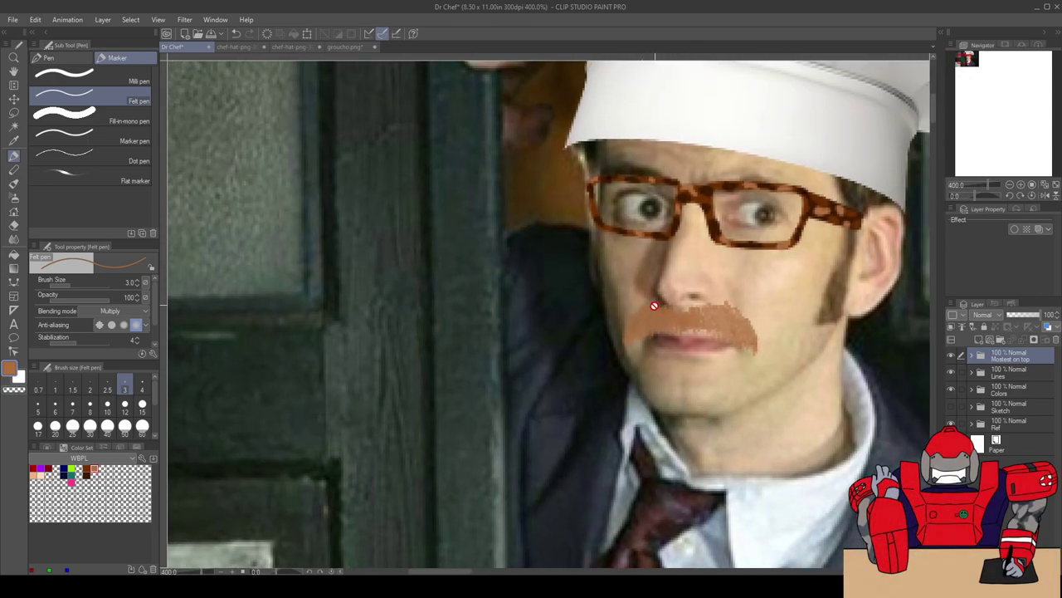
pyautogui.click(972, 373)
pyautogui.click(990, 421)
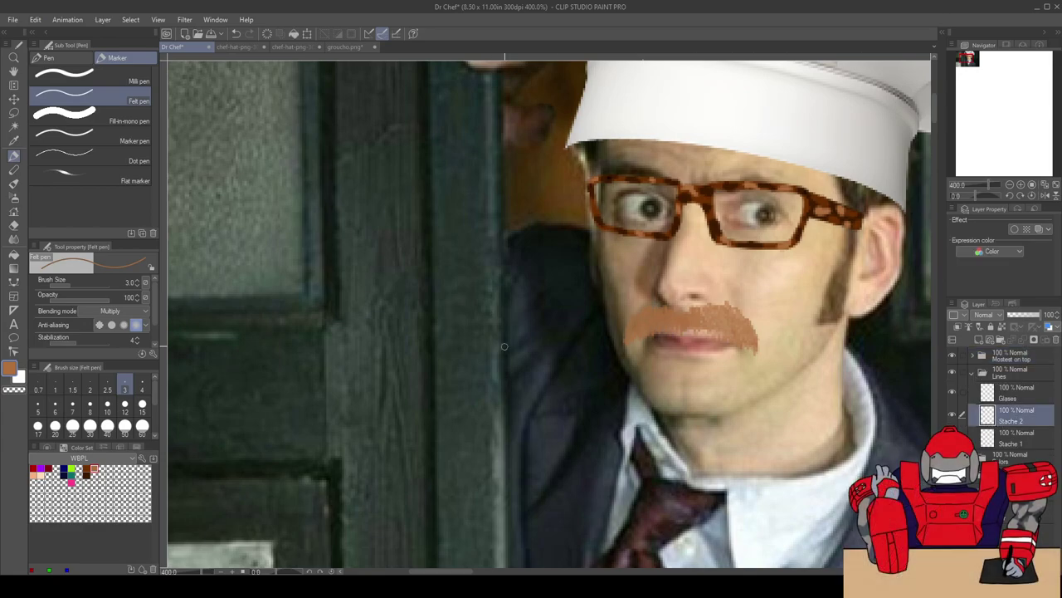
pyautogui.press('b')
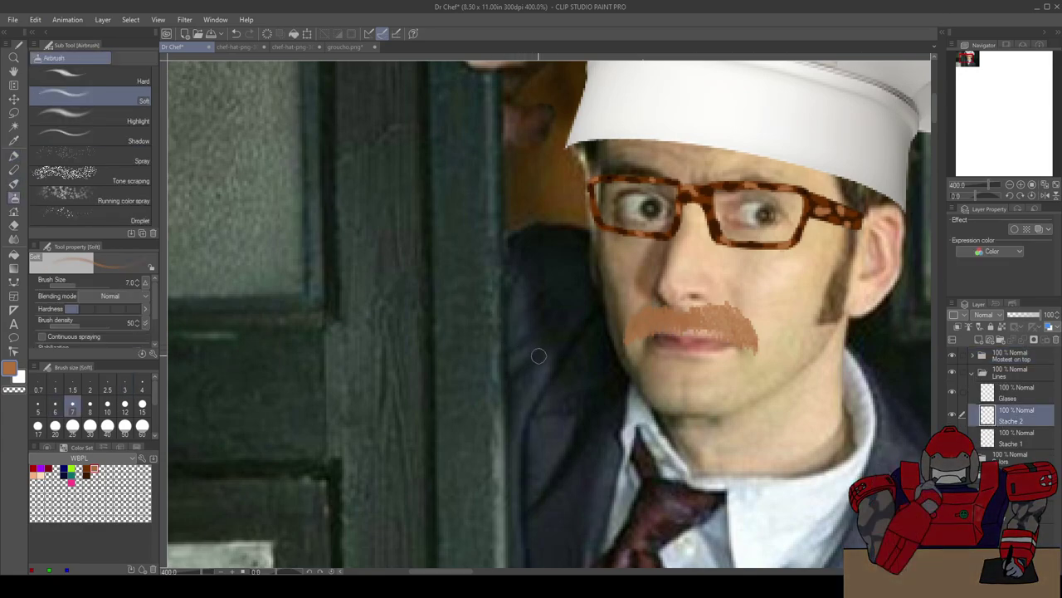
pyautogui.click(123, 154)
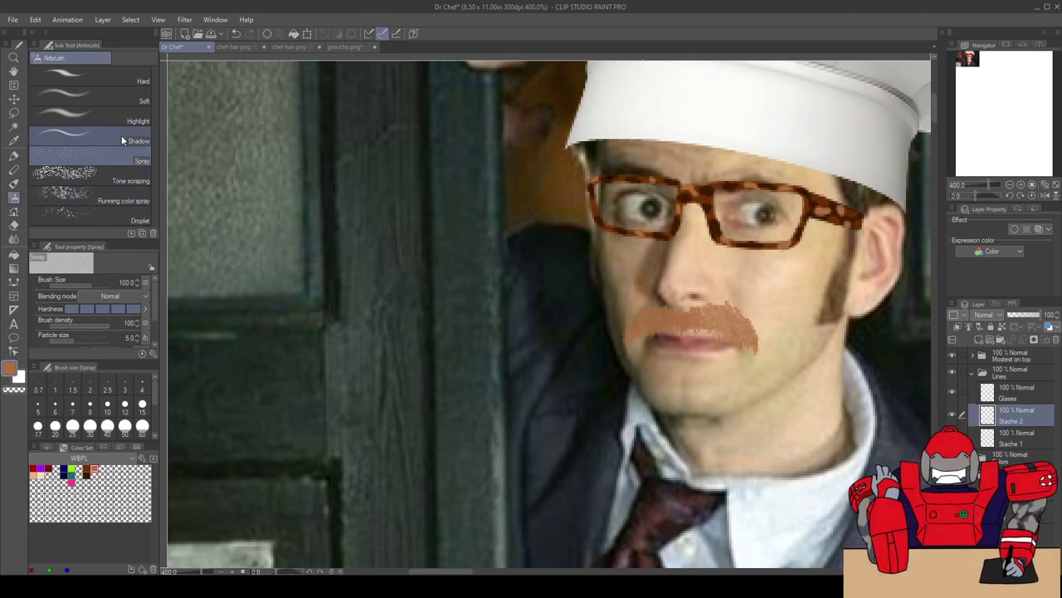
pyautogui.click(123, 136)
pyautogui.click(88, 469)
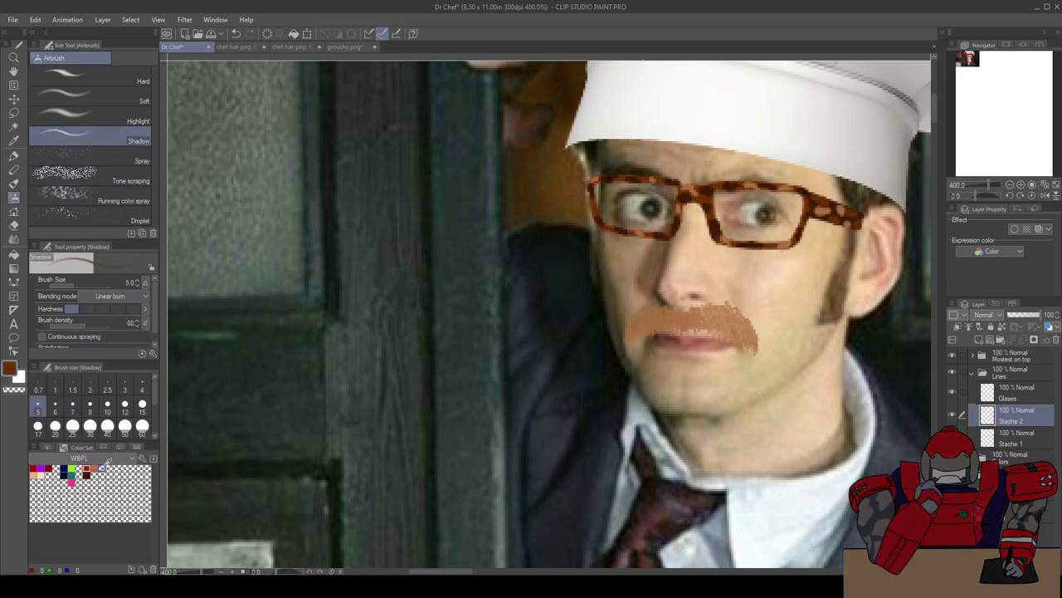
pyautogui.scroll(2, 628, 327)
pyautogui.moveTo(639, 310); pyautogui.dragTo(630, 328)
pyautogui.hotkey('ctrl', 'z')
pyautogui.moveTo(682, 299)
pyautogui.mouseDown()
pyautogui.moveTo(652, 326)
pyautogui.moveTo(663, 290)
pyautogui.moveTo(628, 351)
pyautogui.moveTo(637, 312)
pyautogui.moveTo(628, 355)
pyautogui.moveTo(659, 295)
pyautogui.moveTo(684, 290)
pyautogui.moveTo(675, 335)
pyautogui.moveTo(656, 304)
pyautogui.mouseUp()
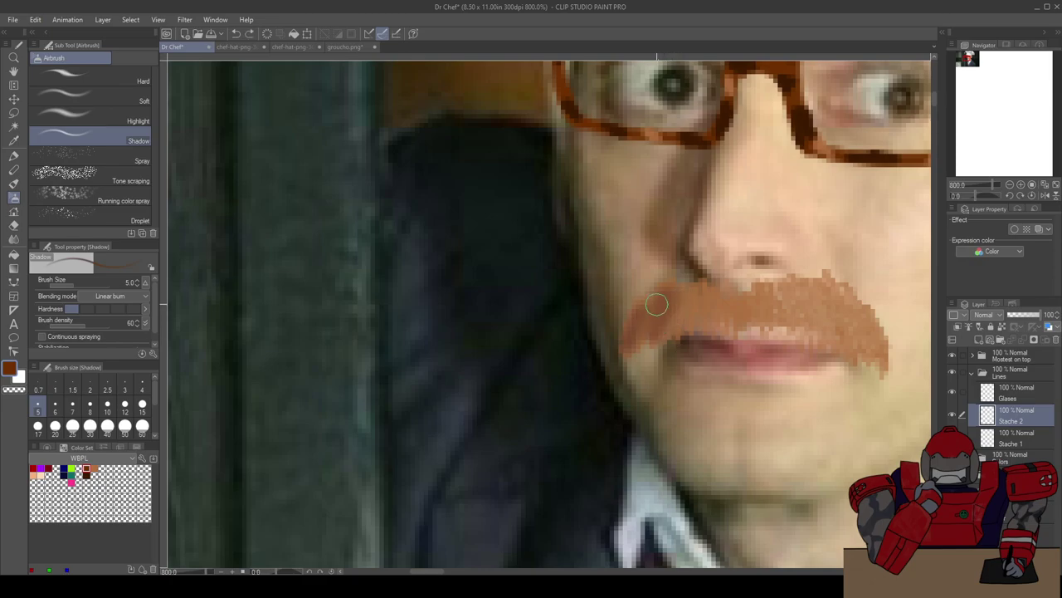
pyautogui.hotkey('ctrl', 'z')
pyautogui.hotkey('ctrl', 'z')
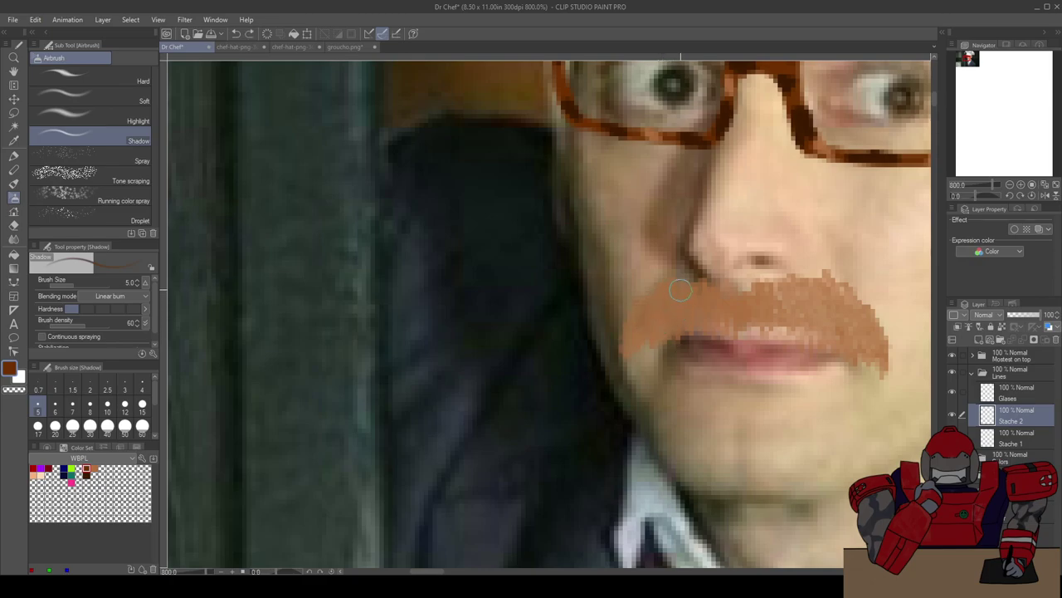
# Step: Shade the moustache with brown Shadow airbrush strokes from its far end toward the middle, and save the drawing
pyautogui.moveTo(687, 296)
pyautogui.mouseDown()
pyautogui.moveTo(632, 335)
pyautogui.moveTo(630, 322)
pyautogui.moveTo(635, 335)
pyautogui.moveTo(657, 302)
pyautogui.moveTo(637, 354)
pyautogui.moveTo(674, 292)
pyautogui.moveTo(659, 346)
pyautogui.moveTo(691, 301)
pyautogui.moveTo(626, 361)
pyautogui.moveTo(634, 343)
pyautogui.moveTo(679, 326)
pyautogui.moveTo(645, 333)
pyautogui.moveTo(642, 321)
pyautogui.moveTo(649, 331)
pyautogui.moveTo(664, 315)
pyautogui.moveTo(684, 324)
pyautogui.moveTo(678, 310)
pyautogui.moveTo(679, 331)
pyautogui.moveTo(659, 345)
pyautogui.moveTo(670, 326)
pyautogui.moveTo(651, 348)
pyautogui.moveTo(663, 327)
pyautogui.moveTo(629, 351)
pyautogui.moveTo(643, 300)
pyautogui.moveTo(627, 346)
pyautogui.moveTo(660, 305)
pyautogui.moveTo(628, 345)
pyautogui.moveTo(649, 295)
pyautogui.moveTo(658, 316)
pyautogui.moveTo(674, 300)
pyautogui.moveTo(669, 322)
pyautogui.moveTo(707, 302)
pyautogui.mouseUp()
pyautogui.scroll(-2, 717, 316)
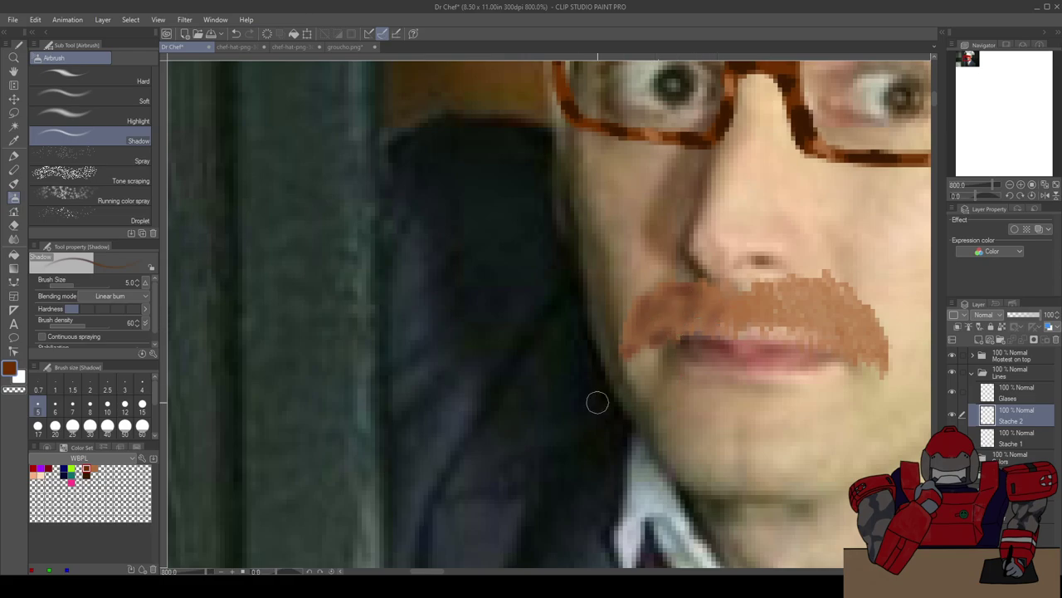
pyautogui.scroll(-2, 573, 423)
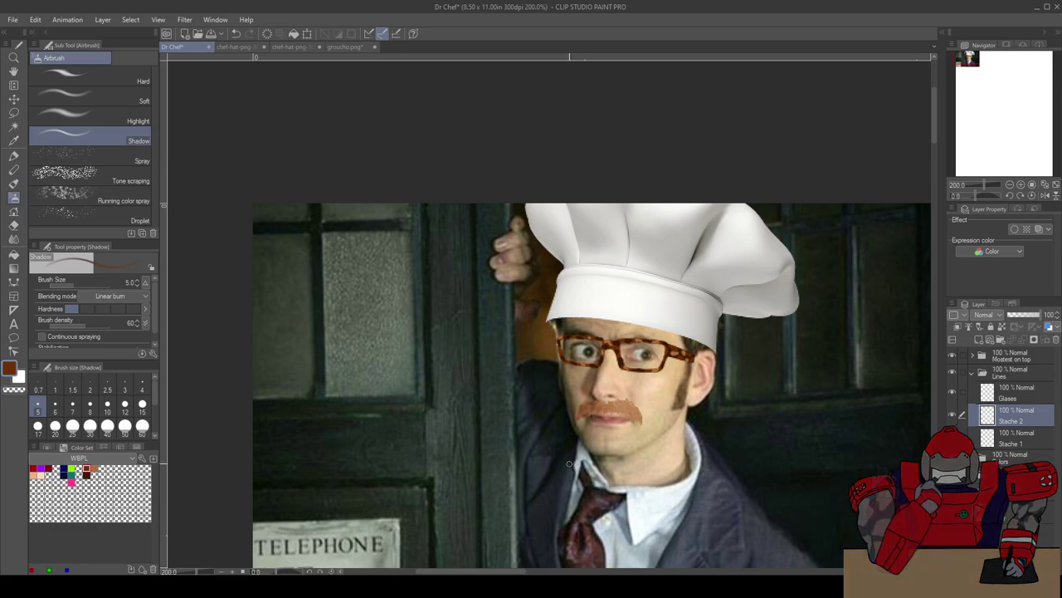
pyautogui.moveTo(566, 451)
pyautogui.mouseDown()
pyautogui.moveTo(529, 370)
pyautogui.moveTo(540, 383)
pyautogui.mouseUp()
pyautogui.hotkey('ctrl', 's')
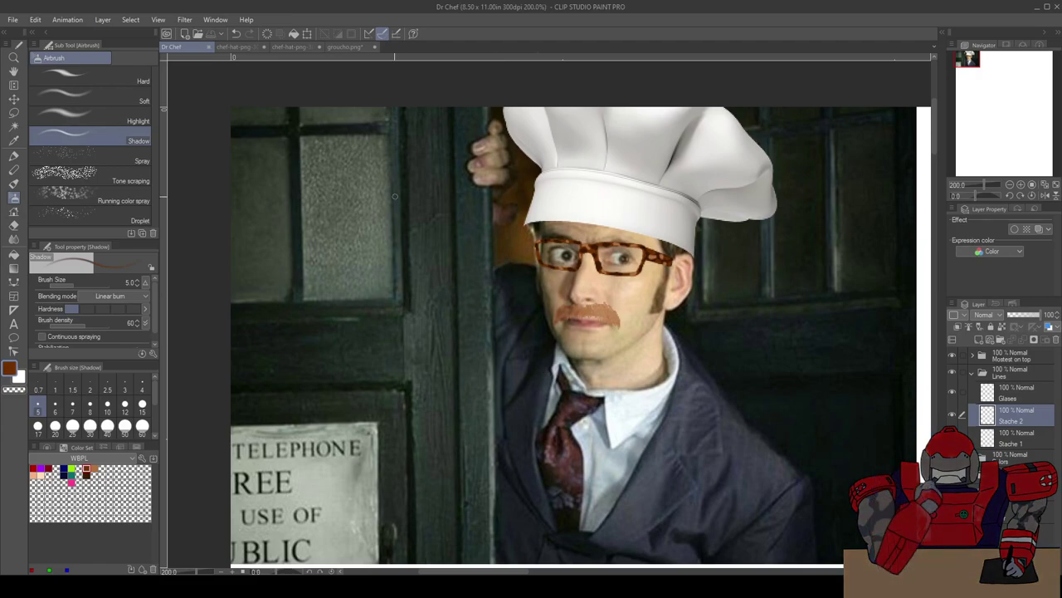
# Step: Close the two chef hat images and the groucho image so that only the Dr Chef drawing stays open
pyautogui.click(243, 47)
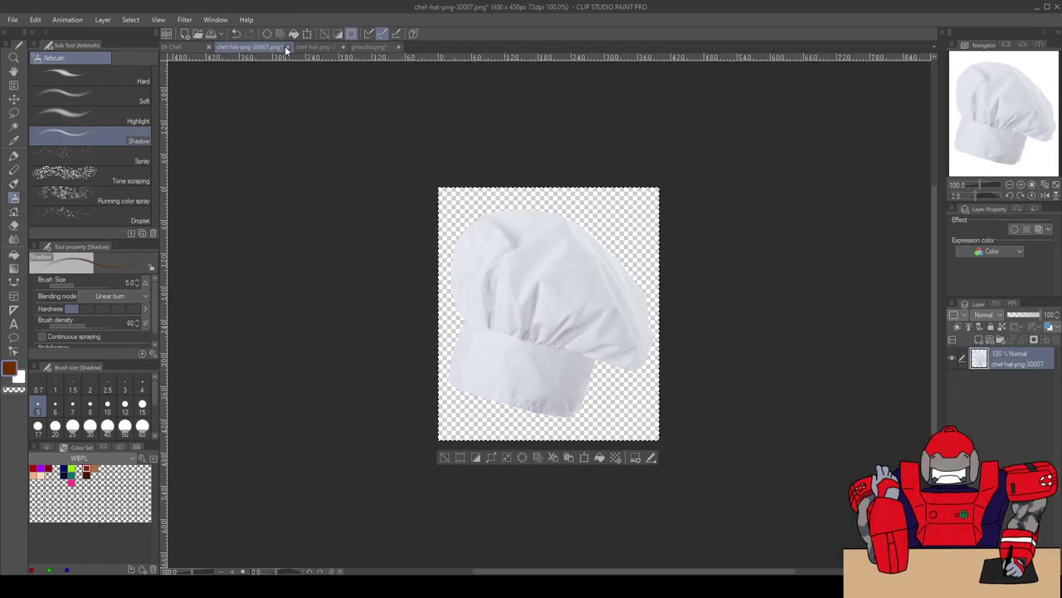
pyautogui.click(287, 47)
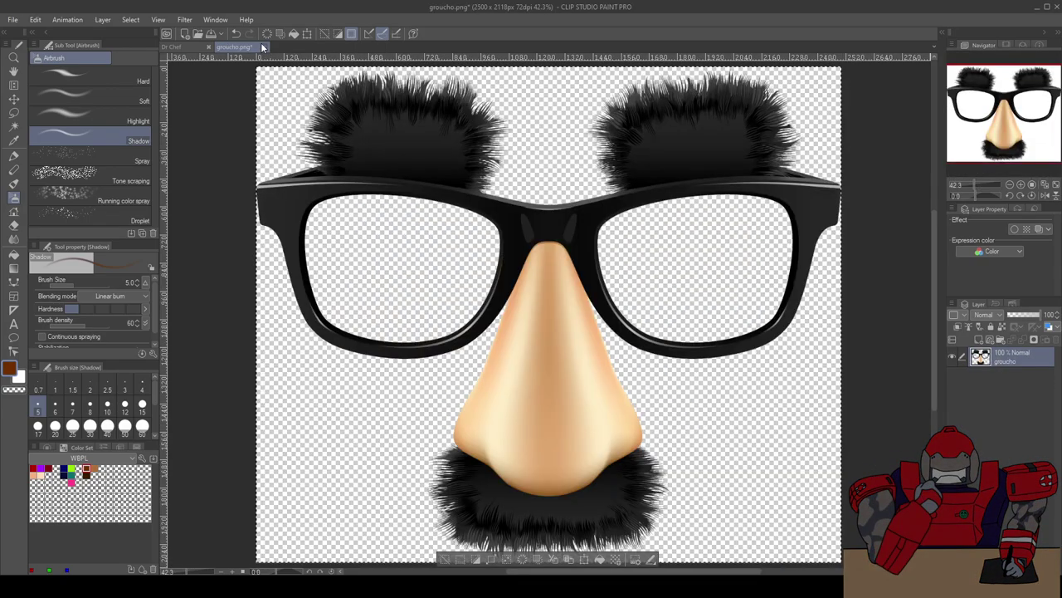
pyautogui.click(263, 48)
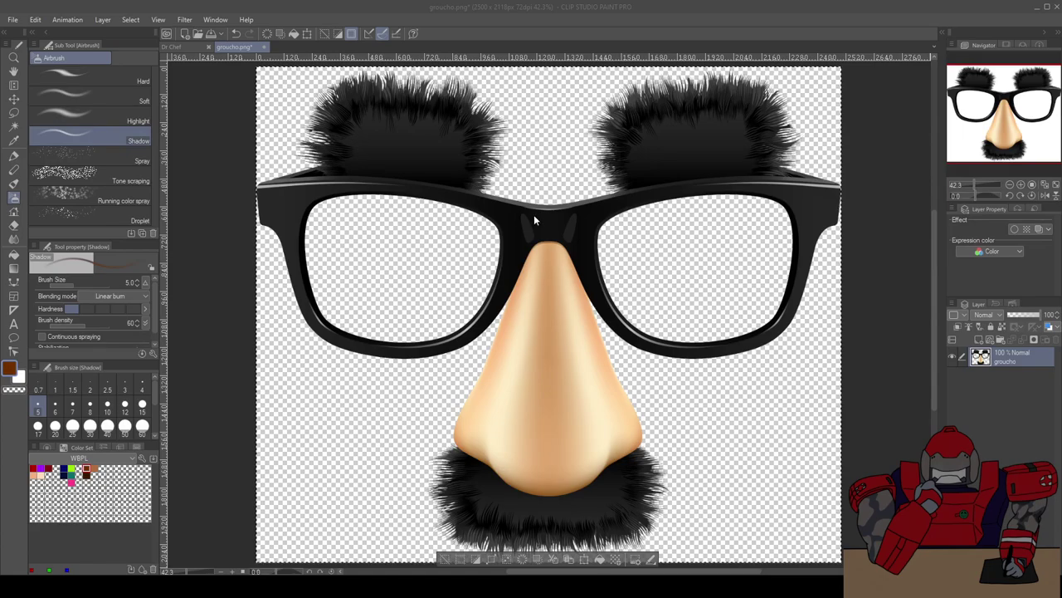
pyautogui.hotkey('ctrl', 'w')
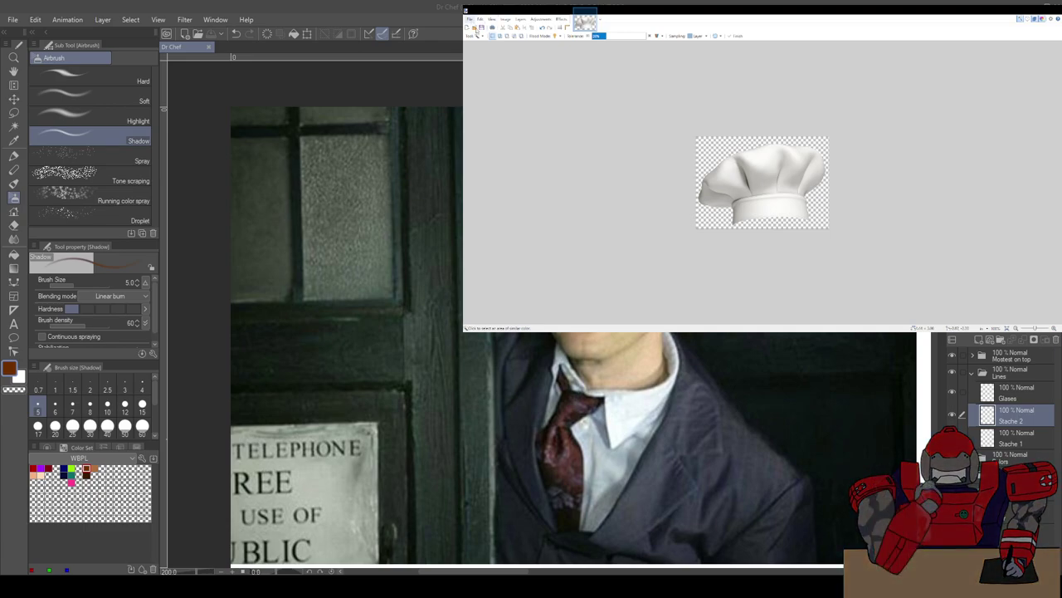
# Step: Switch to Paint.NET, open the screenshot of the Muppet chef's kitchen and crop it to the kitchen picture
pyautogui.click(476, 29)
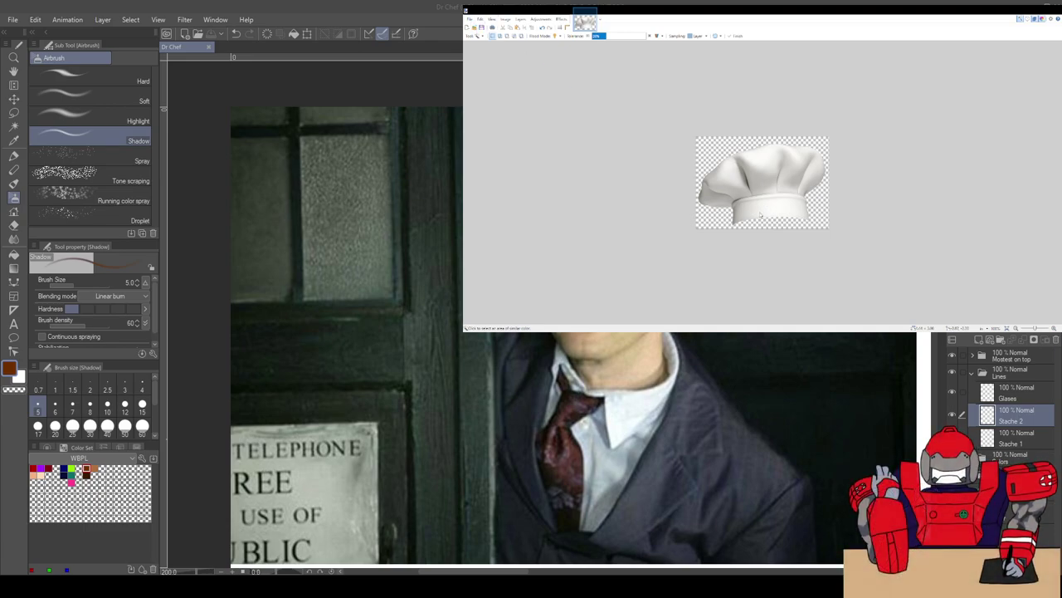
pyautogui.click(740, 209)
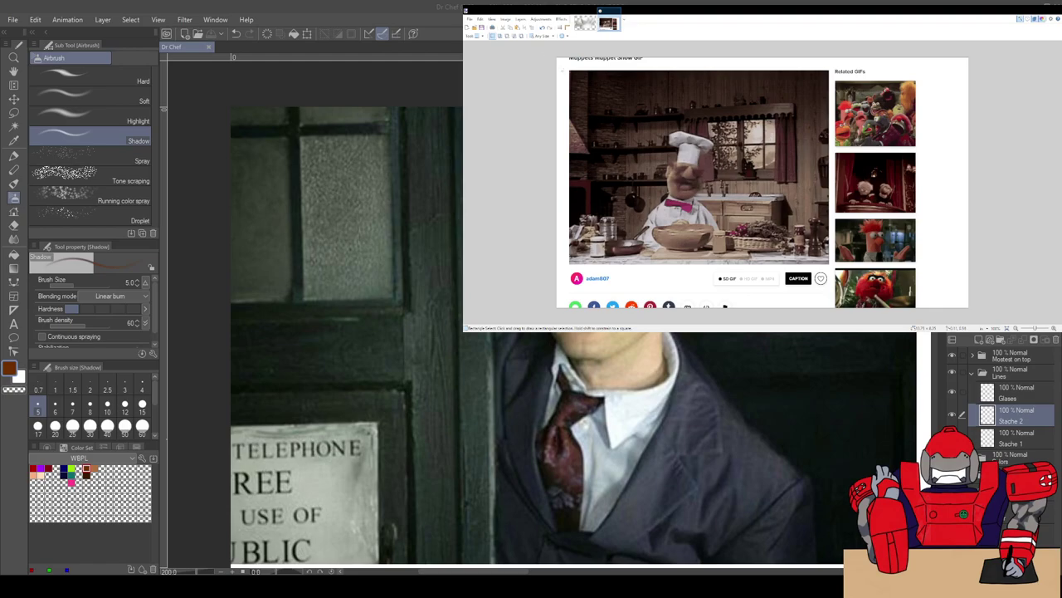
pyautogui.moveTo(569, 71)
pyautogui.mouseDown()
pyautogui.moveTo(743, 214)
pyautogui.moveTo(828, 264)
pyautogui.mouseUp()
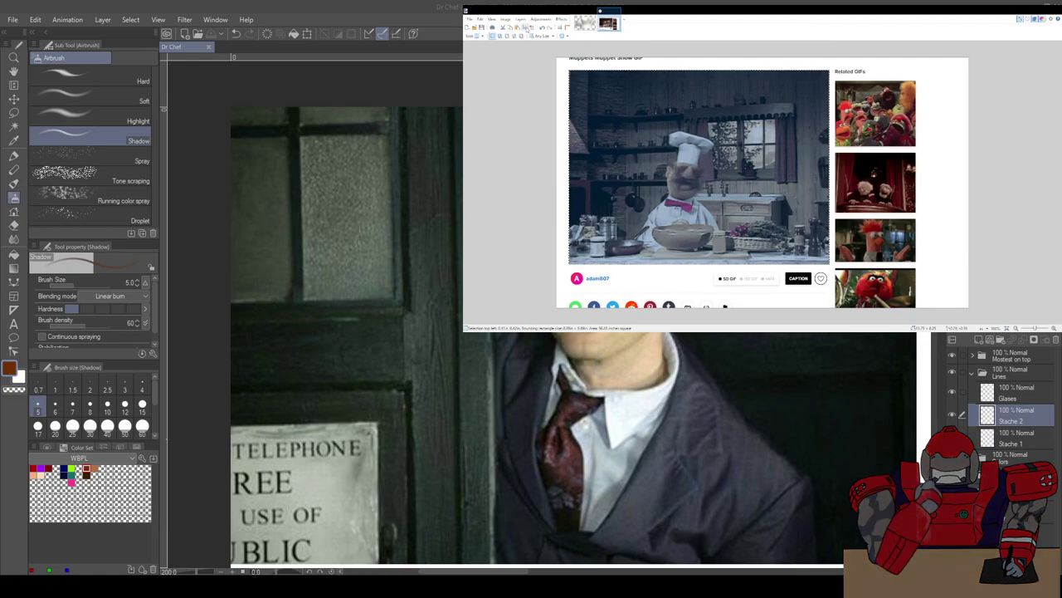
pyautogui.click(526, 28)
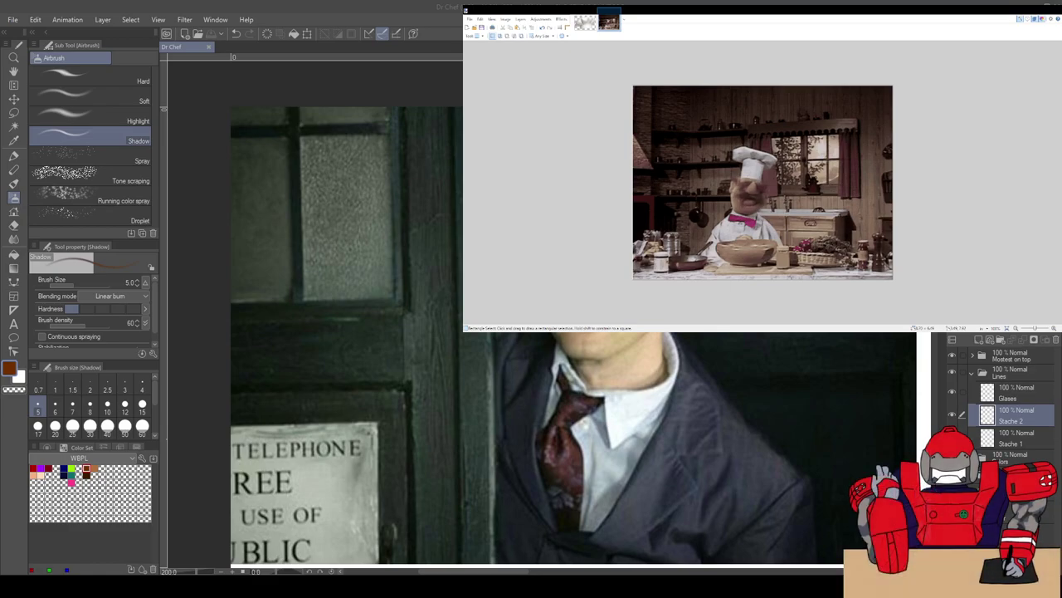
# Step: Switch back to Clip Studio Paint, copy the entire Chefs Kitchen image and paste it into the Dr Chef drawing
pyautogui.hotkey('alt', 'Tab')
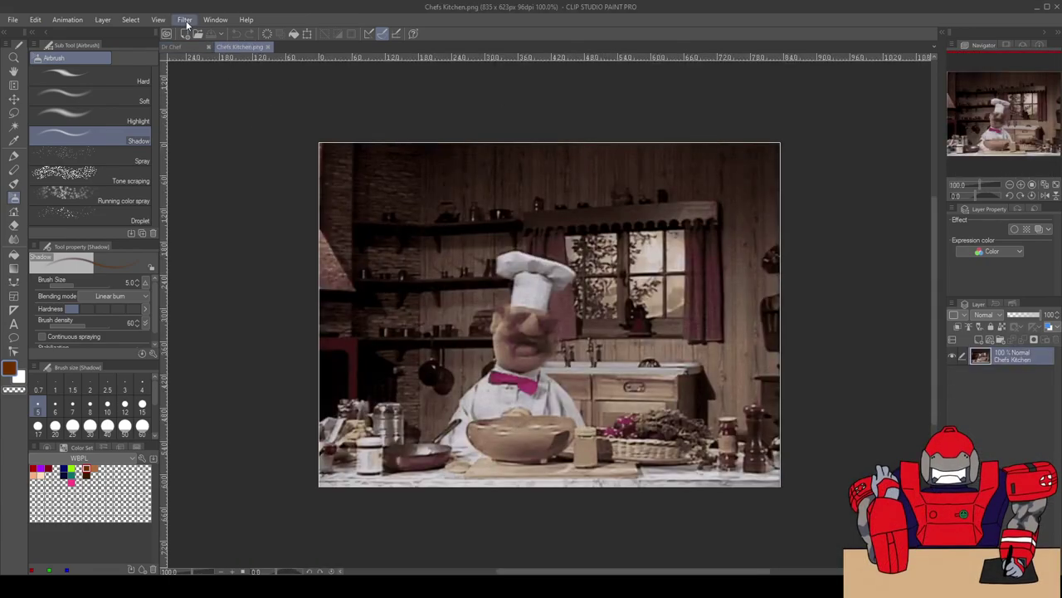
pyautogui.hotkey('ctrl', 'a')
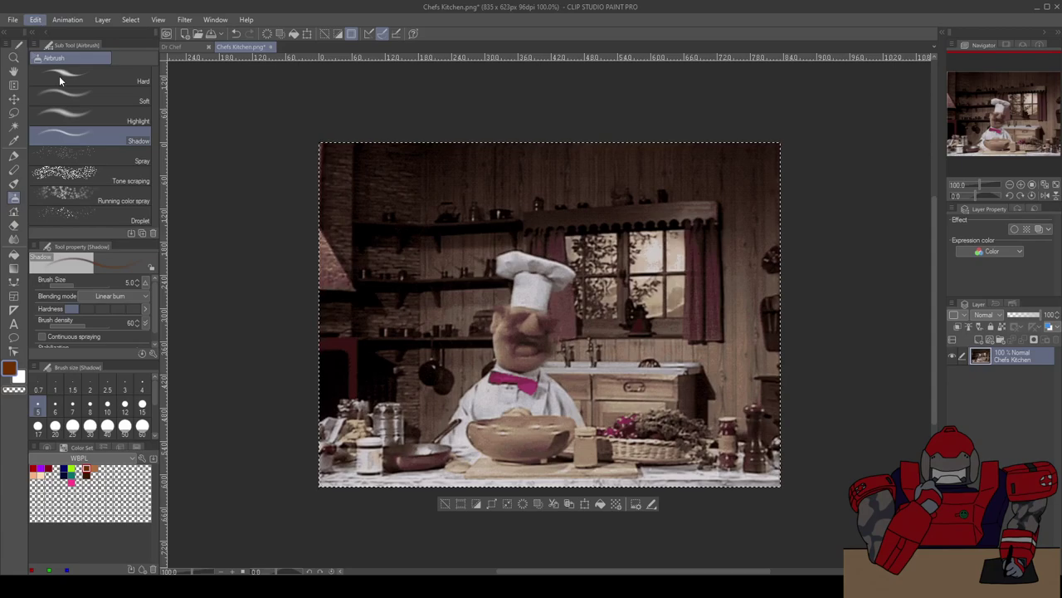
pyautogui.click(171, 46)
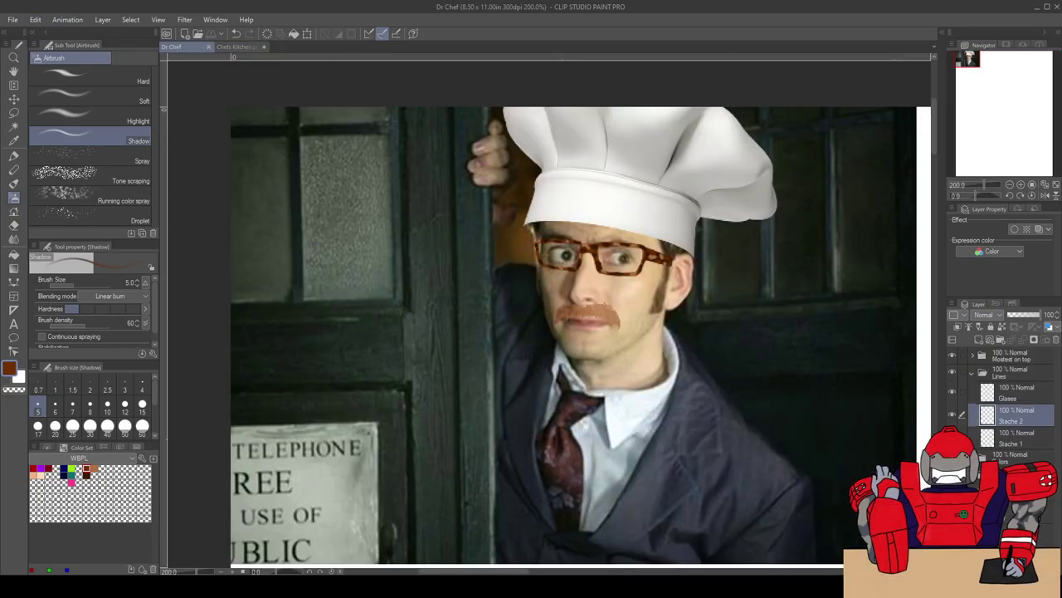
pyautogui.hotkey('ctrl', 'v')
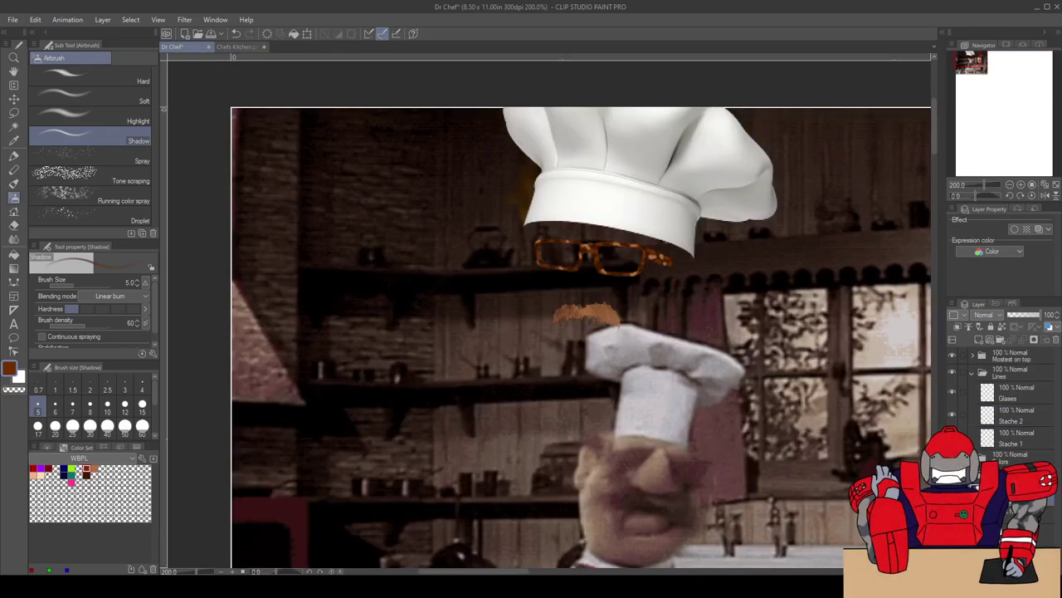
# Step: Move the pasted kitchen layer below the man's photo in the layer stack and keep it active
pyautogui.hotkey('ctrl', '-')
pyautogui.hotkey('ctrl', '-')
pyautogui.hotkey('ctrl', '-')
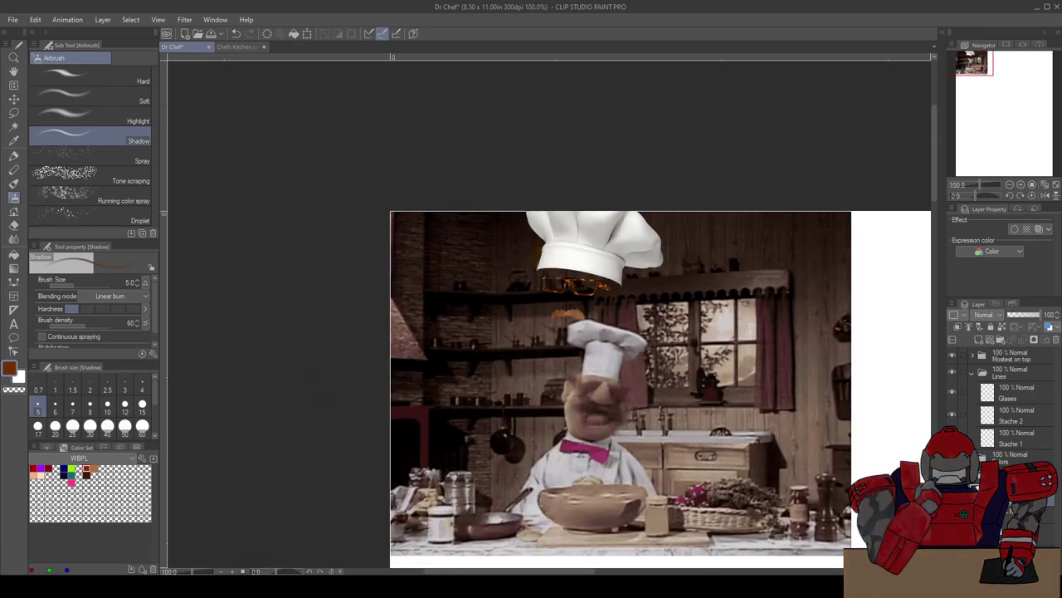
pyautogui.hotkey('ctrl', '+')
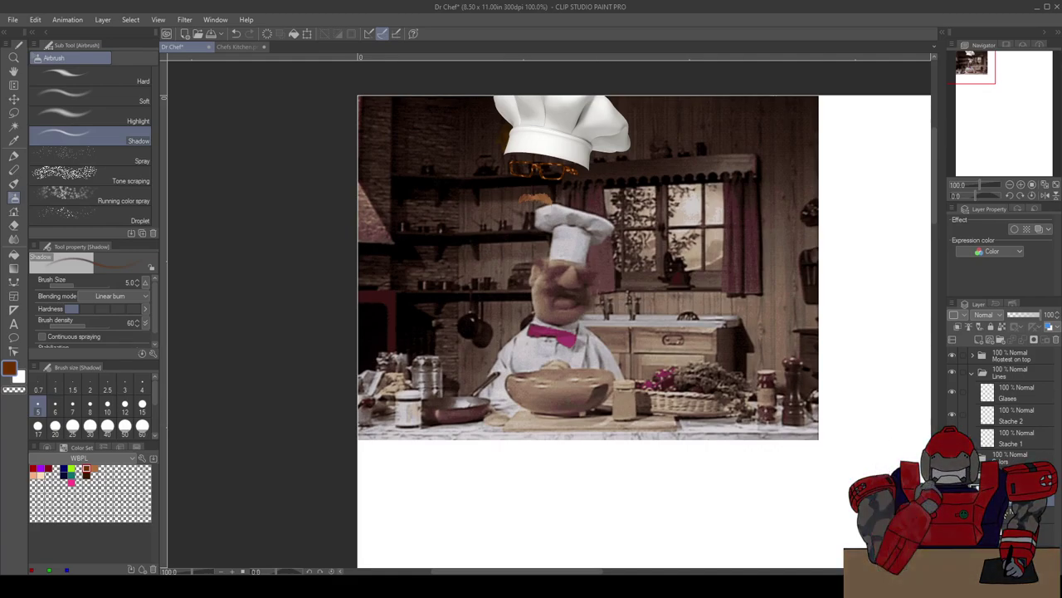
pyautogui.hotkey('ctrl', 'v')
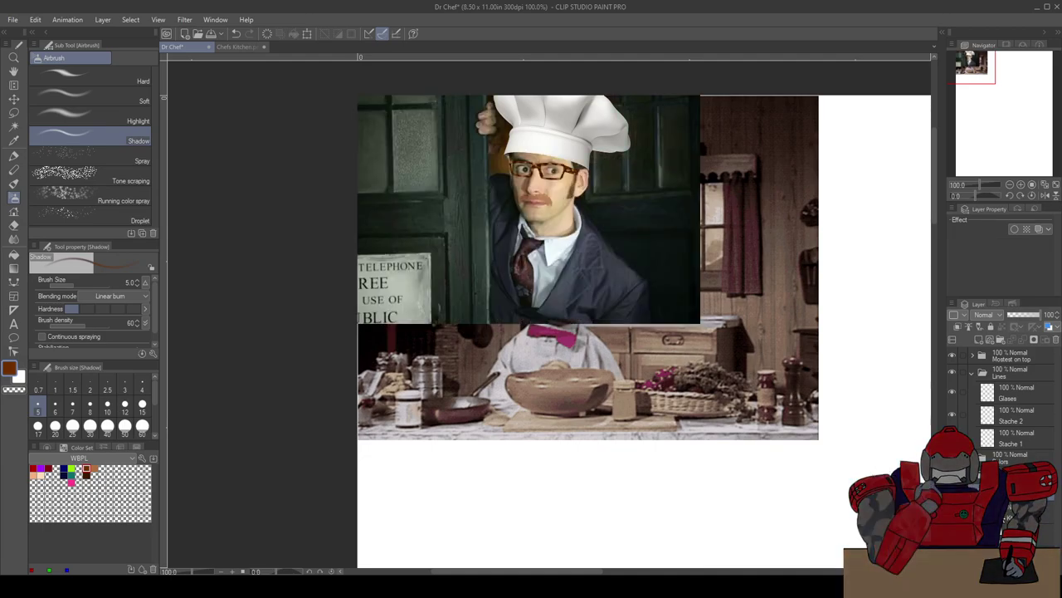
pyautogui.click(1029, 513)
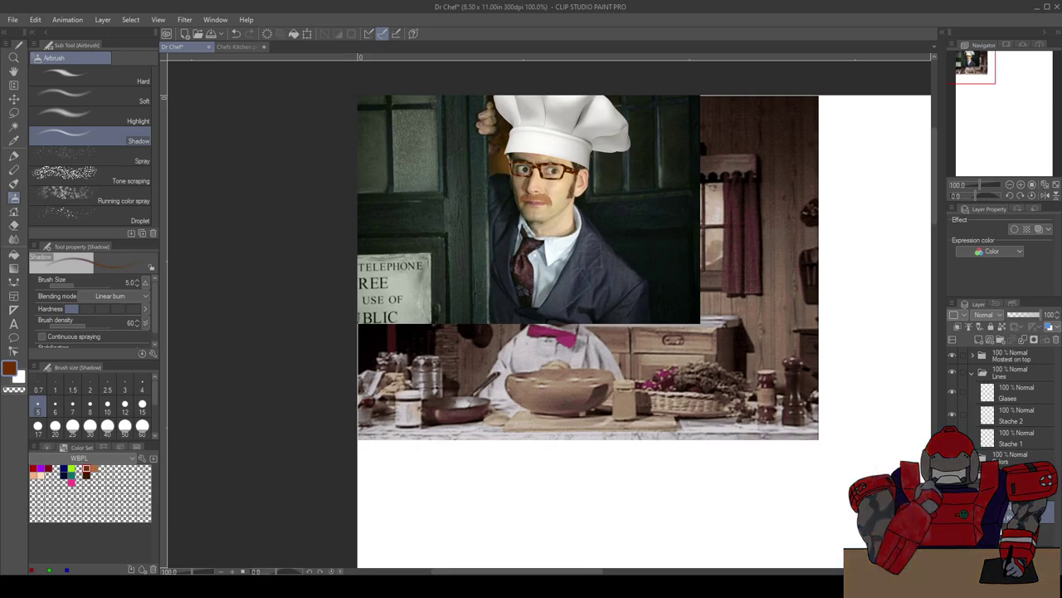
pyautogui.hotkey('ctrl', 't')
pyautogui.moveTo(819, 441); pyautogui.dragTo(691, 352)
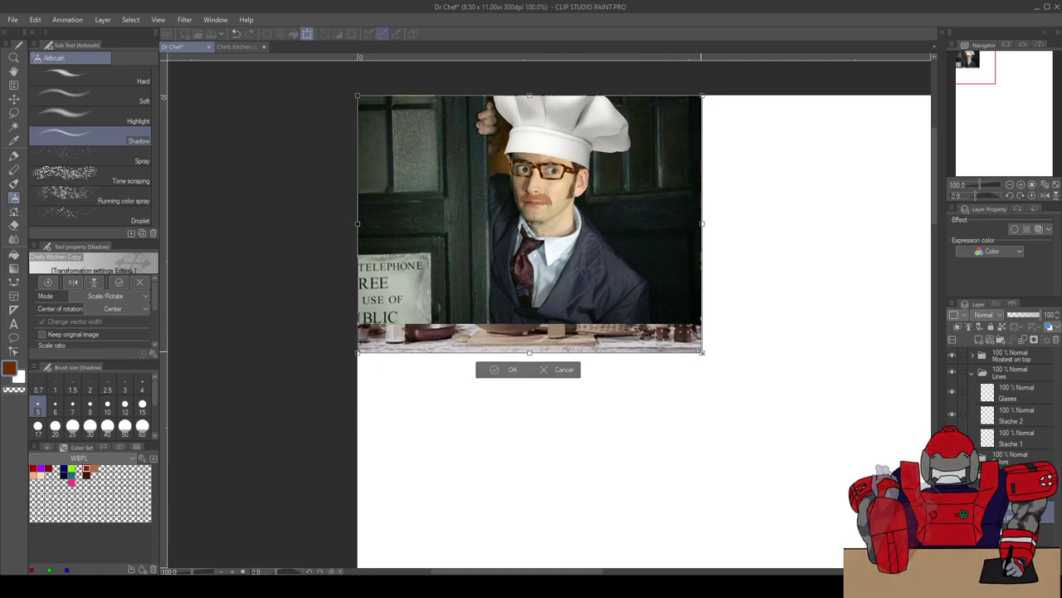
pyautogui.hotkey('ctrl', 'z')
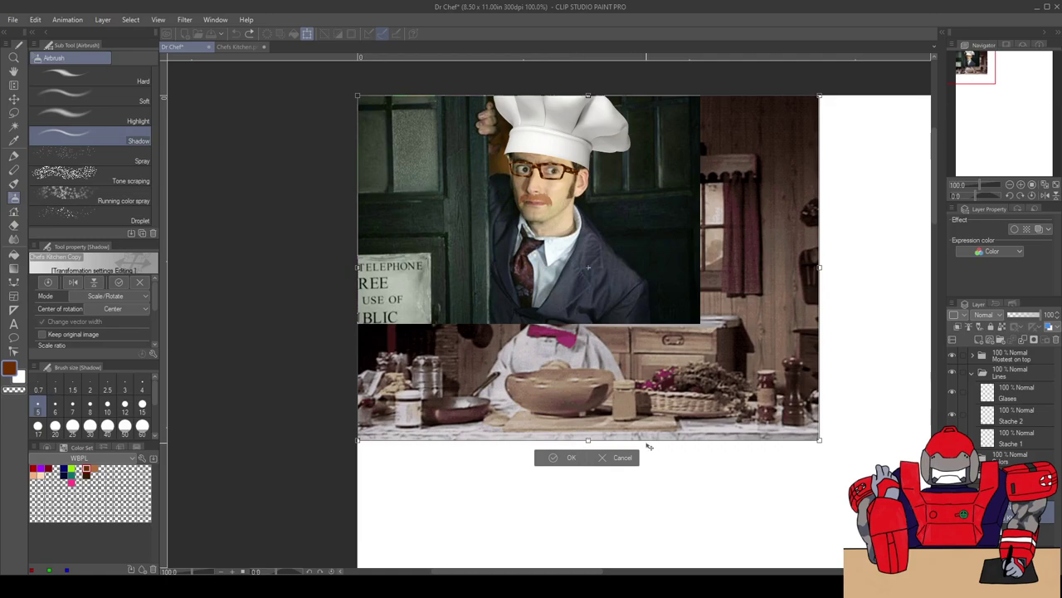
pyautogui.click(619, 457)
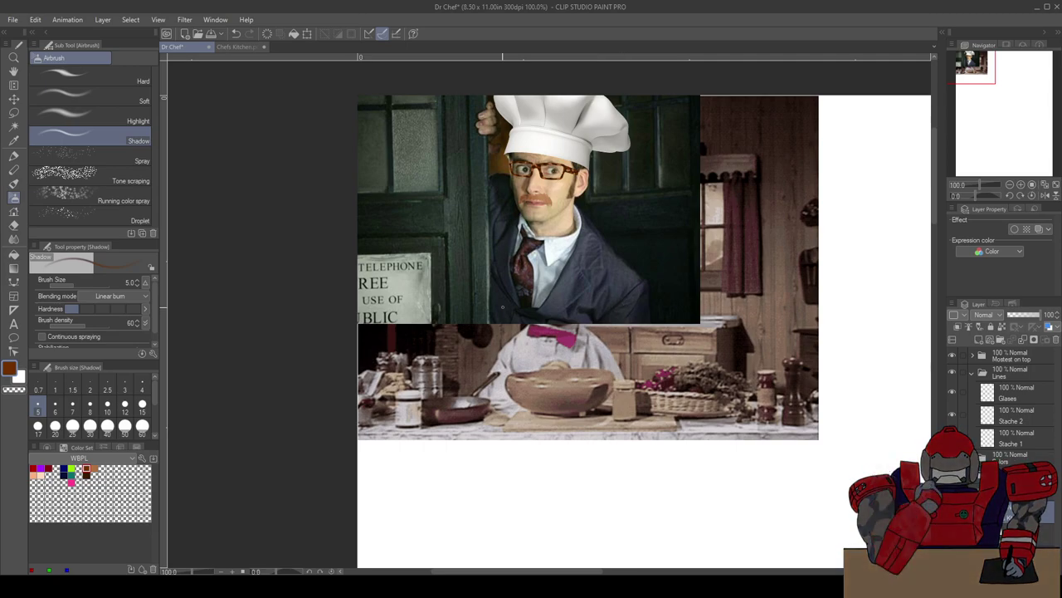
# Step: Move the kitchen image to the right and down so its whole counter lies clear of the man's photo
pyautogui.scroll(-1, 596, 335)
pyautogui.moveTo(555, 336); pyautogui.dragTo(413, 343)
pyautogui.scroll(1, 412, 343)
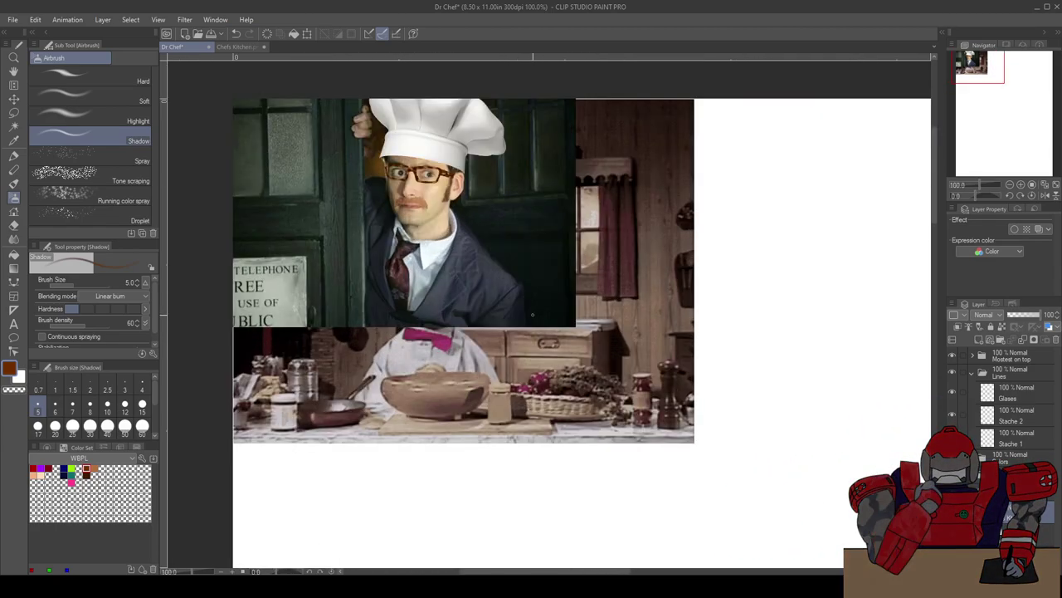
pyautogui.hotkey('ctrl', 't')
pyautogui.moveTo(581, 354); pyautogui.dragTo(752, 338)
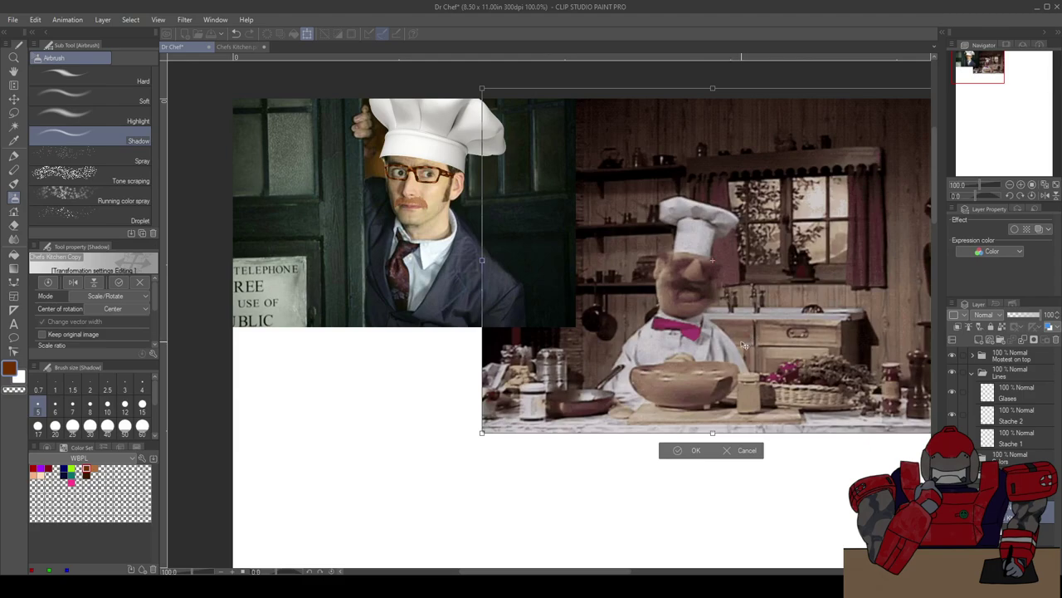
pyautogui.moveTo(745, 347); pyautogui.dragTo(571, 310)
pyautogui.scroll(1, 668, 389)
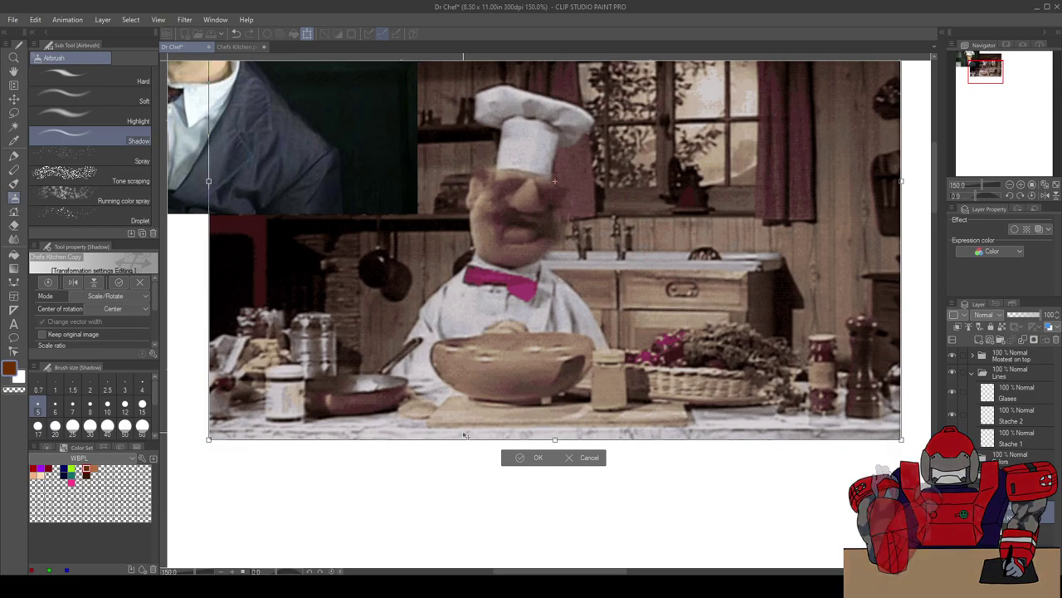
pyautogui.click(514, 457)
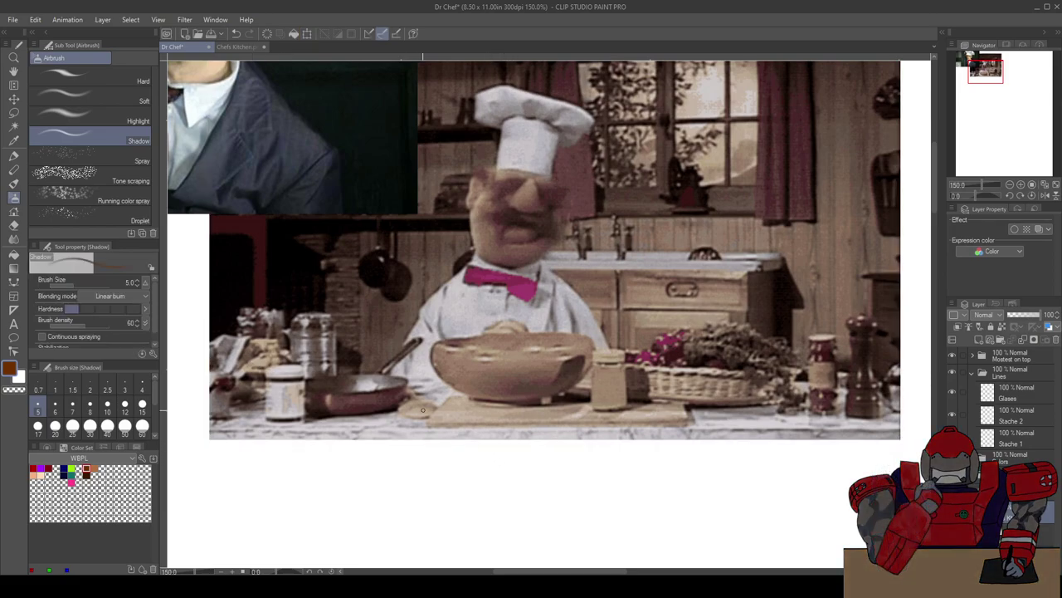
# Step: Lasso-select the jars, canisters and frying pan at the left end of the kitchen counter, following their upper outlines
pyautogui.click(14, 112)
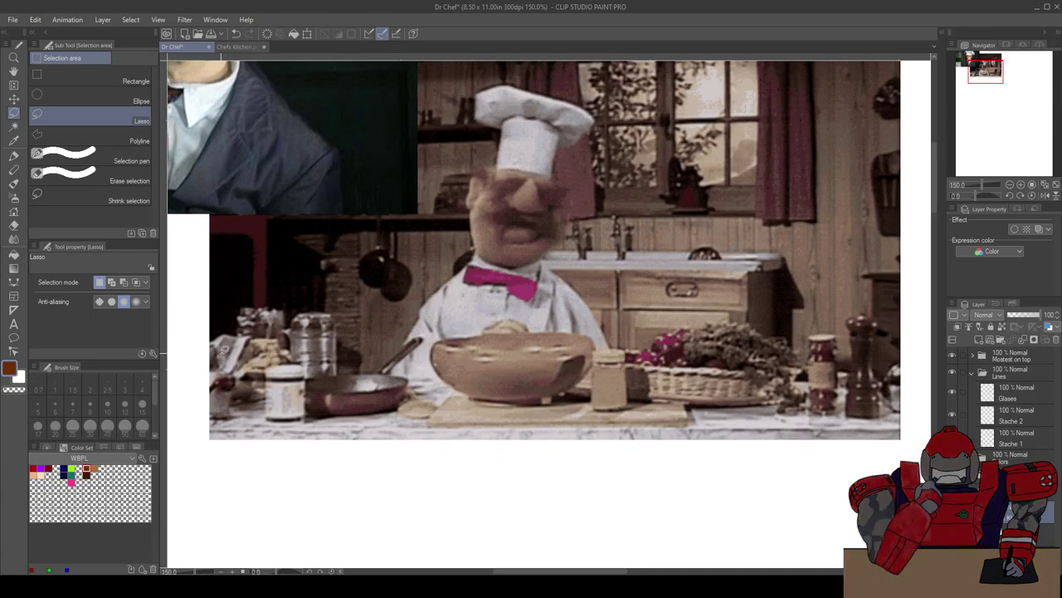
pyautogui.scroll(1, 224, 350)
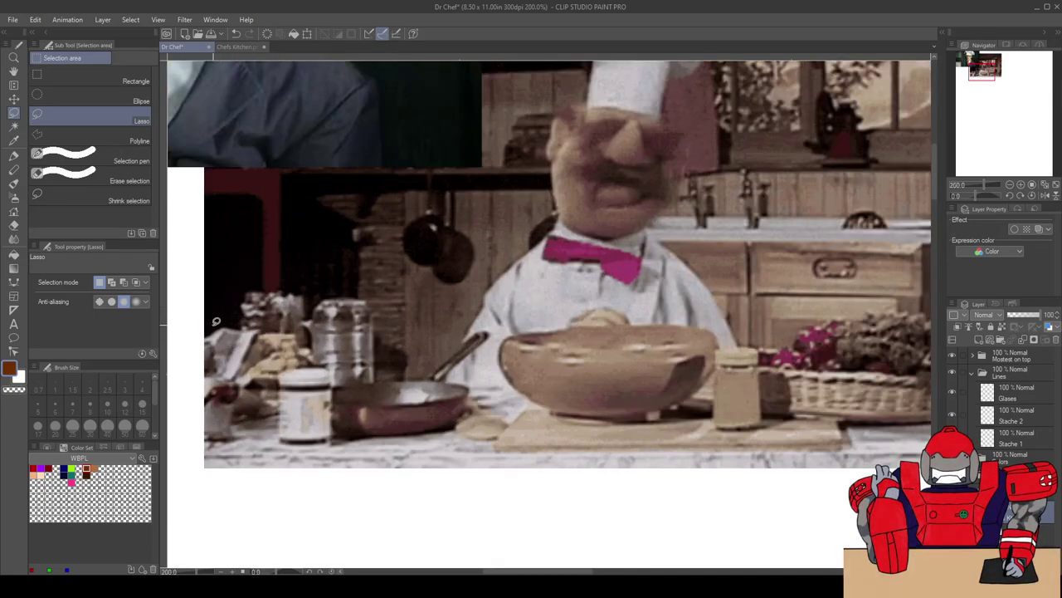
pyautogui.moveTo(204, 332)
pyautogui.mouseDown()
pyautogui.moveTo(240, 327)
pyautogui.moveTo(254, 287)
pyautogui.moveTo(304, 292)
pyautogui.moveTo(309, 315)
pyautogui.moveTo(327, 297)
pyautogui.moveTo(360, 298)
pyautogui.moveTo(377, 316)
pyautogui.moveTo(377, 376)
pyautogui.moveTo(410, 378)
pyautogui.moveTo(428, 375)
pyautogui.moveTo(475, 327)
pyautogui.moveTo(498, 398)
pyautogui.moveTo(500, 476)
pyautogui.moveTo(413, 493)
pyautogui.moveTo(215, 491)
pyautogui.moveTo(188, 390)
pyautogui.moveTo(199, 334)
pyautogui.mouseUp()
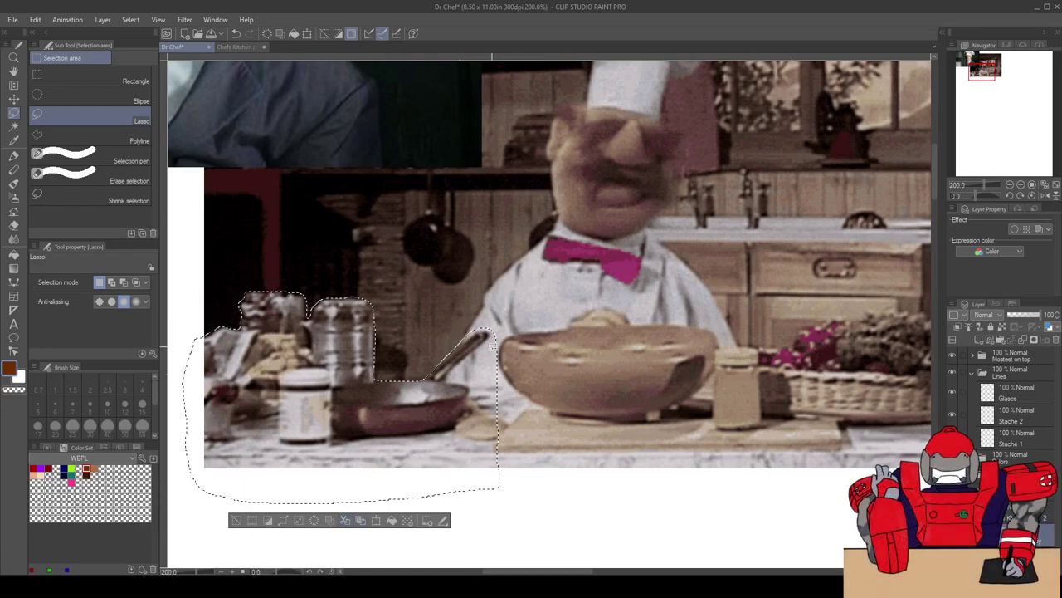
pyautogui.hotkey('ctrl', 'd')
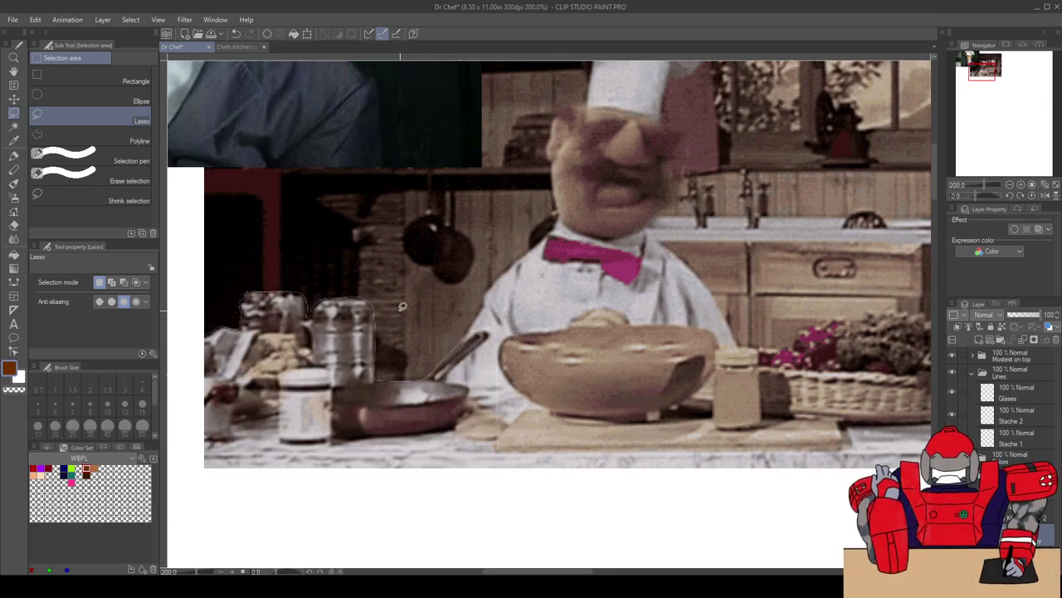
pyautogui.moveTo(537, 342); pyautogui.dragTo(527, 362)
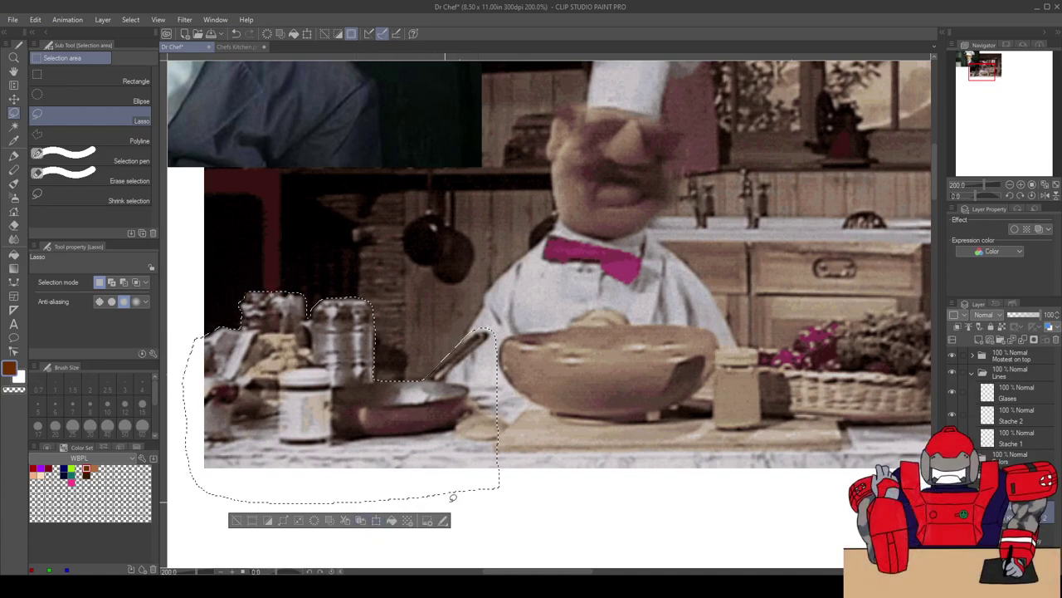
# Step: Try isolating the lassoed counter items from the rest of the kitchen image, then bring the full image back and deselect
pyautogui.hotkey('ctrl', 't')
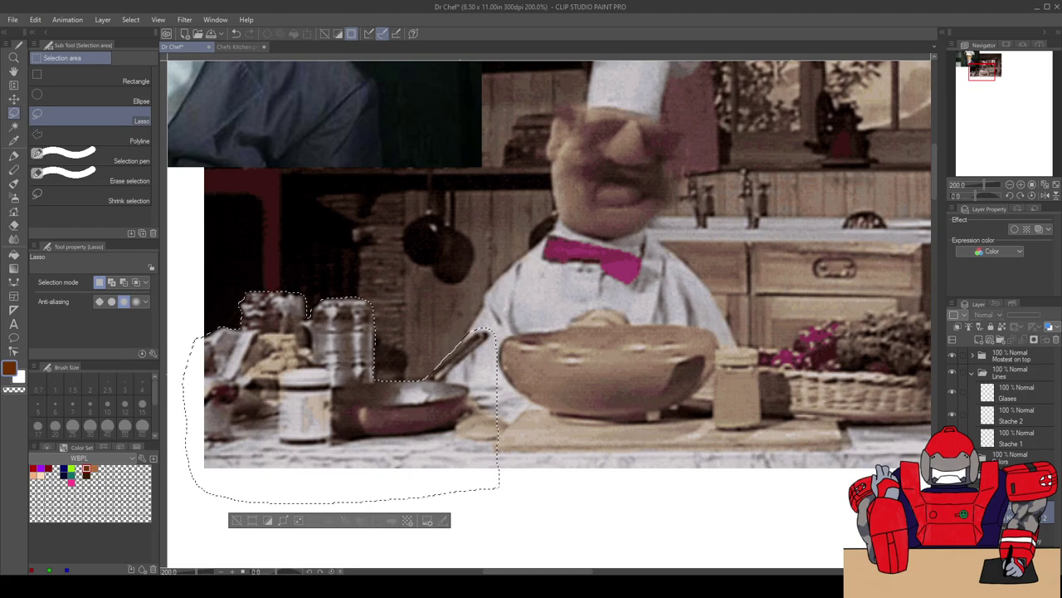
pyautogui.hotkey('shift', 'Delete')
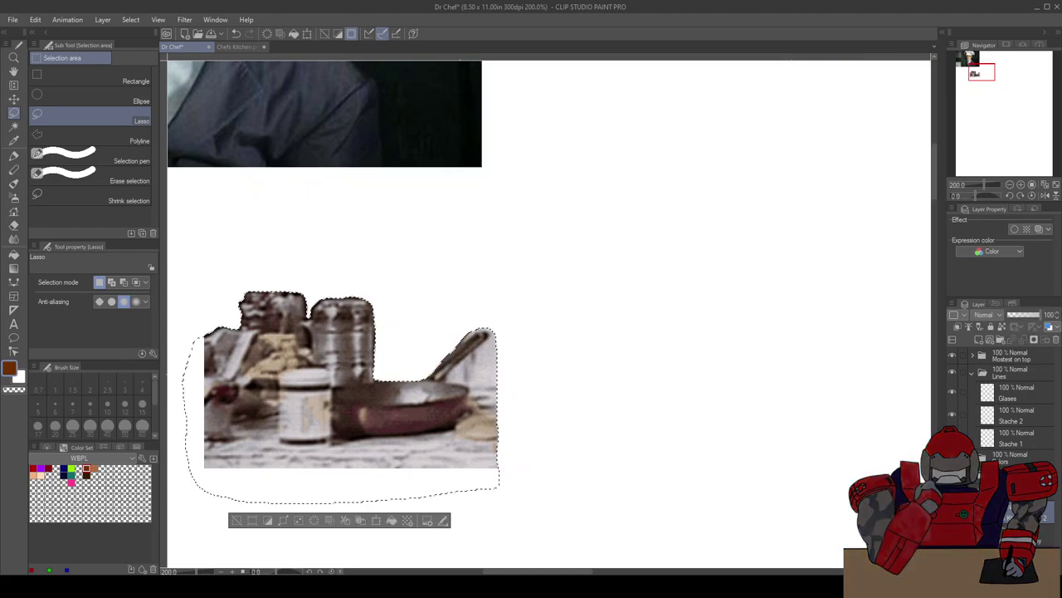
pyautogui.hotkey('ctrl', 'z')
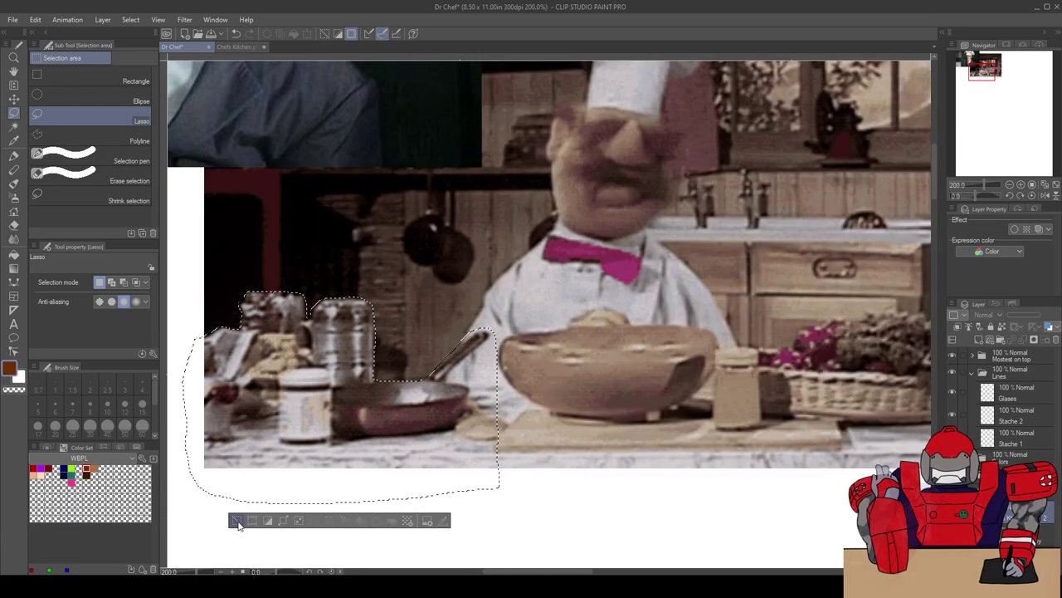
pyautogui.hotkey('ctrl', 'd')
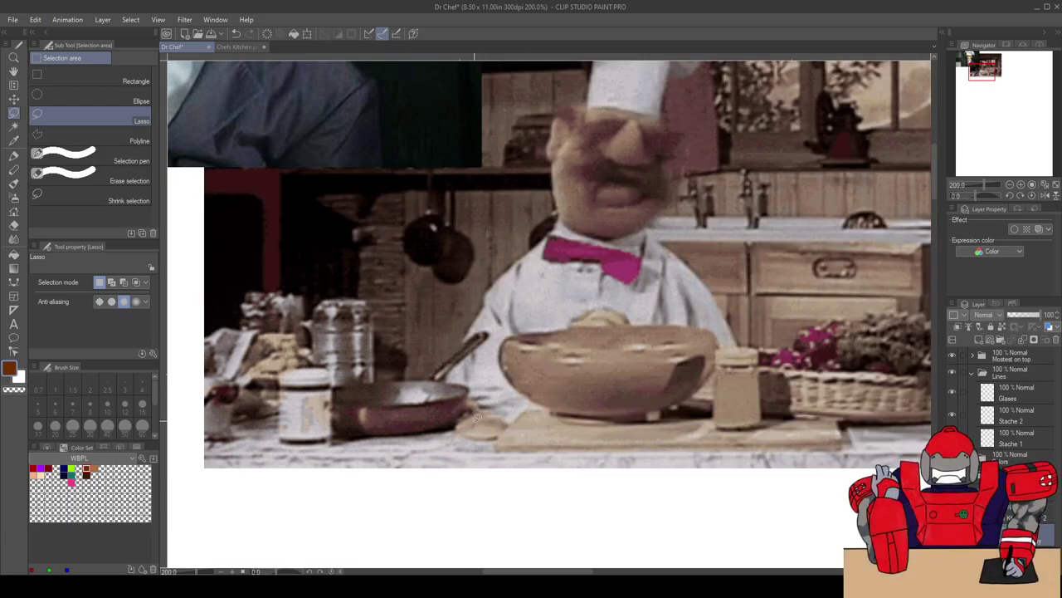
# Step: Try reworking the lasso selection around the frying pan and its handle, and clear the selection
pyautogui.moveTo(466, 448); pyautogui.dragTo(470, 405)
pyautogui.hotkey('ctrl', 'd')
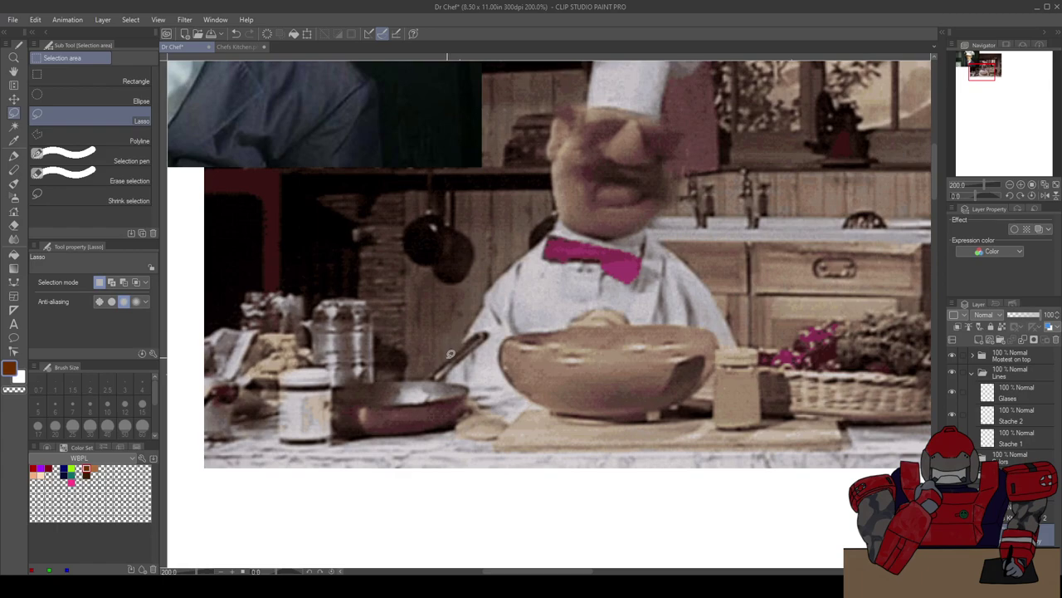
pyautogui.hotkey('ctrl', 'z')
pyautogui.moveTo(498, 337)
pyautogui.mouseDown()
pyautogui.moveTo(249, 498)
pyautogui.moveTo(497, 336)
pyautogui.mouseUp()
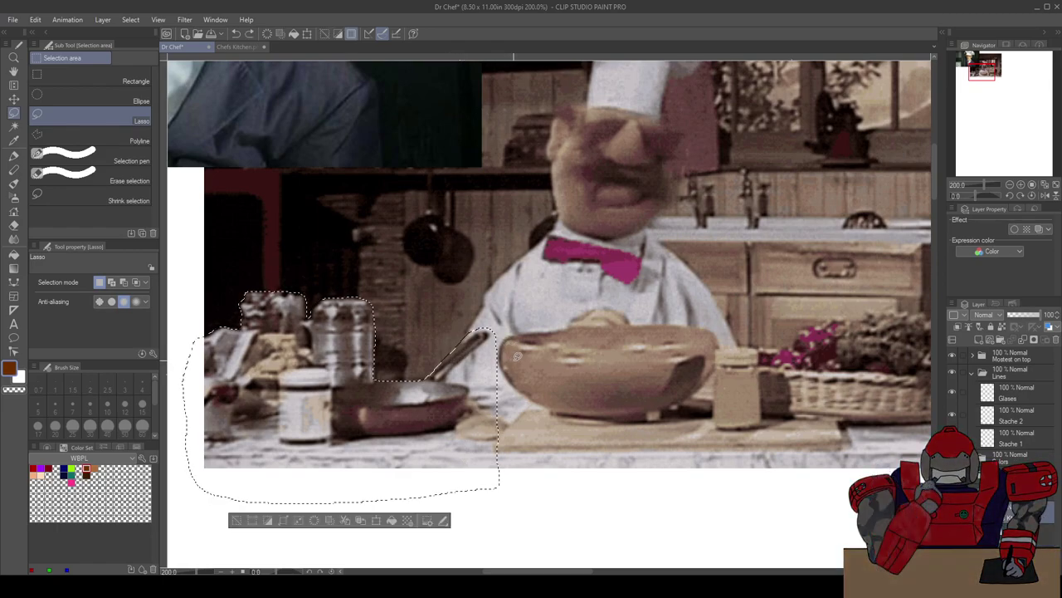
pyautogui.click(240, 518)
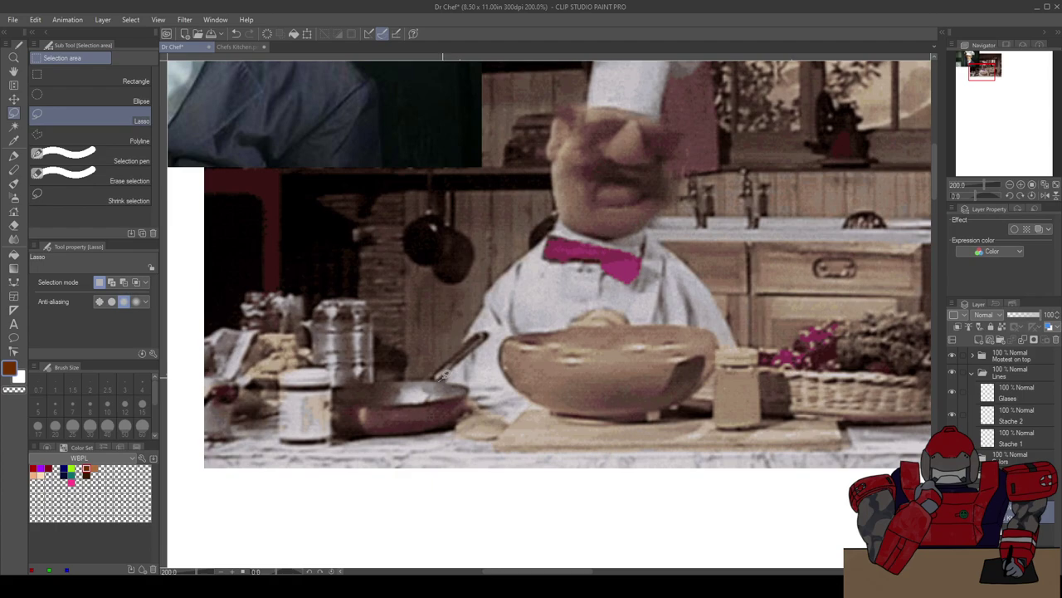
# Step: Lasso-select the jars, canisters and frying pan with its handle, copy them to their own layer, and clear the selection
pyautogui.moveTo(454, 365); pyautogui.dragTo(470, 351)
pyautogui.moveTo(470, 339); pyautogui.dragTo(462, 345)
pyautogui.hotkey('ctrl', 'z')
pyautogui.moveTo(424, 380)
pyautogui.mouseDown()
pyautogui.moveTo(467, 335)
pyautogui.moveTo(494, 331)
pyautogui.mouseUp()
pyautogui.moveTo(454, 365); pyautogui.dragTo(445, 377)
pyautogui.moveTo(463, 413)
pyautogui.mouseDown()
pyautogui.moveTo(444, 476)
pyautogui.moveTo(384, 486)
pyautogui.moveTo(200, 479)
pyautogui.moveTo(183, 452)
pyautogui.moveTo(194, 341)
pyautogui.moveTo(223, 323)
pyautogui.moveTo(243, 326)
pyautogui.moveTo(256, 286)
pyautogui.moveTo(300, 293)
pyautogui.moveTo(308, 313)
pyautogui.moveTo(335, 291)
pyautogui.moveTo(369, 296)
pyautogui.moveTo(374, 371)
pyautogui.moveTo(425, 377)
pyautogui.mouseUp()
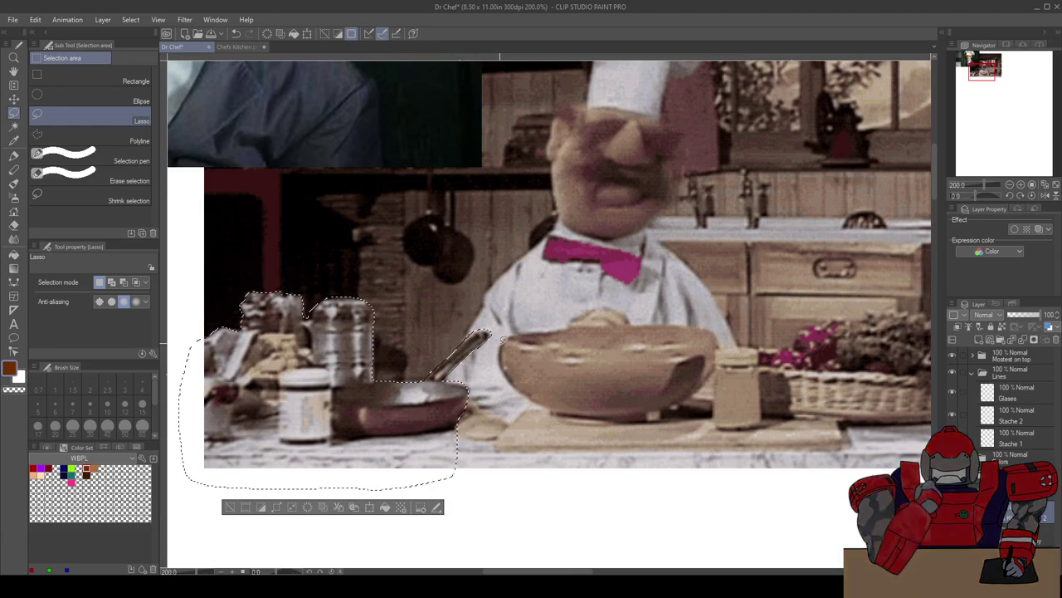
pyautogui.hotkey('ctrl', 'd')
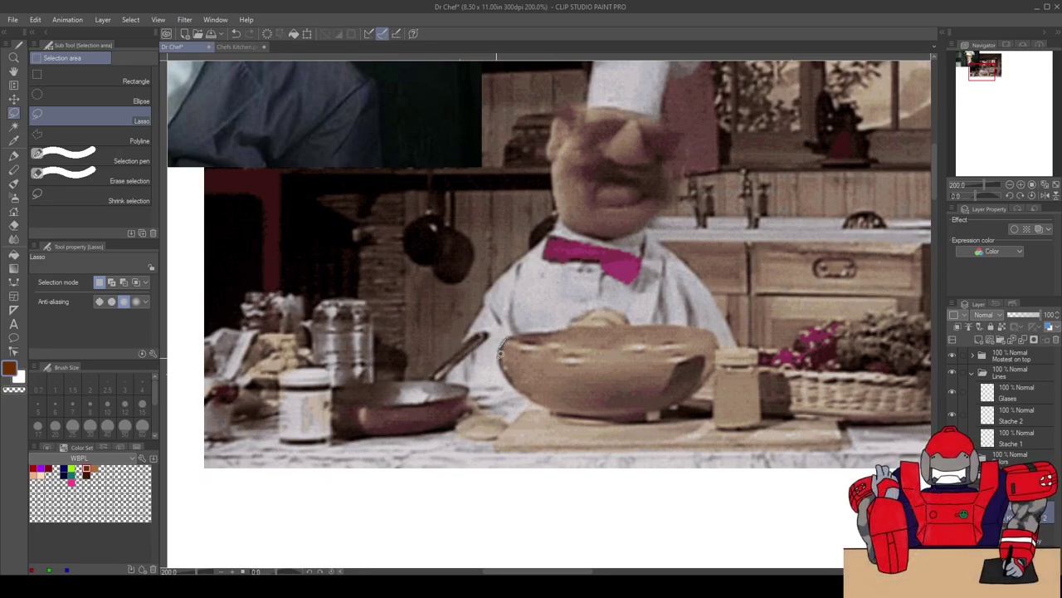
# Step: Try lasso-selecting the mixing bowl, cutting board and part of the vegetable basket, then clear the selection
pyautogui.moveTo(508, 375)
pyautogui.mouseDown()
pyautogui.moveTo(541, 400)
pyautogui.moveTo(521, 410)
pyautogui.mouseUp()
pyautogui.hotkey('ctrl', 'd')
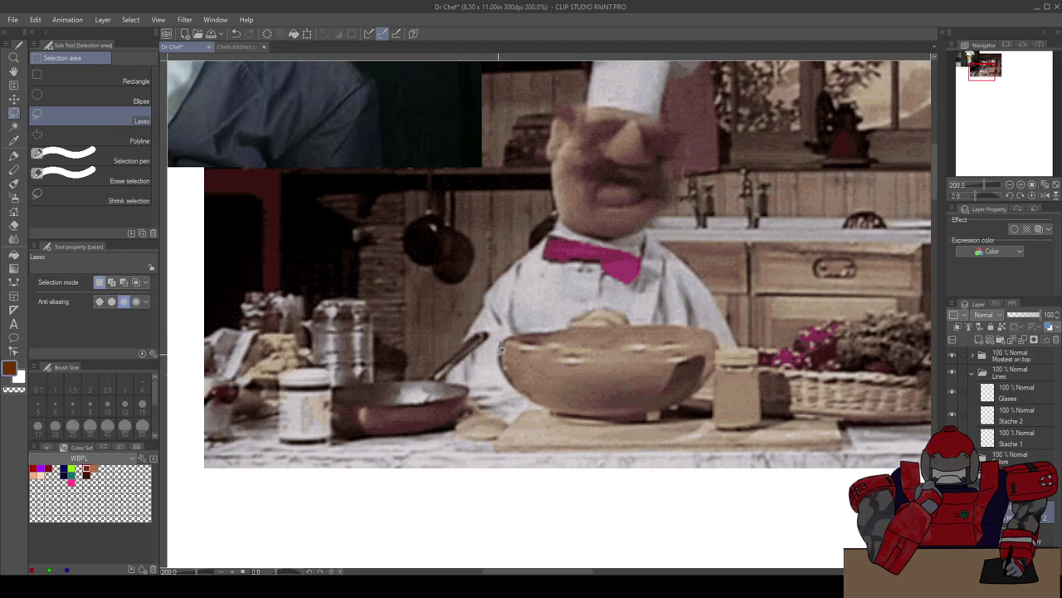
pyautogui.moveTo(503, 374); pyautogui.dragTo(526, 390)
pyautogui.moveTo(466, 407)
pyautogui.mouseDown()
pyautogui.moveTo(454, 479)
pyautogui.moveTo(685, 489)
pyautogui.moveTo(854, 481)
pyautogui.moveTo(847, 372)
pyautogui.moveTo(820, 322)
pyautogui.moveTo(798, 345)
pyautogui.moveTo(756, 344)
pyautogui.mouseUp()
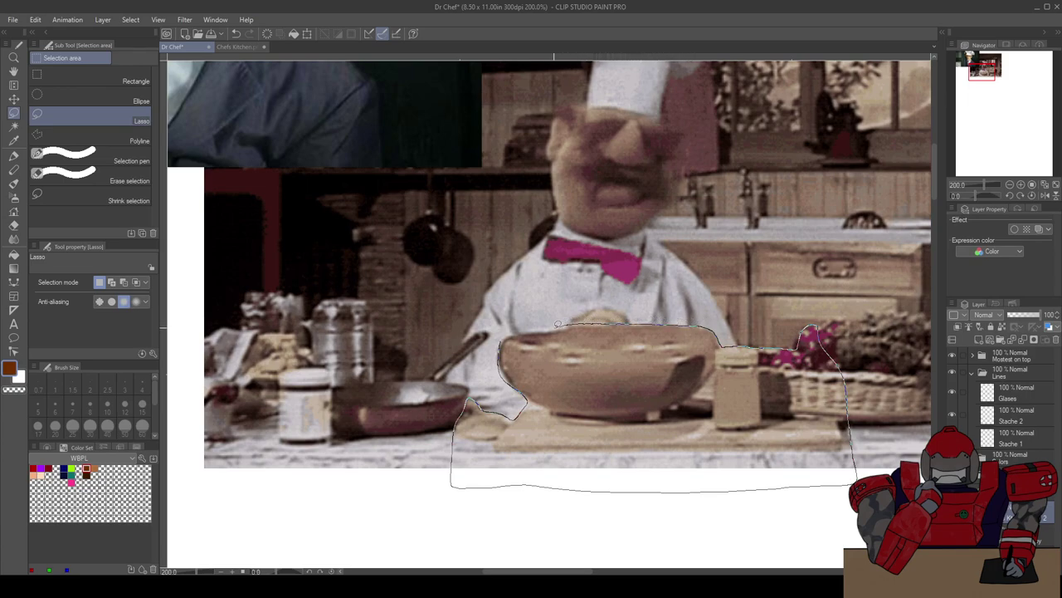
pyautogui.moveTo(504, 333); pyautogui.dragTo(503, 333)
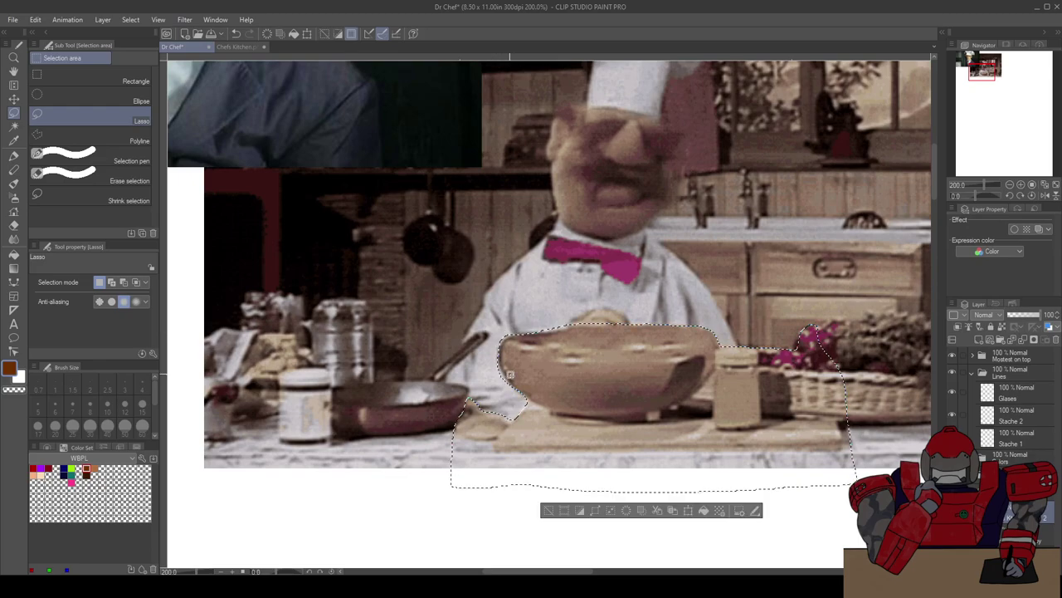
pyautogui.moveTo(712, 447); pyautogui.dragTo(392, 399)
pyautogui.hotkey('ctrl', 'd')
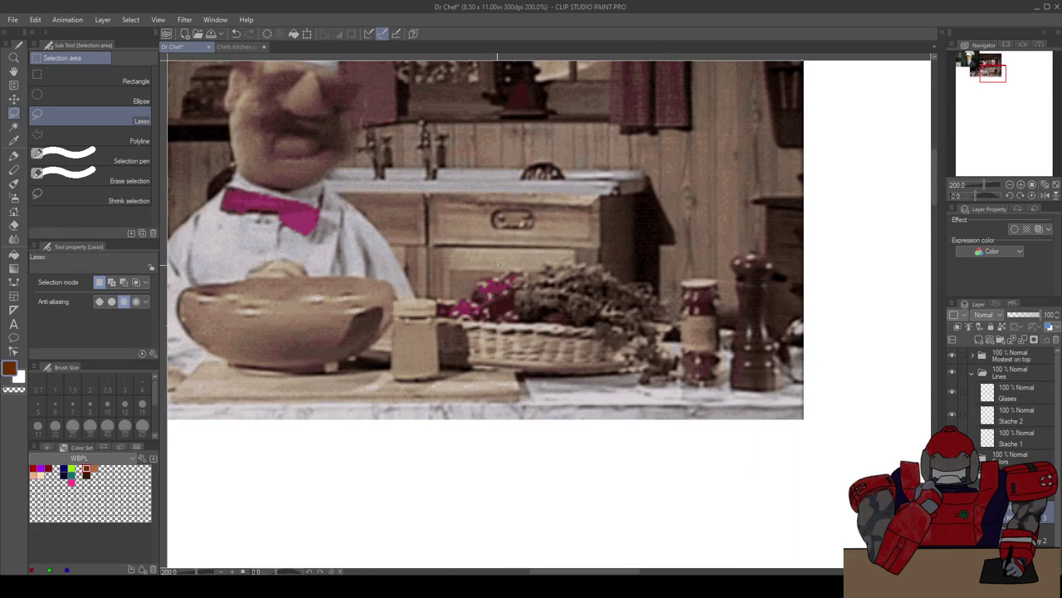
# Step: Lasso-select the vegetable basket, spice jar and pepper mill, copy them to a new layer, and hide the kitchen image
pyautogui.moveTo(503, 273)
pyautogui.mouseDown()
pyautogui.moveTo(579, 258)
pyautogui.moveTo(649, 281)
pyautogui.moveTo(671, 314)
pyautogui.moveTo(697, 275)
pyautogui.moveTo(717, 276)
pyautogui.moveTo(720, 317)
pyautogui.moveTo(734, 325)
pyautogui.moveTo(734, 254)
pyautogui.moveTo(754, 247)
pyautogui.moveTo(772, 259)
pyautogui.moveTo(774, 336)
pyautogui.moveTo(801, 312)
pyautogui.moveTo(820, 375)
pyautogui.moveTo(720, 435)
pyautogui.moveTo(460, 432)
pyautogui.moveTo(459, 302)
pyautogui.moveTo(506, 269)
pyautogui.mouseUp()
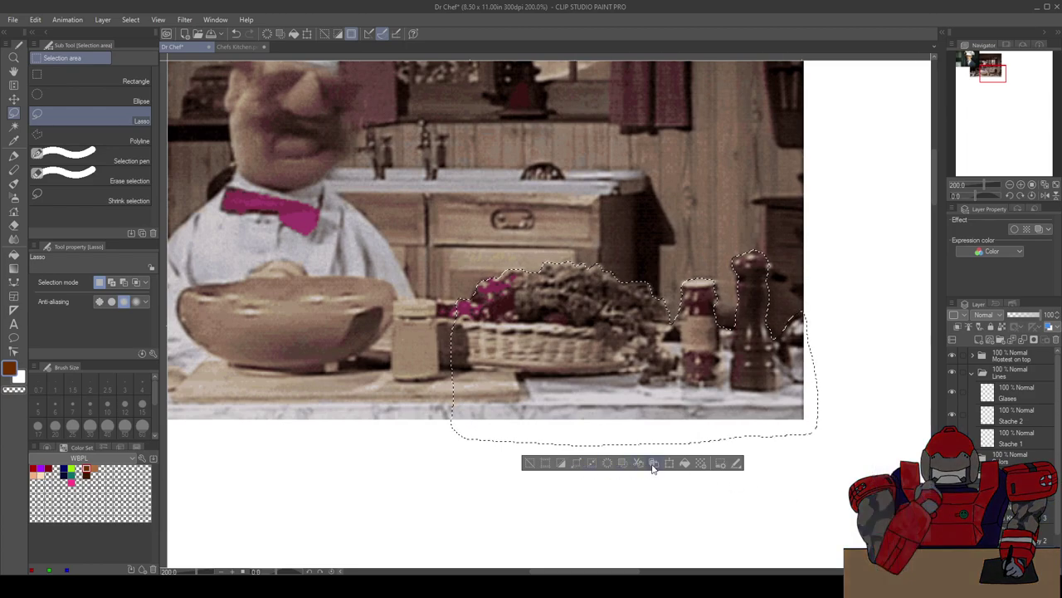
pyautogui.scroll(-2, 1004, 390)
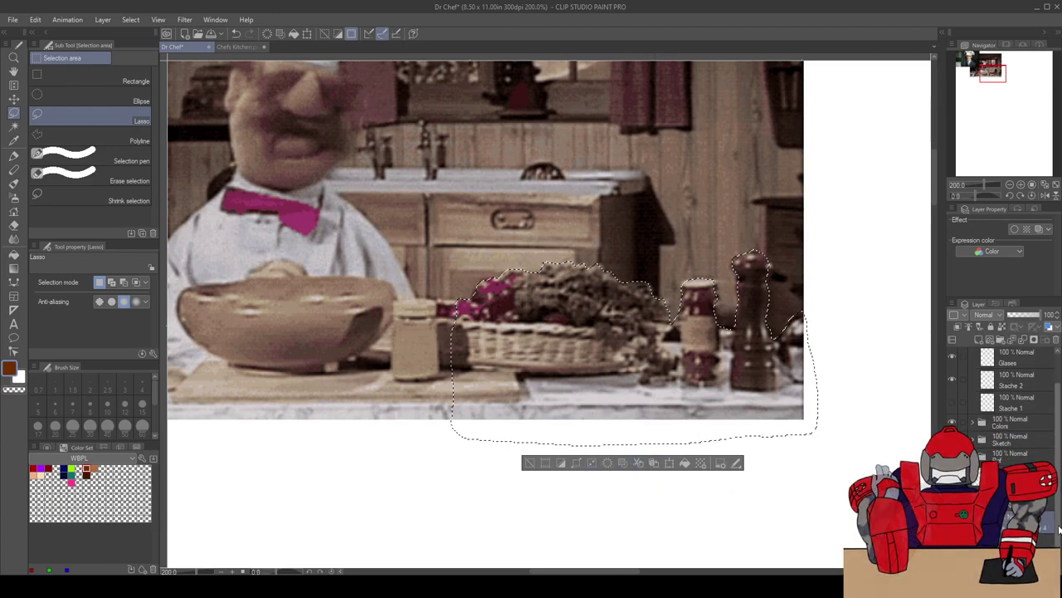
pyautogui.hotkey('shift', 'Delete')
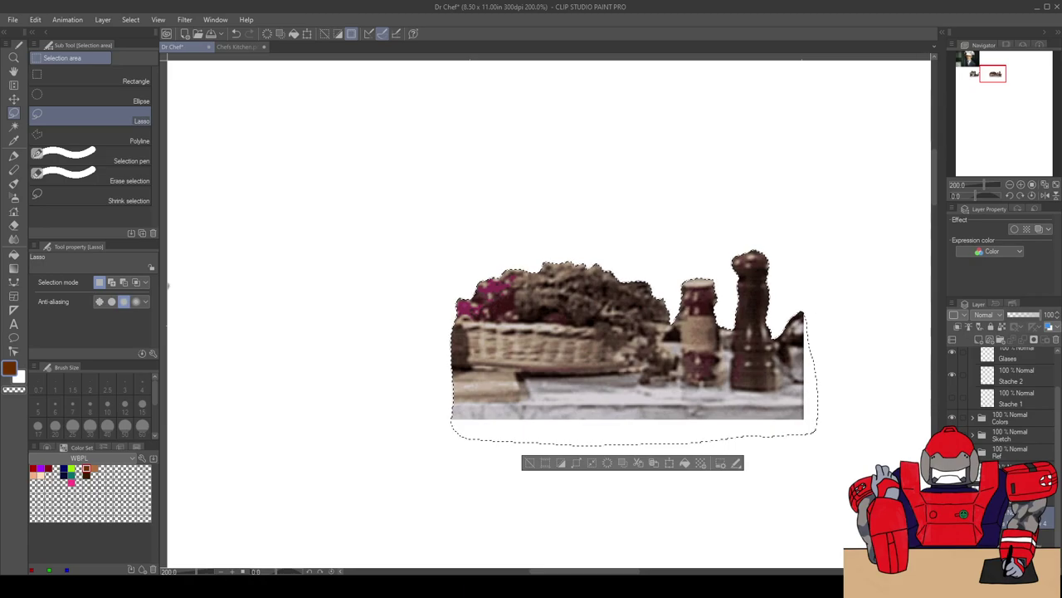
pyautogui.scroll(-4, 464, 359)
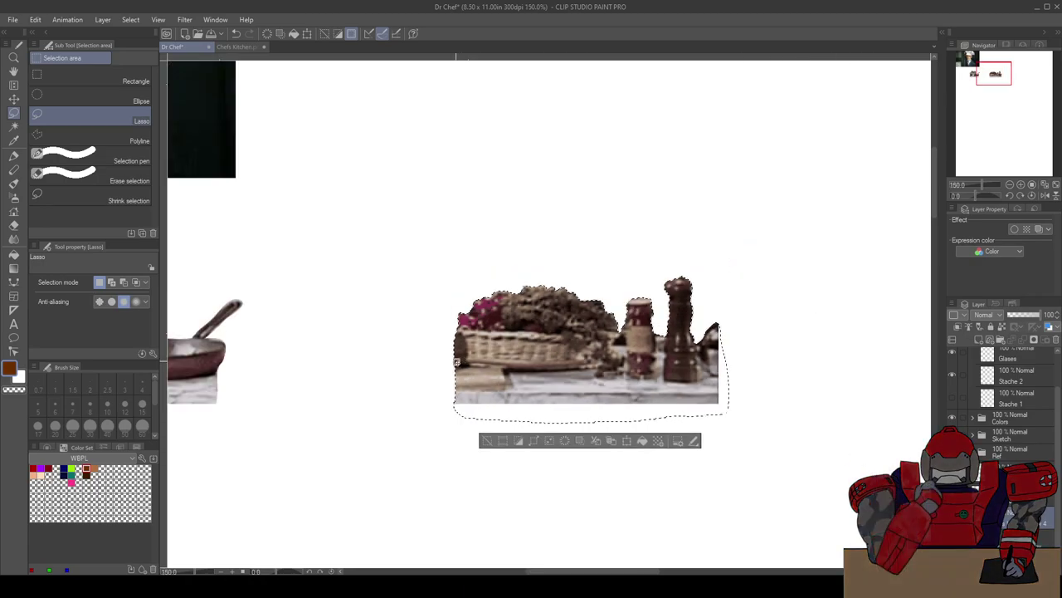
pyautogui.moveTo(395, 393); pyautogui.dragTo(467, 391)
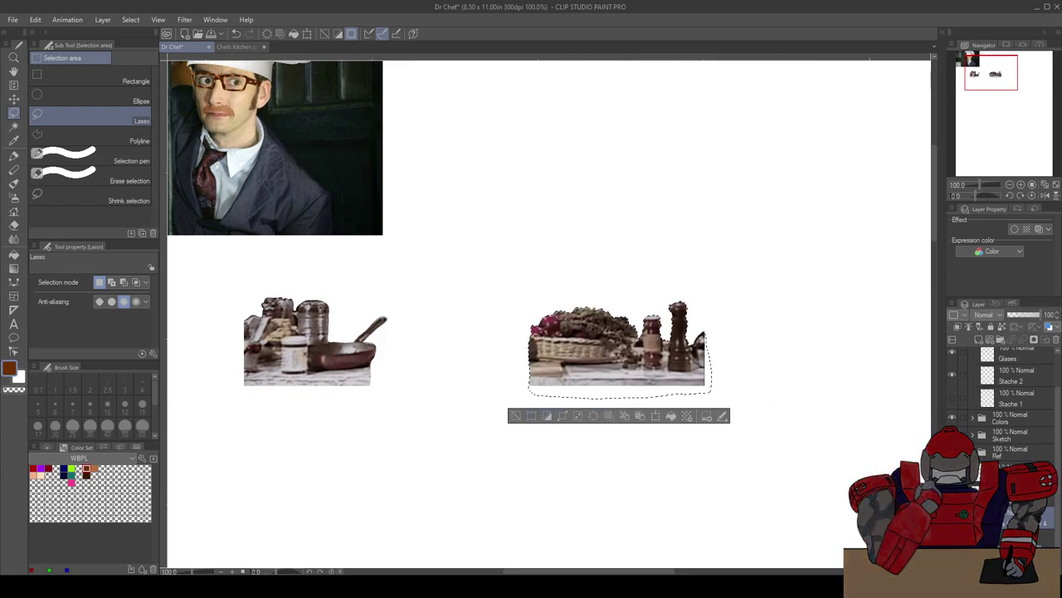
# Step: Compare the two counter cut-outs with the full kitchen image, bring the image back and deselect
pyautogui.hotkey('ctrl', 'z')
pyautogui.hotkey('ctrl', 'y')
pyautogui.hotkey('ctrl', 'z')
pyautogui.hotkey('ctrl', 'y')
pyautogui.click(1044, 538)
pyautogui.hotkey('ctrl', 'z')
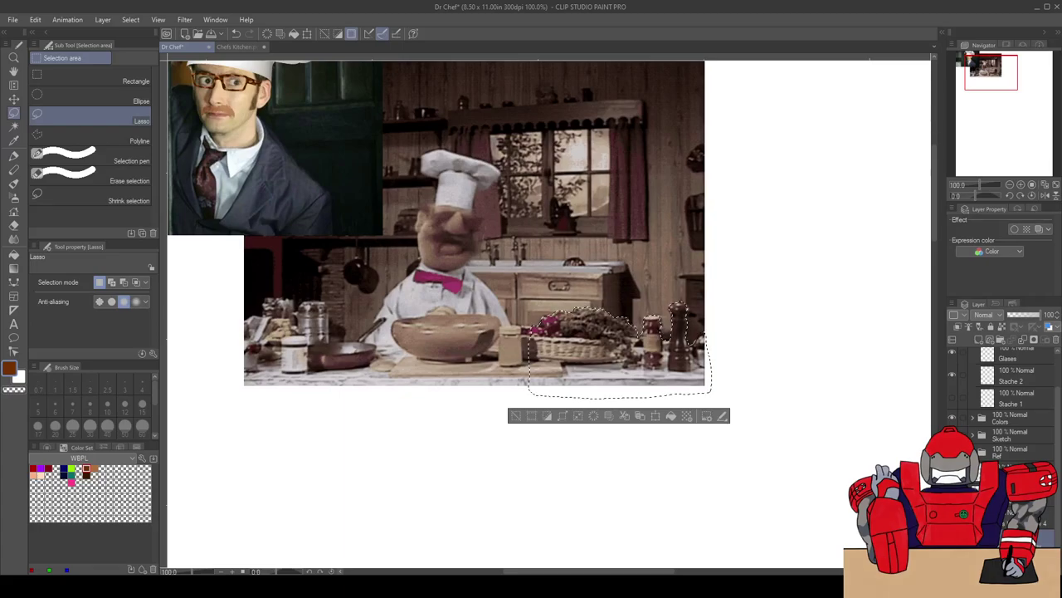
pyautogui.hotkey('ctrl', 'y')
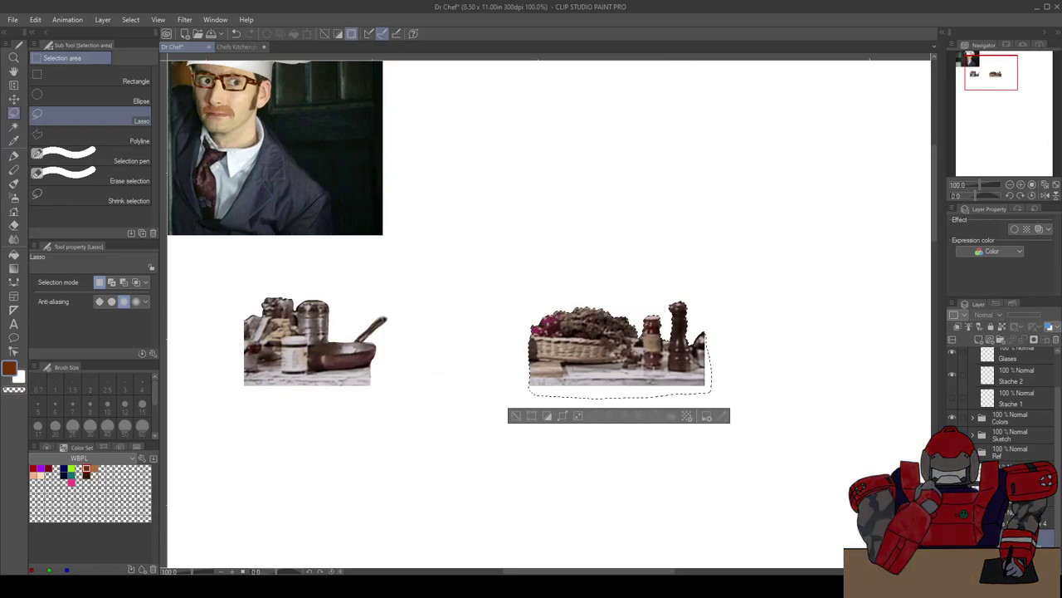
pyautogui.hotkey('ctrl', 'z')
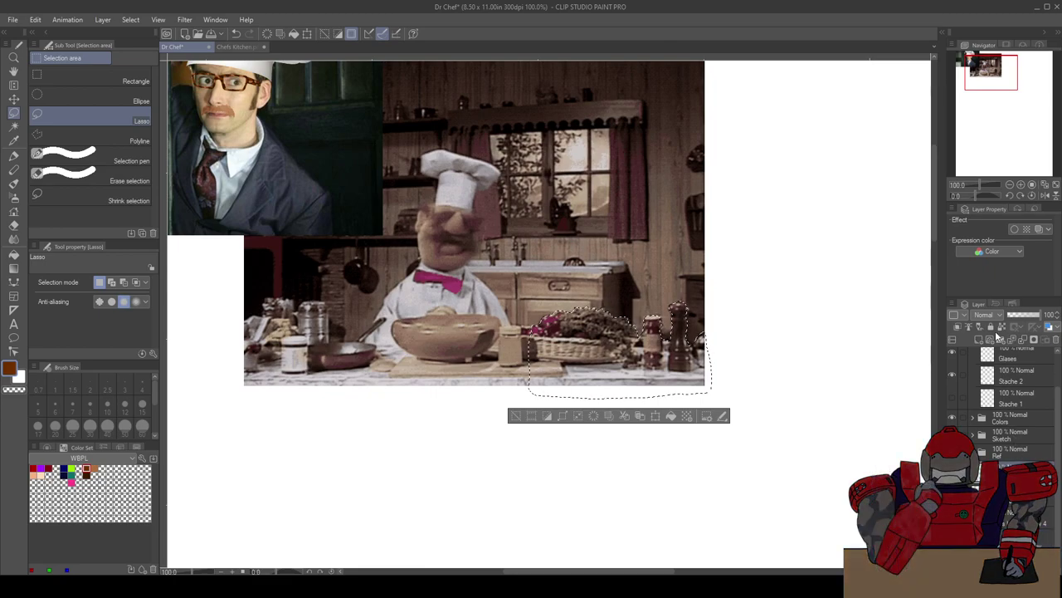
pyautogui.hotkey('ctrl', 'z')
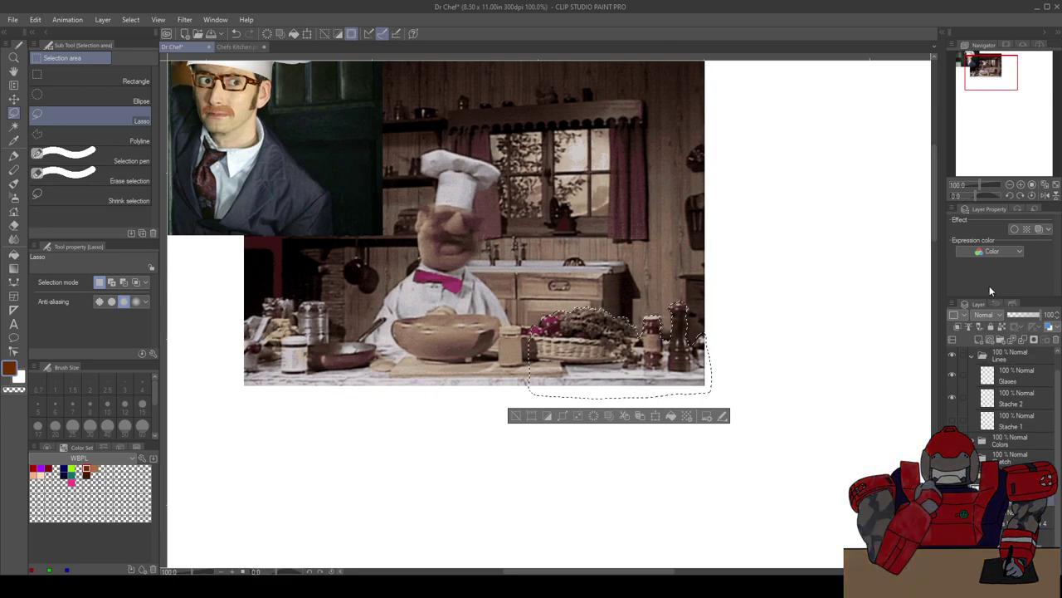
pyautogui.click(514, 416)
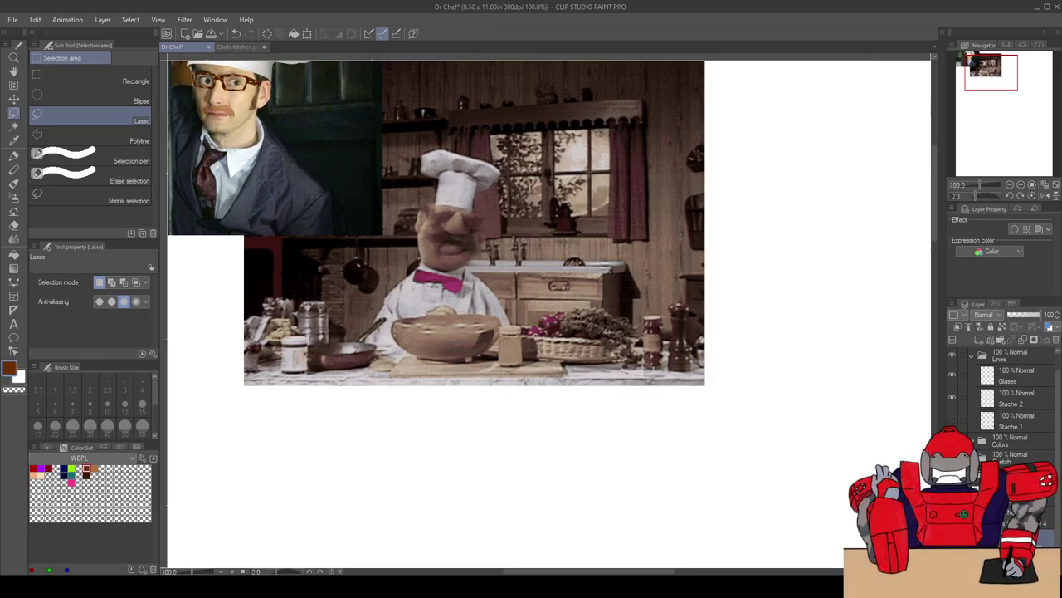
pyautogui.scroll(3, 350, 269)
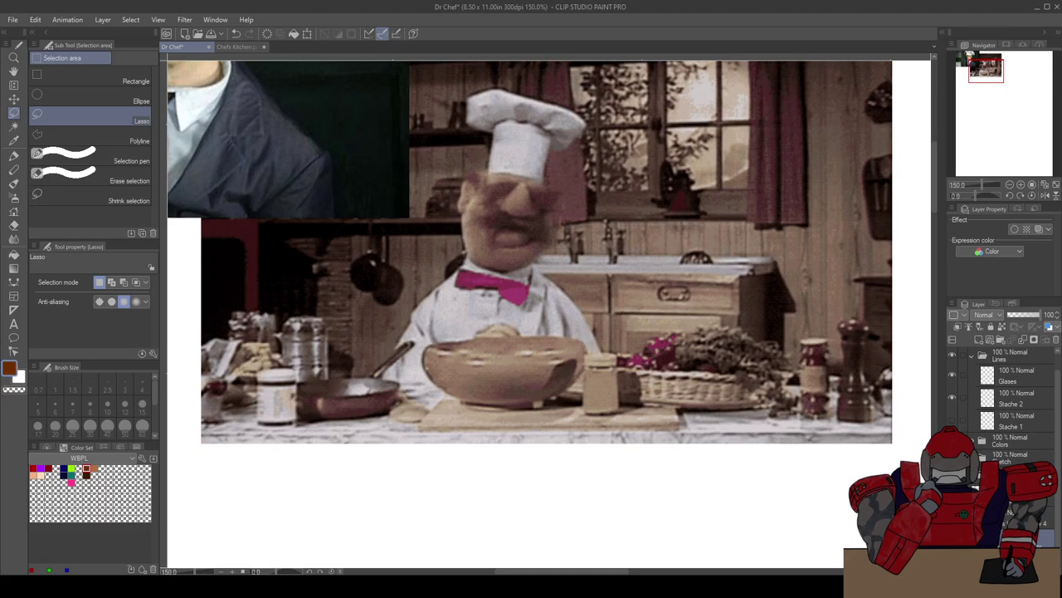
pyautogui.hotkey('ctrl', 'z')
pyautogui.hotkey('ctrl', 'y')
pyautogui.hotkey('ctrl', 'z')
pyautogui.hotkey('ctrl', 'y')
pyautogui.hotkey('ctrl', 'z')
pyautogui.hotkey('ctrl', 'y')
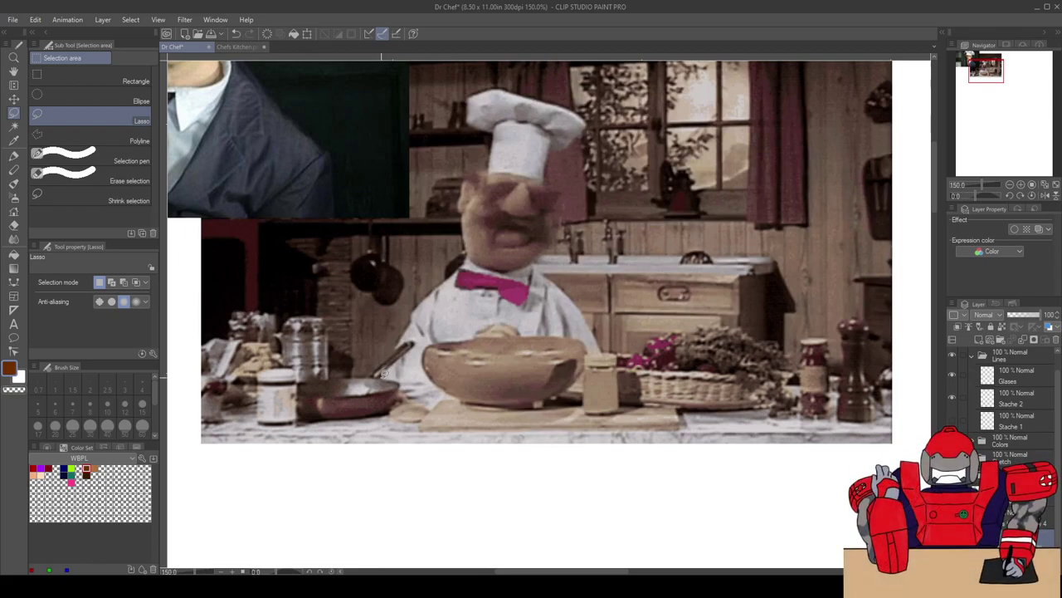
# Step: Lasso-select the mixing bowl, cutting board, jar and adjoining part of the basket, copy them to a new layer, and deselect
pyautogui.scroll(1, 427, 334)
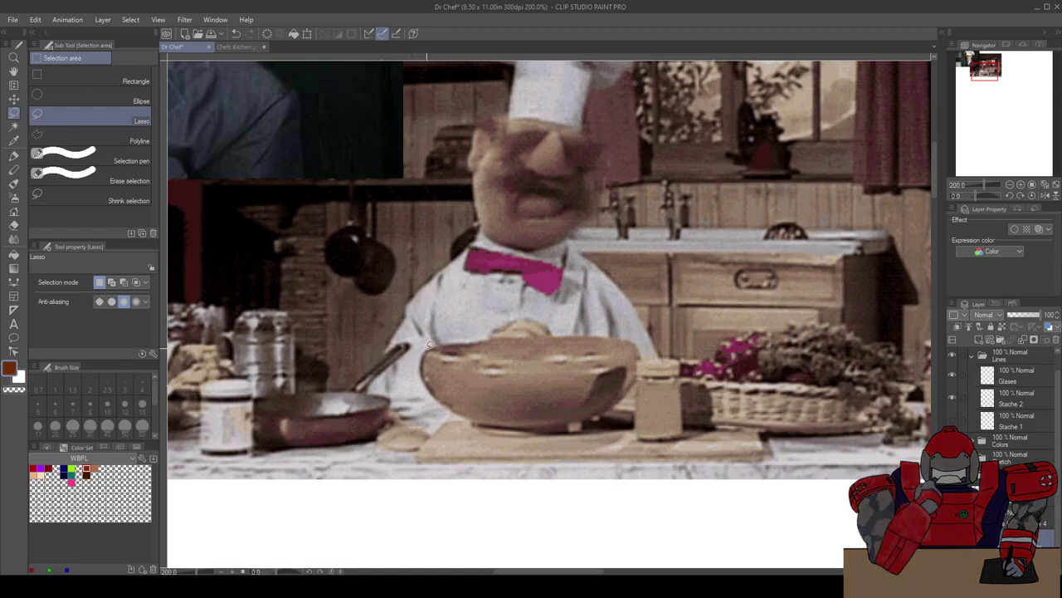
pyautogui.moveTo(425, 350)
pyautogui.mouseDown()
pyautogui.moveTo(423, 381)
pyautogui.moveTo(453, 406)
pyautogui.mouseUp()
pyautogui.moveTo(409, 420)
pyautogui.mouseDown()
pyautogui.moveTo(376, 435)
pyautogui.moveTo(379, 483)
pyautogui.moveTo(535, 492)
pyautogui.moveTo(814, 479)
pyautogui.moveTo(802, 327)
pyautogui.mouseUp()
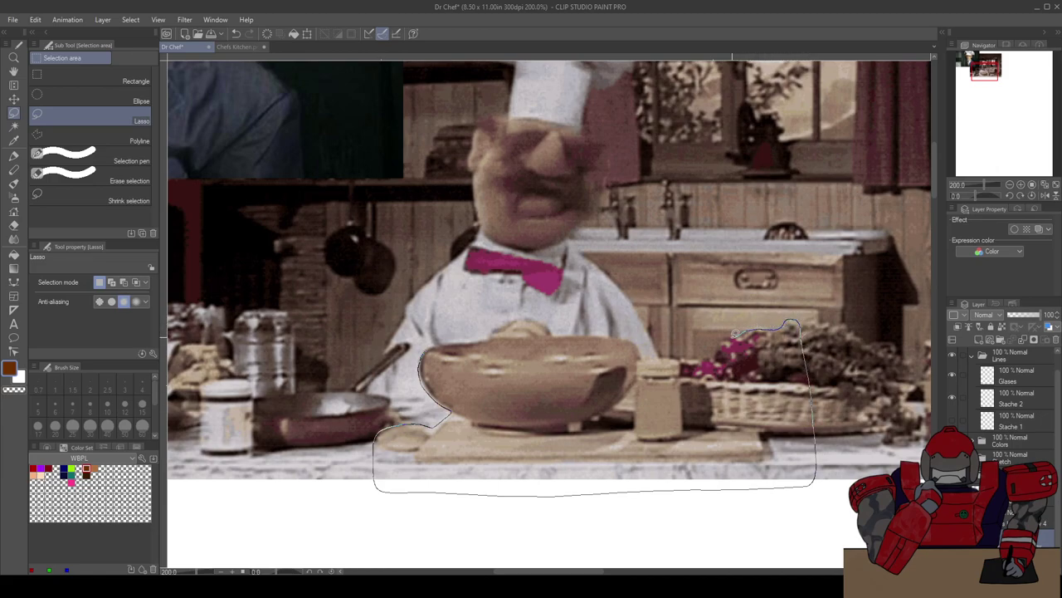
pyautogui.moveTo(725, 336)
pyautogui.mouseDown()
pyautogui.moveTo(650, 352)
pyautogui.moveTo(588, 330)
pyautogui.mouseUp()
pyautogui.moveTo(569, 330); pyautogui.dragTo(562, 331)
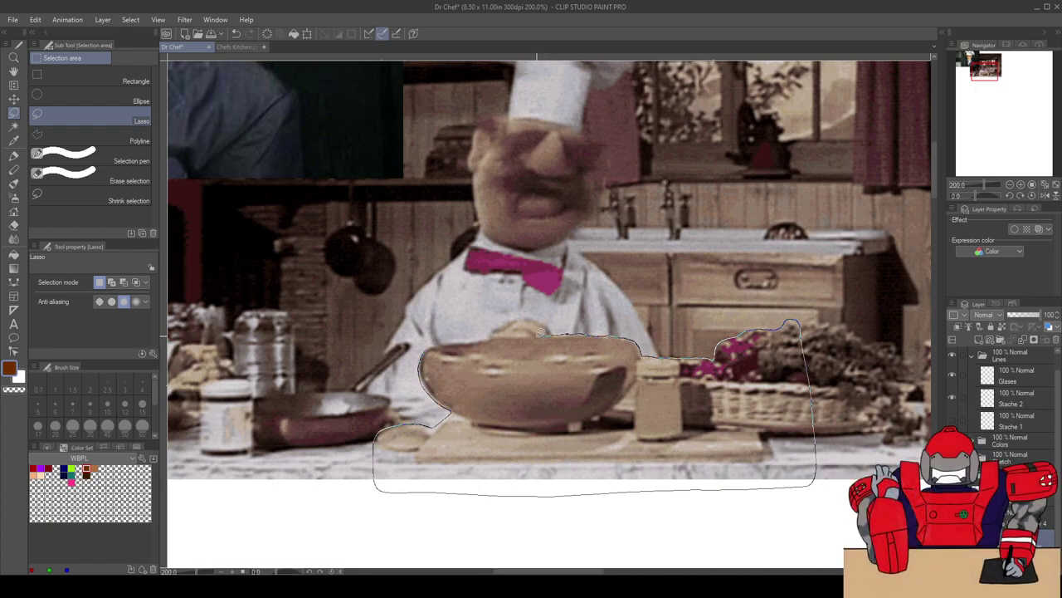
pyautogui.moveTo(488, 333); pyautogui.dragTo(423, 349)
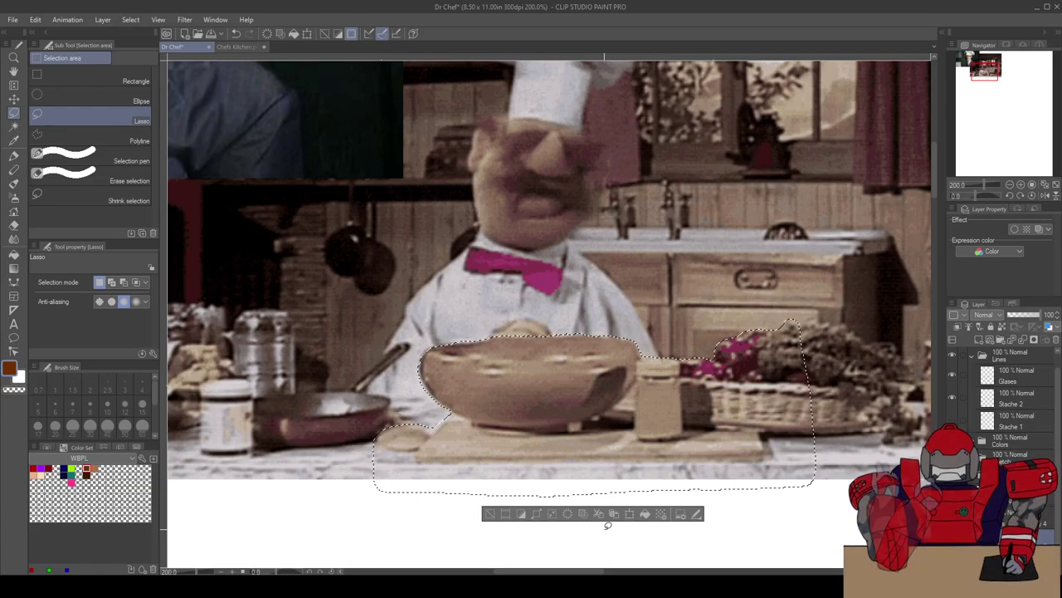
pyautogui.click(490, 517)
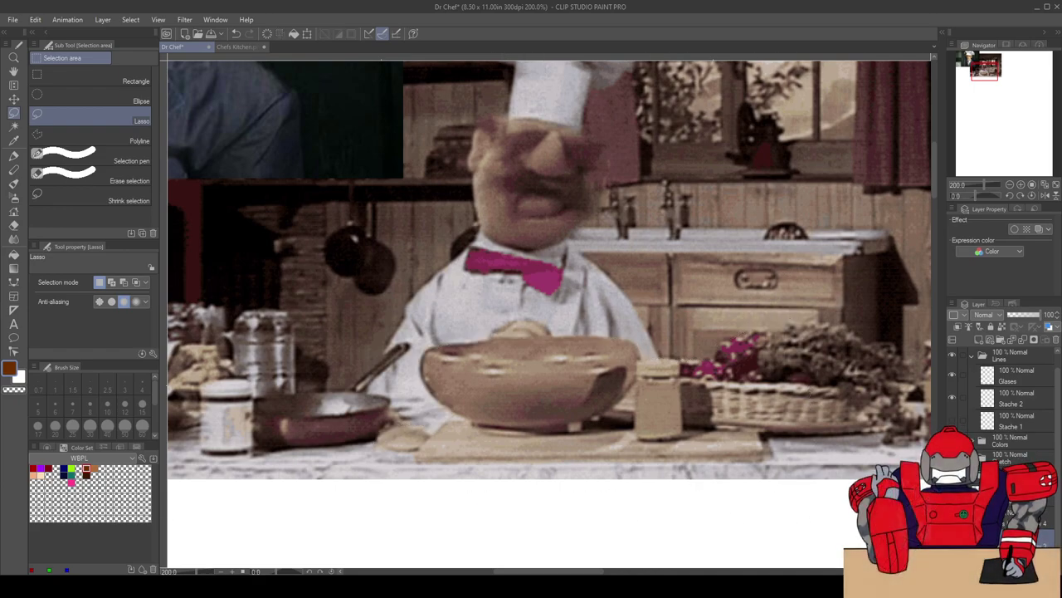
# Step: Examine how the counter cut-outs join together with the kitchen image hidden, then show the full image again
pyautogui.click(952, 539)
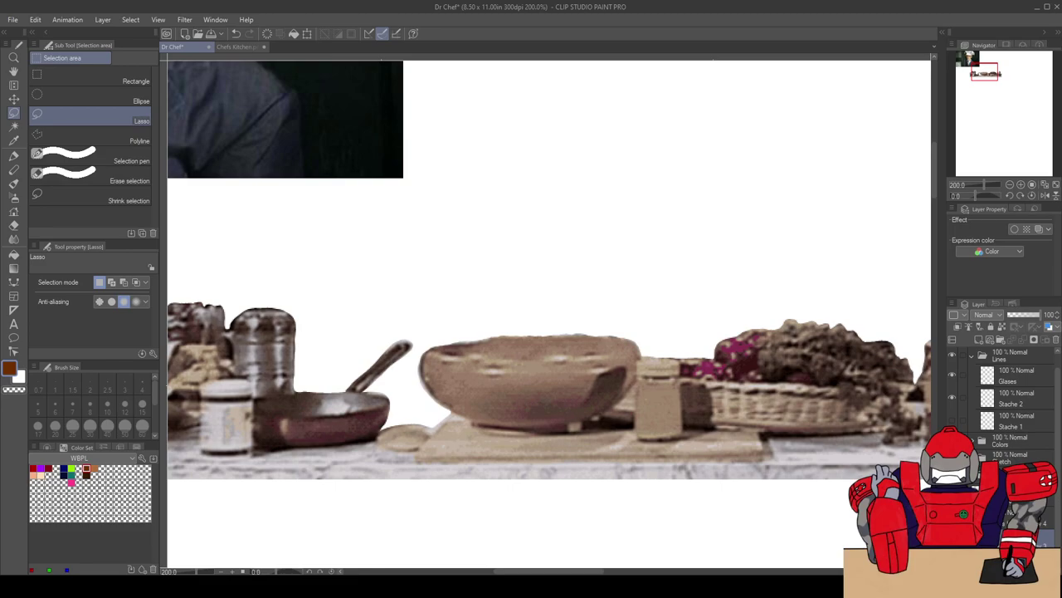
pyautogui.click(952, 540)
pyautogui.click(952, 539)
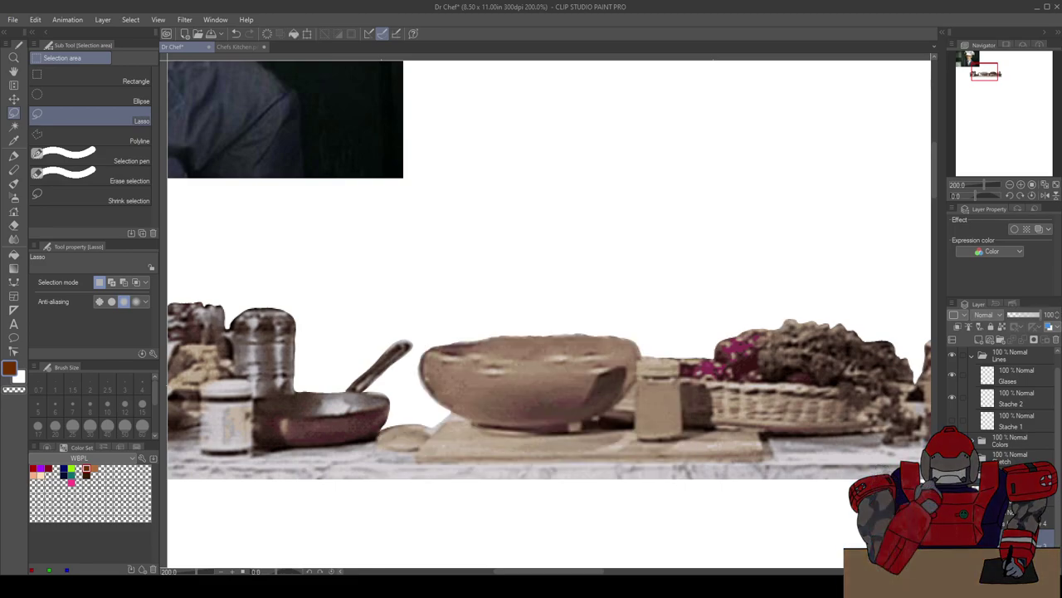
pyautogui.hotkey('ctrl', 'z')
pyautogui.hotkey('ctrl', 'y')
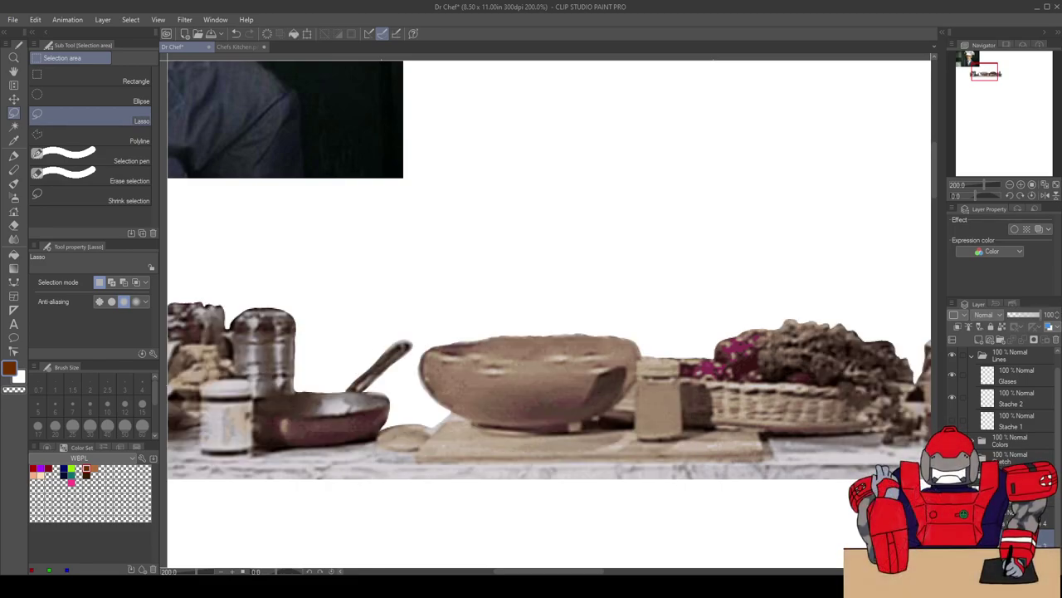
pyautogui.hotkey('ctrl', '-')
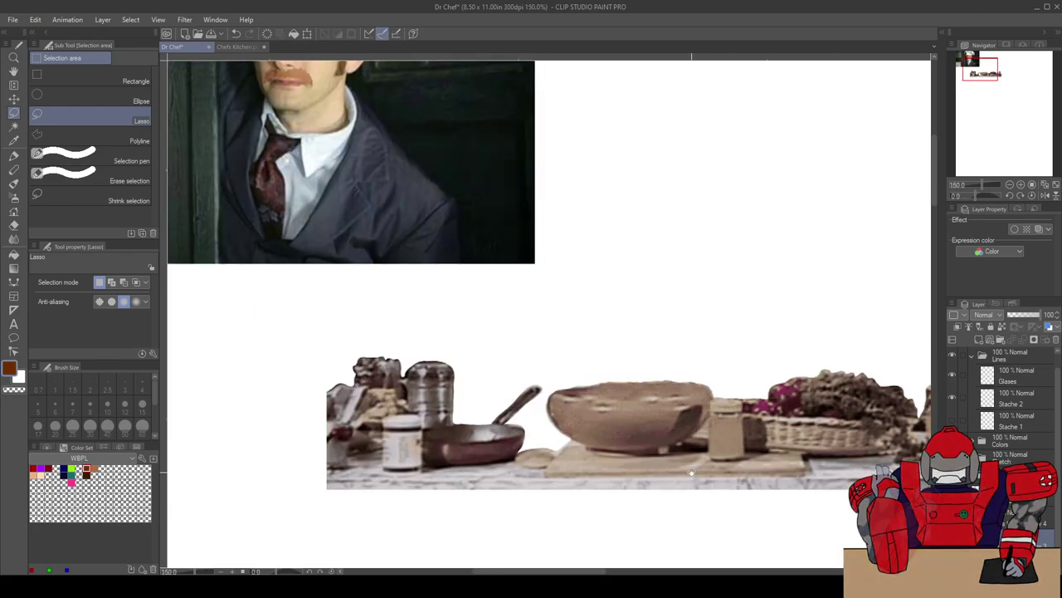
pyautogui.moveTo(685, 467); pyautogui.dragTo(496, 391)
pyautogui.hotkey('ctrl', '-')
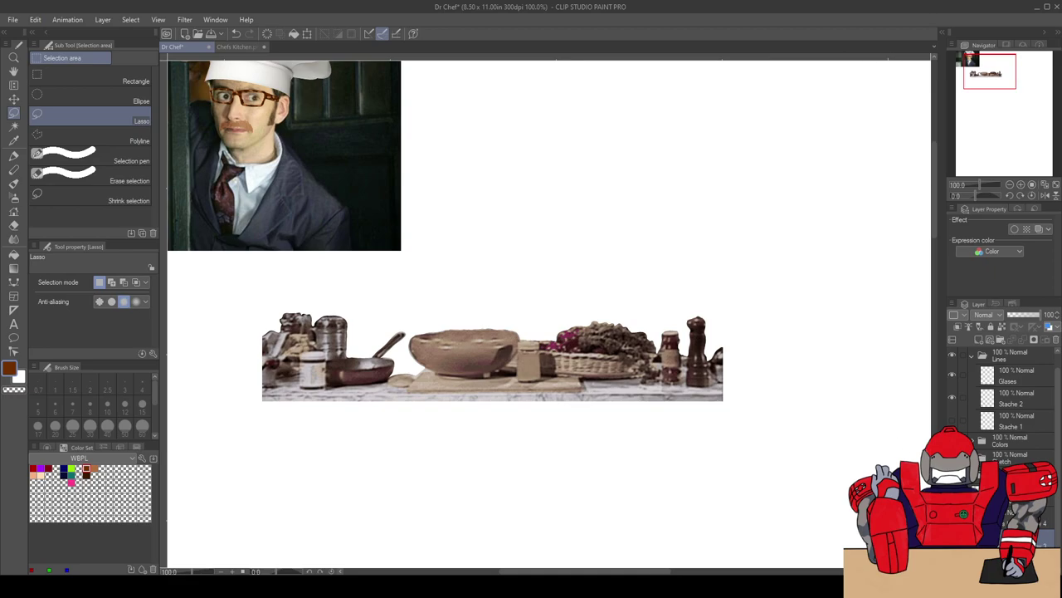
pyautogui.hotkey('ctrl', 'z')
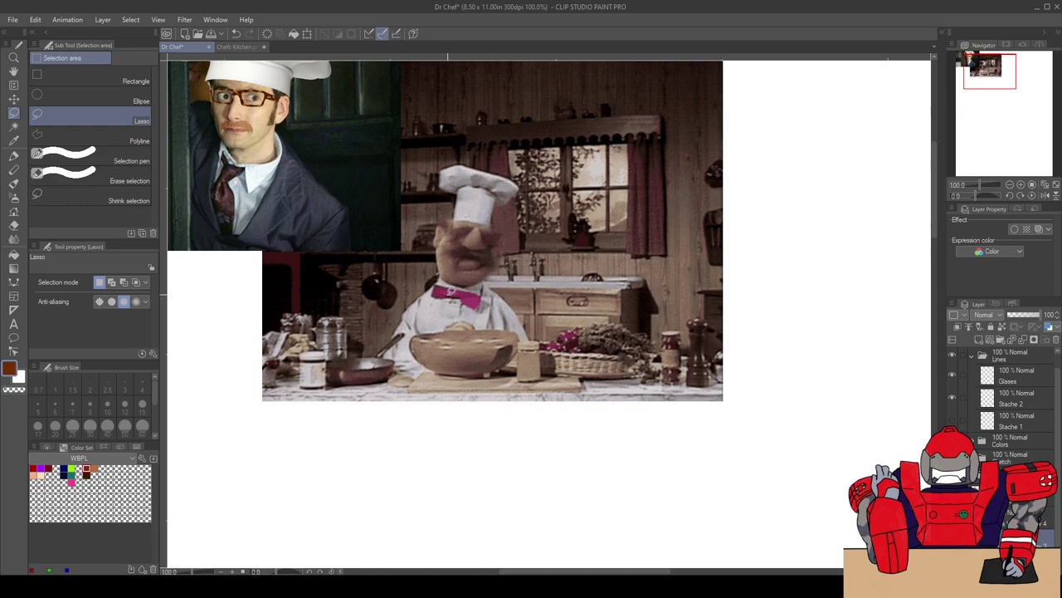
# Step: Combine the counter cut-outs into one layer named Chefs Kitchen Counter and hide the full kitchen image
pyautogui.scroll(1, 452, 292)
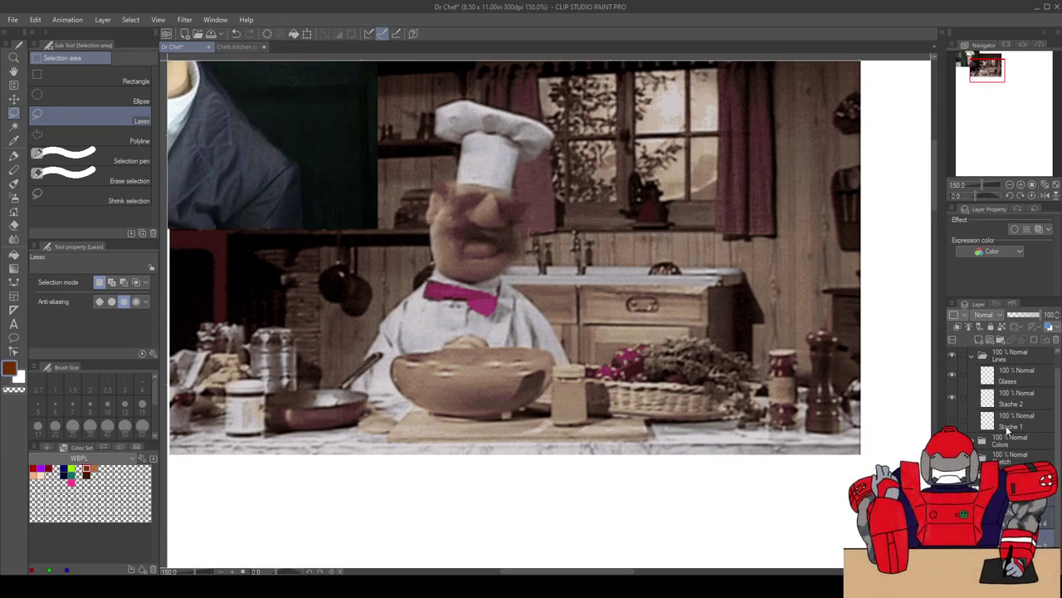
pyautogui.scroll(1, 999, 450)
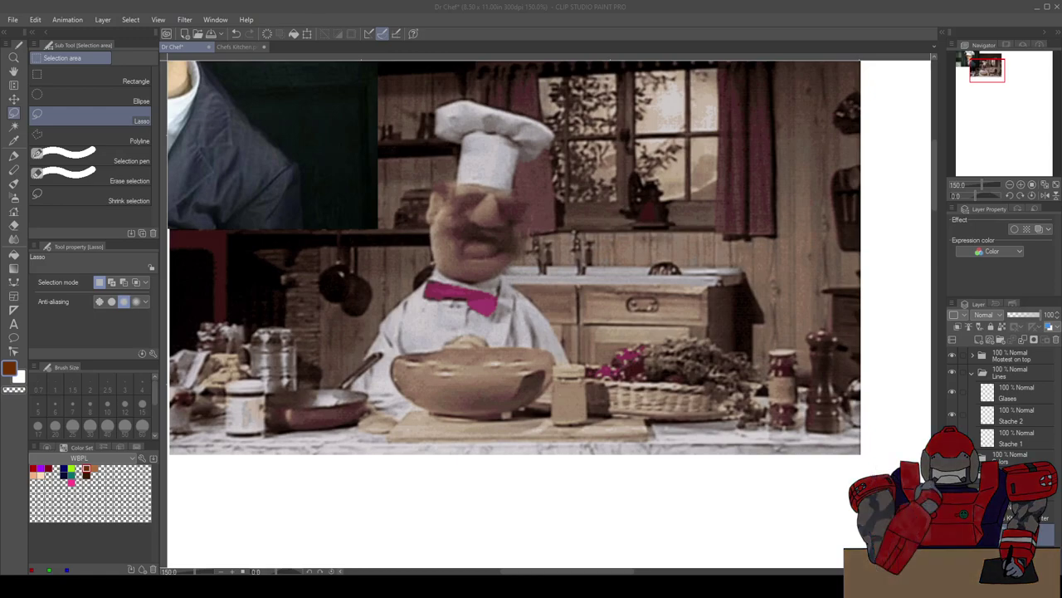
pyautogui.click(531, 6)
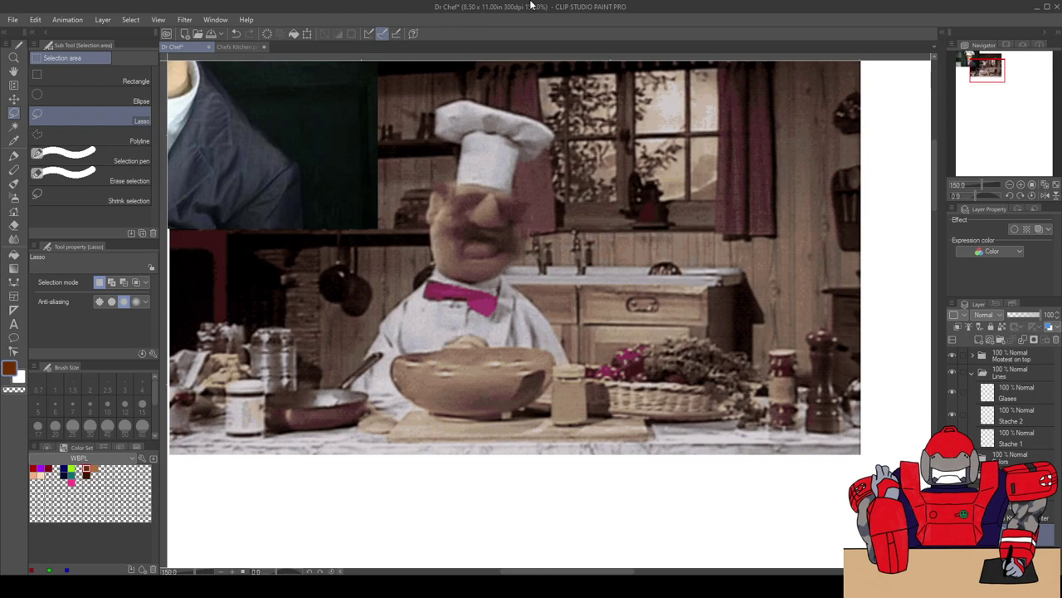
pyautogui.hotkey('ctrl', '-')
pyautogui.moveTo(421, 329); pyautogui.dragTo(545, 418)
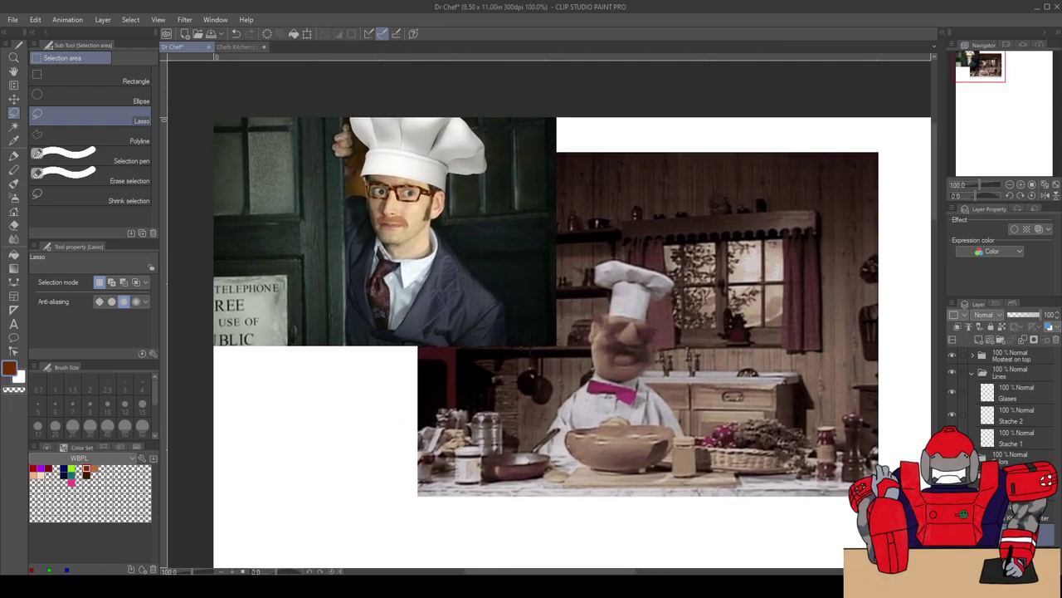
pyautogui.press('Delete')
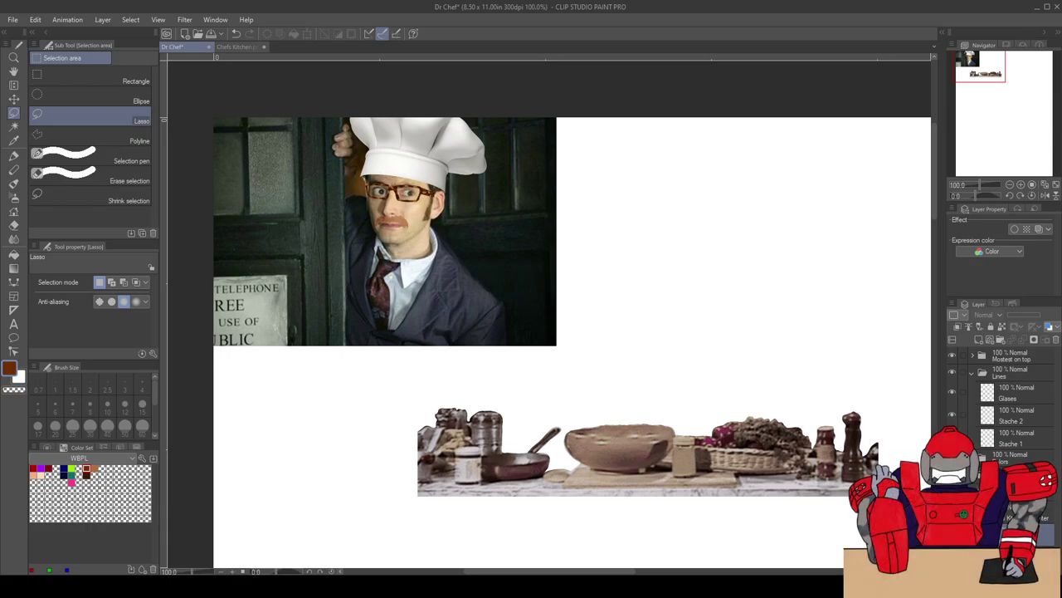
pyautogui.click(1037, 512)
pyautogui.hotkey('ctrl', 't')
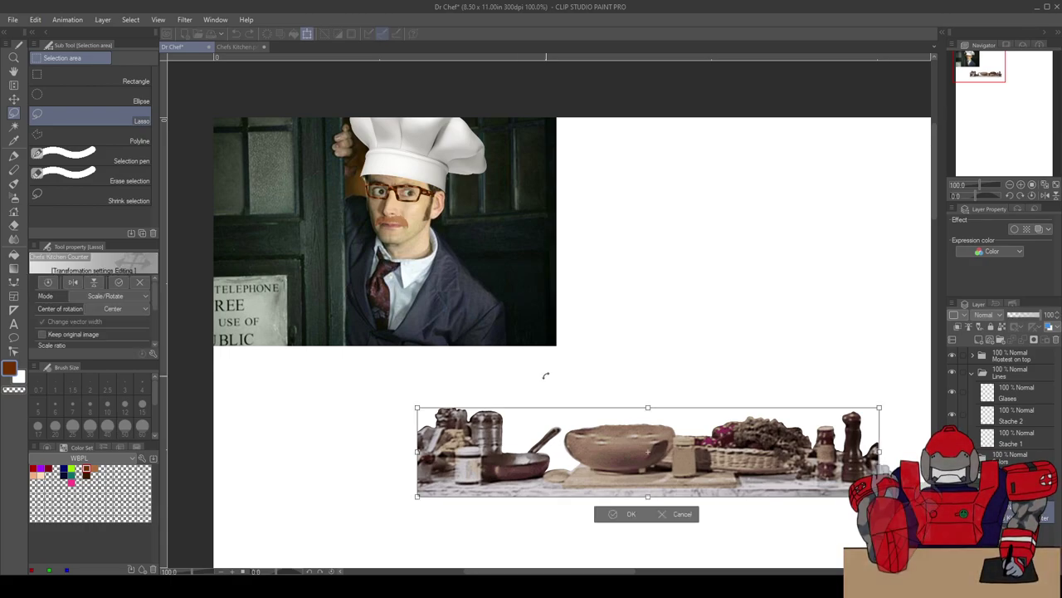
pyautogui.moveTo(566, 461); pyautogui.dragTo(361, 380)
pyautogui.moveTo(392, 430); pyautogui.dragTo(441, 424)
pyautogui.moveTo(522, 388); pyautogui.dragTo(513, 398)
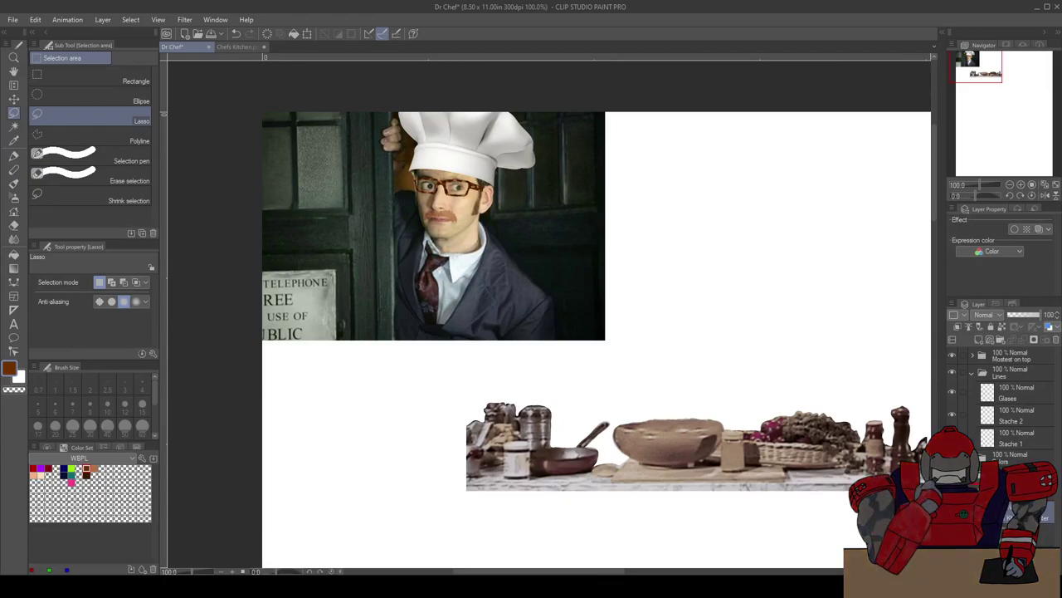
# Step: Transform the Chefs Kitchen Counter layer, moving it over the bottom of the man's photo so he stands behind it
pyautogui.click(1029, 513)
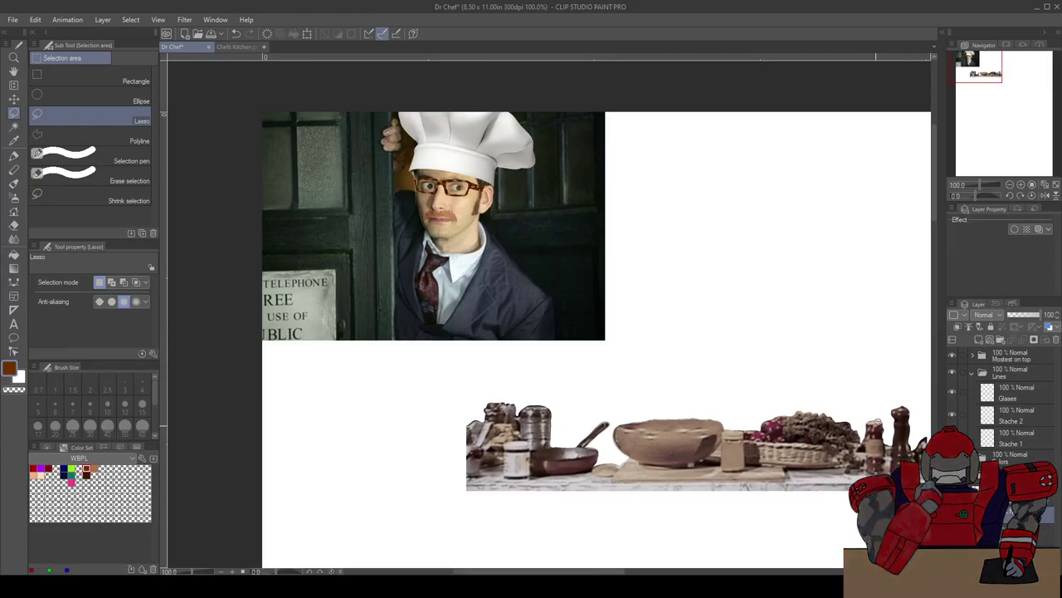
pyautogui.hotkey('ctrl', 't')
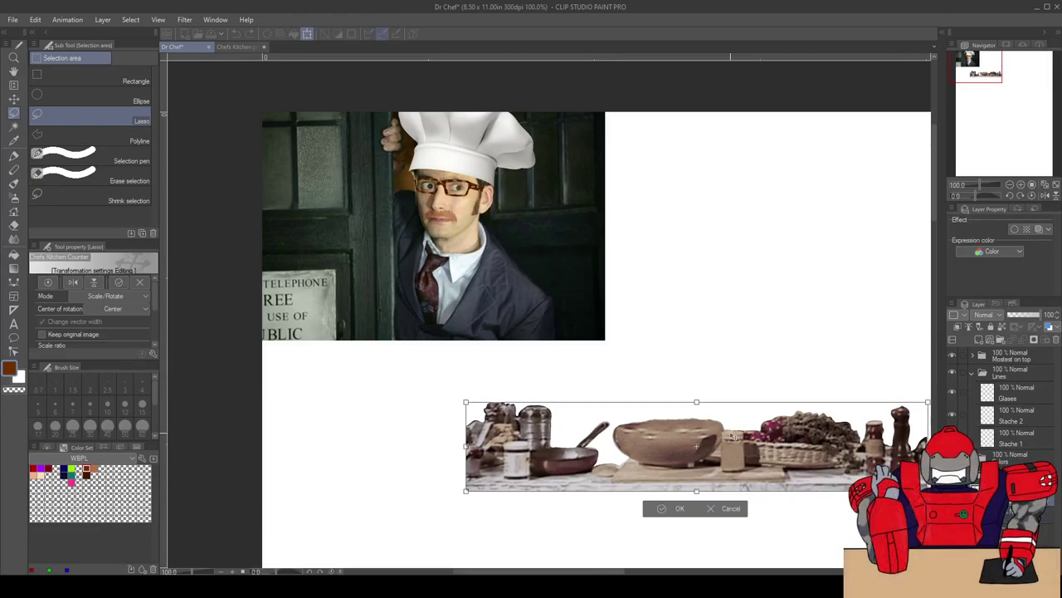
pyautogui.moveTo(651, 456); pyautogui.dragTo(437, 360)
pyautogui.scroll(-1, 531, 503)
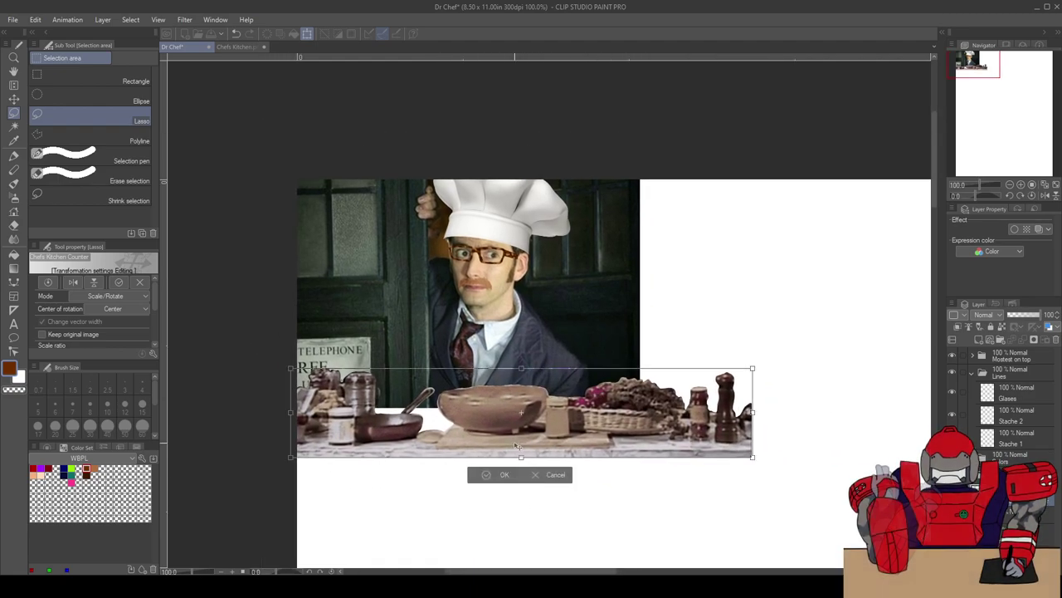
pyautogui.scroll(1, 514, 440)
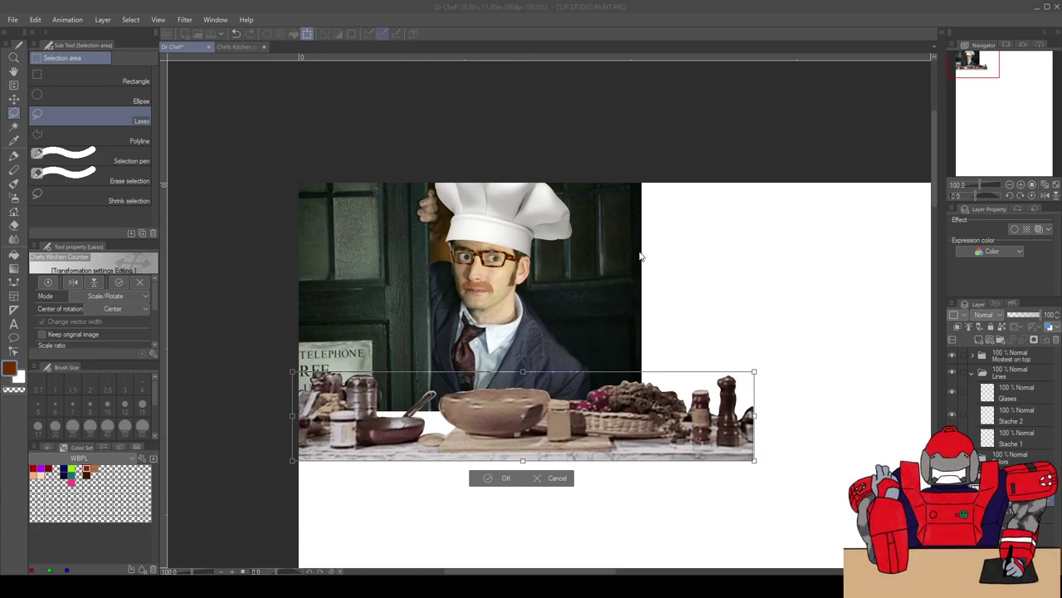
pyautogui.press('Return')
# Step: Show the full kitchen image again and shift the counter slightly left and down in front of the man
pyautogui.click(952, 523)
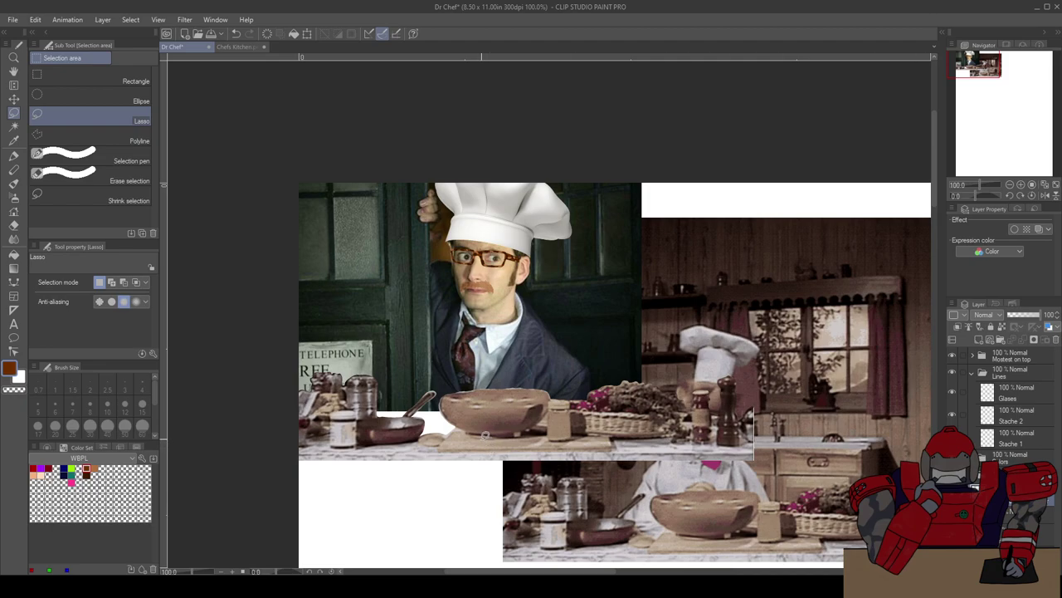
pyautogui.hotkey('ctrl', 't')
pyautogui.moveTo(462, 442); pyautogui.dragTo(425, 452)
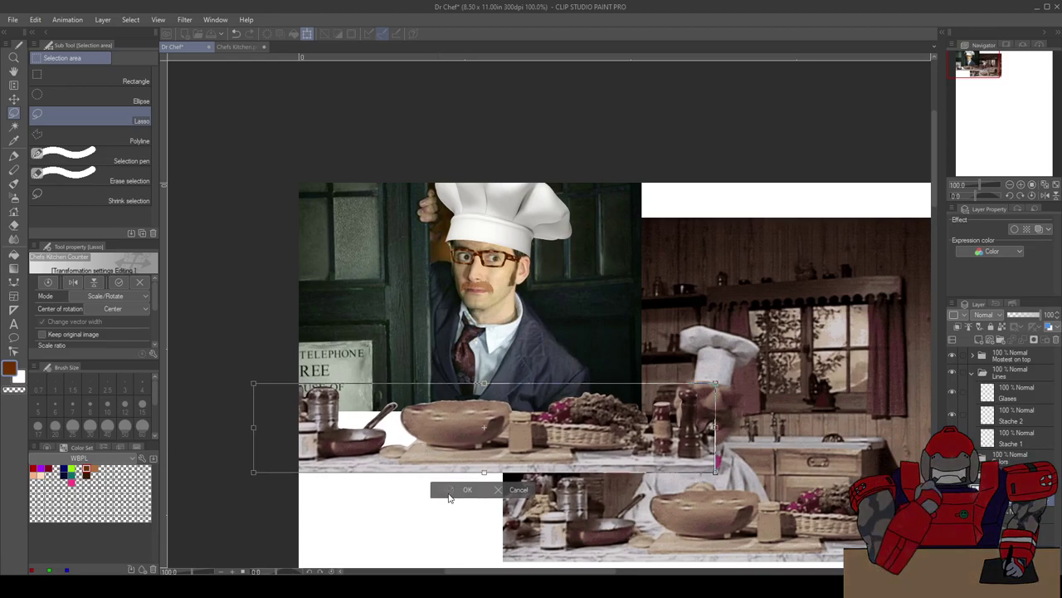
pyautogui.click(450, 491)
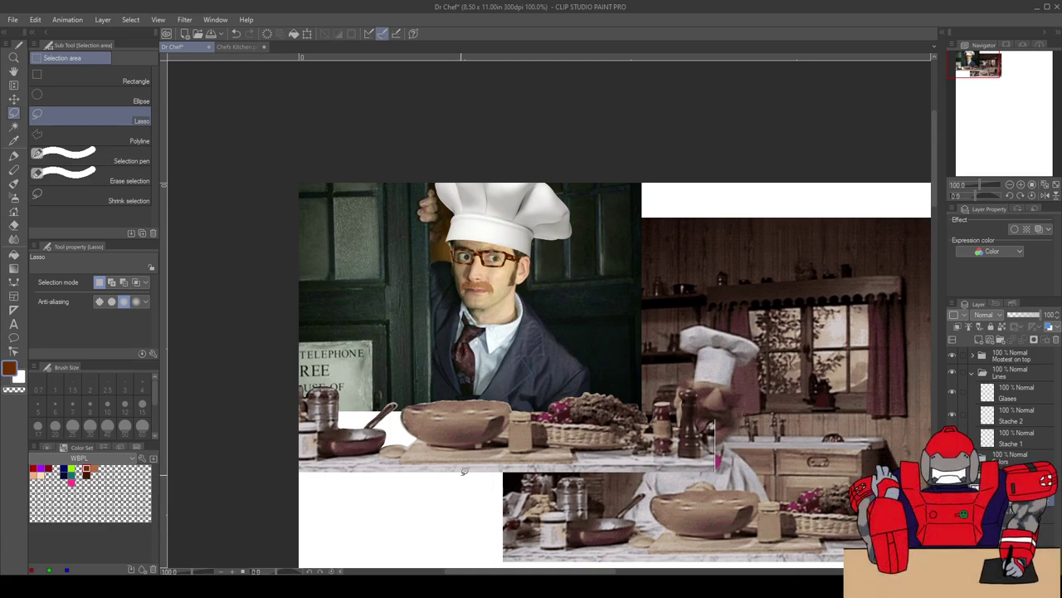
# Step: Enlarge the counter cut-out and reposition it so the mixing bowl sits in front of the man's chest
pyautogui.hotkey('ctrl', 't')
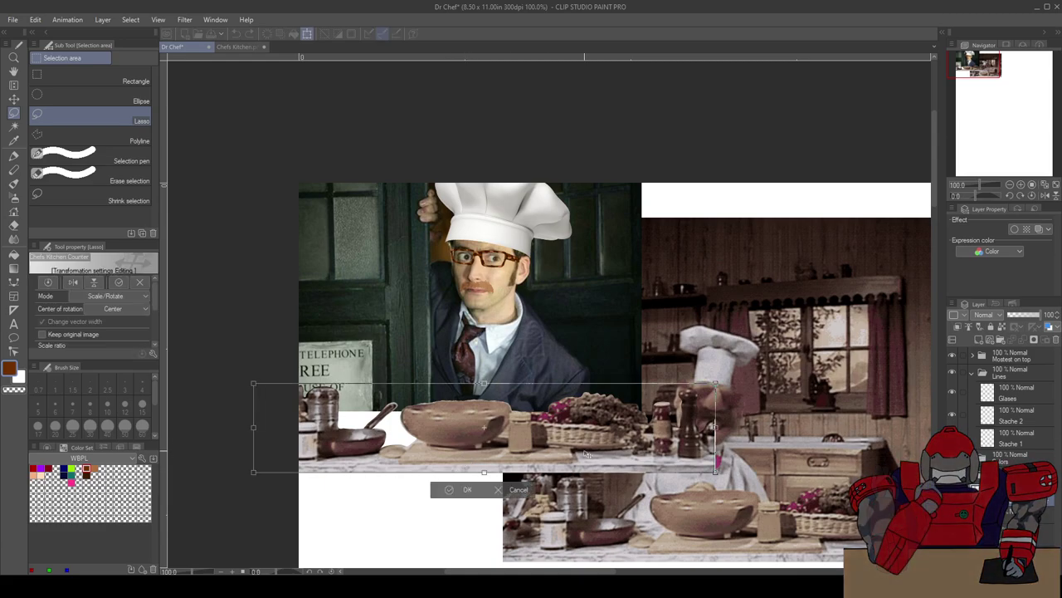
pyautogui.moveTo(735, 490); pyautogui.dragTo(792, 500)
pyautogui.moveTo(426, 474); pyautogui.dragTo(476, 445)
pyautogui.moveTo(770, 462); pyautogui.dragTo(612, 481)
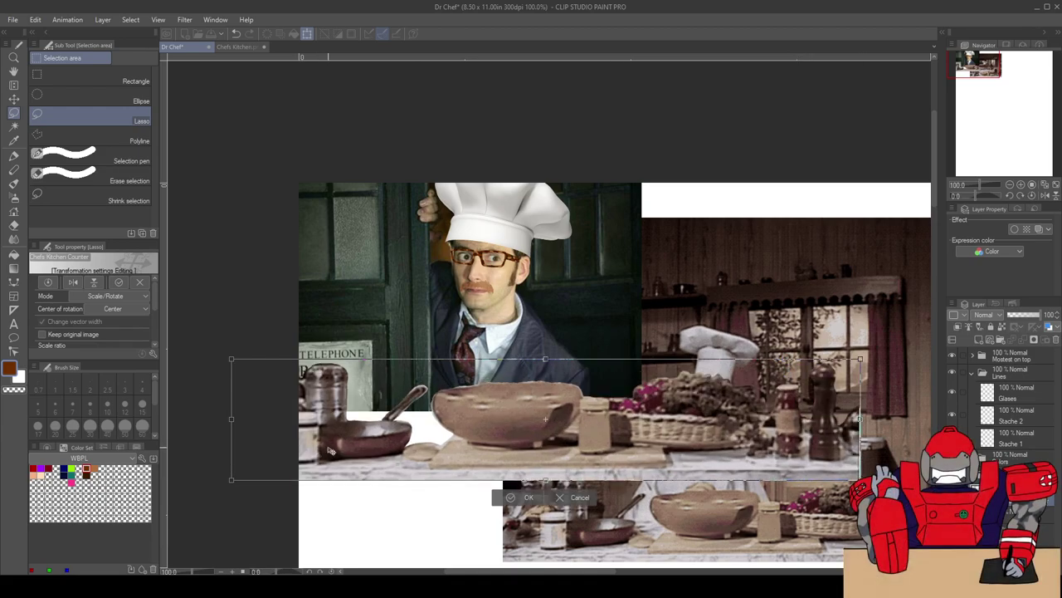
pyautogui.moveTo(481, 448); pyautogui.dragTo(464, 435)
pyautogui.press('Return')
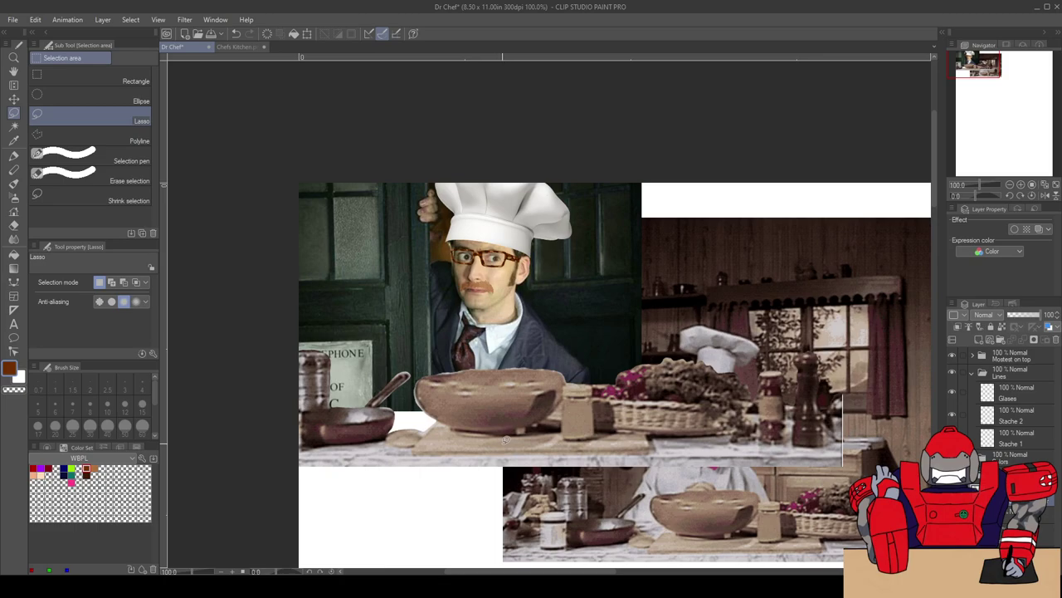
pyautogui.hotkey('ctrl', 't')
pyautogui.moveTo(479, 440); pyautogui.dragTo(472, 437)
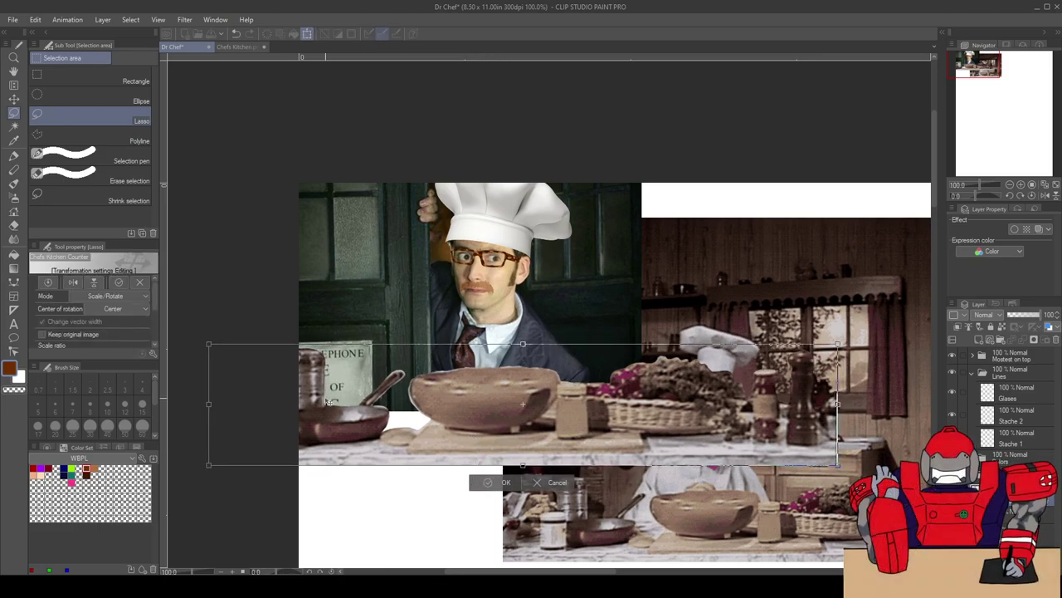
pyautogui.click(491, 482)
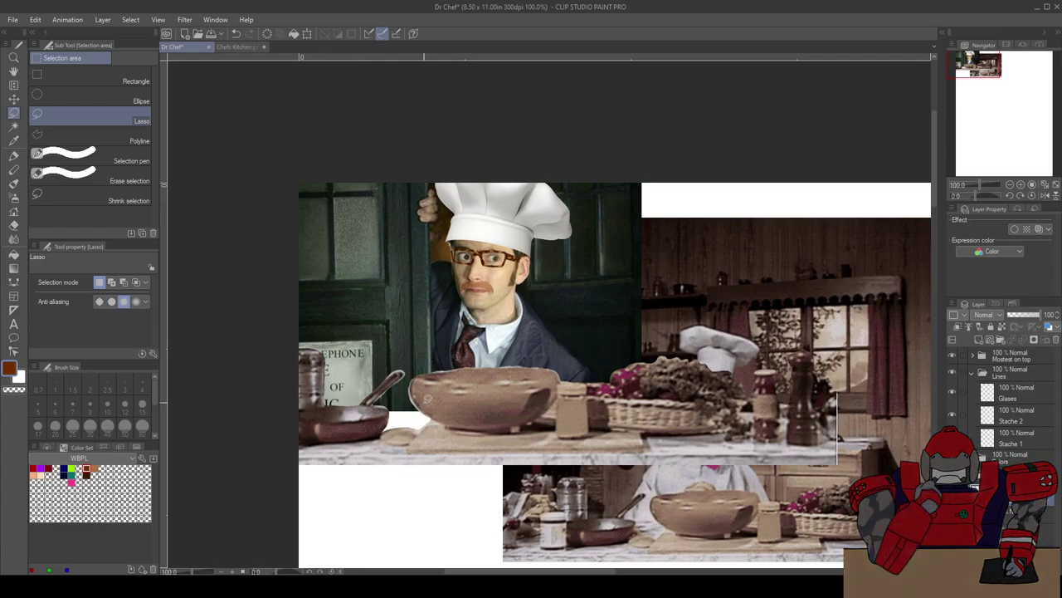
# Step: Hide the Chefs Kitchen Counter layer and select the layer with the man's photo
pyautogui.scroll(-1, 435, 350)
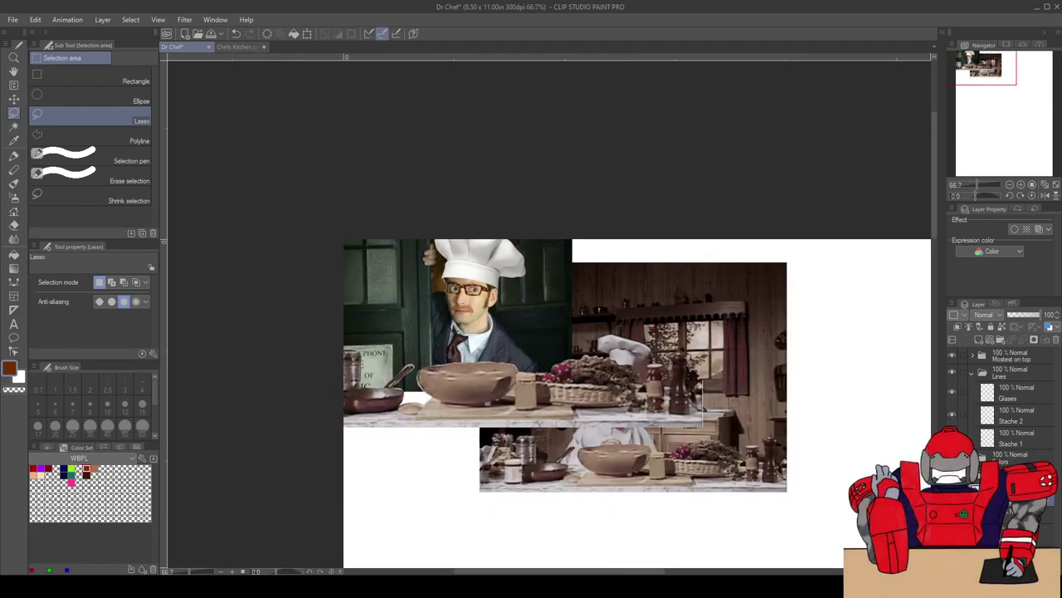
pyautogui.click(952, 498)
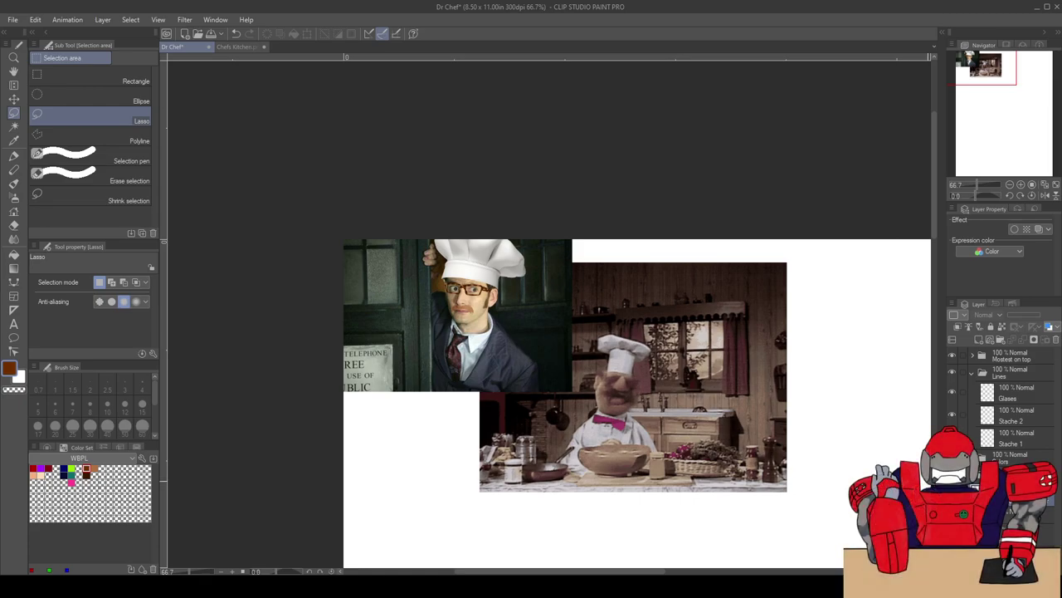
pyautogui.scroll(1, 490, 352)
pyautogui.moveTo(534, 385); pyautogui.dragTo(556, 449)
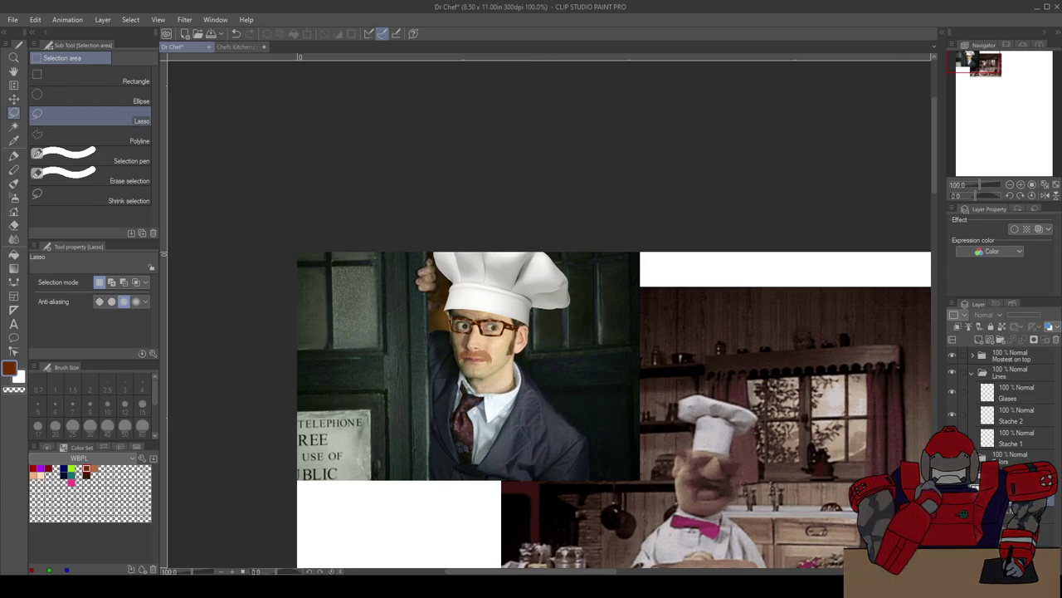
pyautogui.click(1011, 510)
# Step: Examine the man's outline against the door around the hat, face, collar and jacket shoulder
pyautogui.scroll(1, 523, 359)
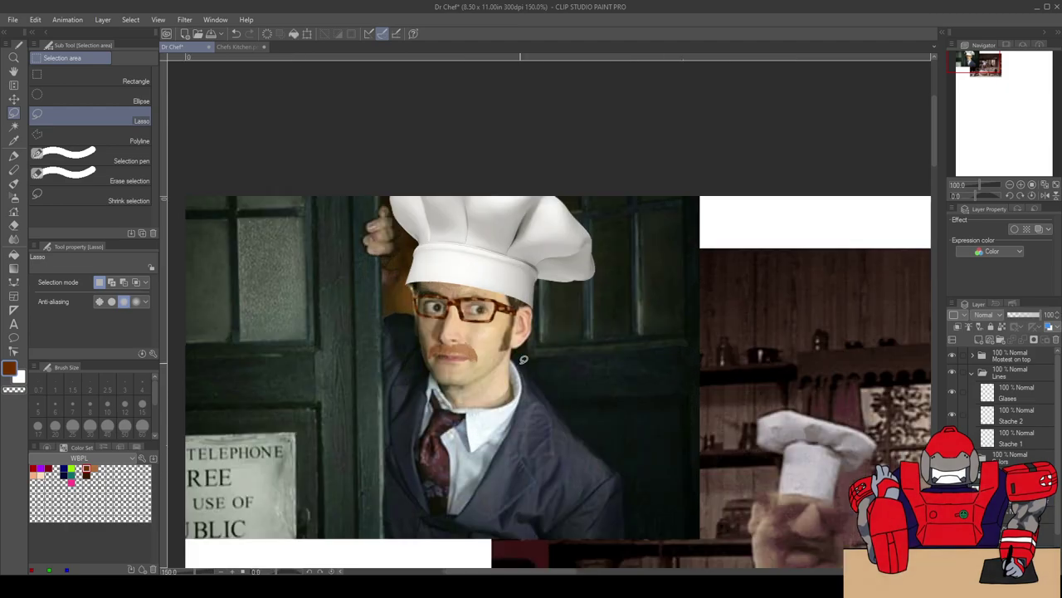
pyautogui.scroll(1, 531, 383)
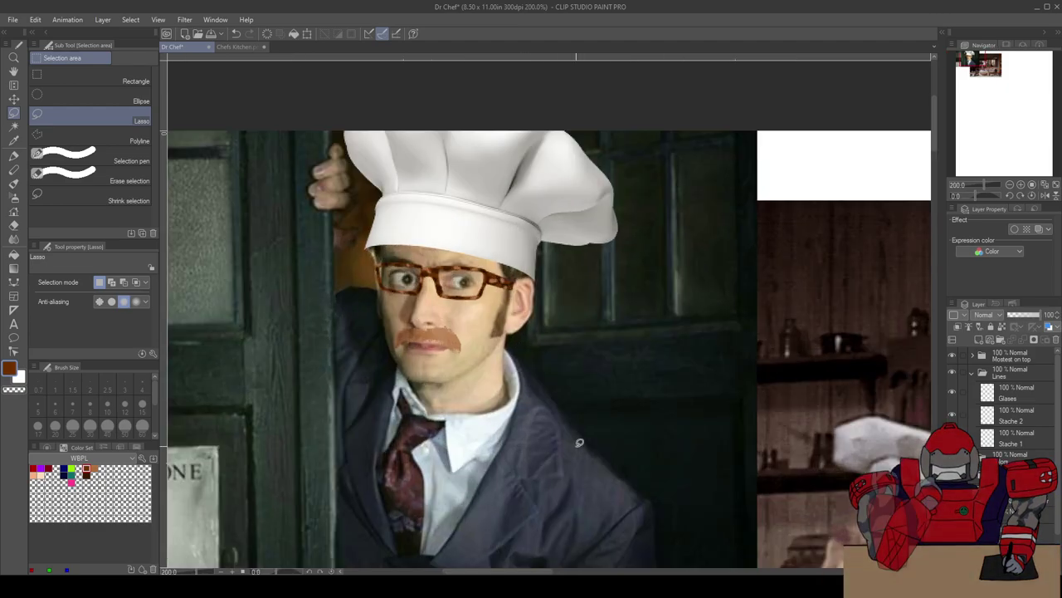
pyautogui.moveTo(579, 443); pyautogui.dragTo(488, 304)
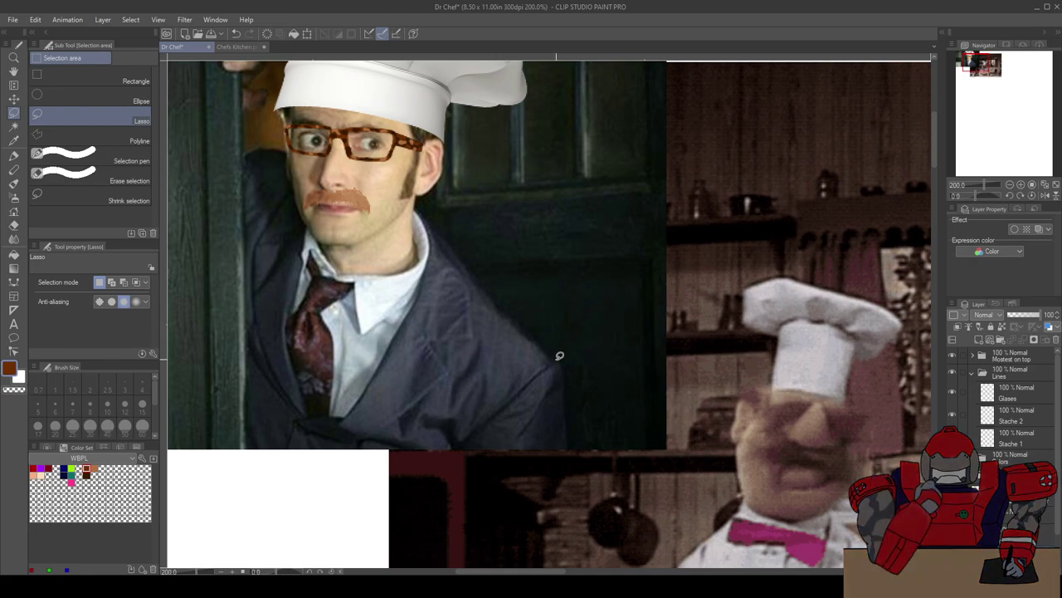
pyautogui.scroll(-2, 541, 345)
pyautogui.moveTo(528, 352); pyautogui.dragTo(602, 367)
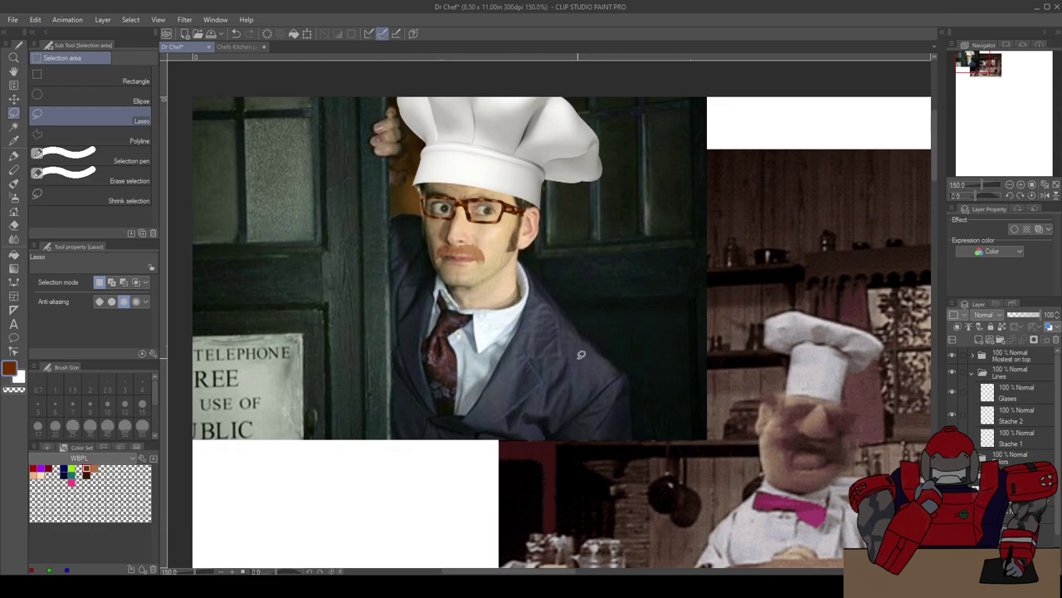
pyautogui.moveTo(568, 346); pyautogui.dragTo(540, 461)
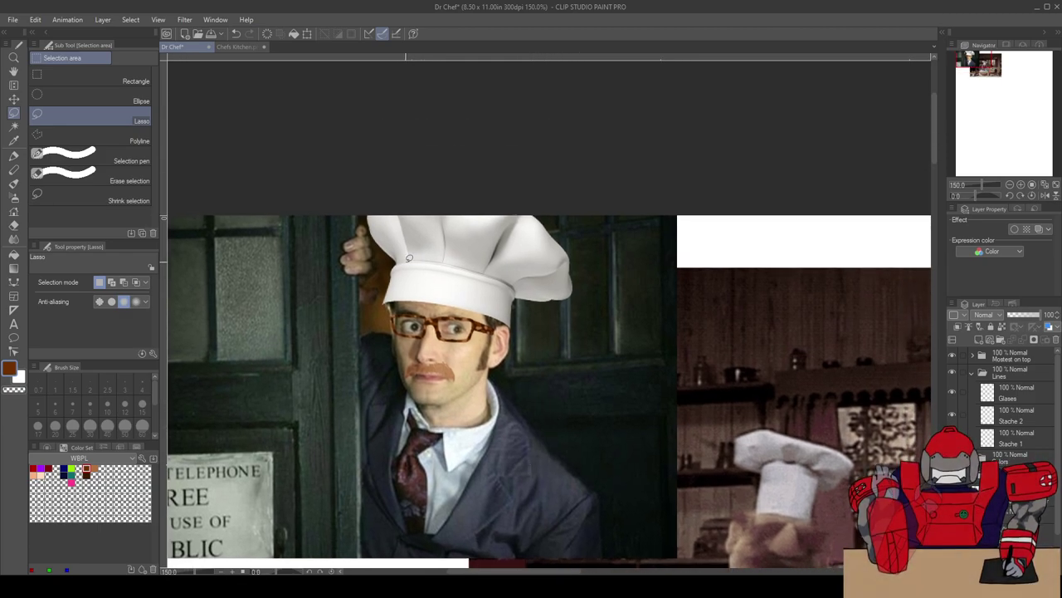
pyautogui.moveTo(508, 345); pyautogui.dragTo(473, 288)
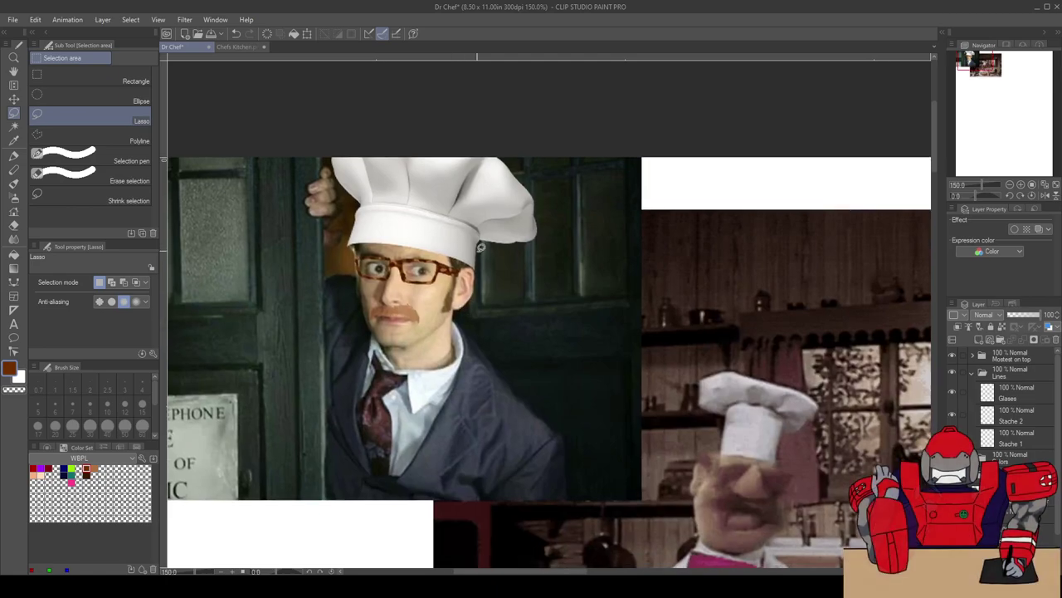
pyautogui.scroll(1, 472, 282)
pyautogui.moveTo(459, 332); pyautogui.dragTo(456, 311)
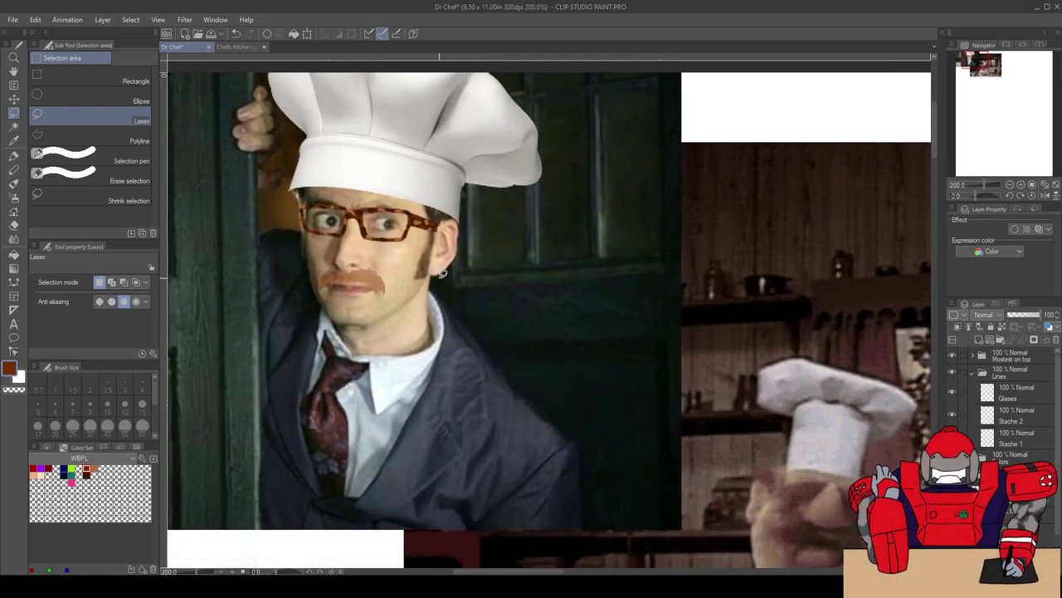
pyautogui.scroll(1, 439, 272)
pyautogui.scroll(1, 503, 327)
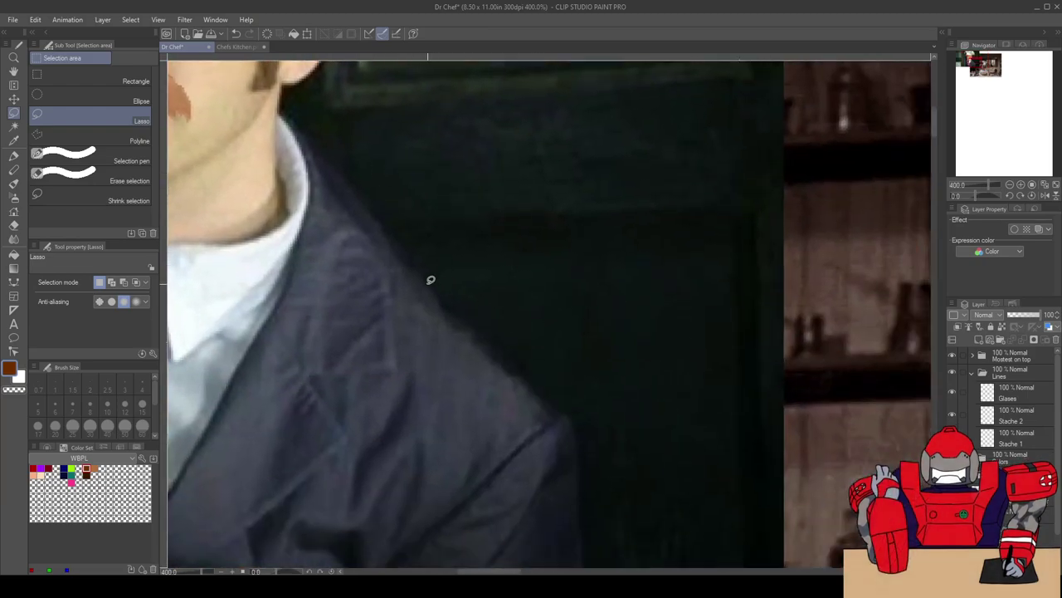
# Step: Lasso-select the dark door area beside the man's jacket sleeve, delete it from the photo, and deselect
pyautogui.moveTo(411, 251); pyautogui.dragTo(450, 296)
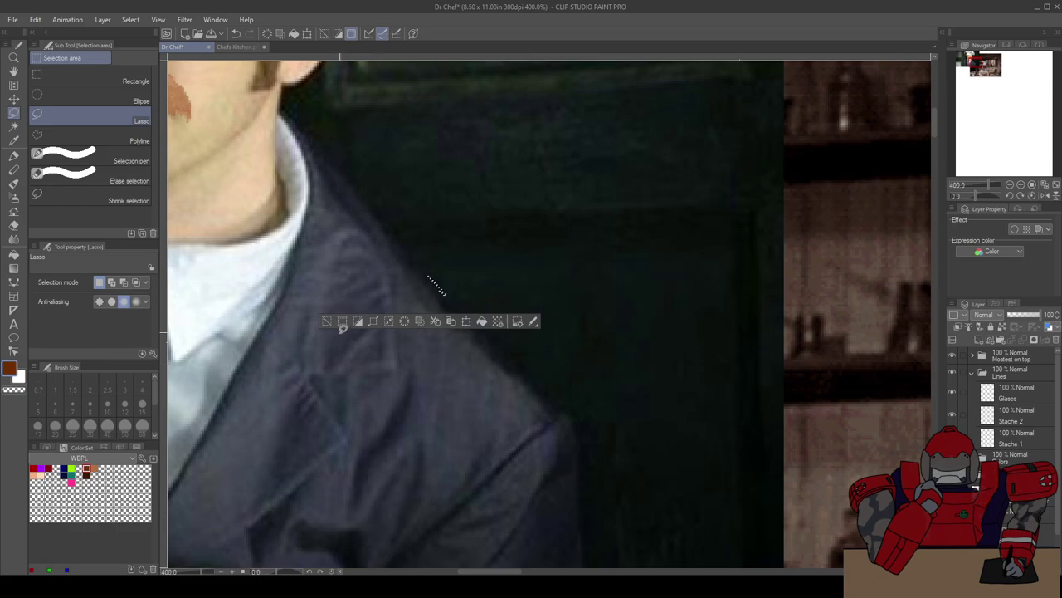
pyautogui.click(333, 322)
pyautogui.scroll(-3, 531, 282)
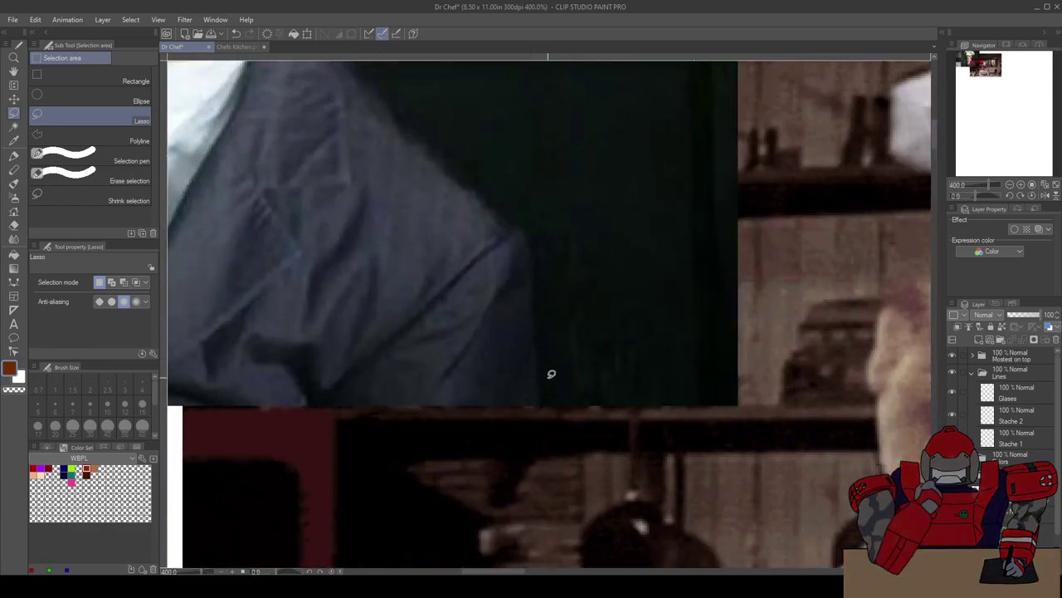
pyautogui.scroll(-4, 551, 373)
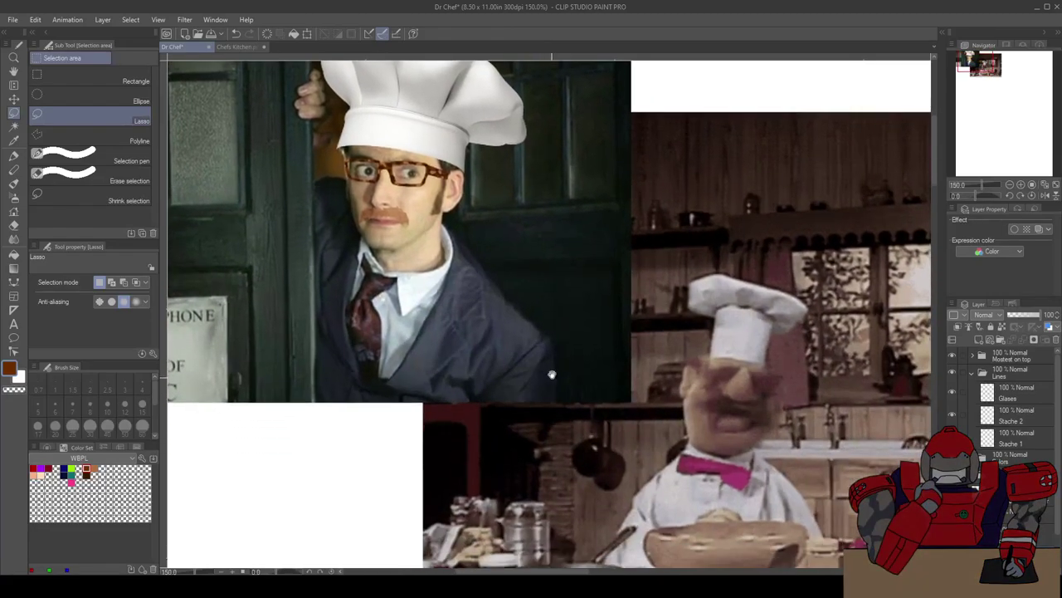
pyautogui.scroll(1, 551, 380)
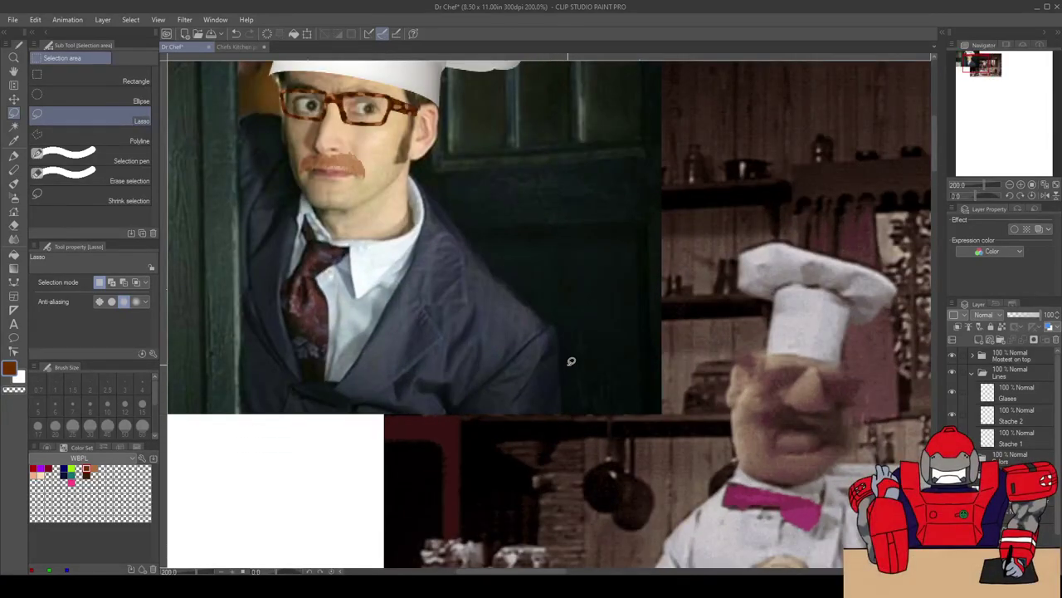
pyautogui.scroll(2, 563, 372)
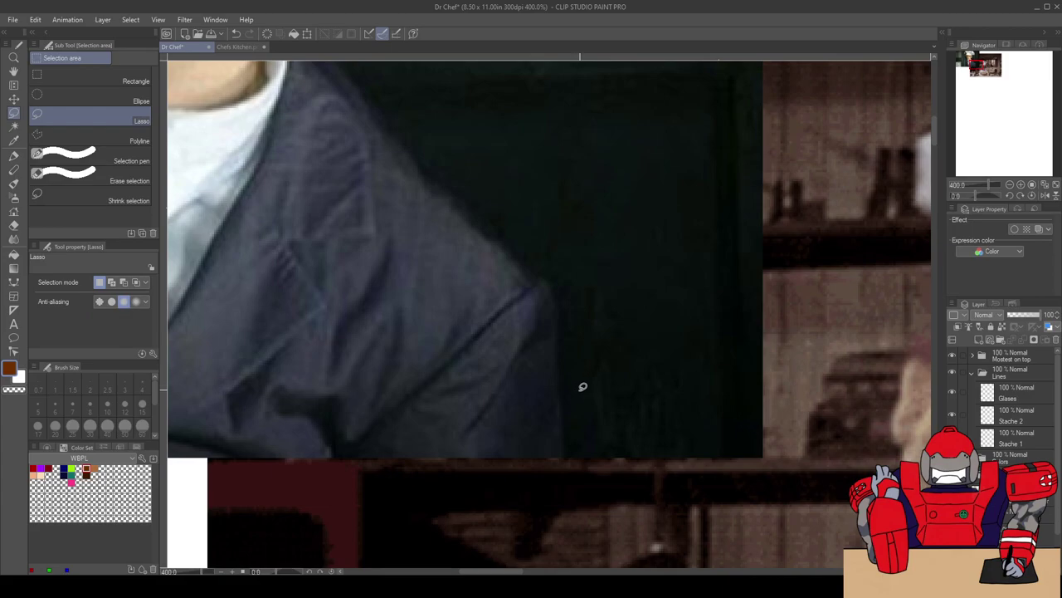
pyautogui.moveTo(566, 420); pyautogui.dragTo(572, 340)
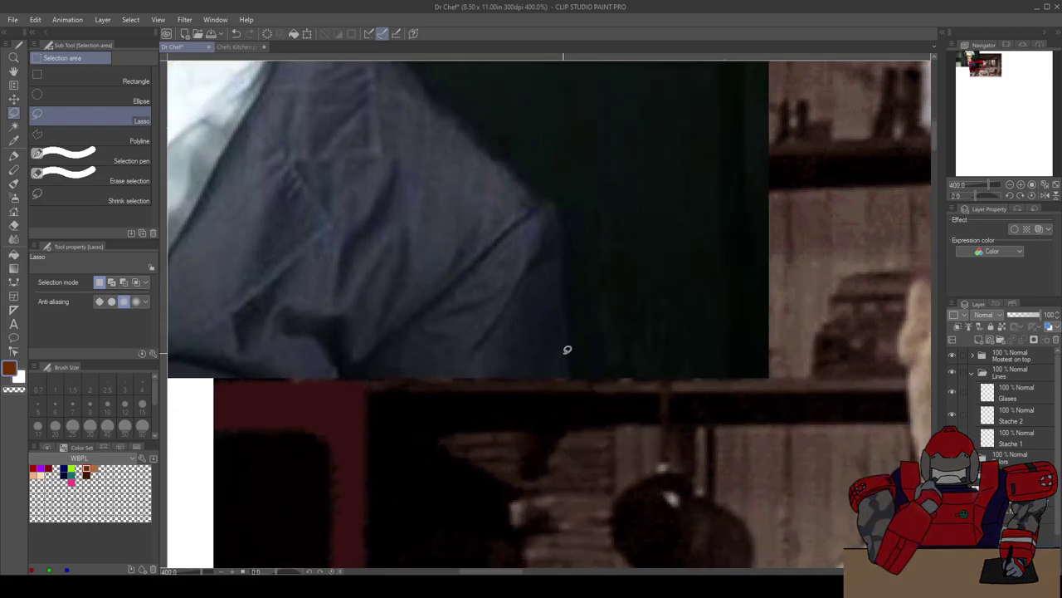
pyautogui.moveTo(570, 336)
pyautogui.mouseDown()
pyautogui.moveTo(571, 370)
pyautogui.moveTo(645, 387)
pyautogui.moveTo(785, 379)
pyautogui.moveTo(791, 220)
pyautogui.moveTo(694, 141)
pyautogui.moveTo(536, 138)
pyautogui.moveTo(512, 150)
pyautogui.moveTo(553, 194)
pyautogui.moveTo(566, 229)
pyautogui.moveTo(569, 342)
pyautogui.moveTo(546, 432)
pyautogui.mouseUp()
pyautogui.scroll(-2, 695, 404)
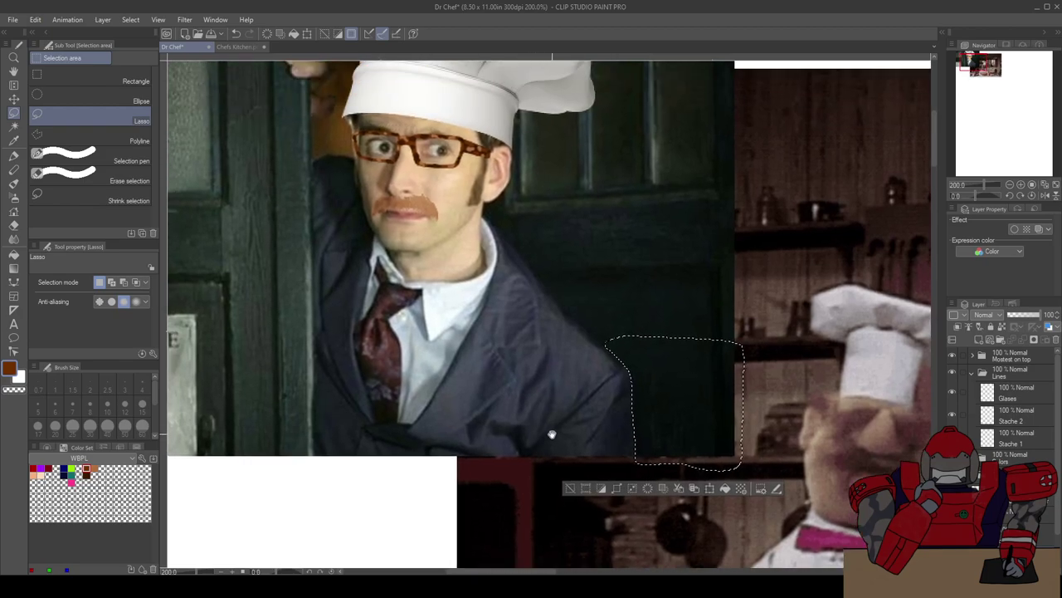
pyautogui.click(677, 488)
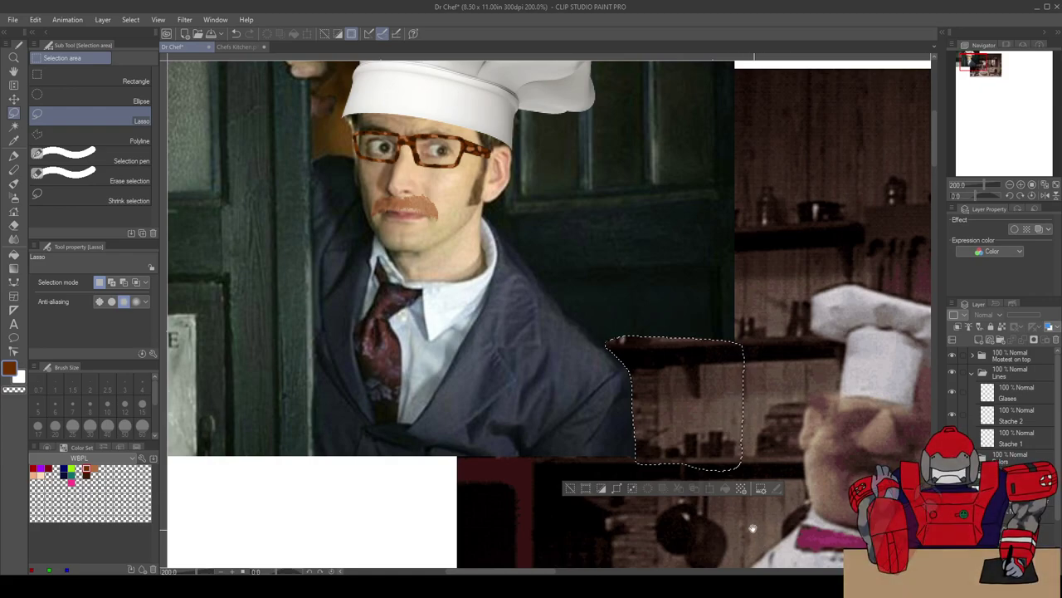
pyautogui.click(570, 488)
pyautogui.moveTo(570, 488); pyautogui.dragTo(529, 397)
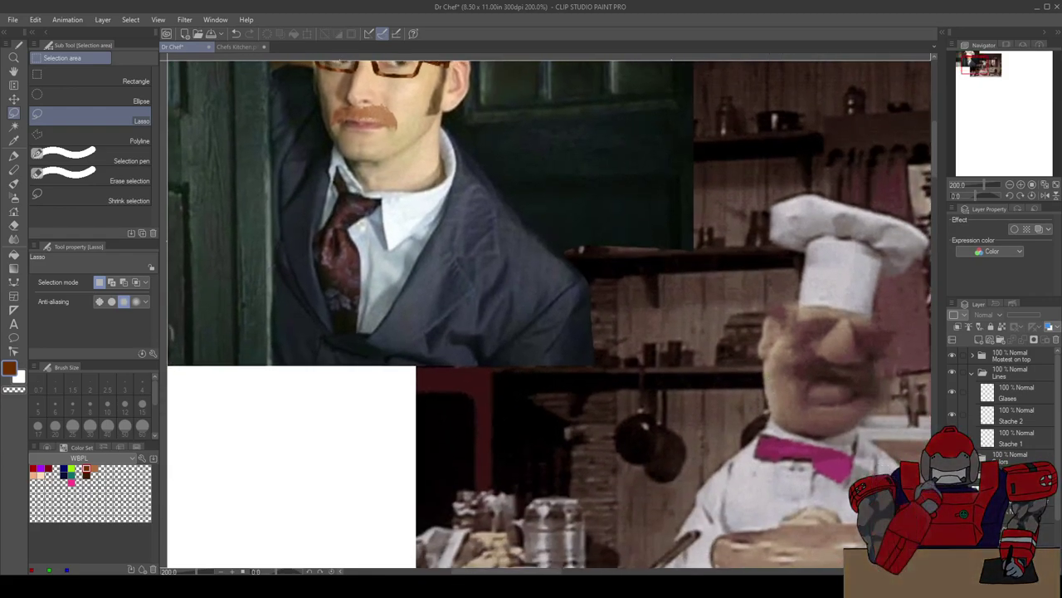
# Step: Go to the man's photo layer and undo and redo the last door deletion beside the sleeve to compare
pyautogui.moveTo(1060, 512); pyautogui.dragTo(1059, 554)
pyautogui.click(1045, 525)
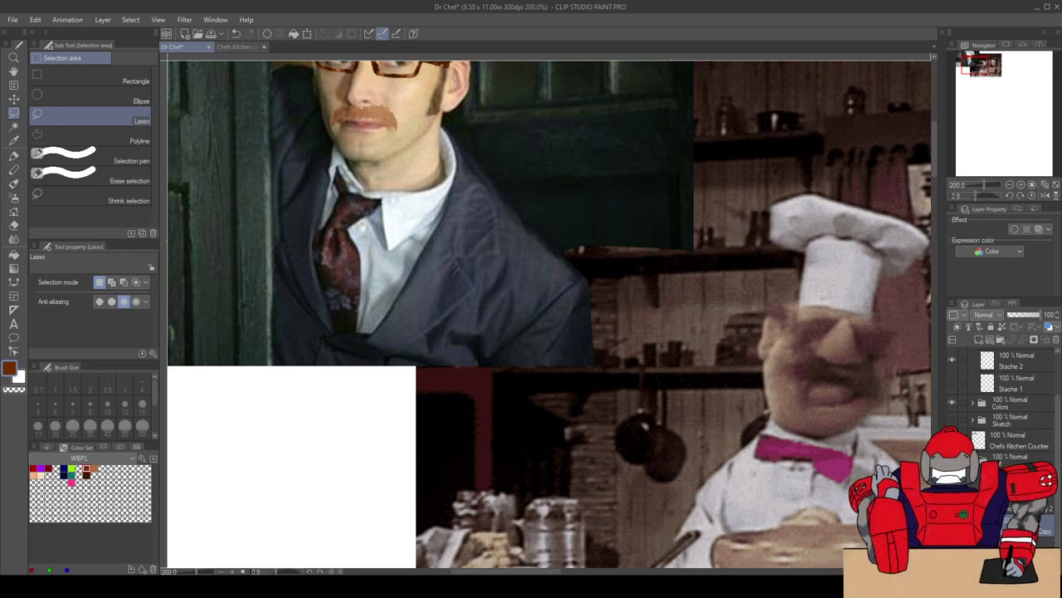
pyautogui.hotkey('ctrl', 'z')
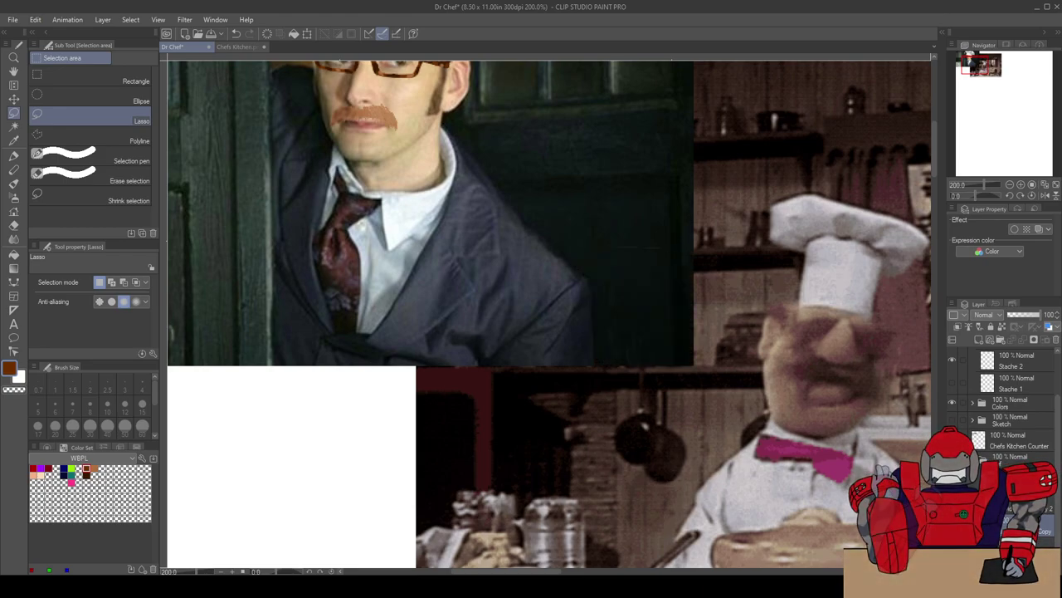
pyautogui.hotkey('ctrl', 'y')
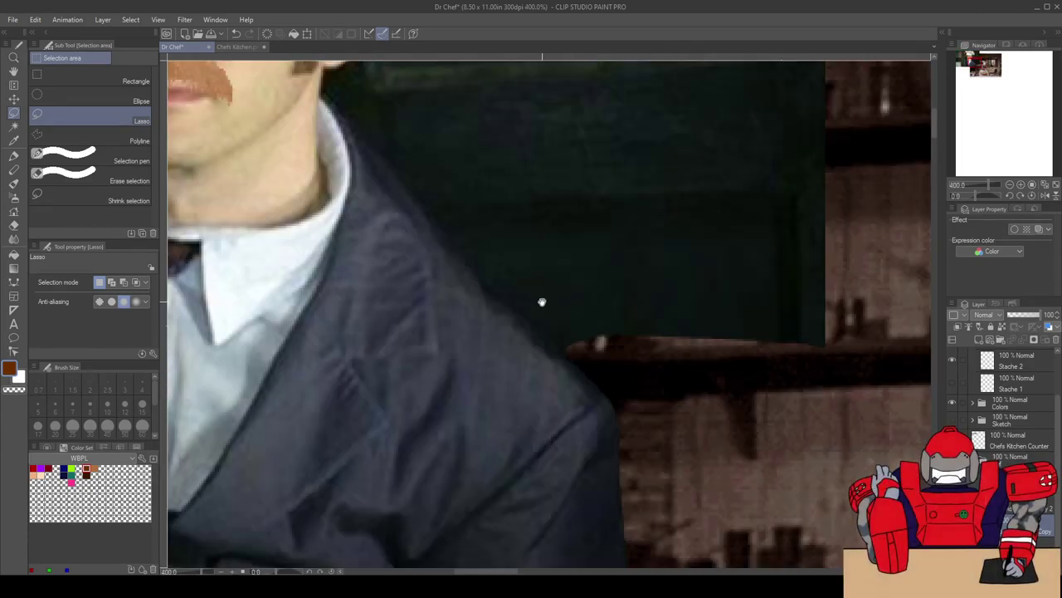
# Step: Lasso-select the rounded door patch below the earlobe beside the neck and collar, delete it from the photo, and deselect
pyautogui.moveTo(542, 302); pyautogui.dragTo(607, 344)
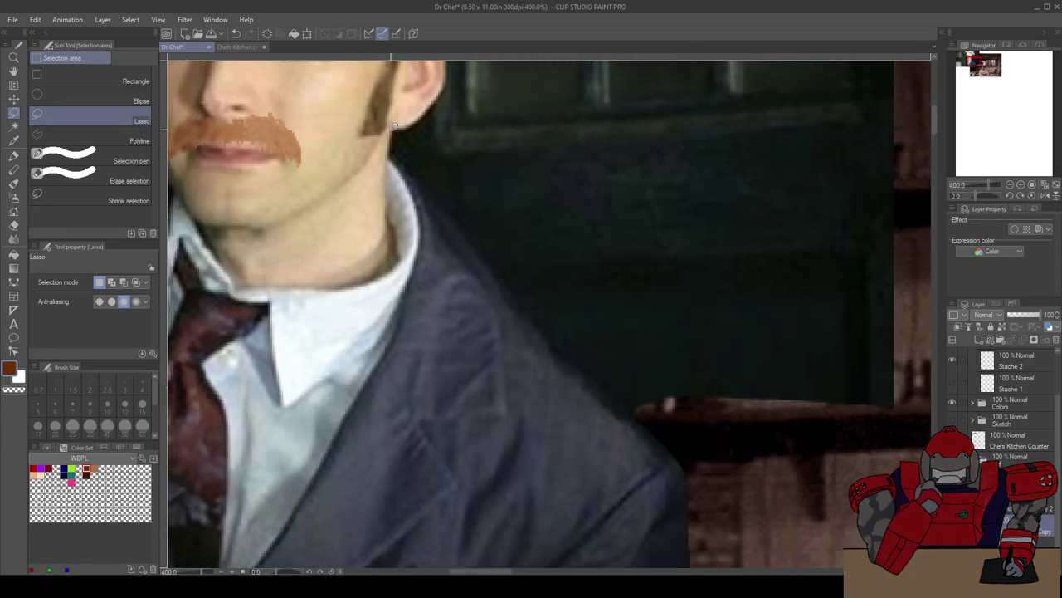
pyautogui.scroll(5, 445, 190)
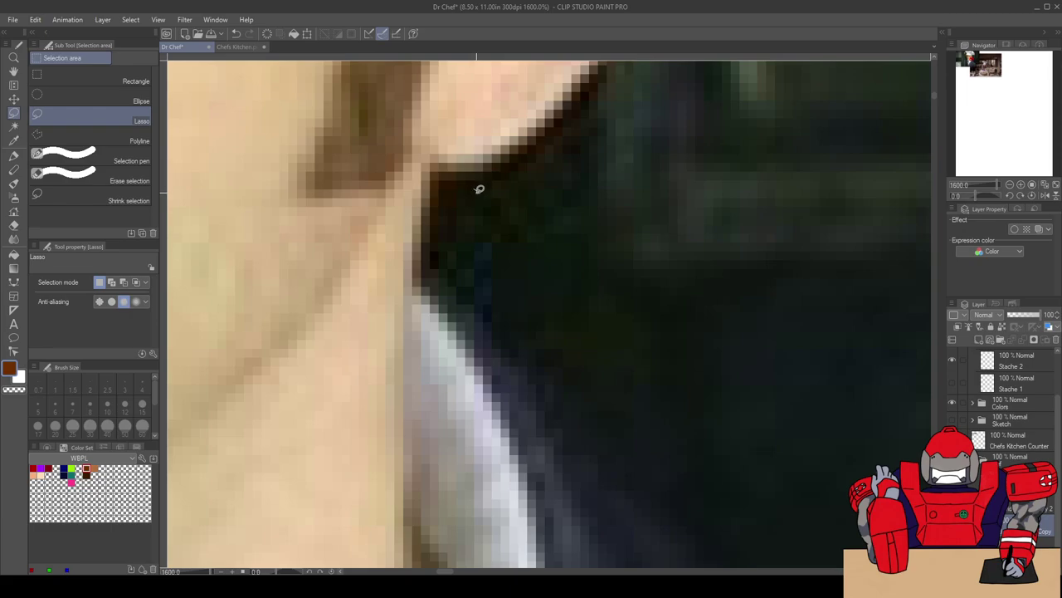
pyautogui.moveTo(469, 204); pyautogui.dragTo(478, 204)
pyautogui.hotkey('ctrl', 'd')
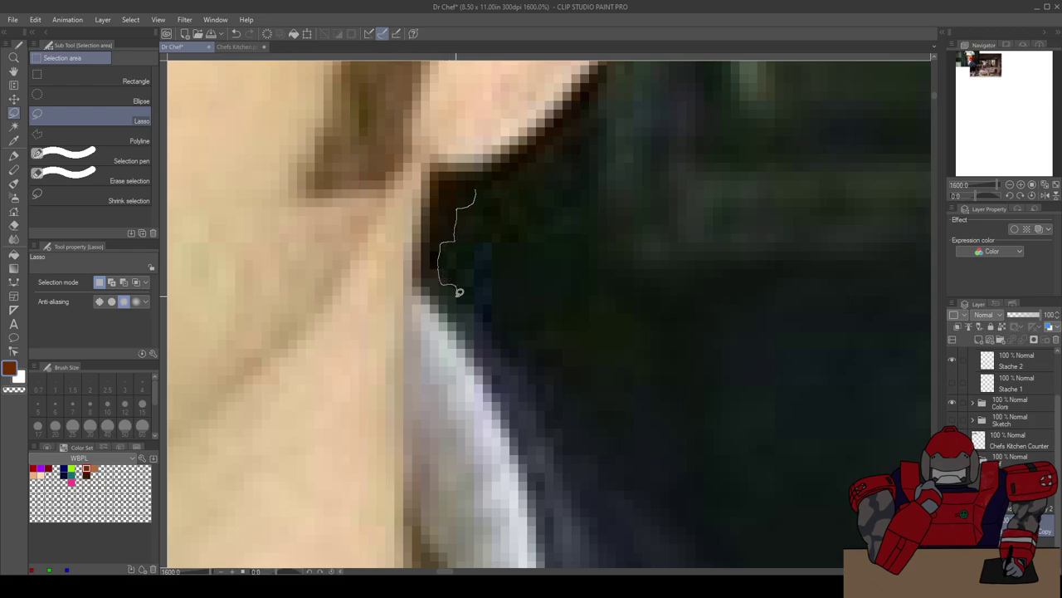
pyautogui.moveTo(462, 301)
pyautogui.mouseDown()
pyautogui.moveTo(514, 358)
pyautogui.moveTo(527, 359)
pyautogui.moveTo(528, 380)
pyautogui.moveTo(588, 394)
pyautogui.moveTo(686, 313)
pyautogui.moveTo(666, 179)
pyautogui.moveTo(552, 151)
pyautogui.moveTo(479, 187)
pyautogui.mouseUp()
pyautogui.scroll(2, 508, 292)
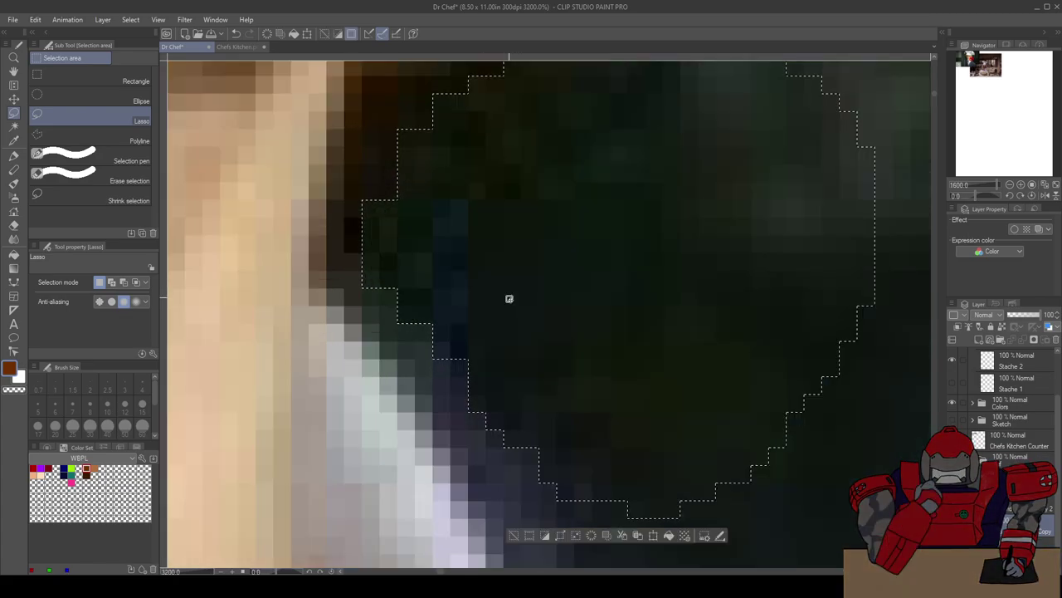
pyautogui.scroll(-2, 493, 307)
pyautogui.hotkey('alt', 'BackSpace')
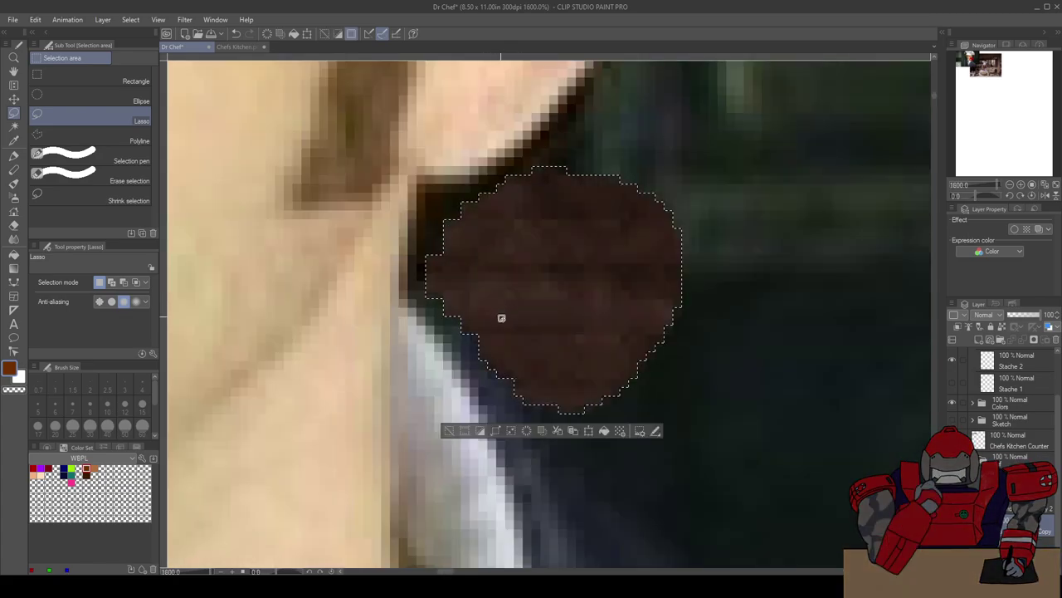
pyautogui.moveTo(521, 356)
pyautogui.mouseDown()
pyautogui.moveTo(378, 220)
pyautogui.moveTo(385, 238)
pyautogui.moveTo(409, 241)
pyautogui.moveTo(434, 278)
pyautogui.mouseUp()
pyautogui.click(299, 243)
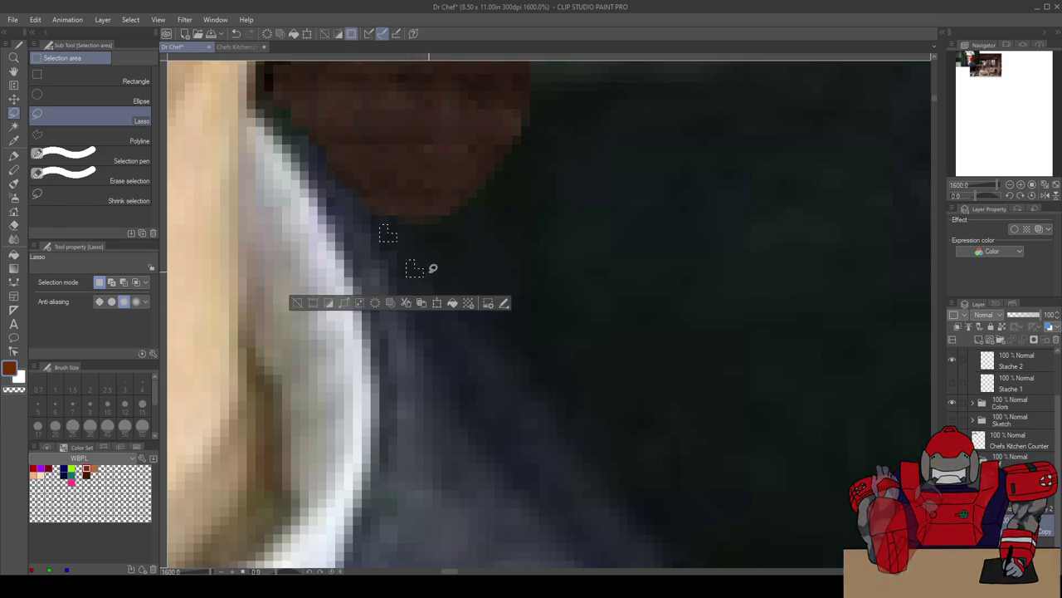
pyautogui.scroll(-2, 421, 253)
pyautogui.click(306, 290)
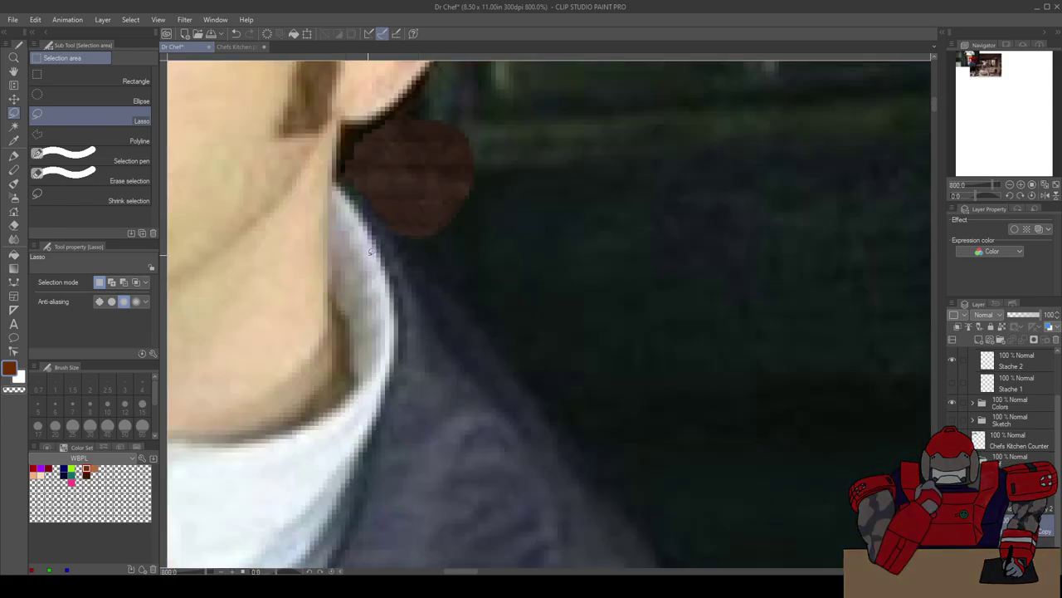
# Step: Lasso-select the door strip along the jacket's upper shoulder just below the collar, delete it, and deselect
pyautogui.scroll(2, 365, 198)
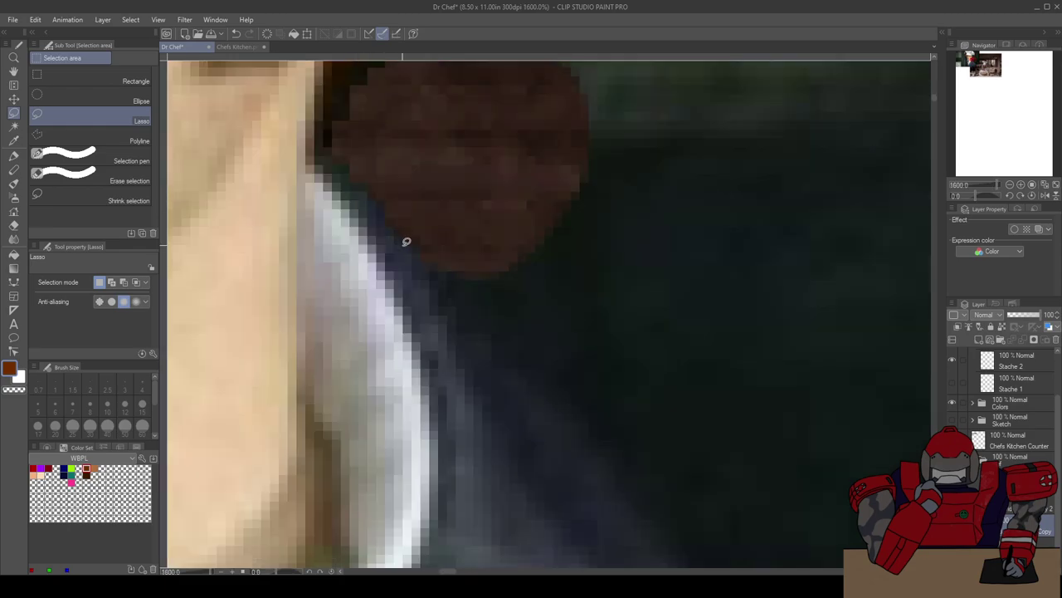
pyautogui.scroll(-2, 410, 237)
pyautogui.moveTo(438, 251); pyautogui.dragTo(406, 215)
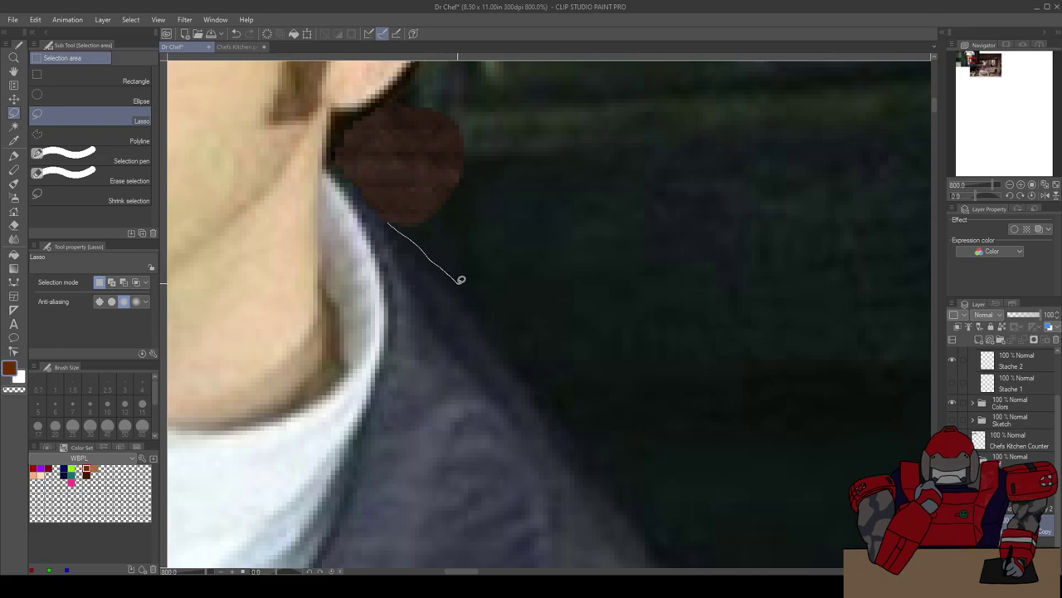
pyautogui.moveTo(490, 319); pyautogui.dragTo(500, 336)
pyautogui.moveTo(581, 429)
pyautogui.mouseDown()
pyautogui.moveTo(585, 321)
pyautogui.moveTo(543, 204)
pyautogui.moveTo(490, 166)
pyautogui.moveTo(437, 173)
pyautogui.moveTo(390, 218)
pyautogui.mouseUp()
pyautogui.hotkey('alt', 'Delete')
pyautogui.scroll(-4, 557, 376)
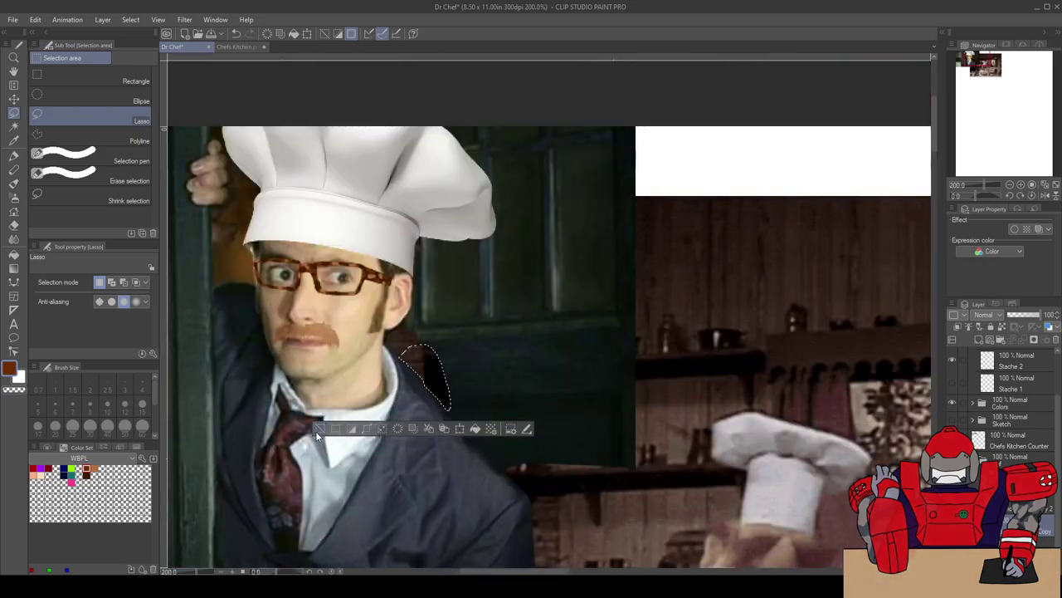
pyautogui.hotkey('ctrl', 'd')
pyautogui.scroll(-1, 357, 485)
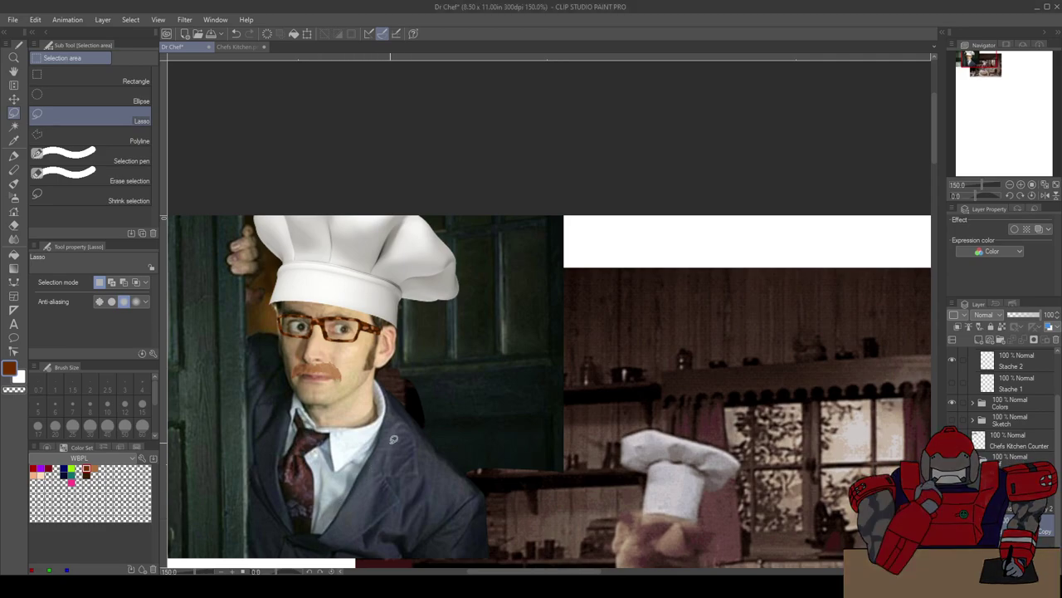
# Step: Extend the cut-out down the jacket's shoulder slope to the cleared sleeve area by lassoing the door strip, deleting it, and deselecting
pyautogui.scroll(-2, 419, 370)
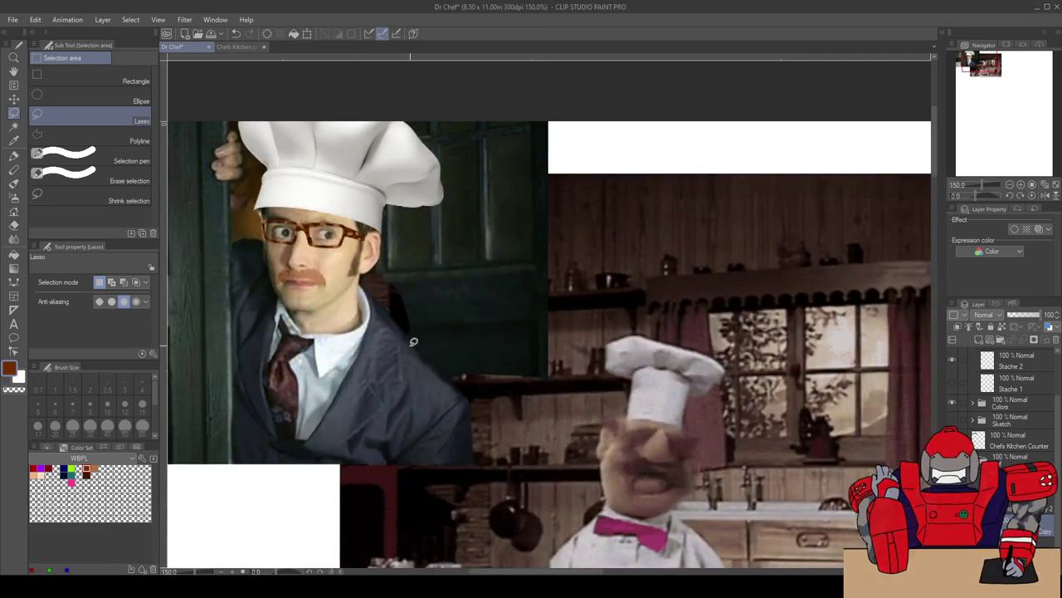
pyautogui.scroll(5, 413, 340)
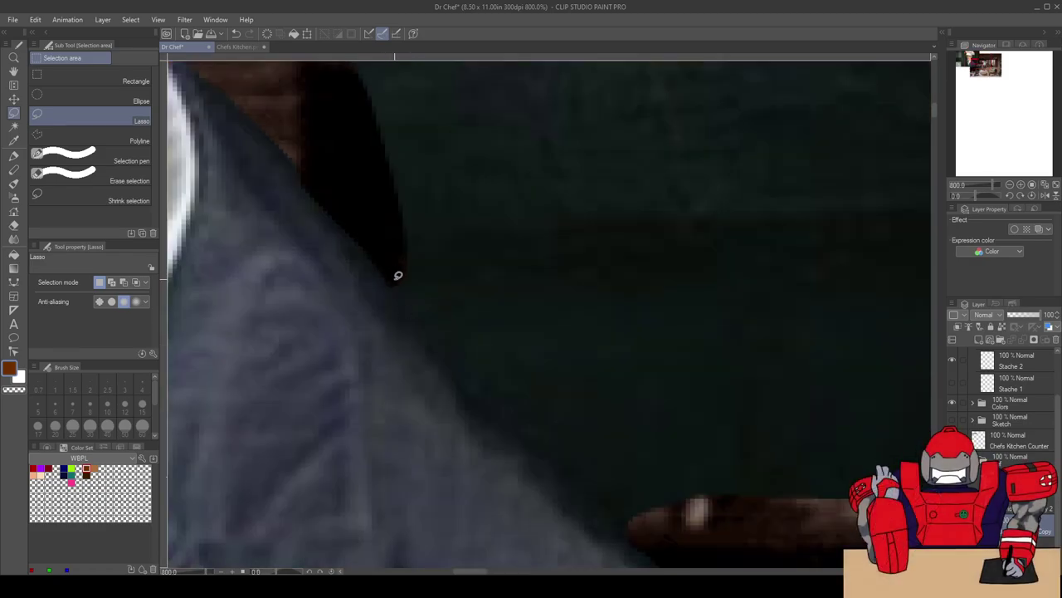
pyautogui.moveTo(389, 280); pyautogui.dragTo(413, 314)
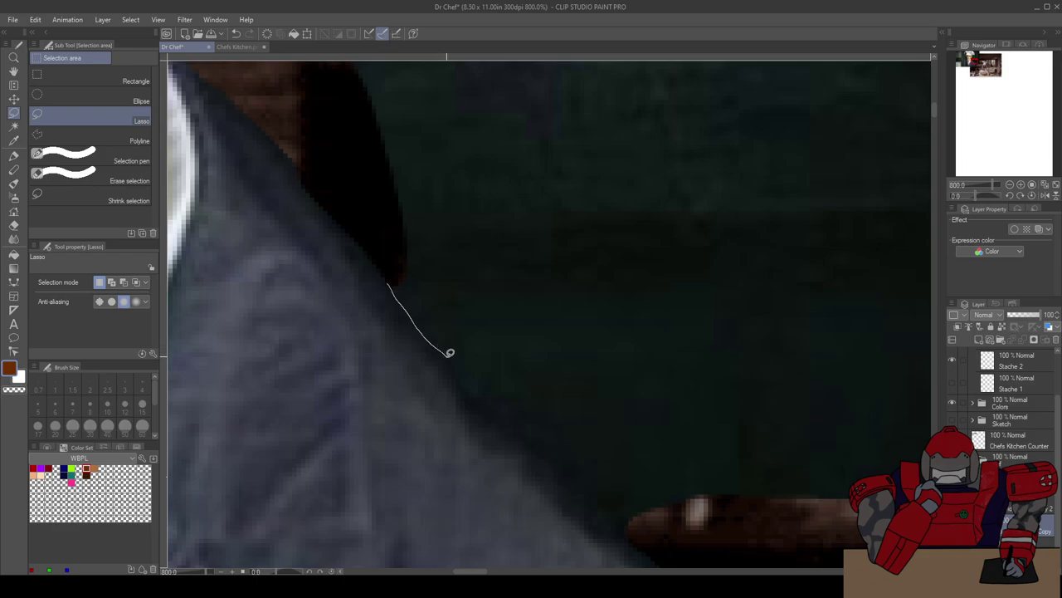
pyautogui.moveTo(468, 382); pyautogui.dragTo(477, 395)
pyautogui.moveTo(531, 435); pyautogui.dragTo(554, 452)
pyautogui.moveTo(592, 497)
pyautogui.mouseDown()
pyautogui.moveTo(621, 520)
pyautogui.moveTo(655, 524)
pyautogui.moveTo(662, 424)
pyautogui.moveTo(554, 303)
pyautogui.moveTo(437, 263)
pyautogui.moveTo(394, 278)
pyautogui.mouseUp()
pyautogui.press('Delete')
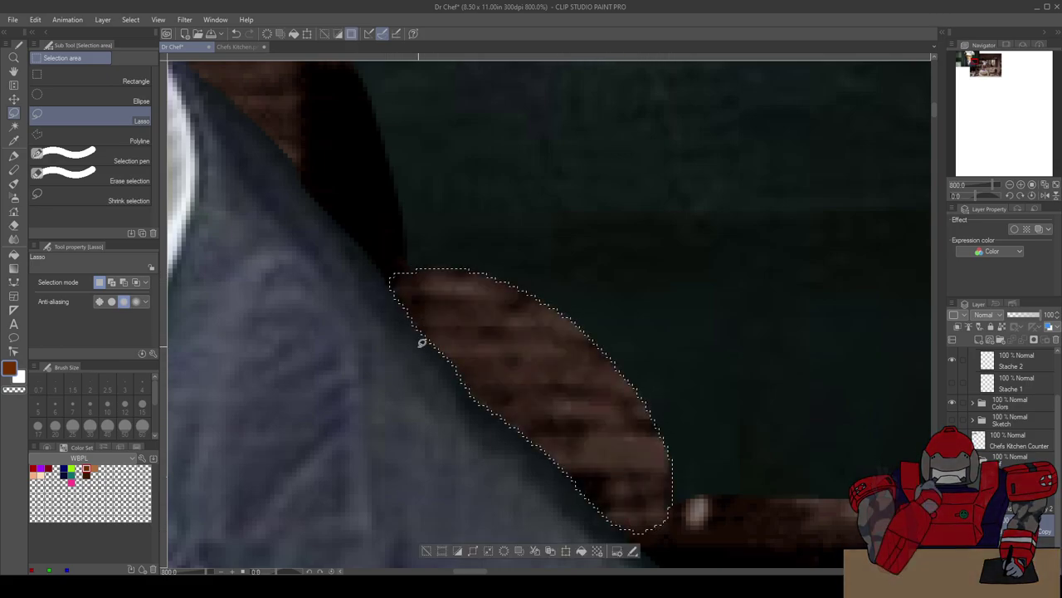
pyautogui.scroll(-8, 445, 344)
pyautogui.click(352, 403)
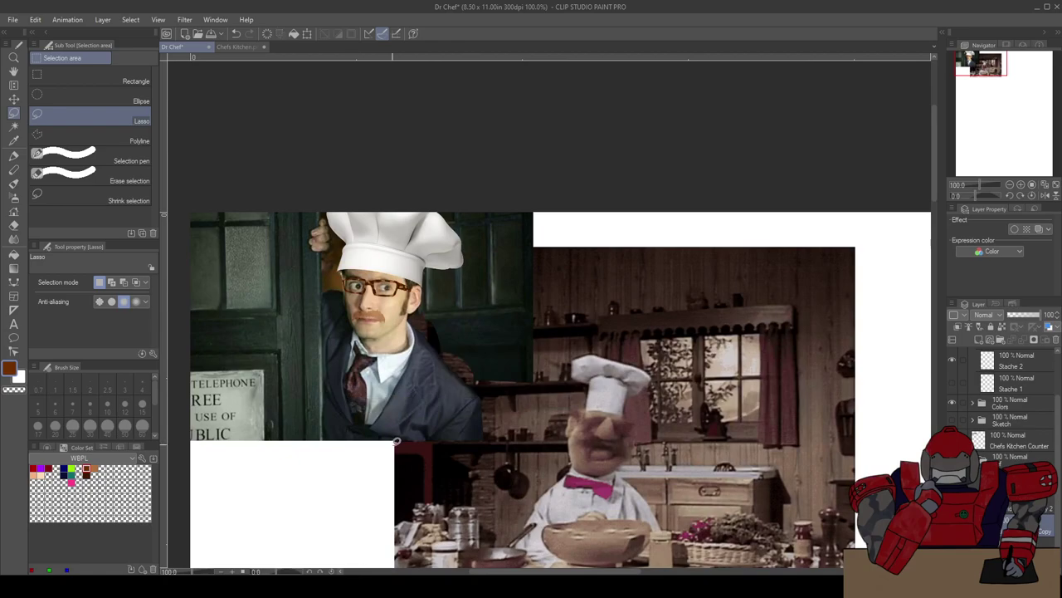
# Step: Lasso-select the door remnant where the two shoulder cut-outs meet, delete it, and deselect
pyautogui.scroll(8, 426, 419)
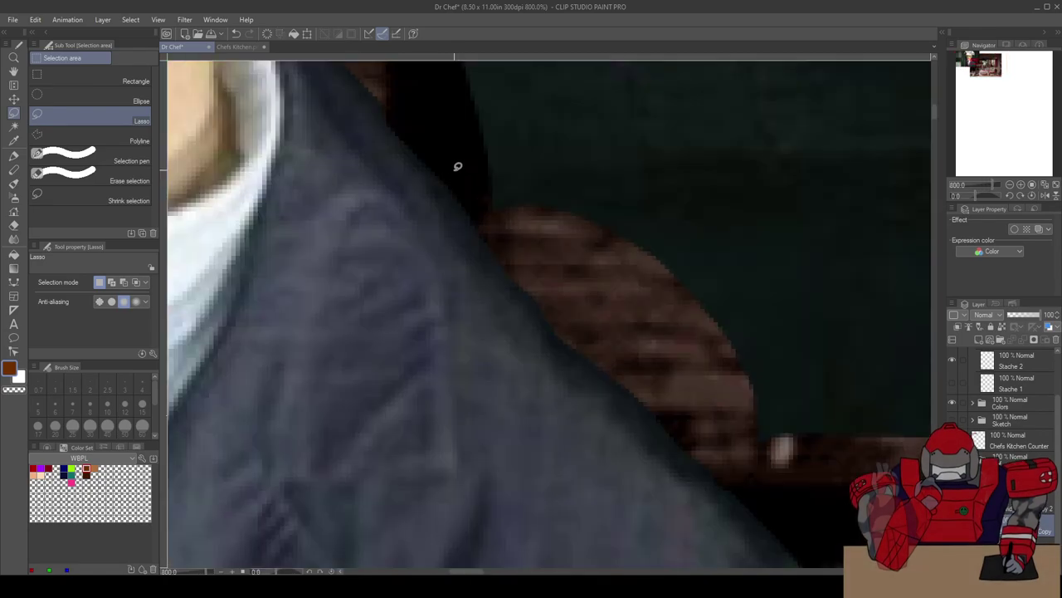
pyautogui.moveTo(453, 172)
pyautogui.mouseDown()
pyautogui.moveTo(475, 210)
pyautogui.moveTo(569, 233)
pyautogui.moveTo(530, 96)
pyautogui.moveTo(444, 138)
pyautogui.moveTo(461, 177)
pyautogui.mouseUp()
pyautogui.press('Delete')
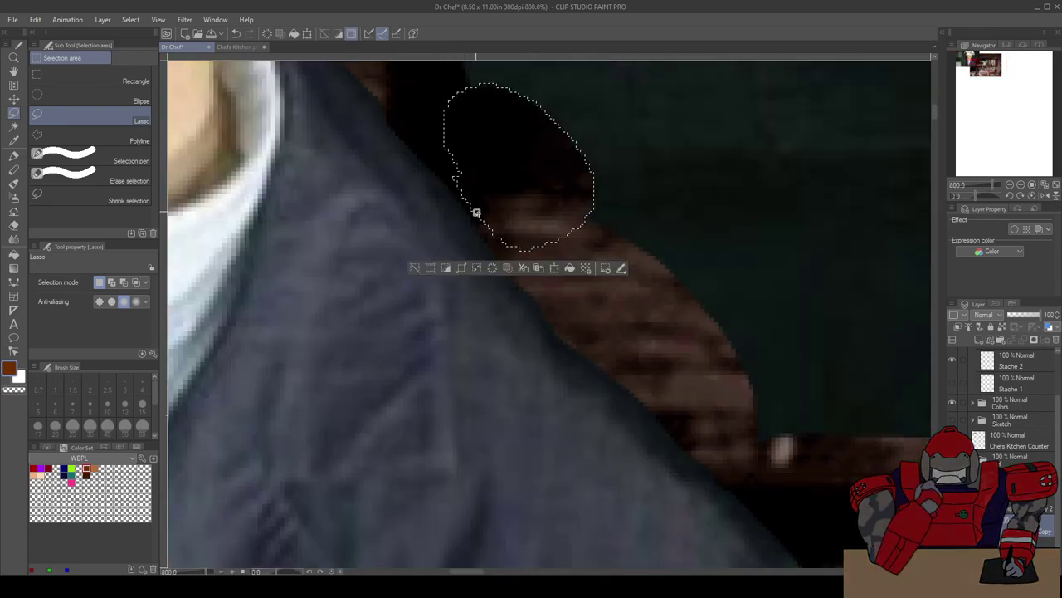
pyautogui.hotkey('ctrl', 'd')
pyautogui.scroll(-8, 420, 278)
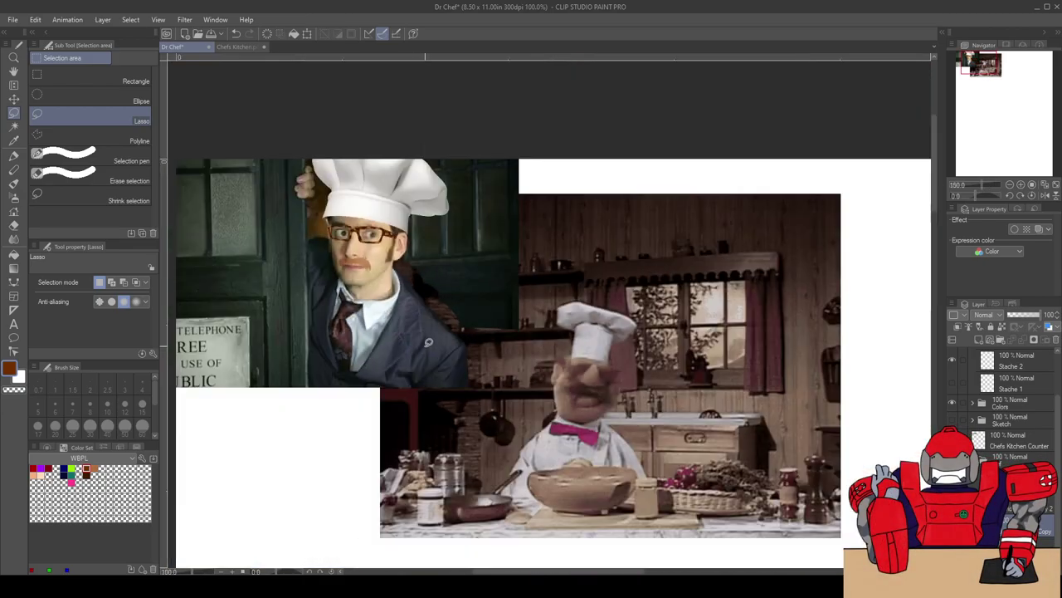
# Step: Examine the cut edge along the man's shoulder, collar and neck against the kitchen background
pyautogui.scroll(3, 477, 365)
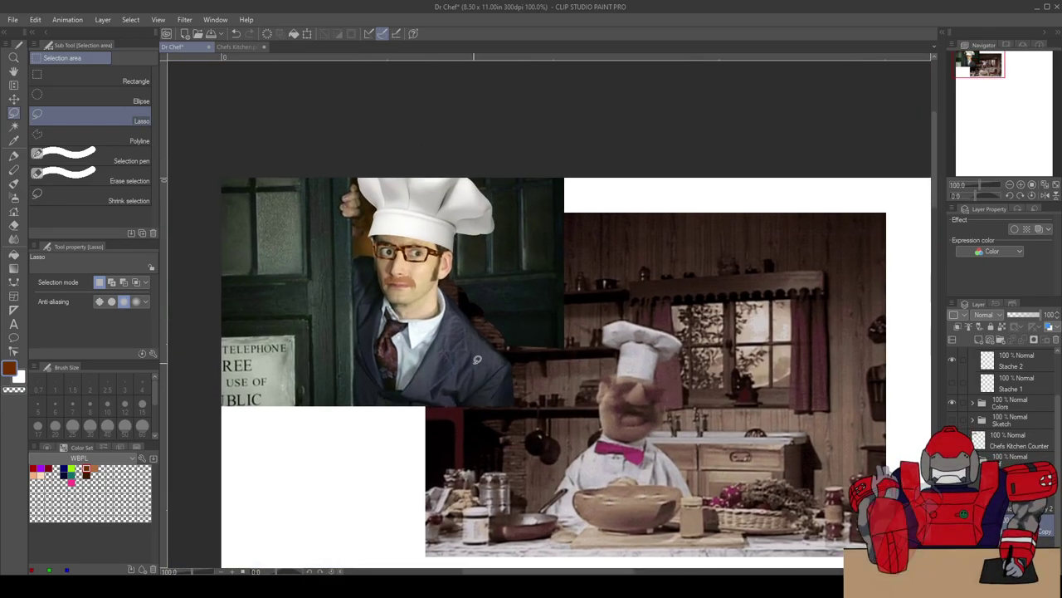
pyautogui.scroll(1, 509, 329)
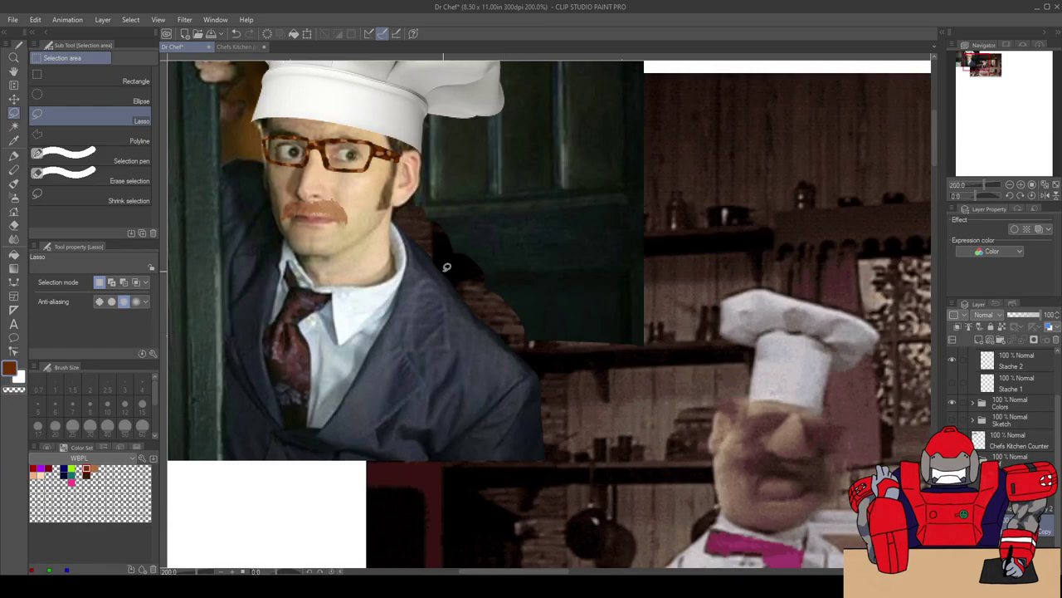
pyautogui.scroll(2, 512, 366)
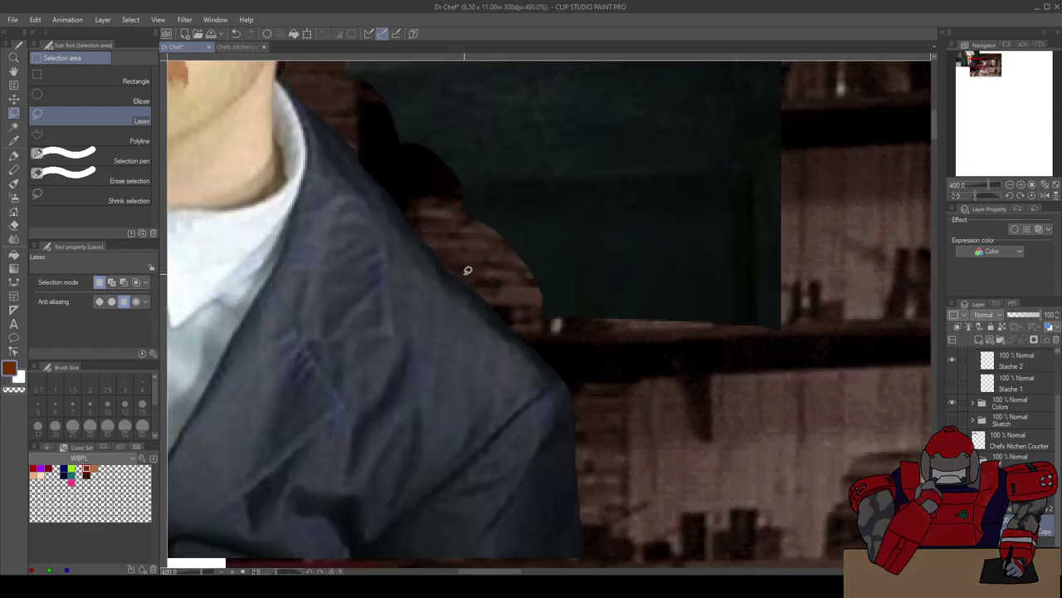
pyautogui.scroll(-4, 468, 267)
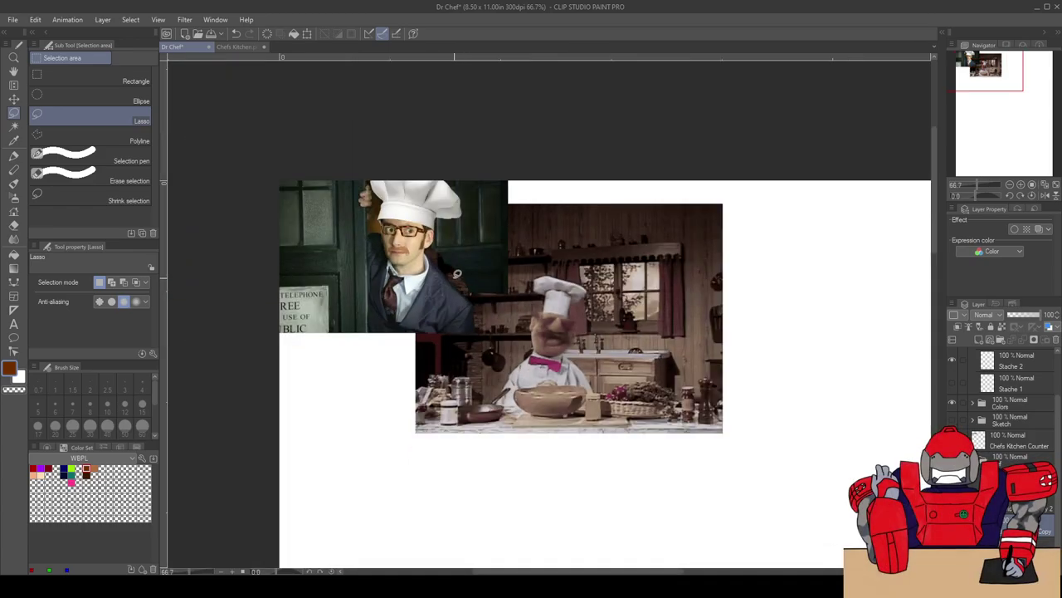
pyautogui.scroll(1, 442, 267)
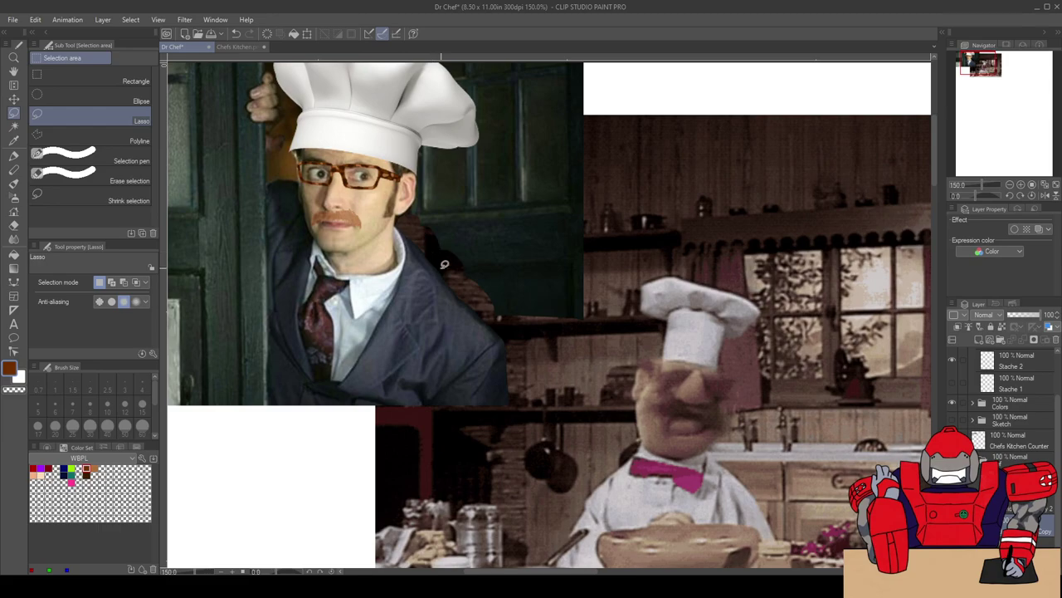
pyautogui.scroll(1, 444, 272)
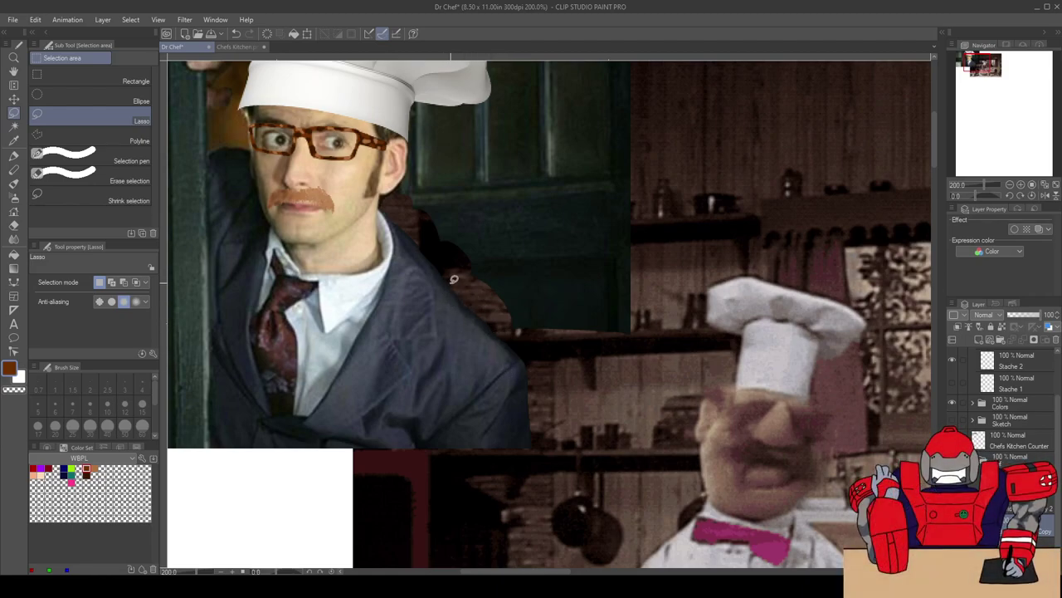
pyautogui.scroll(5, 389, 168)
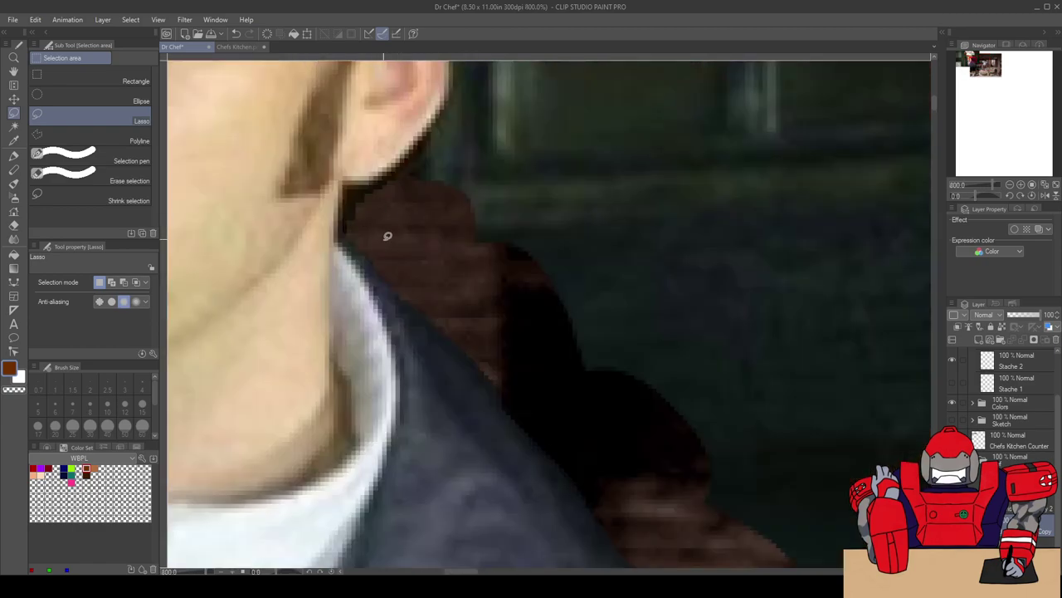
pyautogui.scroll(-3, 384, 234)
# Step: Lasso and delete the dark sliver beside the neck and the door patch along the earlobe's lower edge
pyautogui.scroll(4, 421, 308)
pyautogui.moveTo(385, 313)
pyautogui.mouseDown()
pyautogui.moveTo(401, 262)
pyautogui.moveTo(457, 247)
pyautogui.moveTo(434, 298)
pyautogui.moveTo(385, 316)
pyautogui.mouseUp()
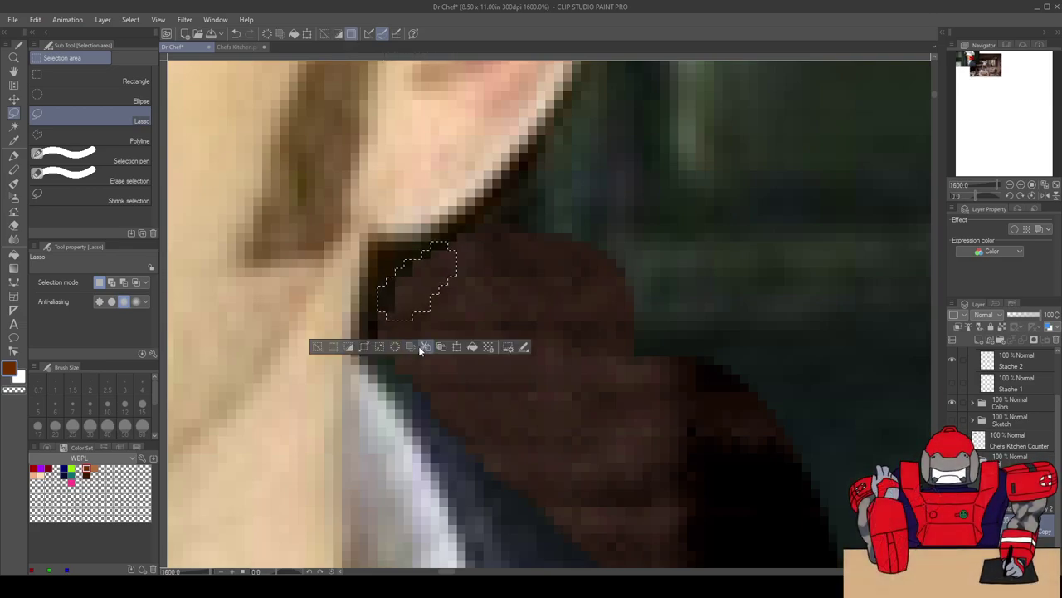
pyautogui.click(422, 350)
pyautogui.moveTo(490, 296); pyautogui.dragTo(435, 437)
pyautogui.moveTo(430, 355)
pyautogui.mouseDown()
pyautogui.moveTo(535, 217)
pyautogui.moveTo(554, 216)
pyautogui.moveTo(597, 273)
pyautogui.moveTo(644, 419)
pyautogui.moveTo(591, 508)
pyautogui.moveTo(508, 450)
pyautogui.moveTo(433, 359)
pyautogui.mouseUp()
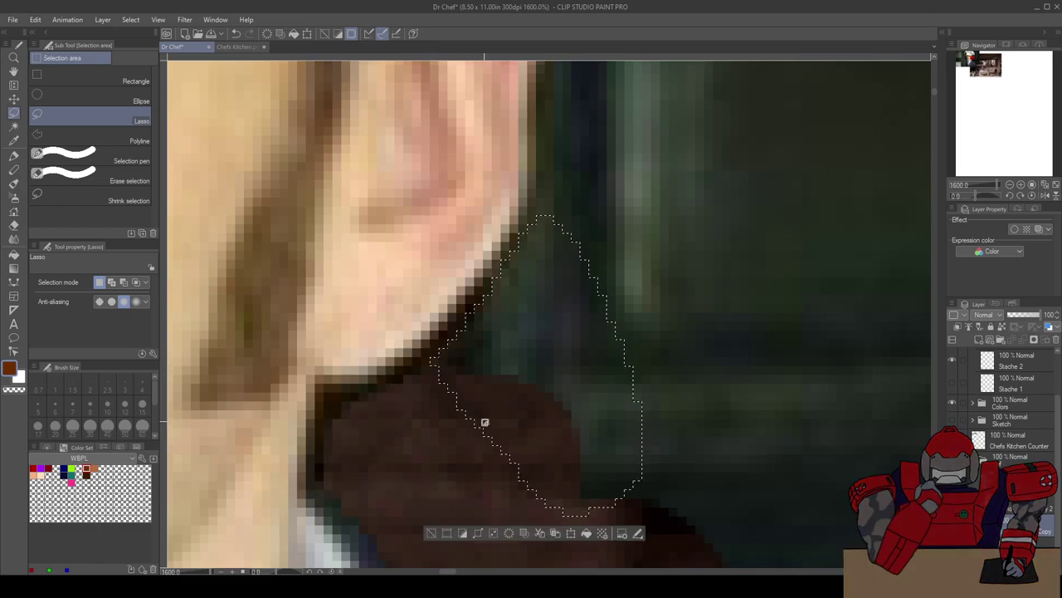
pyautogui.hotkey('alt', 'BackSpace')
# Step: Lasso-select a narrow vertical door strip beside the ear, delete it from the photo, and deselect
pyautogui.scroll(3, 543, 350)
pyautogui.moveTo(530, 200)
pyautogui.mouseDown()
pyautogui.moveTo(535, 474)
pyautogui.moveTo(591, 439)
pyautogui.moveTo(587, 448)
pyautogui.moveTo(605, 265)
pyautogui.moveTo(600, 161)
pyautogui.moveTo(577, 108)
pyautogui.moveTo(553, 106)
pyautogui.moveTo(539, 127)
pyautogui.moveTo(534, 202)
pyautogui.mouseUp()
pyautogui.hotkey('alt', 'BackSpace')
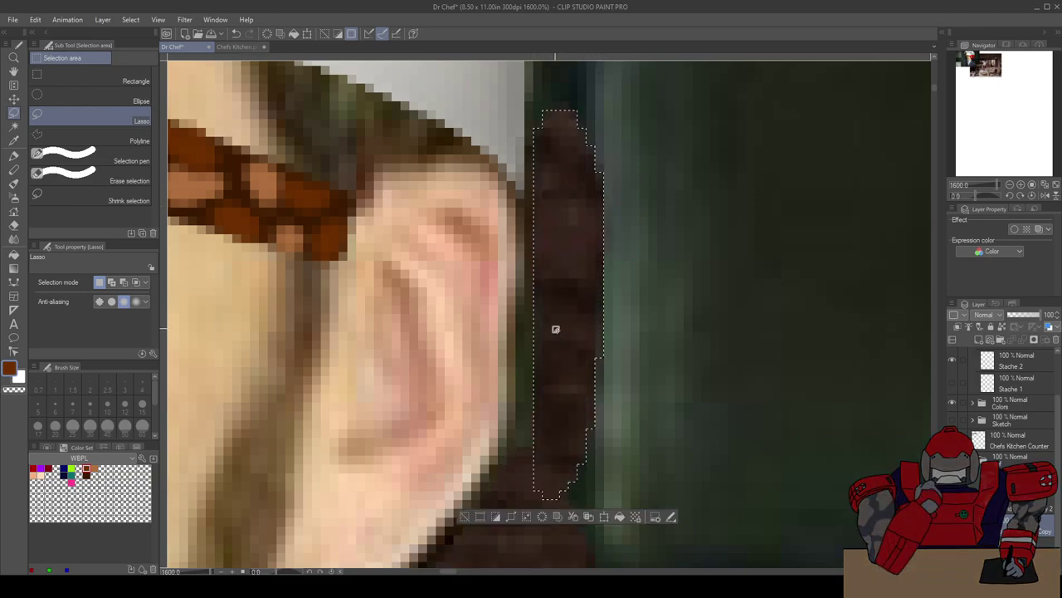
pyautogui.scroll(-4, 528, 347)
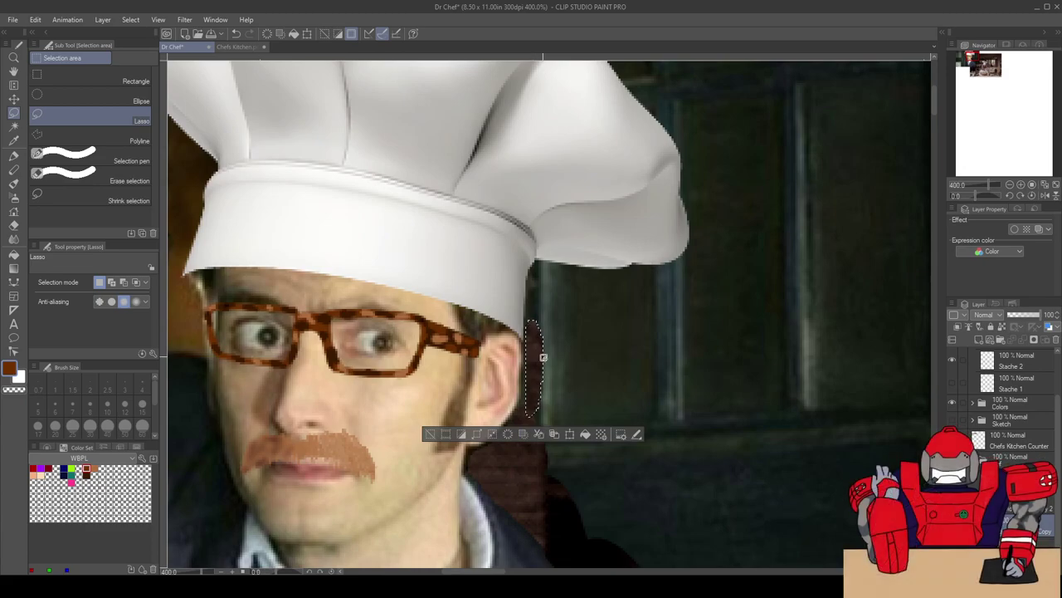
pyautogui.scroll(2, 522, 385)
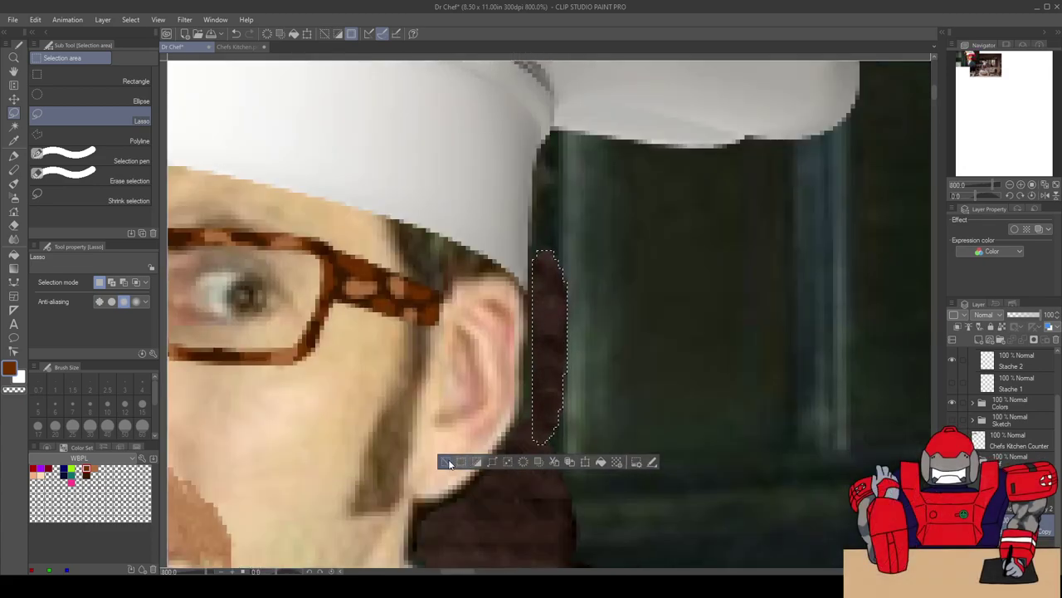
pyautogui.click(448, 462)
# Step: Lasso and delete the door slivers beside the ear and beneath the hat's overhang next to the hat band
pyautogui.moveTo(518, 424)
pyautogui.mouseDown()
pyautogui.moveTo(535, 323)
pyautogui.moveTo(537, 426)
pyautogui.moveTo(523, 425)
pyautogui.mouseUp()
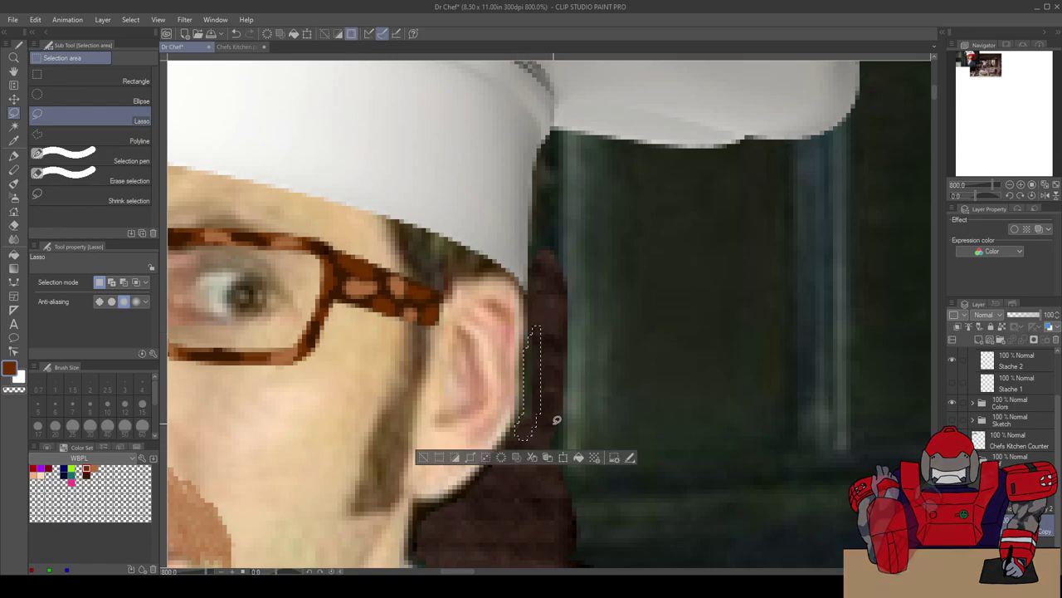
pyautogui.scroll(3, 545, 294)
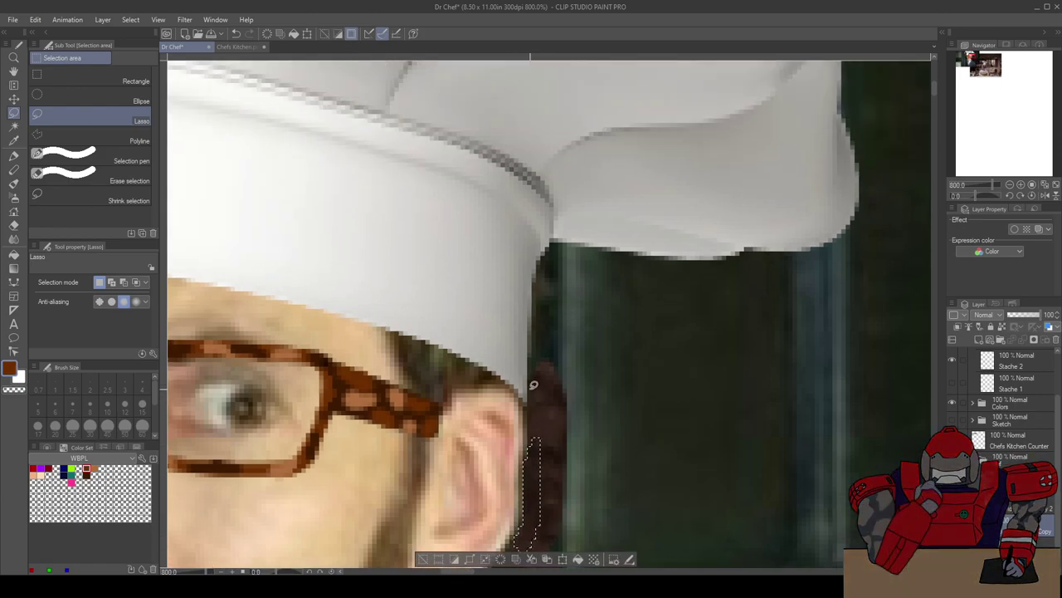
pyautogui.moveTo(533, 332)
pyautogui.mouseDown()
pyautogui.moveTo(550, 244)
pyautogui.moveTo(612, 247)
pyautogui.moveTo(631, 277)
pyautogui.moveTo(617, 385)
pyautogui.moveTo(552, 407)
pyautogui.moveTo(555, 374)
pyautogui.mouseUp()
pyautogui.hotkey('alt', 'BackSpace')
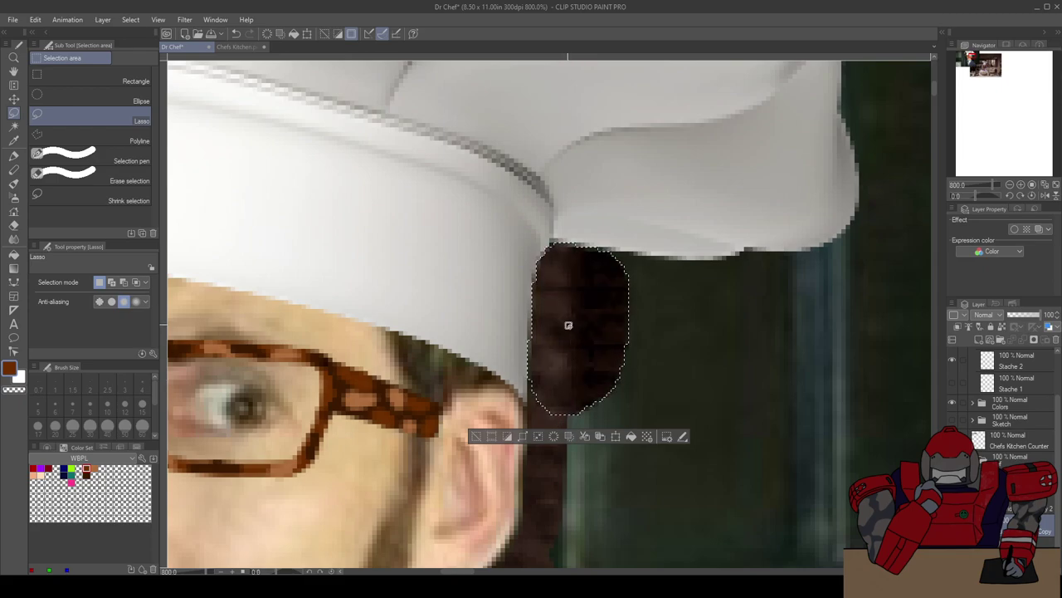
# Step: Toggle the visibility of the "Mostest on top" folder to check the hair and background beneath the hat
pyautogui.scroll(-2, 567, 325)
pyautogui.moveTo(595, 301); pyautogui.dragTo(790, 373)
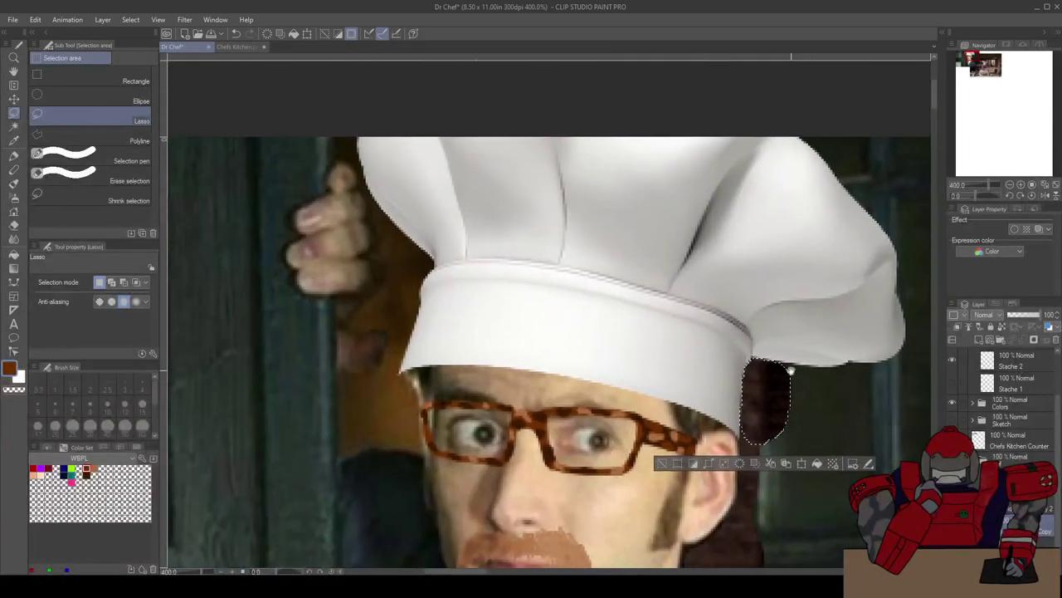
pyautogui.click(953, 420)
pyautogui.click(953, 420)
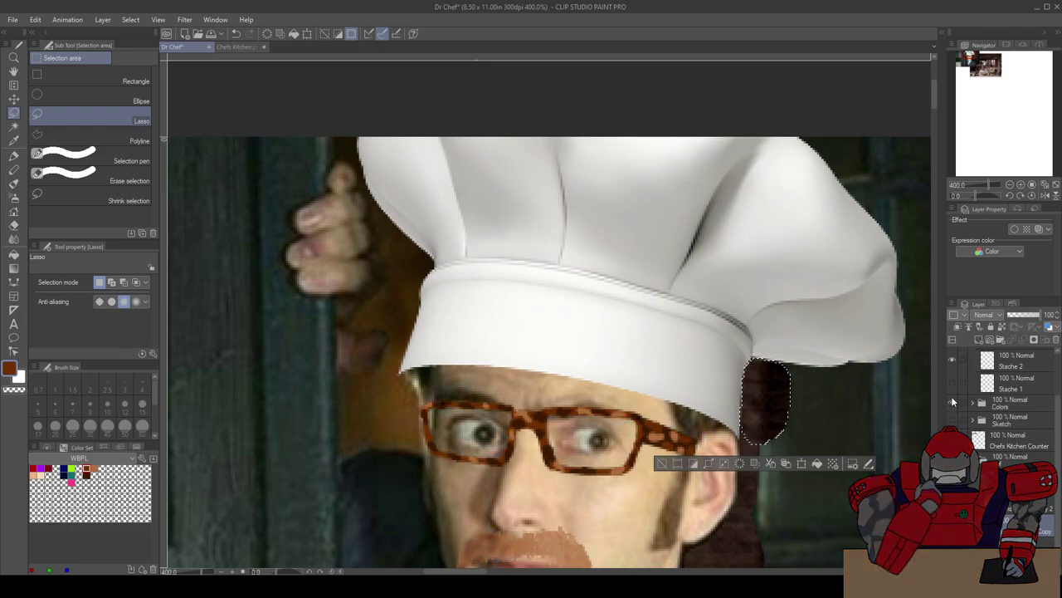
pyautogui.scroll(2, 982, 374)
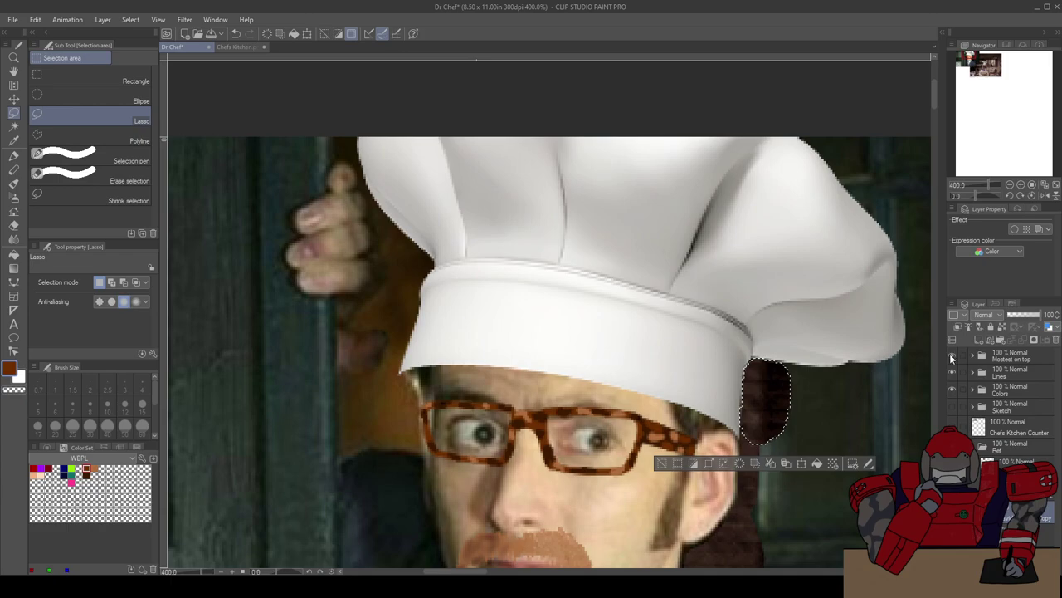
pyautogui.click(952, 357)
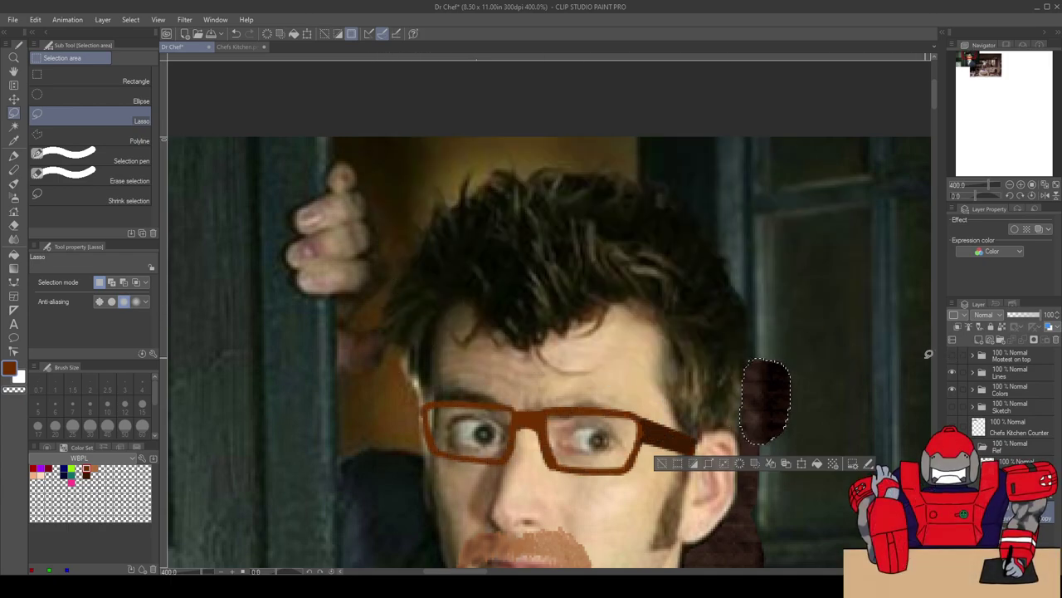
pyautogui.click(952, 357)
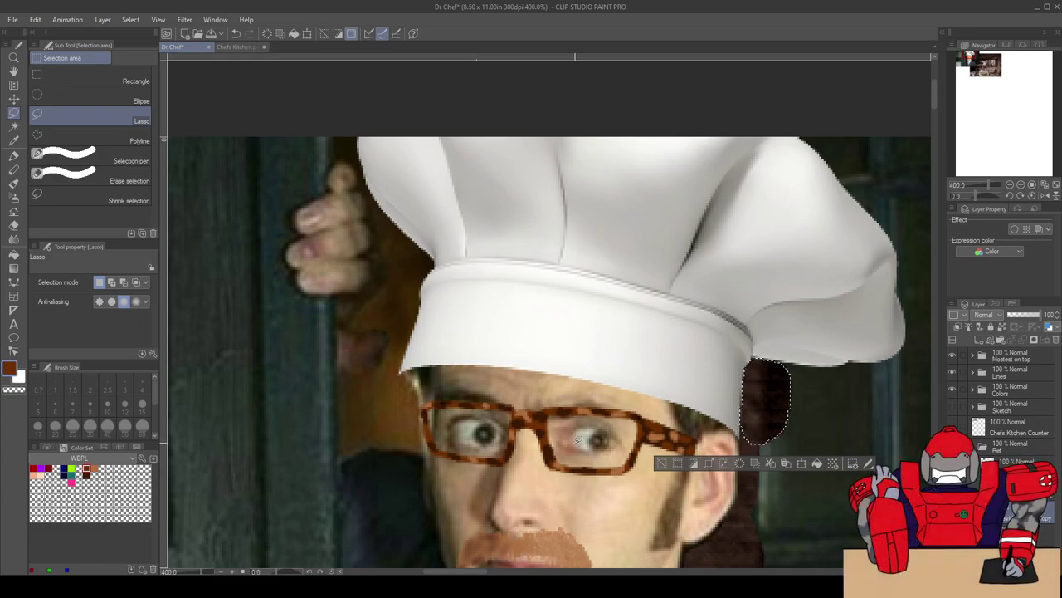
# Step: Clear the selection, then lasso and delete the door remnant in the corner where the hat band meets the overhang
pyautogui.click(660, 465)
pyautogui.moveTo(812, 390); pyautogui.dragTo(599, 392)
pyautogui.scroll(1, 596, 329)
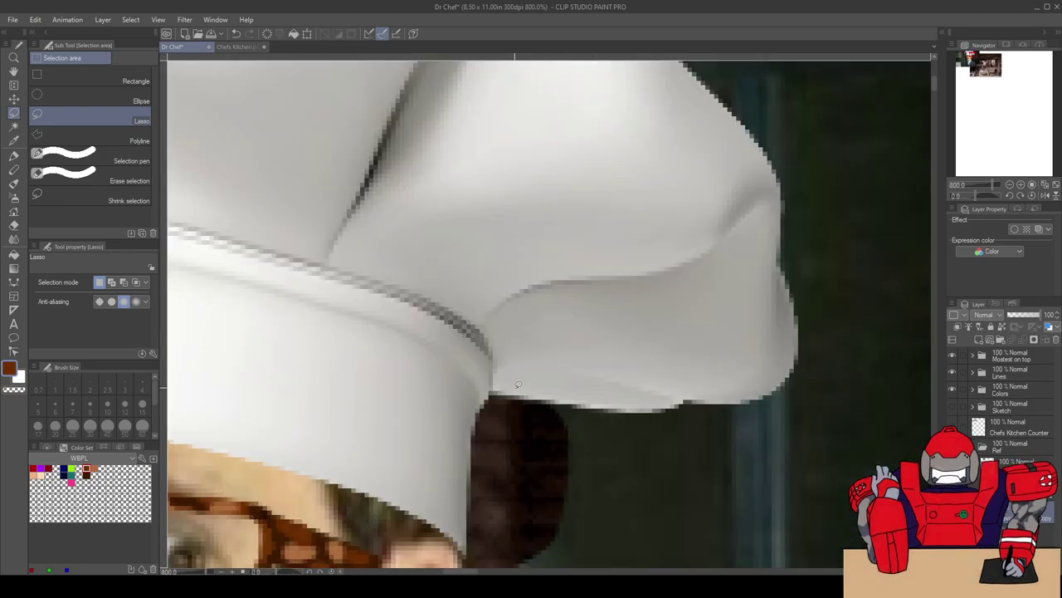
pyautogui.scroll(2, 517, 381)
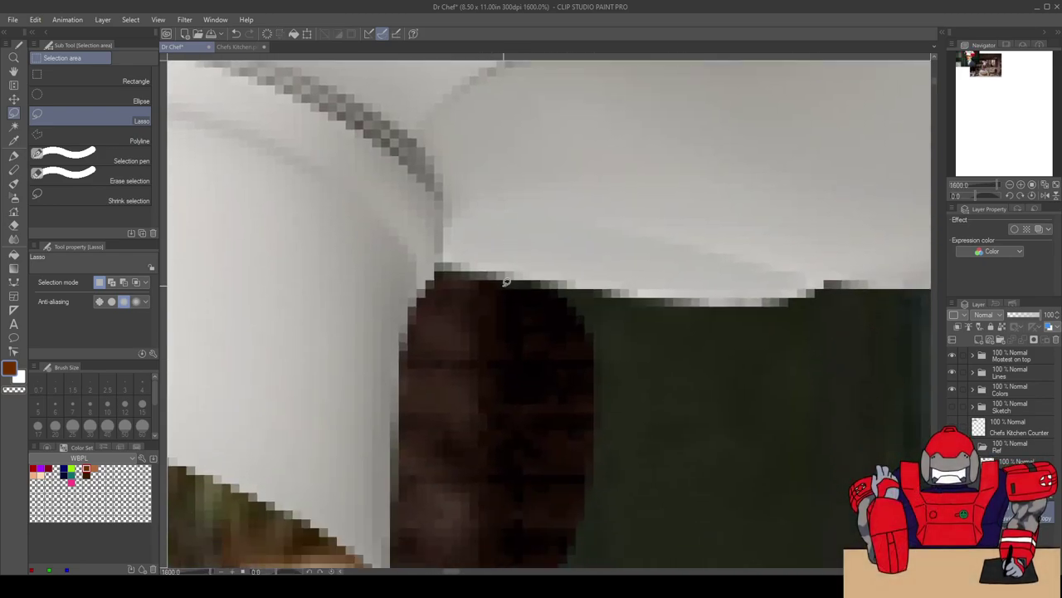
pyautogui.moveTo(507, 281)
pyautogui.mouseDown()
pyautogui.moveTo(539, 277)
pyautogui.moveTo(484, 284)
pyautogui.moveTo(490, 295)
pyautogui.moveTo(463, 274)
pyautogui.moveTo(473, 269)
pyautogui.moveTo(481, 287)
pyautogui.mouseUp()
pyautogui.click(416, 304)
pyautogui.press('Delete')
pyautogui.press('Delete')
pyautogui.hotkey('ctrl', 'd')
# Step: Lasso and delete the door background in overlapping patches along the lower edge of the hat's overhang, then deselect
pyautogui.moveTo(549, 290); pyautogui.dragTo(610, 294)
pyautogui.moveTo(689, 307)
pyautogui.mouseDown()
pyautogui.moveTo(669, 377)
pyautogui.moveTo(543, 379)
pyautogui.moveTo(548, 301)
pyautogui.mouseUp()
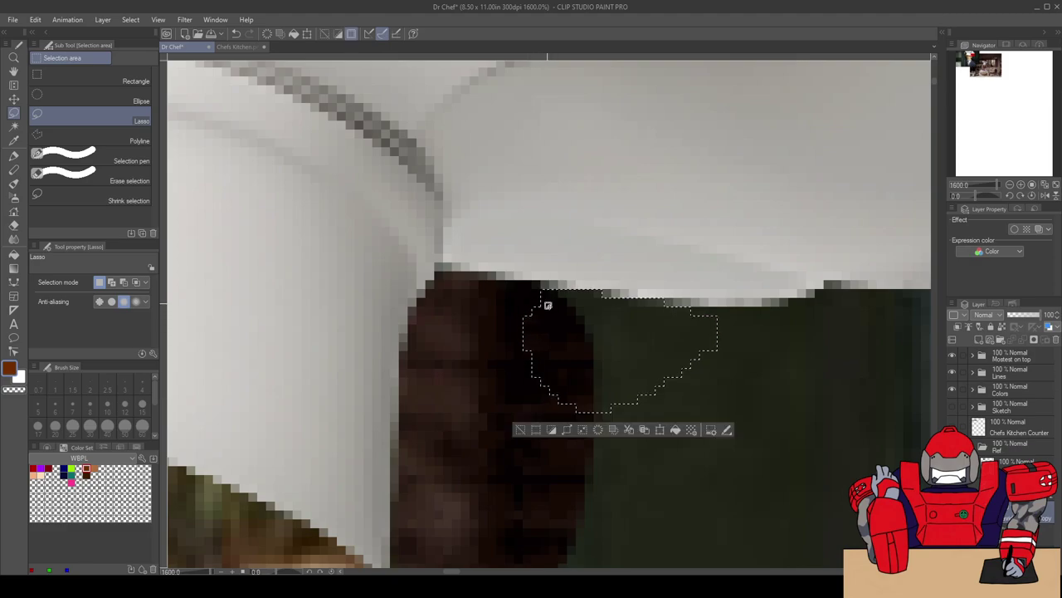
pyautogui.moveTo(670, 372); pyautogui.dragTo(410, 409)
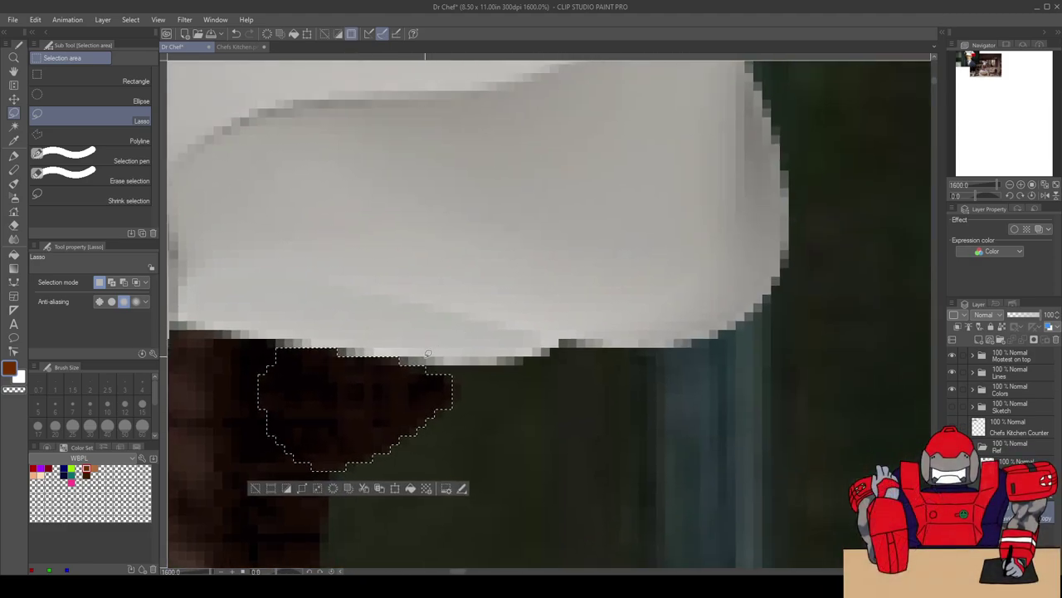
pyautogui.moveTo(410, 367)
pyautogui.mouseDown()
pyautogui.moveTo(376, 384)
pyautogui.moveTo(412, 362)
pyautogui.moveTo(517, 361)
pyautogui.moveTo(601, 343)
pyautogui.mouseUp()
pyautogui.click(221, 506)
pyautogui.moveTo(678, 349)
pyautogui.mouseDown()
pyautogui.moveTo(584, 451)
pyautogui.moveTo(356, 484)
pyautogui.moveTo(313, 440)
pyautogui.mouseUp()
pyautogui.moveTo(364, 386); pyautogui.dragTo(380, 376)
pyautogui.hotkey('alt', 'Delete')
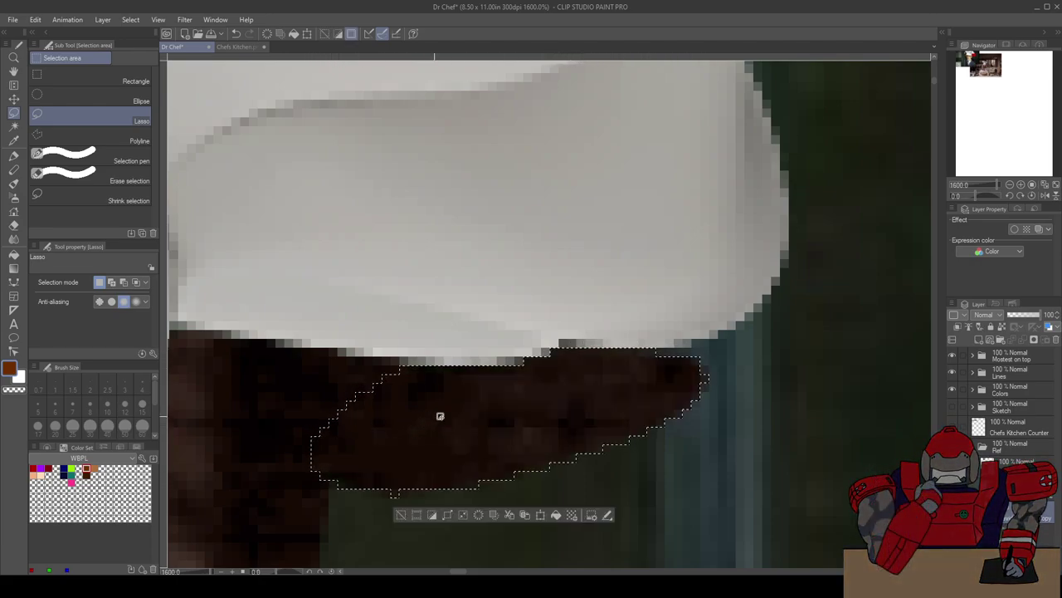
pyautogui.scroll(-5, 606, 379)
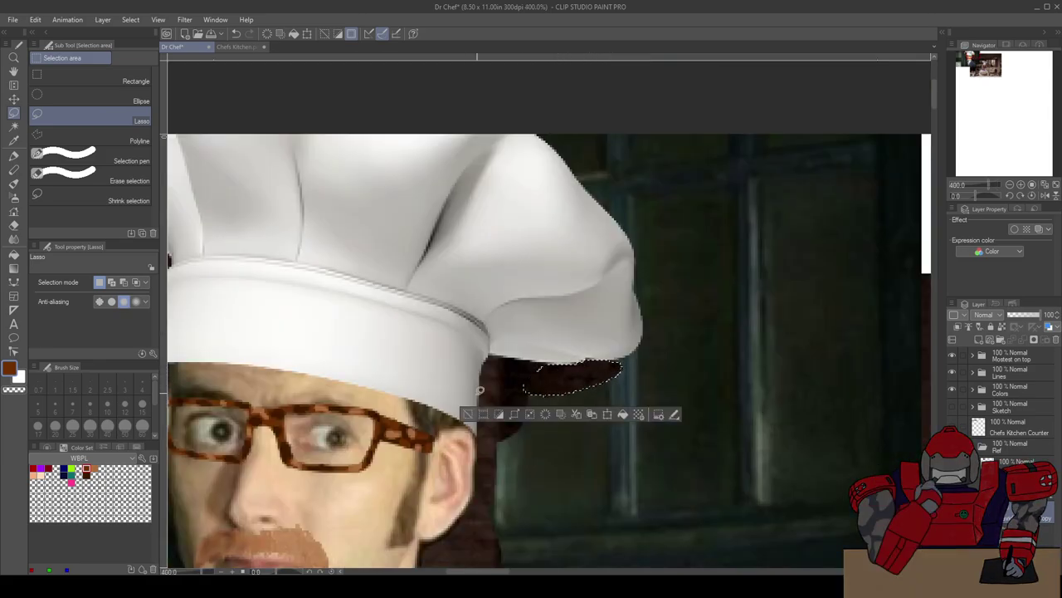
pyautogui.click(470, 413)
# Step: Lasso and delete the door background in wider areas beneath the hat's overhang and around its outer side, then deselect
pyautogui.moveTo(480, 438)
pyautogui.mouseDown()
pyautogui.moveTo(455, 366)
pyautogui.moveTo(500, 319)
pyautogui.moveTo(565, 318)
pyautogui.mouseUp()
pyautogui.moveTo(640, 319)
pyautogui.mouseDown()
pyautogui.moveTo(655, 365)
pyautogui.moveTo(569, 444)
pyautogui.moveTo(486, 434)
pyautogui.mouseUp()
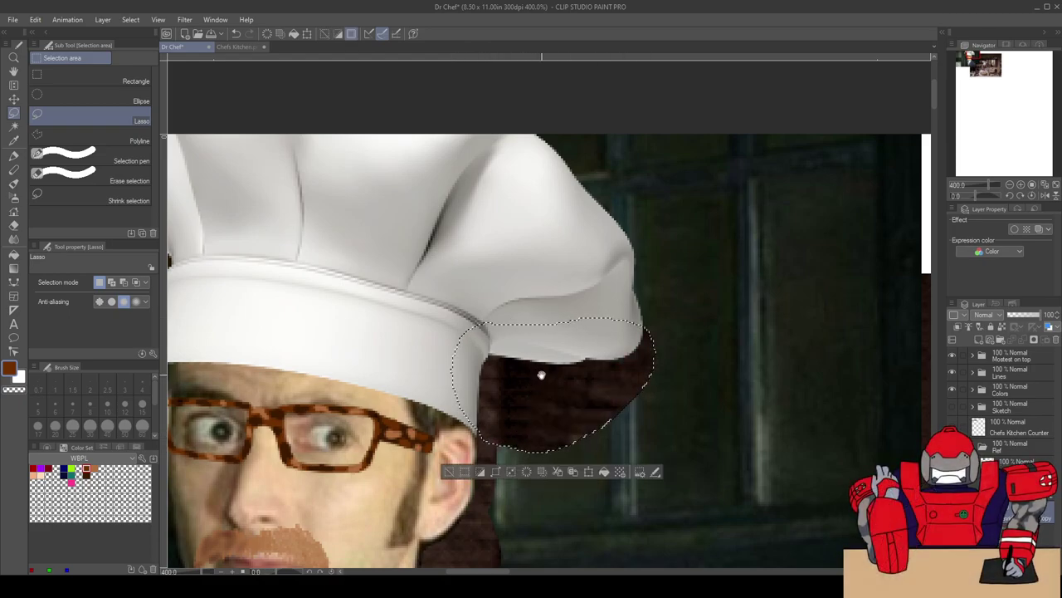
pyautogui.scroll(3, 543, 348)
pyautogui.moveTo(508, 268)
pyautogui.mouseDown()
pyautogui.moveTo(667, 492)
pyautogui.moveTo(569, 249)
pyautogui.moveTo(513, 268)
pyautogui.mouseUp()
pyautogui.press('Delete')
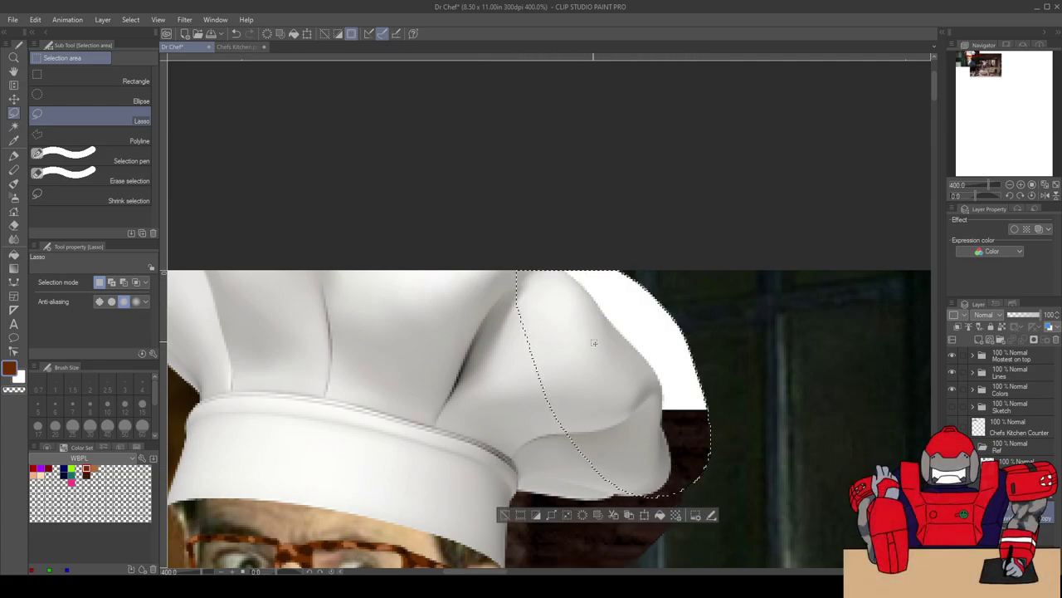
pyautogui.scroll(-2, 584, 378)
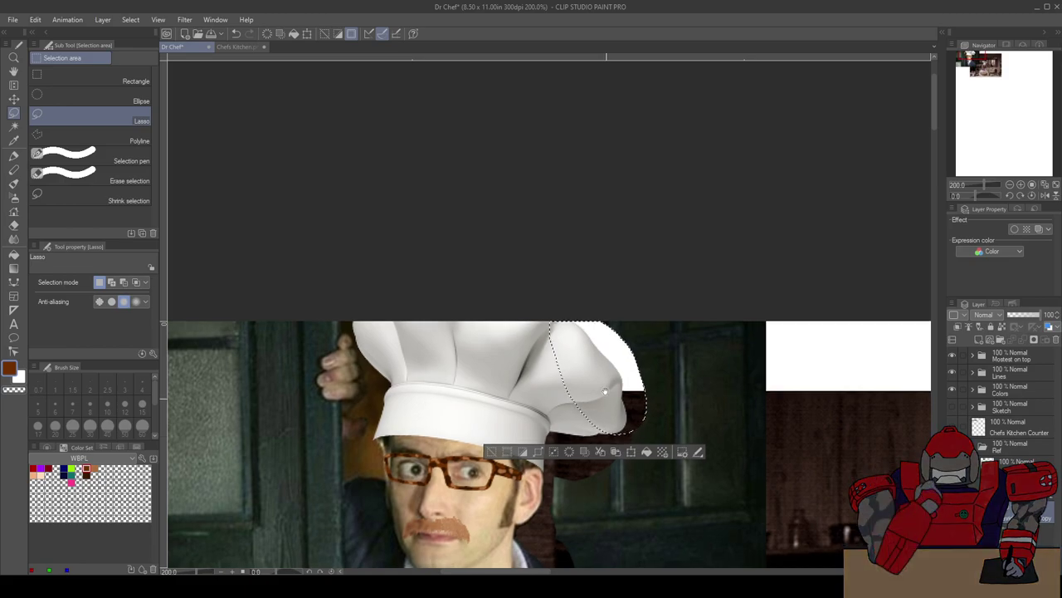
pyautogui.scroll(-3, 583, 436)
pyautogui.hotkey('ctrl', 'd')
# Step: Lasso the remaining door area between the hat, face, shoulder and the photo's outer edge, delete it, and deselect
pyautogui.moveTo(541, 195)
pyautogui.mouseDown()
pyautogui.moveTo(566, 207)
pyautogui.moveTo(594, 262)
pyautogui.mouseUp()
pyautogui.moveTo(540, 334); pyautogui.dragTo(514, 361)
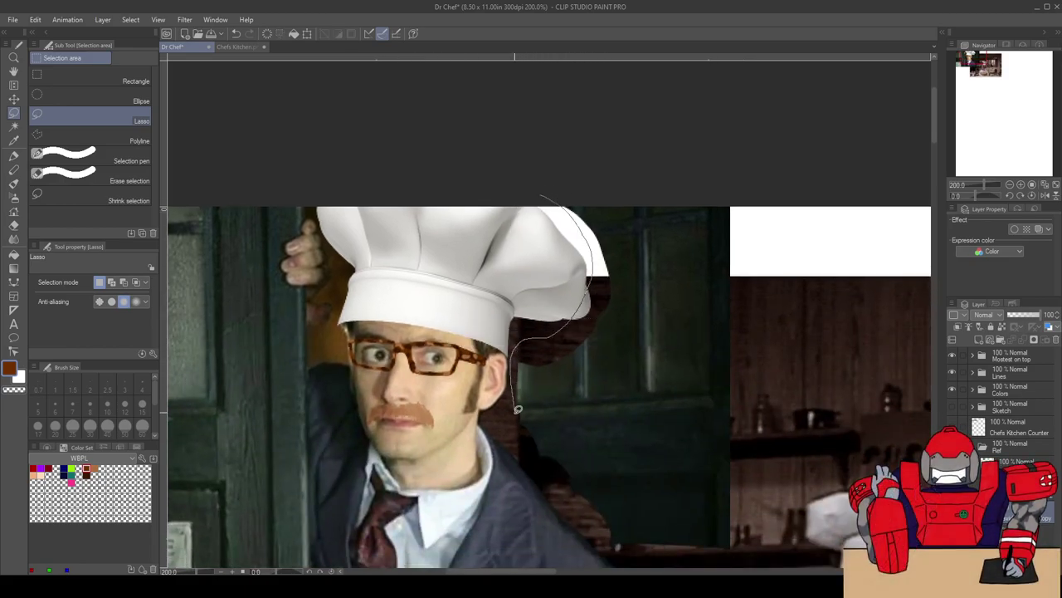
pyautogui.moveTo(549, 470)
pyautogui.mouseDown()
pyautogui.moveTo(615, 547)
pyautogui.moveTo(687, 557)
pyautogui.moveTo(755, 529)
pyautogui.moveTo(769, 359)
pyautogui.moveTo(758, 197)
pyautogui.moveTo(621, 165)
pyautogui.moveTo(537, 194)
pyautogui.mouseUp()
pyautogui.press('Delete')
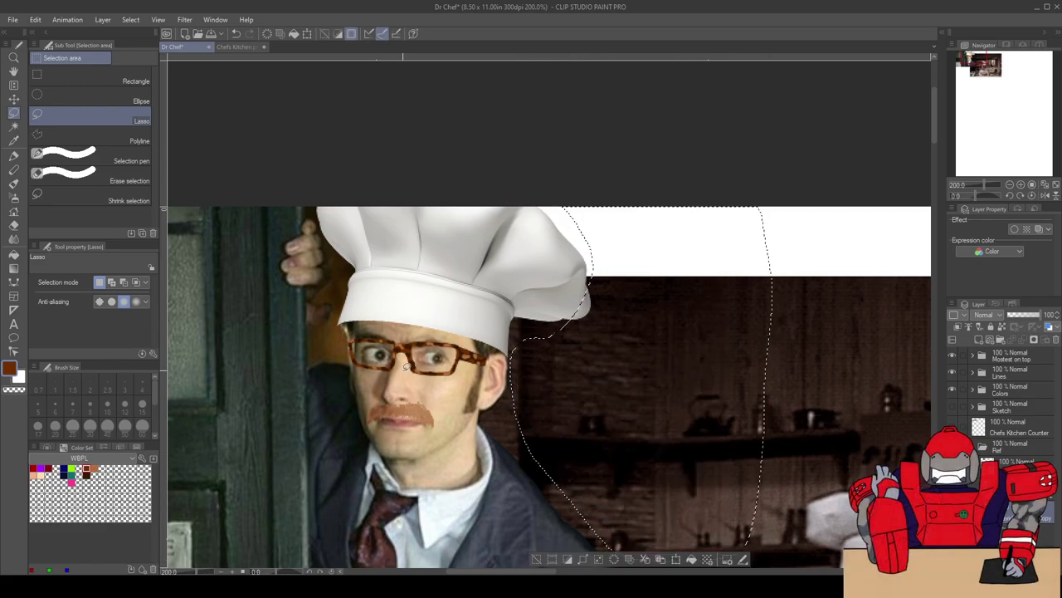
pyautogui.moveTo(449, 335); pyautogui.dragTo(562, 239)
pyautogui.click(649, 479)
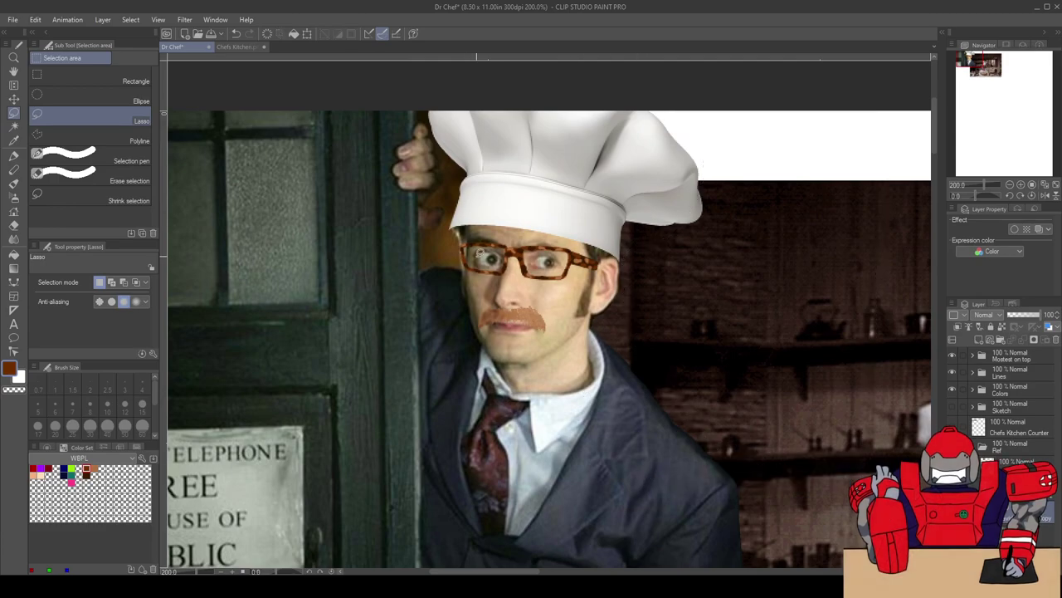
# Step: Lasso the orange background patch between the raised arm's sleeve and the glasses' outer edge, delete it, and deselect
pyautogui.scroll(-3, 438, 317)
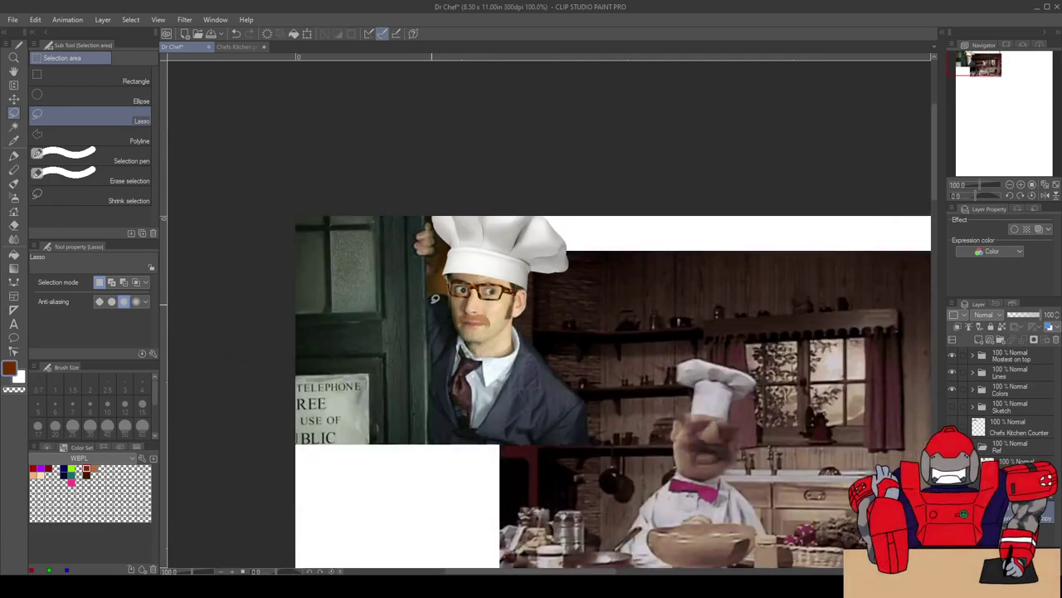
pyautogui.scroll(5, 421, 269)
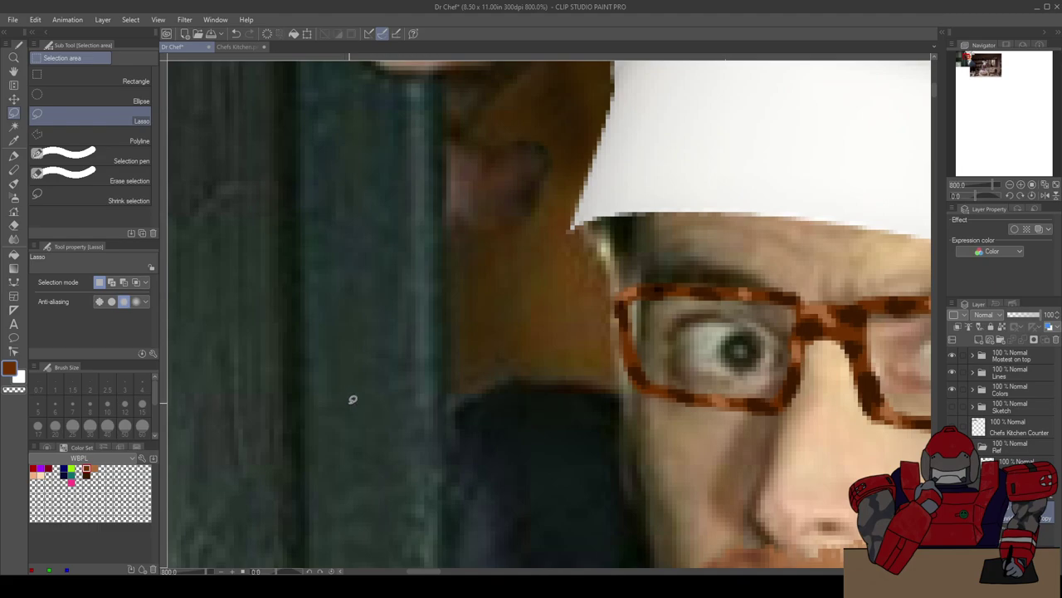
pyautogui.scroll(2, 363, 410)
pyautogui.moveTo(624, 315); pyautogui.dragTo(344, 351)
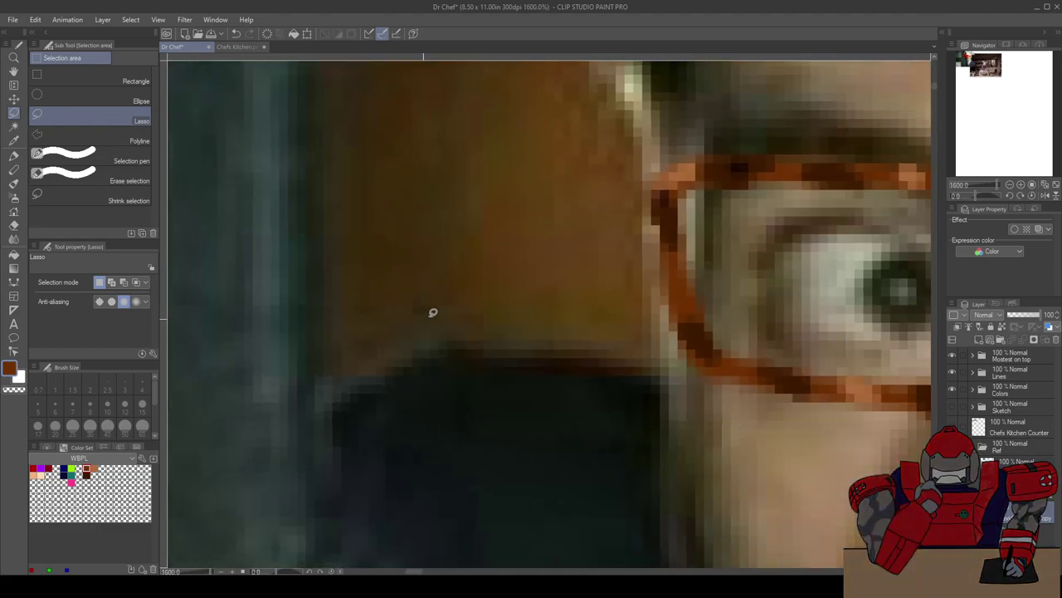
pyautogui.scroll(-7, 471, 320)
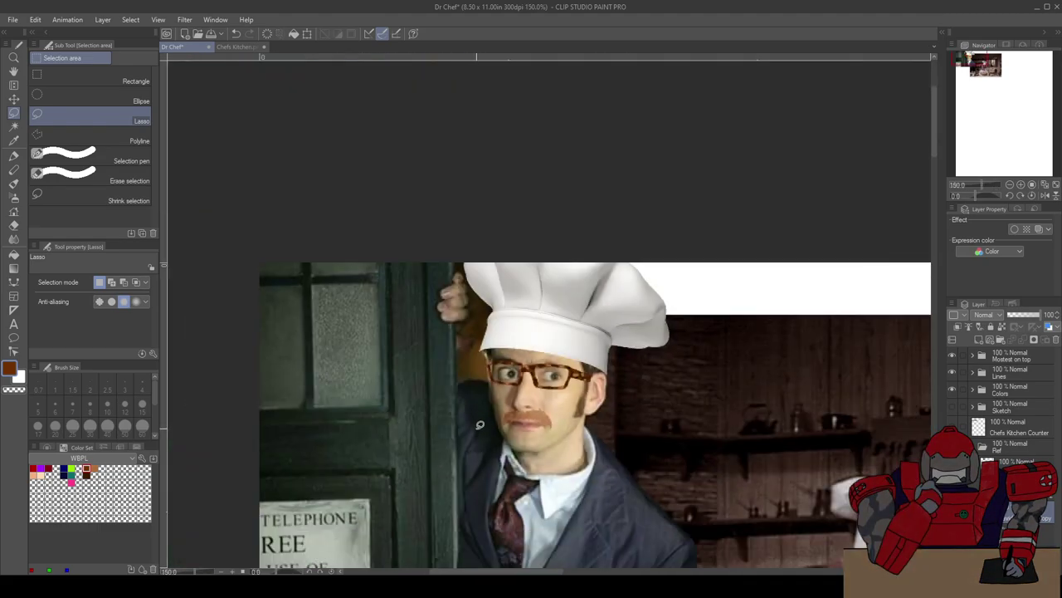
pyautogui.scroll(7, 473, 402)
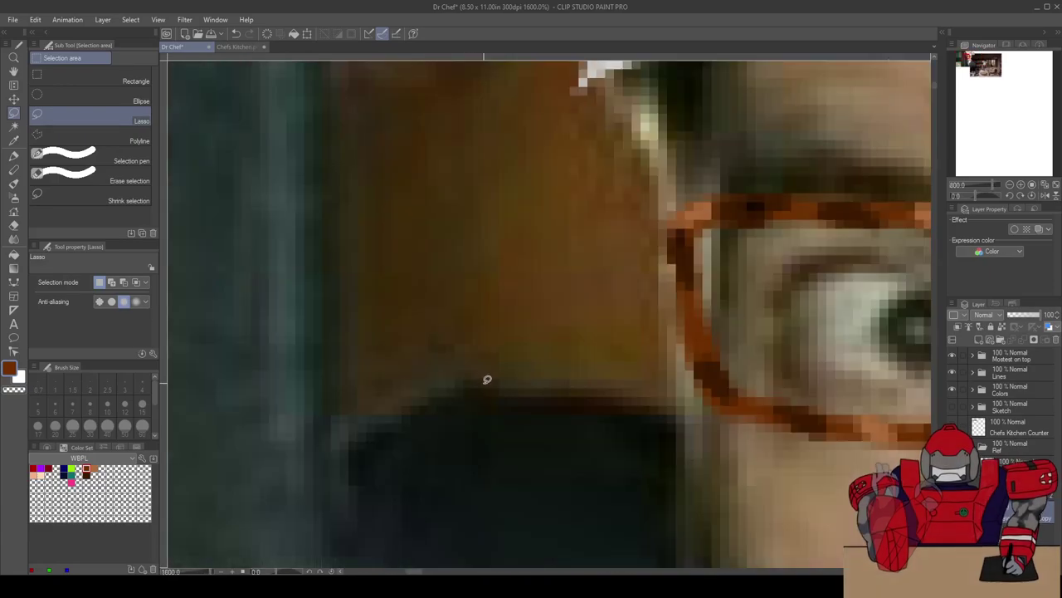
pyautogui.moveTo(465, 374); pyautogui.dragTo(466, 396)
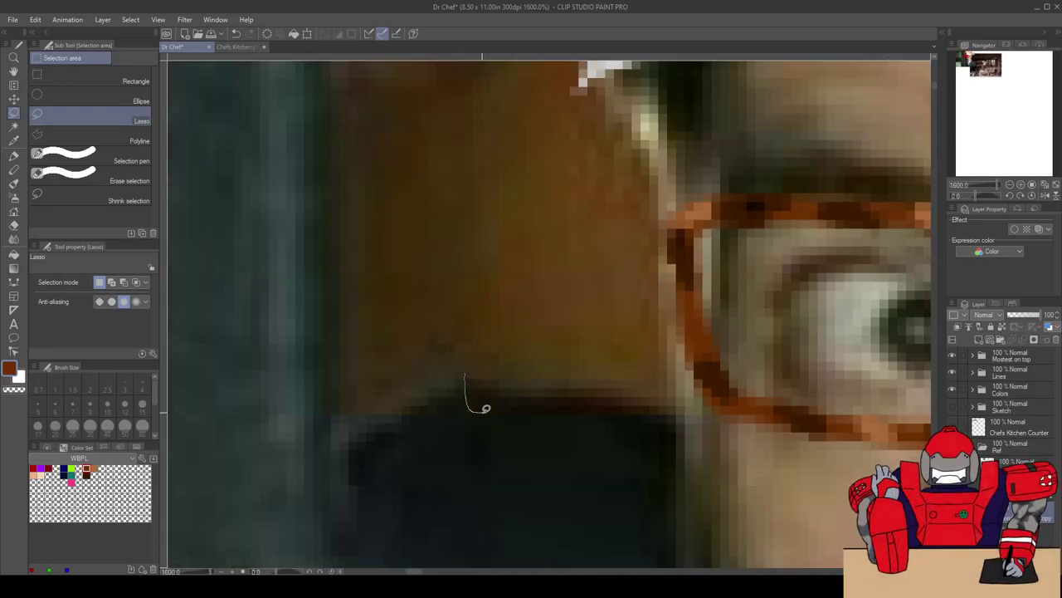
pyautogui.moveTo(597, 408)
pyautogui.mouseDown()
pyautogui.moveTo(659, 406)
pyautogui.moveTo(669, 388)
pyautogui.moveTo(640, 189)
pyautogui.moveTo(450, 290)
pyautogui.mouseUp()
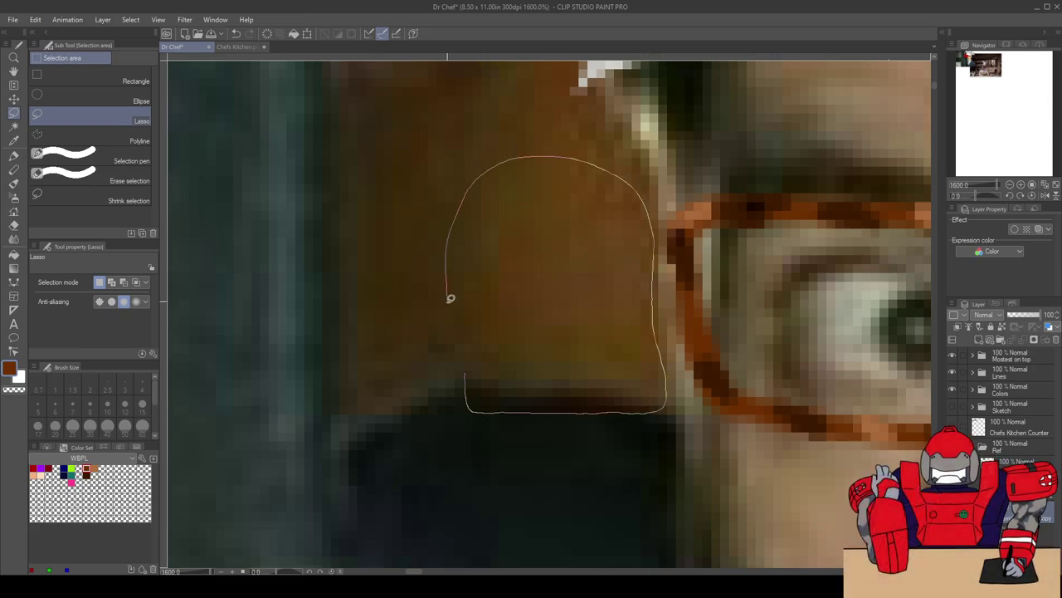
pyautogui.moveTo(466, 362); pyautogui.dragTo(465, 365)
pyautogui.scroll(-10, 438, 349)
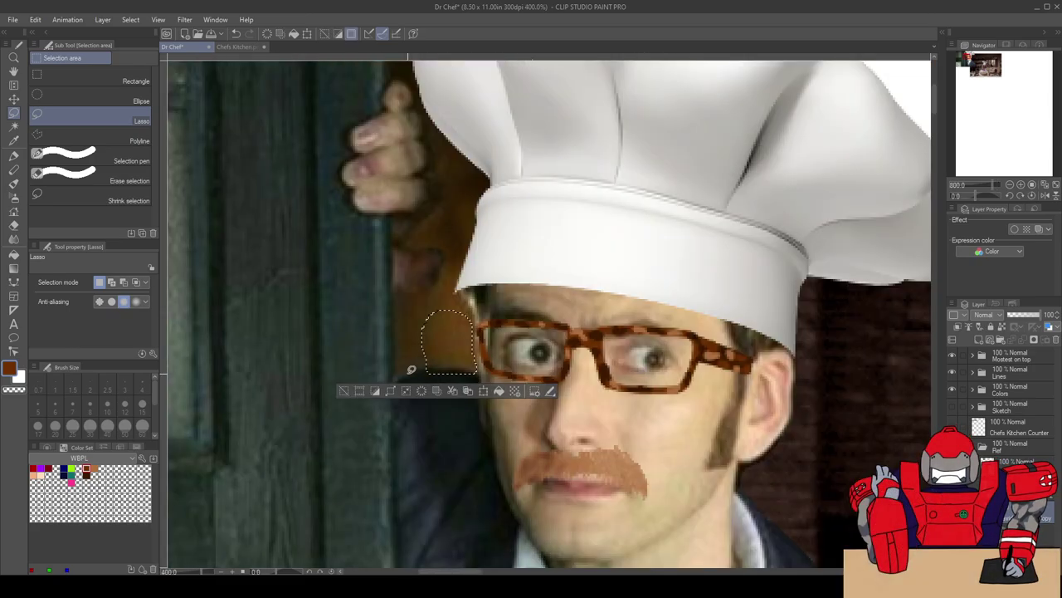
pyautogui.press('Delete')
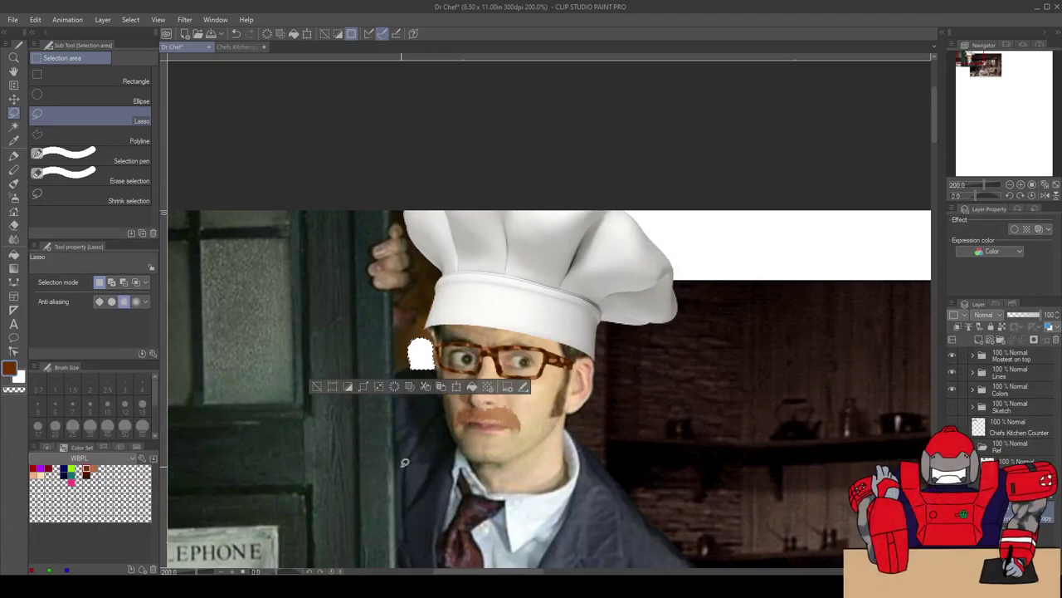
pyautogui.click(316, 387)
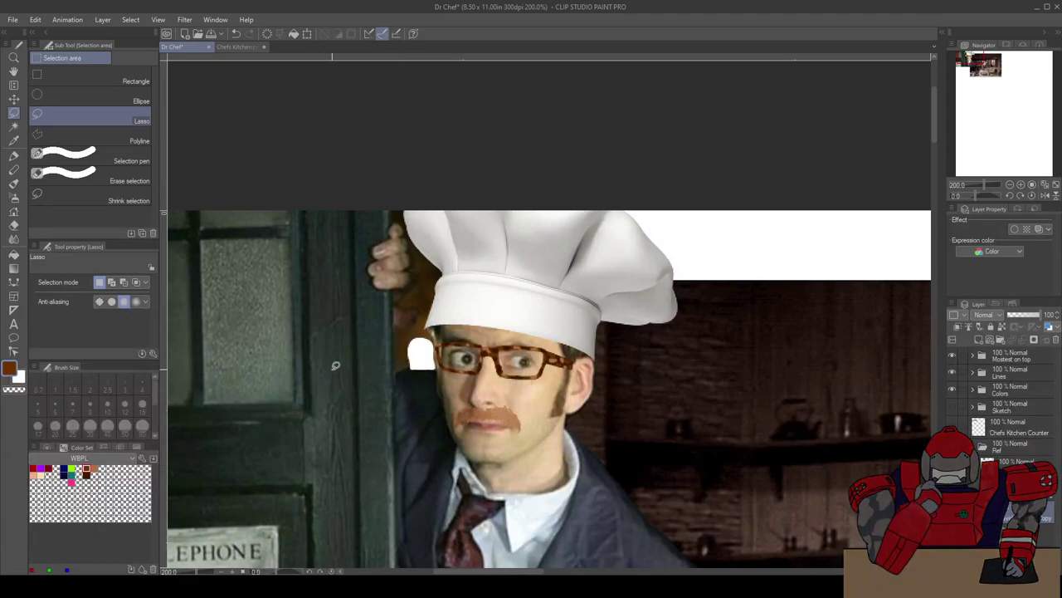
# Step: Move the Chefs Kitchen image up and to the left so it lies behind the man and his hat
pyautogui.scroll(3, 342, 359)
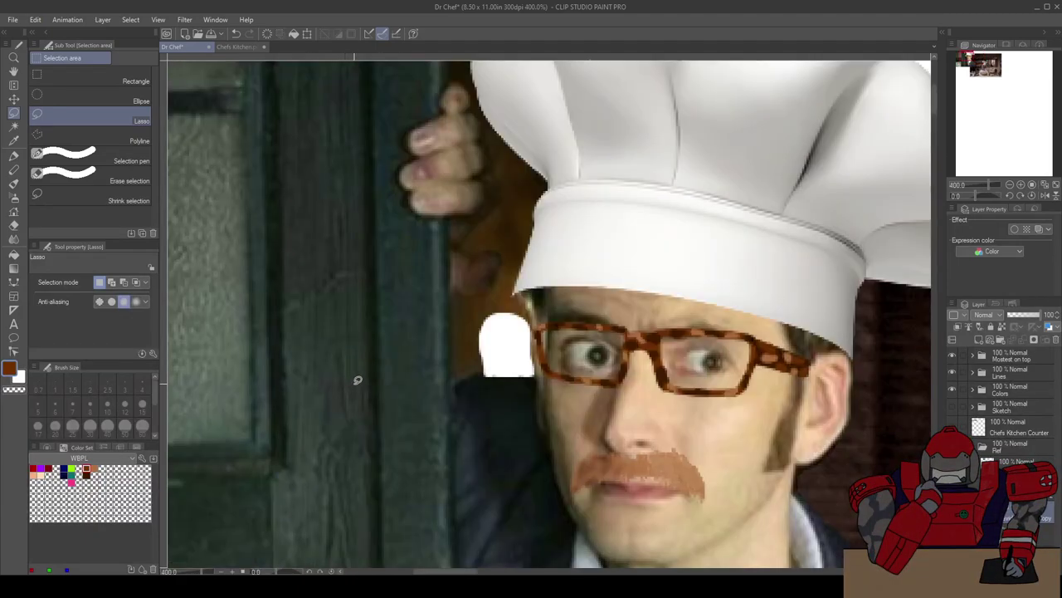
pyautogui.scroll(2, 359, 379)
pyautogui.scroll(-6, 358, 377)
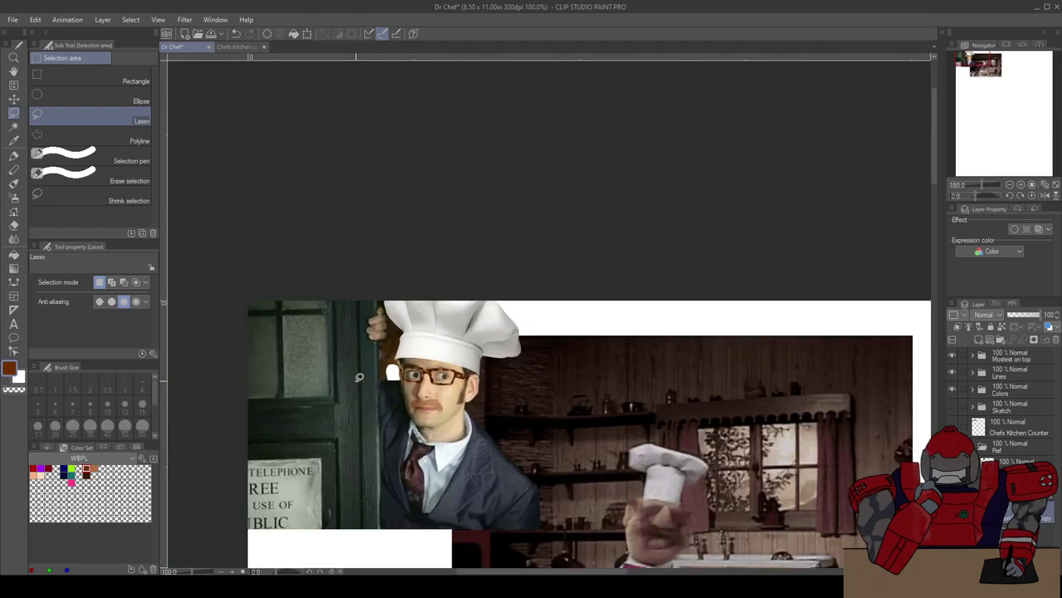
pyautogui.click(287, 398)
pyautogui.scroll(-2, 411, 242)
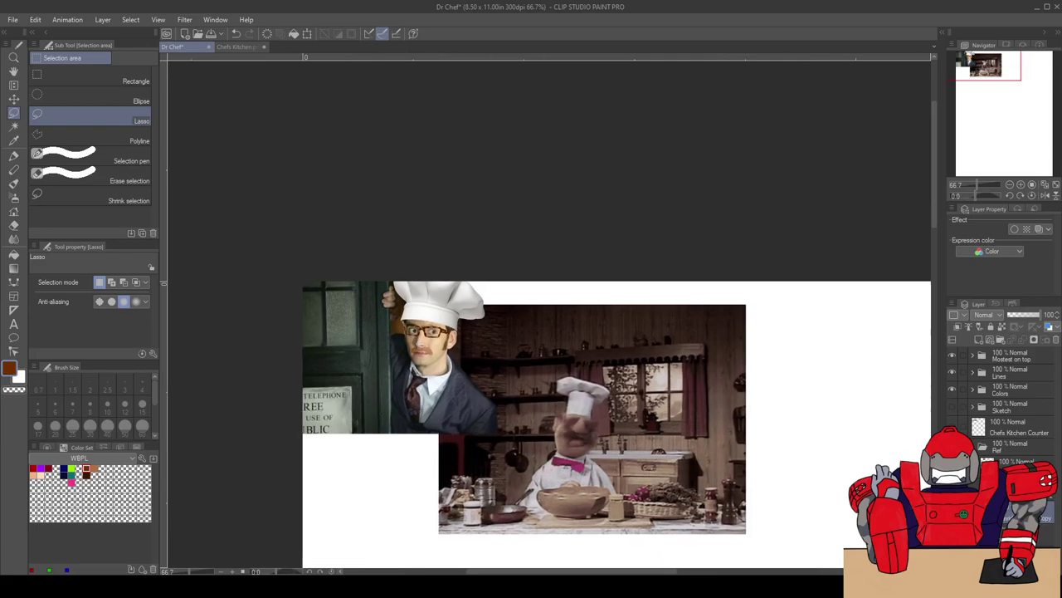
pyautogui.hotkey('ctrl', 't')
pyautogui.moveTo(641, 444); pyautogui.dragTo(556, 410)
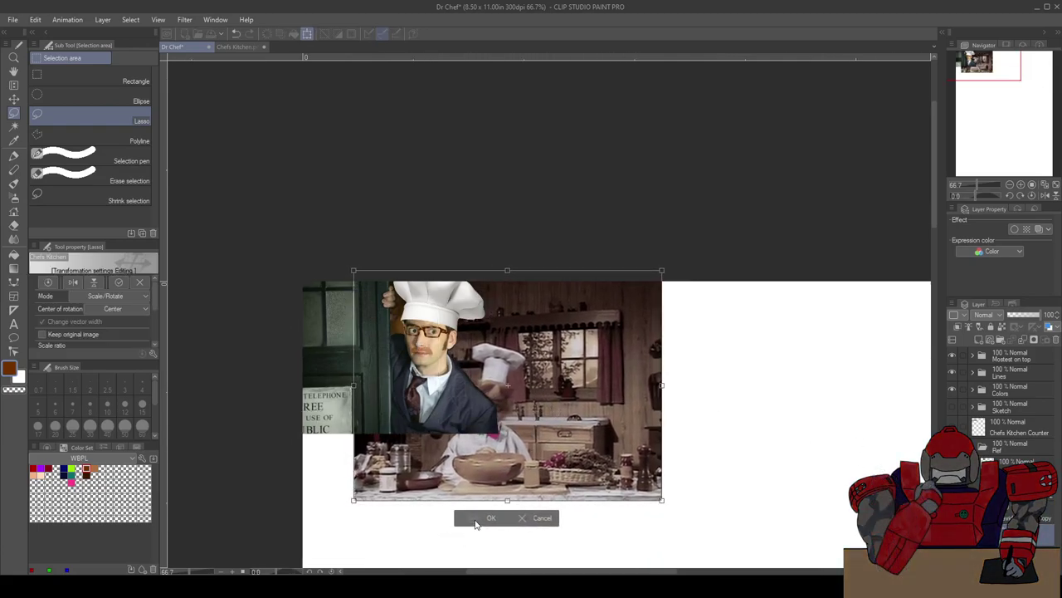
pyautogui.click(475, 523)
pyautogui.scroll(3, 386, 341)
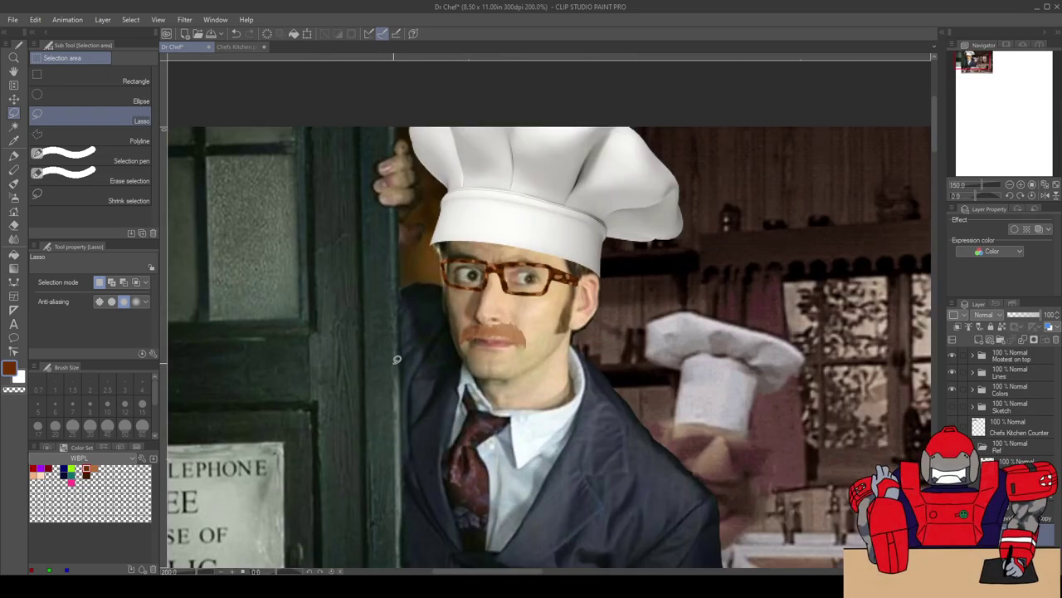
pyautogui.scroll(1, 398, 355)
pyautogui.scroll(1, 586, 398)
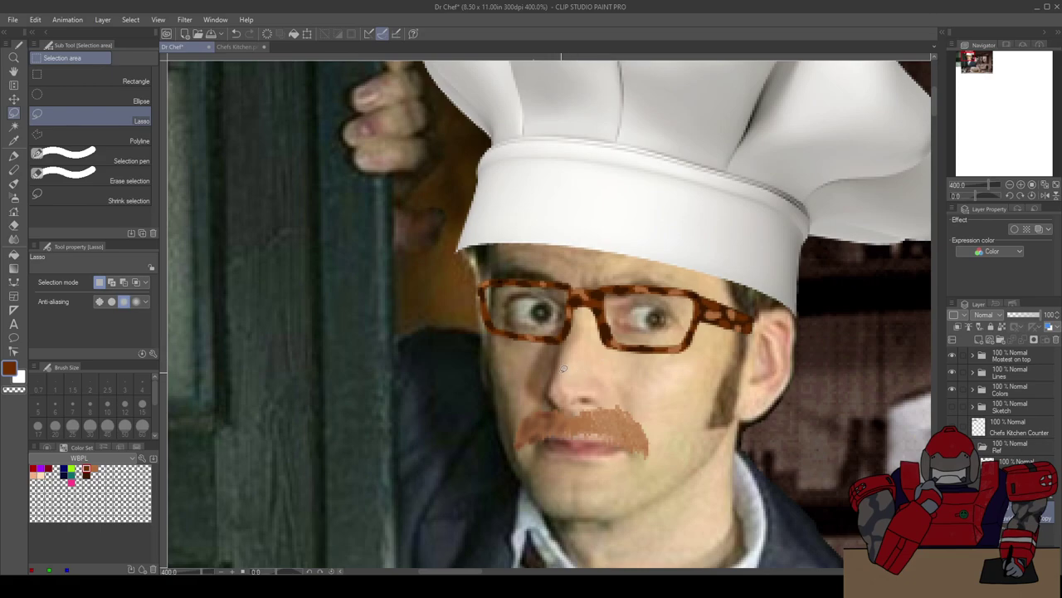
pyautogui.scroll(1, 568, 370)
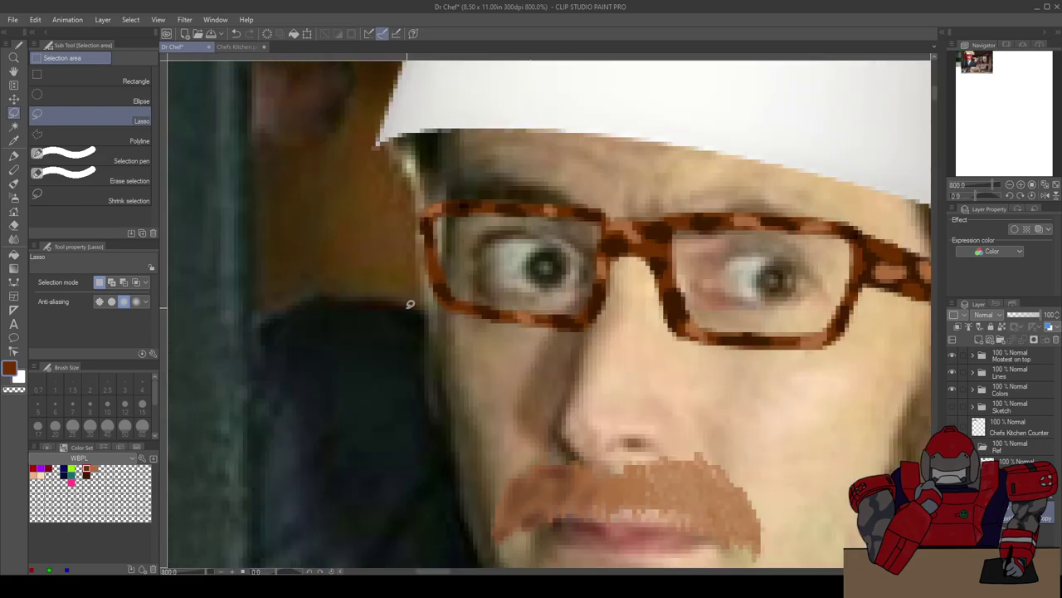
pyautogui.moveTo(415, 308); pyautogui.dragTo(395, 309)
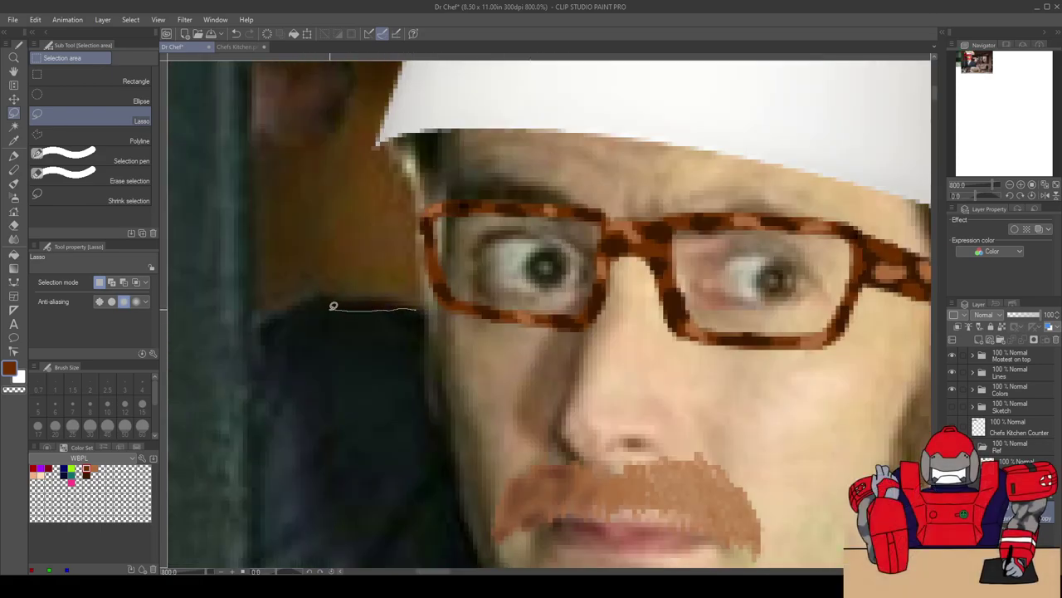
pyautogui.moveTo(322, 296)
pyautogui.mouseDown()
pyautogui.moveTo(297, 217)
pyautogui.moveTo(327, 172)
pyautogui.moveTo(362, 169)
pyautogui.mouseUp()
pyautogui.moveTo(417, 220)
pyautogui.mouseDown()
pyautogui.moveTo(425, 288)
pyautogui.moveTo(414, 309)
pyautogui.mouseUp()
pyautogui.scroll(-8, 408, 362)
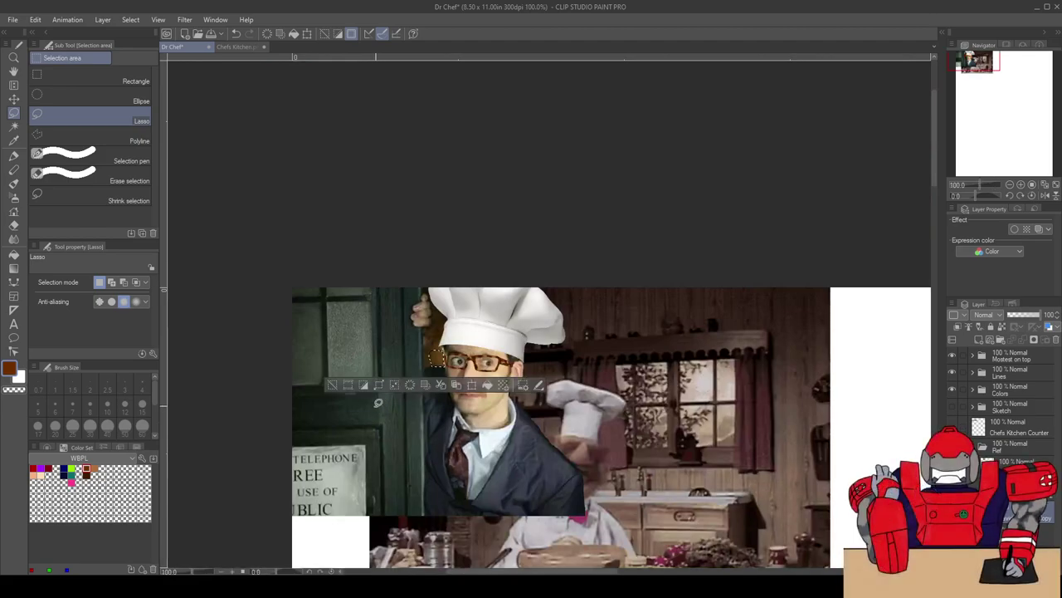
pyautogui.click(332, 384)
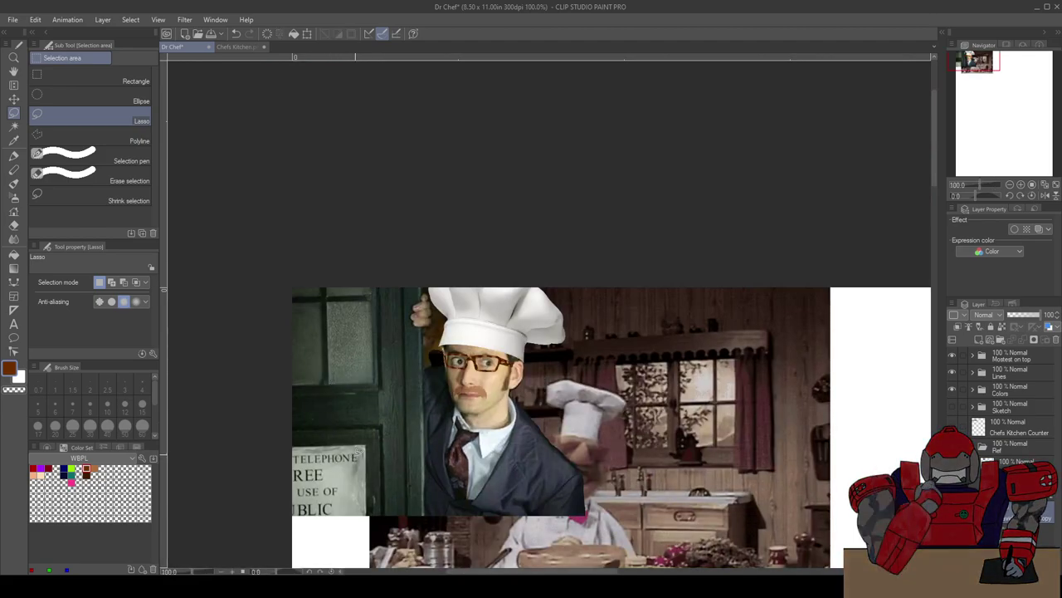
pyautogui.hotkey('ctrl', 'z')
pyautogui.scroll(8, 410, 378)
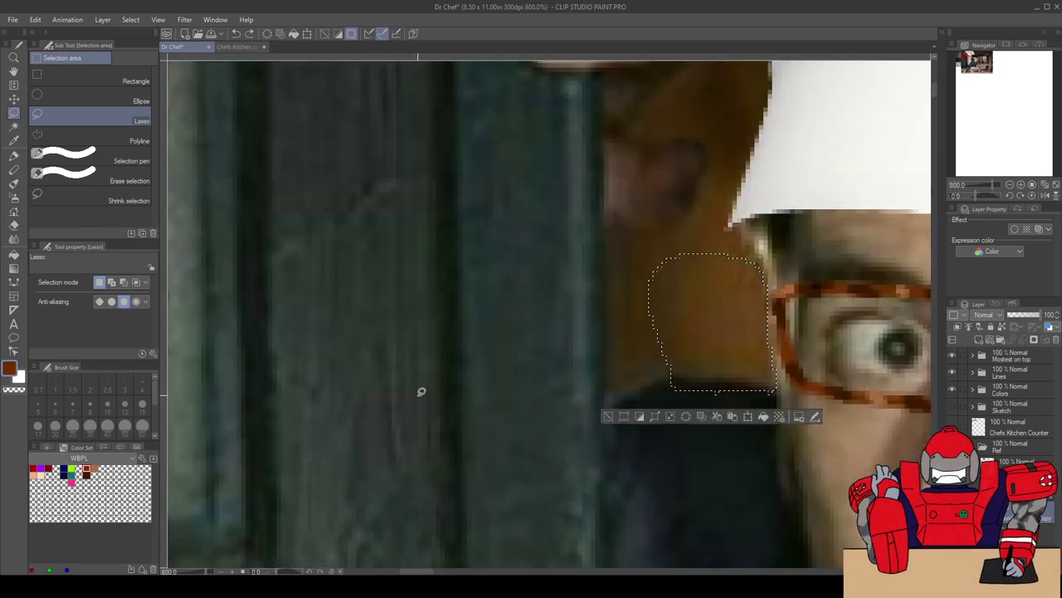
pyautogui.scroll(4, 422, 391)
pyautogui.moveTo(605, 332); pyautogui.dragTo(145, 351)
pyautogui.click(333, 321)
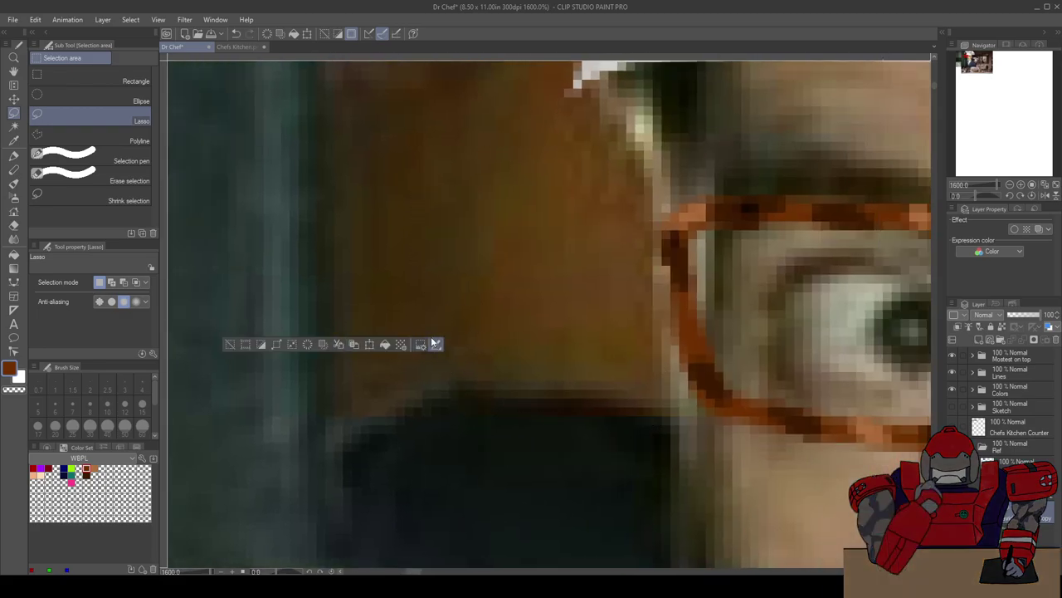
pyautogui.click(462, 301)
pyautogui.click(358, 326)
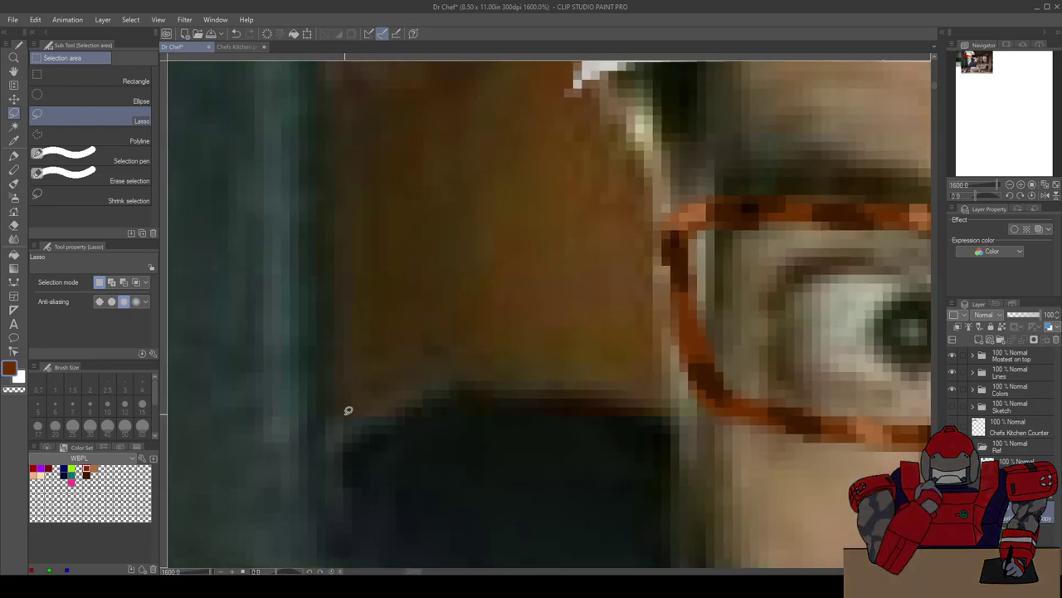
# Step: Lasso the orange background patch enclosed by the door edge, raised sleeve, glasses and hat brim, delete it, and deselect
pyautogui.moveTo(403, 405)
pyautogui.mouseDown()
pyautogui.moveTo(451, 375)
pyautogui.moveTo(595, 376)
pyautogui.mouseUp()
pyautogui.moveTo(654, 392); pyautogui.dragTo(650, 355)
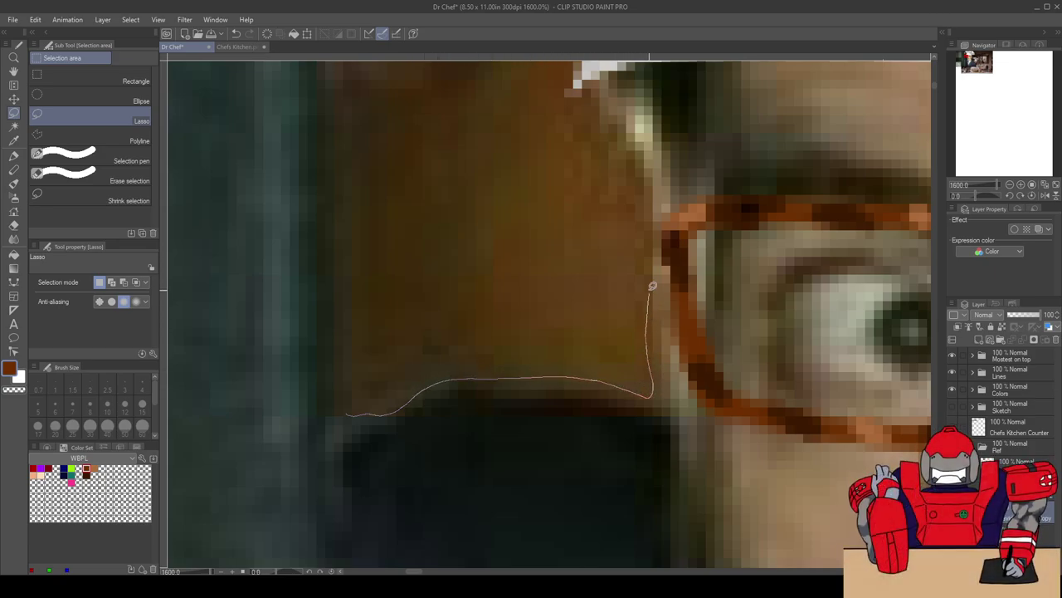
pyautogui.moveTo(656, 217); pyautogui.dragTo(646, 172)
pyautogui.moveTo(610, 120)
pyautogui.mouseDown()
pyautogui.moveTo(589, 98)
pyautogui.moveTo(519, 84)
pyautogui.moveTo(383, 160)
pyautogui.mouseUp()
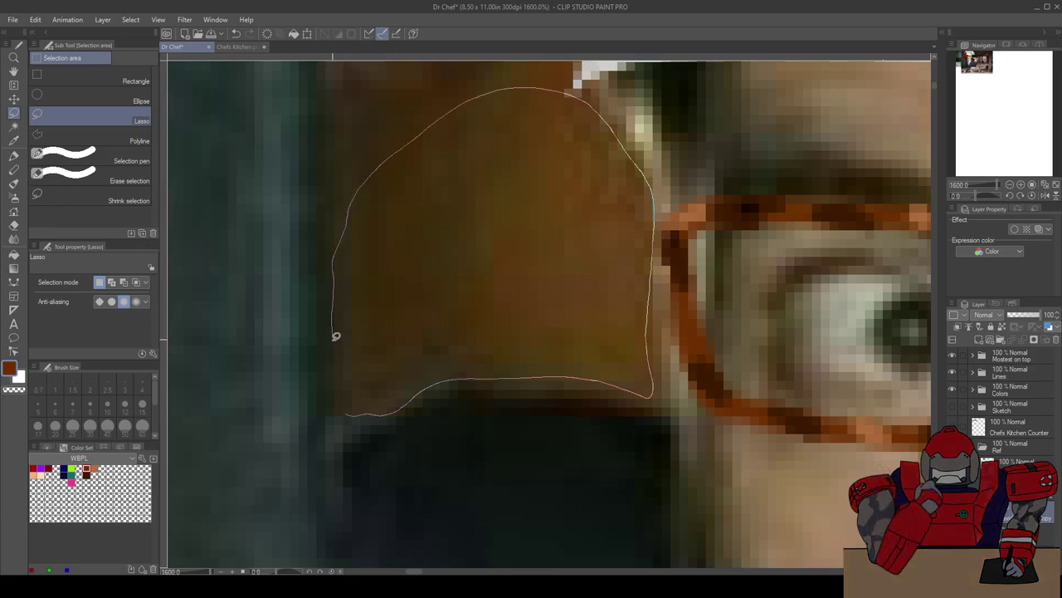
pyautogui.moveTo(338, 393); pyautogui.dragTo(343, 411)
pyautogui.scroll(-6, 380, 396)
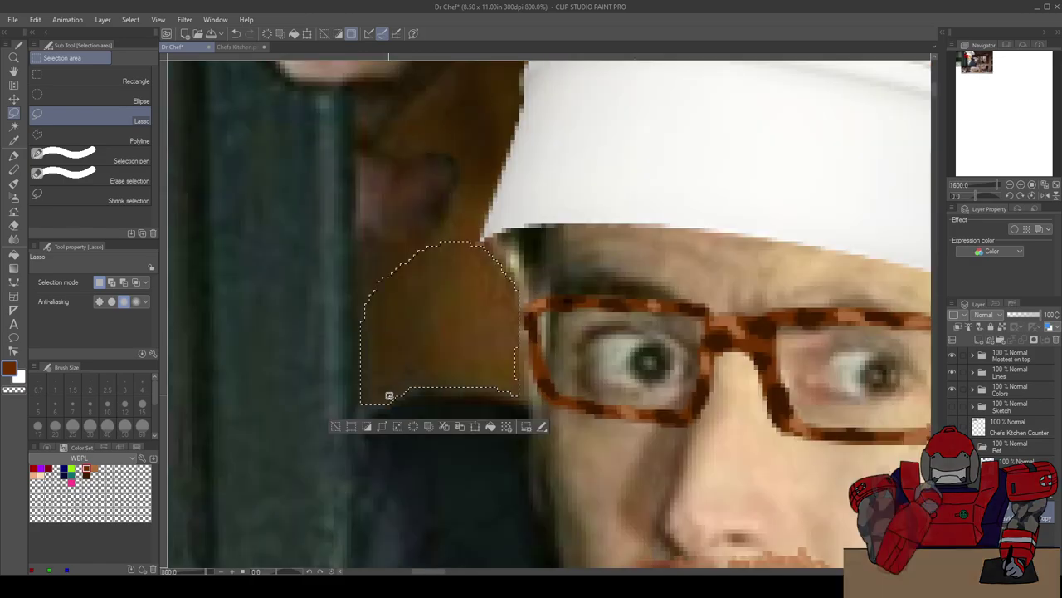
pyautogui.scroll(-1, 399, 397)
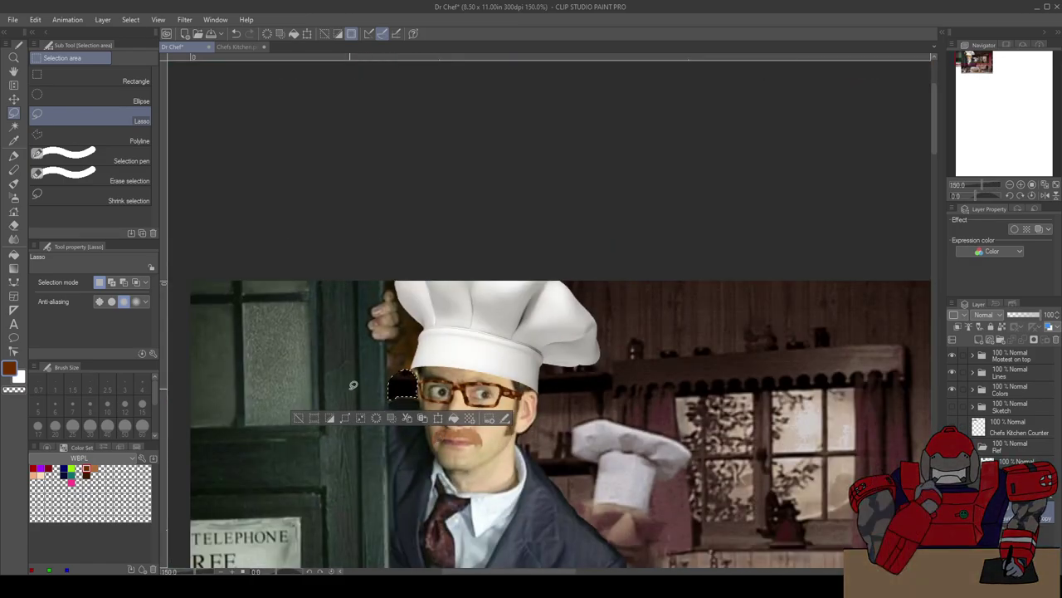
pyautogui.click(298, 417)
# Step: Smudge the upper edge of the raised arm's sleeve with the Finger tip blend tool to soften the leftover orange fringe
pyautogui.scroll(5, 334, 401)
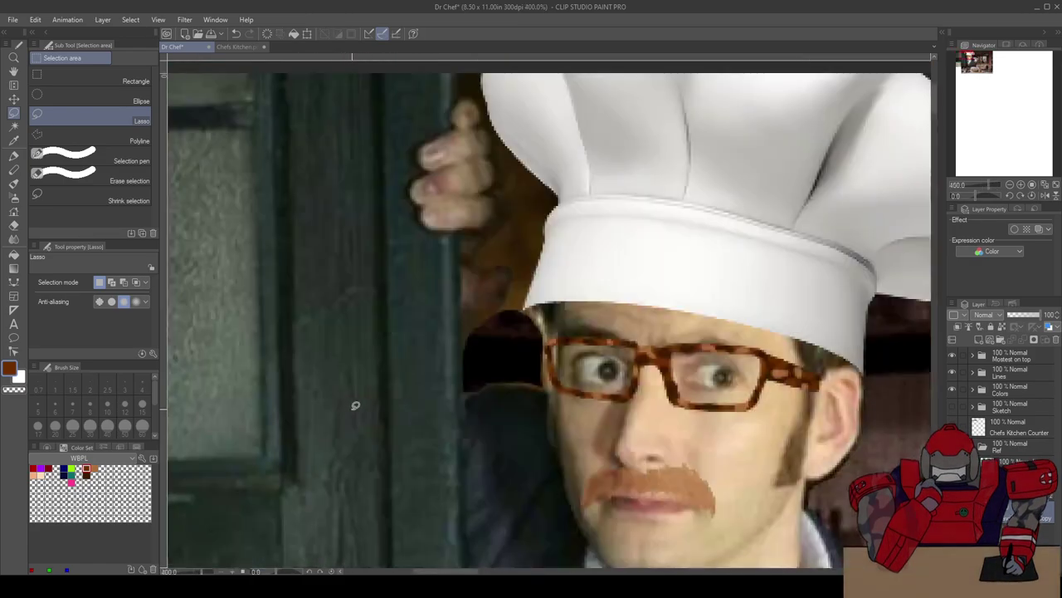
pyautogui.moveTo(645, 383); pyautogui.dragTo(551, 392)
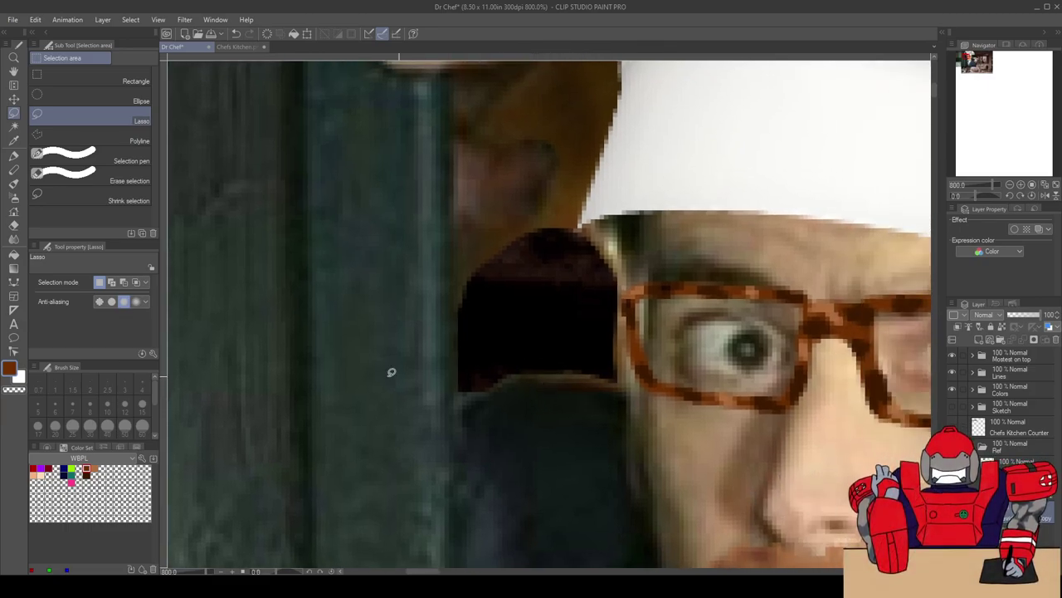
pyautogui.click(13, 238)
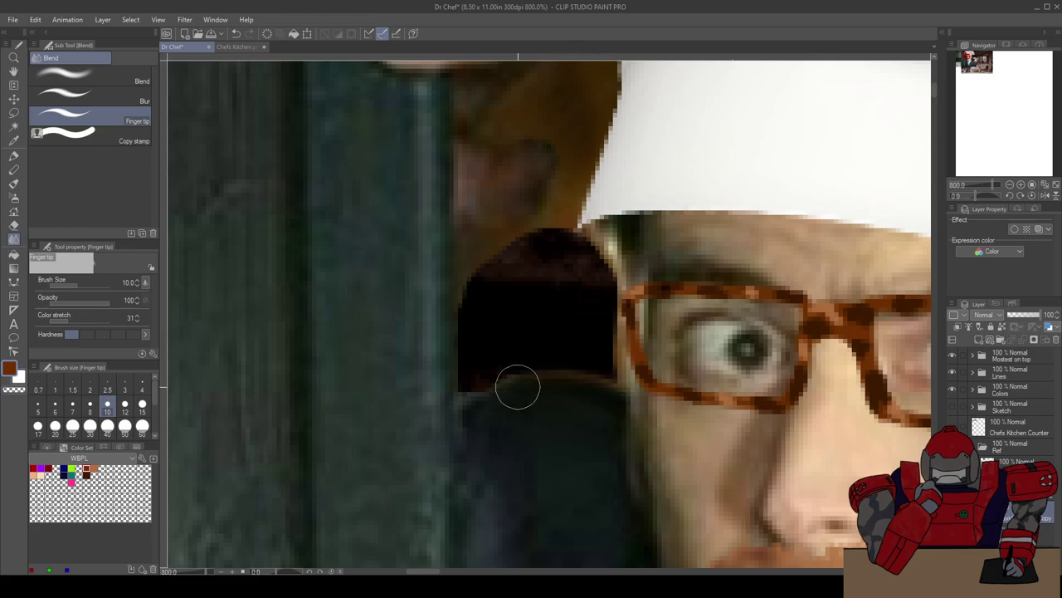
pyautogui.scroll(-7, 386, 473)
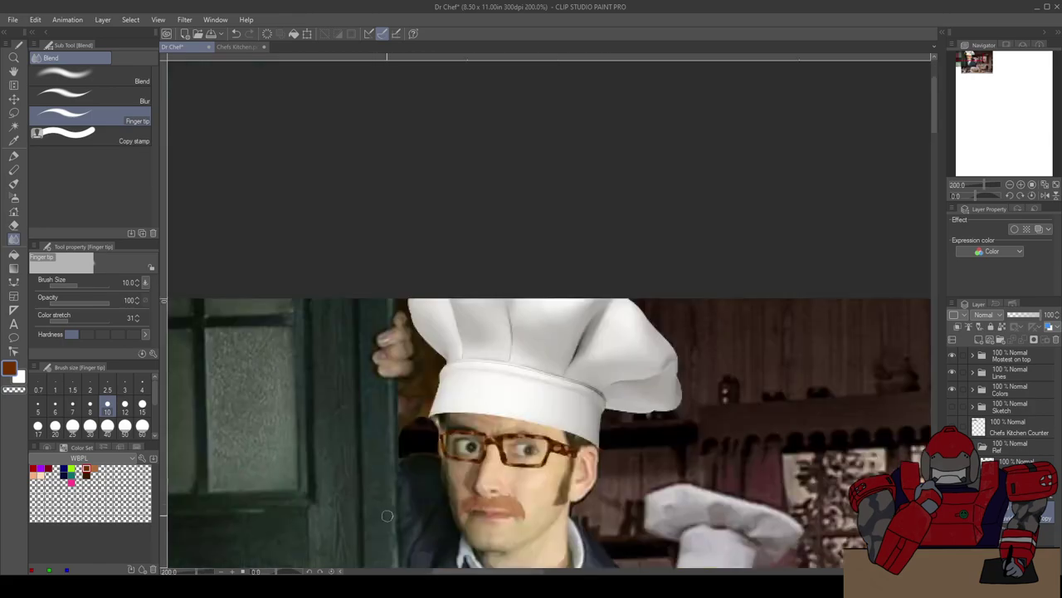
pyautogui.moveTo(381, 526); pyautogui.dragTo(391, 421)
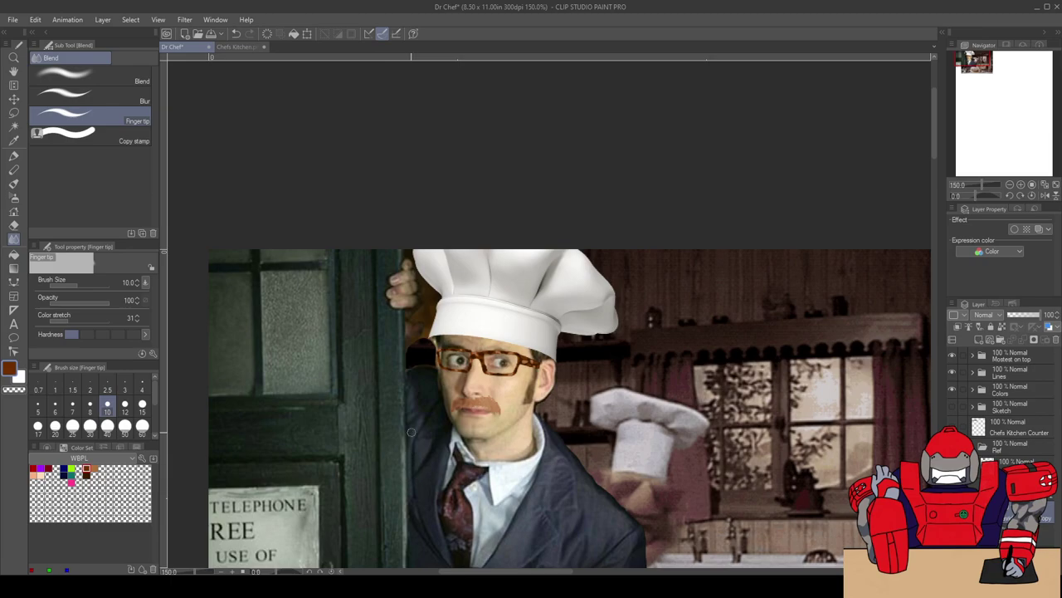
pyautogui.scroll(5, 413, 380)
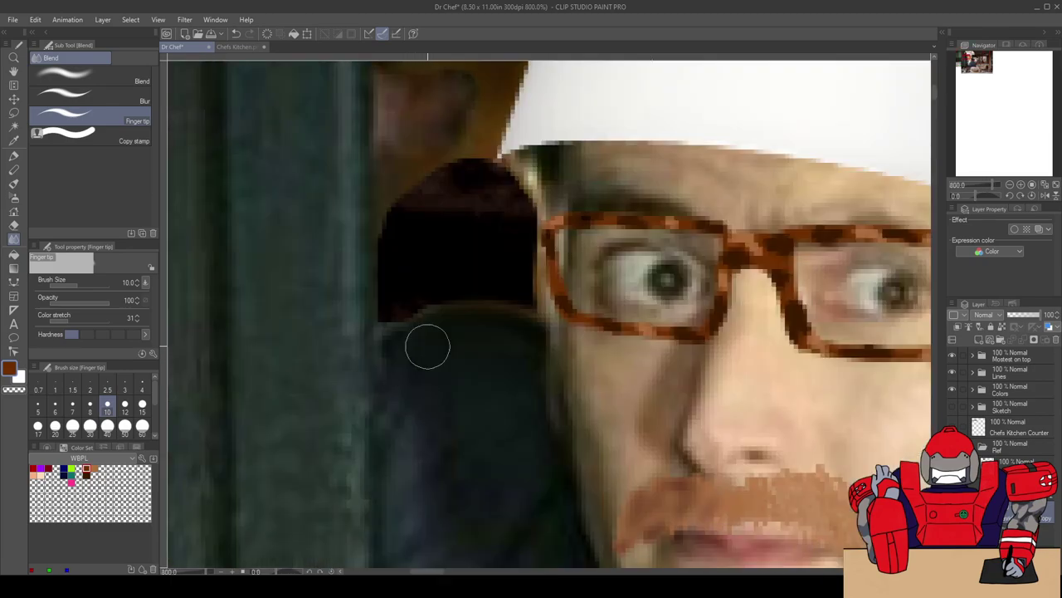
pyautogui.moveTo(453, 256); pyautogui.dragTo(483, 364)
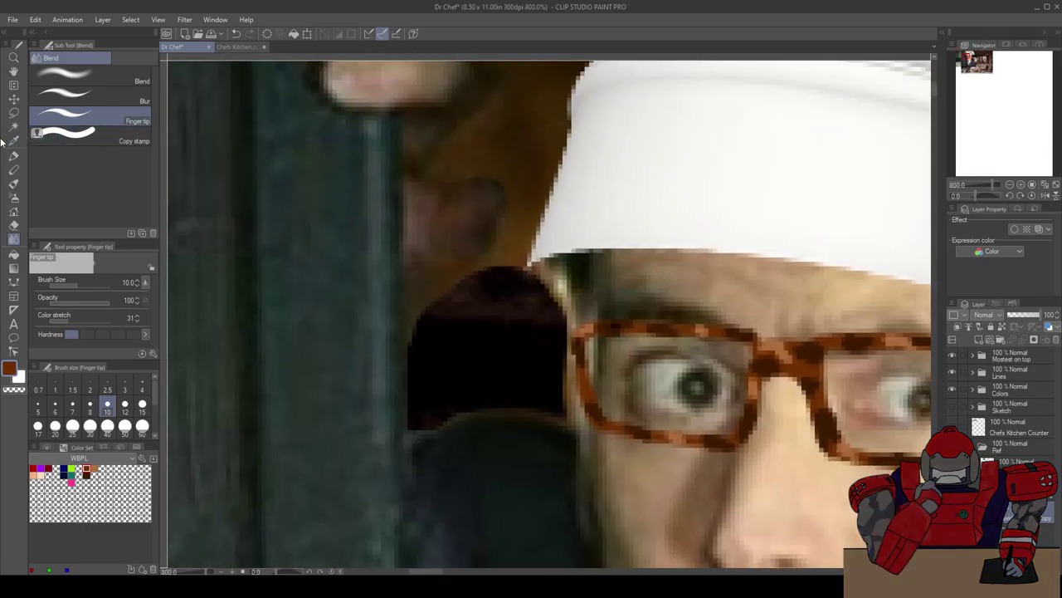
# Step: Lasso and delete the leftover corner above the sleeve and the background with the dark reflection between door edge and hat band, then deselect
pyautogui.click(15, 114)
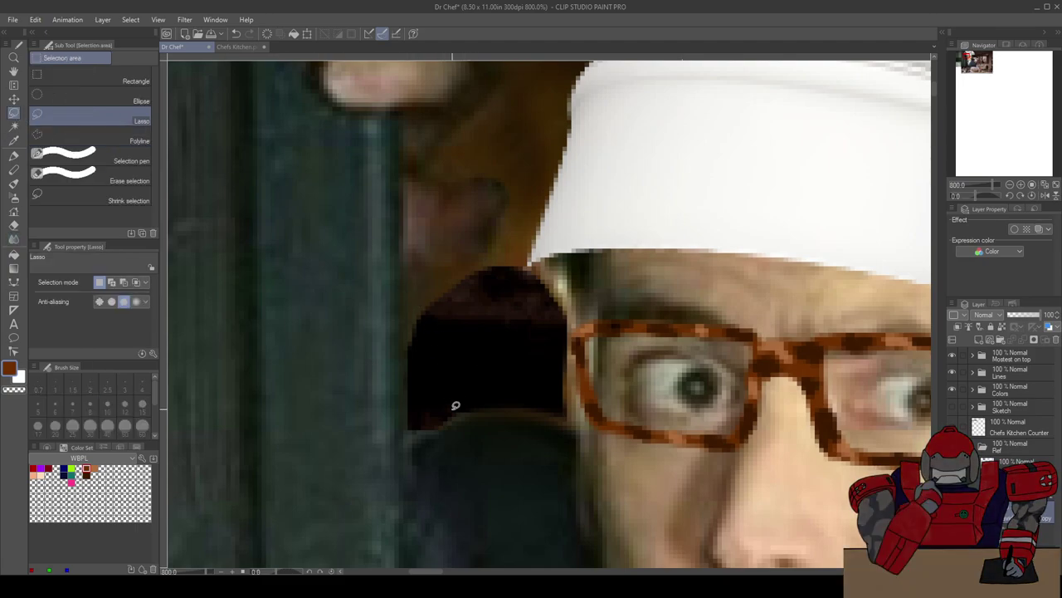
pyautogui.scroll(3, 453, 407)
pyautogui.moveTo(410, 432)
pyautogui.mouseDown()
pyautogui.moveTo(400, 447)
pyautogui.moveTo(416, 420)
pyautogui.mouseUp()
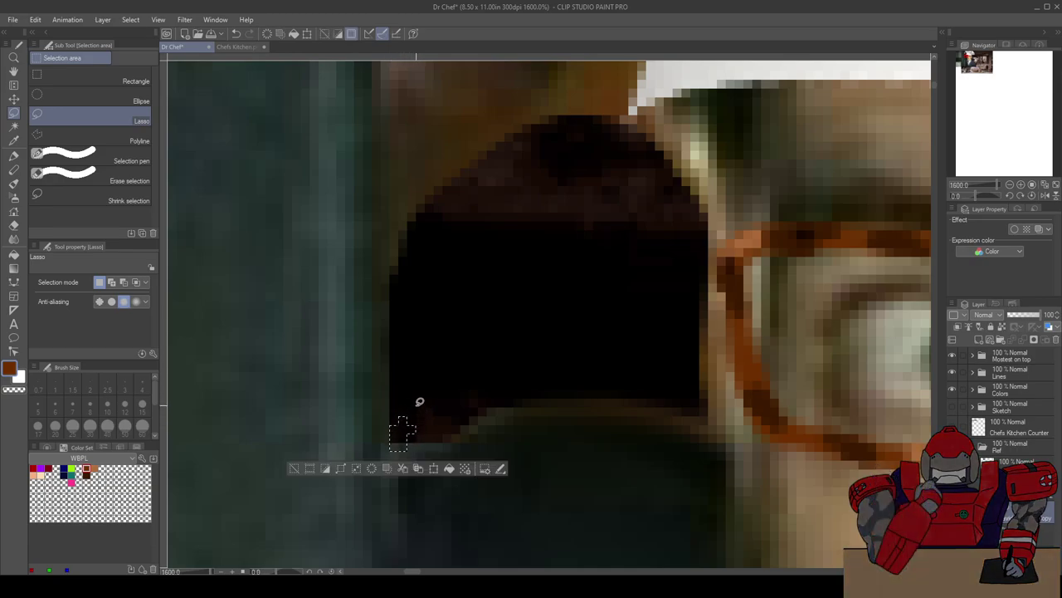
pyautogui.moveTo(432, 333); pyautogui.dragTo(410, 467)
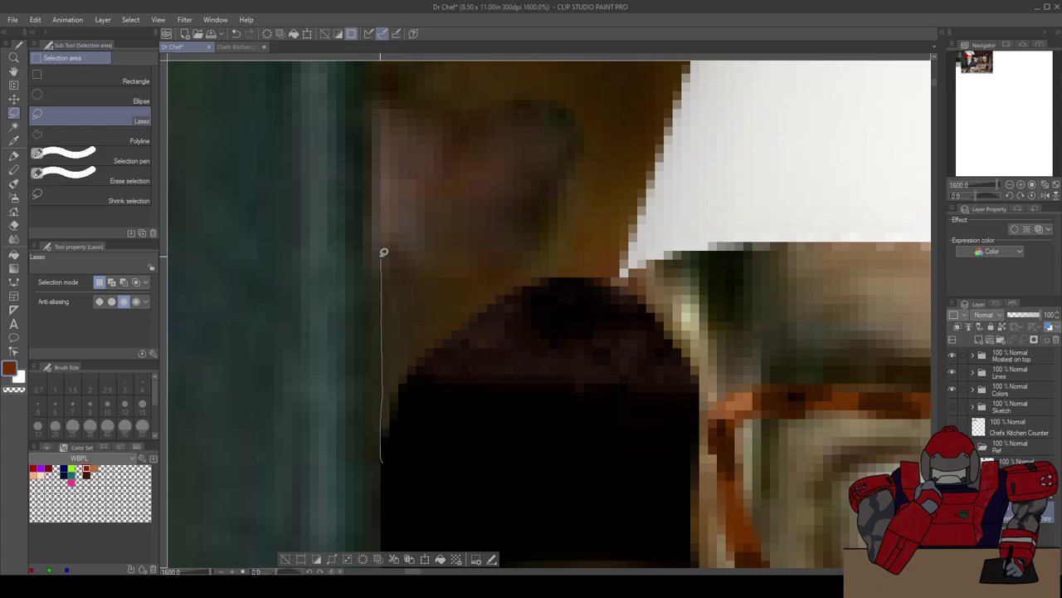
pyautogui.moveTo(383, 153)
pyautogui.mouseDown()
pyautogui.moveTo(416, 107)
pyautogui.moveTo(572, 61)
pyautogui.moveTo(637, 58)
pyautogui.mouseUp()
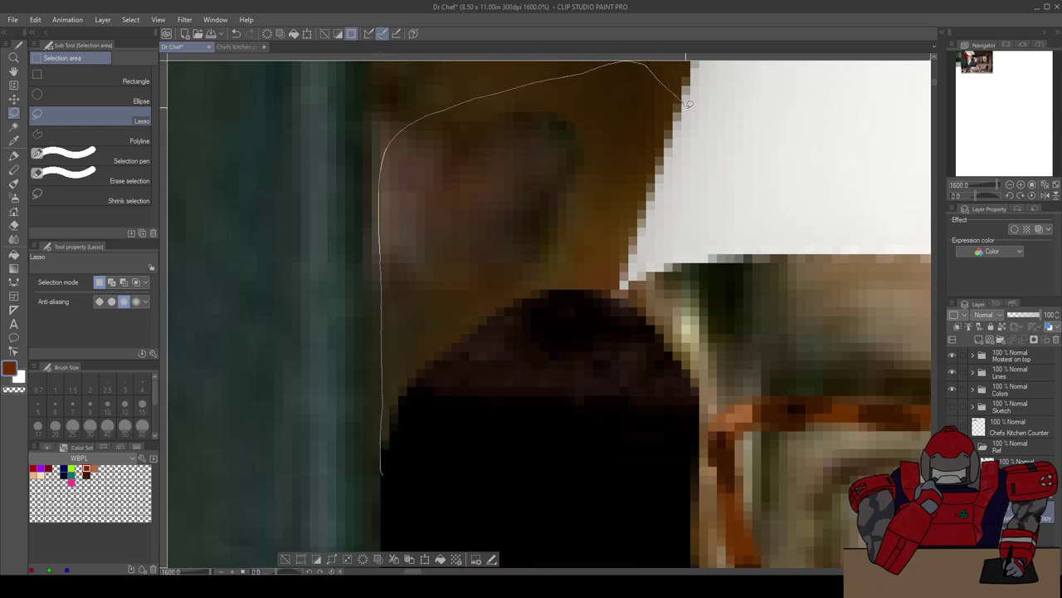
pyautogui.moveTo(697, 266)
pyautogui.mouseDown()
pyautogui.moveTo(672, 267)
pyautogui.moveTo(598, 316)
pyautogui.mouseUp()
pyautogui.press('Delete')
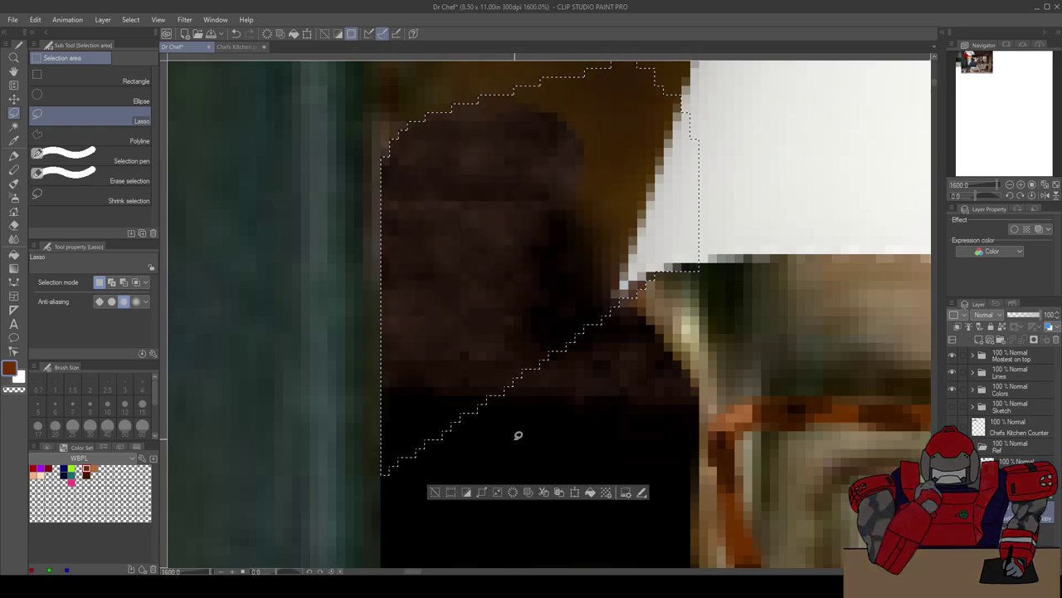
pyautogui.scroll(-3, 502, 415)
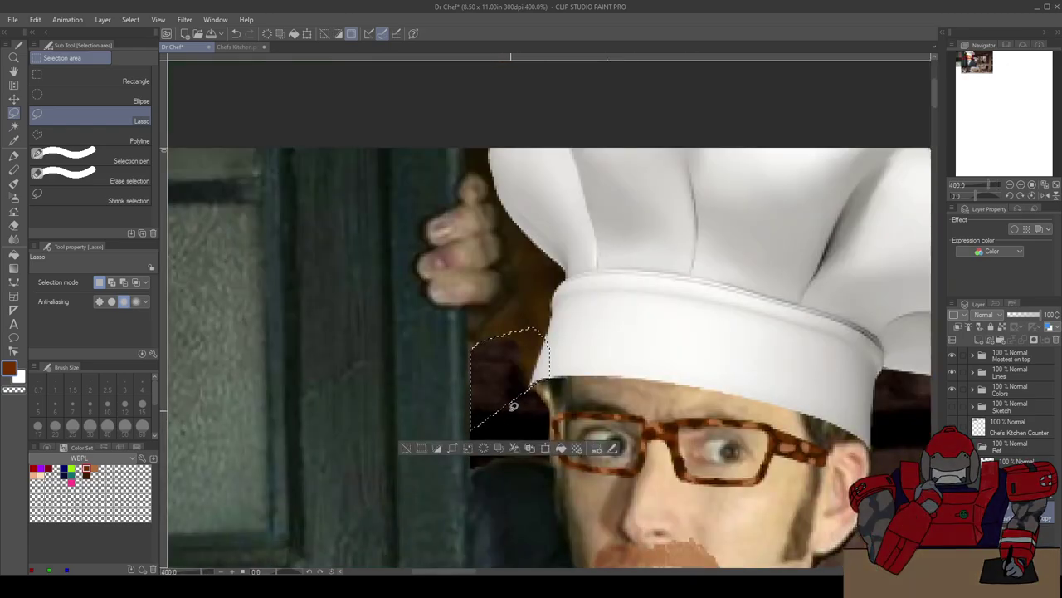
pyautogui.click(404, 447)
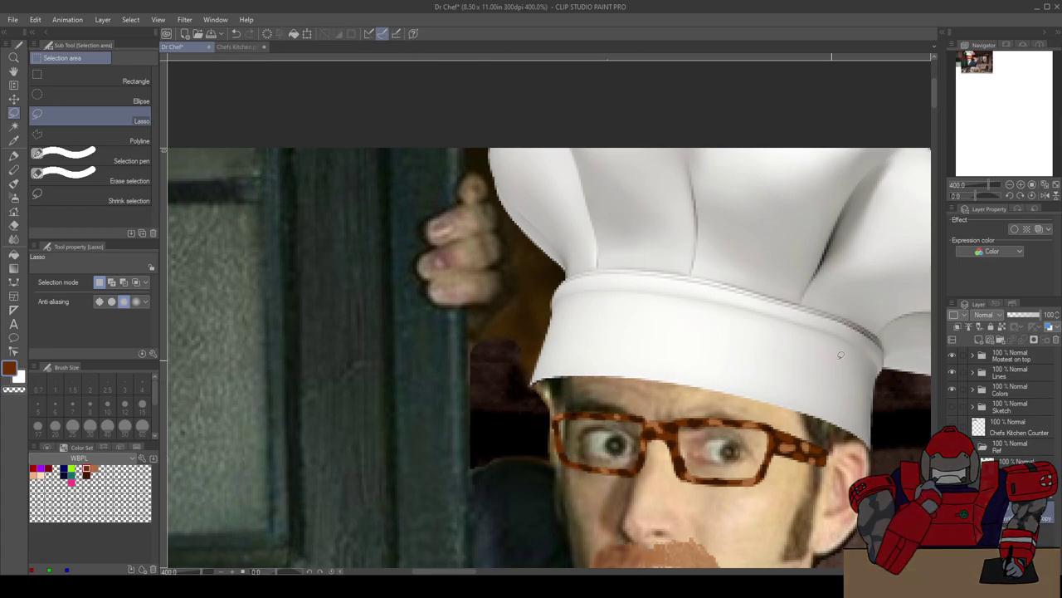
# Step: Check the visibility of the upper layer folders and hide the "The hair stupid" layer in the "Mostest on top" folder
pyautogui.click(952, 373)
pyautogui.click(952, 374)
pyautogui.click(953, 374)
pyautogui.click(953, 376)
pyautogui.click(952, 355)
pyautogui.click(952, 355)
pyautogui.click(974, 356)
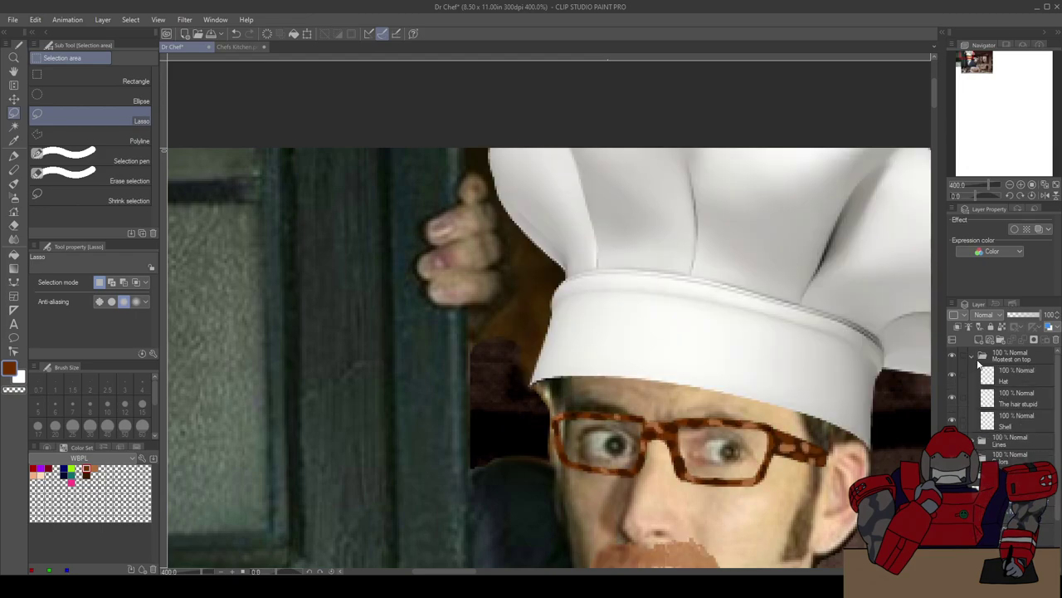
pyautogui.click(953, 398)
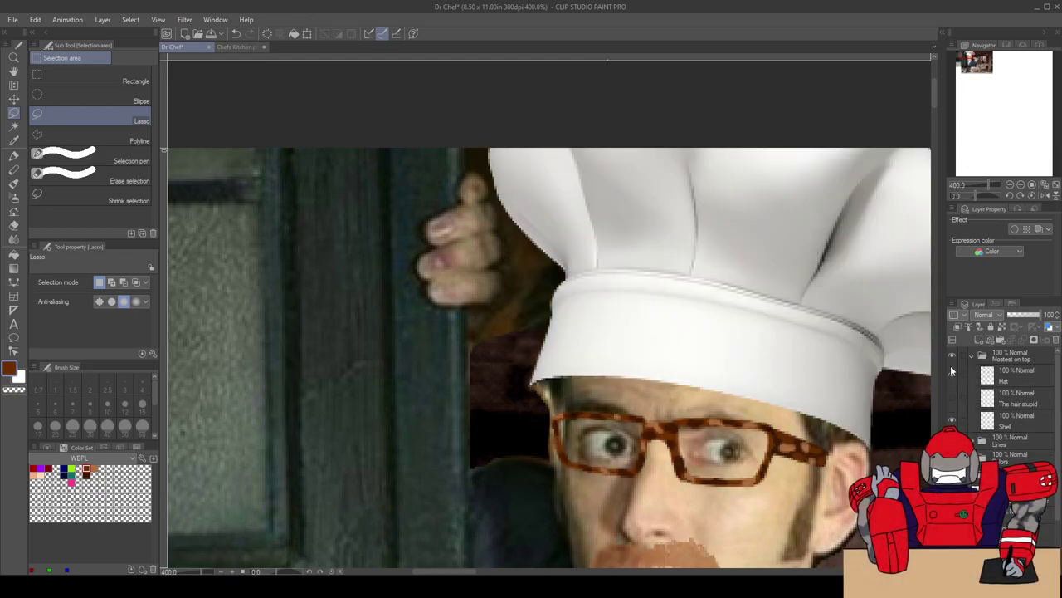
pyautogui.click(973, 354)
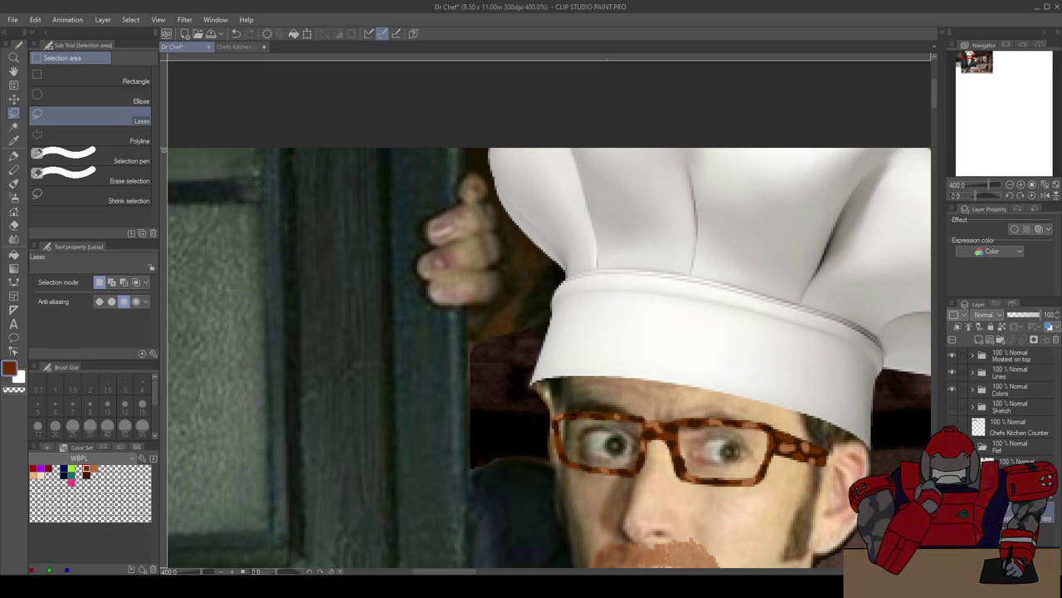
# Step: Lasso the thin leftover strip along the door's inner edge below the hand, delete it, and deselect
pyautogui.scroll(2, 476, 419)
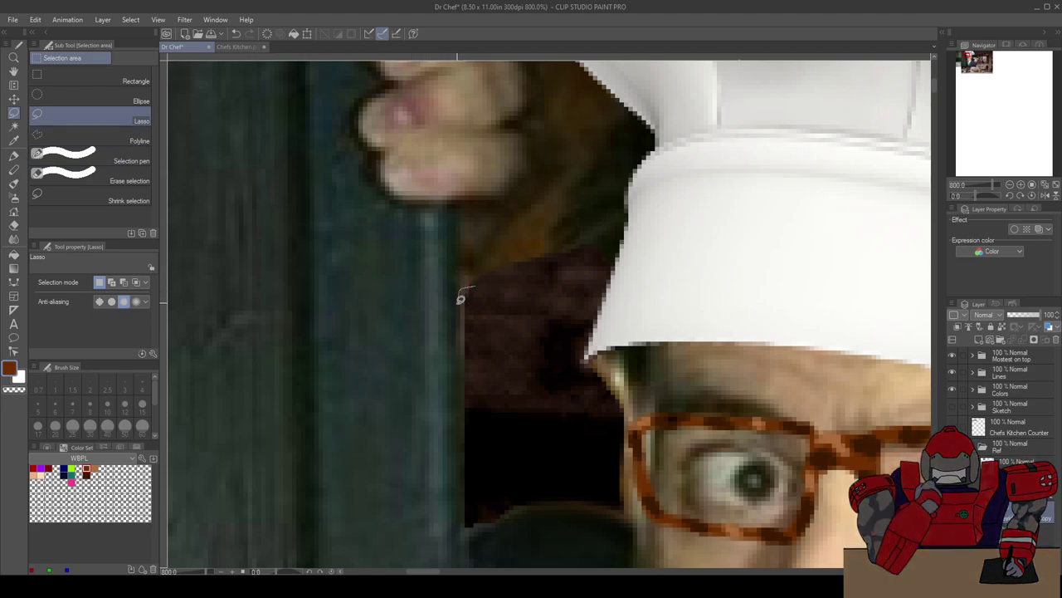
pyautogui.moveTo(461, 412)
pyautogui.mouseDown()
pyautogui.moveTo(468, 517)
pyautogui.moveTo(477, 282)
pyautogui.moveTo(493, 323)
pyautogui.mouseUp()
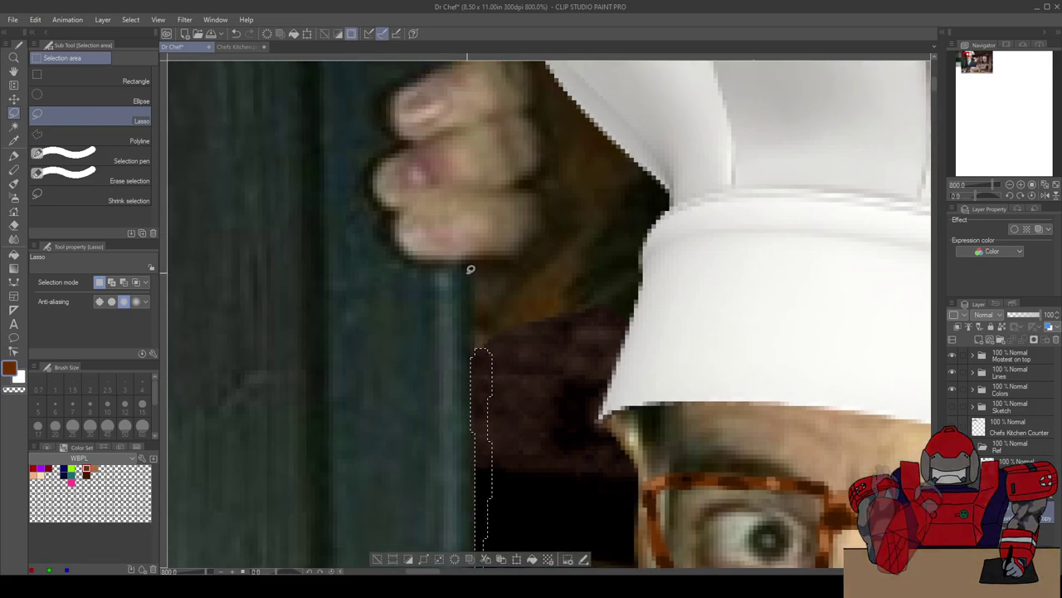
pyautogui.click(475, 360)
pyautogui.click(396, 368)
# Step: Lasso the brown background between the underside of the fingers, the door edge and the hat band, delete it, and deselect
pyautogui.moveTo(472, 366); pyautogui.dragTo(472, 357)
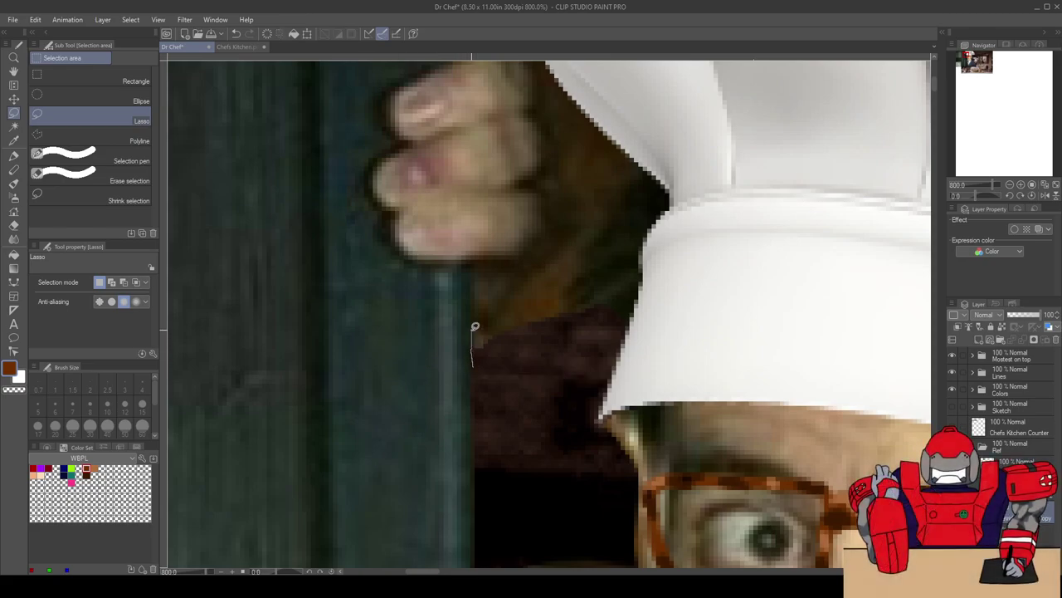
pyautogui.moveTo(493, 263)
pyautogui.mouseDown()
pyautogui.moveTo(530, 251)
pyautogui.moveTo(621, 161)
pyautogui.moveTo(689, 172)
pyautogui.moveTo(674, 251)
pyautogui.moveTo(642, 327)
pyautogui.moveTo(473, 362)
pyautogui.mouseUp()
pyautogui.scroll(-3, 492, 373)
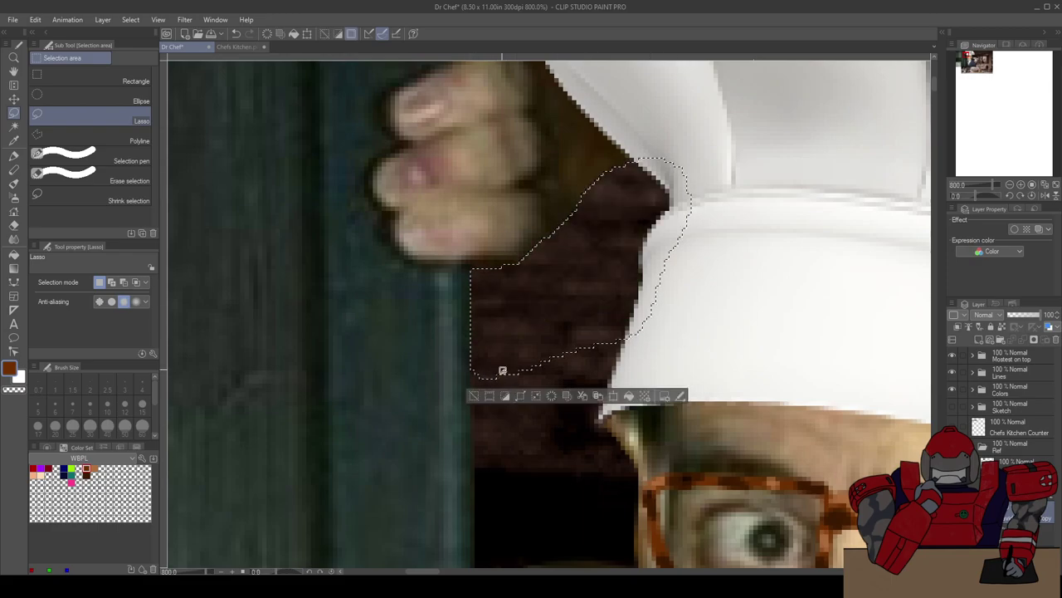
pyautogui.scroll(-3, 503, 370)
pyautogui.click(414, 404)
pyautogui.scroll(-1, 423, 415)
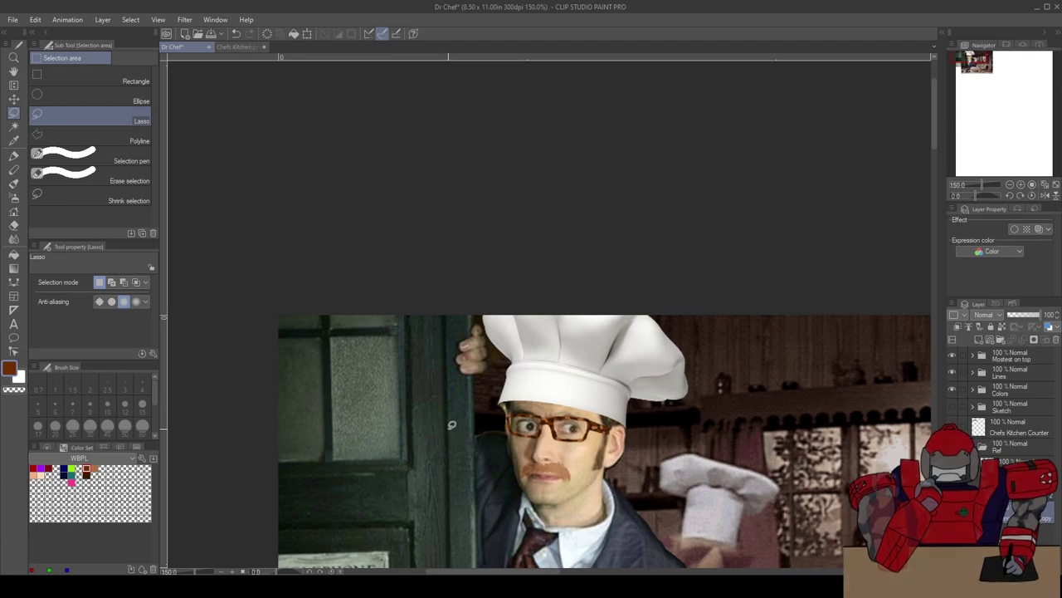
pyautogui.scroll(3, 489, 235)
pyautogui.scroll(2, 429, 349)
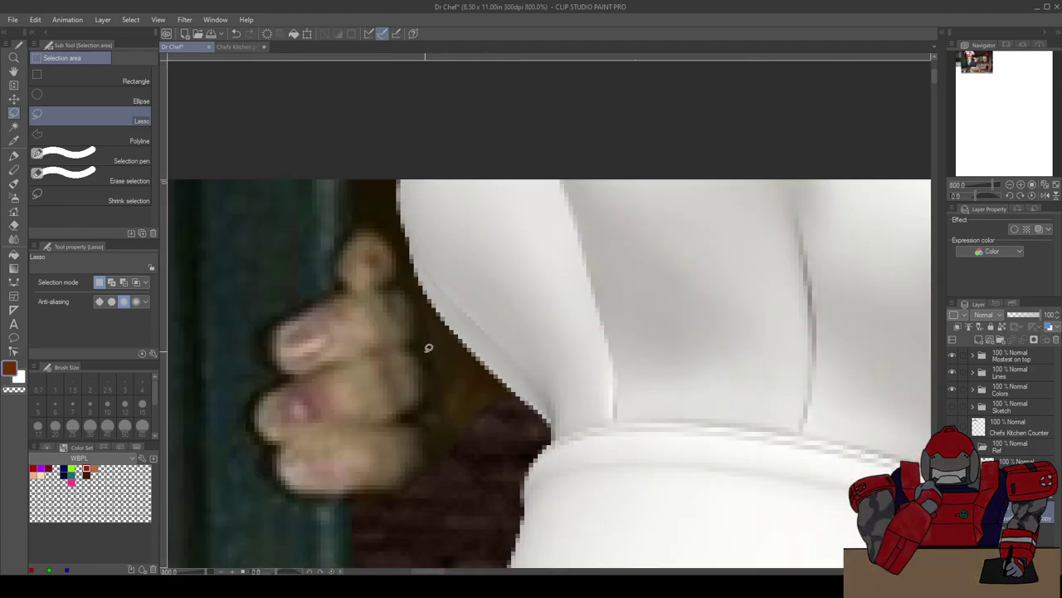
# Step: Lasso the brown background between the fingers' inner side and the lower curve of the hat, delete it, and deselect
pyautogui.press('p')
pyautogui.press('p')
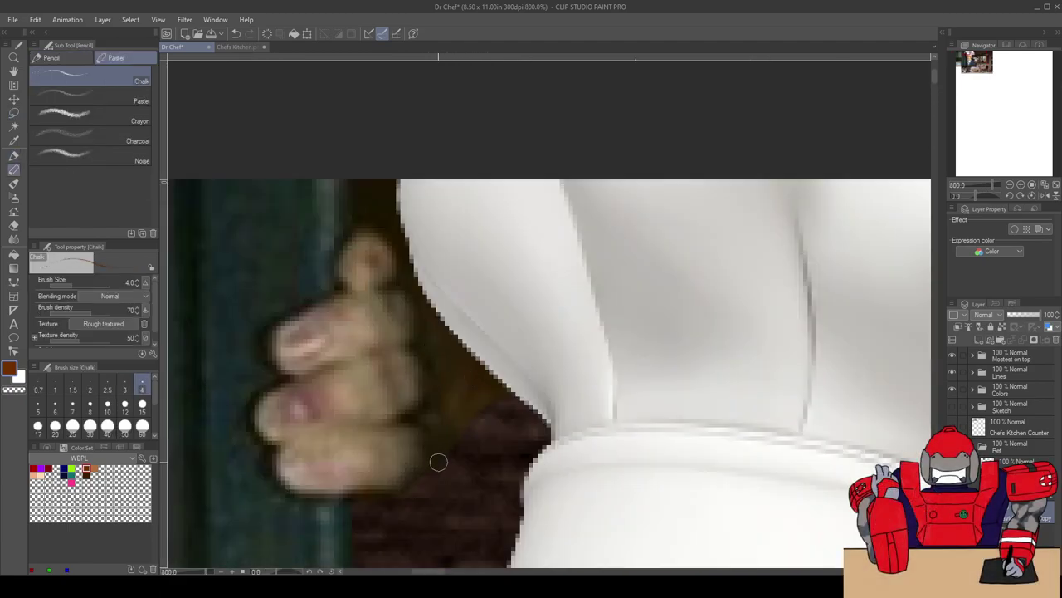
pyautogui.click(13, 113)
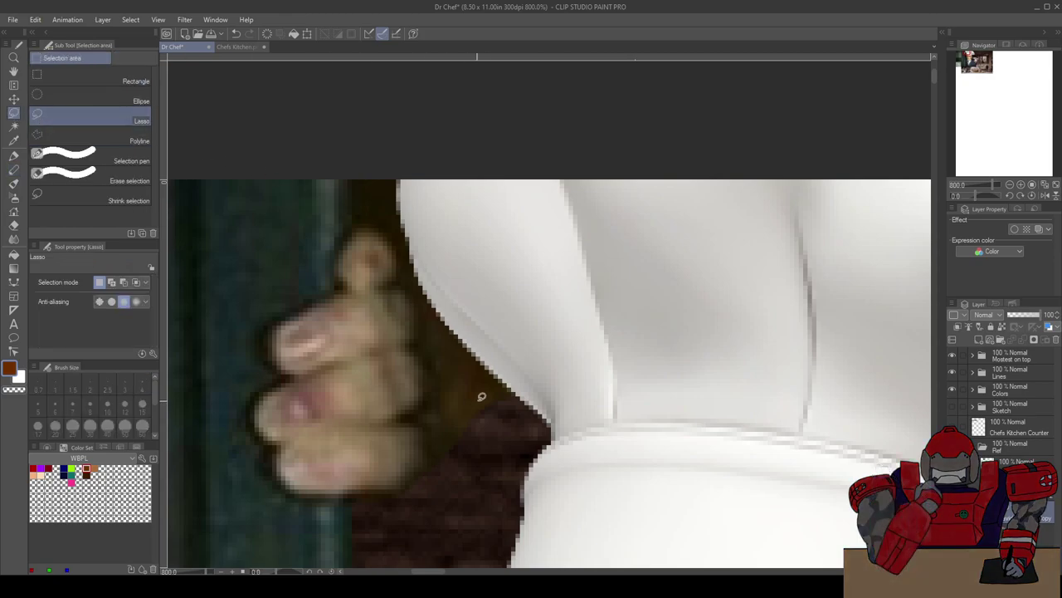
pyautogui.moveTo(518, 403)
pyautogui.mouseDown()
pyautogui.moveTo(517, 373)
pyautogui.moveTo(489, 333)
pyautogui.mouseUp()
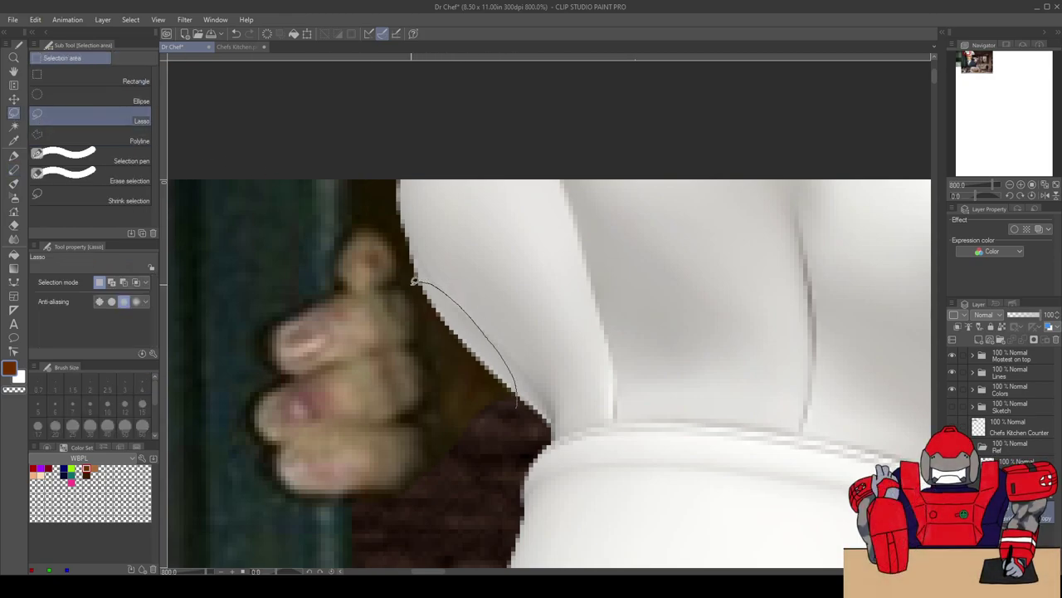
pyautogui.moveTo(414, 279); pyautogui.dragTo(420, 292)
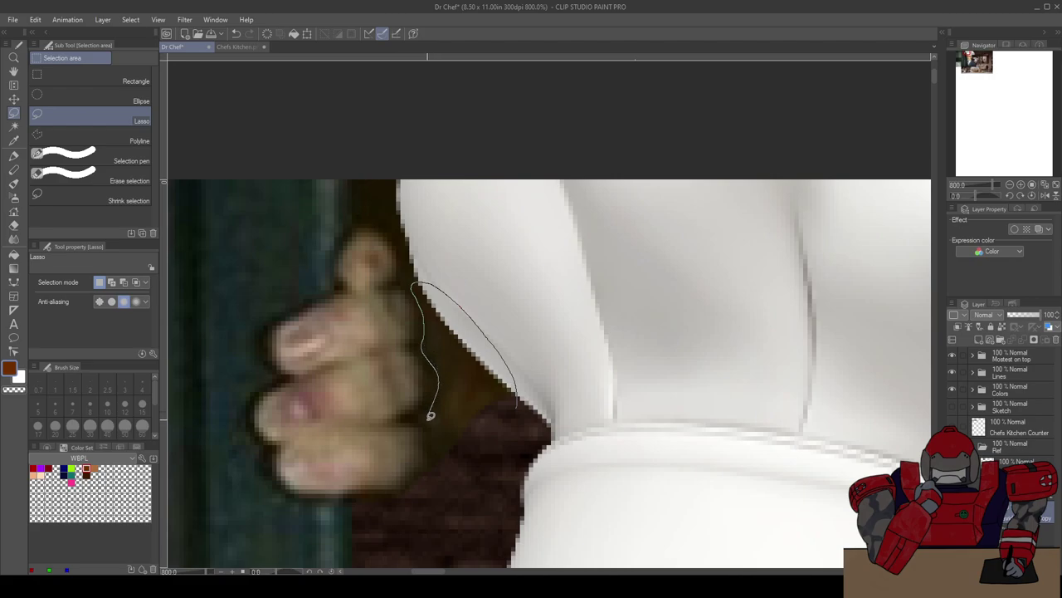
pyautogui.moveTo(434, 435); pyautogui.dragTo(444, 472)
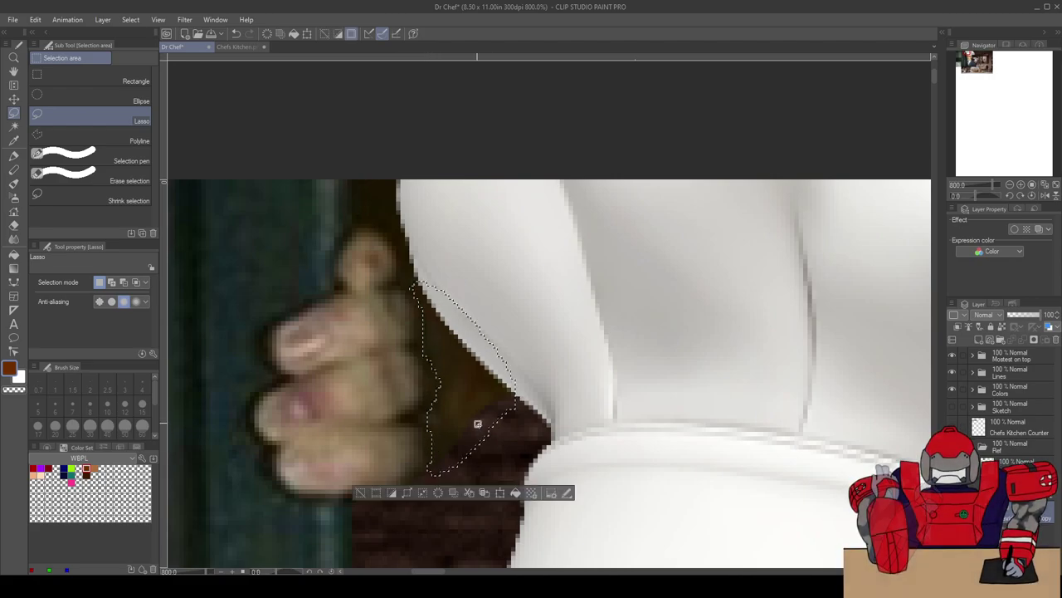
pyautogui.click(361, 492)
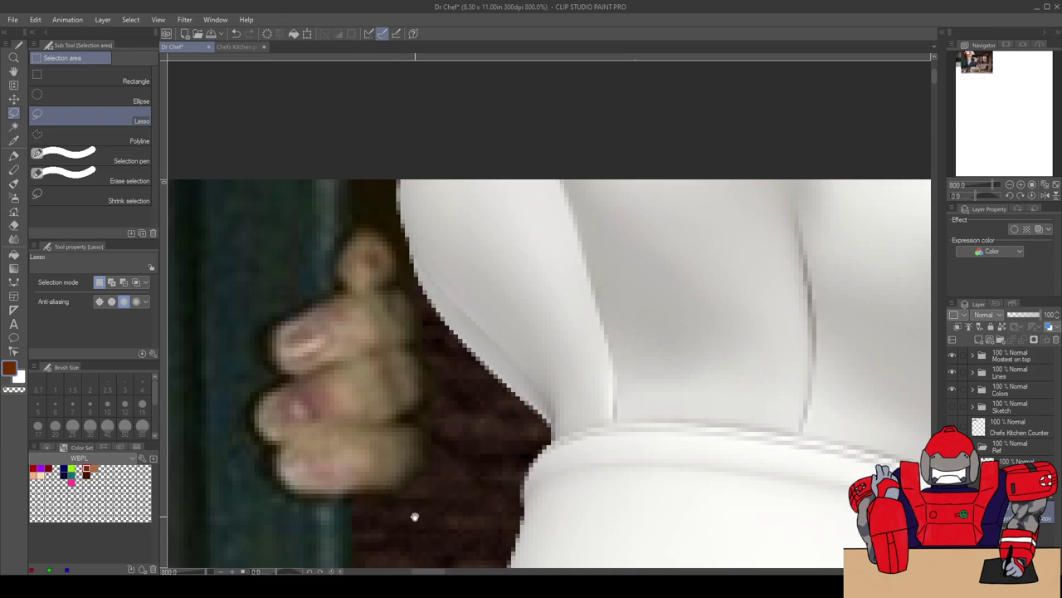
# Step: Lasso the remaining brown background between the uppermost fingertip, the photo's upper edge and the hat, delete it, and deselect
pyautogui.scroll(2, 410, 518)
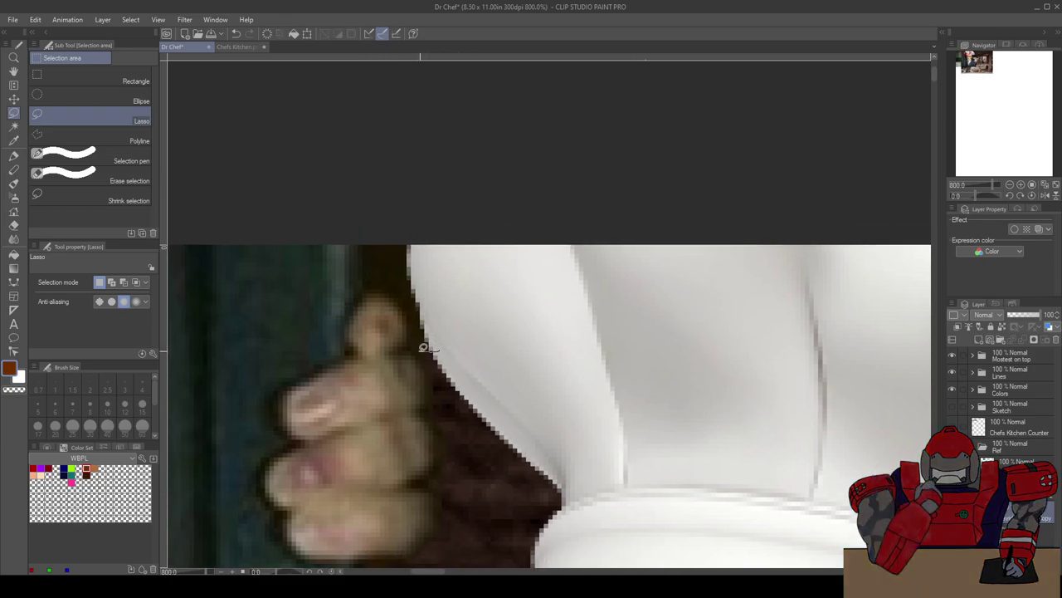
pyautogui.moveTo(383, 283); pyautogui.dragTo(364, 273)
pyautogui.moveTo(397, 227)
pyautogui.mouseDown()
pyautogui.moveTo(442, 293)
pyautogui.moveTo(439, 350)
pyautogui.mouseUp()
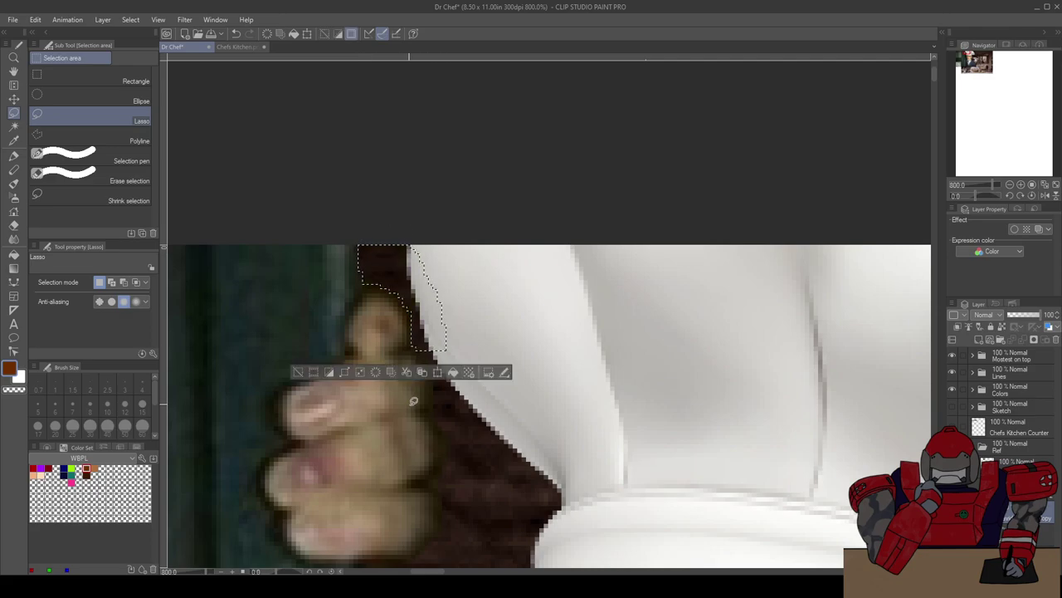
pyautogui.click(307, 372)
# Step: Enlarge the Chefs Kitchen image and shift it up and left behind the man, apply the transformation, and show the Chefs Kitchen Counter layer
pyautogui.scroll(-8, 357, 390)
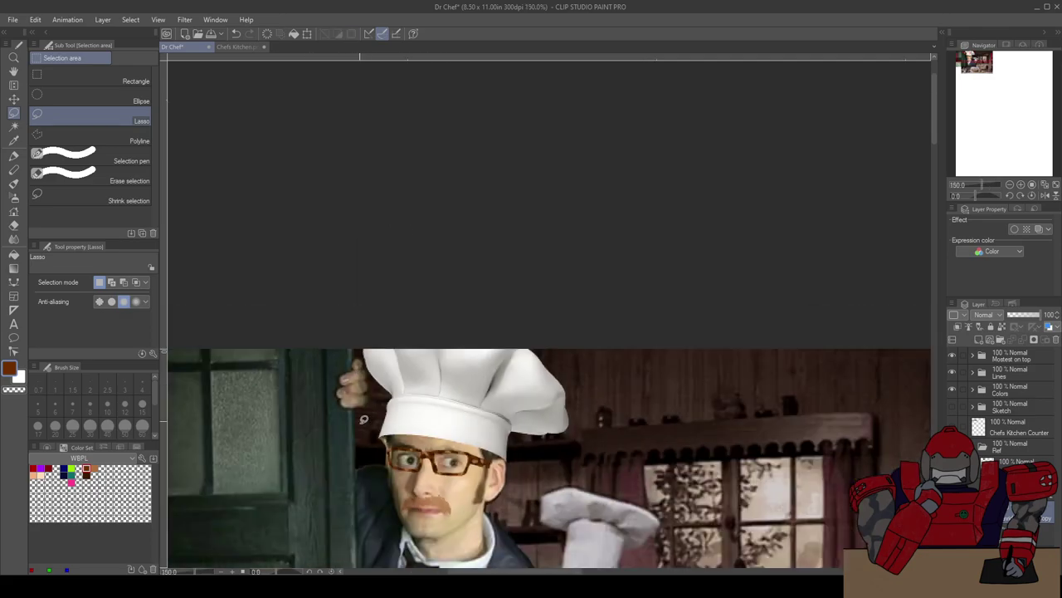
pyautogui.moveTo(390, 441); pyautogui.dragTo(451, 289)
pyautogui.scroll(-2, 433, 319)
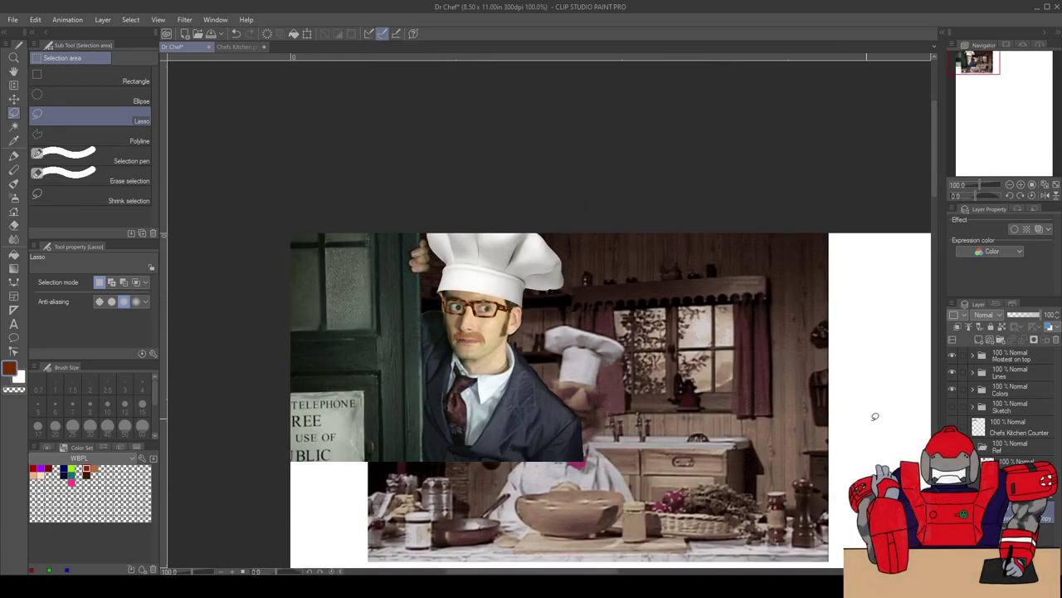
pyautogui.hotkey('ctrl', 'z')
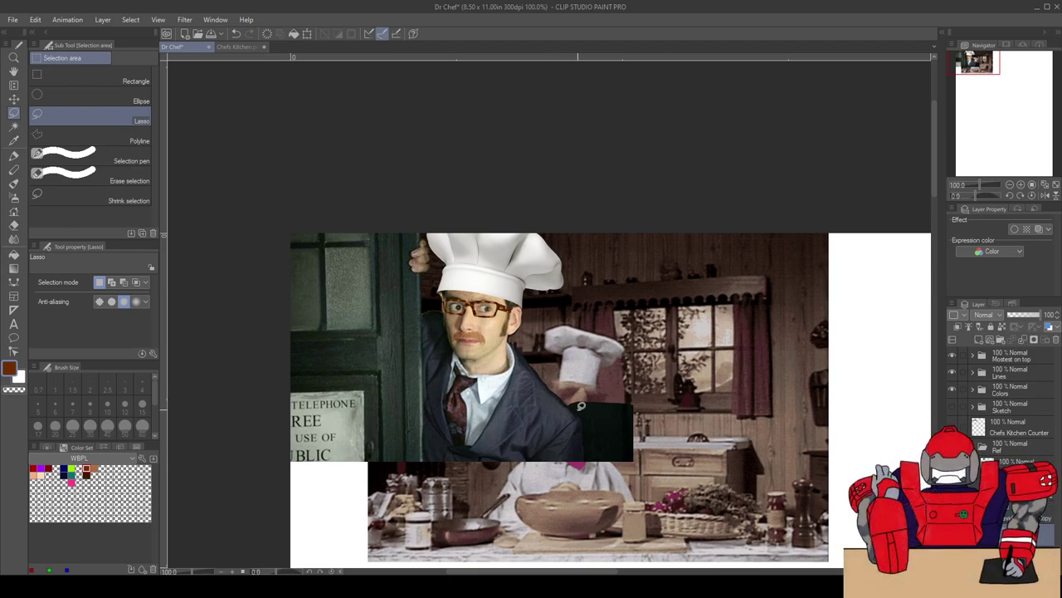
pyautogui.hotkey('ctrl', 't')
pyautogui.moveTo(679, 457); pyautogui.dragTo(543, 417)
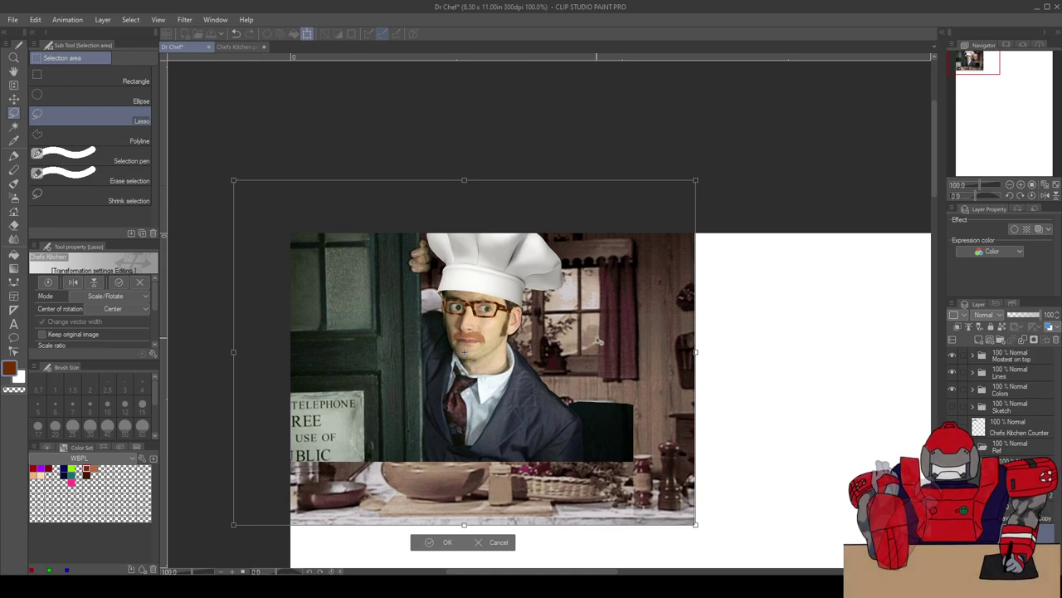
pyautogui.moveTo(231, 178)
pyautogui.mouseDown()
pyautogui.moveTo(205, 163)
pyautogui.moveTo(233, 183)
pyautogui.mouseUp()
pyautogui.moveTo(355, 310); pyautogui.dragTo(491, 330)
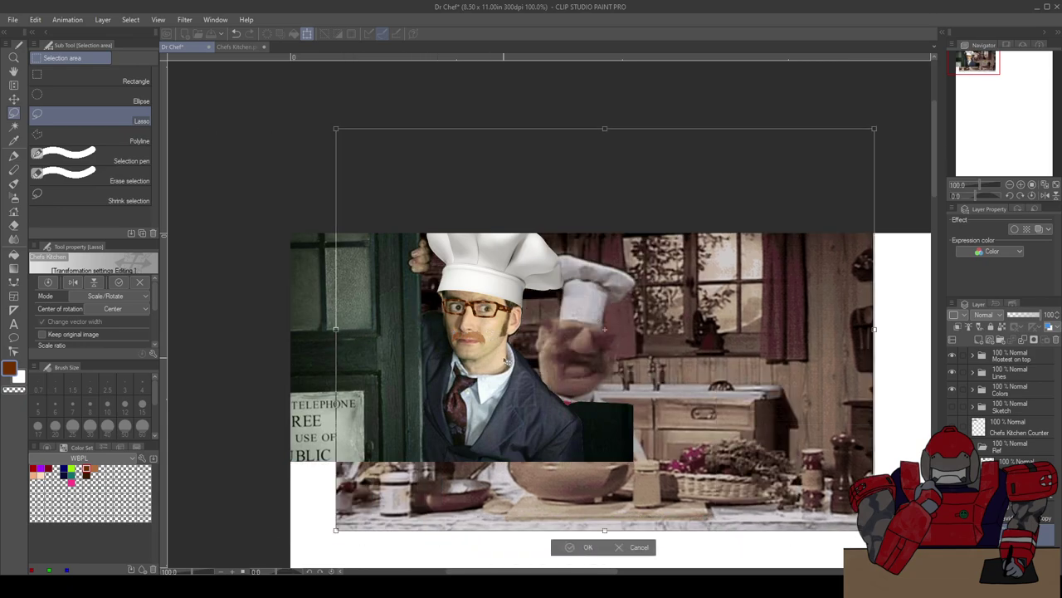
pyautogui.moveTo(534, 370); pyautogui.dragTo(503, 349)
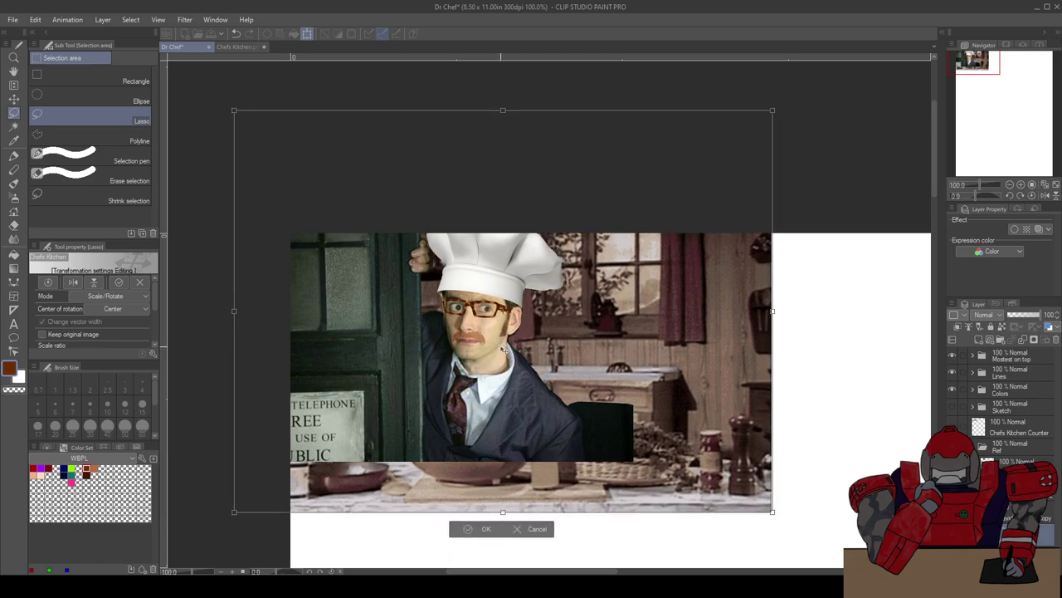
pyautogui.click(469, 530)
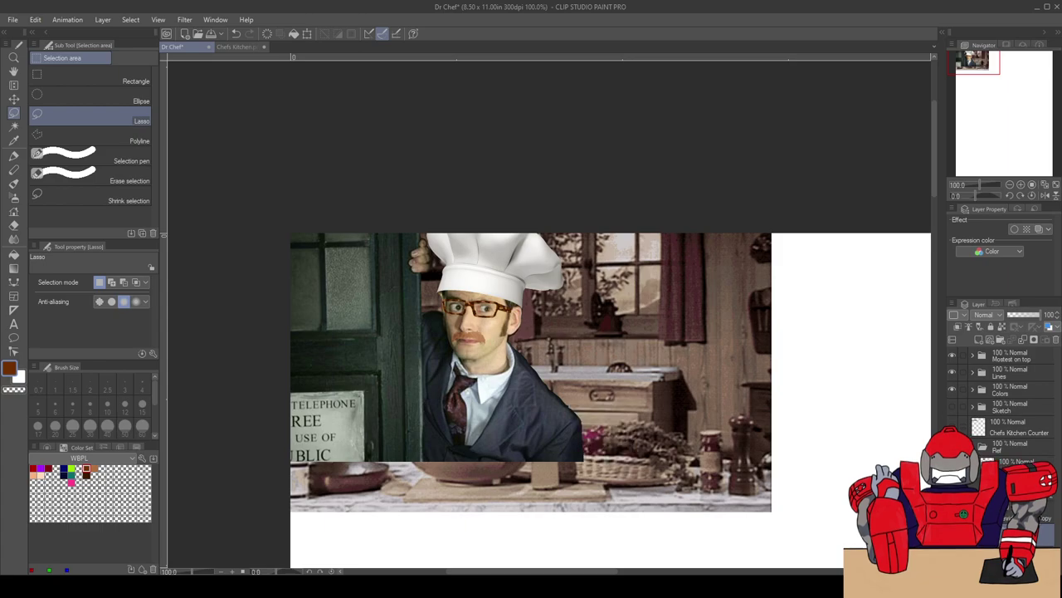
pyautogui.click(952, 426)
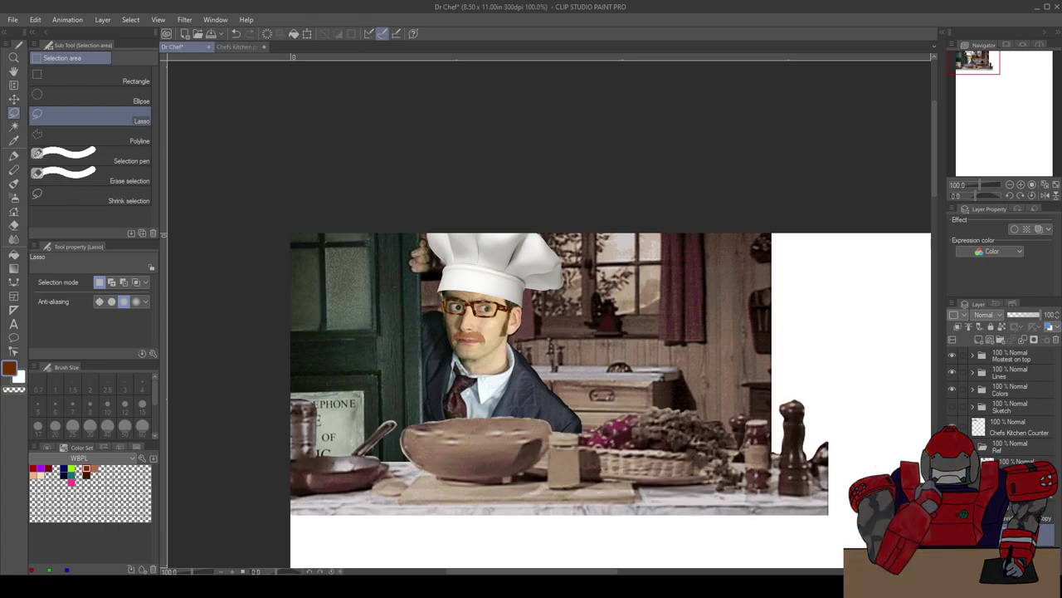
# Step: Try to move the Chefs Kitchen background layer upward and slightly to the right behind the chef
pyautogui.click(952, 426)
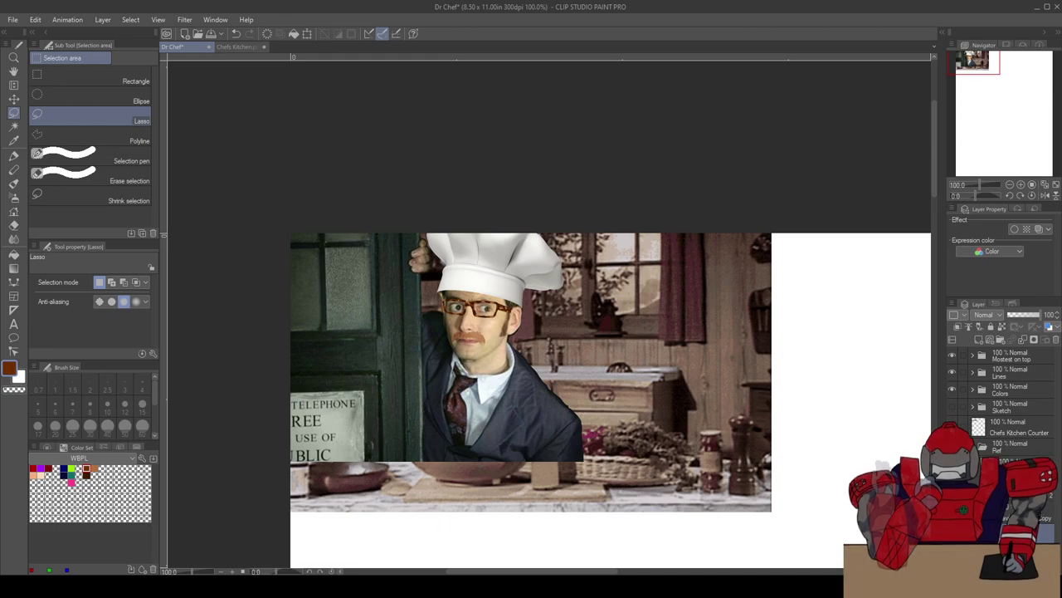
pyautogui.click(952, 426)
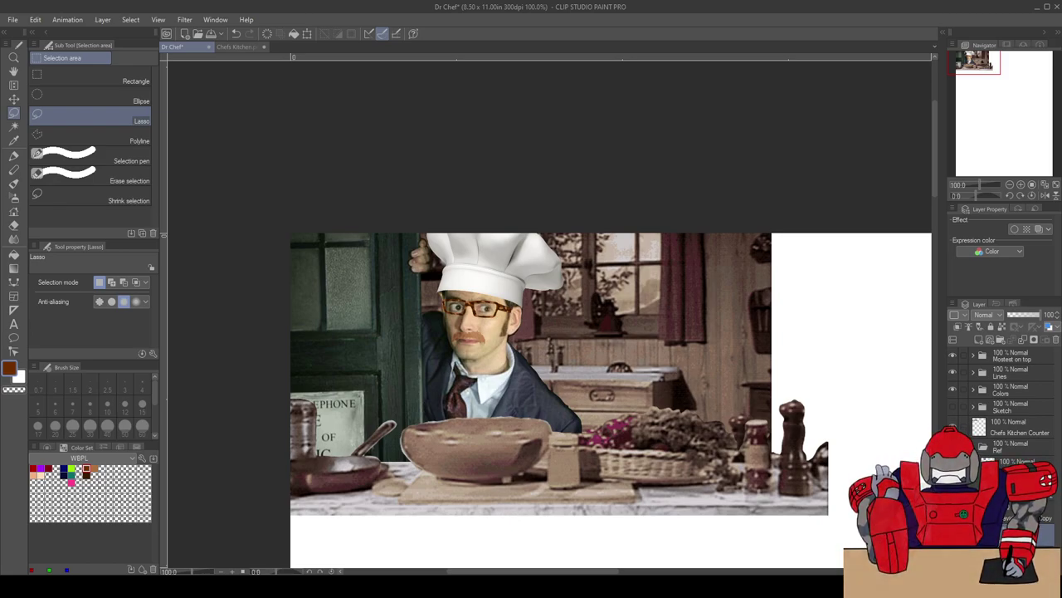
pyautogui.hotkey('ctrl', 't')
pyautogui.moveTo(686, 353); pyautogui.dragTo(703, 292)
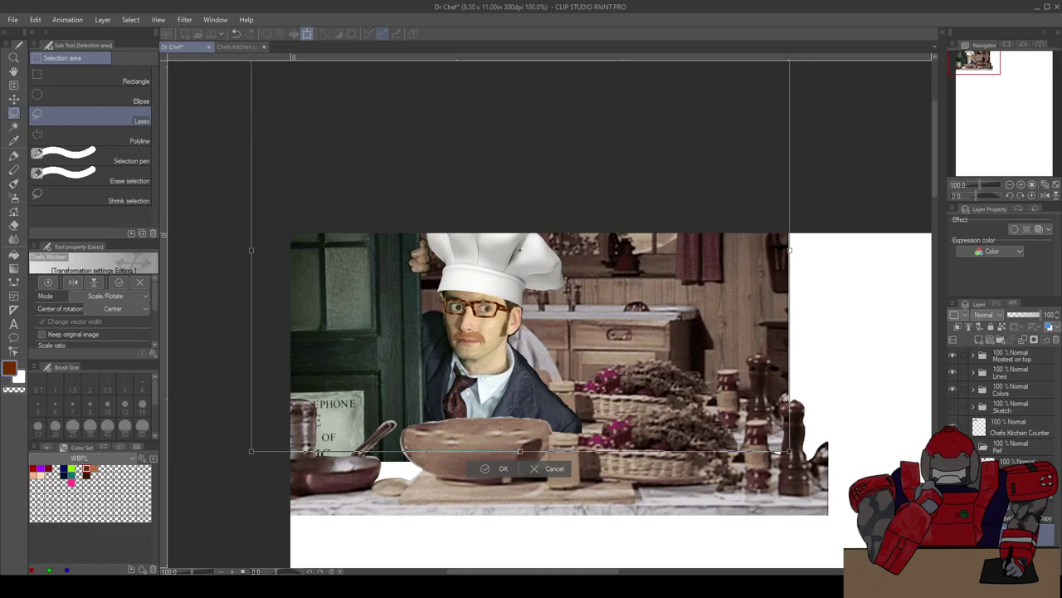
pyautogui.hotkey('ctrl', 'z')
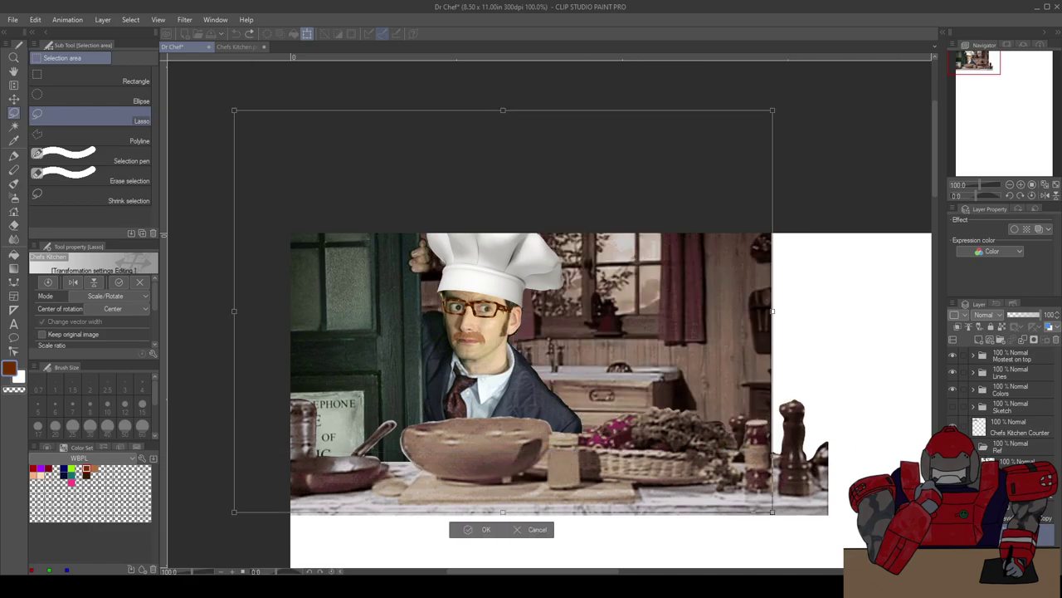
pyautogui.press('Return')
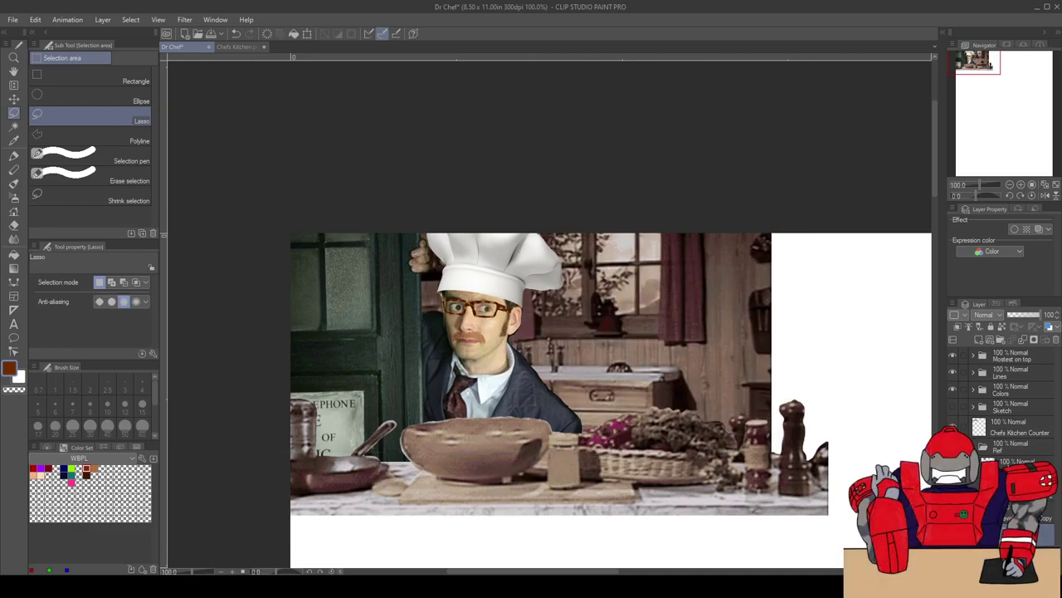
# Step: Lower the Chefs Kitchen Counter layer's opacity to 47% and enlarge the Chefs Kitchen background to line up with the counter cutout
pyautogui.click(1006, 434)
pyautogui.moveTo(1027, 320); pyautogui.dragTo(1022, 319)
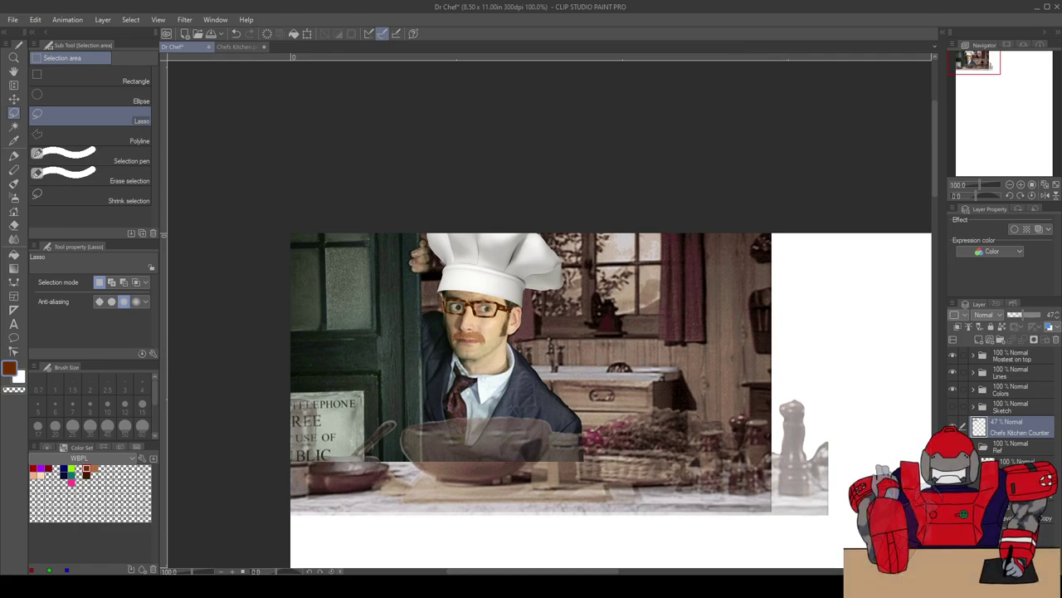
pyautogui.click(1021, 535)
pyautogui.hotkey('ctrl', 't')
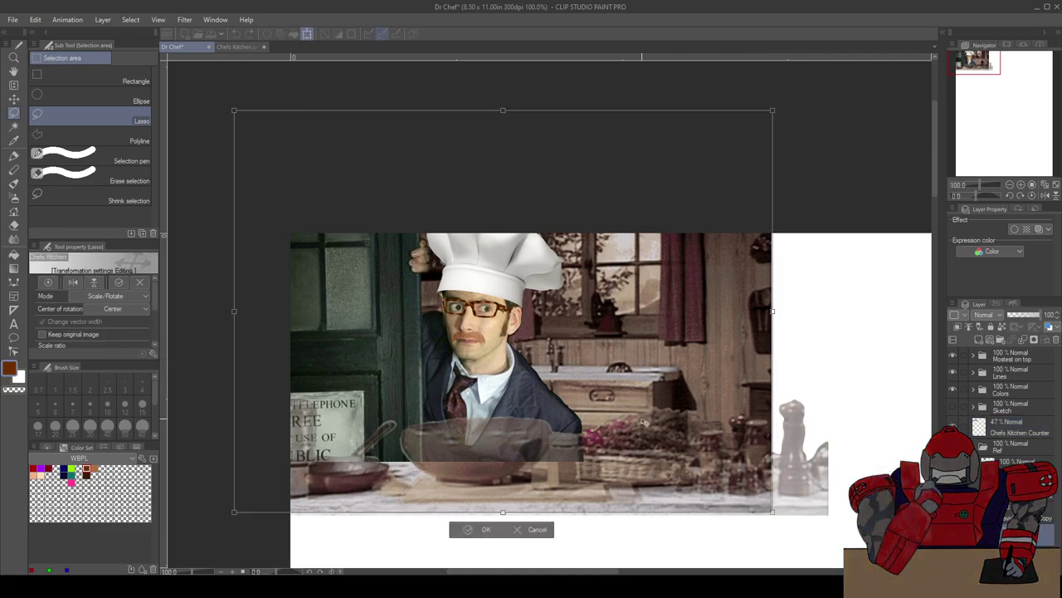
pyautogui.moveTo(771, 513); pyautogui.dragTo(848, 567)
pyautogui.moveTo(706, 378); pyautogui.dragTo(692, 340)
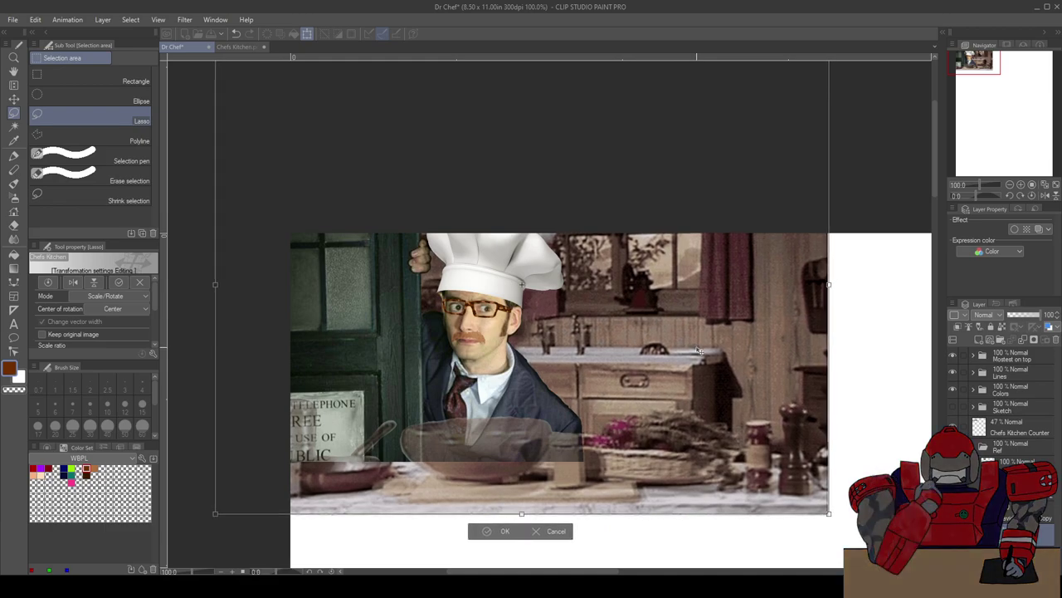
pyautogui.moveTo(700, 351); pyautogui.dragTo(705, 357)
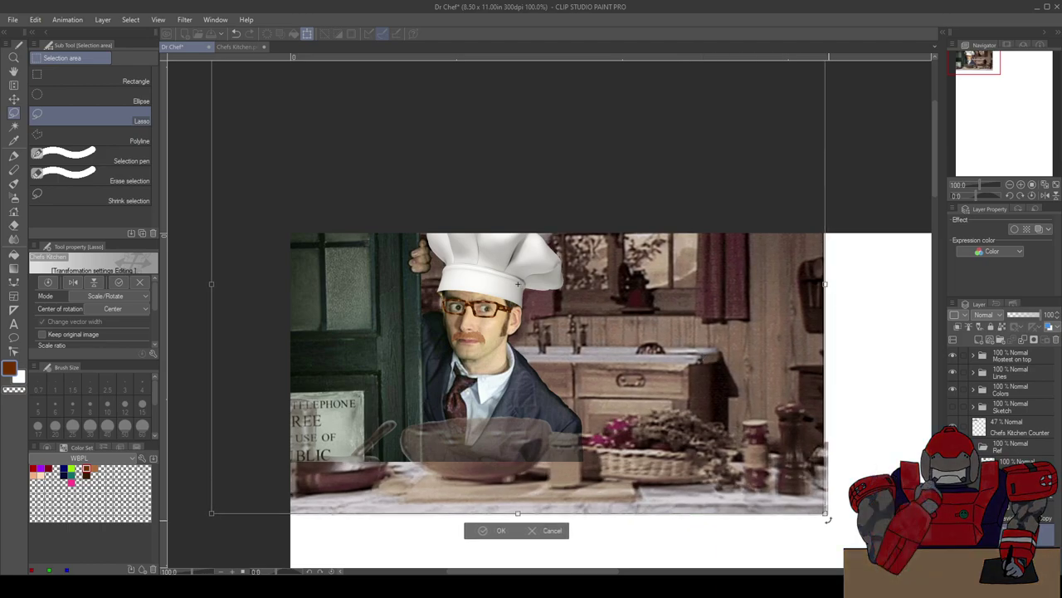
pyautogui.moveTo(828, 519); pyautogui.dragTo(827, 517)
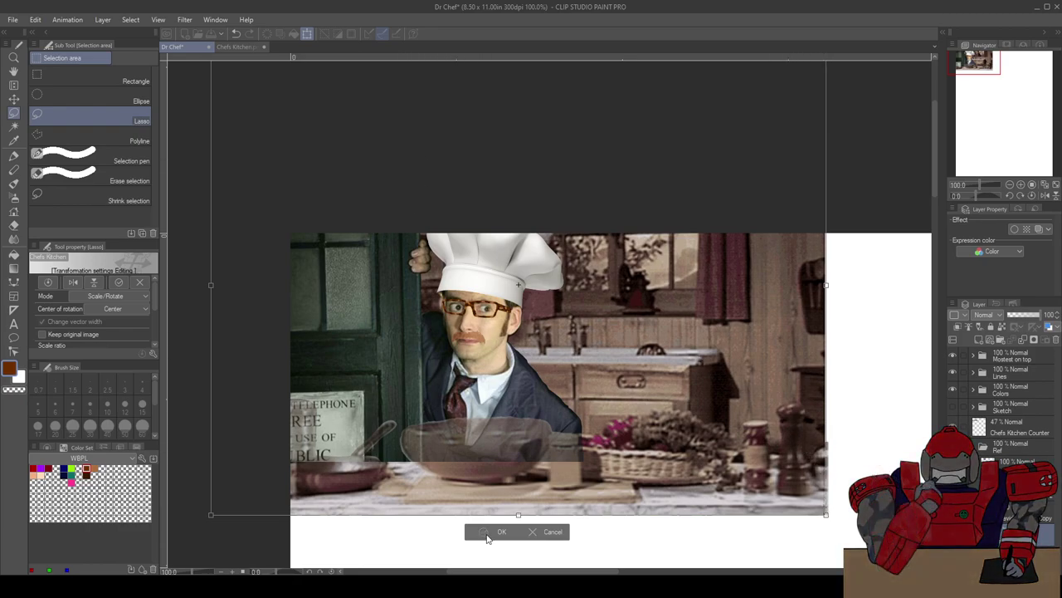
pyautogui.click(488, 536)
# Step: Restore the Chefs Kitchen Counter layer to 100% opacity and nudge the Chefs Kitchen background slightly down and right to match it
pyautogui.click(1020, 431)
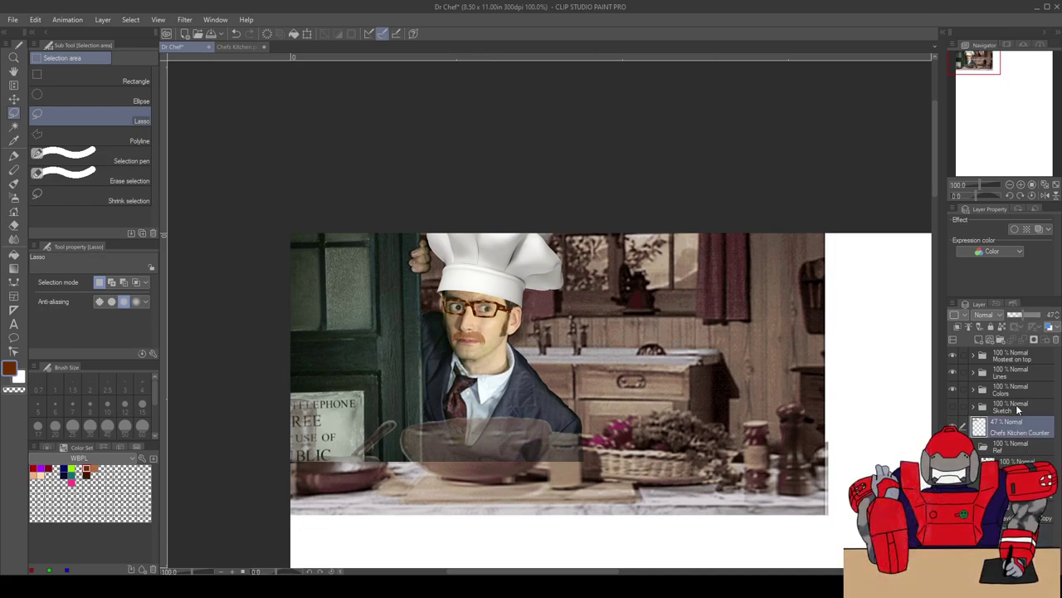
pyautogui.moveTo(1028, 318); pyautogui.dragTo(1044, 317)
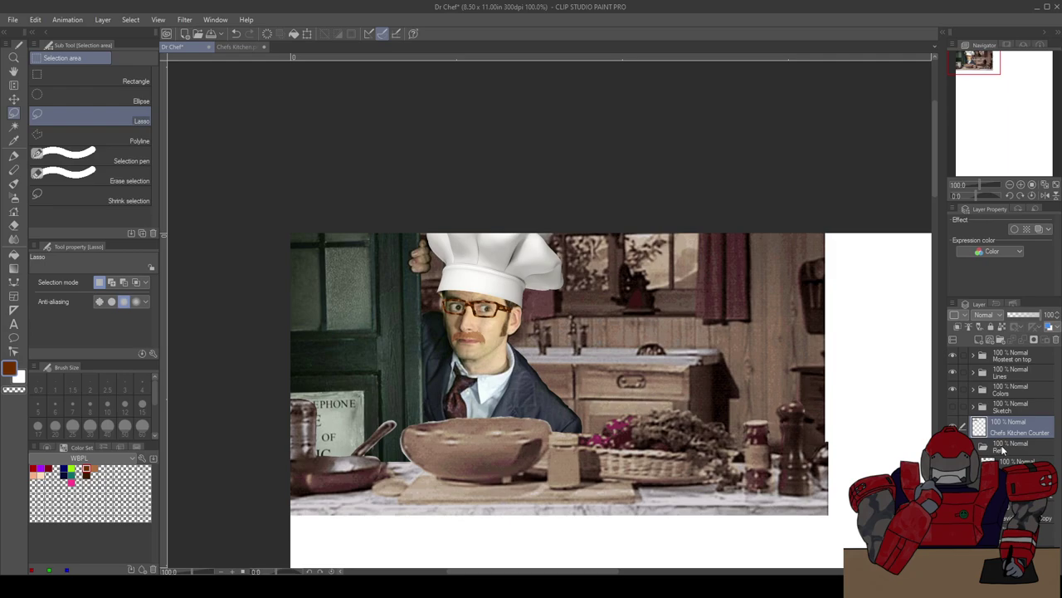
pyautogui.click(1042, 512)
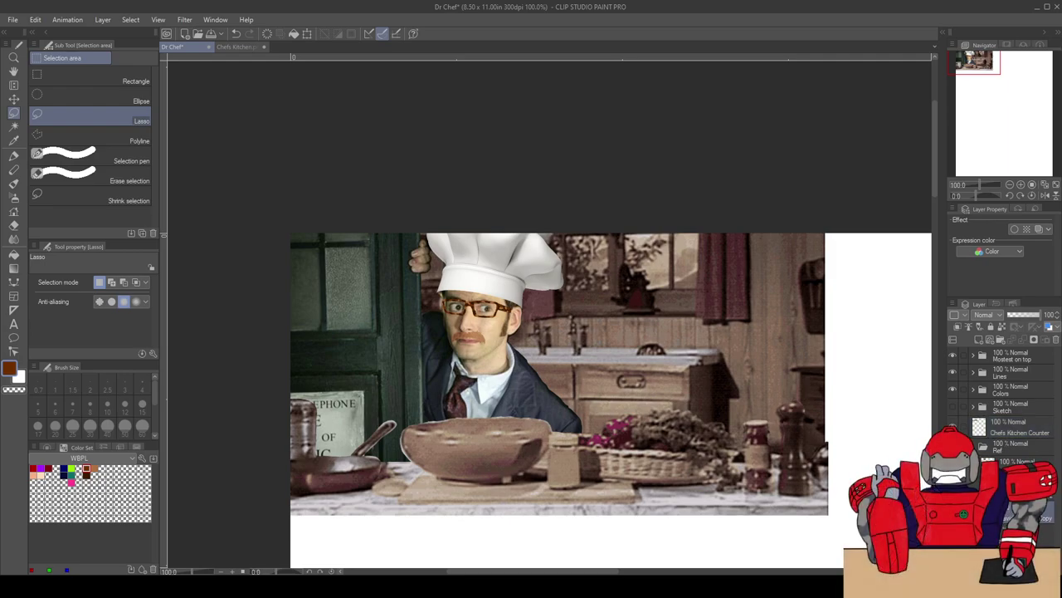
pyautogui.hotkey('ctrl', 't')
pyautogui.press('Down')
pyautogui.press('Right')
pyautogui.press('Right')
pyautogui.press('Right')
pyautogui.press('Right')
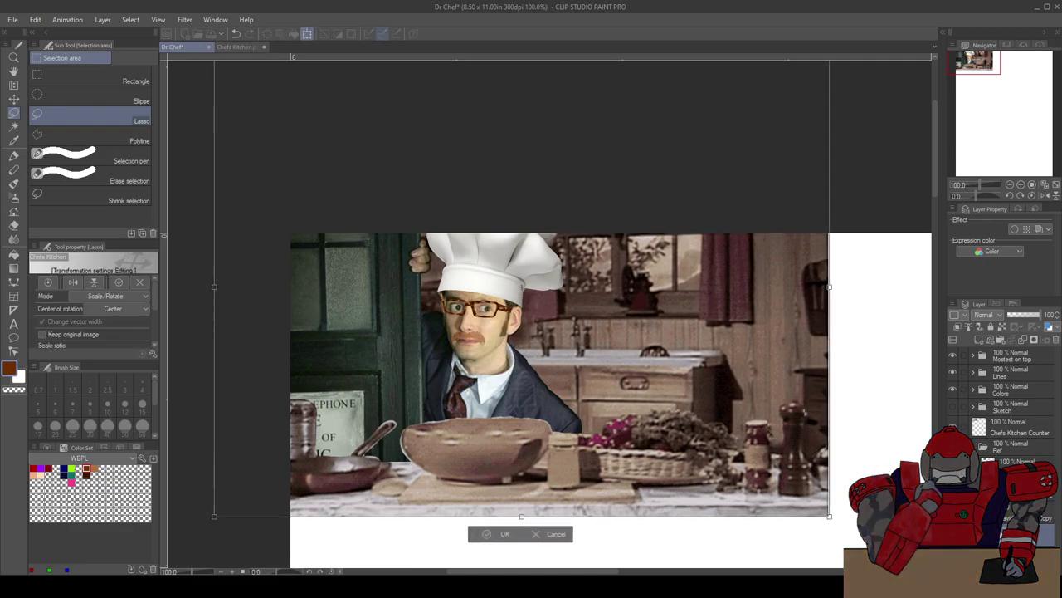
pyautogui.press('Left')
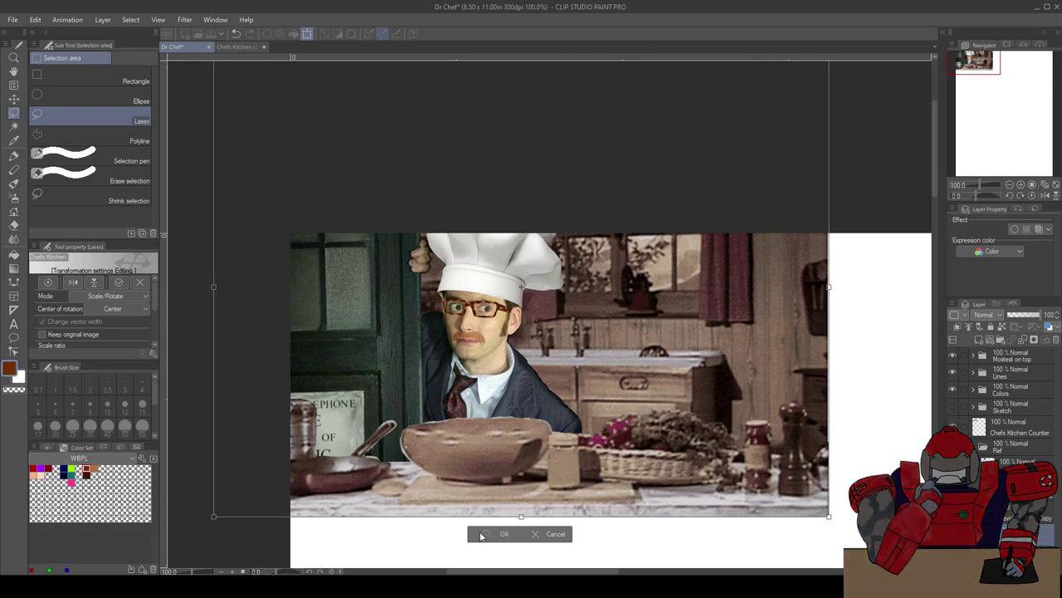
pyautogui.click(486, 534)
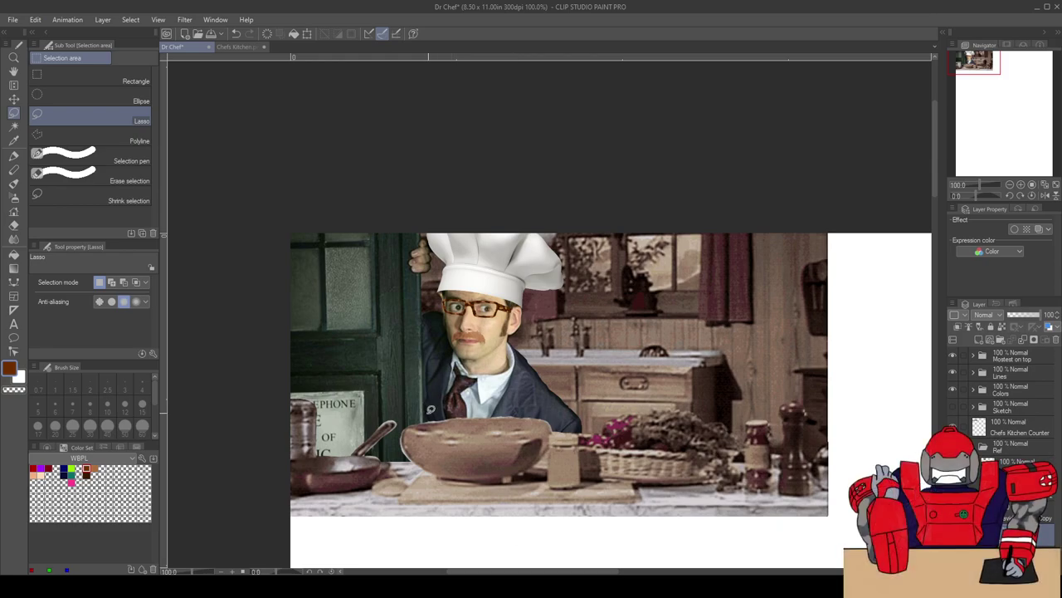
# Step: Try to lasso a dividing line on the Chefs Kitchen Counter layer, following the door's edge down through the bowl and counter
pyautogui.scroll(1, 421, 403)
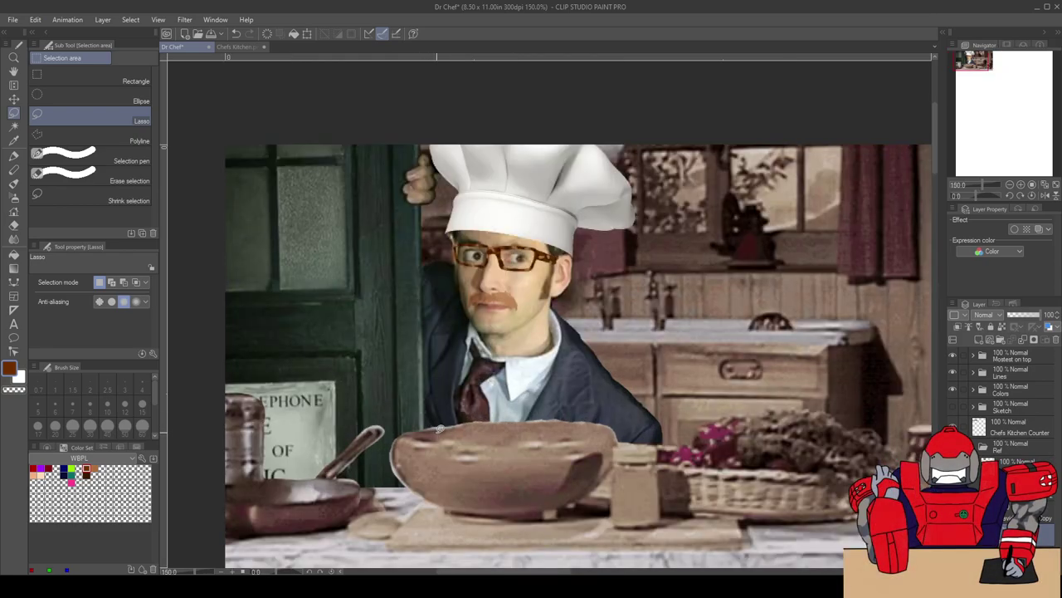
pyautogui.moveTo(456, 315); pyautogui.dragTo(460, 302)
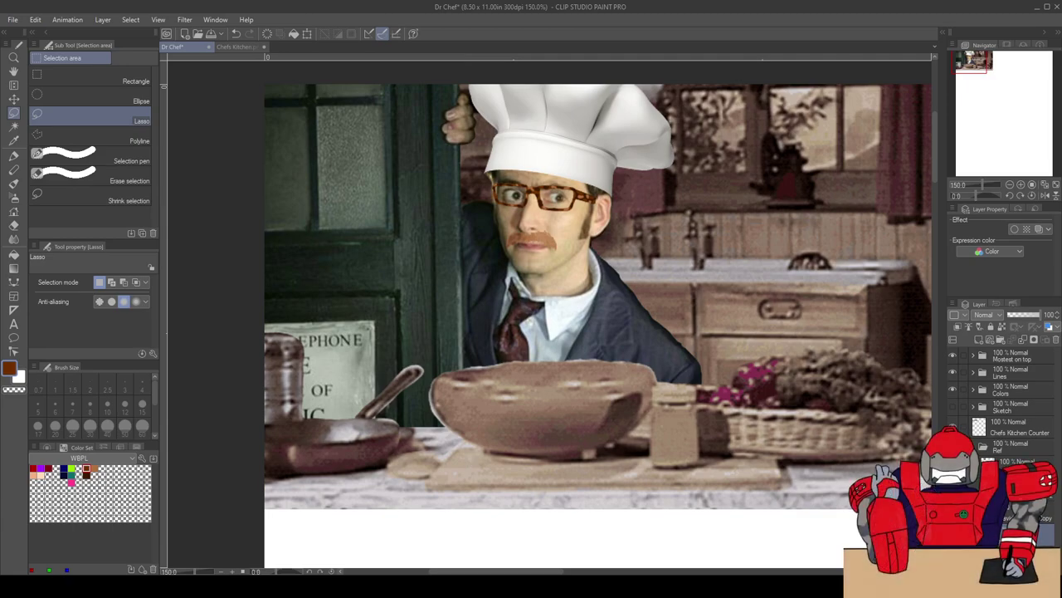
pyautogui.click(1009, 427)
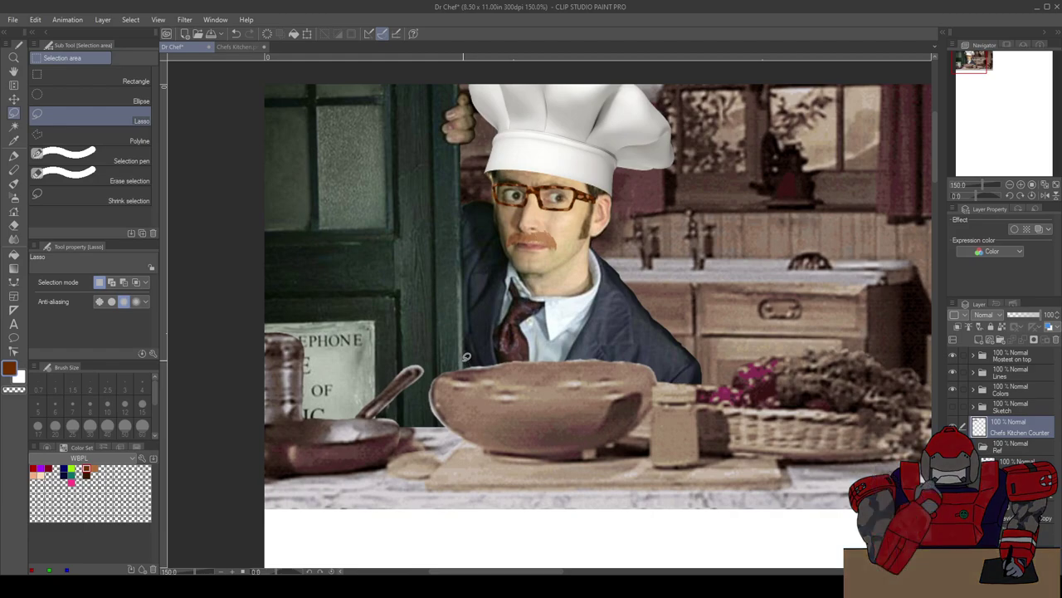
pyautogui.scroll(3, 467, 357)
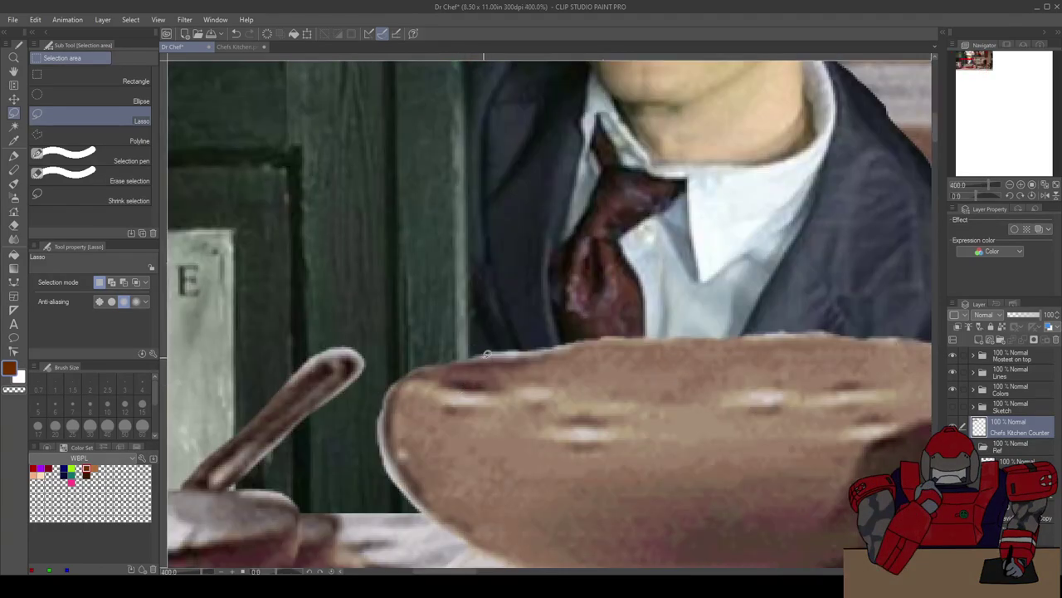
pyautogui.moveTo(474, 313); pyautogui.dragTo(492, 478)
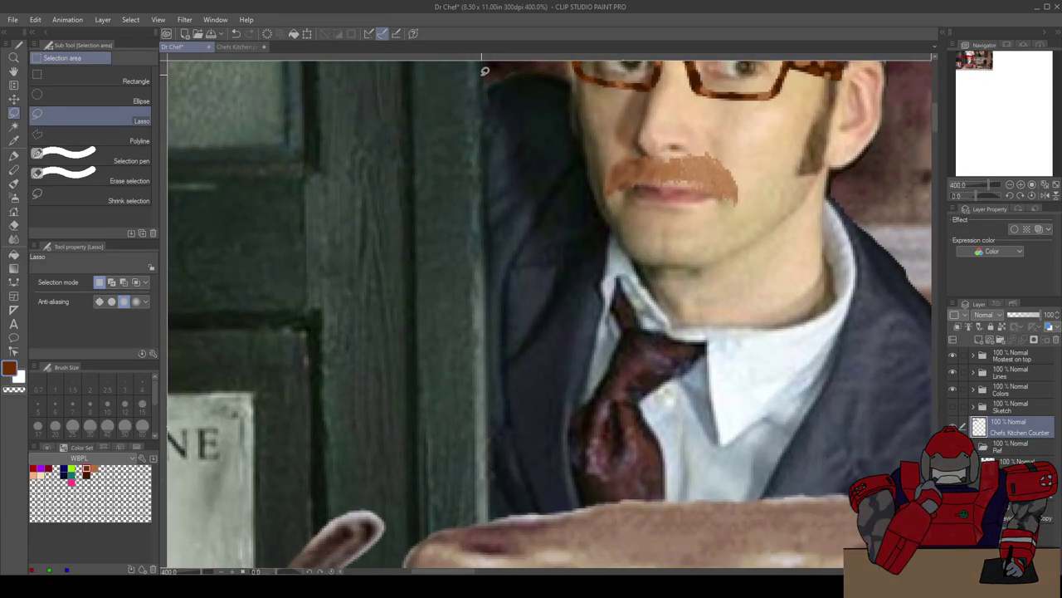
pyautogui.moveTo(487, 73)
pyautogui.mouseDown()
pyautogui.moveTo(498, 261)
pyautogui.moveTo(491, 516)
pyautogui.mouseUp()
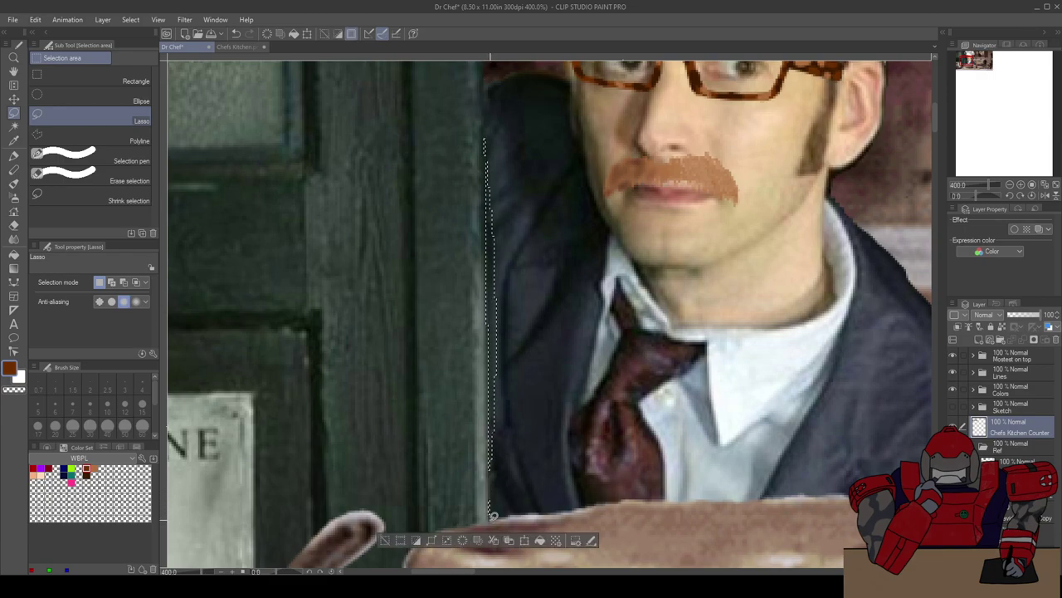
pyautogui.scroll(-5, 493, 515)
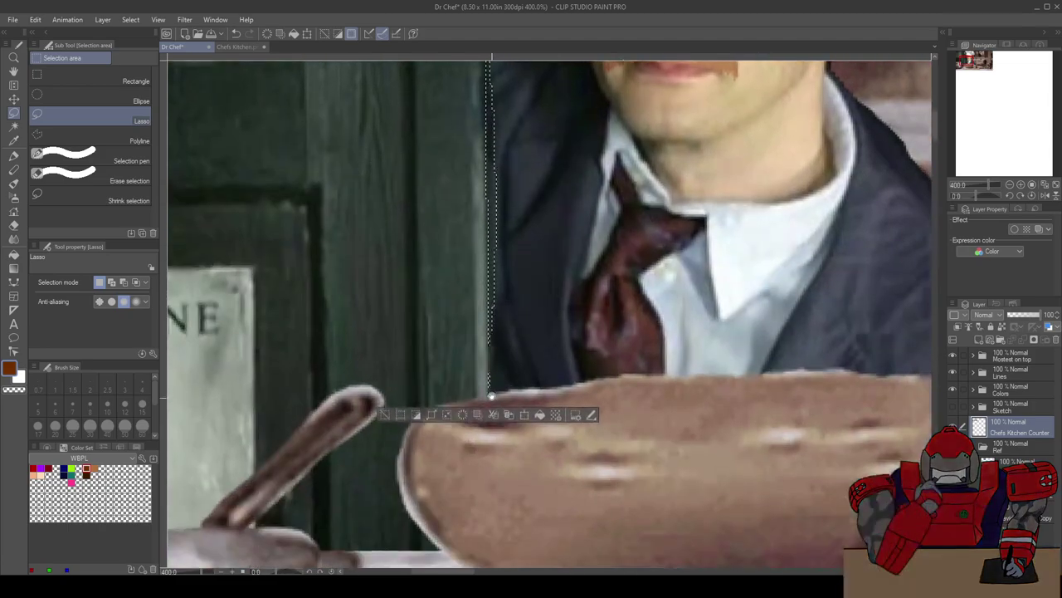
pyautogui.click(491, 312)
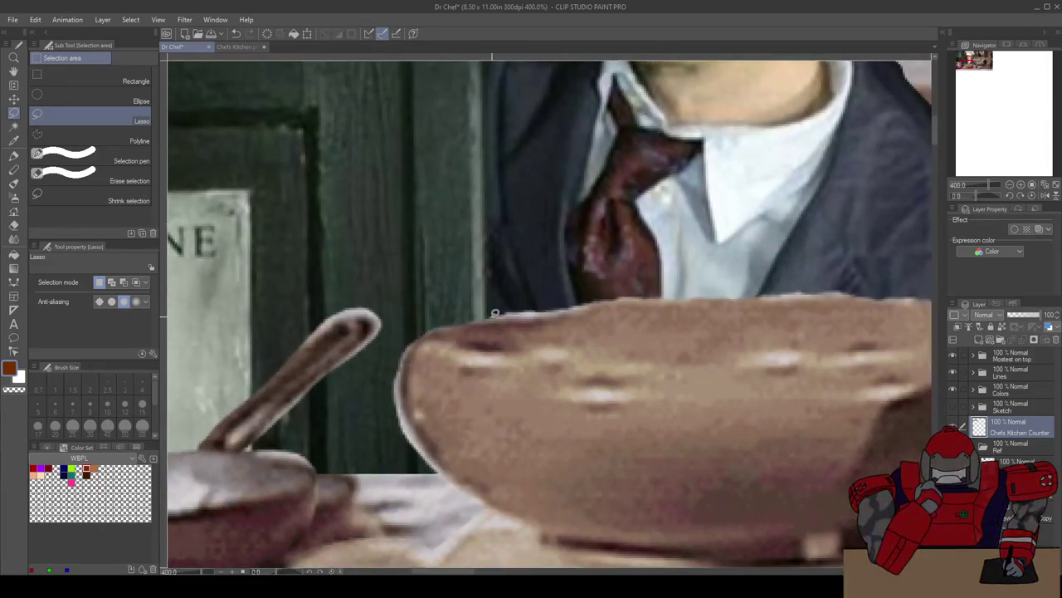
pyautogui.moveTo(491, 311)
pyautogui.mouseDown()
pyautogui.moveTo(497, 549)
pyautogui.moveTo(485, 546)
pyautogui.mouseUp()
pyautogui.scroll(-6, 496, 550)
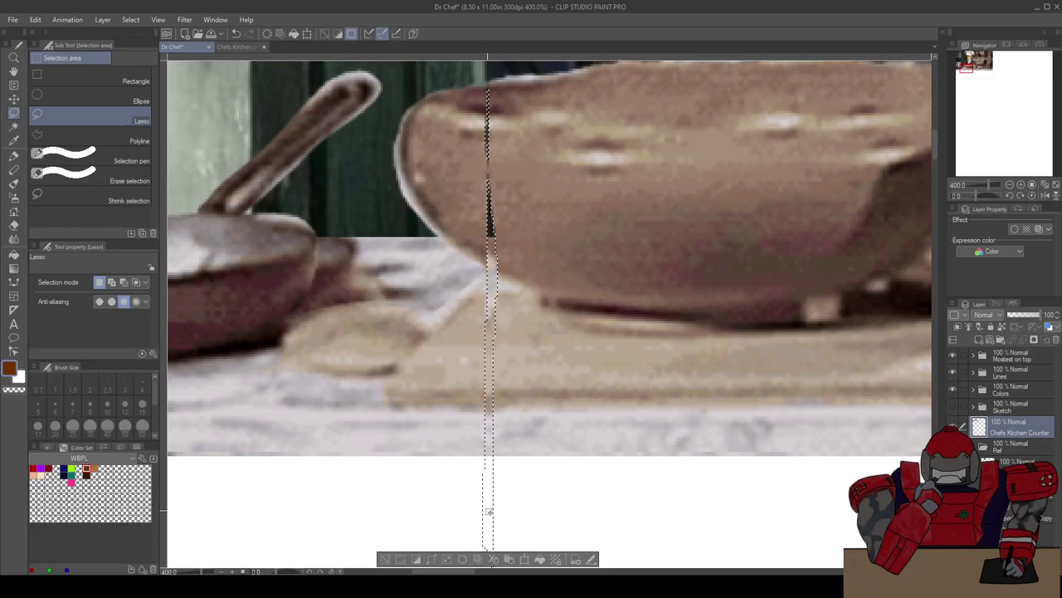
pyautogui.scroll(-3, 495, 496)
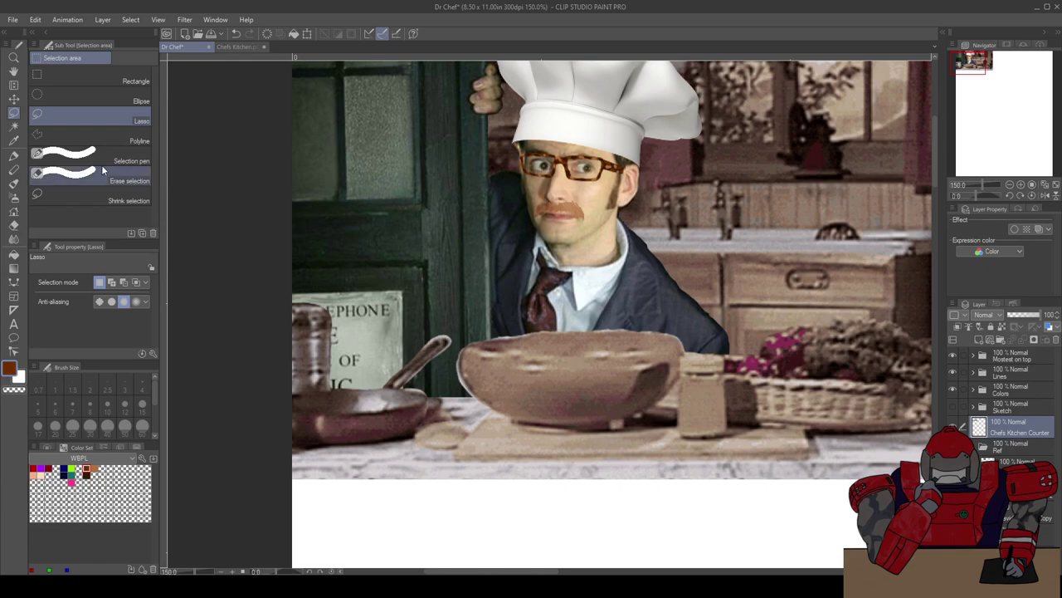
# Step: Select a rectangle around the counter section in front of the door, up to the door's edge, and copy it onto a new layer
pyautogui.click(50, 76)
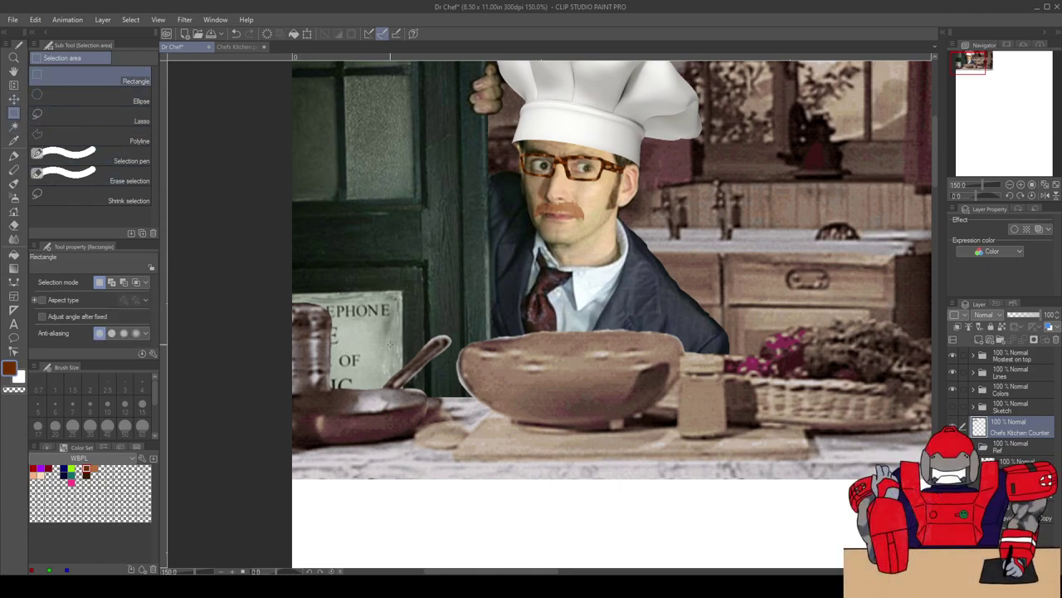
pyautogui.moveTo(491, 337); pyautogui.dragTo(282, 488)
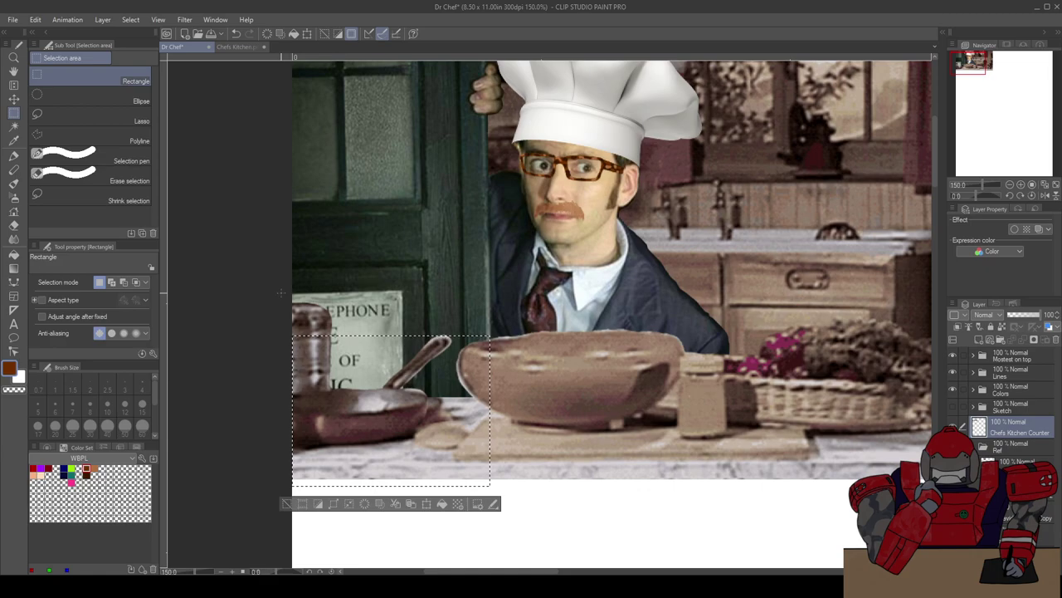
pyautogui.moveTo(281, 295); pyautogui.dragTo(488, 485)
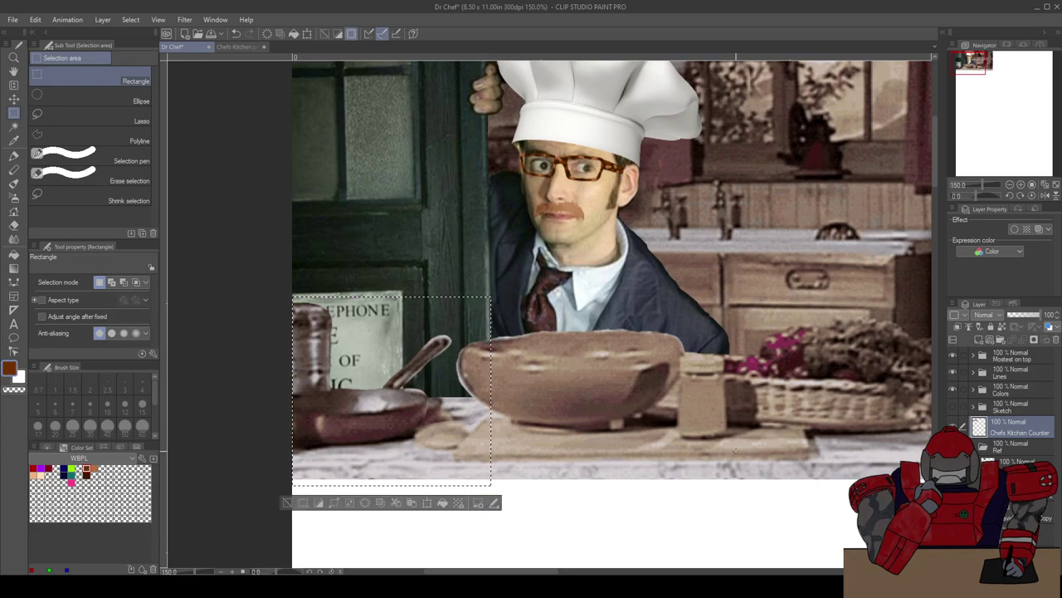
pyautogui.click(415, 503)
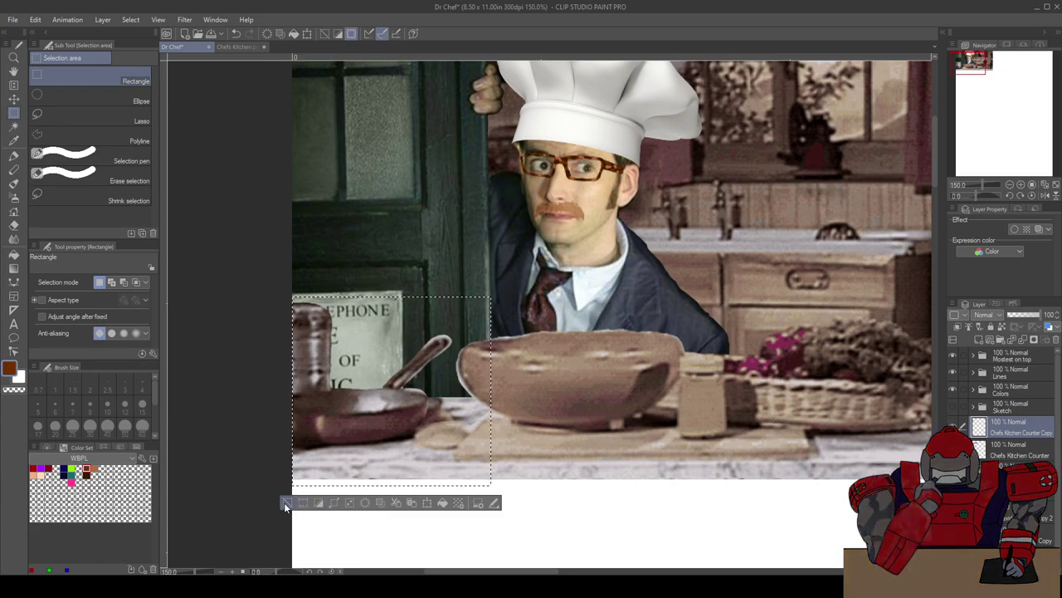
# Step: Hide the Chefs Kitchen Counter Copy layer, clear the selected area from the original Chefs Kitchen Counter layer, and deselect
pyautogui.click(1019, 453)
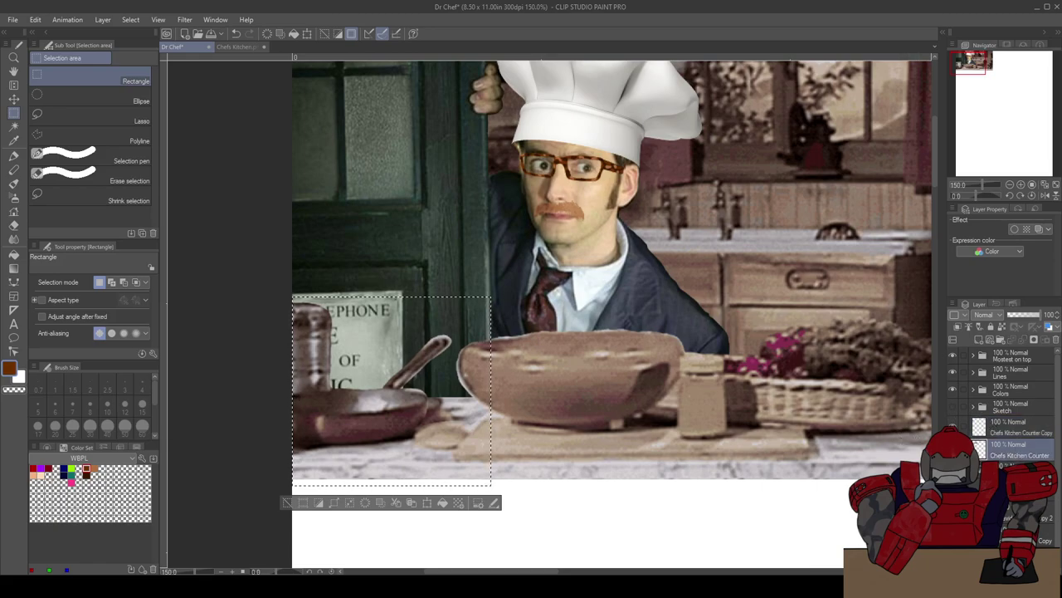
pyautogui.click(953, 449)
pyautogui.click(953, 449)
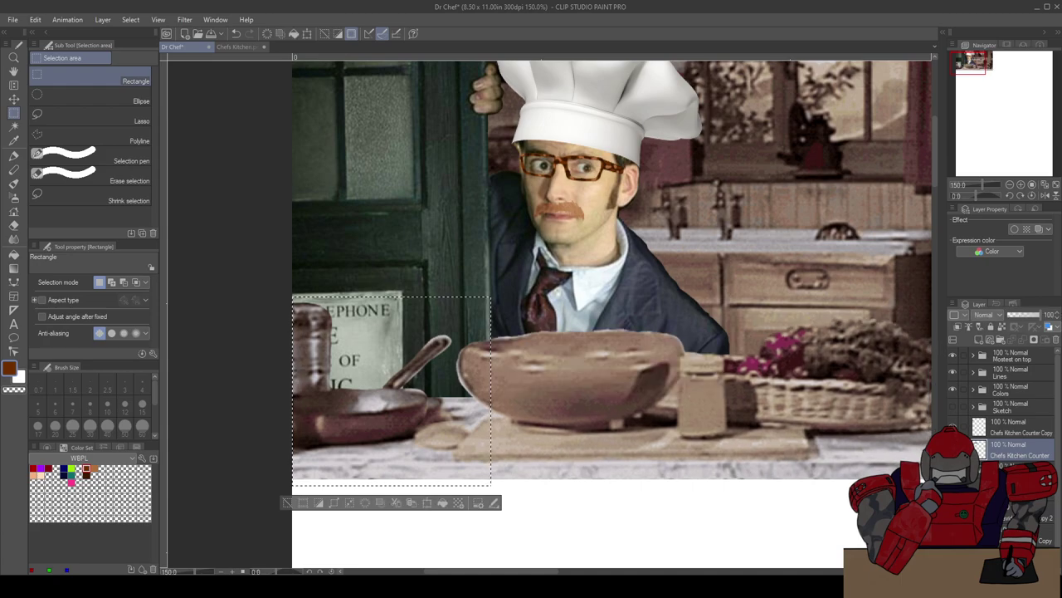
pyautogui.press('Delete')
pyautogui.click(952, 425)
pyautogui.press('Delete')
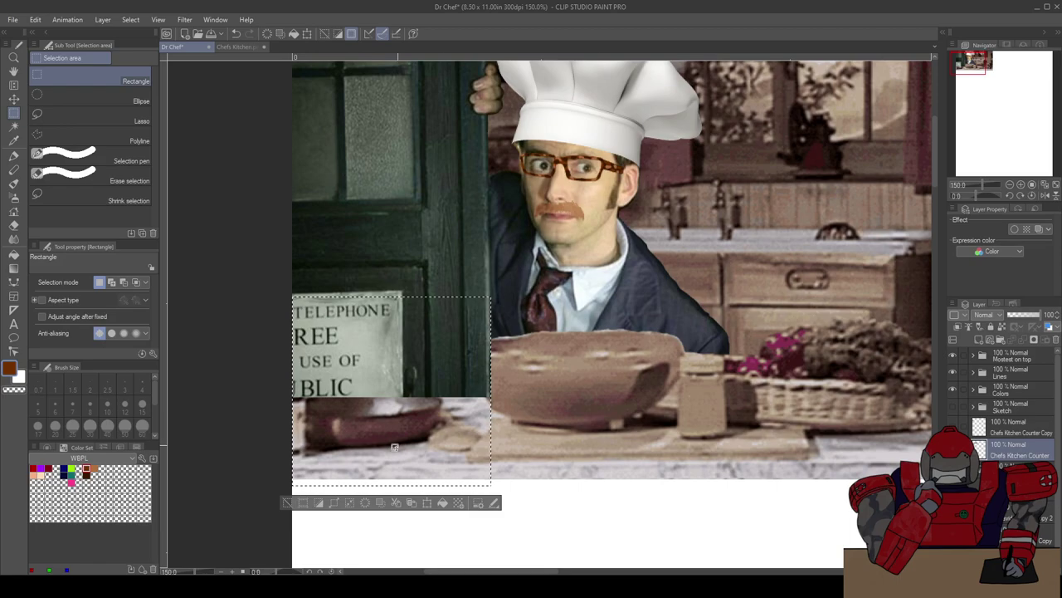
pyautogui.click(286, 502)
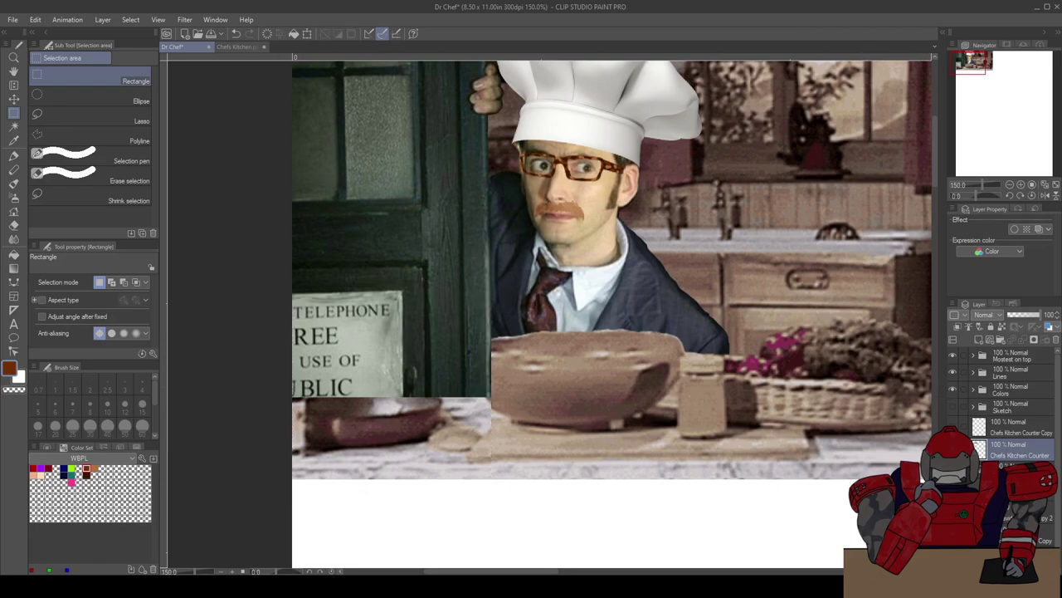
# Step: Compare the scene with and without the counter section in front of the door, finishing with that section shown
pyautogui.hotkey('ctrl', 'z')
pyautogui.hotkey('ctrl', 'y')
pyautogui.hotkey('ctrl', 'z')
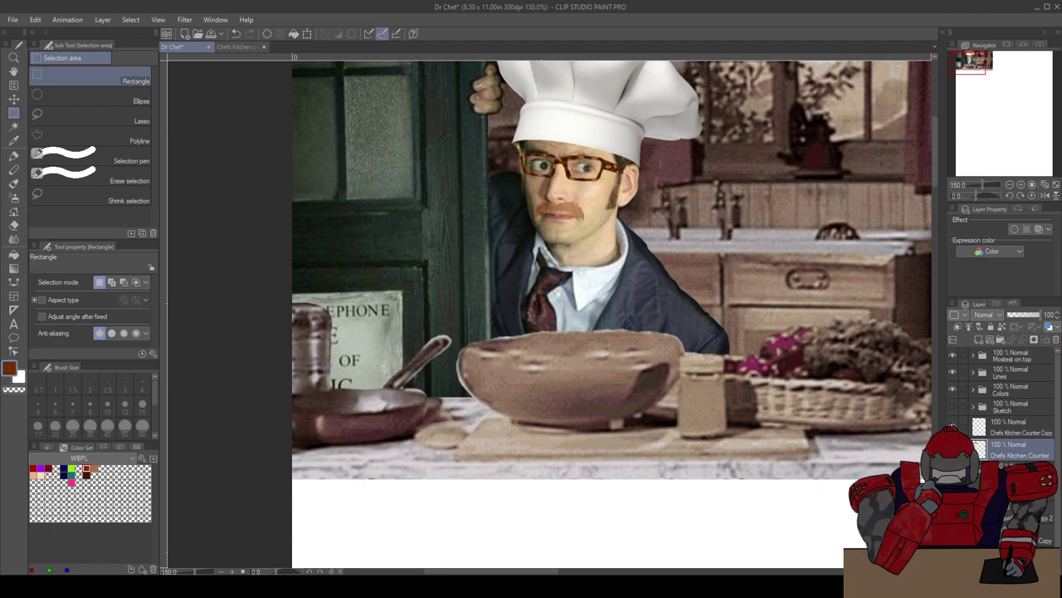
# Step: Redo the clearing of the counter section in front of the door, and compare the scene with the remaining counter shown and hidden
pyautogui.hotkey('ctrl', 'y')
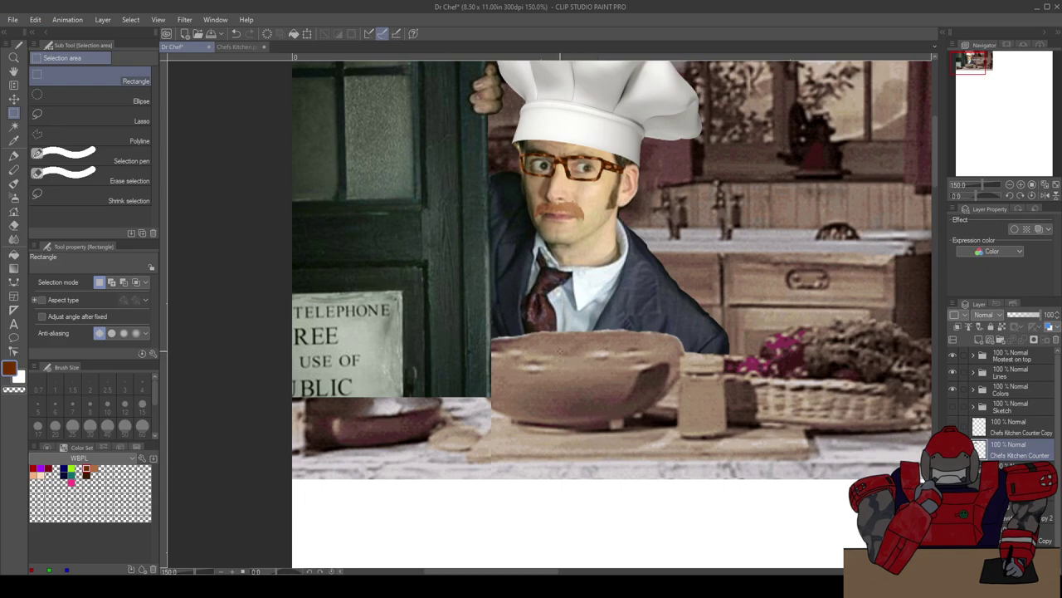
pyautogui.moveTo(508, 313); pyautogui.dragTo(502, 473)
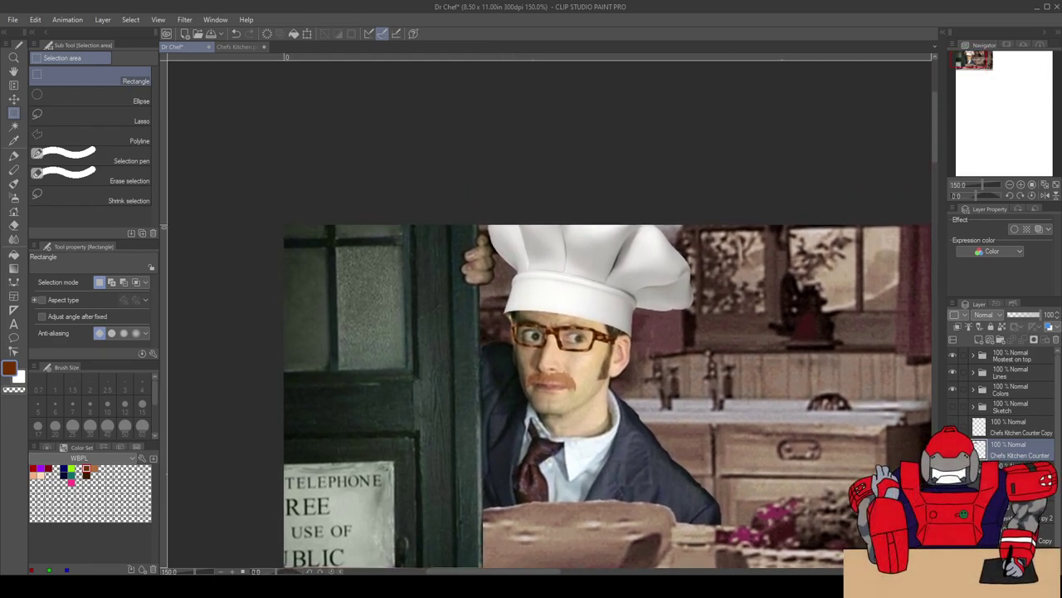
pyautogui.hotkey('ctrl', 'z')
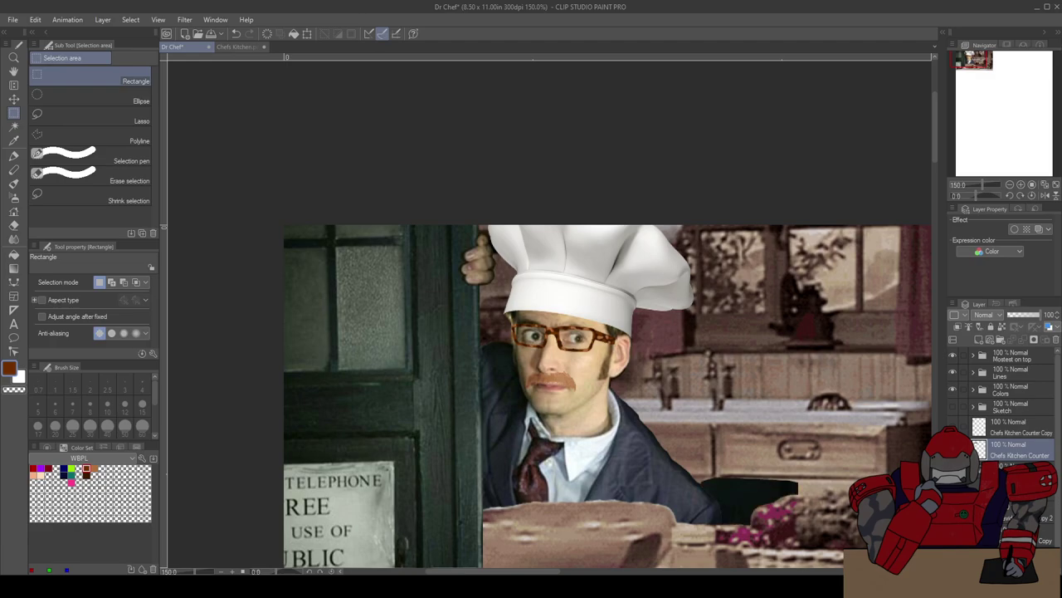
pyautogui.hotkey('ctrl', 't')
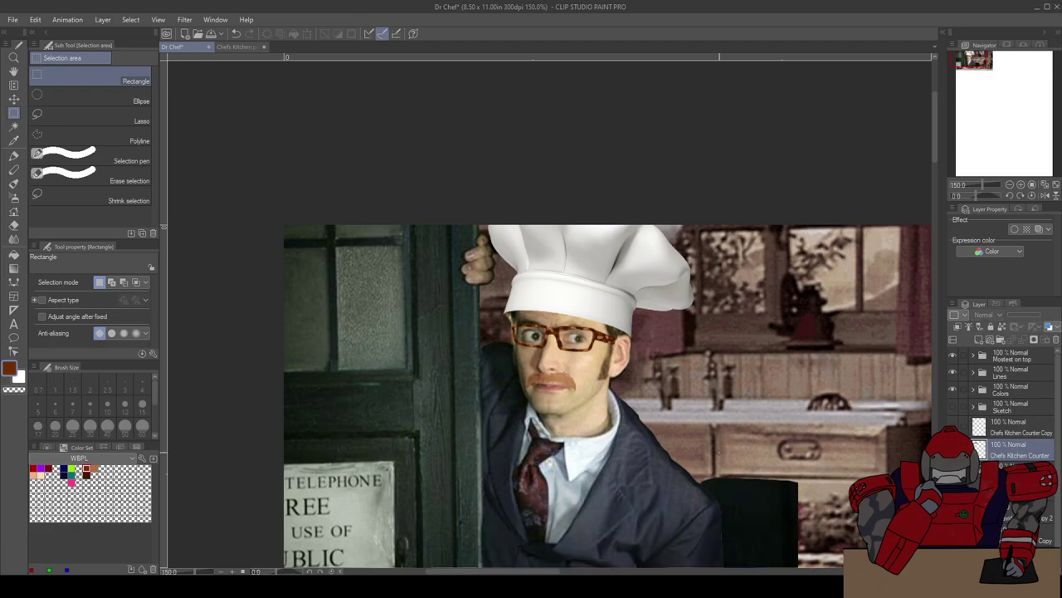
pyautogui.moveTo(397, 441); pyautogui.dragTo(531, 444)
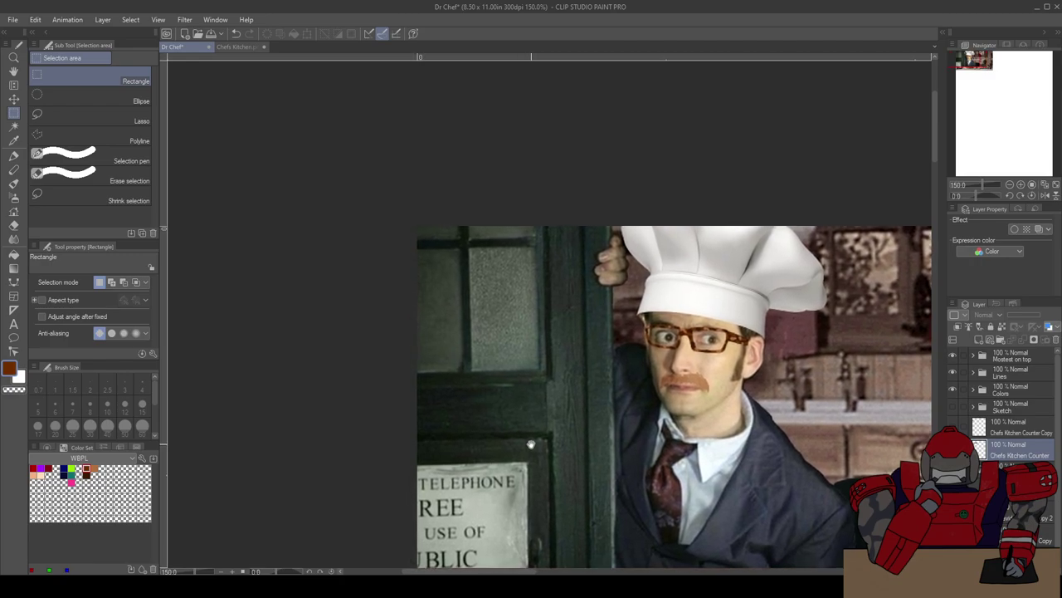
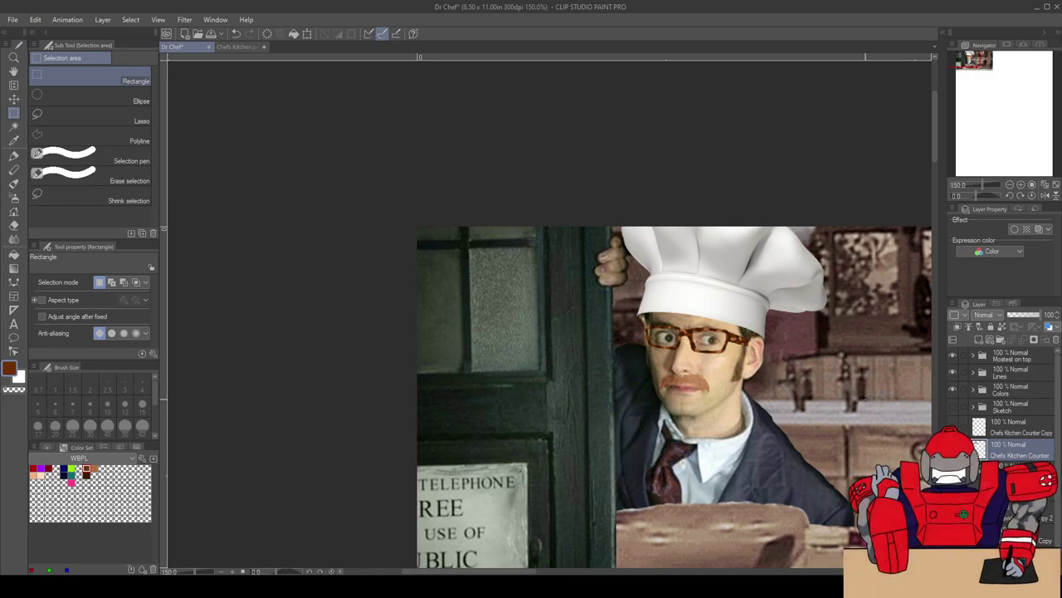
# Step: Erase the white fringe along the bowl's rim between the door edge and the tie on the Chefs Kitchen Counter layer with a size 10 hard eraser
pyautogui.moveTo(760, 440); pyautogui.dragTo(686, 367)
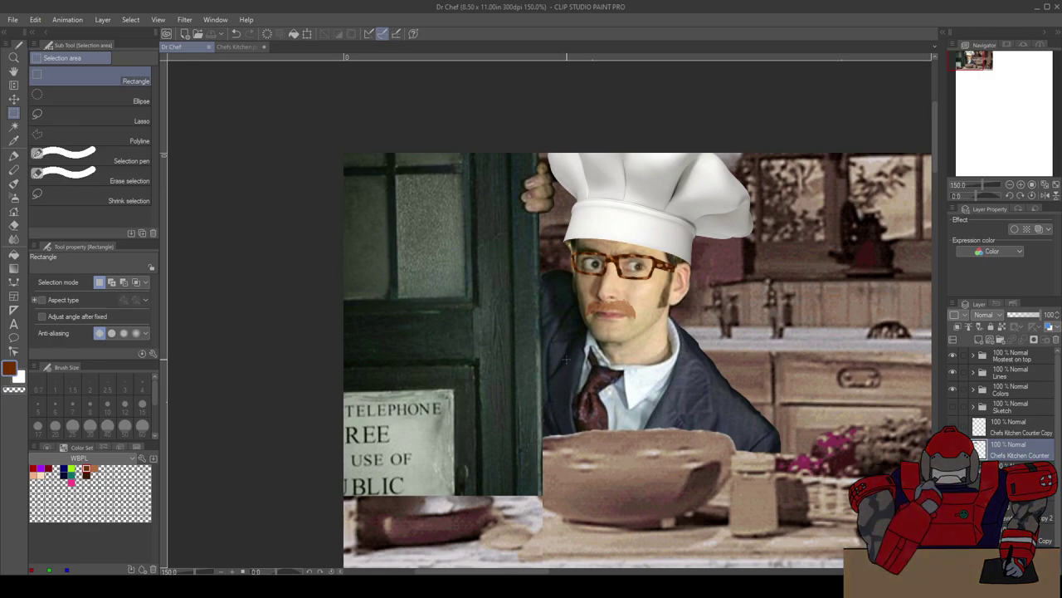
pyautogui.scroll(3, 616, 340)
pyautogui.moveTo(618, 436); pyautogui.dragTo(596, 194)
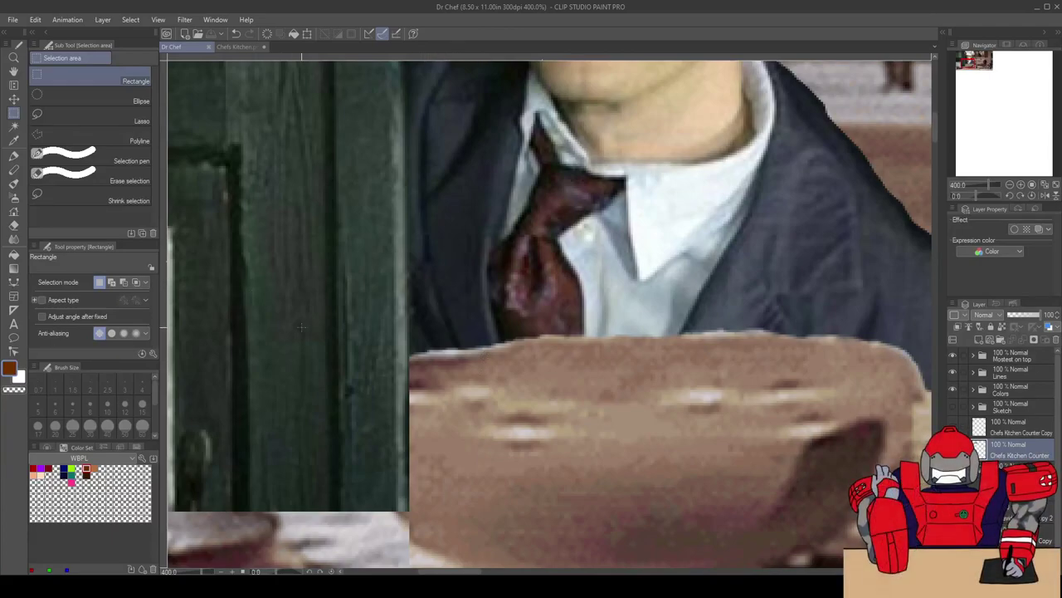
pyautogui.press('e')
pyautogui.click(107, 406)
pyautogui.scroll(2, 425, 335)
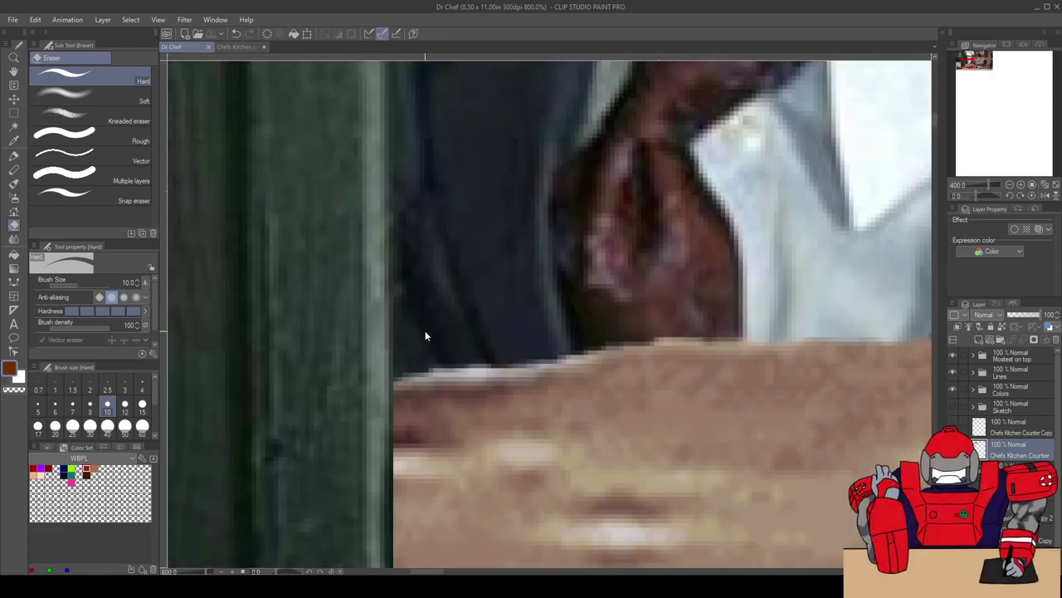
pyautogui.moveTo(474, 301); pyautogui.dragTo(446, 166)
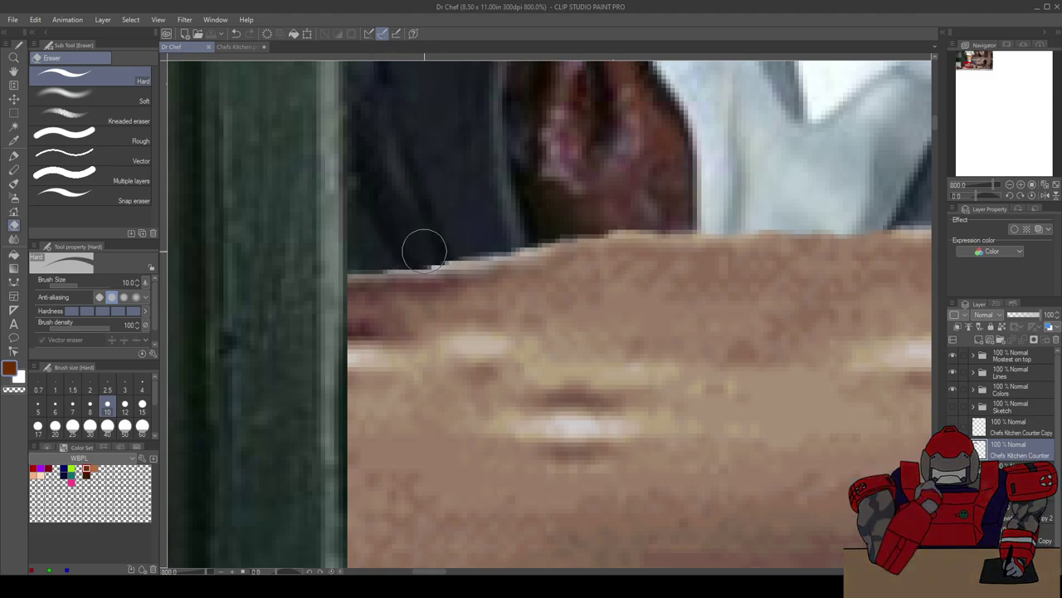
pyautogui.moveTo(490, 237); pyautogui.dragTo(624, 211)
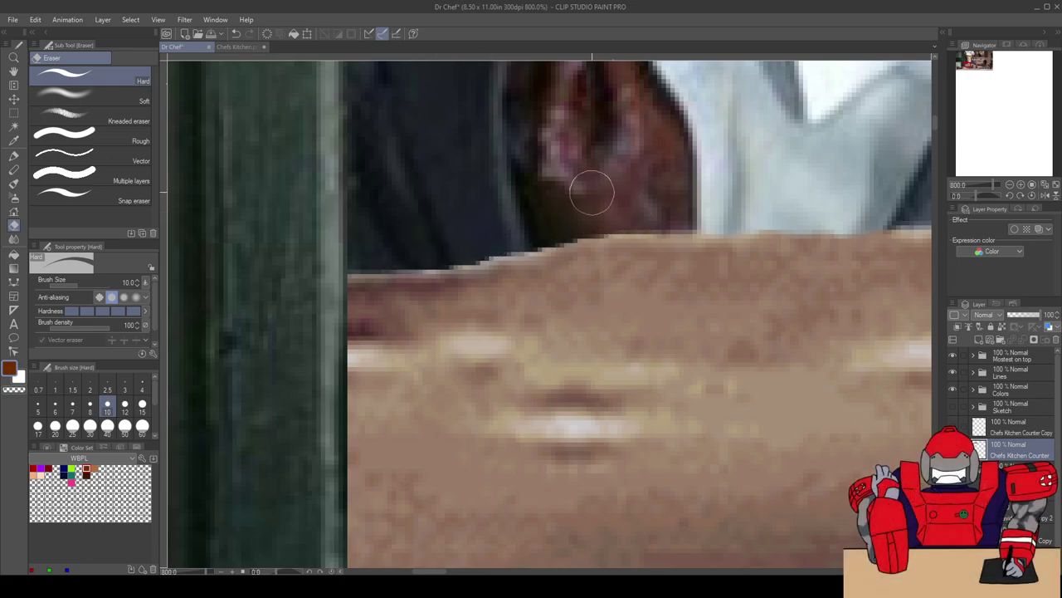
# Step: Erase the white fringe along the bowl's rim below the shirt and the jacket lapel
pyautogui.scroll(-4, 591, 192)
pyautogui.scroll(2, 572, 246)
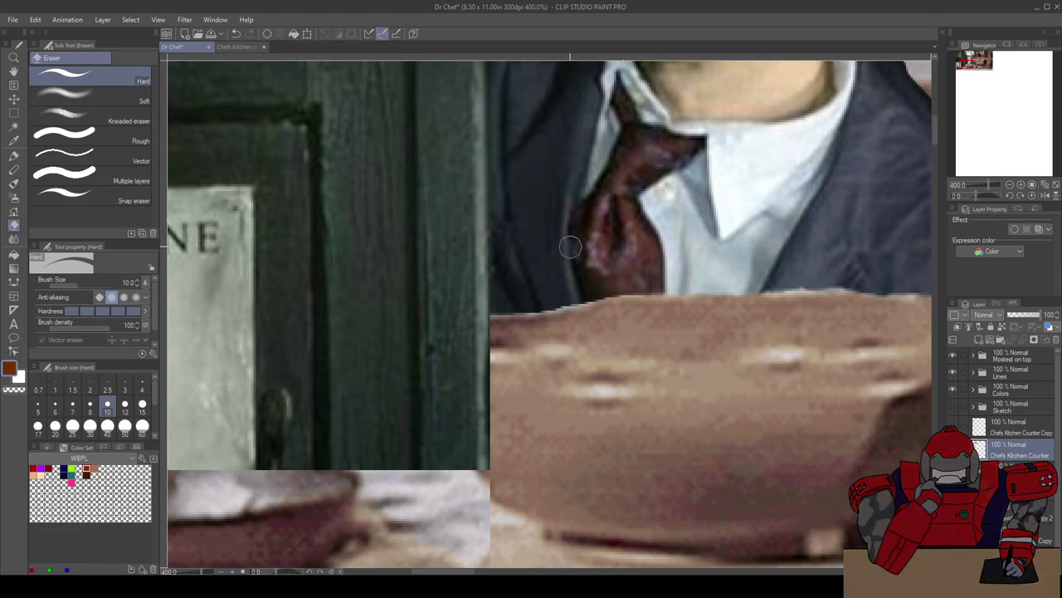
pyautogui.moveTo(692, 257); pyautogui.dragTo(498, 269)
pyautogui.scroll(1, 581, 229)
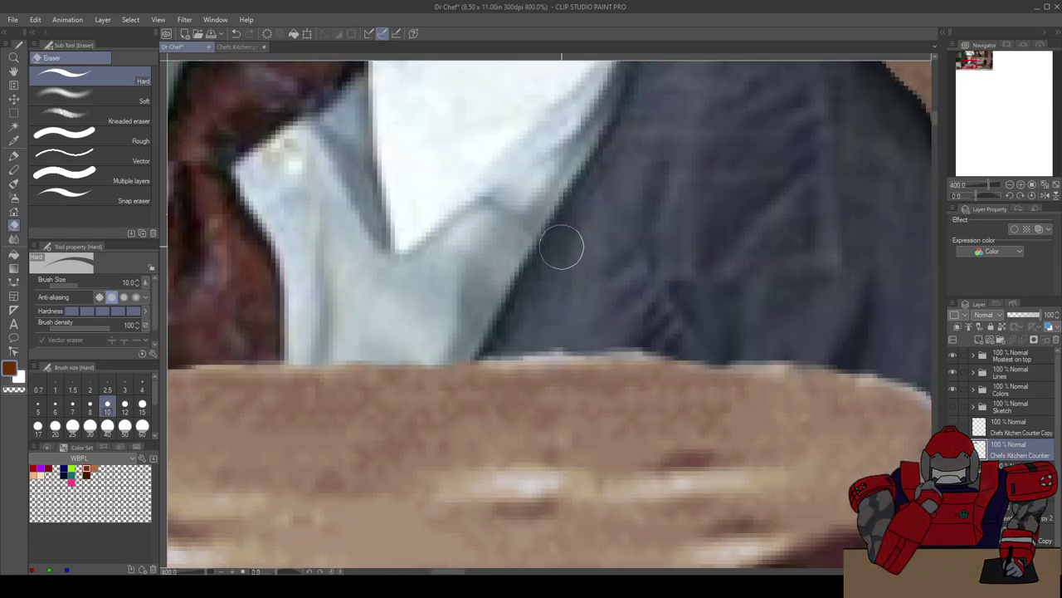
pyautogui.scroll(1, 598, 249)
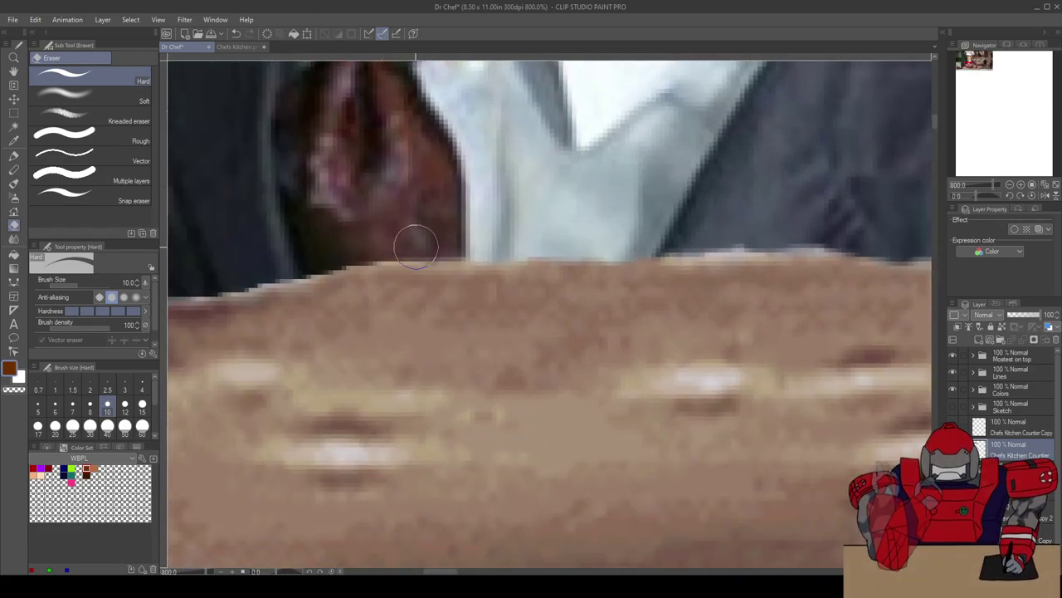
pyautogui.moveTo(566, 228); pyautogui.dragTo(337, 242)
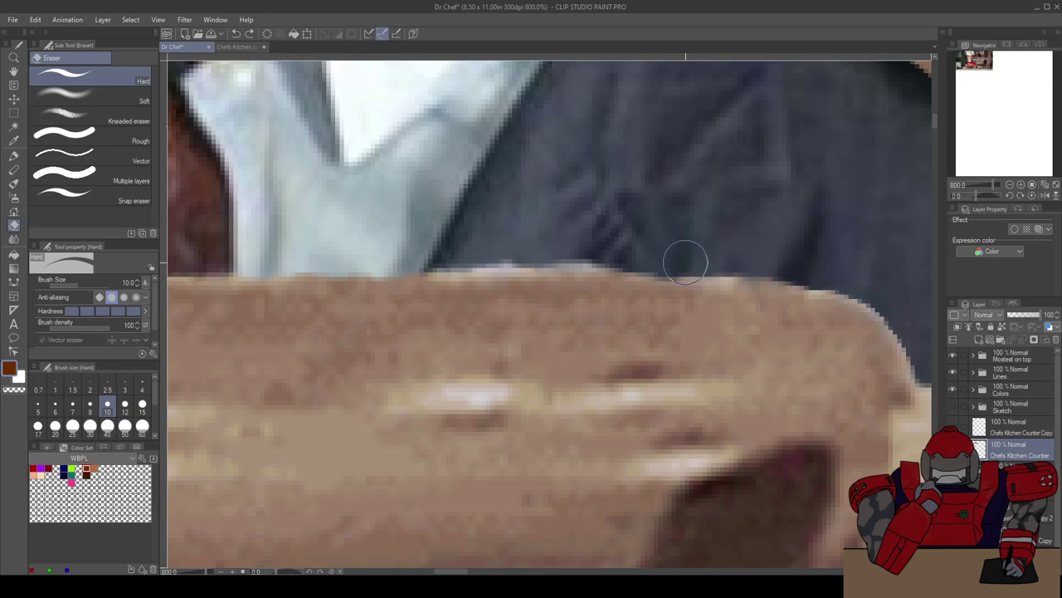
pyautogui.moveTo(586, 251)
pyautogui.mouseDown()
pyautogui.moveTo(547, 244)
pyautogui.moveTo(424, 258)
pyautogui.mouseUp()
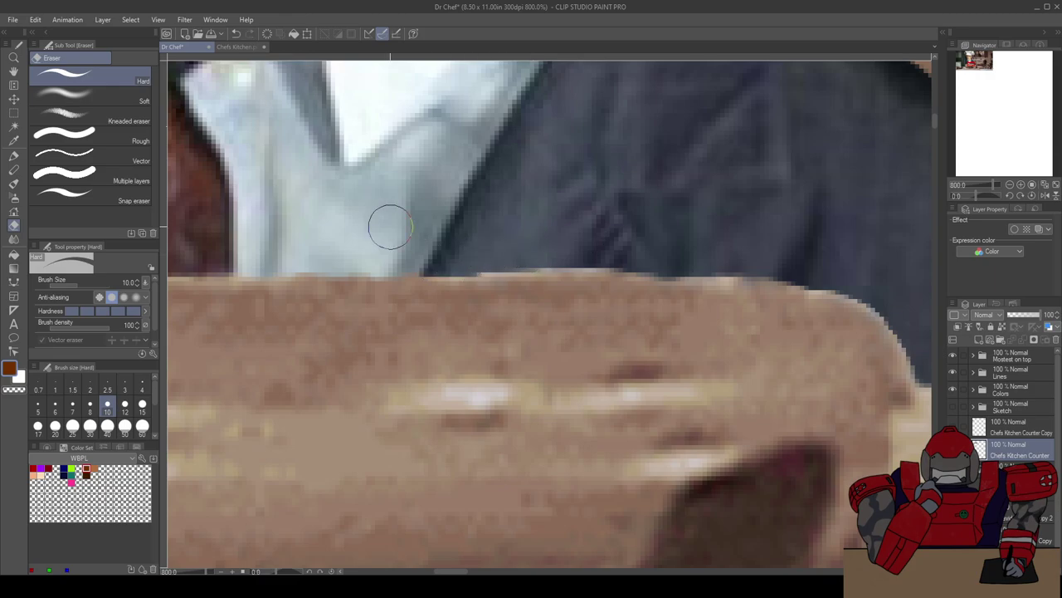
# Step: Trim the remaining light pixels along the bowl's rim from beside the tie across to the jacket
pyautogui.scroll(-4, 426, 314)
pyautogui.scroll(2, 316, 232)
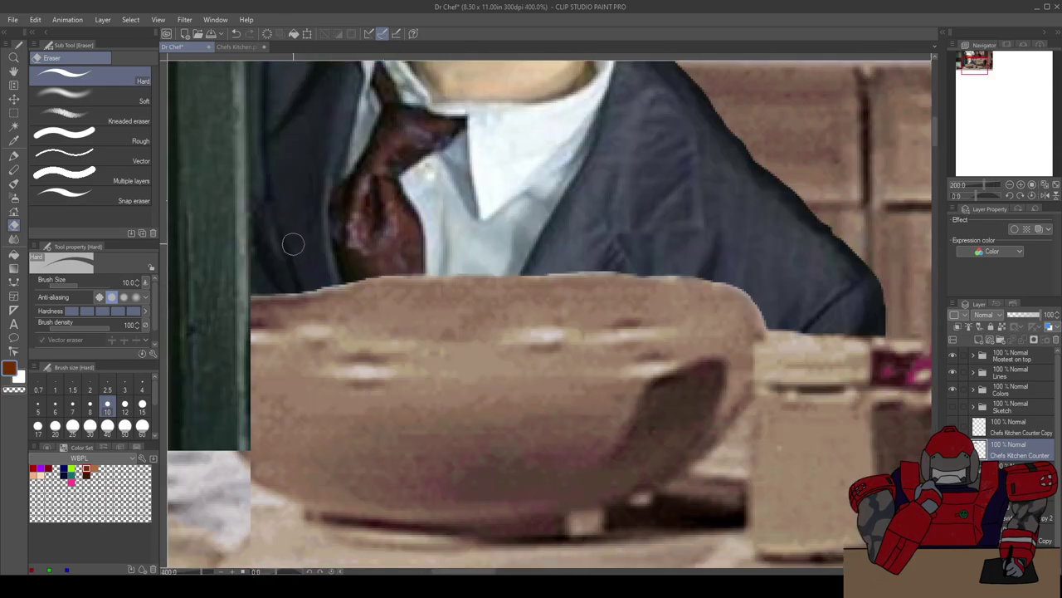
pyautogui.scroll(2, 293, 268)
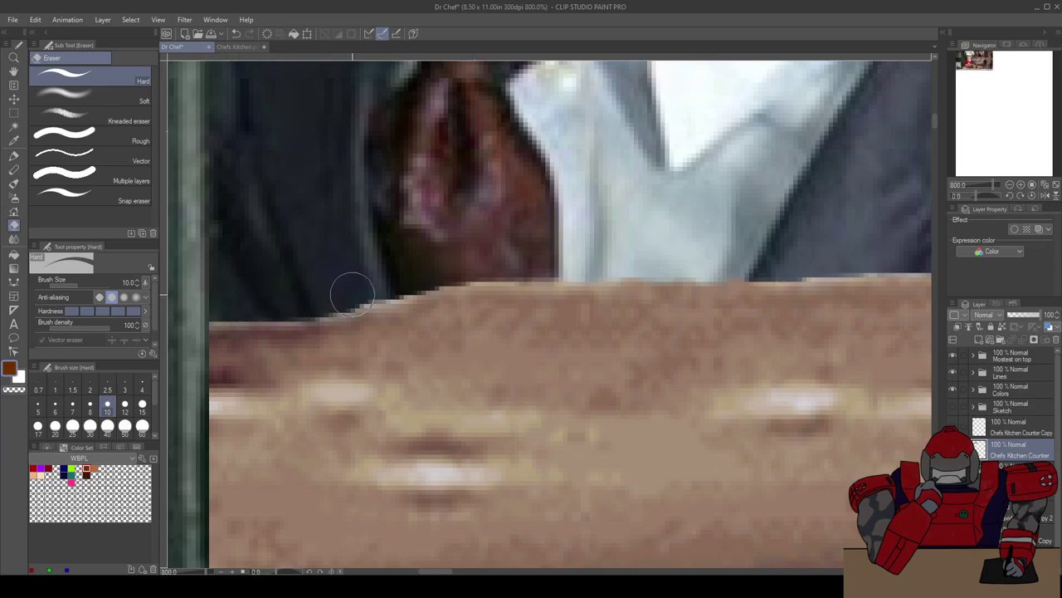
pyautogui.moveTo(334, 299); pyautogui.dragTo(464, 268)
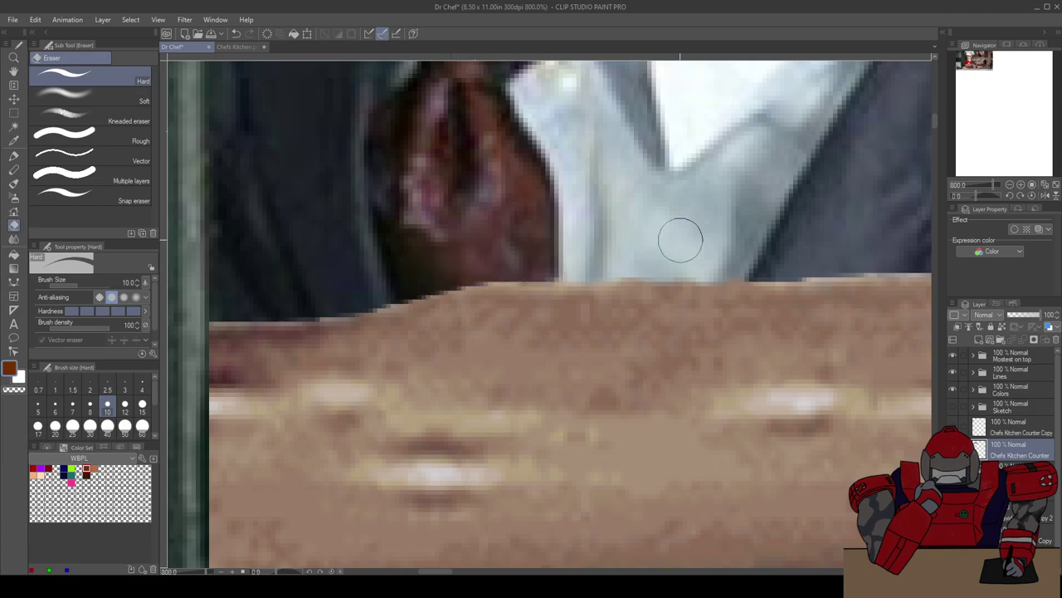
pyautogui.moveTo(671, 235); pyautogui.dragTo(466, 229)
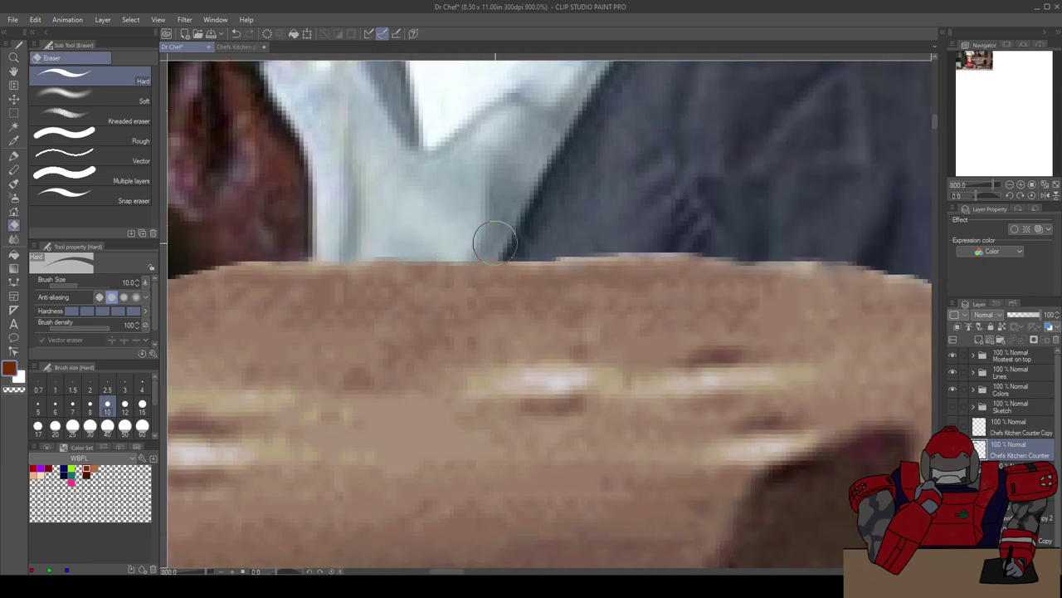
pyautogui.moveTo(560, 243)
pyautogui.mouseDown()
pyautogui.moveTo(688, 234)
pyautogui.moveTo(782, 250)
pyautogui.mouseUp()
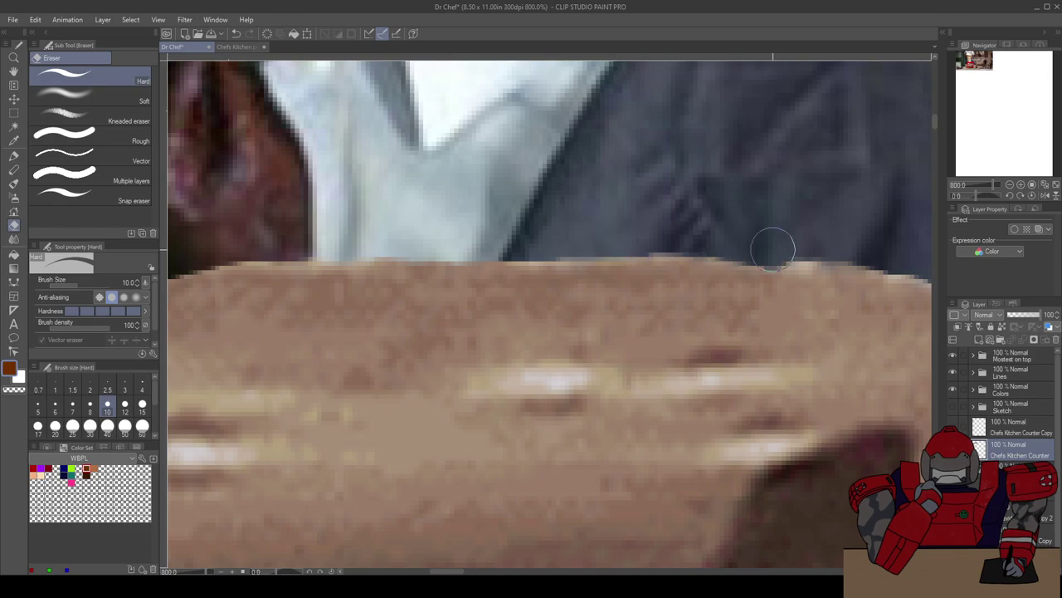
# Step: Compare the composite with the counter layers and the photo's dark leftover background shown and hidden, finishing with the trimmed counter in front of the chef
pyautogui.scroll(-8, 657, 304)
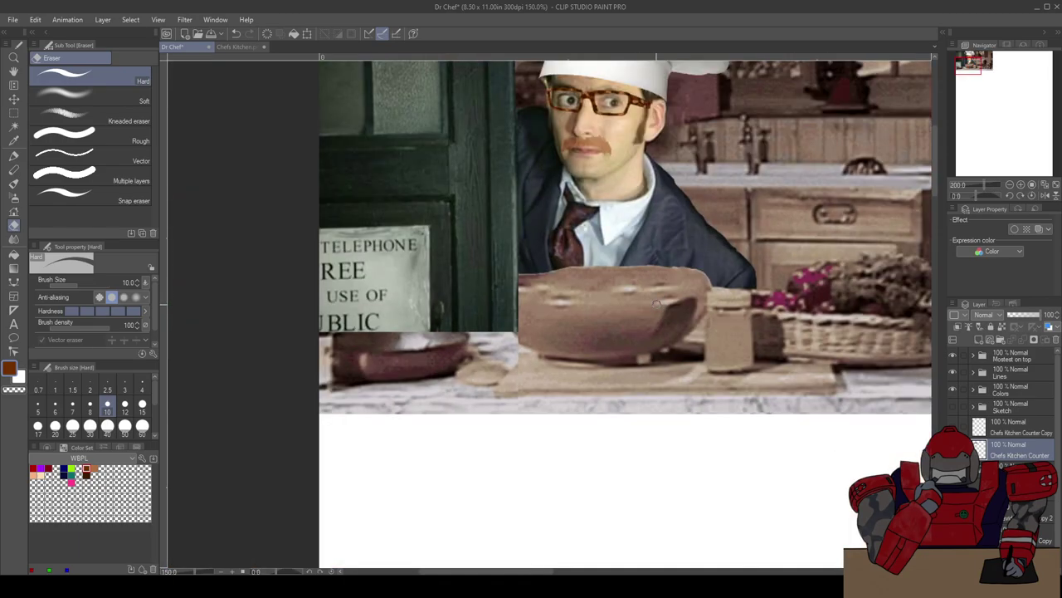
pyautogui.moveTo(627, 262); pyautogui.dragTo(585, 419)
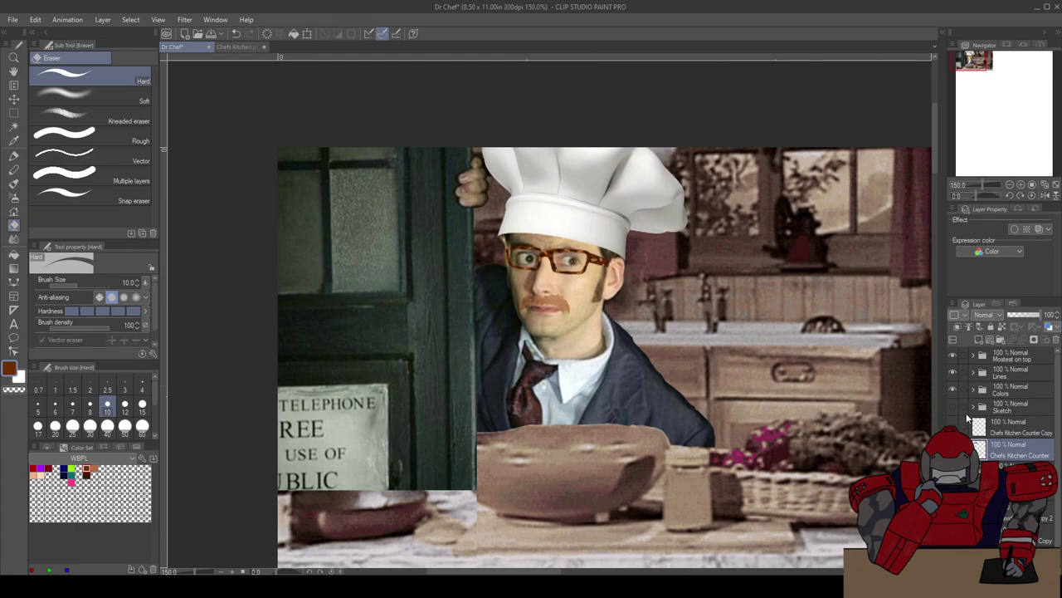
pyautogui.click(952, 426)
pyautogui.click(953, 427)
pyautogui.scroll(-1, 1056, 505)
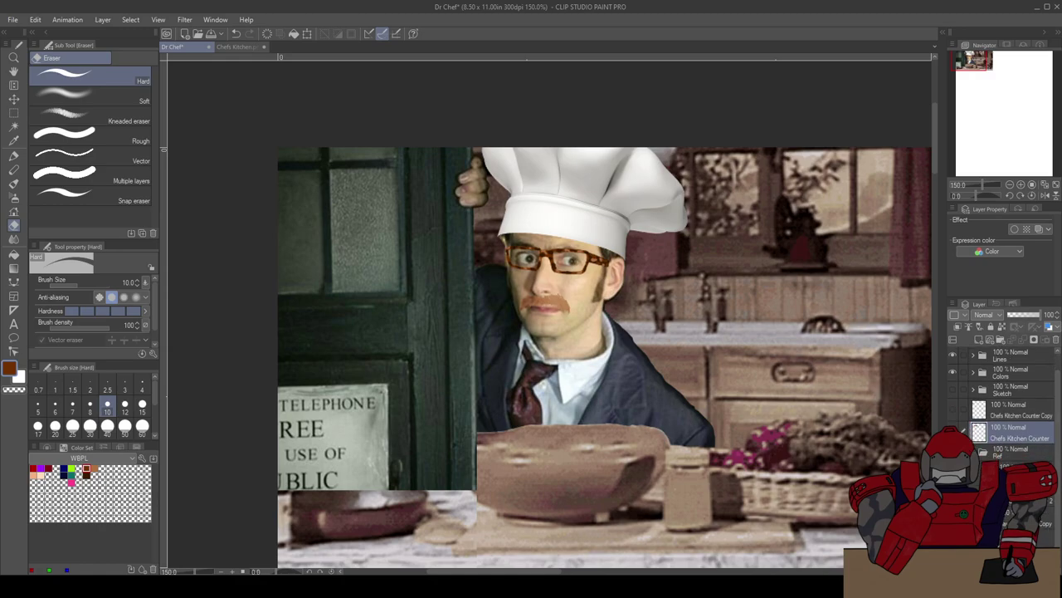
pyautogui.hotkey('ctrl', 'z')
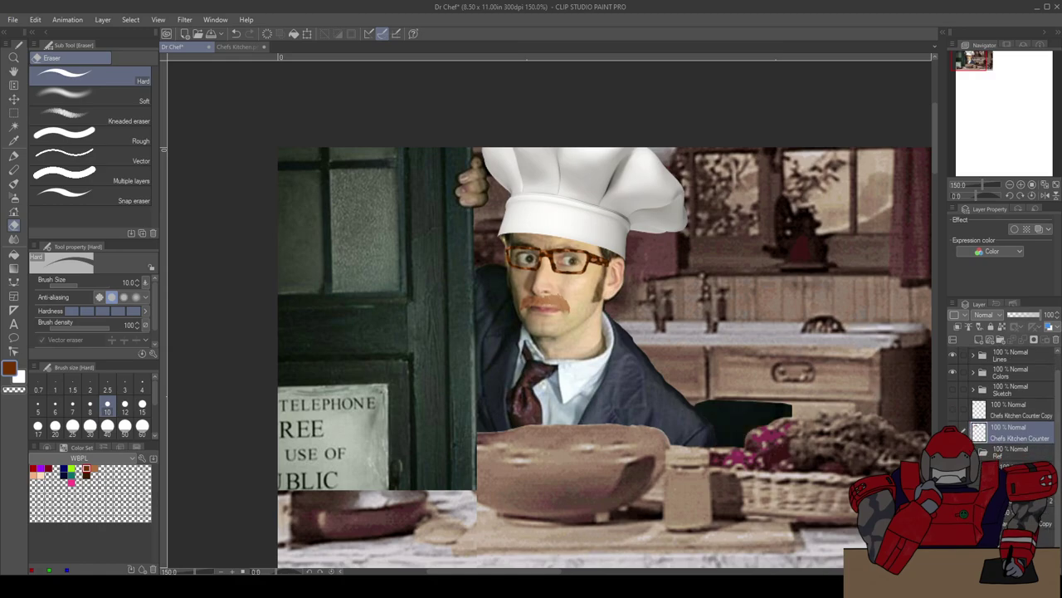
pyautogui.hotkey('ctrl', 'y')
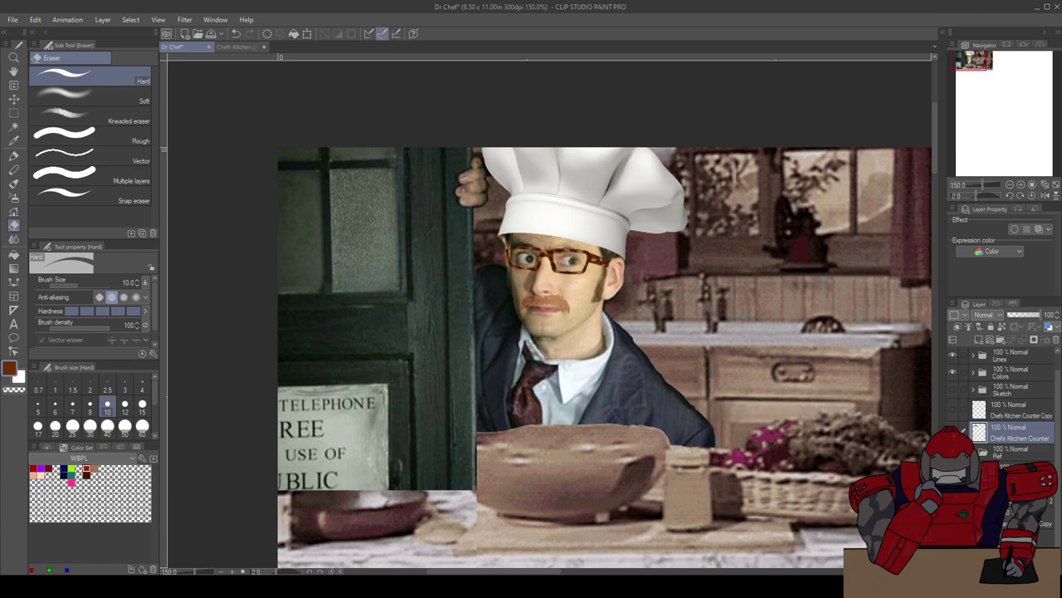
pyautogui.click(953, 432)
pyautogui.hotkey('ctrl', 'z')
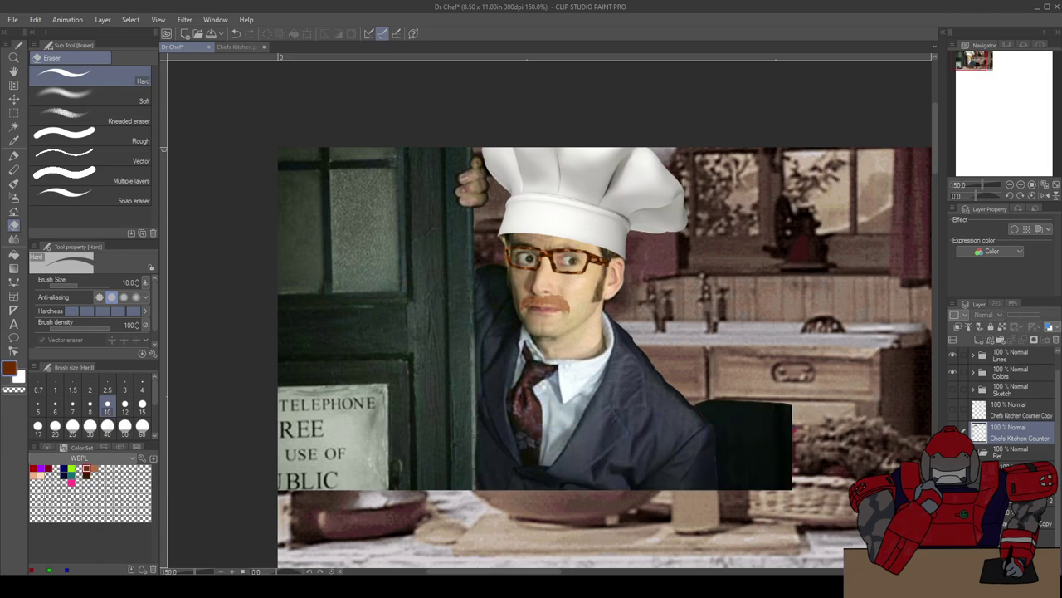
pyautogui.hotkey('ctrl', 'y')
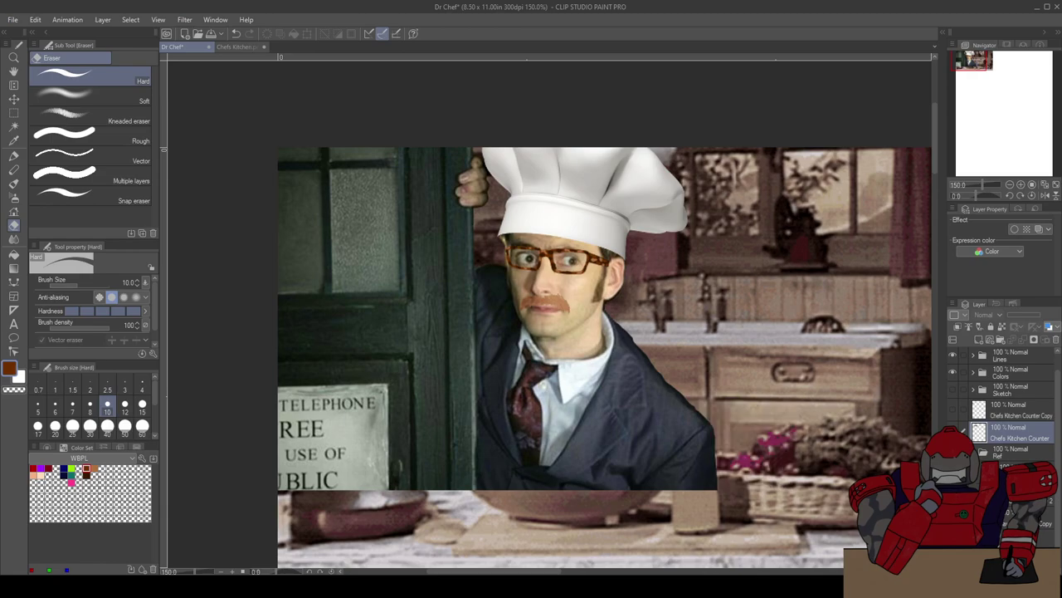
pyautogui.click(953, 431)
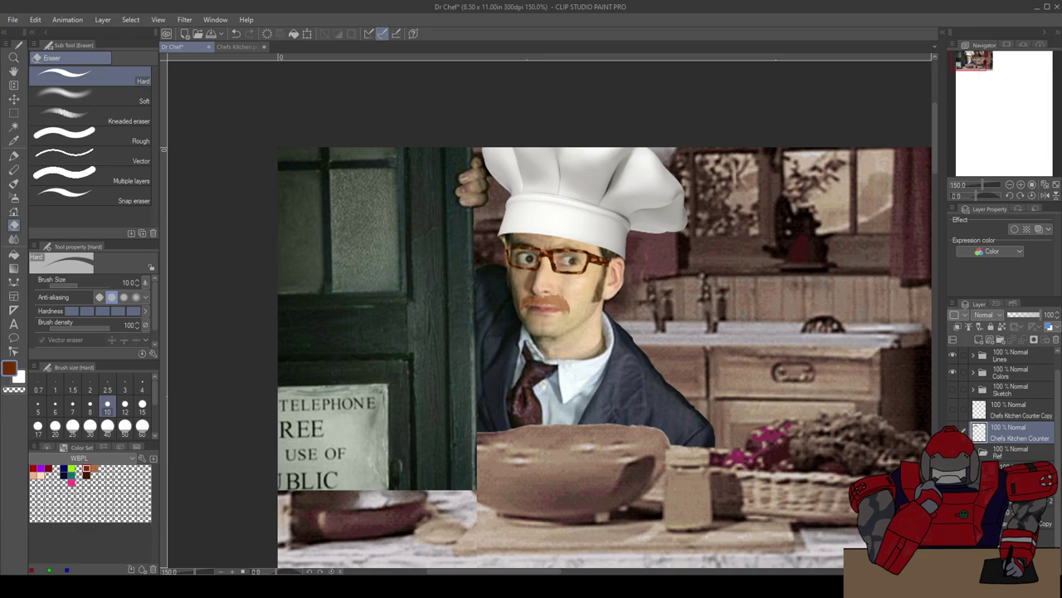
# Step: Examine the trimmed bowl rim and the jacket's outline up close and in the whole composite
pyautogui.scroll(4, 667, 368)
pyautogui.moveTo(544, 355); pyautogui.dragTo(555, 200)
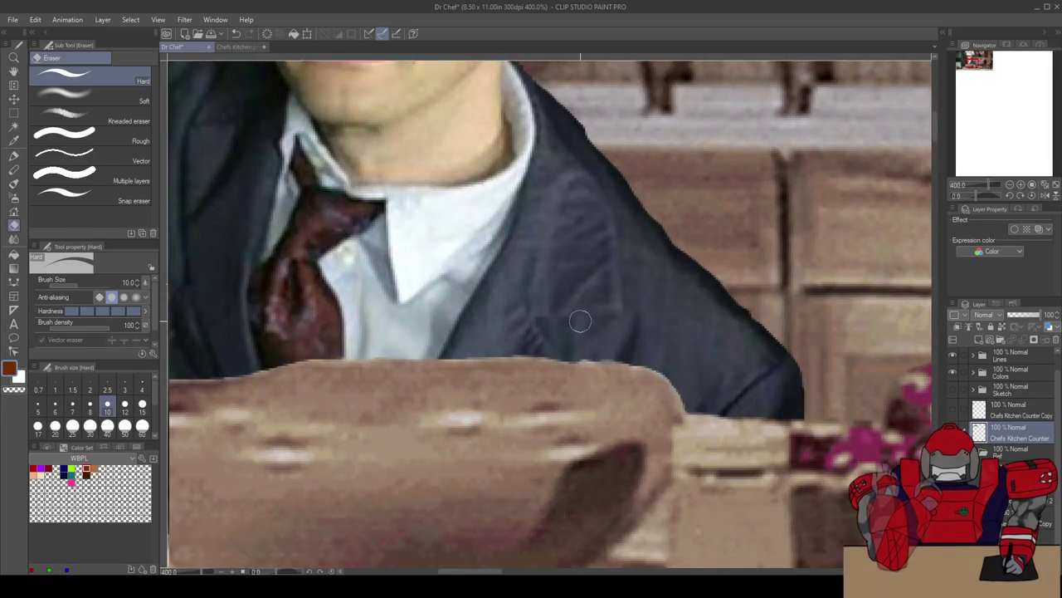
pyautogui.scroll(2, 580, 320)
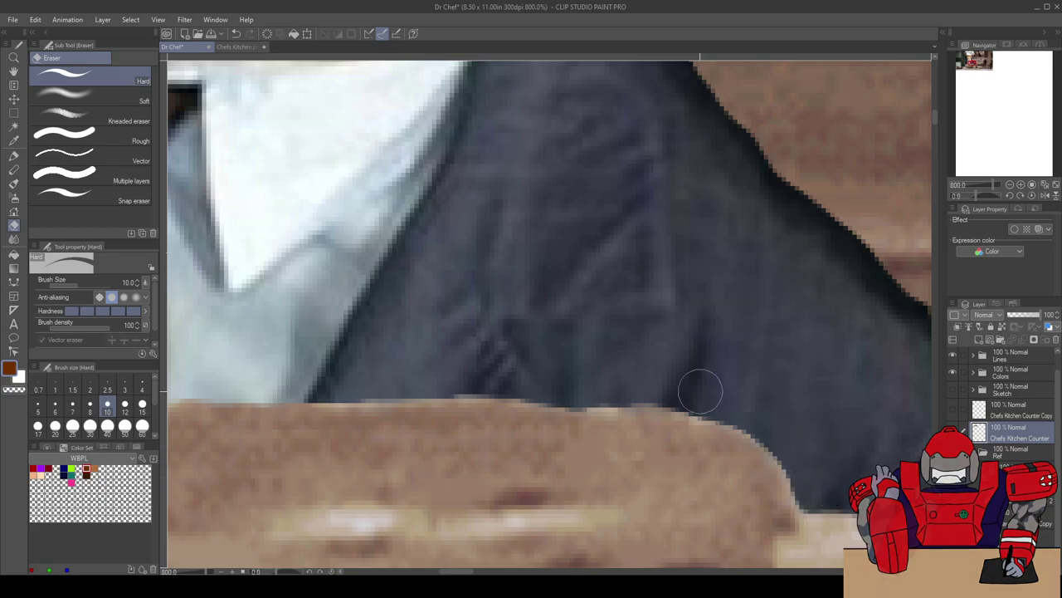
pyautogui.scroll(-6, 706, 392)
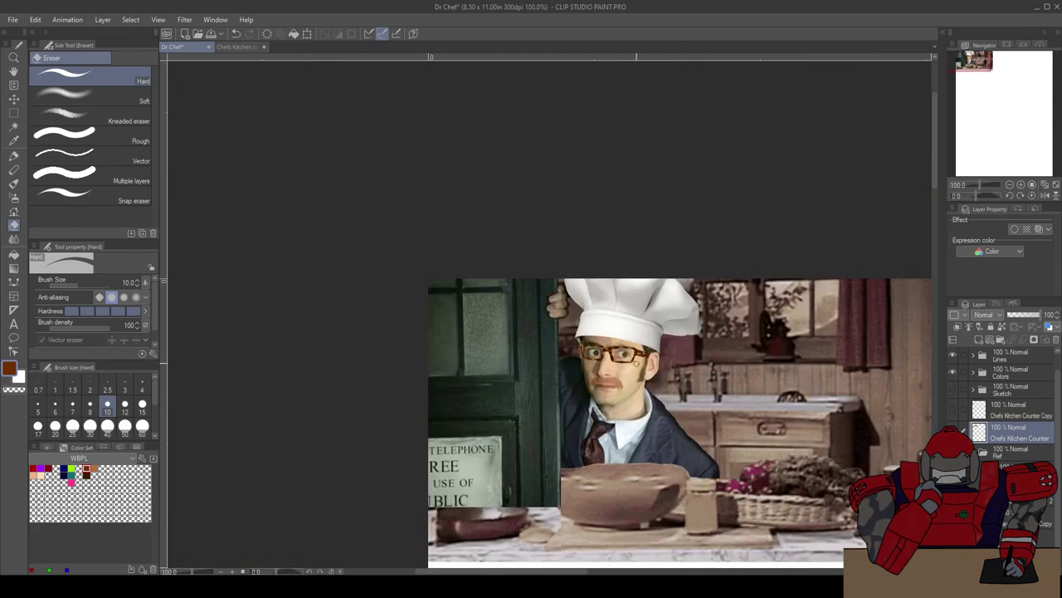
pyautogui.moveTo(639, 442); pyautogui.dragTo(580, 362)
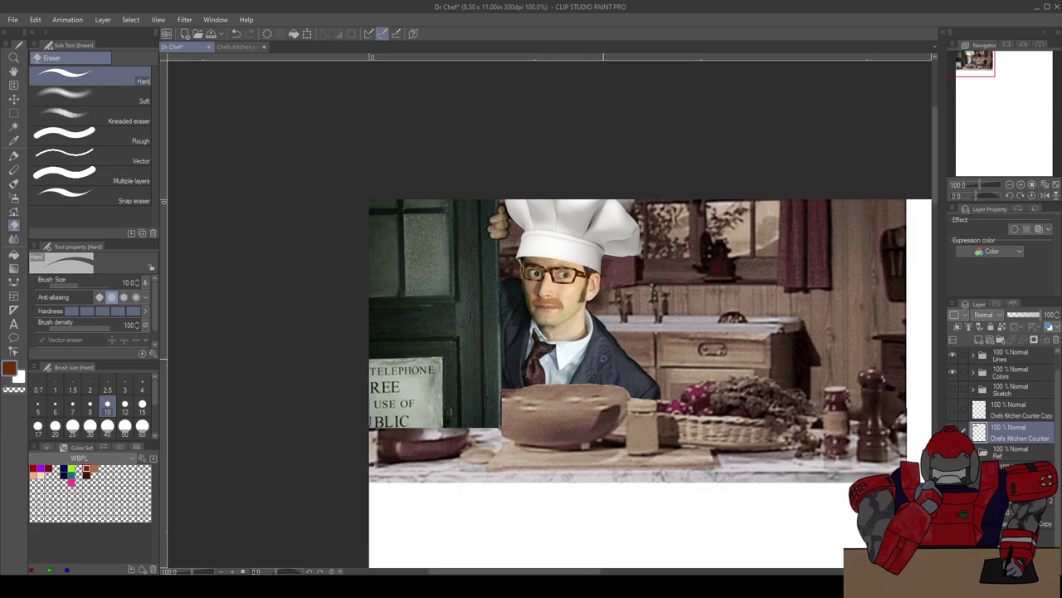
pyautogui.scroll(4, 604, 359)
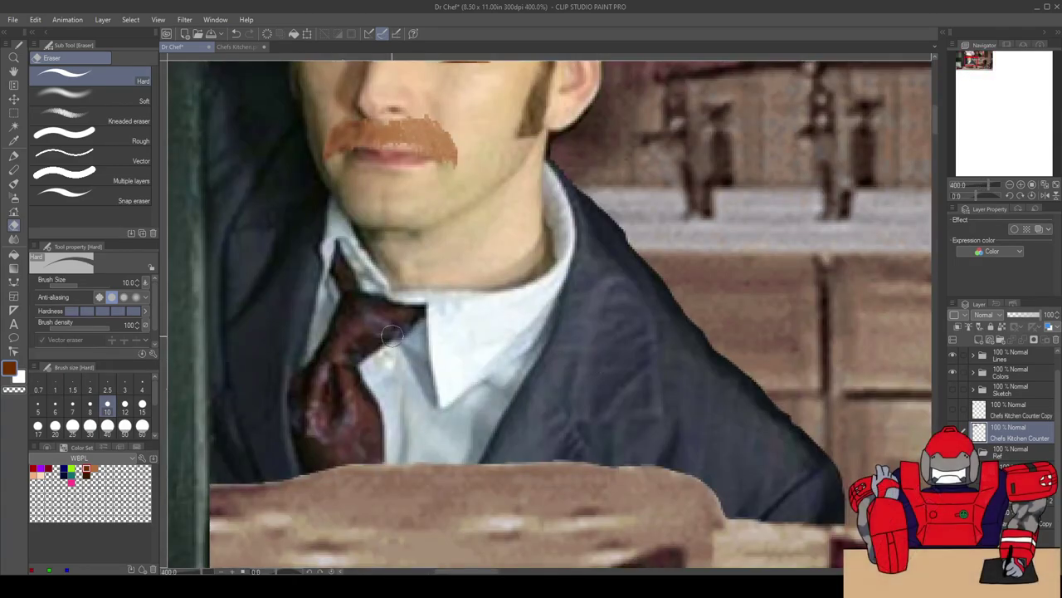
# Step: Pick the Finger tip blending tool and toggle the lower image layers to identify which one holds the chef photo
pyautogui.click(15, 240)
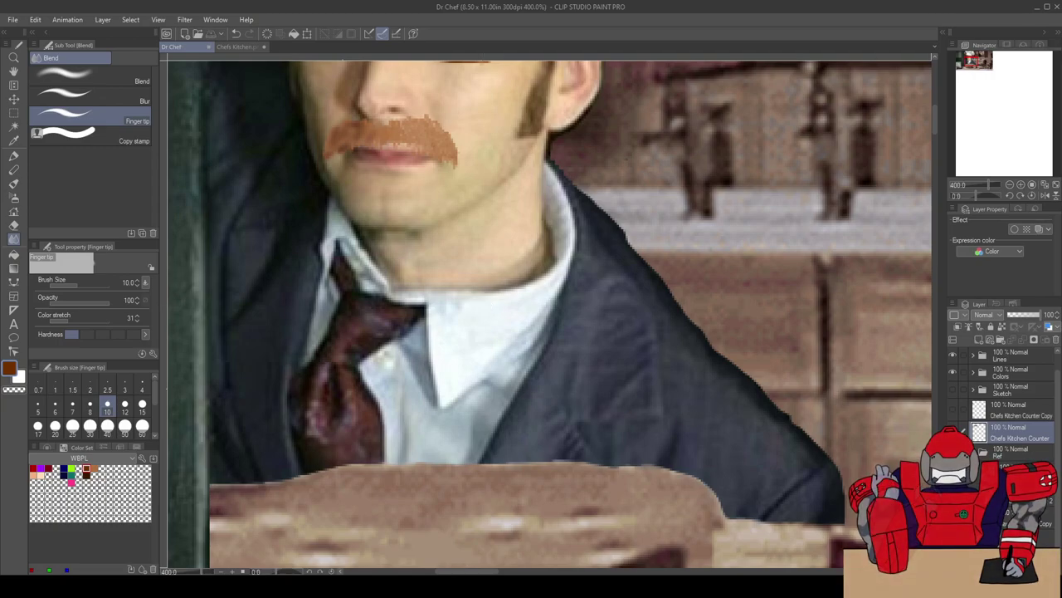
pyautogui.click(953, 535)
pyautogui.click(953, 535)
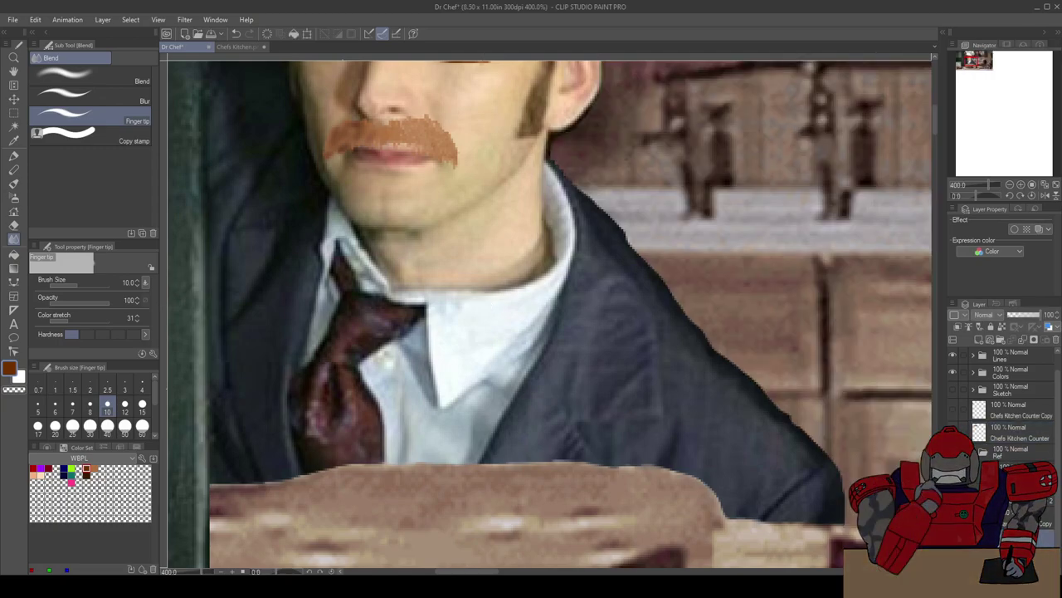
pyautogui.click(952, 515)
pyautogui.click(953, 515)
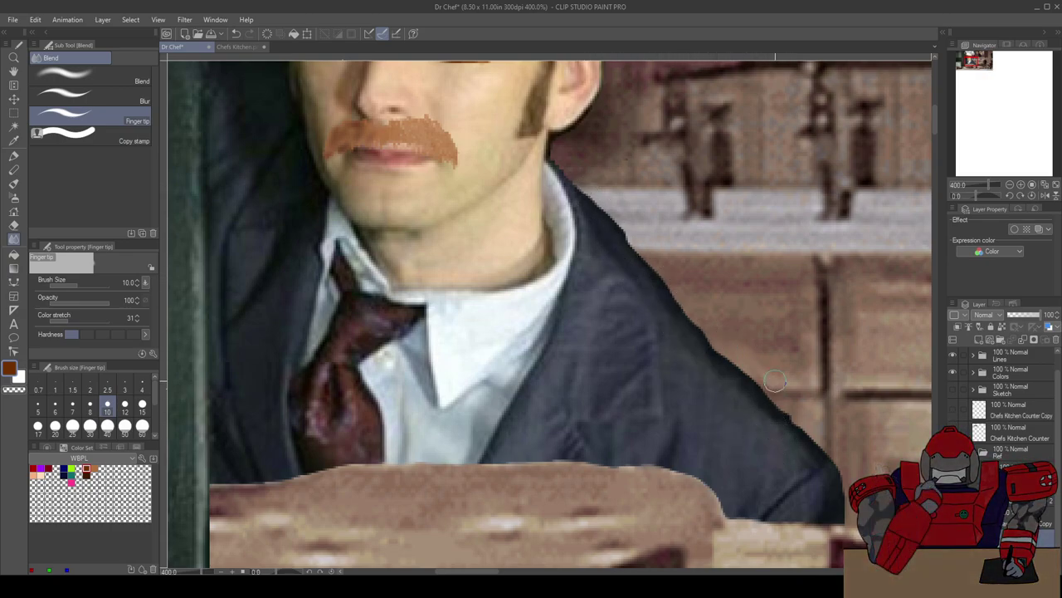
pyautogui.scroll(-4, 804, 431)
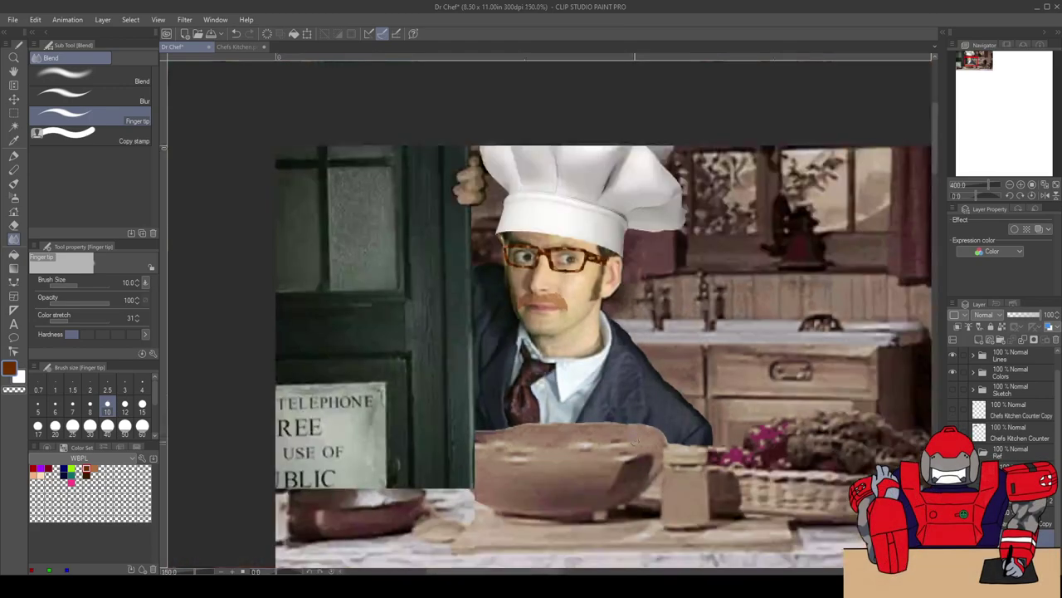
pyautogui.scroll(4, 718, 391)
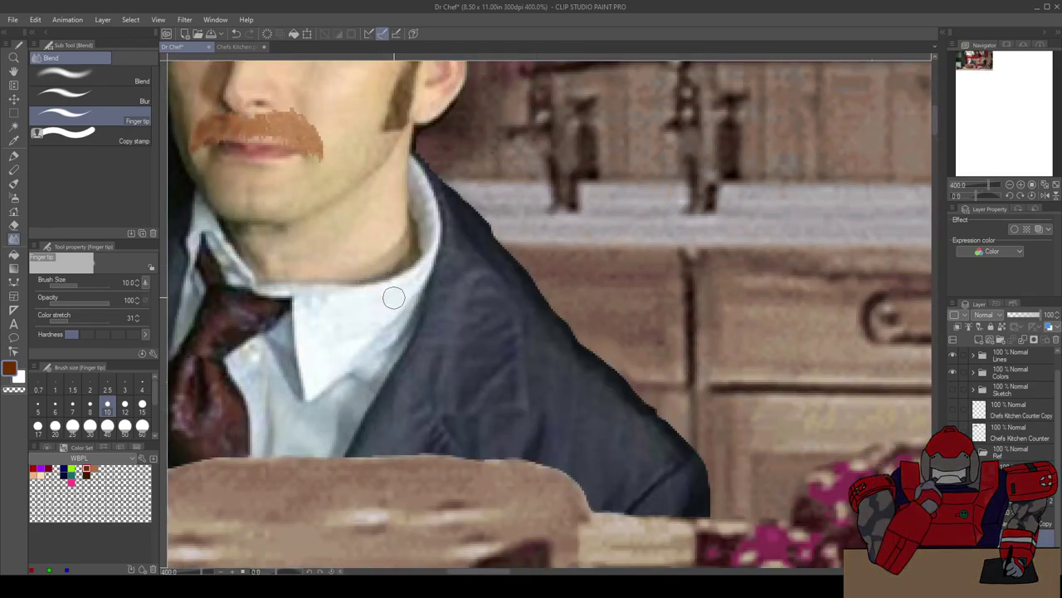
pyautogui.click(83, 77)
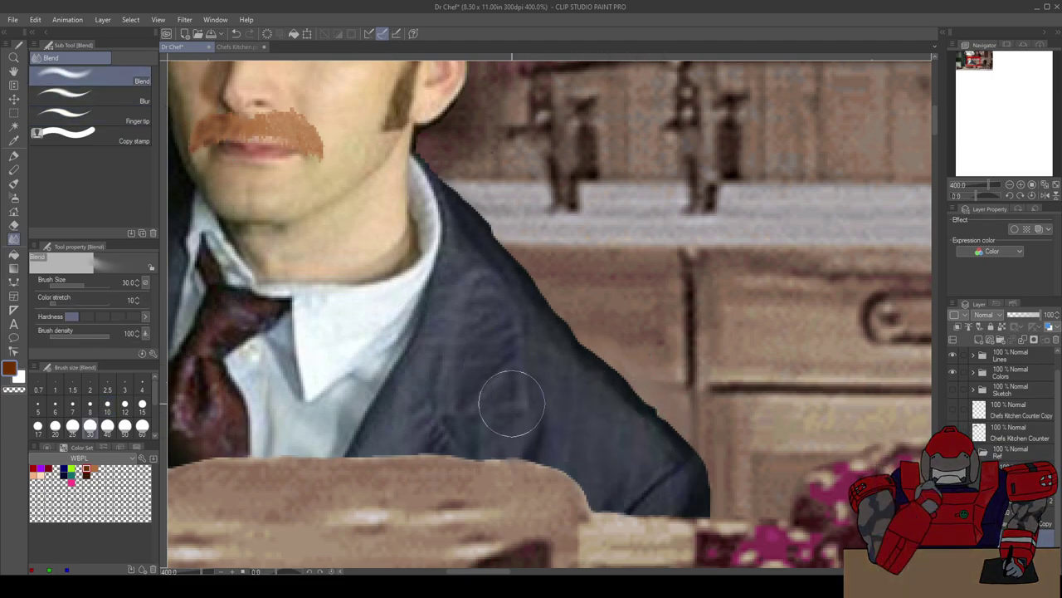
pyautogui.press('p')
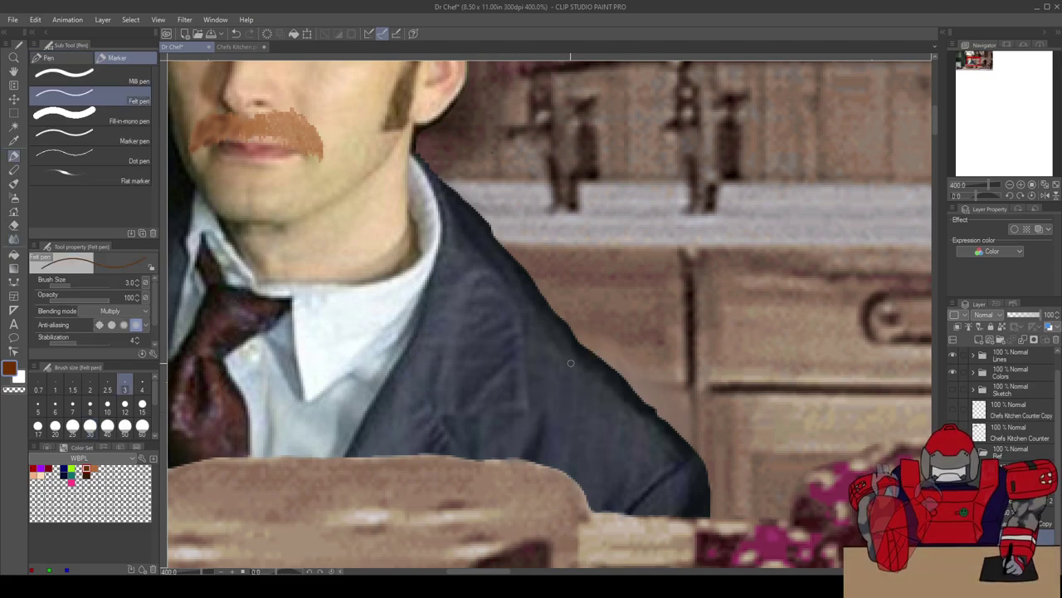
pyautogui.press('p')
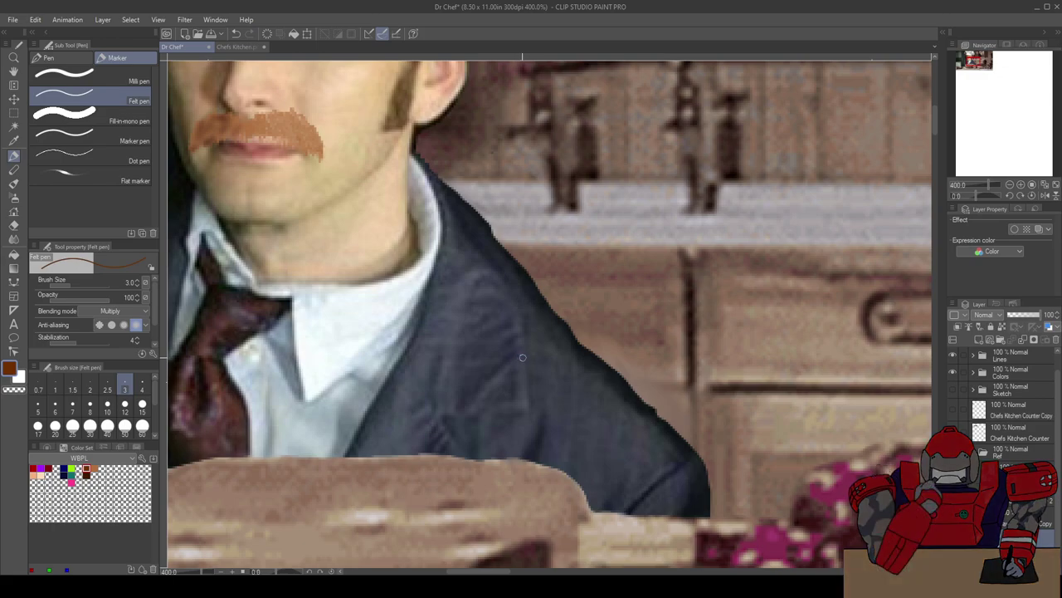
pyautogui.scroll(-2, 525, 359)
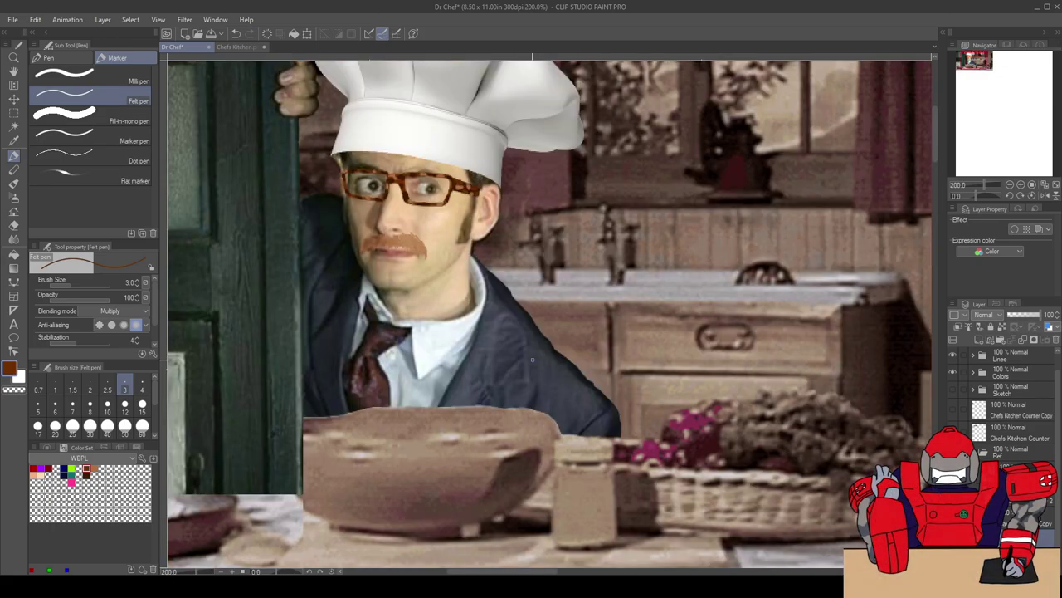
pyautogui.moveTo(514, 344); pyautogui.dragTo(543, 371)
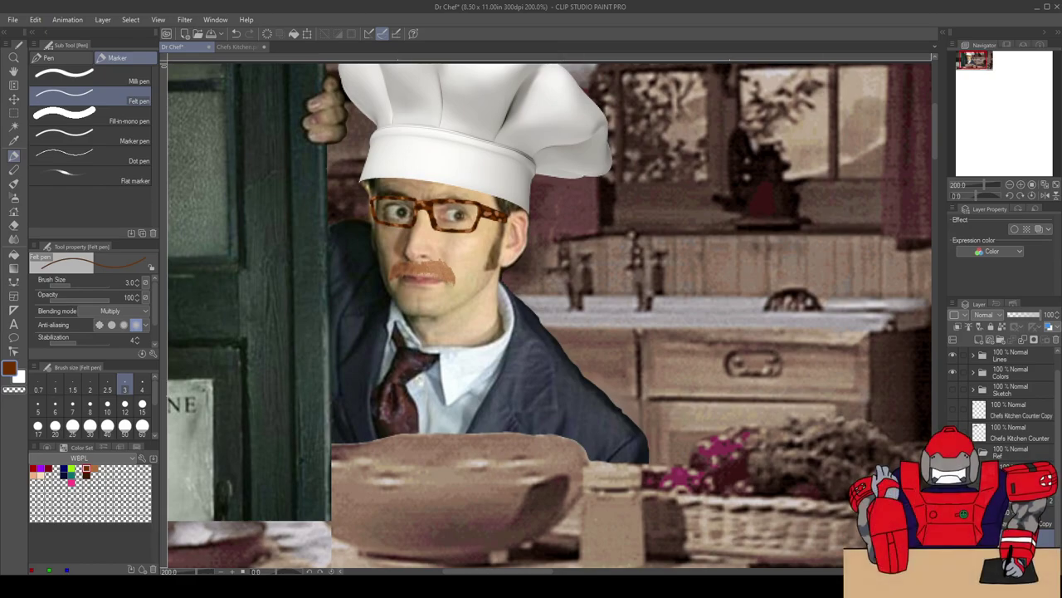
# Step: Identify and activate the chef photo's layer, and choose the Finger tip blending tool at size 10
pyautogui.click(952, 538)
pyautogui.click(953, 537)
pyautogui.click(953, 515)
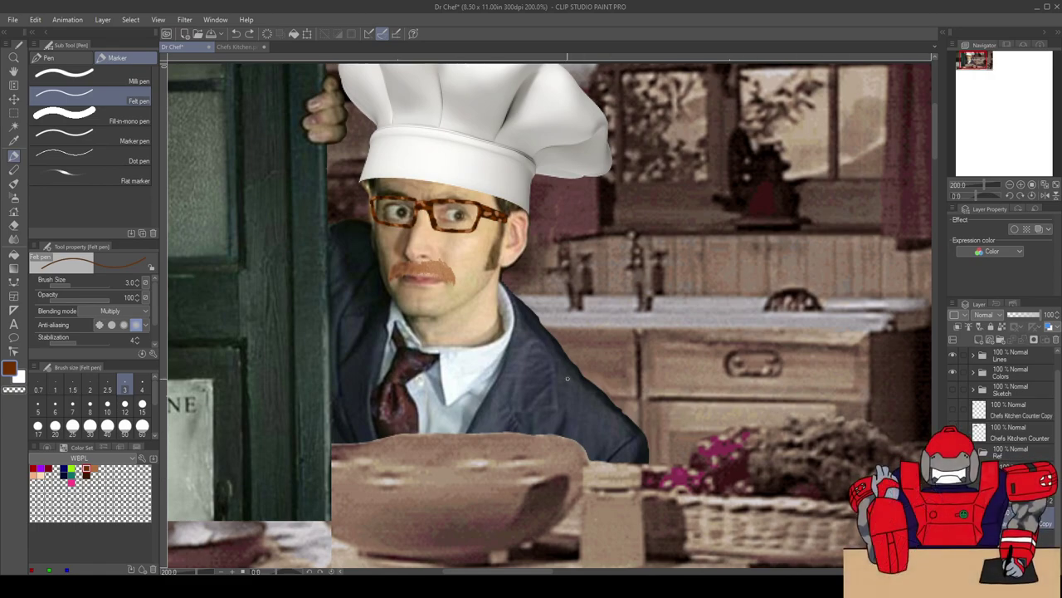
pyautogui.click(13, 239)
pyautogui.click(112, 99)
pyautogui.click(109, 123)
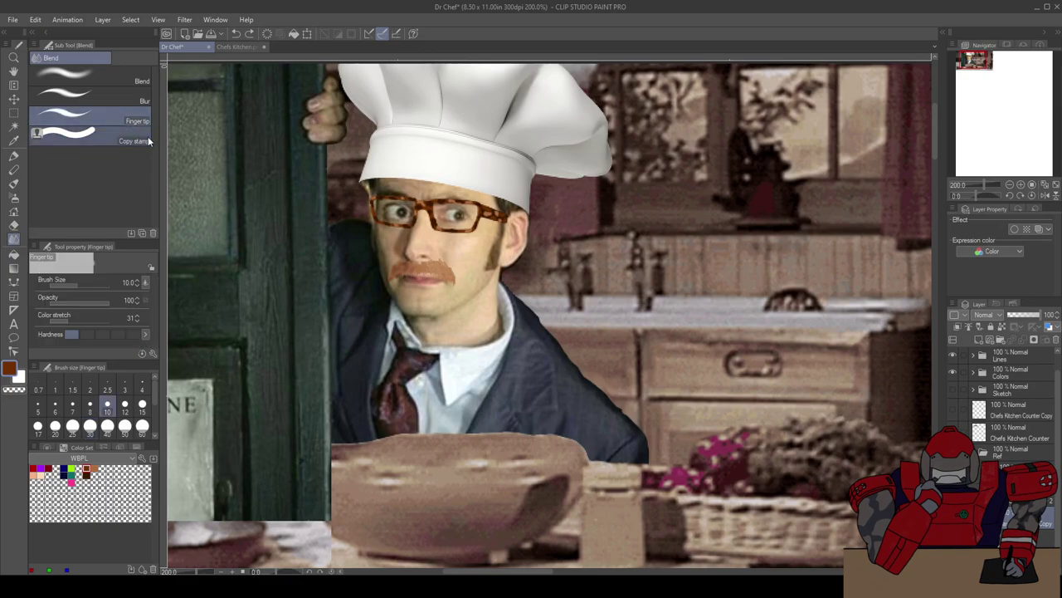
# Step: Compare the jacket's shoulder and sleeve edge with the chef photo layer hidden and shown
pyautogui.scroll(2, 513, 341)
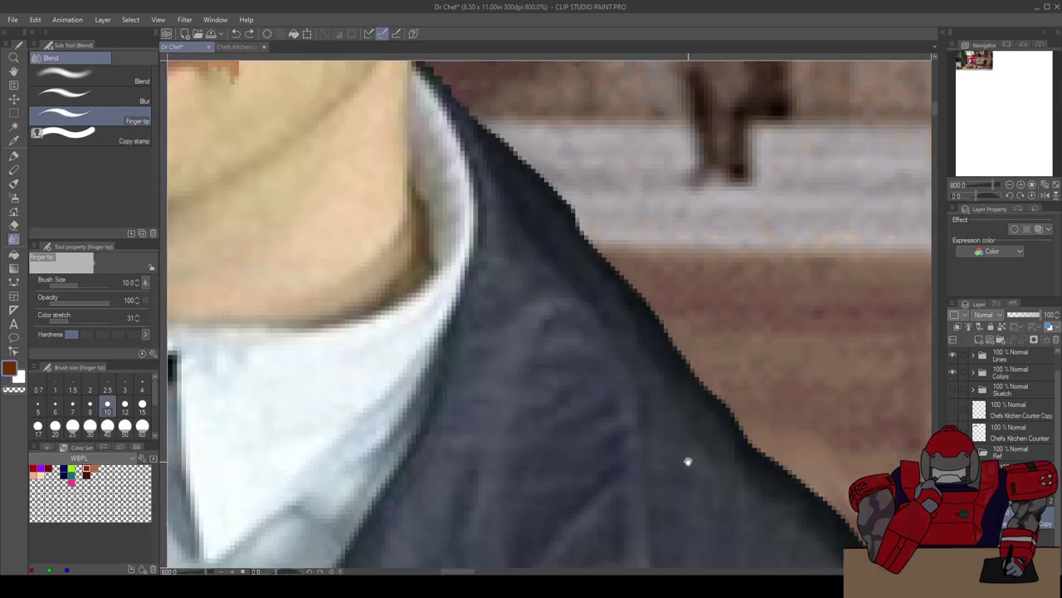
pyautogui.scroll(2, 669, 363)
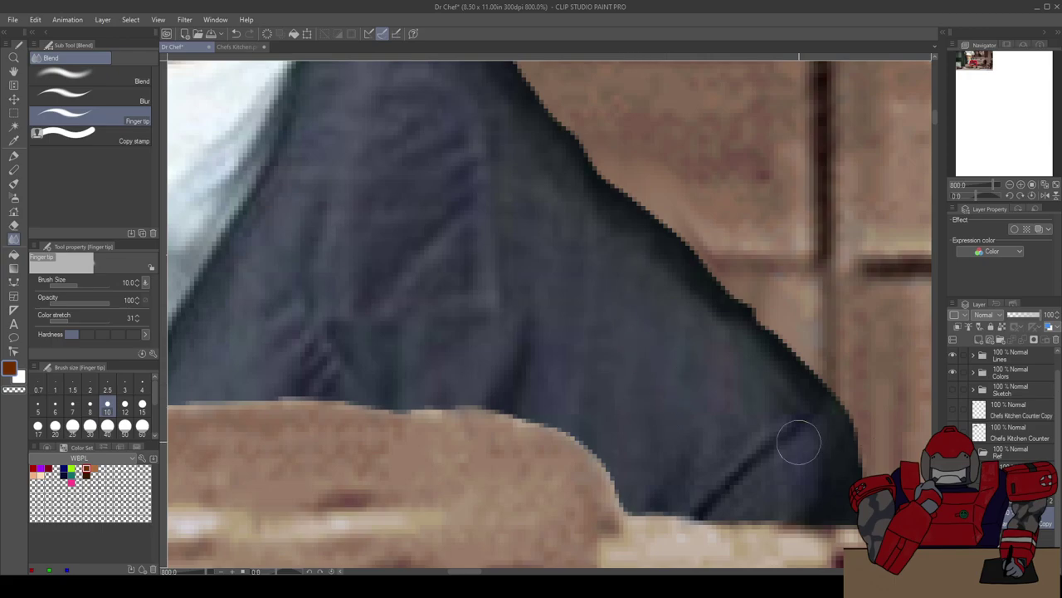
pyautogui.click(952, 517)
pyautogui.click(953, 517)
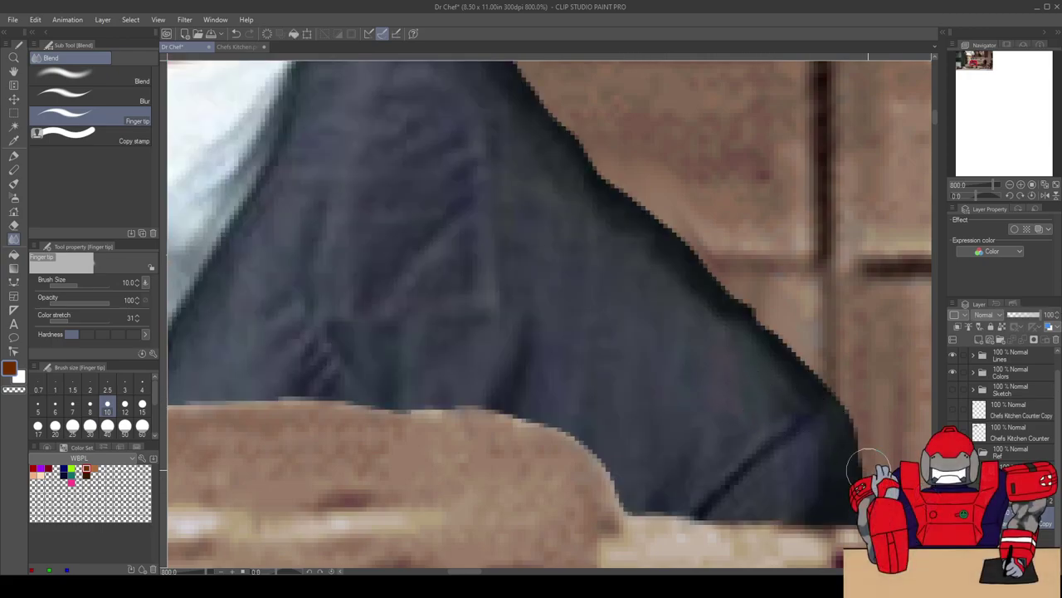
pyautogui.click(952, 517)
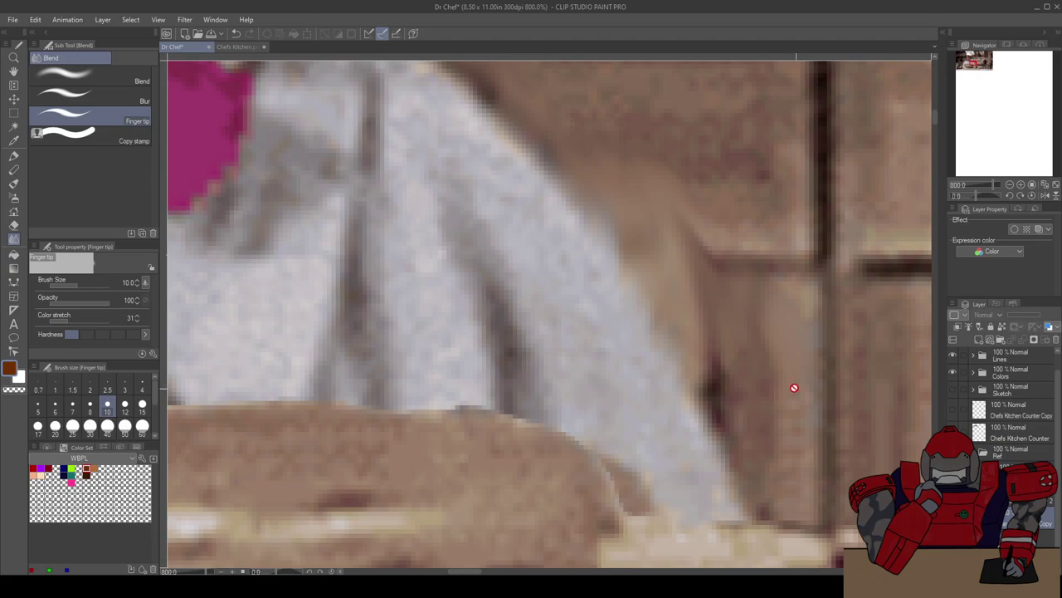
pyautogui.click(953, 517)
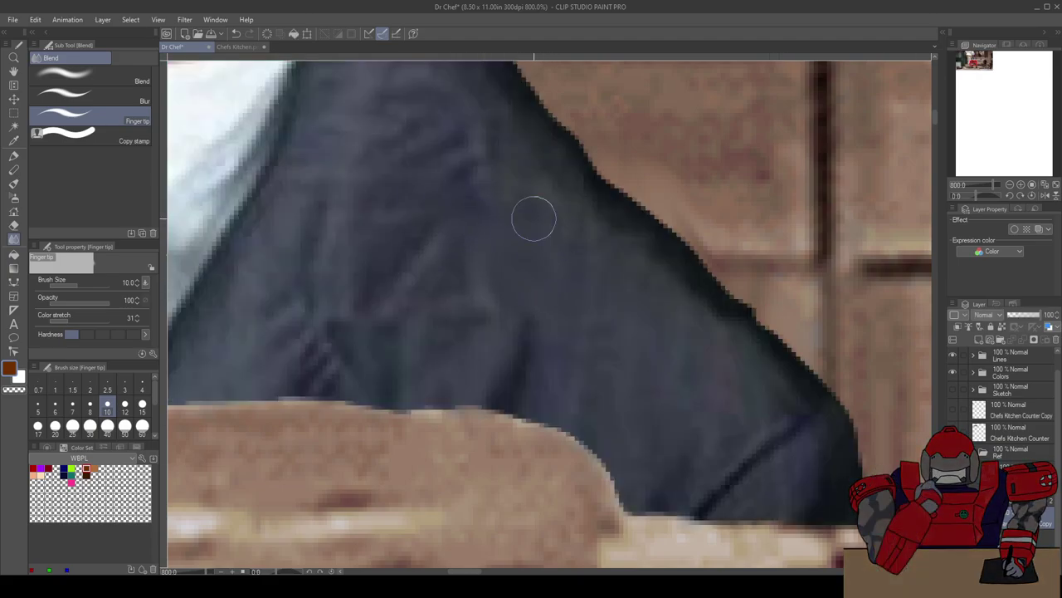
# Step: Set the size 30 Blend brush to maximum hardness while checking the jacket's shoulder edge
pyautogui.scroll(-4, 612, 284)
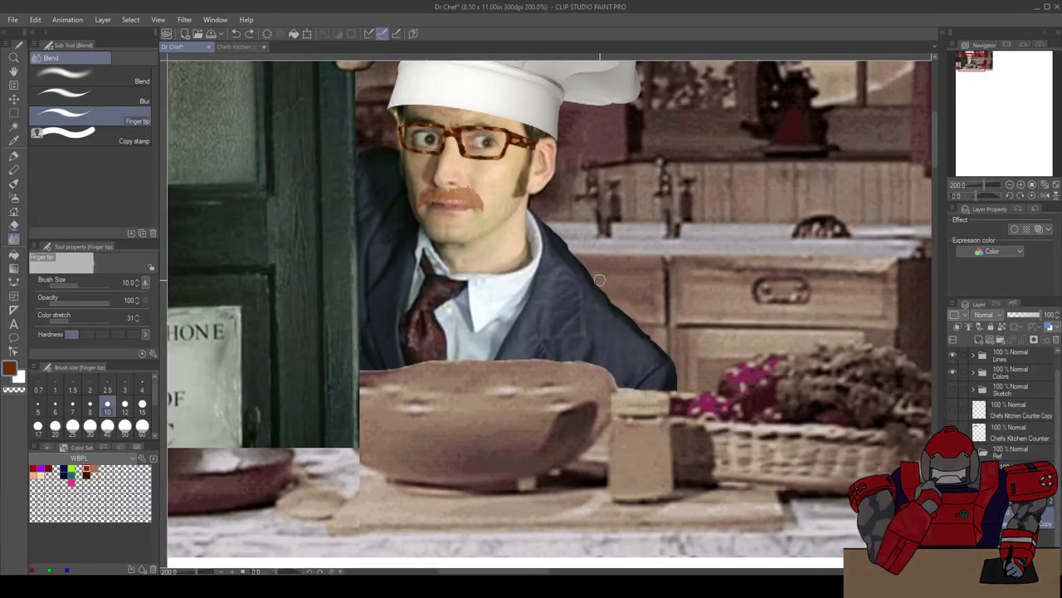
pyautogui.scroll(2, 601, 282)
pyautogui.click(71, 75)
pyautogui.scroll(2, 514, 265)
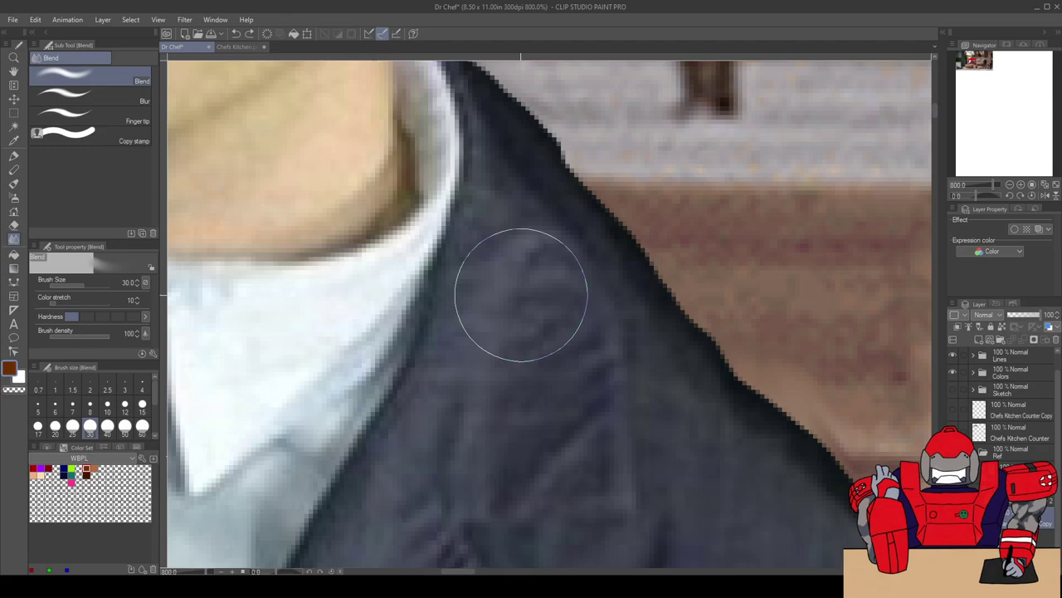
pyautogui.moveTo(723, 368)
pyautogui.mouseDown()
pyautogui.moveTo(669, 344)
pyautogui.moveTo(610, 258)
pyautogui.moveTo(613, 301)
pyautogui.mouseUp()
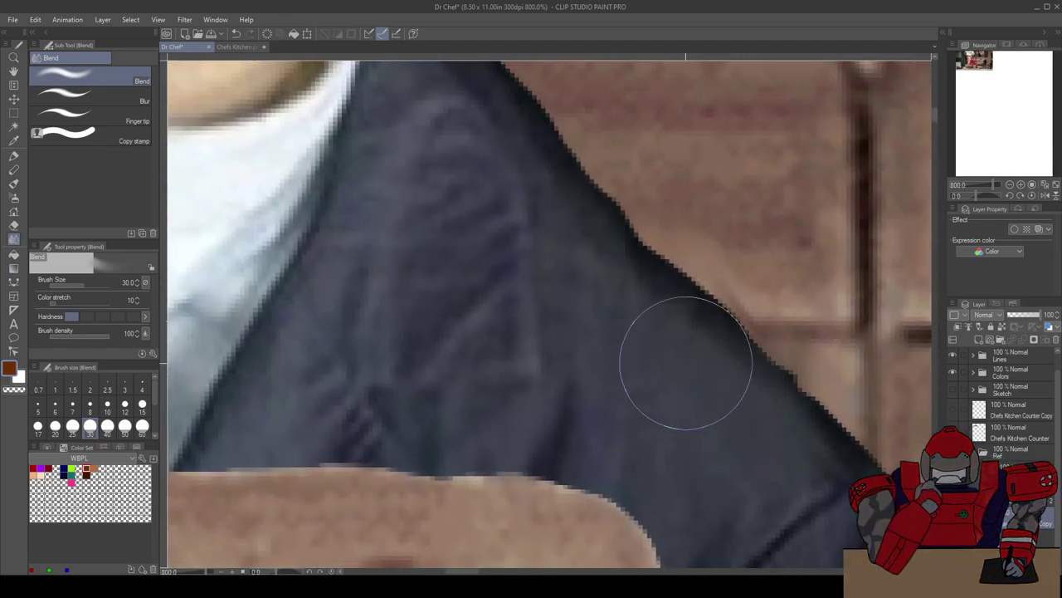
pyautogui.scroll(-2, 599, 320)
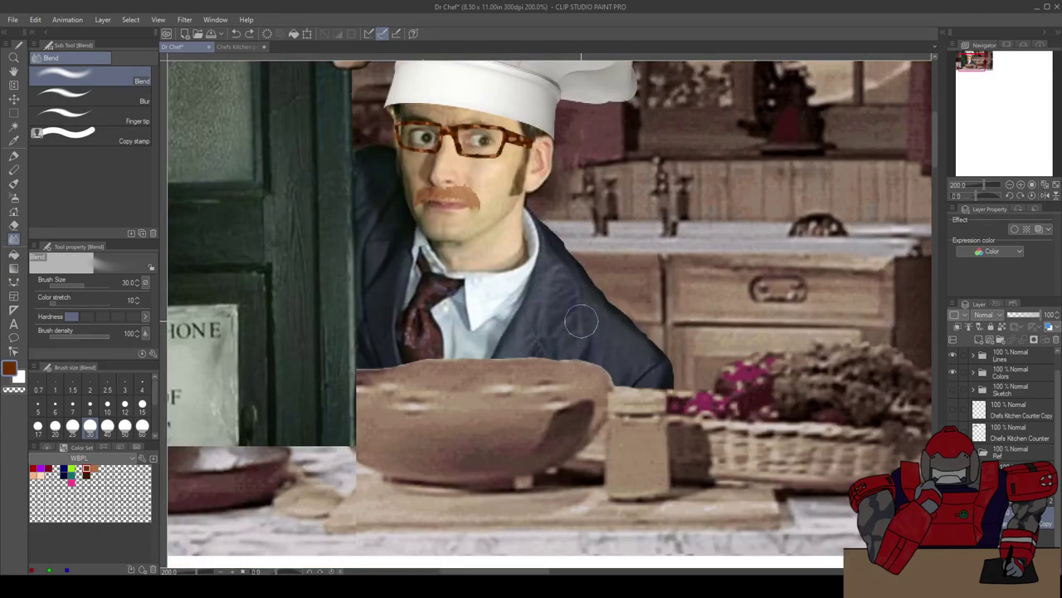
pyautogui.click(125, 317)
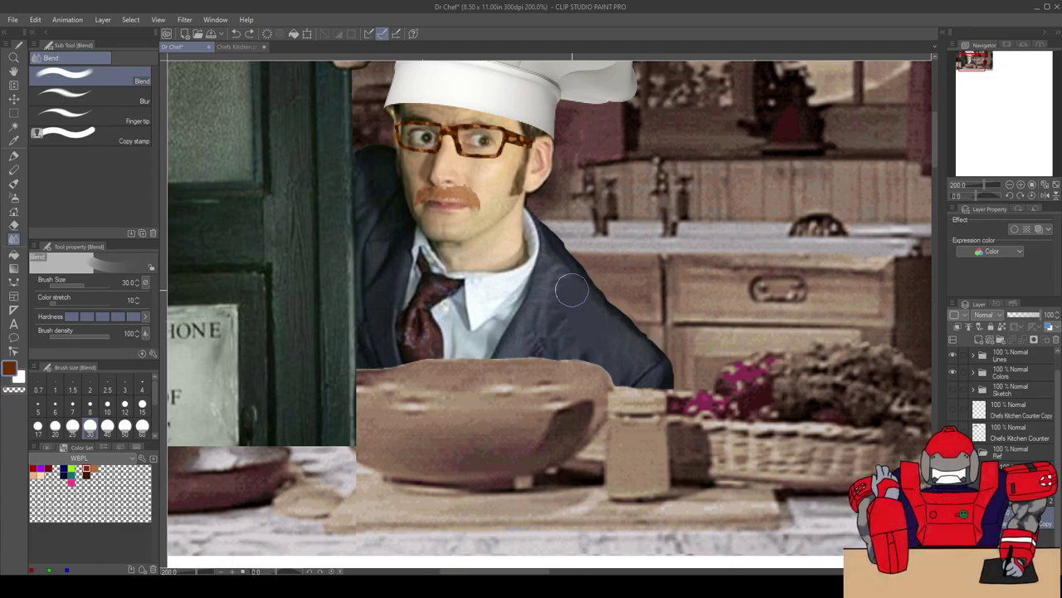
# Step: Smudge the dark outer edge of the jacket's sleeve with the Finger tip tool at size 15
pyautogui.click(93, 119)
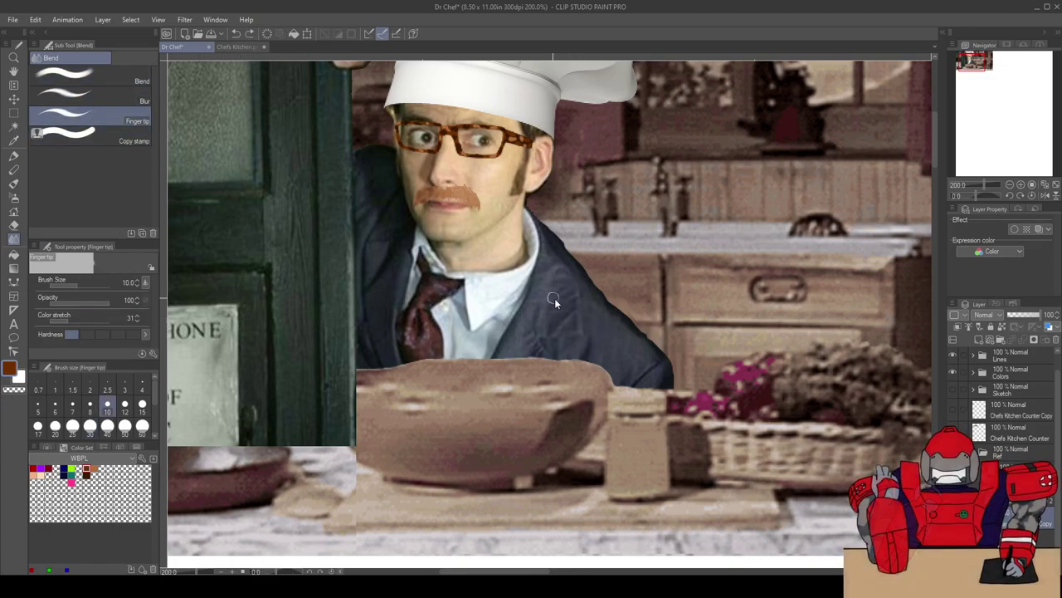
pyautogui.scroll(4, 554, 297)
pyautogui.click(141, 404)
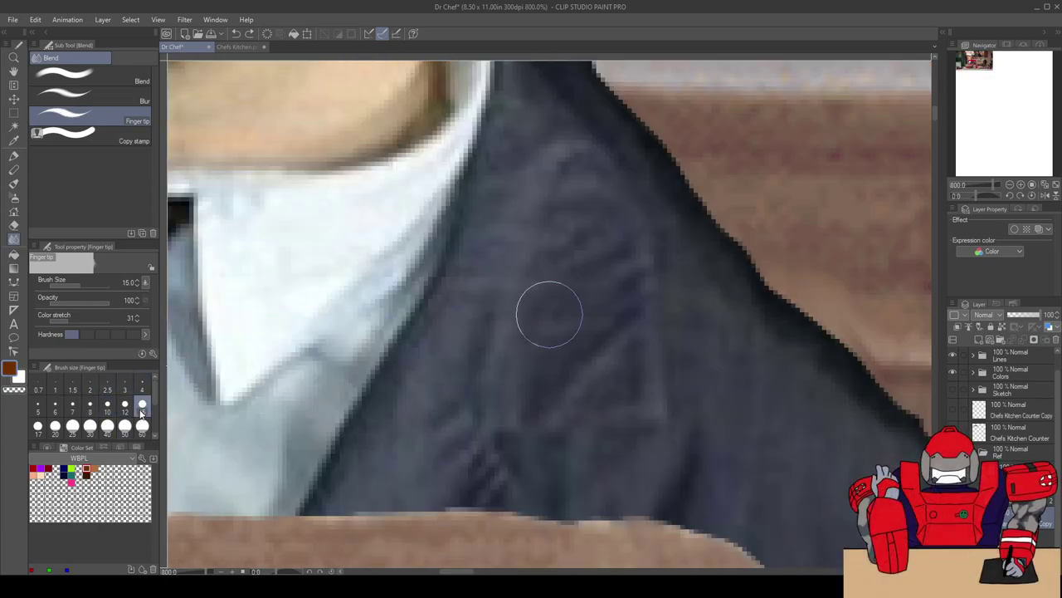
pyautogui.moveTo(704, 351); pyautogui.dragTo(464, 244)
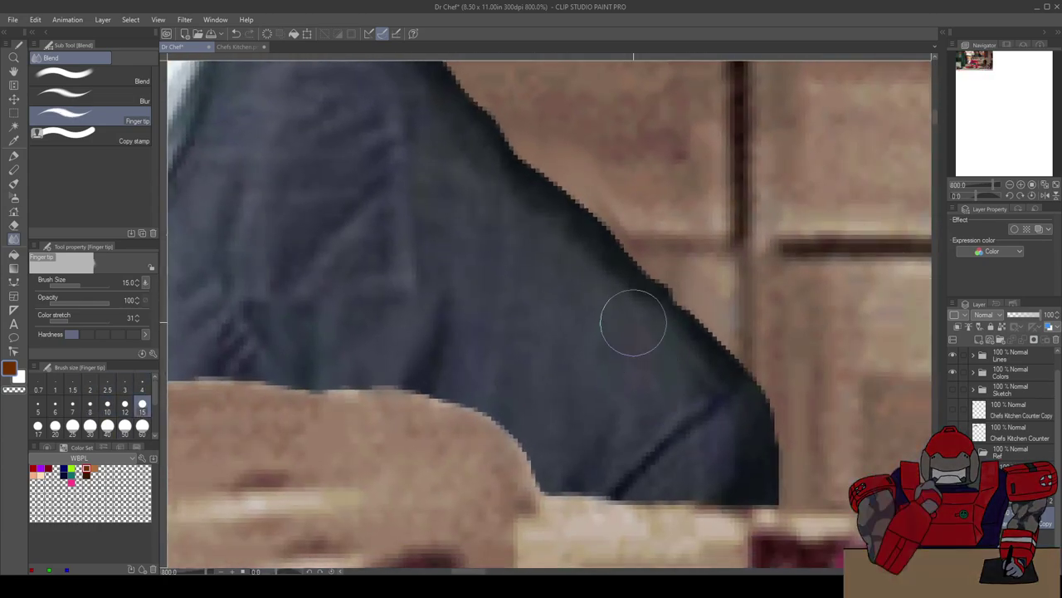
pyautogui.moveTo(508, 178)
pyautogui.mouseDown()
pyautogui.moveTo(550, 337)
pyautogui.moveTo(552, 243)
pyautogui.moveTo(588, 331)
pyautogui.moveTo(590, 270)
pyautogui.moveTo(612, 355)
pyautogui.moveTo(583, 245)
pyautogui.moveTo(622, 346)
pyautogui.moveTo(610, 289)
pyautogui.moveTo(634, 316)
pyautogui.mouseUp()
pyautogui.moveTo(512, 167); pyautogui.dragTo(645, 351)
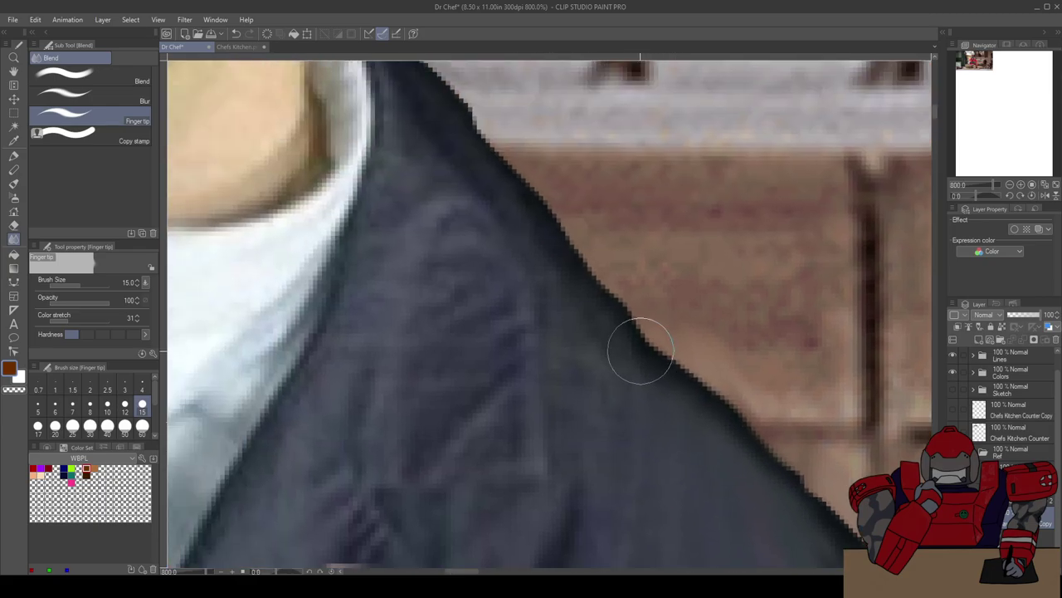
# Step: Smooth the dark fringe along the jacket's upper shoulder toward the shirt collar with size 15 Finger tip strokes
pyautogui.moveTo(572, 311); pyautogui.dragTo(512, 210)
pyautogui.moveTo(537, 291); pyautogui.dragTo(449, 161)
pyautogui.moveTo(472, 250); pyautogui.dragTo(421, 116)
pyautogui.moveTo(437, 200)
pyautogui.mouseDown()
pyautogui.moveTo(405, 96)
pyautogui.moveTo(483, 218)
pyautogui.moveTo(422, 138)
pyautogui.moveTo(452, 226)
pyautogui.moveTo(411, 151)
pyautogui.moveTo(562, 398)
pyautogui.moveTo(501, 227)
pyautogui.mouseUp()
pyautogui.moveTo(559, 360); pyautogui.dragTo(482, 212)
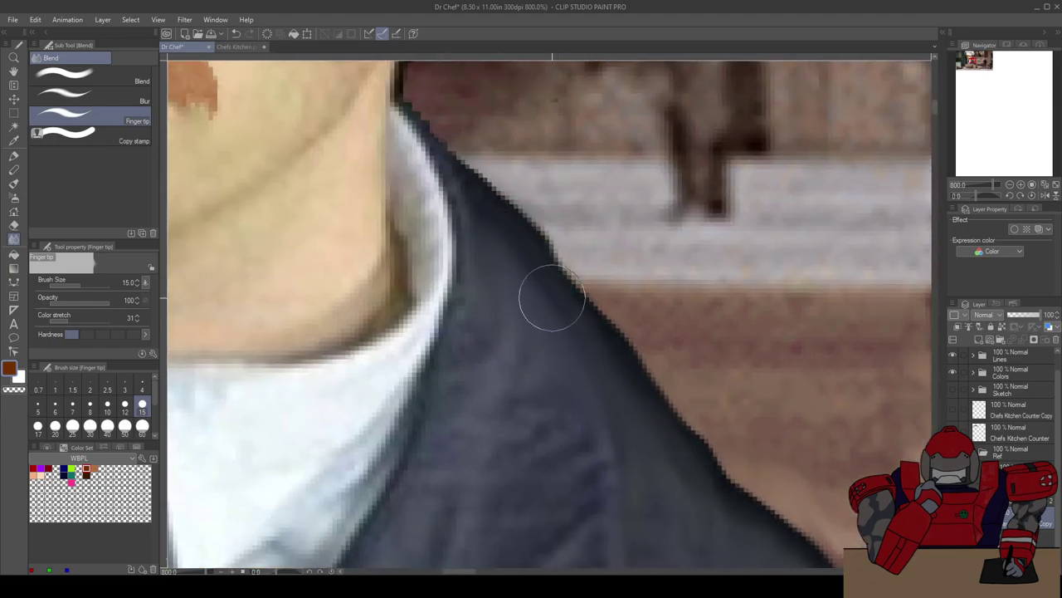
# Step: Check the smoothed jacket edge against the kitchen background with the chef photo layer hidden and shown
pyautogui.scroll(-4, 586, 438)
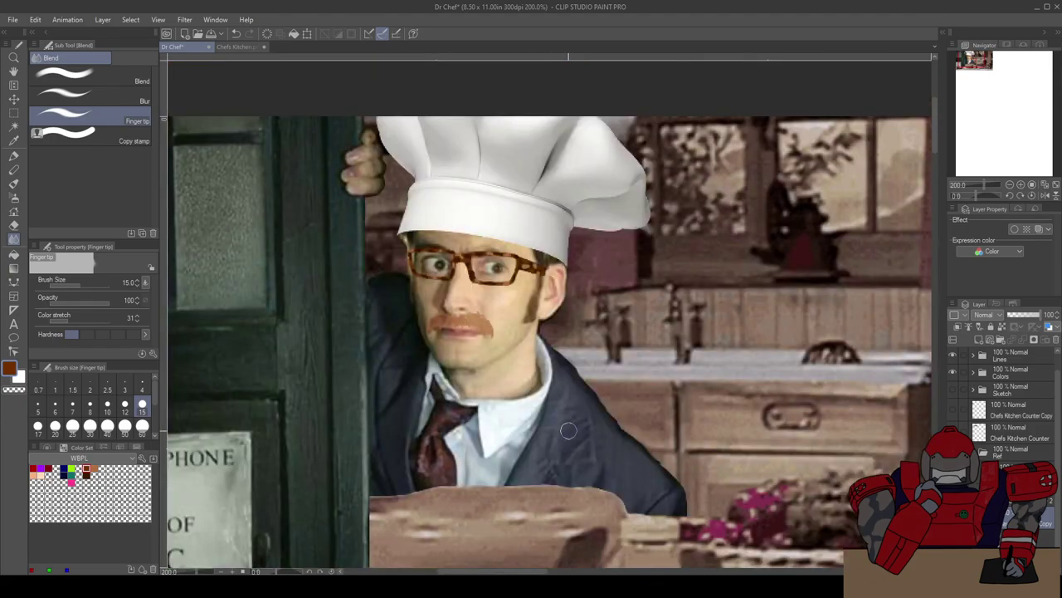
pyautogui.moveTo(571, 433); pyautogui.dragTo(569, 372)
pyautogui.scroll(2, 609, 307)
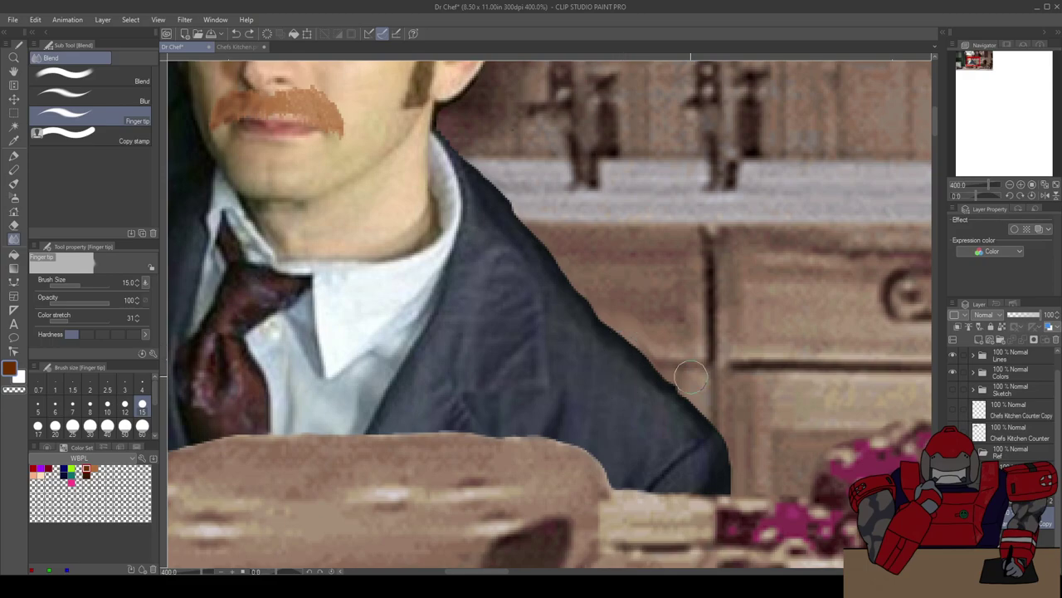
pyautogui.click(953, 517)
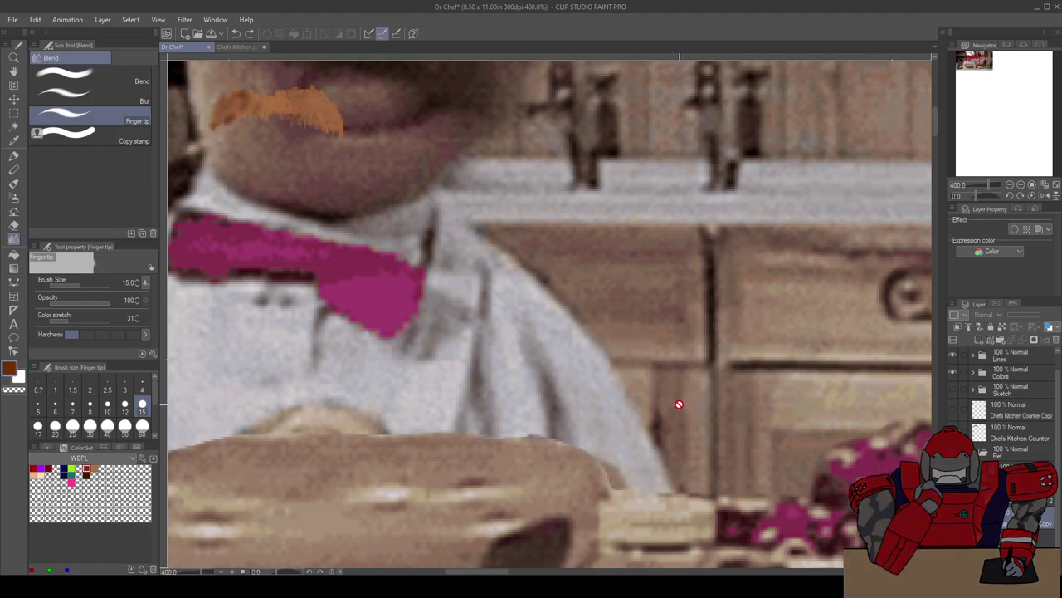
pyautogui.hotkey('ctrl', 'z')
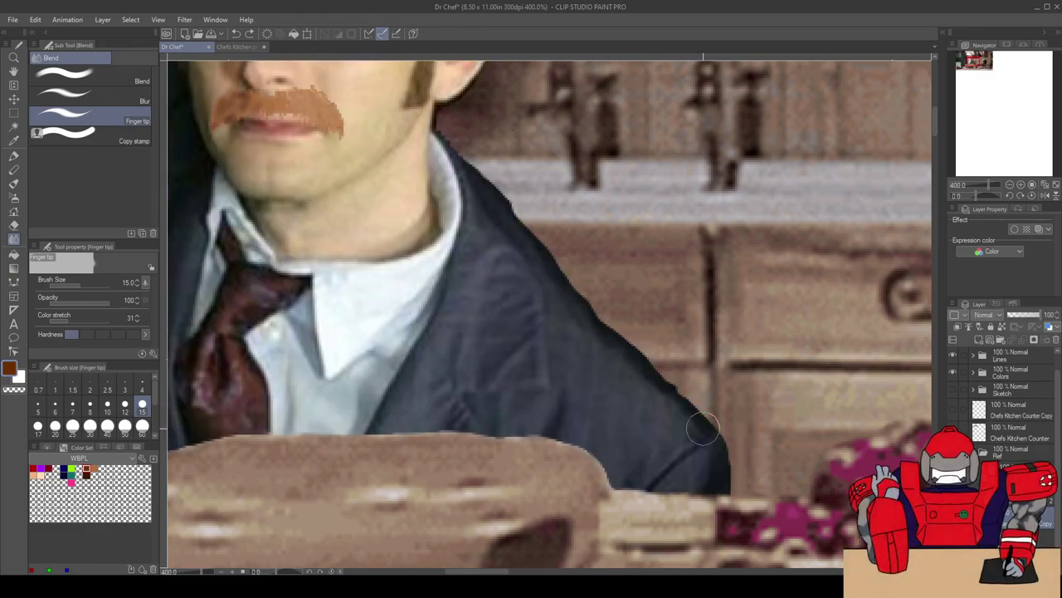
# Step: Show the uncut chef photo with its dark chair and hide the trimmed counter and bowl in front of it
pyautogui.scroll(-2, 632, 415)
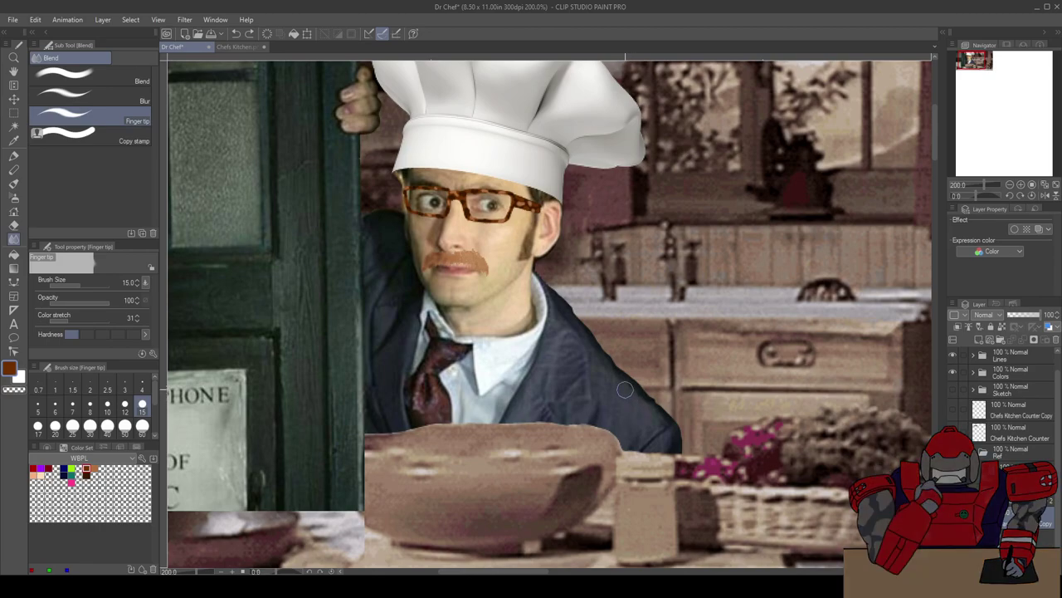
pyautogui.scroll(-2, 617, 375)
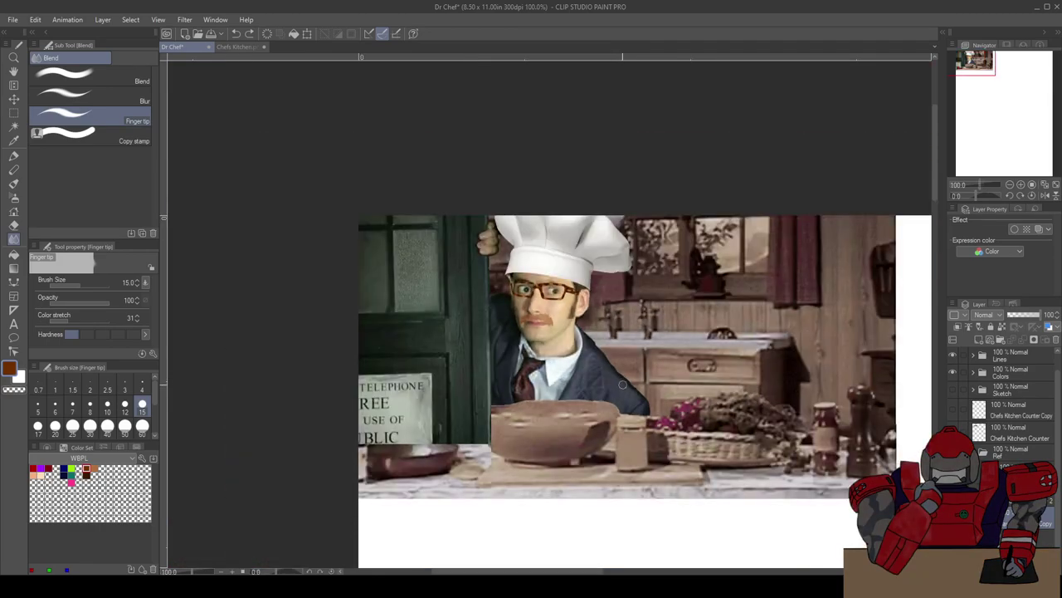
pyautogui.scroll(1, 820, 383)
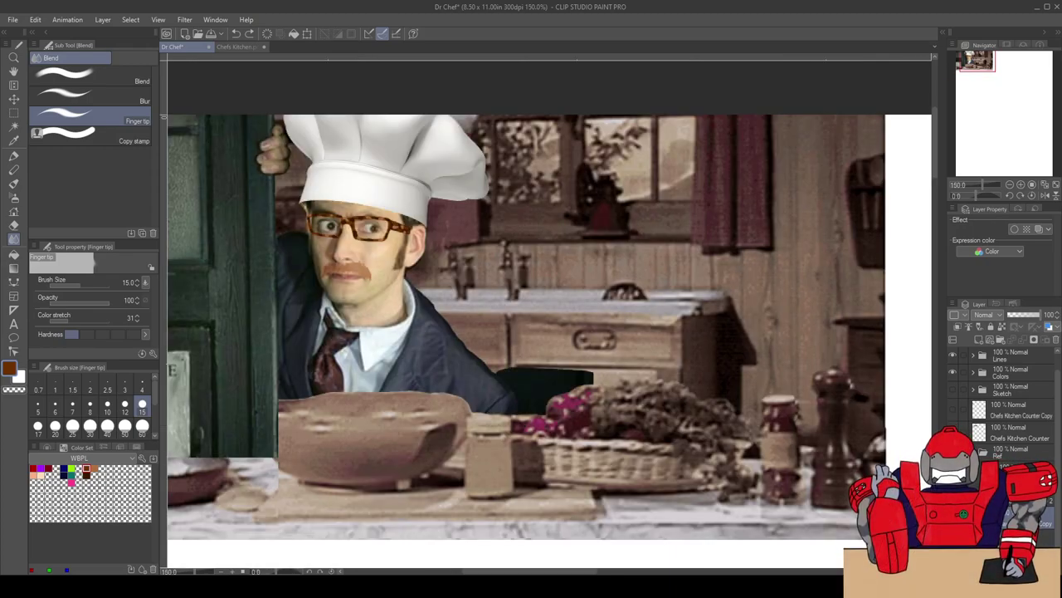
pyautogui.hotkey('ctrl', 'z')
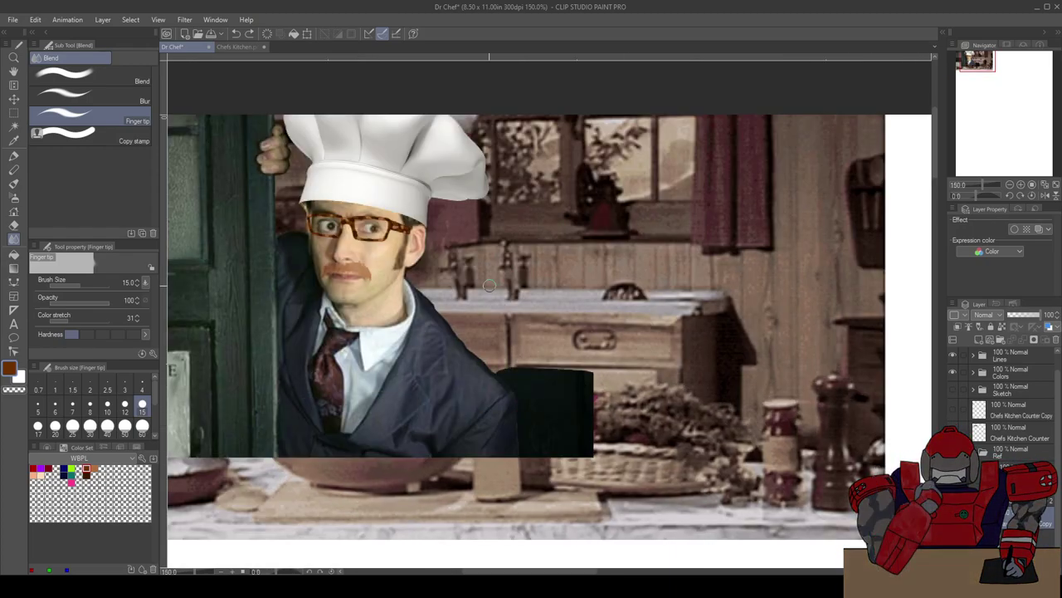
pyautogui.scroll(-1, 489, 284)
pyautogui.moveTo(406, 270); pyautogui.dragTo(487, 323)
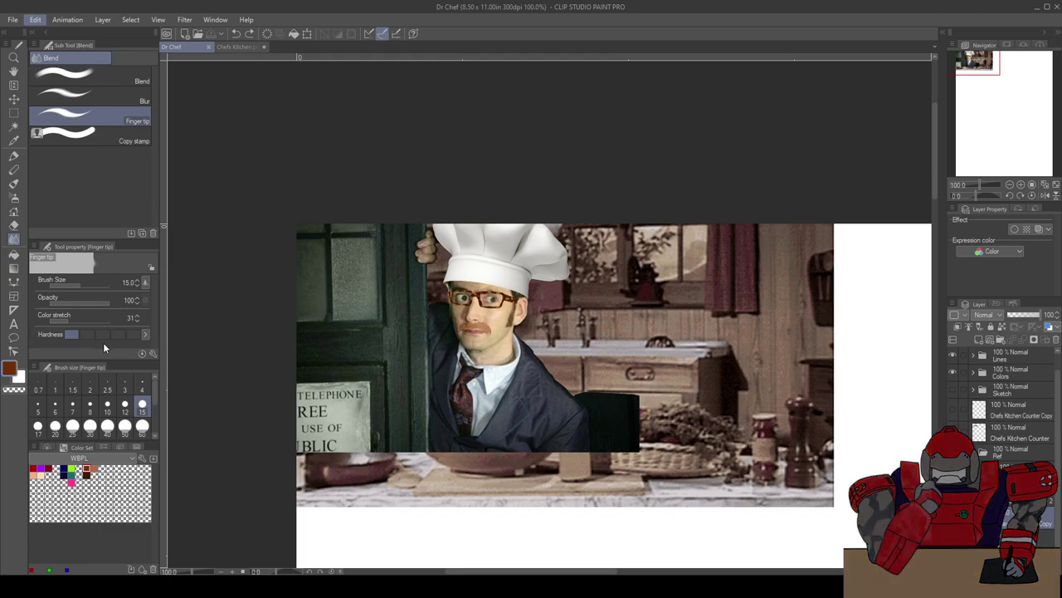
pyautogui.click(80, 305)
pyautogui.moveTo(317, 302); pyautogui.dragTo(266, 238)
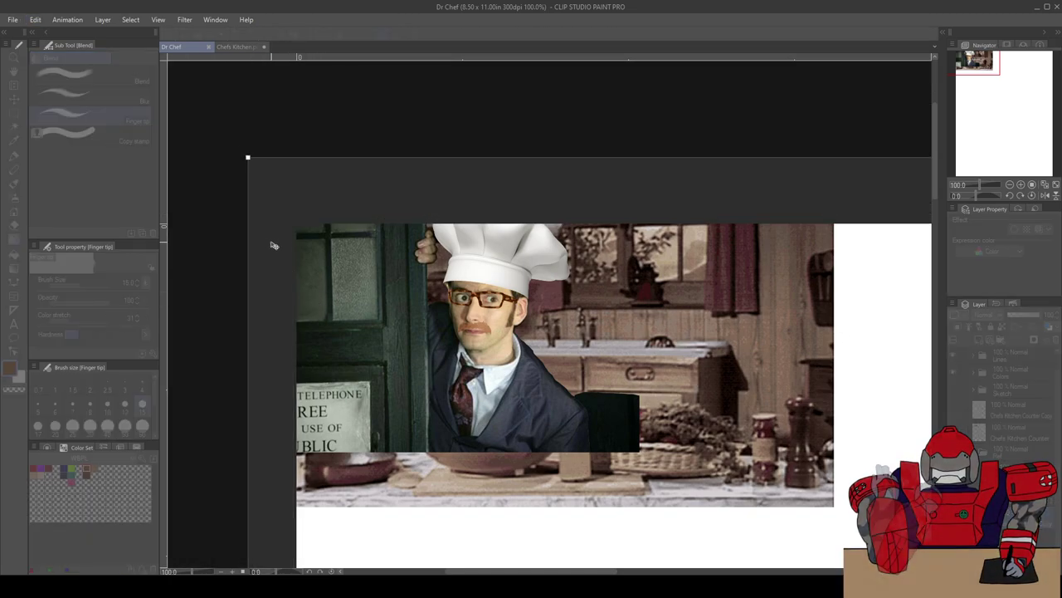
pyautogui.scroll(-1, 309, 271)
pyautogui.moveTo(386, 320); pyautogui.dragTo(363, 290)
pyautogui.scroll(-1, 363, 290)
pyautogui.moveTo(544, 459)
pyautogui.mouseDown()
pyautogui.moveTo(524, 434)
pyautogui.moveTo(534, 446)
pyautogui.mouseUp()
pyautogui.moveTo(218, 337); pyautogui.dragTo(155, 244)
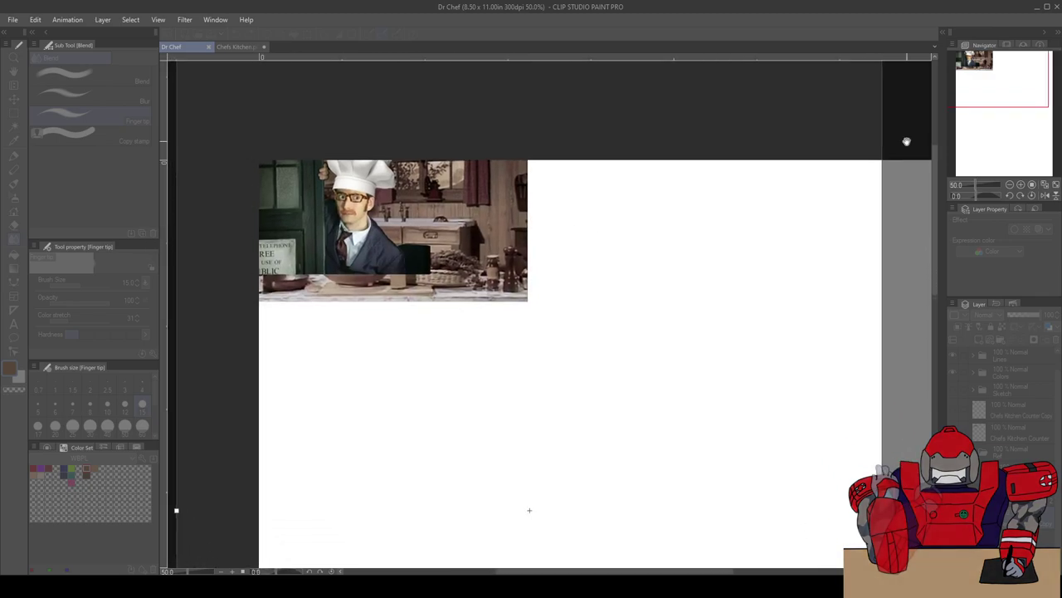
pyautogui.press('Return')
pyautogui.scroll(-2, 466, 240)
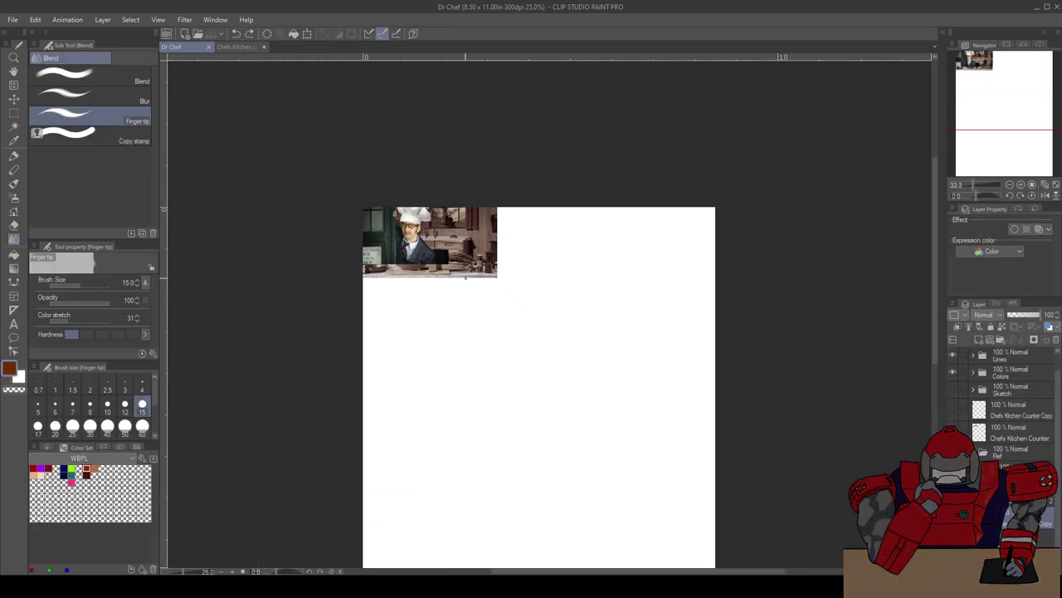
pyautogui.moveTo(503, 370); pyautogui.dragTo(474, 260)
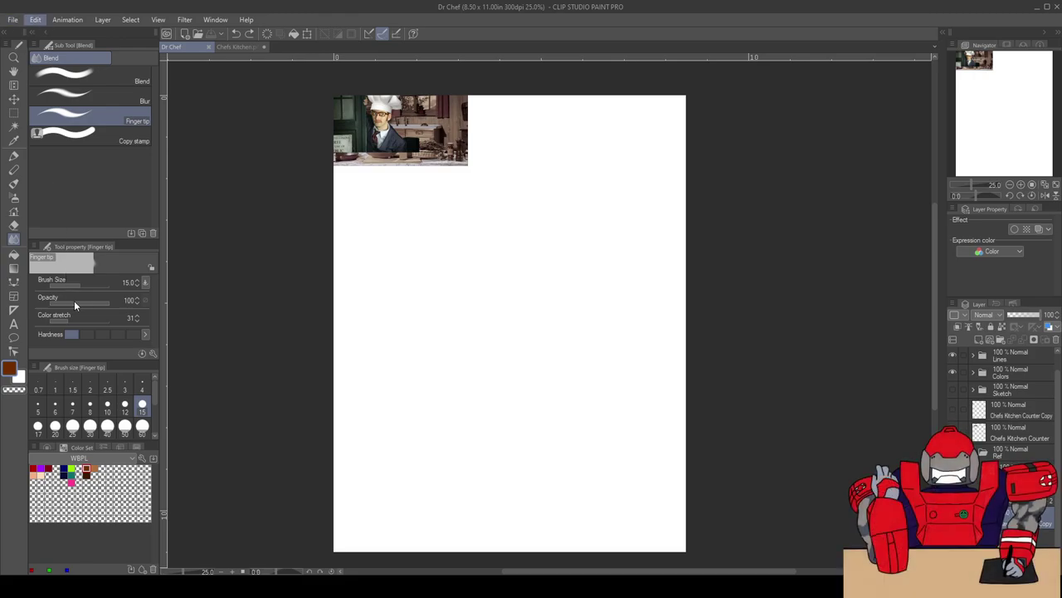
# Step: Reduce the canvas size to about 3.97 x 1.97 in around the kitchen scene, cutting off most of the blank page
pyautogui.hotkey('ctrl', 'alt', 'c')
pyautogui.moveTo(684, 552); pyautogui.dragTo(499, 177)
pyautogui.click(994, 46)
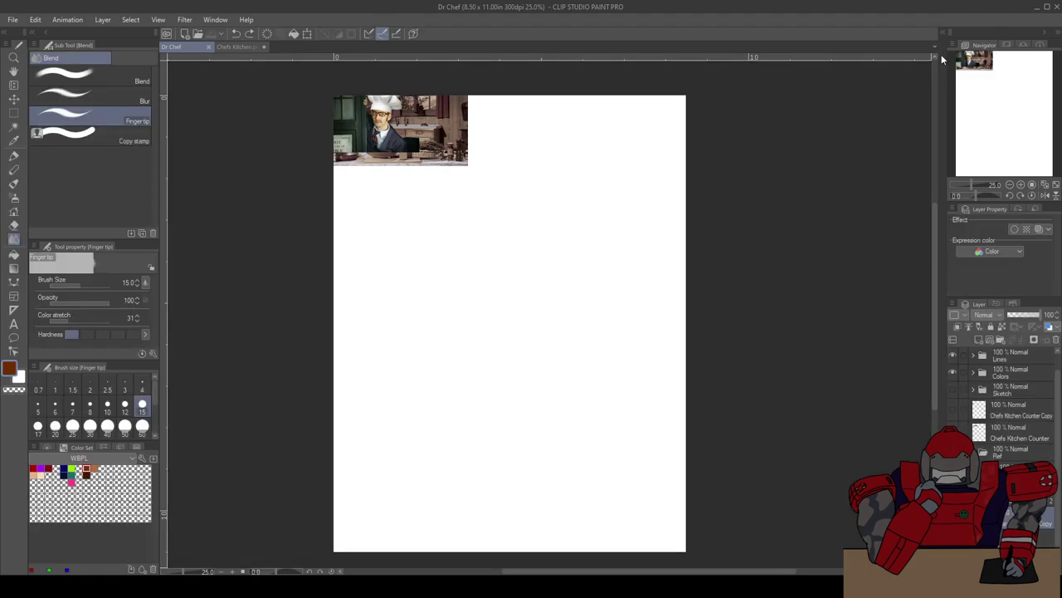
pyautogui.scroll(2, 577, 322)
pyautogui.scroll(2, 580, 344)
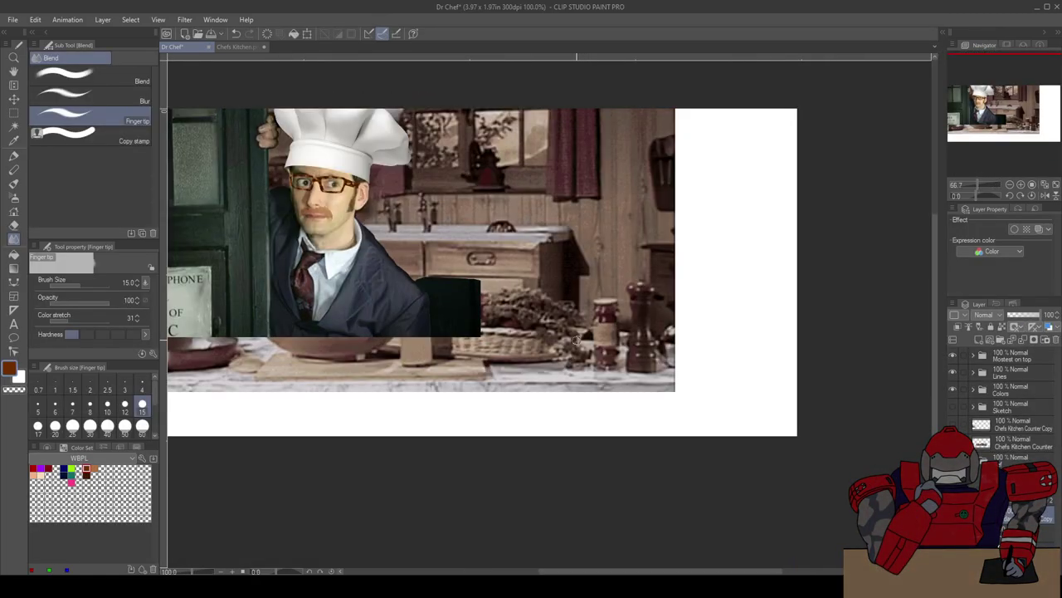
# Step: Crop the canvas further to 2.06 x 1.38 in, matching the lower and outer edges of the chef photo
pyautogui.click(35, 20)
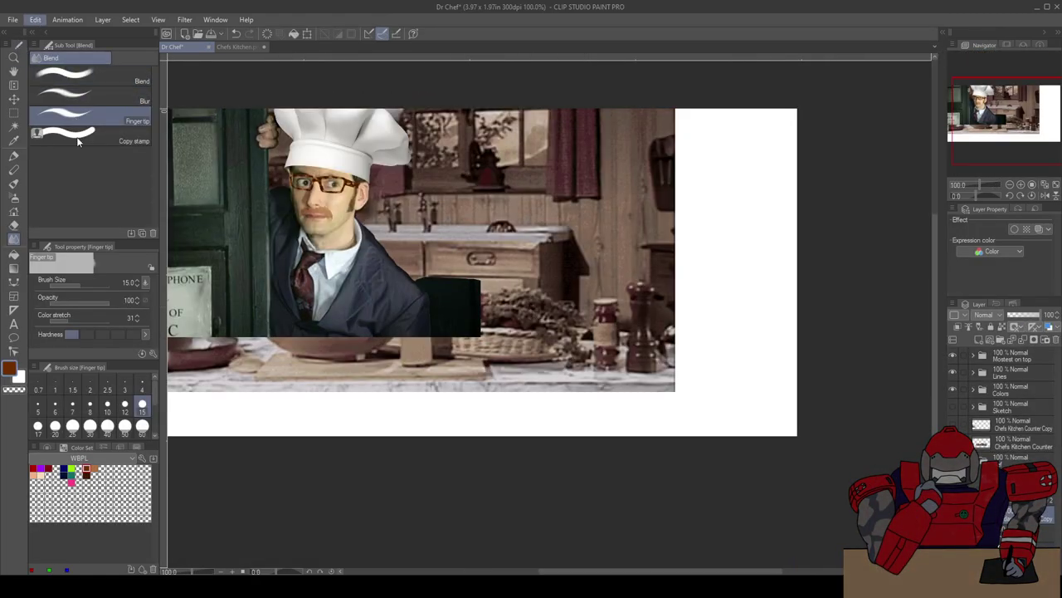
pyautogui.click(83, 304)
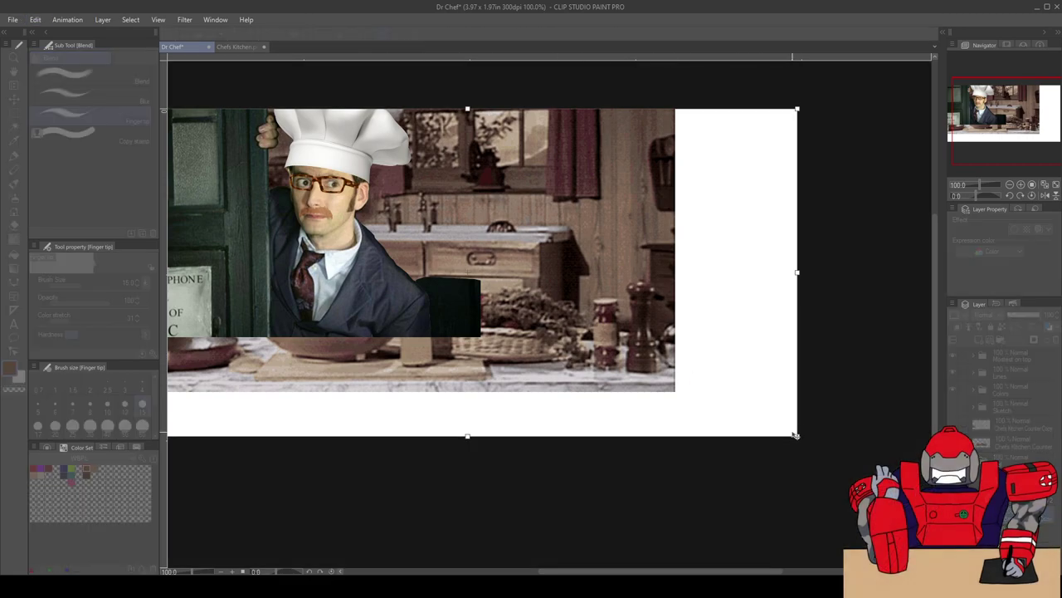
pyautogui.moveTo(795, 435); pyautogui.dragTo(487, 340)
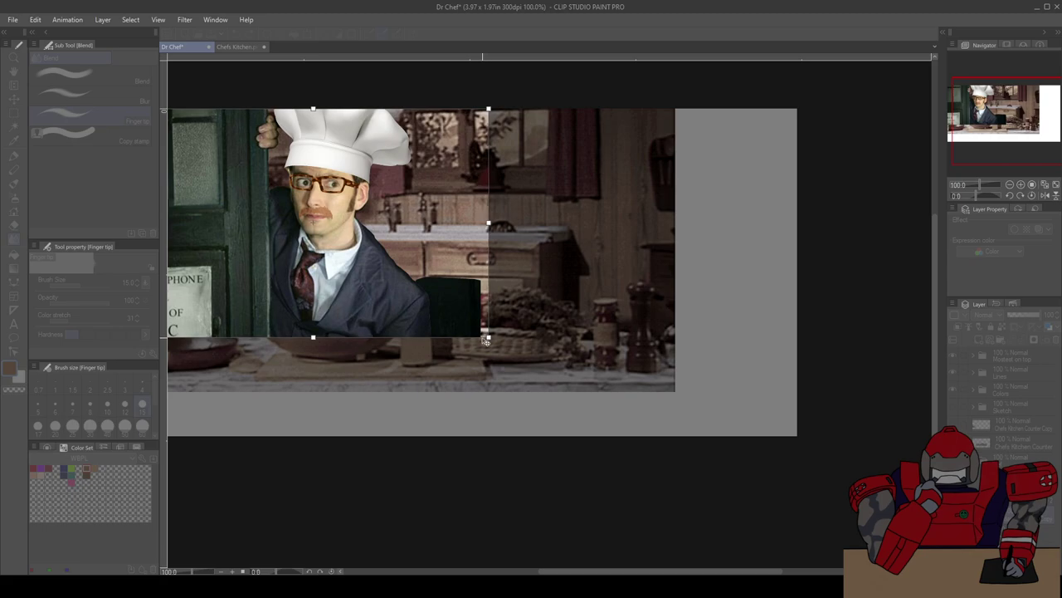
pyautogui.scroll(2, 455, 316)
pyautogui.moveTo(463, 384); pyautogui.dragTo(566, 428)
pyautogui.moveTo(631, 174); pyautogui.dragTo(613, 174)
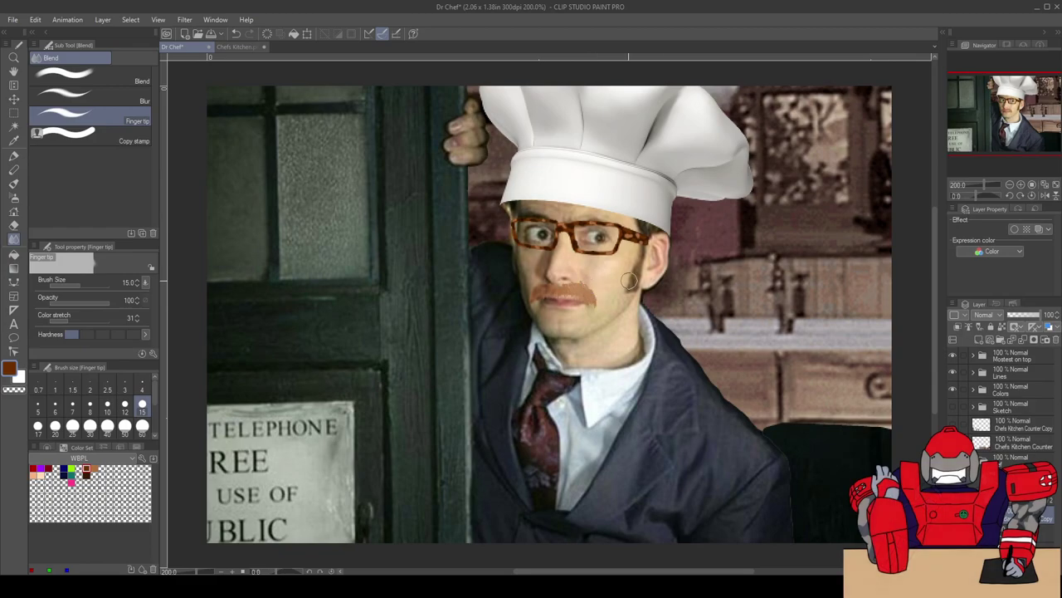
# Step: Hide the dark chair part of the chef photo and show the trimmed counter and bowl in front of him
pyautogui.hotkey('ctrl', 'z')
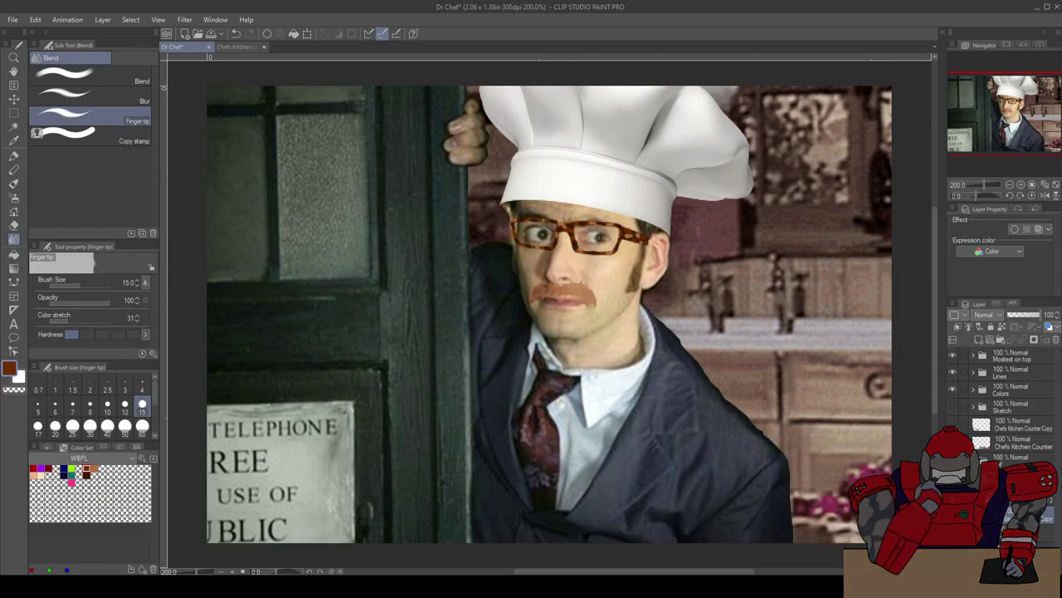
pyautogui.hotkey('ctrl', 'z')
pyautogui.hotkey('ctrl', 'y')
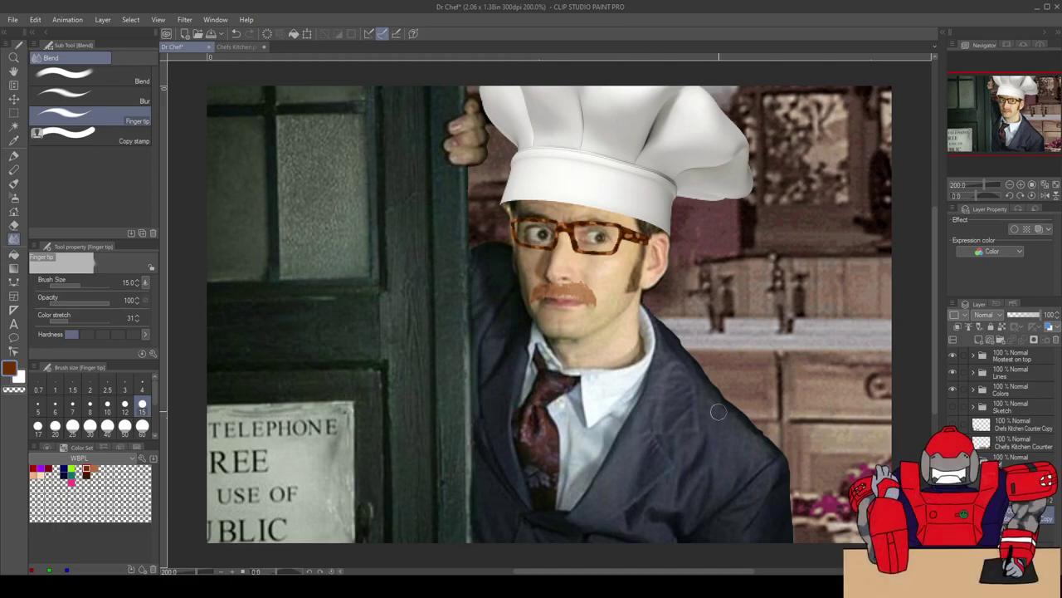
pyautogui.click(953, 424)
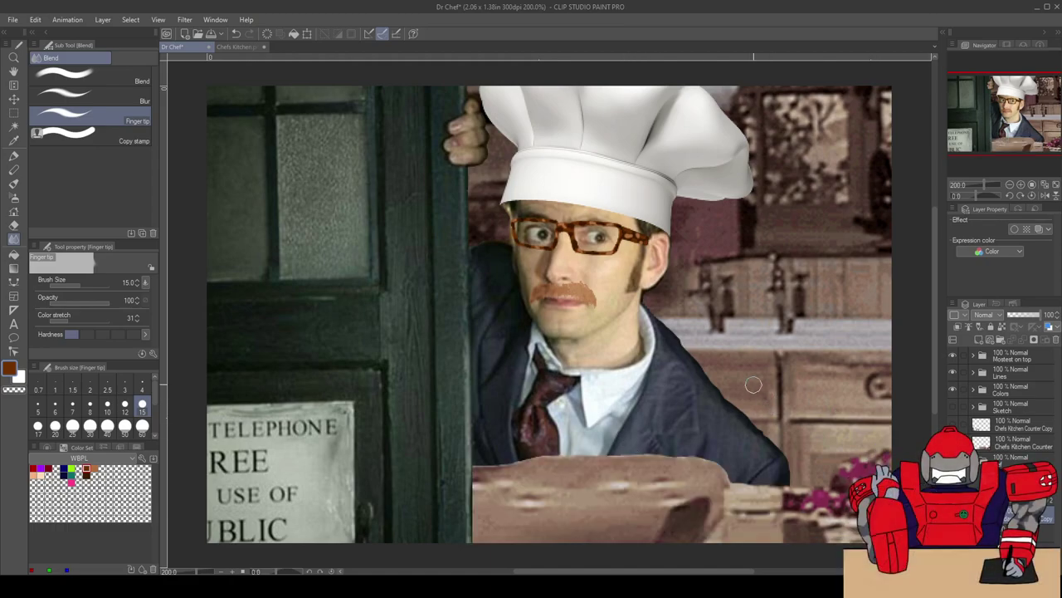
# Step: Save the cropped composite as Dr Chef.png
pyautogui.scroll(-1, 754, 384)
pyautogui.moveTo(708, 389); pyautogui.dragTo(691, 389)
pyautogui.hotkey('ctrl', 's')
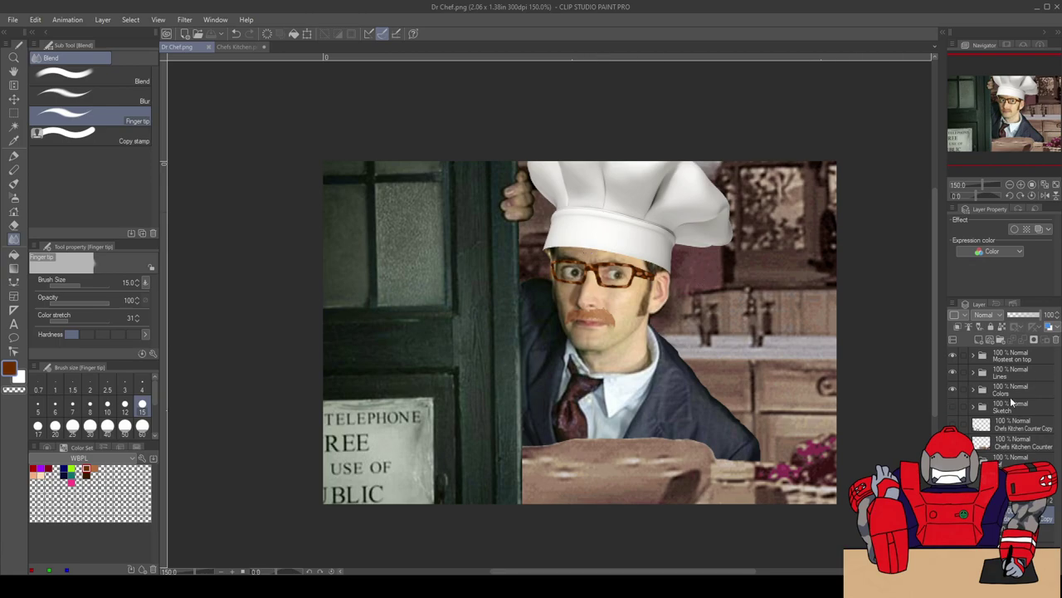
# Step: Examine where the bowl meets the door edge and the jacket, and review the whole cropped composite
pyautogui.click(986, 459)
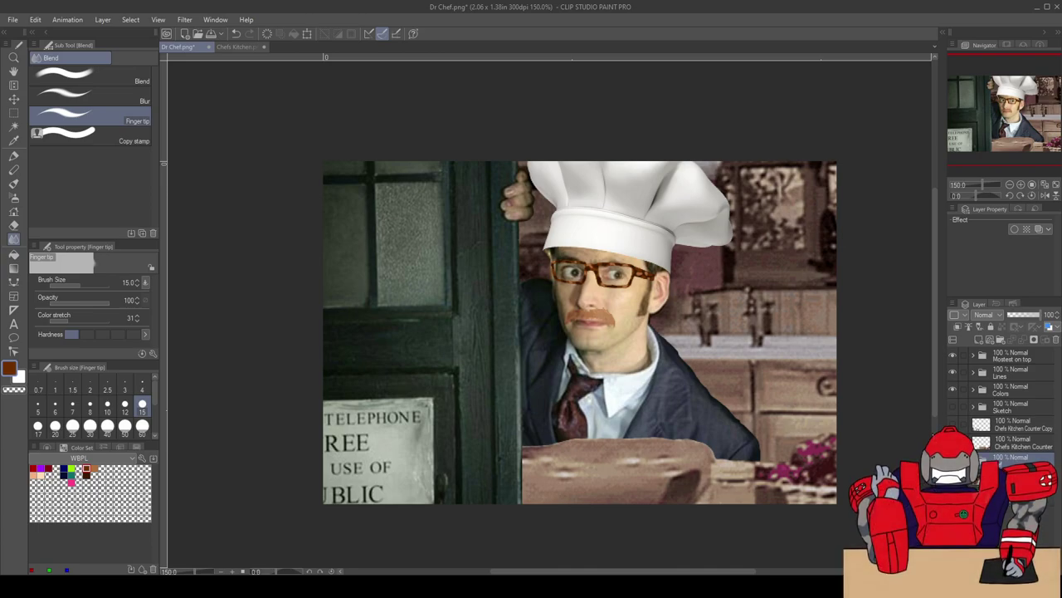
pyautogui.scroll(4, 482, 472)
pyautogui.moveTo(489, 470); pyautogui.dragTo(482, 280)
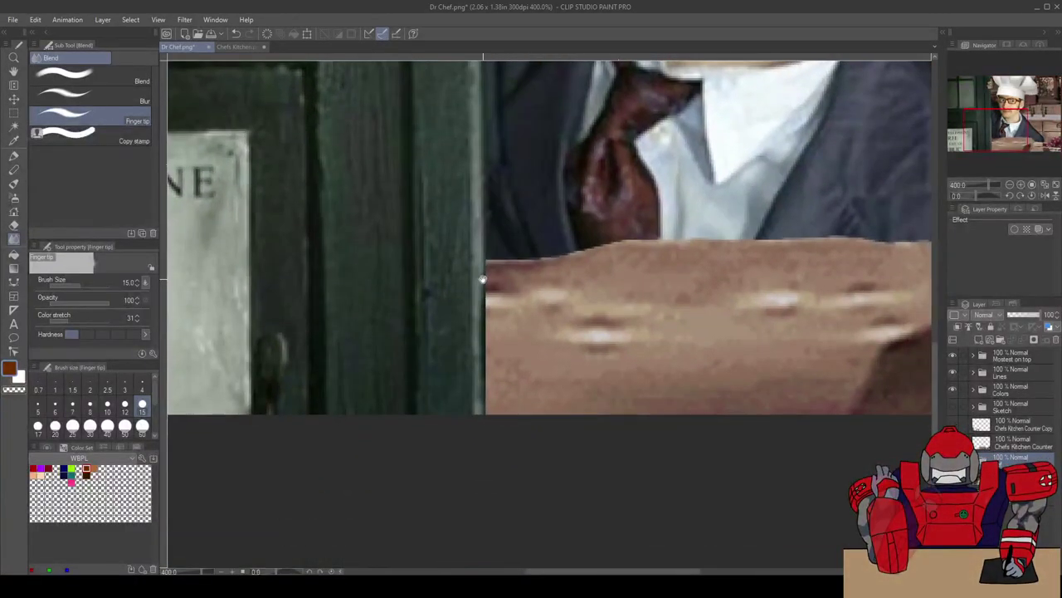
pyautogui.scroll(-4, 484, 390)
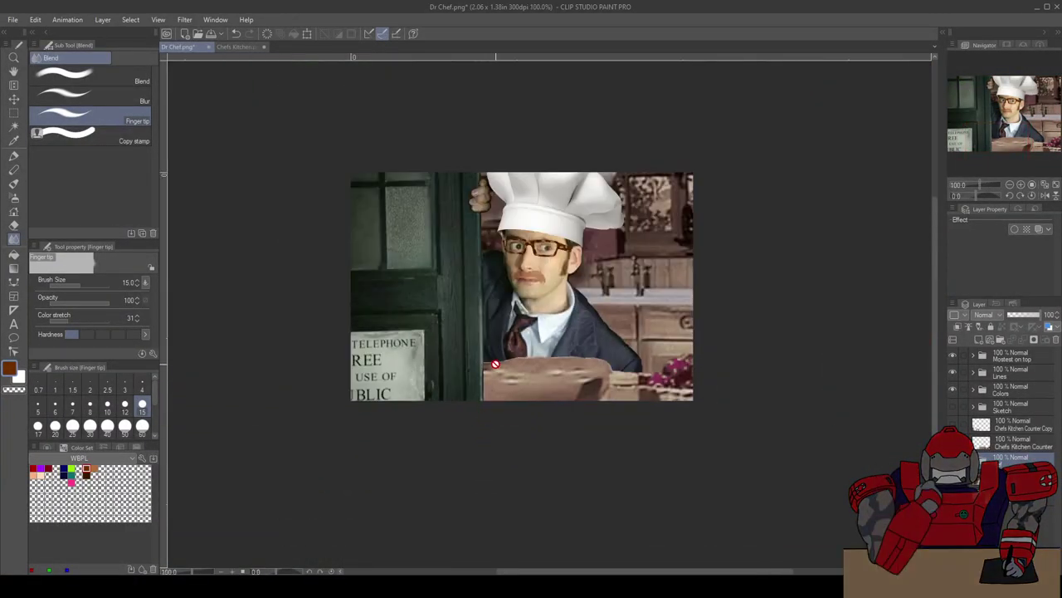
pyautogui.moveTo(495, 340); pyautogui.dragTo(512, 380)
pyautogui.scroll(2, 512, 374)
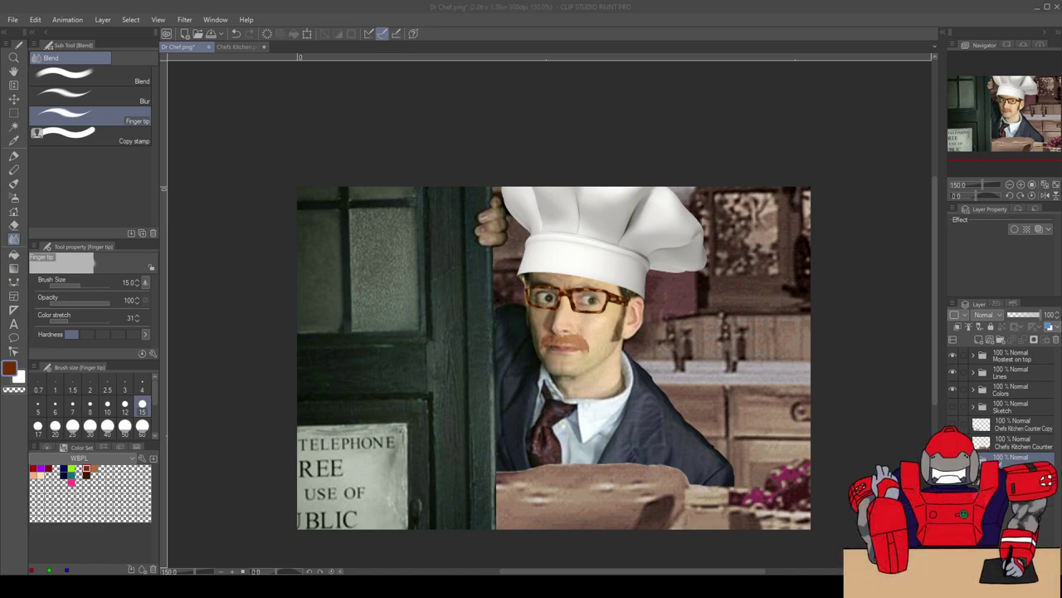
pyautogui.hotkey('alt', 'Tab')
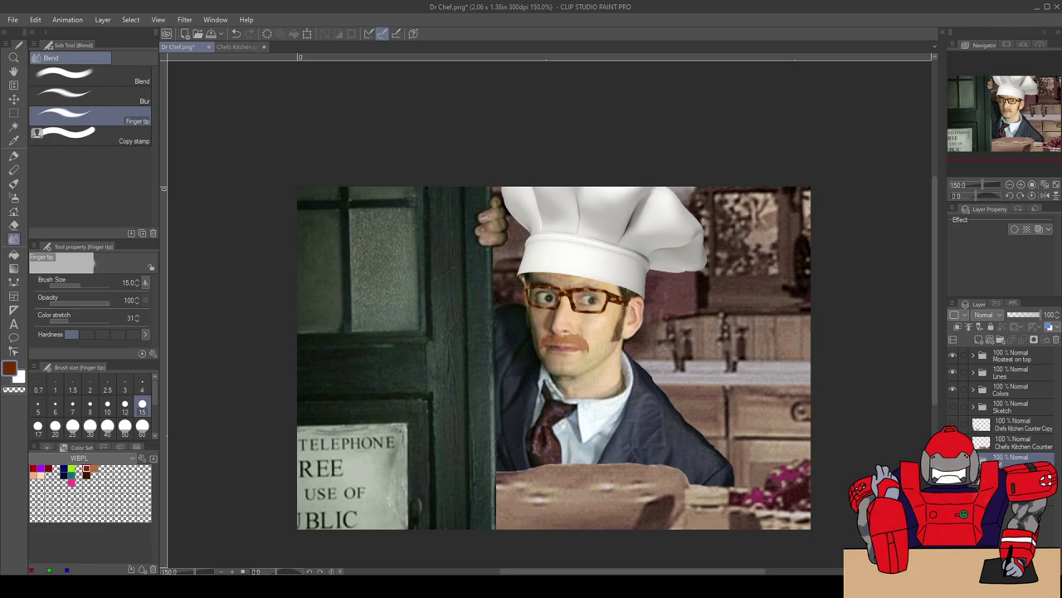
# Step: Lower the opacity of the glasses' Shell layer in the Mostest on top folder to 38%
pyautogui.scroll(3, 524, 291)
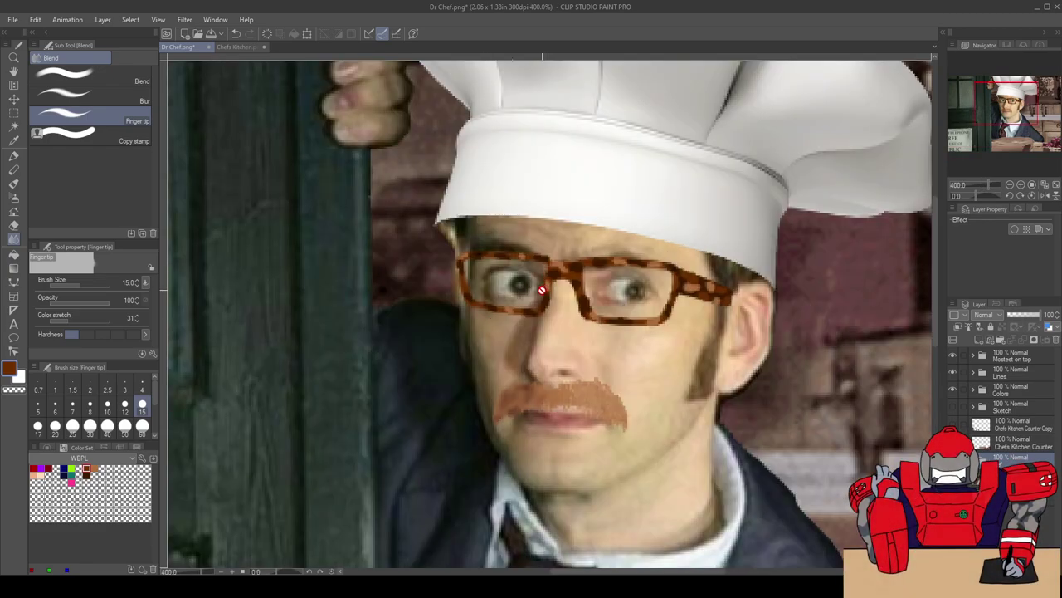
pyautogui.click(972, 378)
pyautogui.click(975, 371)
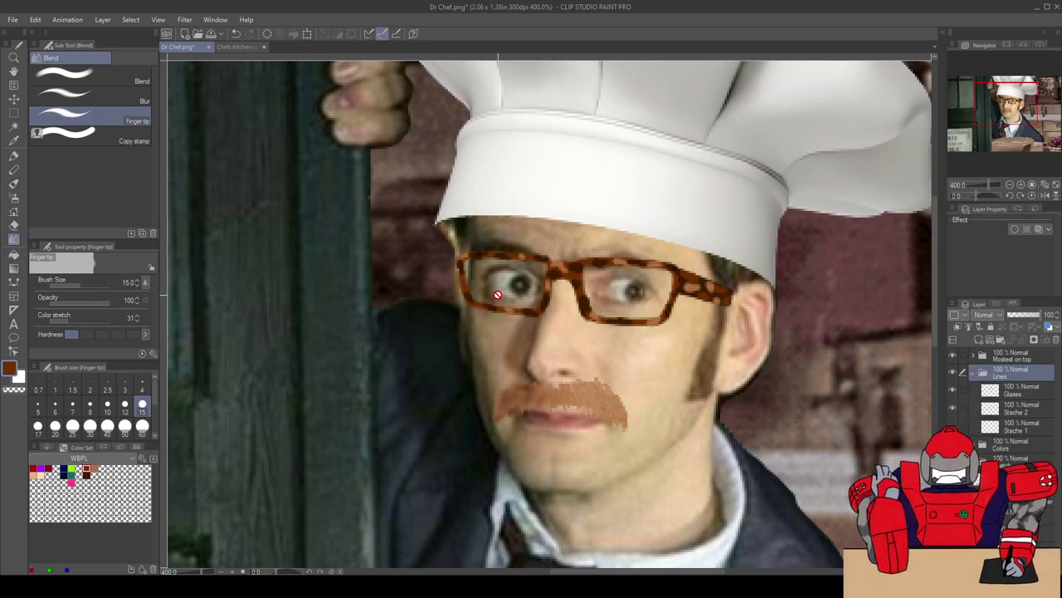
pyautogui.moveTo(1033, 316)
pyautogui.mouseDown()
pyautogui.moveTo(1006, 315)
pyautogui.moveTo(1047, 315)
pyautogui.mouseUp()
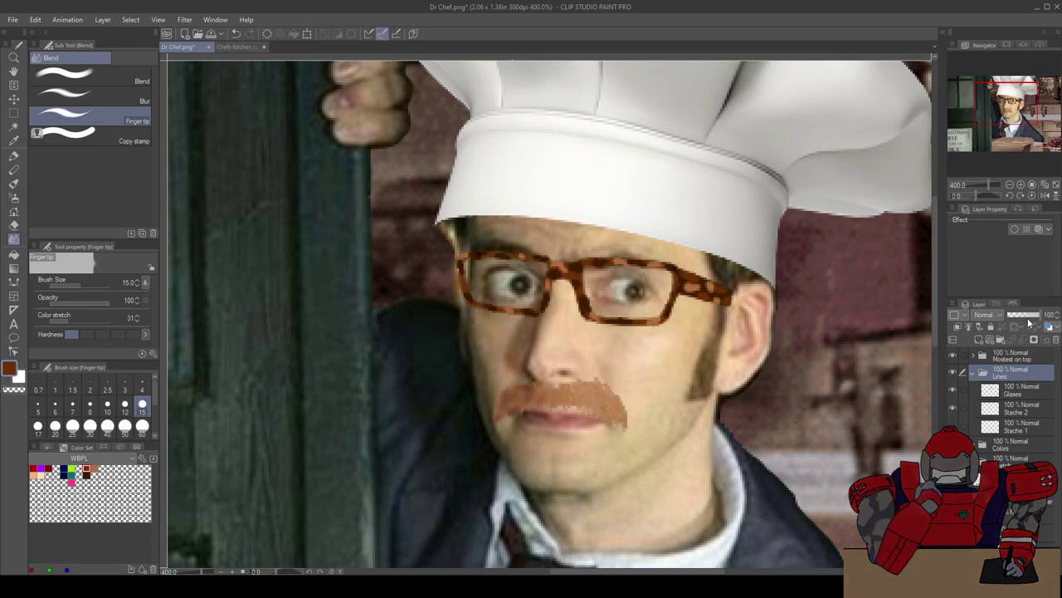
pyautogui.click(973, 354)
pyautogui.click(1013, 407)
pyautogui.moveTo(1035, 316); pyautogui.dragTo(1021, 316)
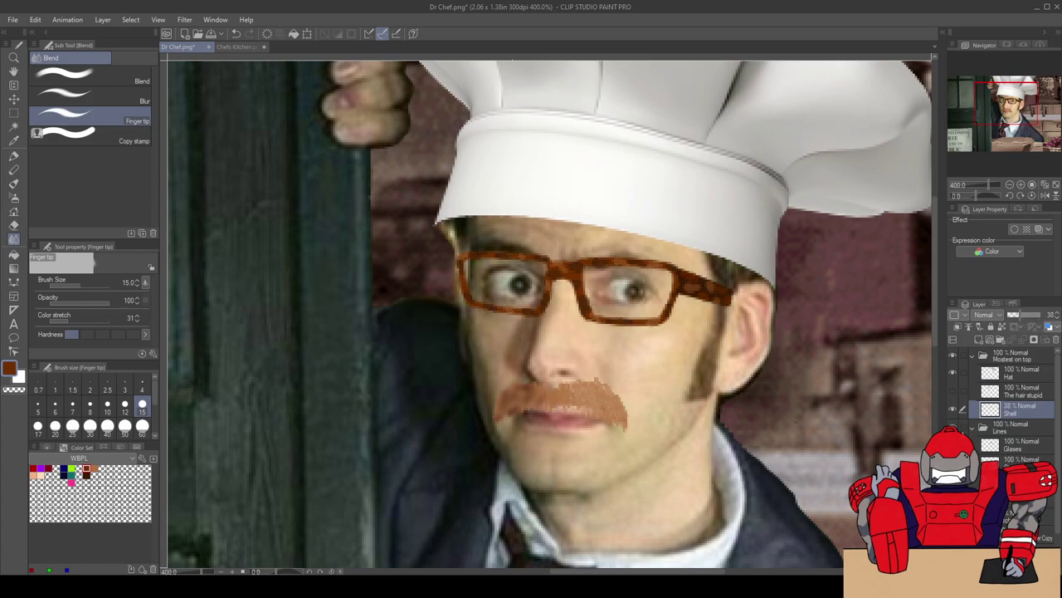
# Step: Hide the Lines folder and raise the opacity of the glasses' Shell layer to 100%
pyautogui.click(953, 427)
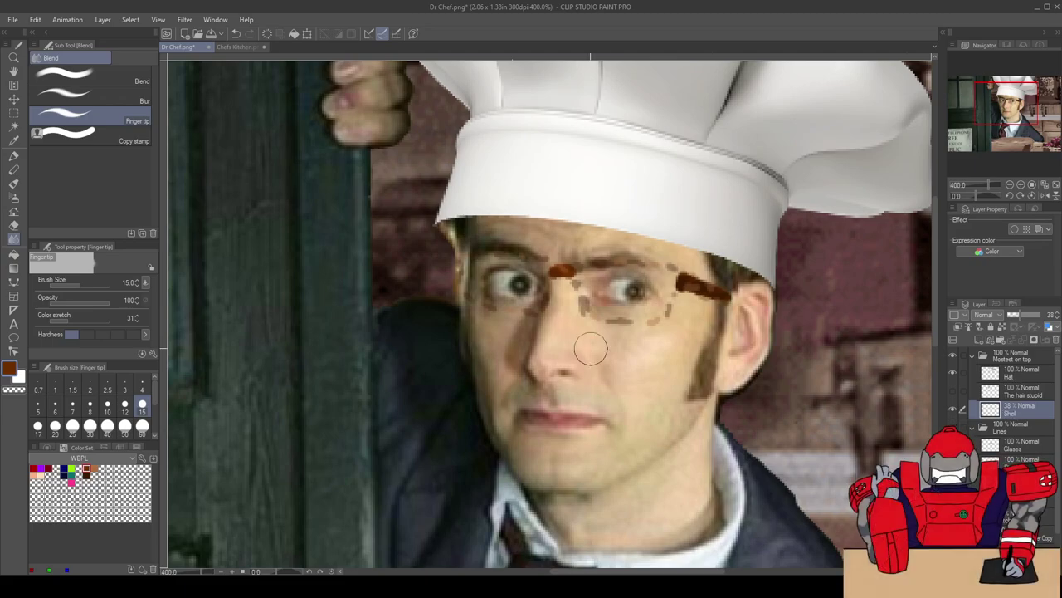
pyautogui.scroll(3, 535, 336)
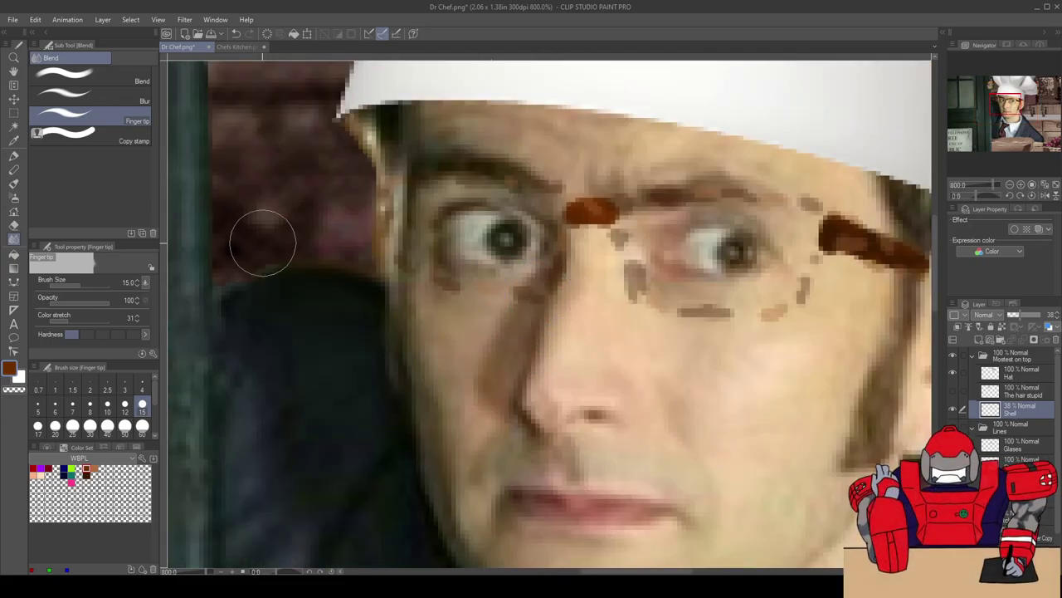
pyautogui.press('e')
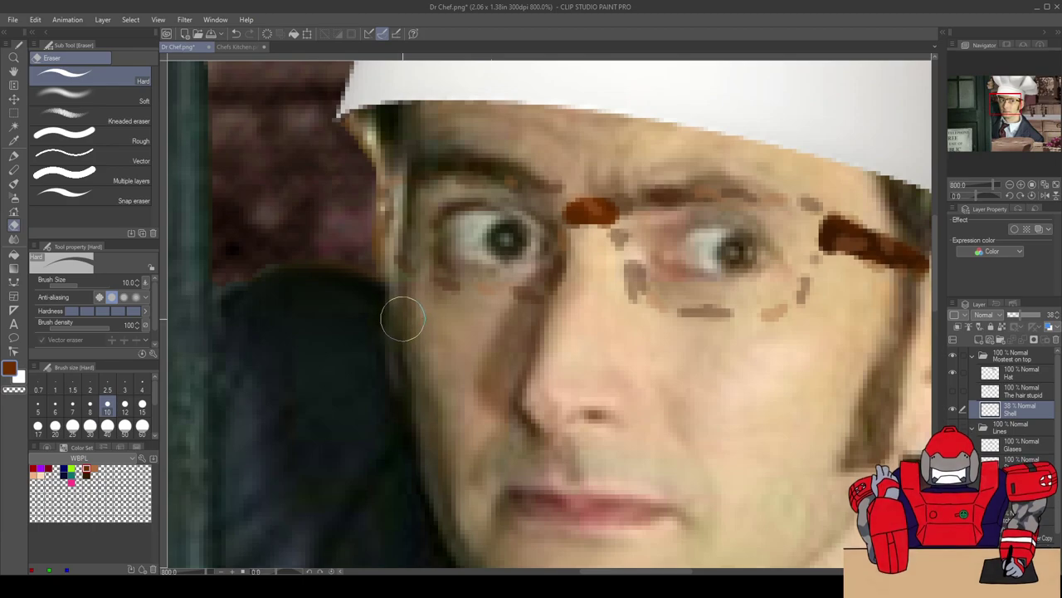
pyautogui.moveTo(1027, 320); pyautogui.dragTo(1032, 322)
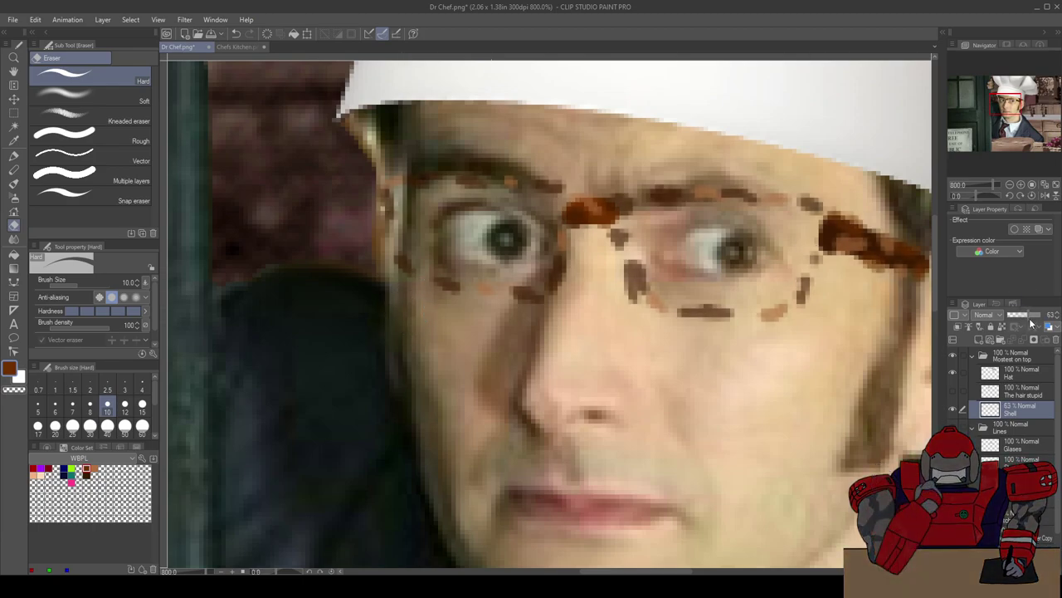
pyautogui.scroll(1, 463, 307)
pyautogui.moveTo(645, 273); pyautogui.dragTo(572, 335)
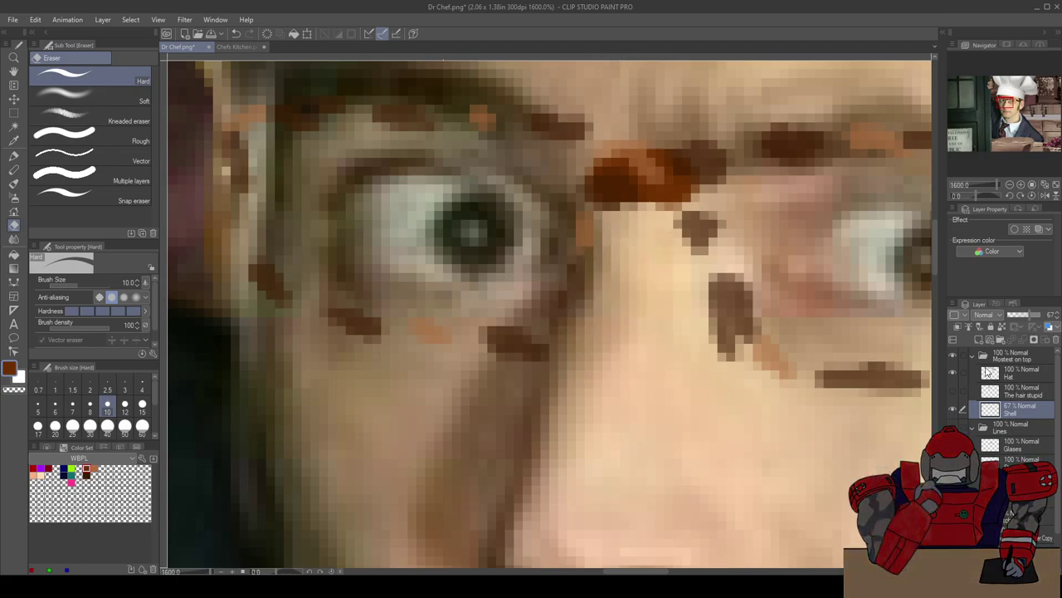
pyautogui.moveTo(1033, 317); pyautogui.dragTo(1047, 316)
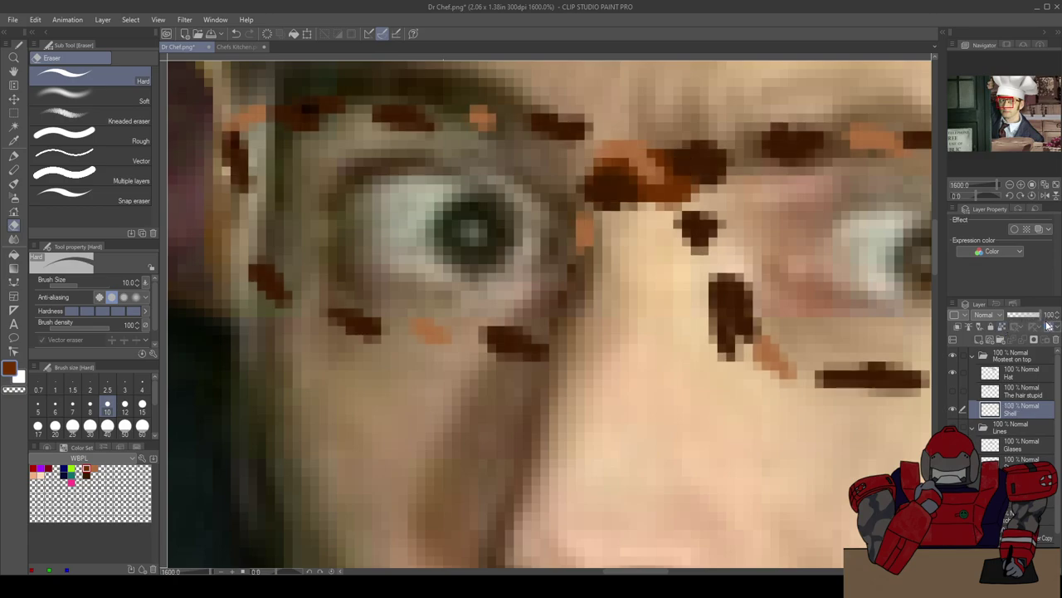
# Step: Show the Lines folder again and erase the outer edge of the glasses frame beside the nose on the Glases layer
pyautogui.click(973, 359)
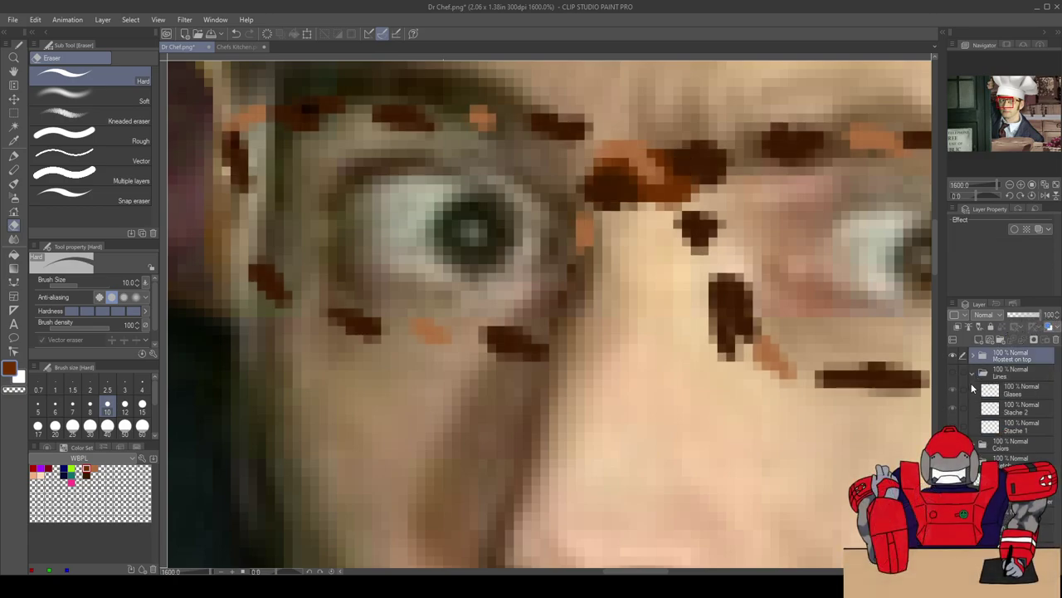
pyautogui.click(954, 376)
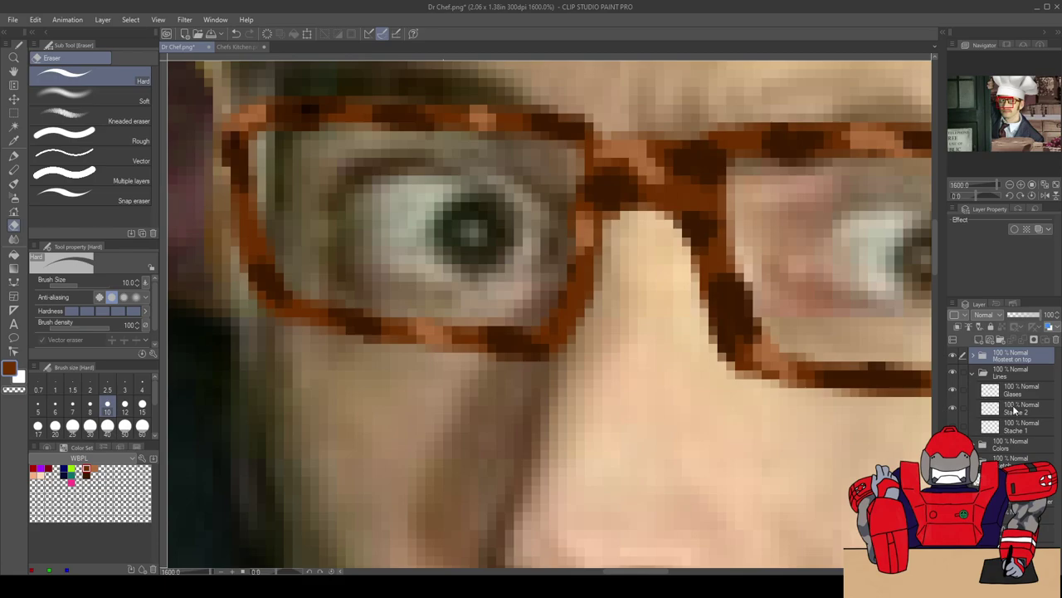
pyautogui.click(1016, 390)
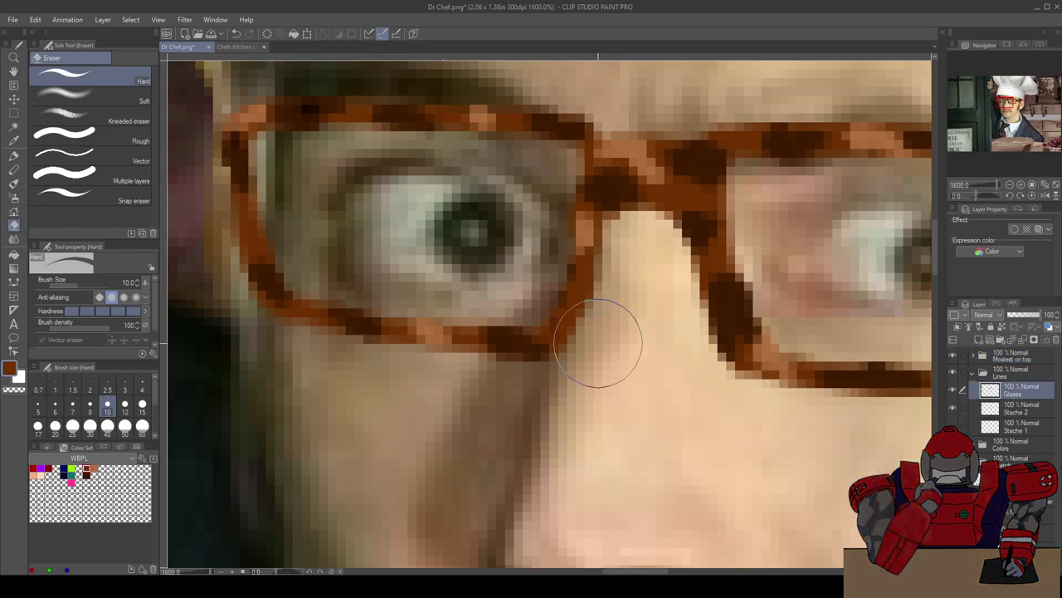
pyautogui.moveTo(629, 257); pyautogui.dragTo(589, 363)
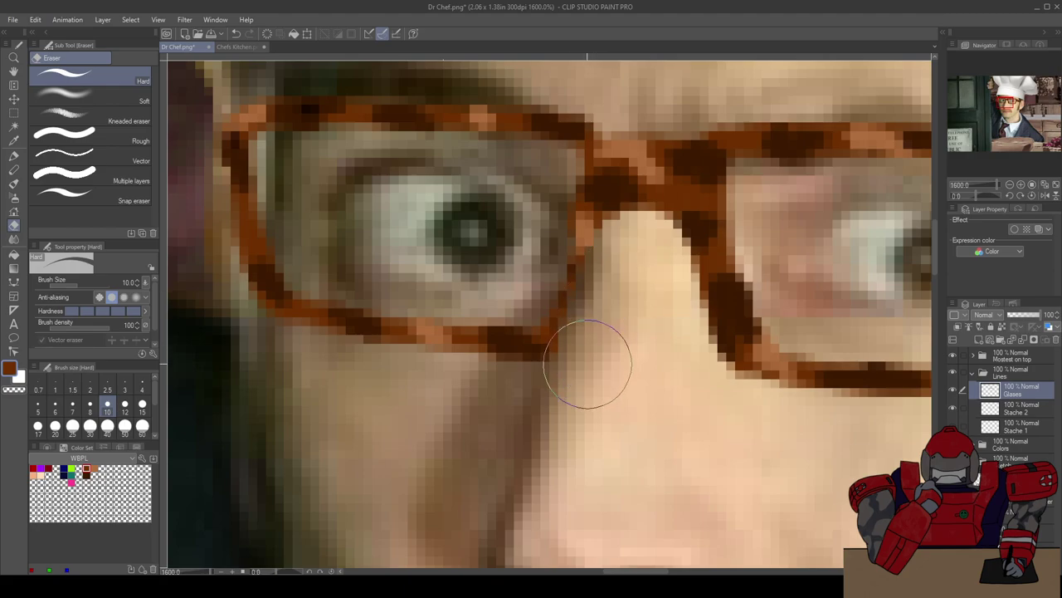
pyautogui.scroll(-8, 589, 362)
pyautogui.scroll(3, 532, 458)
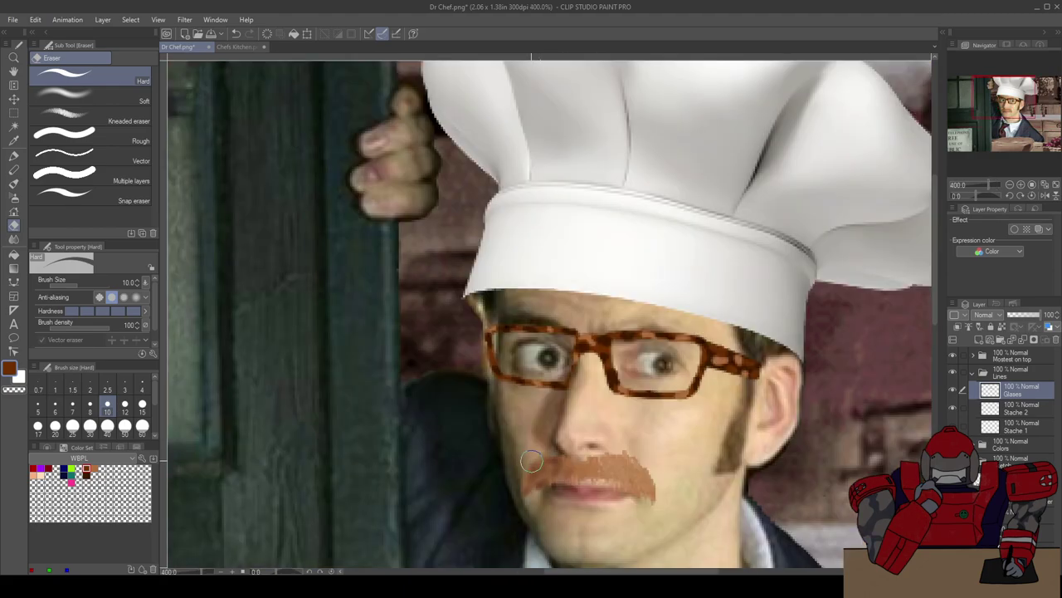
pyautogui.scroll(2, 579, 388)
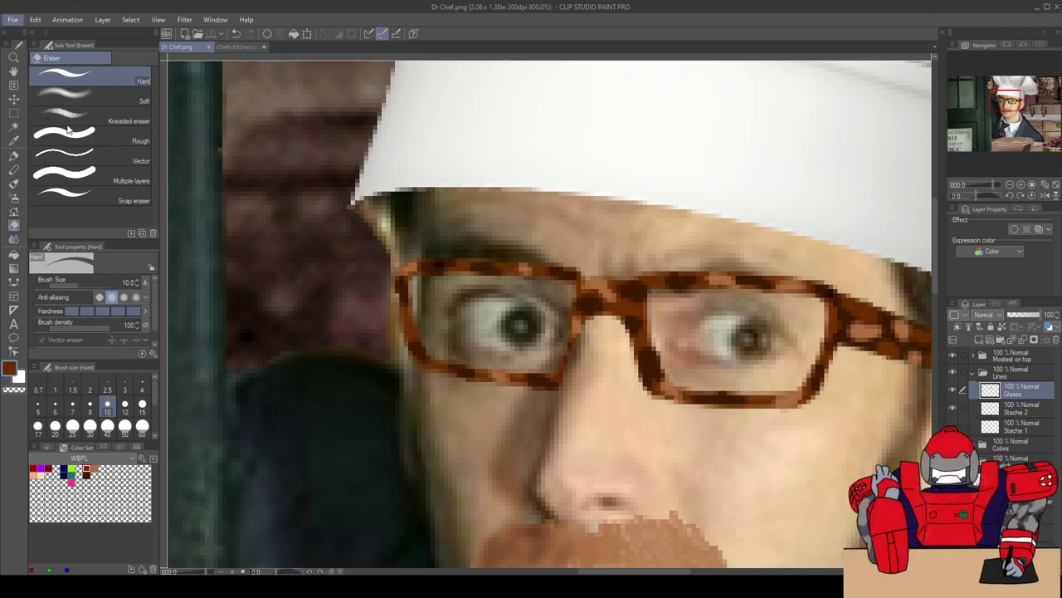
# Step: Save the document as Dr Chef and review the whole composite and the moustache up close
pyautogui.hotkey('alt', 'Tab')
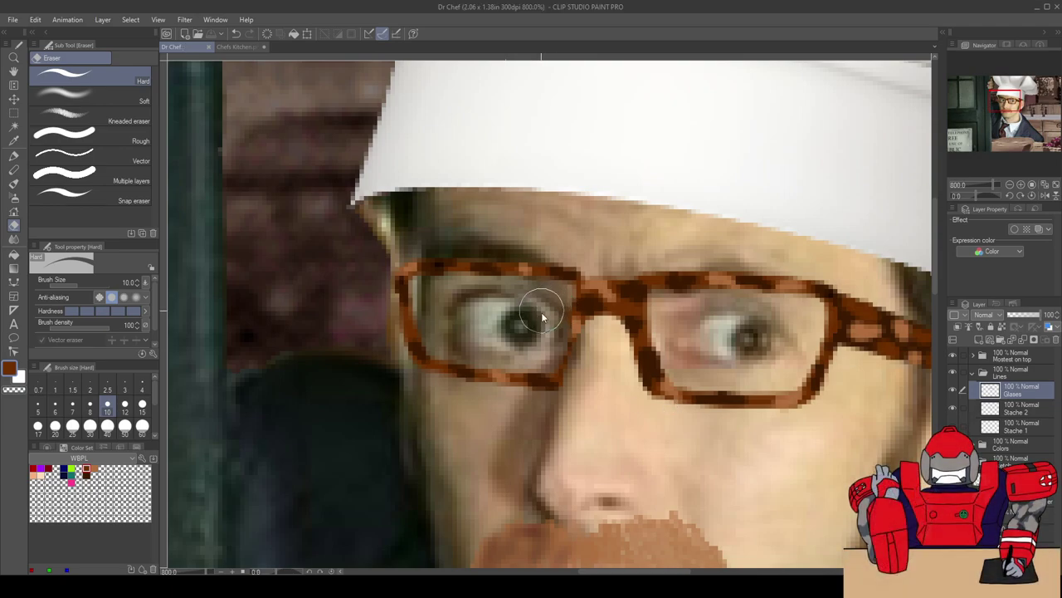
pyautogui.scroll(-4, 540, 342)
pyautogui.scroll(-1, 540, 342)
pyautogui.moveTo(458, 400); pyautogui.dragTo(451, 349)
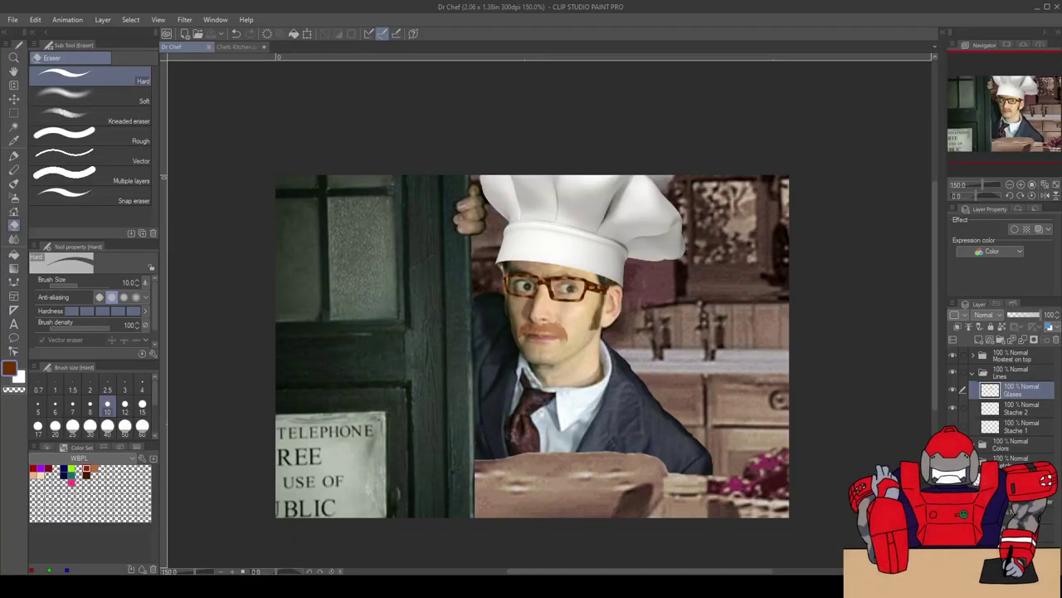
pyautogui.scroll(-3, 576, 329)
pyautogui.scroll(10, 573, 331)
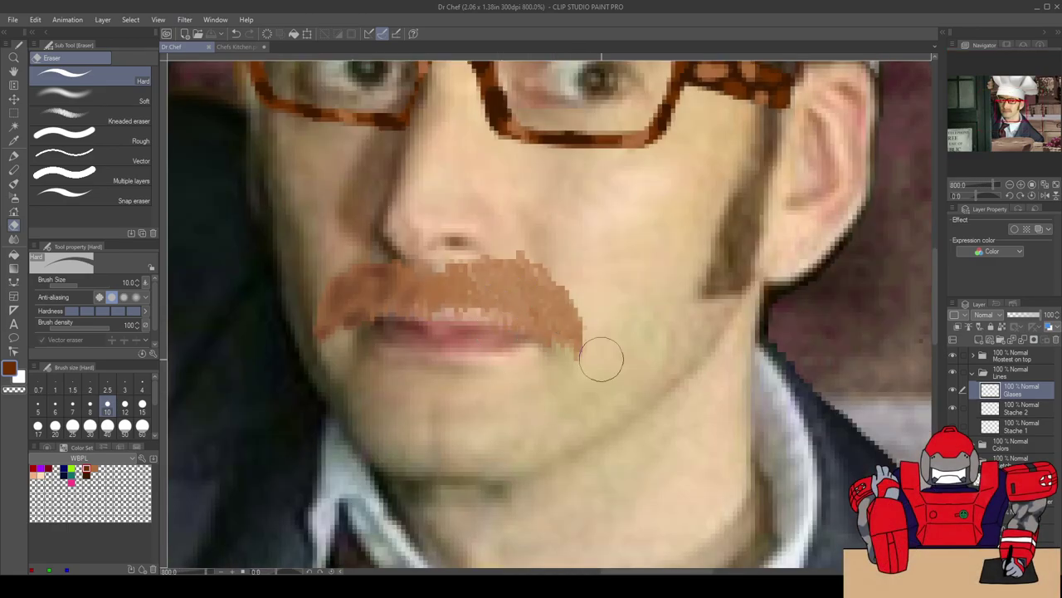
pyautogui.scroll(-3, 534, 321)
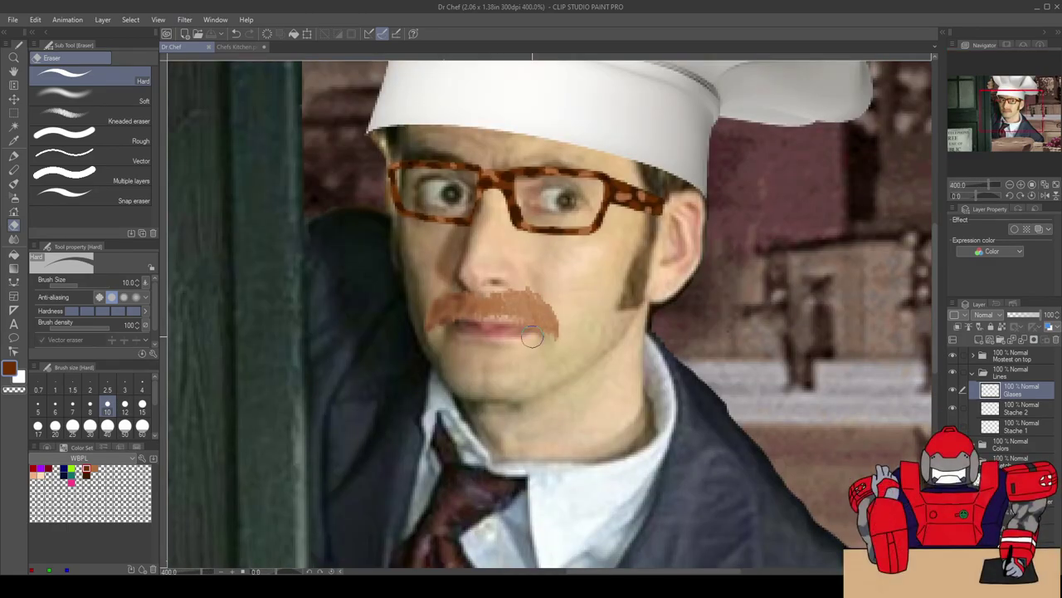
# Step: Try to paint over the middle of the moustache in light brown with the Soft airbrush at size 7
pyautogui.press('b')
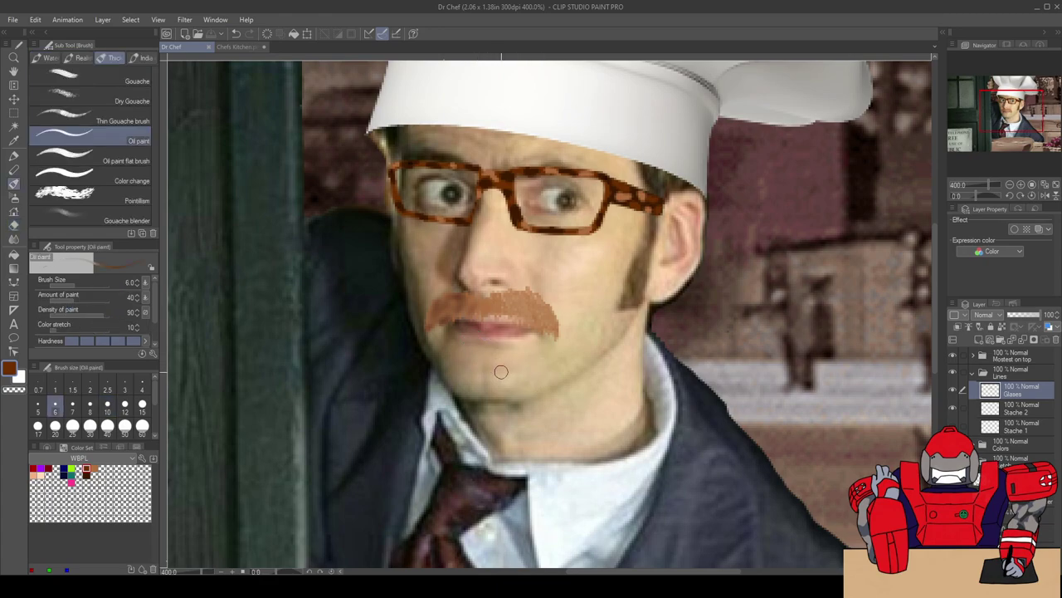
pyautogui.press('b')
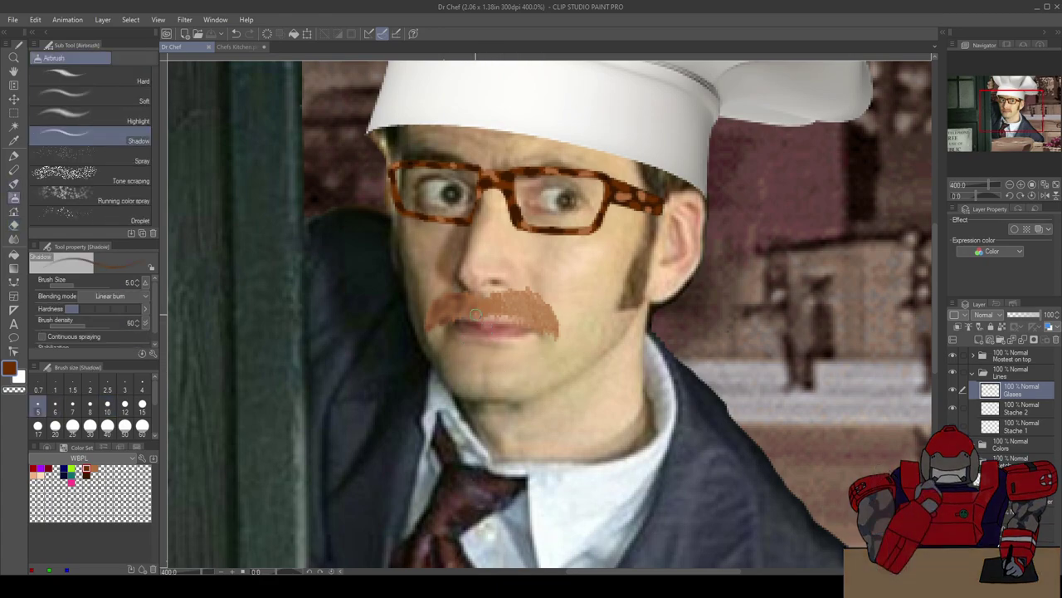
pyautogui.click(119, 97)
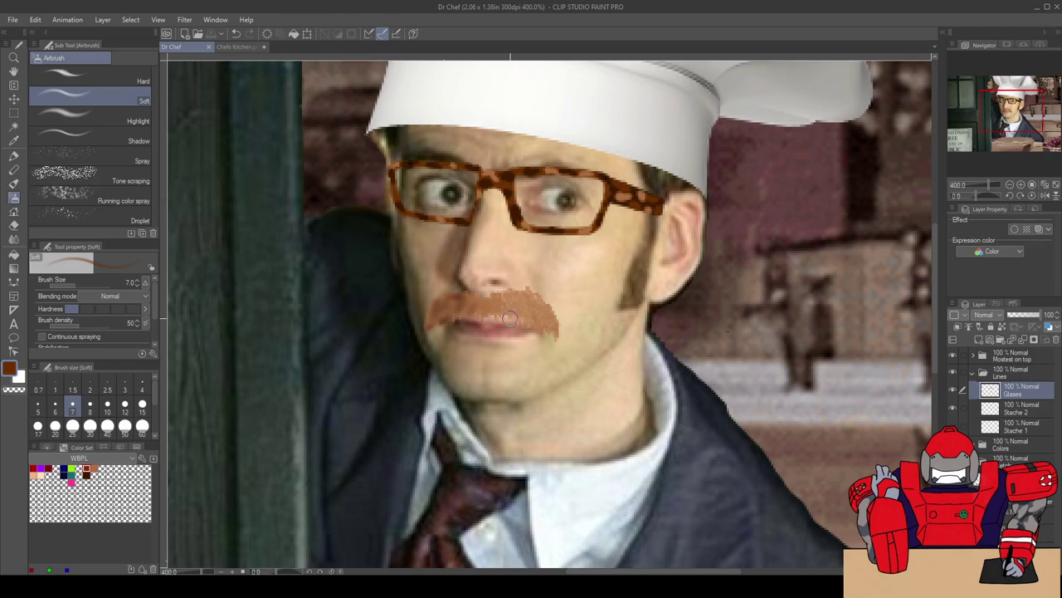
pyautogui.click(94, 467)
pyautogui.moveTo(493, 307)
pyautogui.mouseDown()
pyautogui.moveTo(505, 299)
pyautogui.moveTo(521, 311)
pyautogui.moveTo(527, 301)
pyautogui.mouseUp()
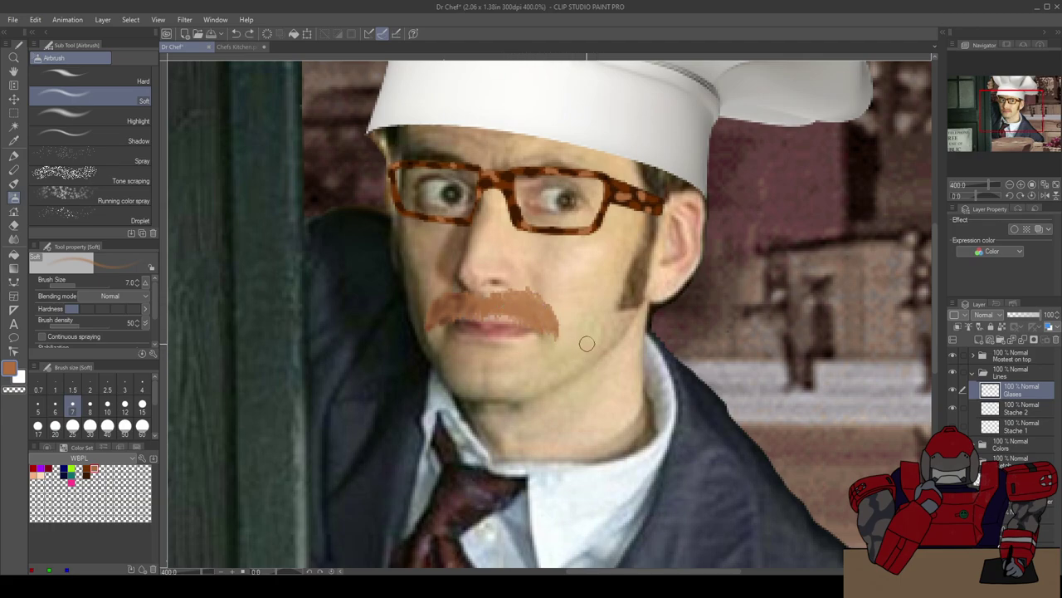
# Step: Try to trim the moustache with the Hard eraser on the temporarily shown Stache 1 layer
pyautogui.click(1016, 408)
pyautogui.click(954, 425)
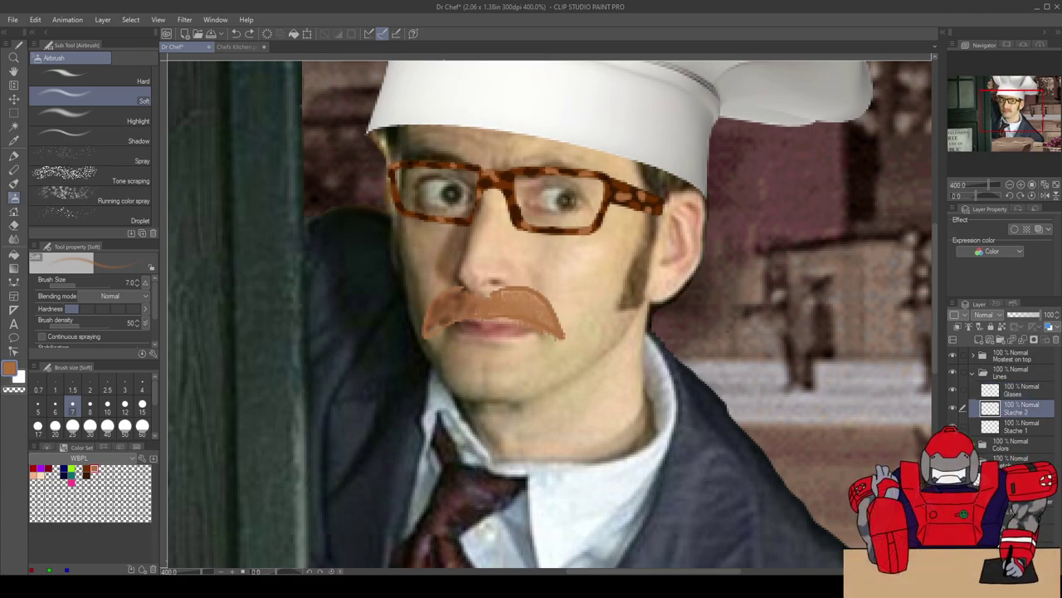
pyautogui.click(1002, 428)
pyautogui.press('e')
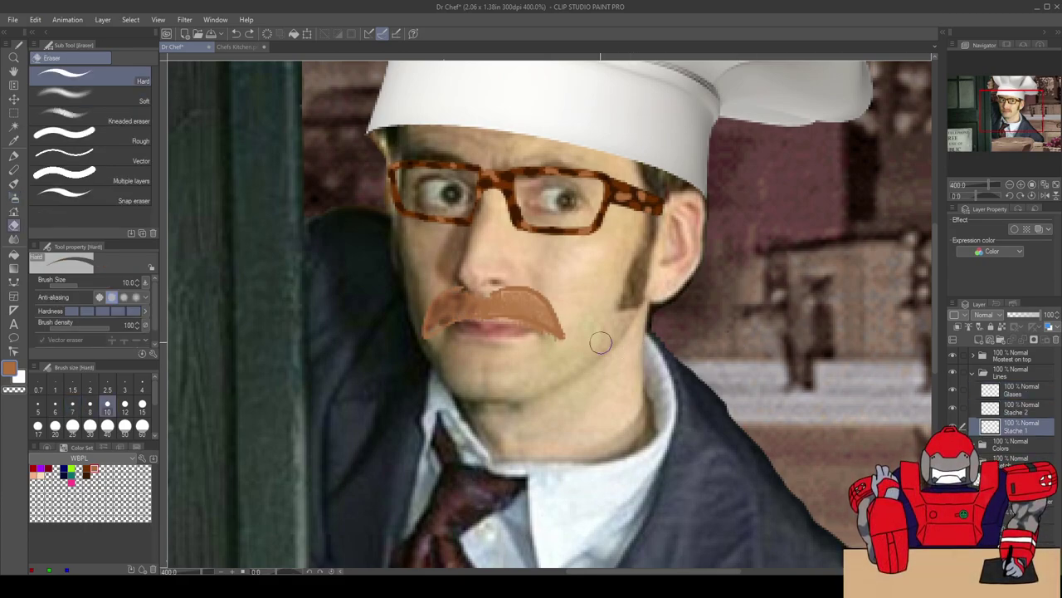
pyautogui.moveTo(422, 338)
pyautogui.mouseDown()
pyautogui.moveTo(486, 314)
pyautogui.moveTo(575, 343)
pyautogui.moveTo(532, 292)
pyautogui.moveTo(471, 287)
pyautogui.moveTo(594, 308)
pyautogui.mouseUp()
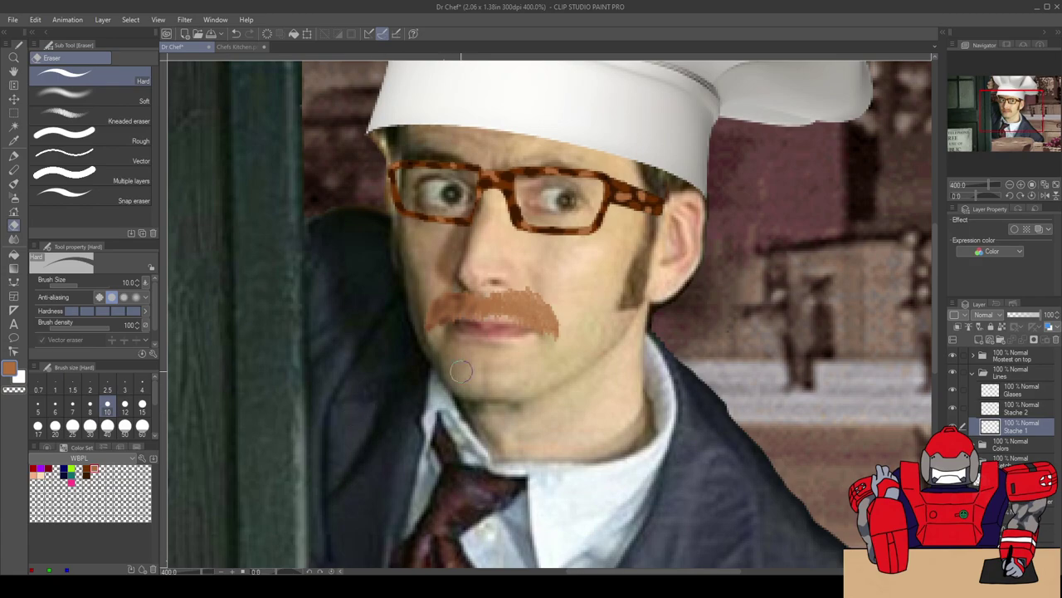
pyautogui.press('b')
pyautogui.press('b')
pyautogui.press('b')
pyautogui.press('b')
pyautogui.press('b')
pyautogui.press('b')
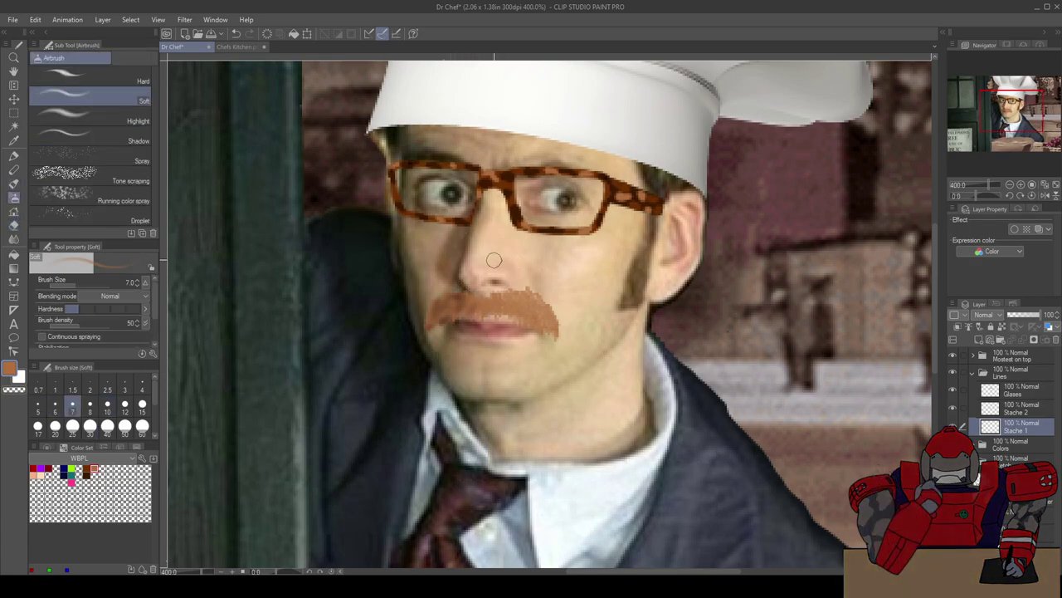
pyautogui.press('b')
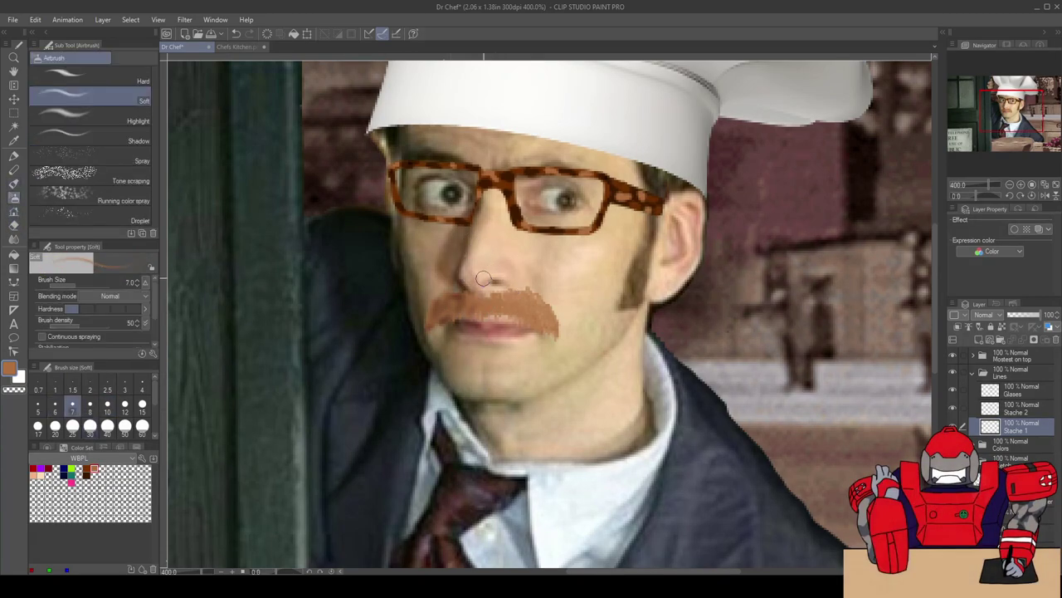
pyautogui.click(37, 404)
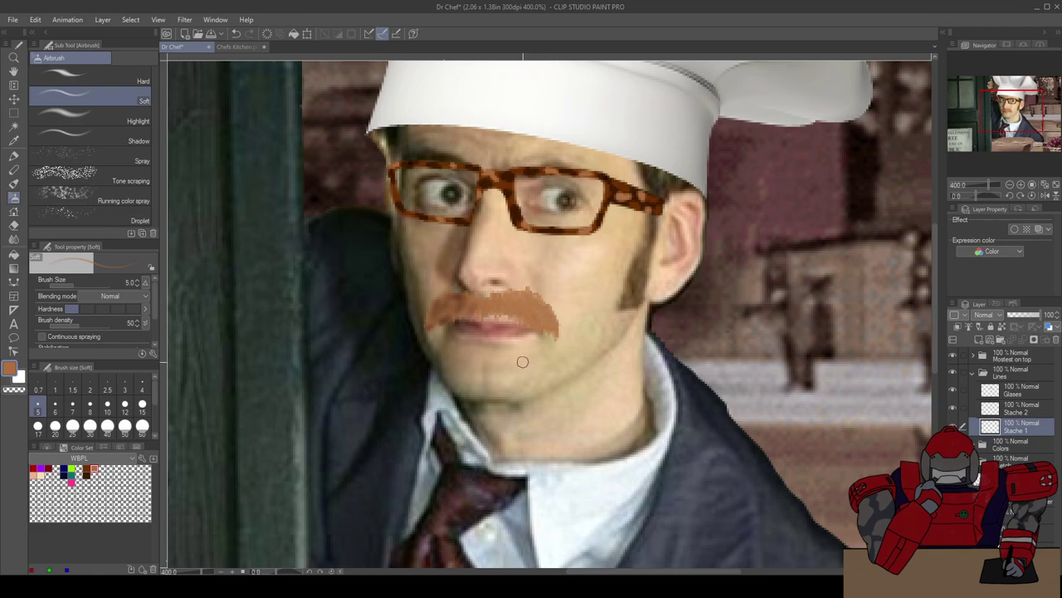
pyautogui.scroll(-3, 502, 418)
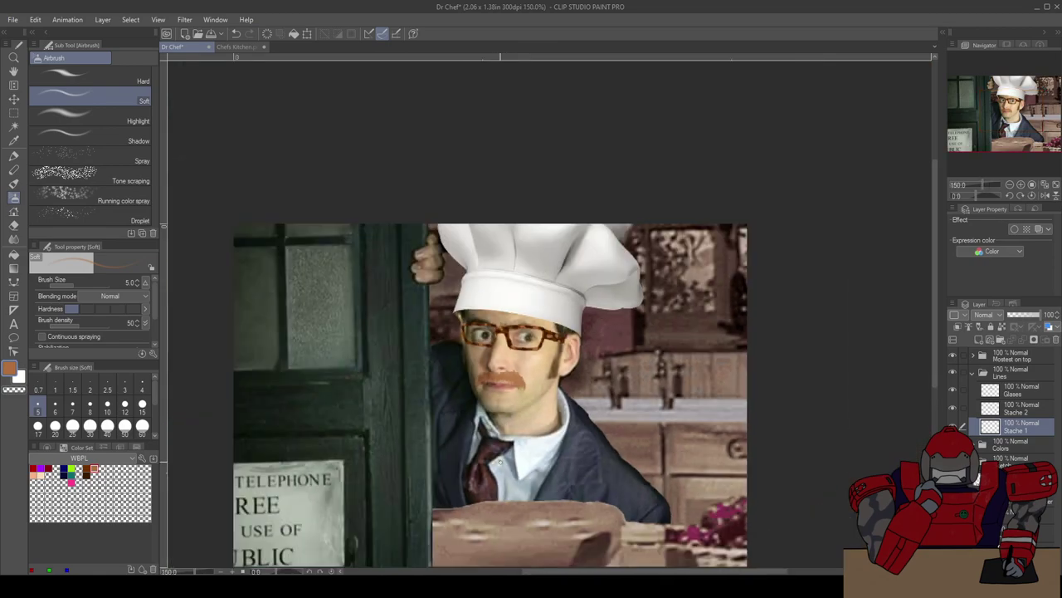
pyautogui.scroll(3, 511, 424)
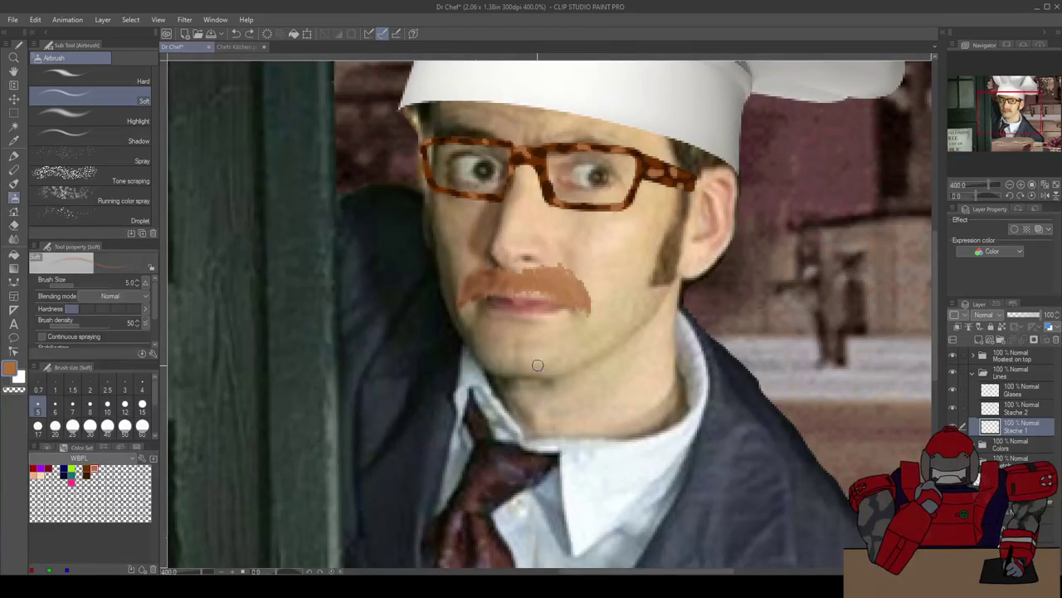
# Step: Erase the stray hairs along the moustache's upper edge on the Stache 2 layer with the Hard eraser at size 10
pyautogui.scroll(2, 553, 345)
pyautogui.moveTo(588, 301); pyautogui.dragTo(580, 362)
pyautogui.click(1000, 407)
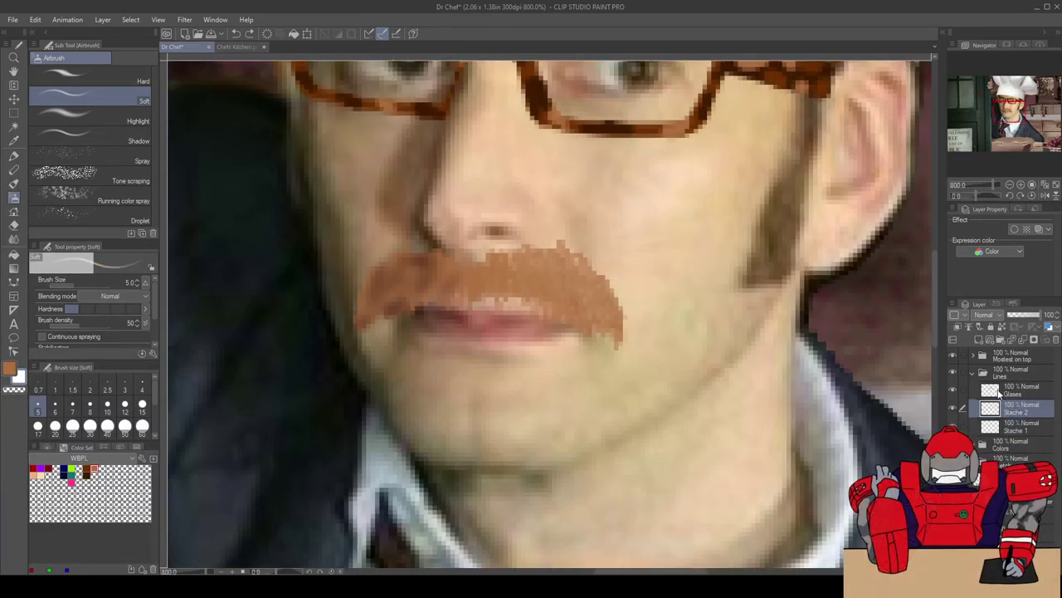
pyautogui.press('e')
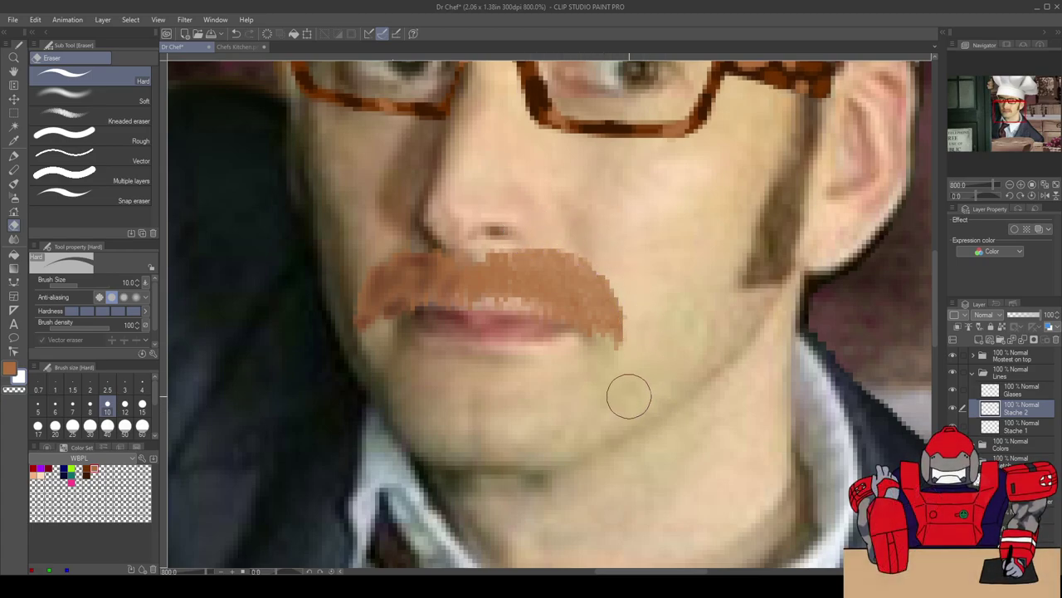
pyautogui.scroll(-4, 627, 431)
pyautogui.scroll(-1, 631, 443)
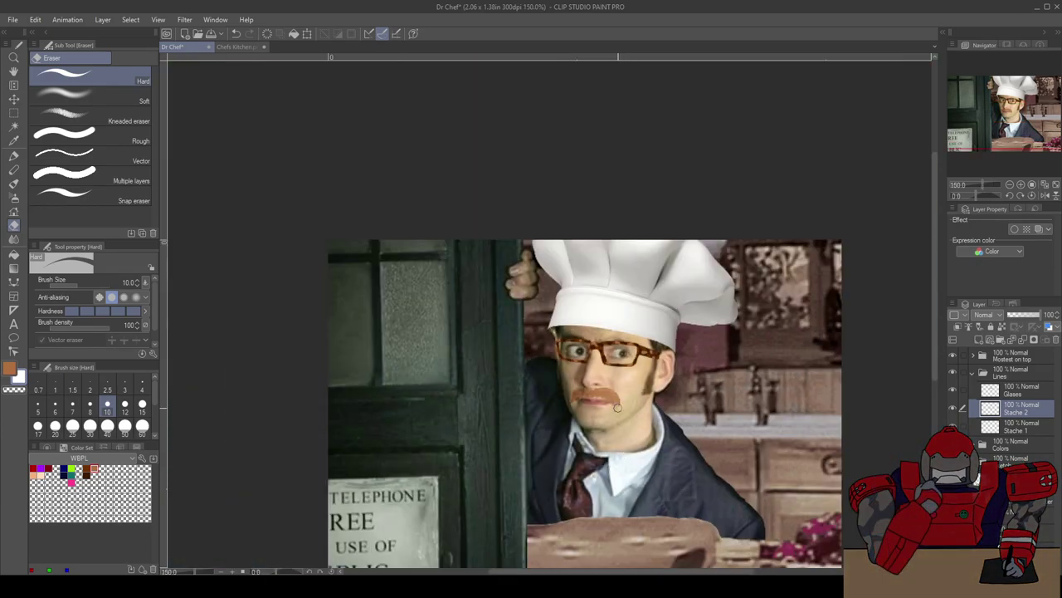
pyautogui.scroll(7, 618, 411)
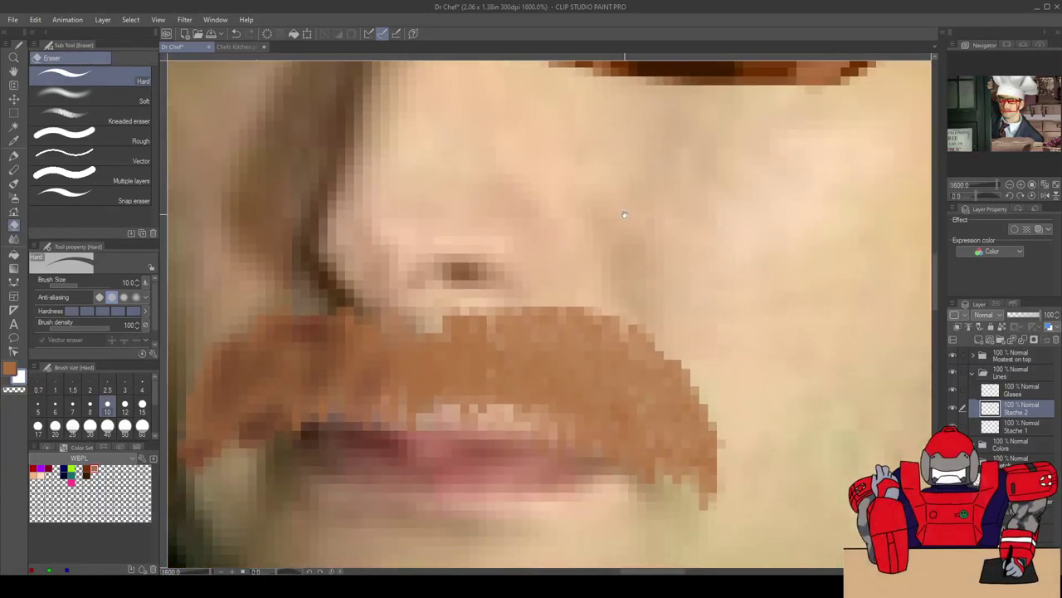
pyautogui.scroll(-2, 624, 218)
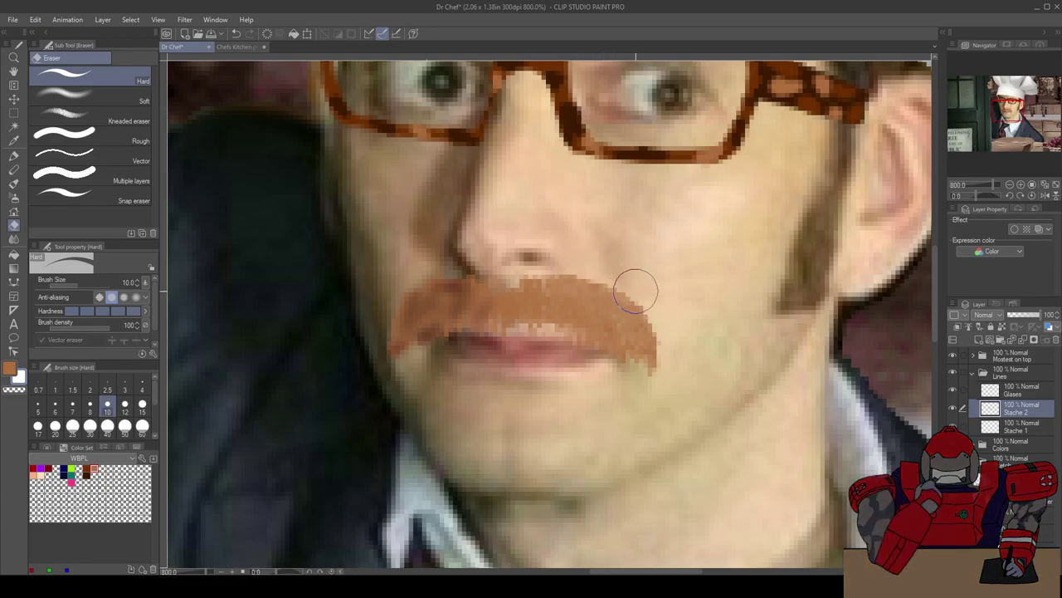
pyautogui.scroll(-5, 651, 486)
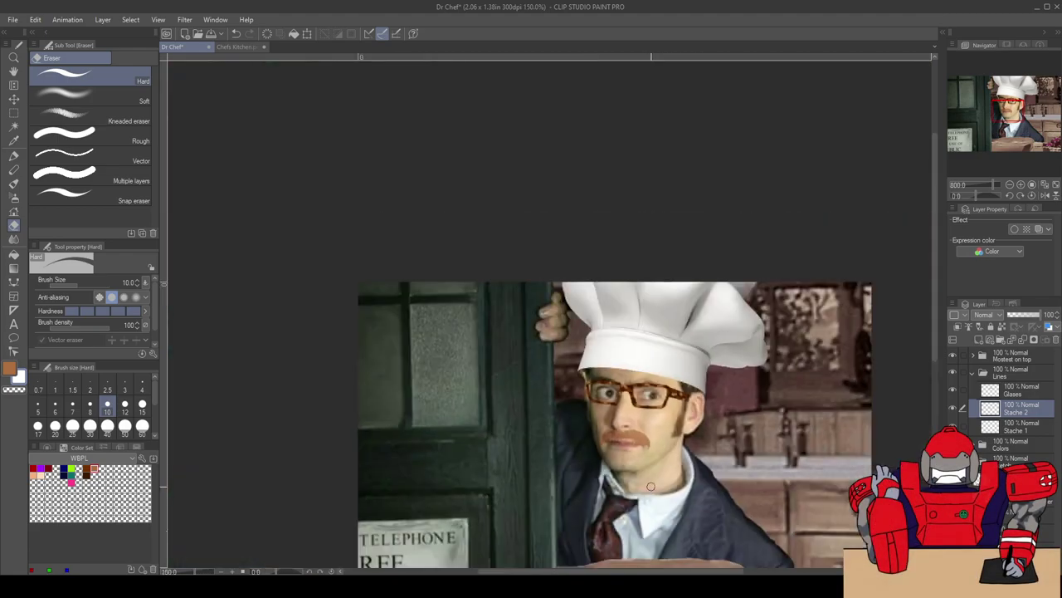
pyautogui.moveTo(638, 485); pyautogui.dragTo(604, 430)
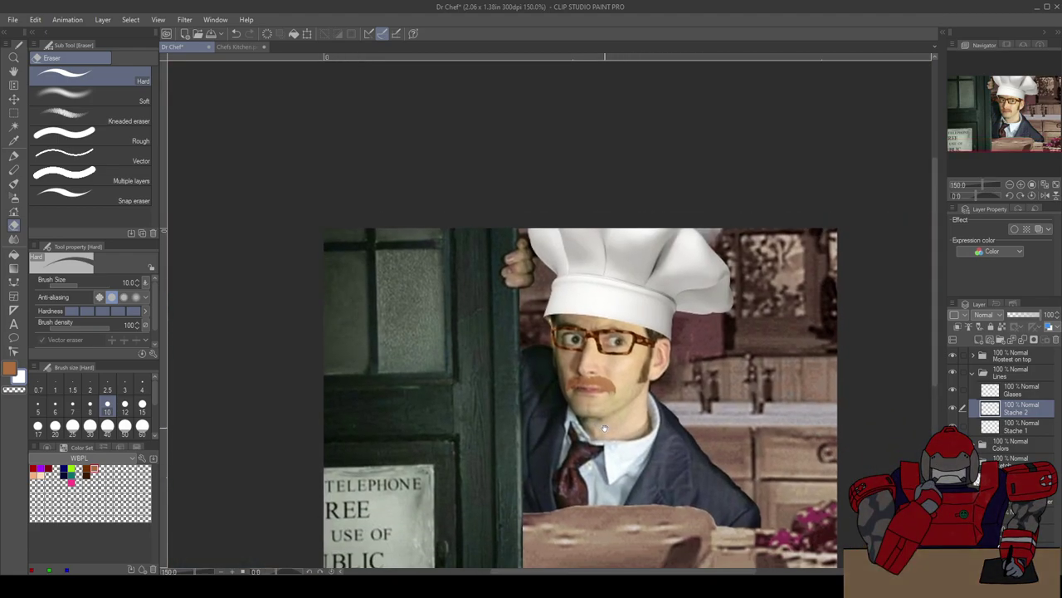
# Step: Examine the shape and edges of the trimmed moustache on the face, both up close and from farther away
pyautogui.scroll(1, 600, 419)
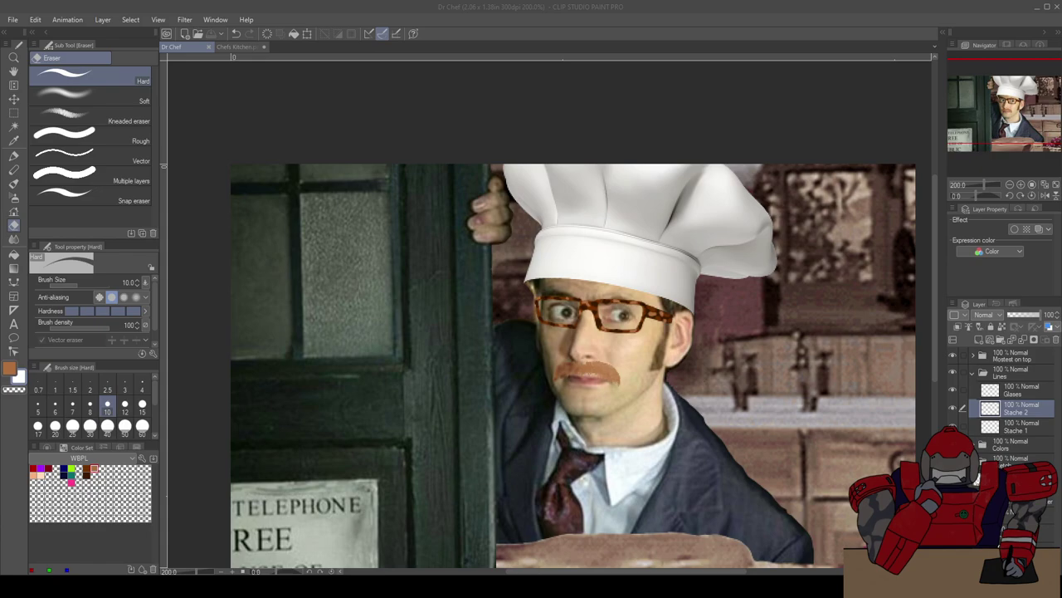
pyautogui.click(609, 399)
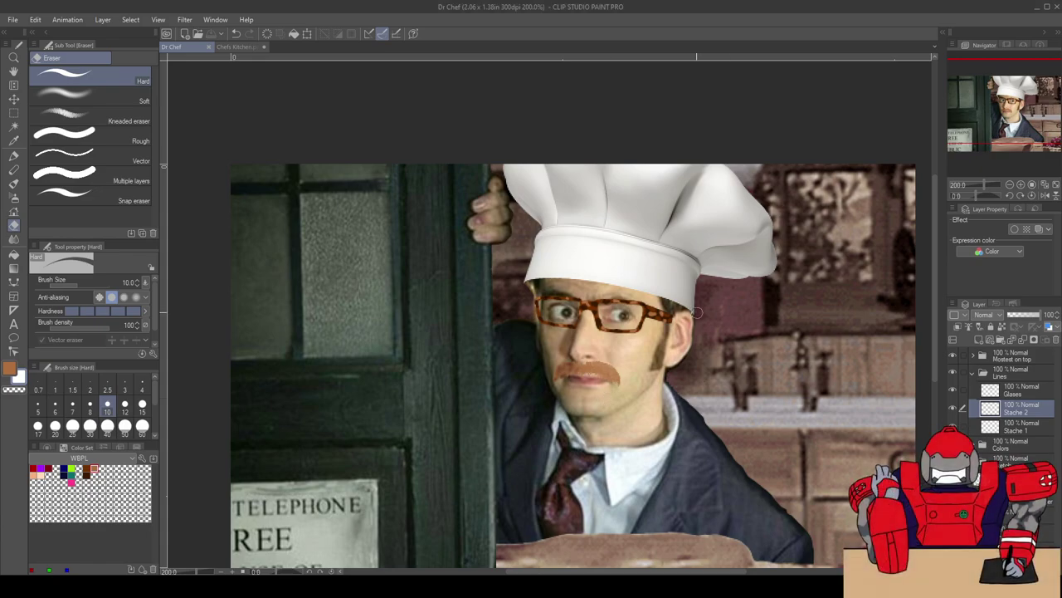
pyautogui.scroll(2, 698, 313)
pyautogui.scroll(1, 526, 425)
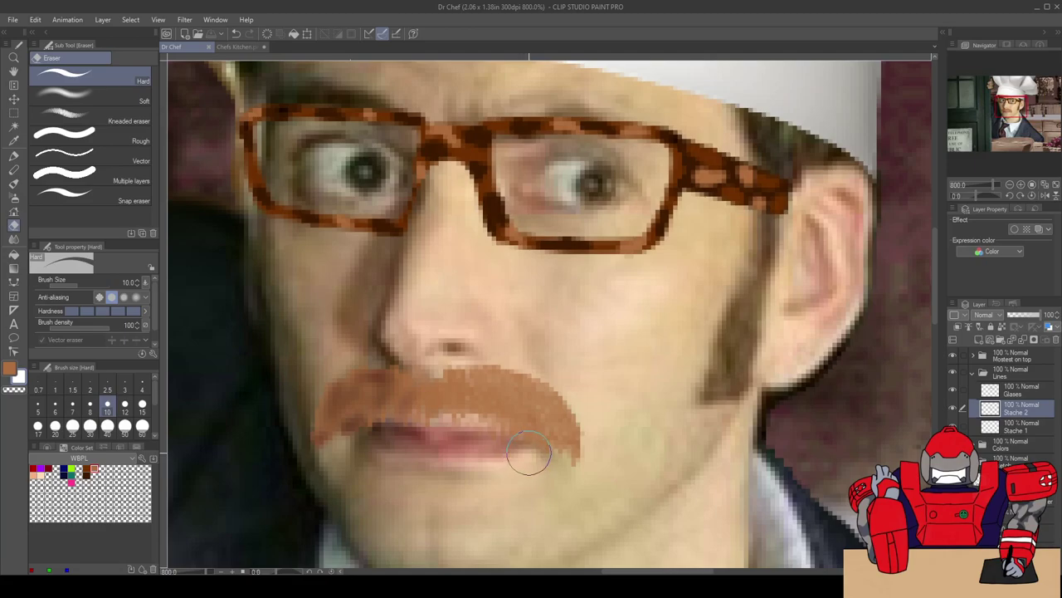
pyautogui.scroll(1, 525, 453)
pyautogui.scroll(-2, 524, 441)
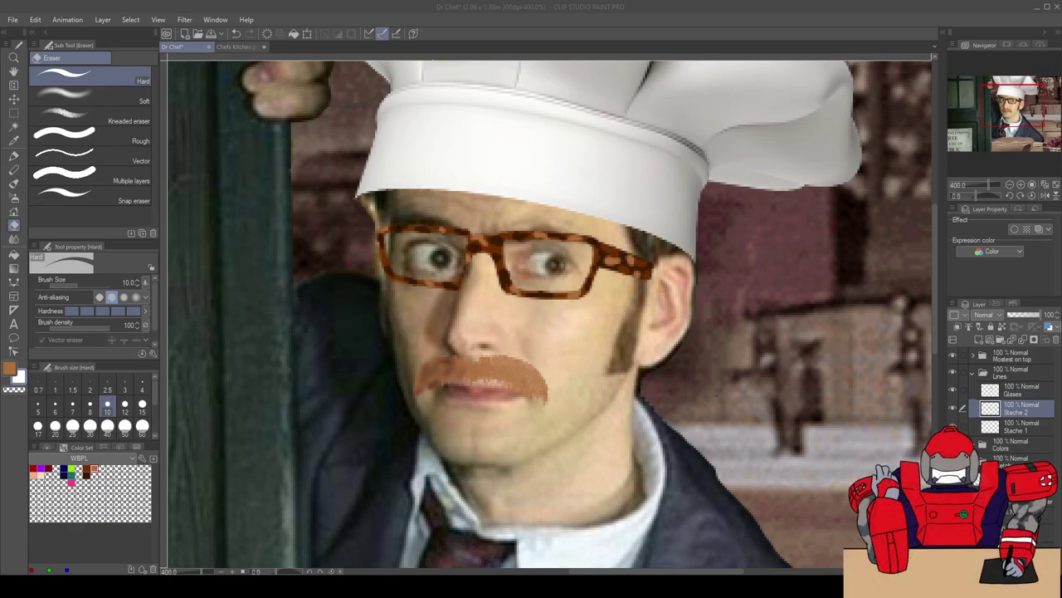
pyautogui.scroll(2, 511, 357)
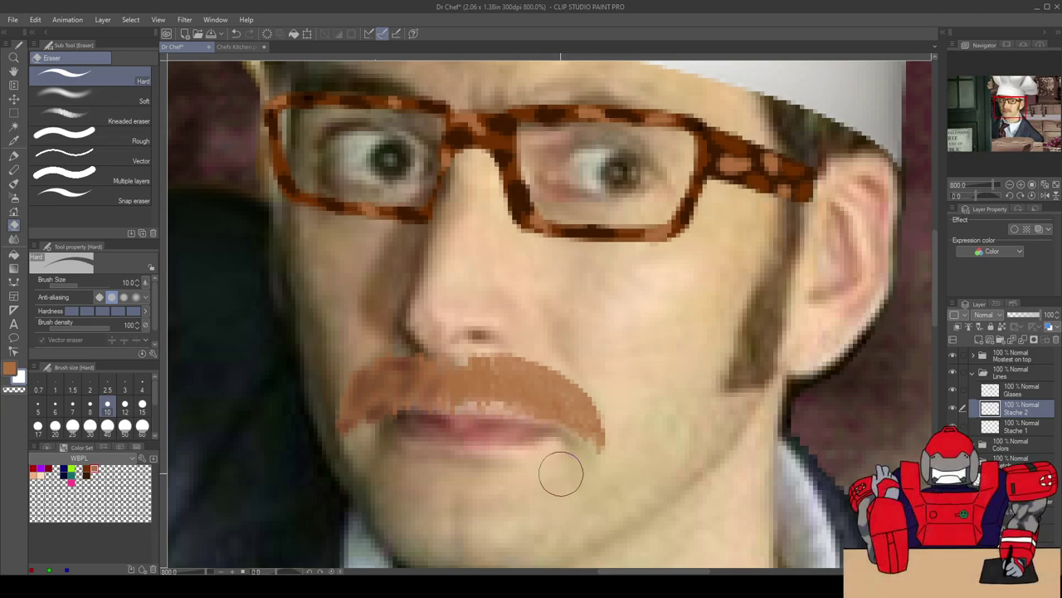
pyautogui.scroll(-2, 550, 462)
pyautogui.scroll(-2, 544, 482)
pyautogui.scroll(2, 532, 448)
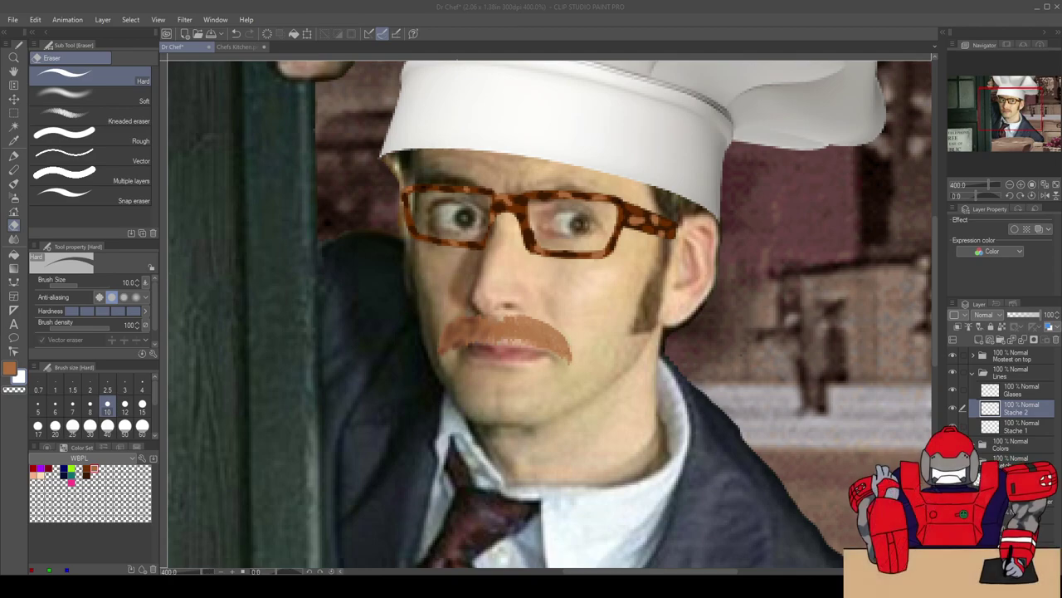
pyautogui.click(436, 445)
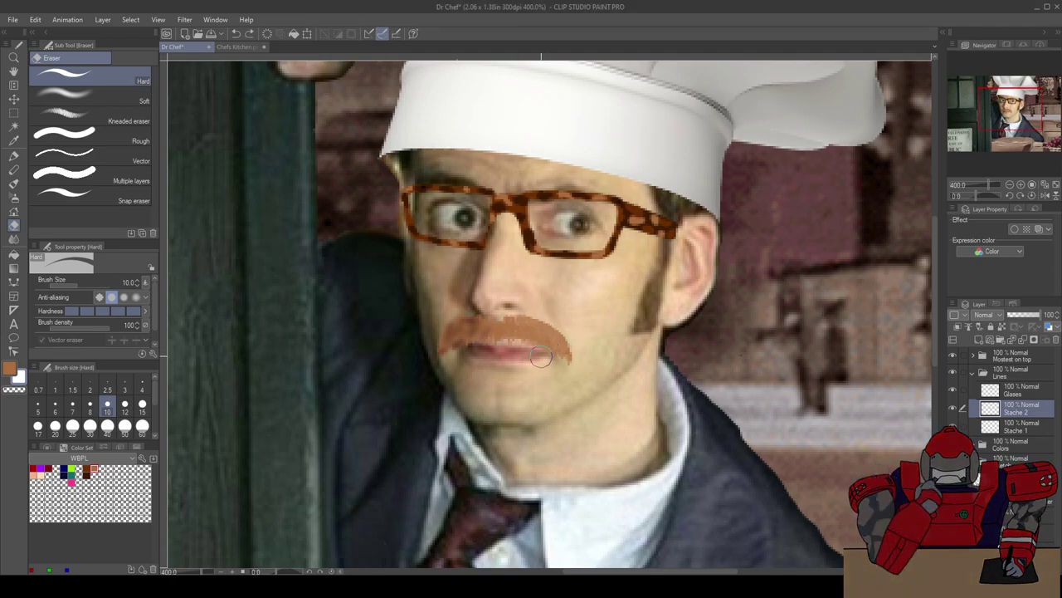
pyautogui.scroll(2, 541, 355)
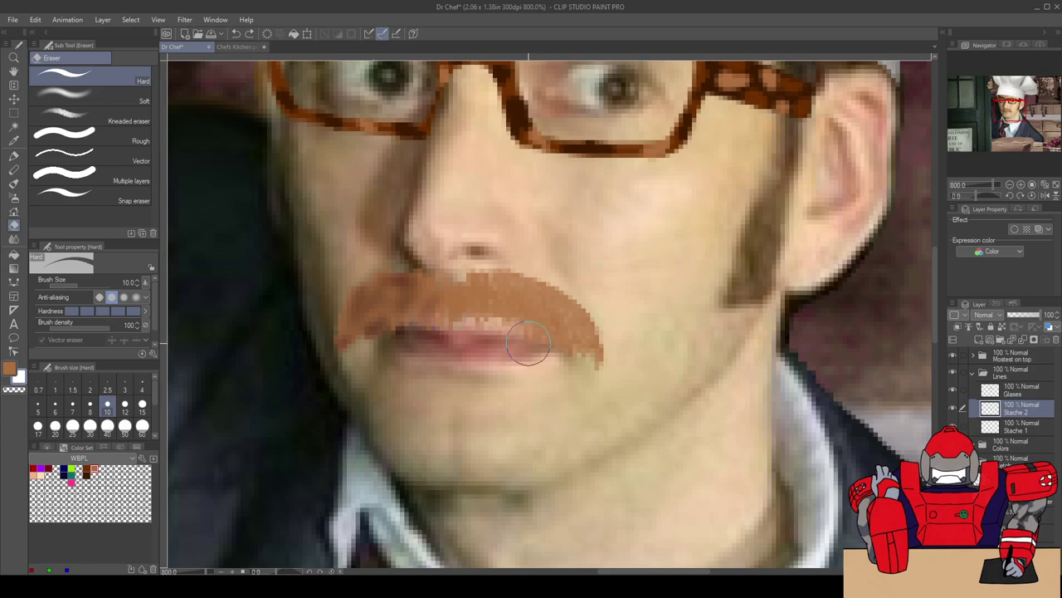
pyautogui.scroll(-2, 527, 314)
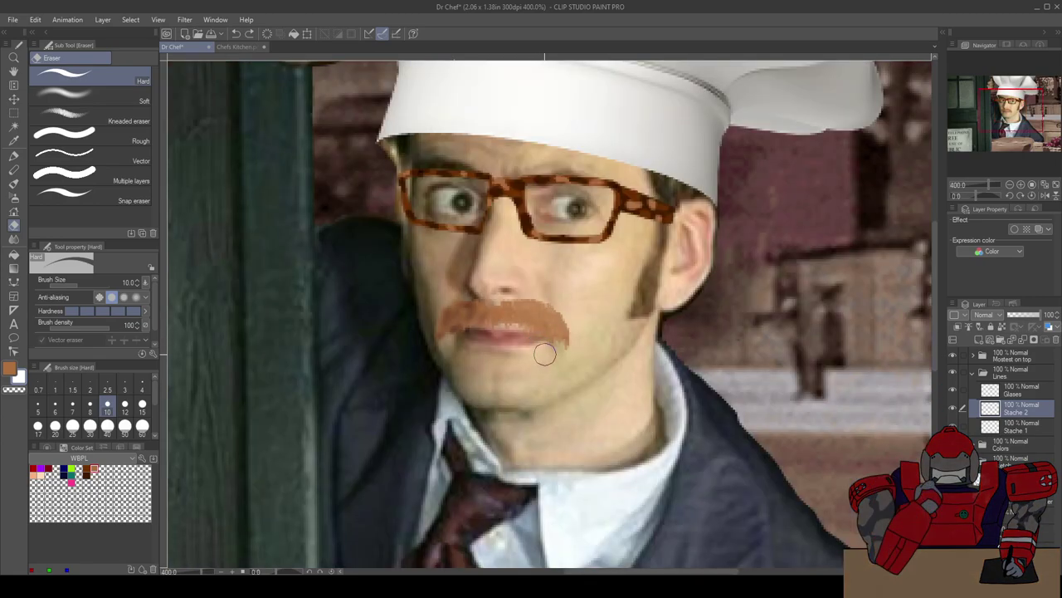
# Step: Undo the latest moustache trimming and try Chalk strokes at size 4 on the cheek beside the moustache
pyautogui.hotkey('ctrl', 'z')
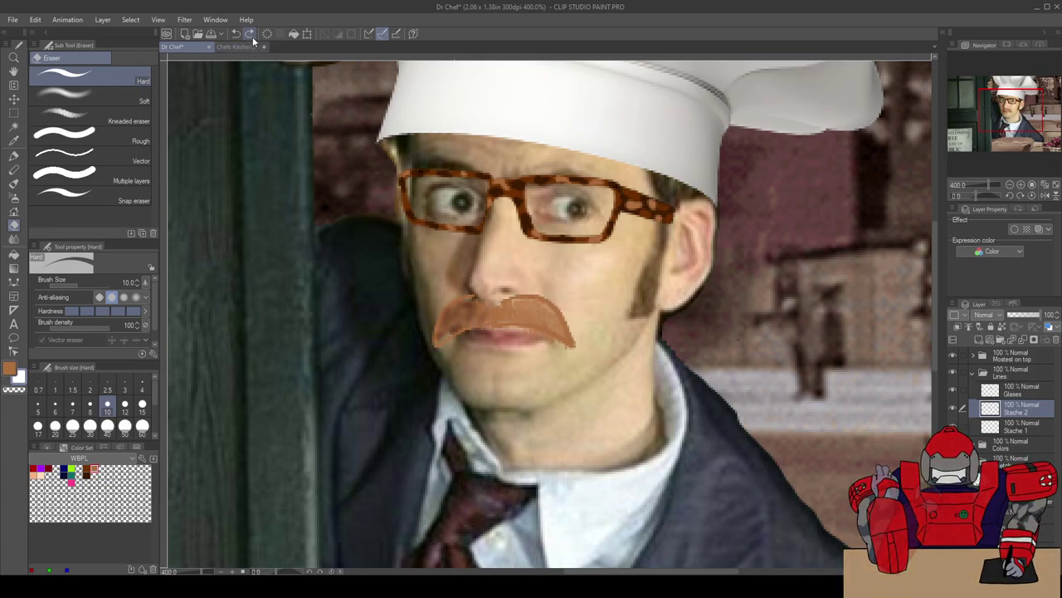
pyautogui.click(249, 33)
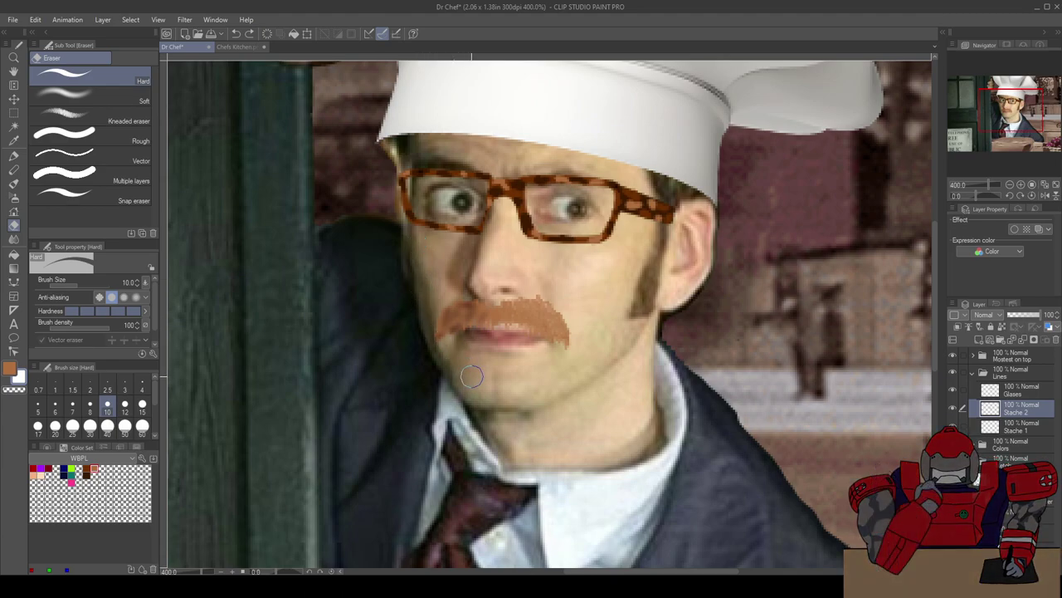
pyautogui.press('p')
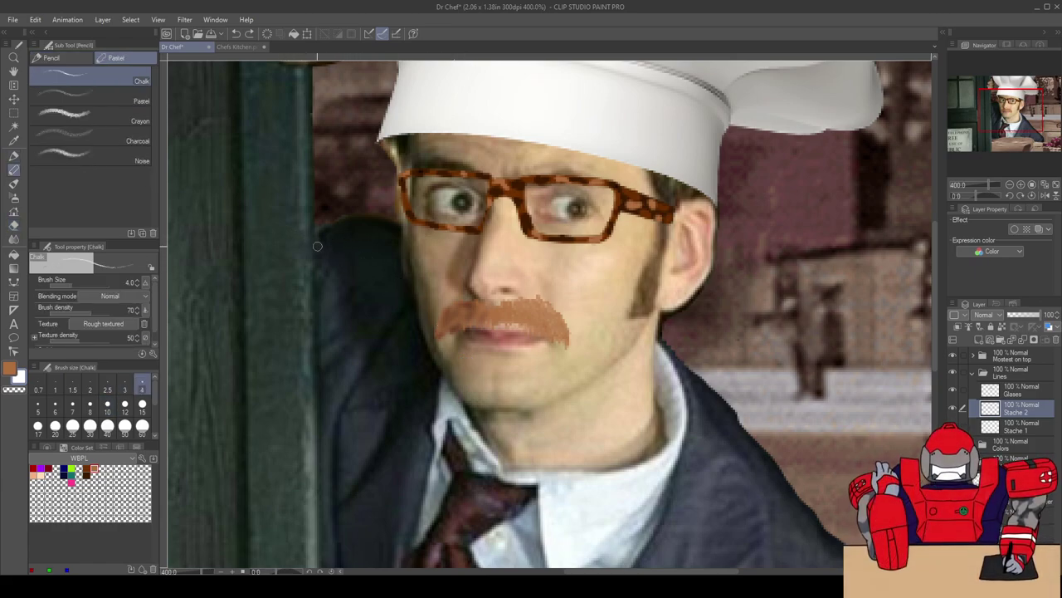
pyautogui.moveTo(585, 286); pyautogui.dragTo(594, 344)
pyautogui.scroll(2, 572, 314)
pyautogui.moveTo(591, 304); pyautogui.dragTo(607, 355)
pyautogui.hotkey('ctrl', 'z')
pyautogui.hotkey('ctrl', 'z')
pyautogui.hotkey('ctrl', 'z')
pyautogui.hotkey('ctrl', 'z')
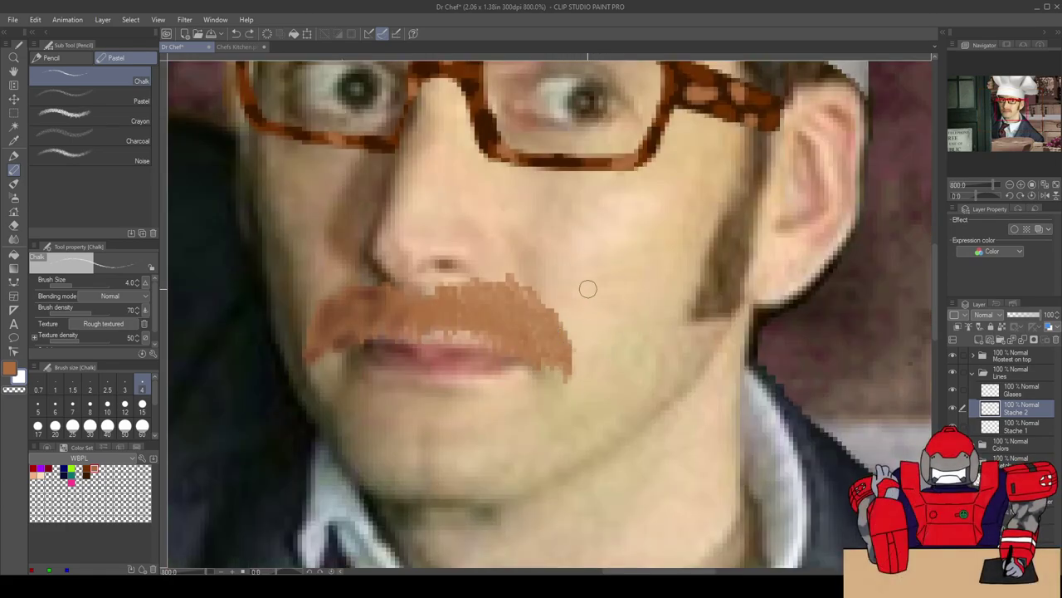
# Step: Try short Chalk test strokes at size 4 on the chin in white and on the cheek, and undo them
pyautogui.moveTo(485, 404)
pyautogui.mouseDown()
pyautogui.moveTo(504, 463)
pyautogui.moveTo(516, 457)
pyautogui.mouseUp()
pyautogui.moveTo(513, 405); pyautogui.dragTo(533, 461)
pyautogui.hotkey('ctrl', 'z')
pyautogui.hotkey('ctrl', 'z')
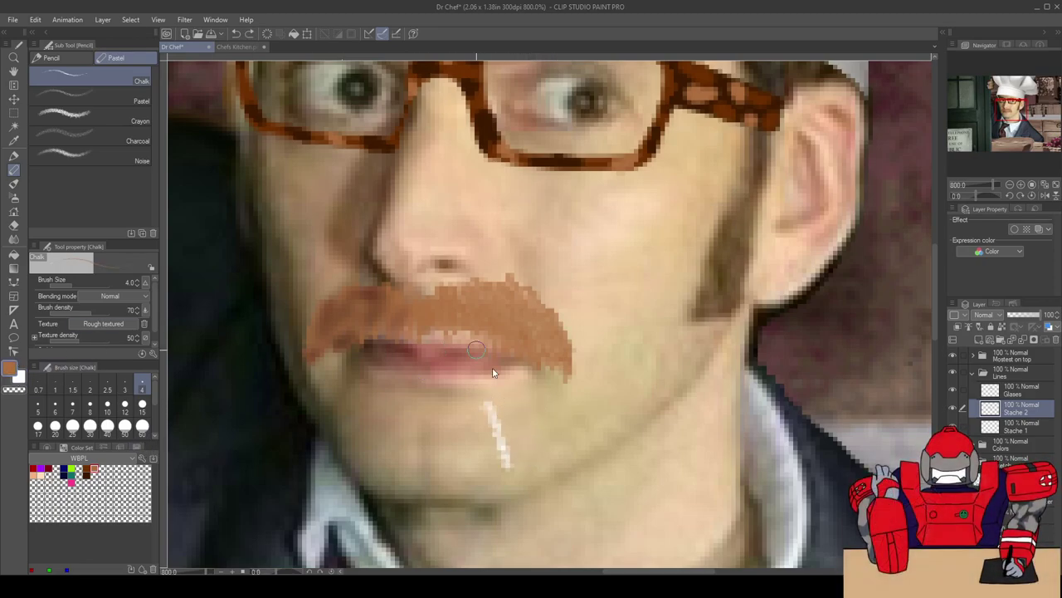
pyautogui.hotkey('ctrl', 'z')
pyautogui.moveTo(593, 286)
pyautogui.mouseDown()
pyautogui.moveTo(617, 347)
pyautogui.moveTo(628, 340)
pyautogui.mouseUp()
pyautogui.moveTo(615, 279); pyautogui.dragTo(639, 338)
pyautogui.hotkey('ctrl', 'z')
pyautogui.hotkey('ctrl', 'z')
pyautogui.hotkey('ctrl', 'z')
# Step: Try to erase the right end of the moustache with the Hard eraser at size 10 and repaint it with Chalk
pyautogui.press('e')
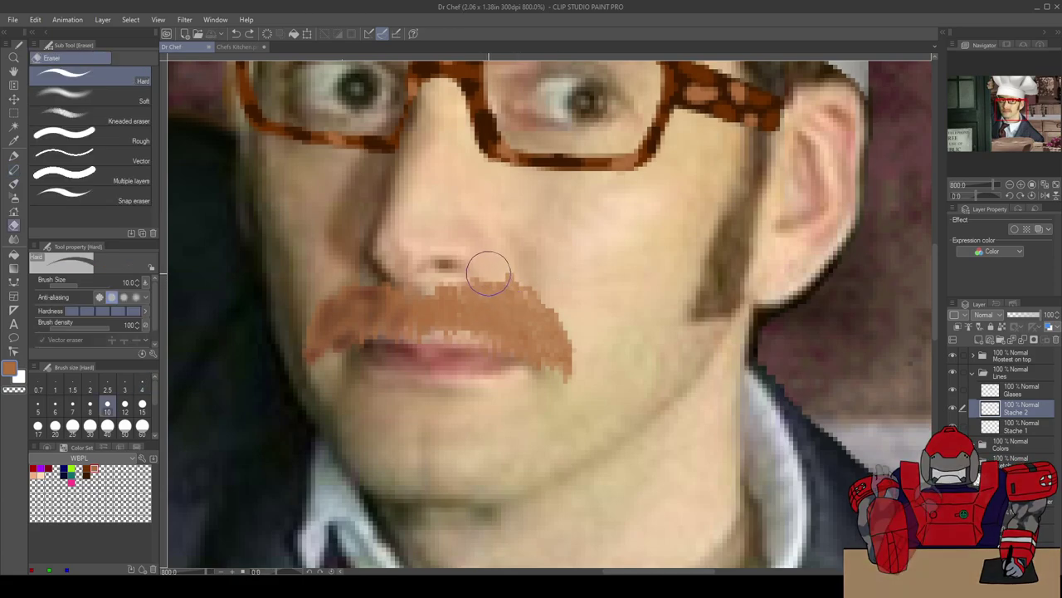
pyautogui.moveTo(479, 279)
pyautogui.mouseDown()
pyautogui.moveTo(531, 290)
pyautogui.moveTo(570, 327)
pyautogui.moveTo(578, 357)
pyautogui.mouseUp()
pyautogui.moveTo(469, 353)
pyautogui.mouseDown()
pyautogui.moveTo(553, 388)
pyautogui.moveTo(483, 280)
pyautogui.moveTo(521, 292)
pyautogui.moveTo(571, 343)
pyautogui.moveTo(571, 376)
pyautogui.moveTo(548, 315)
pyautogui.moveTo(567, 334)
pyautogui.moveTo(558, 355)
pyautogui.moveTo(545, 310)
pyautogui.mouseUp()
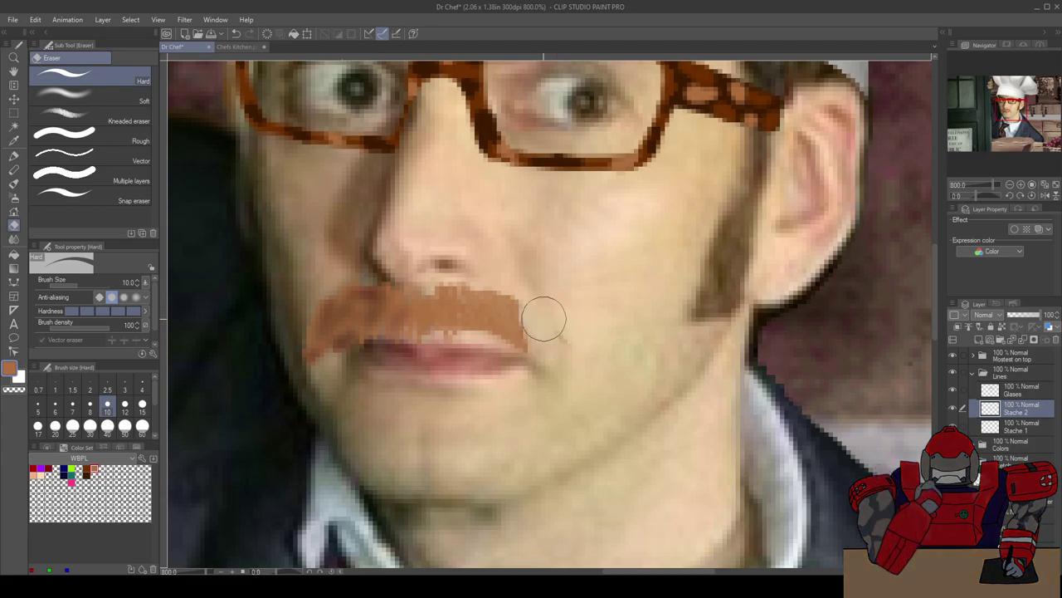
pyautogui.press('p')
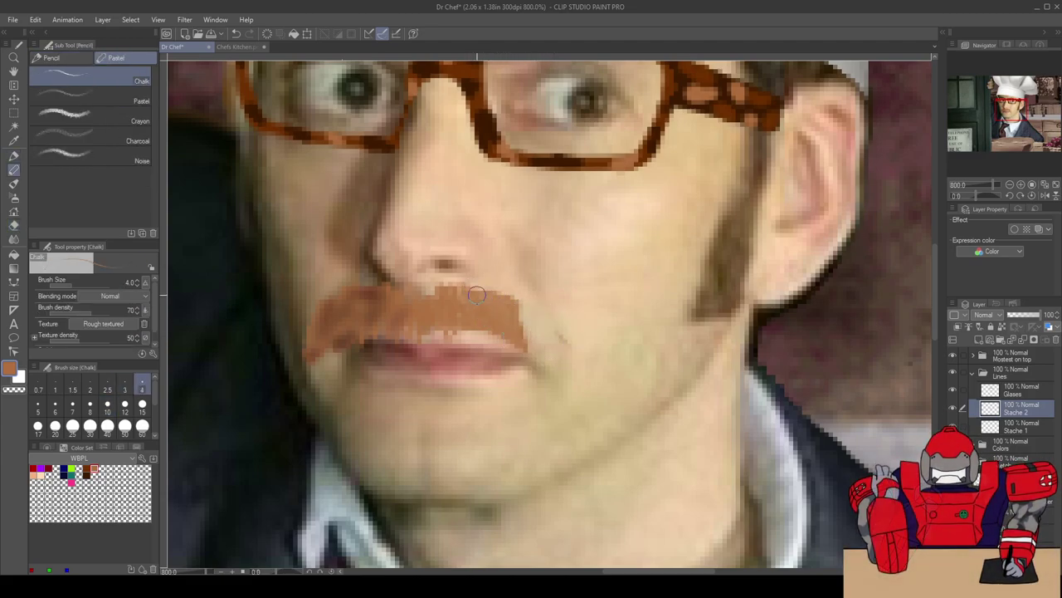
pyautogui.moveTo(504, 310)
pyautogui.mouseDown()
pyautogui.moveTo(514, 342)
pyautogui.moveTo(511, 297)
pyautogui.moveTo(539, 351)
pyautogui.moveTo(548, 321)
pyautogui.mouseUp()
pyautogui.hotkey('ctrl', 'z')
pyautogui.moveTo(544, 359)
pyautogui.mouseDown()
pyautogui.moveTo(552, 352)
pyautogui.moveTo(547, 365)
pyautogui.moveTo(540, 351)
pyautogui.mouseUp()
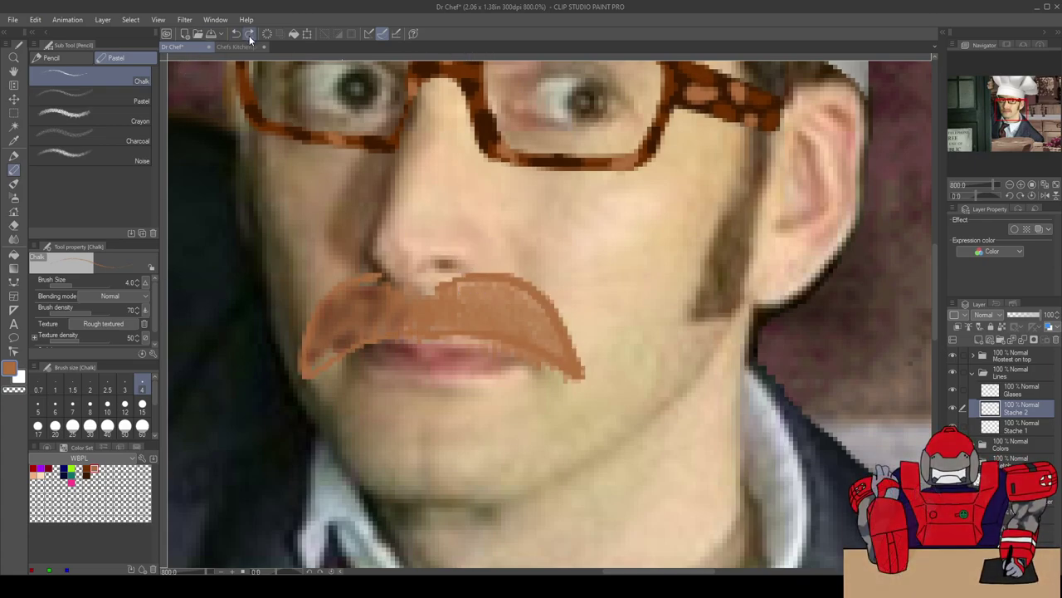
pyautogui.hotkey('ctrl', 'z')
# Step: Try to erase the moustache's whole right half on Stache 2 and repaint it in brown with Chalk at size 4
pyautogui.press('e')
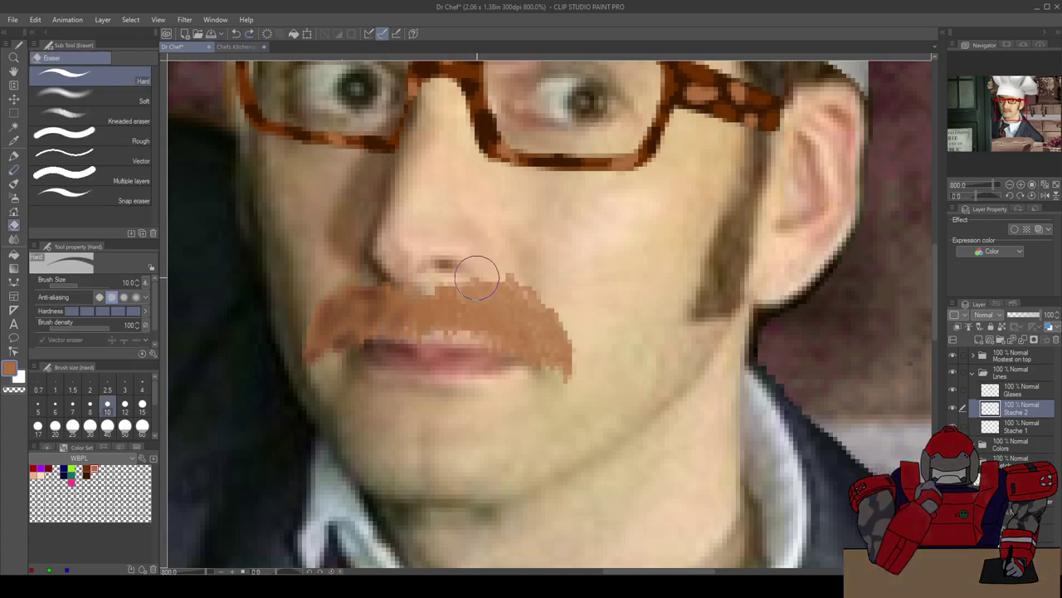
pyautogui.moveTo(467, 273)
pyautogui.mouseDown()
pyautogui.moveTo(486, 335)
pyautogui.moveTo(484, 301)
pyautogui.moveTo(508, 348)
pyautogui.moveTo(520, 337)
pyautogui.moveTo(545, 343)
pyautogui.mouseUp()
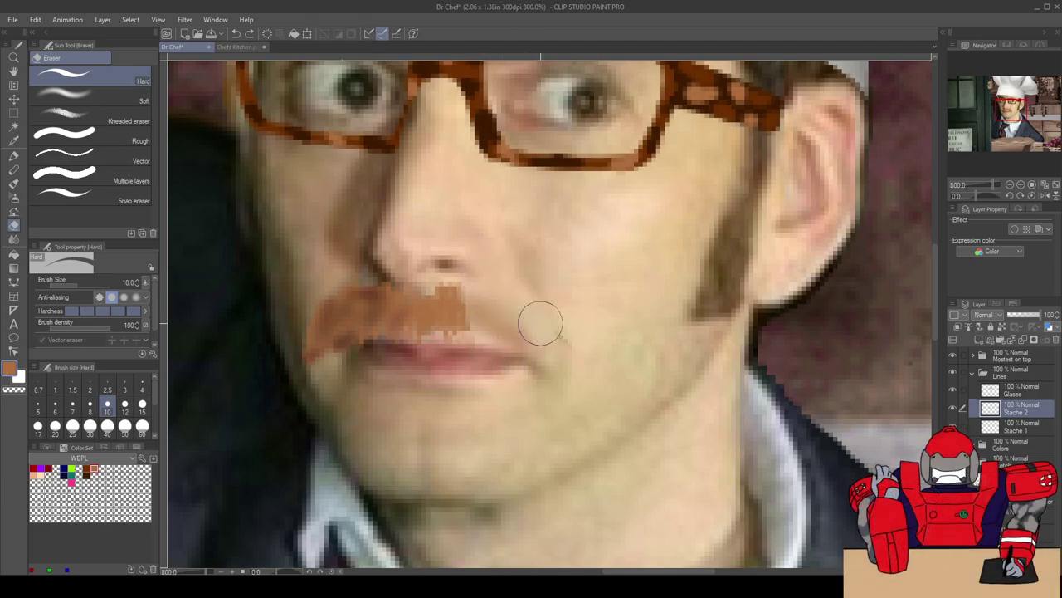
pyautogui.press('p')
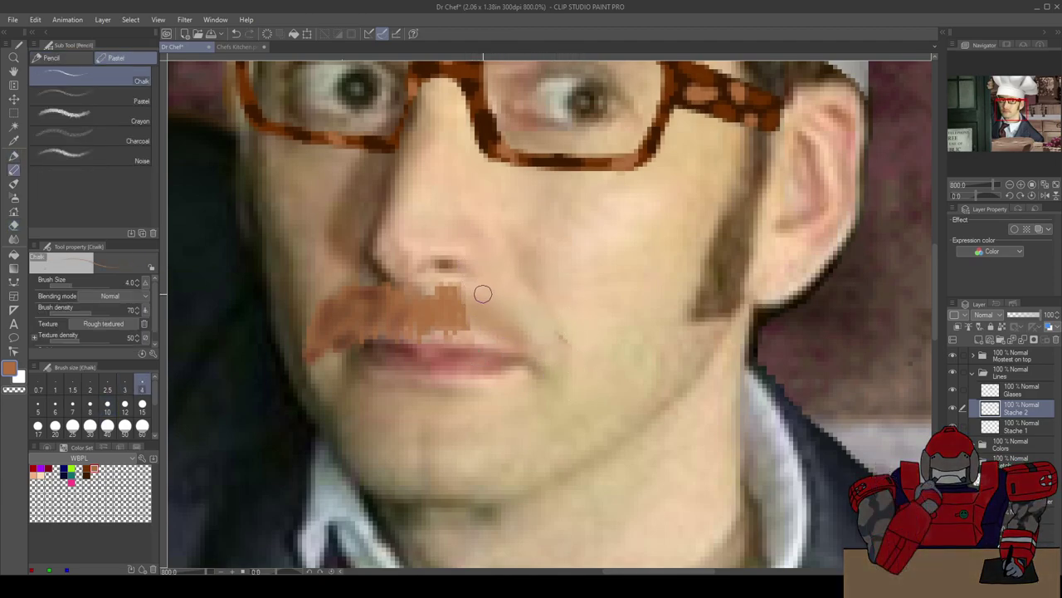
pyautogui.moveTo(469, 319)
pyautogui.mouseDown()
pyautogui.moveTo(460, 287)
pyautogui.moveTo(486, 324)
pyautogui.moveTo(476, 289)
pyautogui.moveTo(502, 303)
pyautogui.mouseUp()
pyautogui.moveTo(511, 316)
pyautogui.mouseDown()
pyautogui.moveTo(497, 302)
pyautogui.moveTo(532, 332)
pyautogui.moveTo(528, 317)
pyautogui.moveTo(535, 324)
pyautogui.moveTo(481, 290)
pyautogui.mouseUp()
pyautogui.moveTo(484, 333); pyautogui.dragTo(471, 295)
pyautogui.moveTo(528, 334)
pyautogui.mouseDown()
pyautogui.moveTo(555, 328)
pyautogui.moveTo(562, 347)
pyautogui.moveTo(536, 355)
pyautogui.mouseUp()
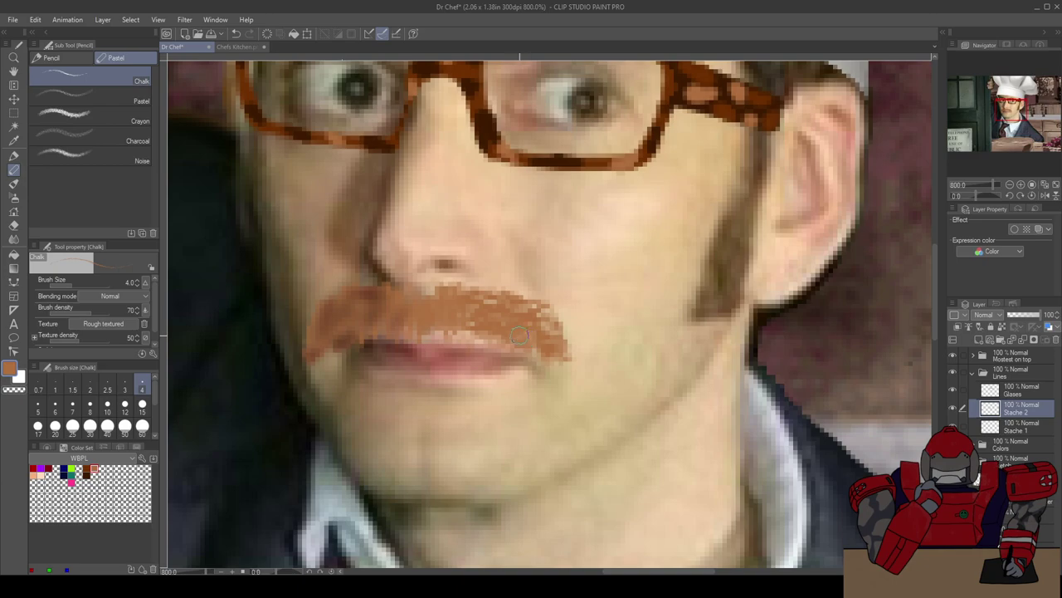
# Step: Undo the repainting of the moustache's right half and step back through its history to the version with the full outline
pyautogui.hotkey('ctrl', 'z')
pyautogui.hotkey('ctrl', 'z')
pyautogui.hotkey('ctrl', 'z')
pyautogui.hotkey('ctrl', 'z')
pyautogui.hotkey('ctrl', 'z')
pyautogui.hotkey('ctrl', 'z')
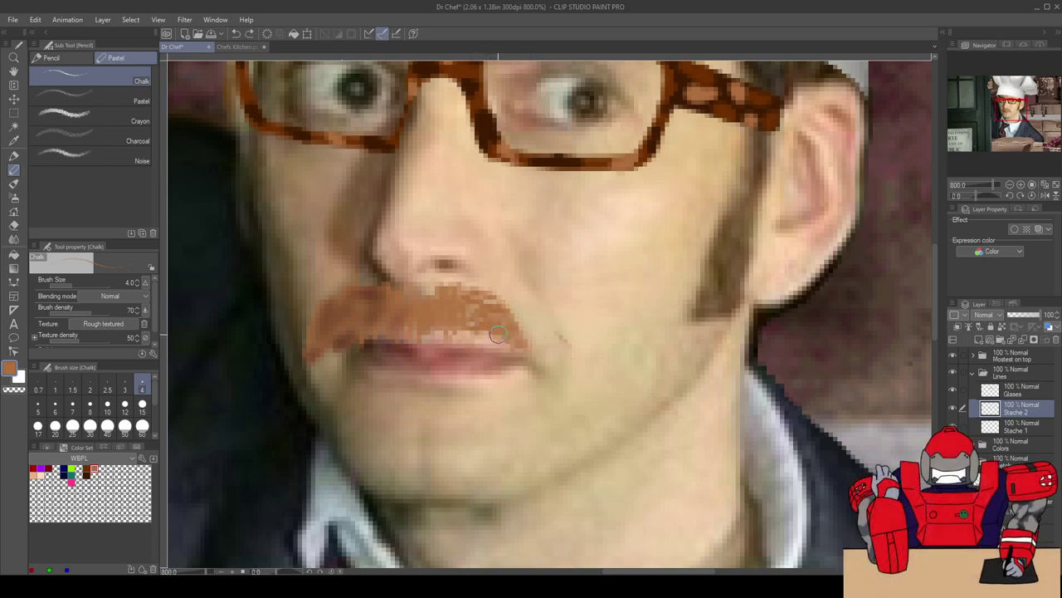
pyautogui.hotkey('ctrl', 'z')
pyautogui.hotkey('ctrl', 'z')
pyautogui.hotkey('ctrl', 'z')
pyautogui.hotkey('ctrl', 'z')
pyautogui.hotkey('ctrl', 'y')
pyautogui.hotkey('ctrl', 'y')
pyautogui.hotkey('ctrl', 'y')
pyautogui.hotkey('ctrl', 'y')
pyautogui.hotkey('ctrl', 'y')
pyautogui.hotkey('ctrl', 'y')
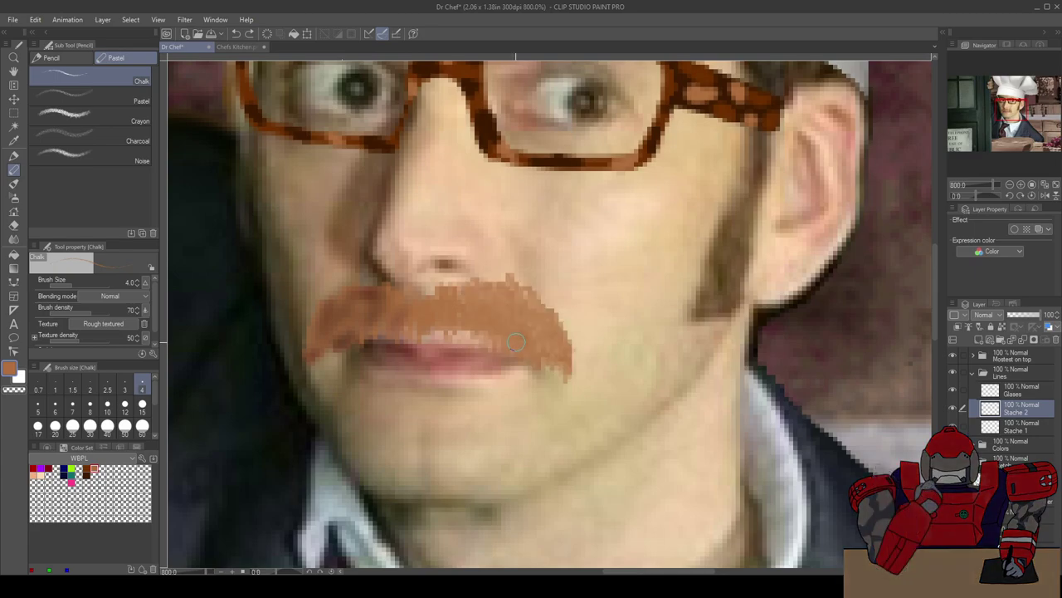
pyautogui.hotkey('ctrl', 'y')
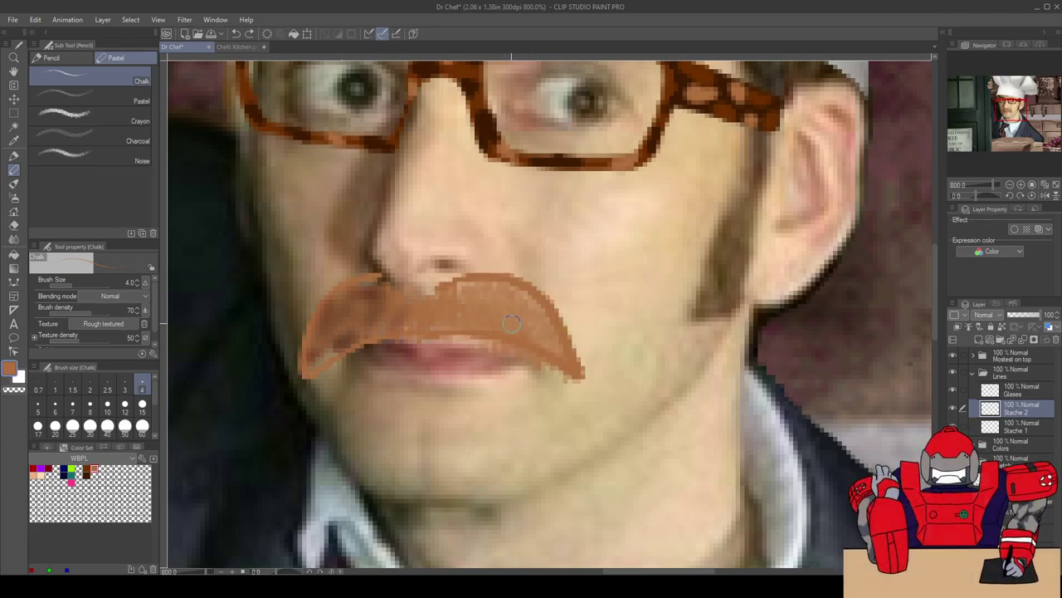
# Step: With the blue sketch shown as a guide, erase the right half of the trimmed moustache on Stache 2 using the Hard eraser at size 10
pyautogui.press('e')
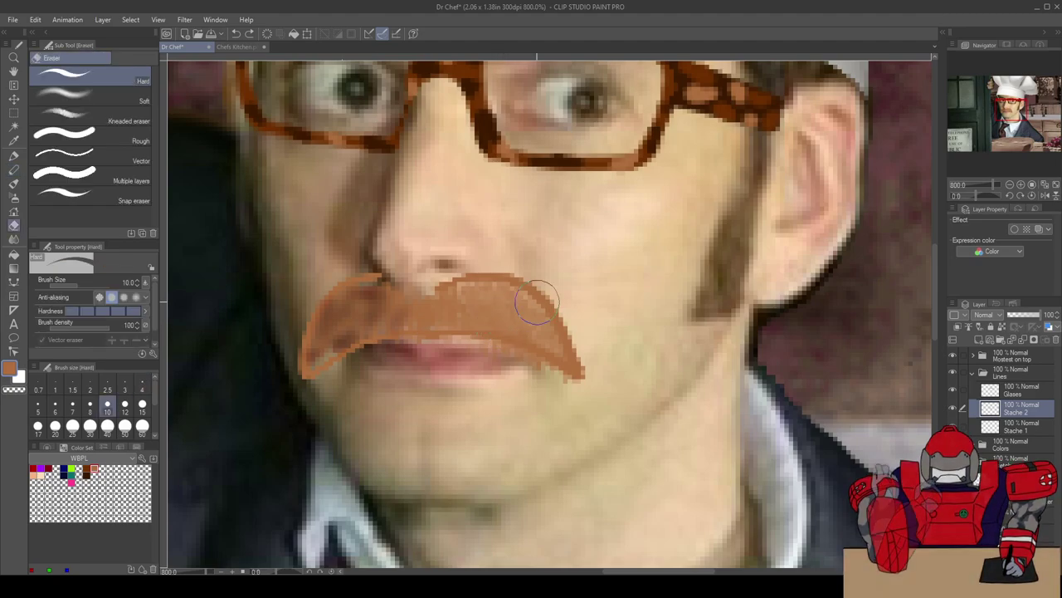
pyautogui.click(953, 461)
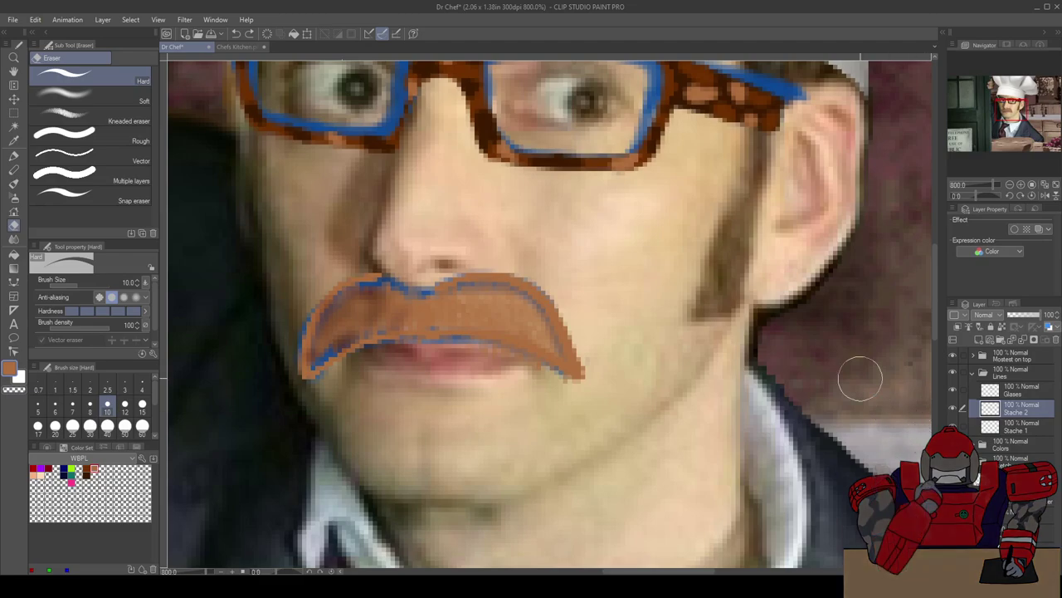
pyautogui.click(249, 35)
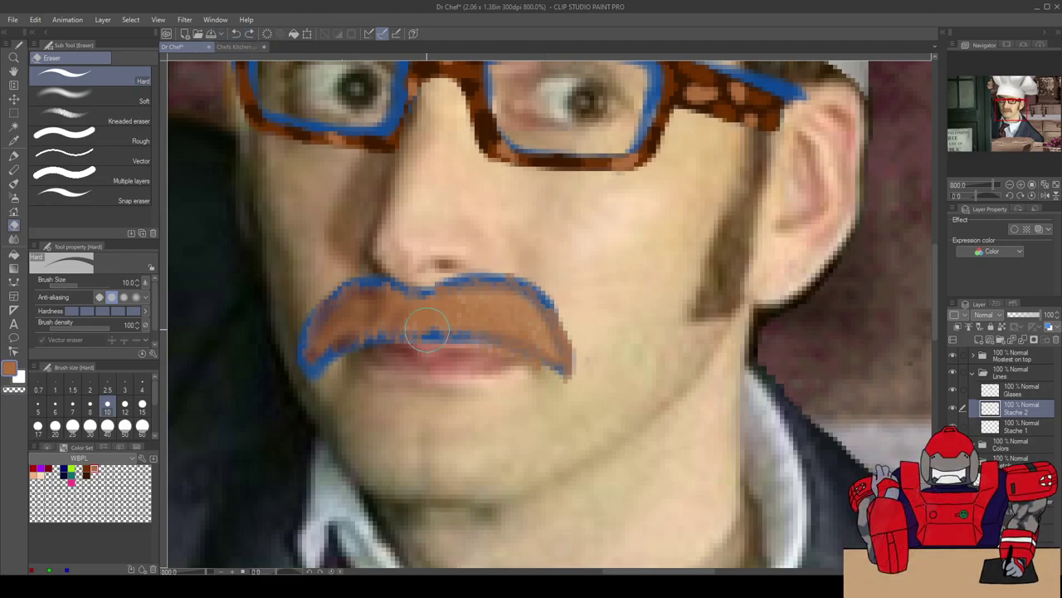
pyautogui.moveTo(449, 286)
pyautogui.mouseDown()
pyautogui.moveTo(466, 328)
pyautogui.moveTo(470, 276)
pyautogui.moveTo(511, 346)
pyautogui.moveTo(523, 295)
pyautogui.mouseUp()
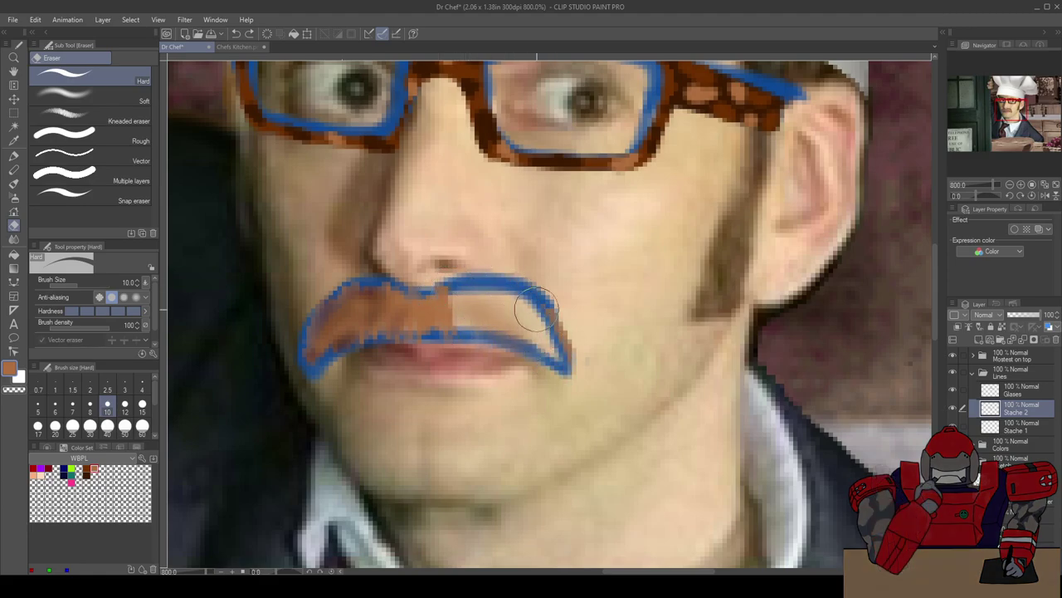
# Step: Repaint the moustache's right half on Stache 2 in light brown with Chalk at size 5, and hide the blue sketch
pyautogui.press('p')
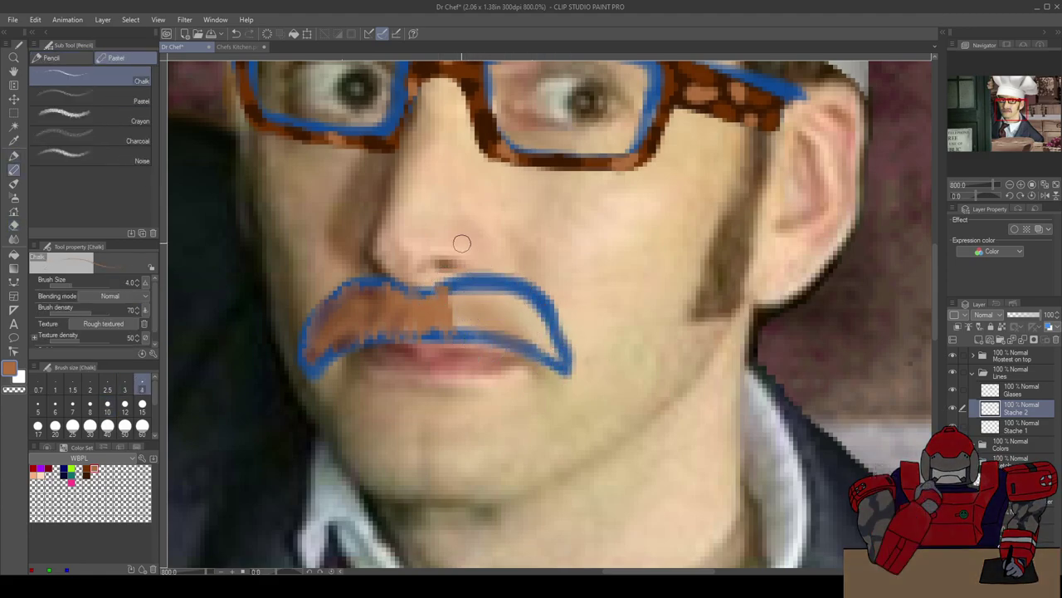
pyautogui.click(37, 404)
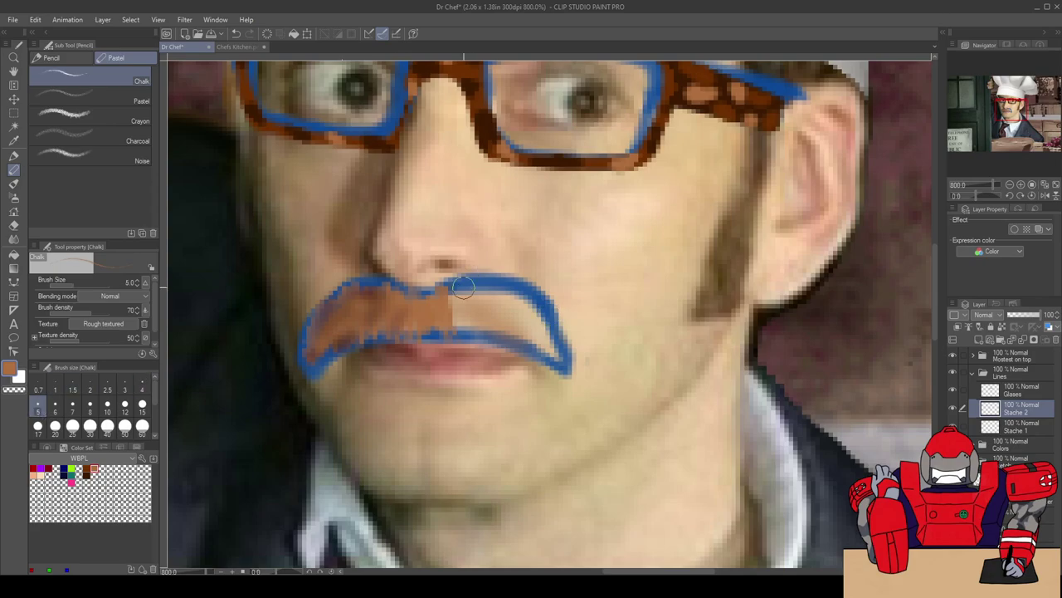
pyautogui.moveTo(448, 292)
pyautogui.mouseDown()
pyautogui.moveTo(472, 336)
pyautogui.moveTo(463, 291)
pyautogui.moveTo(458, 307)
pyautogui.moveTo(466, 312)
pyautogui.moveTo(469, 287)
pyautogui.moveTo(492, 330)
pyautogui.moveTo(482, 295)
pyautogui.moveTo(495, 297)
pyautogui.moveTo(512, 335)
pyautogui.moveTo(506, 290)
pyautogui.moveTo(559, 357)
pyautogui.mouseUp()
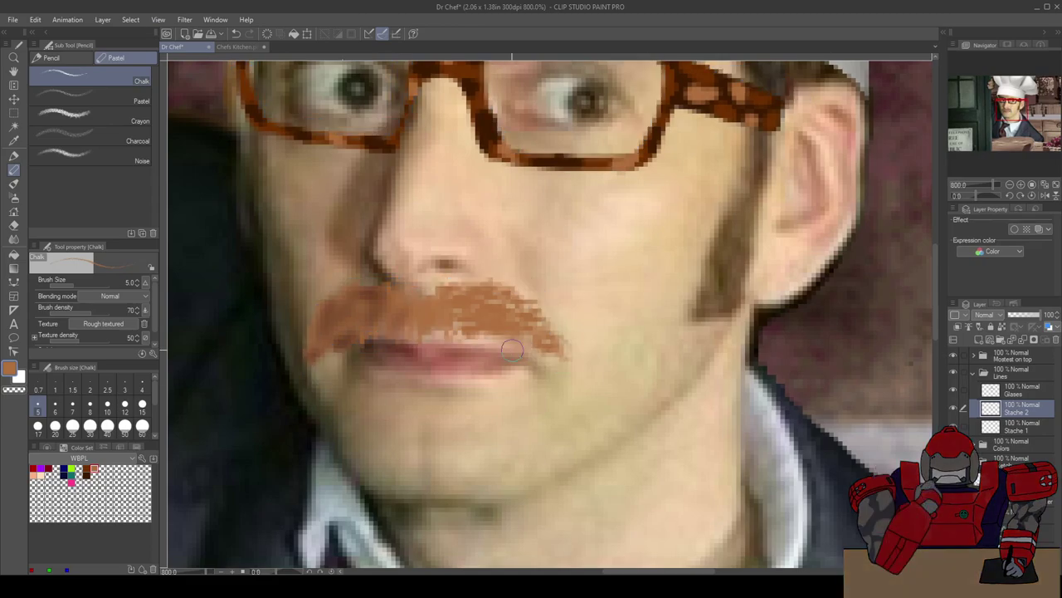
# Step: Fill the gaps in the moustache's right half on Stache 1 in light brown with the Soft airbrush at size 5
pyautogui.scroll(-3, 512, 352)
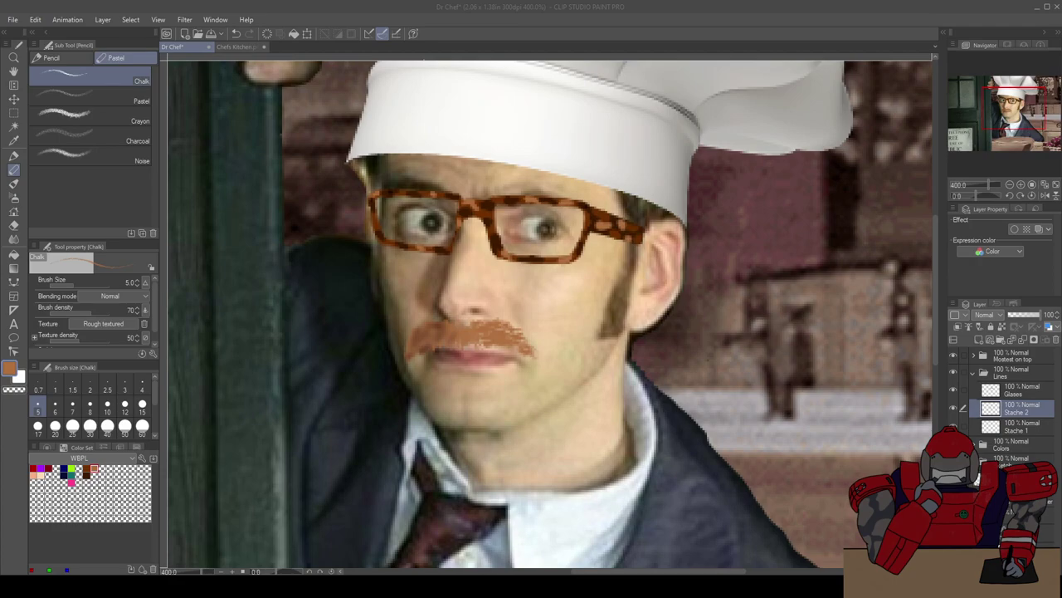
pyautogui.scroll(2, 588, 367)
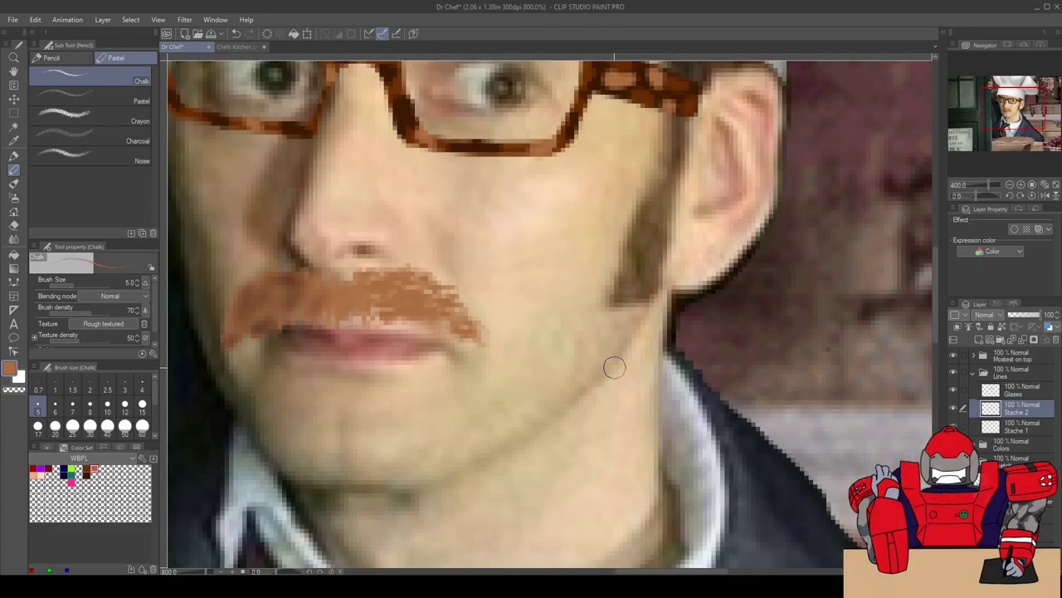
pyautogui.click(1023, 426)
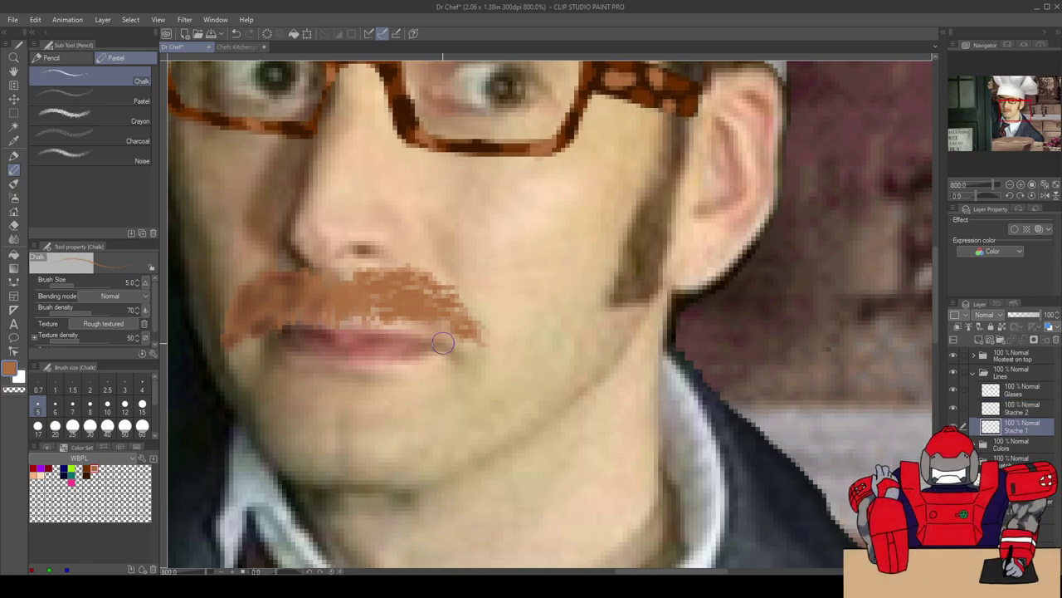
pyautogui.press('b')
pyautogui.press('b')
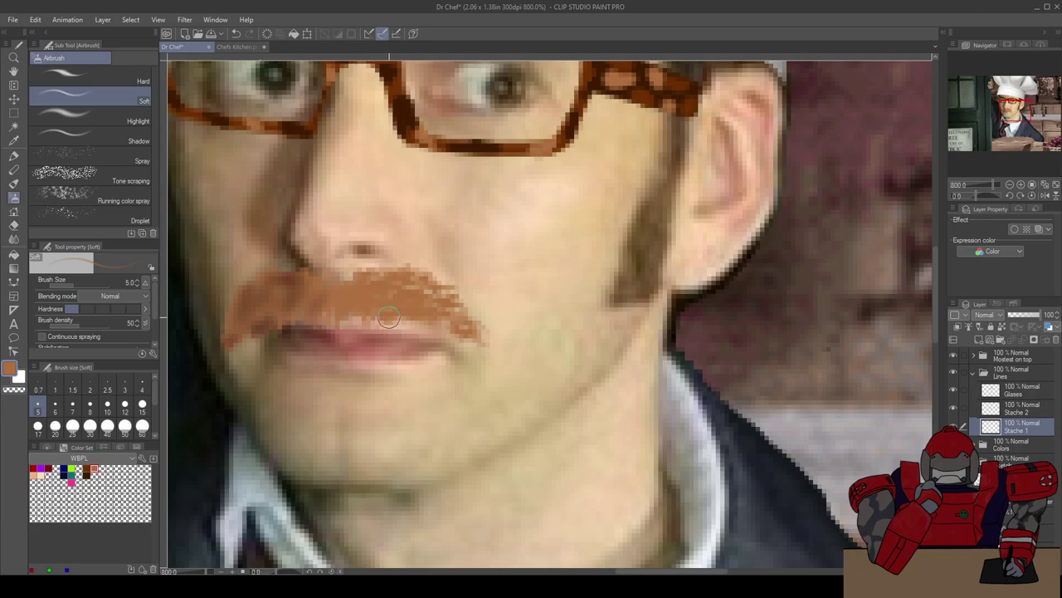
pyautogui.moveTo(431, 286); pyautogui.dragTo(465, 325)
# Step: Check the moustache at several magnifications and airbrush over its right half again on Stache 1 to even out the fill
pyautogui.scroll(-4, 347, 452)
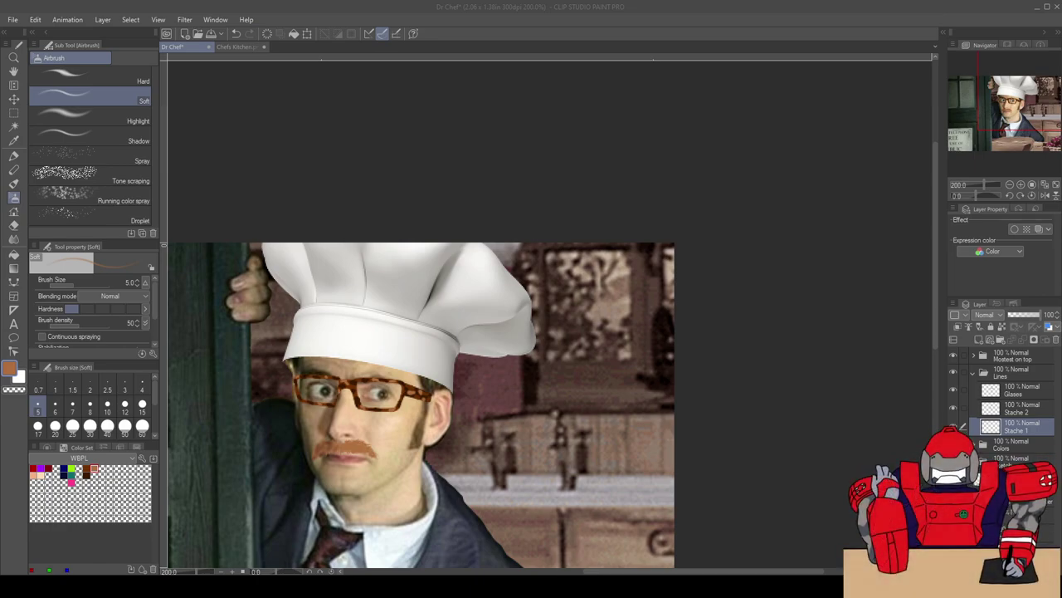
pyautogui.scroll(4, 353, 501)
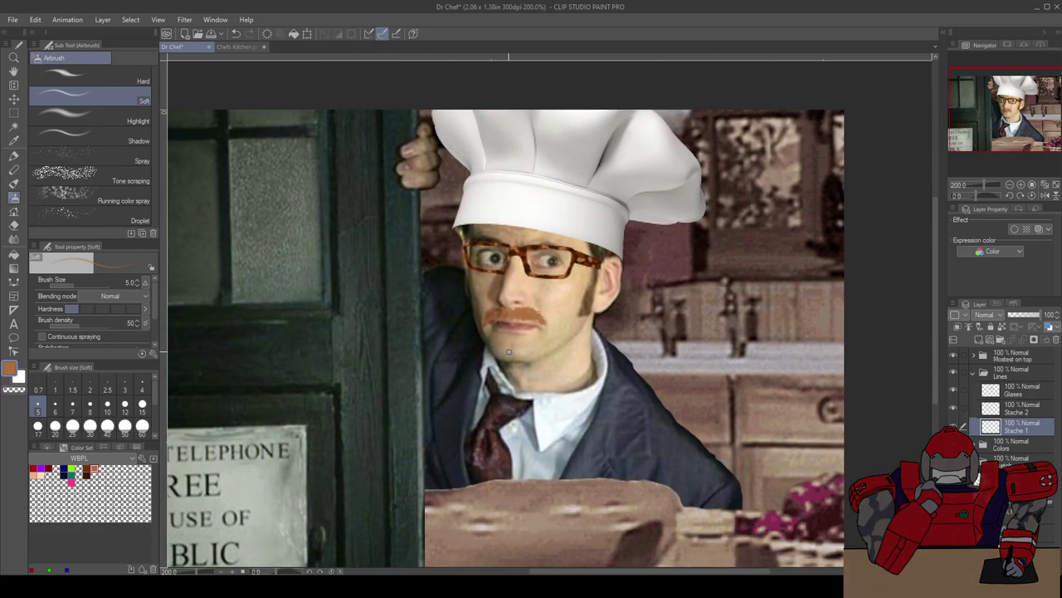
pyautogui.scroll(-4, 478, 366)
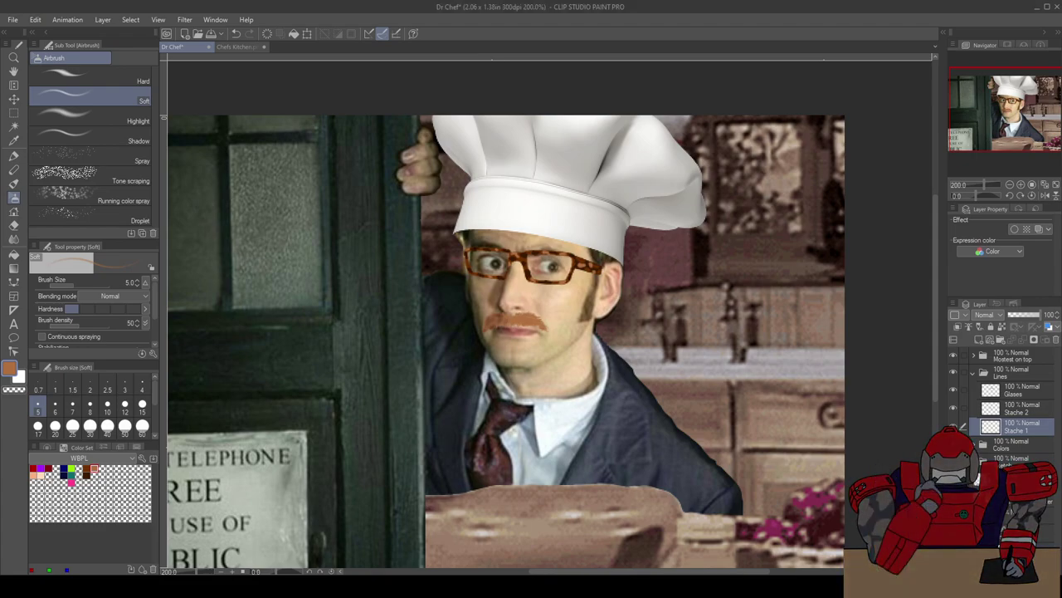
pyautogui.scroll(4, 508, 369)
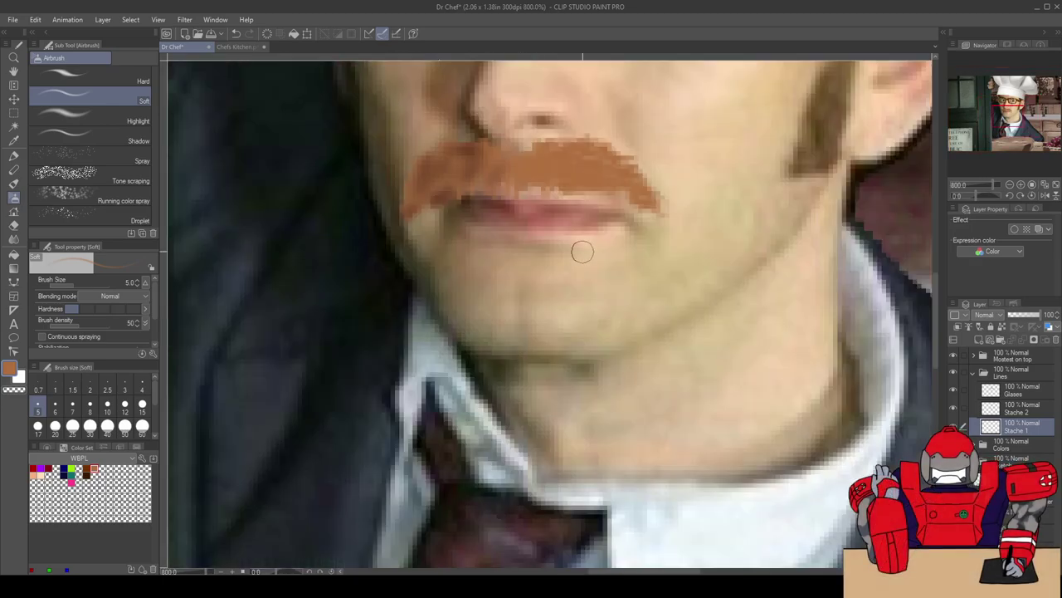
pyautogui.moveTo(615, 222); pyautogui.dragTo(614, 320)
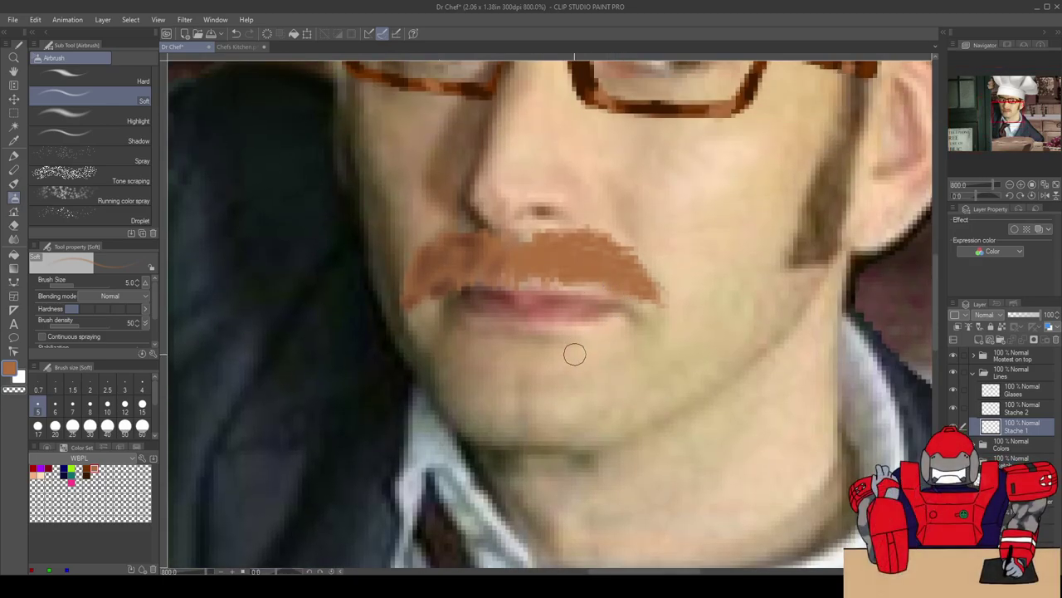
pyautogui.scroll(-4, 573, 351)
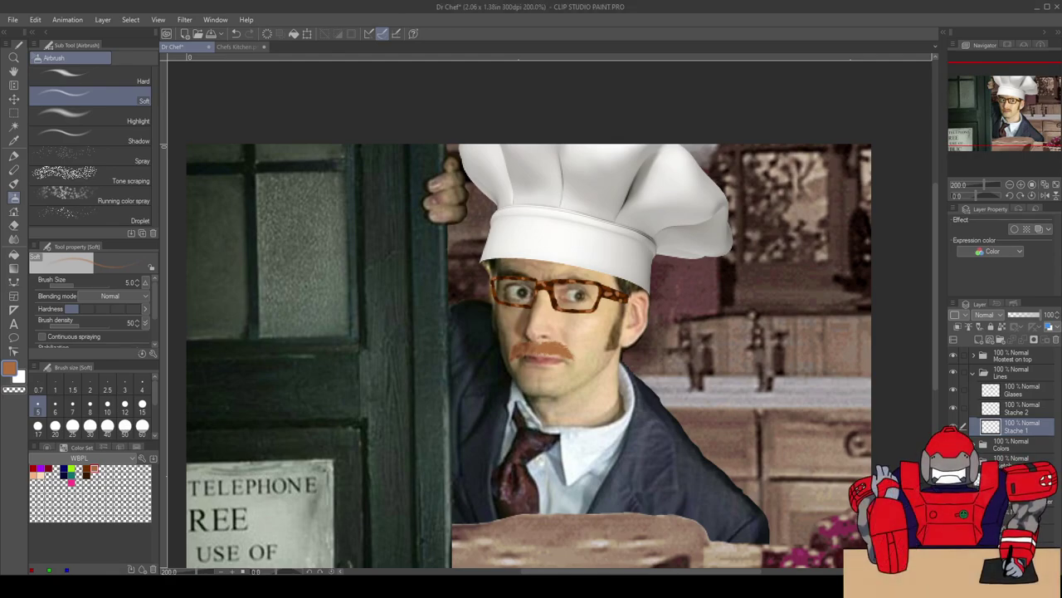
pyautogui.scroll(2, 538, 371)
pyautogui.scroll(2, 594, 366)
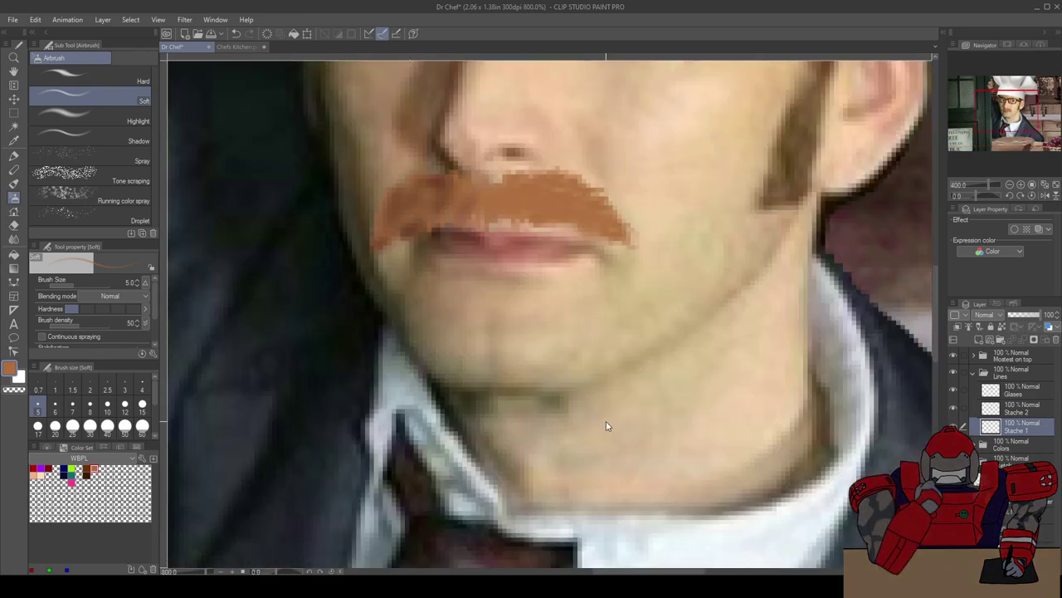
pyautogui.moveTo(596, 324); pyautogui.dragTo(610, 434)
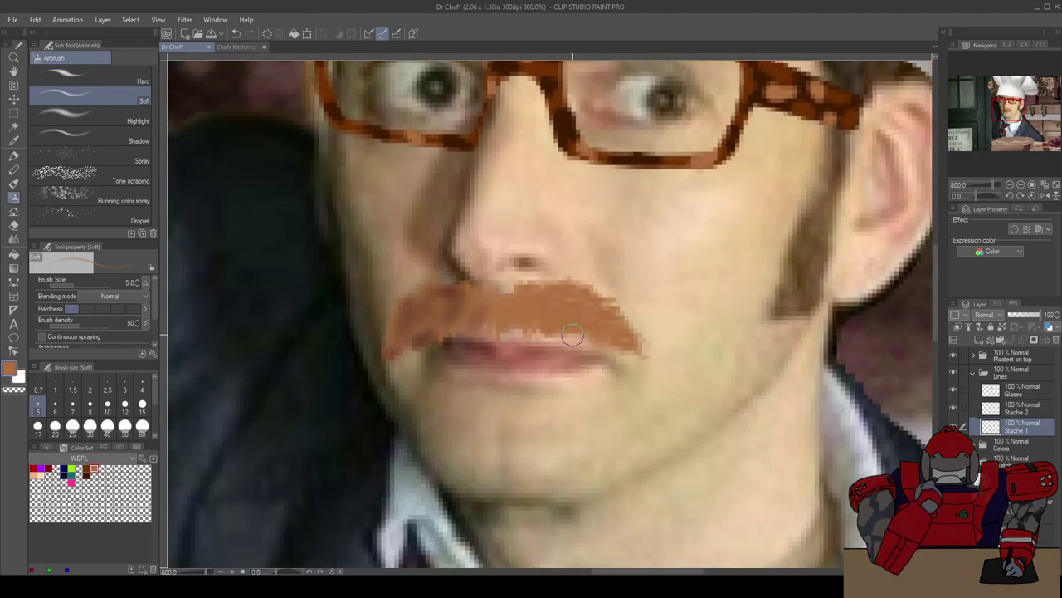
pyautogui.moveTo(555, 288)
pyautogui.mouseDown()
pyautogui.moveTo(607, 308)
pyautogui.moveTo(623, 342)
pyautogui.moveTo(571, 285)
pyautogui.moveTo(612, 308)
pyautogui.moveTo(624, 339)
pyautogui.moveTo(578, 284)
pyautogui.moveTo(624, 347)
pyautogui.mouseUp()
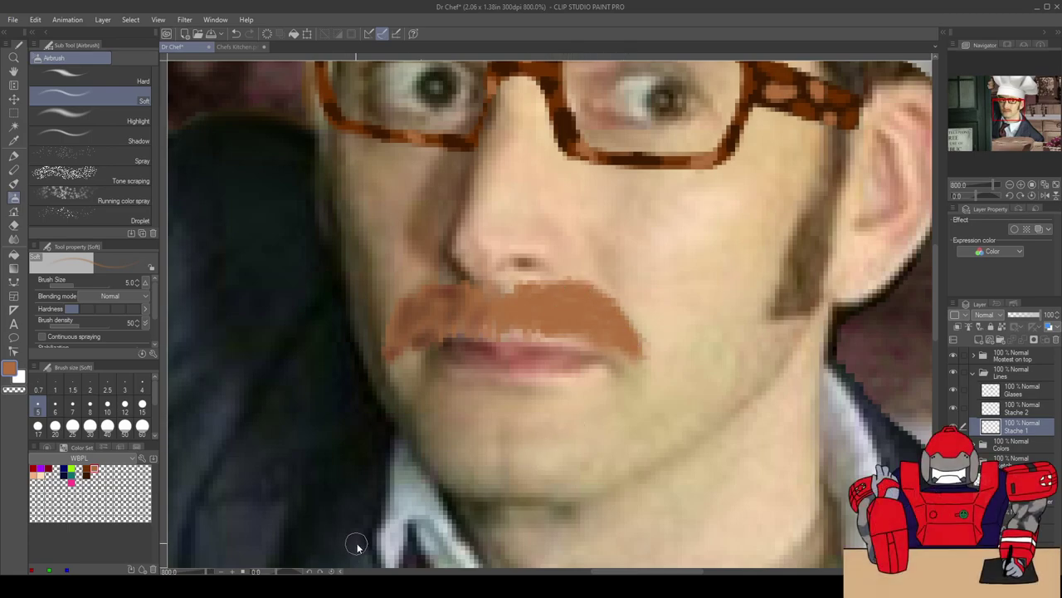
pyautogui.scroll(-2, 357, 547)
pyautogui.moveTo(371, 471); pyautogui.dragTo(445, 457)
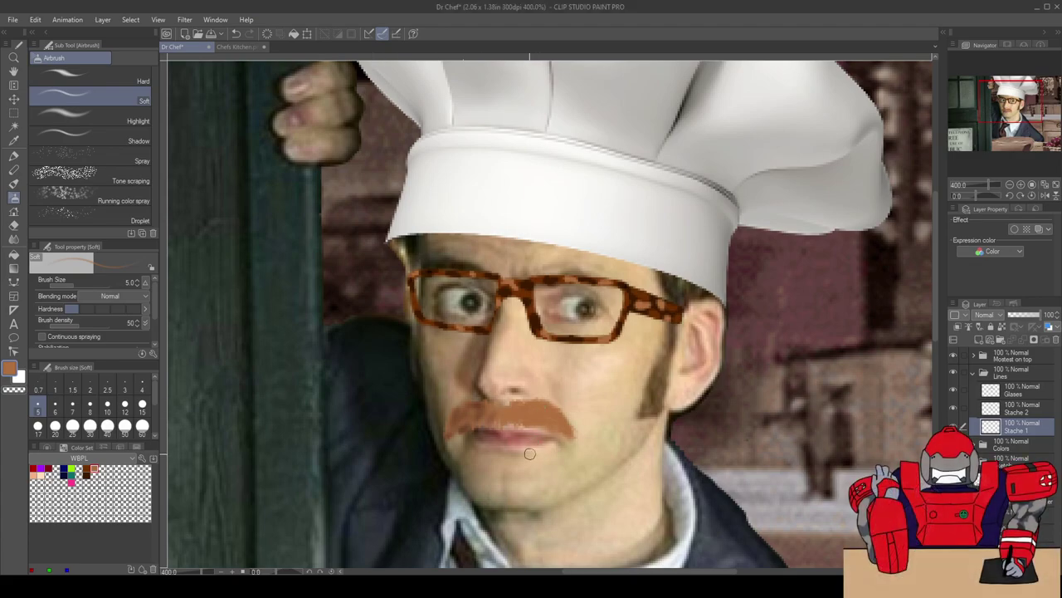
pyautogui.scroll(2, 531, 447)
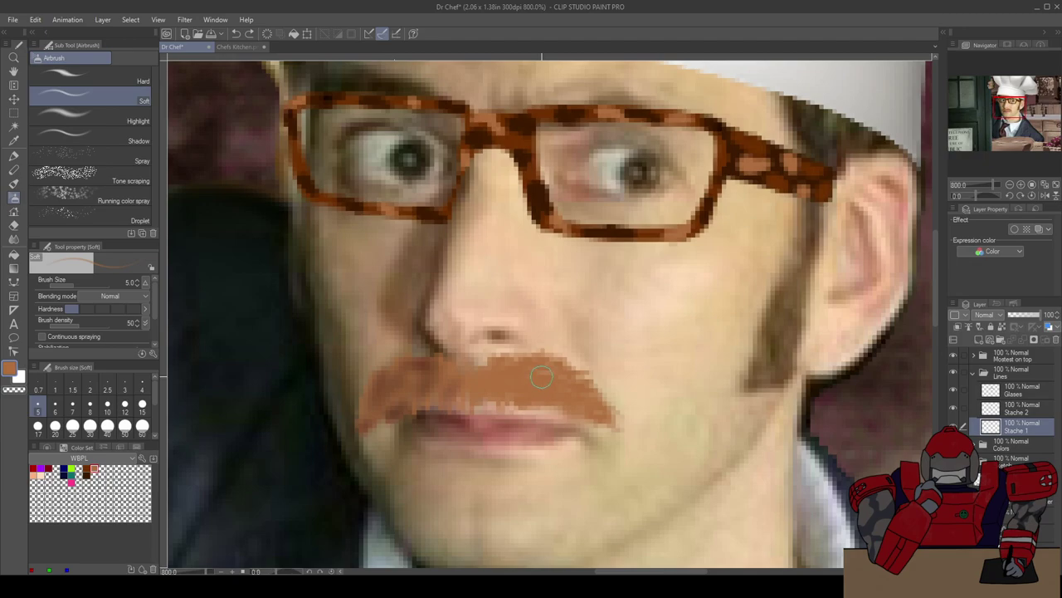
# Step: Ready the Hard eraser at size 10 on the Stache 2 layer and examine the moustache's right half from near and far
pyautogui.press('e')
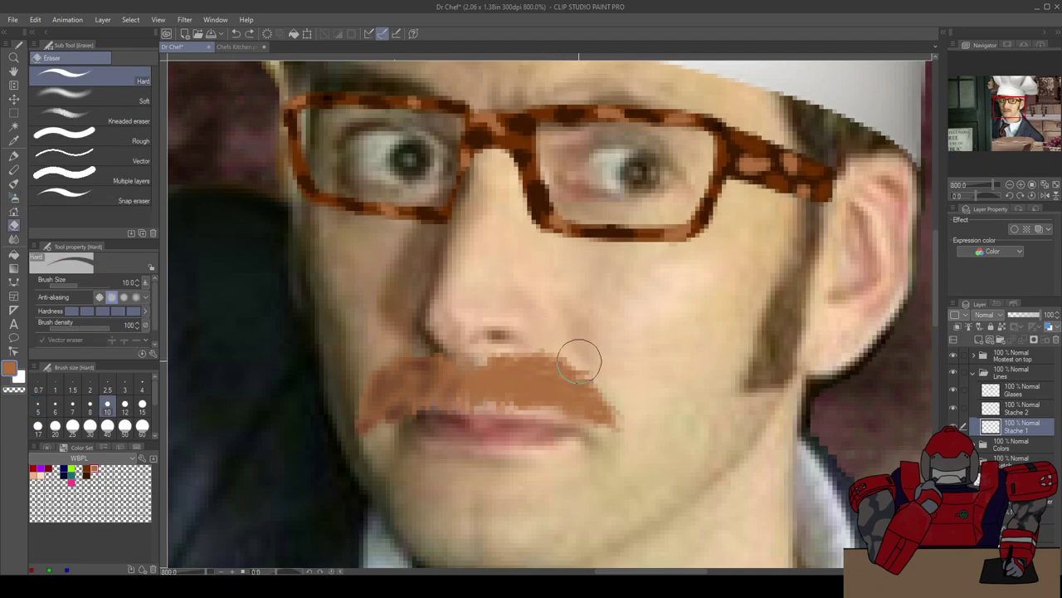
pyautogui.click(1006, 411)
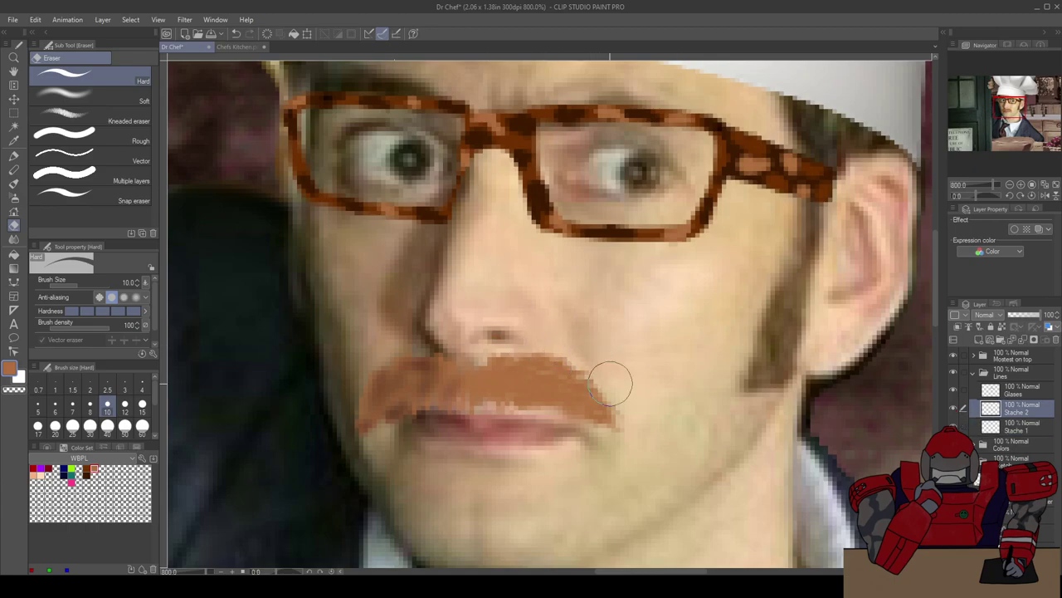
pyautogui.scroll(1, 573, 498)
pyautogui.scroll(-1, 564, 503)
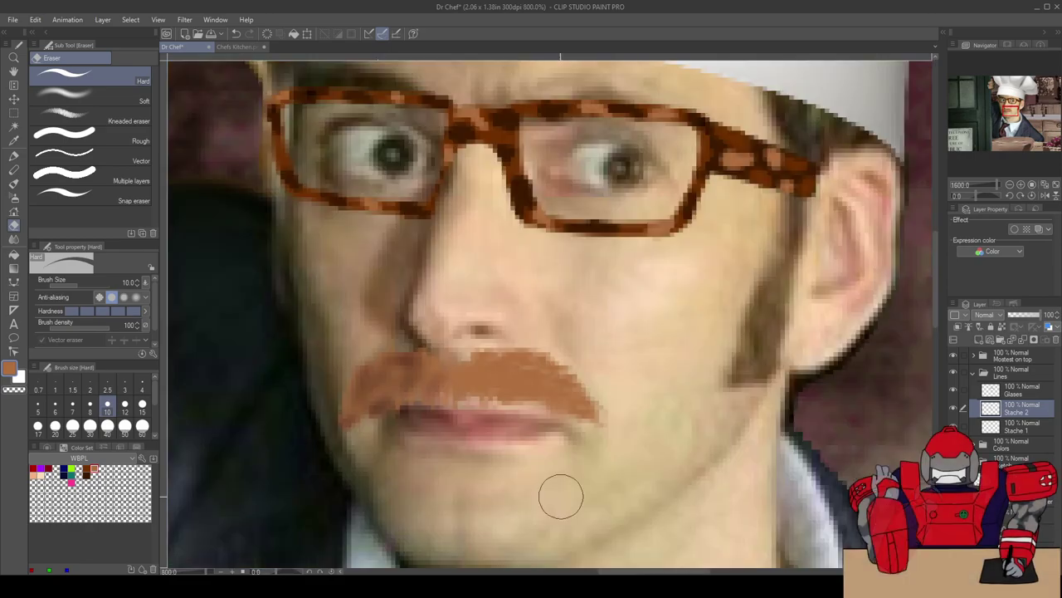
pyautogui.scroll(-4, 561, 496)
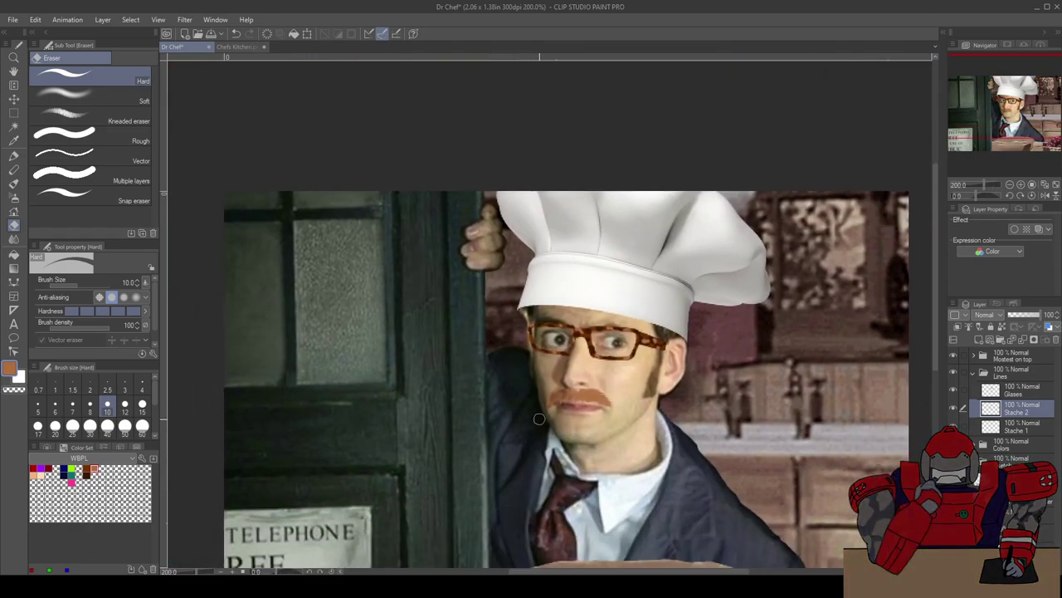
pyautogui.scroll(2, 538, 428)
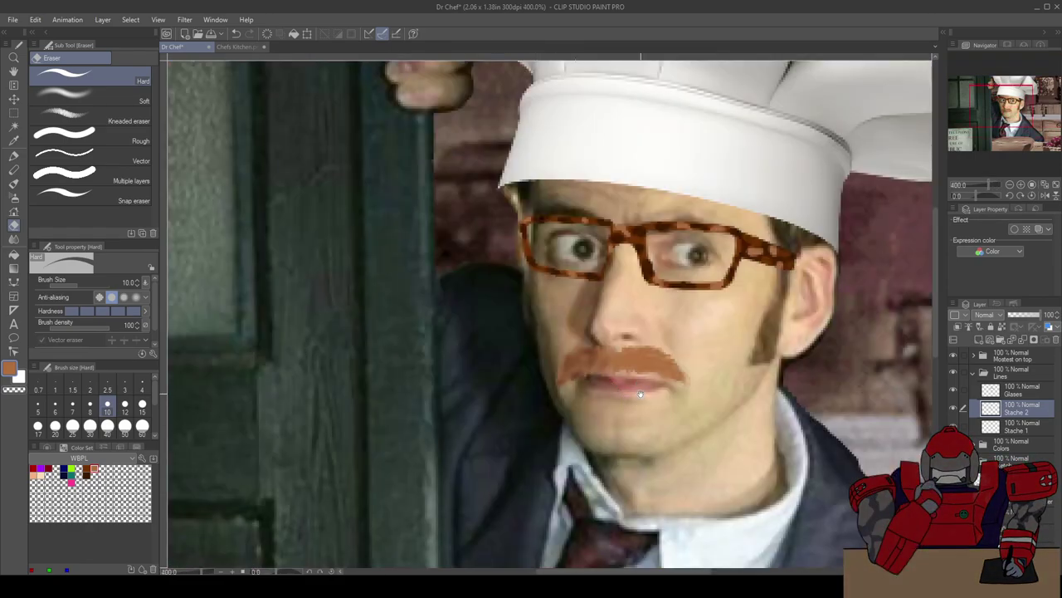
pyautogui.scroll(1, 639, 393)
pyautogui.scroll(2, 607, 415)
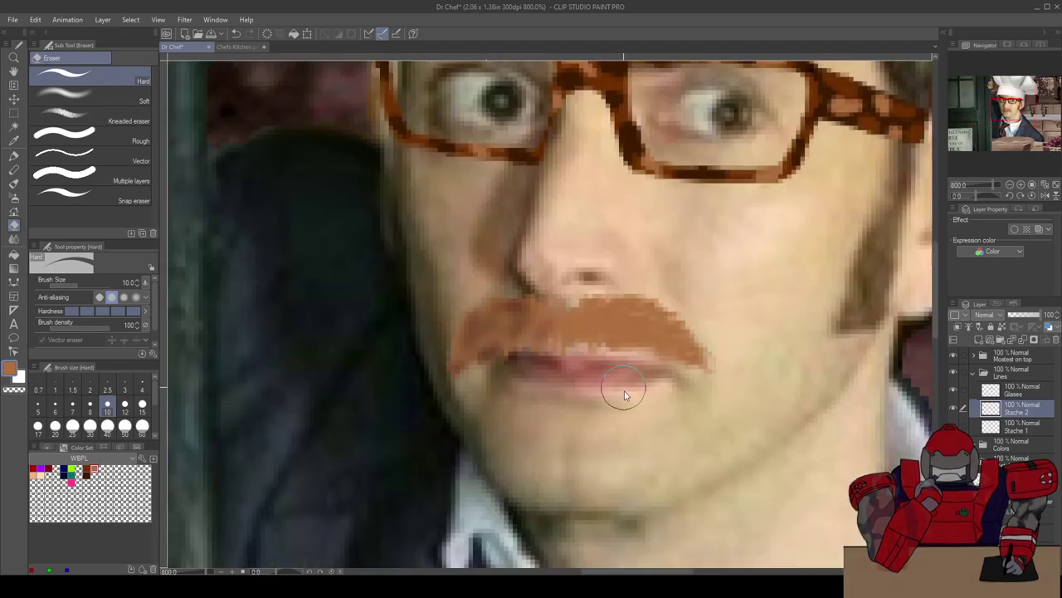
# Step: Undo the airbrushing and Chalk painting of the moustache's right half, back to the version with the blue sketch shown and that half empty
pyautogui.scroll(-2, 623, 388)
pyautogui.hotkey('ctrl', 'z')
pyautogui.hotkey('ctrl', 'z')
pyautogui.hotkey('ctrl', 'z')
pyautogui.hotkey('ctrl', 'z')
pyautogui.hotkey('ctrl', 'z')
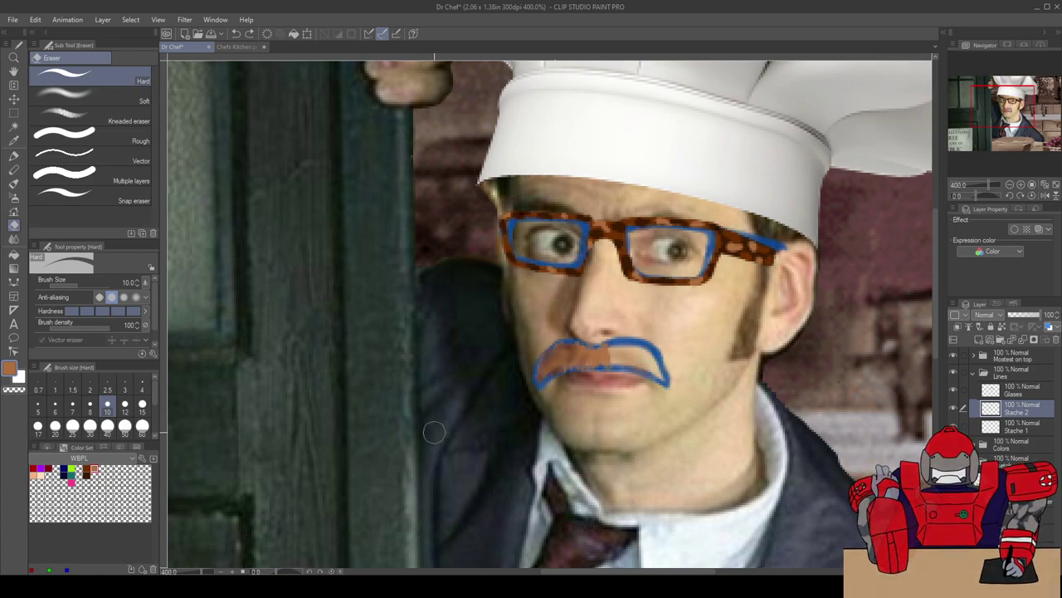
# Step: Repaint the moustache's right half inside the blue outline on Stache 2 in light brown with Chalk at size 5, and hide the blue sketch
pyautogui.press('p')
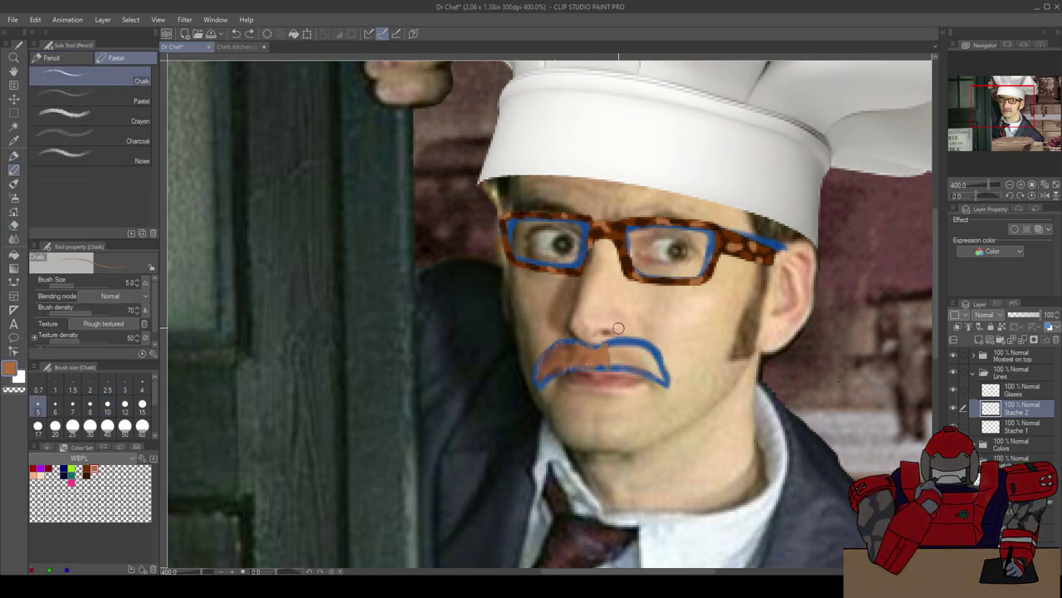
pyautogui.scroll(4, 619, 330)
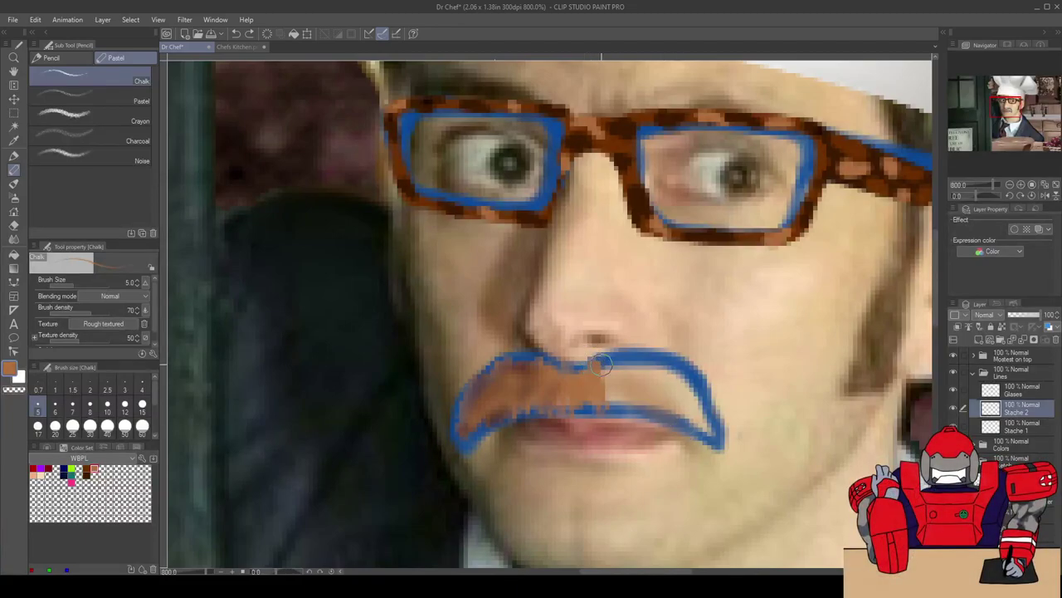
pyautogui.moveTo(597, 362)
pyautogui.mouseDown()
pyautogui.moveTo(617, 397)
pyautogui.moveTo(618, 362)
pyautogui.moveTo(634, 397)
pyautogui.moveTo(649, 390)
pyautogui.moveTo(660, 405)
pyautogui.moveTo(668, 378)
pyautogui.moveTo(702, 422)
pyautogui.mouseUp()
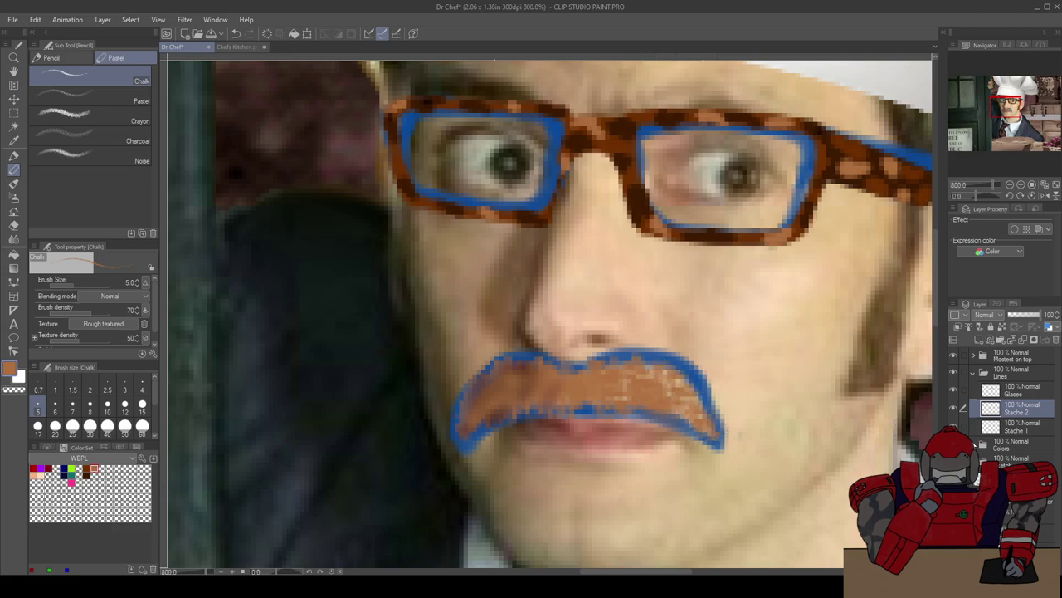
pyautogui.click(953, 461)
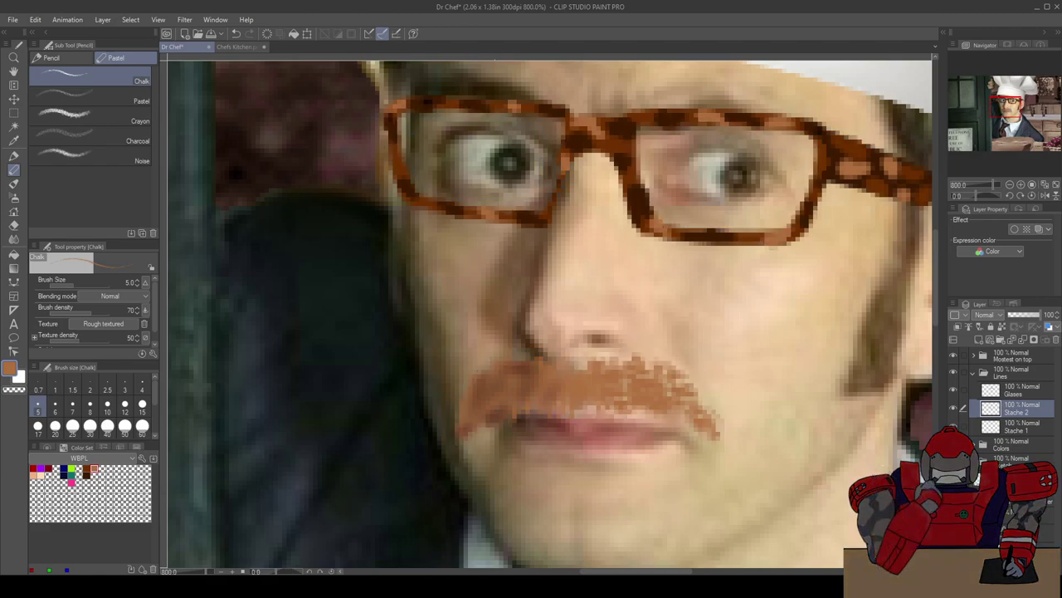
# Step: Select the Stache 1 layer and fill the gaps between the new chalk strokes in light brown with the Soft airbrush at size 5
pyautogui.click(1013, 428)
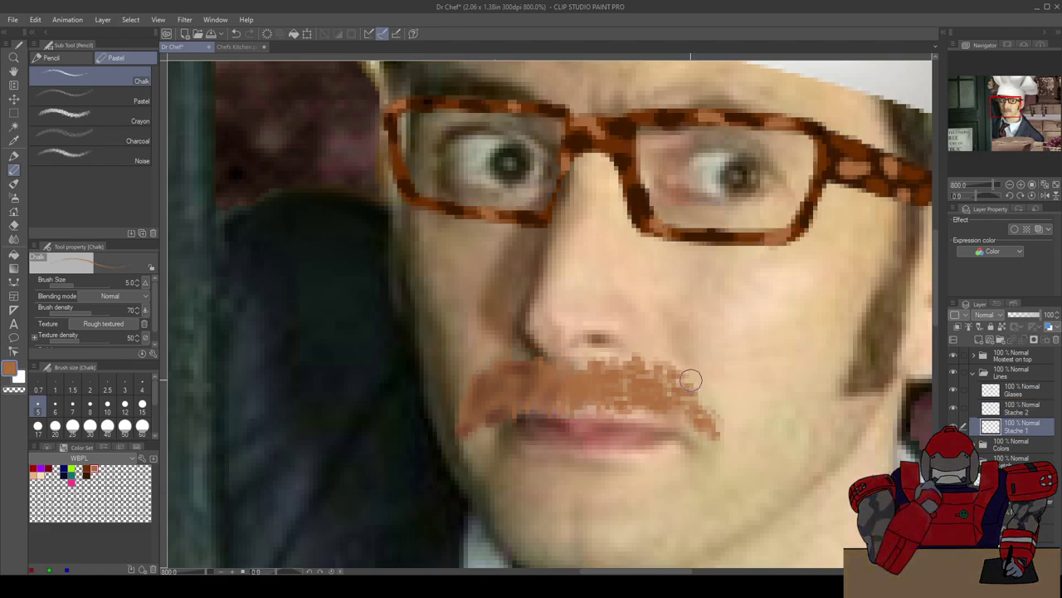
pyautogui.press('b')
pyautogui.press('b')
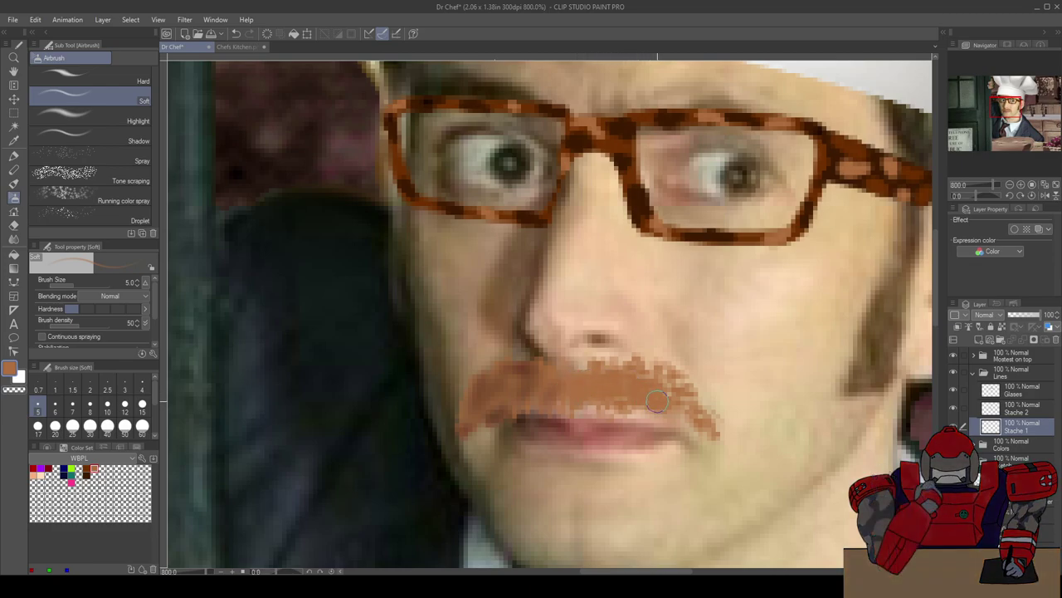
pyautogui.moveTo(673, 391); pyautogui.dragTo(709, 427)
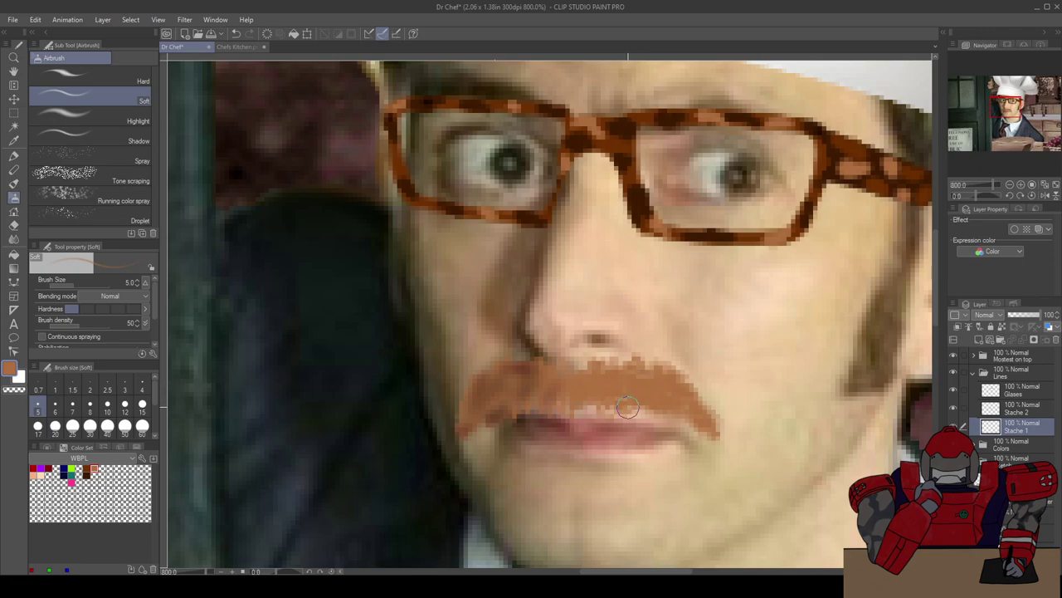
# Step: Touch up the middle and right part of the moustache on Stache 1 with more Soft airbrush strokes, undoing one stray stroke
pyautogui.scroll(-4, 628, 411)
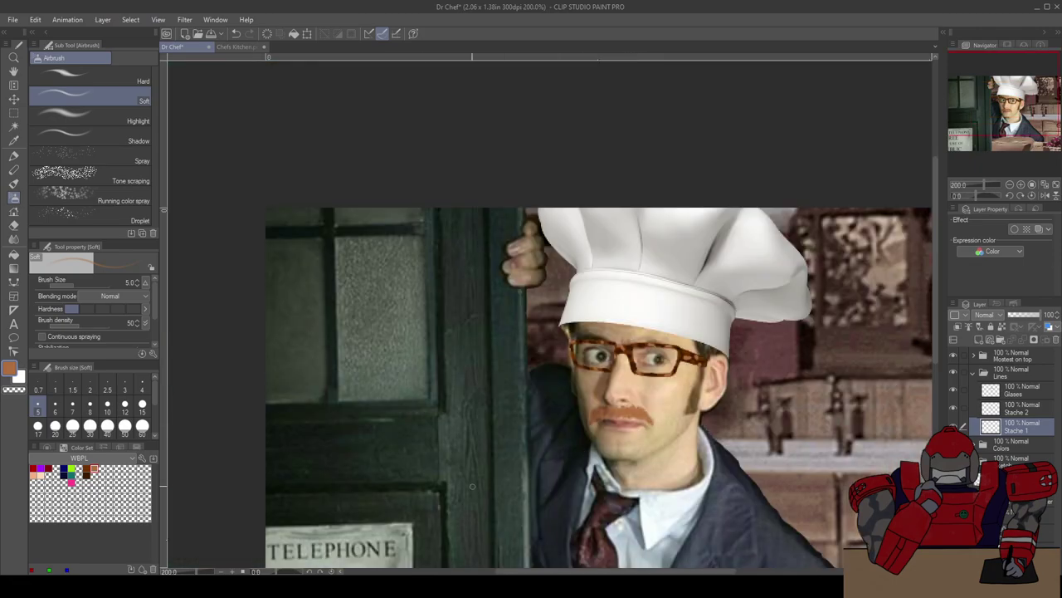
pyautogui.moveTo(330, 465); pyautogui.dragTo(308, 446)
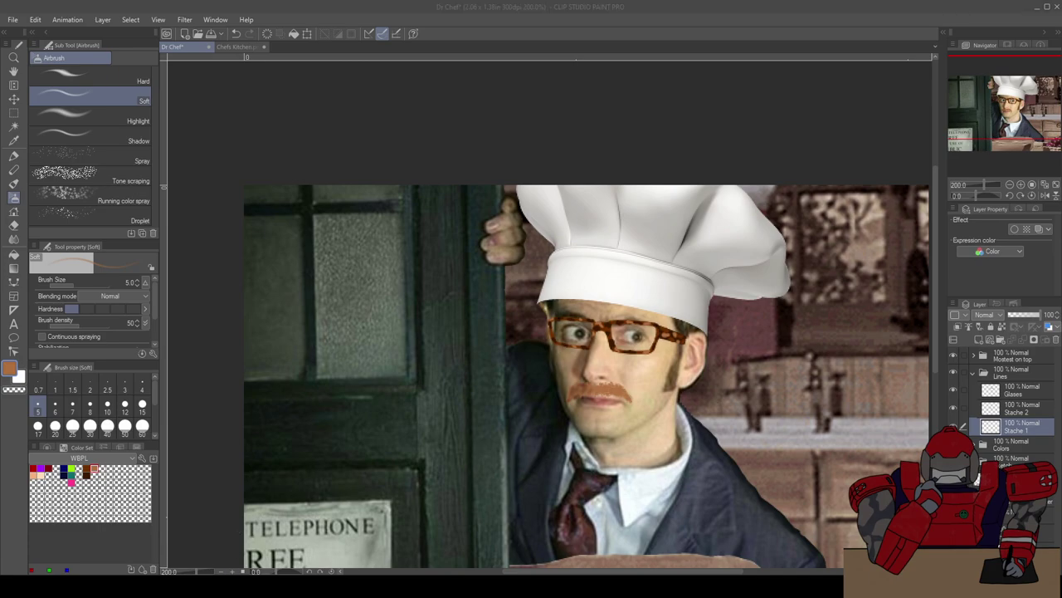
pyautogui.scroll(-1, 622, 405)
pyautogui.scroll(5, 622, 405)
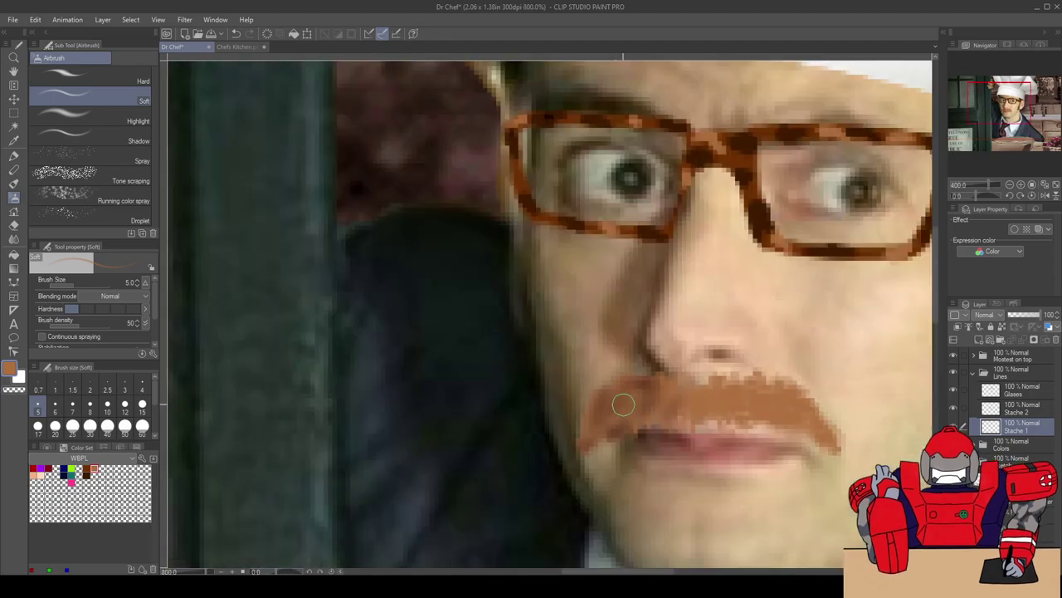
pyautogui.scroll(2, 651, 396)
pyautogui.moveTo(711, 392); pyautogui.dragTo(468, 346)
pyautogui.scroll(-2, 422, 346)
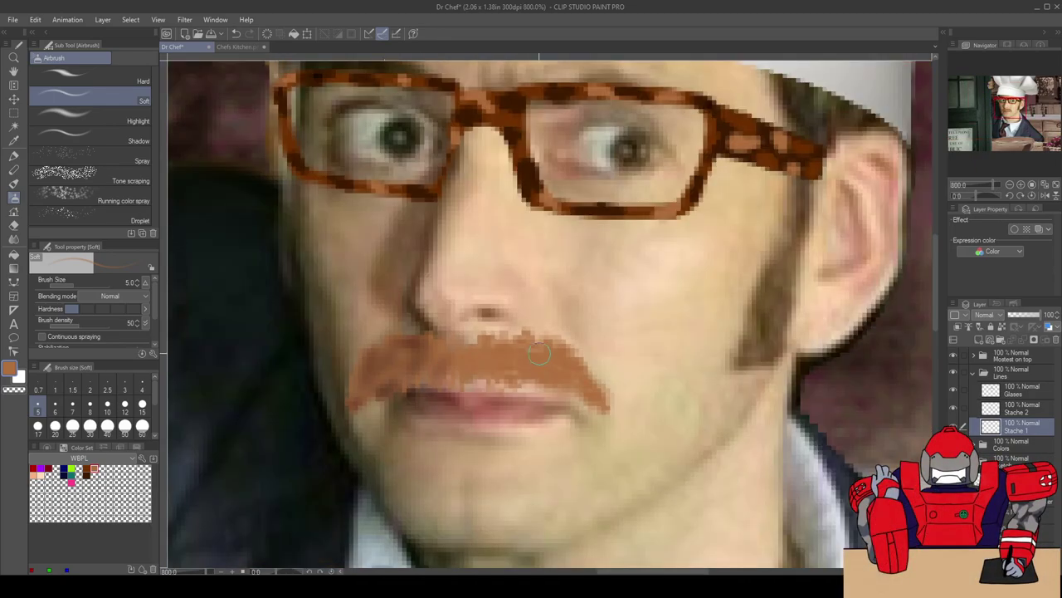
pyautogui.moveTo(521, 380)
pyautogui.mouseDown()
pyautogui.moveTo(488, 347)
pyautogui.moveTo(554, 347)
pyautogui.mouseUp()
pyautogui.moveTo(532, 362); pyautogui.dragTo(556, 315)
pyautogui.hotkey('ctrl', 'z')
pyautogui.moveTo(487, 352); pyautogui.dragTo(516, 352)
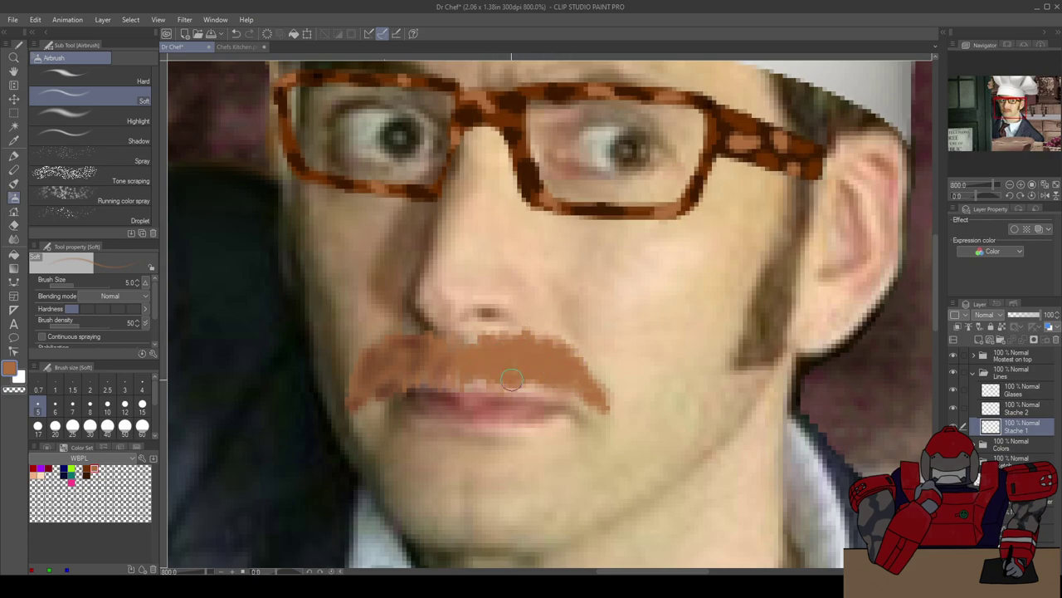
# Step: Smudge the light brown moustache on the Stache 1 layer with the Finger tip blend tool at size 8
pyautogui.click(14, 238)
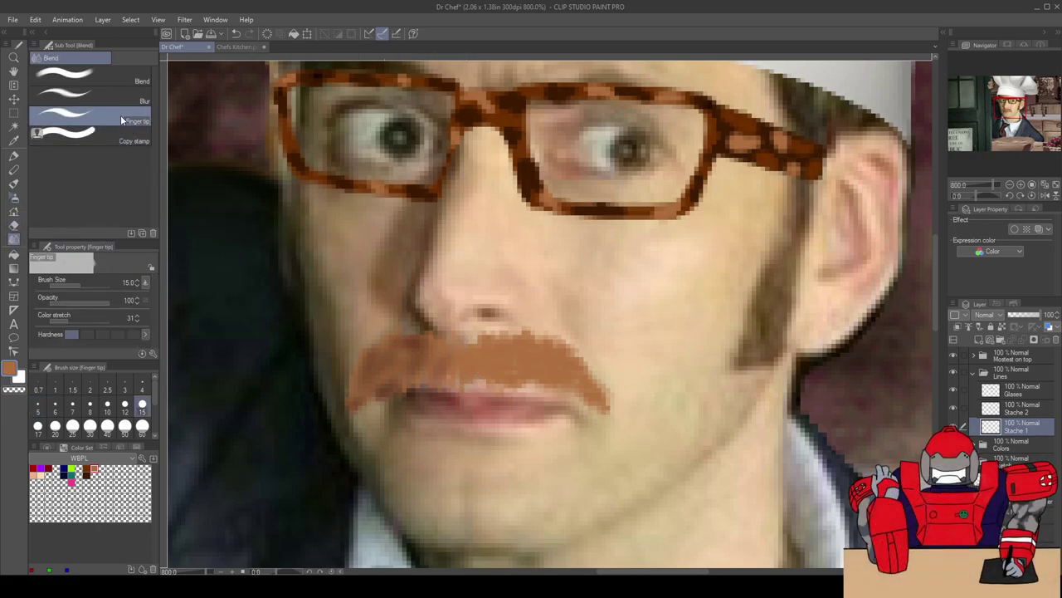
pyautogui.click(90, 405)
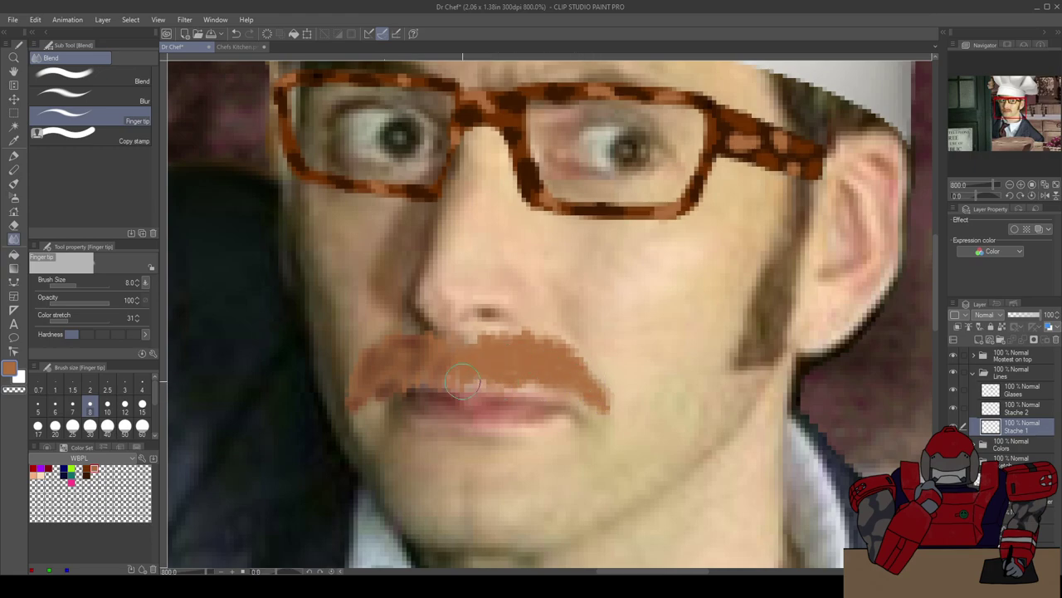
pyautogui.scroll(-4, 474, 493)
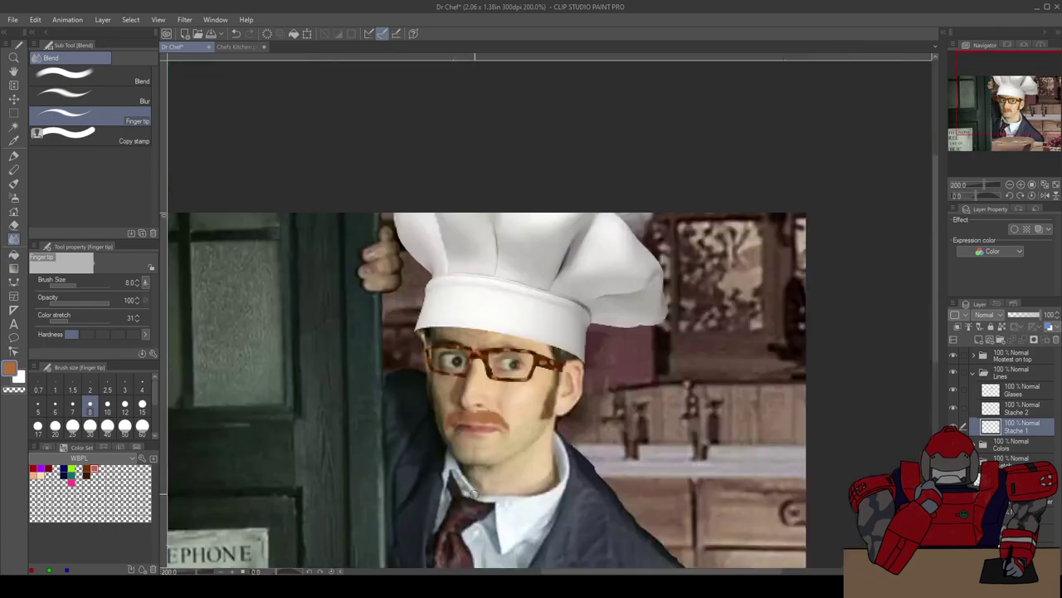
pyautogui.scroll(1, 485, 468)
pyautogui.scroll(1, 522, 434)
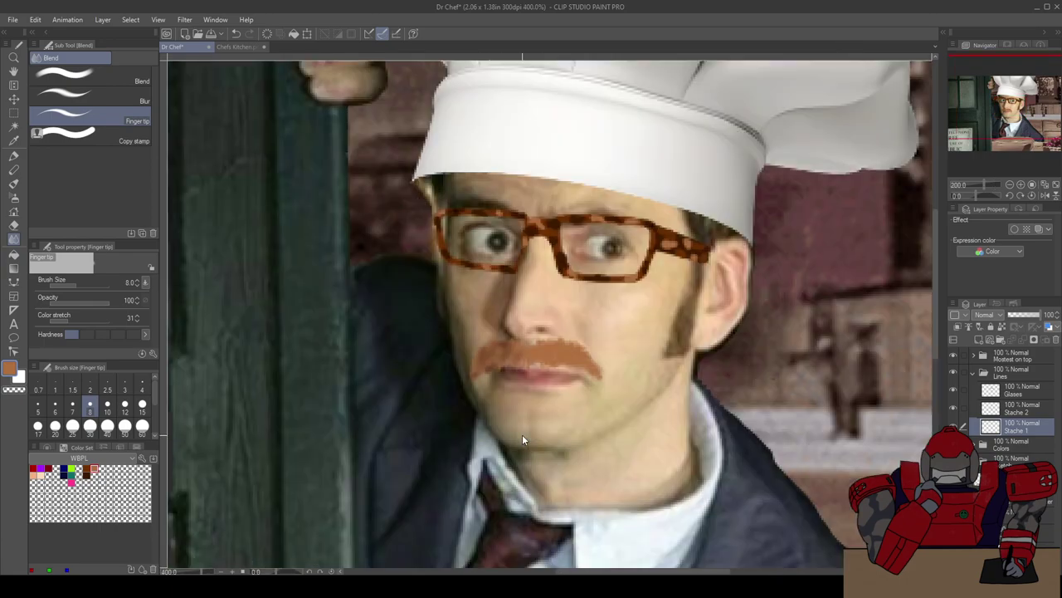
# Step: Select the Glasses layer and try darker brown Chalk strokes at size 5 over the moustache
pyautogui.click(86, 469)
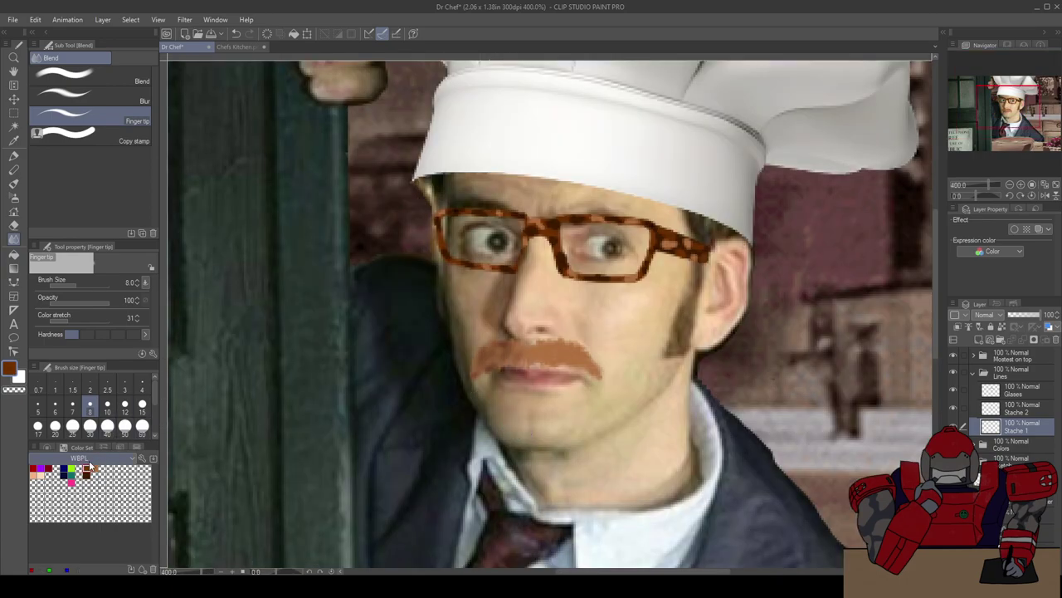
pyautogui.press('b')
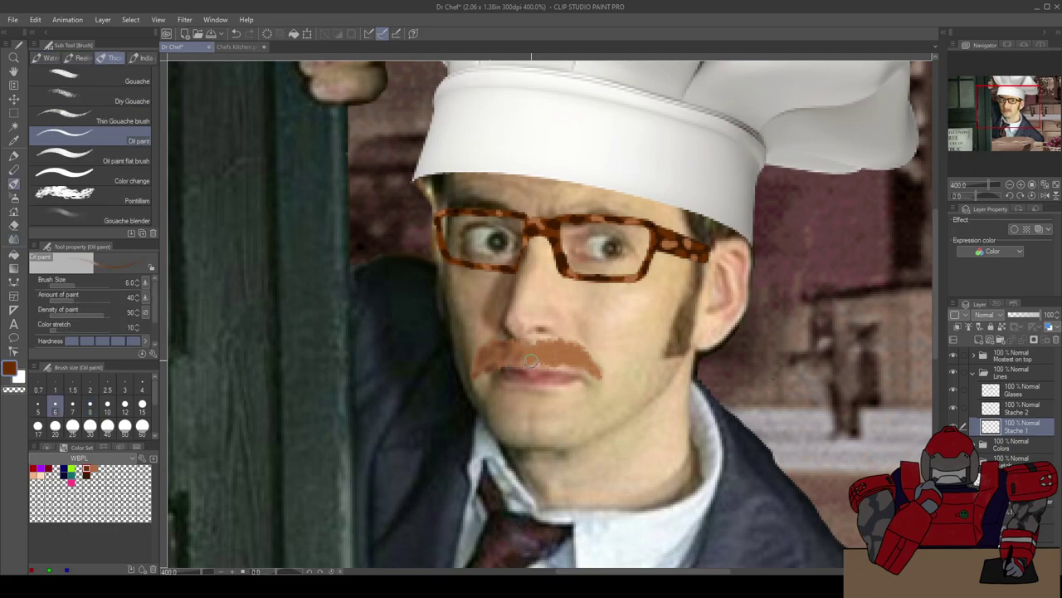
pyautogui.press('p')
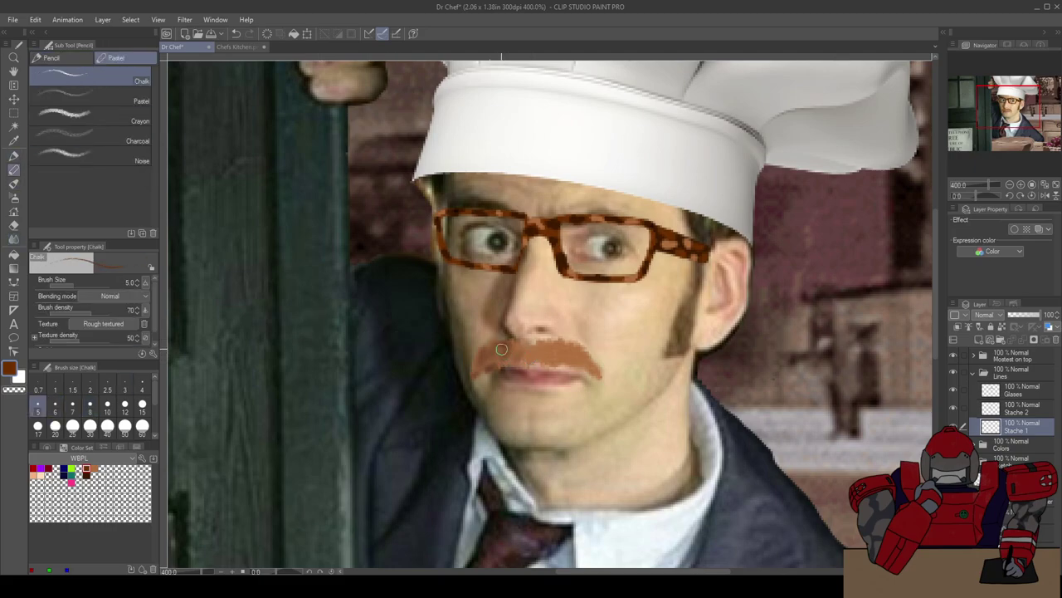
pyautogui.scroll(2, 504, 349)
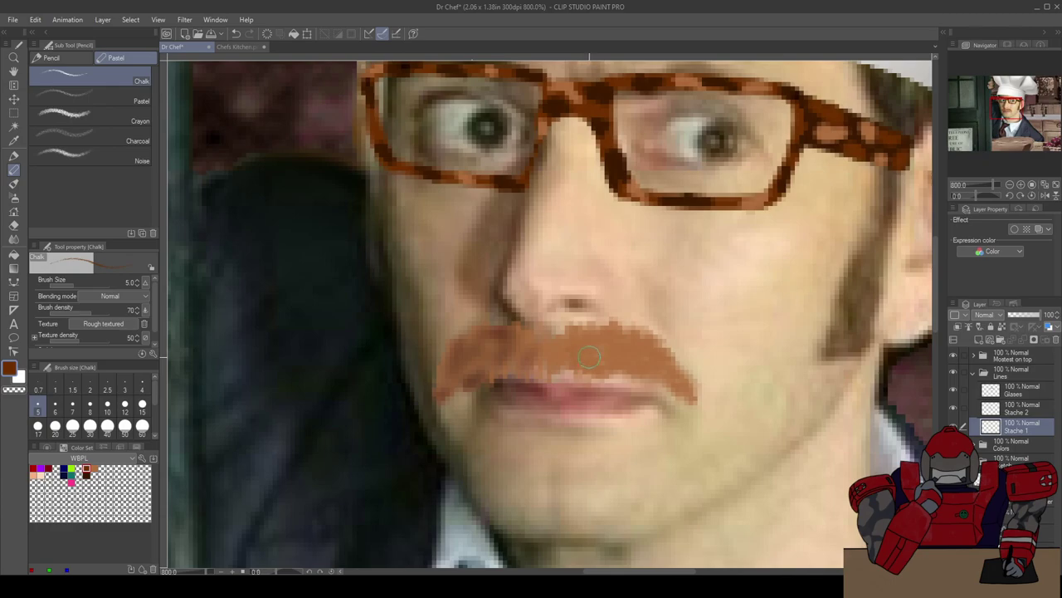
pyautogui.click(1014, 396)
pyautogui.moveTo(584, 354)
pyautogui.mouseDown()
pyautogui.moveTo(592, 366)
pyautogui.moveTo(626, 349)
pyautogui.moveTo(689, 395)
pyautogui.moveTo(656, 355)
pyautogui.moveTo(598, 361)
pyautogui.moveTo(508, 397)
pyautogui.moveTo(546, 396)
pyautogui.mouseUp()
pyautogui.scroll(-4, 545, 396)
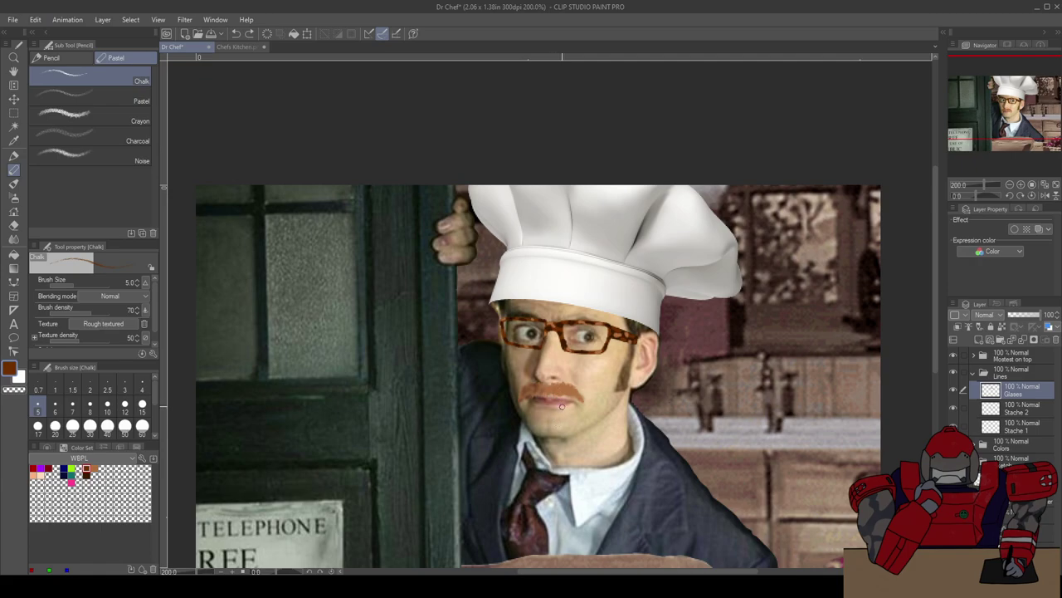
# Step: Shade the moustache in dark brown on the Glasses layer with the Soft airbrush at size 5
pyautogui.press('b')
pyautogui.press('b')
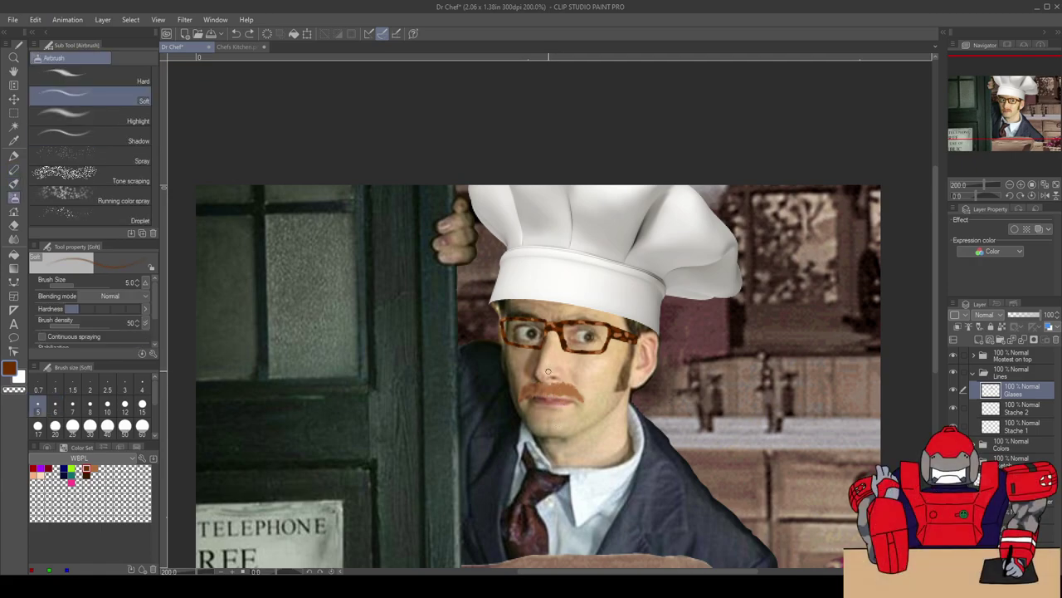
pyautogui.scroll(5, 548, 371)
pyautogui.moveTo(570, 446)
pyautogui.mouseDown()
pyautogui.moveTo(595, 429)
pyautogui.moveTo(621, 434)
pyautogui.moveTo(665, 464)
pyautogui.moveTo(652, 449)
pyautogui.moveTo(605, 438)
pyautogui.moveTo(513, 435)
pyautogui.moveTo(561, 451)
pyautogui.mouseUp()
pyautogui.scroll(-4, 561, 451)
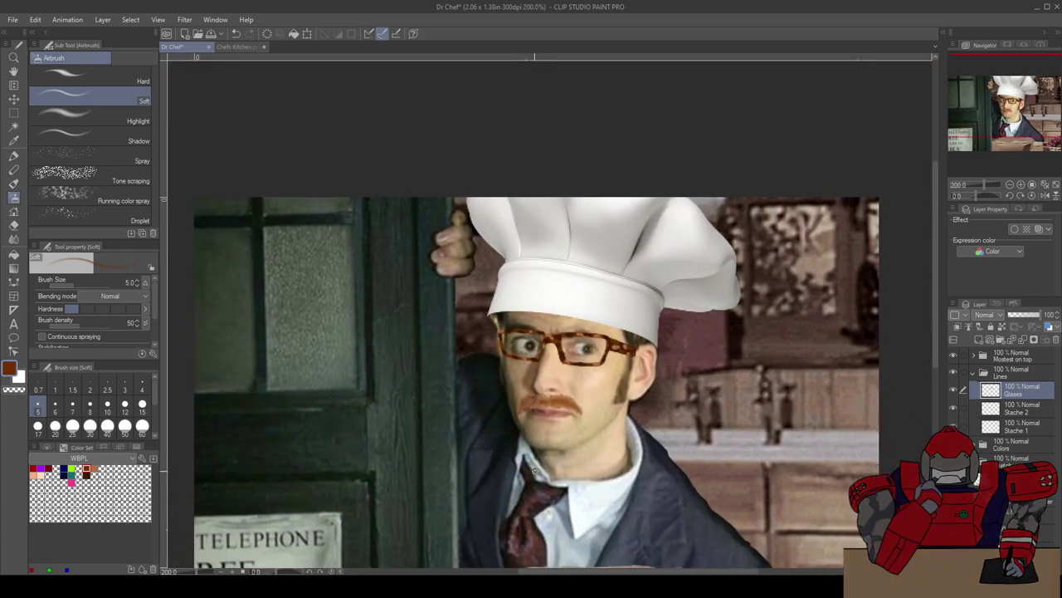
pyautogui.scroll(-1, 539, 453)
pyautogui.scroll(-1, 534, 457)
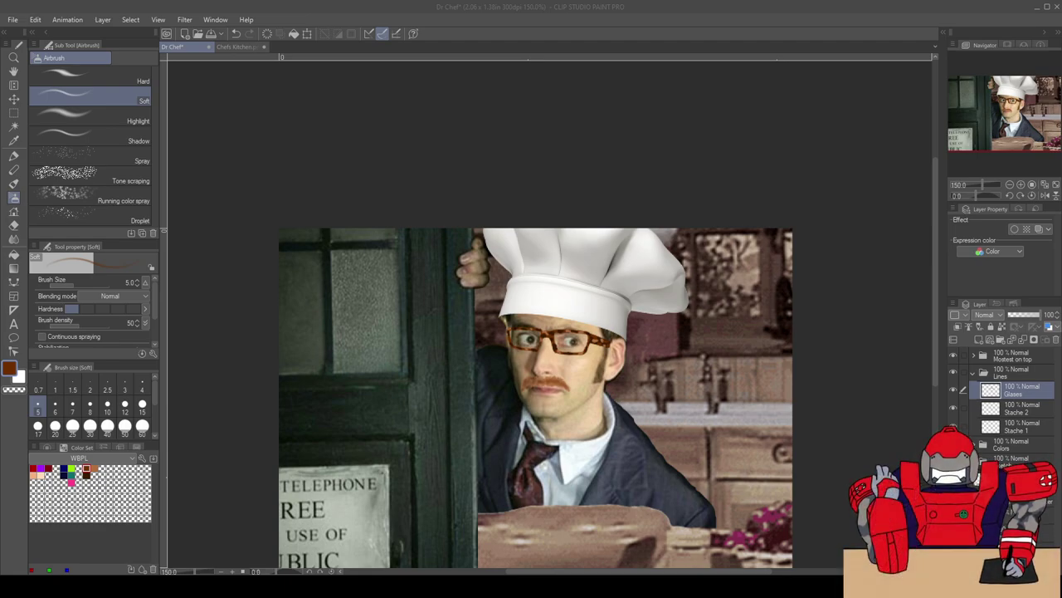
pyautogui.scroll(4, 481, 449)
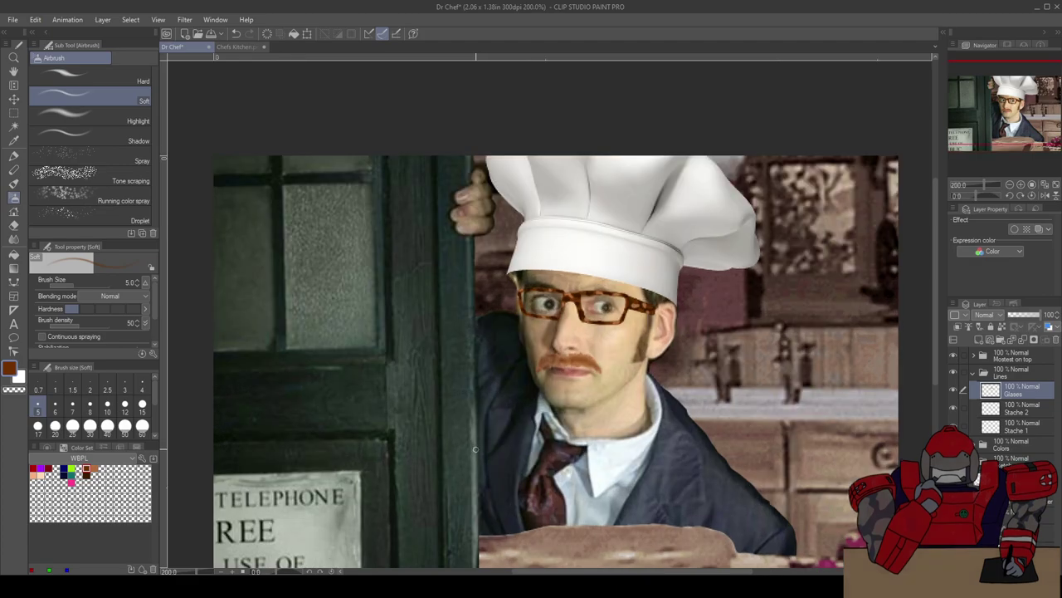
pyautogui.moveTo(565, 351); pyautogui.dragTo(503, 379)
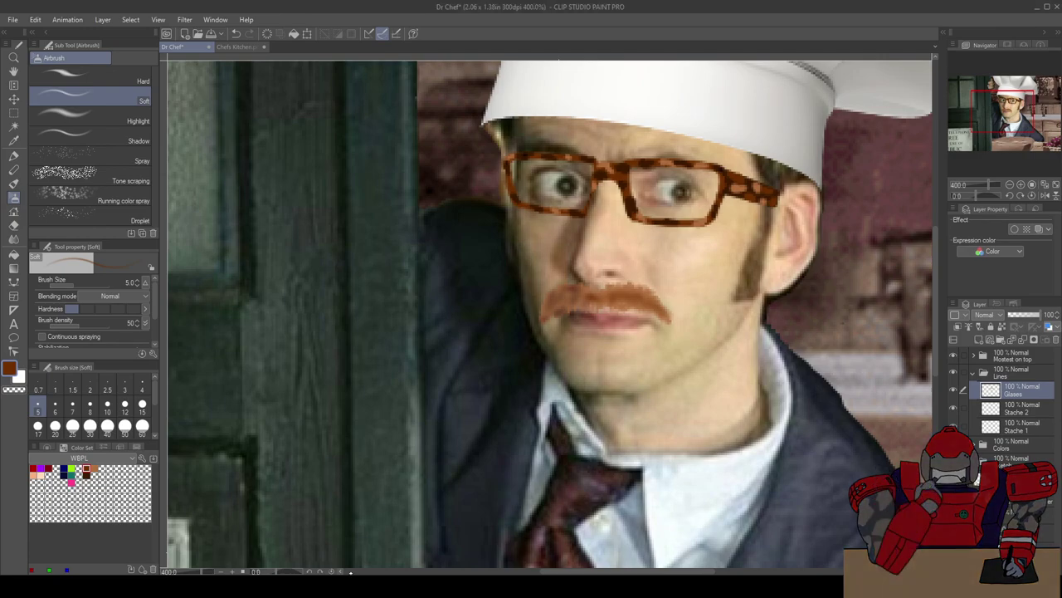
# Step: Switch to the Hard eraser, and save the Dr Chef artwork, including as Dr Chef.png
pyautogui.press('e')
pyautogui.scroll(-2, 467, 405)
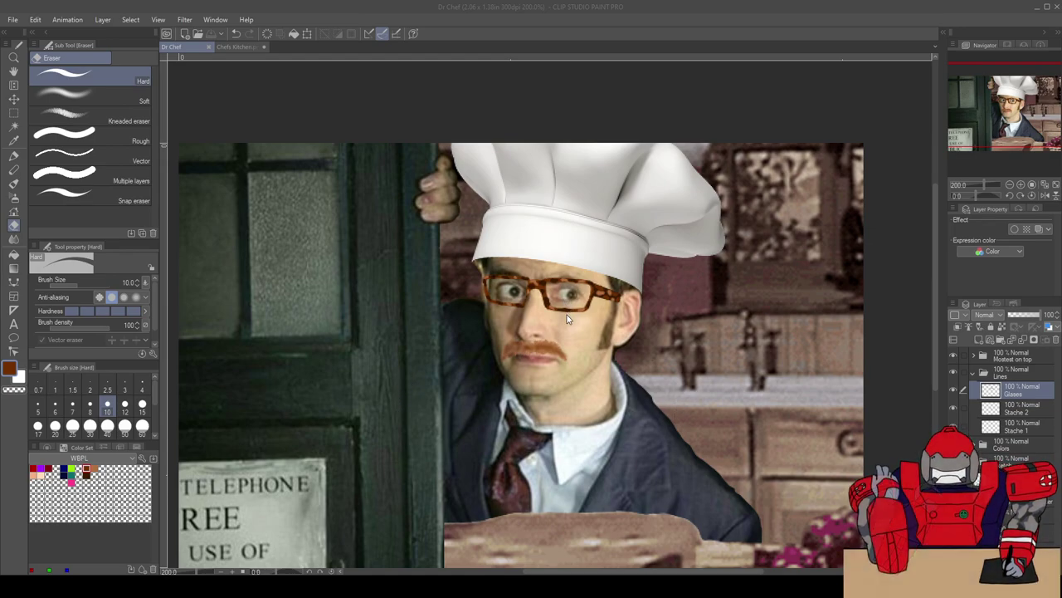
pyautogui.click(563, 229)
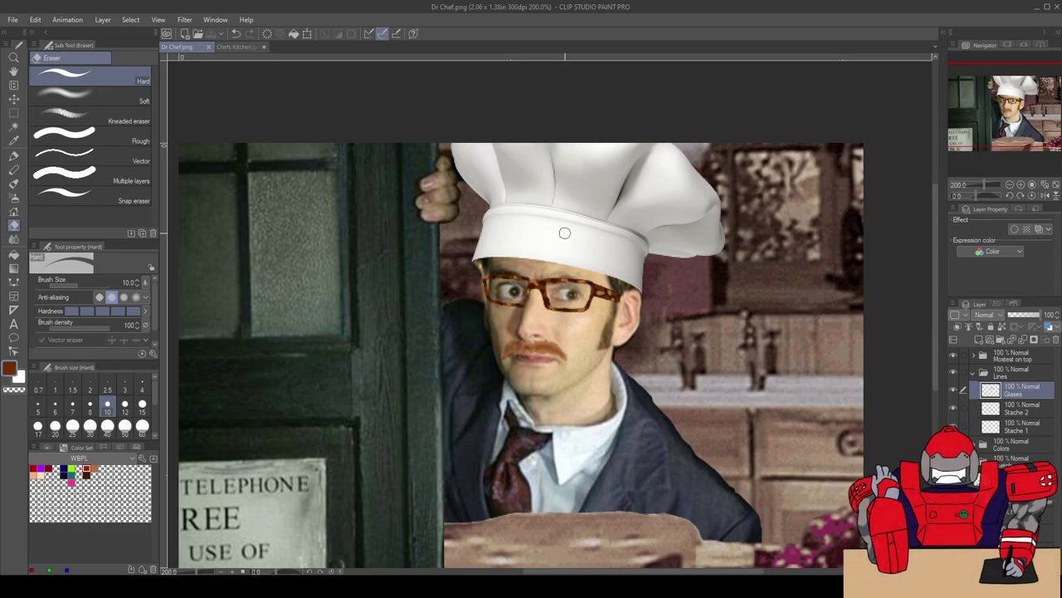
pyautogui.scroll(-1, 564, 233)
pyautogui.moveTo(457, 380); pyautogui.dragTo(474, 399)
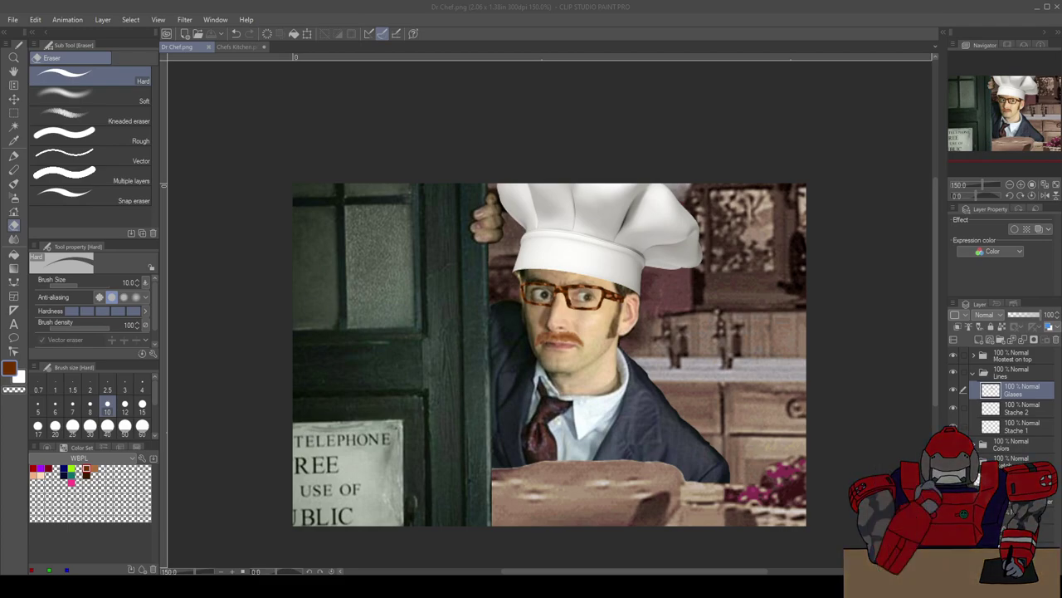
# Step: Close the Chefs Kitchen document, keeping Dr Chef.png open
pyautogui.click(1024, 23)
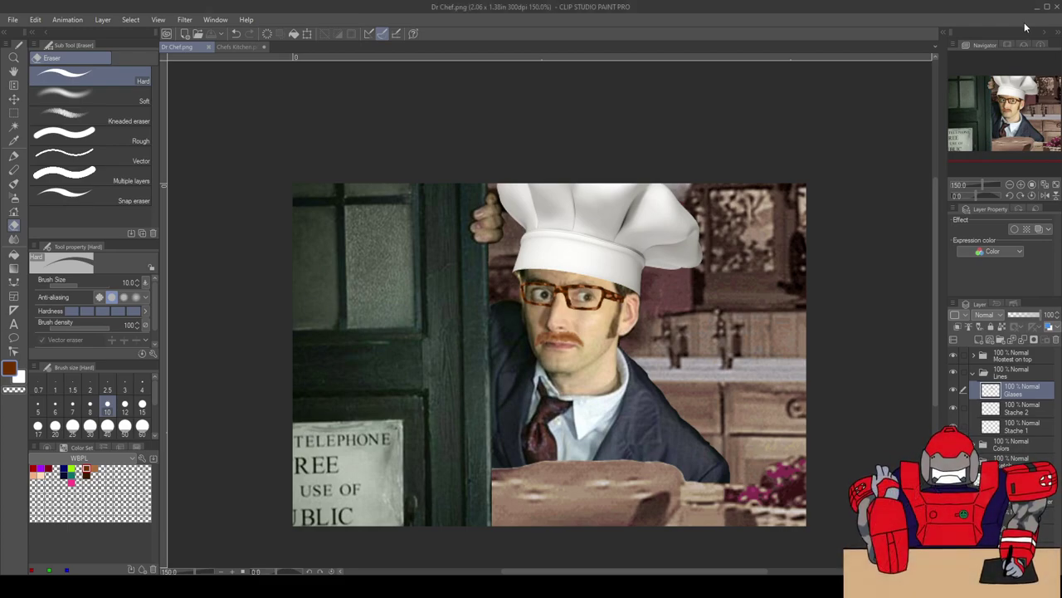
pyautogui.click(246, 46)
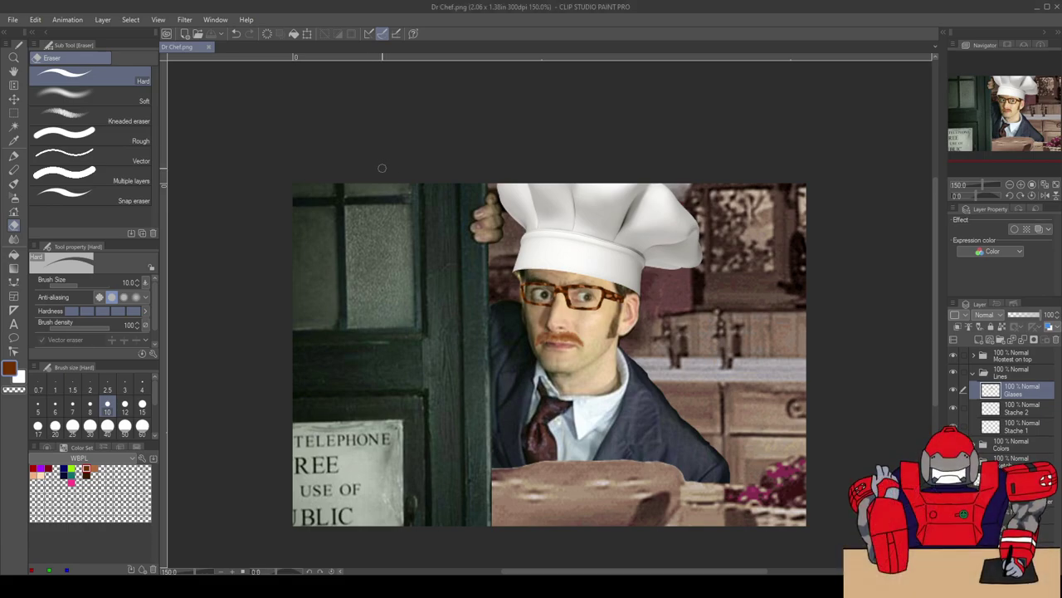
pyautogui.moveTo(492, 279); pyautogui.dragTo(468, 261)
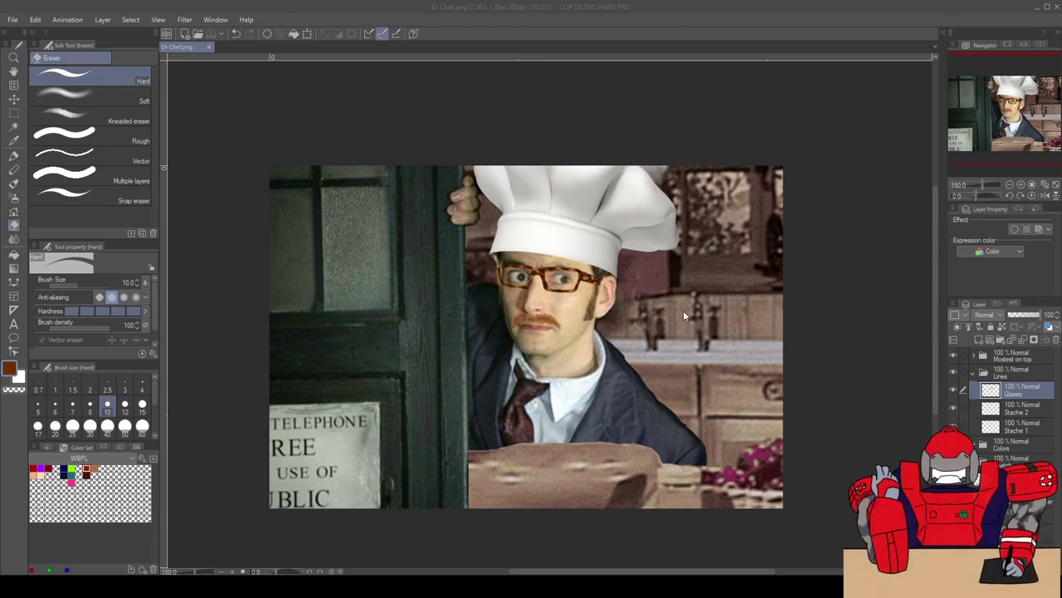
# Step: Open the Super NES React drawing and close Dr Chef.png
pyautogui.doubleClick(403, 327)
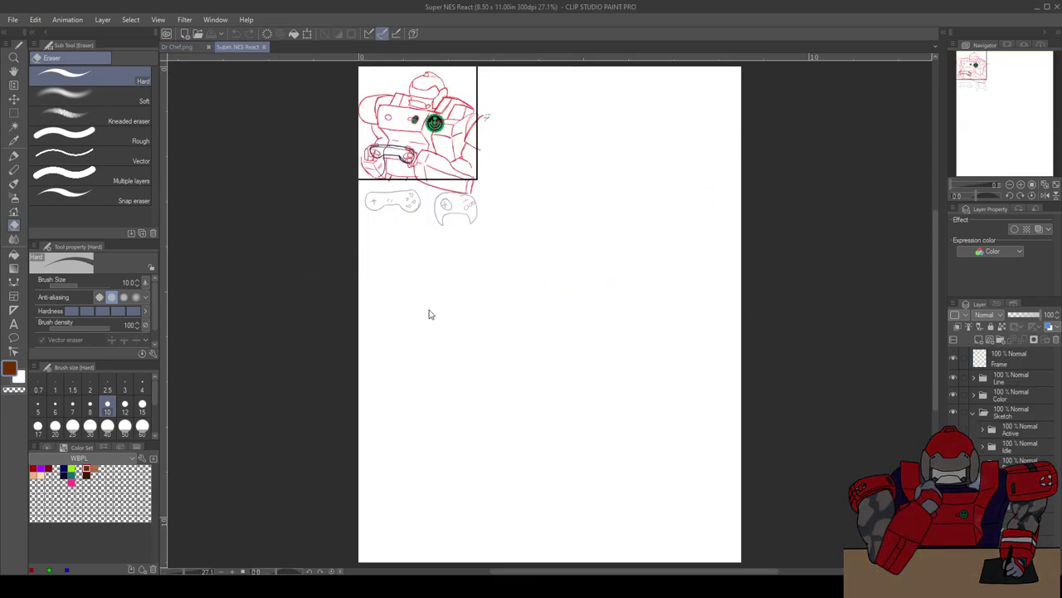
pyautogui.scroll(3, 534, 130)
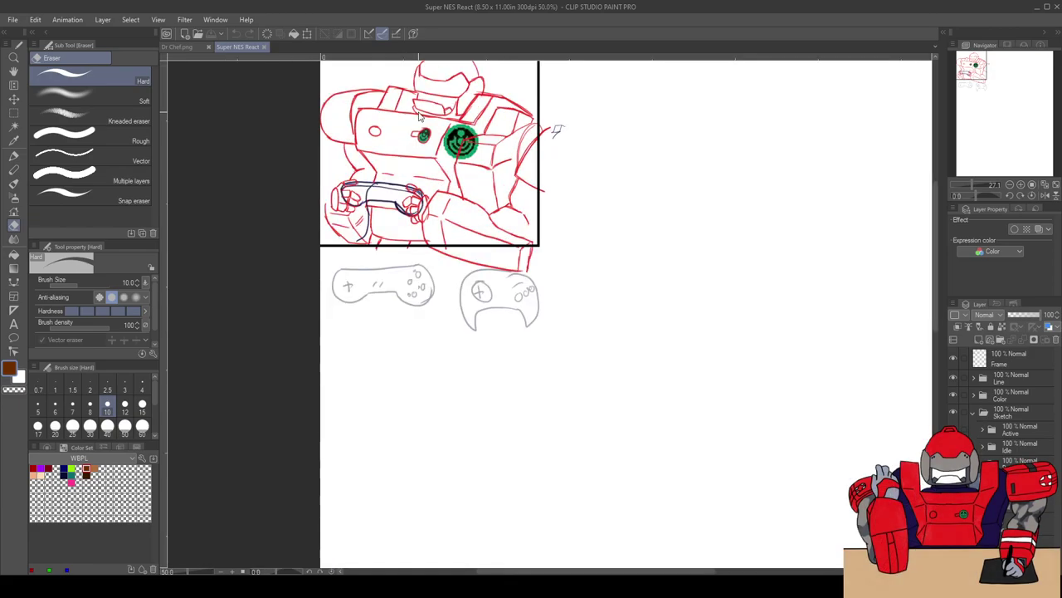
pyautogui.moveTo(413, 133); pyautogui.dragTo(488, 253)
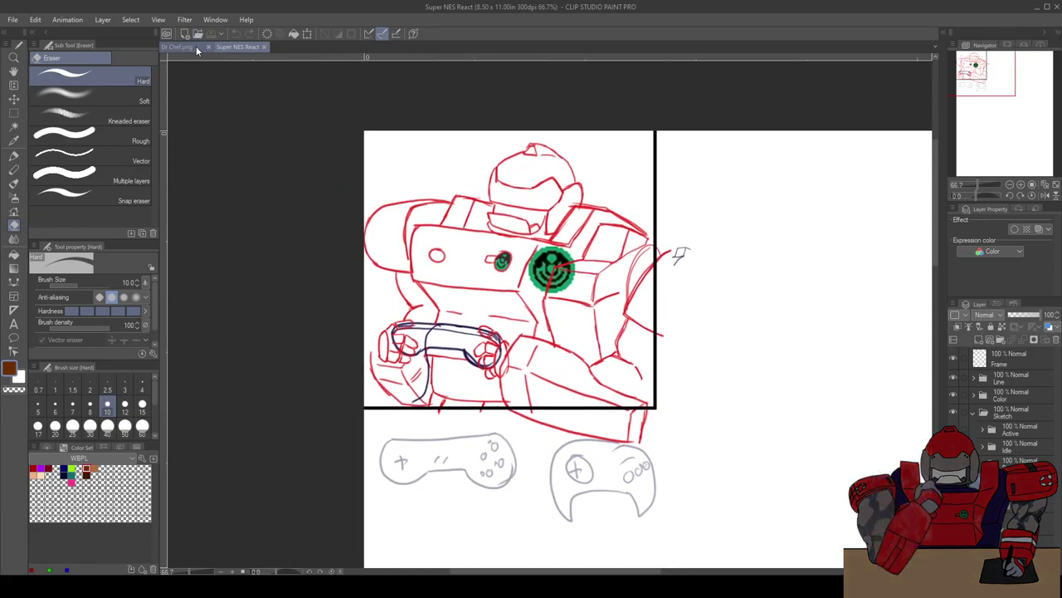
pyautogui.click(196, 45)
pyautogui.click(207, 46)
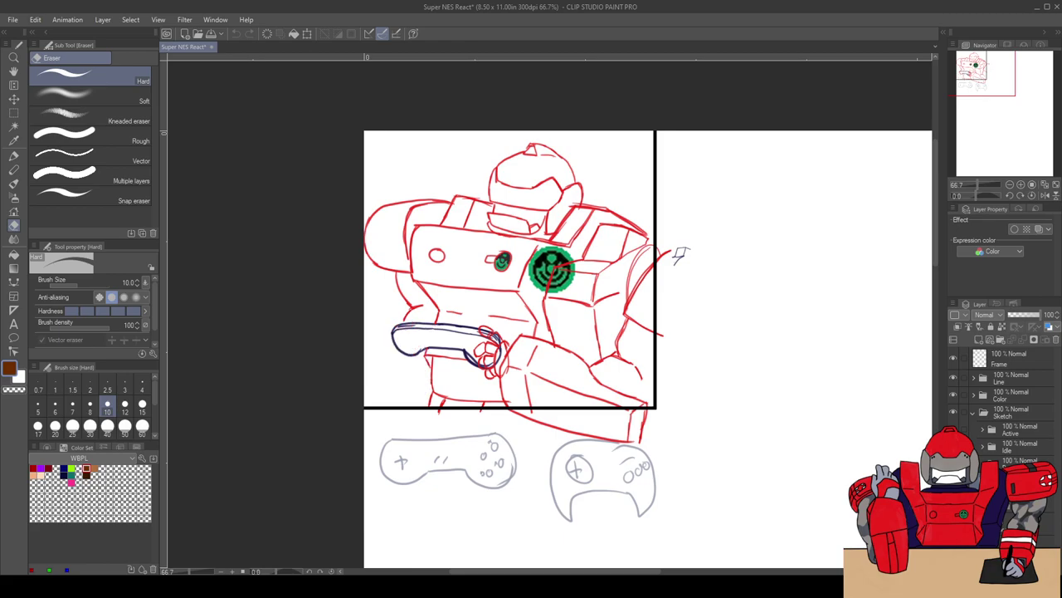
# Step: Compare the Active and Idle sketches of the controller hand by switching their visibility, and show the Active version instead of the Idle one
pyautogui.hotkey('ctrl', 'z')
pyautogui.hotkey('ctrl', 'z')
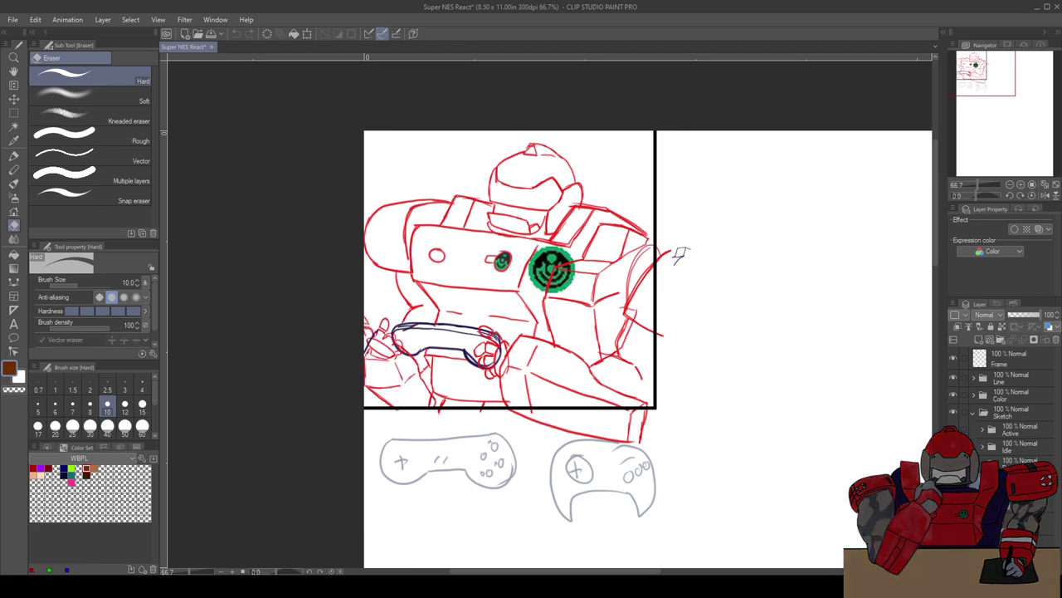
pyautogui.hotkey('ctrl', 'y')
pyautogui.hotkey('ctrl', 'y')
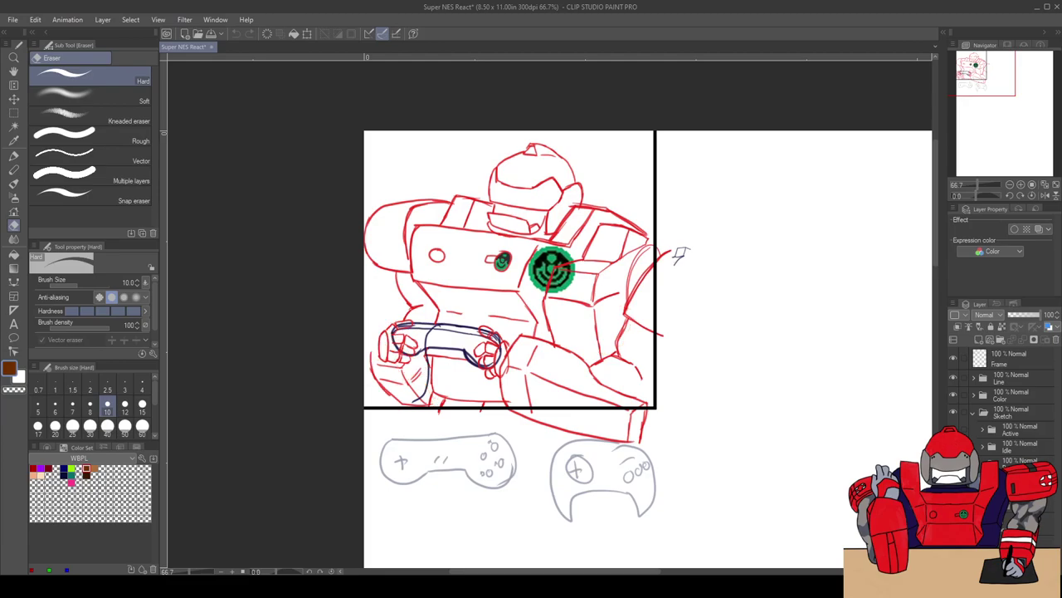
pyautogui.hotkey('ctrl', 'z')
pyautogui.hotkey('ctrl', 'z')
pyautogui.hotkey('ctrl', 'y')
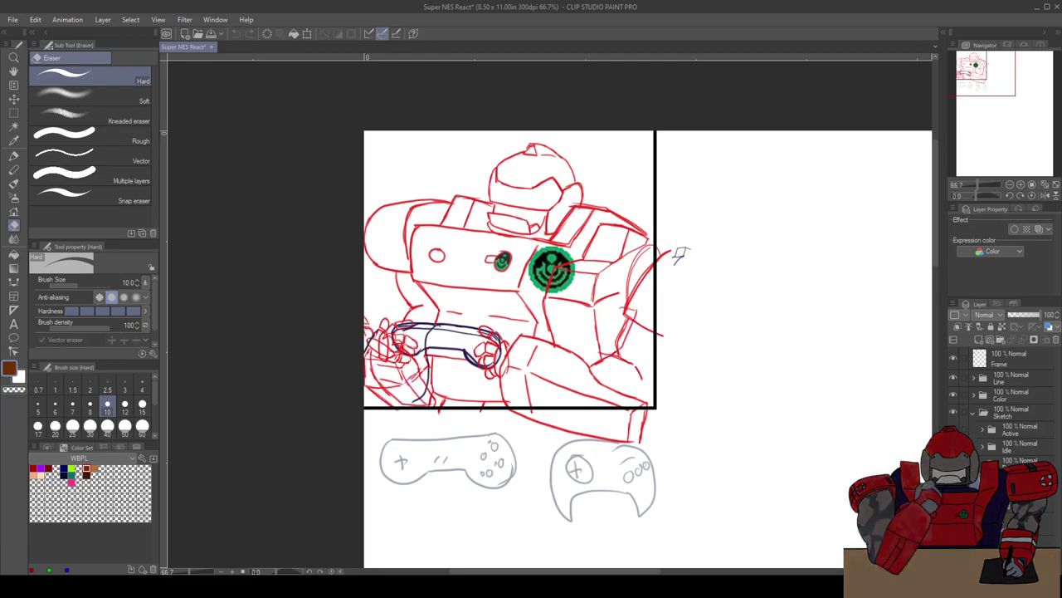
pyautogui.hotkey('ctrl', 'z')
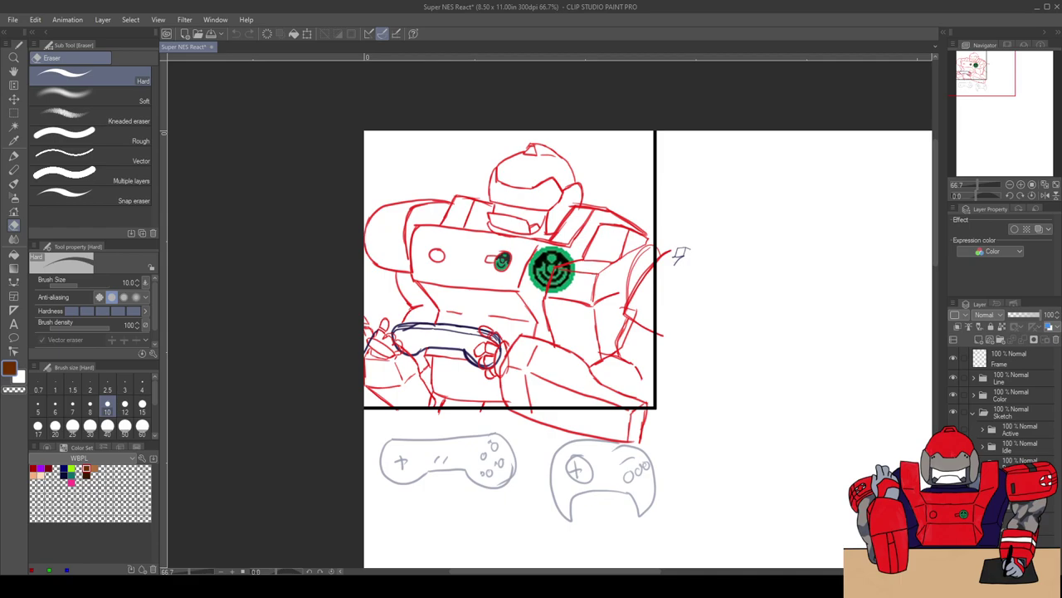
pyautogui.hotkey('ctrl', 'z')
pyautogui.hotkey('ctrl', 'y')
pyautogui.hotkey('ctrl', 'z')
pyautogui.hotkey('ctrl', 'y')
pyautogui.hotkey('ctrl', 'z')
pyautogui.hotkey('ctrl', 'y')
pyautogui.hotkey('ctrl', 'z')
# Step: Expand the Active sketch folder and examine its hand and forearm parts by hiding and showing them
pyautogui.click(982, 431)
pyautogui.hotkey('ctrl', 'z')
pyautogui.hotkey('ctrl', 'y')
pyautogui.hotkey('ctrl', 'z')
pyautogui.hotkey('ctrl', 'y')
pyautogui.hotkey('ctrl', 'z')
pyautogui.hotkey('ctrl', 'y')
pyautogui.hotkey('ctrl', 'z')
pyautogui.hotkey('ctrl', 'y')
pyautogui.hotkey('ctrl', 'z')
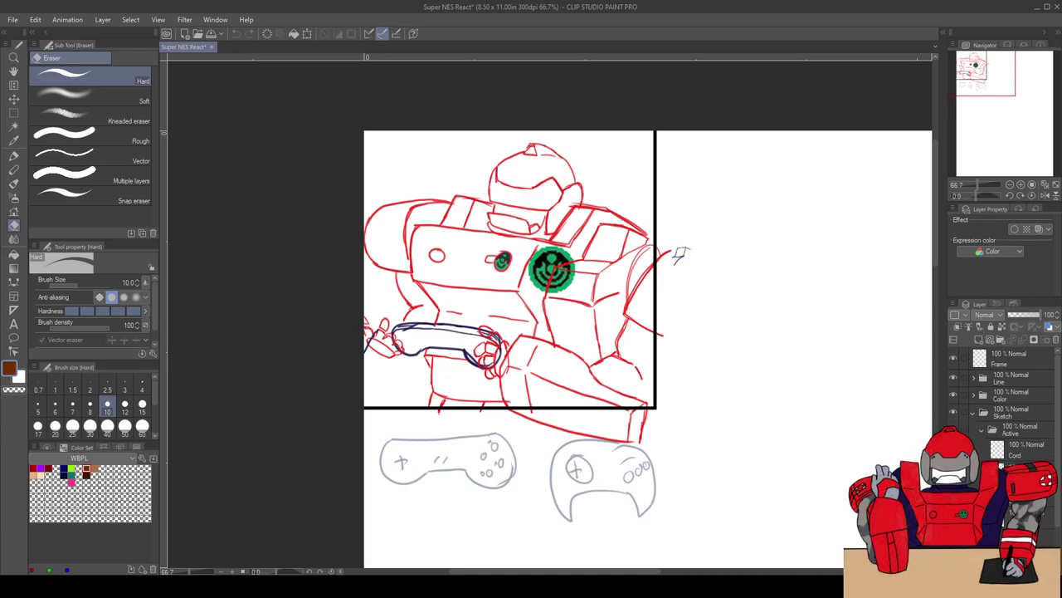
pyautogui.hotkey('ctrl', 'y')
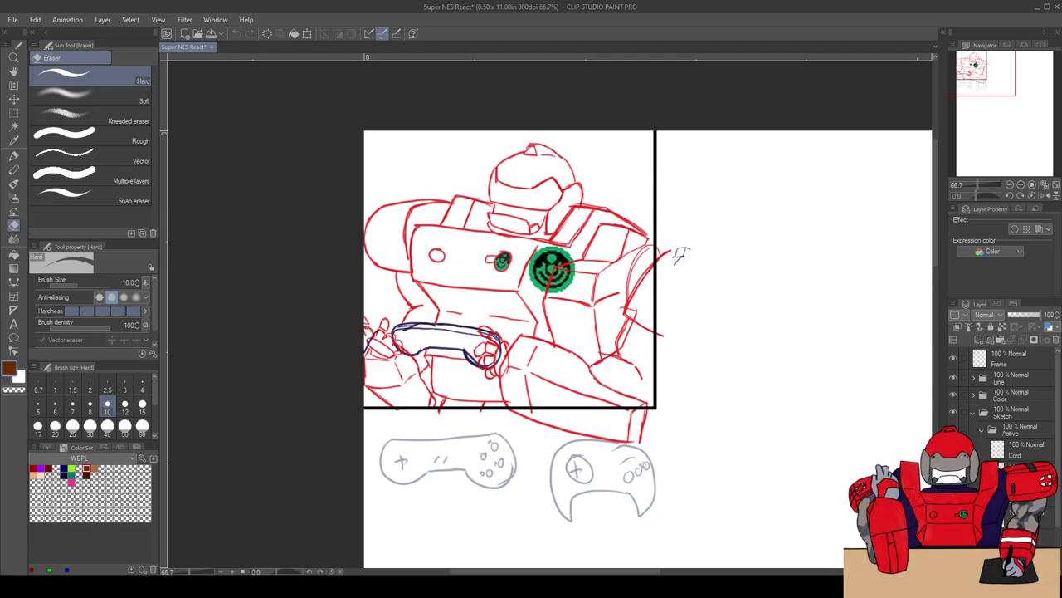
# Step: Erase the stray sketch lines around the figure's bent elbow with the Hard eraser at size 25, and save the drawing
pyautogui.scroll(4, 647, 324)
pyautogui.press(']')
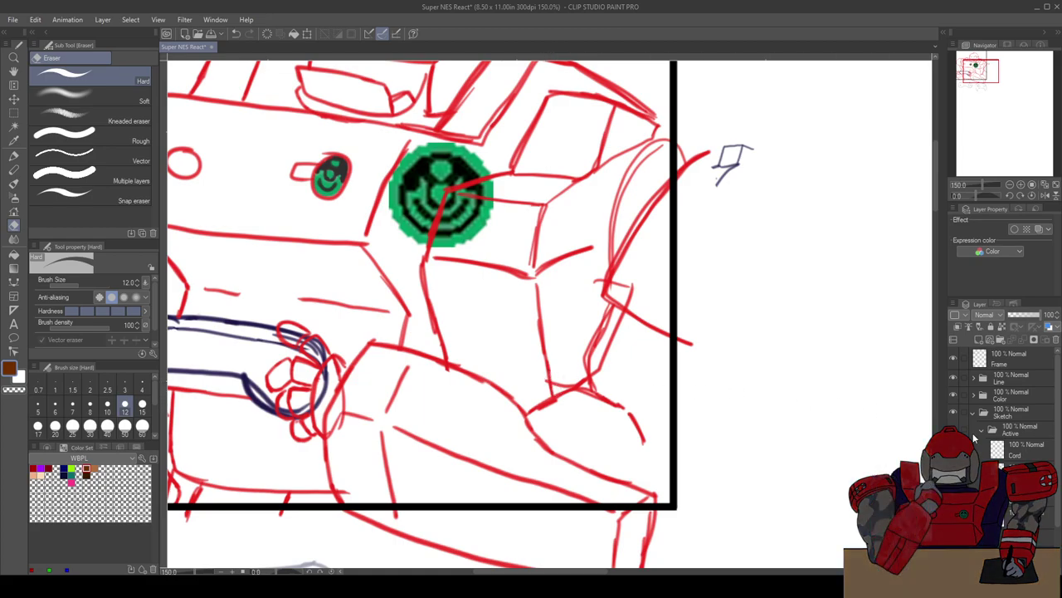
pyautogui.click(142, 405)
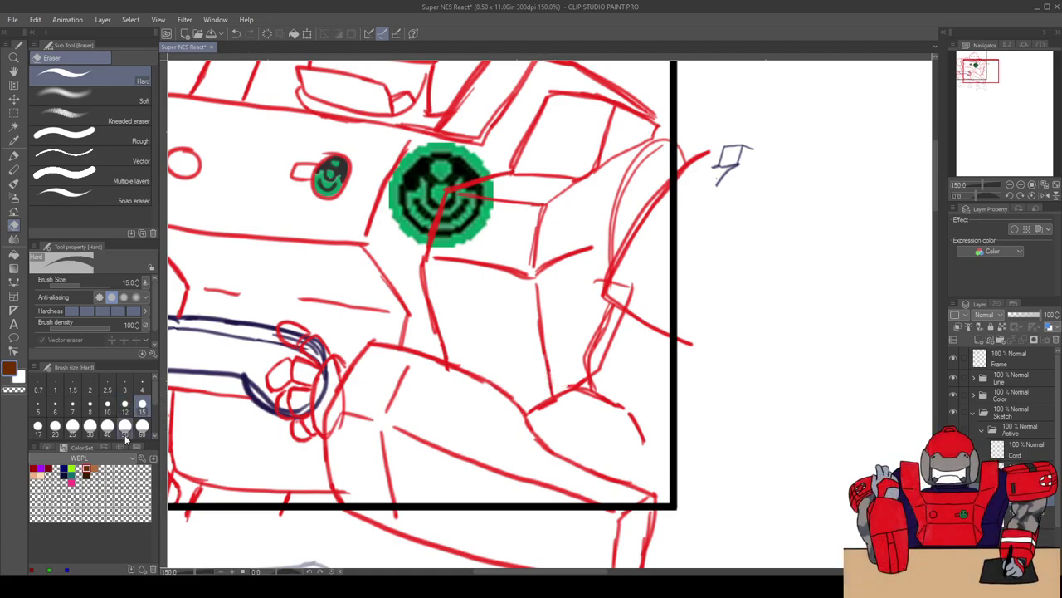
pyautogui.click(72, 426)
pyautogui.moveTo(616, 355)
pyautogui.mouseDown()
pyautogui.moveTo(629, 296)
pyautogui.moveTo(598, 355)
pyautogui.moveTo(610, 266)
pyautogui.mouseUp()
pyautogui.scroll(-2, 425, 359)
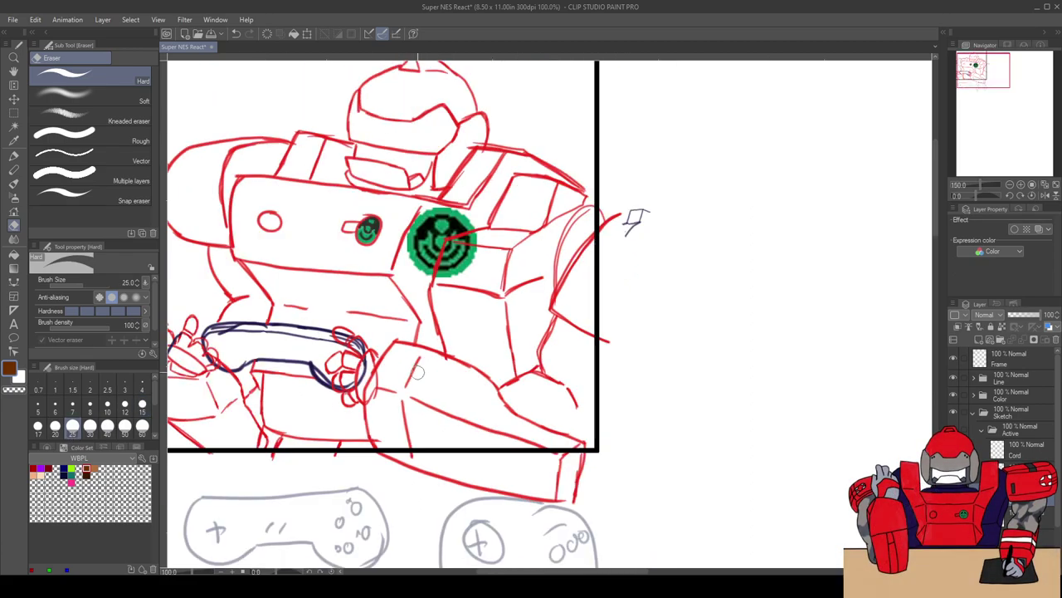
pyautogui.moveTo(390, 370); pyautogui.dragTo(460, 370)
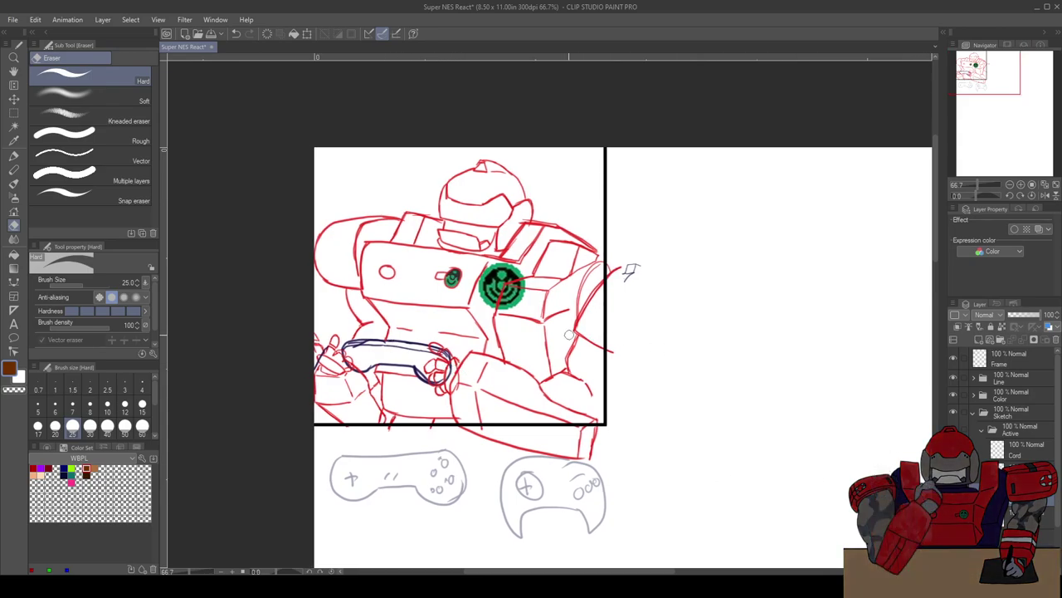
pyautogui.scroll(1, 336, 390)
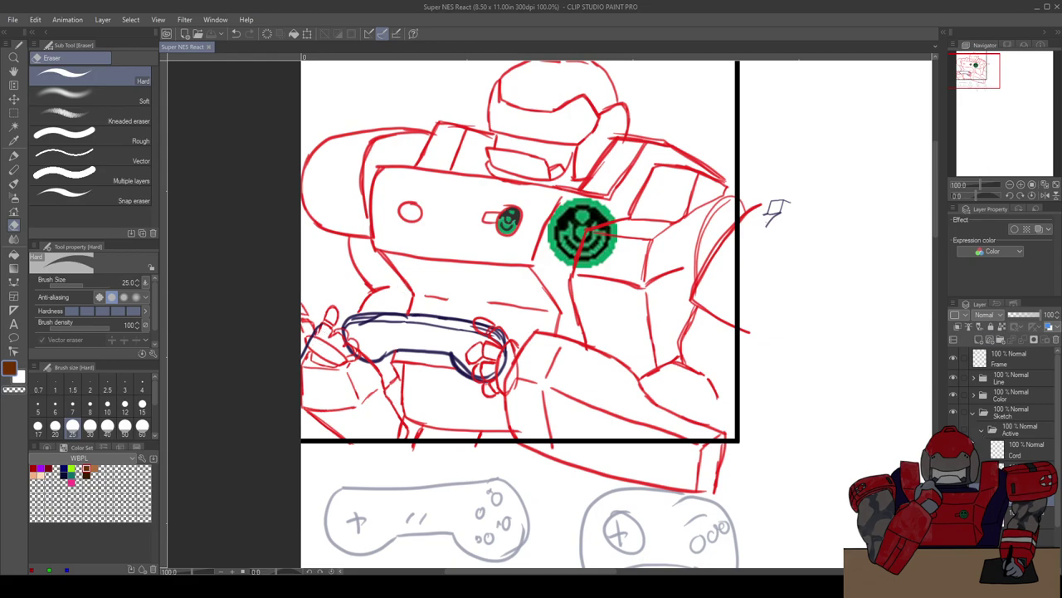
# Step: Collapse the Active and Sketch layer folders
pyautogui.click(981, 431)
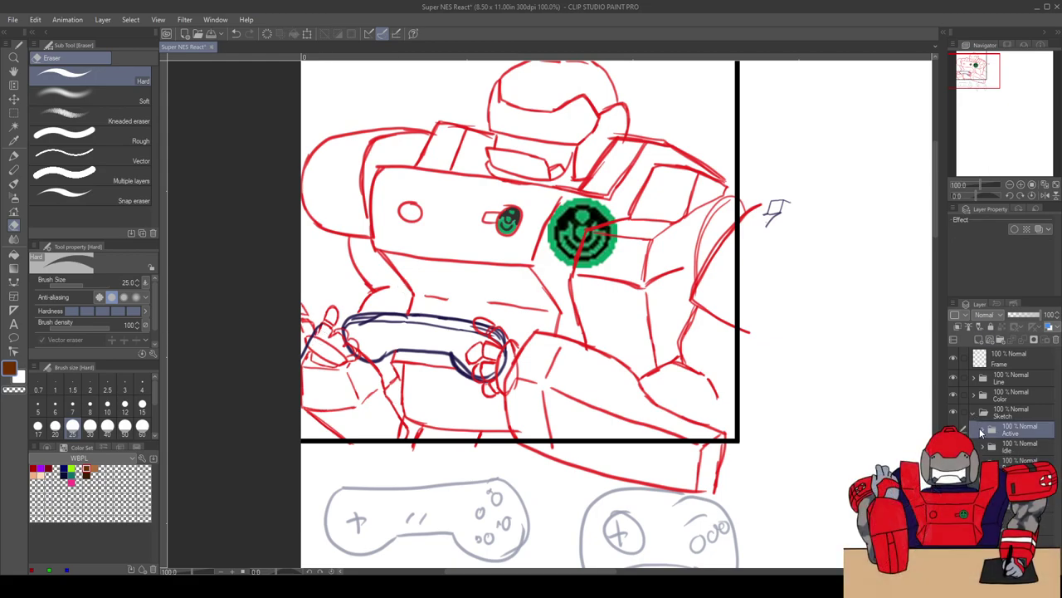
pyautogui.click(975, 414)
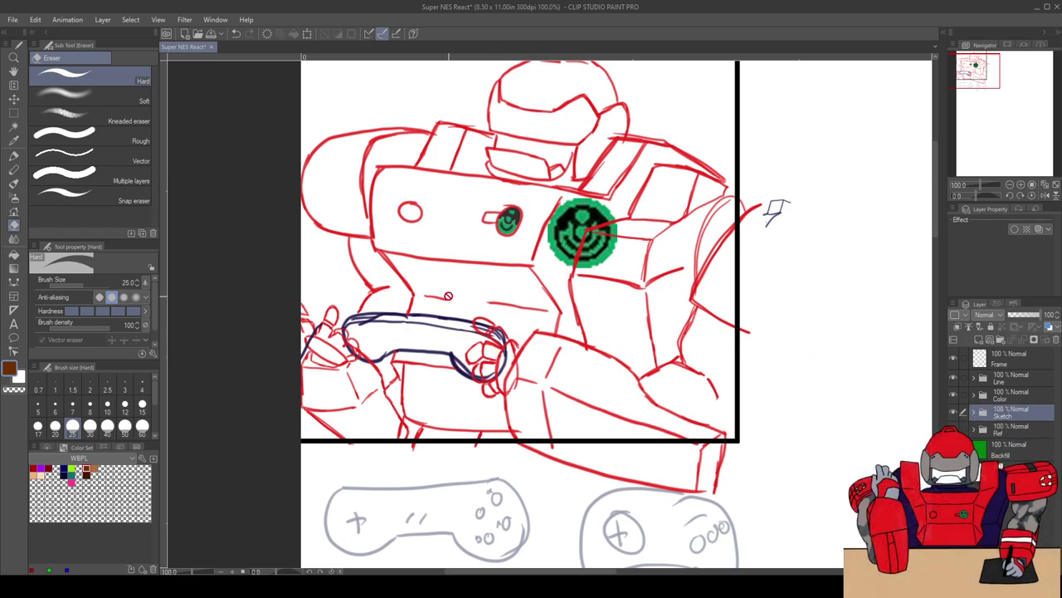
pyautogui.click(953, 395)
pyautogui.click(953, 395)
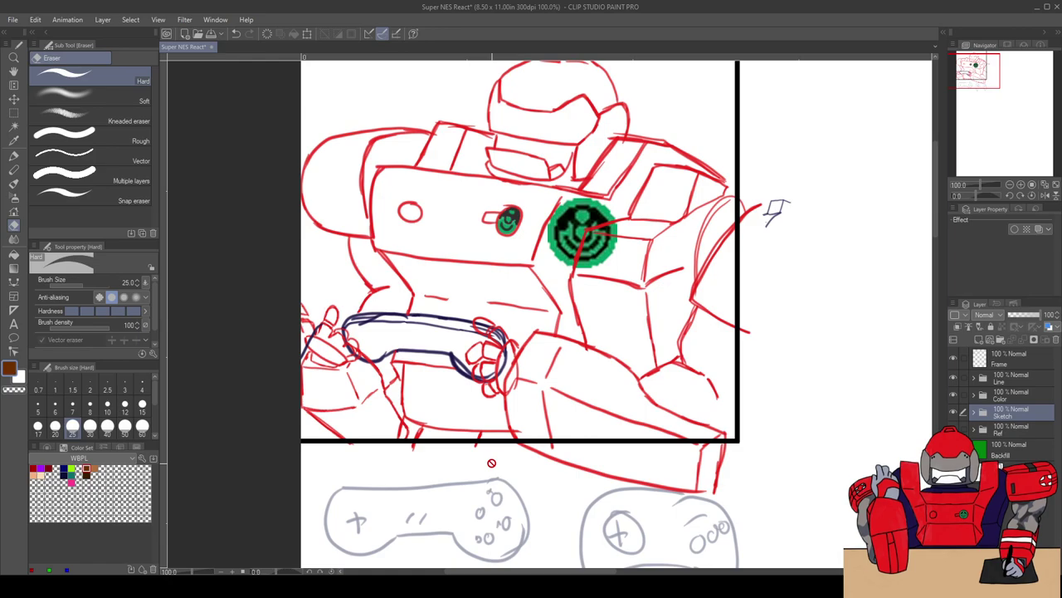
pyautogui.moveTo(439, 319); pyautogui.dragTo(476, 343)
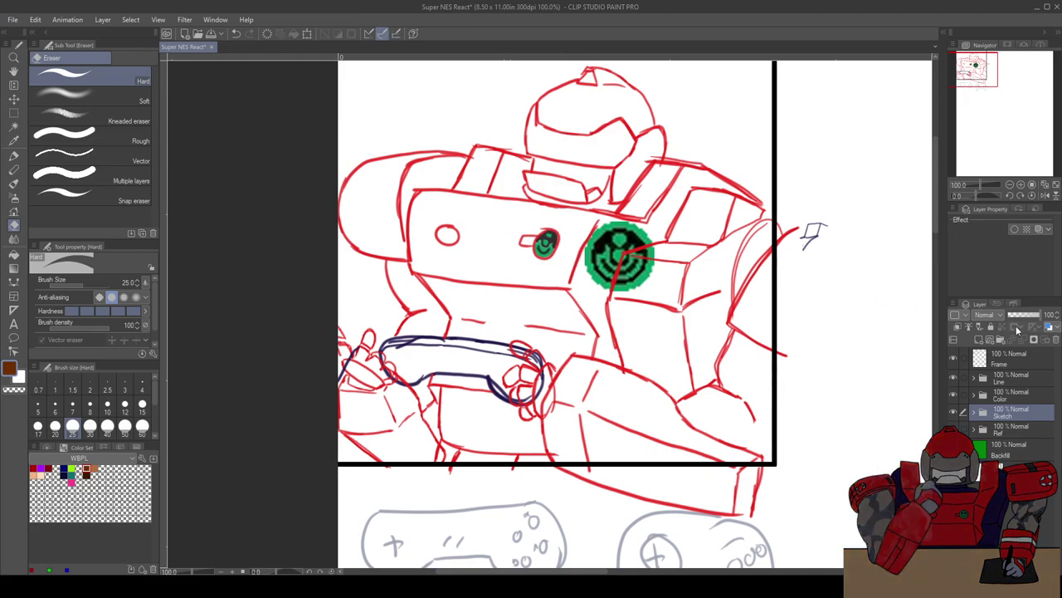
# Step: Create a folder named Base inside the Line folder and place it below the Idle folder
pyautogui.click(998, 379)
pyautogui.click(974, 380)
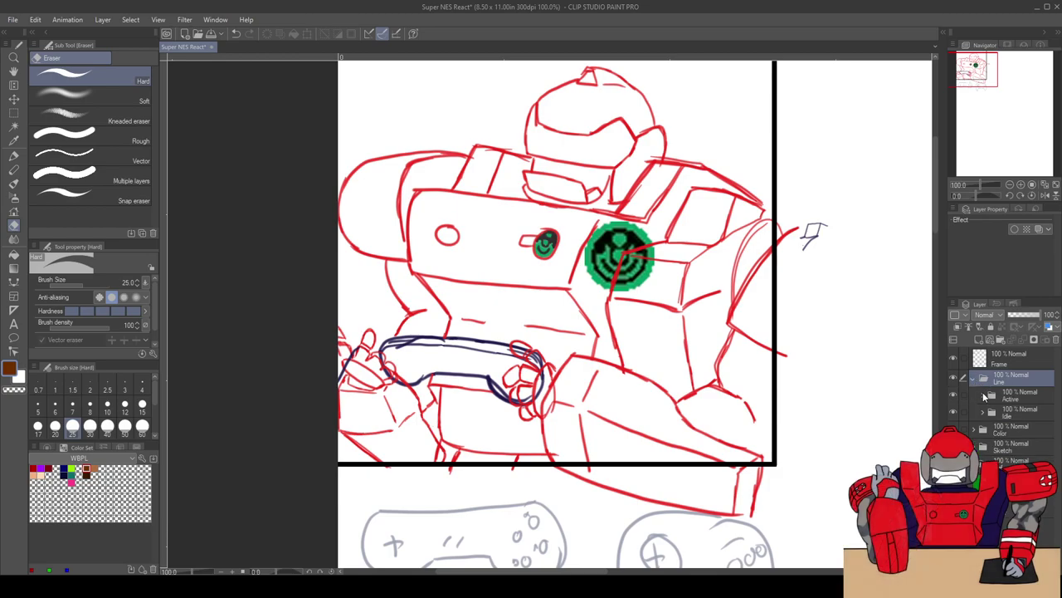
pyautogui.click(985, 413)
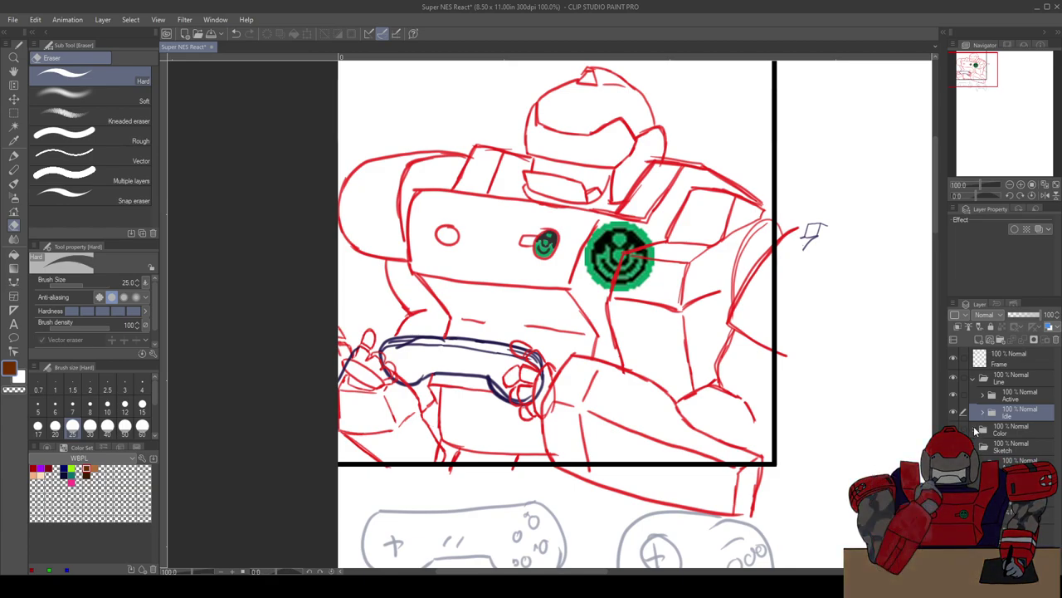
pyautogui.click(995, 326)
pyautogui.doubleClick(1012, 418)
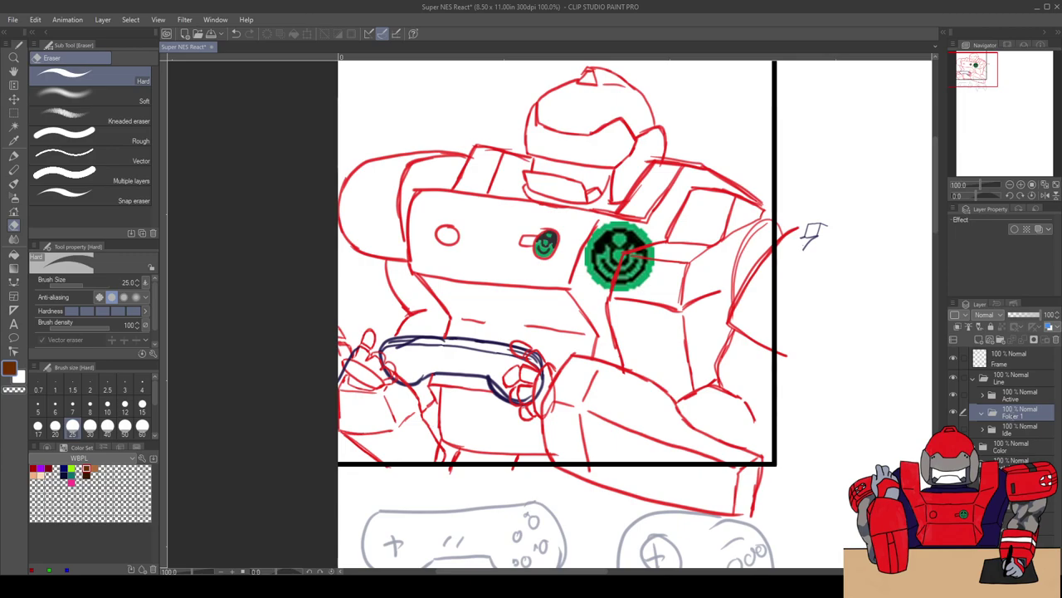
pyautogui.write('Base')
pyautogui.press('Return')
pyautogui.moveTo(1013, 415); pyautogui.dragTo(1011, 445)
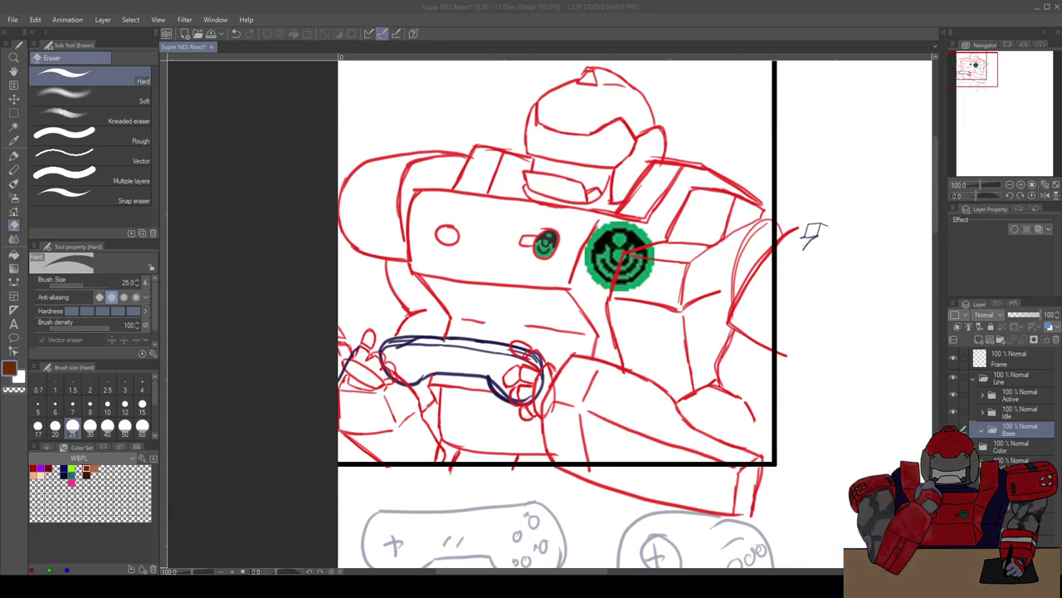
# Step: Add three new raster layers inside the Base folder of the line art
pyautogui.click(980, 340)
pyautogui.click(980, 340)
pyautogui.click(980, 340)
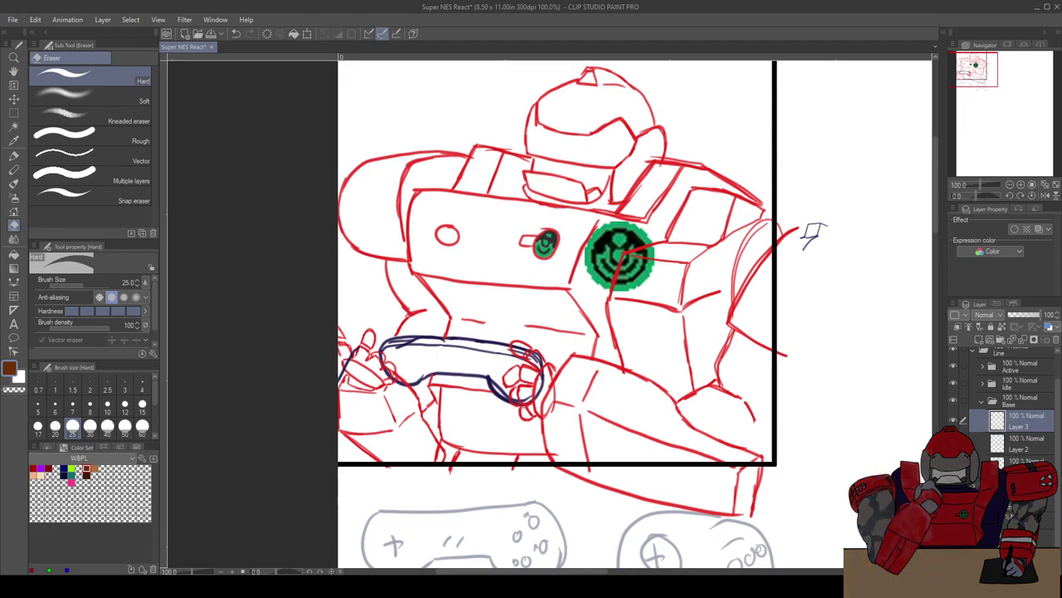
pyautogui.scroll(-2, 1004, 390)
pyautogui.scroll(-2, 1004, 390)
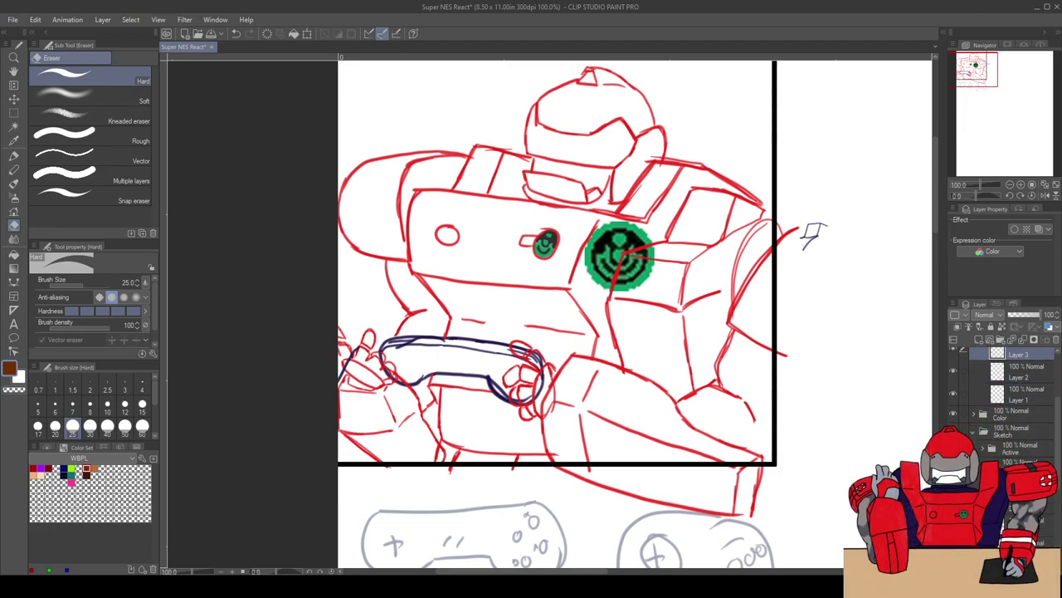
pyautogui.scroll(-3, 996, 399)
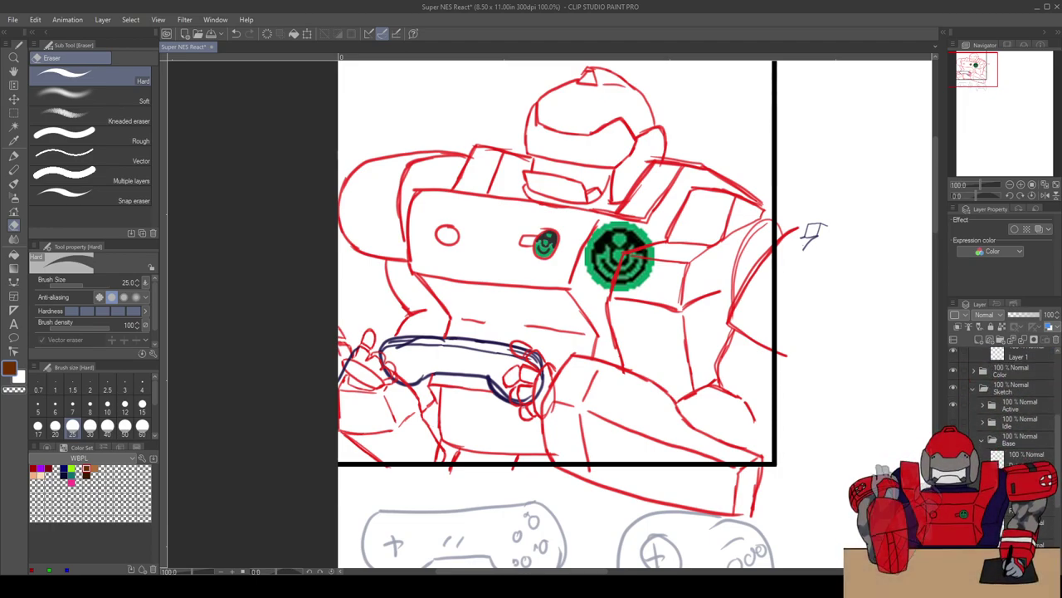
pyautogui.scroll(5, 1013, 423)
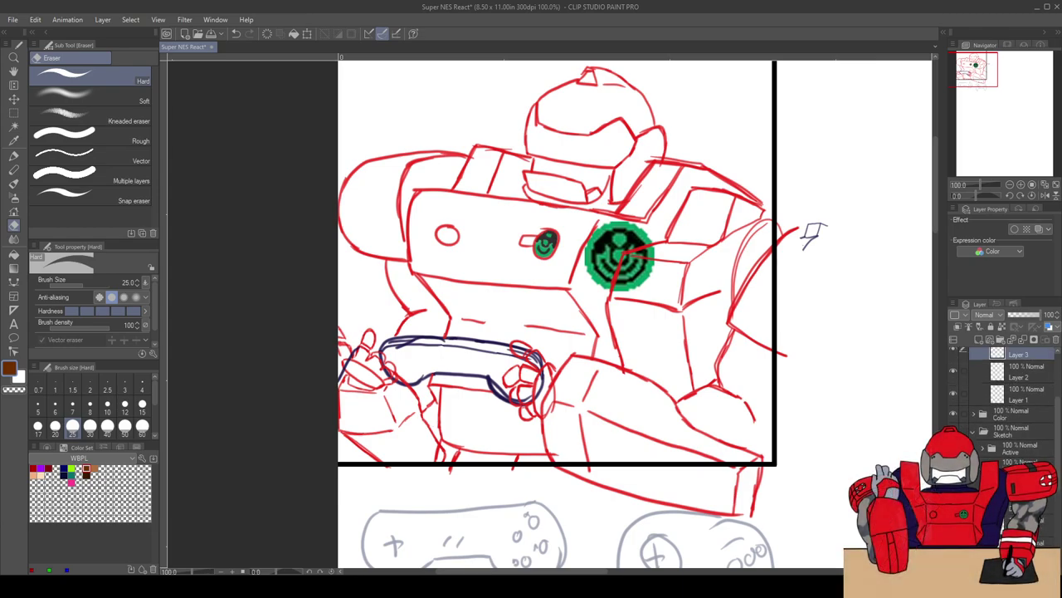
pyautogui.scroll(1, 1024, 422)
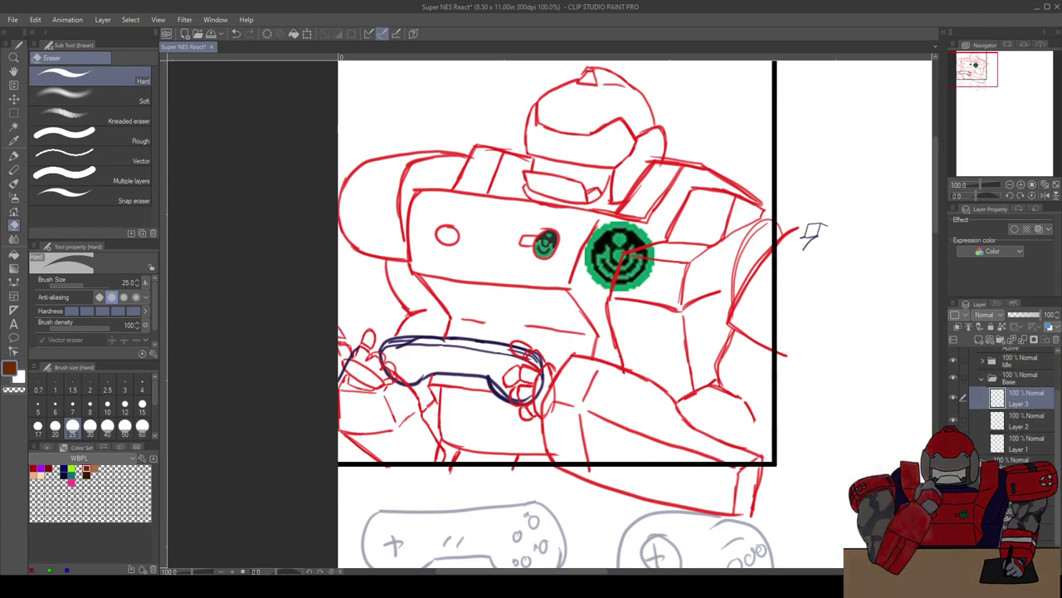
# Step: Name the three Base layers Armor, Gauntlet and Hand, from the lowest to the highest
pyautogui.click(1024, 449)
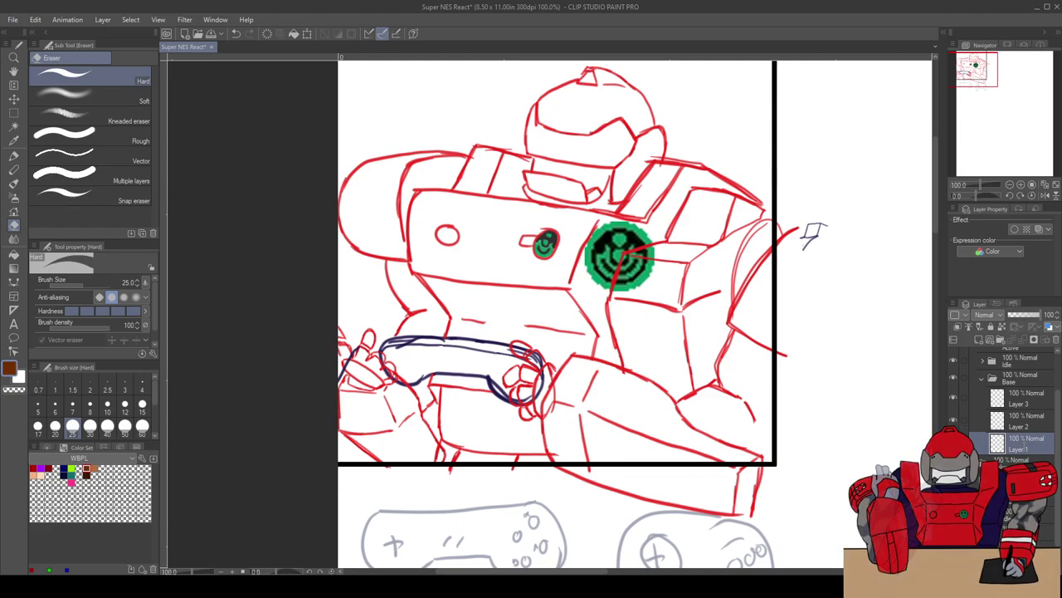
pyautogui.click(1027, 426)
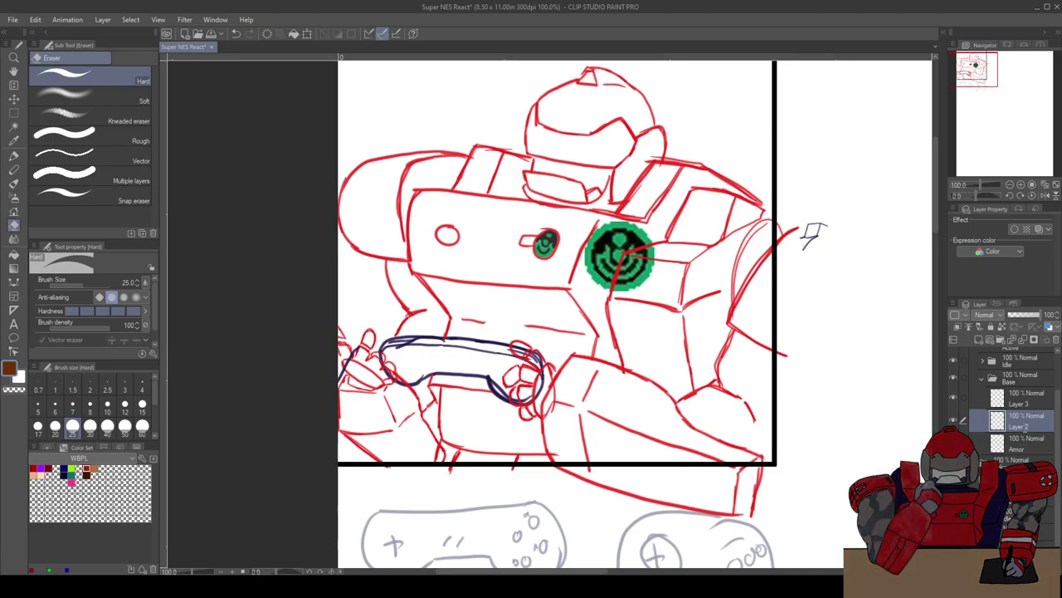
pyautogui.doubleClick(1019, 426)
pyautogui.write('Gauntlet')
pyautogui.press('Return')
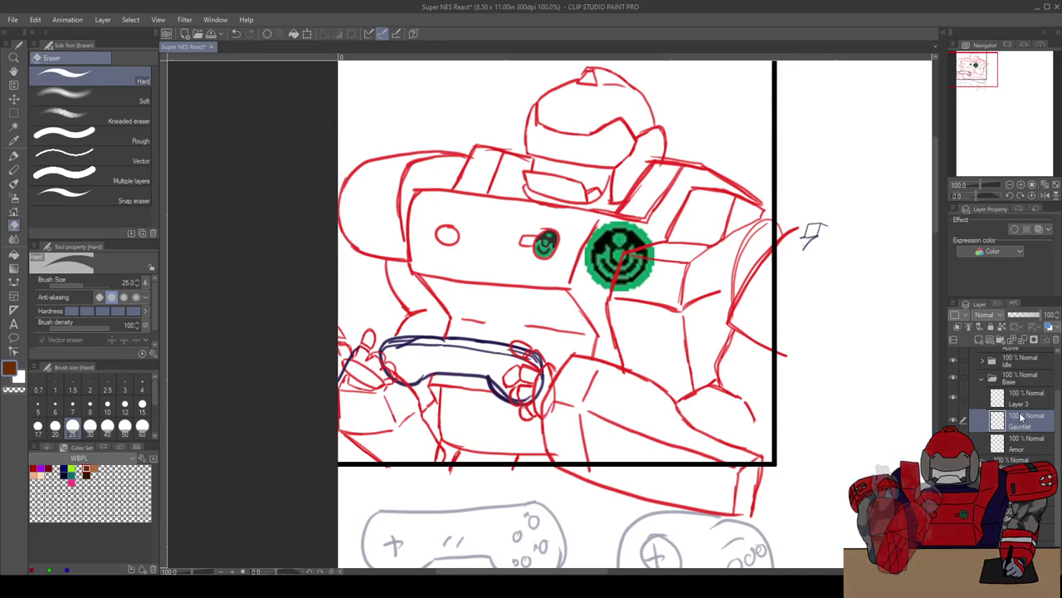
pyautogui.click(1019, 404)
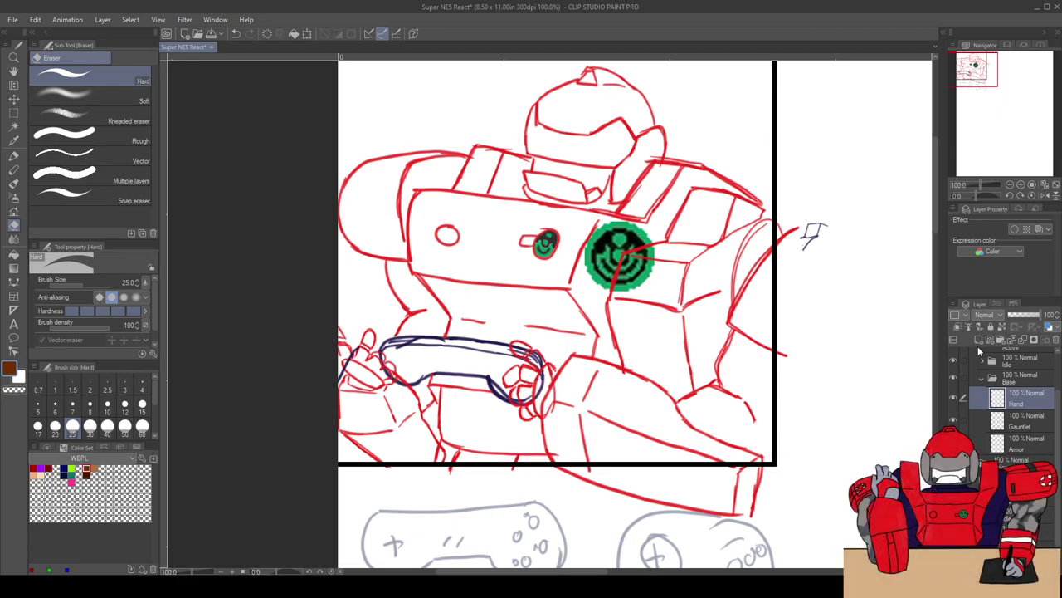
# Step: Add three more layers above Hand in the Base folder, named Face, Helmet and Details in ascending order
pyautogui.click(979, 339)
pyautogui.click(979, 340)
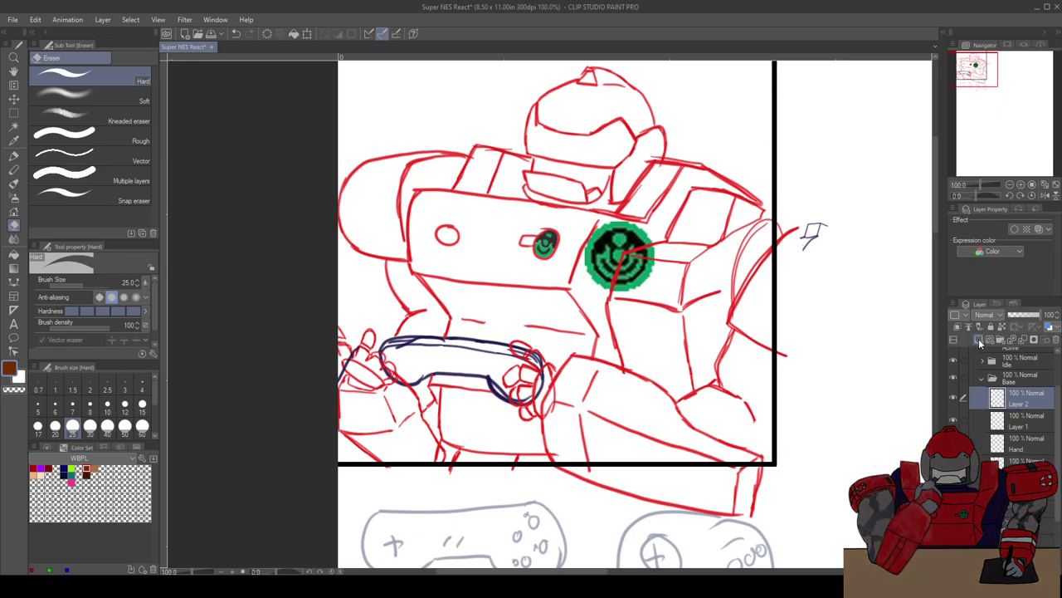
pyautogui.click(1023, 424)
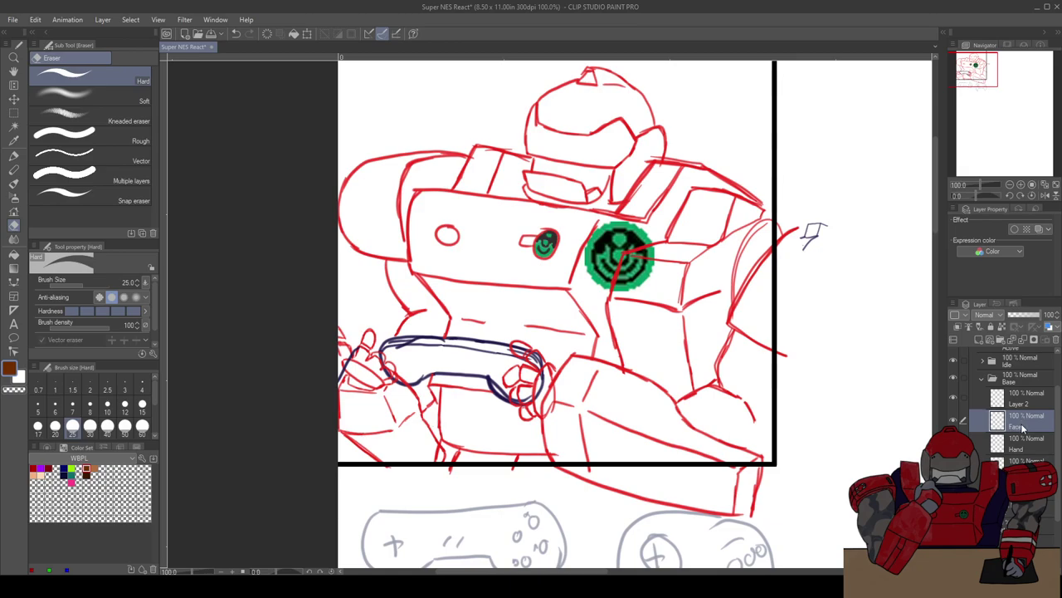
pyautogui.click(1023, 407)
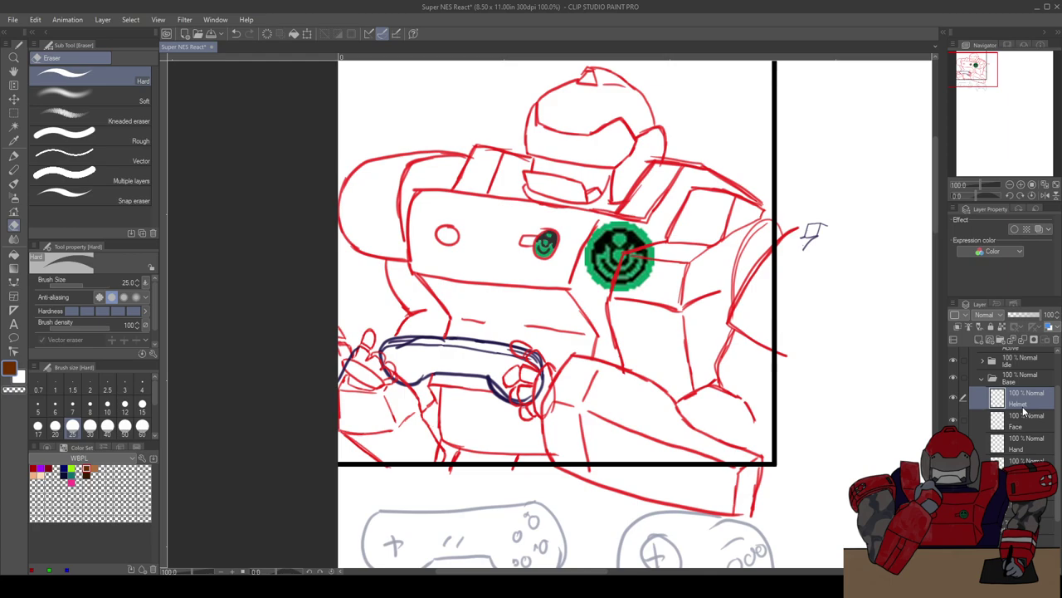
pyautogui.click(978, 341)
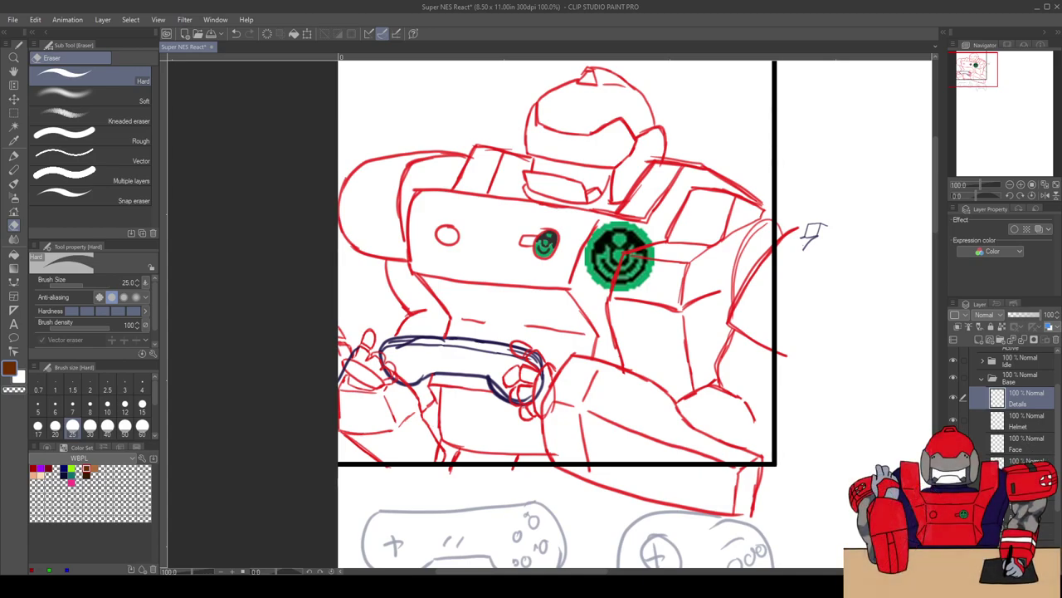
# Step: Make the Armor layer active with black as the drawing color, and switch the color set to Striker
pyautogui.click(1029, 511)
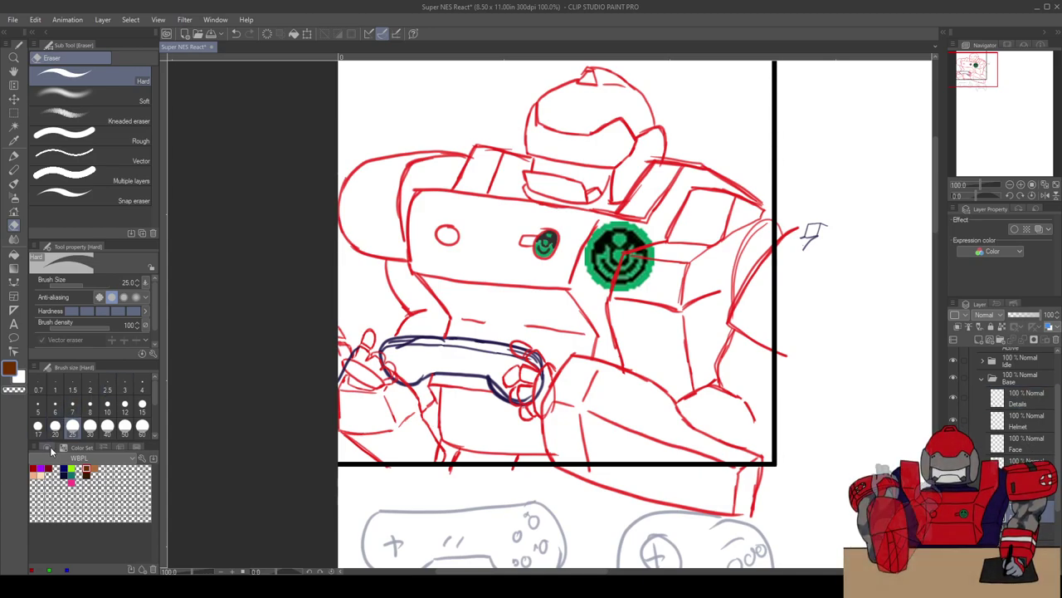
pyautogui.click(52, 447)
pyautogui.click(68, 536)
pyautogui.click(94, 447)
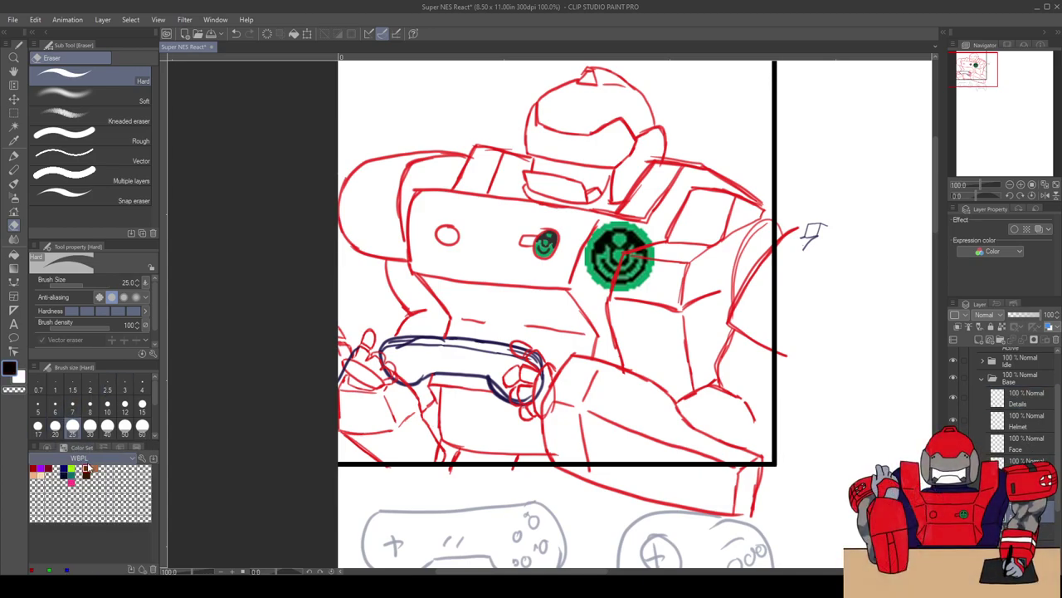
pyautogui.click(57, 239)
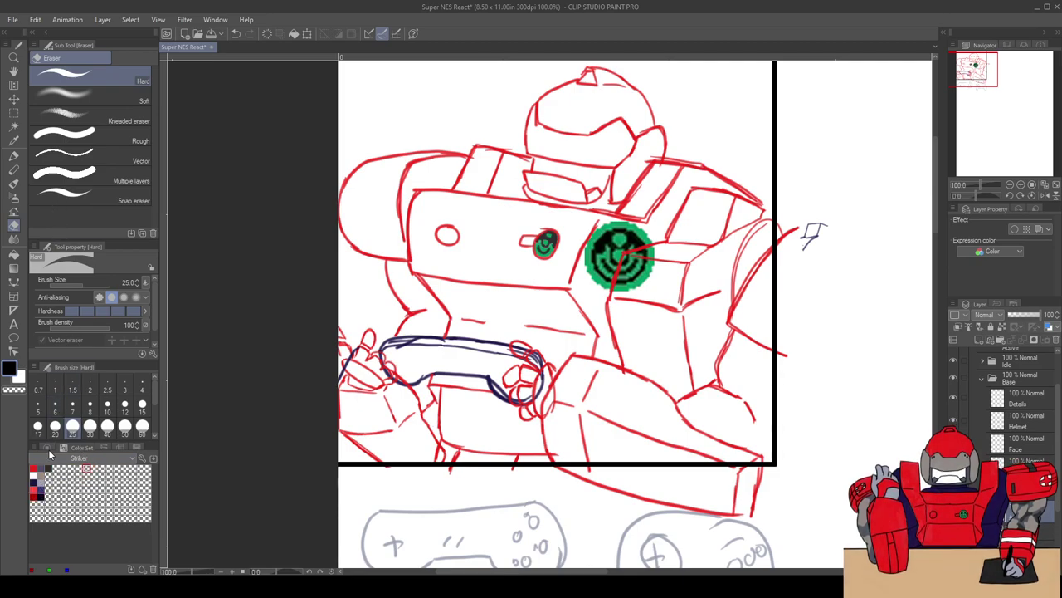
pyautogui.click(48, 449)
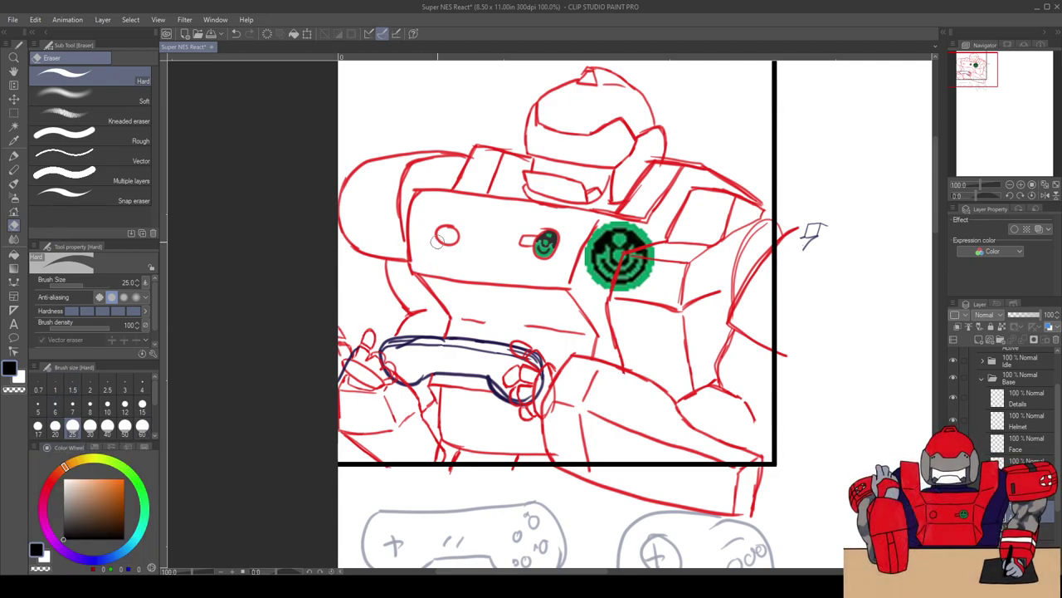
# Step: Try the Turnip pen and Tapered Pen for inking with a test stroke above the figure's shoulder, and undo it
pyautogui.press('p')
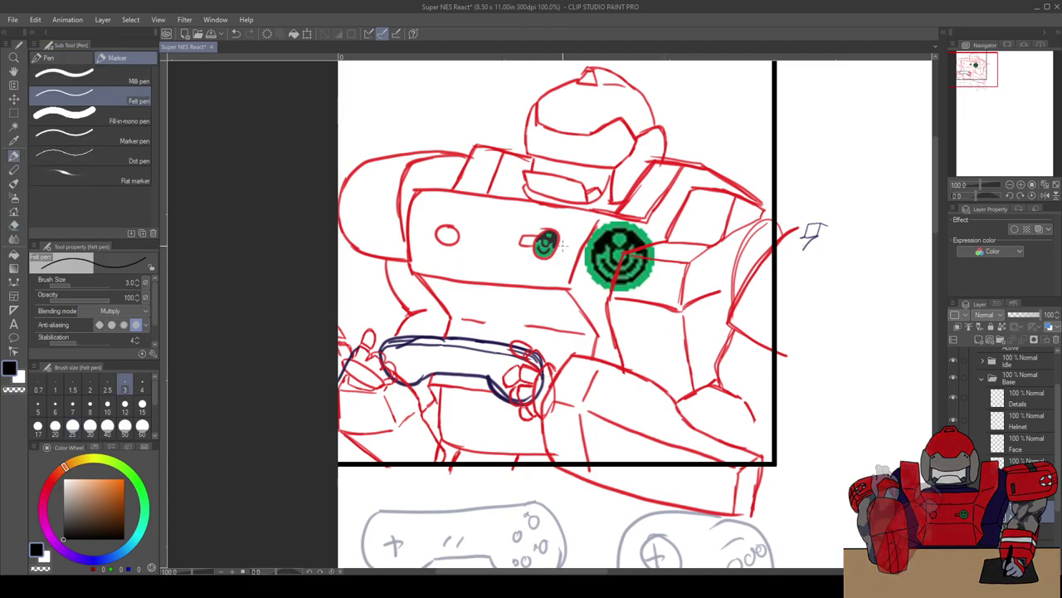
pyautogui.click(72, 60)
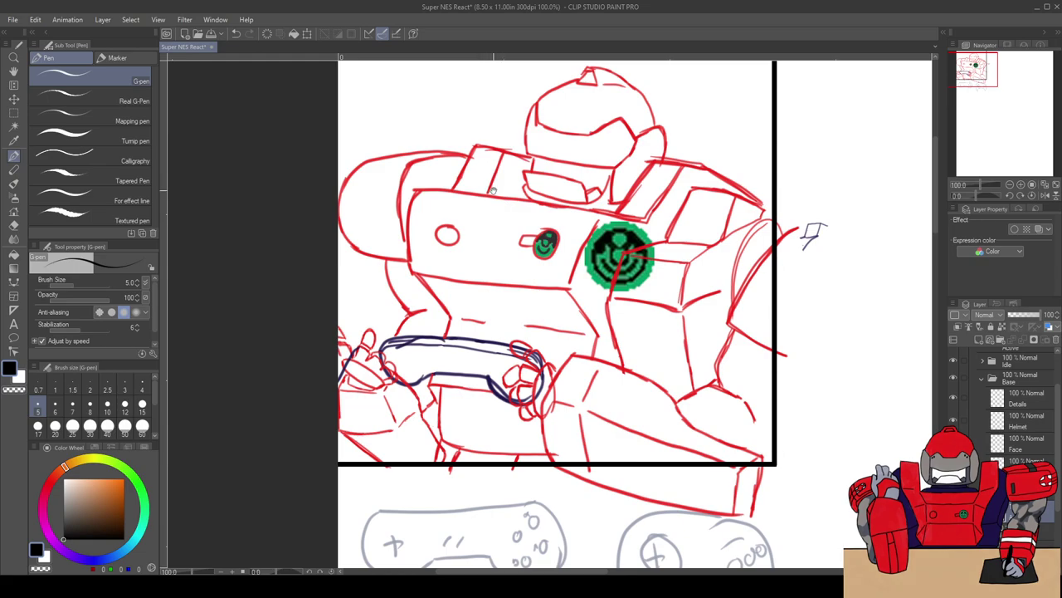
pyautogui.moveTo(492, 190); pyautogui.dragTo(517, 262)
pyautogui.click(110, 137)
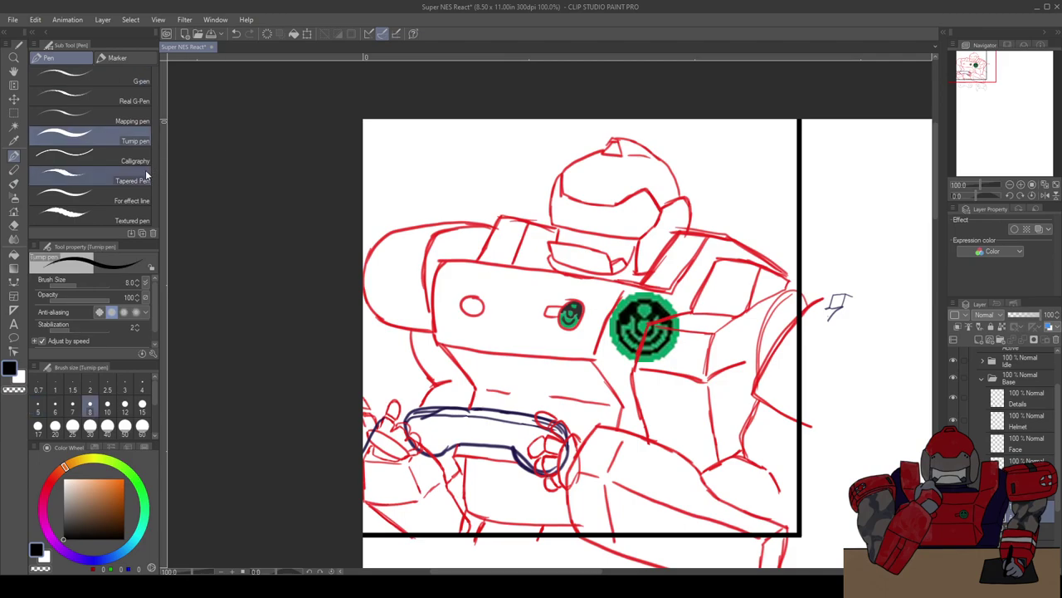
pyautogui.click(147, 174)
pyautogui.scroll(1, 476, 183)
pyautogui.moveTo(486, 170); pyautogui.dragTo(397, 239)
pyautogui.hotkey('ctrl', 'z')
# Step: Compare the Felt pen, Marker pen and Milli pen with test strokes beside the helmet, undoing each stroke
pyautogui.click(117, 59)
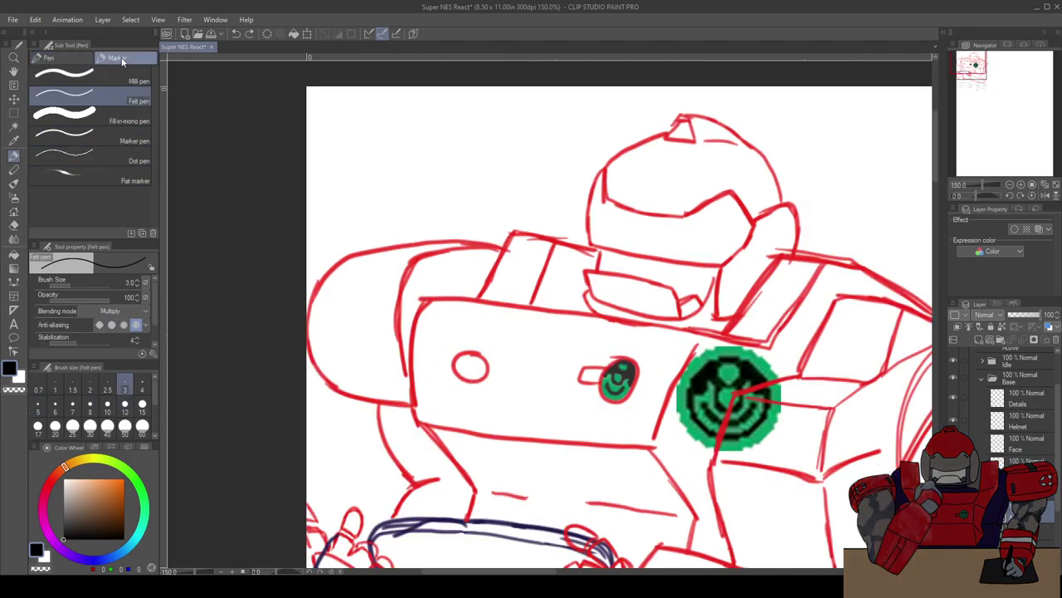
pyautogui.moveTo(473, 159); pyautogui.dragTo(399, 206)
pyautogui.hotkey('ctrl', 'z')
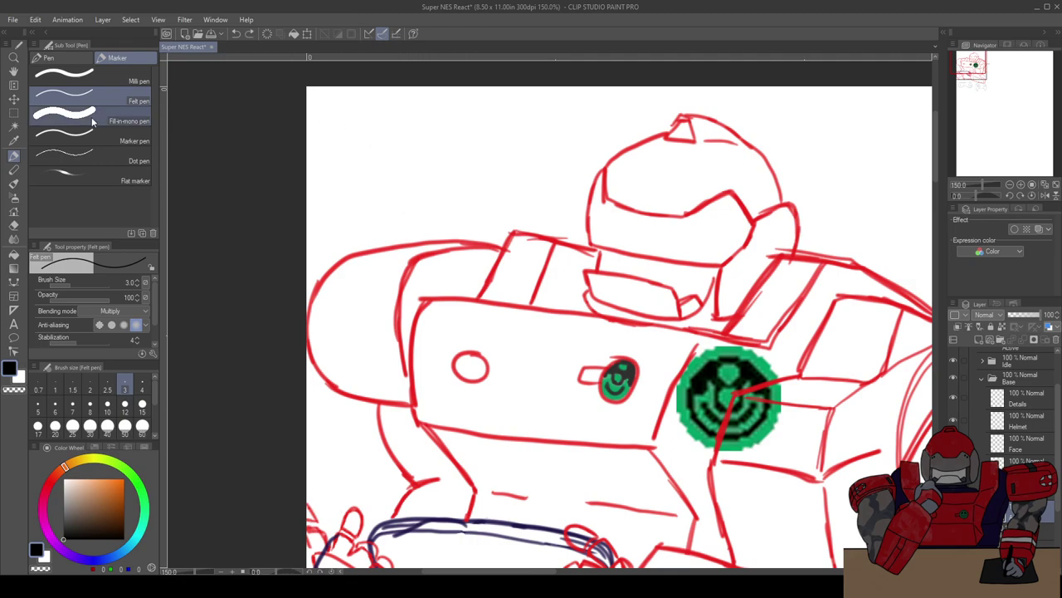
pyautogui.click(116, 140)
pyautogui.moveTo(475, 159); pyautogui.dragTo(381, 209)
pyautogui.hotkey('ctrl', 'z')
pyautogui.click(114, 73)
pyautogui.moveTo(477, 149); pyautogui.dragTo(378, 207)
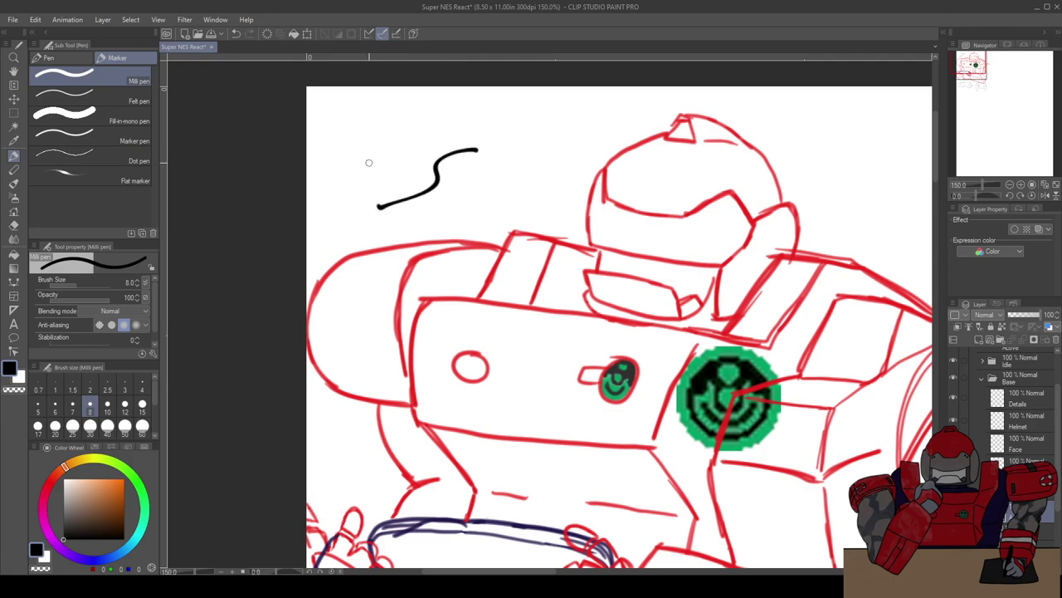
pyautogui.hotkey('ctrl', 'z')
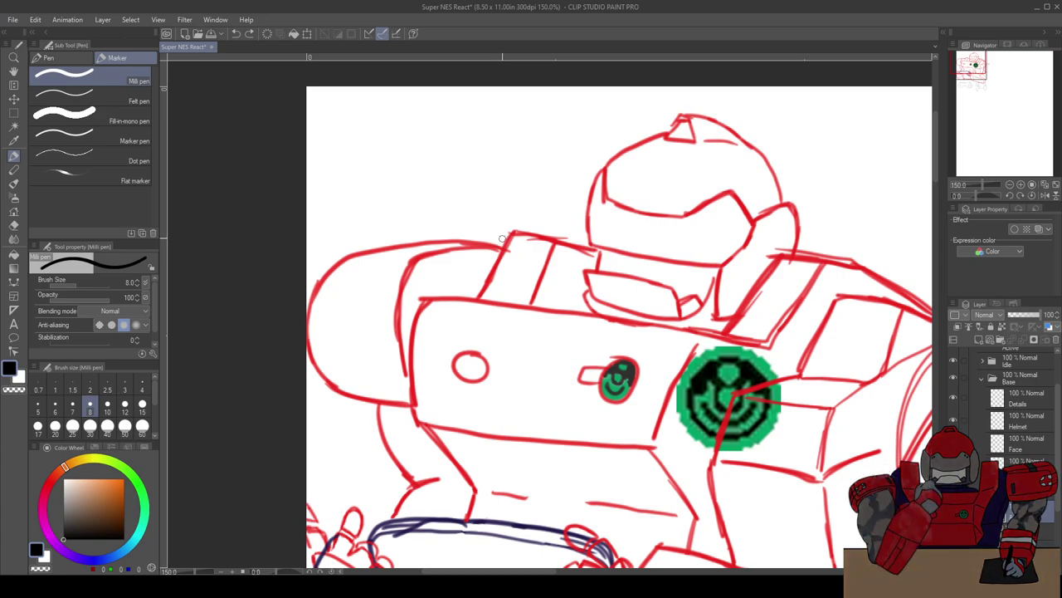
# Step: Try the Felt pen with a test stroke on the blank canvas above the figure's shoulder, and undo it
pyautogui.moveTo(633, 352)
pyautogui.mouseDown()
pyautogui.moveTo(479, 245)
pyautogui.moveTo(514, 302)
pyautogui.moveTo(613, 304)
pyautogui.mouseUp()
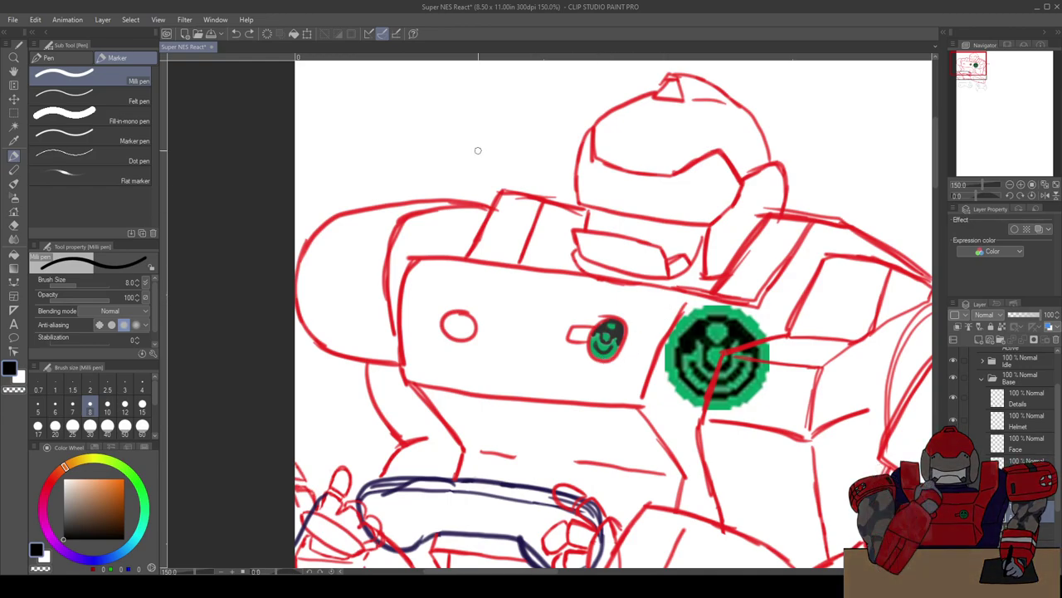
pyautogui.click(124, 95)
pyautogui.moveTo(448, 160); pyautogui.dragTo(430, 204)
pyautogui.hotkey('ctrl', 'z')
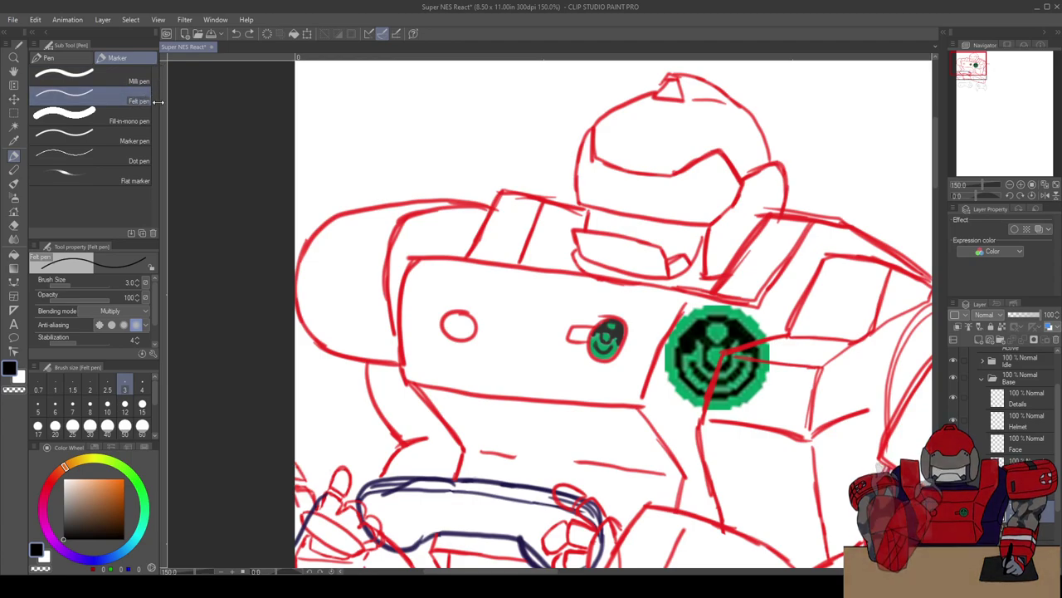
# Step: Compare the Milli pen's and Felt pen's properties, make two S-shaped Felt pen test strokes beside the helmet, and undo both
pyautogui.scroll(-2, 150, 341)
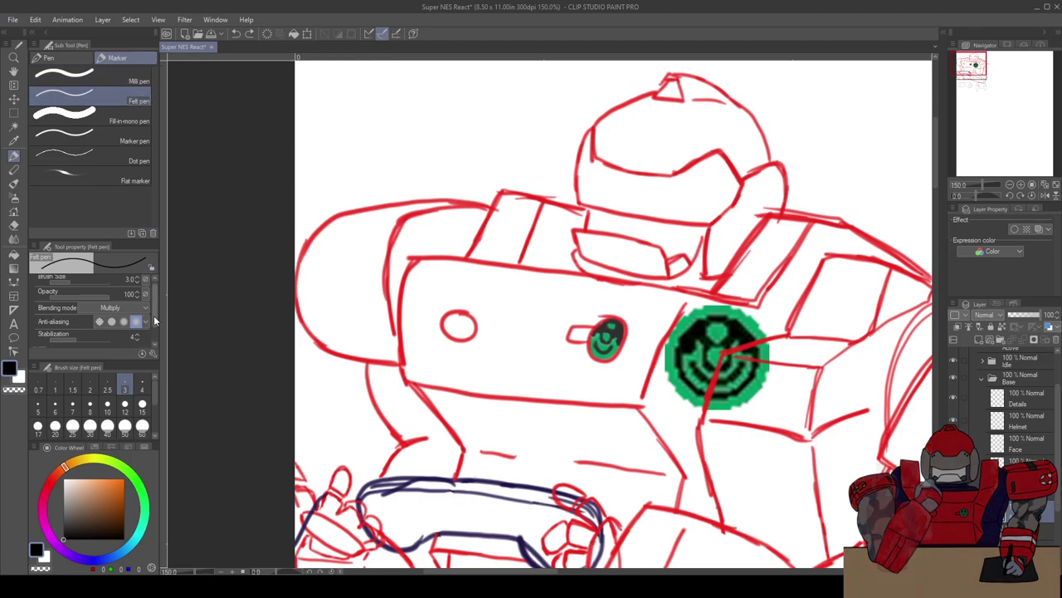
pyautogui.click(99, 82)
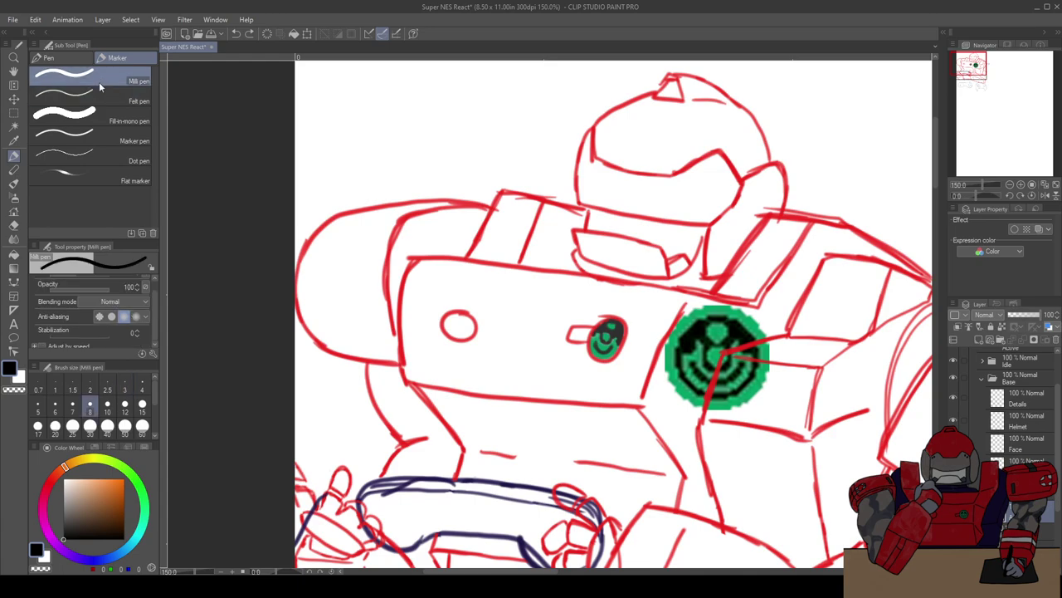
pyautogui.scroll(-1, 153, 323)
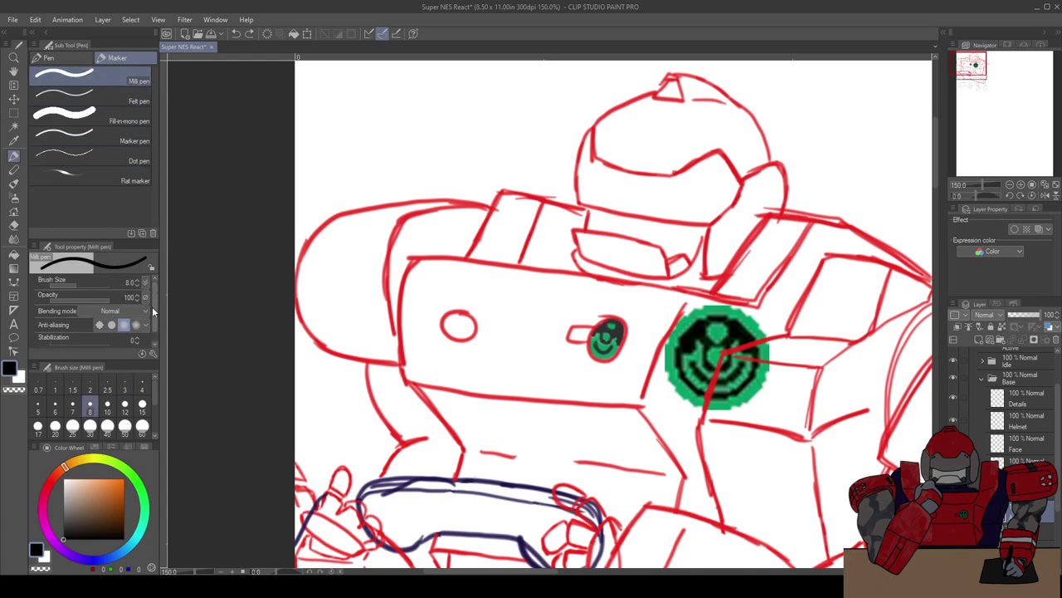
pyautogui.click(80, 101)
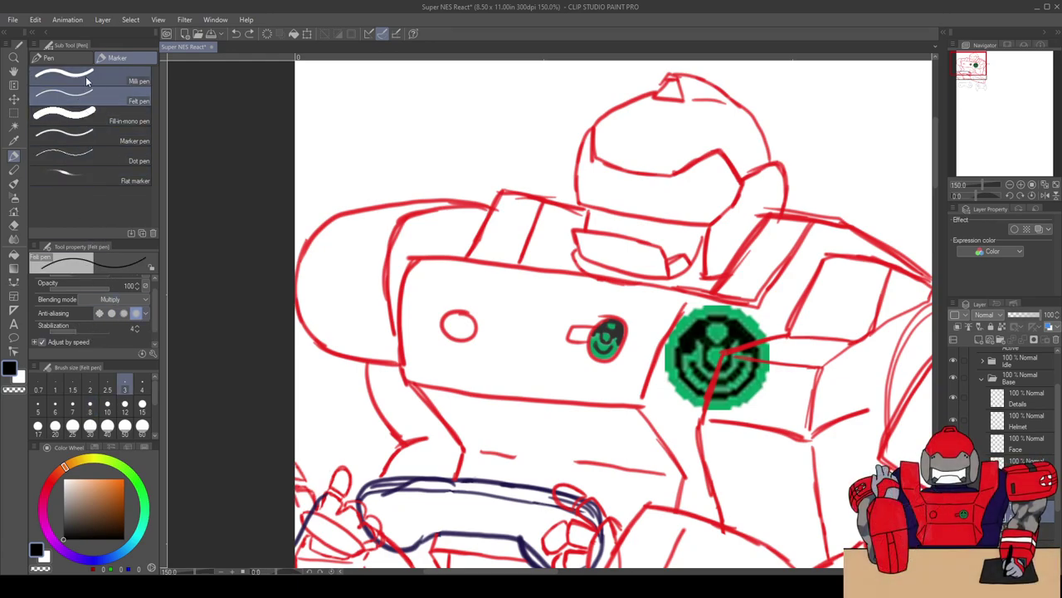
pyautogui.moveTo(461, 117)
pyautogui.mouseDown()
pyautogui.moveTo(441, 145)
pyautogui.moveTo(390, 180)
pyautogui.mouseUp()
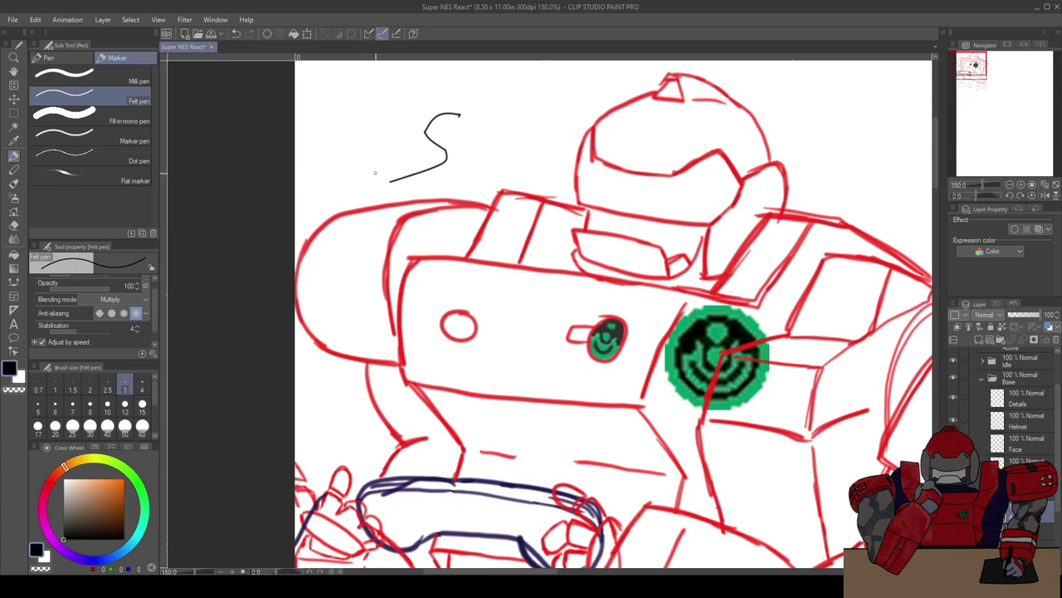
pyautogui.moveTo(397, 96); pyautogui.dragTo(355, 171)
pyautogui.click(42, 342)
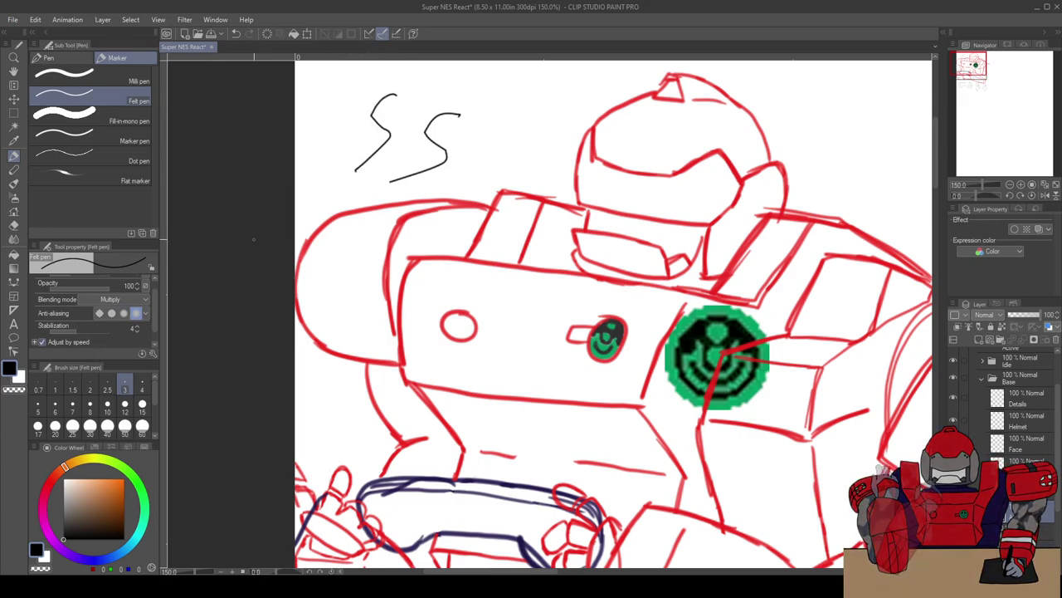
pyautogui.hotkey('ctrl', 'z')
pyautogui.hotkey('ctrl', 'z')
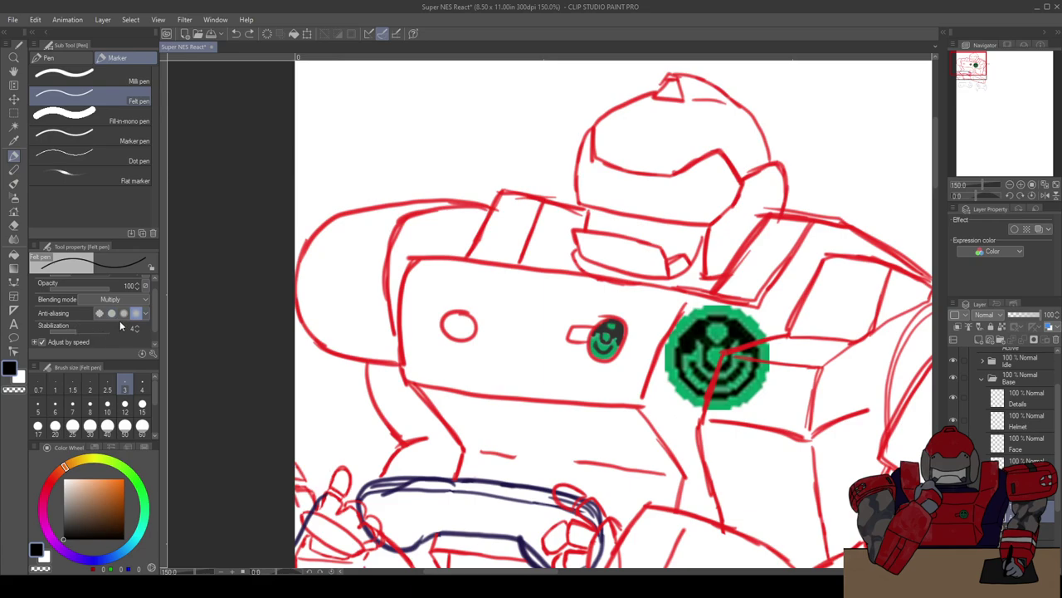
# Step: Try the Milli pen with an S-shaped test stroke above the shoulder, and undo it
pyautogui.click(98, 83)
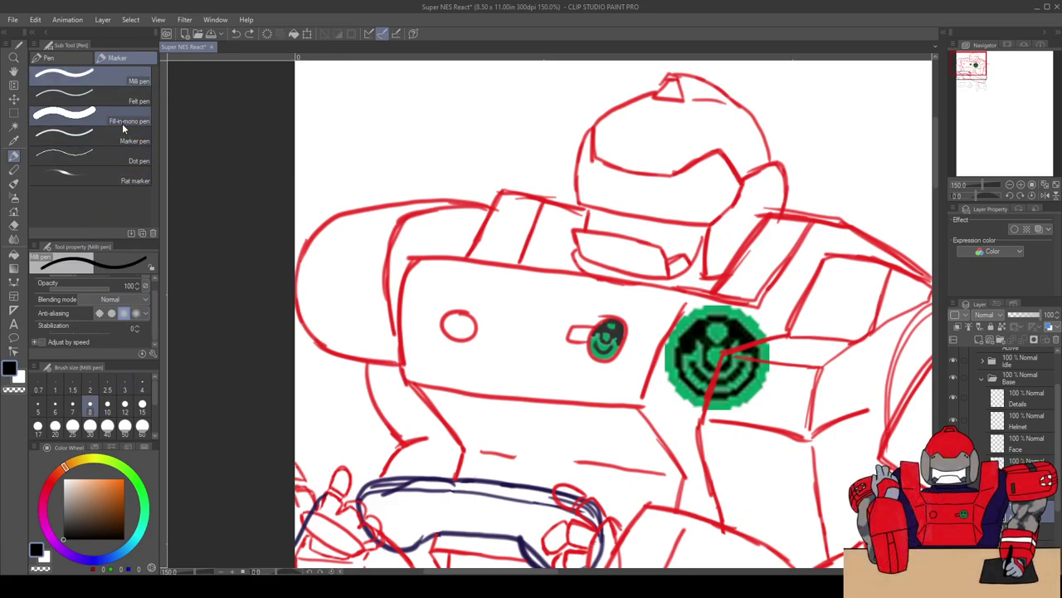
pyautogui.click(115, 104)
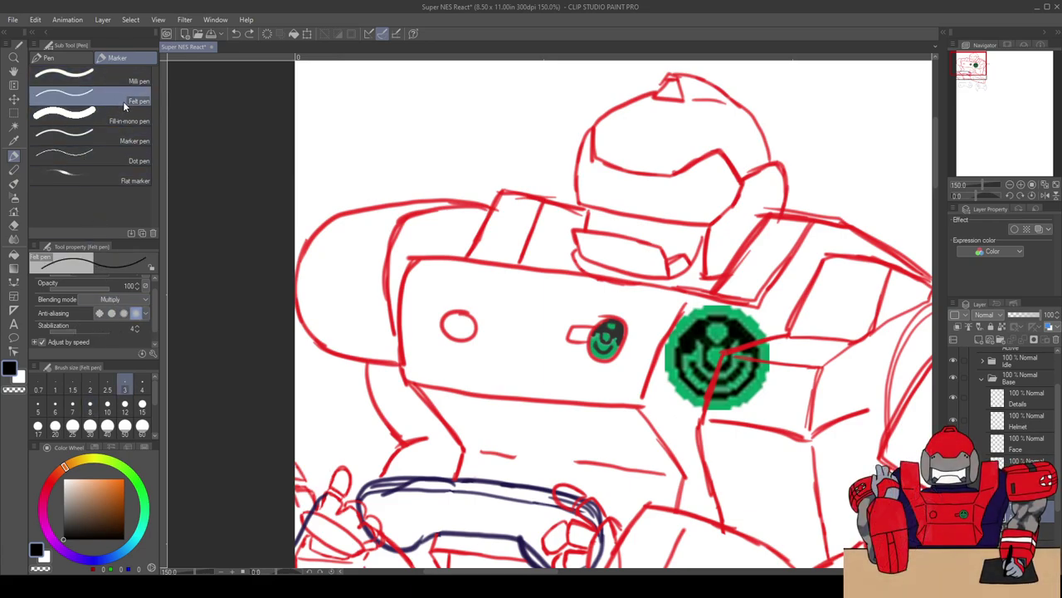
pyautogui.click(111, 76)
pyautogui.moveTo(378, 109); pyautogui.dragTo(332, 184)
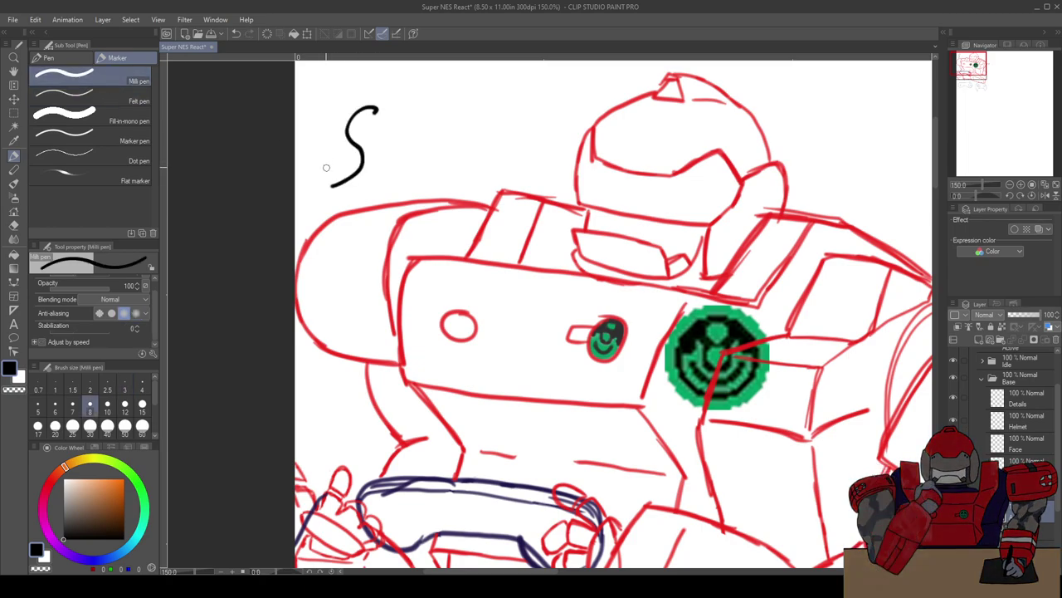
pyautogui.hotkey('ctrl', 'z')
# Step: Compare S-shaped Felt pen test strokes at stabilization 0 and 5, and undo all of them
pyautogui.click(97, 104)
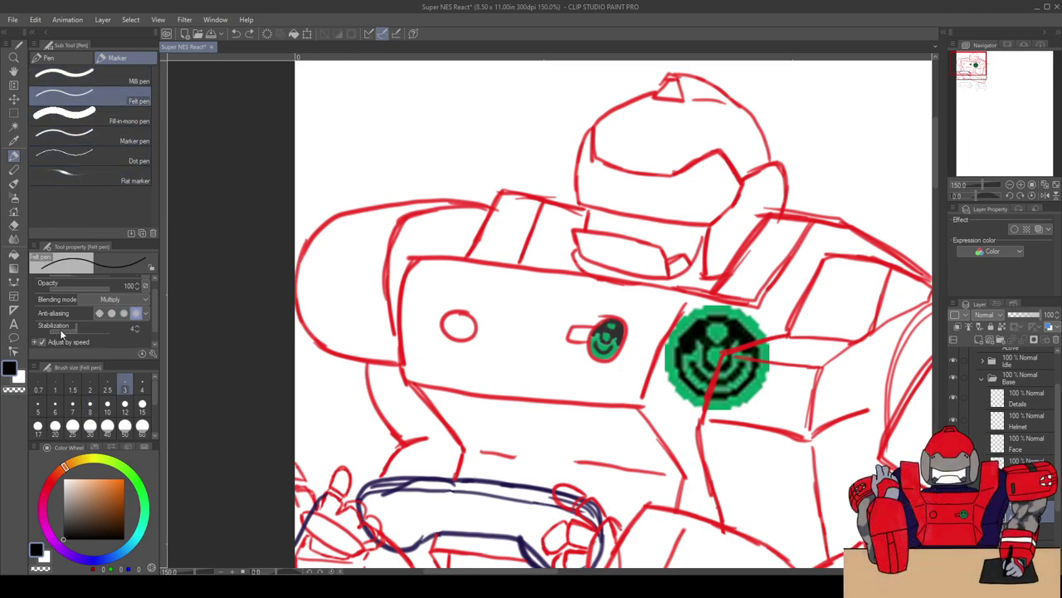
pyautogui.moveTo(63, 329); pyautogui.dragTo(44, 336)
pyautogui.moveTo(408, 98)
pyautogui.mouseDown()
pyautogui.moveTo(393, 150)
pyautogui.moveTo(358, 180)
pyautogui.mouseUp()
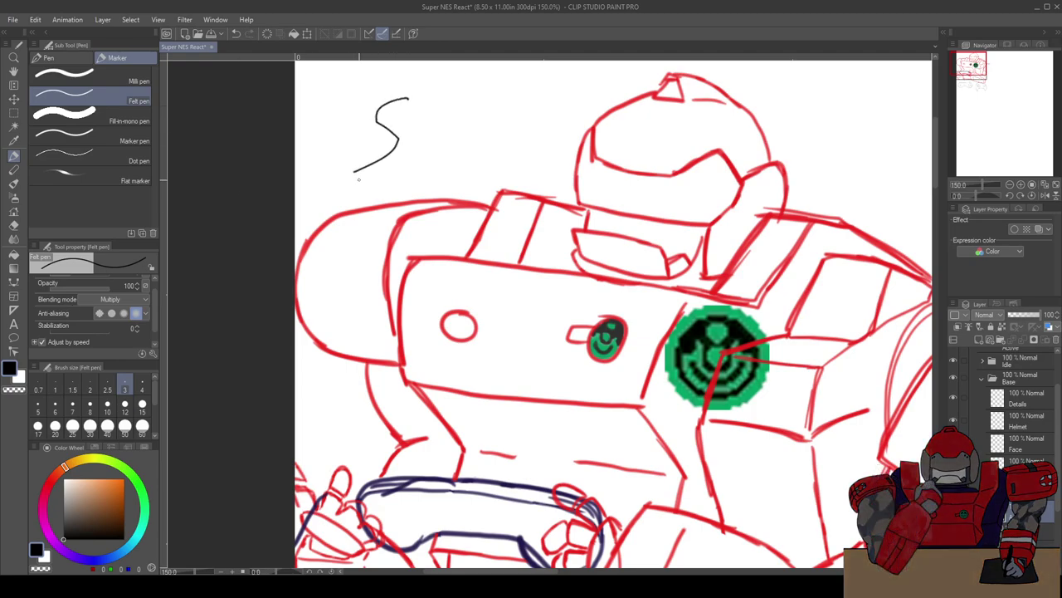
pyautogui.hotkey('ctrl', 'z')
pyautogui.moveTo(486, 103)
pyautogui.mouseDown()
pyautogui.moveTo(451, 106)
pyautogui.moveTo(401, 176)
pyautogui.mouseUp()
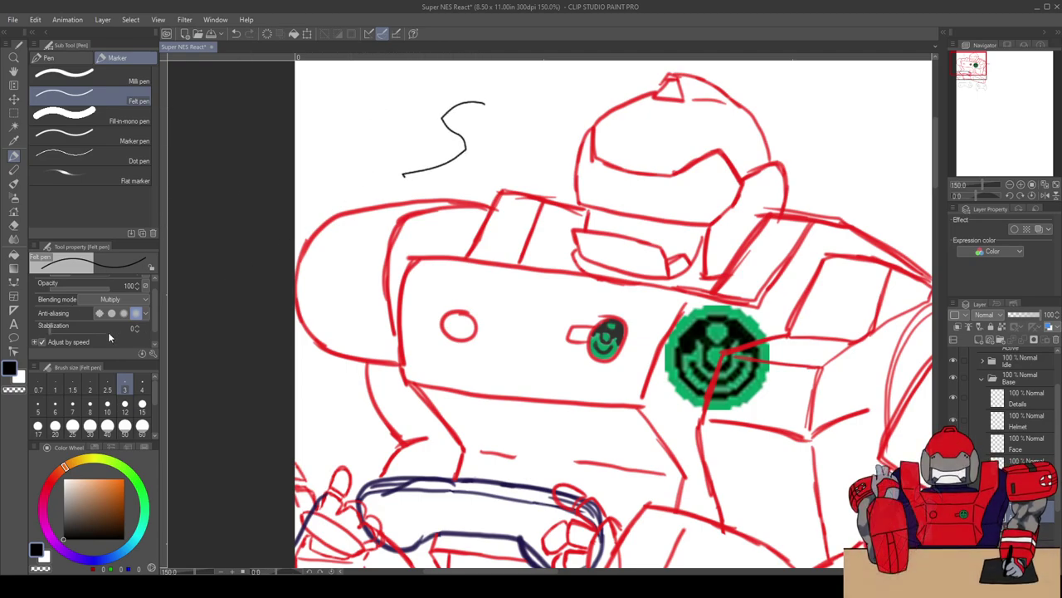
pyautogui.moveTo(74, 329); pyautogui.dragTo(86, 331)
pyautogui.moveTo(374, 104); pyautogui.dragTo(326, 182)
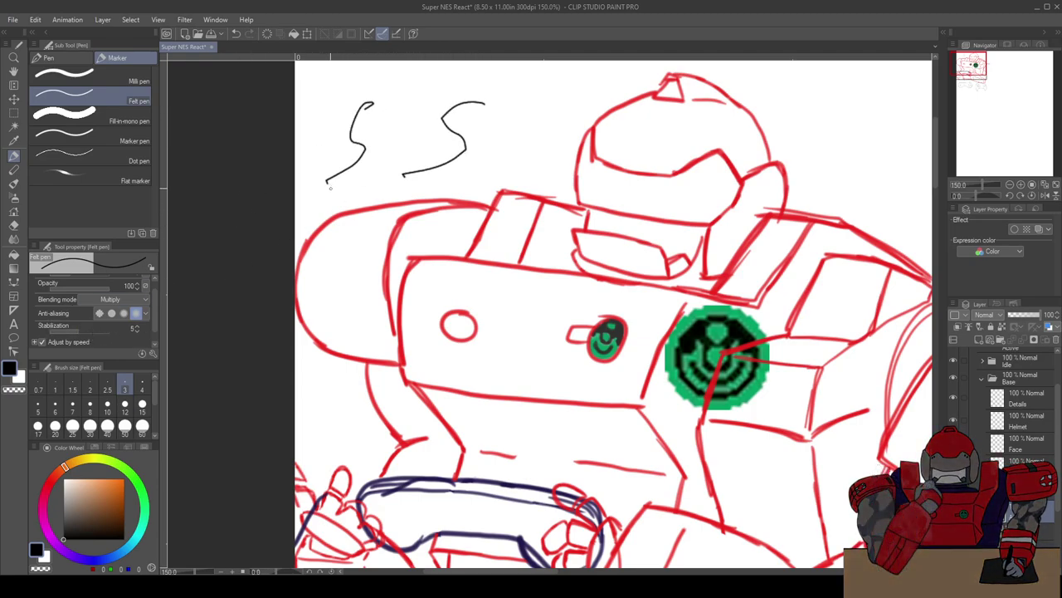
pyautogui.hotkey('ctrl', 'z')
pyautogui.hotkey('ctrl', 'z')
# Step: Try the Felt pen at stabilization 100 with test strokes beside the helmet, undoing each one
pyautogui.moveTo(102, 332); pyautogui.dragTo(116, 332)
pyautogui.moveTo(416, 115)
pyautogui.mouseDown()
pyautogui.moveTo(378, 125)
pyautogui.moveTo(341, 192)
pyautogui.mouseUp()
pyautogui.hotkey('ctrl', 'z')
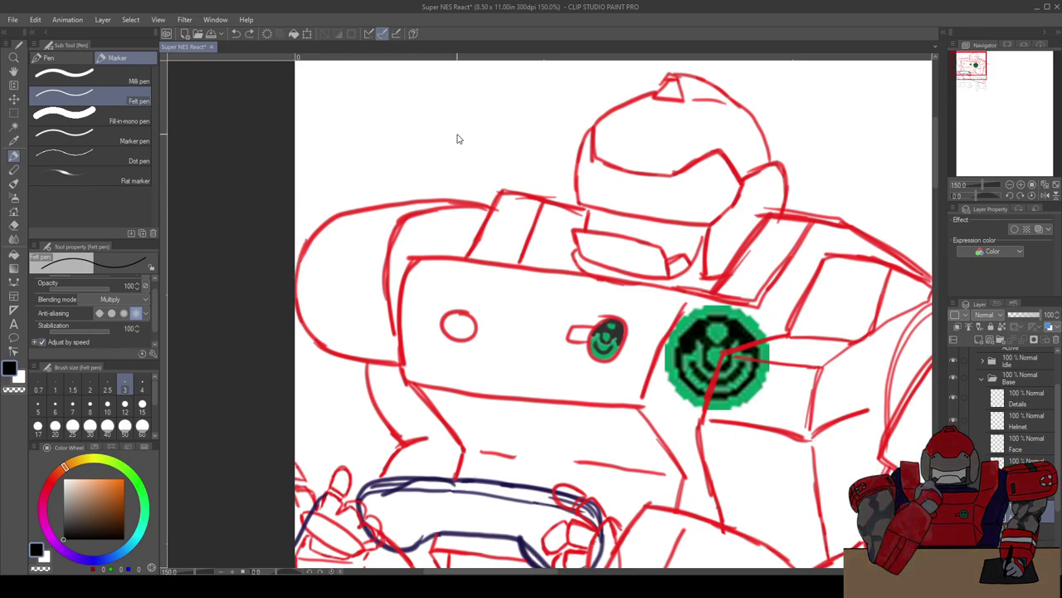
pyautogui.moveTo(442, 137); pyautogui.dragTo(423, 148)
pyautogui.hotkey('ctrl', 'z')
# Step: Set the Felt pen's stabilization to 4 and check it with three straight test strokes, undoing them
pyautogui.moveTo(72, 328); pyautogui.dragTo(64, 331)
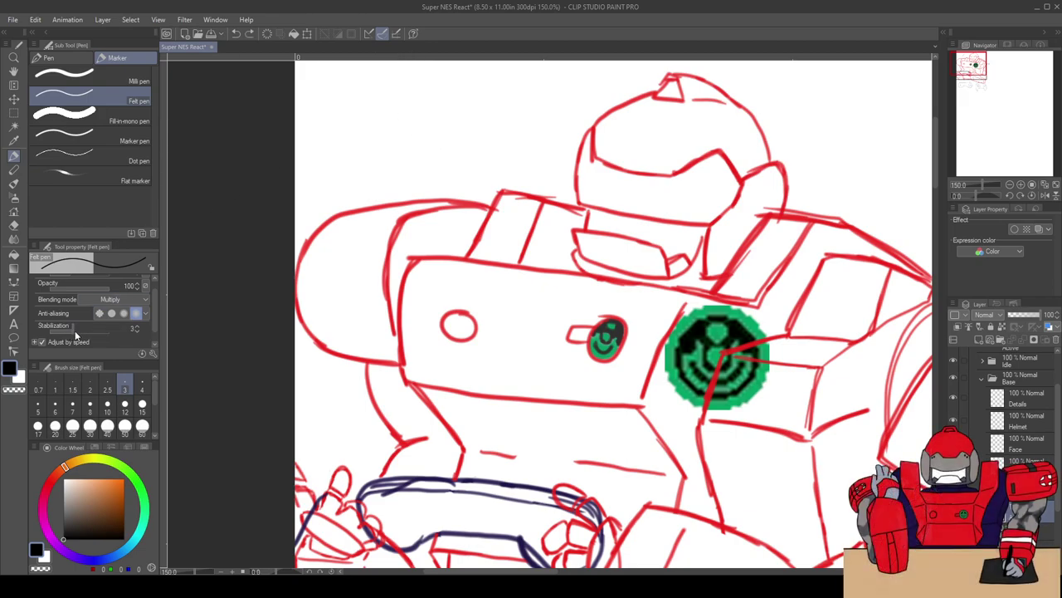
pyautogui.moveTo(476, 104); pyautogui.dragTo(410, 172)
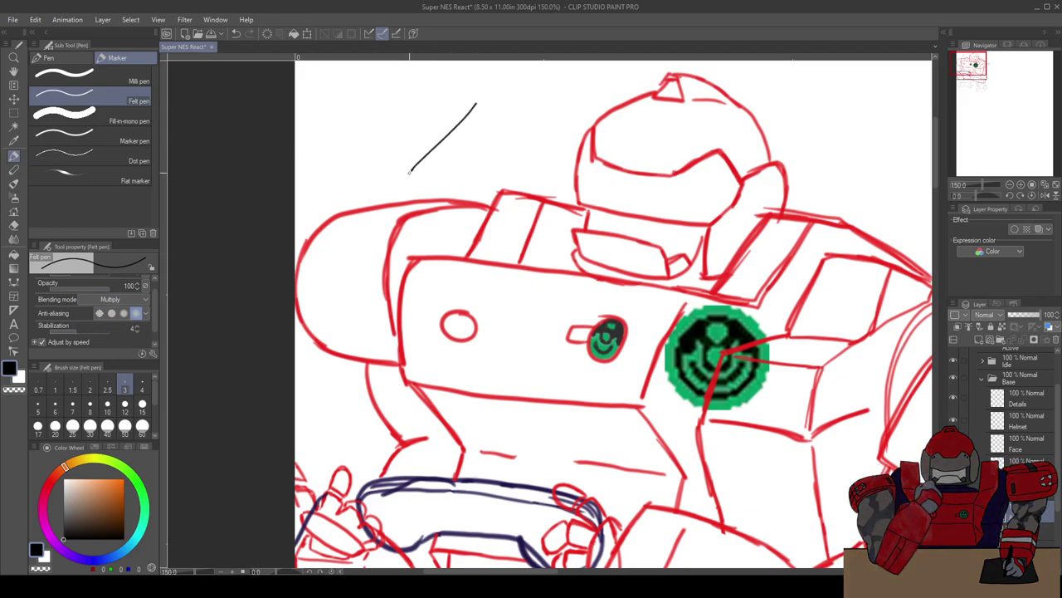
pyautogui.hotkey('ctrl', 'z')
pyautogui.moveTo(360, 96); pyautogui.dragTo(415, 163)
pyautogui.moveTo(446, 93); pyautogui.dragTo(449, 174)
pyautogui.hotkey('ctrl', 'z')
pyautogui.hotkey('ctrl', 'z')
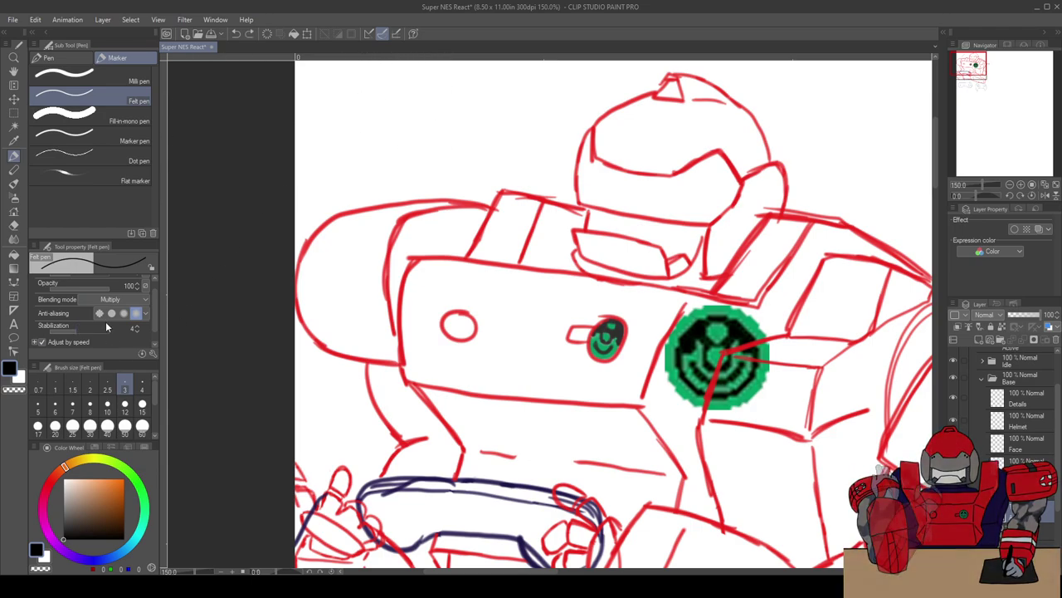
# Step: Examine the Milli pen's properties against the Felt pen's stabilization and post correction settings
pyautogui.scroll(-1, 154, 311)
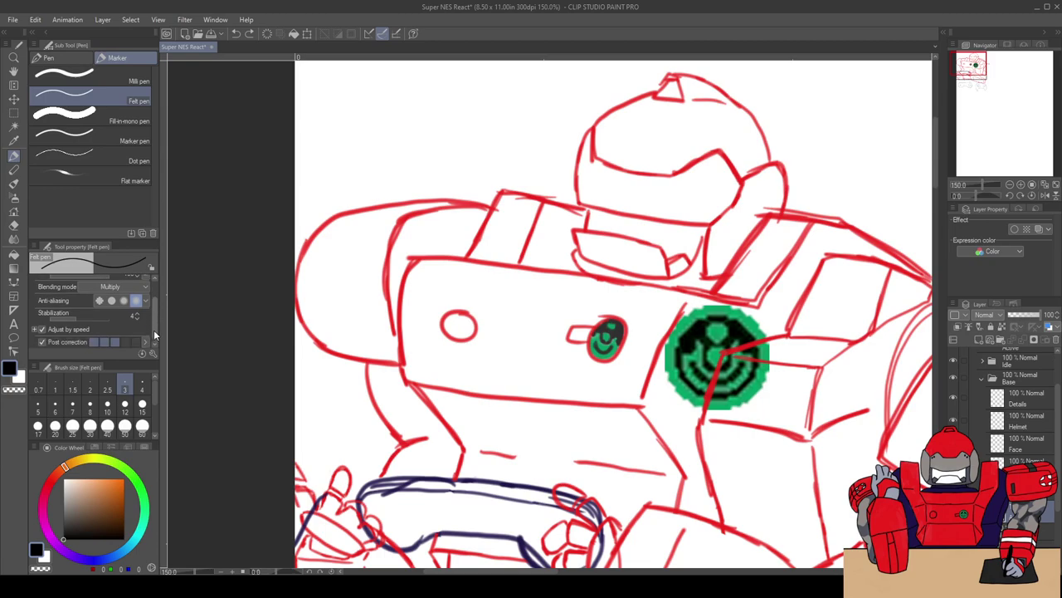
pyautogui.click(82, 75)
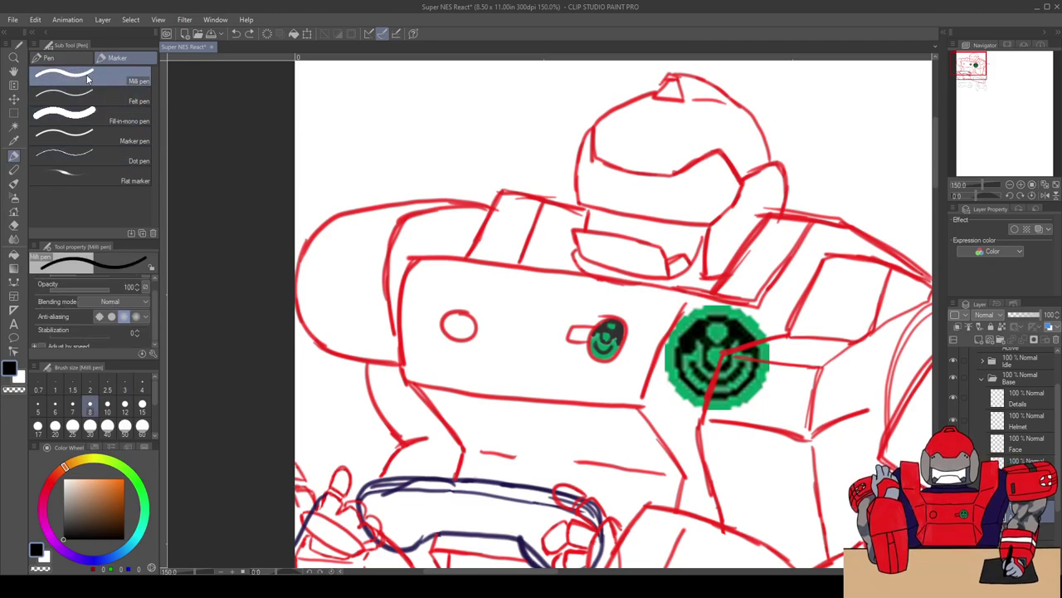
pyautogui.scroll(2, 154, 306)
pyautogui.click(100, 100)
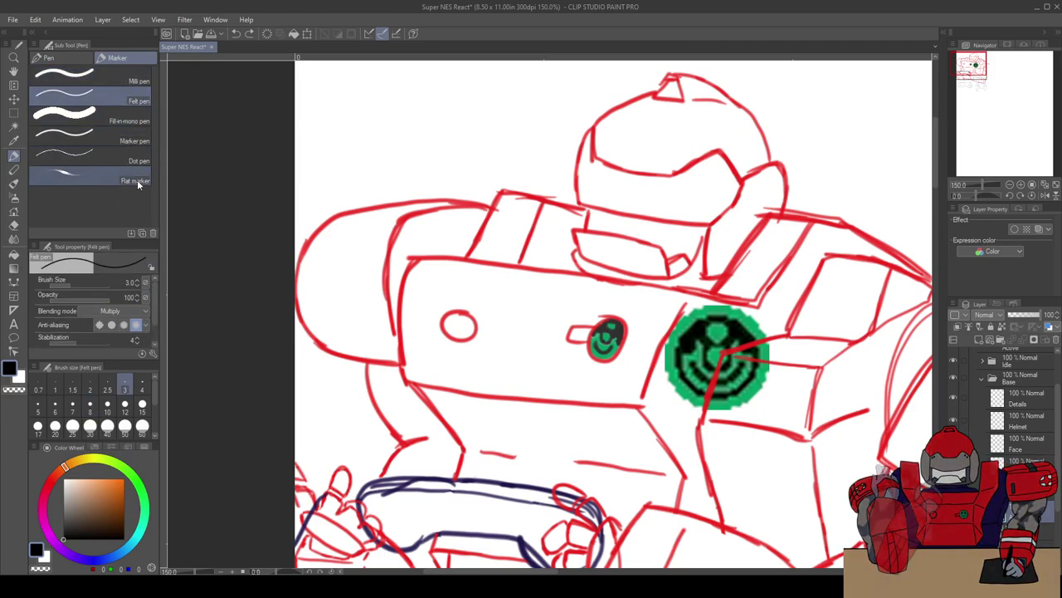
pyautogui.scroll(-2, 152, 322)
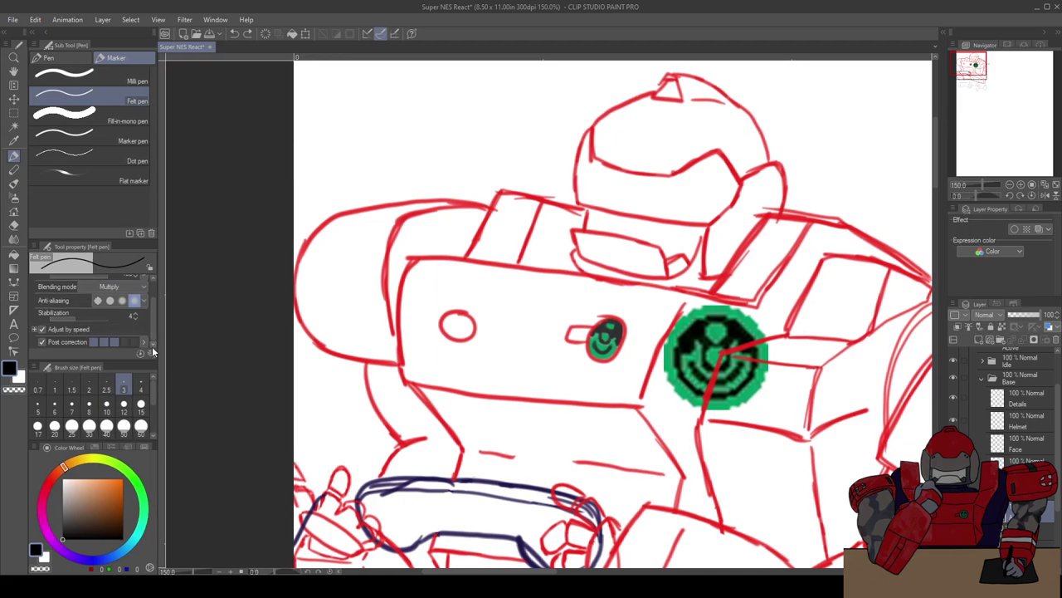
# Step: Raise the Felt pen's post correction to the highest level while making three test strokes beside the helmet, undoing each
pyautogui.moveTo(463, 86)
pyautogui.mouseDown()
pyautogui.moveTo(427, 121)
pyautogui.moveTo(405, 171)
pyautogui.mouseUp()
pyautogui.hotkey('ctrl', 'z')
pyautogui.moveTo(463, 86); pyautogui.dragTo(426, 174)
pyautogui.hotkey('ctrl', 'z')
pyautogui.moveTo(462, 84); pyautogui.dragTo(417, 166)
pyautogui.hotkey('ctrl', 'z')
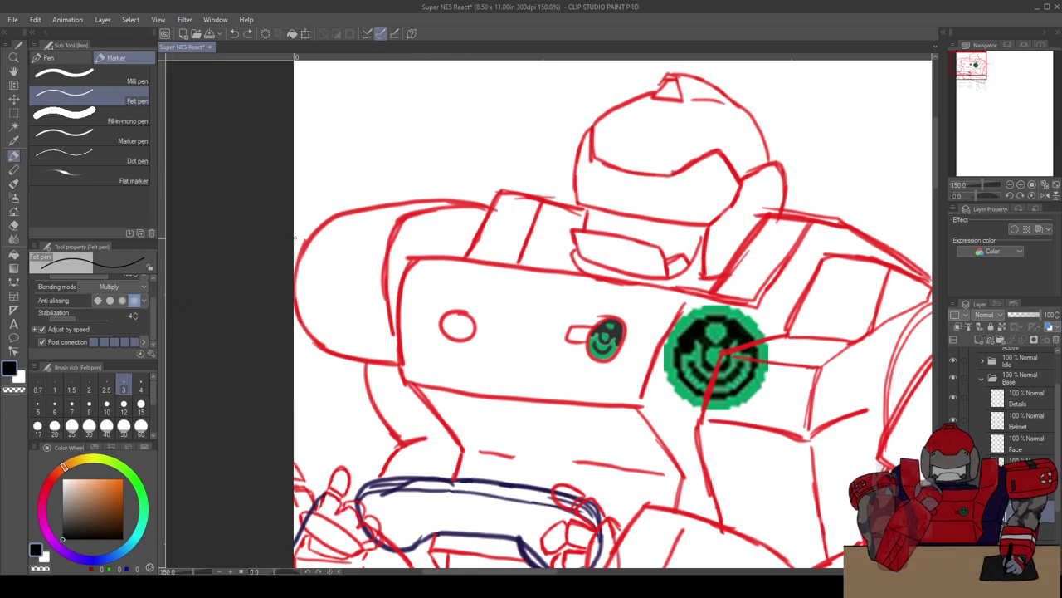
# Step: Test the Felt pen at the highest post correction level with straight and zigzag strokes above the shoulder, undoing each stroke
pyautogui.moveTo(480, 92); pyautogui.dragTo(435, 180)
pyautogui.hotkey('ctrl', 'z')
pyautogui.moveTo(358, 91); pyautogui.dragTo(414, 153)
pyautogui.hotkey('ctrl', 'z')
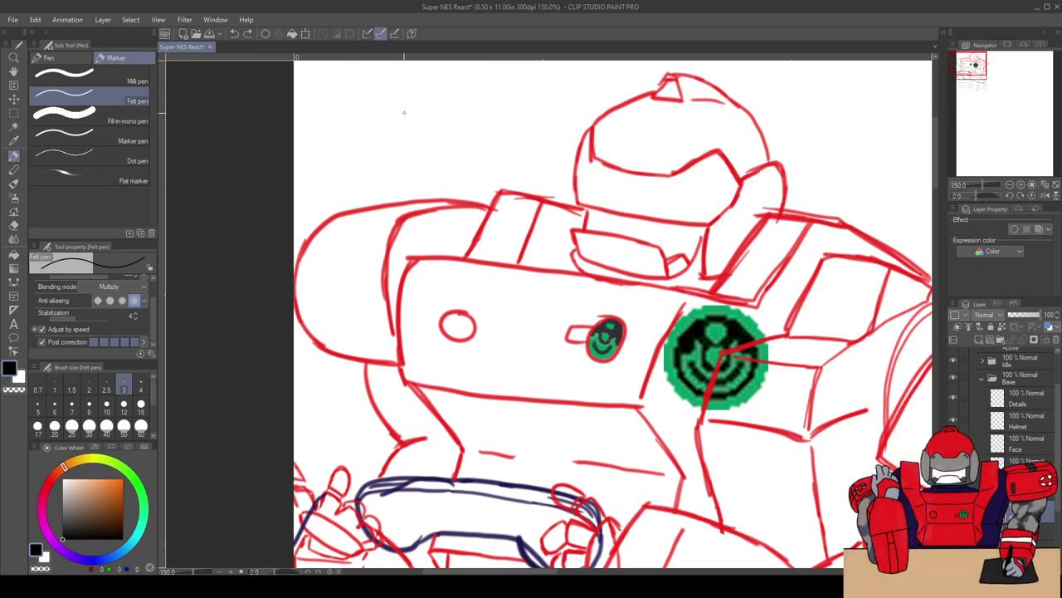
pyautogui.moveTo(433, 114); pyautogui.dragTo(358, 160)
pyautogui.hotkey('ctrl', 'z')
pyautogui.moveTo(458, 114)
pyautogui.mouseDown()
pyautogui.moveTo(360, 160)
pyautogui.moveTo(345, 191)
pyautogui.mouseUp()
pyautogui.hotkey('ctrl', 'z')
pyautogui.moveTo(502, 96)
pyautogui.mouseDown()
pyautogui.moveTo(467, 127)
pyautogui.moveTo(421, 134)
pyautogui.moveTo(390, 178)
pyautogui.mouseUp()
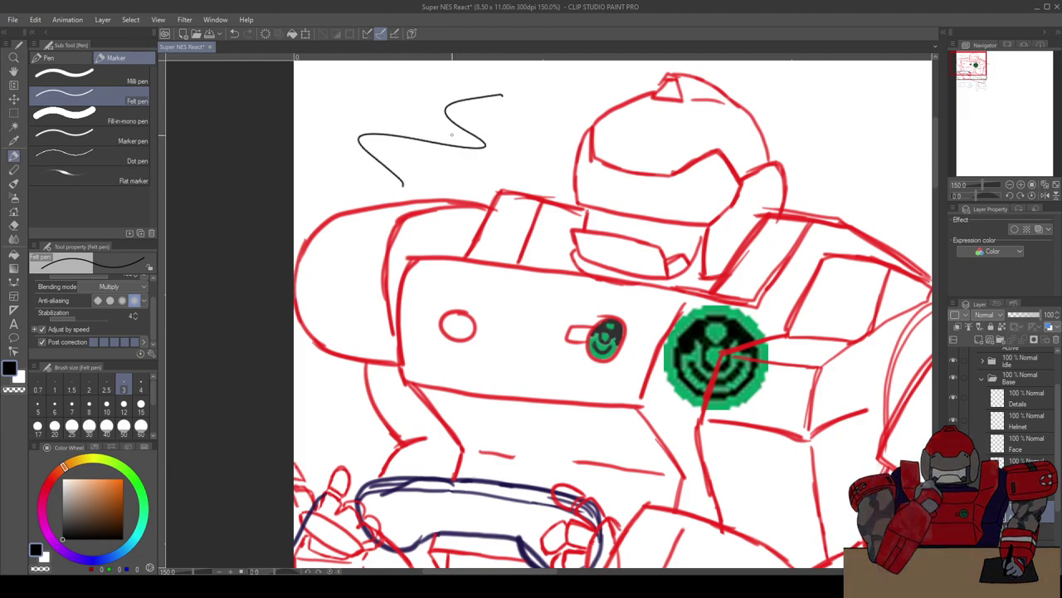
pyautogui.hotkey('ctrl', 'z')
pyautogui.moveTo(496, 111)
pyautogui.mouseDown()
pyautogui.moveTo(456, 93)
pyautogui.moveTo(398, 121)
pyautogui.moveTo(467, 154)
pyautogui.moveTo(348, 142)
pyautogui.moveTo(350, 184)
pyautogui.mouseUp()
pyautogui.hotkey('ctrl', 'z')
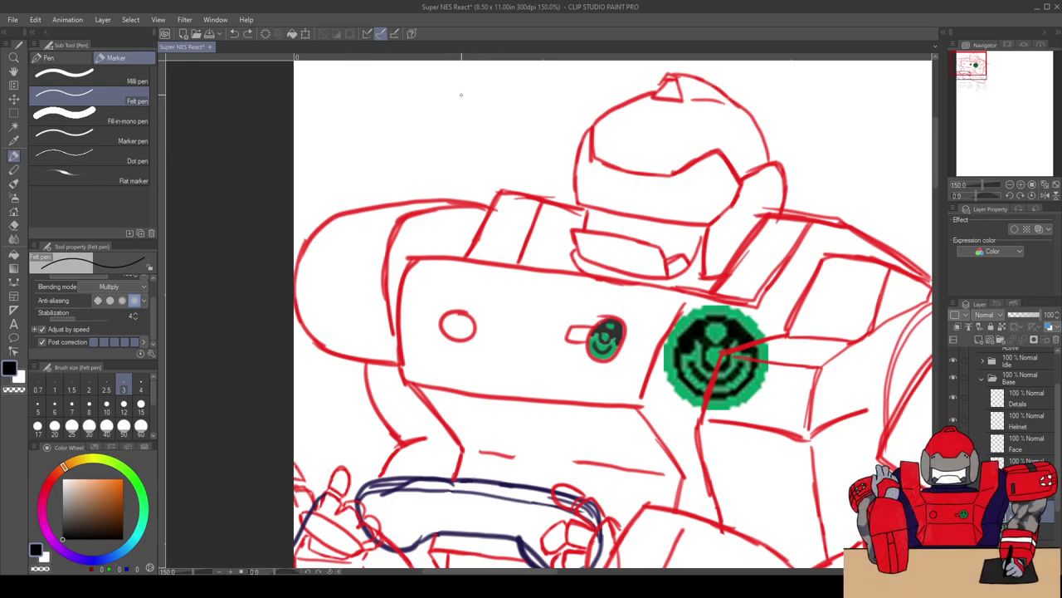
# Step: Lower the Felt pen's post correction stepwise to level 2, trying test strokes along the way and undoing each
pyautogui.moveTo(426, 145); pyautogui.dragTo(406, 183)
pyautogui.hotkey('ctrl', 'z')
pyautogui.moveTo(469, 122); pyautogui.dragTo(414, 177)
pyautogui.hotkey('ctrl', 'z')
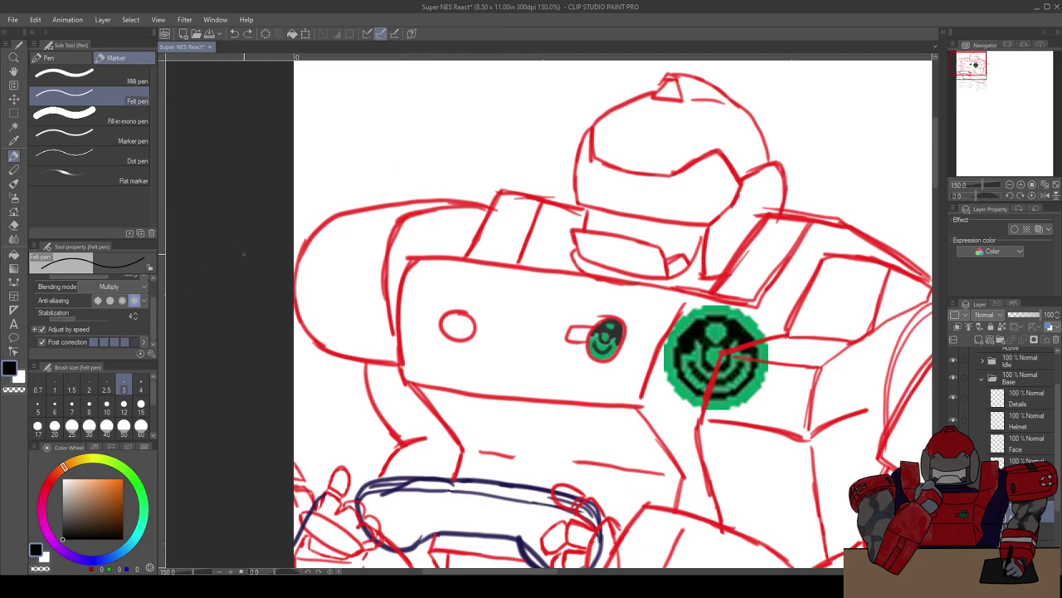
pyautogui.moveTo(465, 93); pyautogui.dragTo(394, 179)
pyautogui.hotkey('ctrl', 'z')
pyautogui.moveTo(432, 86); pyautogui.dragTo(391, 177)
pyautogui.hotkey('ctrl', 'z')
pyautogui.moveTo(467, 104); pyautogui.dragTo(417, 178)
pyautogui.hotkey('ctrl', 'z')
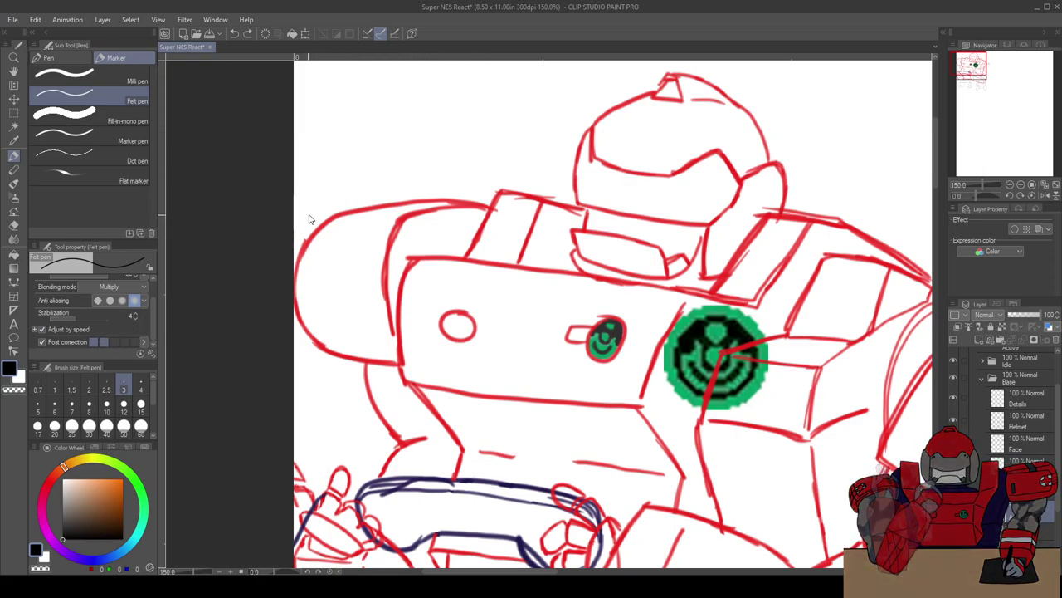
# Step: Compare Felt pen test strokes at post correction levels 2 and 1, and undo them all
pyautogui.moveTo(406, 95); pyautogui.dragTo(338, 186)
pyautogui.hotkey('ctrl', 'z')
pyautogui.moveTo(483, 93)
pyautogui.mouseDown()
pyautogui.moveTo(427, 165)
pyautogui.moveTo(397, 191)
pyautogui.mouseUp()
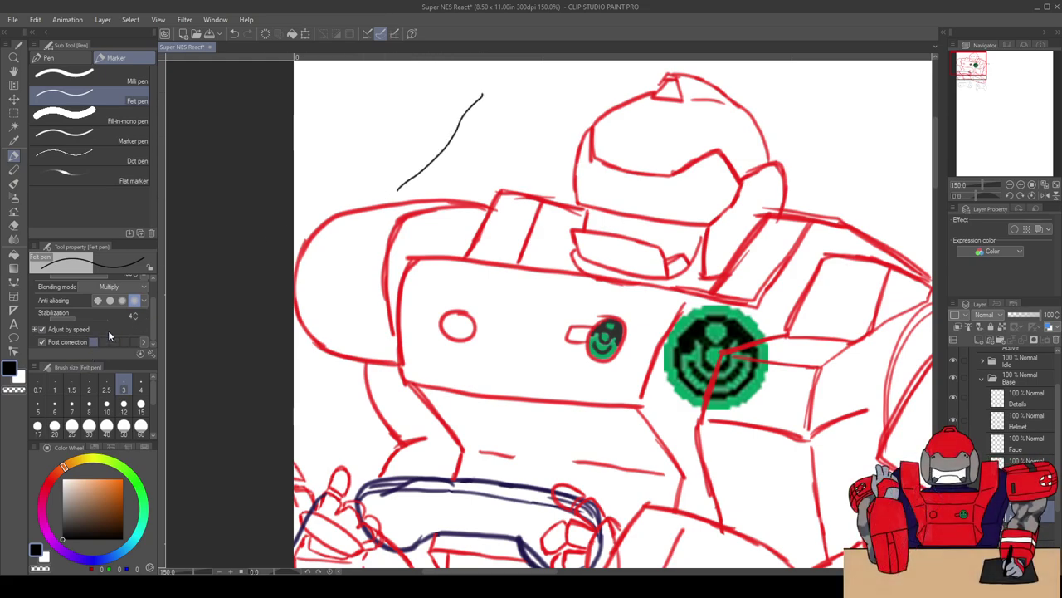
pyautogui.moveTo(417, 101); pyautogui.dragTo(340, 194)
pyautogui.hotkey('ctrl', 'z')
pyautogui.hotkey('ctrl', 'z')
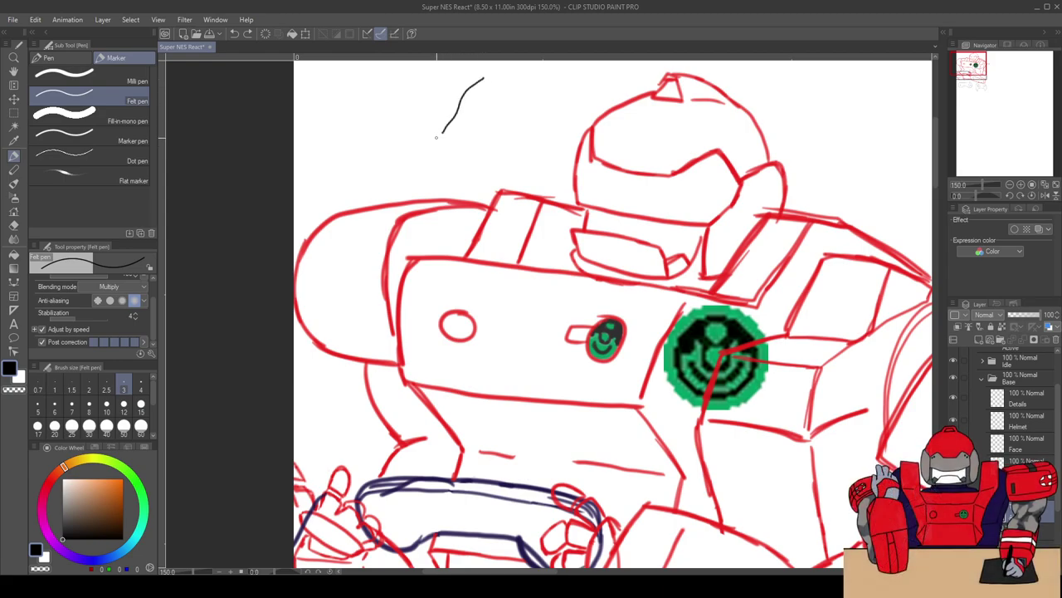
# Step: Return the Felt pen's post correction to the highest level and make further test strokes beside the helmet, undoing each
pyautogui.moveTo(438, 135); pyautogui.dragTo(378, 193)
pyautogui.hotkey('ctrl', 'z')
pyautogui.moveTo(459, 92); pyautogui.dragTo(375, 174)
pyautogui.hotkey('ctrl', 'z')
pyautogui.moveTo(434, 98); pyautogui.dragTo(406, 171)
pyautogui.hotkey('ctrl', 'z')
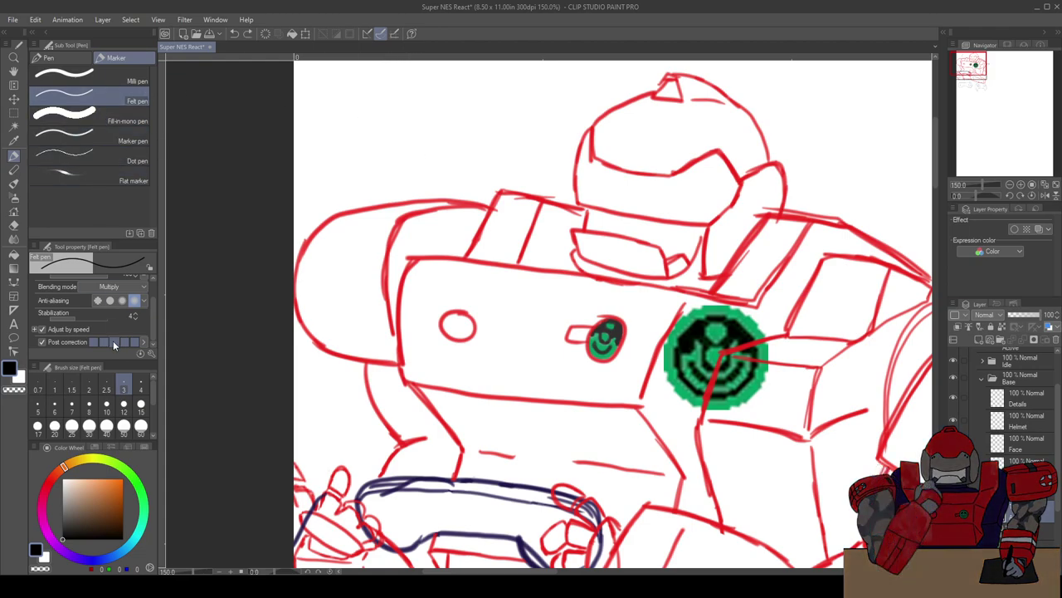
# Step: Switch to the Milli pen and make a short test stroke above the shoulder, undoing the stroke
pyautogui.click(115, 80)
pyautogui.moveTo(407, 92); pyautogui.dragTo(360, 154)
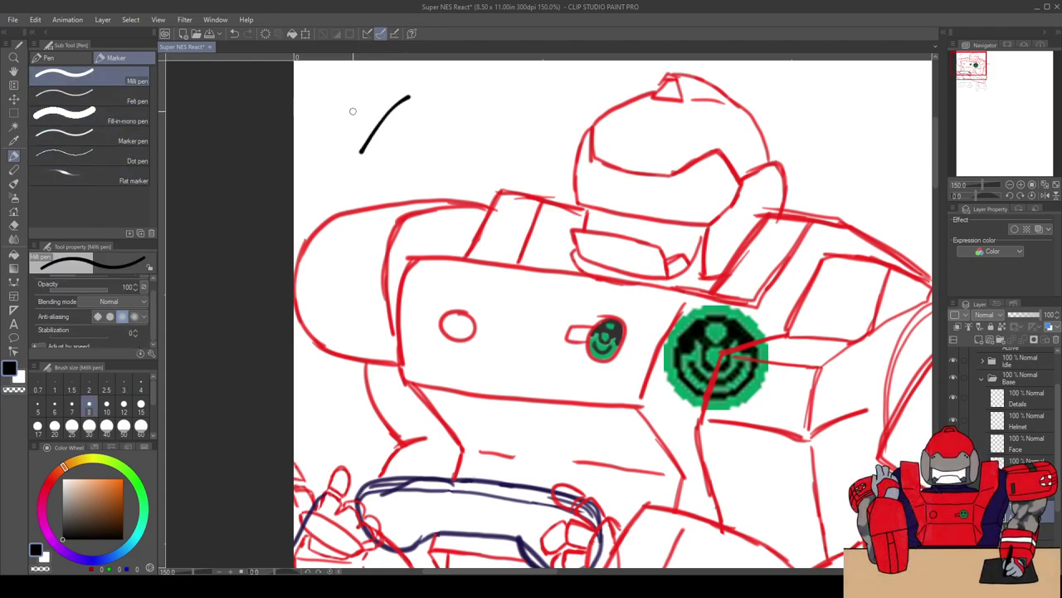
pyautogui.hotkey('ctrl', 'z')
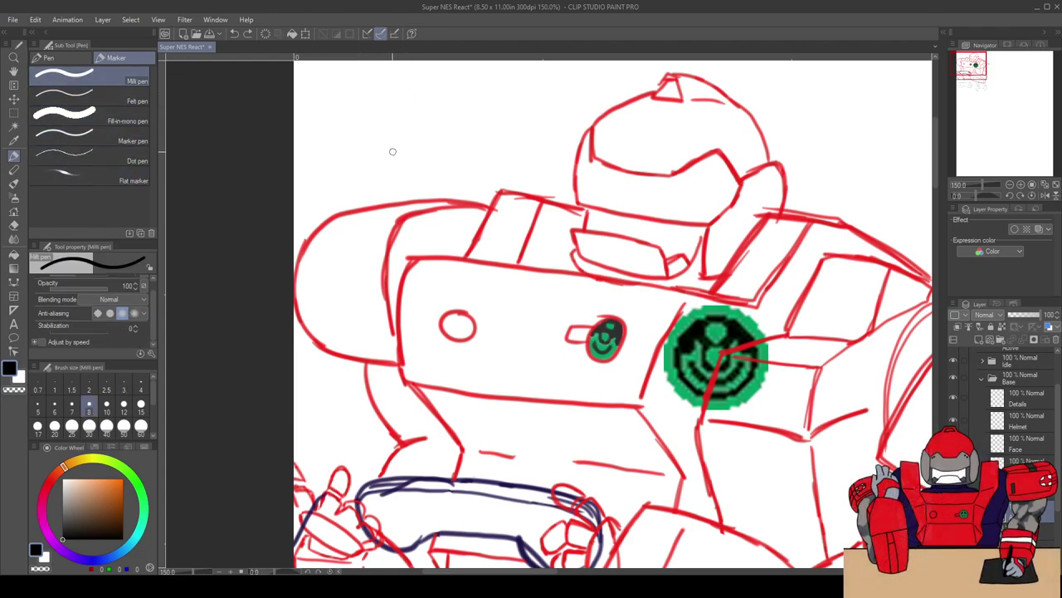
# Step: Compare Milli pen test strokes above the shoulder at brush sizes 6 and 5, undoing each one
pyautogui.click(54, 407)
pyautogui.moveTo(434, 99); pyautogui.dragTo(398, 166)
pyautogui.hotkey('ctrl', 'z')
pyautogui.click(41, 405)
pyautogui.moveTo(469, 91); pyautogui.dragTo(423, 158)
pyautogui.hotkey('ctrl', 'z')
pyautogui.moveTo(487, 108); pyautogui.dragTo(432, 169)
pyautogui.hotkey('ctrl', 'z')
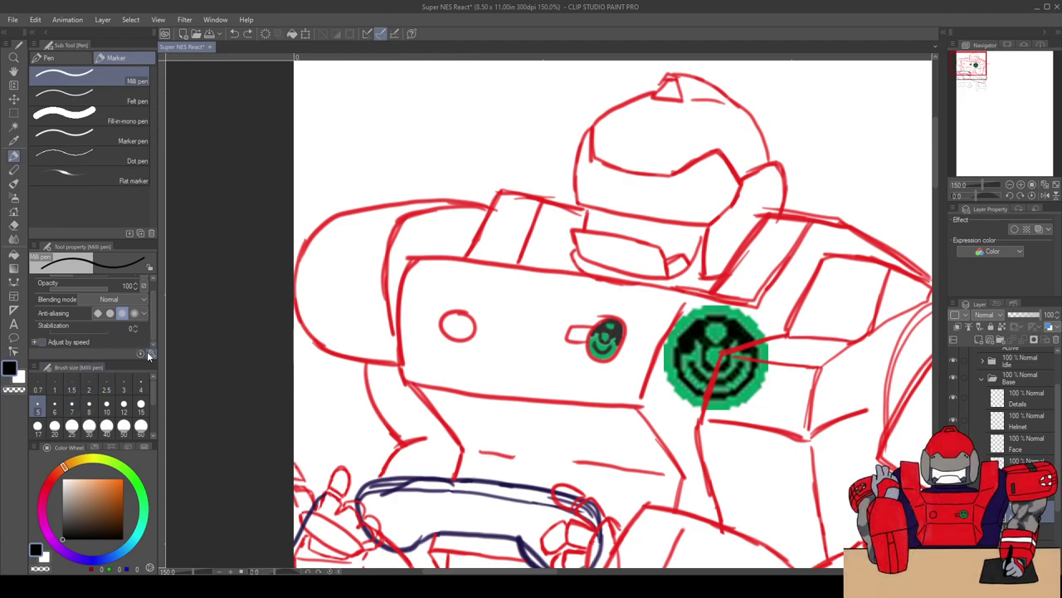
# Step: Turn on post correction for the Milli pen
pyautogui.moveTo(150, 318); pyautogui.dragTo(154, 293)
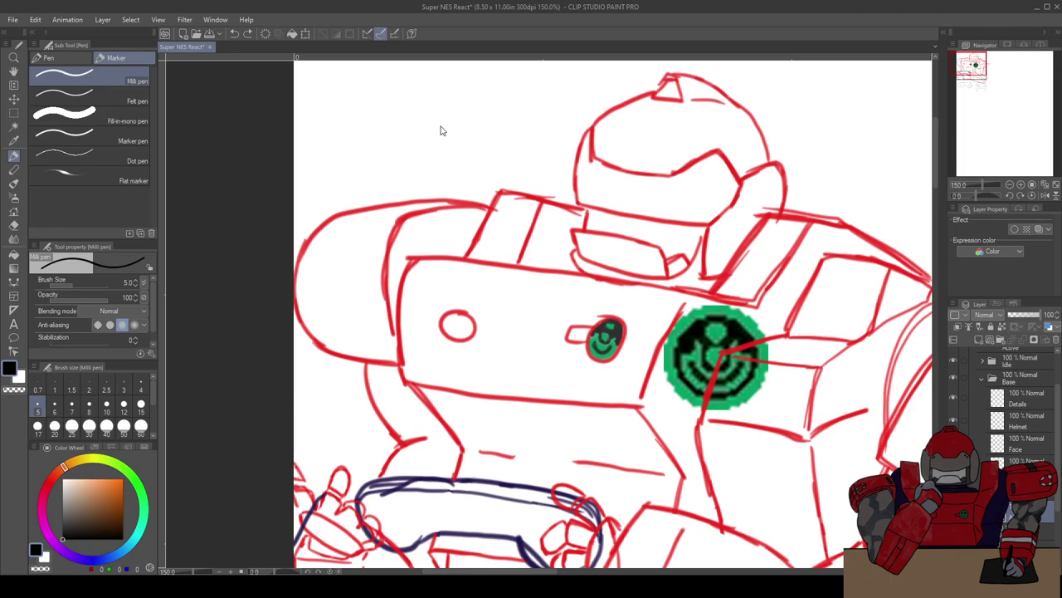
pyautogui.scroll(-1, 153, 329)
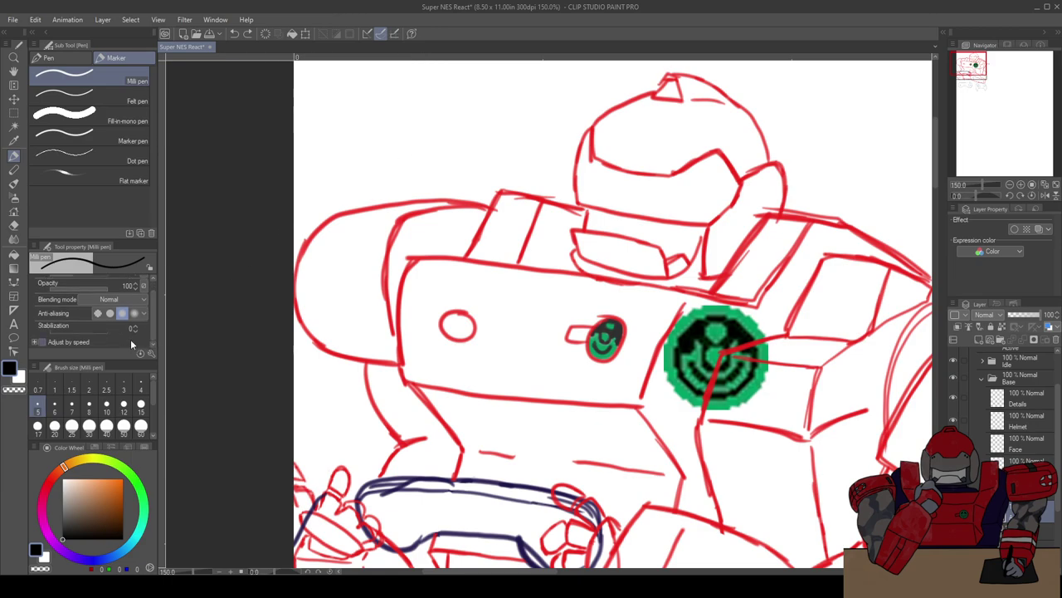
pyautogui.scroll(1, 153, 328)
pyautogui.scroll(-1, 150, 339)
pyautogui.scroll(-1, 153, 324)
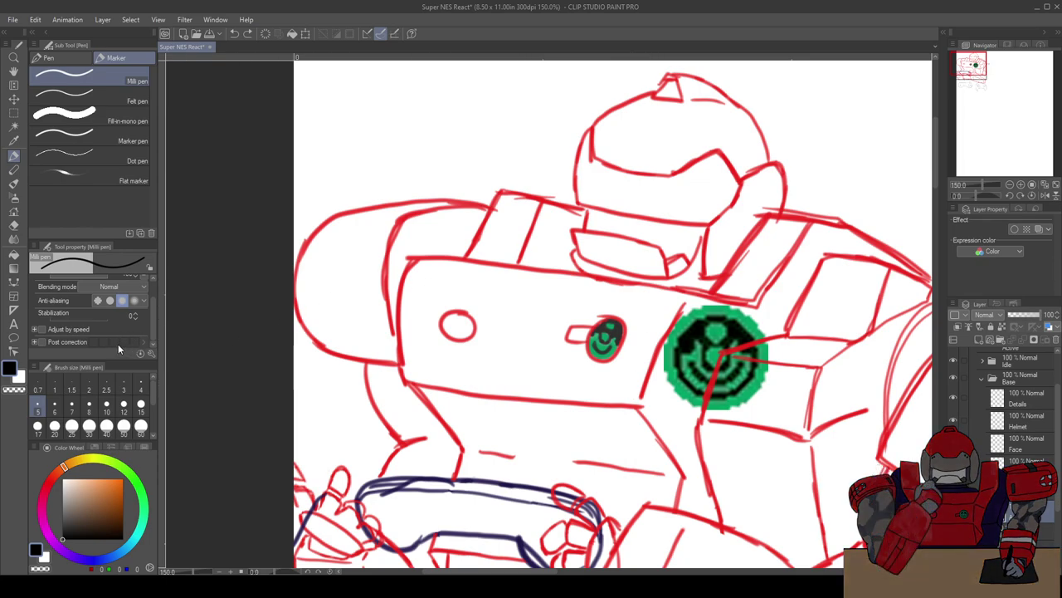
pyautogui.click(43, 342)
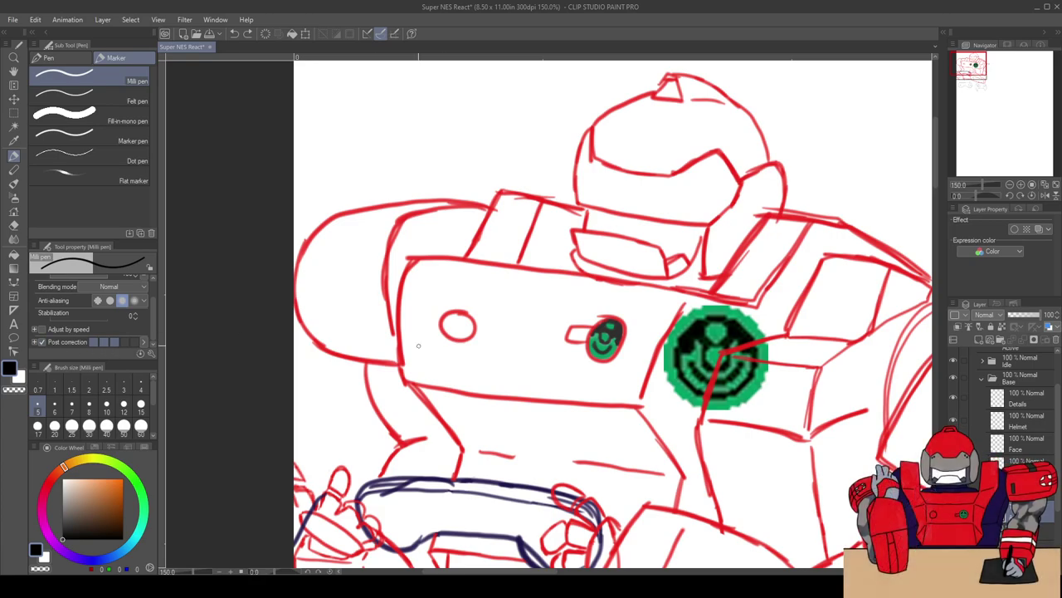
# Step: Try inking the chest plate's slanted edge and the short line below the collar beside the emblem, undoing each stroke
pyautogui.moveTo(683, 303); pyautogui.dragTo(640, 387)
pyautogui.hotkey('ctrl', 'z')
pyautogui.moveTo(753, 303); pyautogui.dragTo(681, 288)
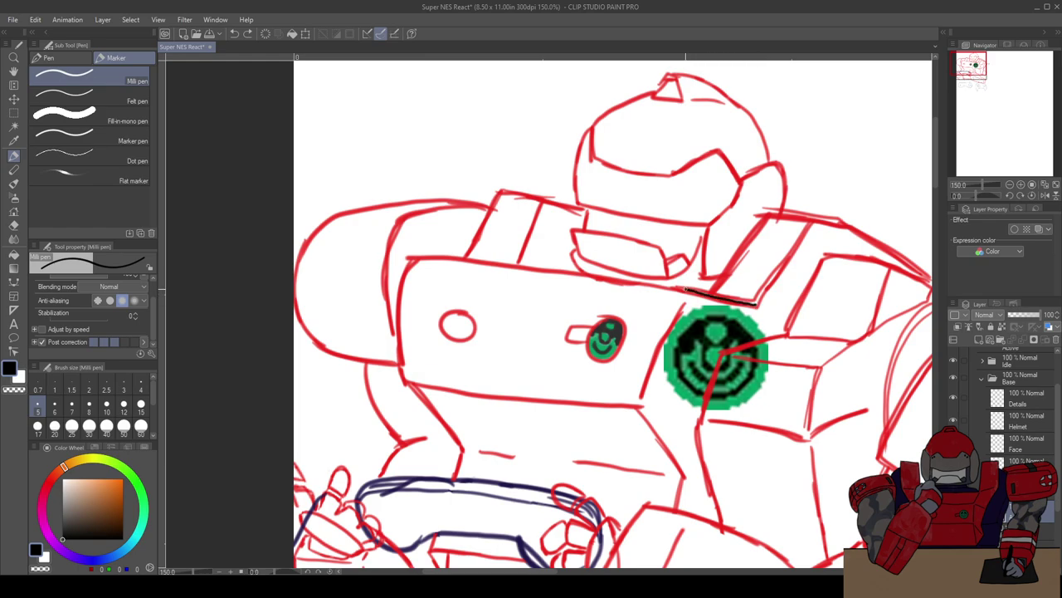
pyautogui.hotkey('ctrl', 'z')
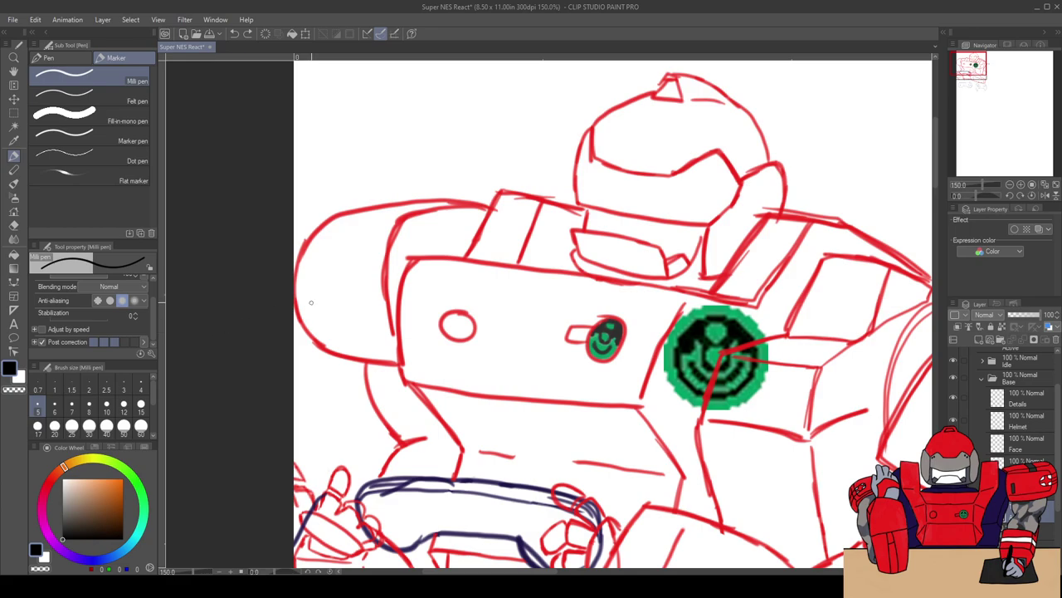
pyautogui.moveTo(755, 305); pyautogui.dragTo(687, 288)
pyautogui.hotkey('ctrl', 'z')
# Step: Set the Milli pen to size 6 and its post correction to the highest level, undoing trial strokes on the shoulder strap
pyautogui.click(54, 407)
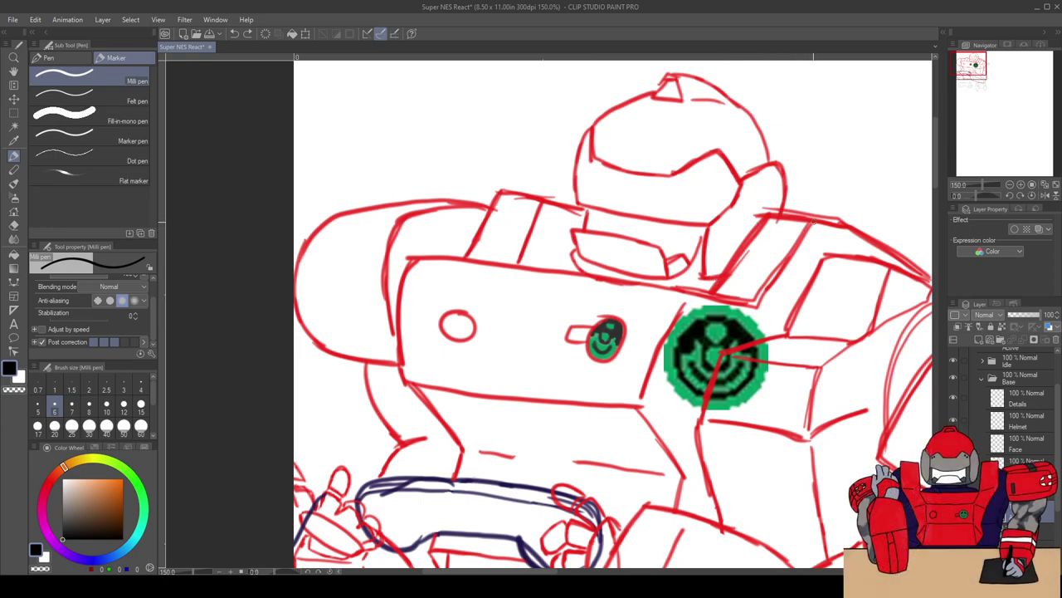
pyautogui.moveTo(813, 220); pyautogui.dragTo(749, 297)
pyautogui.hotkey('ctrl', 'z')
pyautogui.moveTo(814, 219); pyautogui.dragTo(752, 299)
pyautogui.hotkey('ctrl', 'z')
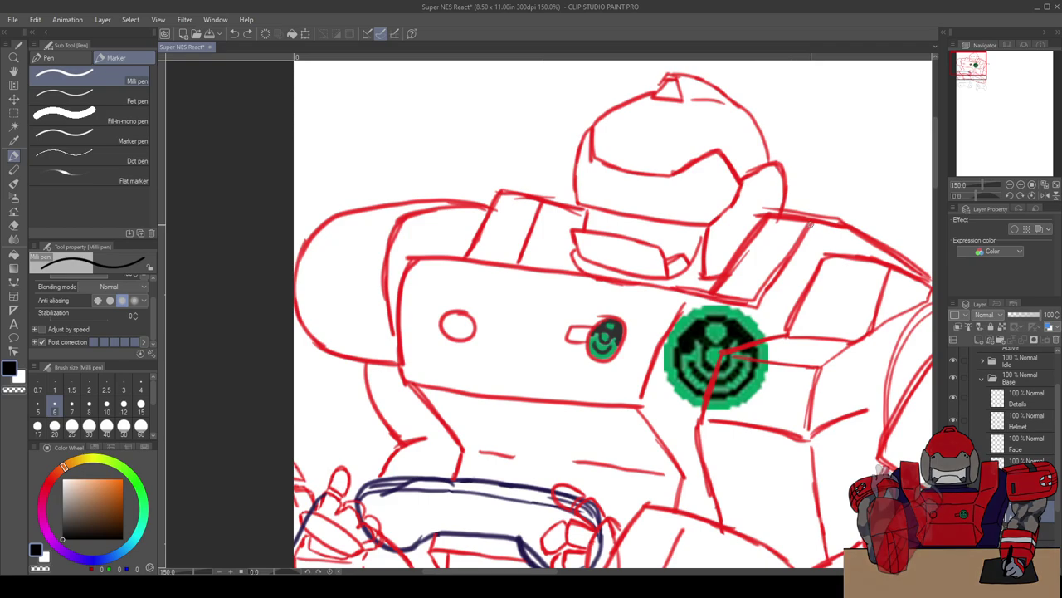
pyautogui.moveTo(814, 218)
pyautogui.mouseDown()
pyautogui.moveTo(755, 299)
pyautogui.moveTo(809, 220)
pyautogui.moveTo(760, 218)
pyautogui.mouseUp()
pyautogui.hotkey('ctrl', 'z')
pyautogui.hotkey('ctrl', 'z')
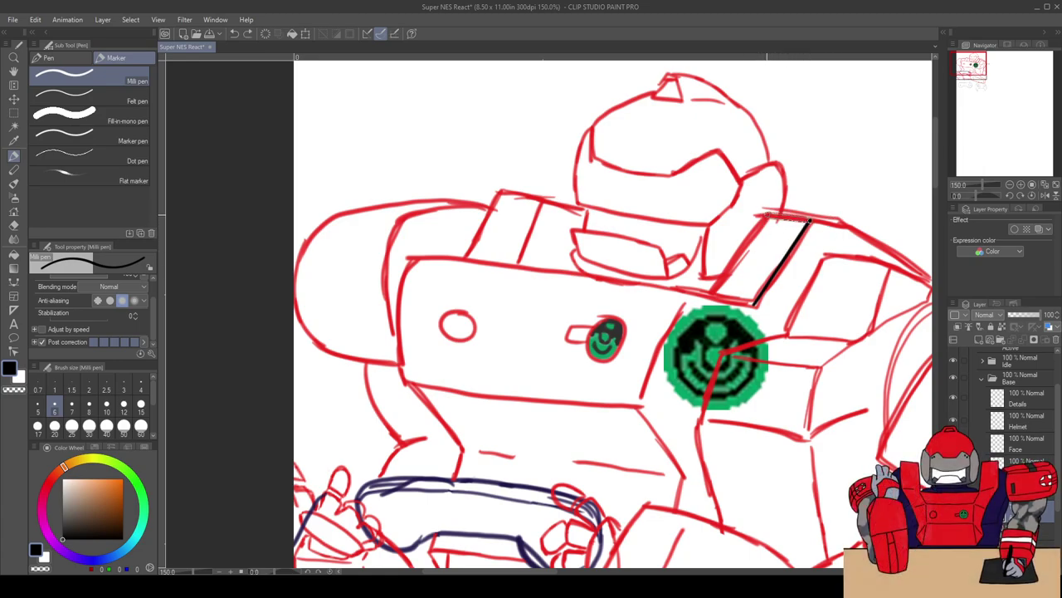
# Step: Try outlining the top and inner edge of the shoulder strap beside the helmet, and undo the strap's strokes
pyautogui.moveTo(810, 219); pyautogui.dragTo(763, 217)
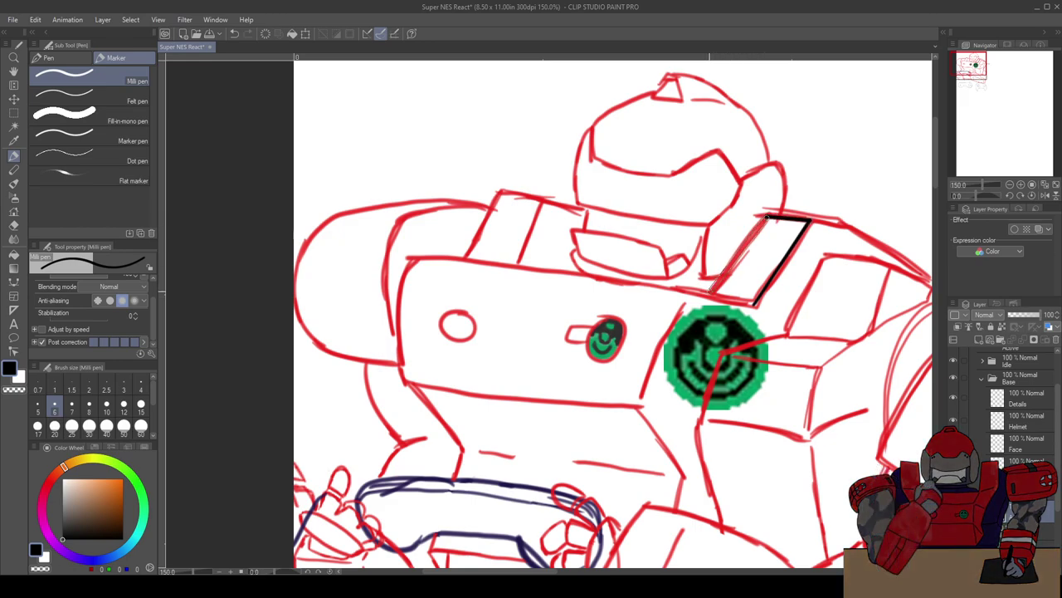
pyautogui.moveTo(767, 218); pyautogui.dragTo(714, 293)
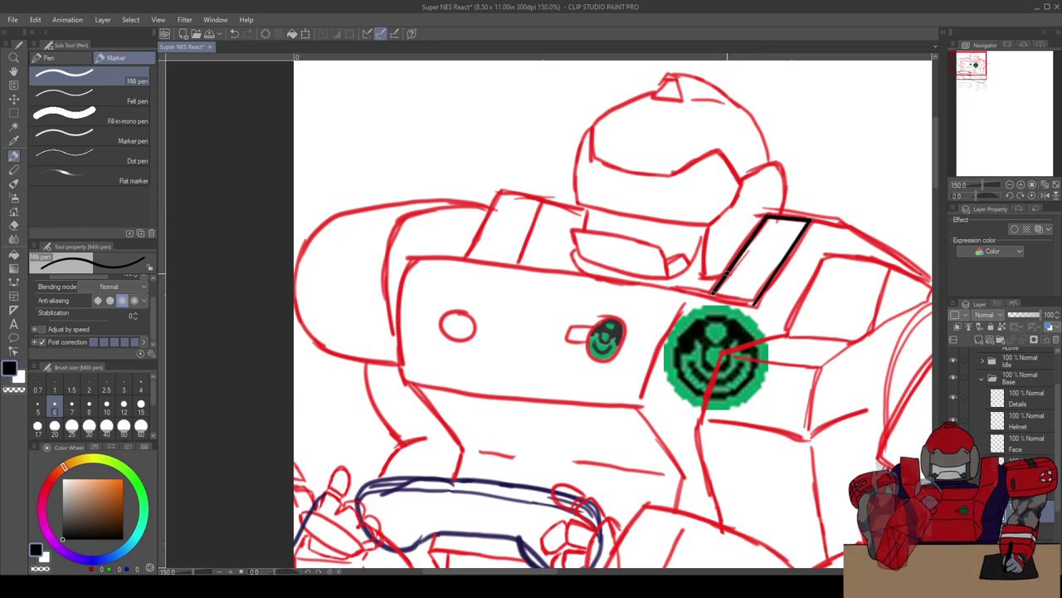
pyautogui.hotkey('ctrl', 'z')
pyautogui.hotkey('ctrl', 'z')
pyautogui.hotkey('ctrl', 'z')
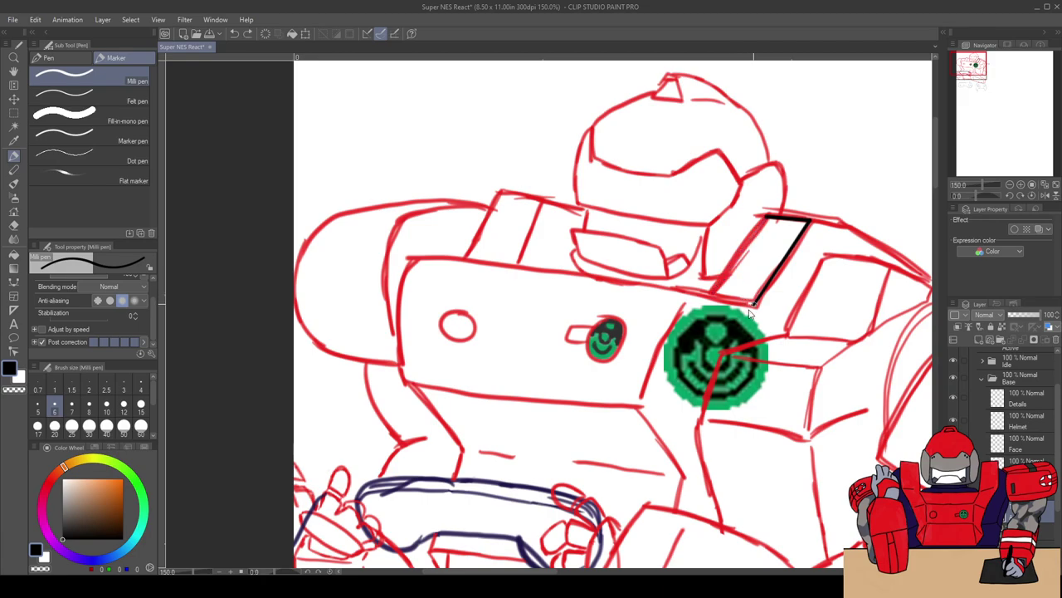
# Step: Ink the shoulder strap's outer edge and continue with straight lines along the whole top edge of the chest plate
pyautogui.moveTo(811, 222); pyautogui.dragTo(754, 302)
pyautogui.hotkey('ctrl', 'z')
pyautogui.moveTo(811, 220)
pyautogui.mouseDown()
pyautogui.moveTo(756, 306)
pyautogui.moveTo(685, 293)
pyautogui.mouseUp()
pyautogui.hotkey('ctrl', 'z')
pyautogui.keyDown('shift'); pyautogui.click(689, 292); pyautogui.keyUp('shift')
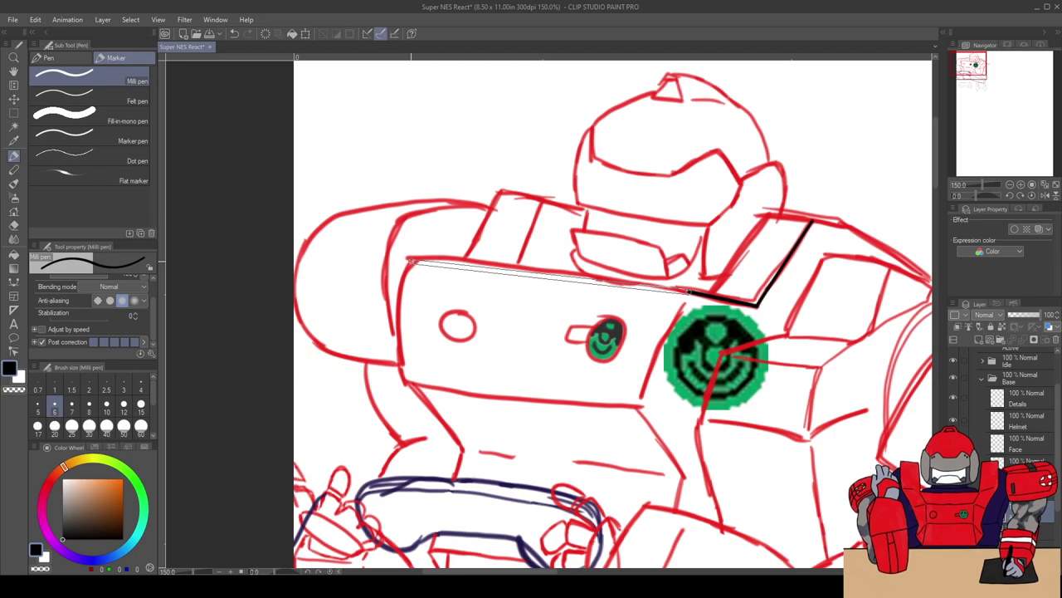
pyautogui.moveTo(412, 263)
pyautogui.mouseDown()
pyautogui.moveTo(396, 295)
pyautogui.moveTo(404, 384)
pyautogui.mouseUp()
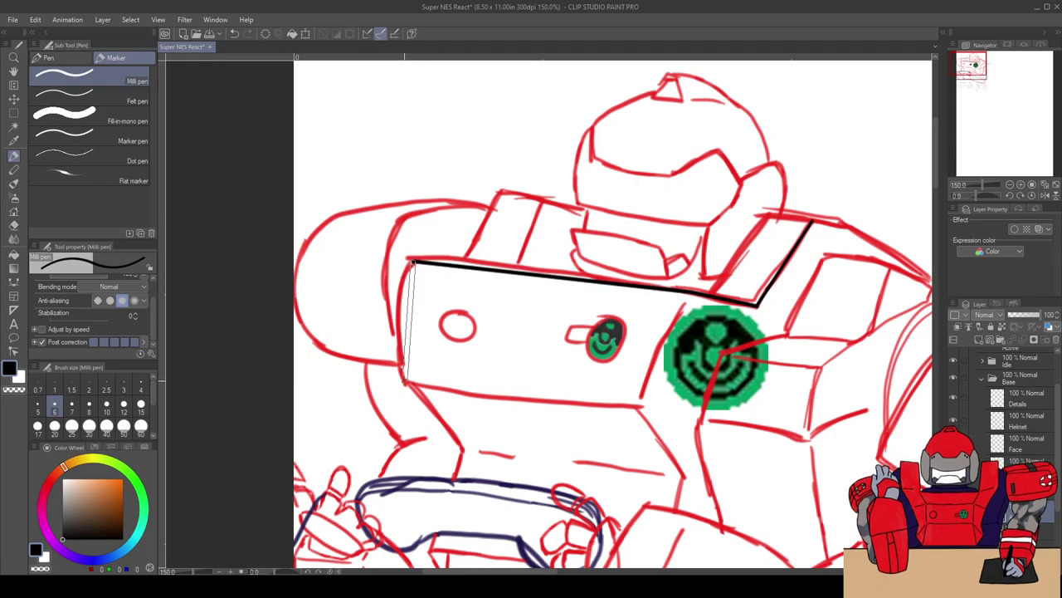
# Step: Lower the post correction to level 3 and ink the chest plate's curved left edge, undoing and redrawing the stroke until it fits
pyautogui.hotkey('ctrl', 'z')
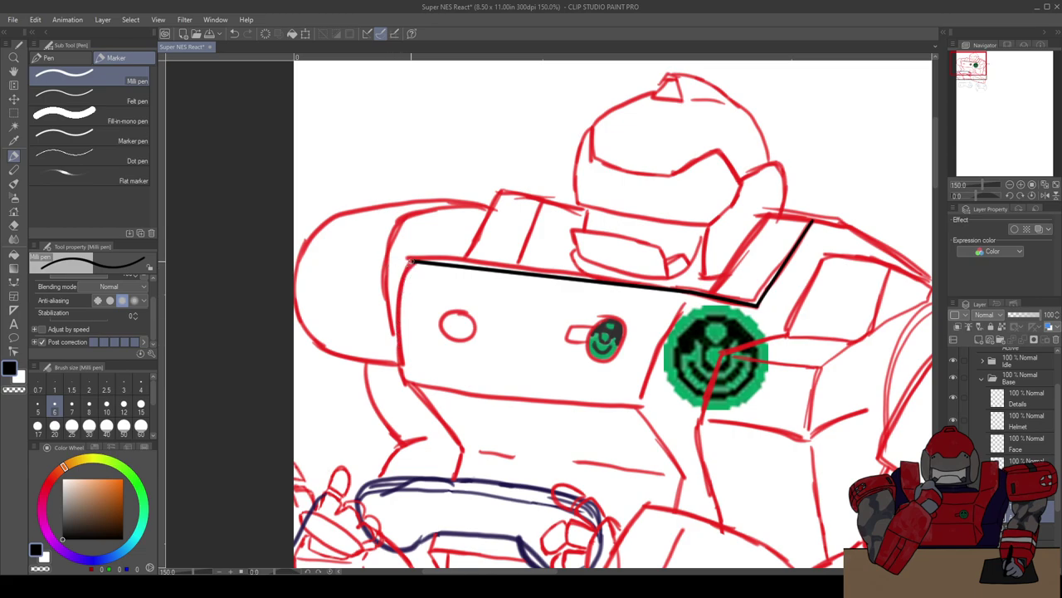
pyautogui.moveTo(411, 264); pyautogui.dragTo(406, 380)
pyautogui.hotkey('ctrl', 'z')
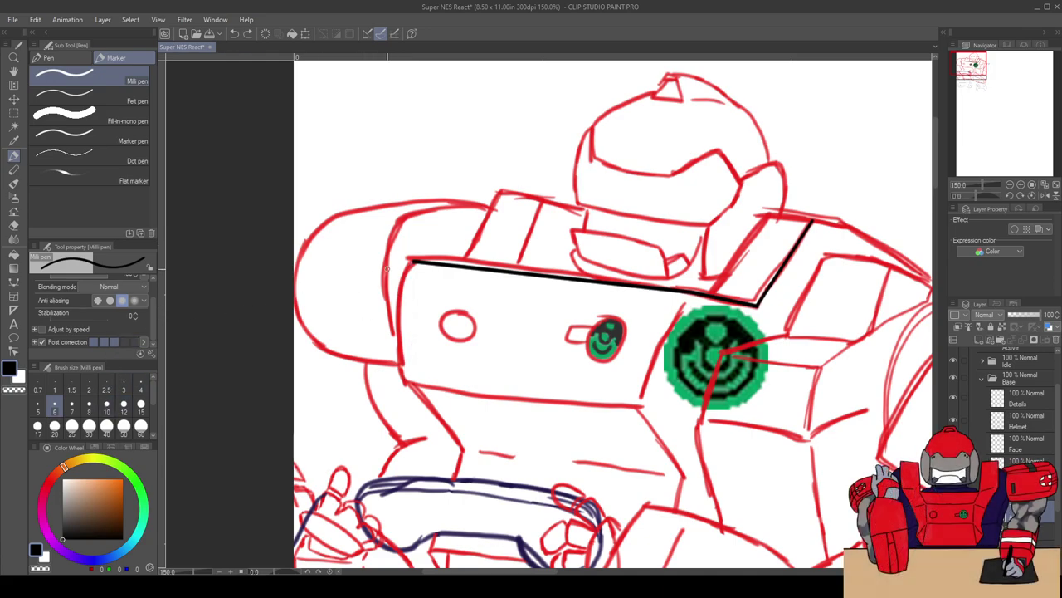
pyautogui.moveTo(413, 262); pyautogui.dragTo(408, 381)
pyautogui.hotkey('ctrl', 'z')
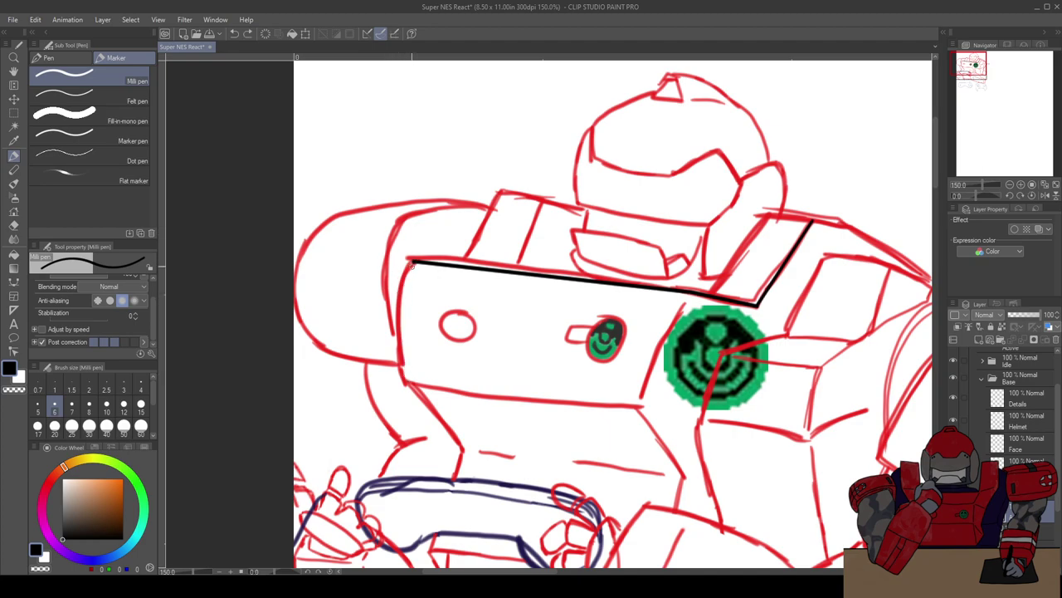
pyautogui.scroll(1, 412, 263)
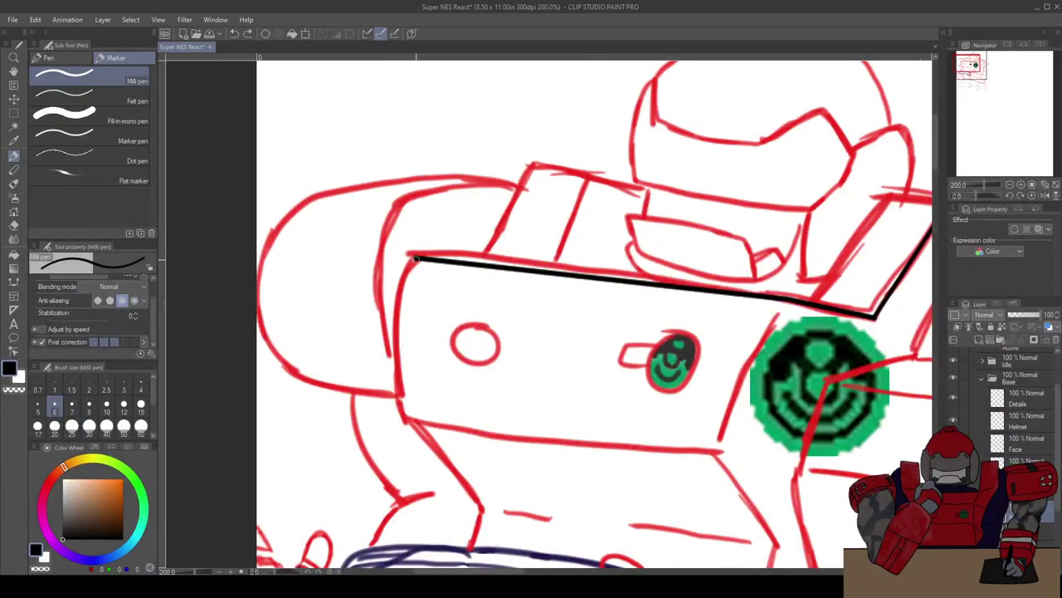
pyautogui.moveTo(405, 294); pyautogui.dragTo(407, 418)
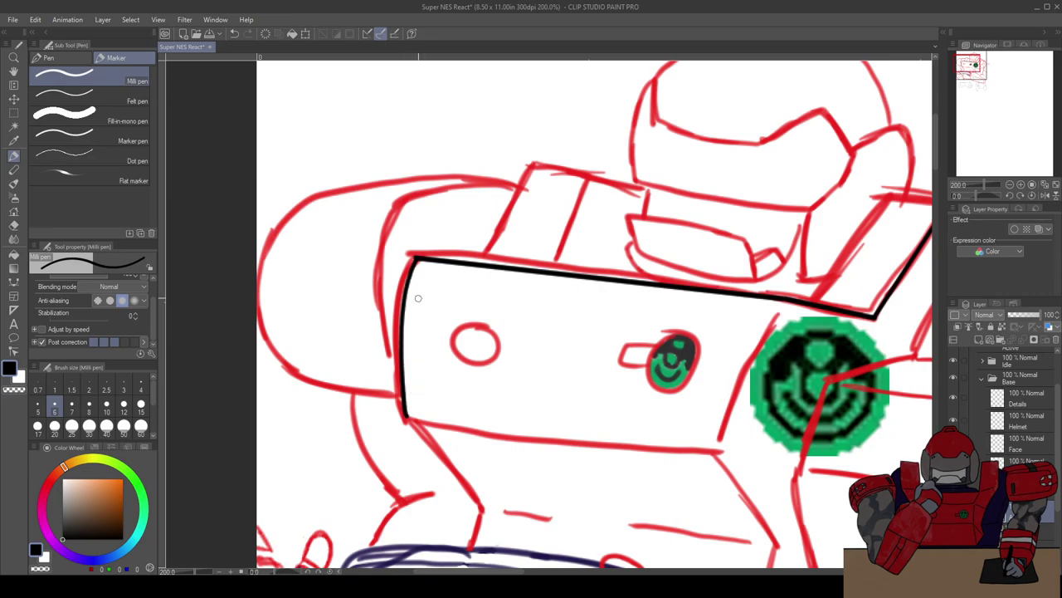
pyautogui.hotkey('ctrl', 'z')
pyautogui.moveTo(413, 259)
pyautogui.mouseDown()
pyautogui.moveTo(396, 372)
pyautogui.moveTo(404, 421)
pyautogui.mouseUp()
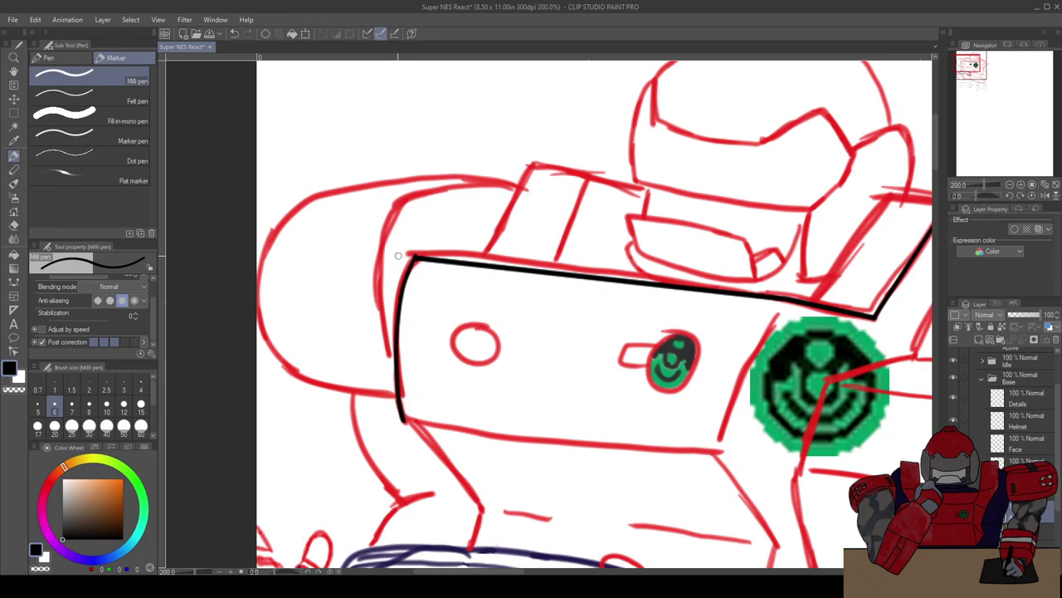
# Step: Clean up the chest outline's upper-left corner with the Hard eraser at size 12 and save the drawing
pyautogui.scroll(-2, 398, 255)
pyautogui.scroll(4, 398, 256)
pyautogui.press('e')
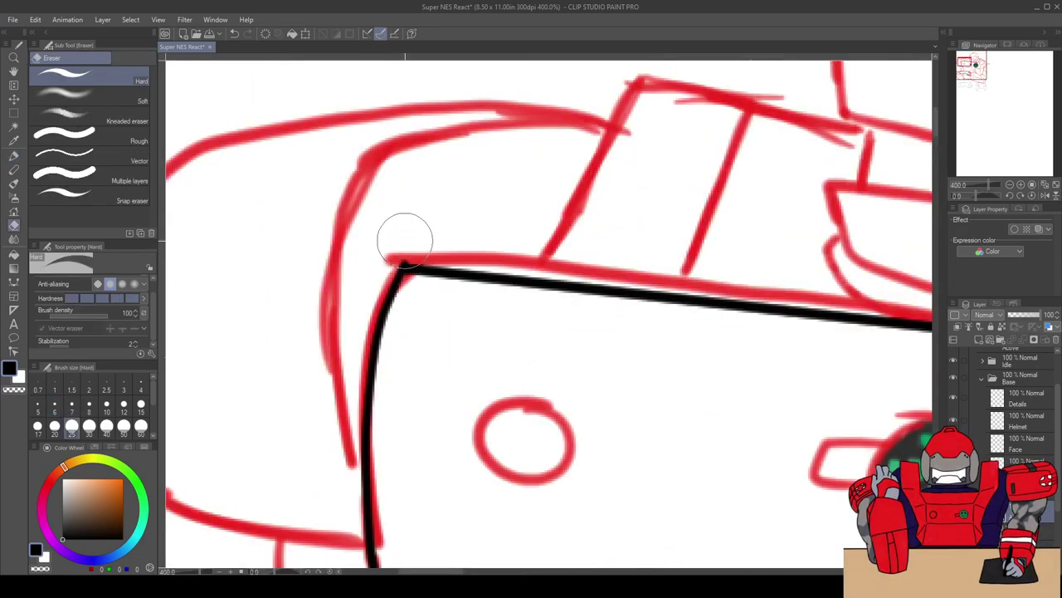
pyautogui.click(124, 405)
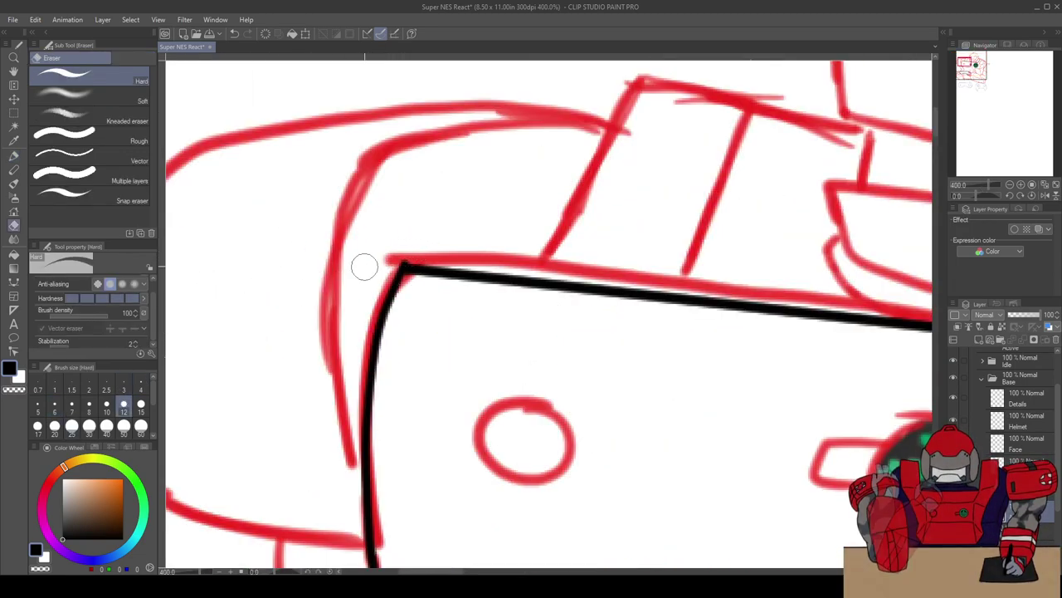
pyautogui.scroll(-1, 306, 223)
pyautogui.scroll(5, 334, 332)
pyautogui.scroll(-8, 359, 329)
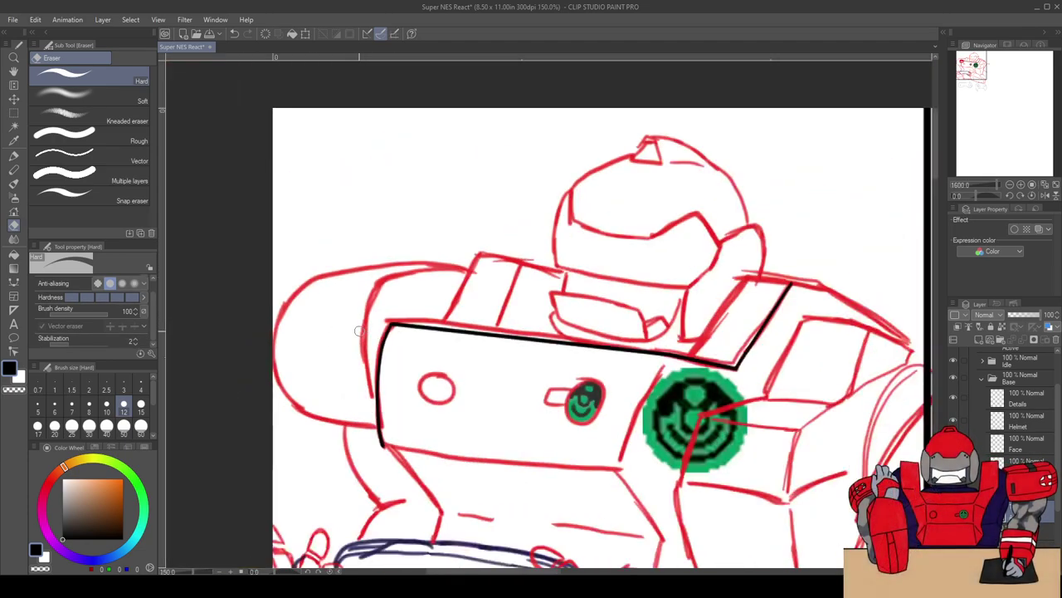
pyautogui.moveTo(381, 359); pyautogui.dragTo(371, 289)
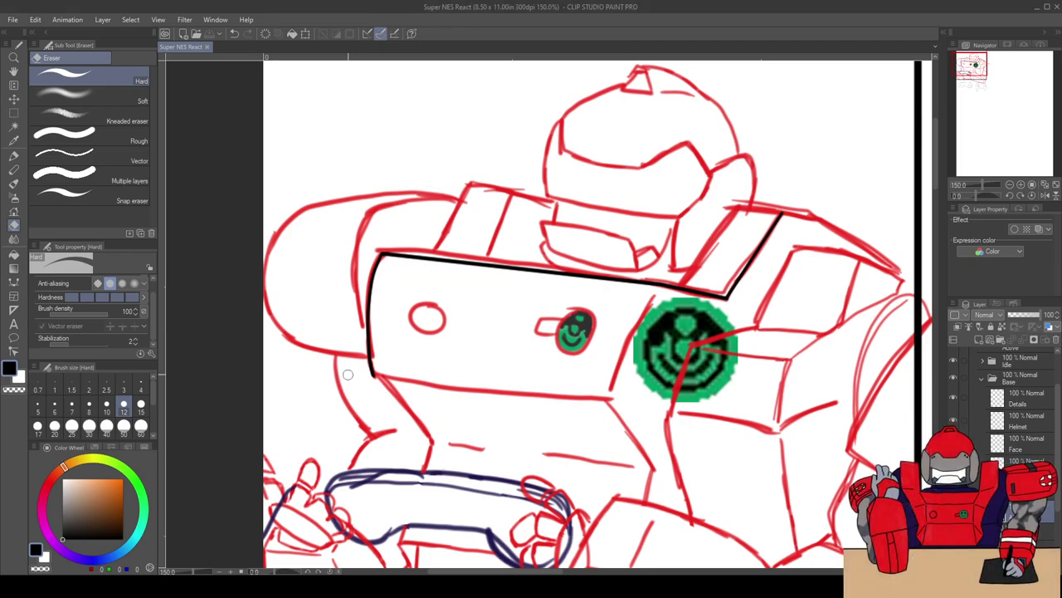
# Step: Switch back to the Milli pen and try freehand strokes along the chest plate's bottom edge, undoing each one
pyautogui.scroll(1, 359, 361)
pyautogui.moveTo(379, 287); pyautogui.dragTo(348, 200)
pyautogui.press('p')
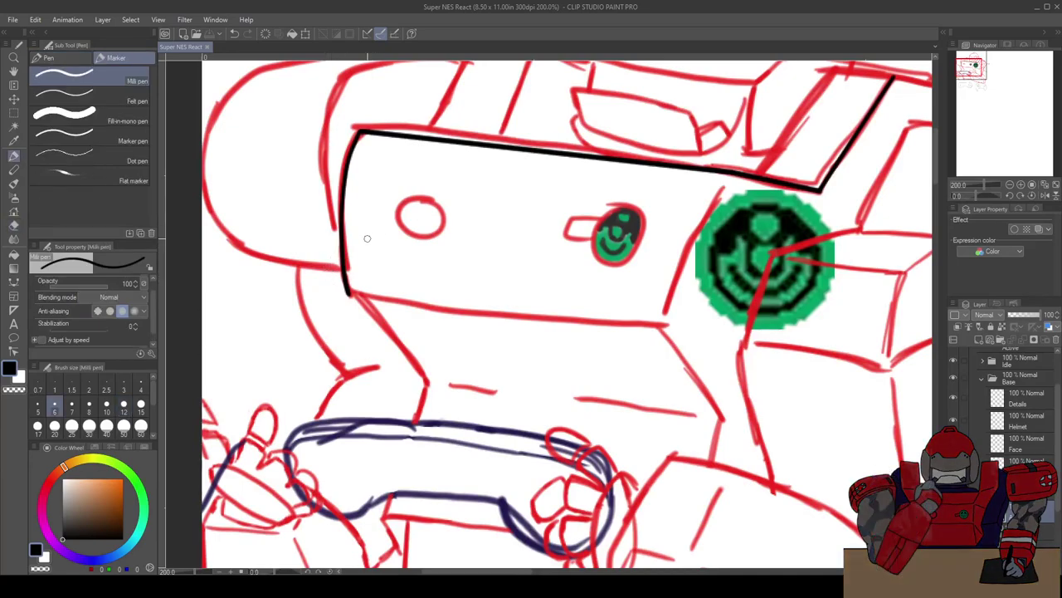
pyautogui.moveTo(349, 296); pyautogui.dragTo(660, 321)
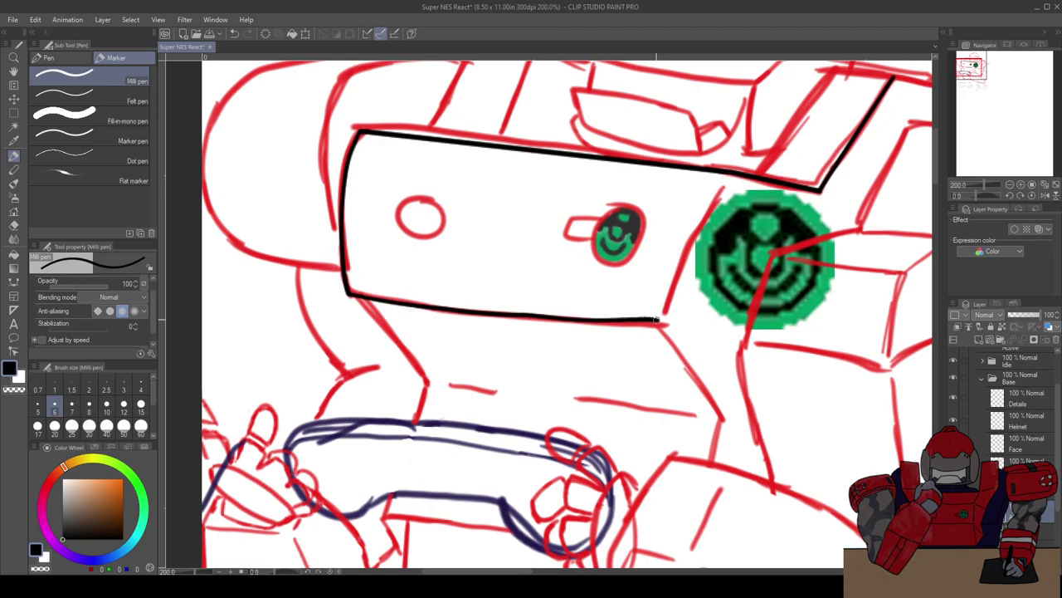
pyautogui.hotkey('ctrl', 'z')
pyautogui.moveTo(349, 292)
pyautogui.mouseDown()
pyautogui.moveTo(497, 318)
pyautogui.moveTo(655, 322)
pyautogui.mouseUp()
pyautogui.hotkey('ctrl', 'z')
pyautogui.moveTo(347, 294)
pyautogui.mouseDown()
pyautogui.moveTo(533, 324)
pyautogui.moveTo(661, 326)
pyautogui.mouseUp()
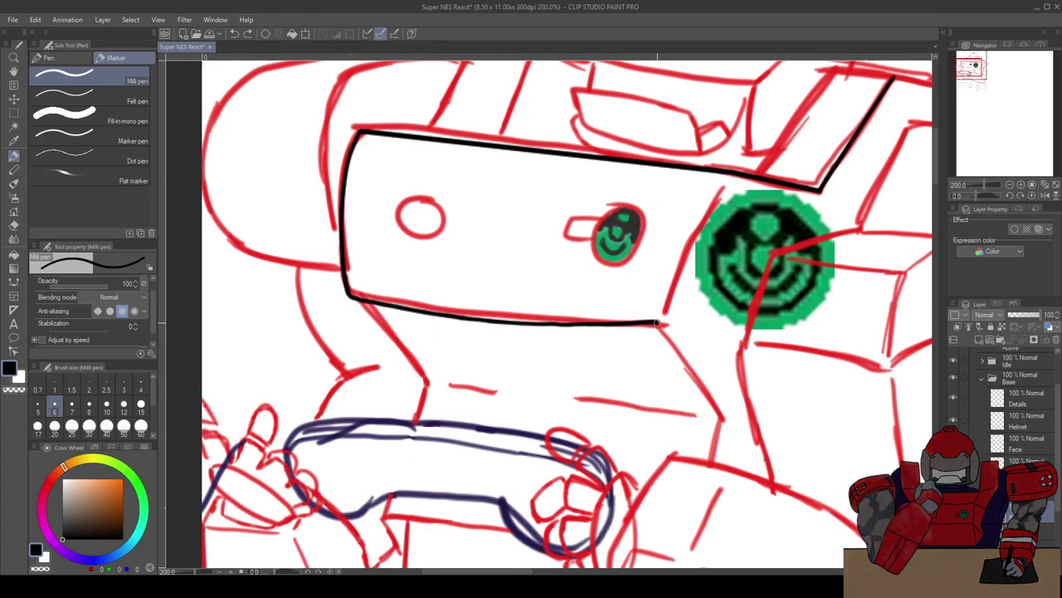
pyautogui.hotkey('ctrl', 'z')
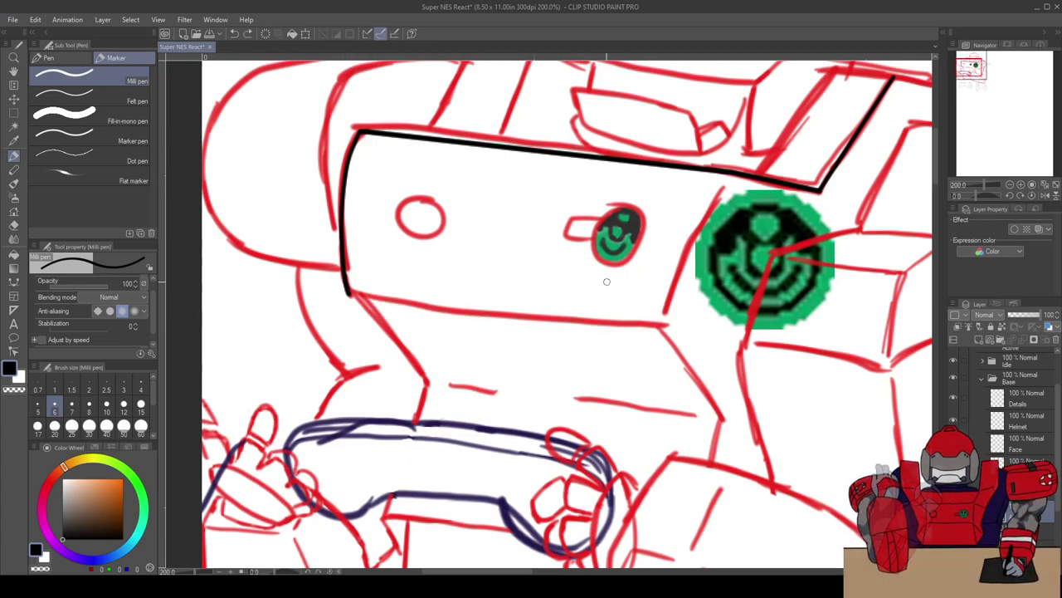
pyautogui.moveTo(347, 290); pyautogui.dragTo(432, 314)
pyautogui.hotkey('ctrl', 'z')
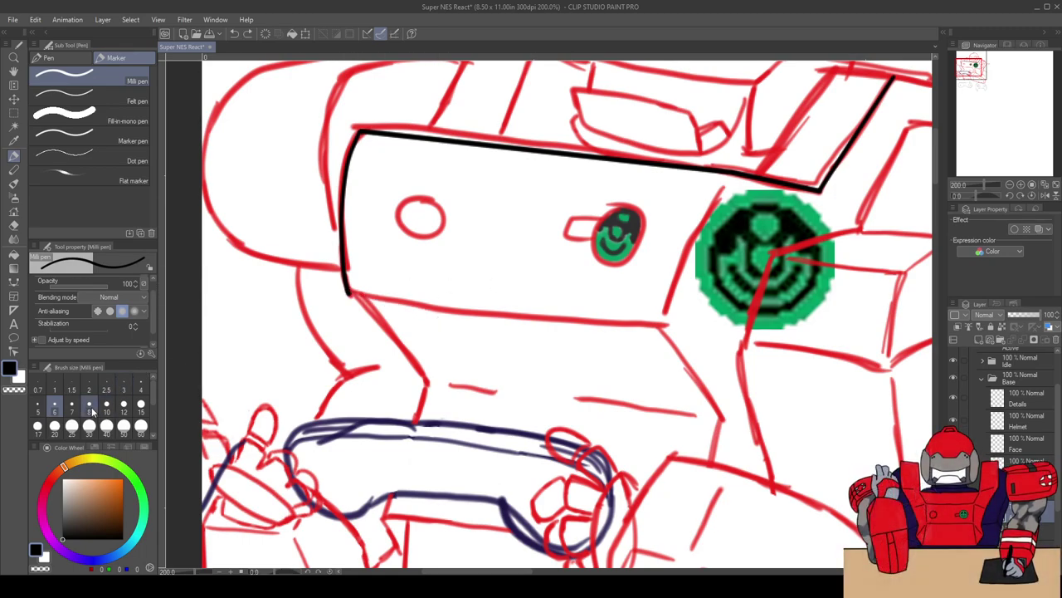
# Step: Set the post correction to level 4 and ink the chest plate's bottom edge and the slanted torso side below it with straight lines
pyautogui.scroll(-1, 152, 327)
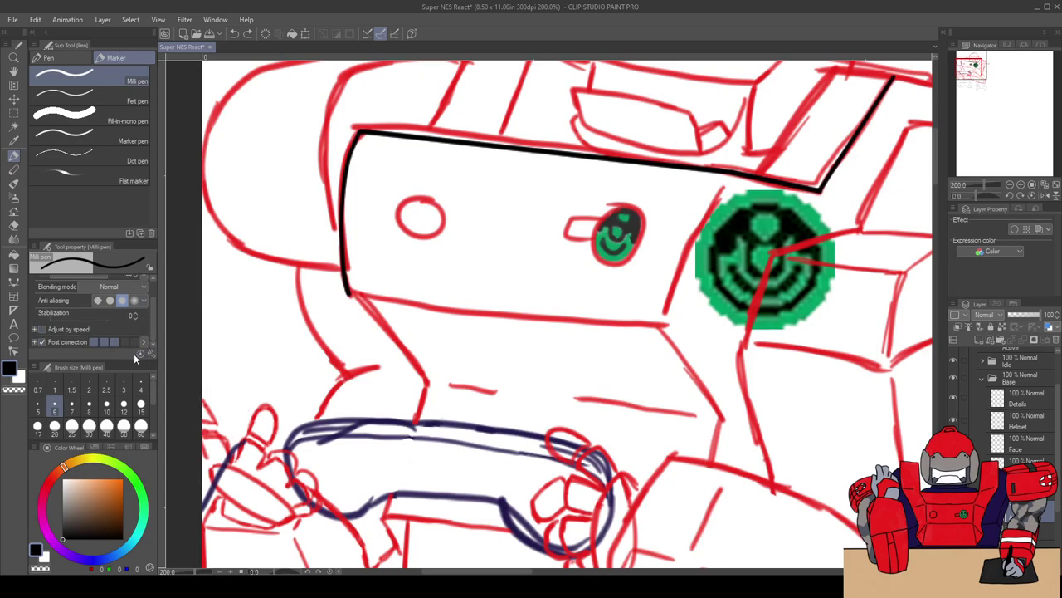
pyautogui.moveTo(349, 290)
pyautogui.mouseDown()
pyautogui.moveTo(447, 311)
pyautogui.moveTo(640, 313)
pyautogui.mouseUp()
pyautogui.hotkey('ctrl', 'z')
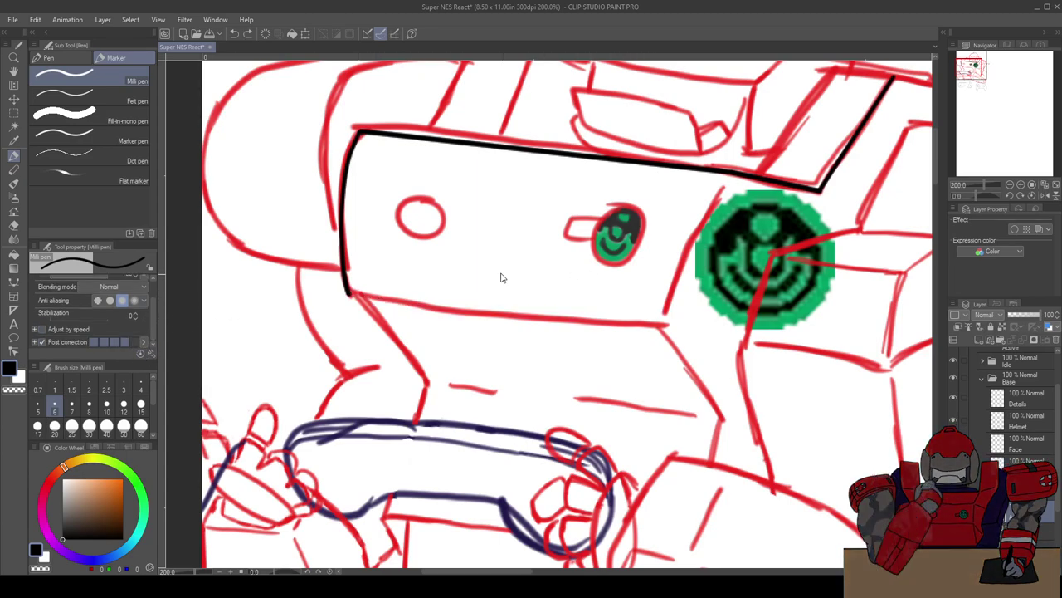
pyautogui.moveTo(349, 294)
pyautogui.mouseDown()
pyautogui.moveTo(530, 320)
pyautogui.moveTo(669, 322)
pyautogui.mouseUp()
pyautogui.hotkey('ctrl', 'z')
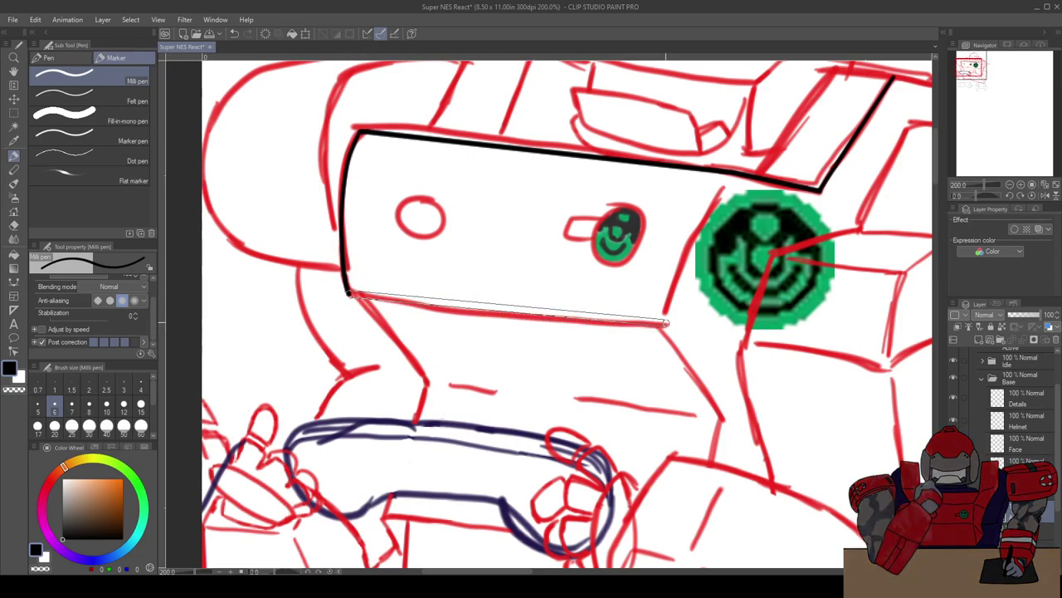
pyautogui.keyDown('shift'); pyautogui.click(667, 323); pyautogui.keyUp('shift')
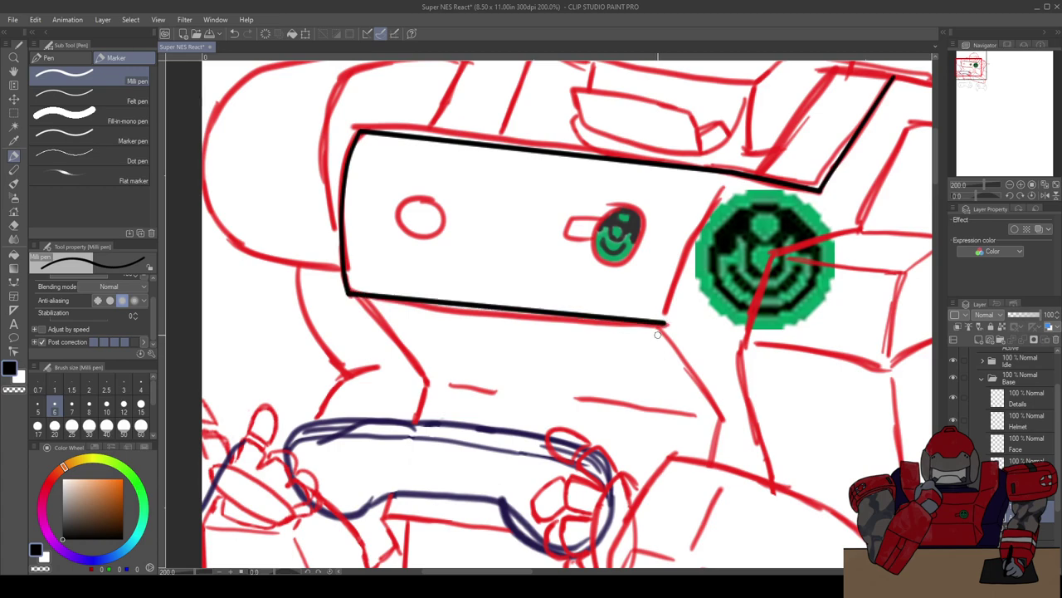
pyautogui.keyDown('shift'); pyautogui.click(724, 421); pyautogui.keyUp('shift')
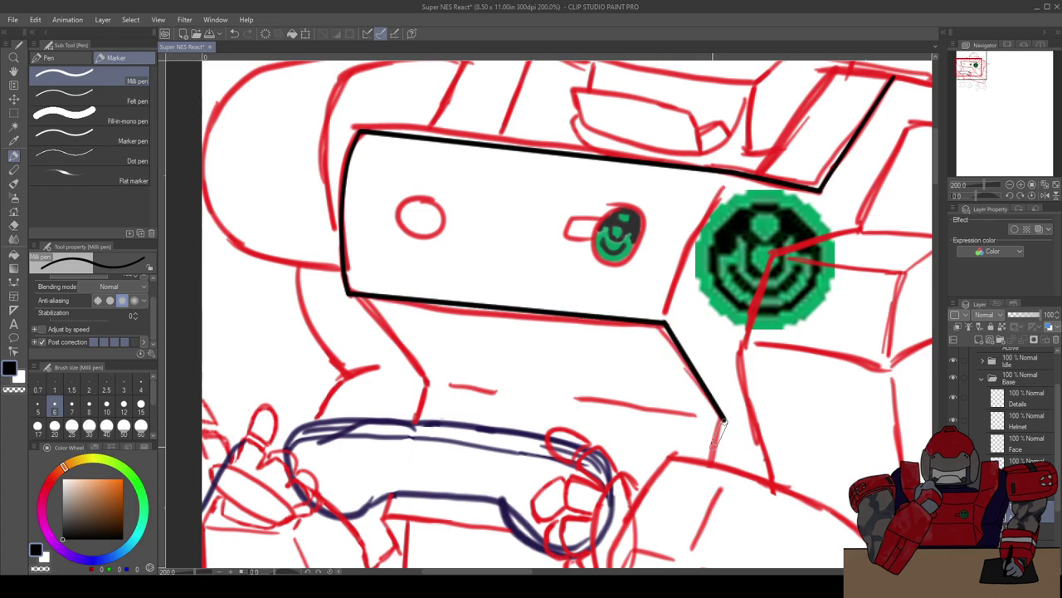
# Step: Redraw the slanted torso side with straight lines down to the leg and ink the curved line along the chest plate's right end
pyautogui.hotkey('ctrl', 'z')
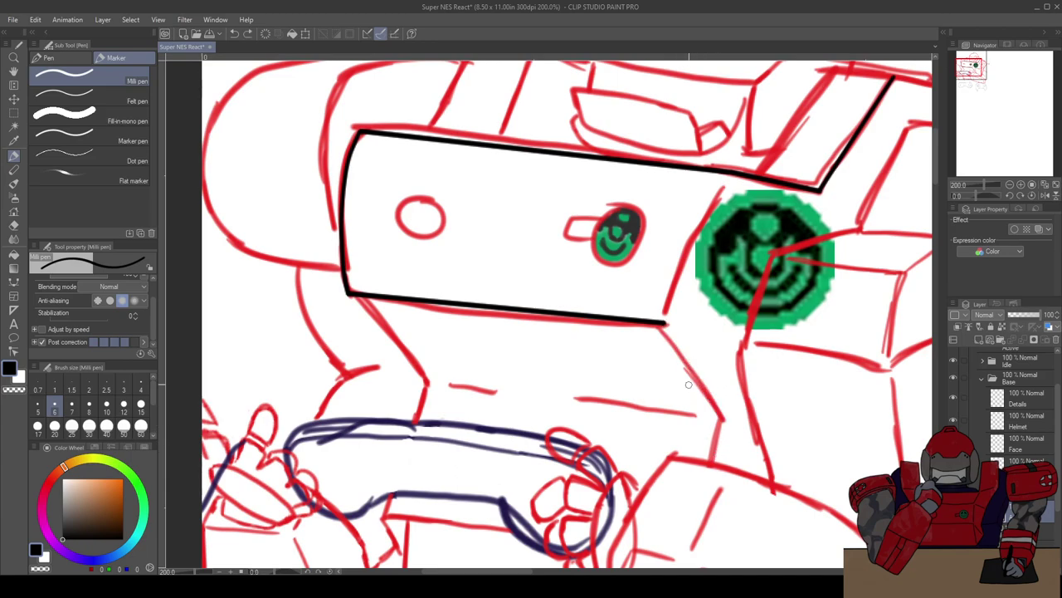
pyautogui.keyDown('shift'); pyautogui.click(723, 419); pyautogui.keyUp('shift')
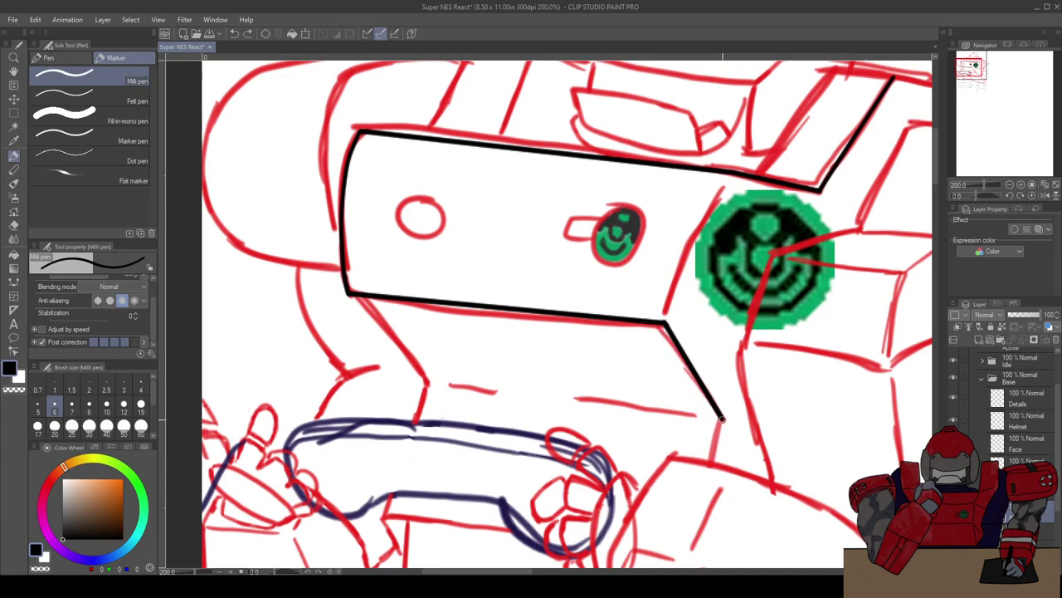
pyautogui.keyDown('shift'); pyautogui.click(710, 463); pyautogui.keyUp('shift')
pyautogui.moveTo(665, 312)
pyautogui.mouseDown()
pyautogui.moveTo(716, 187)
pyautogui.moveTo(665, 314)
pyautogui.mouseUp()
pyautogui.hotkey('ctrl', 'z')
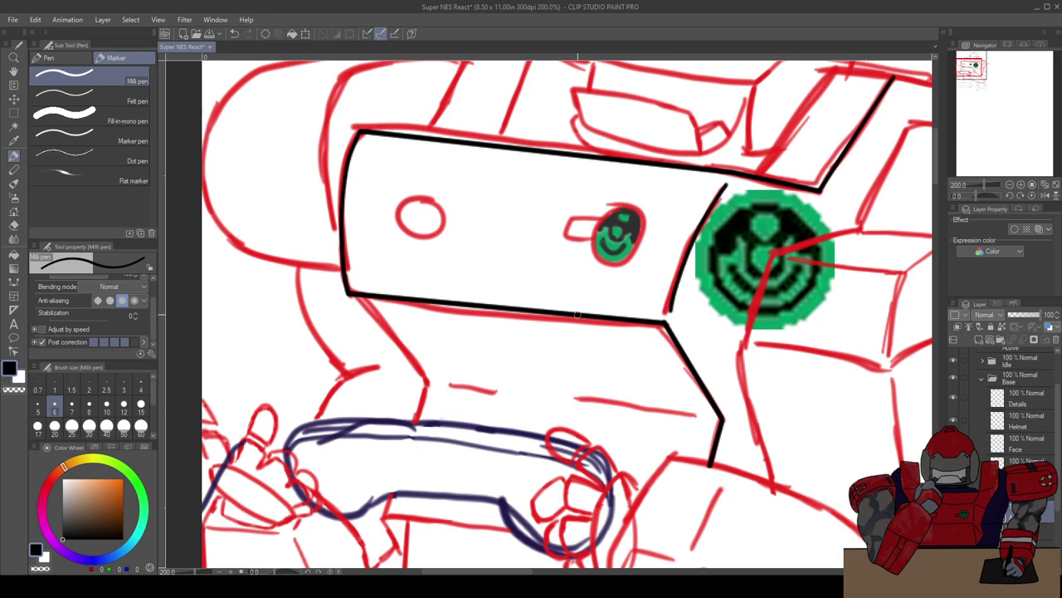
# Step: Ink the left shoulder strap's top edge, outer side and inner dividing line above the chest plate, undoing and redrawing strokes that miss the sketch
pyautogui.scroll(-2, 552, 329)
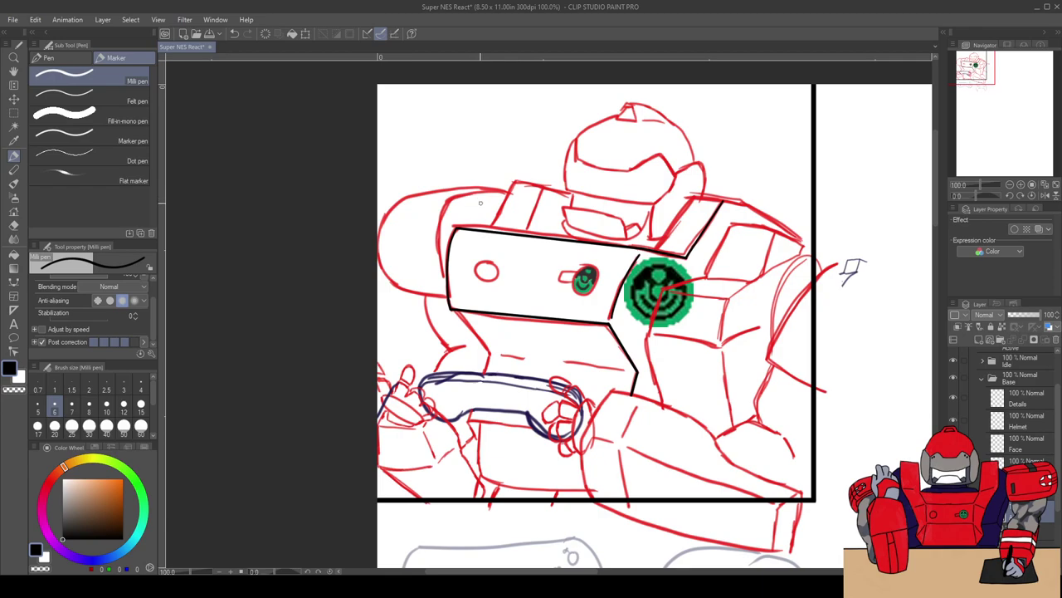
pyautogui.scroll(2, 480, 203)
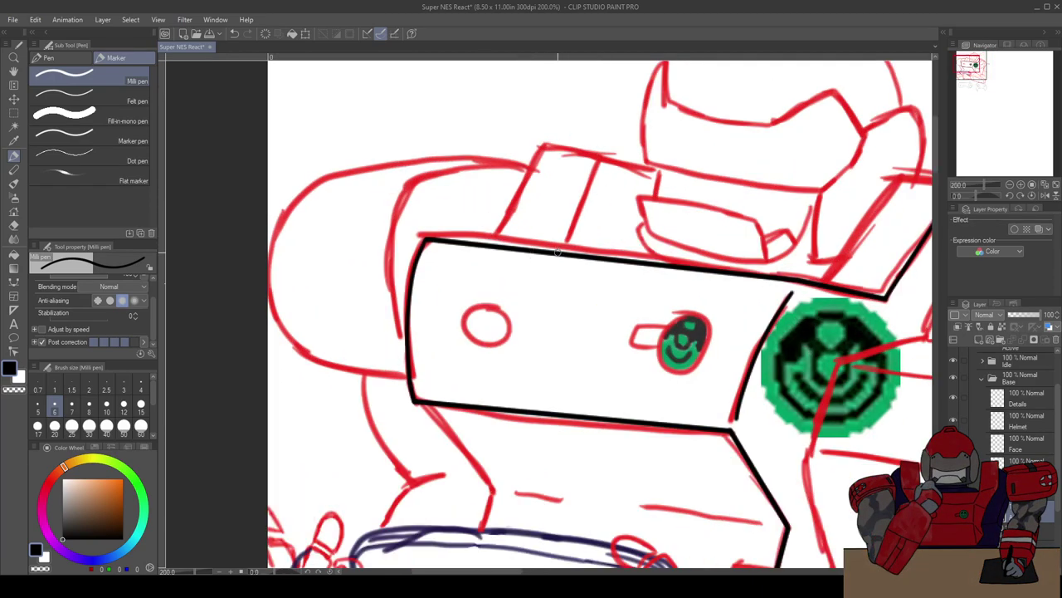
pyautogui.moveTo(662, 175); pyautogui.dragTo(577, 151)
pyautogui.hotkey('ctrl', 'z')
pyautogui.moveTo(657, 174); pyautogui.dragTo(547, 142)
pyautogui.moveTo(505, 208); pyautogui.dragTo(490, 244)
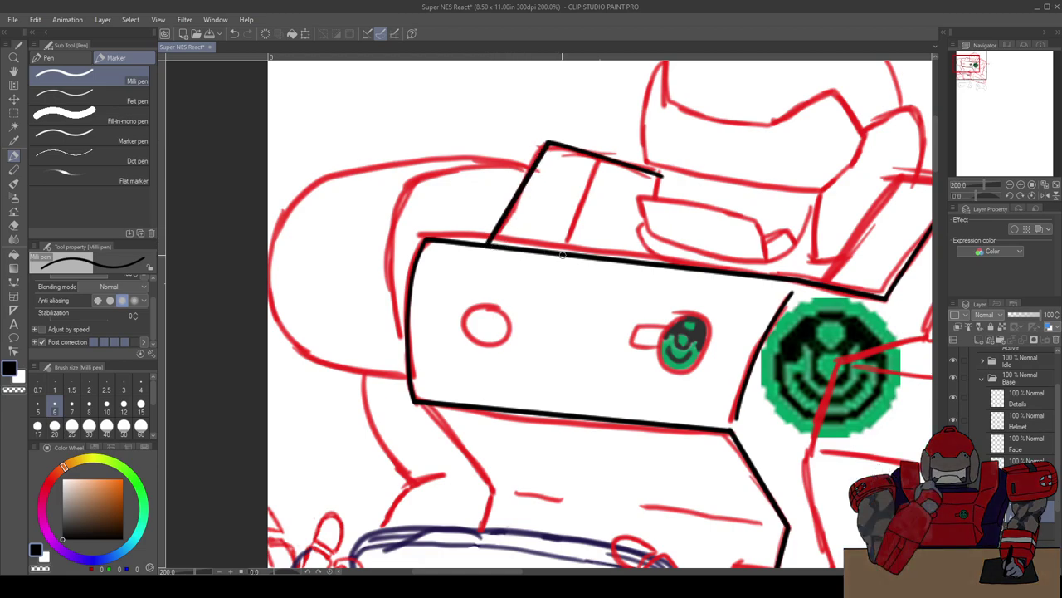
pyautogui.moveTo(561, 254)
pyautogui.mouseDown()
pyautogui.moveTo(605, 153)
pyautogui.moveTo(567, 249)
pyautogui.mouseUp()
pyautogui.hotkey('ctrl', 'z')
pyautogui.hotkey('ctrl', '-')
pyautogui.hotkey('ctrl', '-')
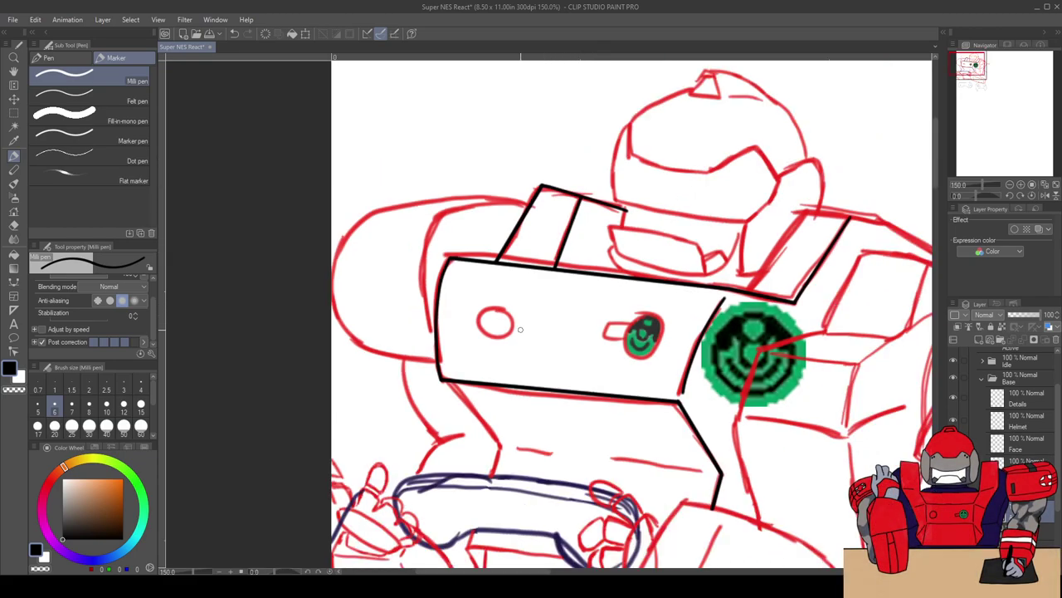
# Step: Ink the right shoulder strap's inner side and short top edge, closing its outline above the chest plate
pyautogui.scroll(2, 716, 200)
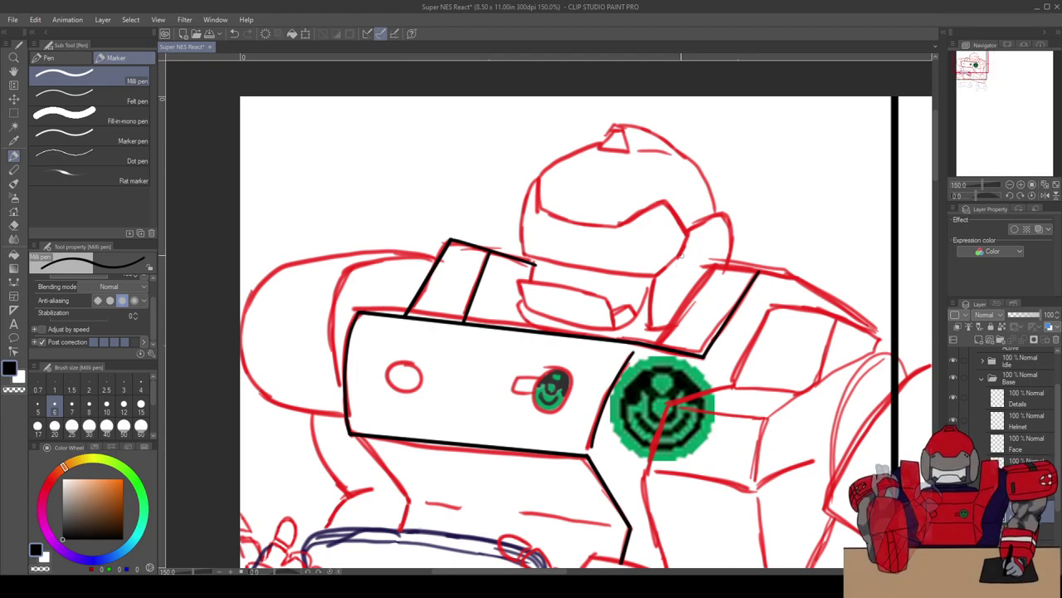
pyautogui.moveTo(656, 347); pyautogui.dragTo(710, 265)
pyautogui.hotkey('ctrl', 'z')
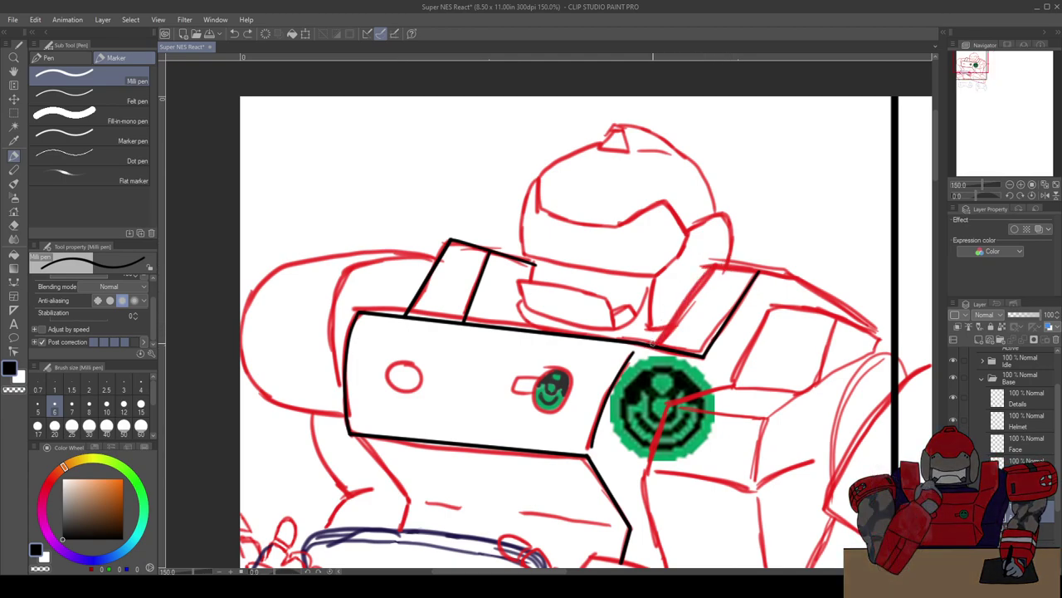
pyautogui.moveTo(655, 344)
pyautogui.mouseDown()
pyautogui.moveTo(711, 264)
pyautogui.moveTo(759, 271)
pyautogui.mouseUp()
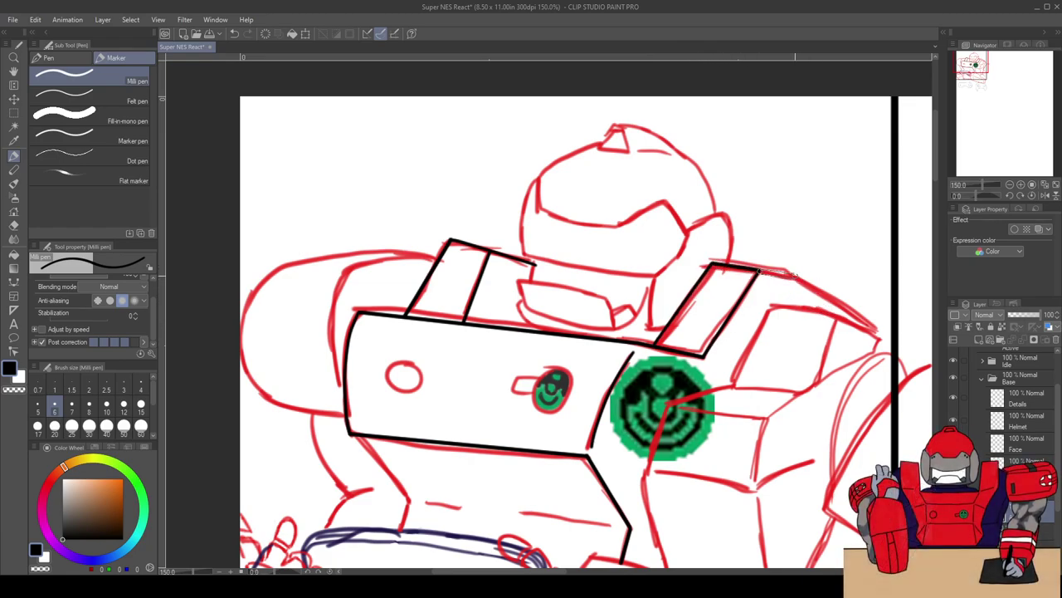
# Step: Ink the sloping shoulder line from the right strap's top corner down to the shoulder's outer tip, undoing and redrawing it until it fits
pyautogui.moveTo(757, 271)
pyautogui.mouseDown()
pyautogui.moveTo(810, 286)
pyautogui.moveTo(871, 328)
pyautogui.mouseUp()
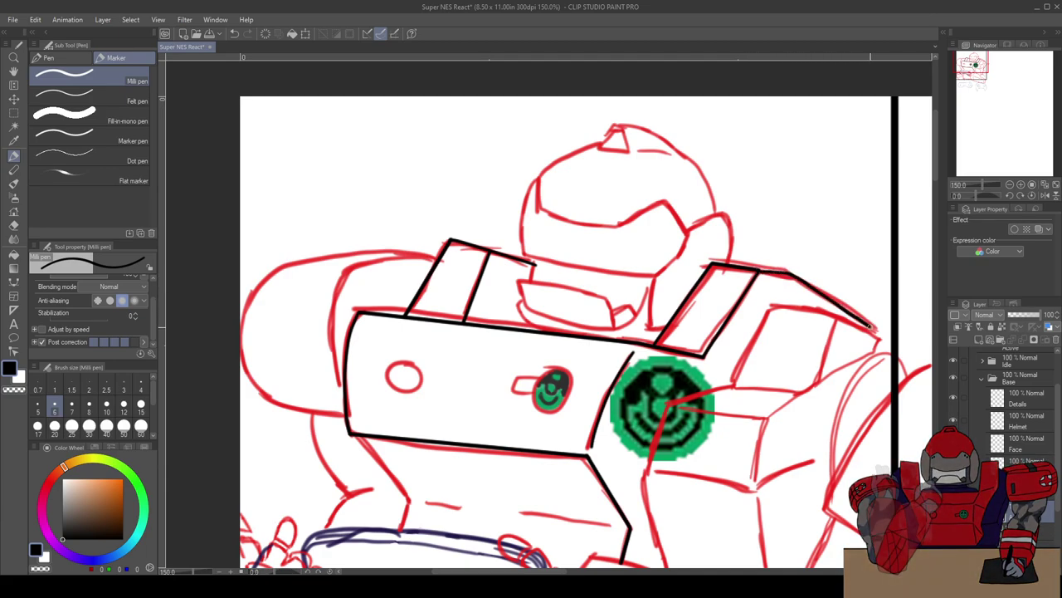
pyautogui.hotkey('ctrl', 'z')
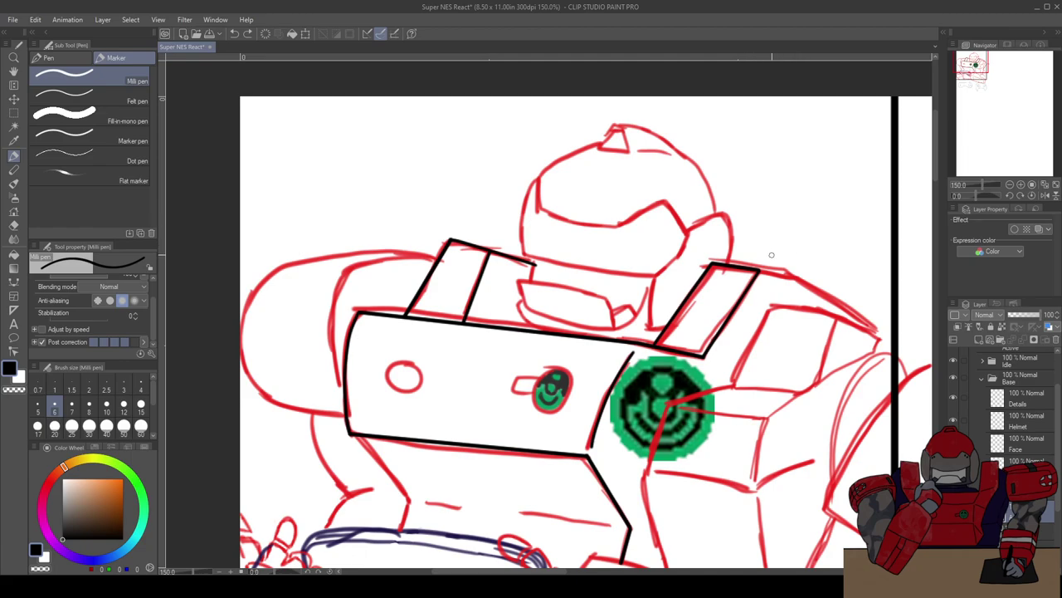
pyautogui.scroll(1, 771, 257)
pyautogui.moveTo(793, 331)
pyautogui.mouseDown()
pyautogui.moveTo(757, 279)
pyautogui.moveTo(652, 223)
pyautogui.mouseUp()
pyautogui.hotkey('ctrl', 'z')
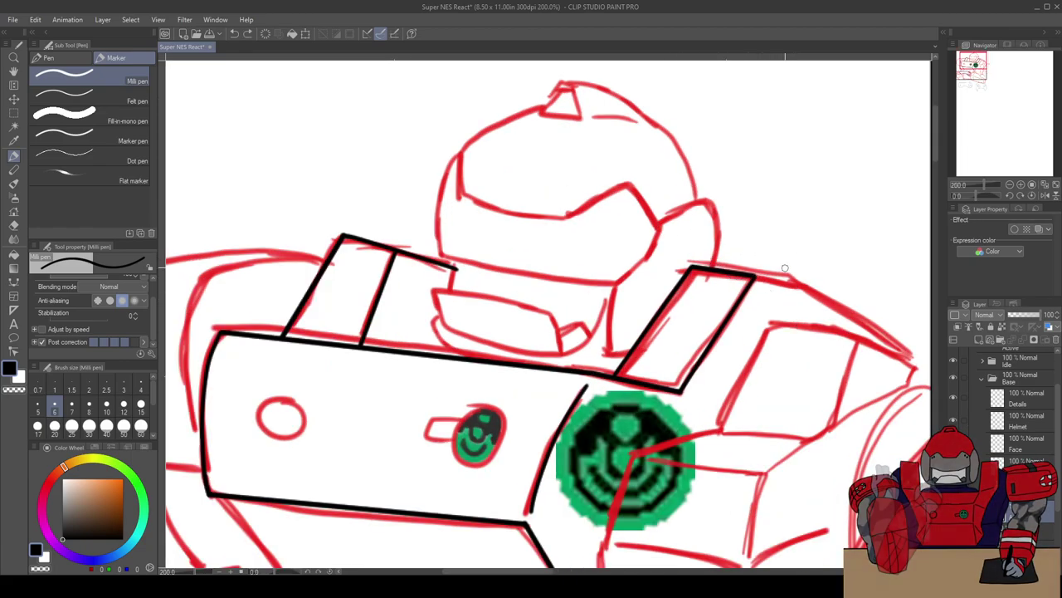
pyautogui.moveTo(768, 302)
pyautogui.mouseDown()
pyautogui.moveTo(657, 202)
pyautogui.moveTo(706, 213)
pyautogui.moveTo(802, 274)
pyautogui.mouseUp()
pyautogui.hotkey('ctrl', 'z')
pyautogui.moveTo(661, 208)
pyautogui.mouseDown()
pyautogui.moveTo(716, 223)
pyautogui.moveTo(809, 286)
pyautogui.mouseUp()
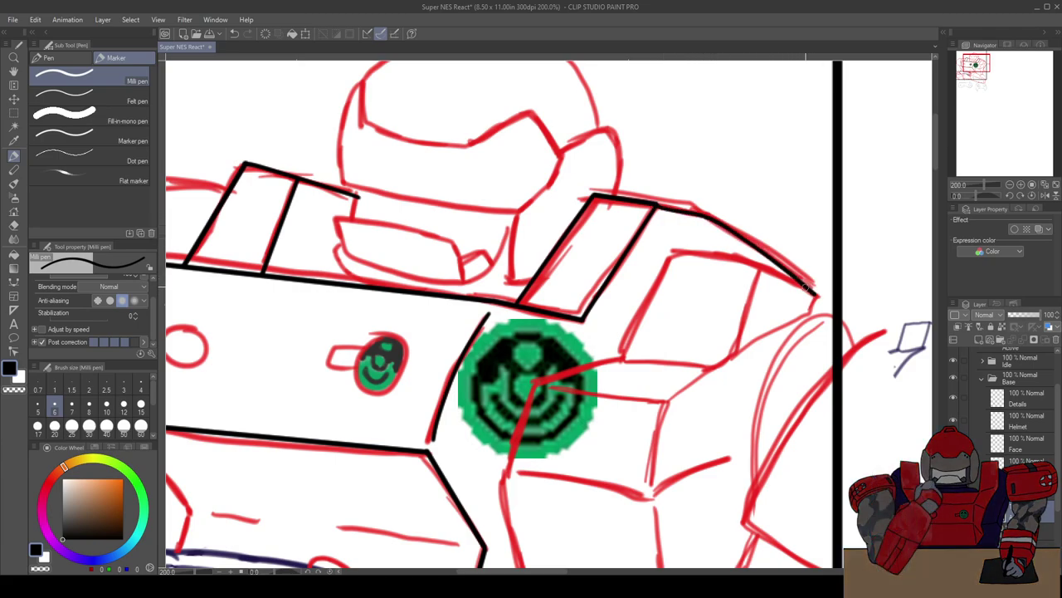
pyautogui.hotkey('ctrl', 'z')
pyautogui.moveTo(813, 293)
pyautogui.mouseDown()
pyautogui.moveTo(702, 218)
pyautogui.moveTo(656, 210)
pyautogui.mouseUp()
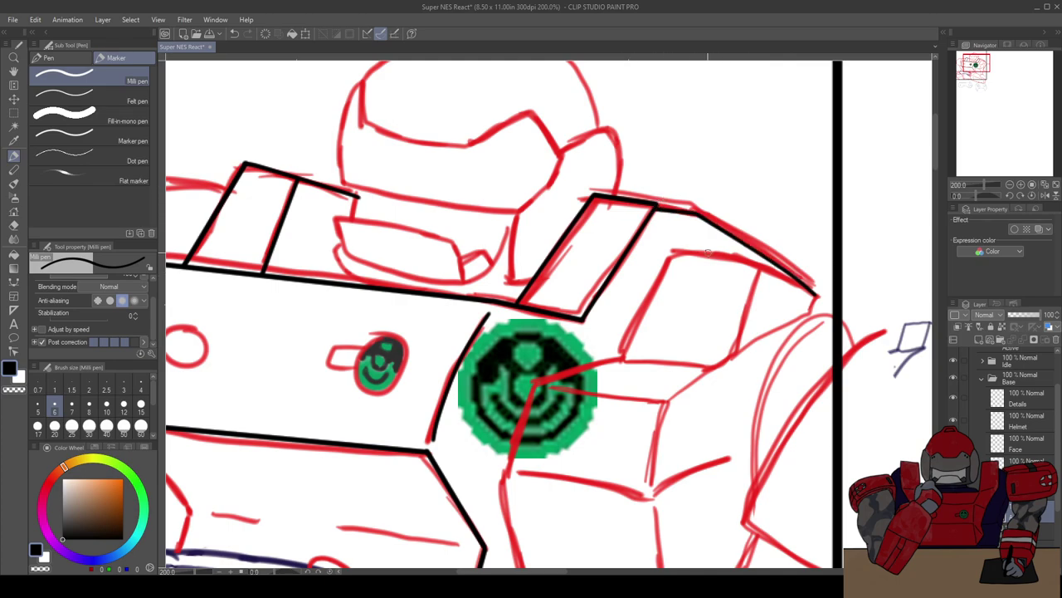
pyautogui.scroll(-1, 514, 245)
pyautogui.scroll(-1, 450, 305)
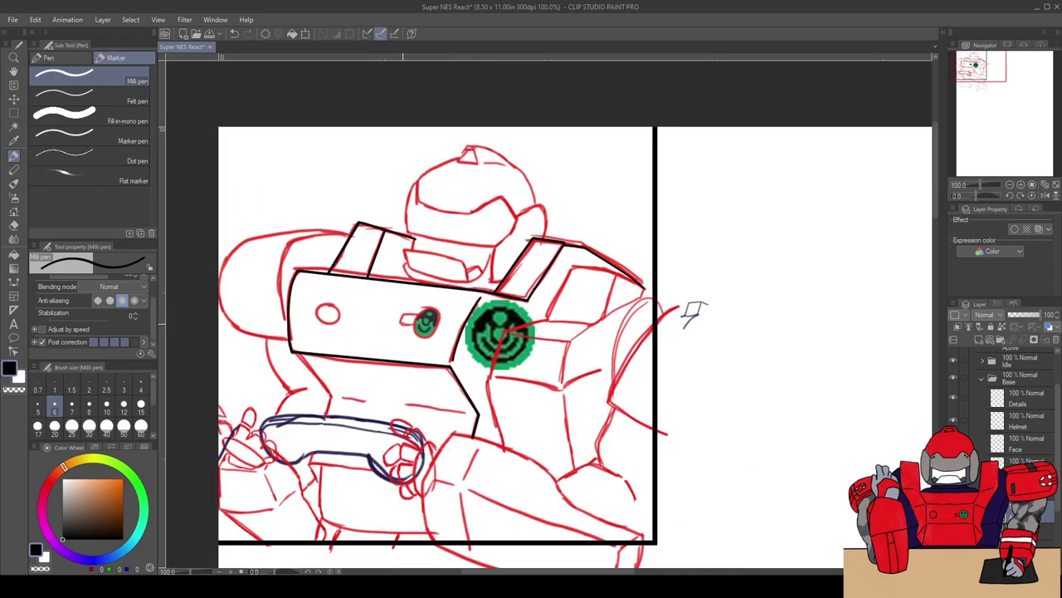
pyautogui.moveTo(411, 323); pyautogui.dragTo(541, 341)
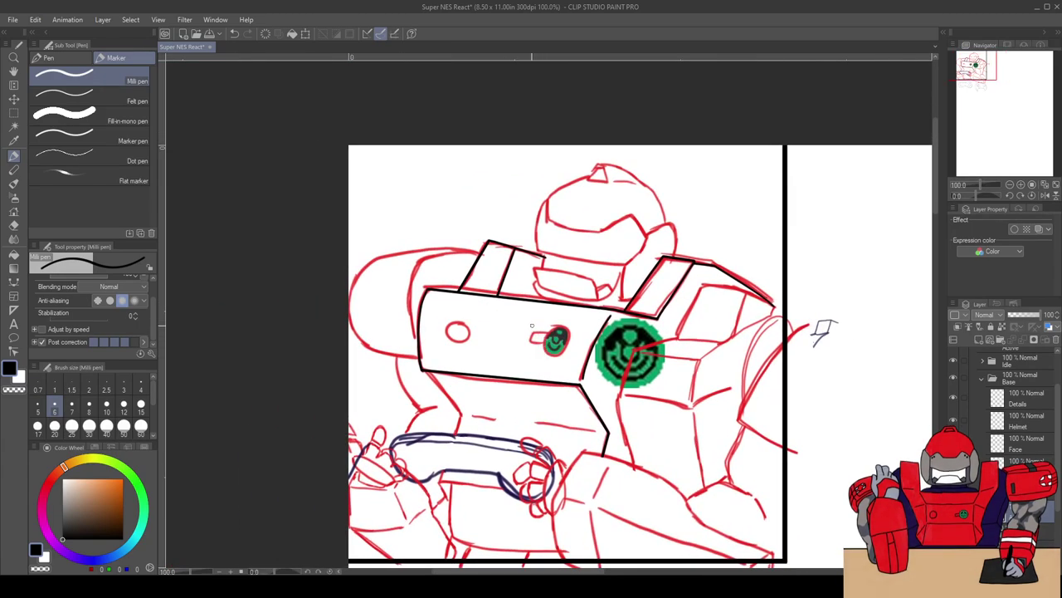
pyautogui.scroll(1, 535, 325)
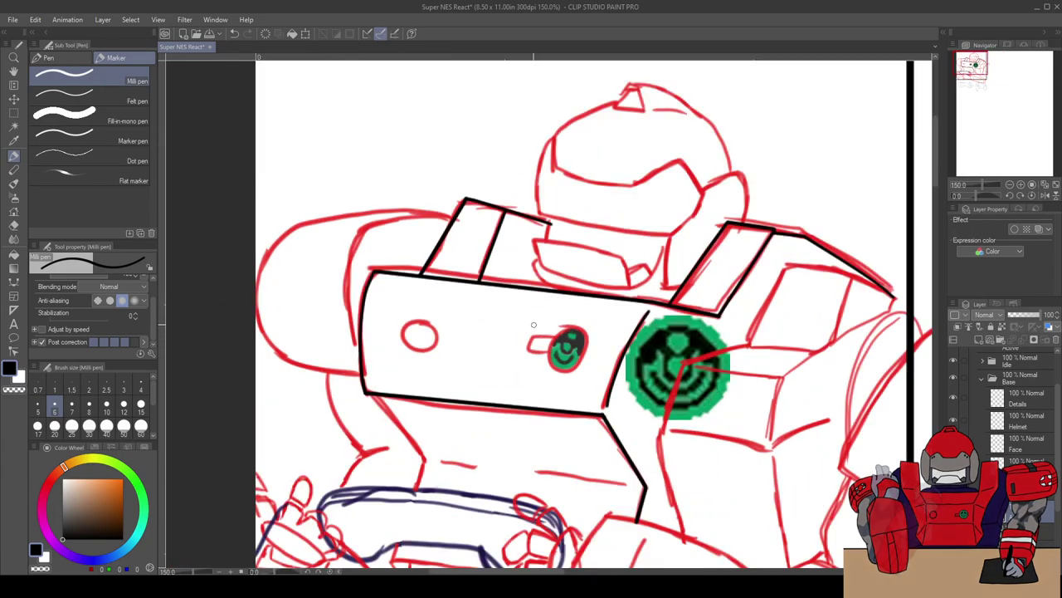